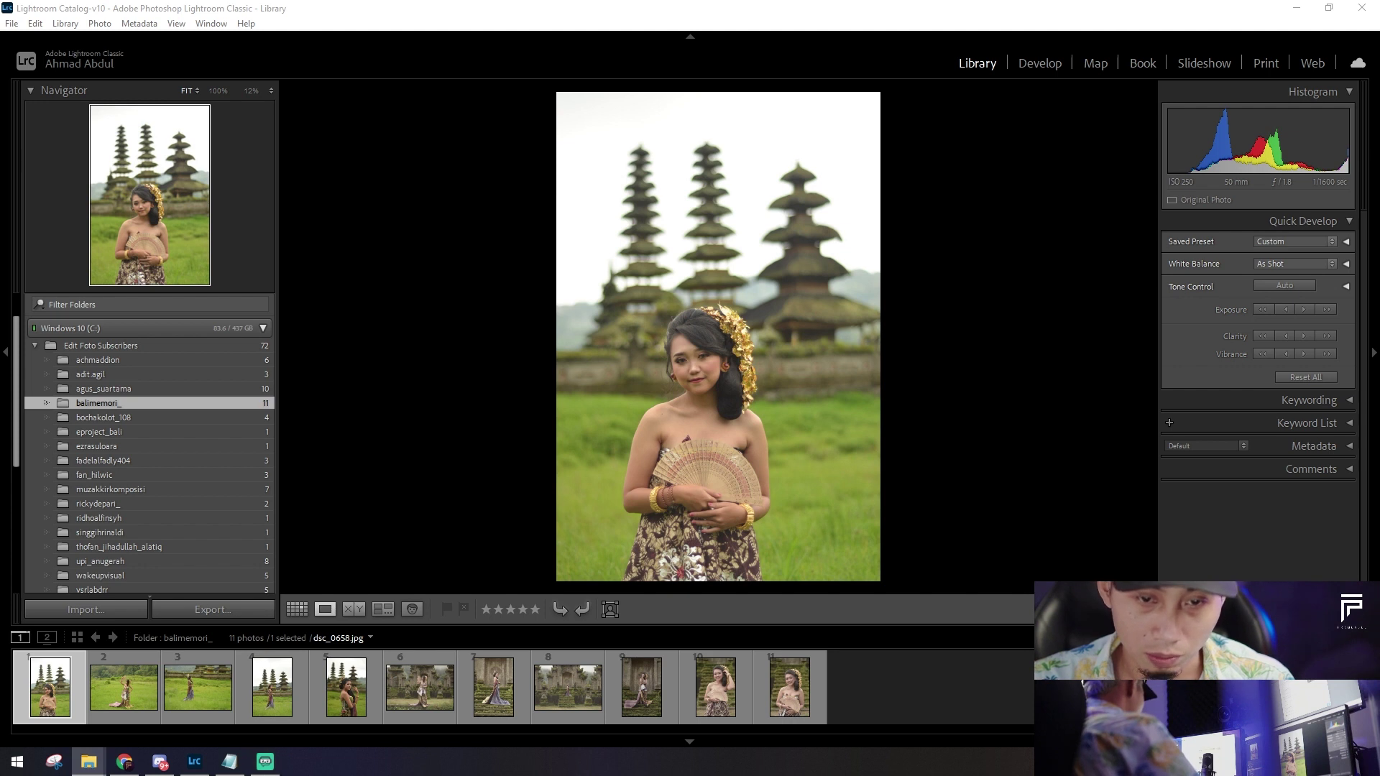
Step: Check the photo's camera details, including focal length, in its properties window
{"action": "scroll", "coordinate": [559, 434], "scroll_direction": "down", "scroll_amount": 4}
{"action": "scroll", "coordinate": [560, 436], "scroll_direction": "down", "scroll_amount": 2}
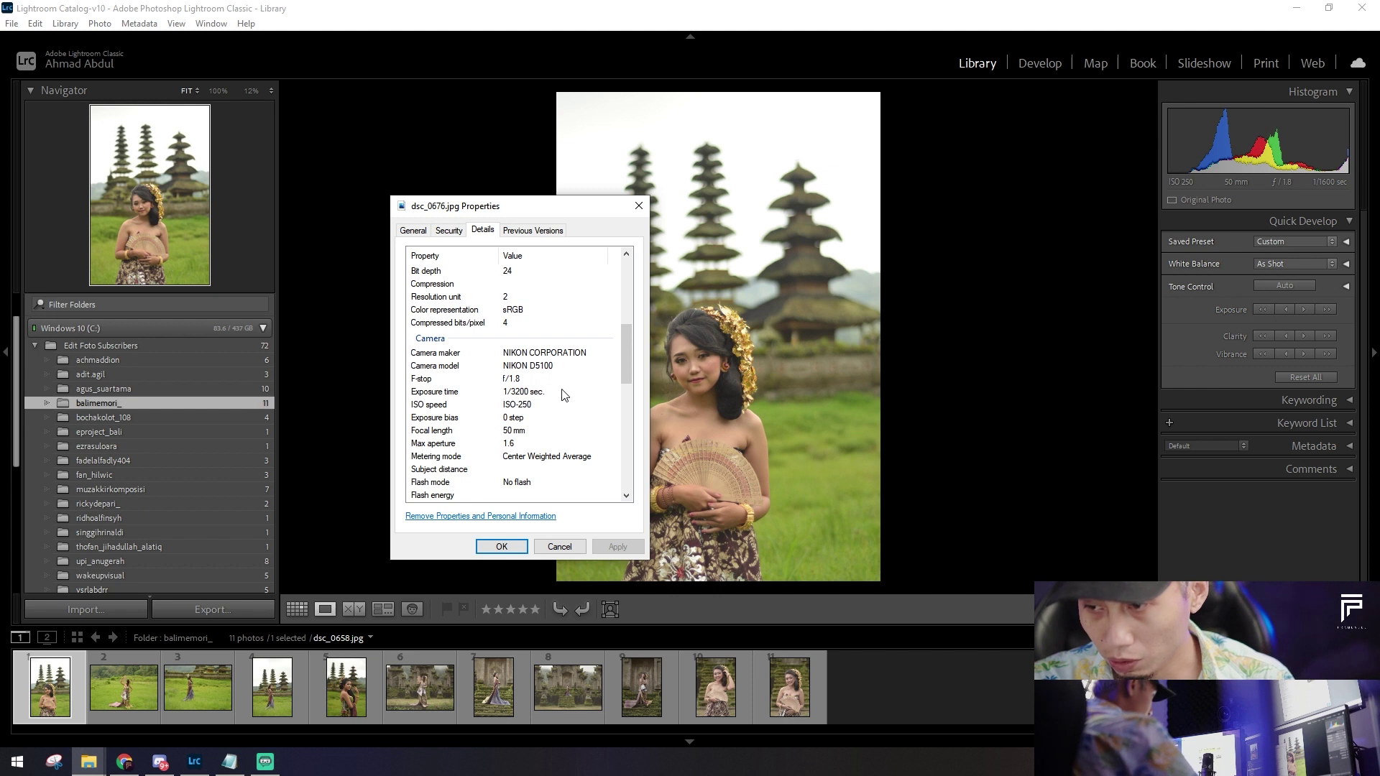
{"action": "key", "text": "Down"}
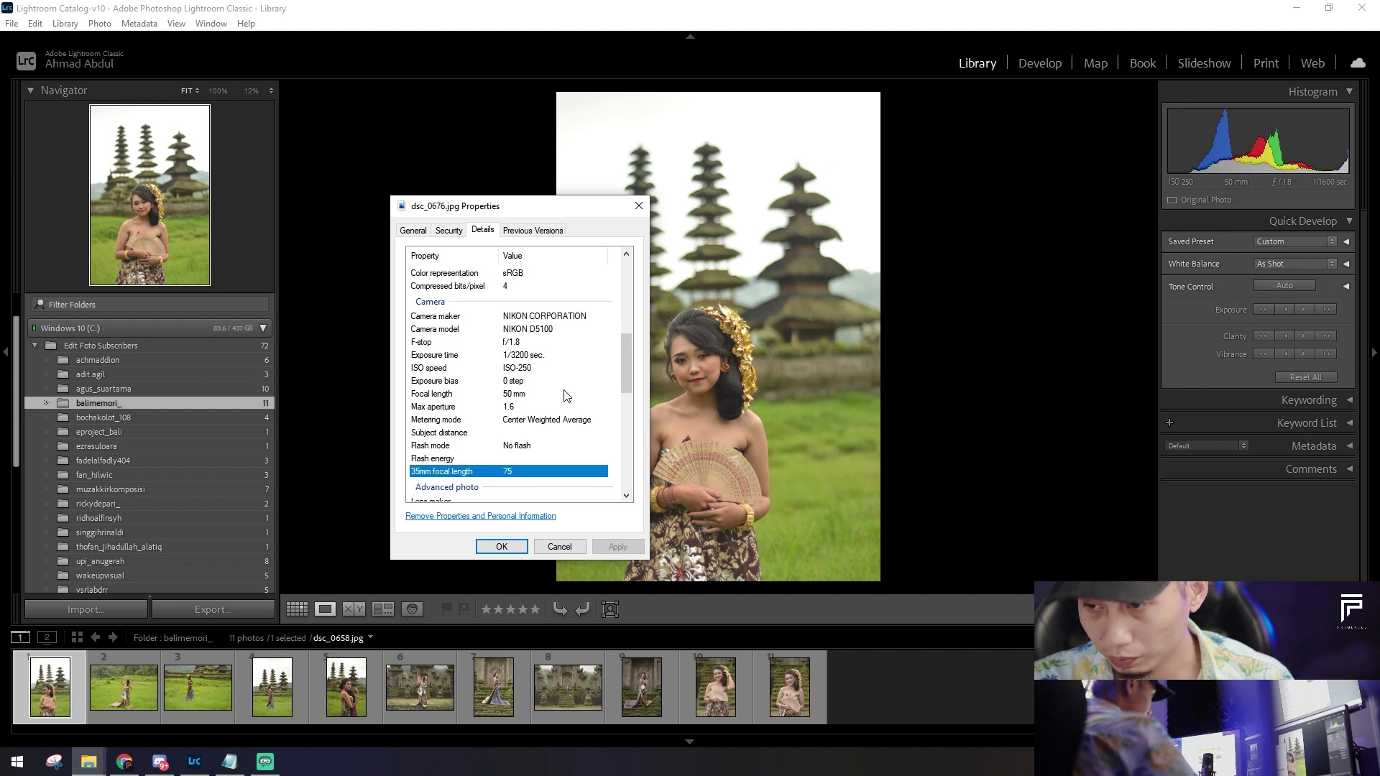
{"action": "left_click", "coordinate": [524, 396]}
{"action": "scroll", "coordinate": [560, 454], "scroll_direction": "down", "scroll_amount": 1}
{"action": "key", "text": "Escape"}
{"action": "left_click", "coordinate": [691, 358]}
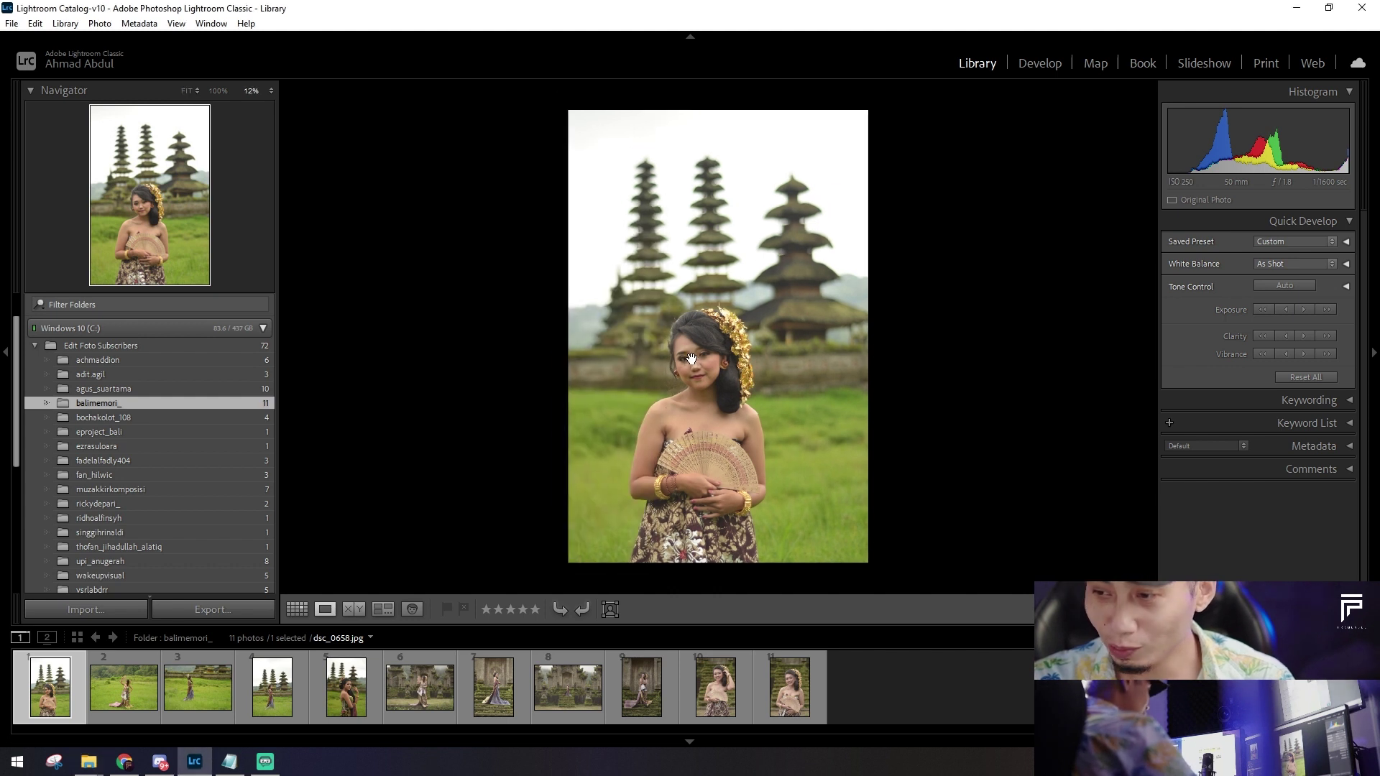
Step: In Develop, browse the filmstrip and remove the third photo from Lightroom only
{"action": "left_click", "coordinate": [1040, 63]}
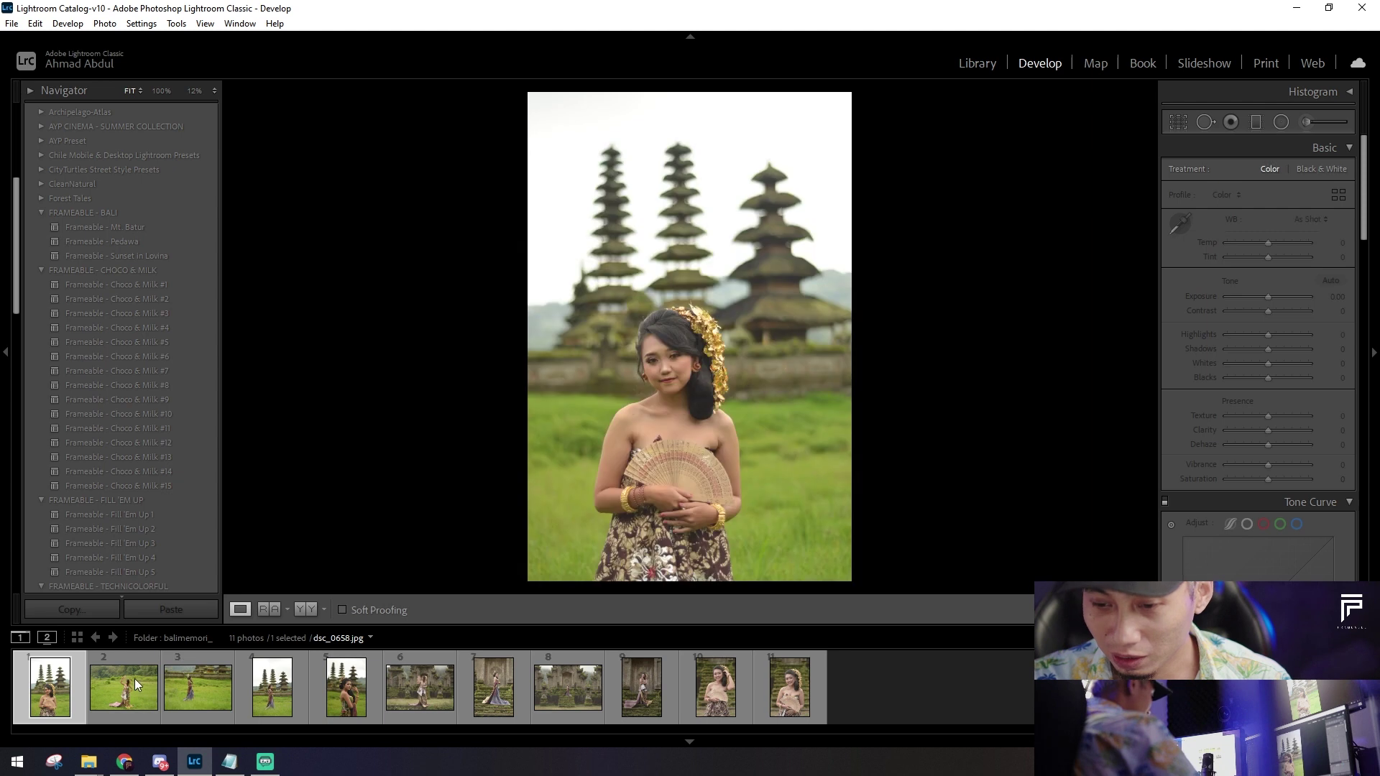
{"action": "left_click", "coordinate": [135, 679]}
{"action": "left_click", "coordinate": [44, 691]}
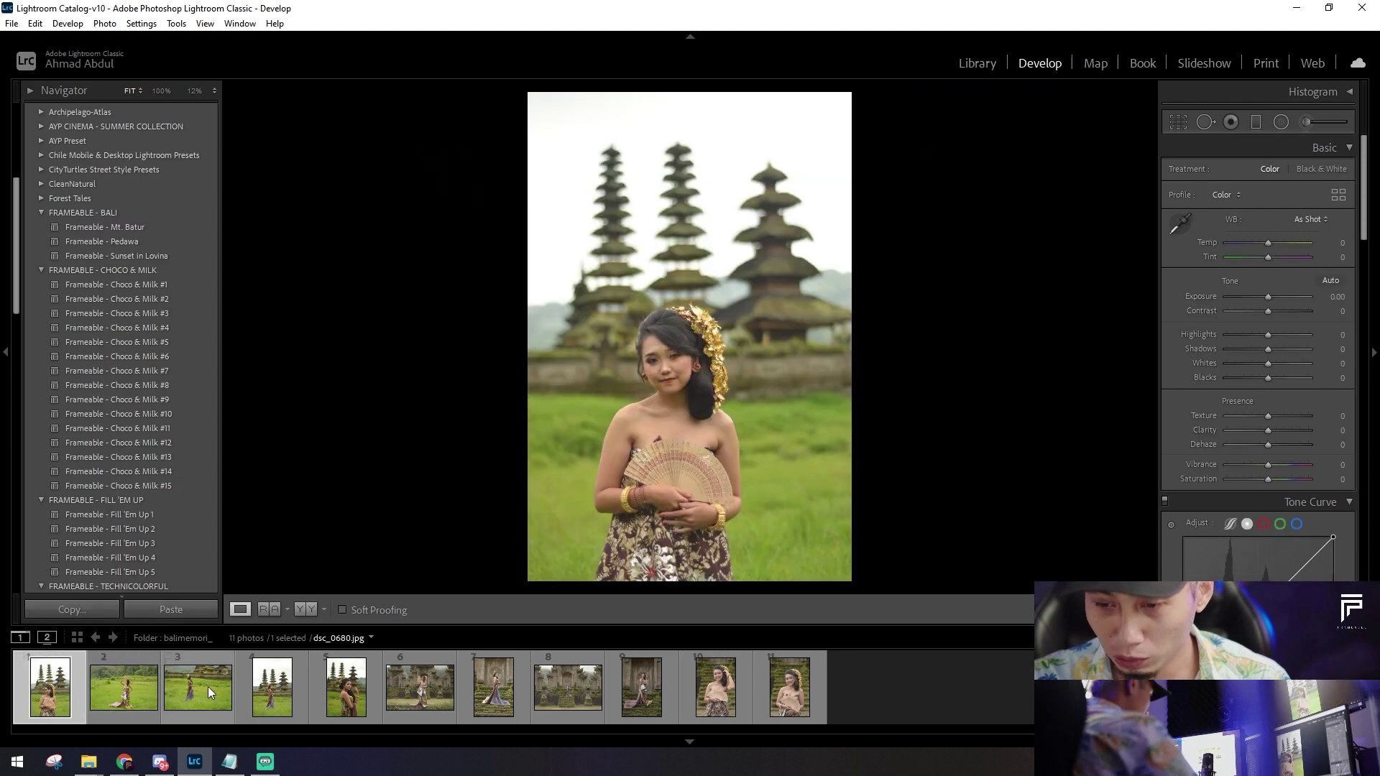
{"action": "left_click", "coordinate": [109, 697]}
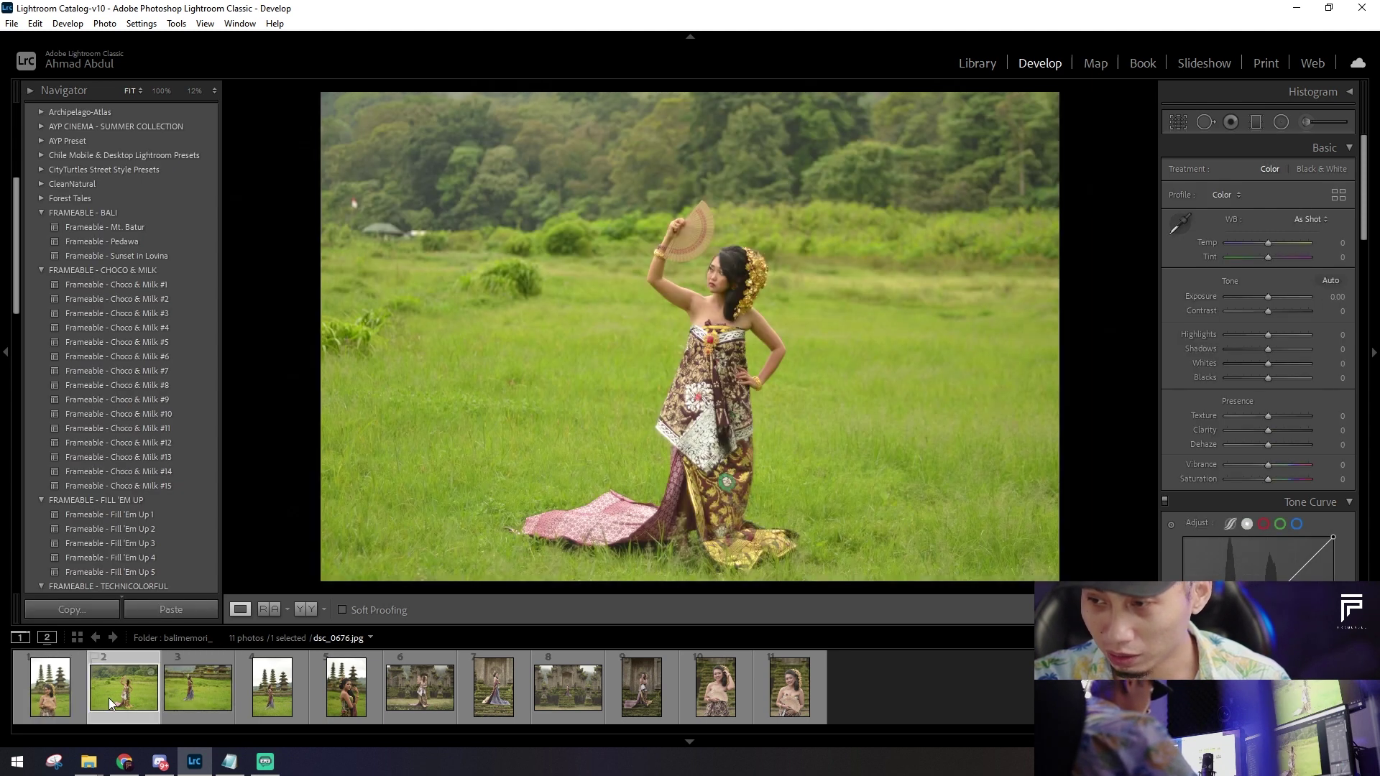
{"action": "left_click", "coordinate": [200, 683]}
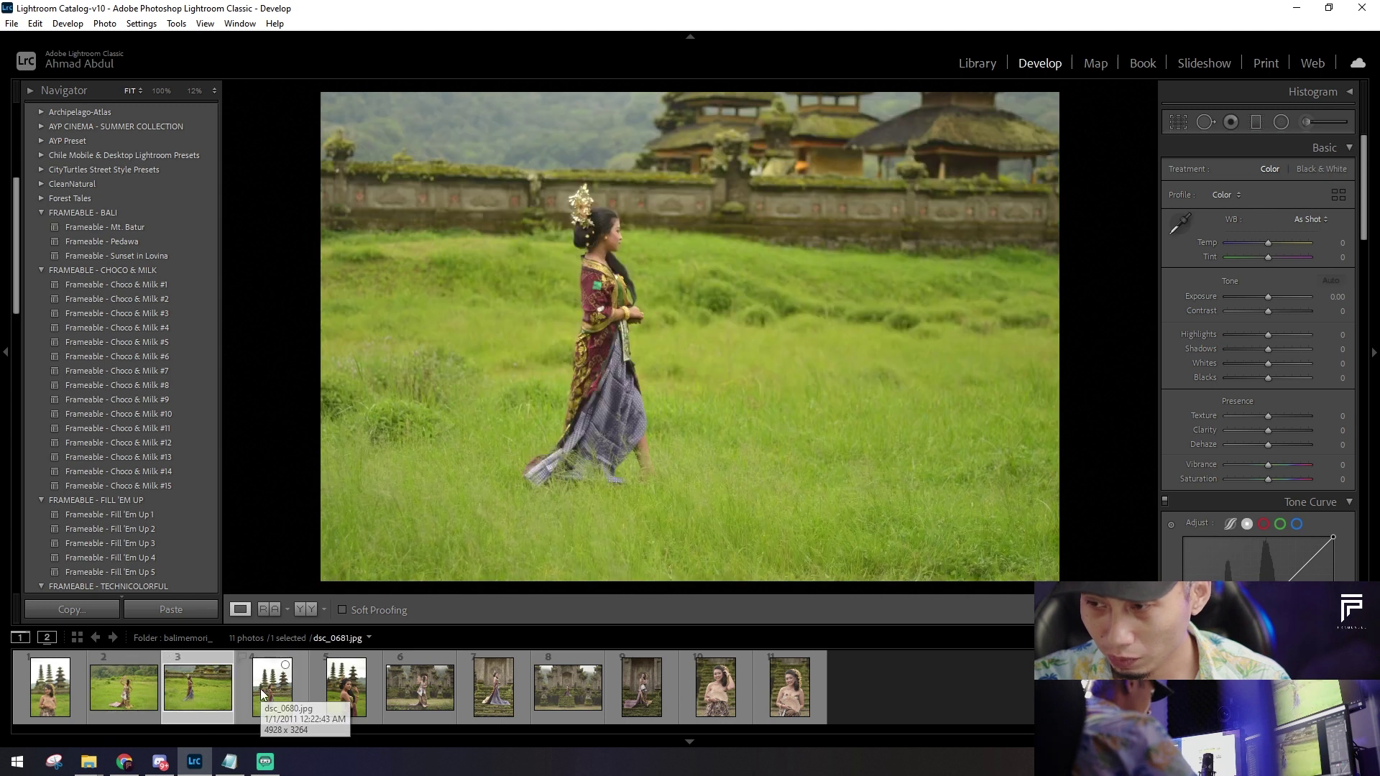
{"action": "left_click", "coordinate": [260, 688]}
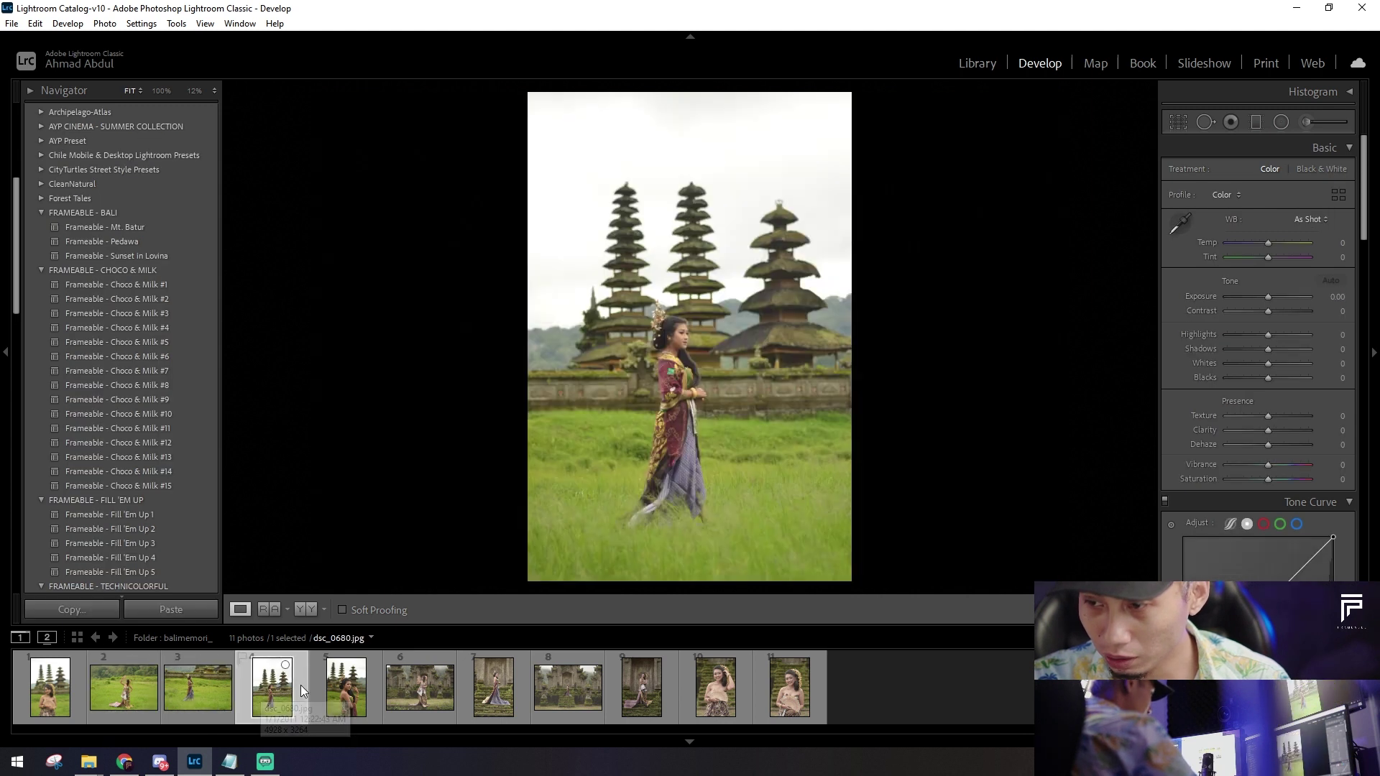
{"action": "left_click", "coordinate": [201, 685]}
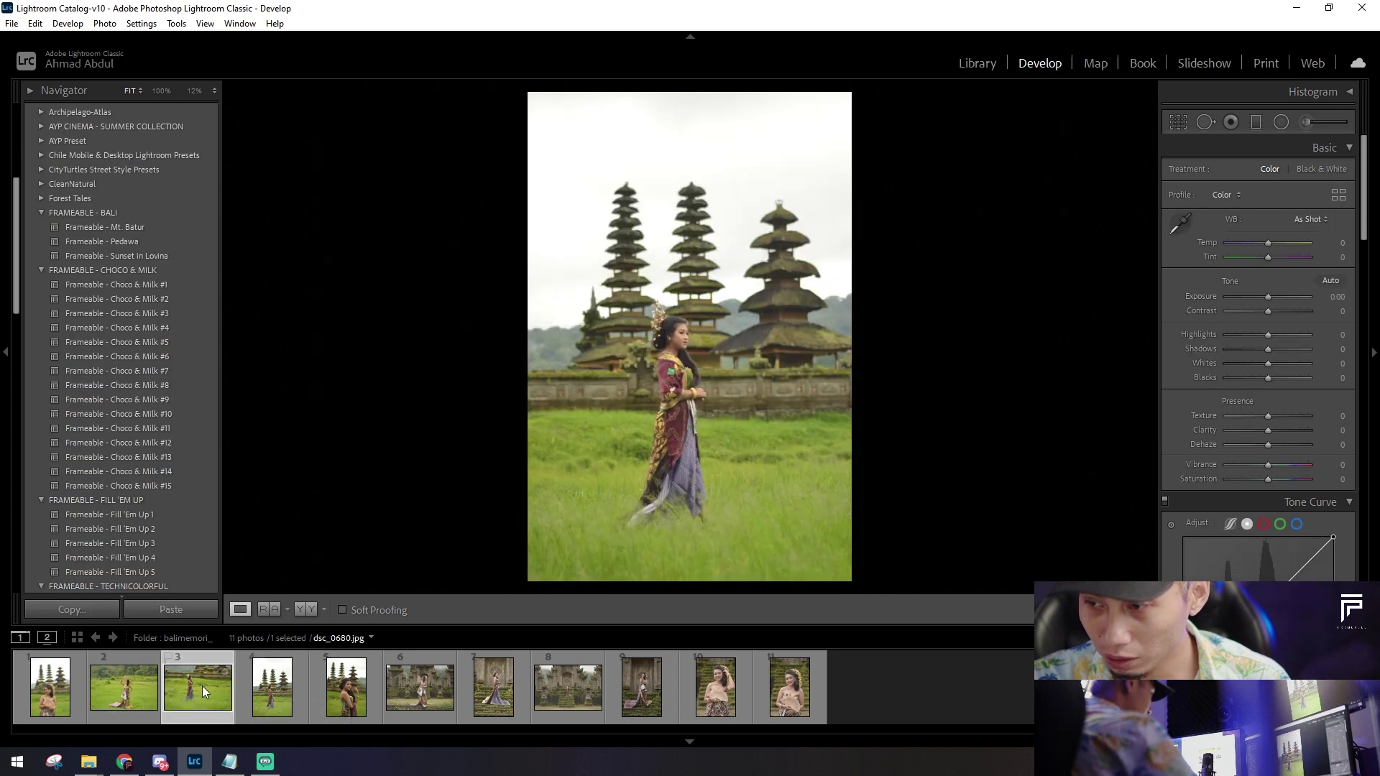
{"action": "right_click", "coordinate": [203, 684]}
{"action": "left_click", "coordinate": [293, 654]}
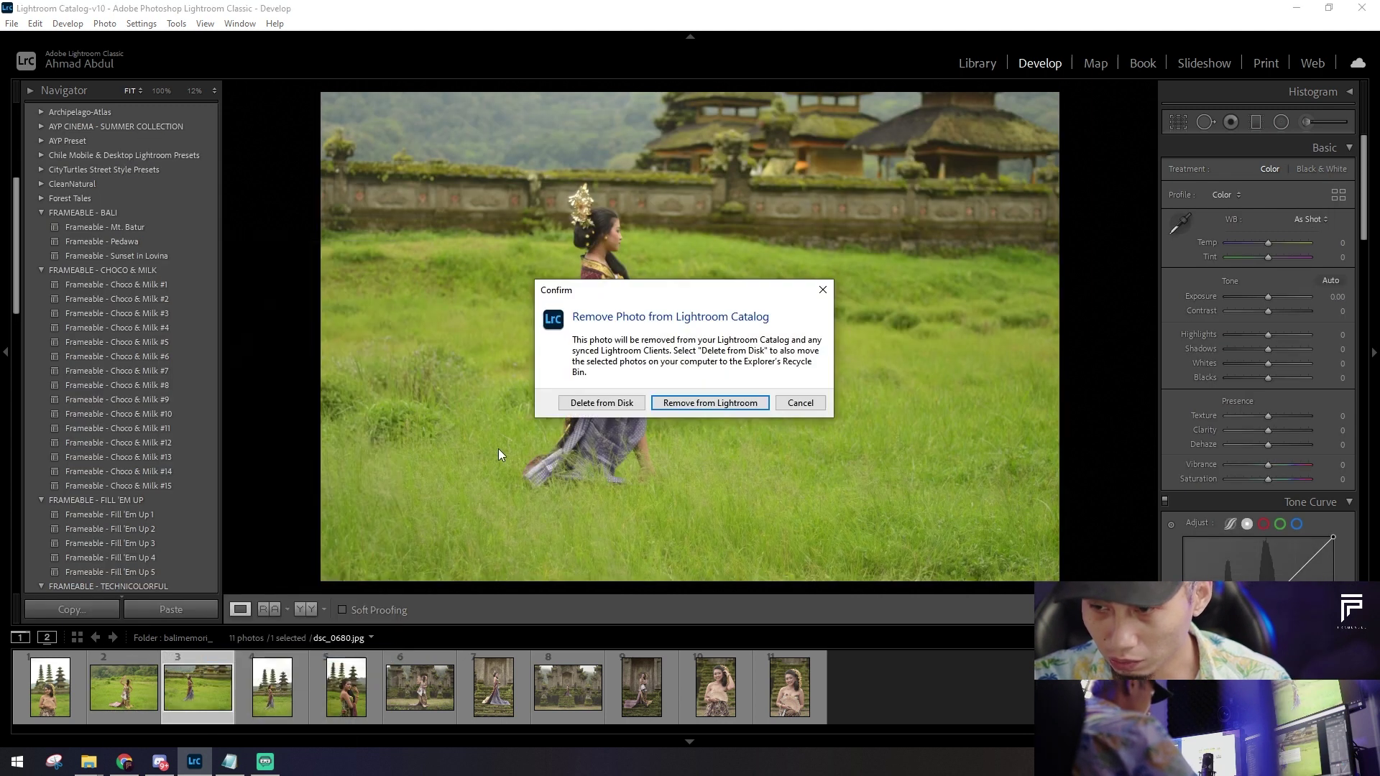
{"action": "left_click", "coordinate": [710, 403]}
Step: Browse the remaining shots and remove the smiling fan portrait from the catalog
{"action": "left_click", "coordinate": [269, 689]}
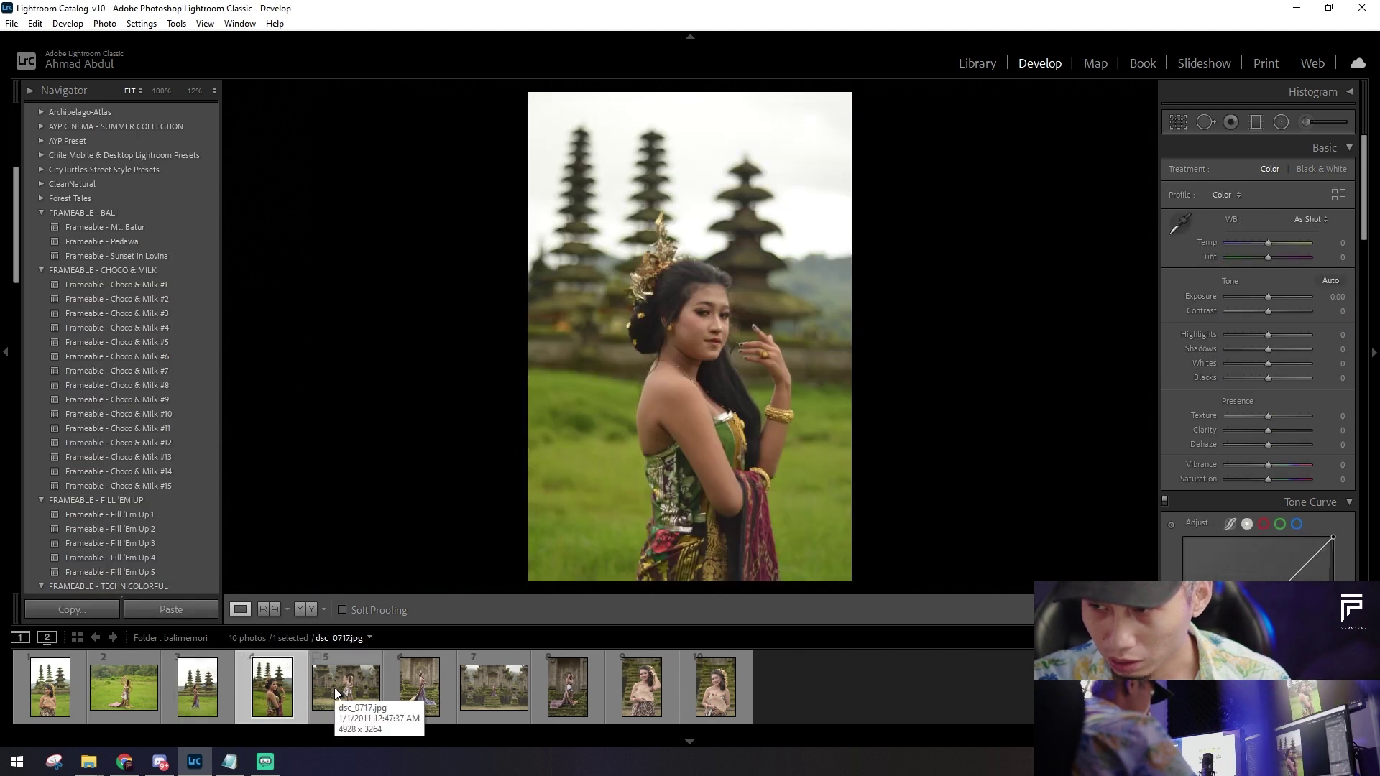
{"action": "left_click", "coordinate": [215, 692]}
{"action": "left_click", "coordinate": [356, 692]}
{"action": "left_click", "coordinate": [431, 688]}
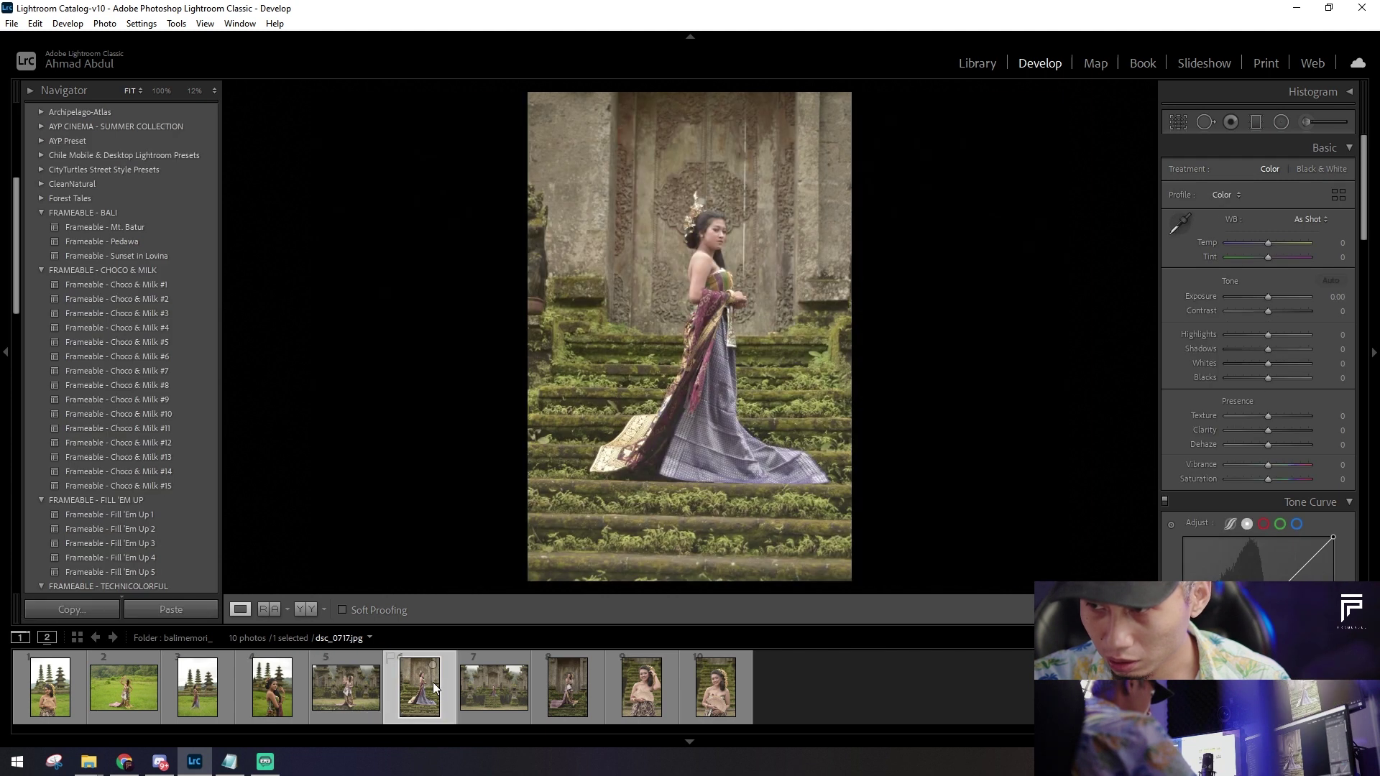
{"action": "left_click", "coordinate": [360, 688]}
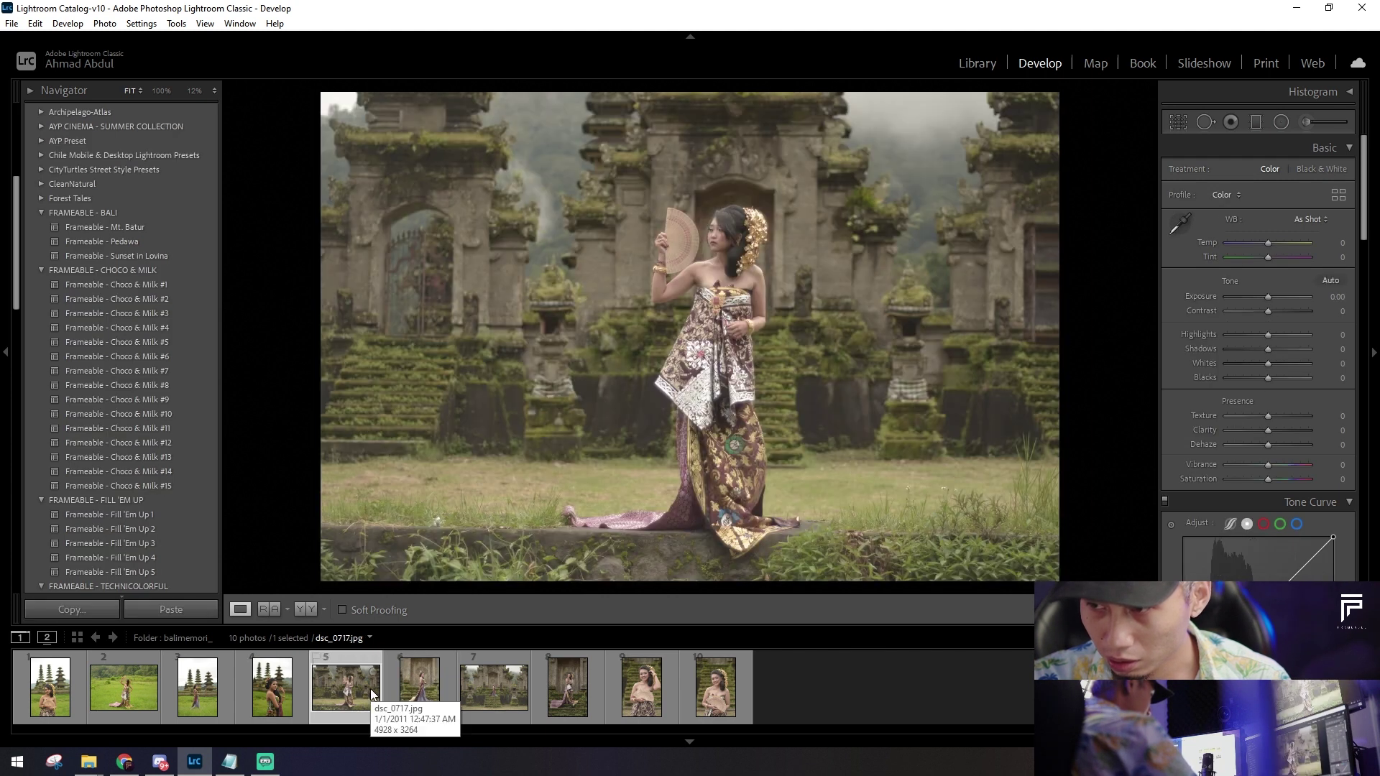
{"action": "left_click", "coordinate": [419, 684]}
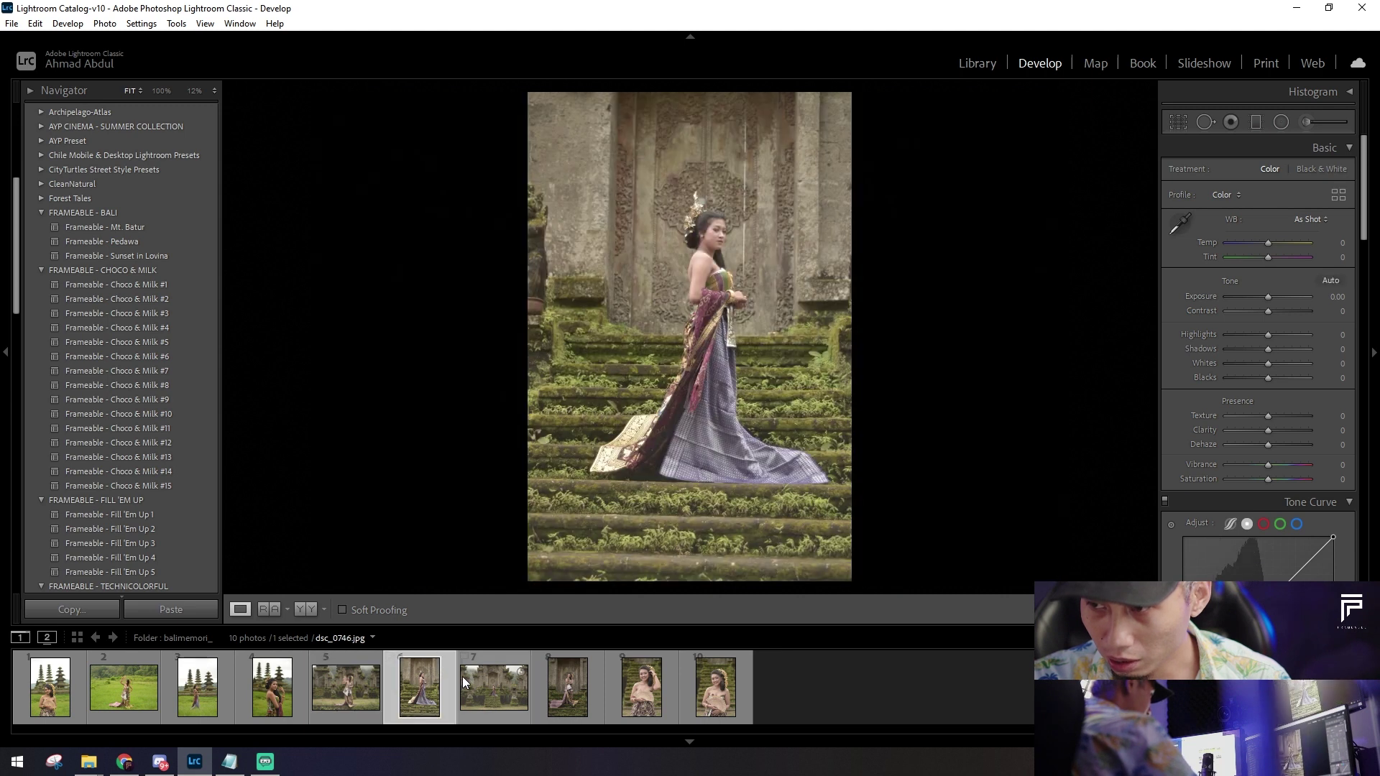
{"action": "left_click", "coordinate": [465, 688]}
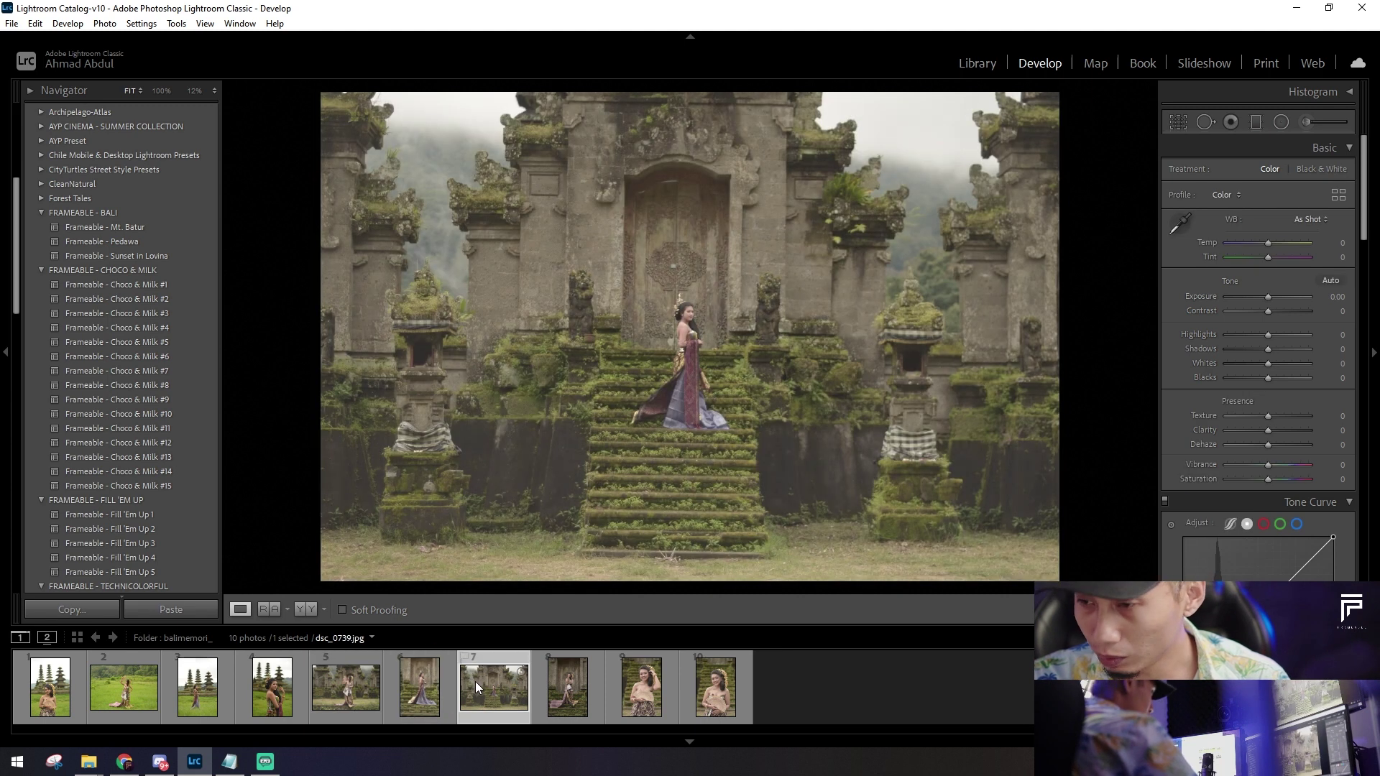
{"action": "left_click", "coordinate": [557, 692]}
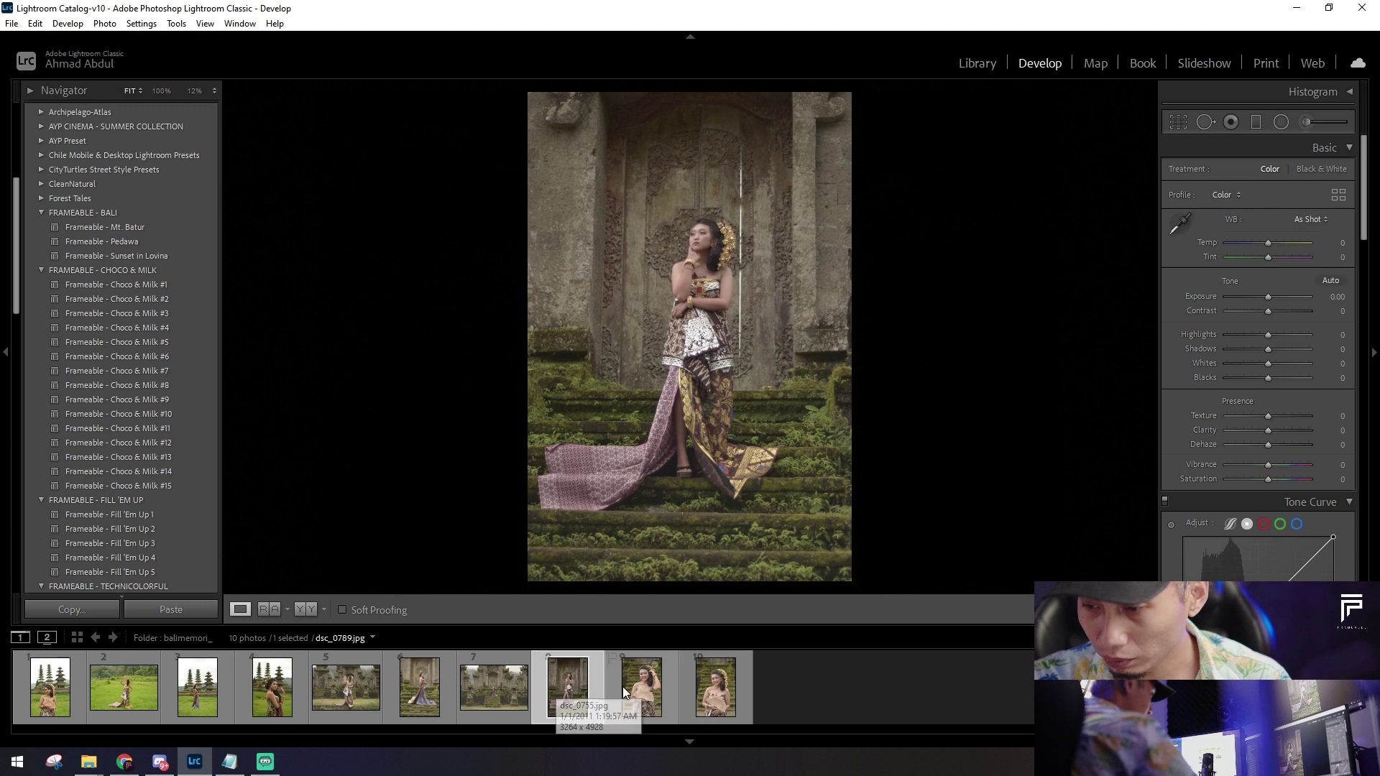
{"action": "left_click", "coordinate": [641, 688]}
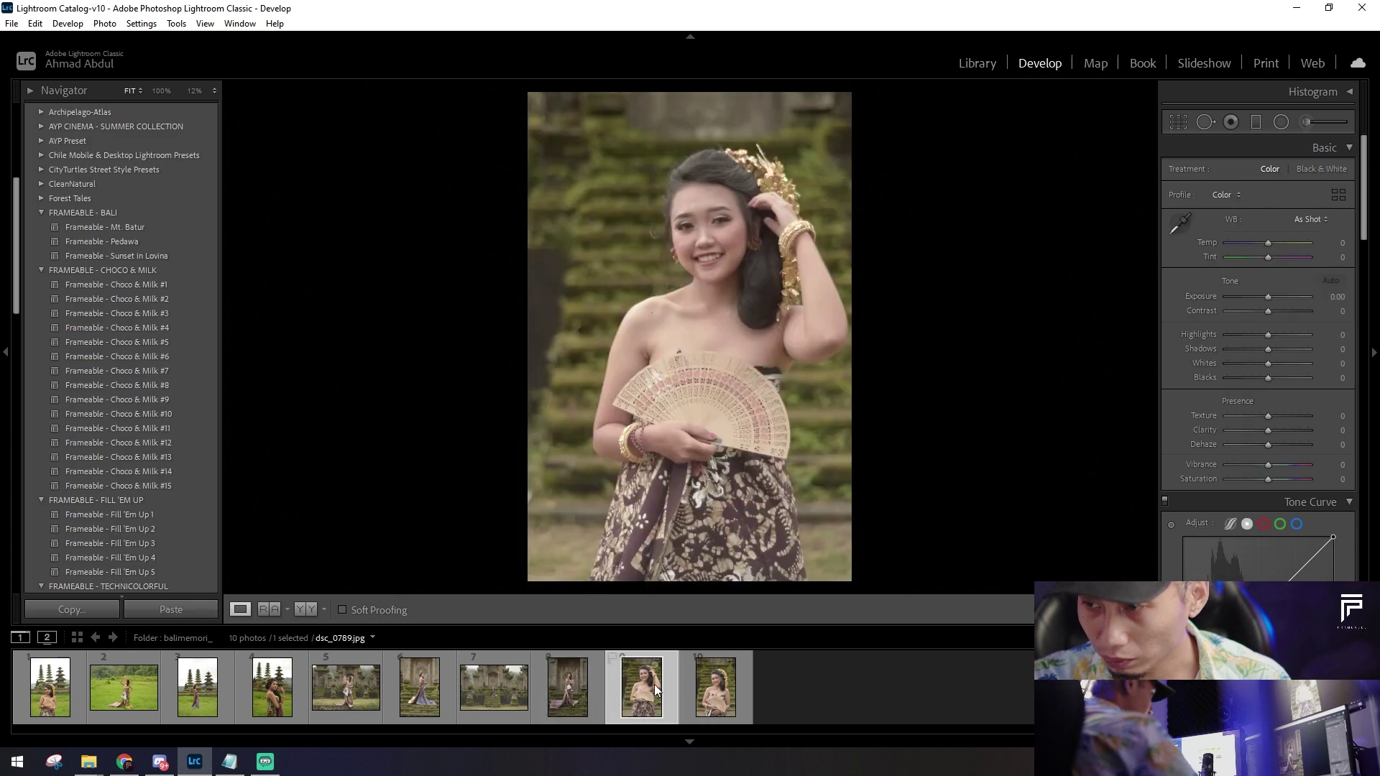
{"action": "left_click", "coordinate": [709, 687]}
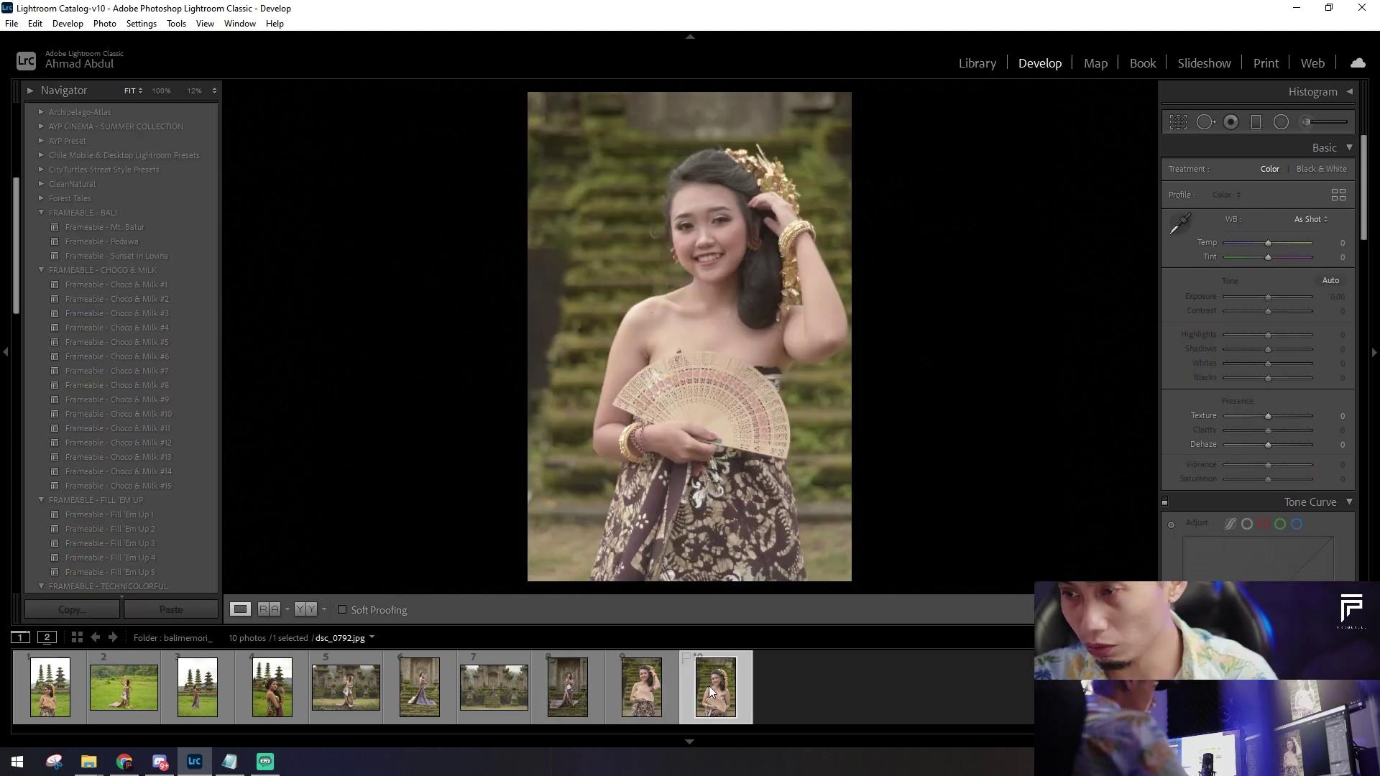
{"action": "left_click", "coordinate": [652, 689]}
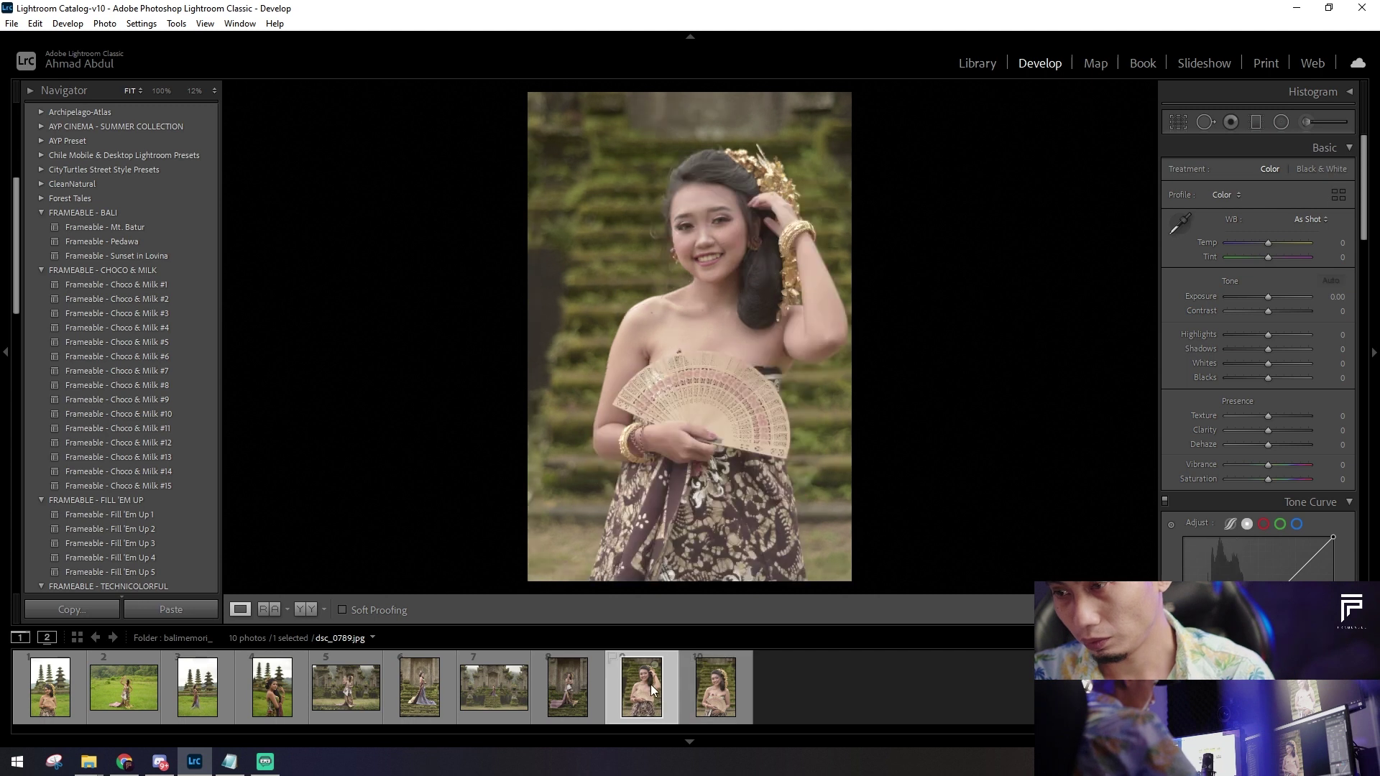
{"action": "key", "text": "Delete"}
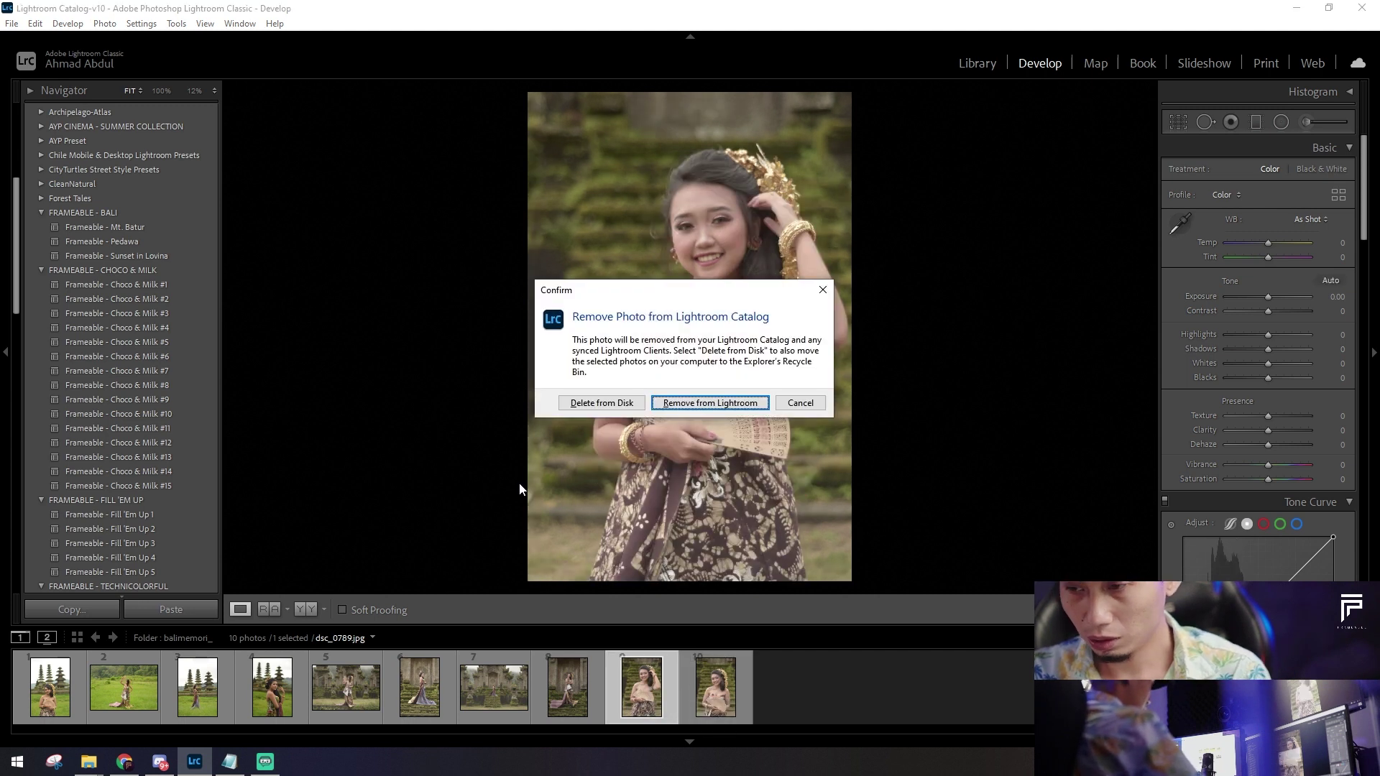
{"action": "key", "text": "Return"}
Step: Remove the portrait by the carved door from the catalog, leaving eight photos
{"action": "left_click", "coordinate": [653, 683]}
{"action": "left_click", "coordinate": [567, 694]}
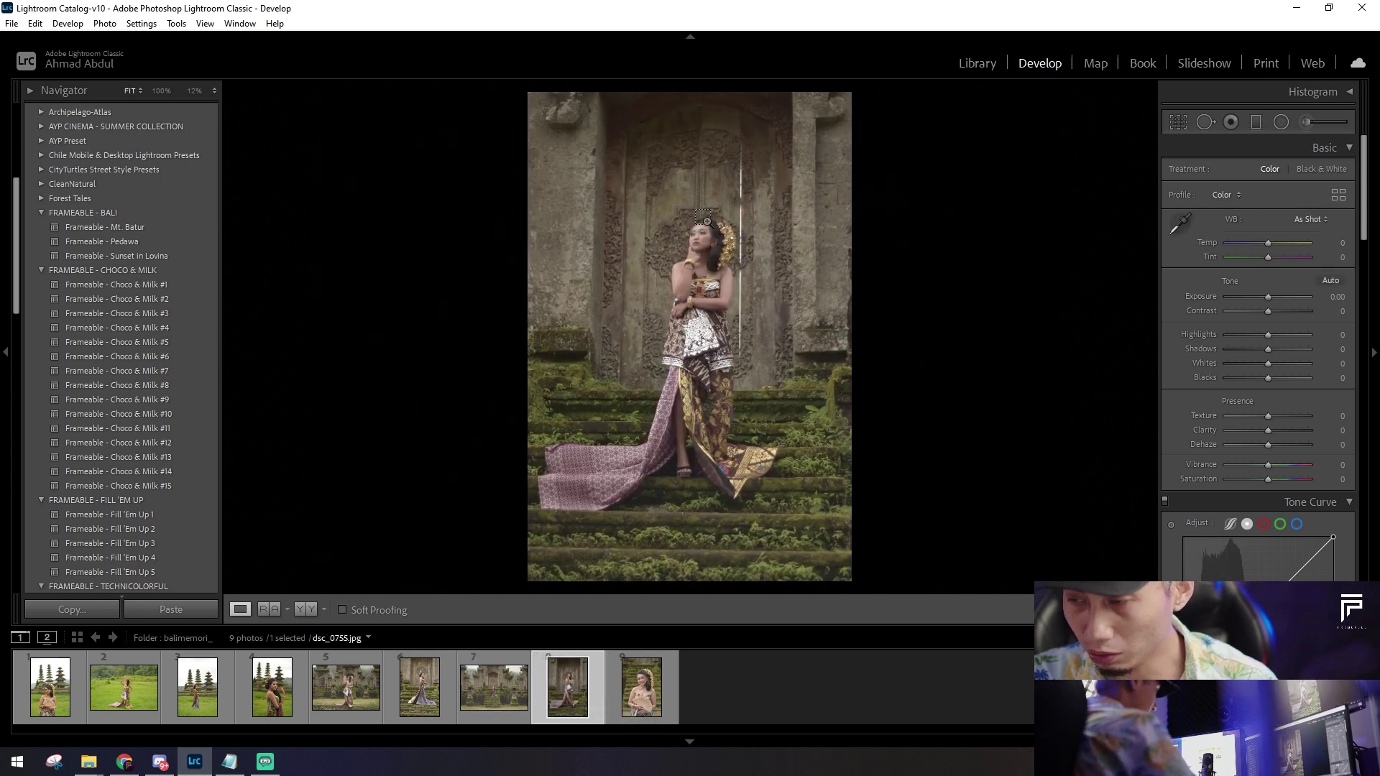
{"action": "left_click", "coordinate": [712, 216]}
{"action": "left_click", "coordinate": [759, 307]}
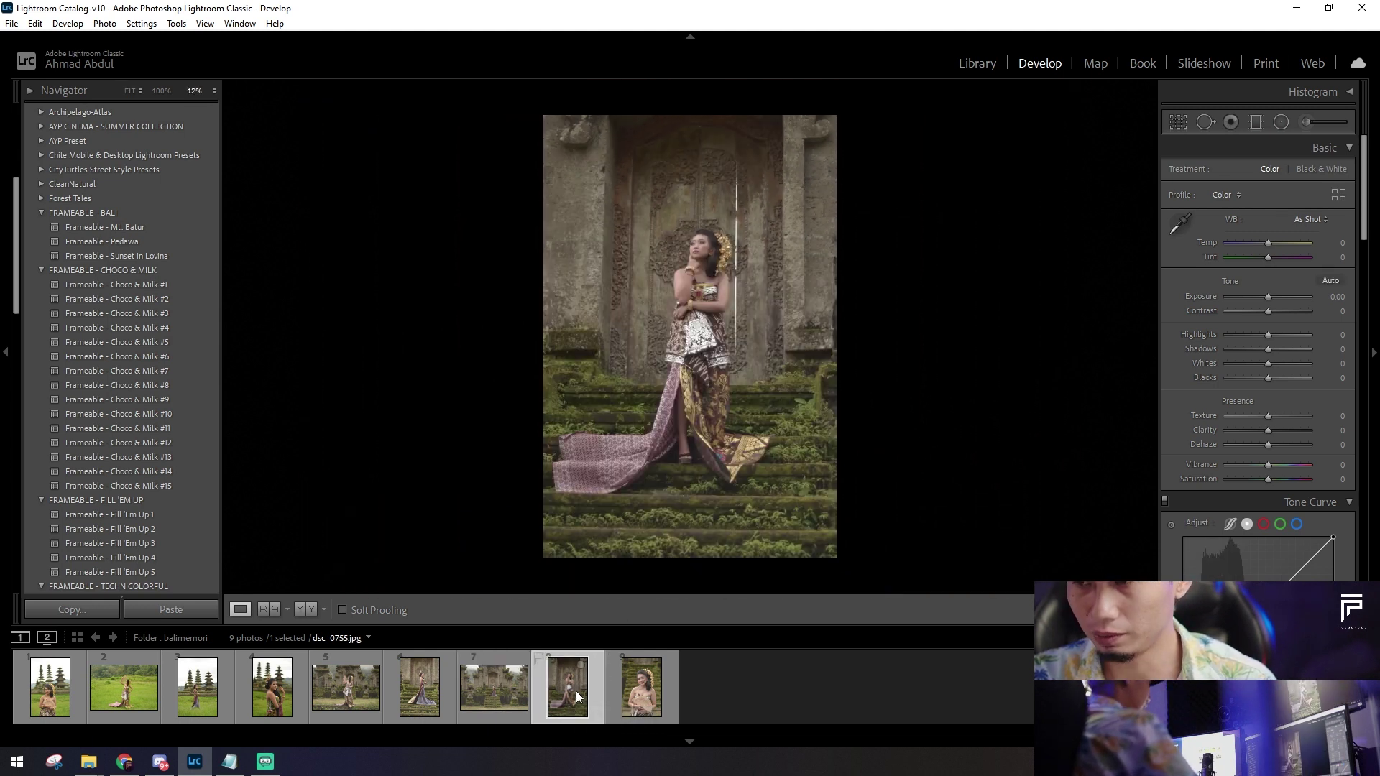
{"action": "right_click", "coordinate": [575, 689]}
{"action": "left_click", "coordinate": [632, 658]}
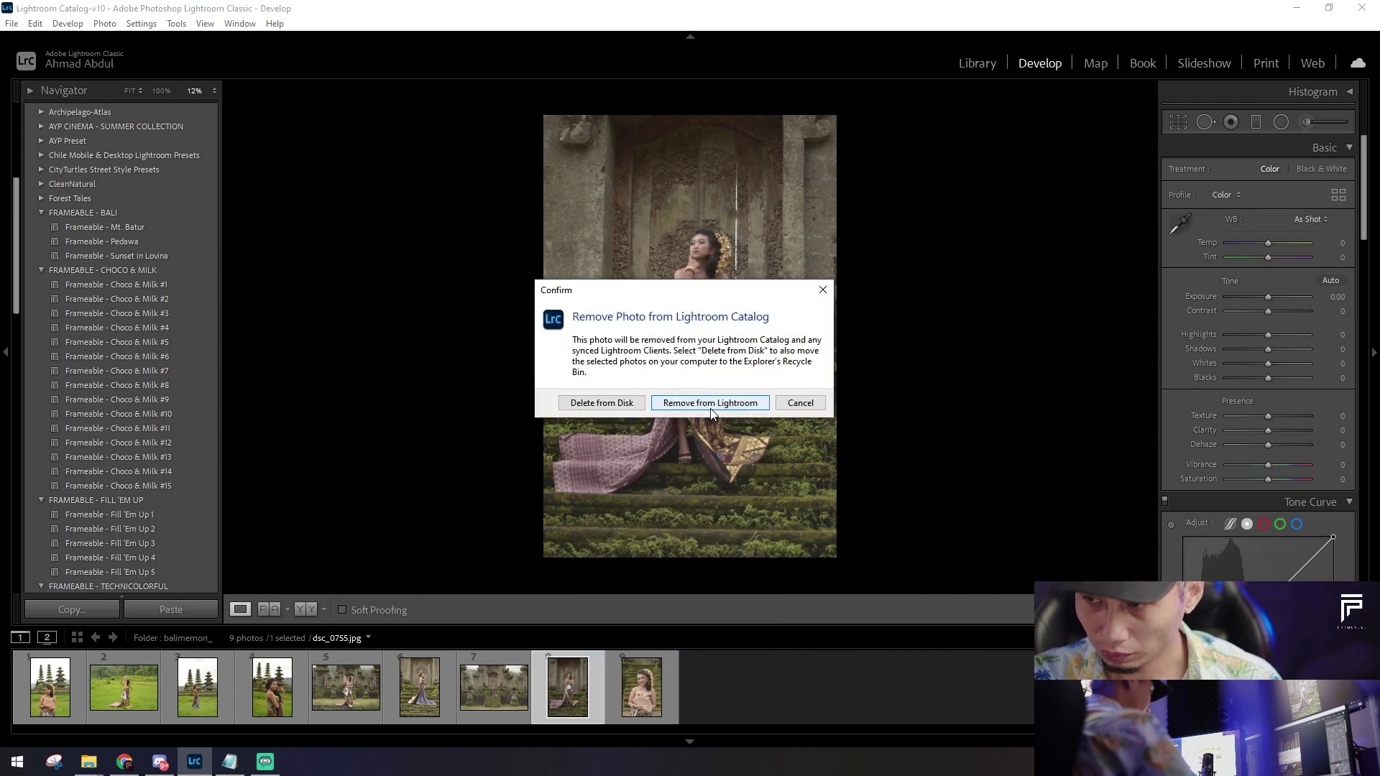
{"action": "left_click", "coordinate": [712, 417]}
Step: Step back through the remaining photos to review the set
{"action": "left_click", "coordinate": [480, 690]}
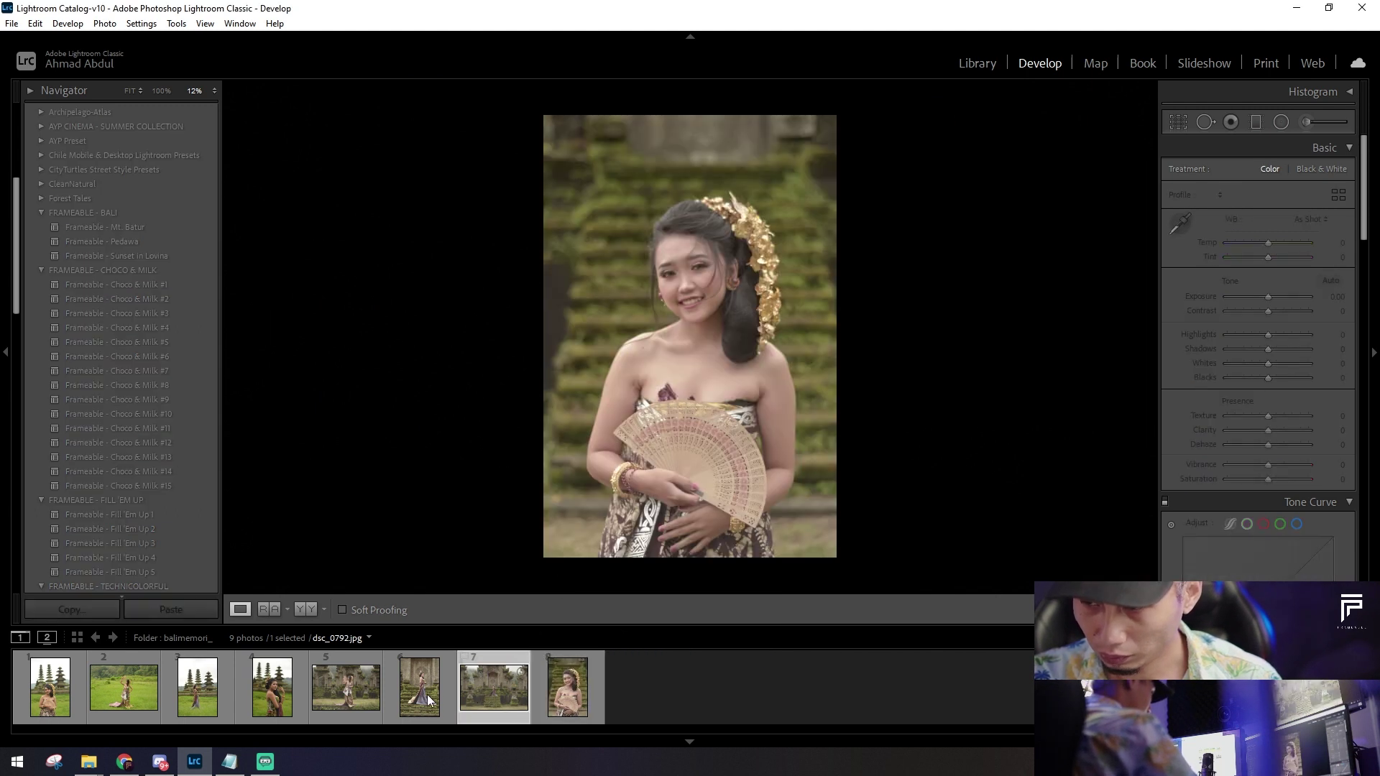
{"action": "left_click", "coordinate": [398, 688]}
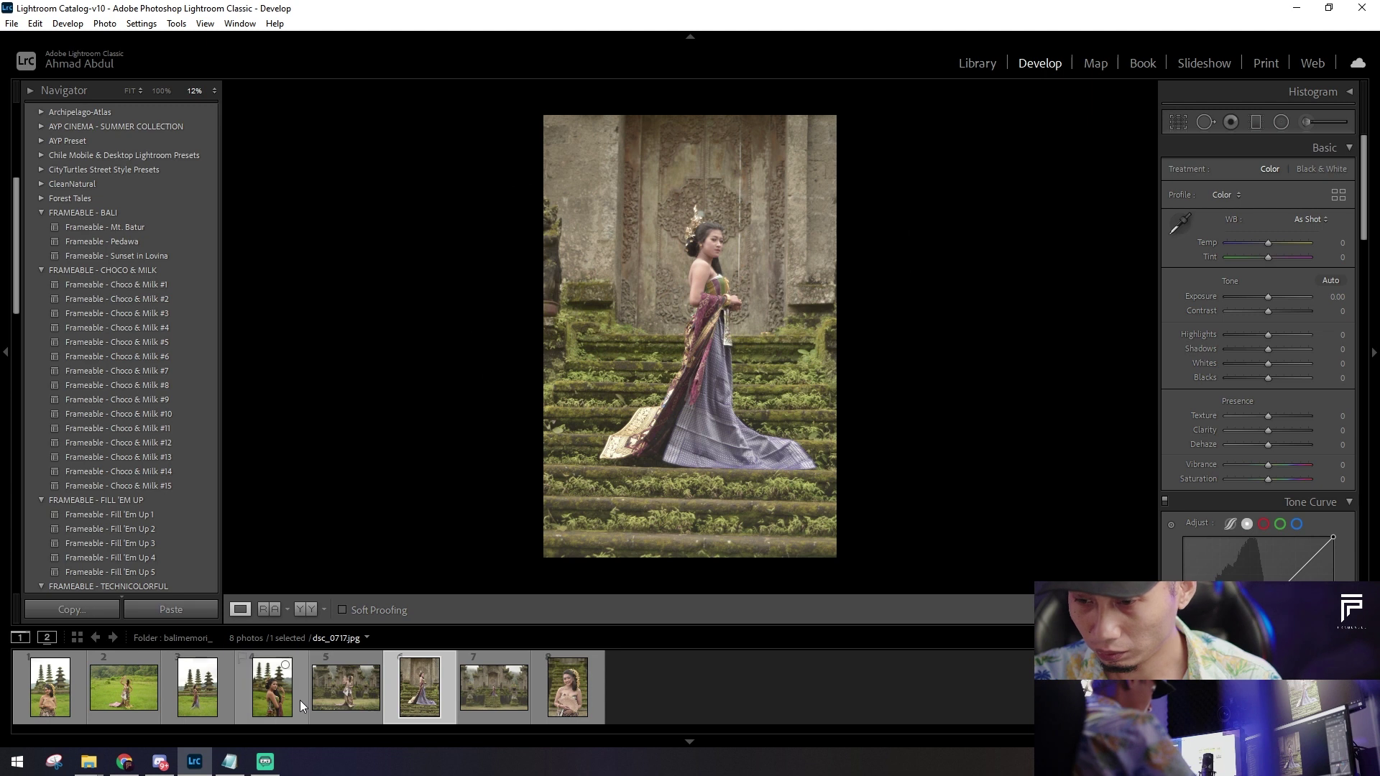
{"action": "left_click", "coordinate": [337, 693]}
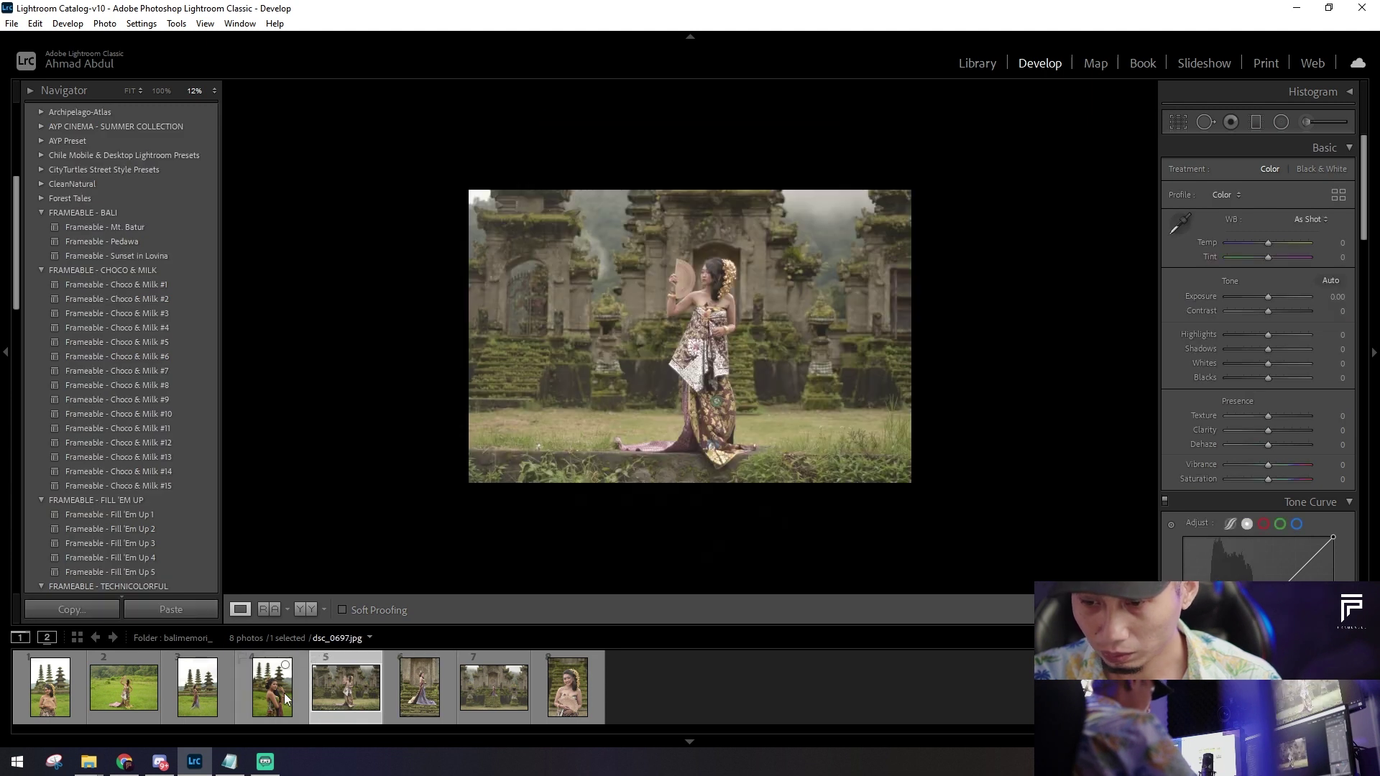
{"action": "left_click", "coordinate": [284, 693]}
{"action": "left_click", "coordinate": [355, 700]}
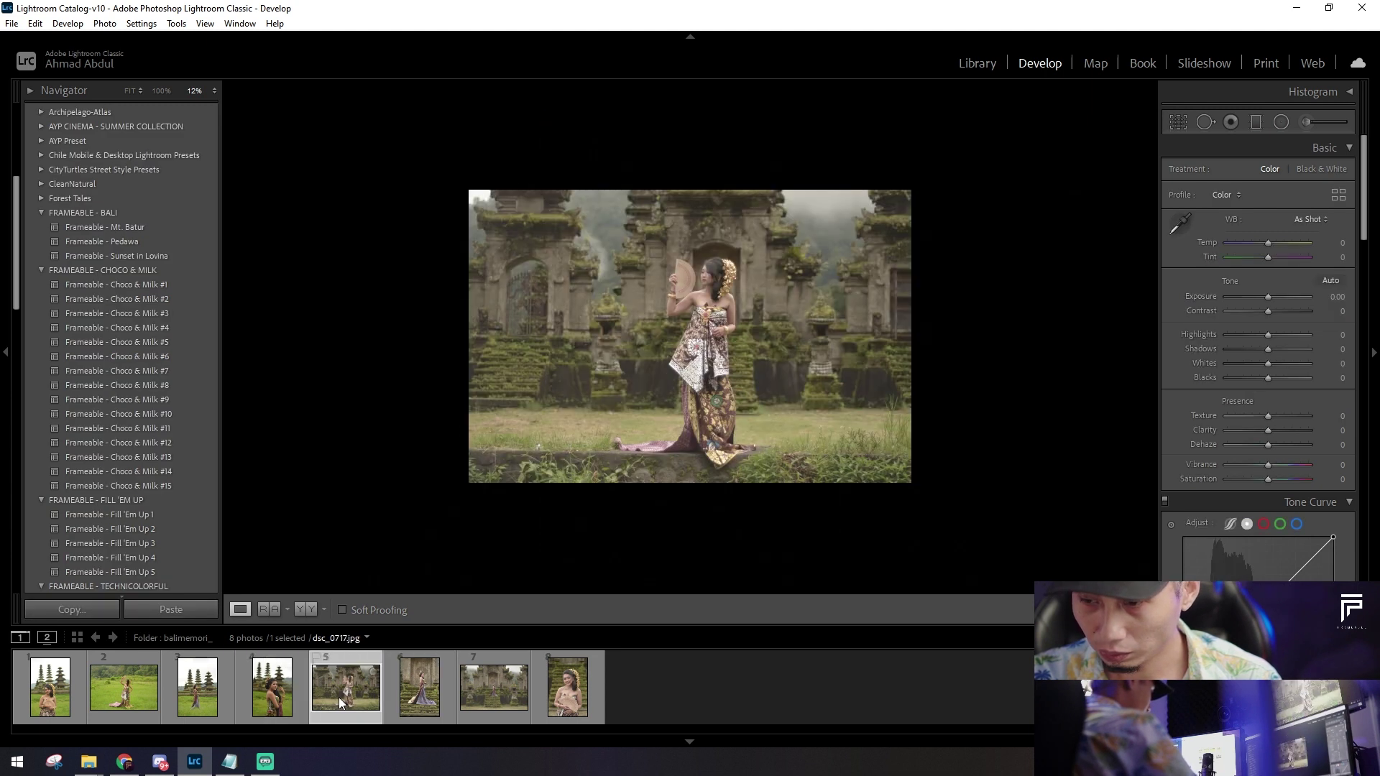
{"action": "left_click", "coordinate": [199, 695]}
{"action": "left_click", "coordinate": [134, 696]}
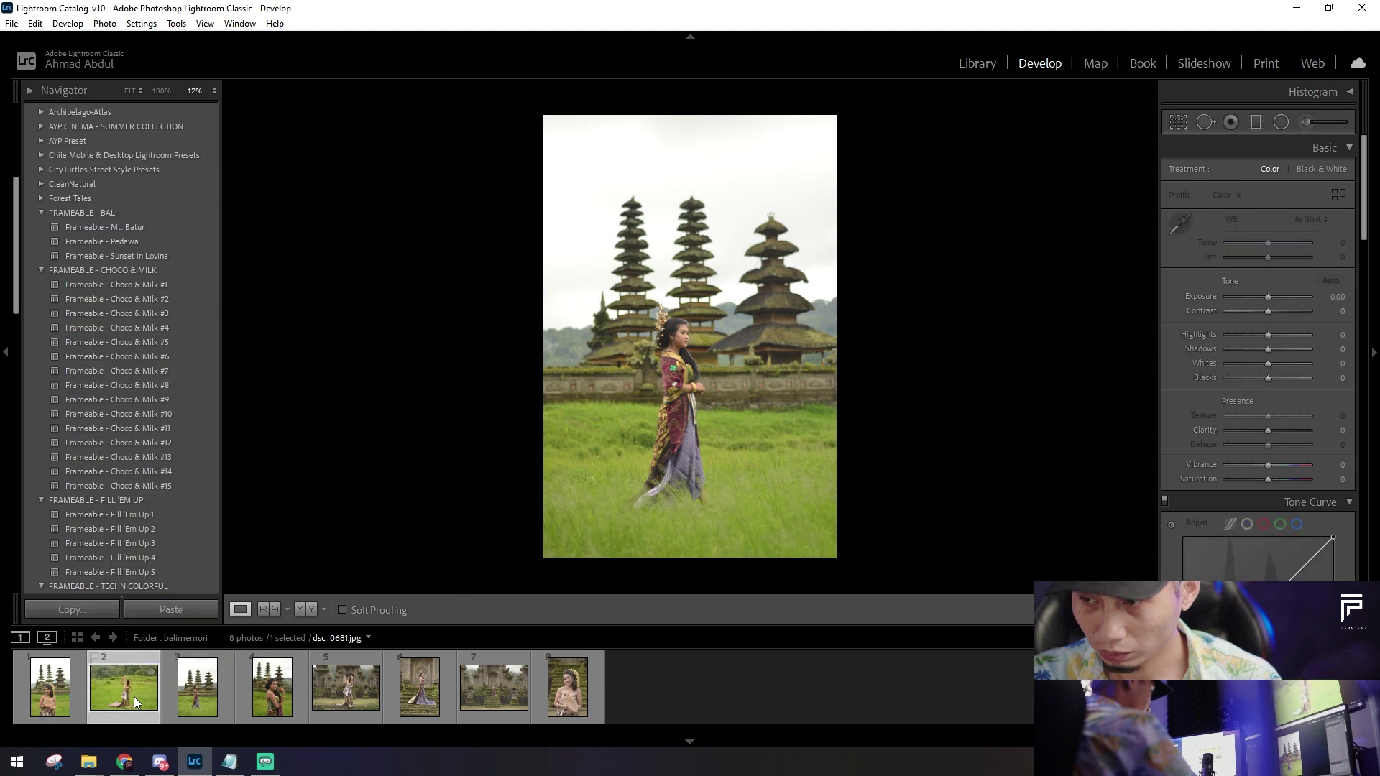
{"action": "left_click", "coordinate": [351, 697]}
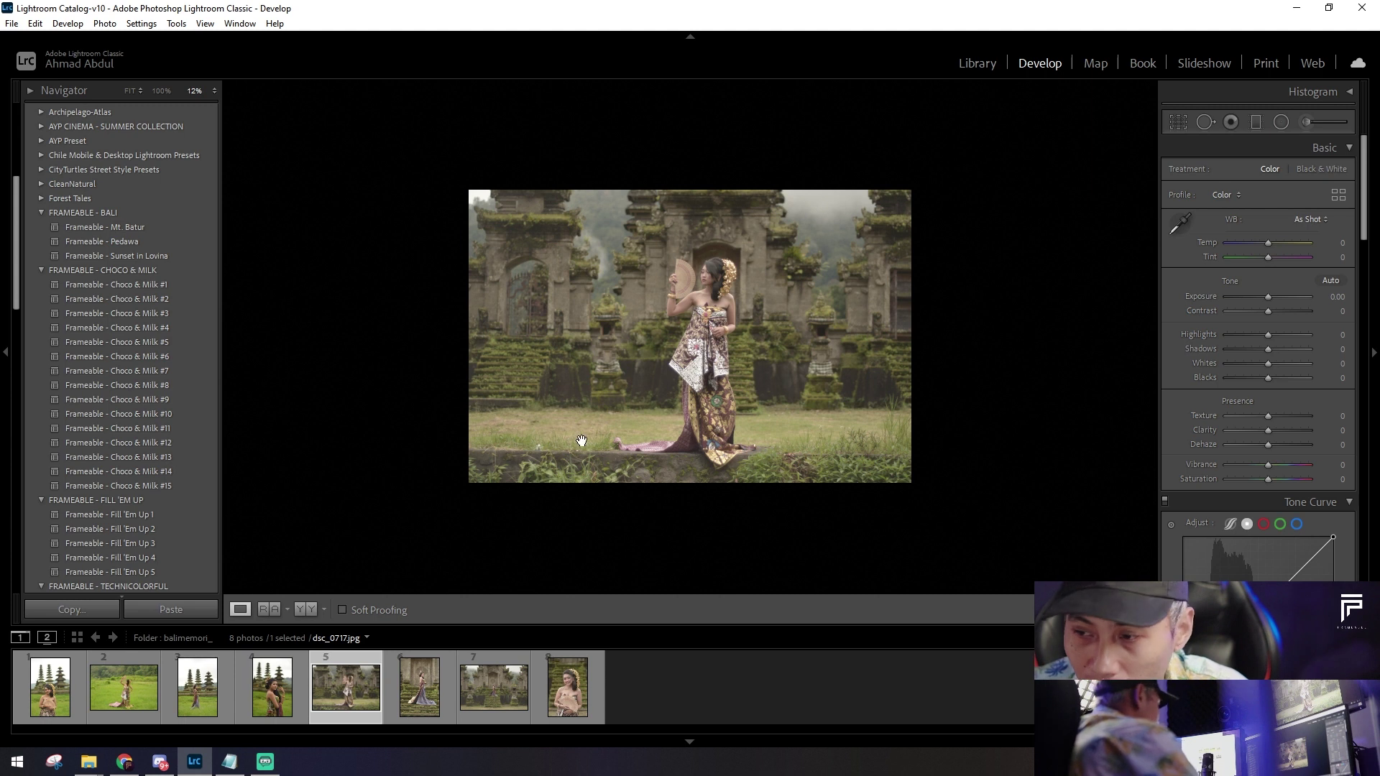
Step: Apply the Frameable - Mt. Batur preset and compare it in Before/After view
{"action": "left_click", "coordinate": [138, 226]}
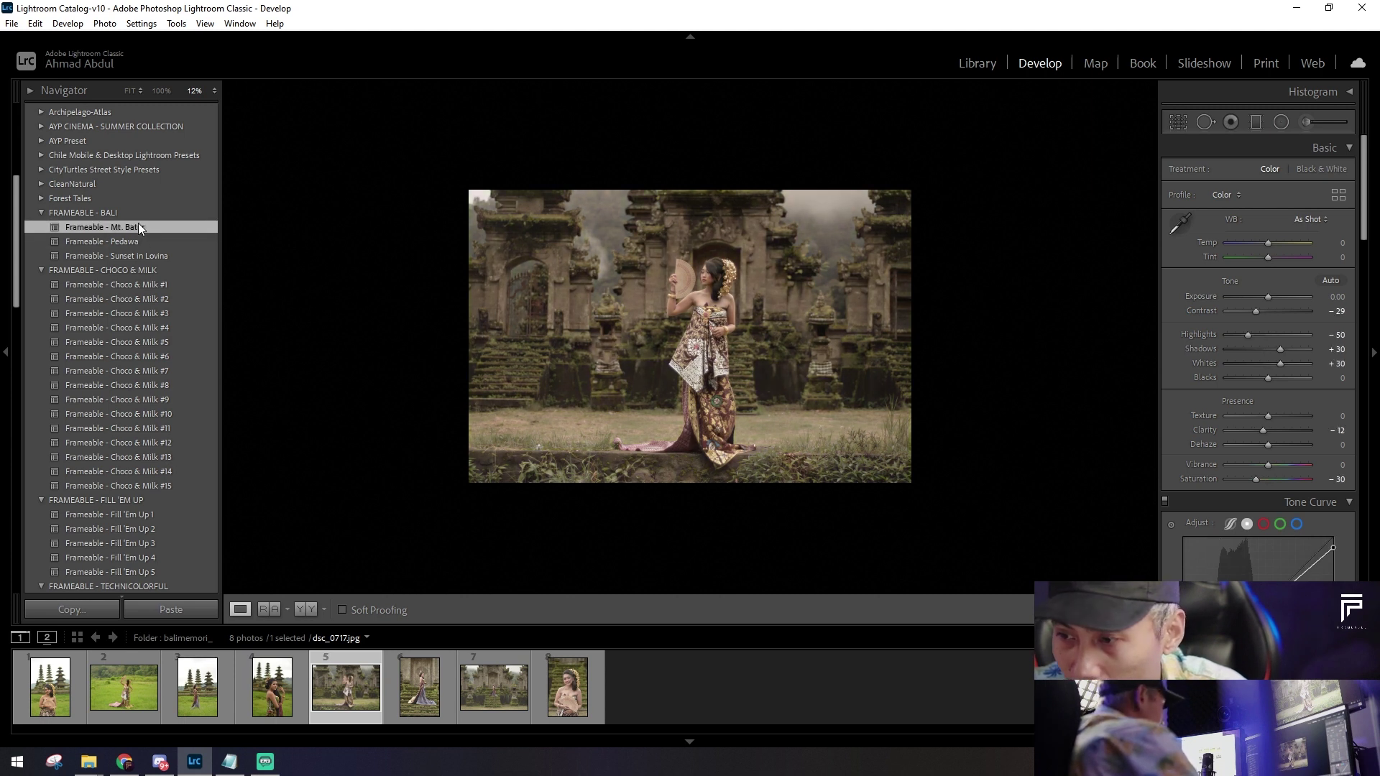
{"action": "left_click", "coordinate": [744, 277]}
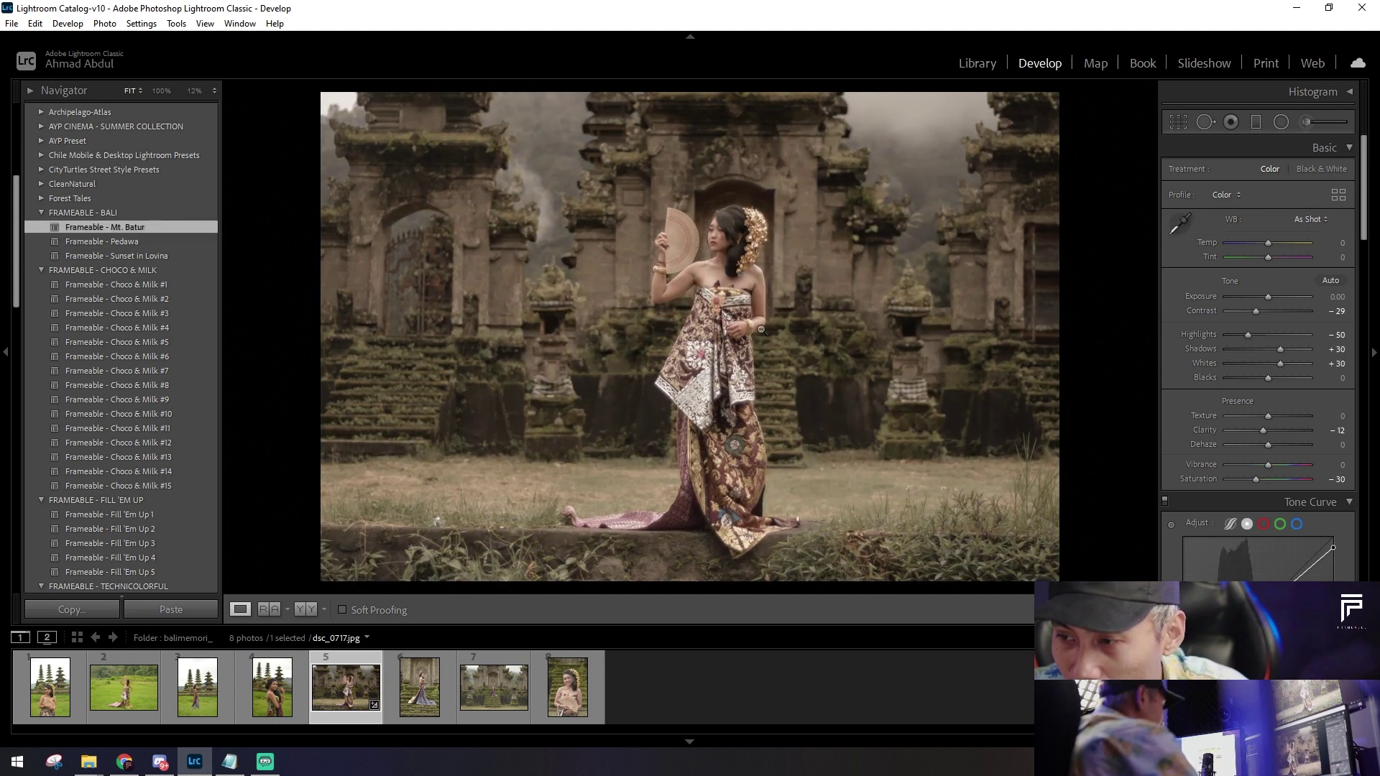
{"action": "left_click", "coordinate": [278, 610]}
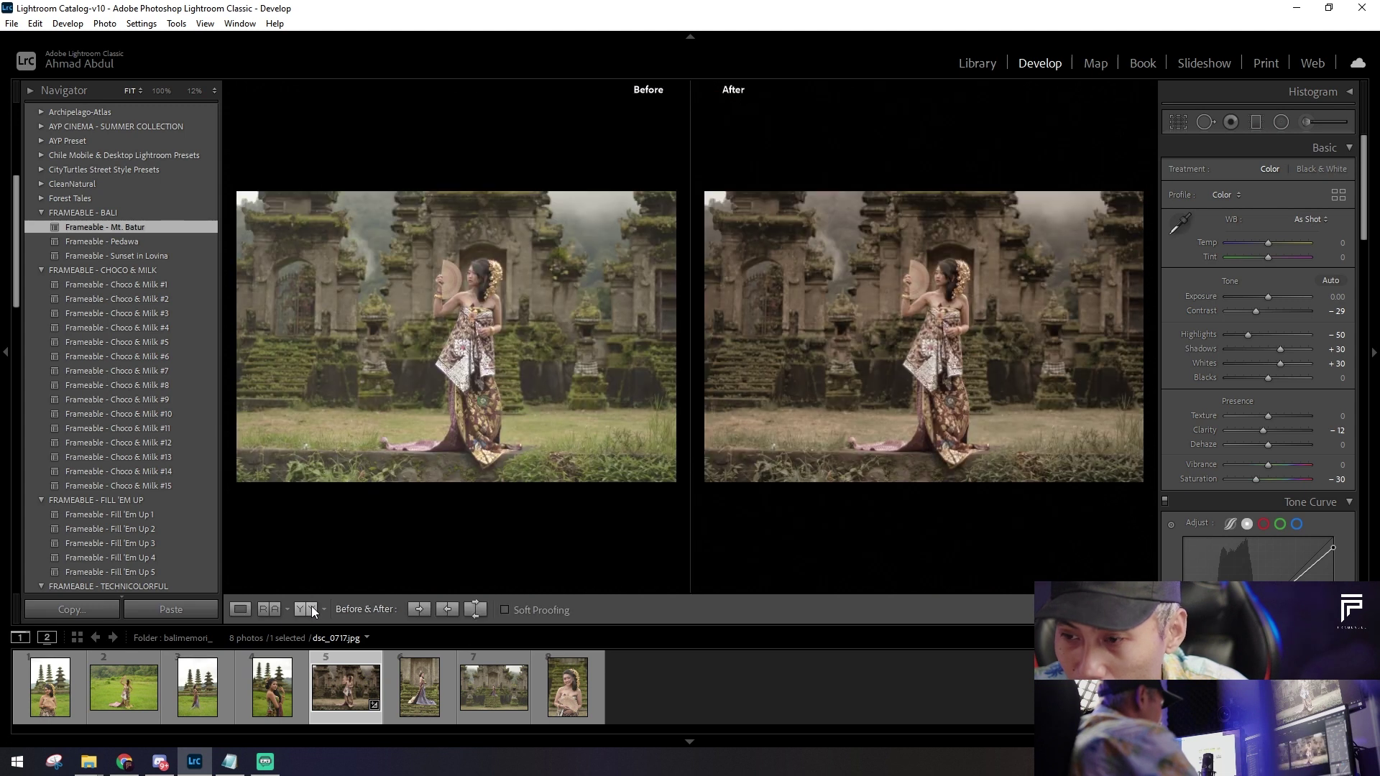
{"action": "left_click", "coordinate": [242, 610]}
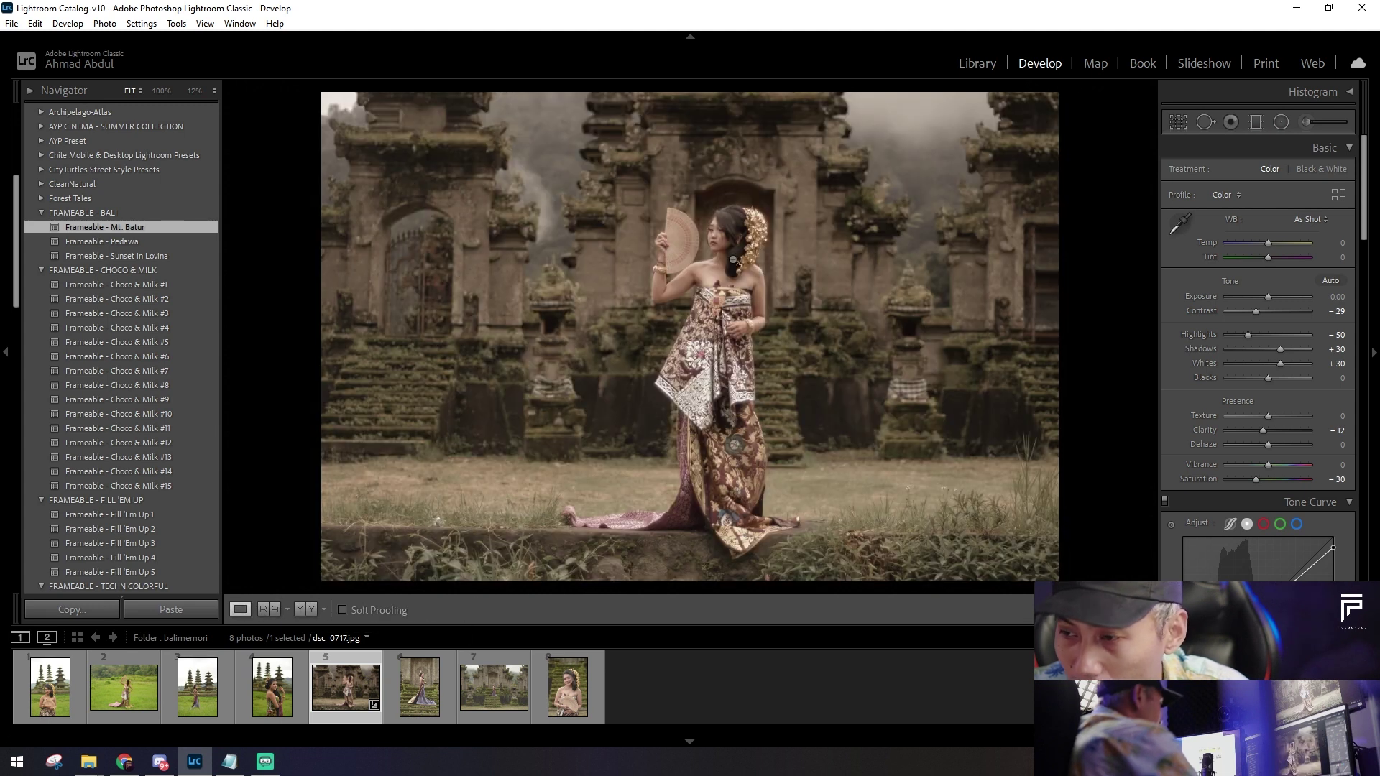
{"action": "left_click", "coordinate": [778, 223]}
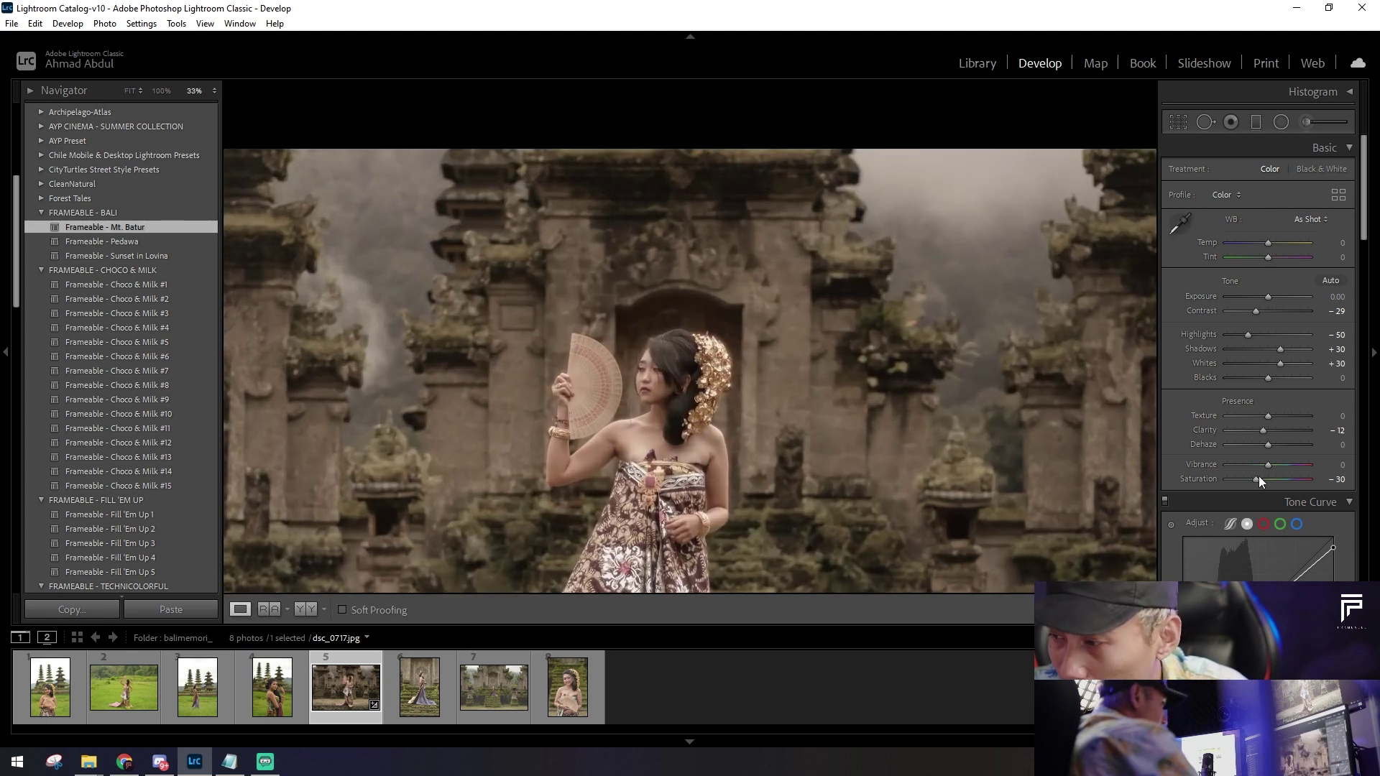
Step: Raise Saturation from -30 to +12 and fit the photo to the view
{"action": "left_click_drag", "start_coordinate": [1257, 479], "coordinate": [1271, 484]}
{"action": "mouse_move", "coordinate": [773, 389]}
{"action": "left_mouse_down"}
{"action": "mouse_move", "coordinate": [811, 214]}
{"action": "mouse_move", "coordinate": [793, 230]}
{"action": "left_mouse_up"}
{"action": "key", "text": "ctrl+minus"}
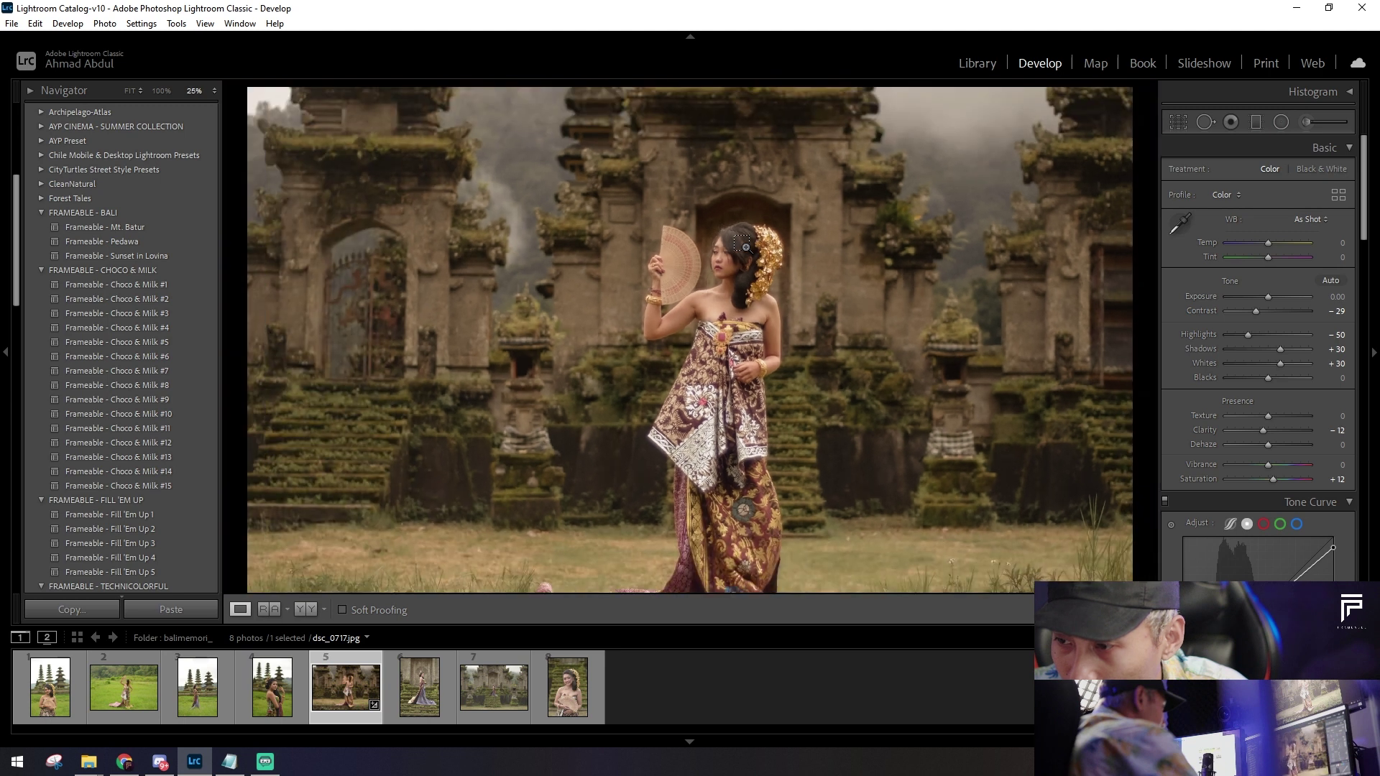
{"action": "key", "text": "ctrl+minus"}
{"action": "key", "text": "ctrl+equal"}
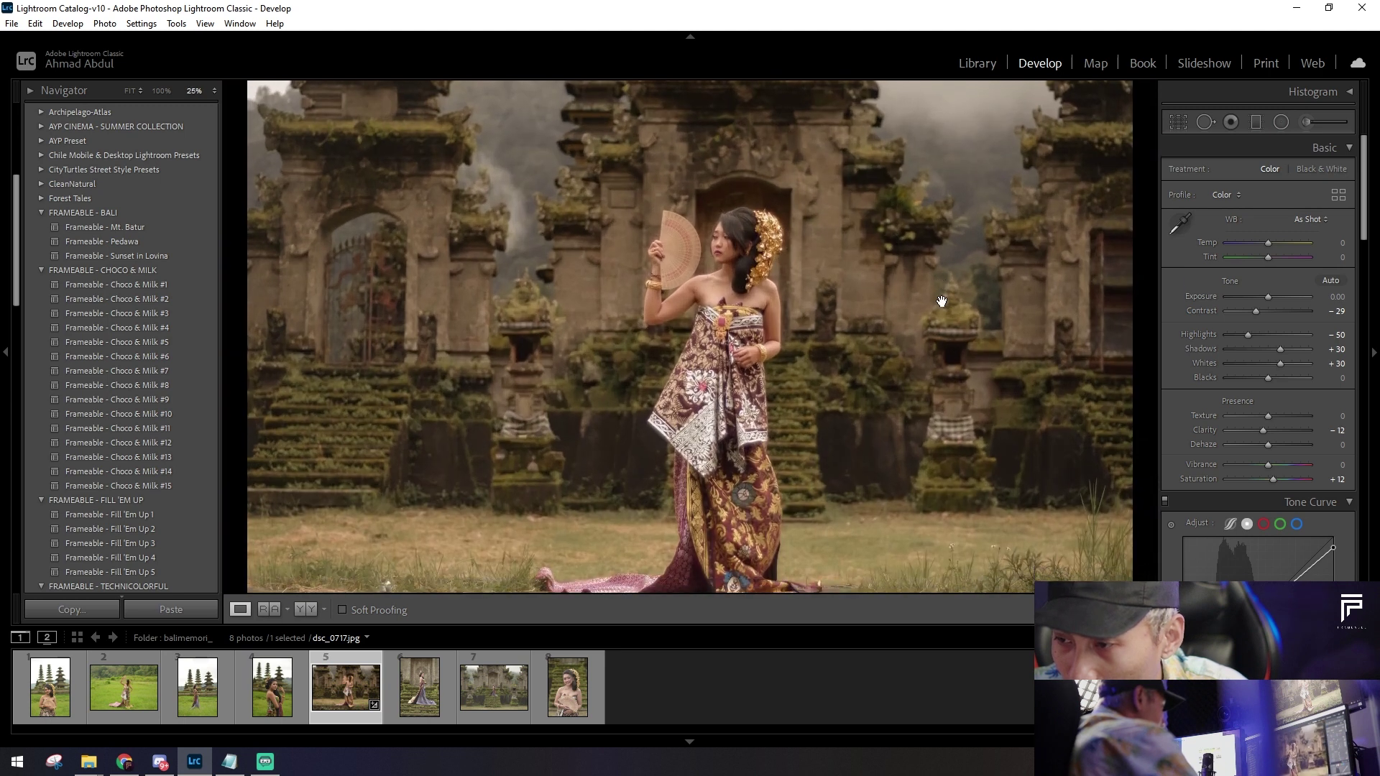
{"action": "key", "text": "ctrl+minus"}
{"action": "key", "text": "ctrl+minus"}
{"action": "key", "text": "z"}
{"action": "key", "text": "z"}
{"action": "key", "text": "z"}
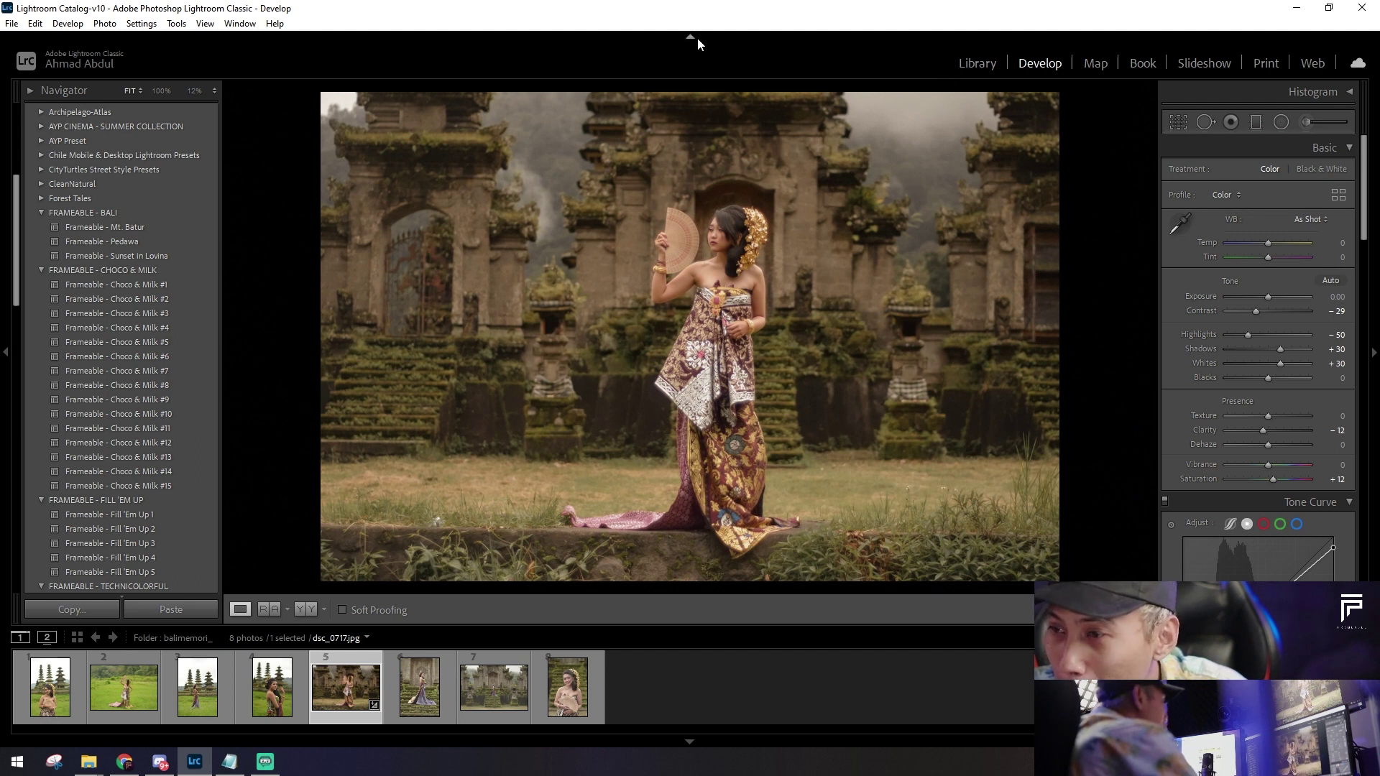
{"action": "left_click", "coordinate": [696, 39]}
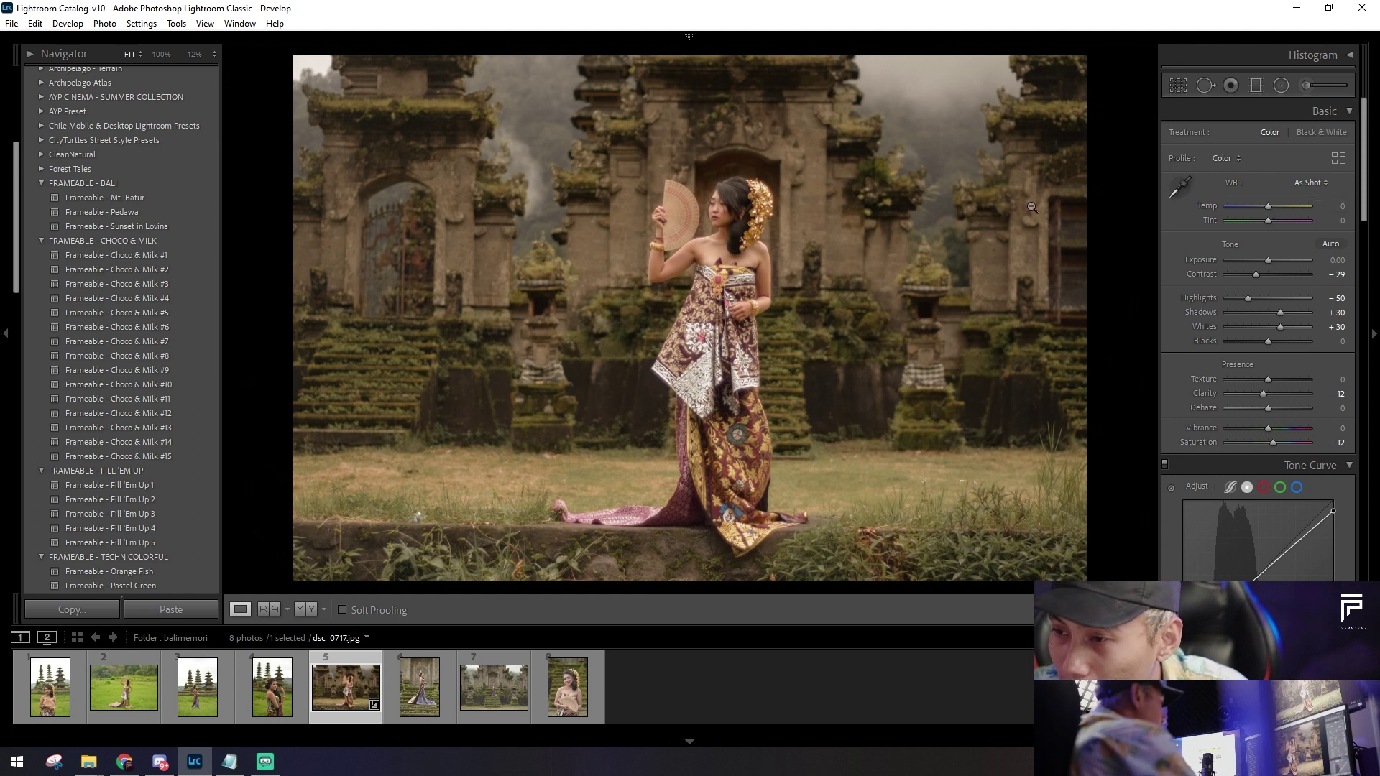
{"action": "key", "text": "shift+m"}
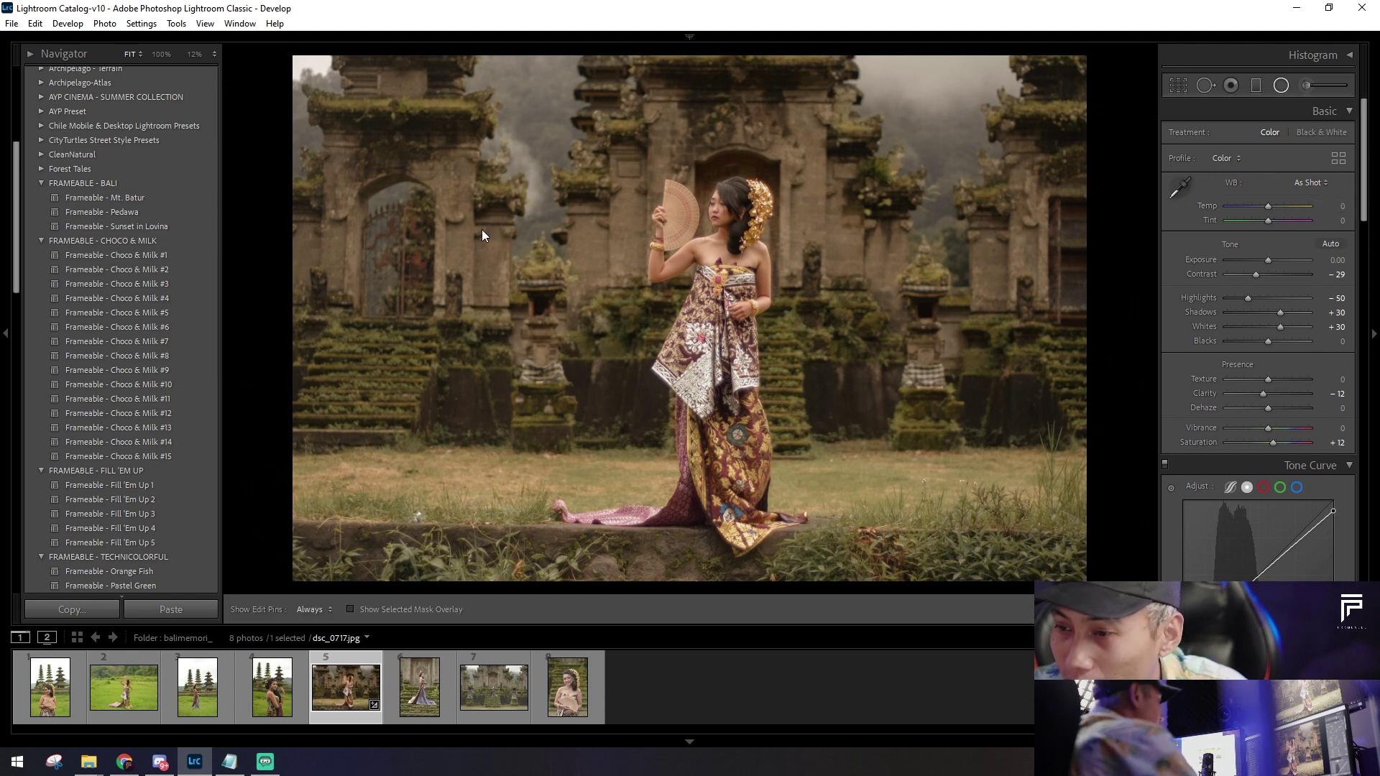
Step: Draw a large non-inverted radial filter around the woman with -0.77 exposure
{"action": "left_click_drag", "start_coordinate": [688, 231], "coordinate": [1100, 590]}
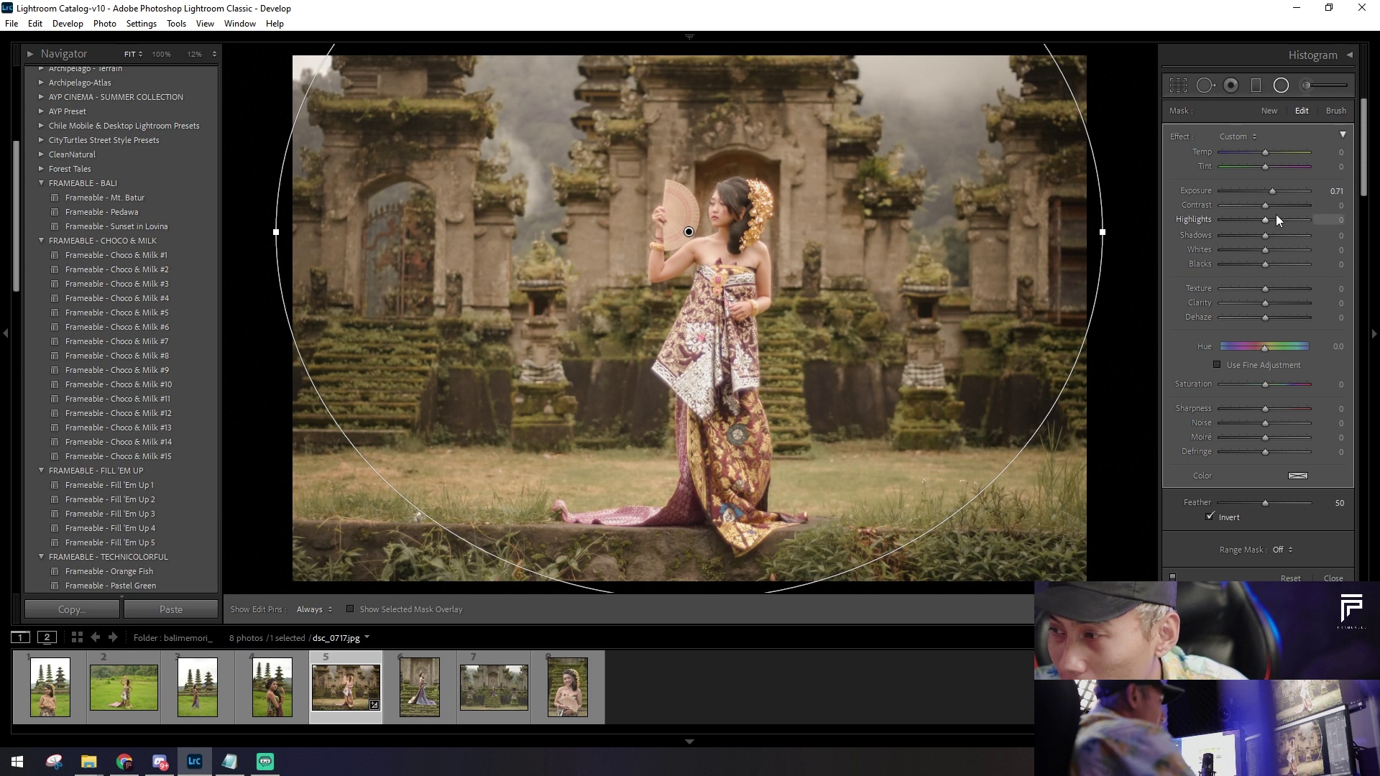
{"action": "left_click_drag", "start_coordinate": [1273, 192], "coordinate": [1267, 192]}
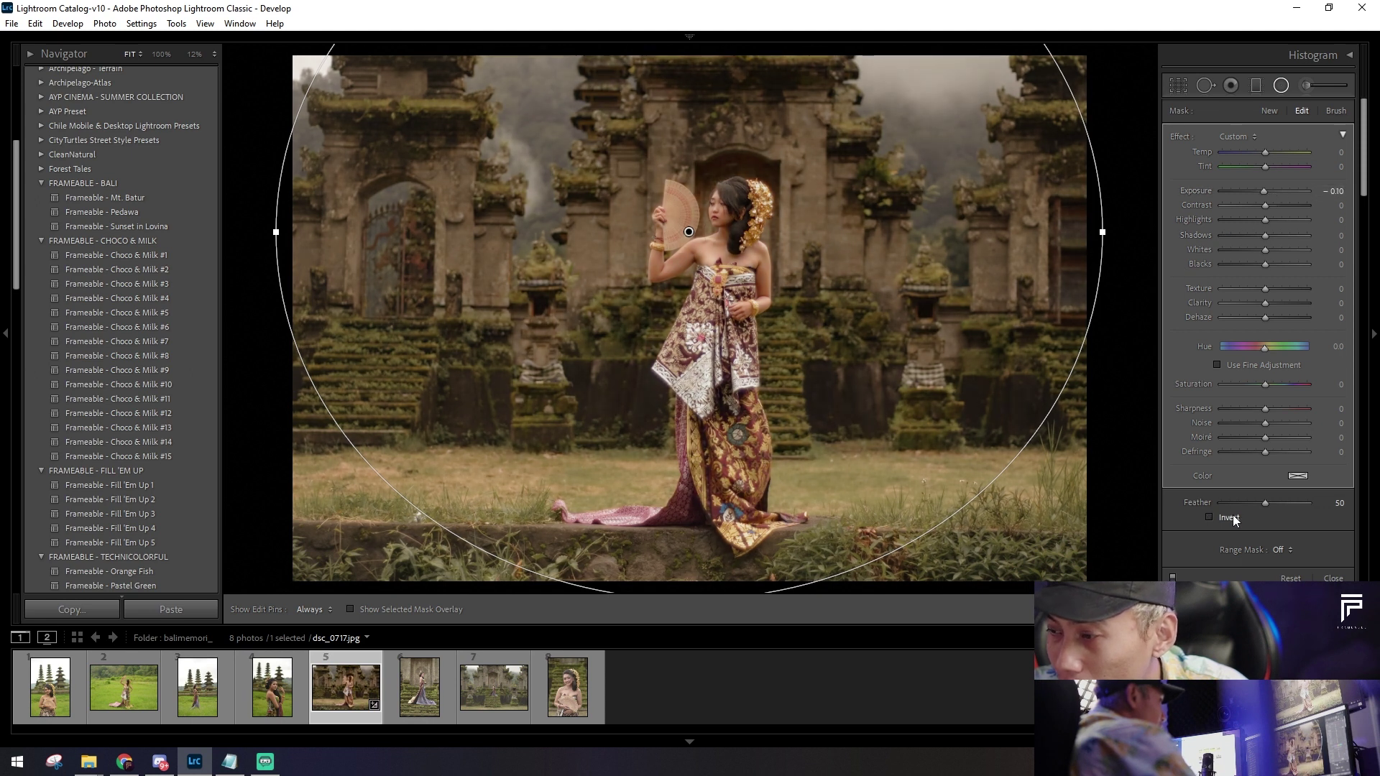
{"action": "left_click_drag", "start_coordinate": [894, 279], "coordinate": [912, 335]}
{"action": "left_click_drag", "start_coordinate": [1253, 191], "coordinate": [1254, 188]}
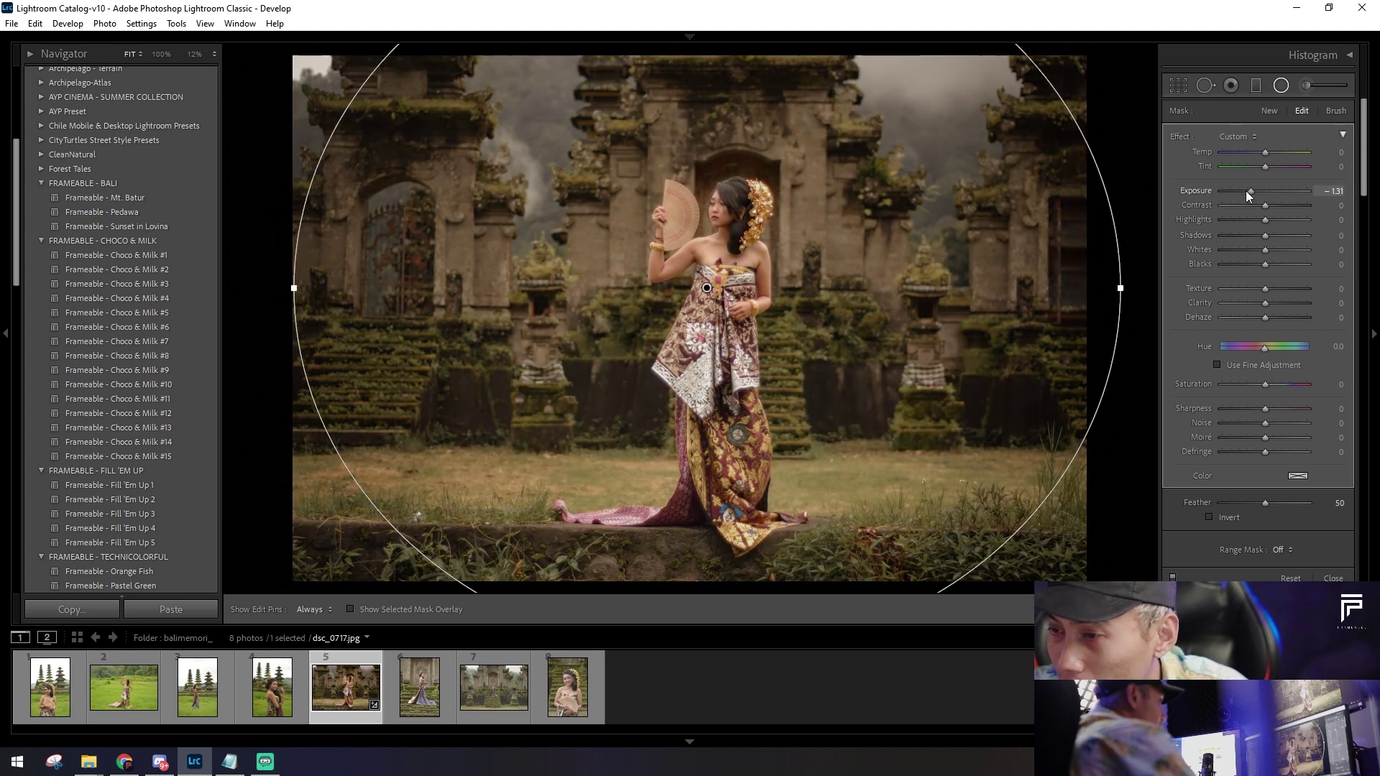
{"action": "mouse_move", "coordinate": [1054, 299]}
{"action": "left_mouse_down"}
{"action": "mouse_move", "coordinate": [1051, 249]}
{"action": "mouse_move", "coordinate": [1154, 245]}
{"action": "left_mouse_up"}
{"action": "left_click_drag", "start_coordinate": [943, 388], "coordinate": [938, 365]}
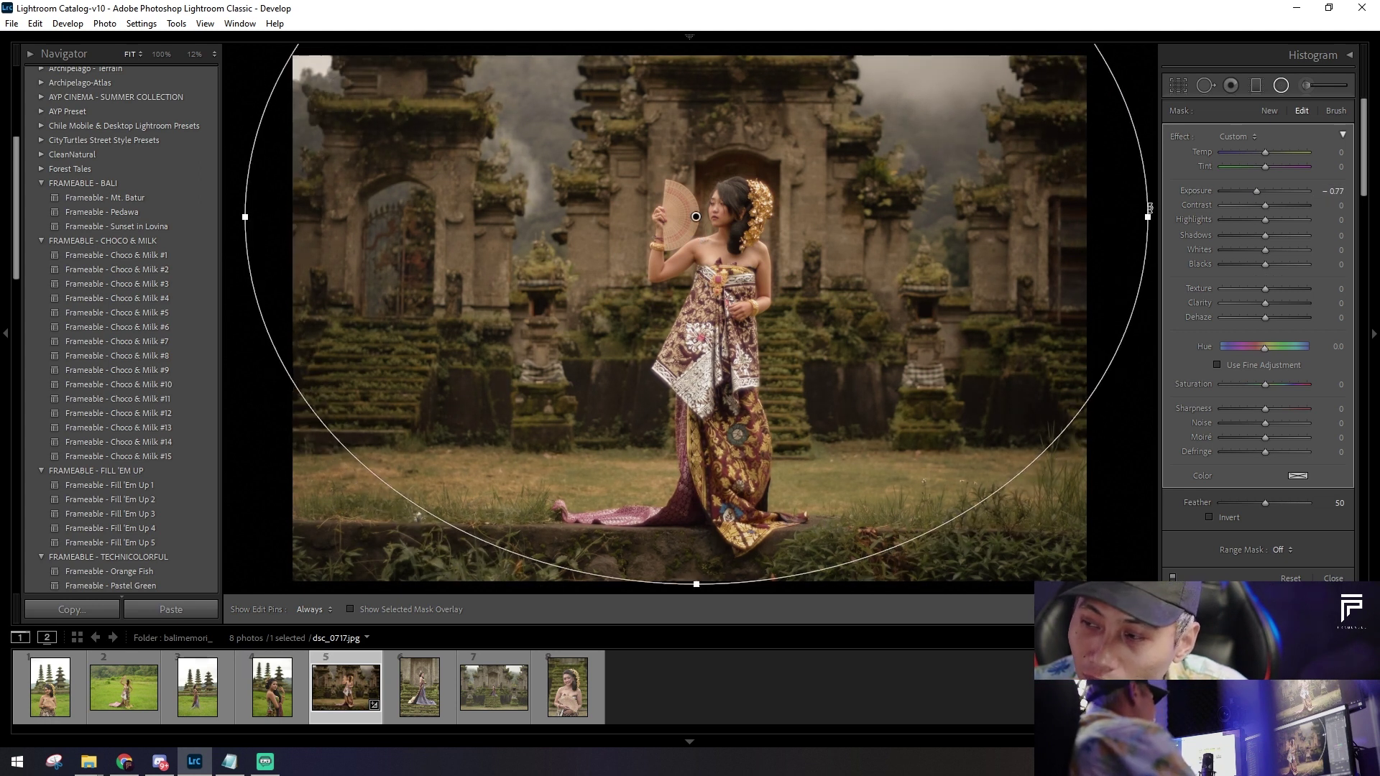
{"action": "left_click_drag", "start_coordinate": [955, 253], "coordinate": [1005, 348]}
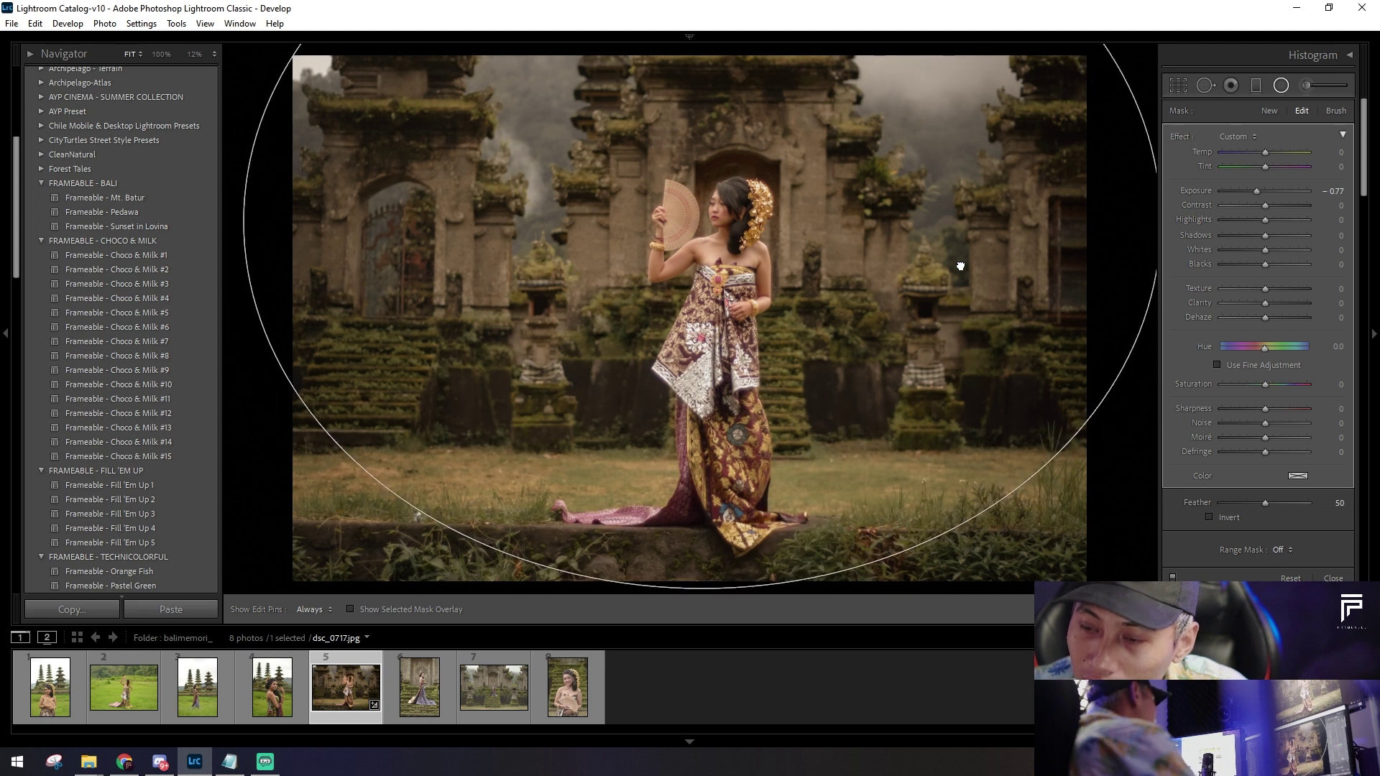
{"action": "key", "text": "shift+m"}
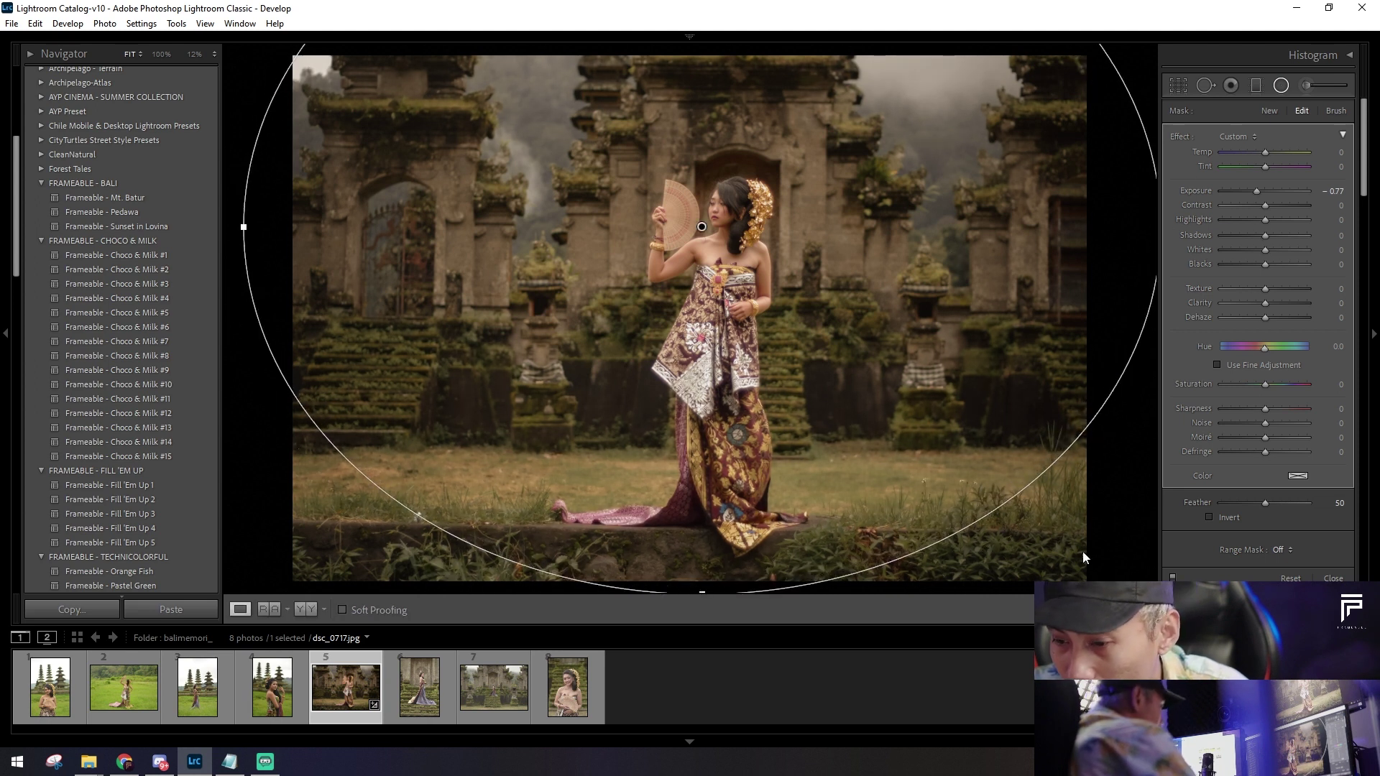
Step: Set Grain Amount to 34 and zoom into the hair flowers to inspect it
{"action": "left_click", "coordinate": [759, 279]}
{"action": "key", "text": "ctrl+equal"}
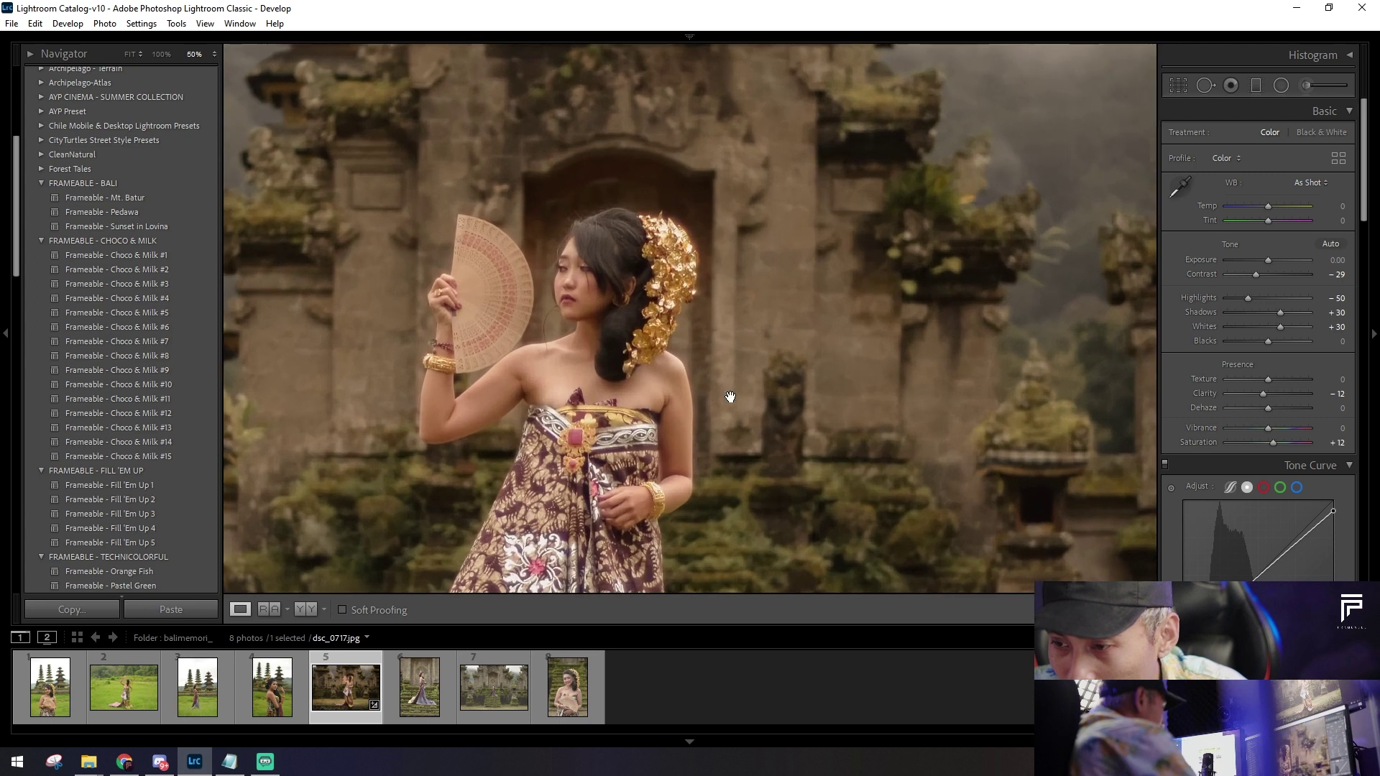
{"action": "scroll", "coordinate": [1188, 437], "scroll_direction": "down", "scroll_amount": 5}
{"action": "scroll", "coordinate": [1186, 438], "scroll_direction": "down", "scroll_amount": 3}
{"action": "left_click_drag", "start_coordinate": [1247, 431], "coordinate": [1256, 434]}
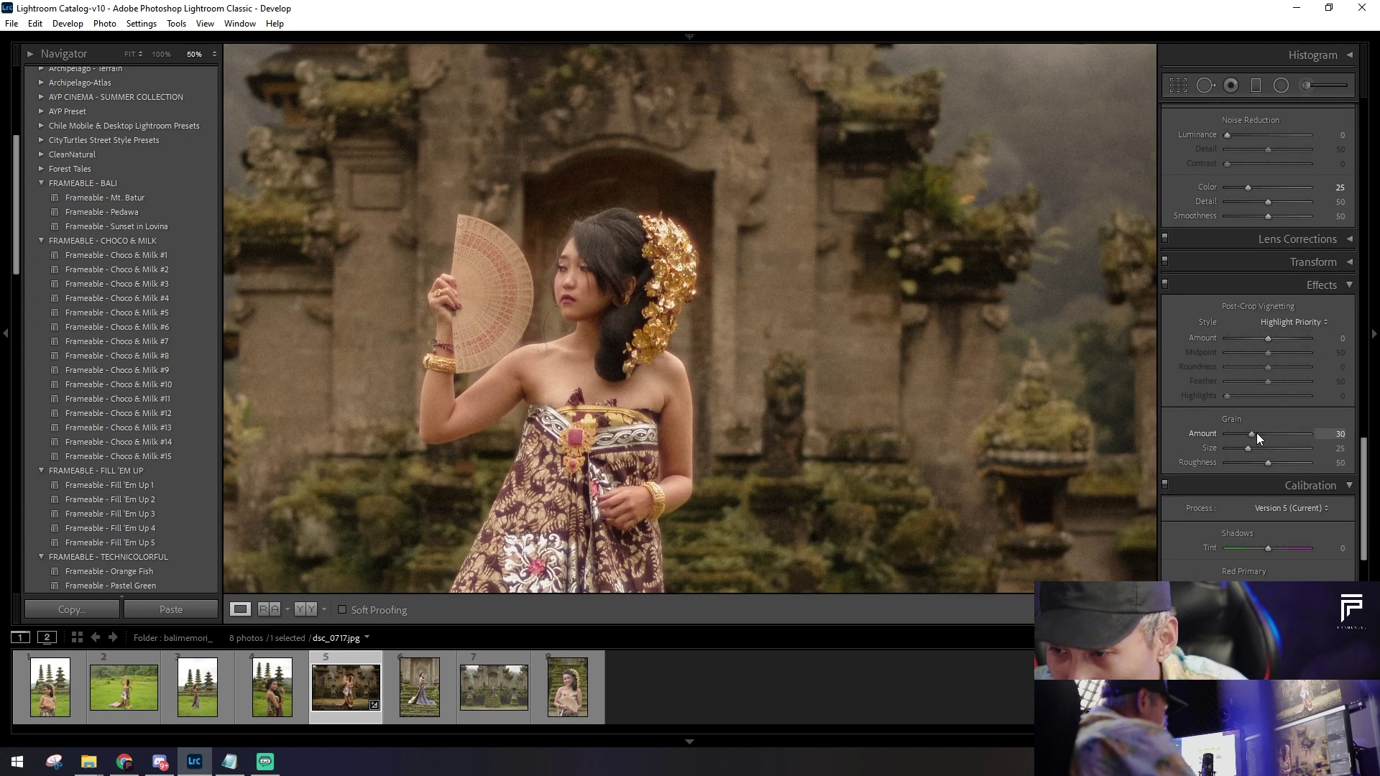
{"action": "key", "text": "ctrl+equal"}
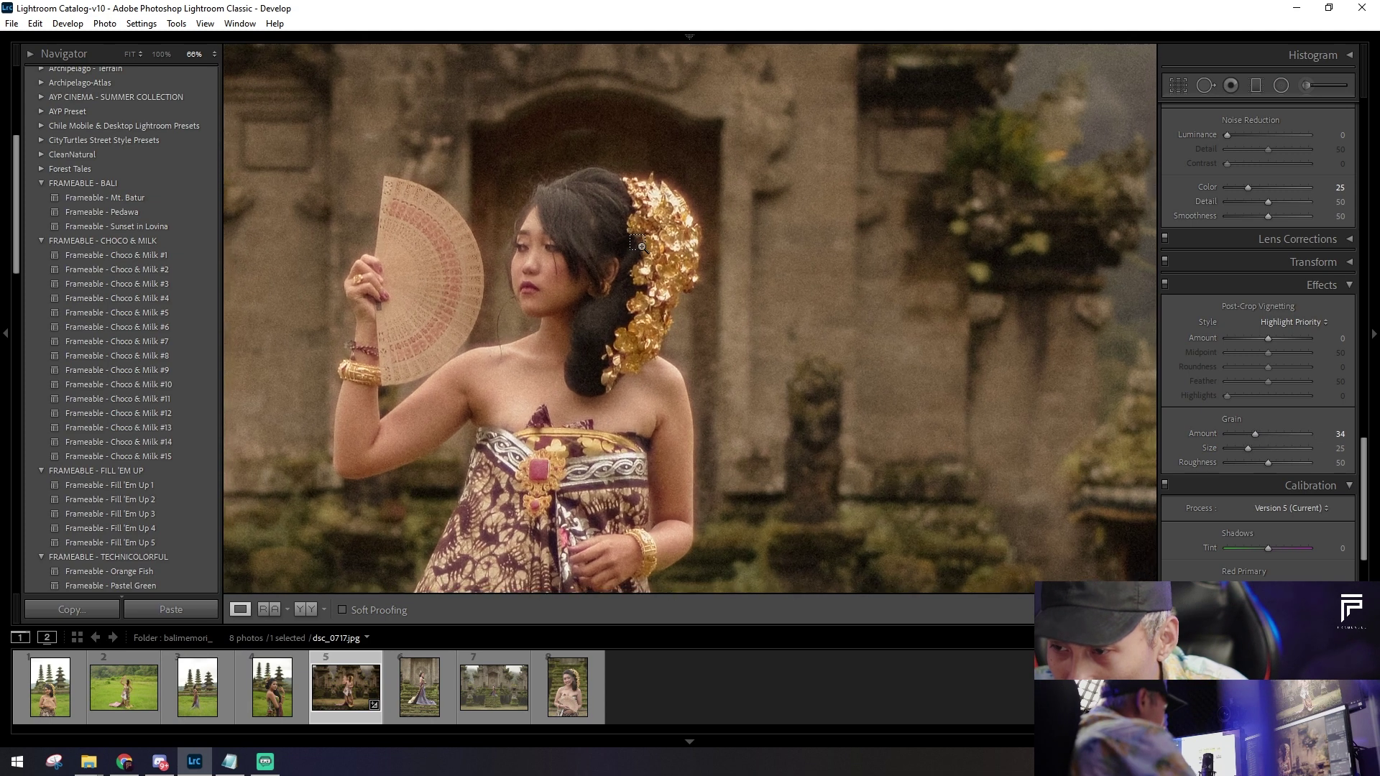
{"action": "key", "text": "ctrl+equal"}
{"action": "key", "text": "ctrl+equal"}
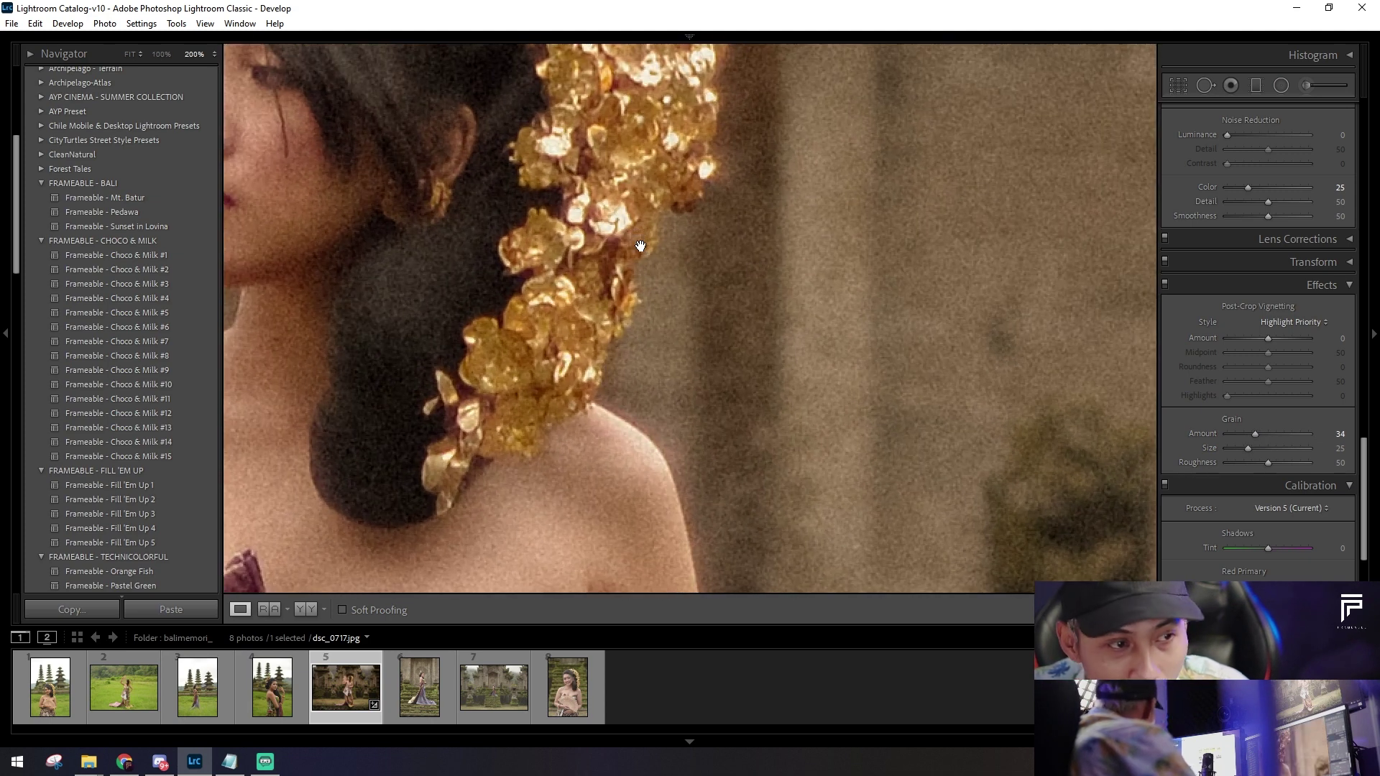
{"action": "left_click", "coordinate": [722, 273]}
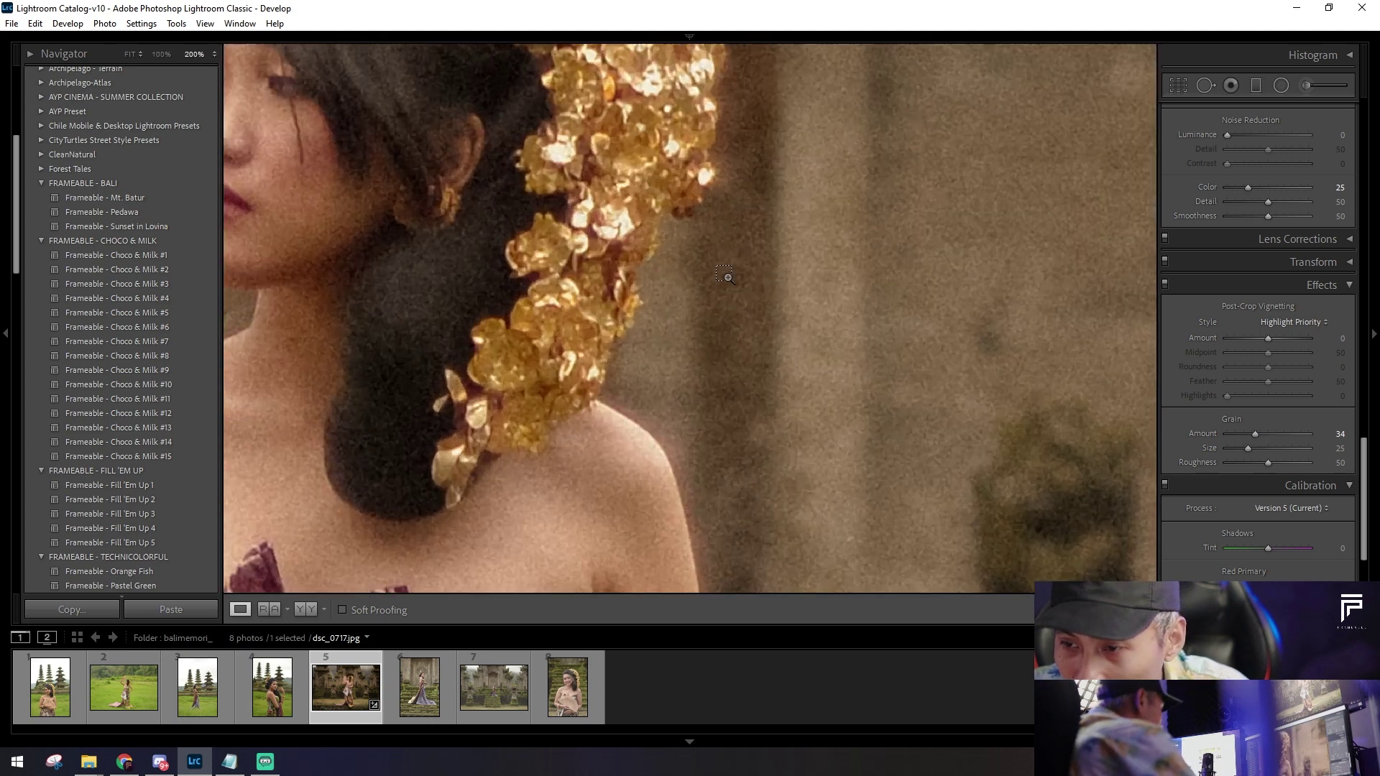
{"action": "key", "text": "ctrl+minus"}
{"action": "key", "text": "ctrl+minus"}
{"action": "key", "text": "ctrl+minus"}
{"action": "key", "text": "ctrl+minus"}
{"action": "key", "text": "ctrl+minus"}
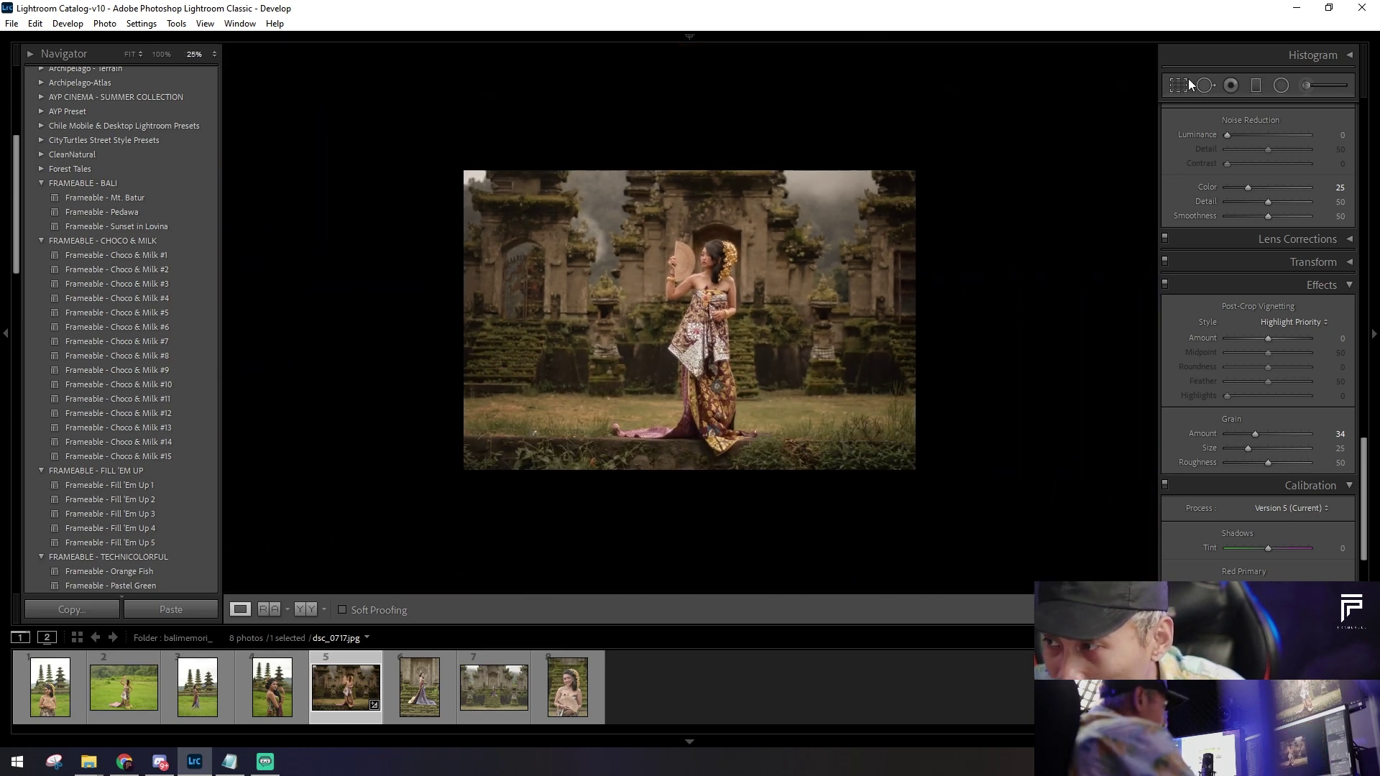
{"action": "key", "text": "ctrl+equal"}
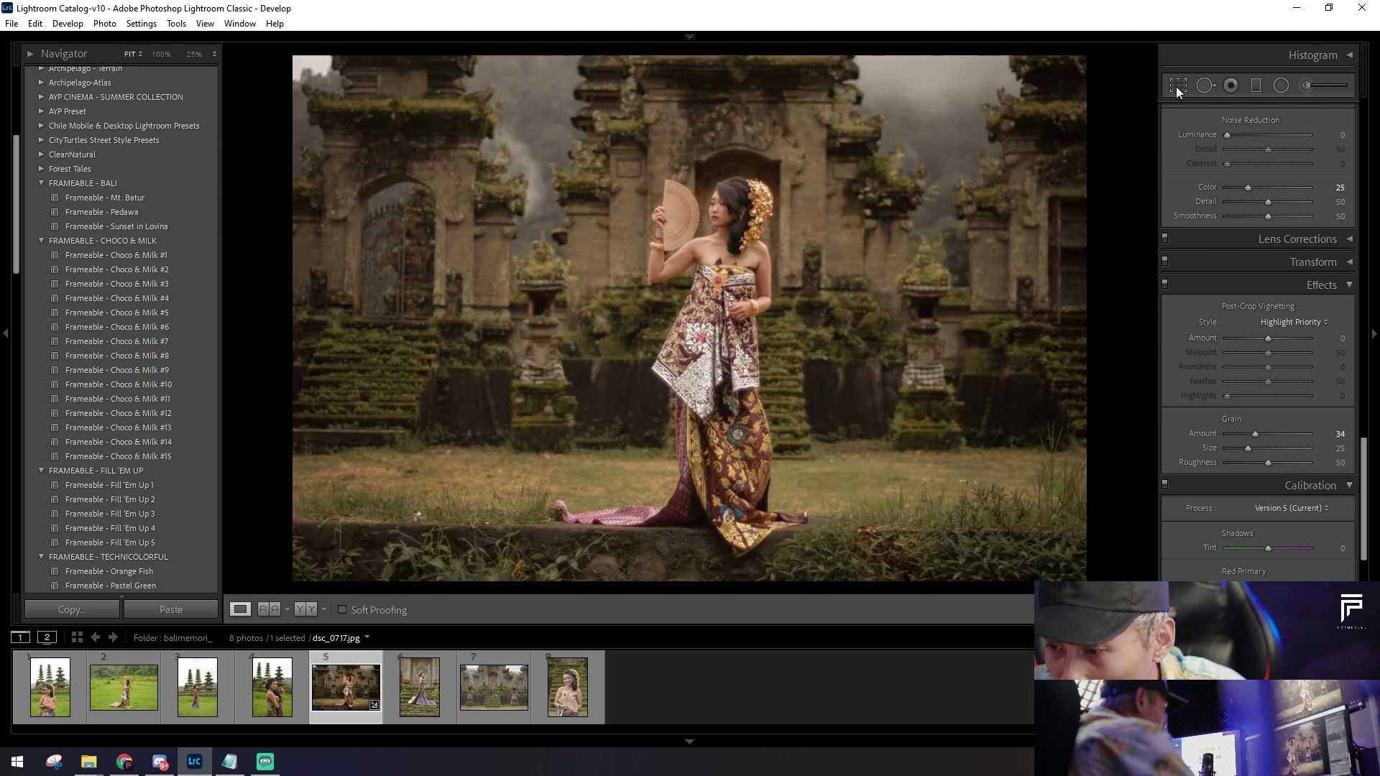
Step: Straighten the portrait about -0.83° and tighten the crop from the top-left
{"action": "left_click", "coordinate": [1177, 85]}
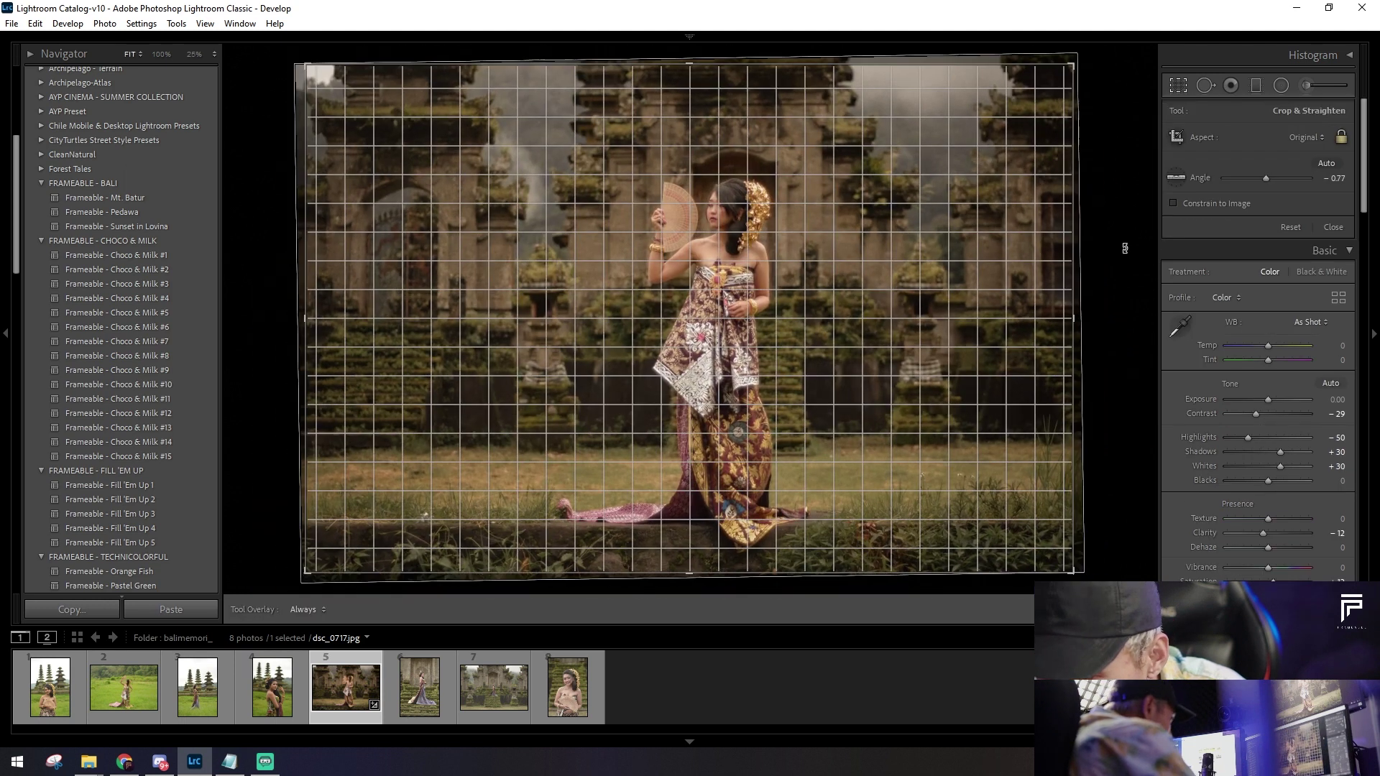
{"action": "left_click_drag", "start_coordinate": [1125, 248], "coordinate": [1131, 246]}
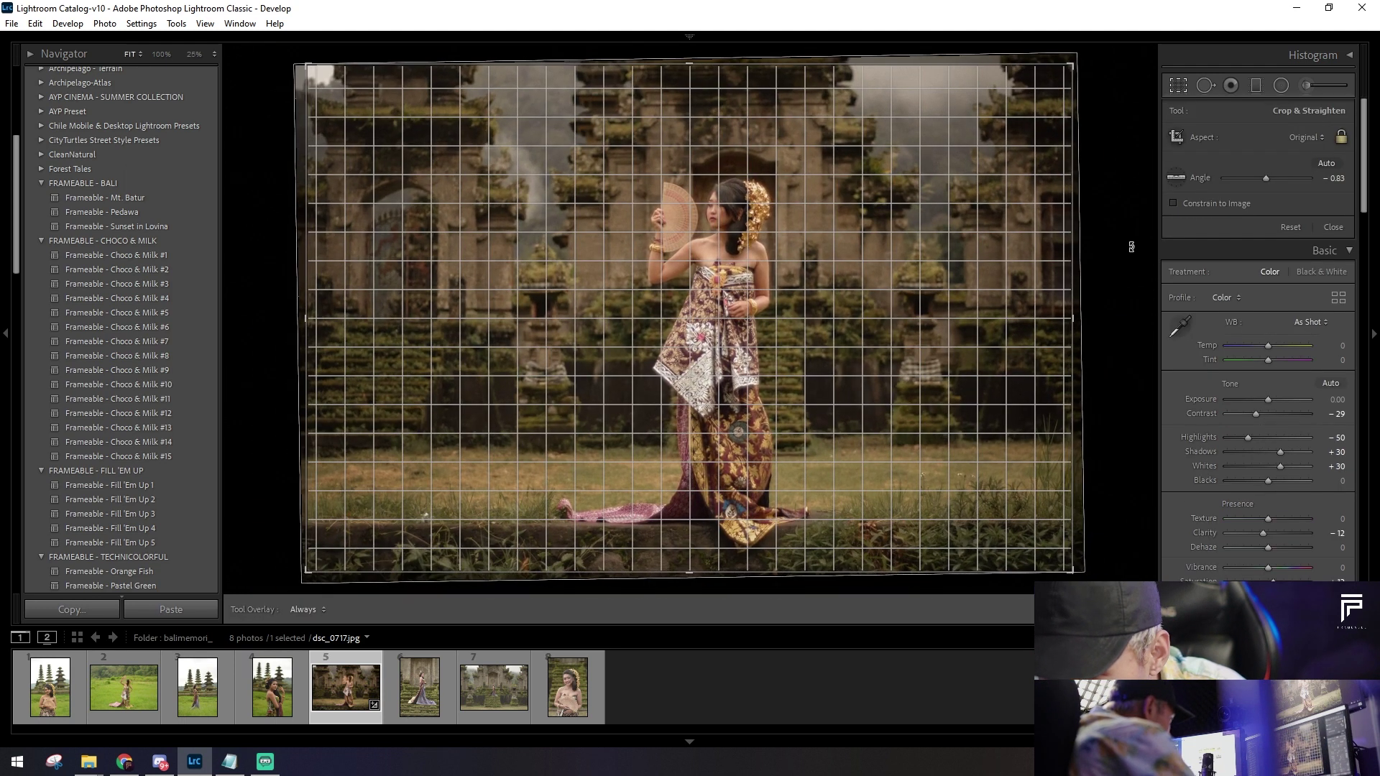
{"action": "key", "text": "Return"}
{"action": "left_click", "coordinate": [1177, 86]}
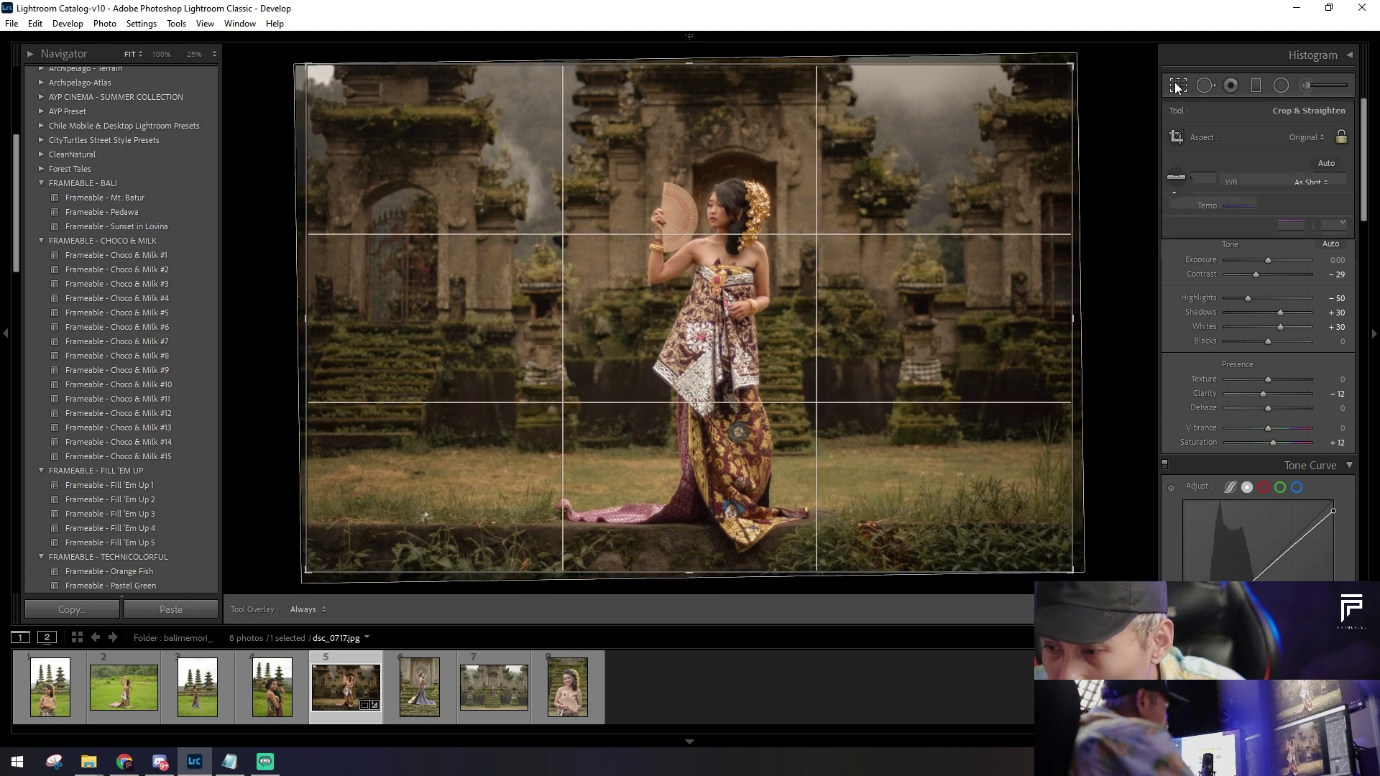
{"action": "mouse_move", "coordinate": [945, 329]}
{"action": "left_mouse_down"}
{"action": "mouse_move", "coordinate": [853, 333]}
{"action": "mouse_move", "coordinate": [1121, 342]}
{"action": "left_mouse_up"}
{"action": "left_click_drag", "start_coordinate": [956, 348], "coordinate": [891, 336]}
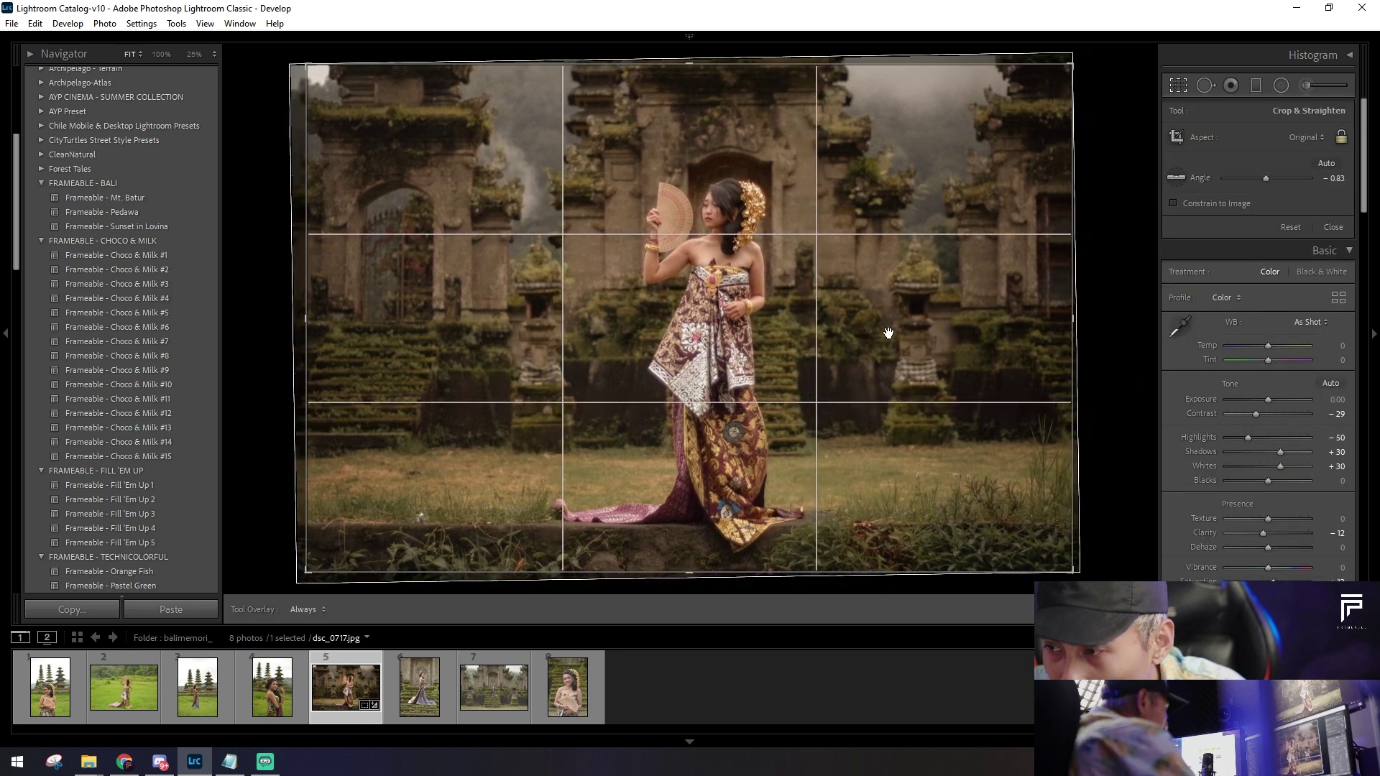
{"action": "left_click_drag", "start_coordinate": [311, 65], "coordinate": [311, 75]}
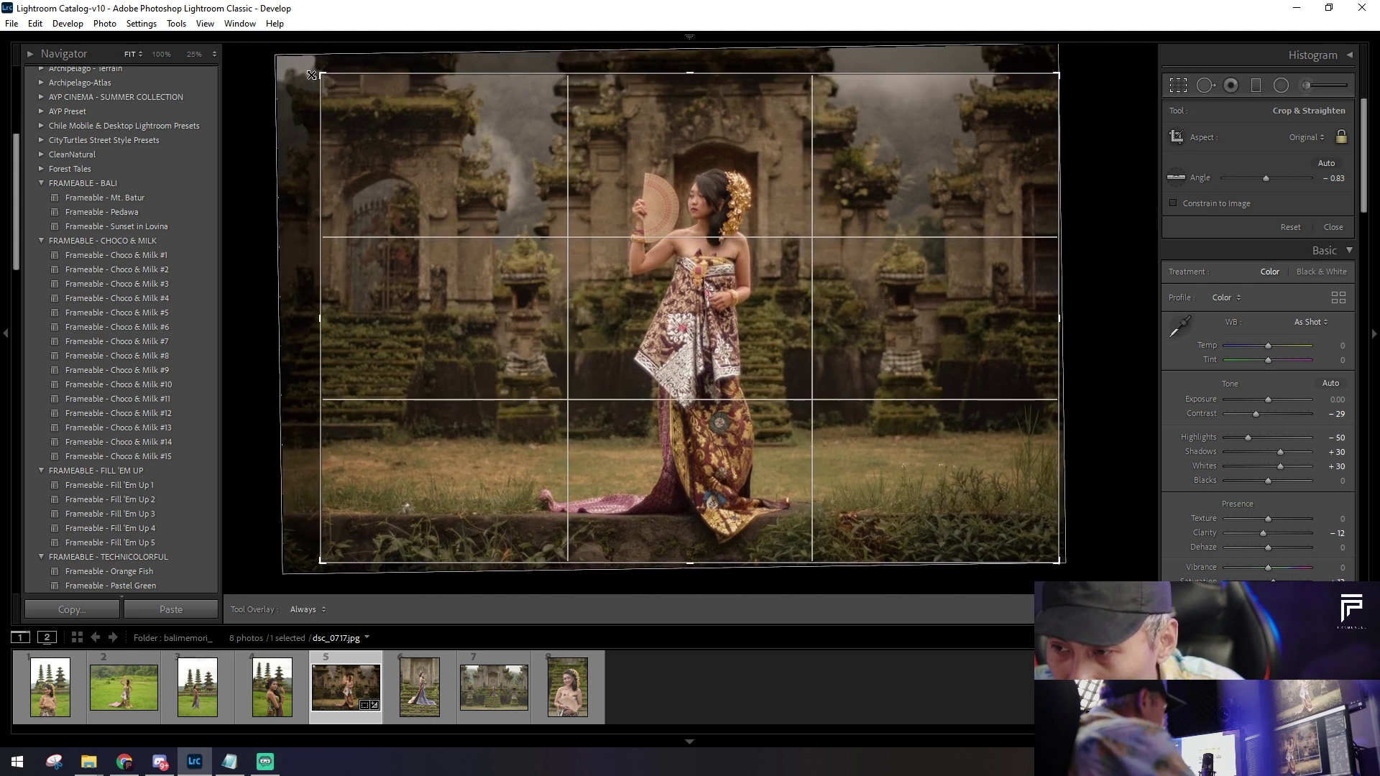
{"action": "left_click_drag", "start_coordinate": [311, 75], "coordinate": [326, 80]}
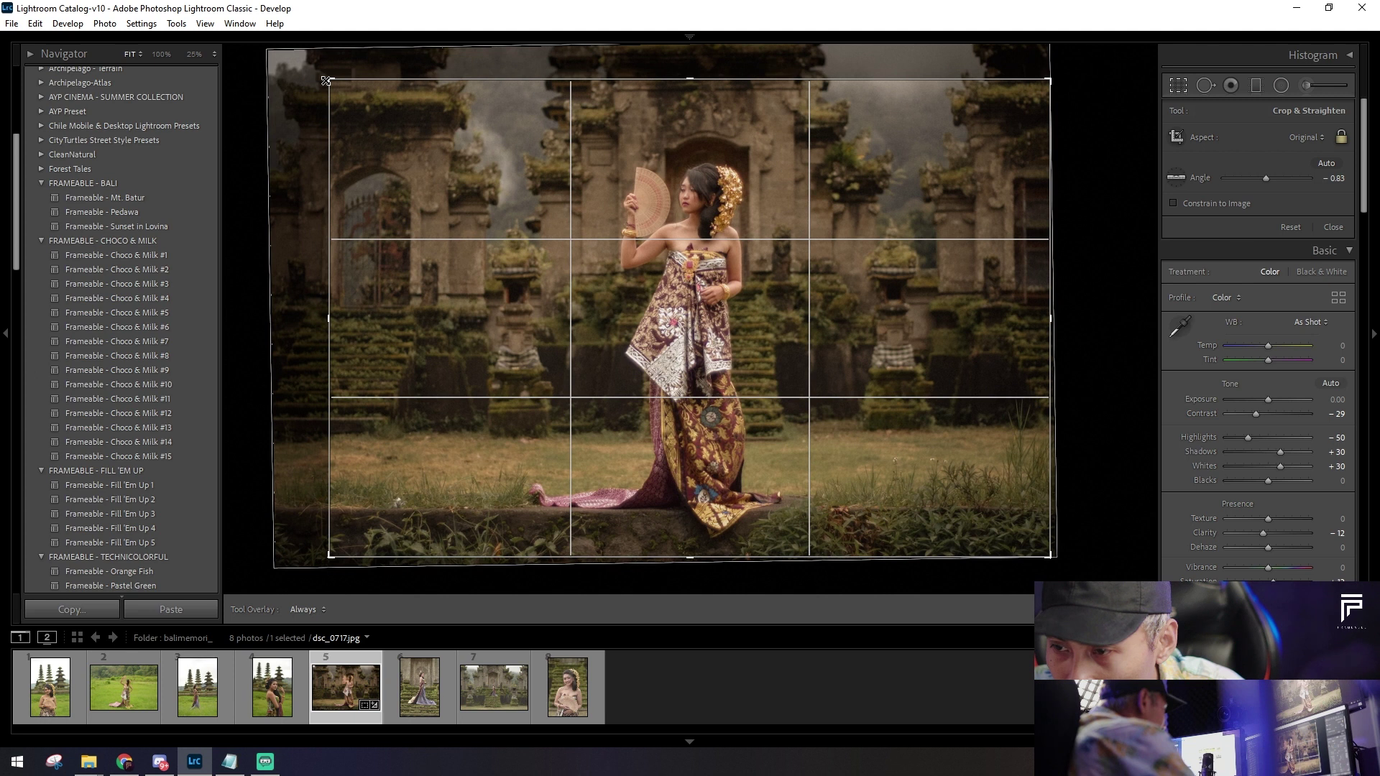
{"action": "mouse_move", "coordinate": [847, 386]}
{"action": "left_mouse_down"}
{"action": "mouse_move", "coordinate": [782, 440]}
{"action": "mouse_move", "coordinate": [790, 427]}
{"action": "left_mouse_up"}
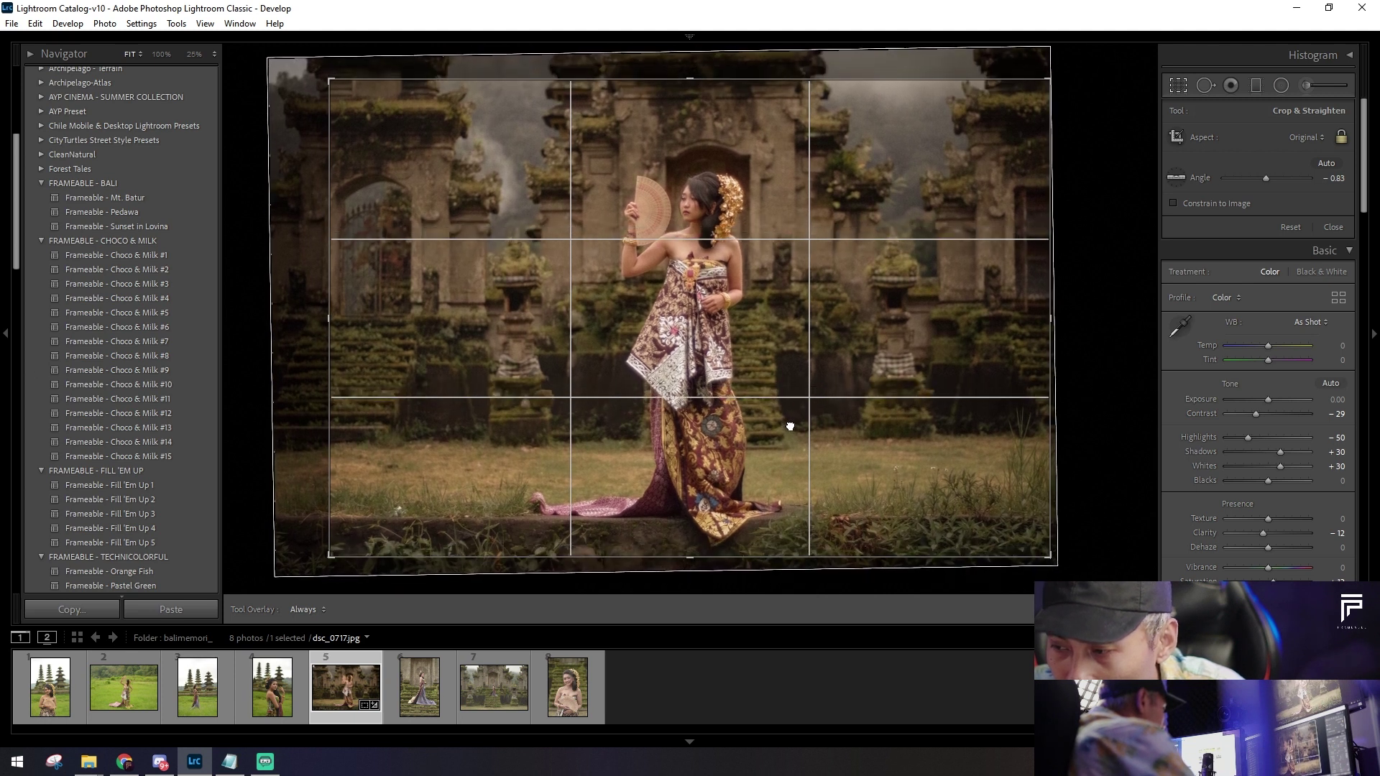
{"action": "key", "text": "Return"}
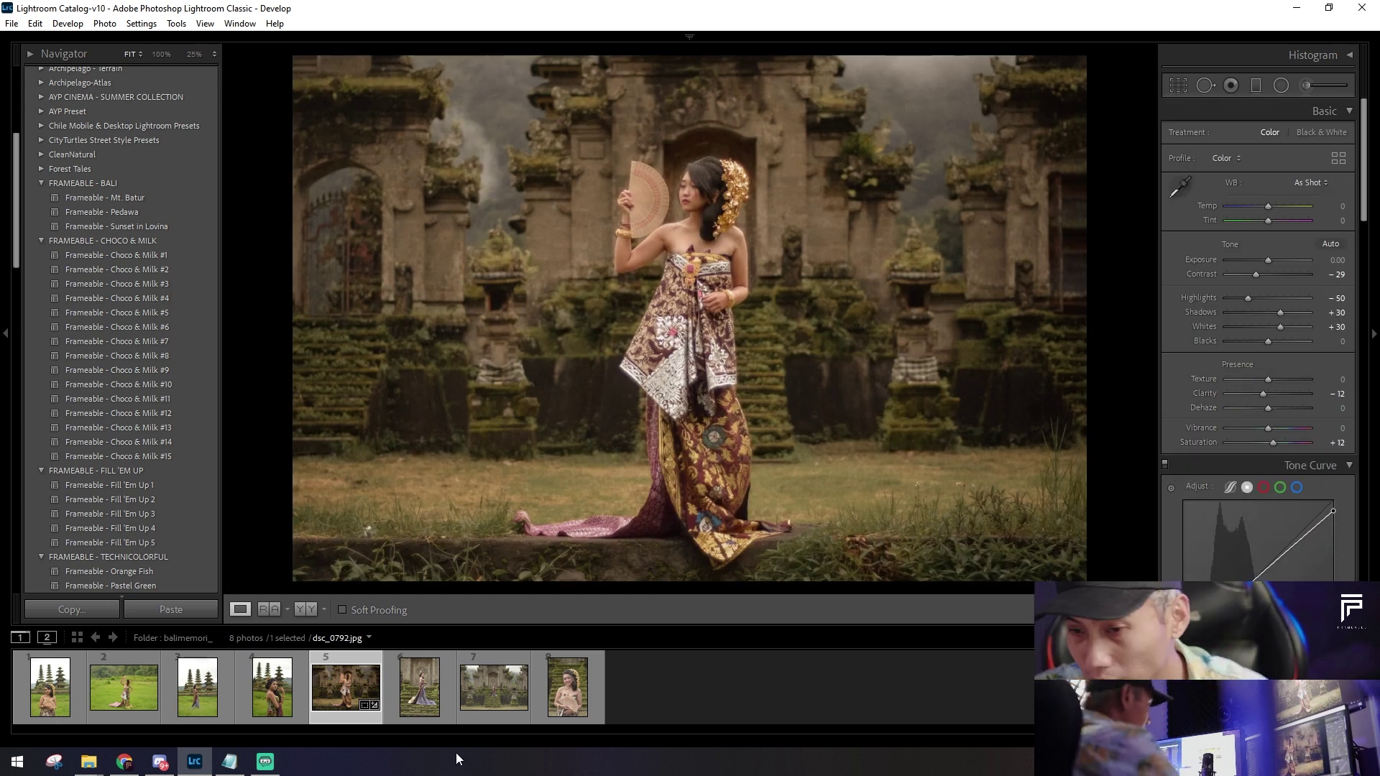
Step: Deafen the Discord voice chat, then reselect the temple portrait in Lightroom
{"action": "left_click", "coordinate": [160, 761]}
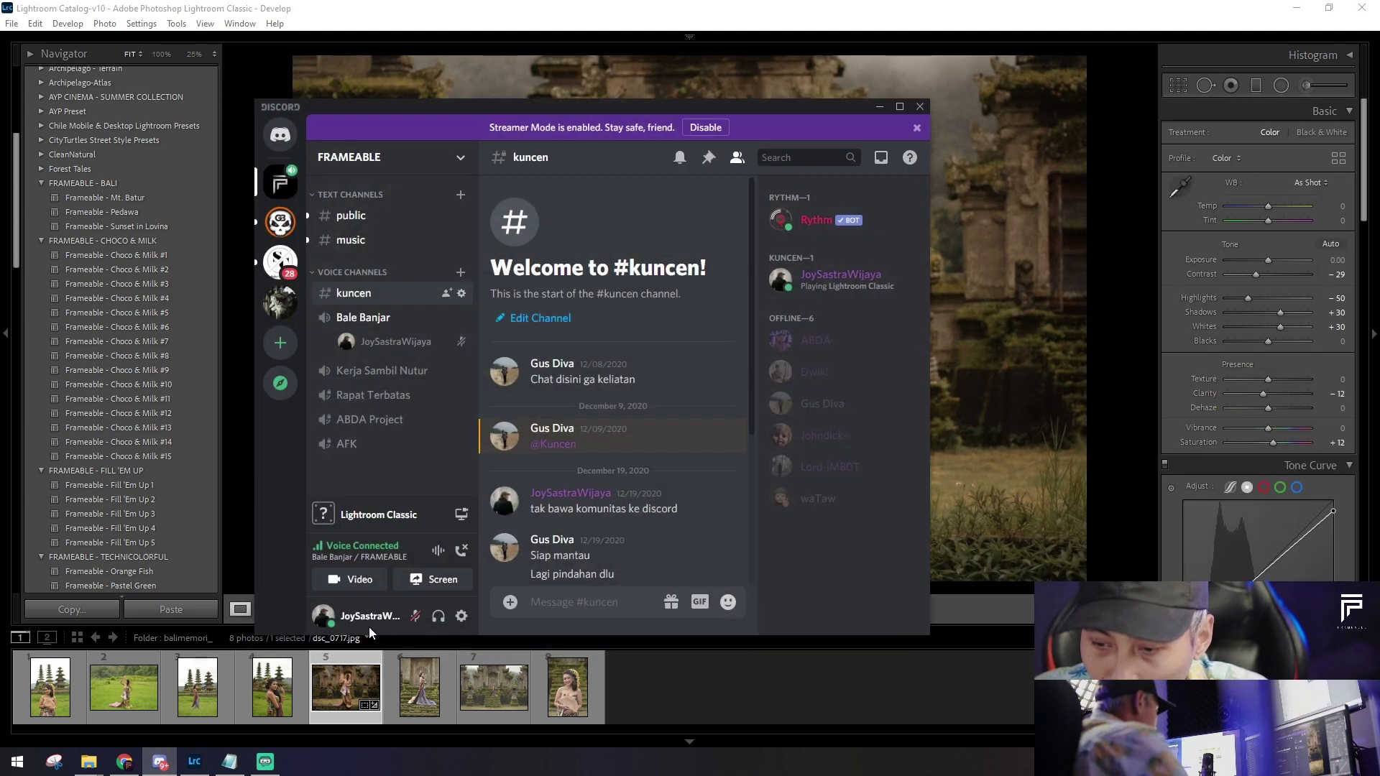
{"action": "left_click", "coordinate": [438, 616]}
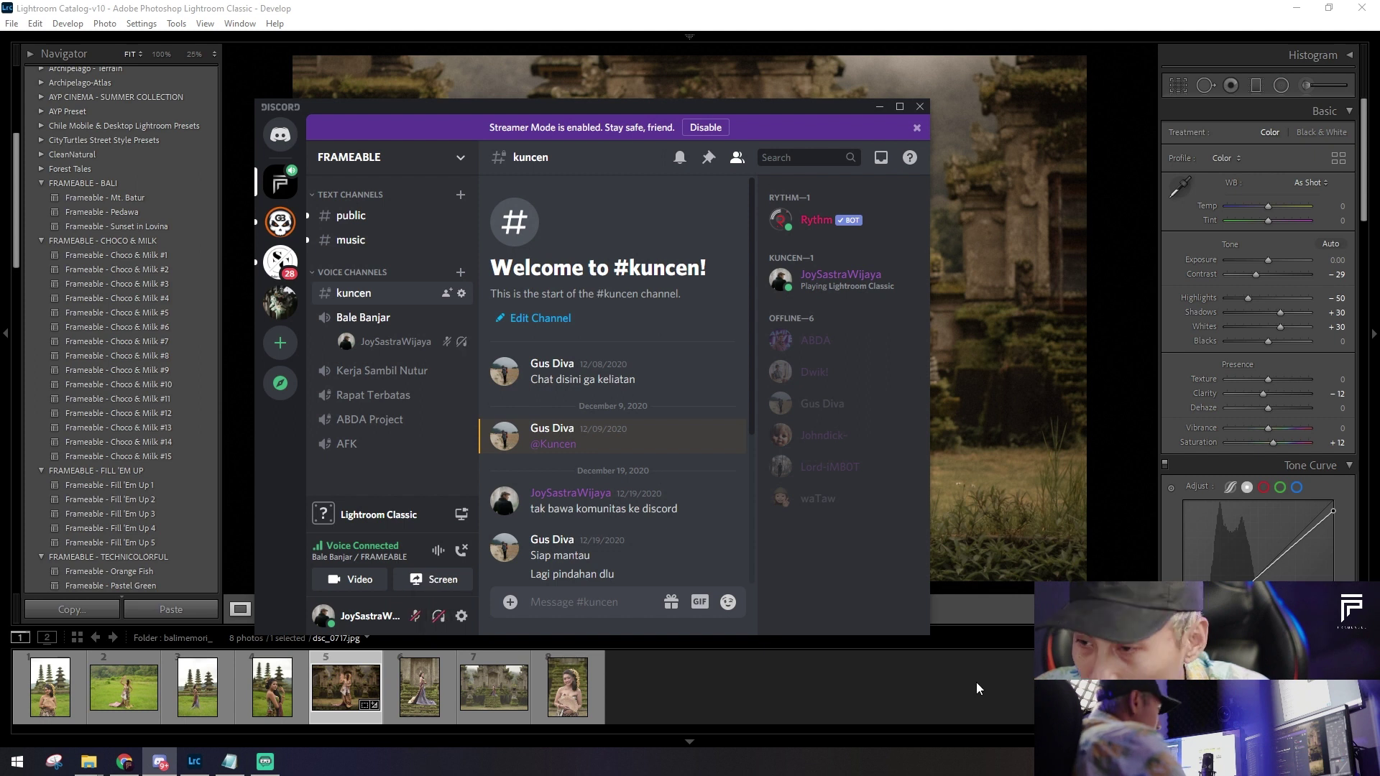
{"action": "left_click", "coordinate": [976, 683]}
{"action": "left_click", "coordinate": [340, 689]}
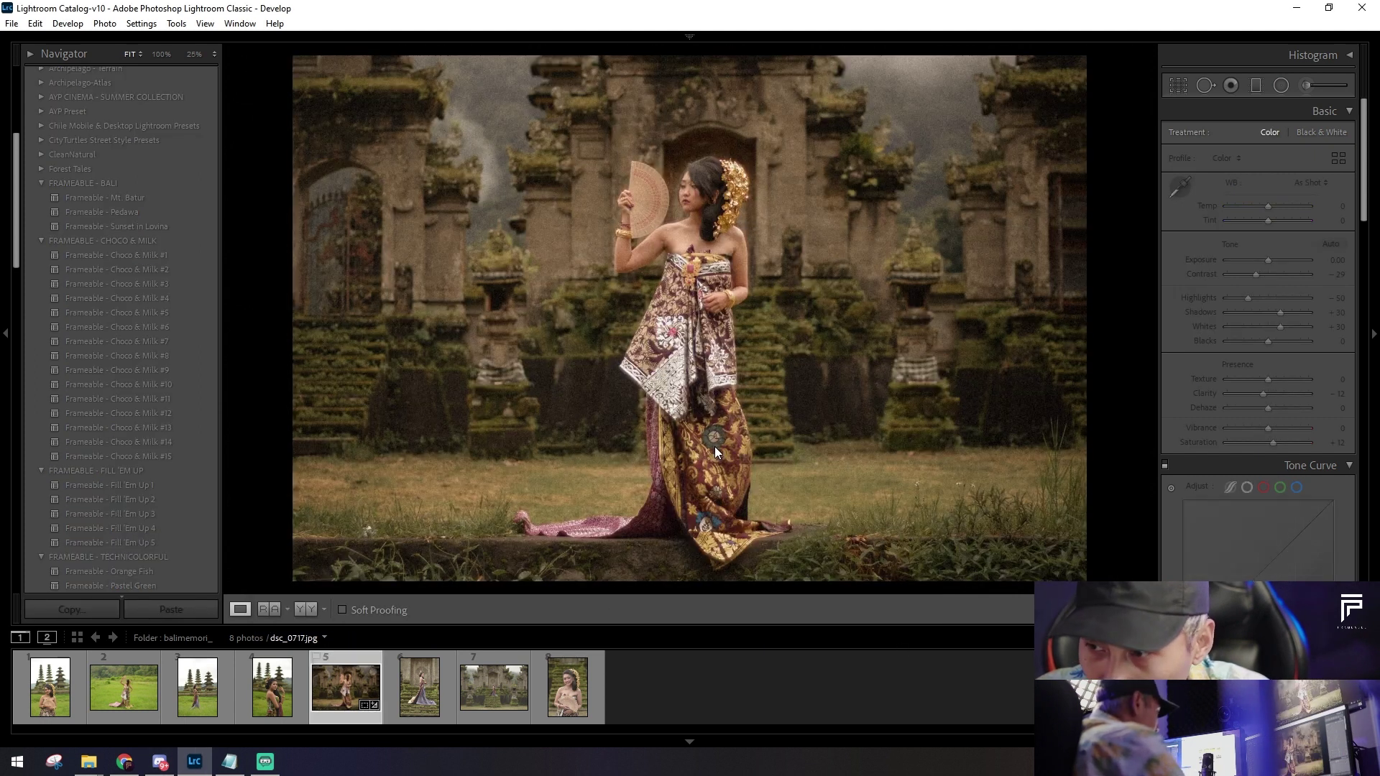
Step: Draw a new radial ellipse and tune its temperature, exposure and highlights
{"action": "left_click", "coordinate": [821, 223]}
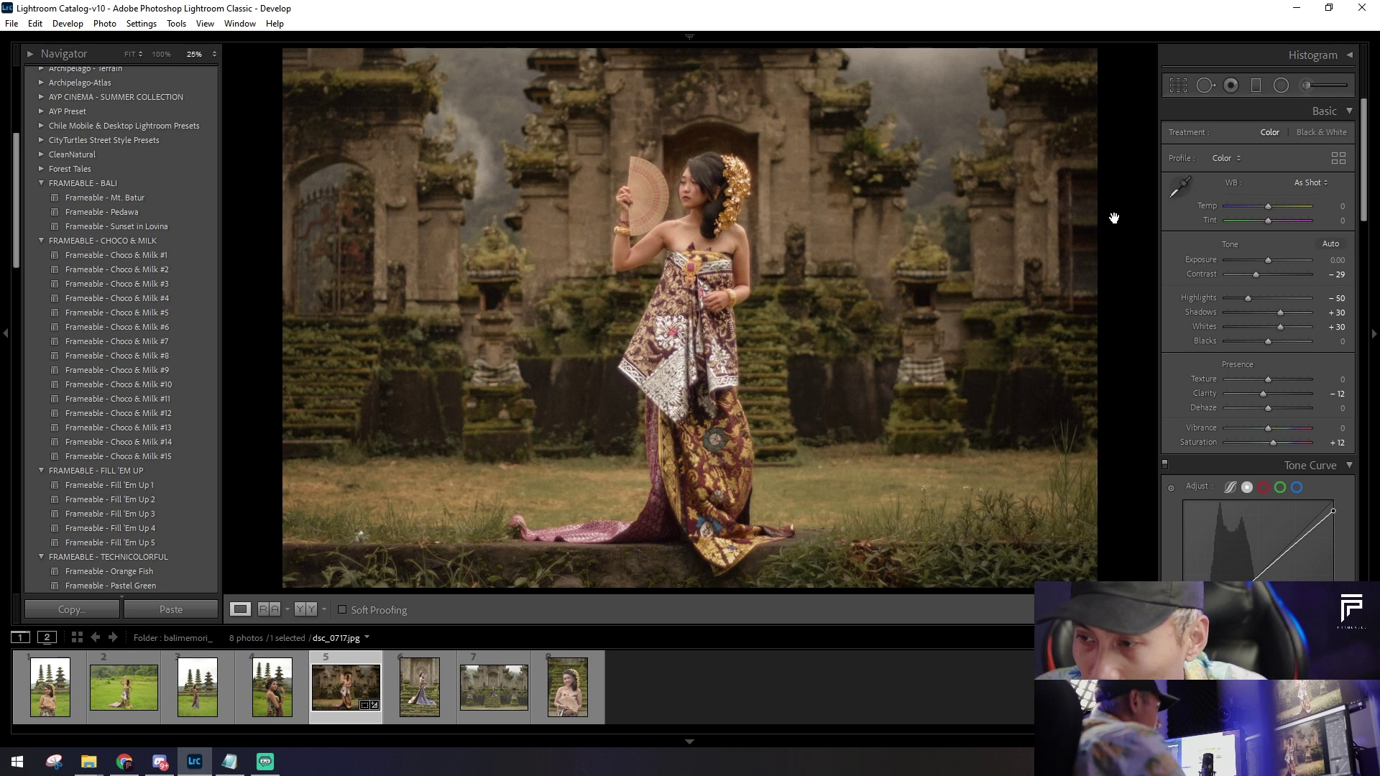
{"action": "left_click", "coordinate": [1282, 85]}
{"action": "left_click_drag", "start_coordinate": [935, 123], "coordinate": [1091, 458]}
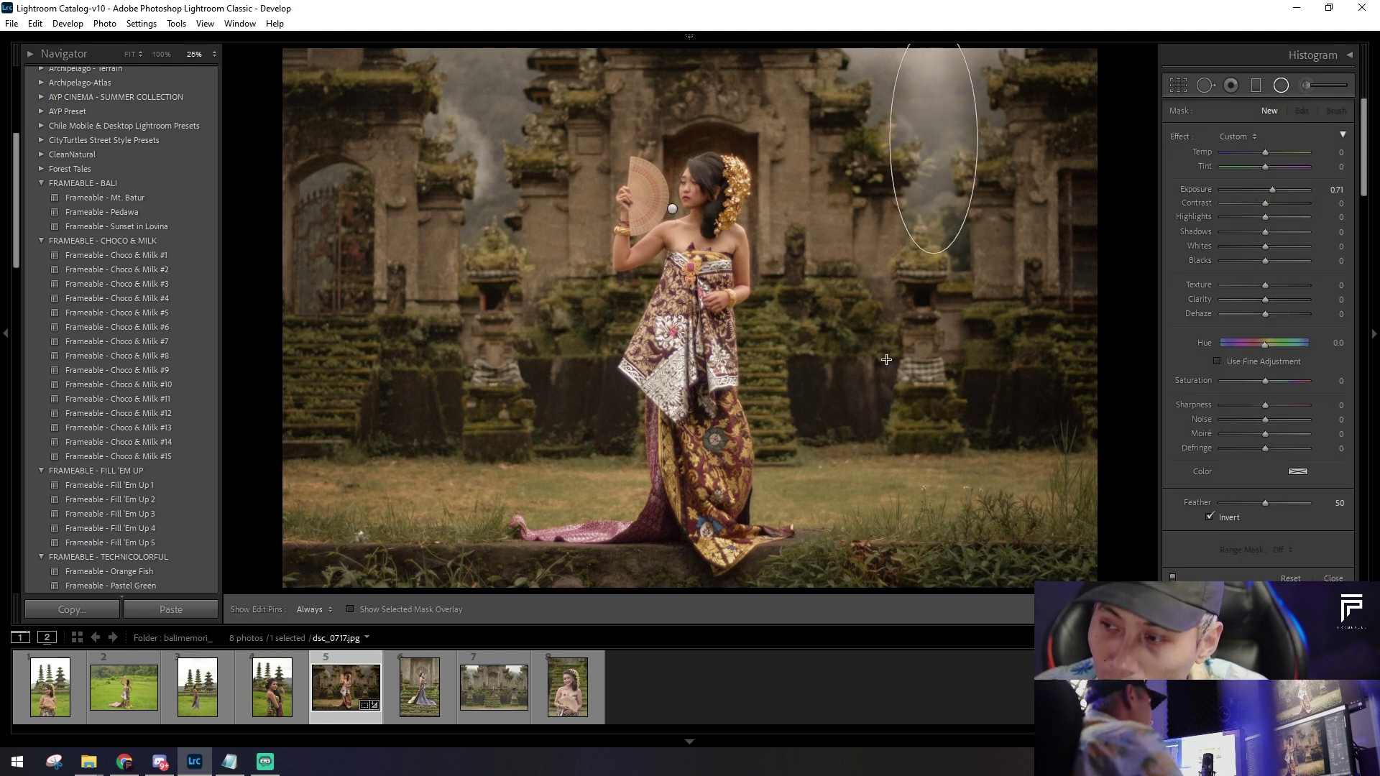
{"action": "left_click_drag", "start_coordinate": [1266, 220], "coordinate": [1279, 222]}
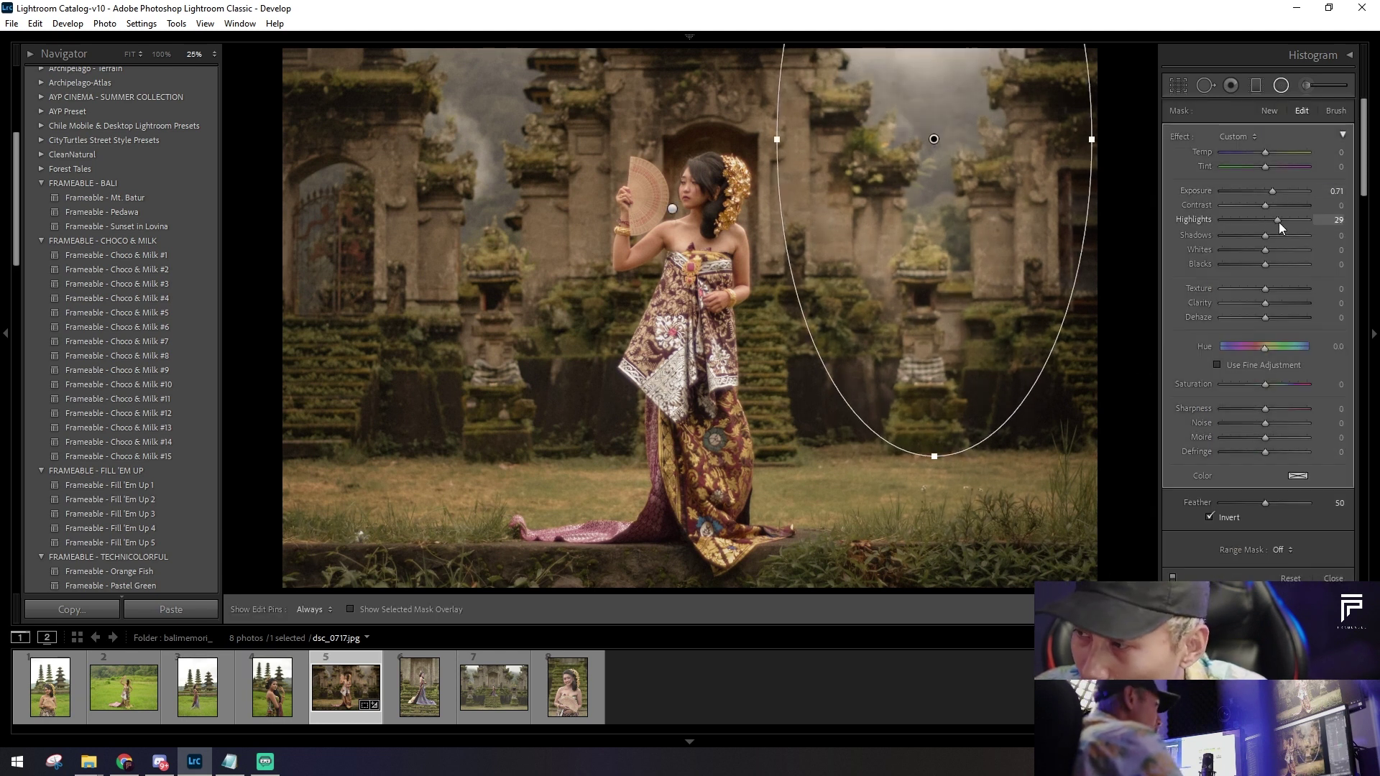
{"action": "left_click_drag", "start_coordinate": [1272, 153], "coordinate": [1268, 191]}
{"action": "mouse_move", "coordinate": [1279, 220]}
{"action": "left_mouse_down"}
{"action": "mouse_move", "coordinate": [1280, 250]}
{"action": "mouse_move", "coordinate": [1293, 246]}
{"action": "left_mouse_up"}
Step: Tilt and reshape the ellipse over the woman, setting its exposure to 0.17
{"action": "left_click_drag", "start_coordinate": [944, 468], "coordinate": [964, 323]}
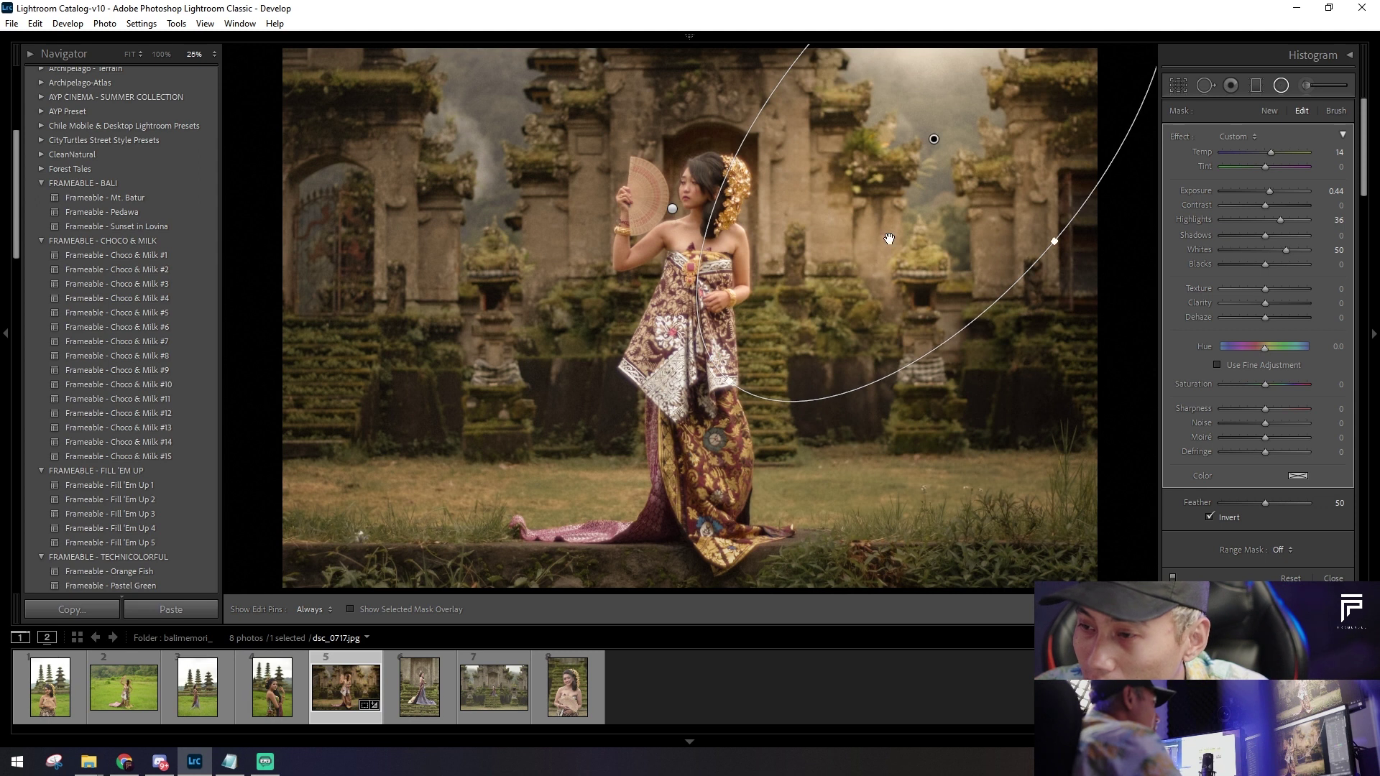
{"action": "mouse_move", "coordinate": [888, 240]}
{"action": "left_mouse_down"}
{"action": "mouse_move", "coordinate": [788, 271]}
{"action": "mouse_move", "coordinate": [888, 109]}
{"action": "left_mouse_up"}
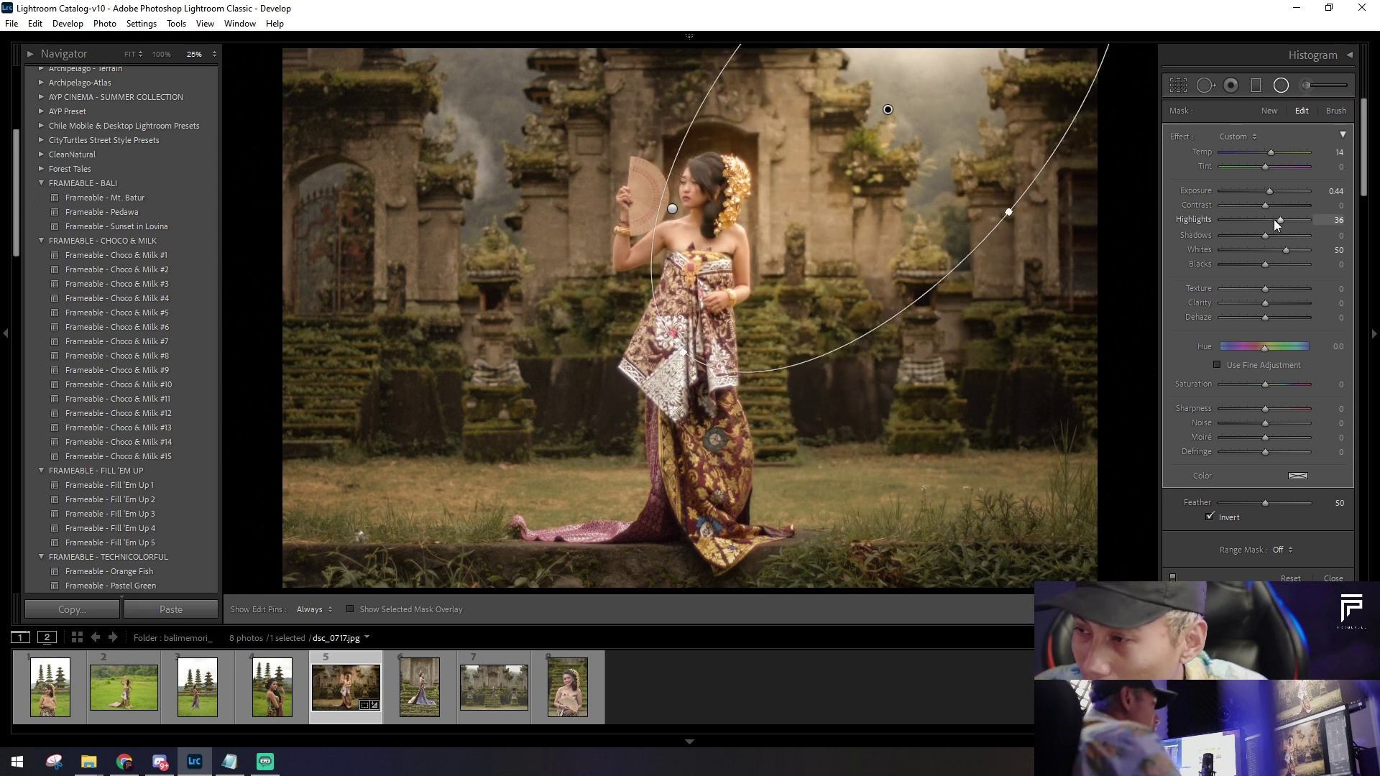
{"action": "scroll", "coordinate": [1269, 153], "scroll_direction": "down", "scroll_amount": 3}
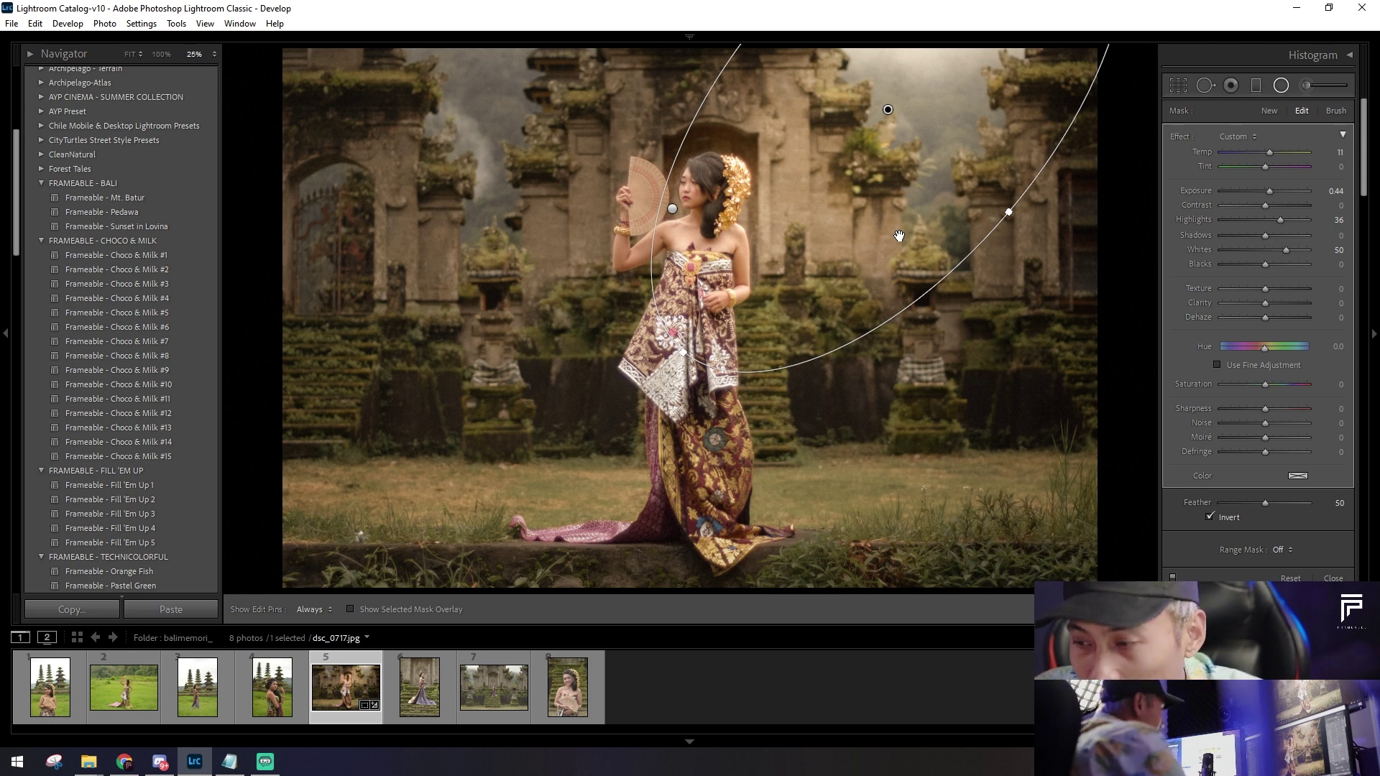
{"action": "mouse_move", "coordinate": [839, 355]}
{"action": "left_mouse_down"}
{"action": "mouse_move", "coordinate": [645, 333]}
{"action": "mouse_move", "coordinate": [294, 565]}
{"action": "mouse_move", "coordinate": [395, 496]}
{"action": "left_mouse_up"}
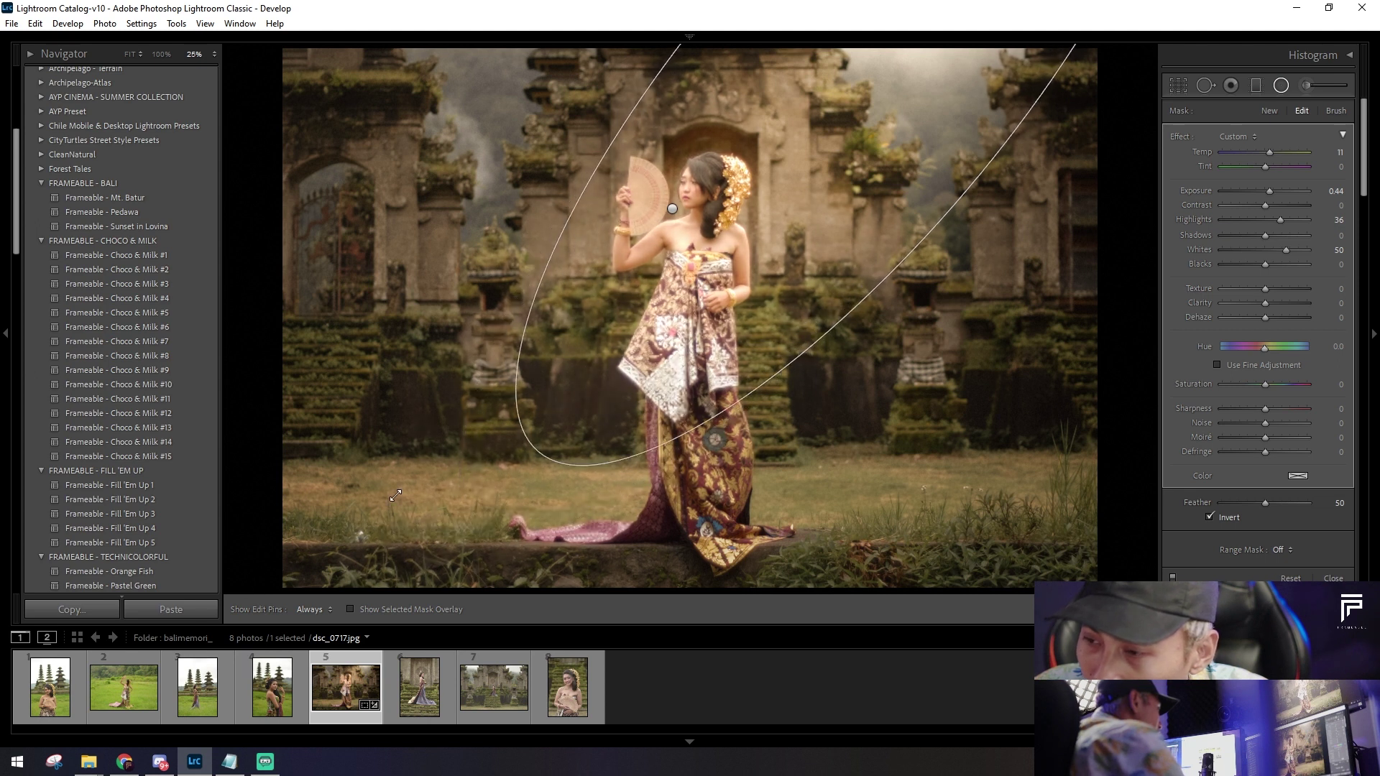
{"action": "left_click_drag", "start_coordinate": [575, 412], "coordinate": [653, 343]}
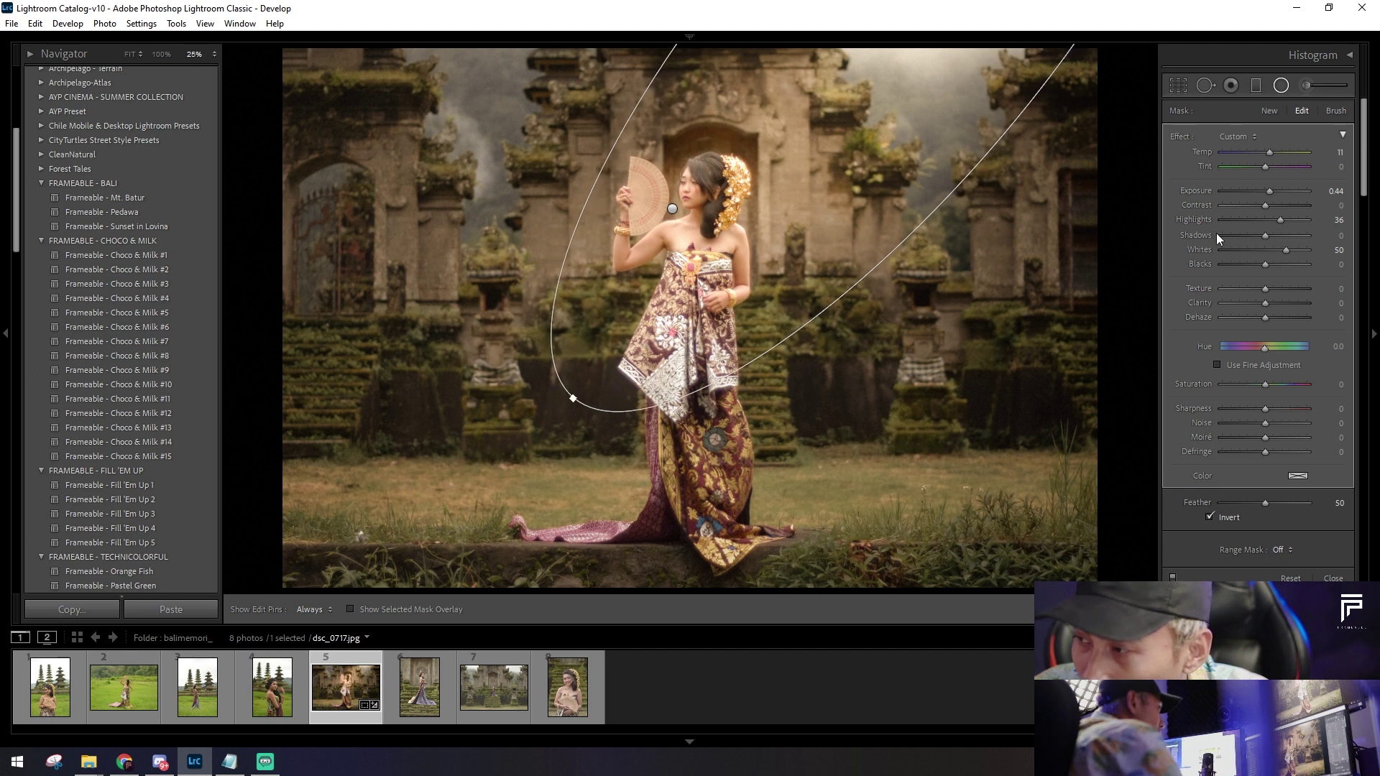
{"action": "left_click_drag", "start_coordinate": [1271, 191], "coordinate": [1265, 191]}
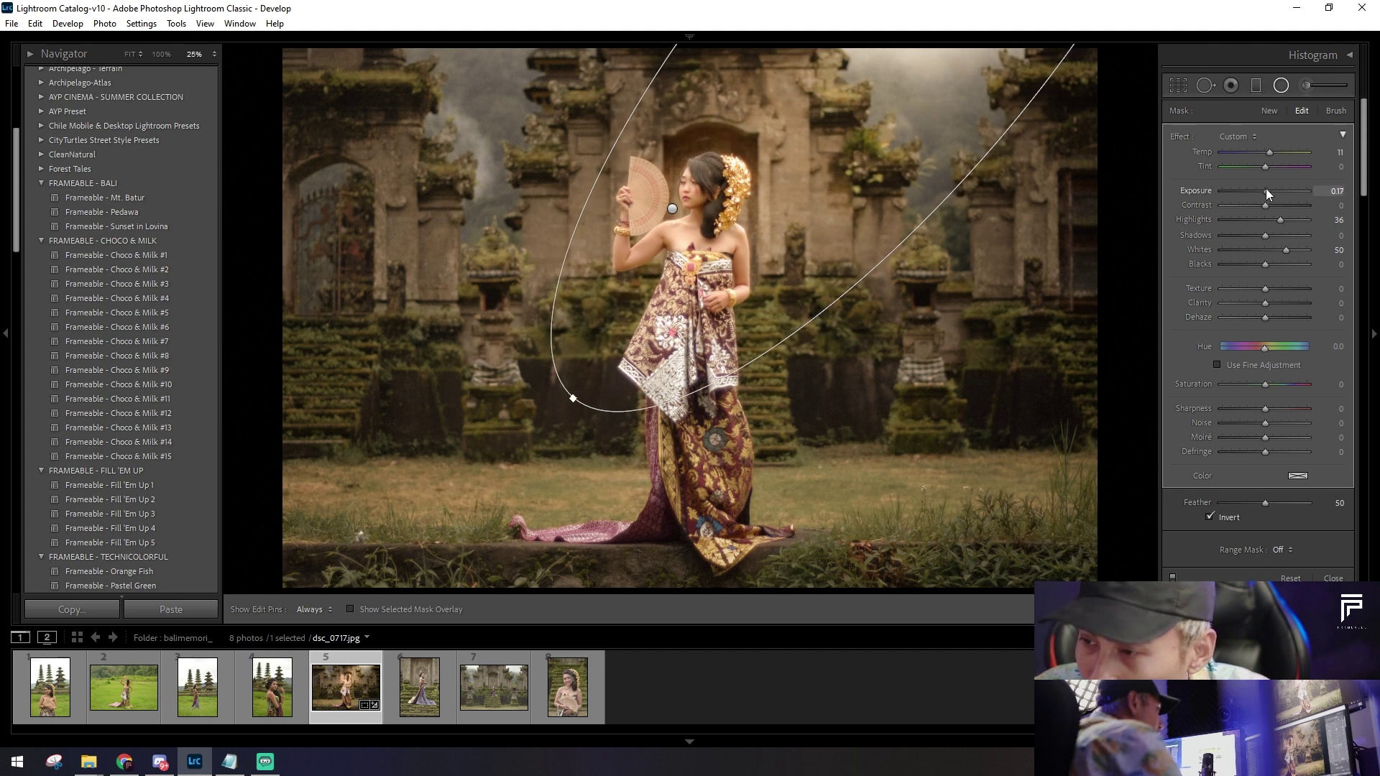
{"action": "key", "text": "shift+m"}
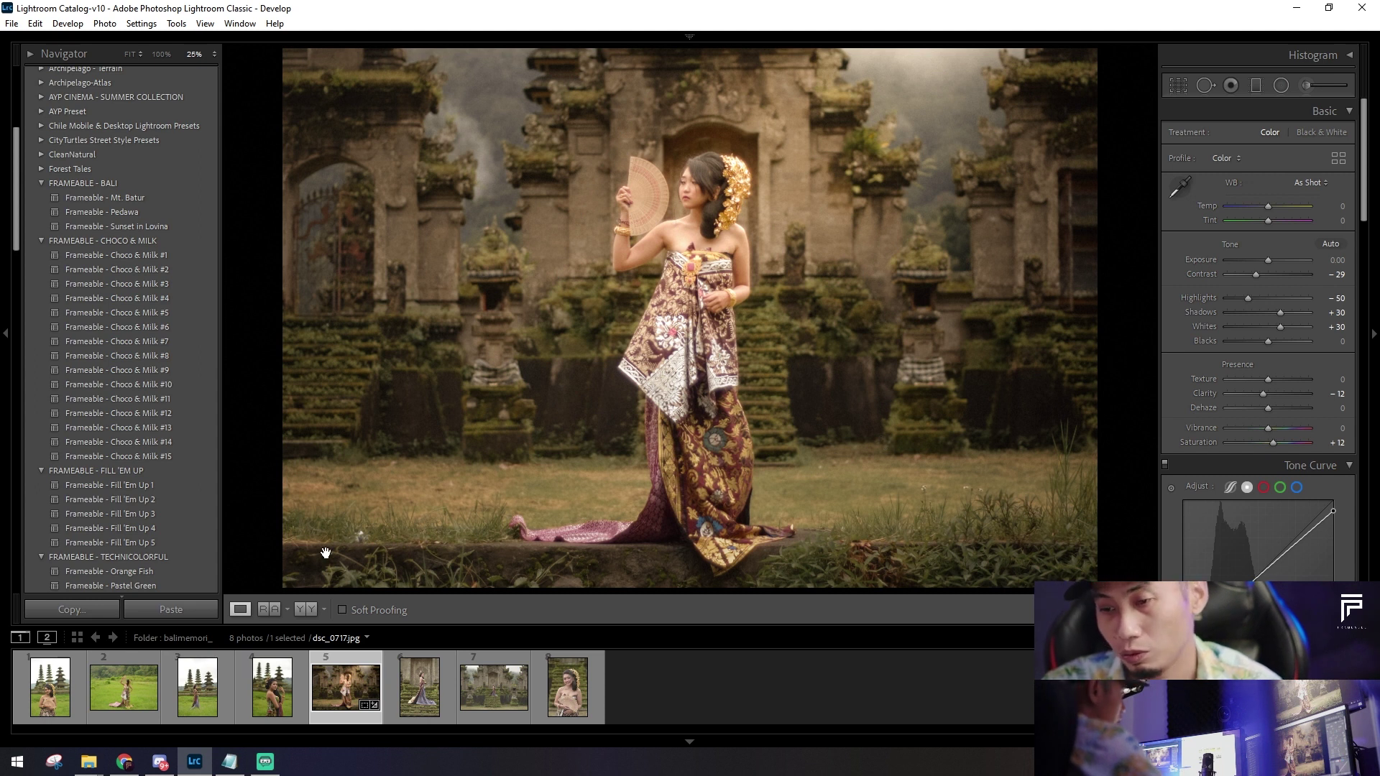
Step: Zoom into the grass and heal the white debris on the step and nearby specks
{"action": "key", "text": "ctrl+equal"}
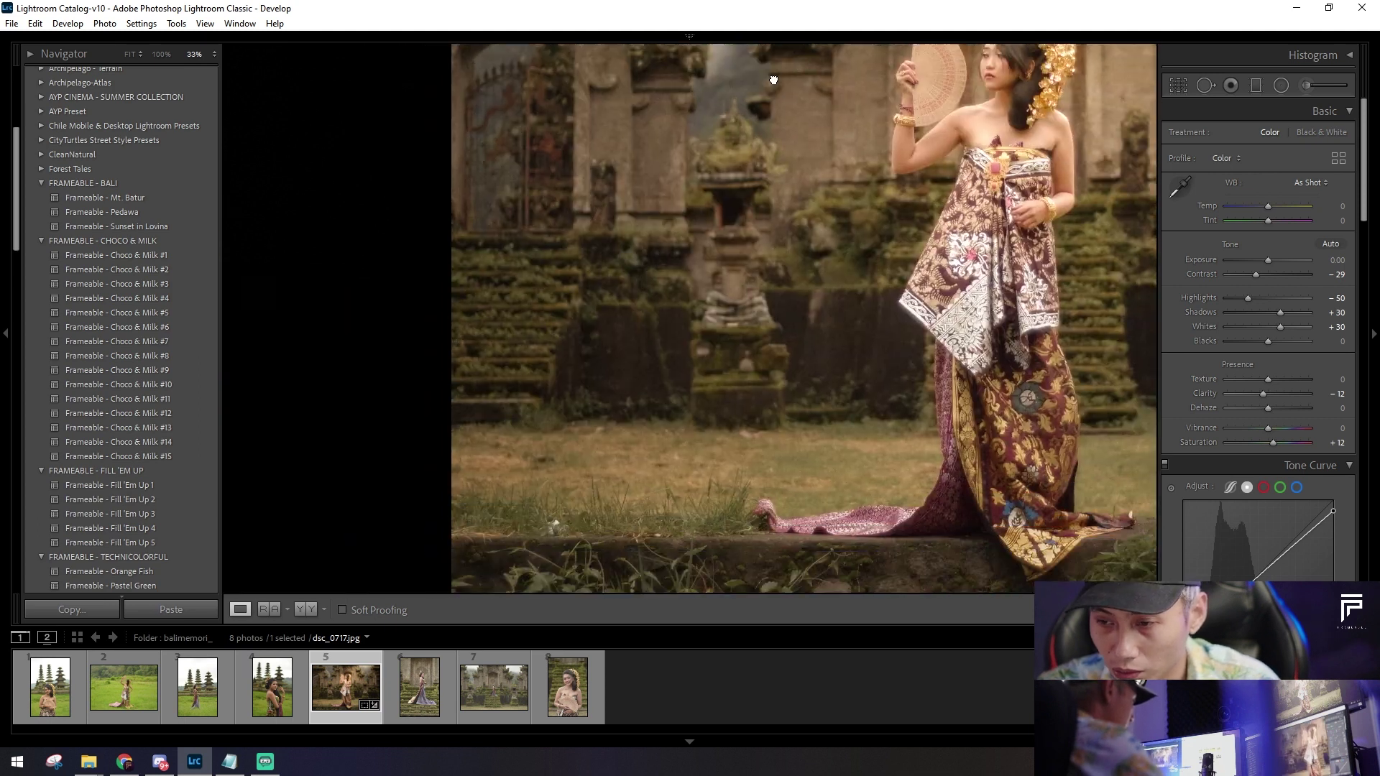
{"action": "left_click_drag", "start_coordinate": [555, 524], "coordinate": [604, 268]}
{"action": "left_click", "coordinate": [480, 369], "text": "ctrl"}
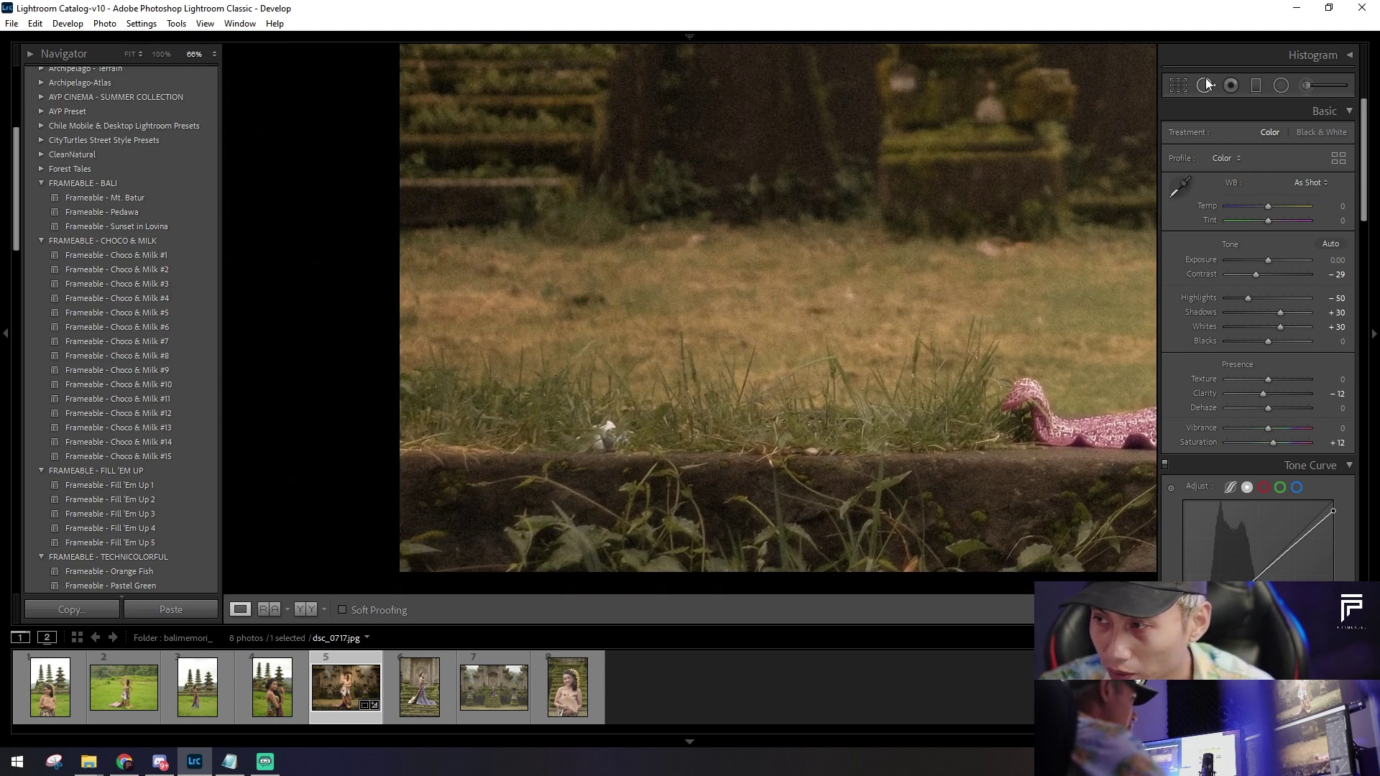
{"action": "left_click", "coordinate": [1205, 85]}
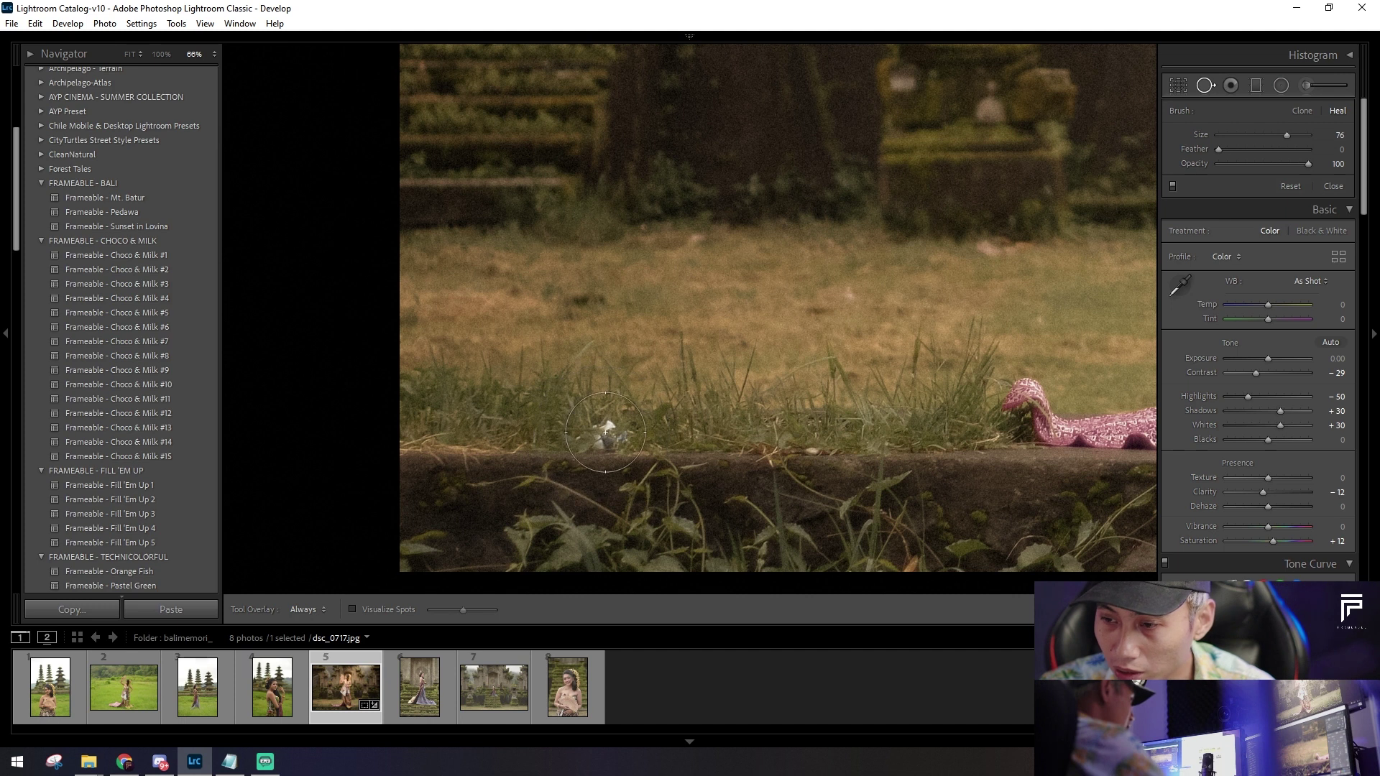
{"action": "left_click_drag", "start_coordinate": [618, 438], "coordinate": [602, 437]}
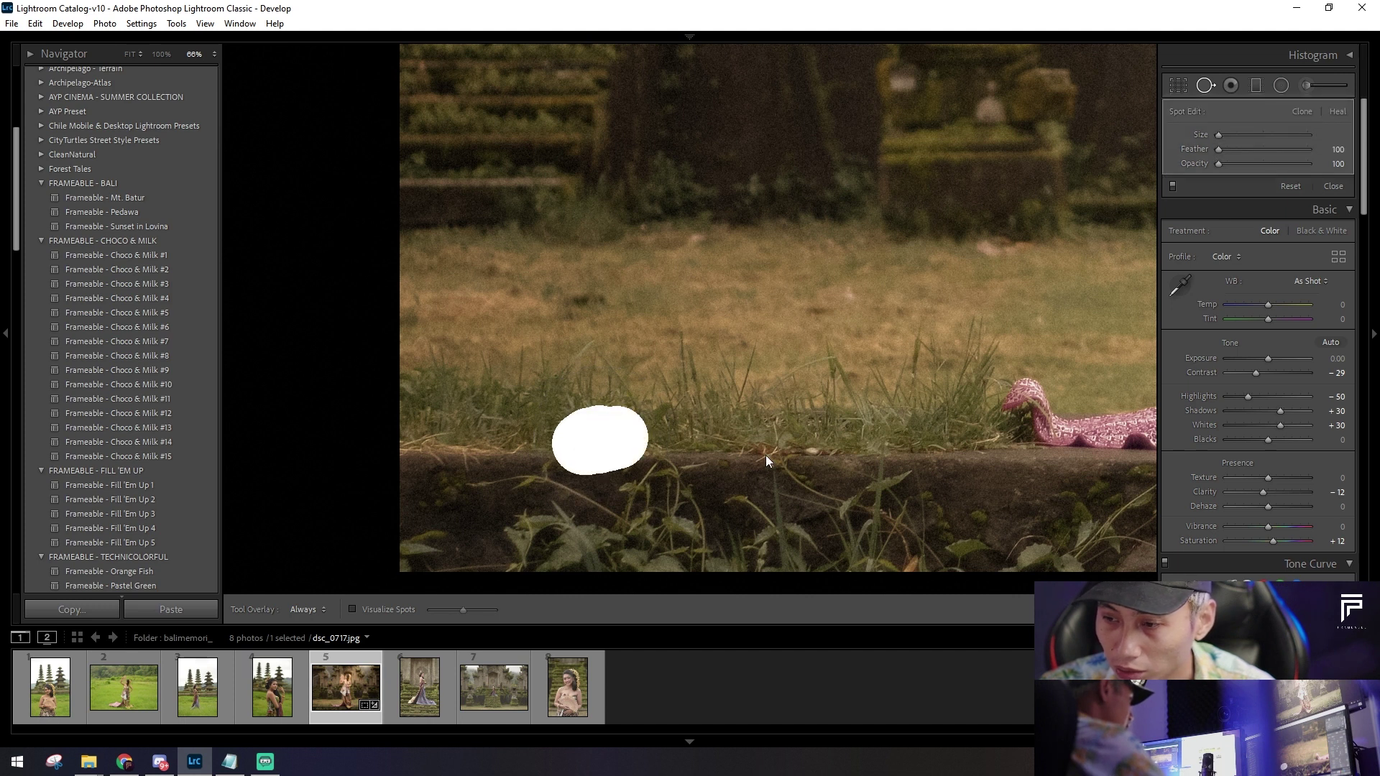
{"action": "left_click_drag", "start_coordinate": [810, 446], "coordinate": [810, 453]}
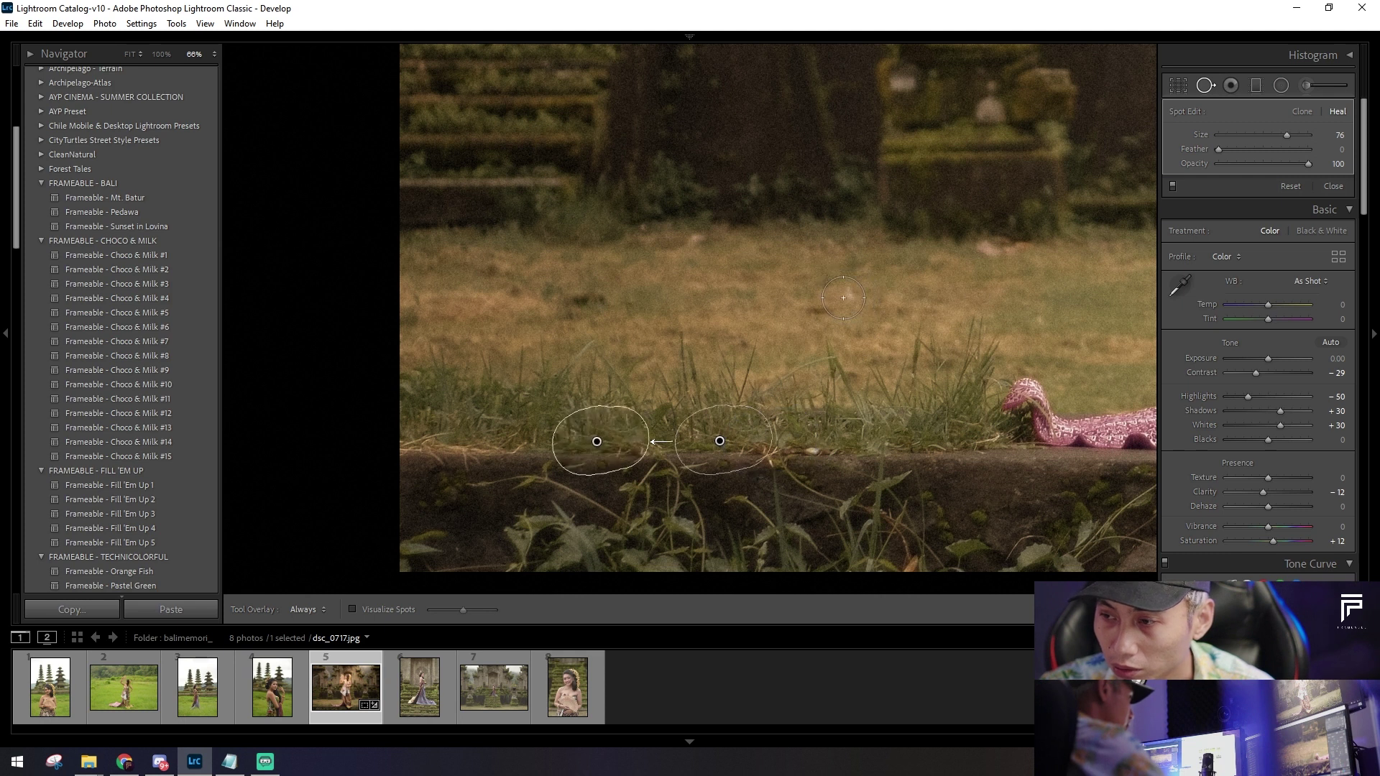
{"action": "left_click_drag", "start_coordinate": [981, 248], "coordinate": [1029, 252]}
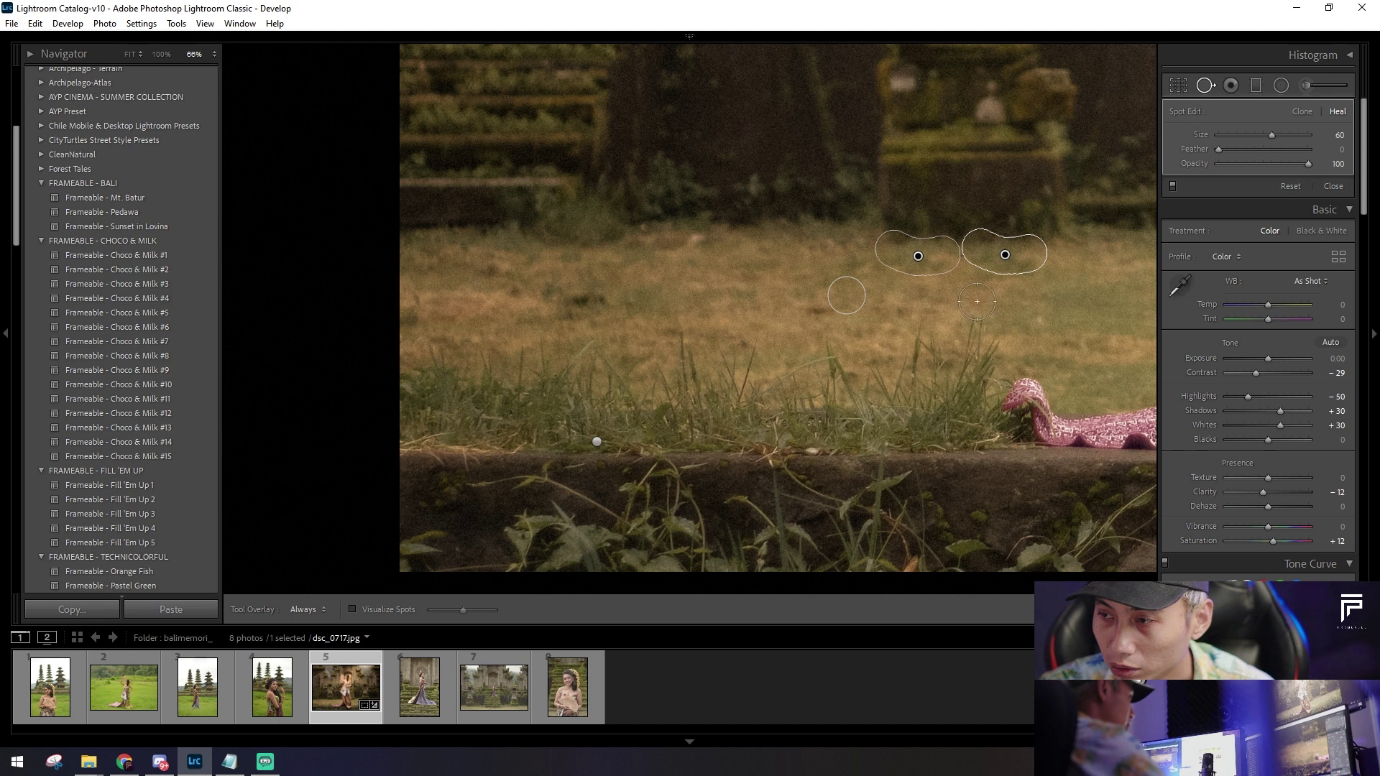
Step: Heal another blemish in the grass beside the dress and zoom back out
{"action": "left_click_drag", "start_coordinate": [960, 289], "coordinate": [299, 345]}
{"action": "left_click_drag", "start_coordinate": [388, 318], "coordinate": [604, 318]}
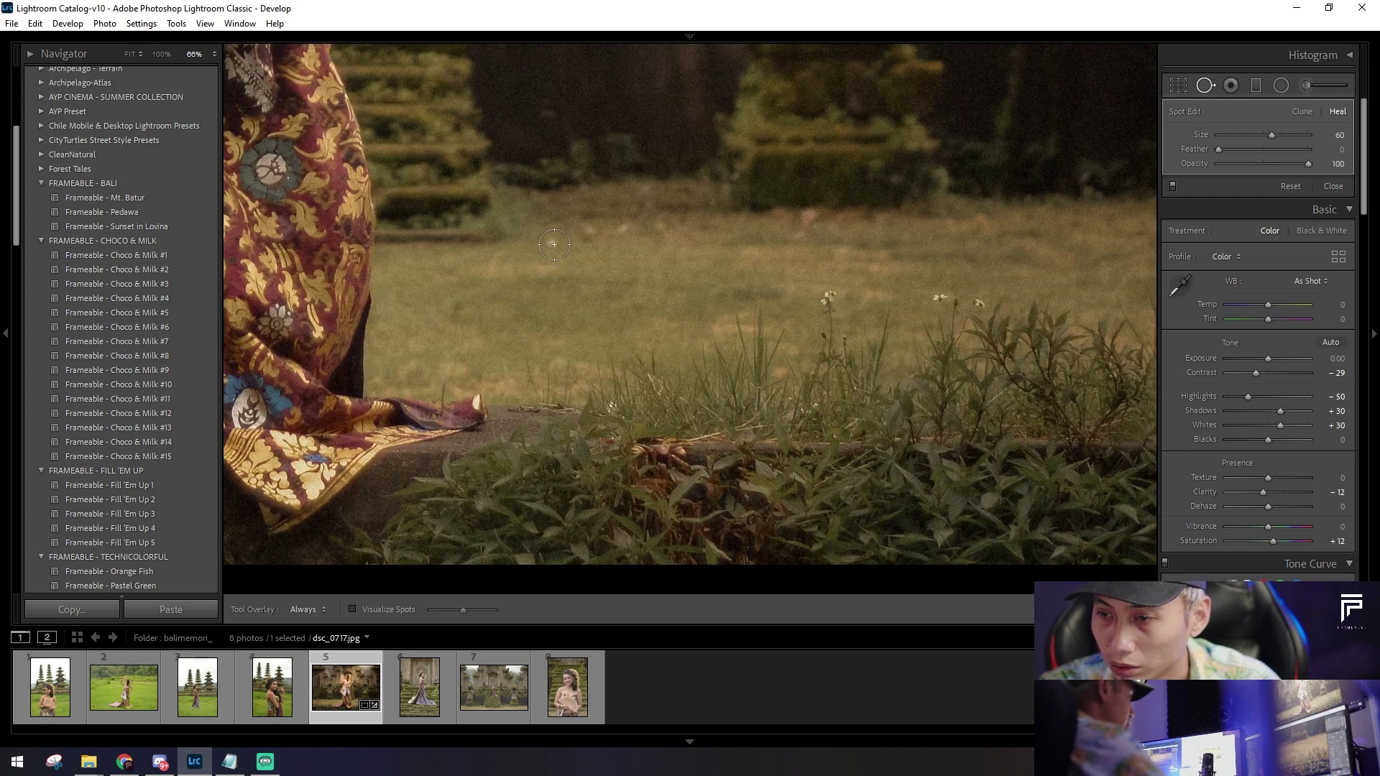
{"action": "left_click_drag", "start_coordinate": [560, 244], "coordinate": [627, 230]}
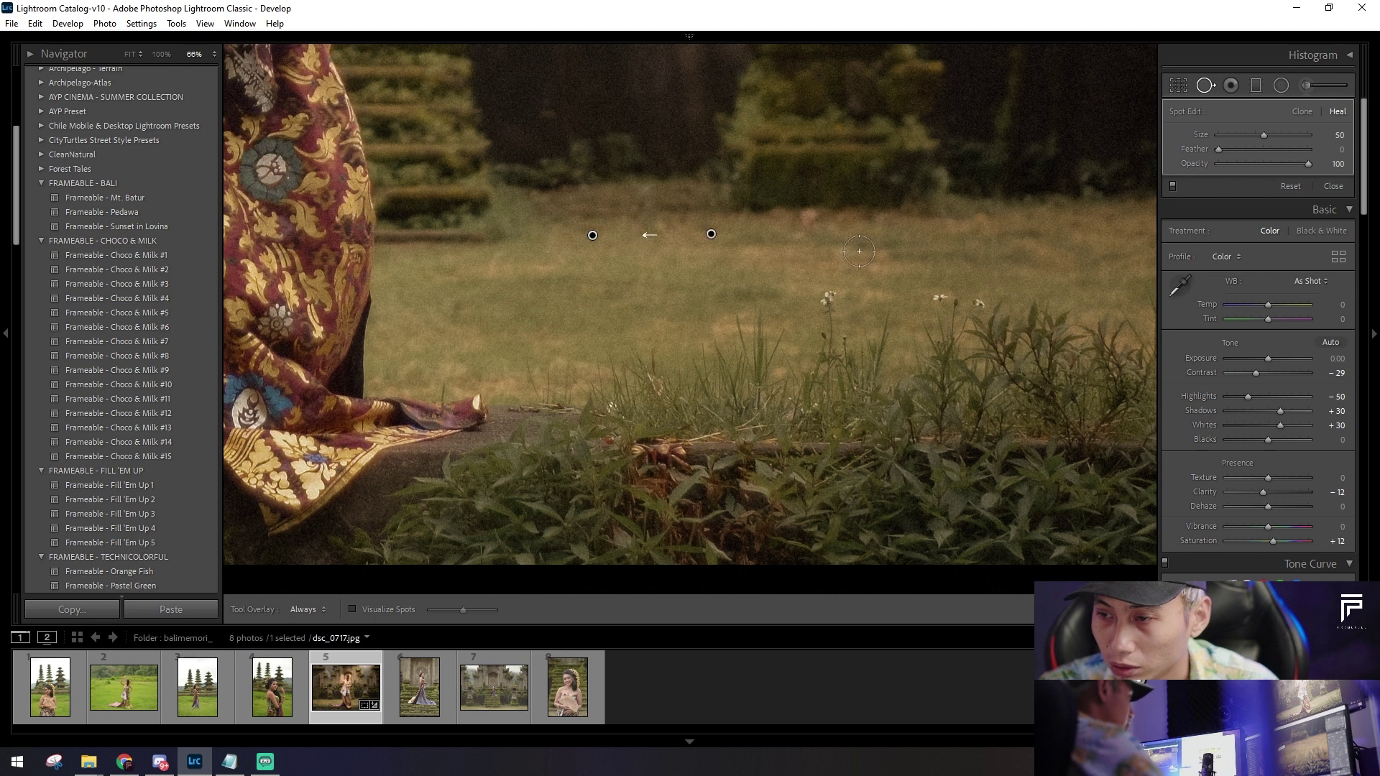
{"action": "key", "text": "ctrl+minus"}
{"action": "key", "text": "ctrl+minus"}
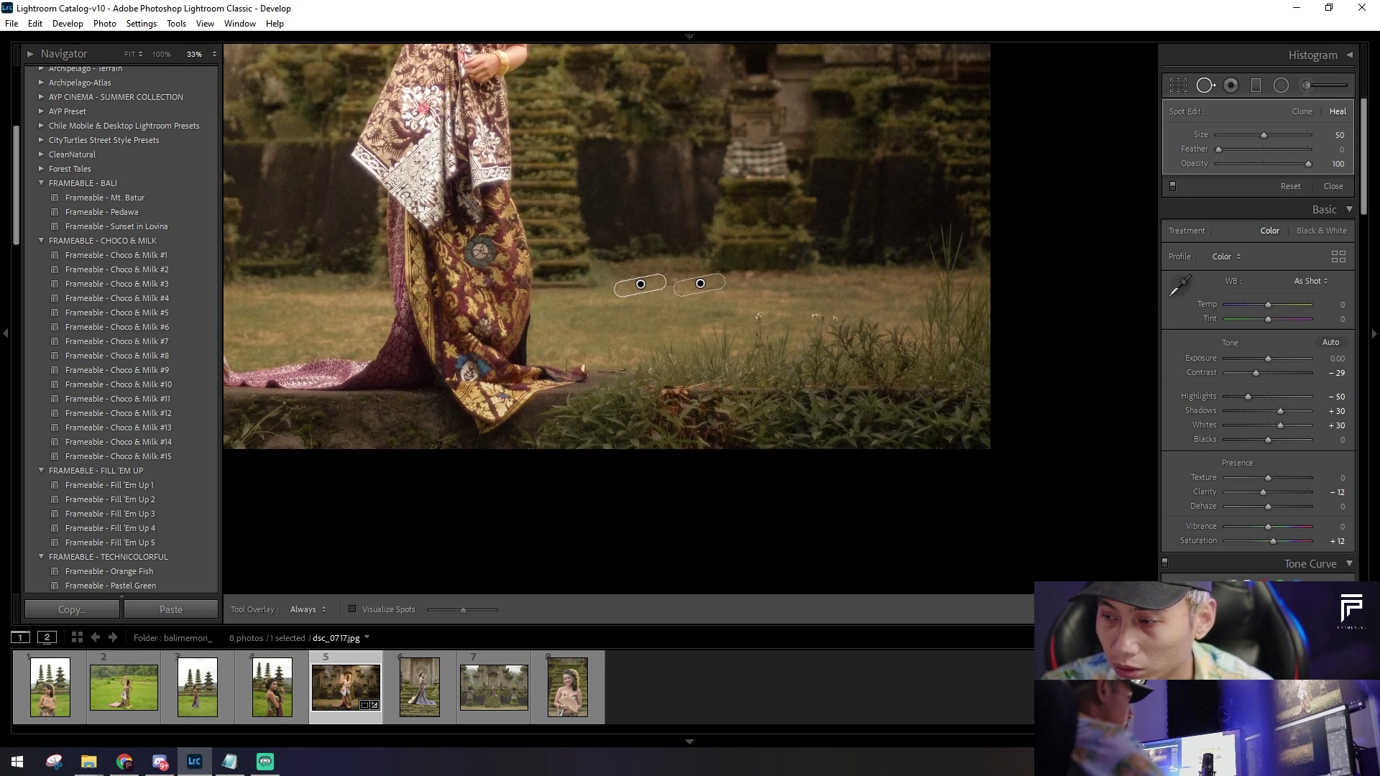
{"action": "key", "text": "q"}
{"action": "key", "text": "ctrl+minus"}
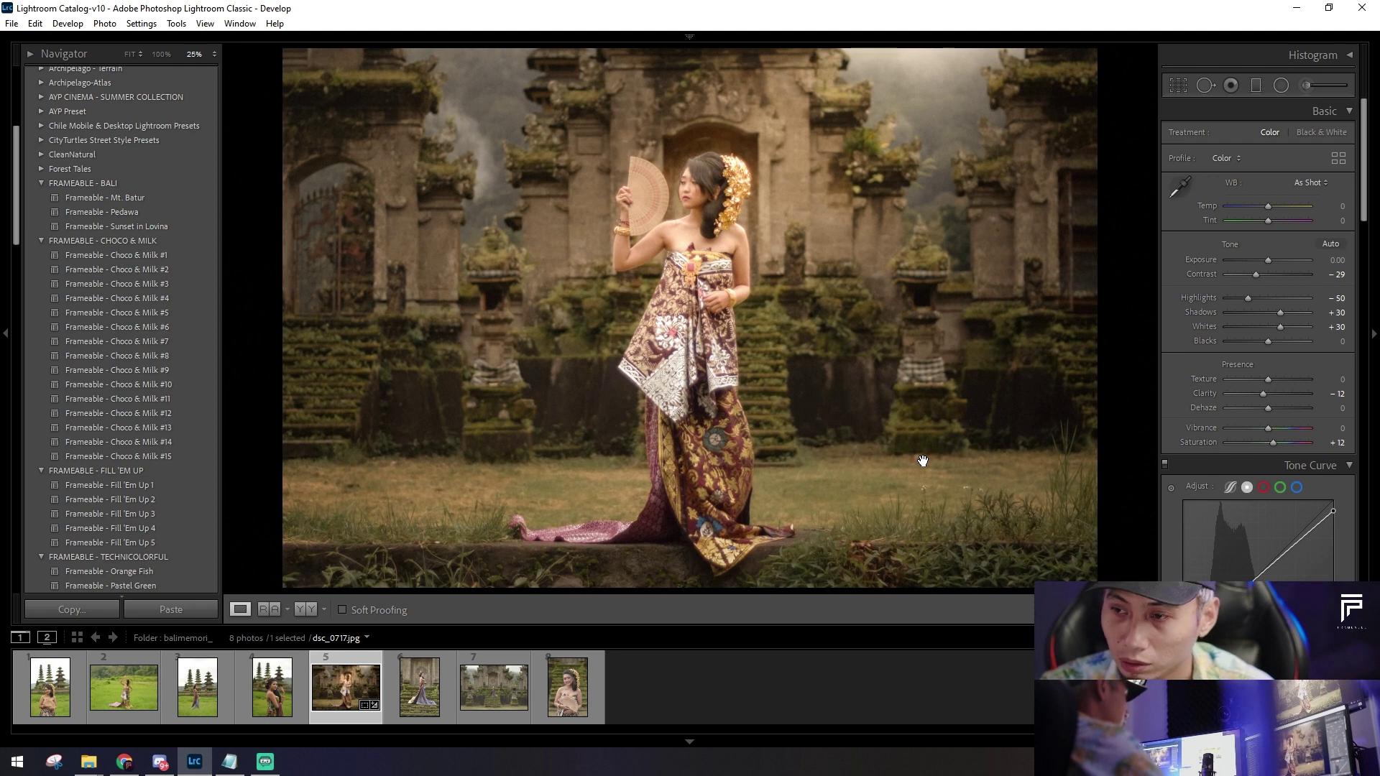
Step: Rotate the woman's radial filter nearly upright and lower Highlights to 21, Whites to 16
{"action": "left_click", "coordinate": [1280, 85]}
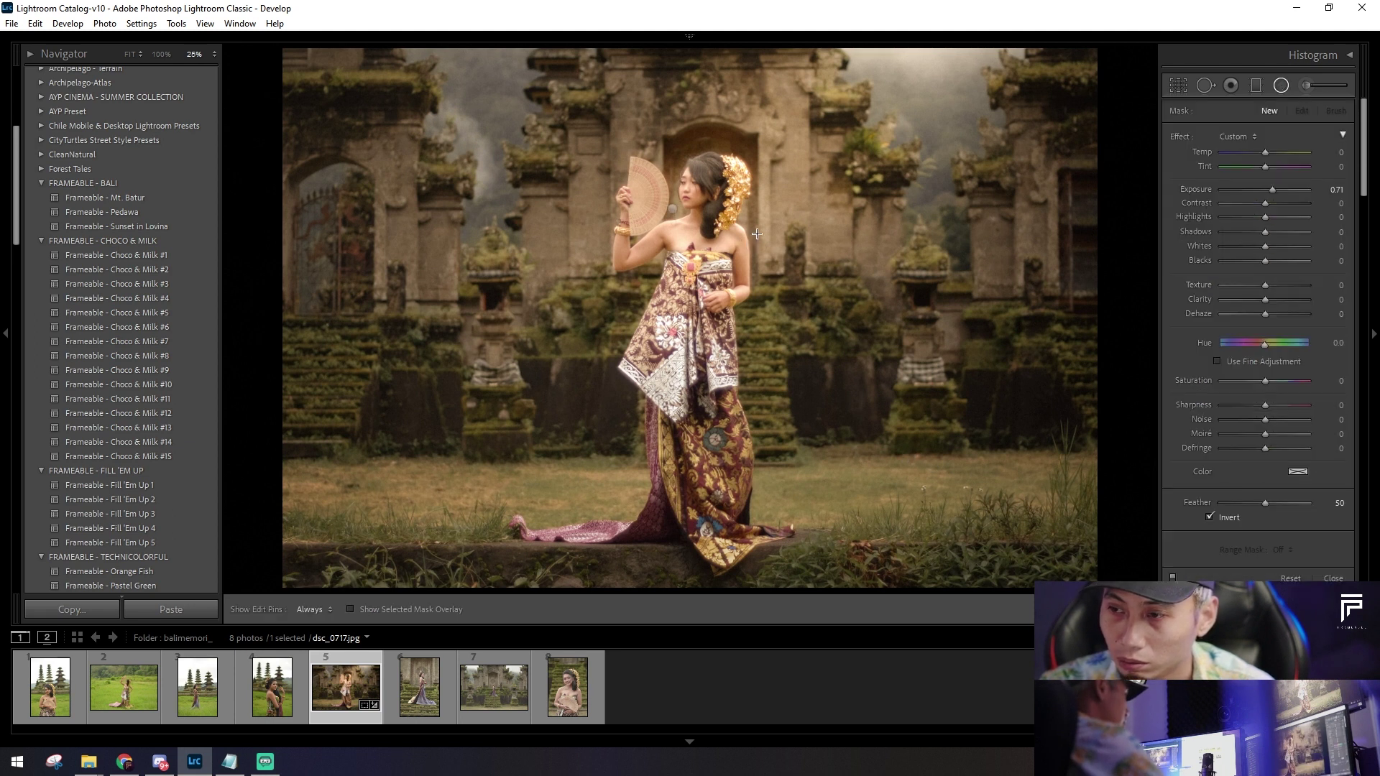
{"action": "left_click", "coordinate": [673, 207]}
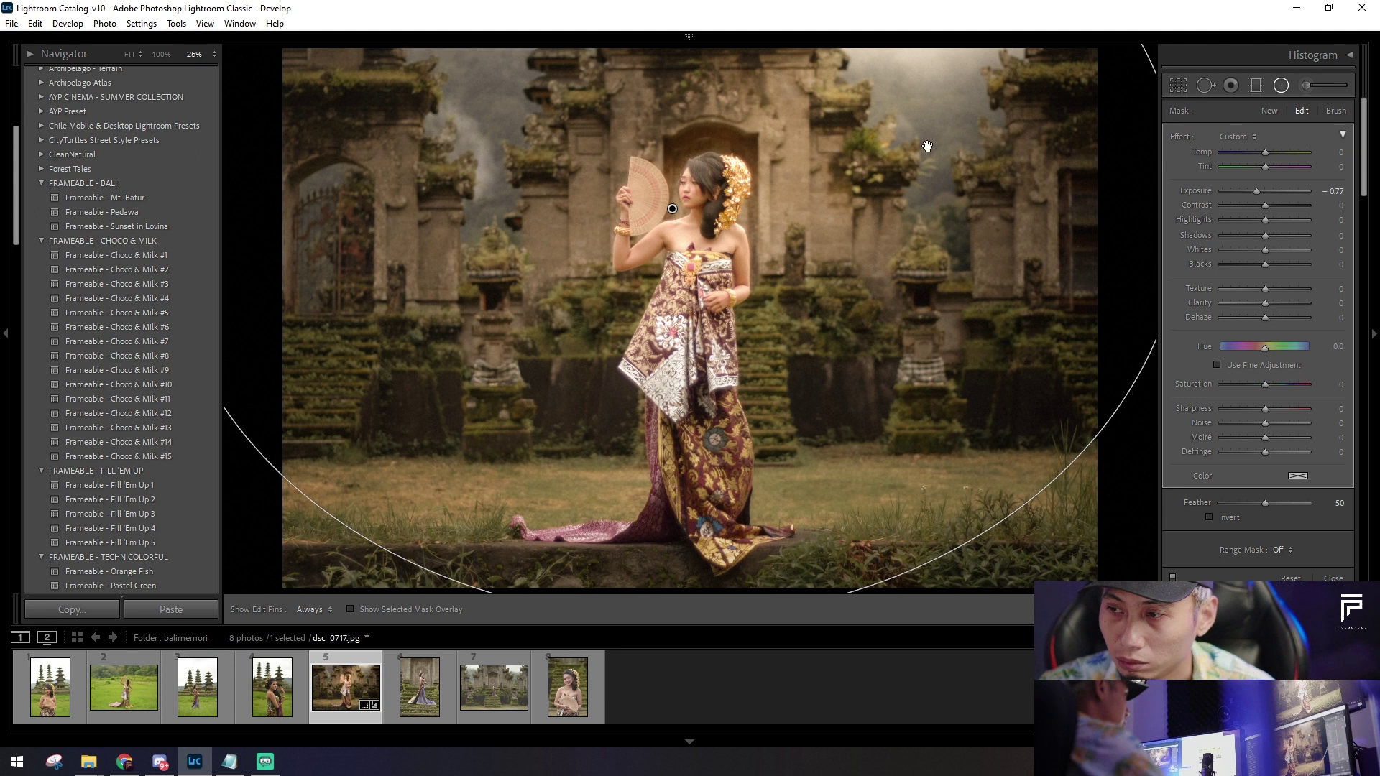
{"action": "key", "text": "ctrl+minus"}
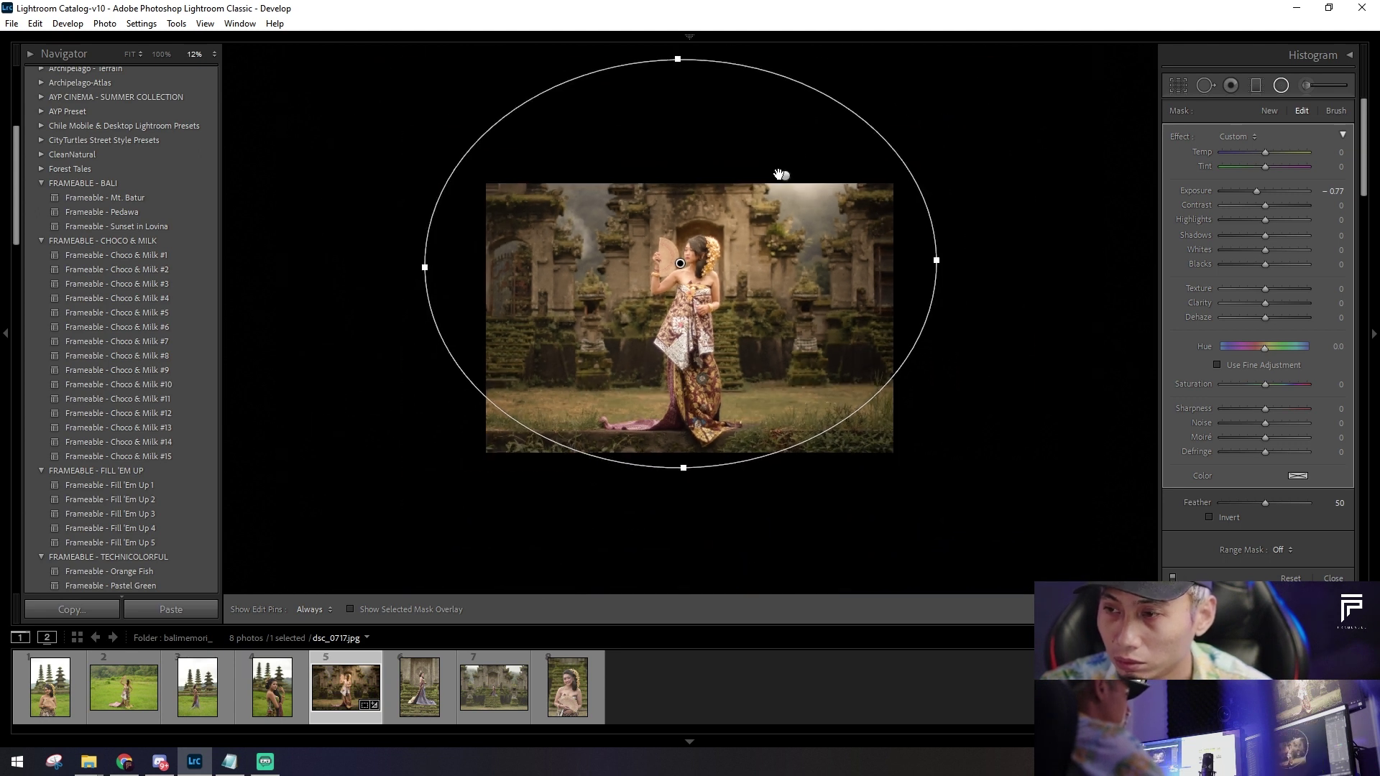
{"action": "right_click", "coordinate": [787, 177]}
{"action": "left_click", "coordinate": [856, 188]}
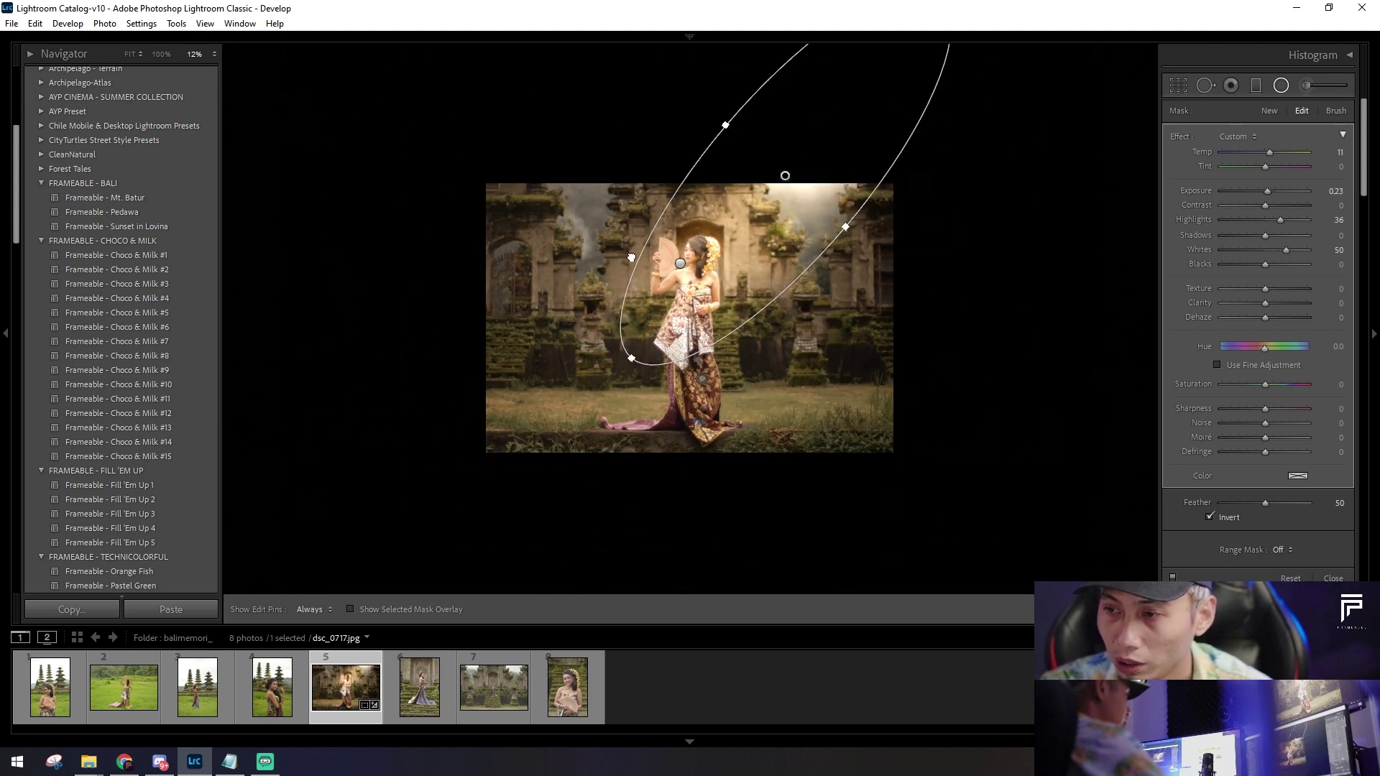
{"action": "mouse_move", "coordinate": [639, 212]}
{"action": "left_mouse_down"}
{"action": "mouse_move", "coordinate": [578, 129]}
{"action": "mouse_move", "coordinate": [573, 170]}
{"action": "left_mouse_up"}
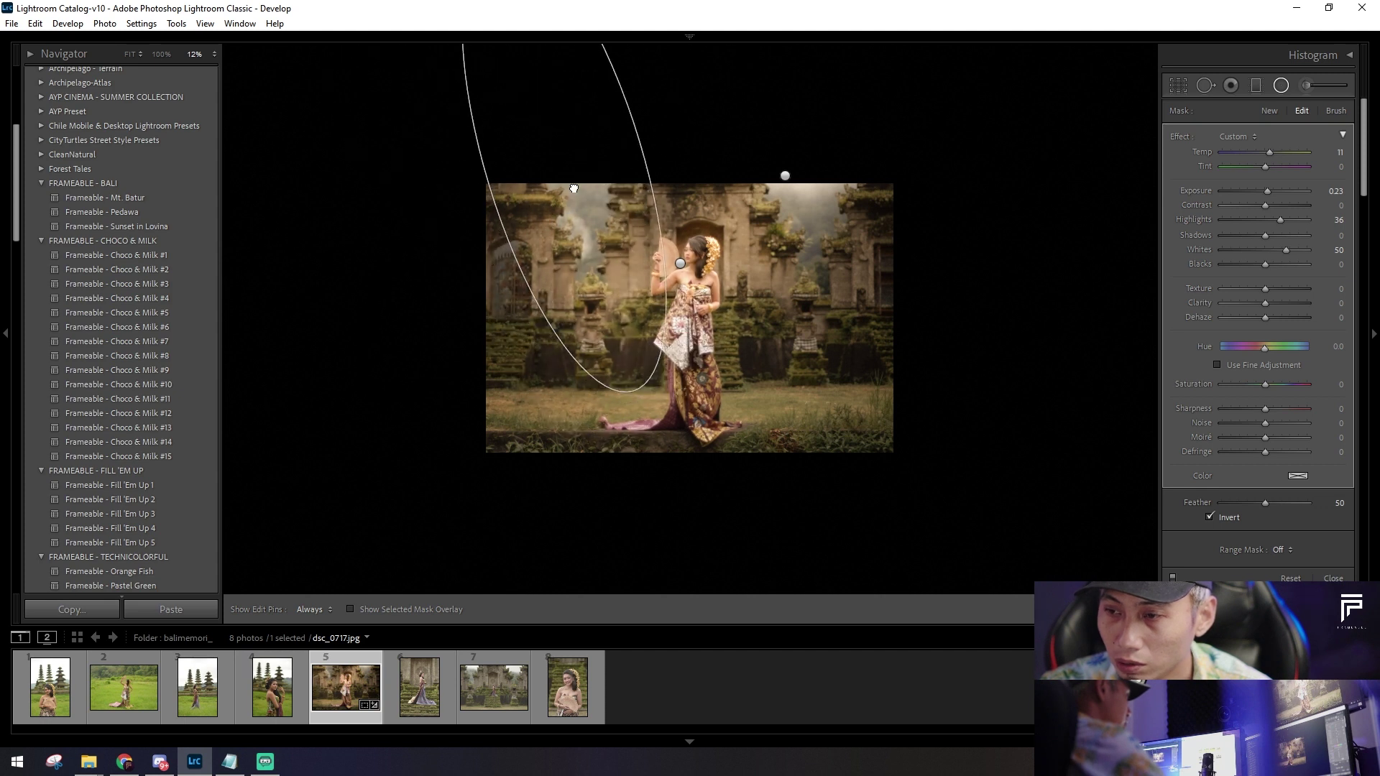
{"action": "left_click_drag", "start_coordinate": [573, 170], "coordinate": [577, 186]}
{"action": "key", "text": "ctrl+equal"}
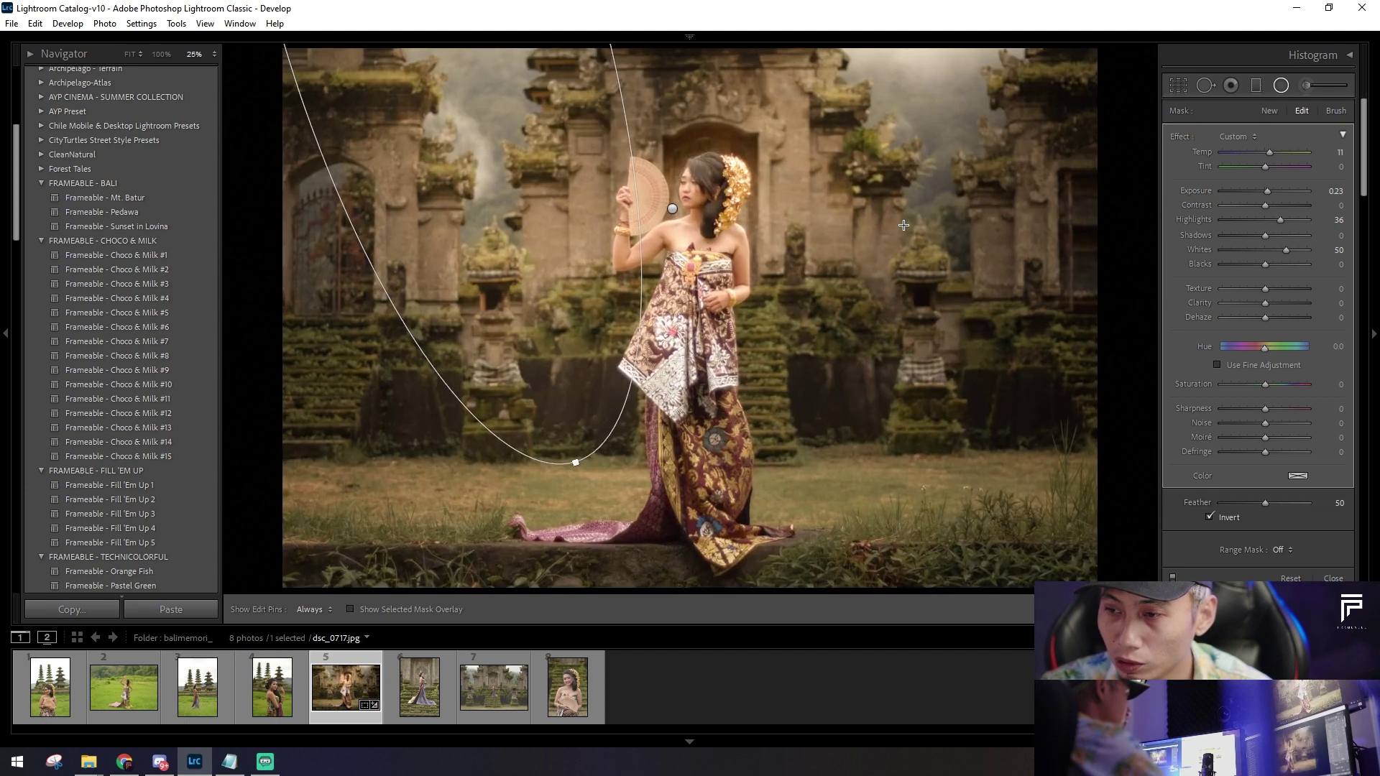
{"action": "left_click_drag", "start_coordinate": [1264, 222], "coordinate": [1272, 251]}
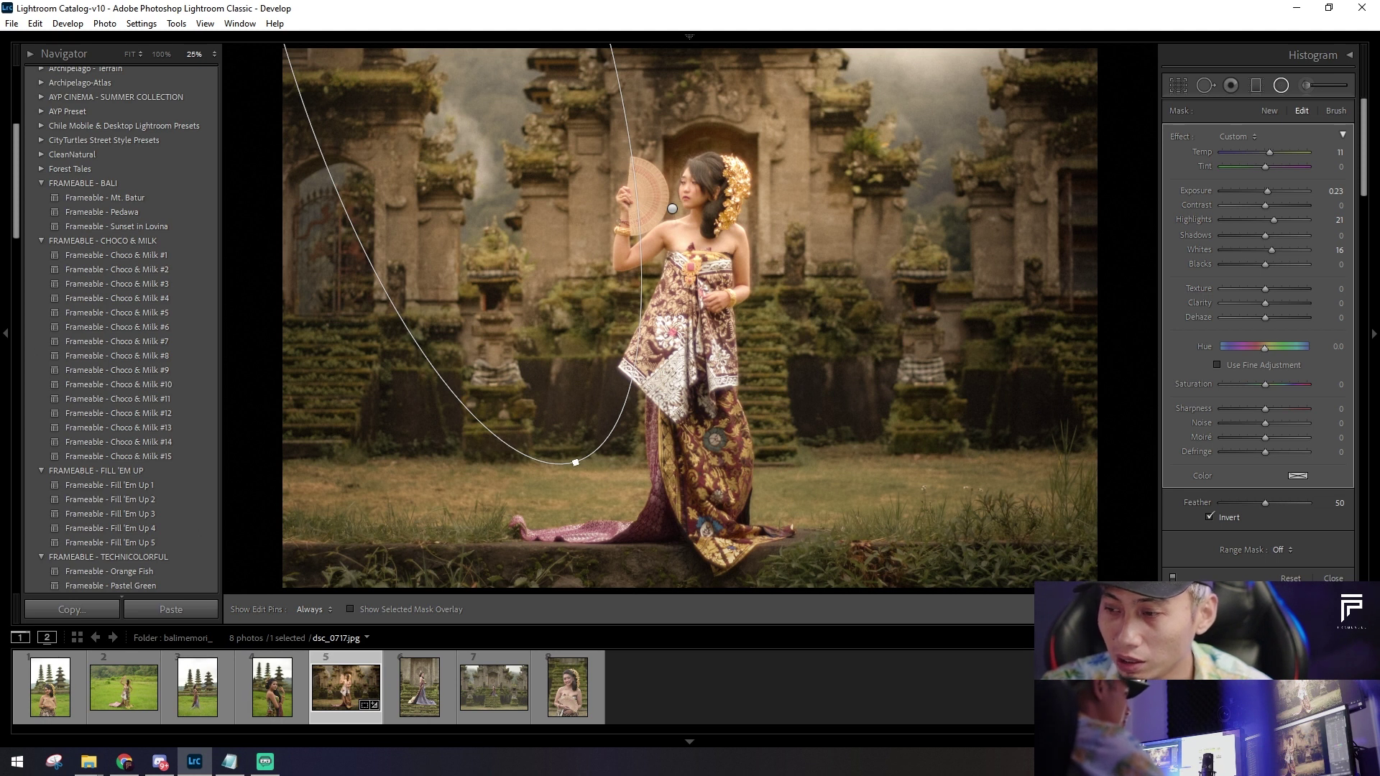
{"action": "key", "text": "shift+m"}
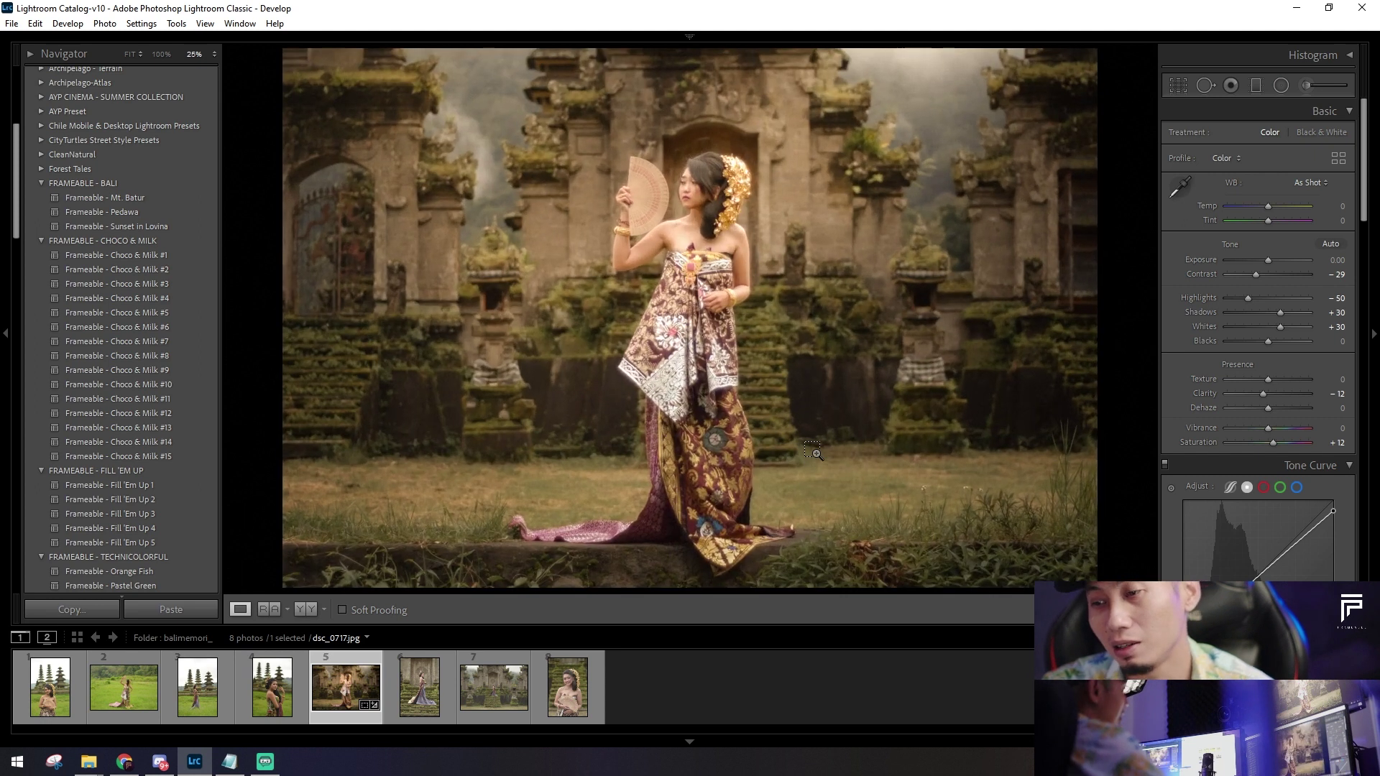
Step: Fit the temple portrait in view and set Contrast to −2
{"action": "left_click", "coordinate": [812, 451]}
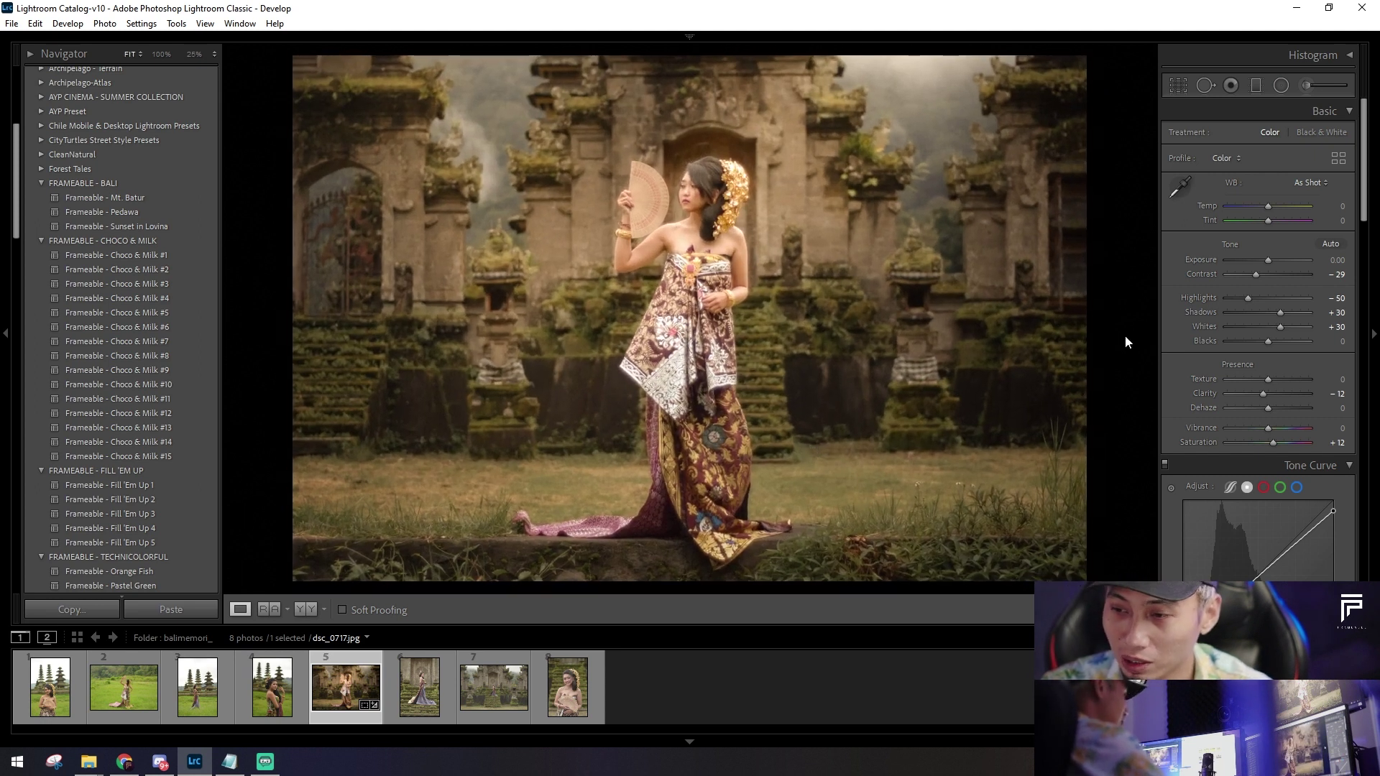
{"action": "left_click_drag", "start_coordinate": [1262, 276], "coordinate": [1272, 275]}
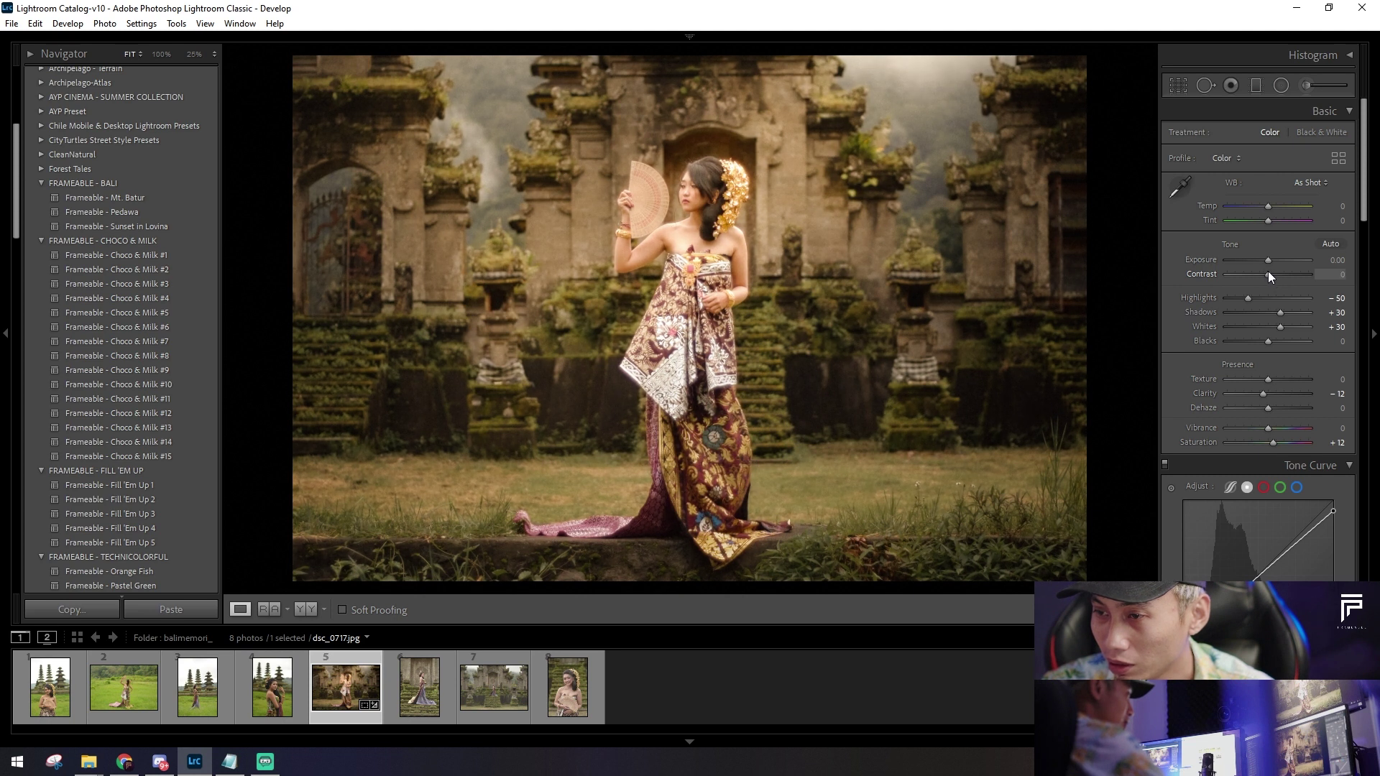
{"action": "left_click_drag", "start_coordinate": [1265, 274], "coordinate": [1271, 270]}
Step: Reset Saturation to zero, then lower it to −7
{"action": "scroll", "coordinate": [1179, 432], "scroll_direction": "down", "scroll_amount": 3}
{"action": "scroll", "coordinate": [1179, 433], "scroll_direction": "down", "scroll_amount": 3}
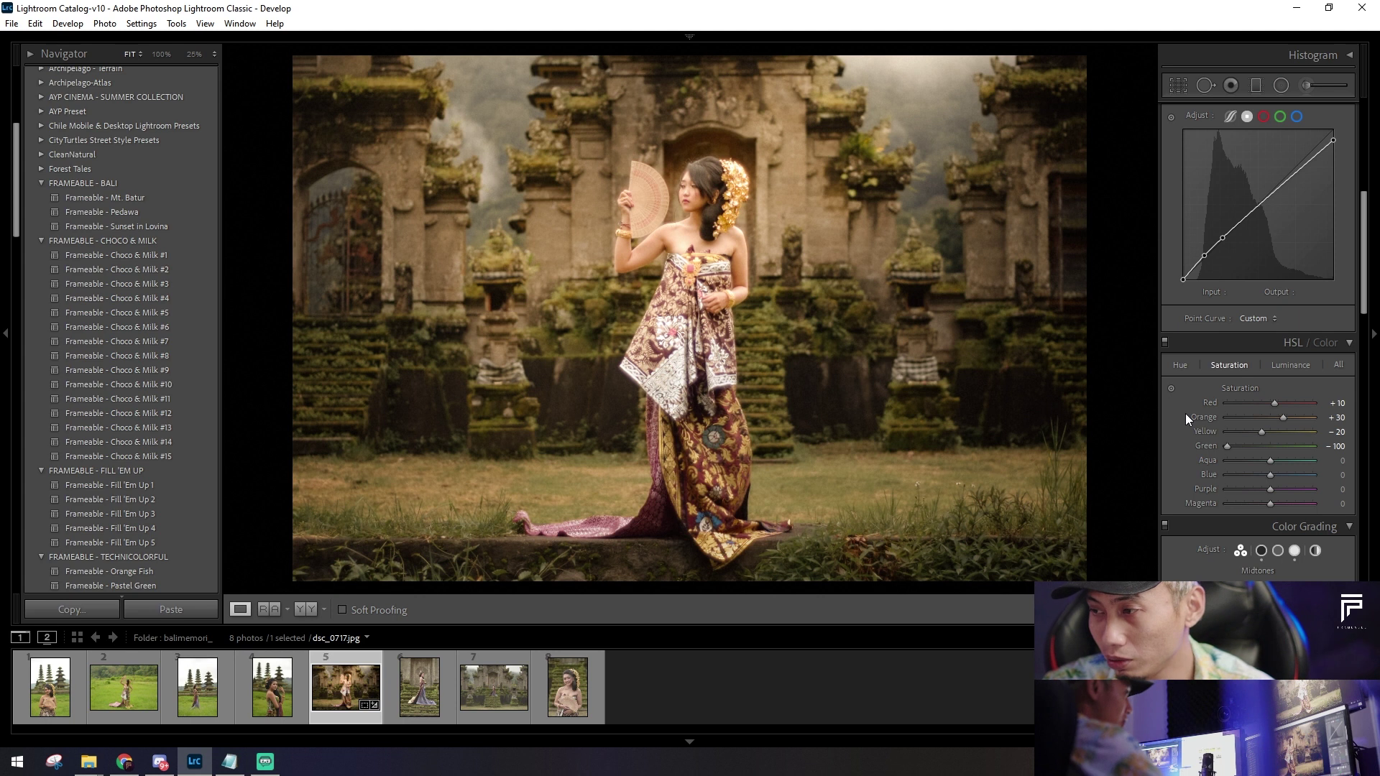
{"action": "scroll", "coordinate": [1184, 412], "scroll_direction": "down", "scroll_amount": 3}
{"action": "scroll", "coordinate": [1183, 414], "scroll_direction": "down", "scroll_amount": 3}
{"action": "scroll", "coordinate": [1183, 413], "scroll_direction": "down", "scroll_amount": 3}
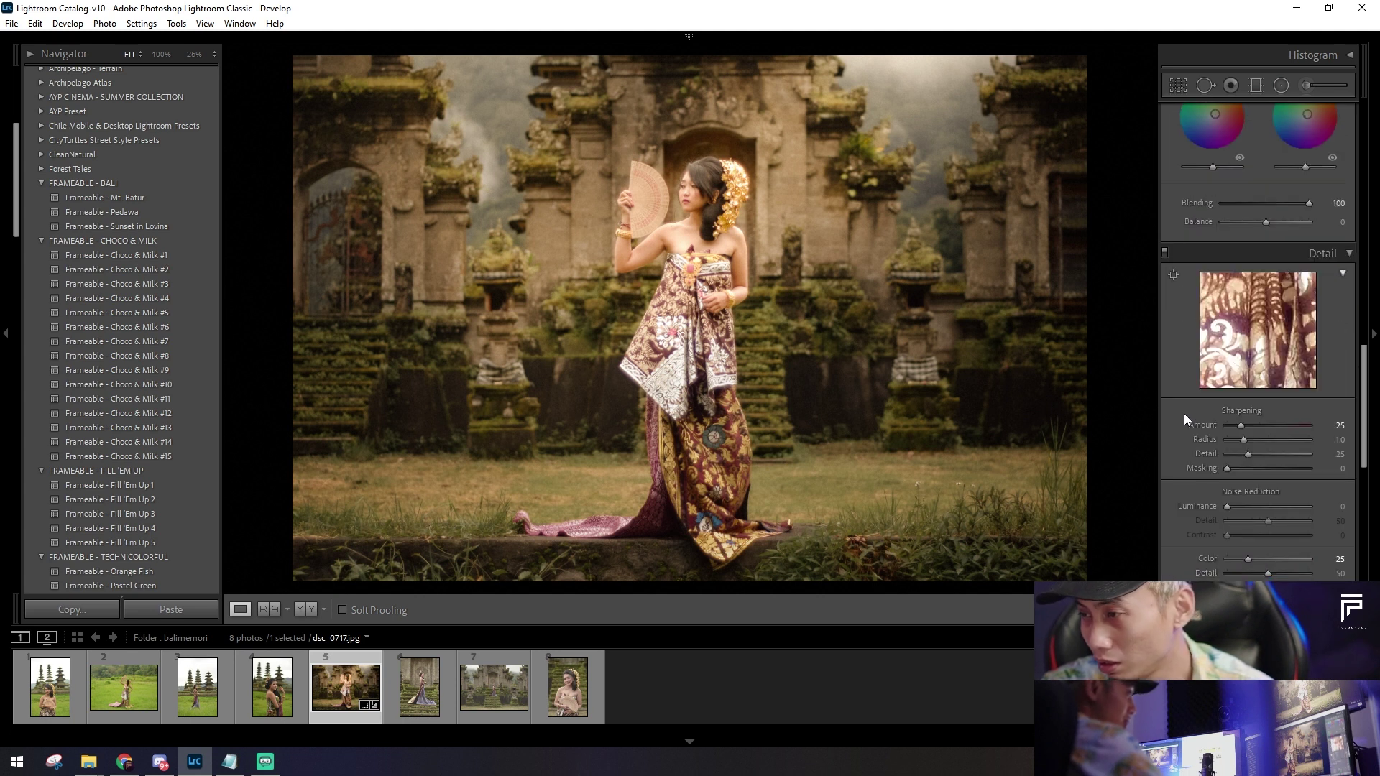
{"action": "scroll", "coordinate": [1184, 412], "scroll_direction": "down", "scroll_amount": 3}
{"action": "scroll", "coordinate": [1184, 414], "scroll_direction": "down", "scroll_amount": 3}
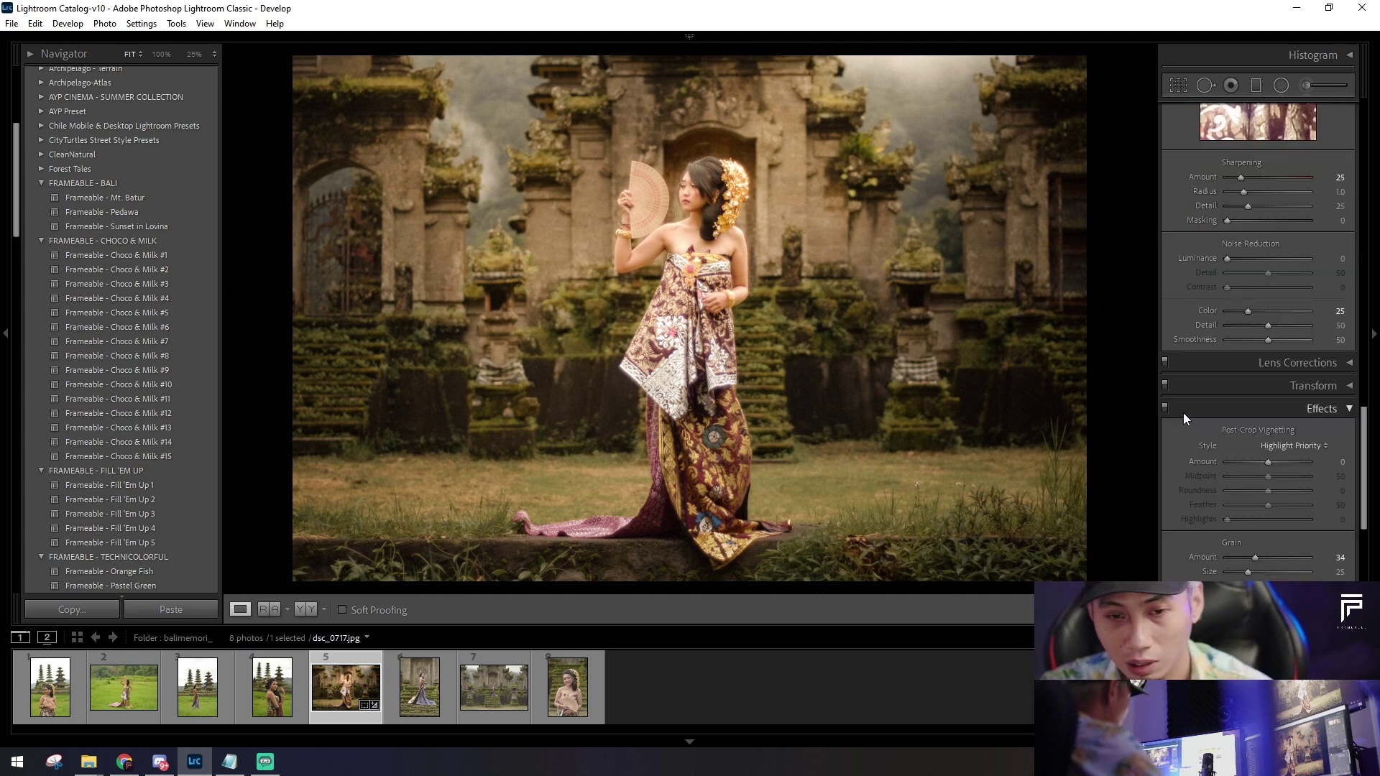
{"action": "scroll", "coordinate": [1184, 413], "scroll_direction": "down", "scroll_amount": 3}
{"action": "scroll", "coordinate": [1176, 417], "scroll_direction": "down", "scroll_amount": 3}
{"action": "scroll", "coordinate": [1161, 433], "scroll_direction": "up", "scroll_amount": 9}
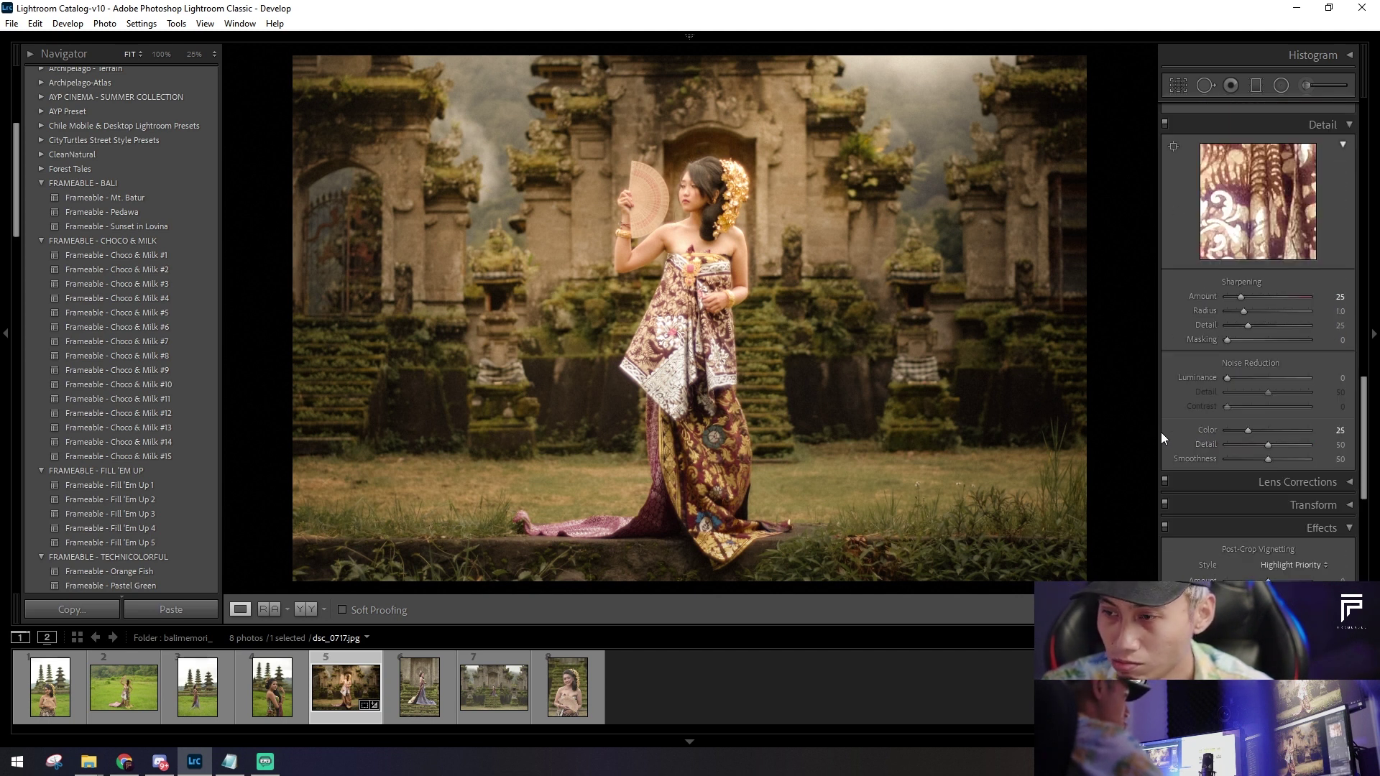
{"action": "scroll", "coordinate": [1179, 420], "scroll_direction": "up", "scroll_amount": 12}
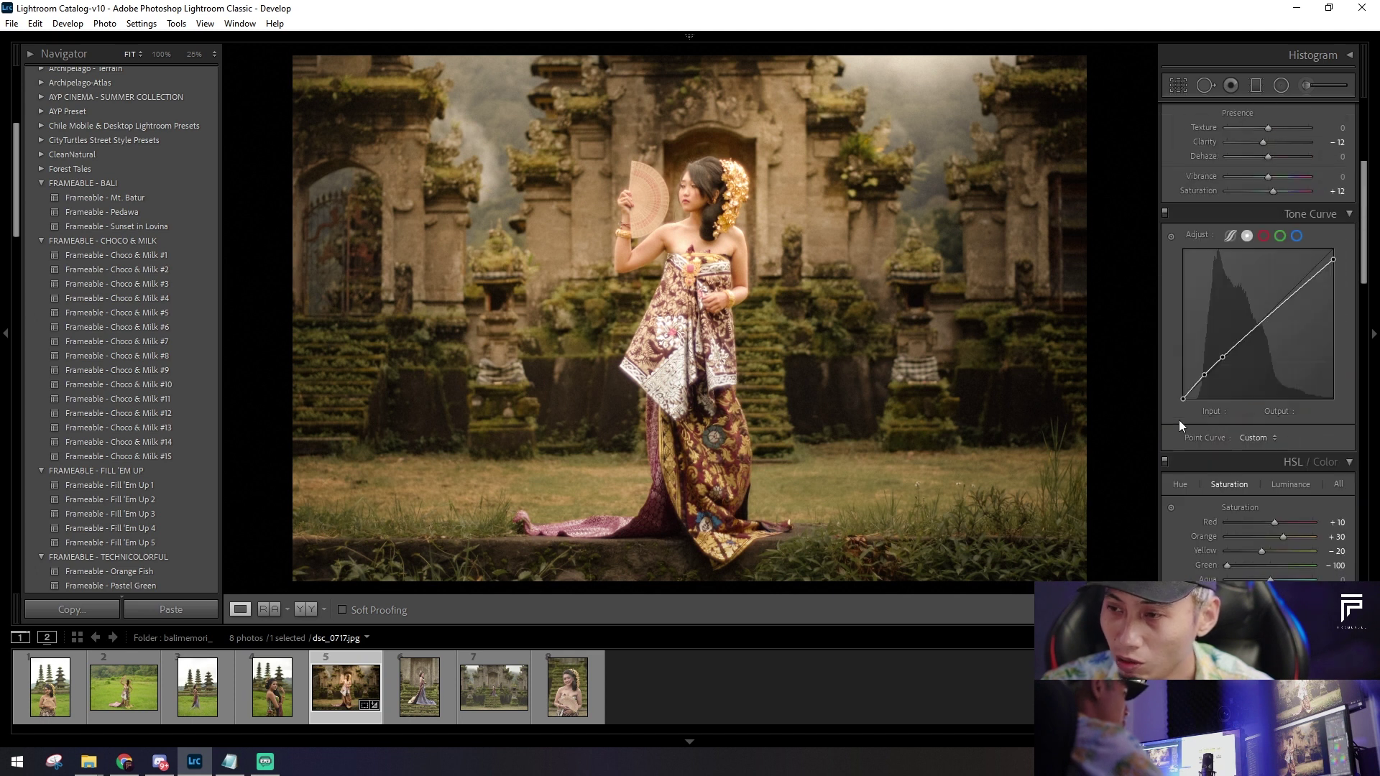
{"action": "scroll", "coordinate": [1185, 387], "scroll_direction": "up", "scroll_amount": 2}
{"action": "double_click", "coordinate": [1272, 437]}
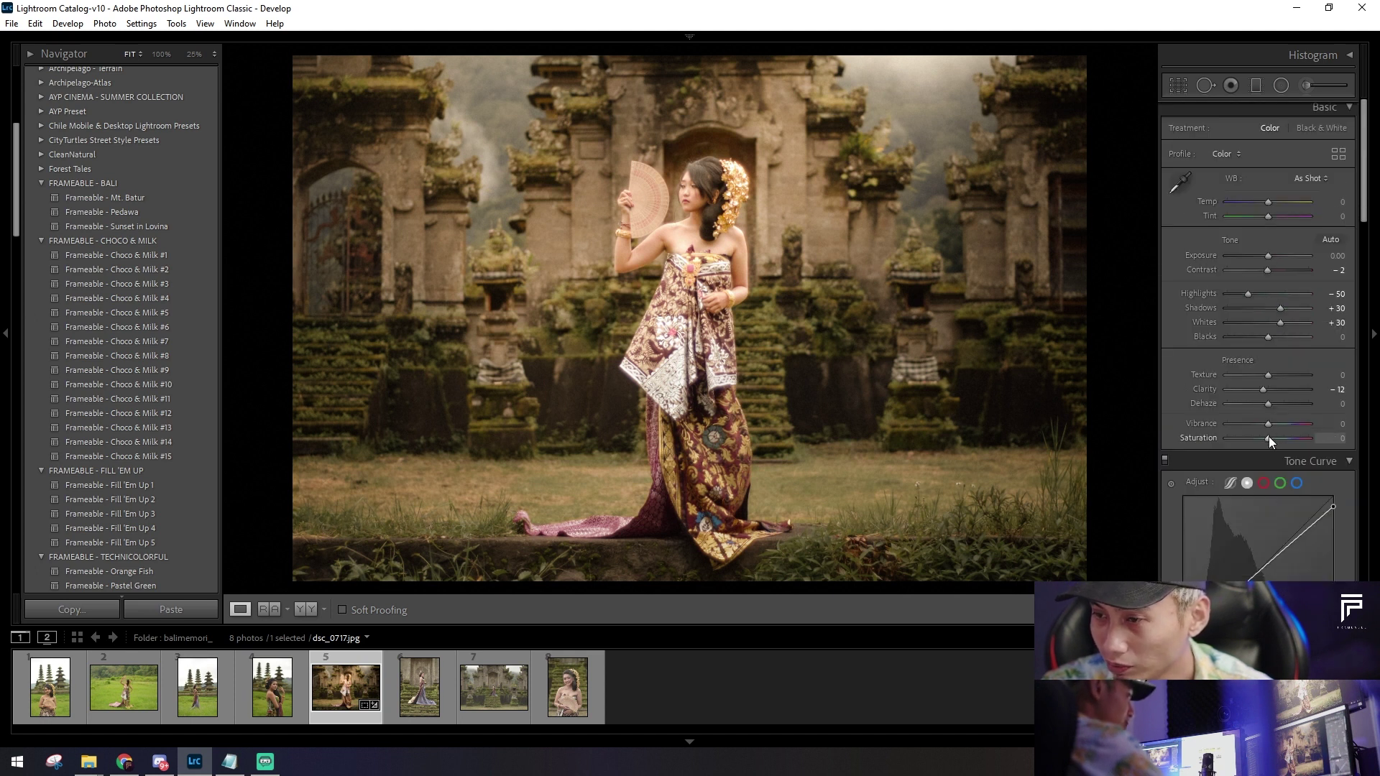
{"action": "left_click_drag", "start_coordinate": [1267, 437], "coordinate": [1248, 438]}
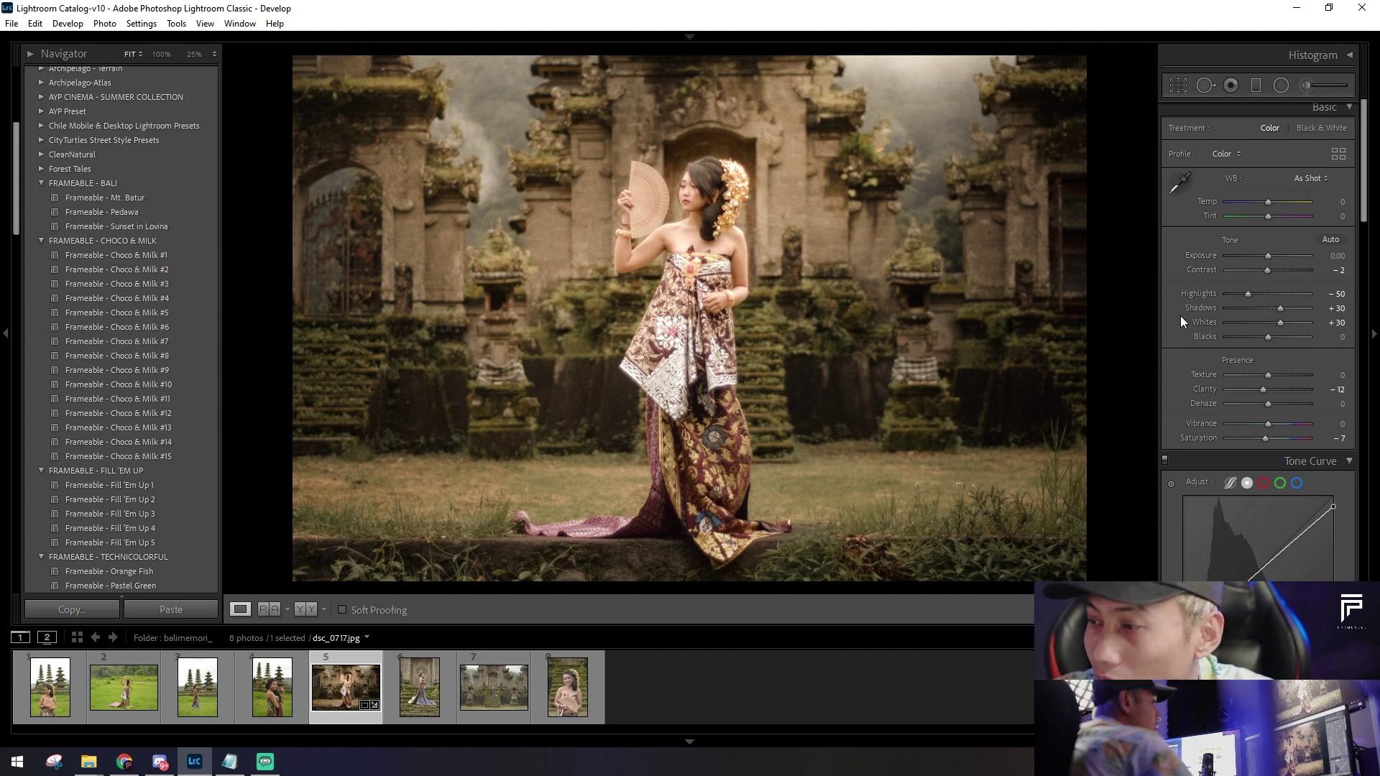
{"action": "scroll", "coordinate": [1180, 320], "scroll_direction": "down", "scroll_amount": 5}
{"action": "left_click", "coordinate": [1280, 113]}
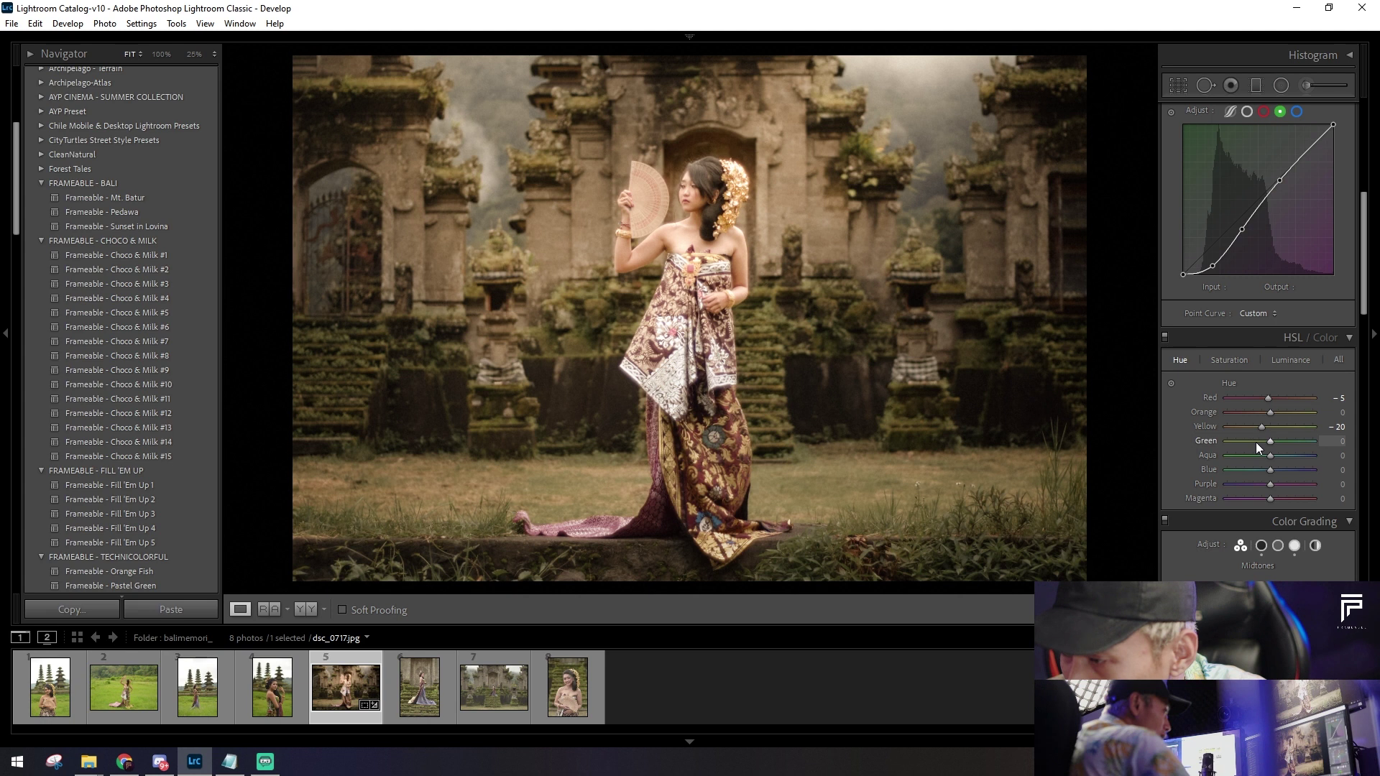
Step: Try a Green hue shift, undo it, and drop Green luminance to −100
{"action": "left_click_drag", "start_coordinate": [1256, 441], "coordinate": [1228, 438]}
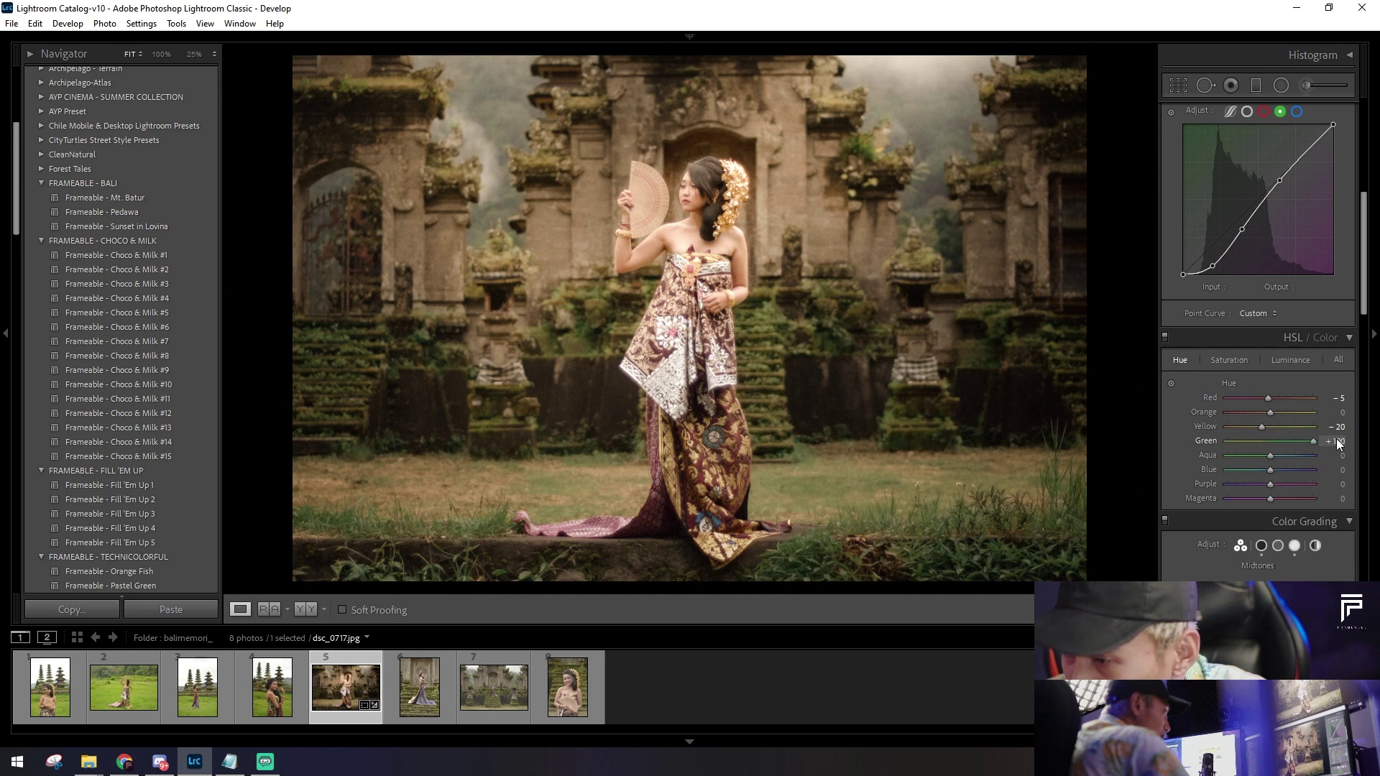
{"action": "key", "text": "ctrl+z"}
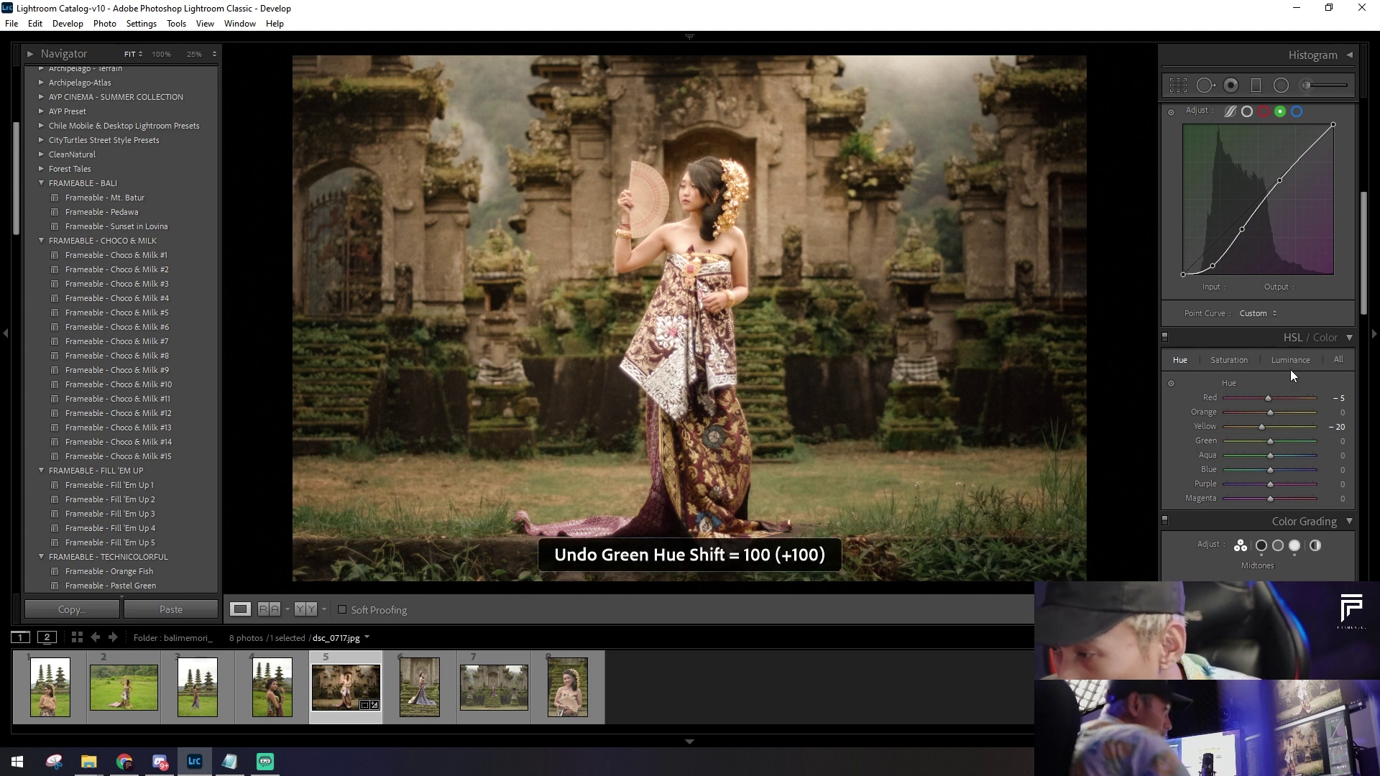
{"action": "left_click", "coordinate": [1289, 361]}
{"action": "left_click_drag", "start_coordinate": [1243, 439], "coordinate": [948, 429]}
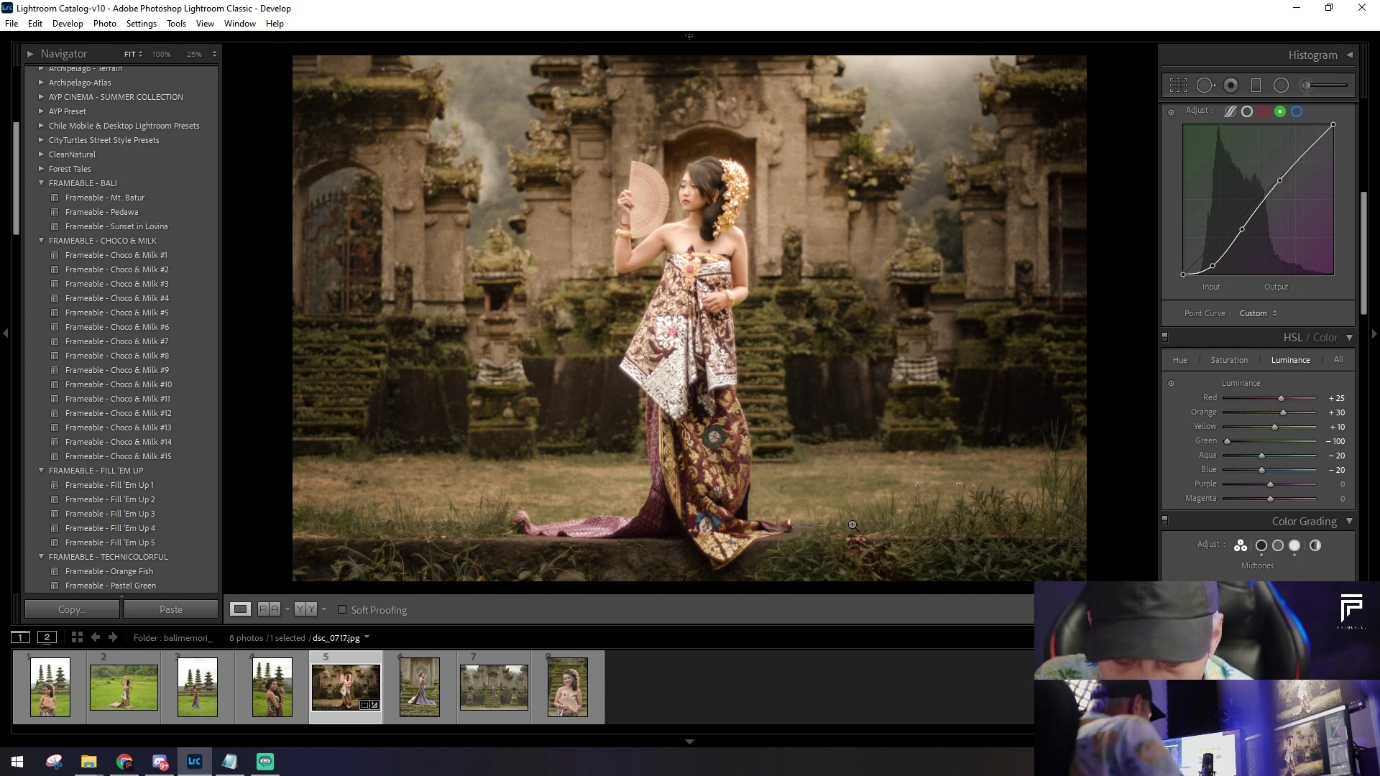
Step: Flag the temple portrait as a pick and copy its grade, including radial filters
{"action": "mouse_move", "coordinate": [345, 687]}
{"action": "key", "text": "p"}
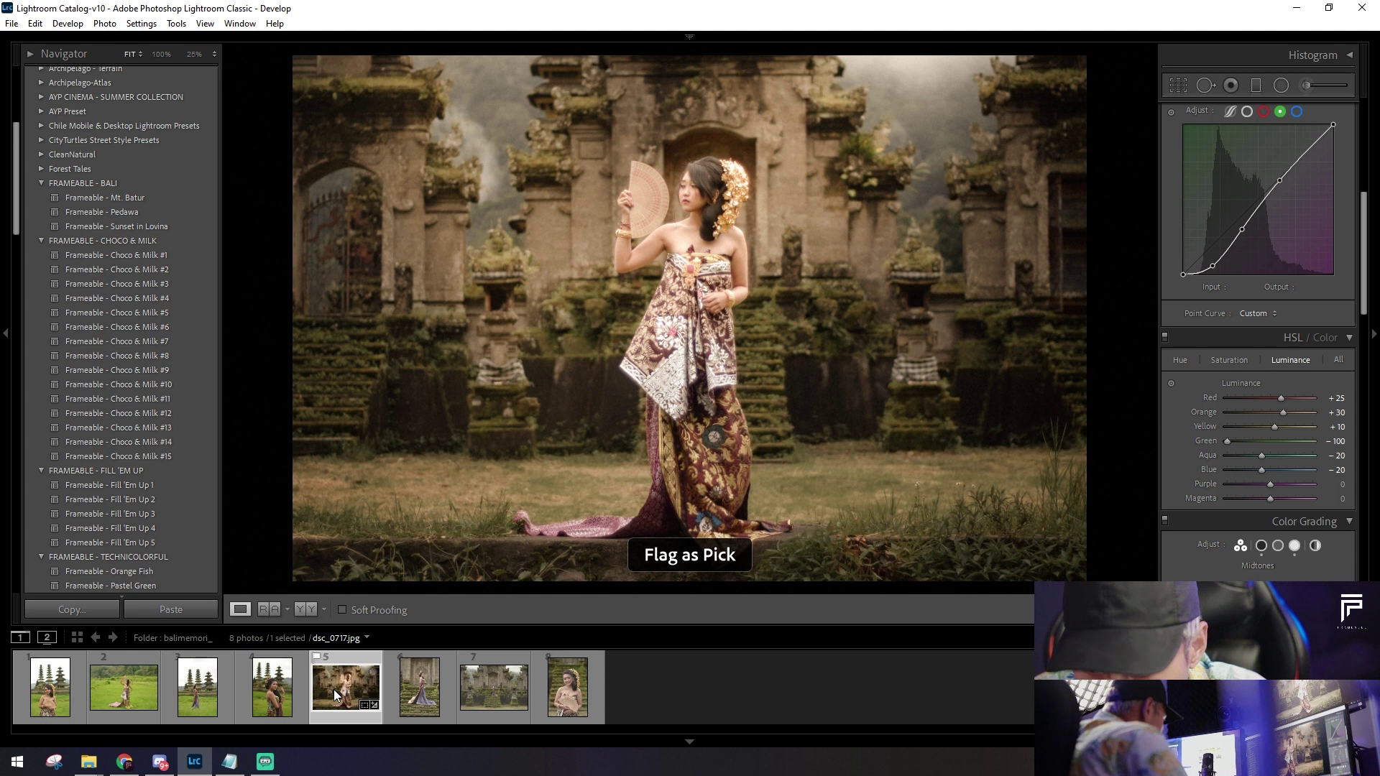
{"action": "key", "text": "ctrl+shift+c"}
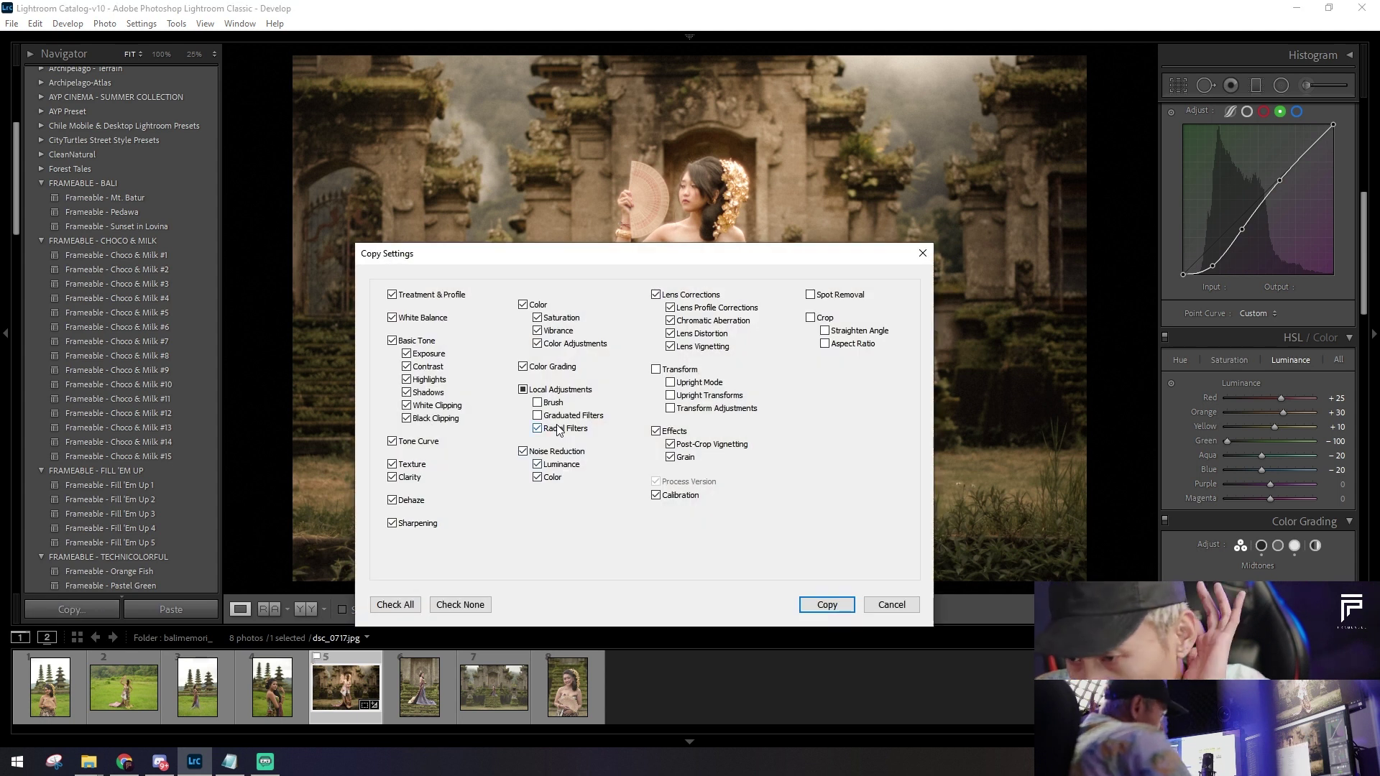
{"action": "left_click", "coordinate": [827, 605]}
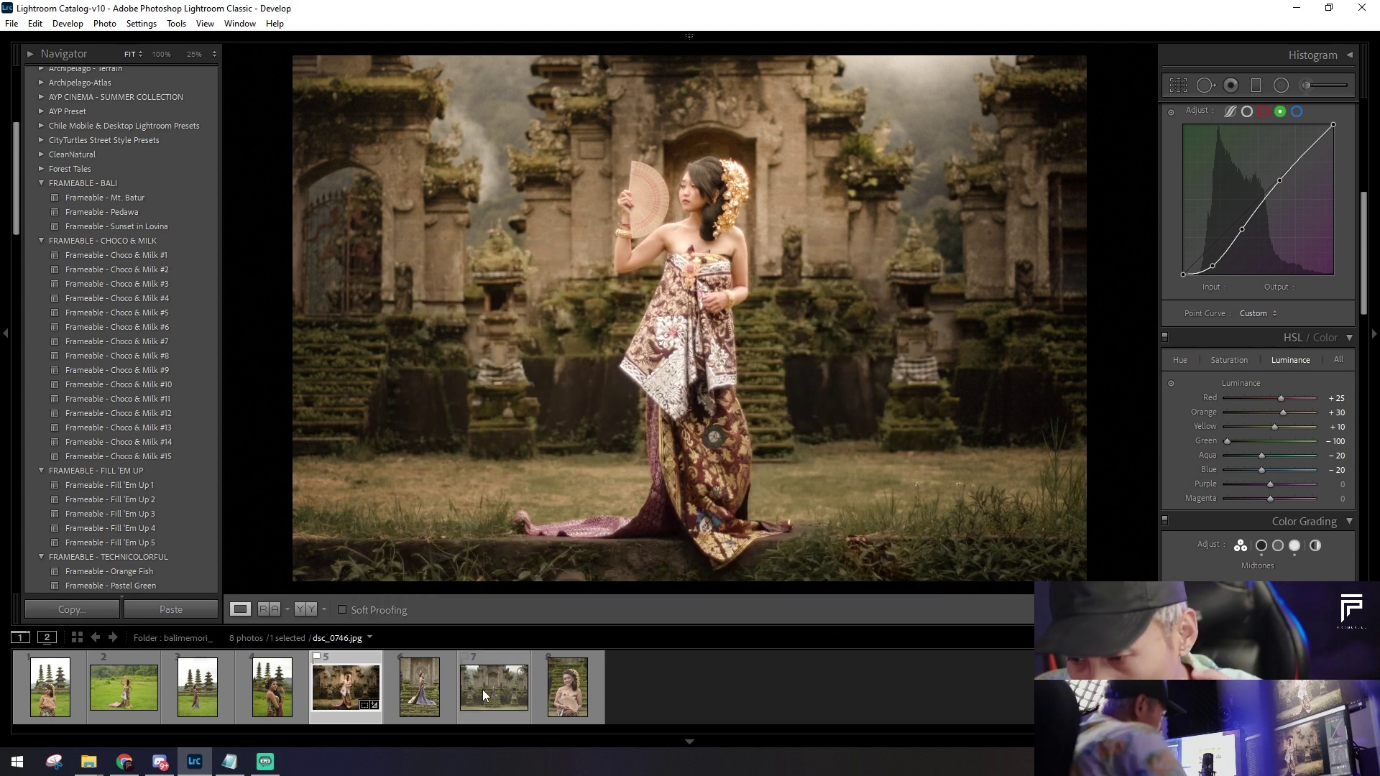
Step: Browse the filmstrip and paste the grade onto the first photo with the fan
{"action": "left_click", "coordinate": [265, 688]}
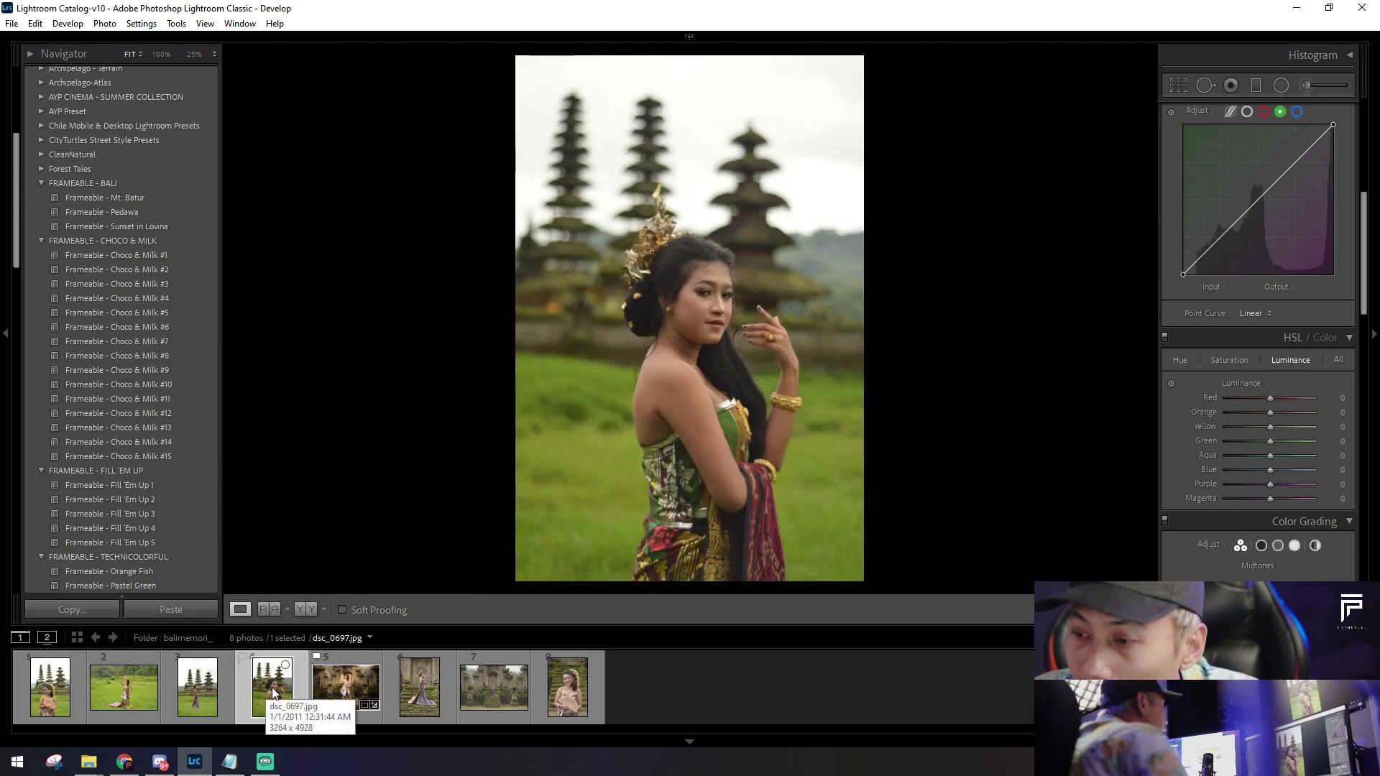
{"action": "left_click", "coordinate": [210, 692]}
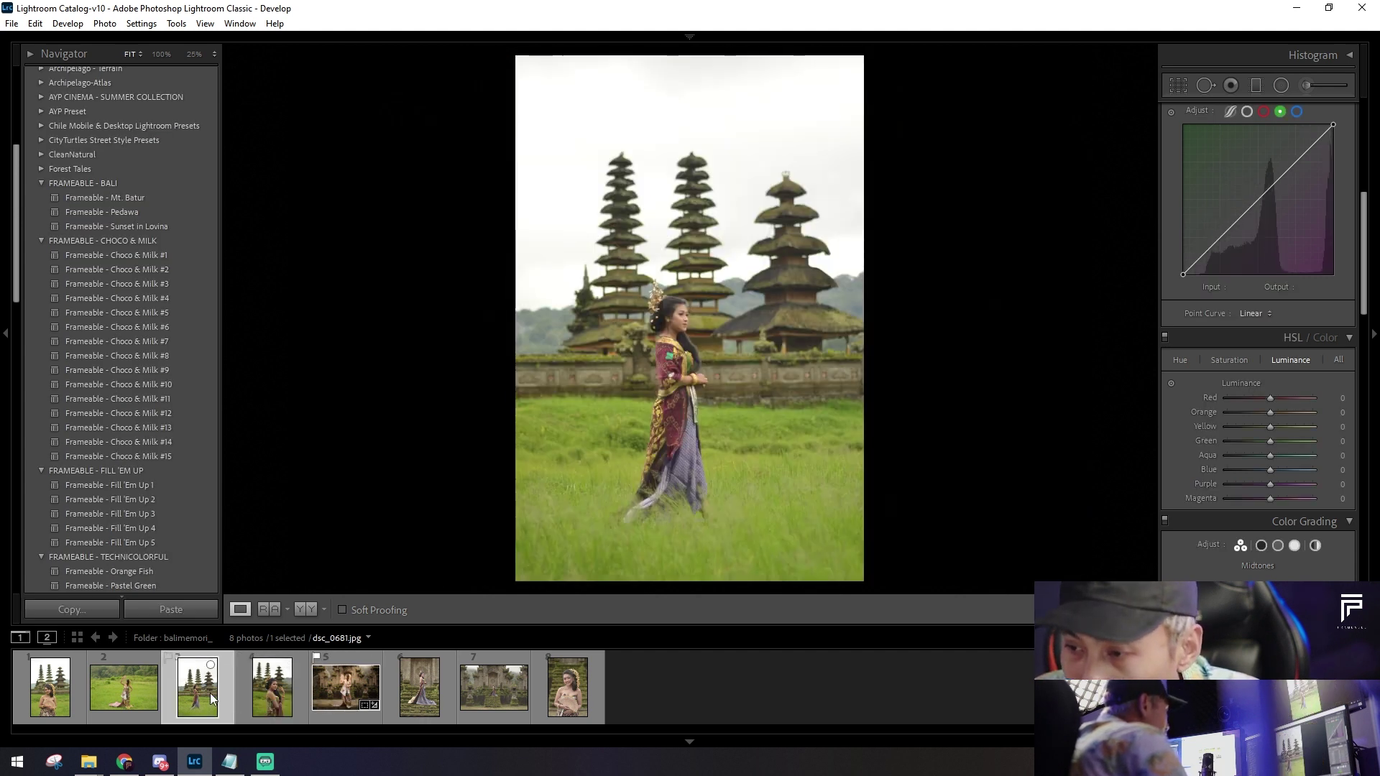
{"action": "left_click", "coordinate": [144, 689]}
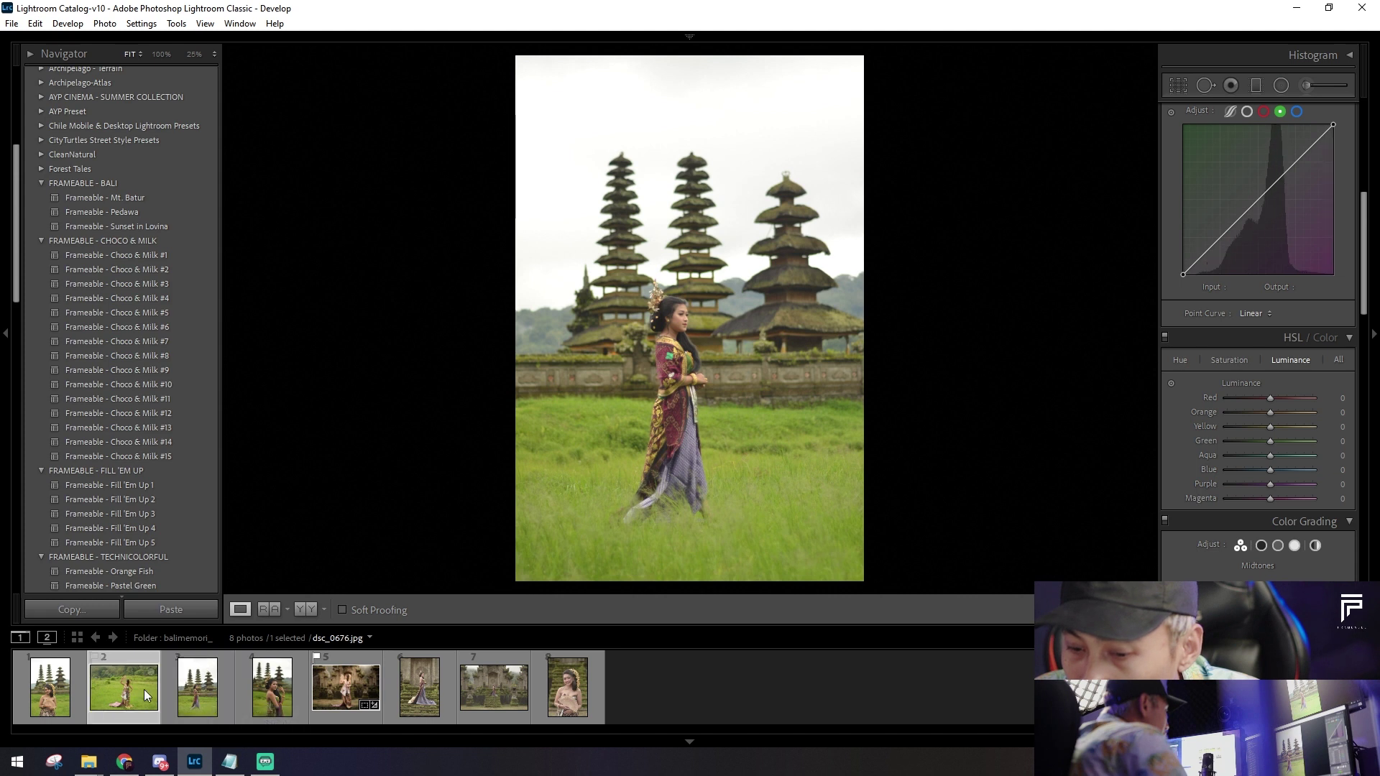
{"action": "left_click", "coordinate": [53, 684]}
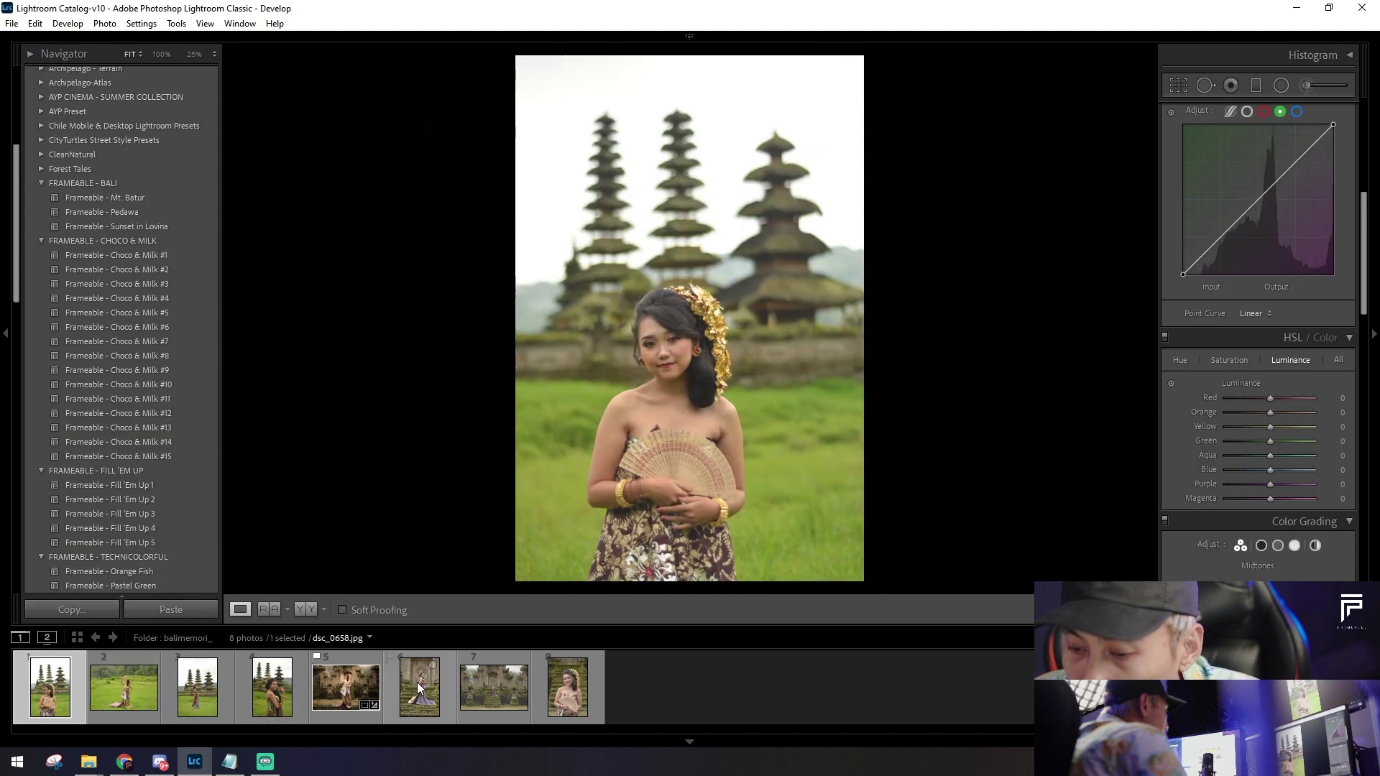
{"action": "left_click", "coordinate": [558, 687]}
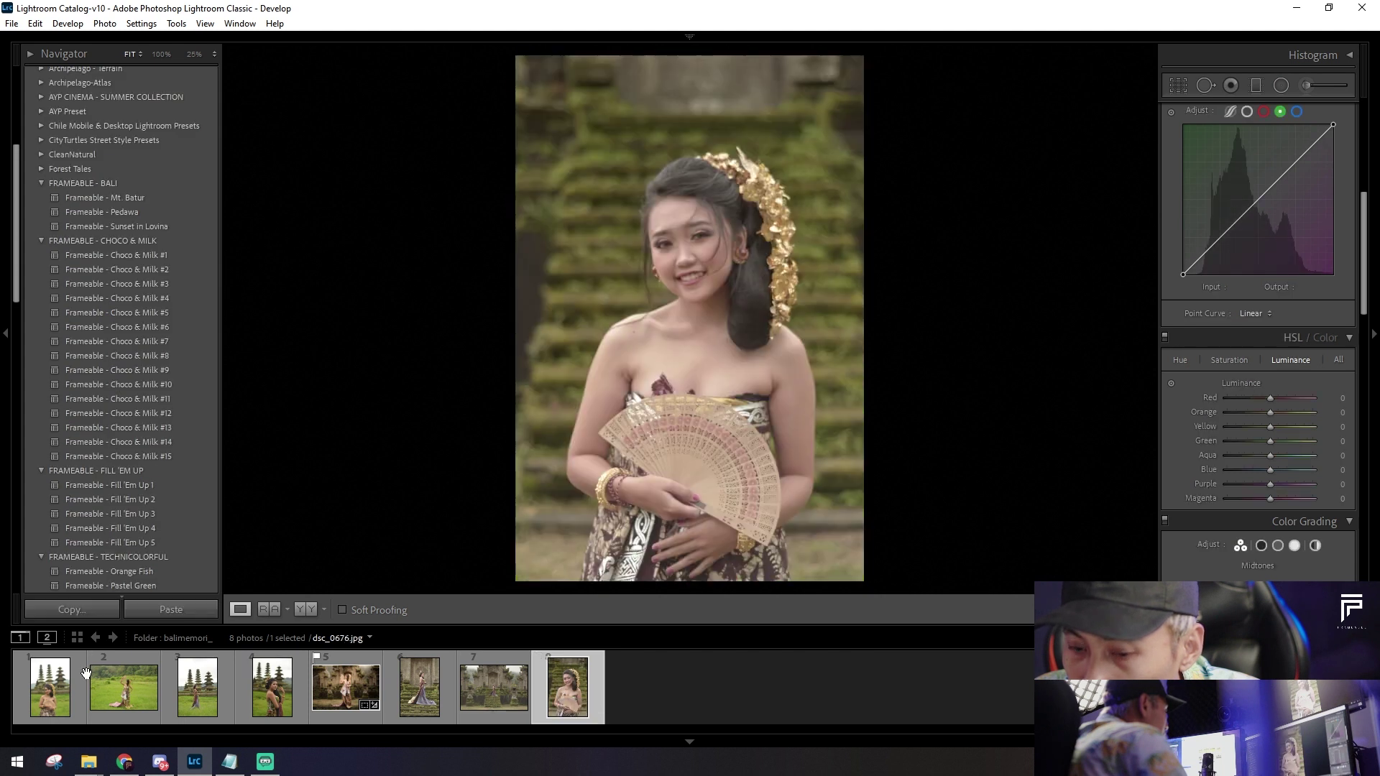
{"action": "left_click", "coordinate": [62, 697]}
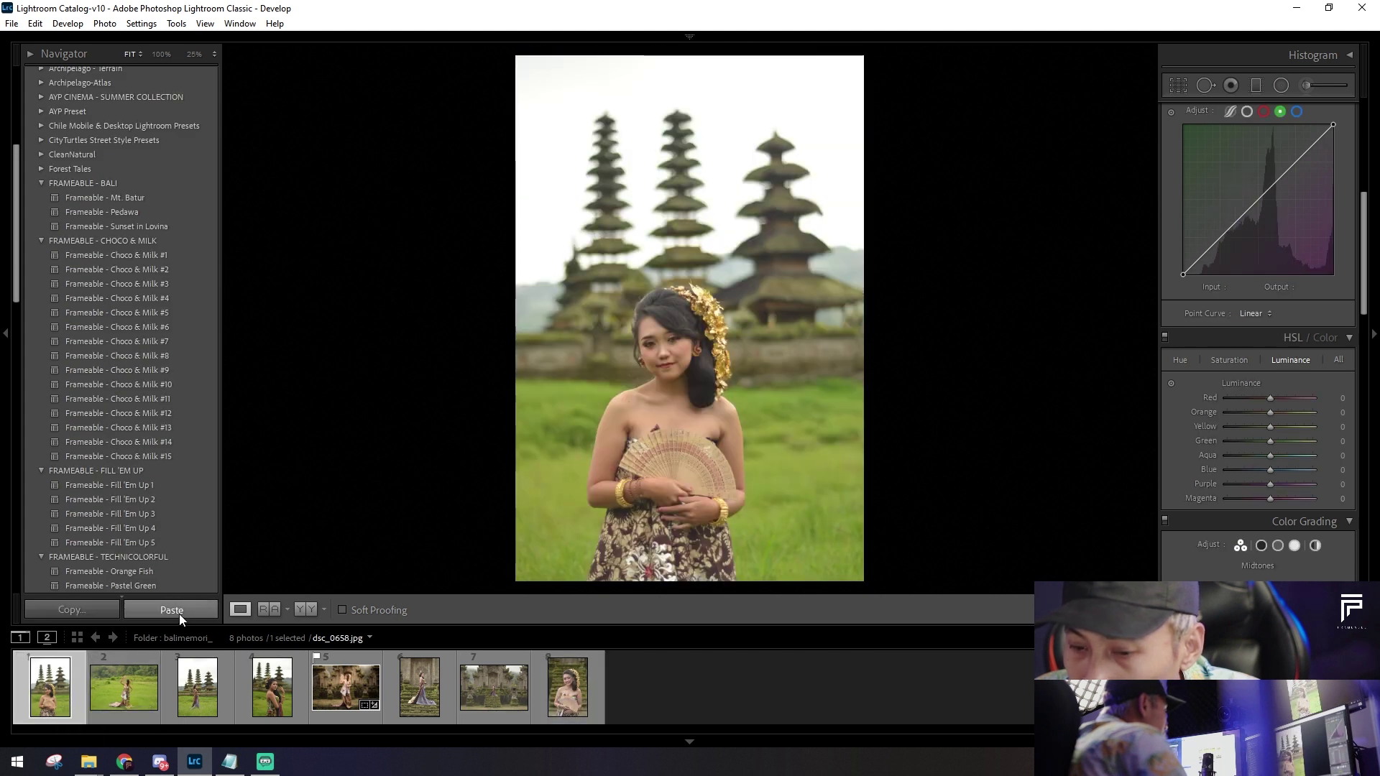
{"action": "left_click", "coordinate": [172, 611]}
{"action": "key", "text": "shift+m"}
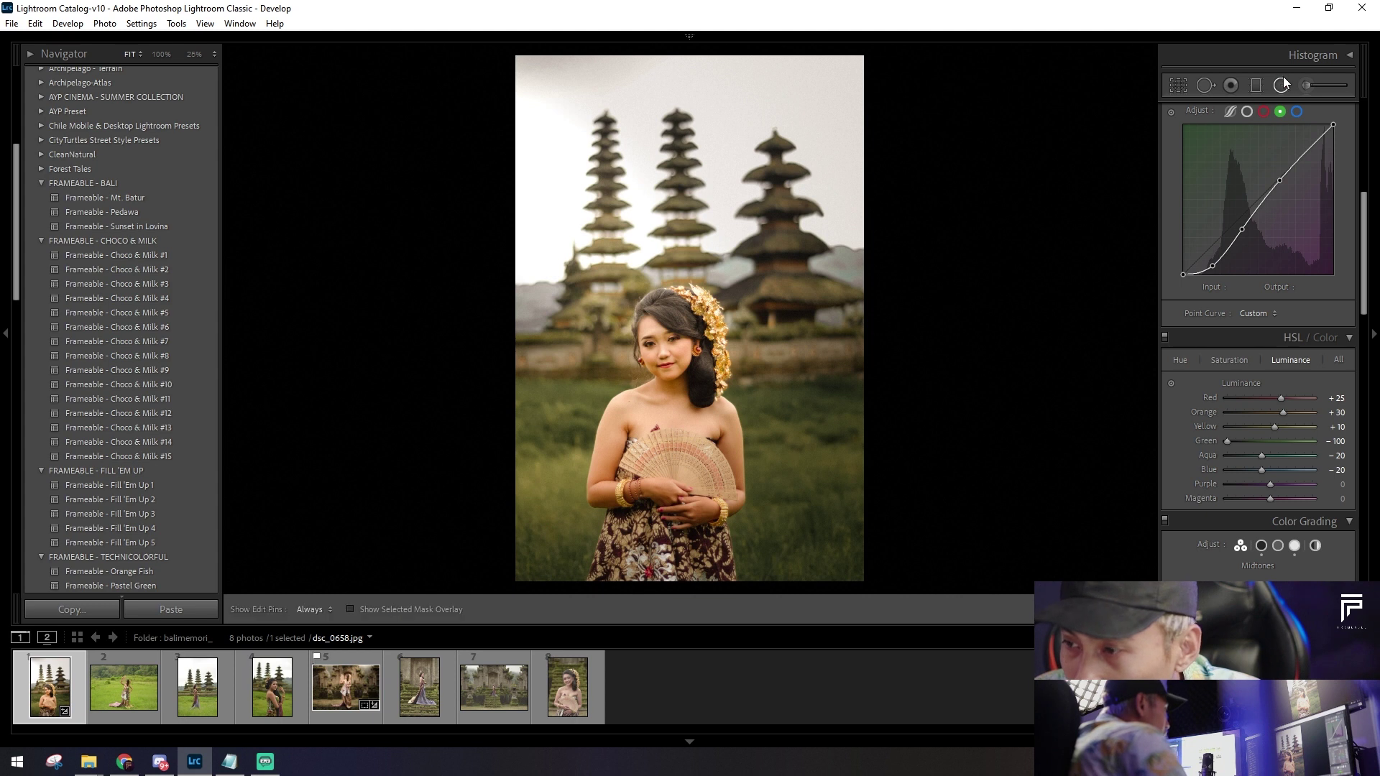
Step: Delete the extra radial filter and rotate, enlarge and move the other across the woman
{"action": "left_click", "coordinate": [630, 308]}
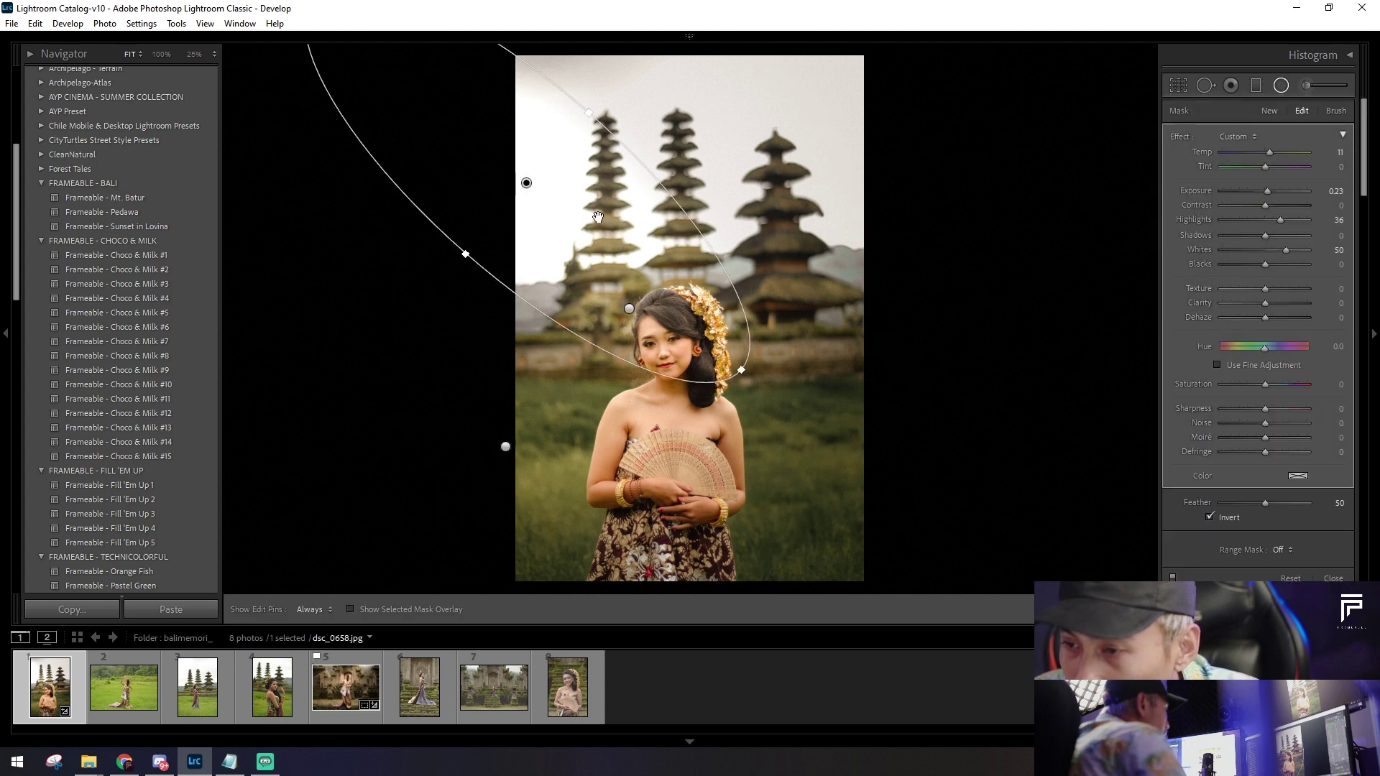
{"action": "left_click_drag", "start_coordinate": [556, 209], "coordinate": [997, 254]}
{"action": "left_click", "coordinate": [506, 446]}
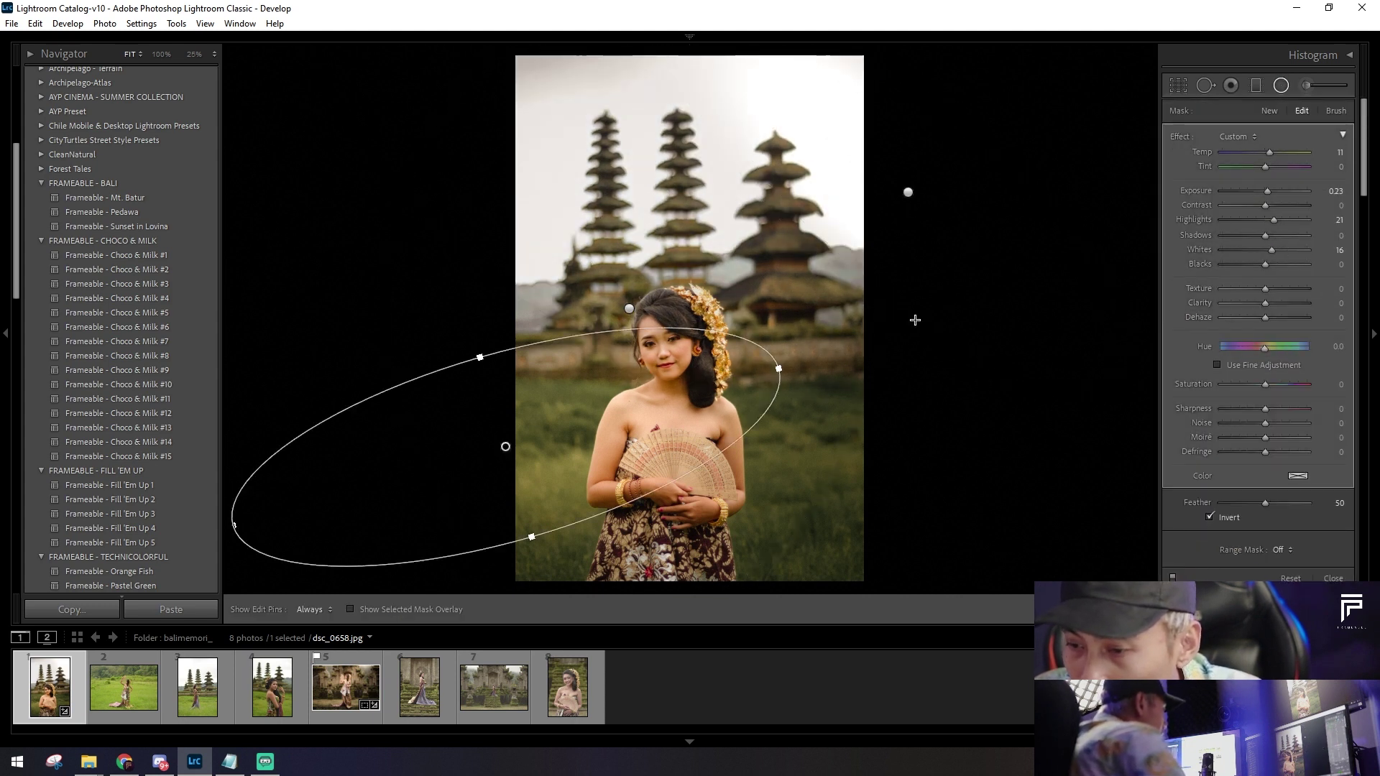
{"action": "key", "text": "Delete"}
{"action": "left_click", "coordinate": [909, 192]}
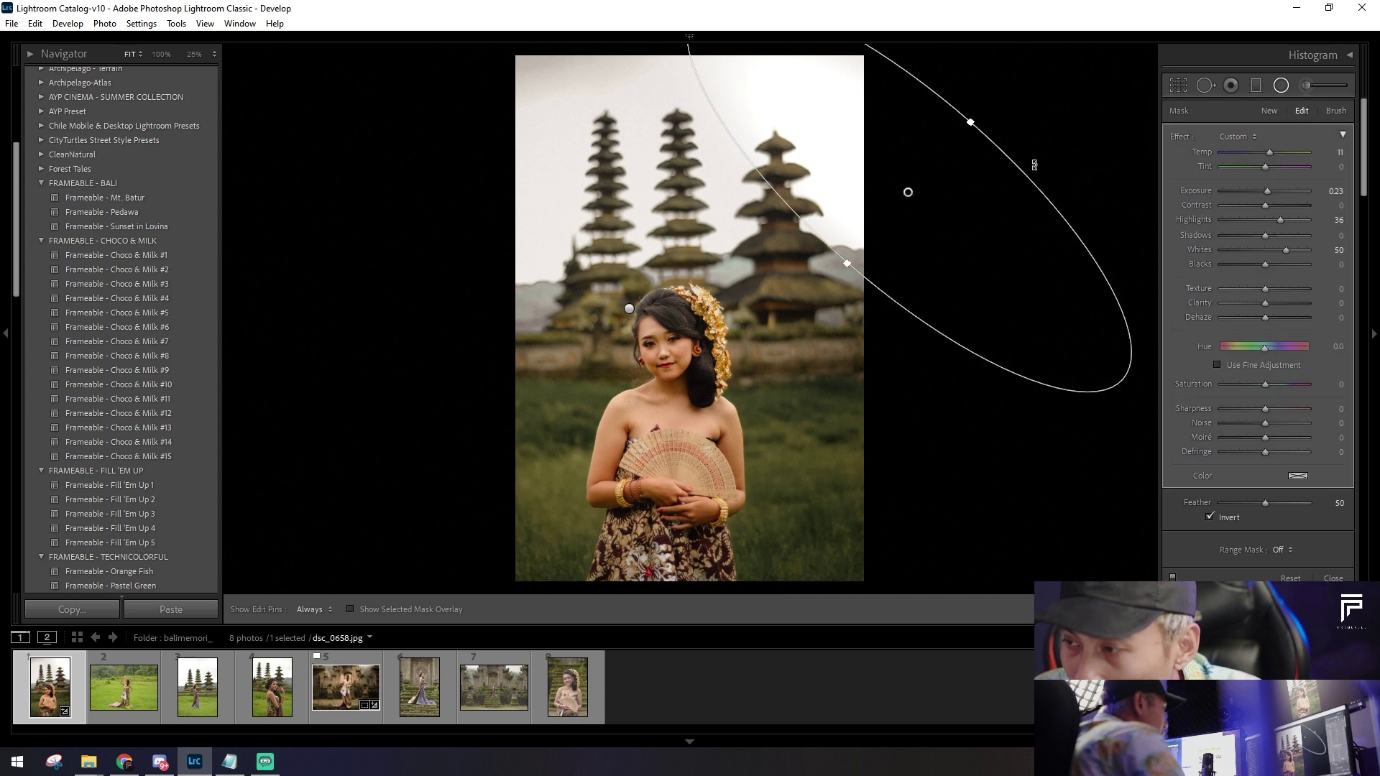
{"action": "left_click_drag", "start_coordinate": [1034, 164], "coordinate": [911, 483]}
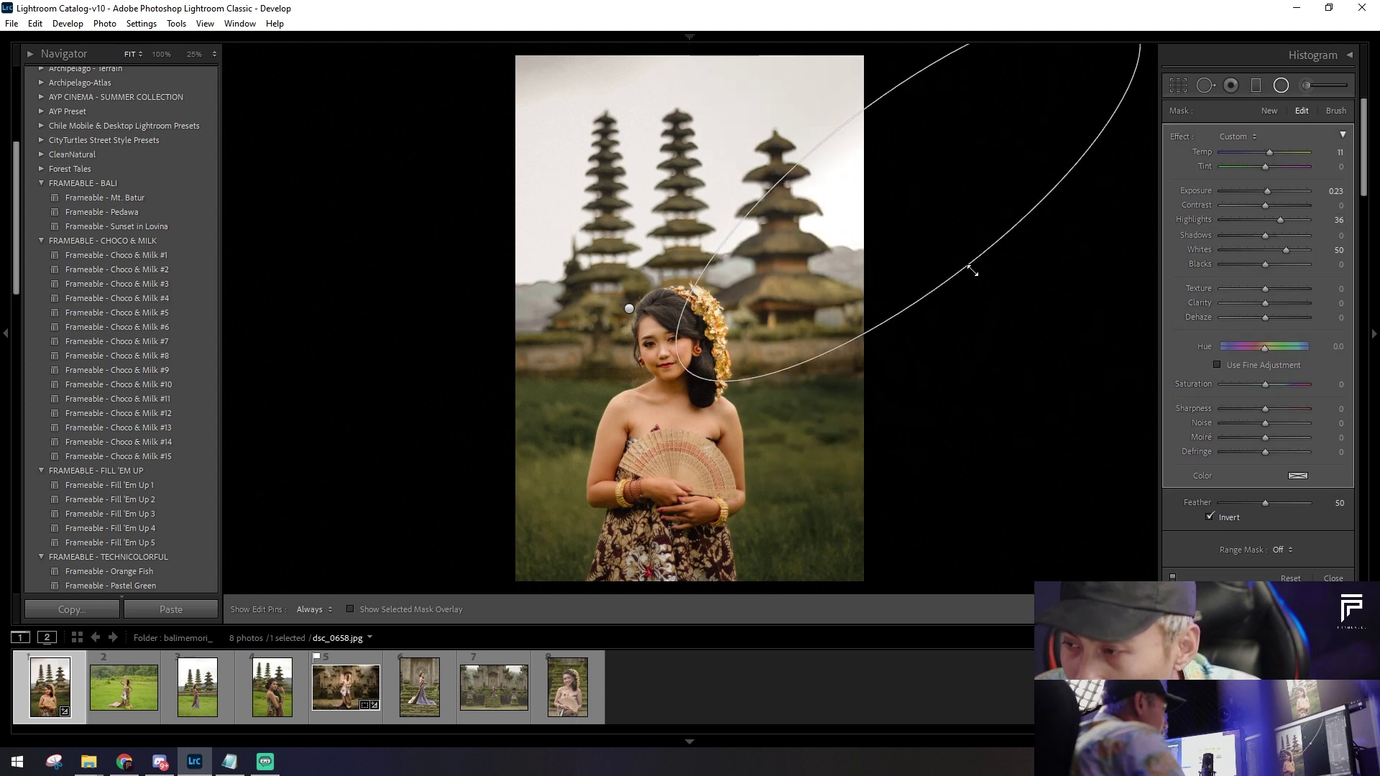
{"action": "left_click_drag", "start_coordinate": [968, 268], "coordinate": [1025, 472]}
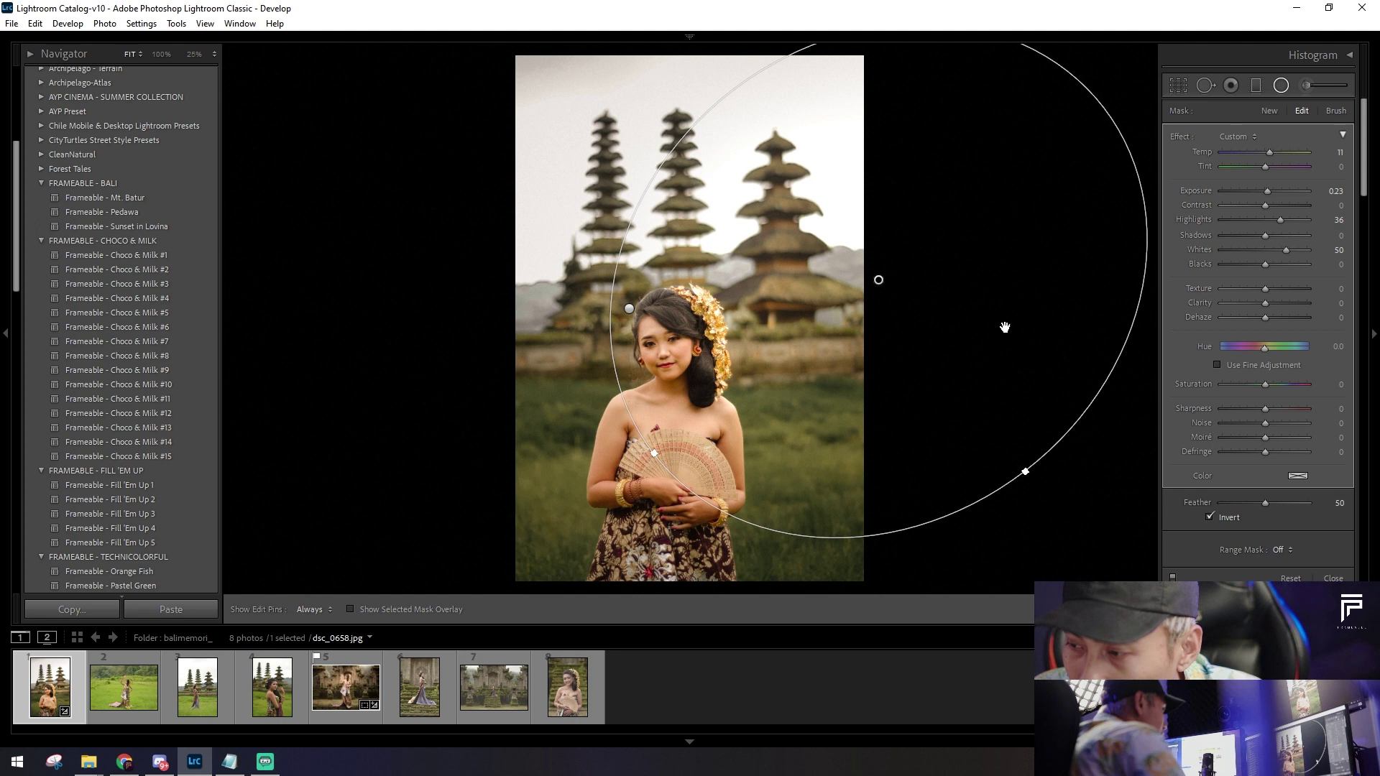
{"action": "mouse_move", "coordinate": [980, 186]}
{"action": "left_mouse_down"}
{"action": "mouse_move", "coordinate": [928, 227]}
{"action": "mouse_move", "coordinate": [872, 402]}
{"action": "mouse_move", "coordinate": [853, 412]}
{"action": "left_mouse_up"}
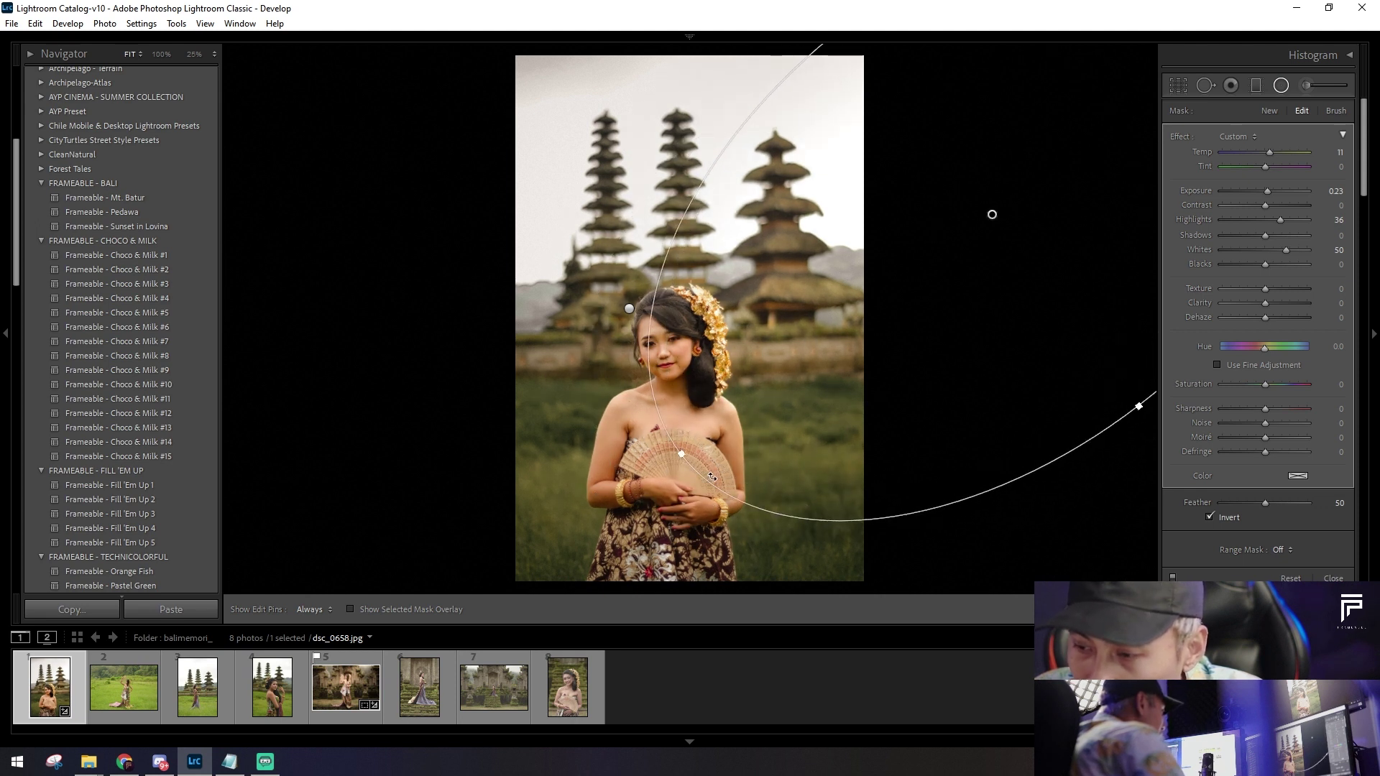
{"action": "mouse_move", "coordinate": [629, 311]}
{"action": "left_mouse_down"}
{"action": "mouse_move", "coordinate": [752, 367]}
{"action": "mouse_move", "coordinate": [783, 401]}
{"action": "mouse_move", "coordinate": [786, 377]}
{"action": "left_mouse_up"}
Step: Cool the portrait's white balance slightly, to Temp −11
{"action": "key", "text": "shift+m"}
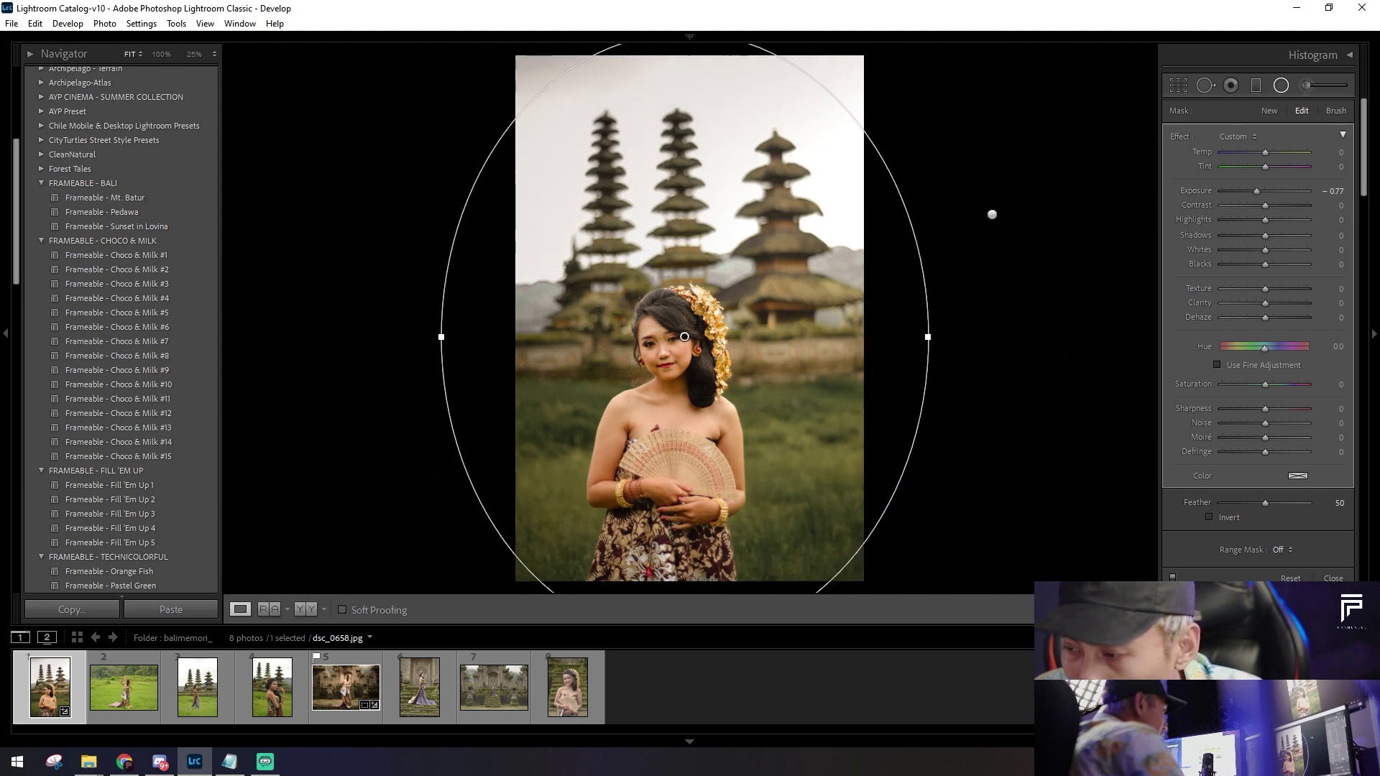
{"action": "left_click_drag", "start_coordinate": [1259, 207], "coordinate": [1261, 214]}
{"action": "key", "text": "shift+r"}
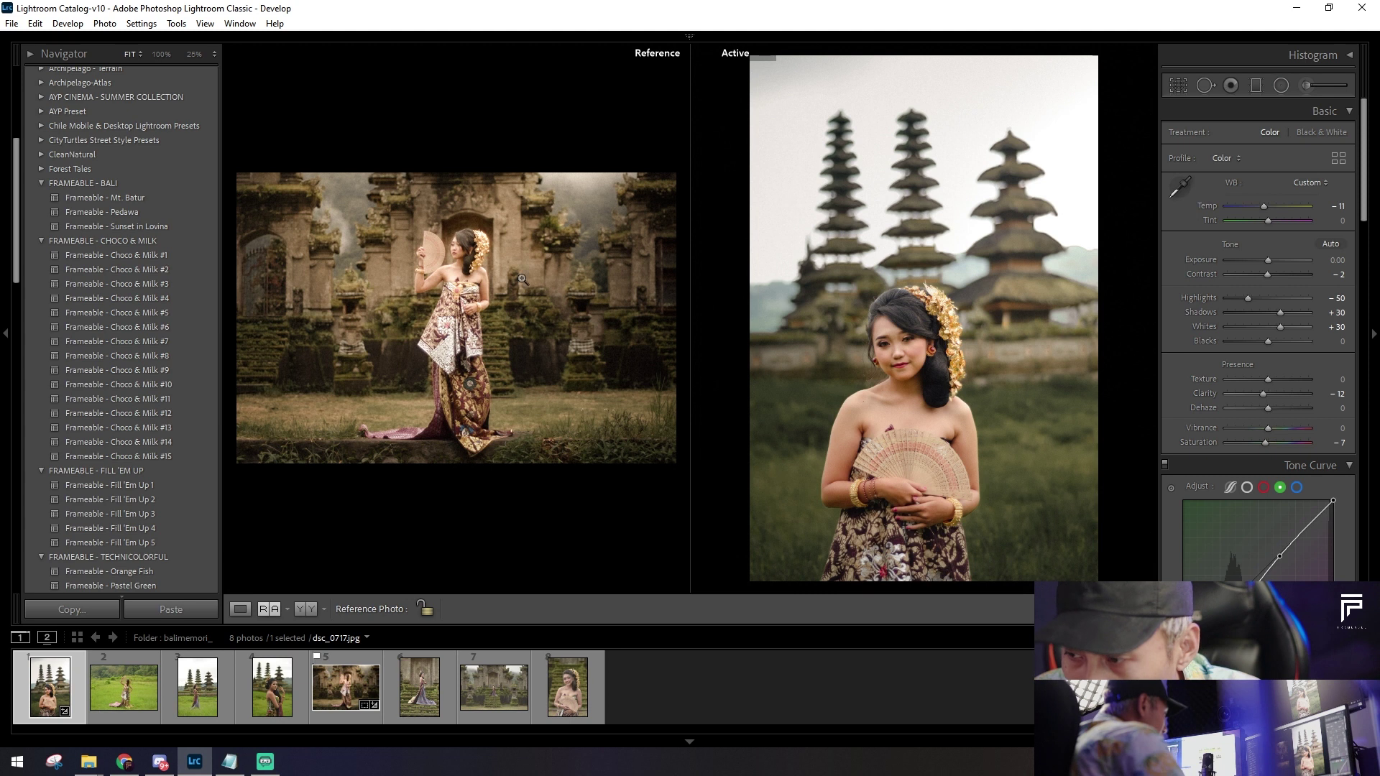
Step: Check the reference face, then tweak Exposure, Whites, Clarity and Temp, resetting Saturation
{"action": "left_click", "coordinate": [515, 282]}
{"action": "left_click", "coordinate": [514, 282]}
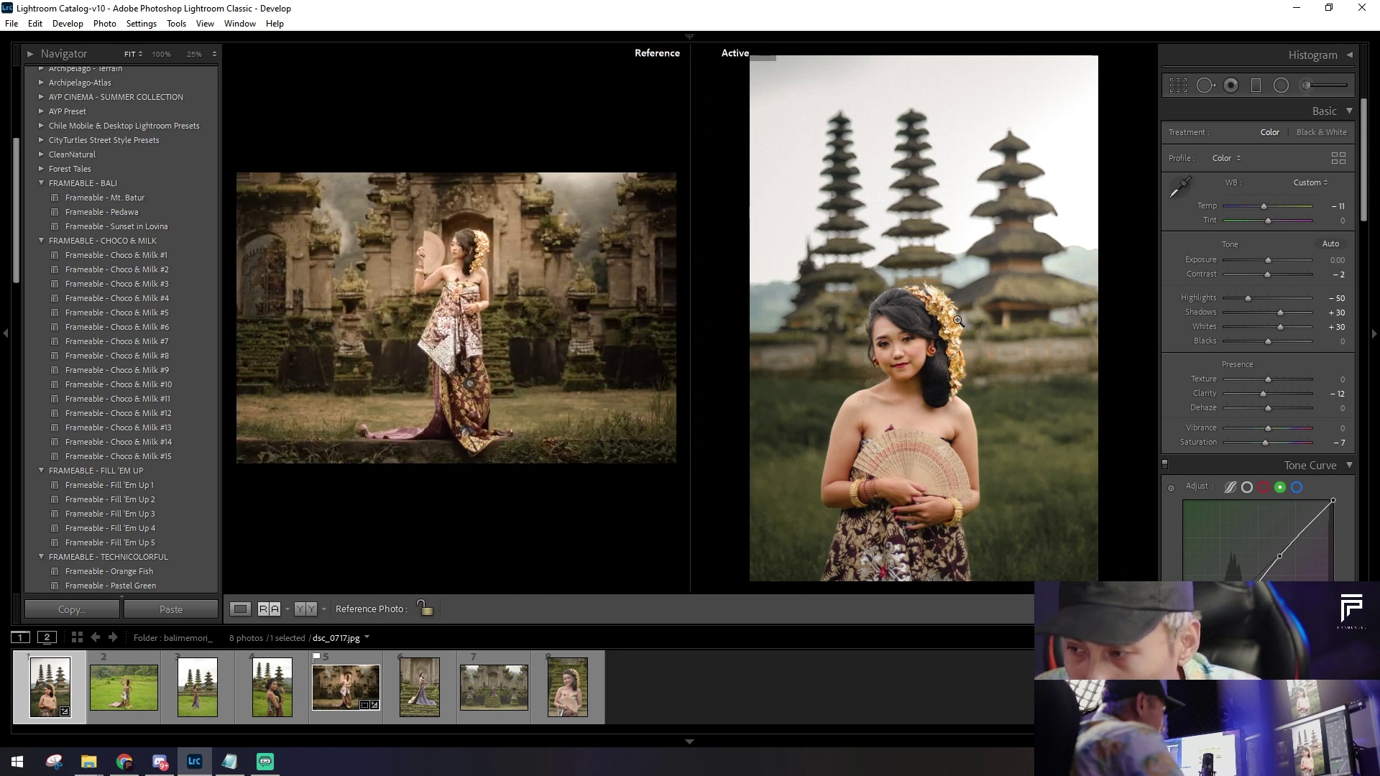
{"action": "left_click_drag", "start_coordinate": [1267, 259], "coordinate": [1270, 260]}
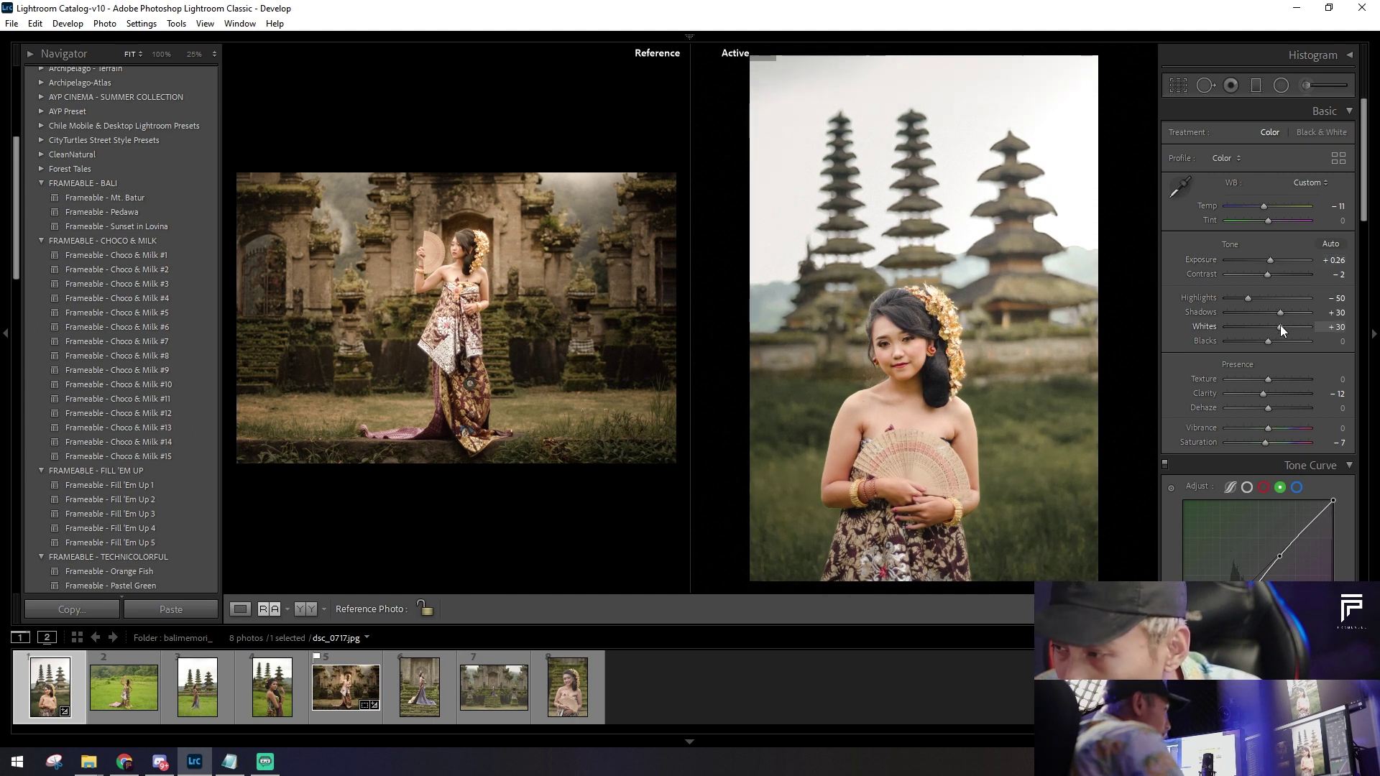
{"action": "mouse_move", "coordinate": [1279, 326]}
{"action": "left_mouse_down"}
{"action": "mouse_move", "coordinate": [1245, 328]}
{"action": "mouse_move", "coordinate": [1261, 328]}
{"action": "left_mouse_up"}
{"action": "left_click_drag", "start_coordinate": [1269, 260], "coordinate": [1272, 260]}
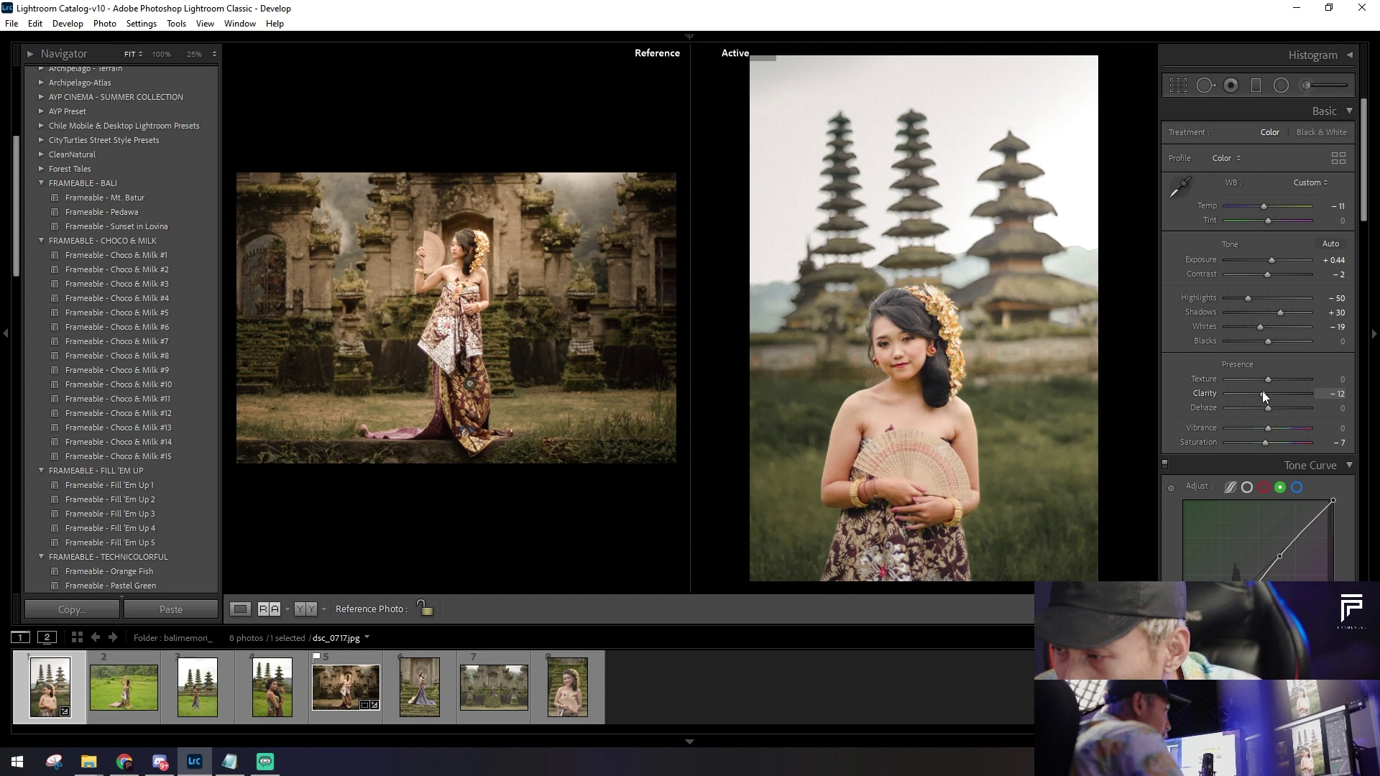
{"action": "left_click_drag", "start_coordinate": [1263, 394], "coordinate": [1261, 394]}
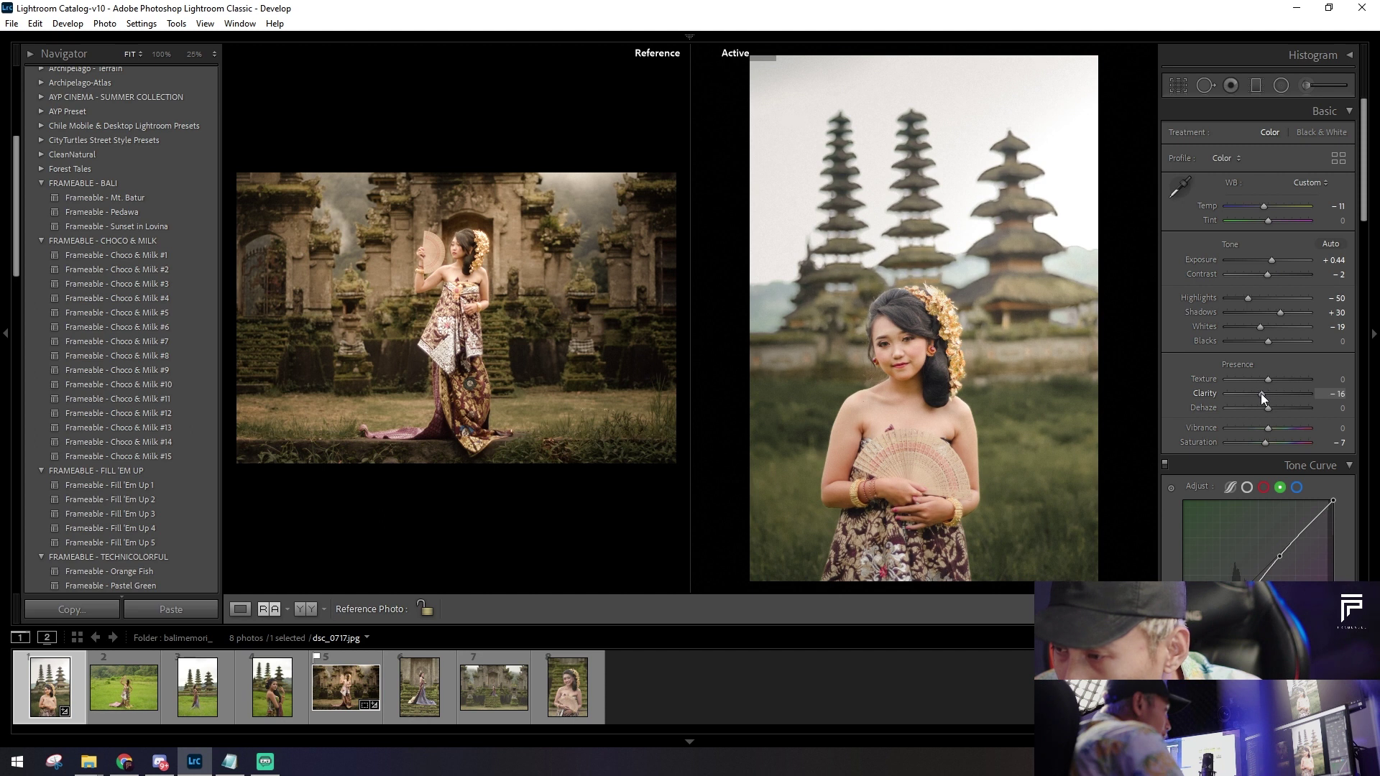
{"action": "double_click", "coordinate": [1263, 442]}
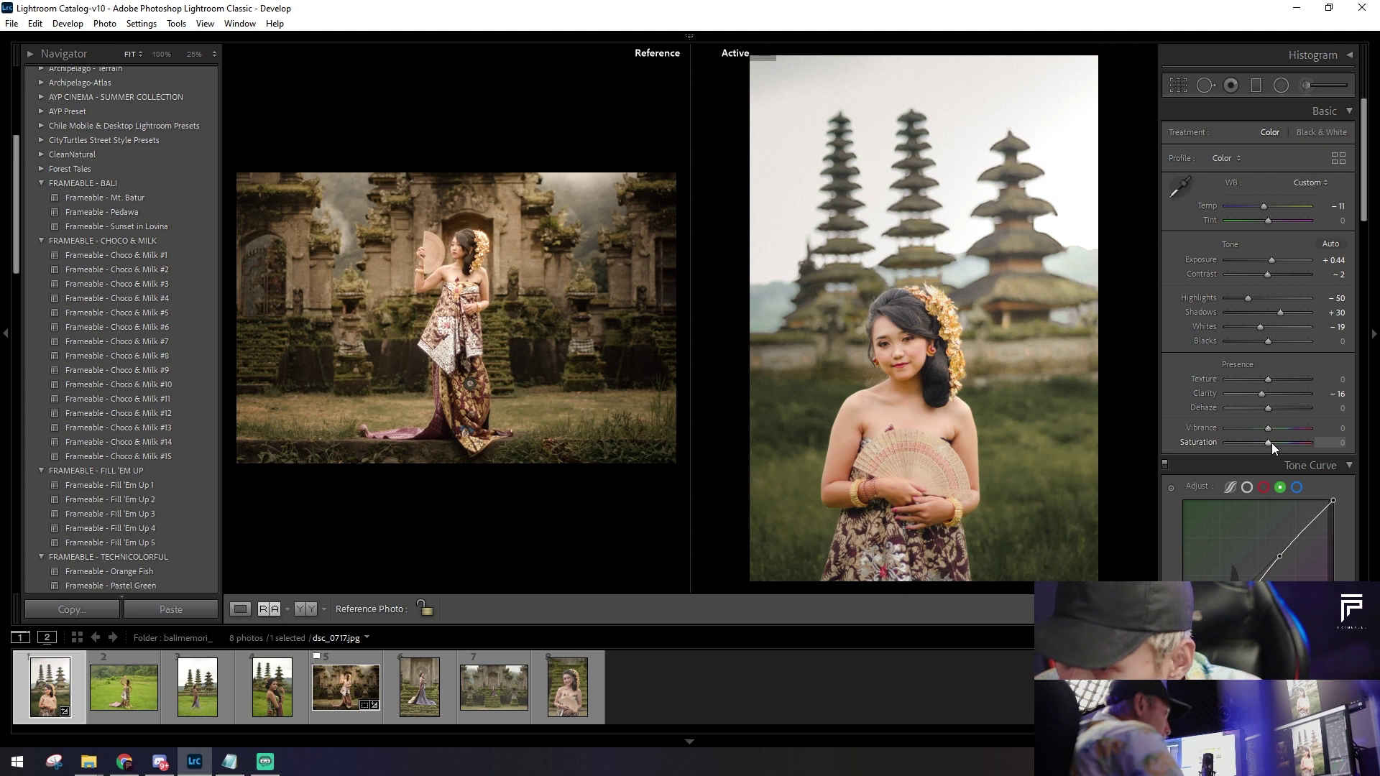
{"action": "left_click_drag", "start_coordinate": [1264, 207], "coordinate": [1261, 206]}
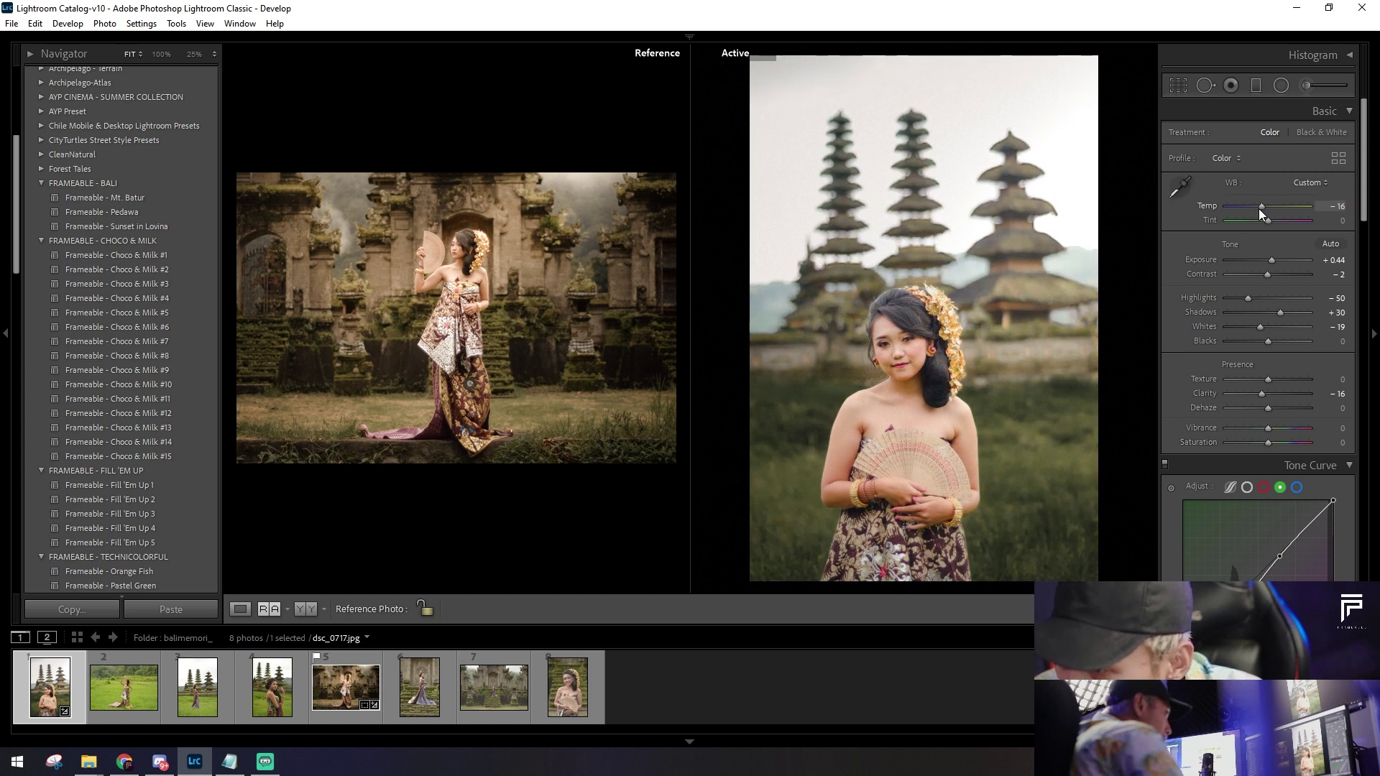
{"action": "left_click_drag", "start_coordinate": [1260, 208], "coordinate": [1252, 207]}
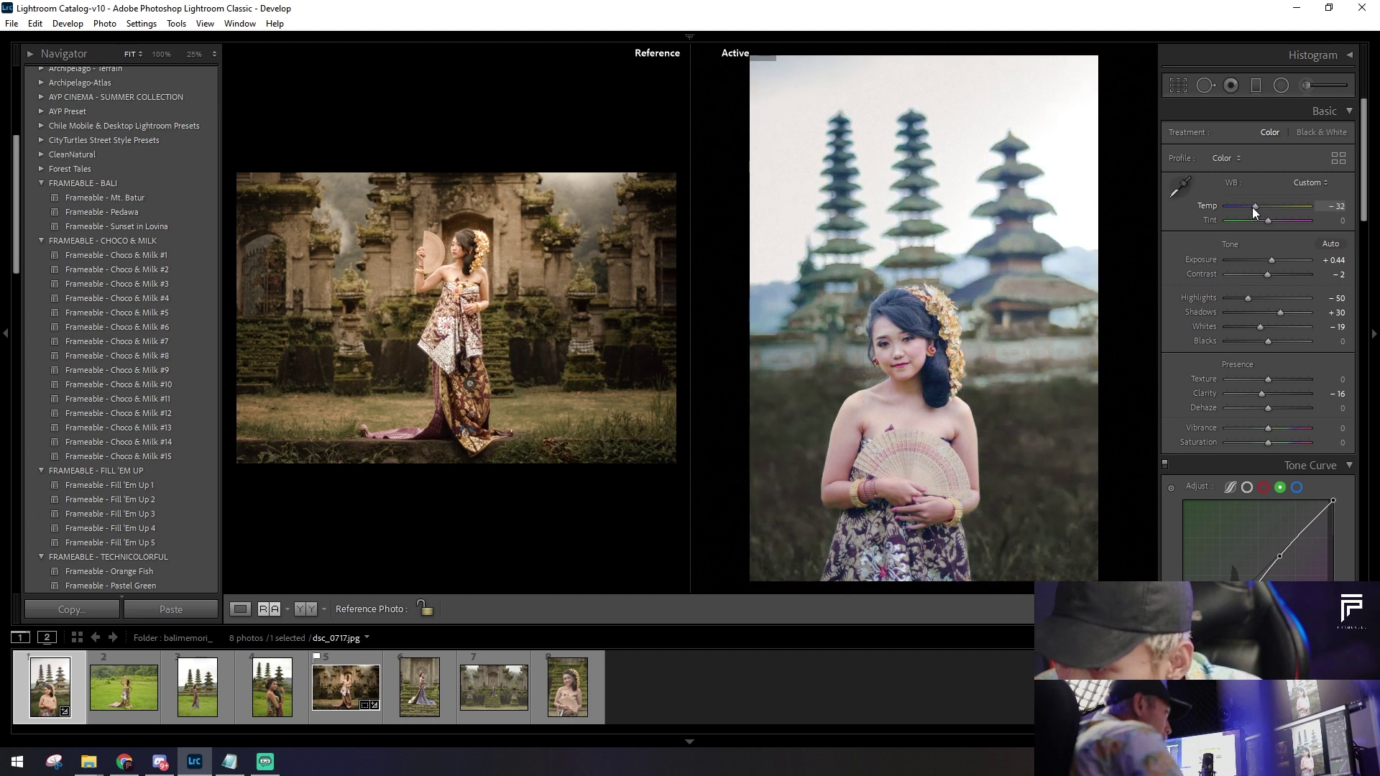
Step: Reset Exposure and Highlights, set Contrast +5, Temp −18, and draw an inverted radial filter around the woman
{"action": "double_click", "coordinate": [1269, 260]}
{"action": "double_click", "coordinate": [1267, 273]}
{"action": "left_click_drag", "start_coordinate": [1263, 274], "coordinate": [1271, 274]}
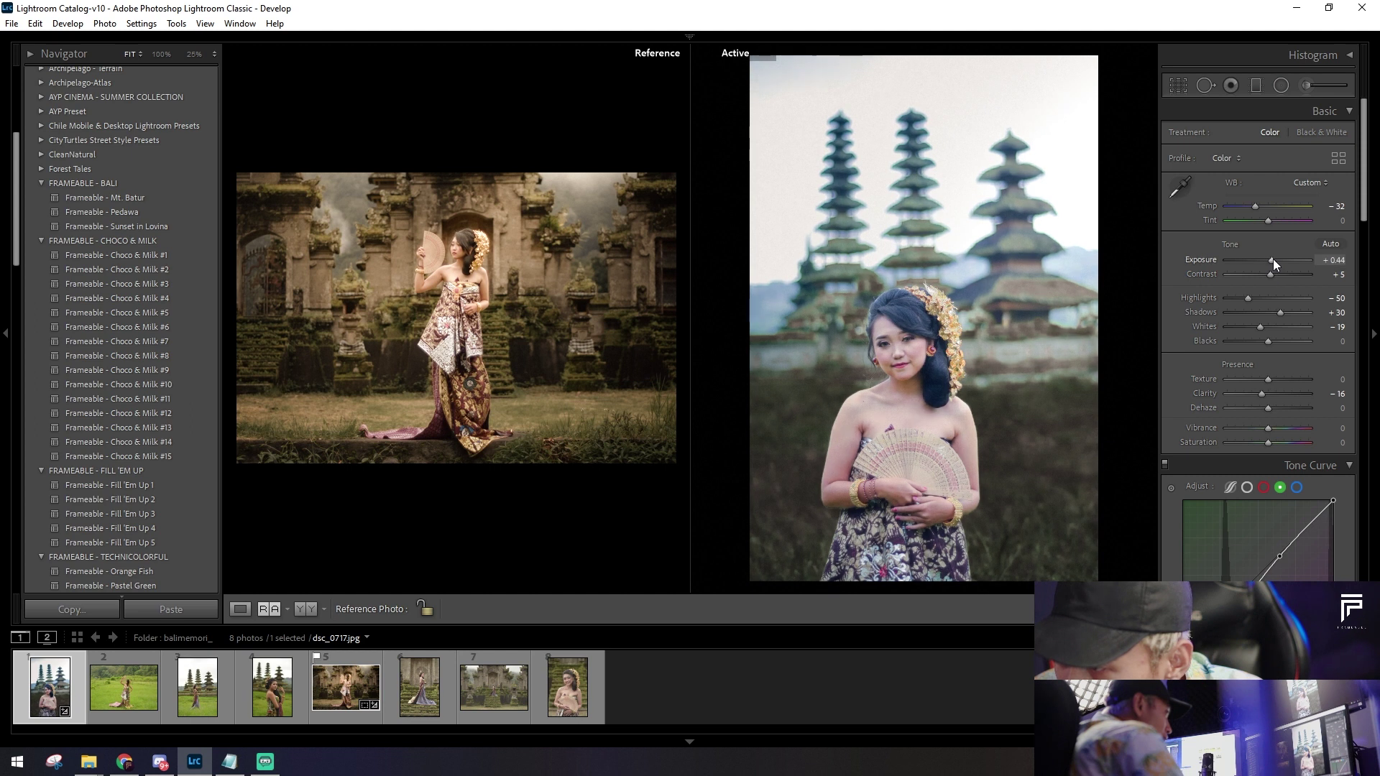
{"action": "left_click_drag", "start_coordinate": [1255, 206], "coordinate": [1262, 209]}
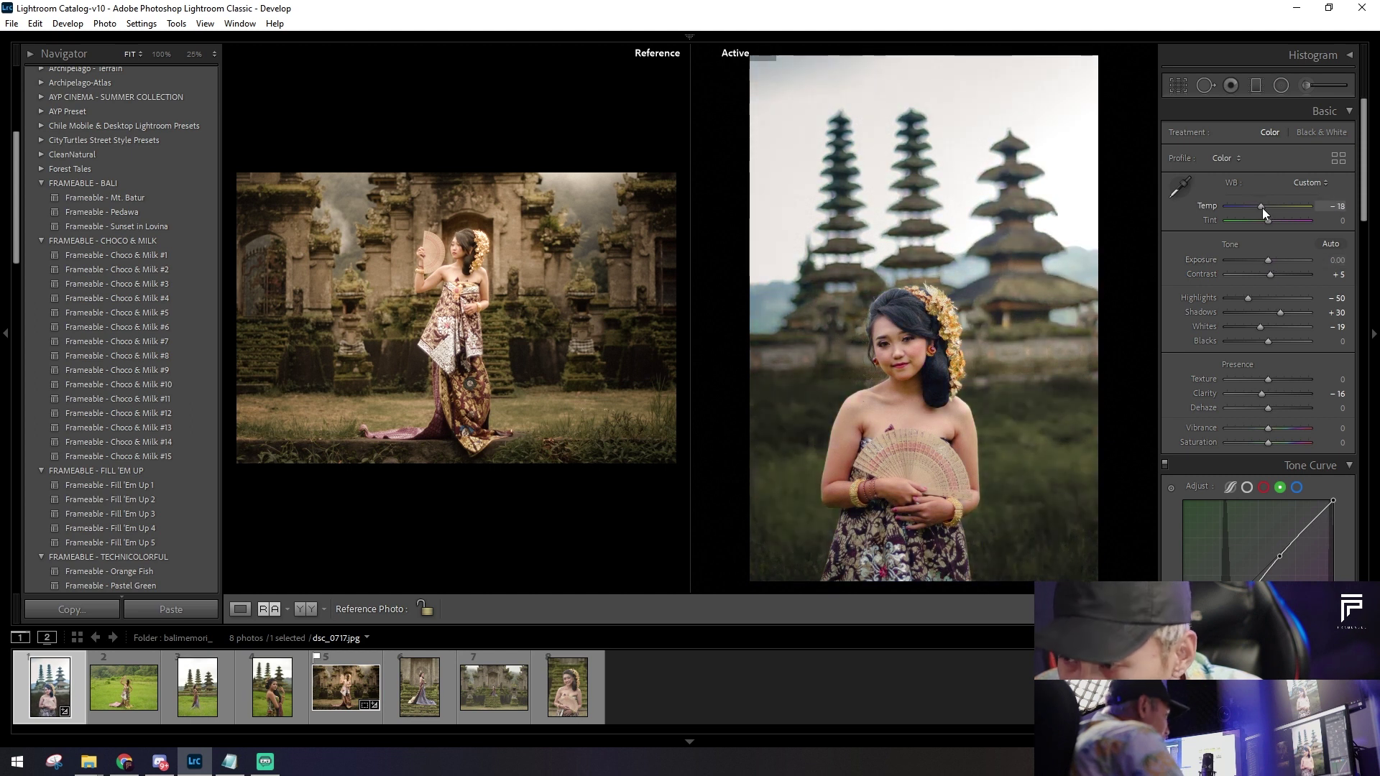
{"action": "left_click_drag", "start_coordinate": [1252, 299], "coordinate": [1253, 302]}
{"action": "double_click", "coordinate": [1250, 299]}
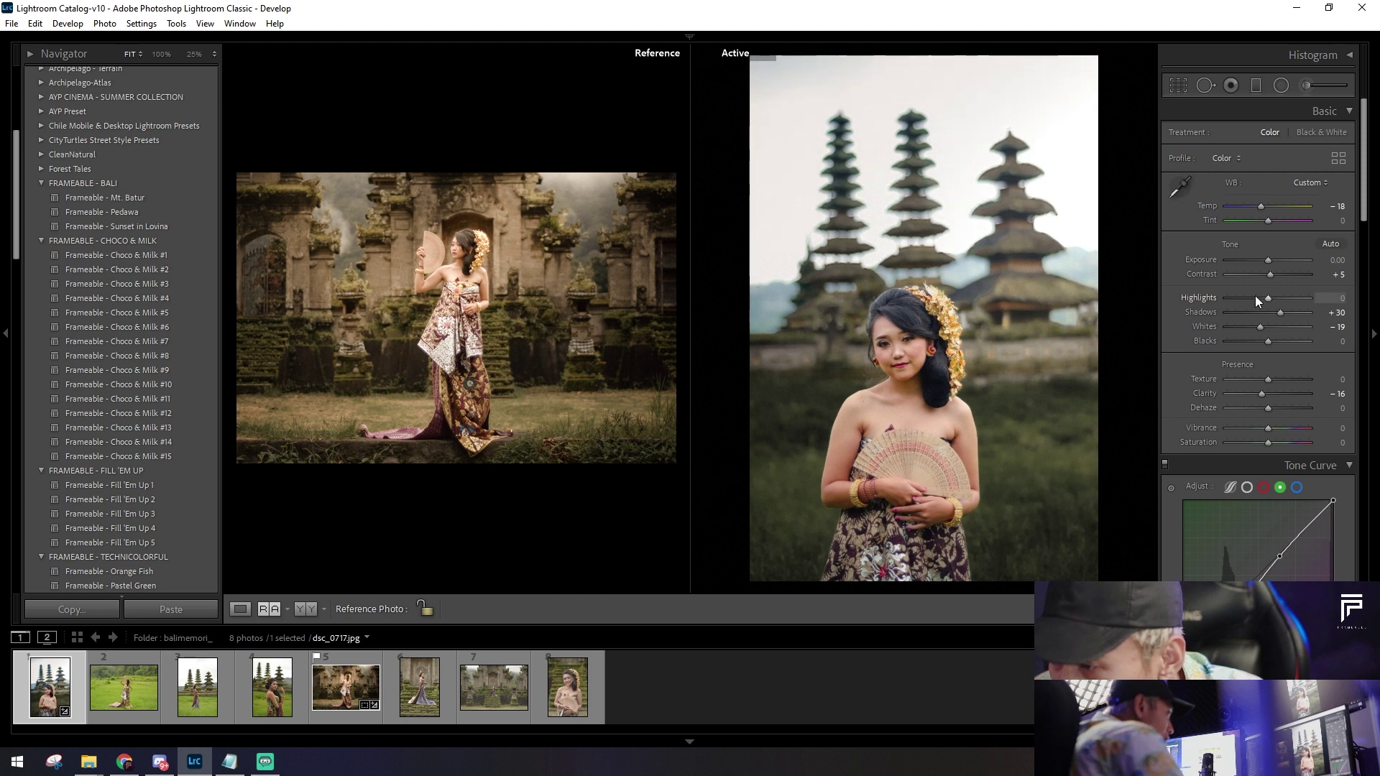
{"action": "left_click", "coordinate": [1282, 85]}
{"action": "left_click_drag", "start_coordinate": [902, 465], "coordinate": [1043, 456]}
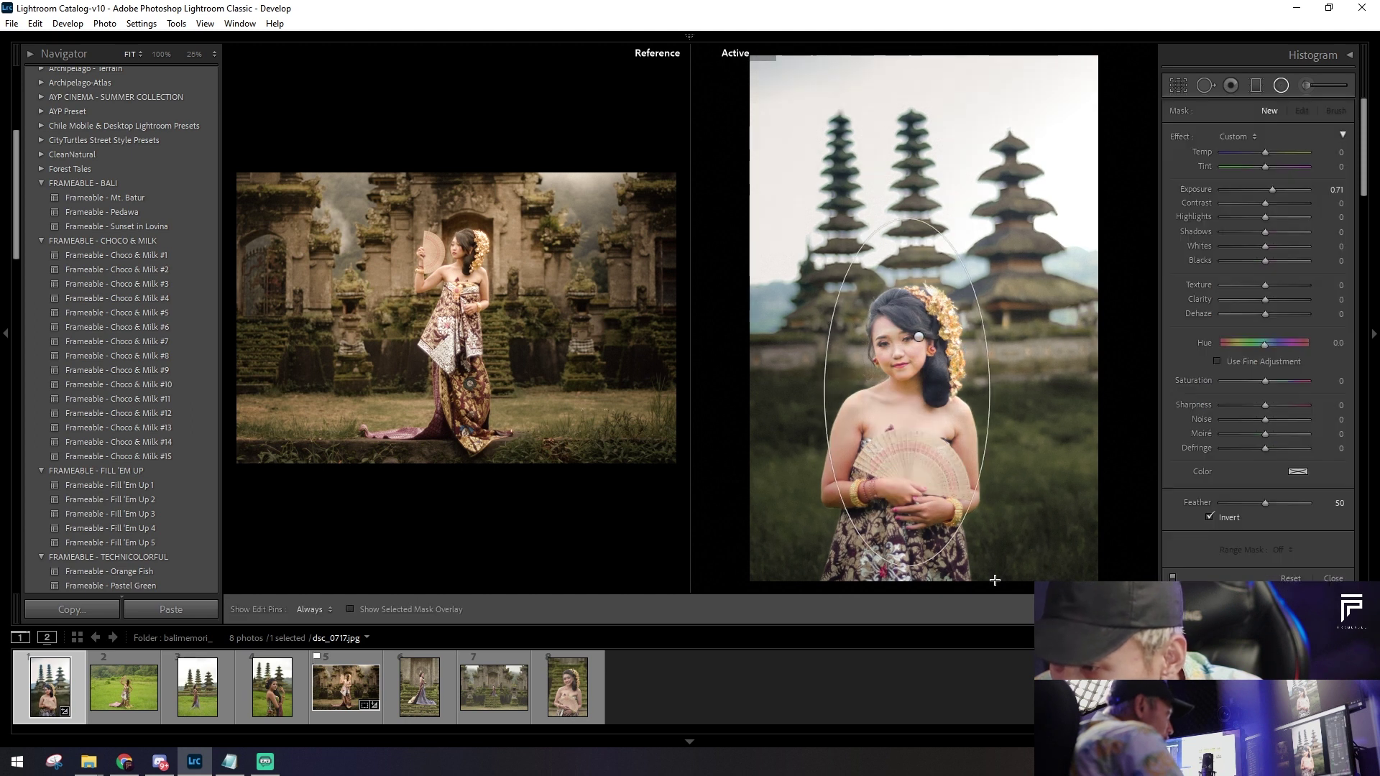
Step: Lower the radial filter to +0.57 exposure, widen it around the woman, and set Temp to −11
{"action": "left_click_drag", "start_coordinate": [1275, 197], "coordinate": [1271, 194]}
{"action": "mouse_move", "coordinate": [1037, 473]}
{"action": "left_mouse_down"}
{"action": "mouse_move", "coordinate": [1013, 450]}
{"action": "mouse_move", "coordinate": [1011, 470]}
{"action": "left_mouse_up"}
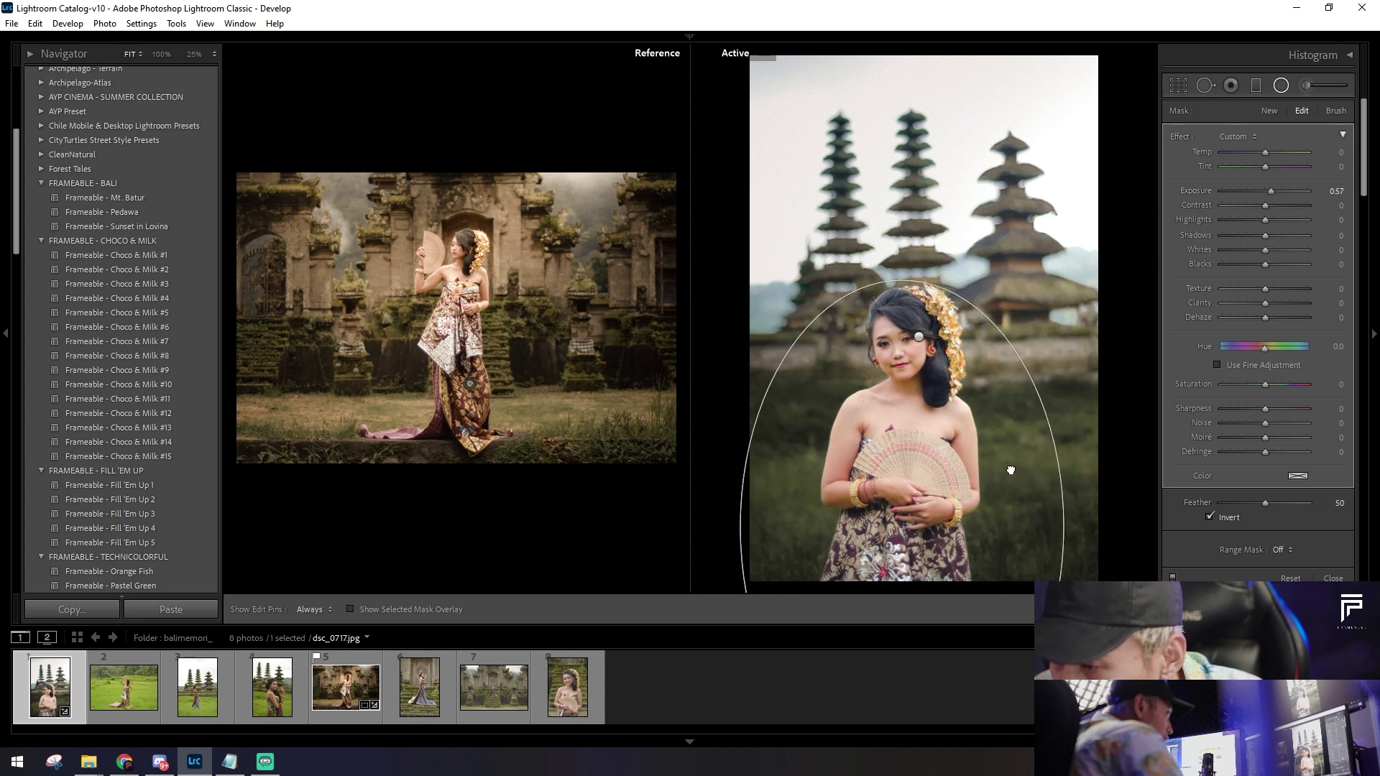
{"action": "key", "text": "shift+m"}
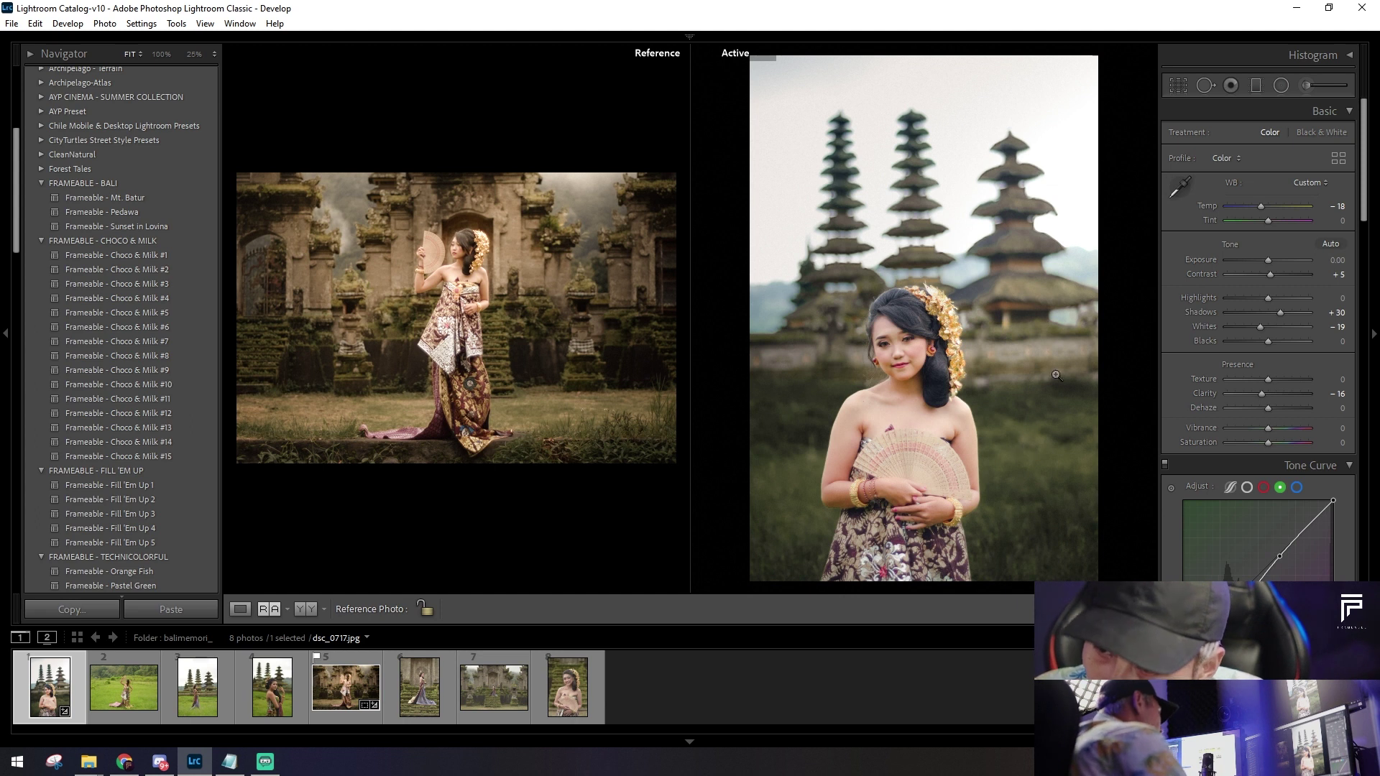
{"action": "left_click_drag", "start_coordinate": [1258, 205], "coordinate": [1262, 205]}
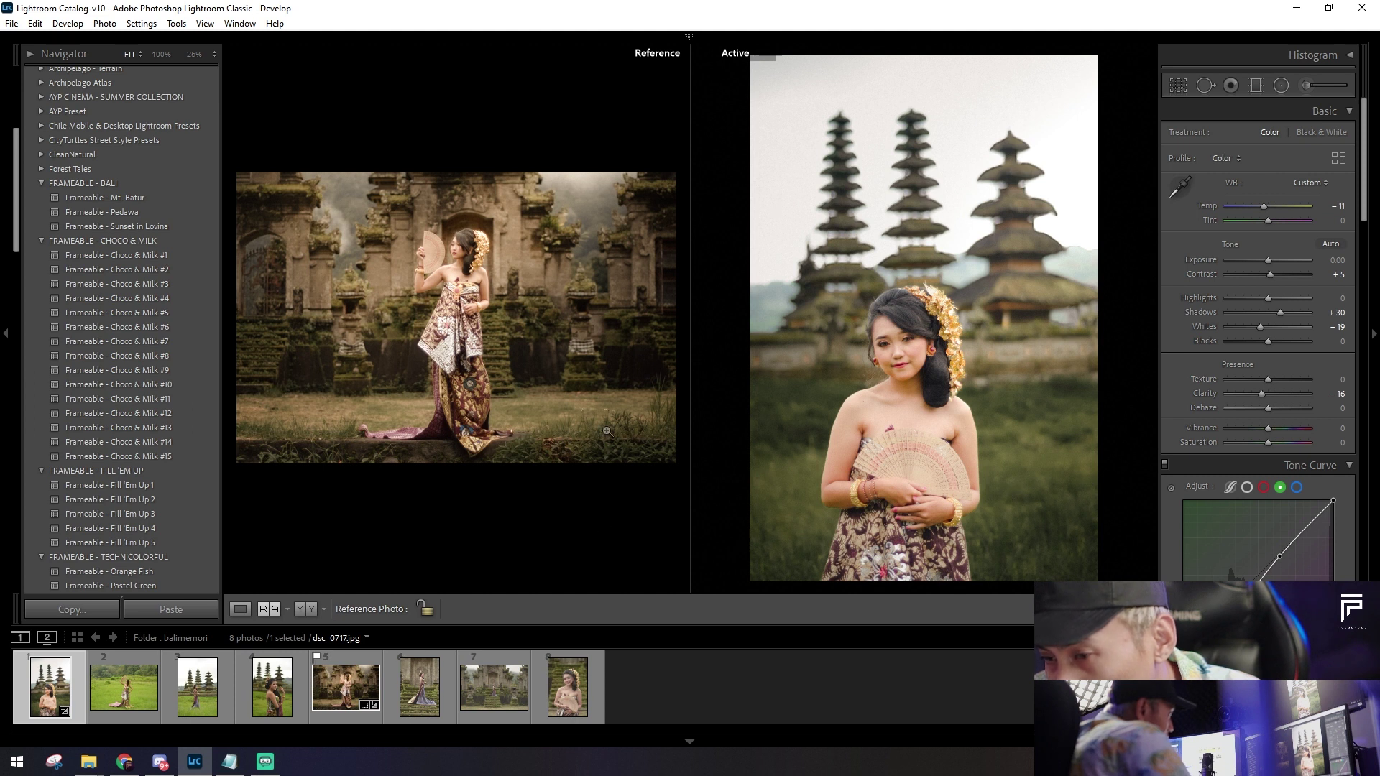
{"action": "scroll", "coordinate": [1180, 430], "scroll_direction": "down", "scroll_amount": 10}
Step: Shift the HSL Green hue to −70, muting the grass toward olive tones
{"action": "scroll", "coordinate": [1215, 331], "scroll_direction": "up", "scroll_amount": 3}
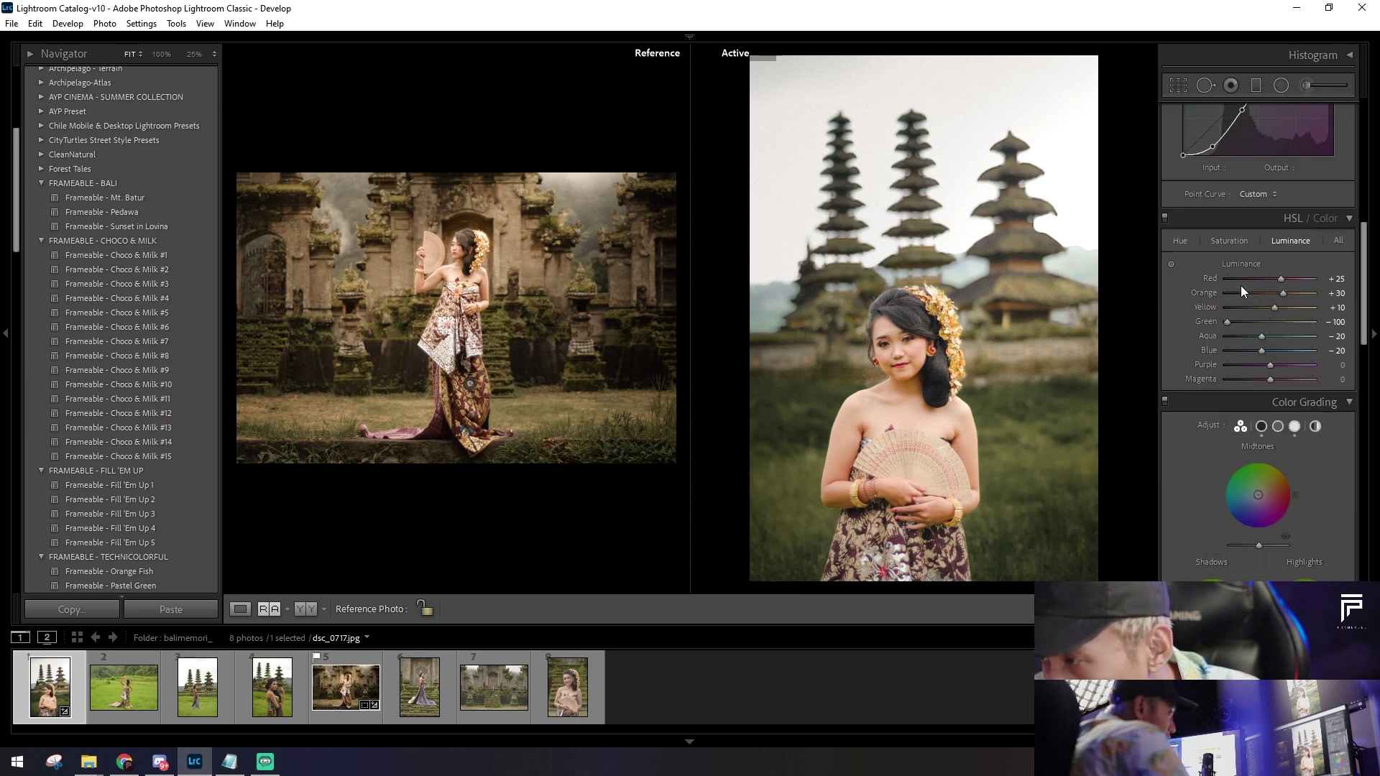
{"action": "left_click", "coordinate": [1193, 242]}
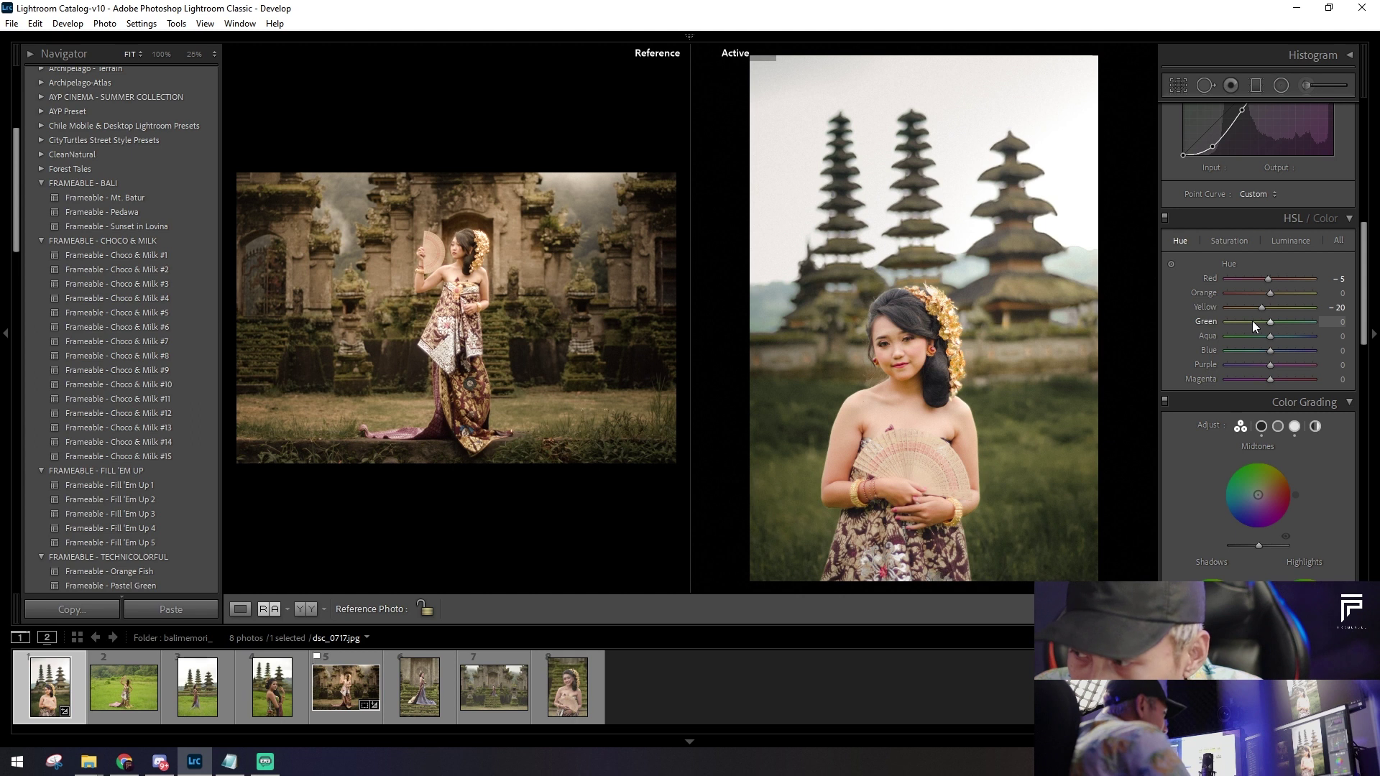
{"action": "mouse_move", "coordinate": [1298, 322]}
{"action": "left_mouse_down"}
{"action": "mouse_move", "coordinate": [1235, 329]}
{"action": "mouse_move", "coordinate": [1260, 329]}
{"action": "left_mouse_up"}
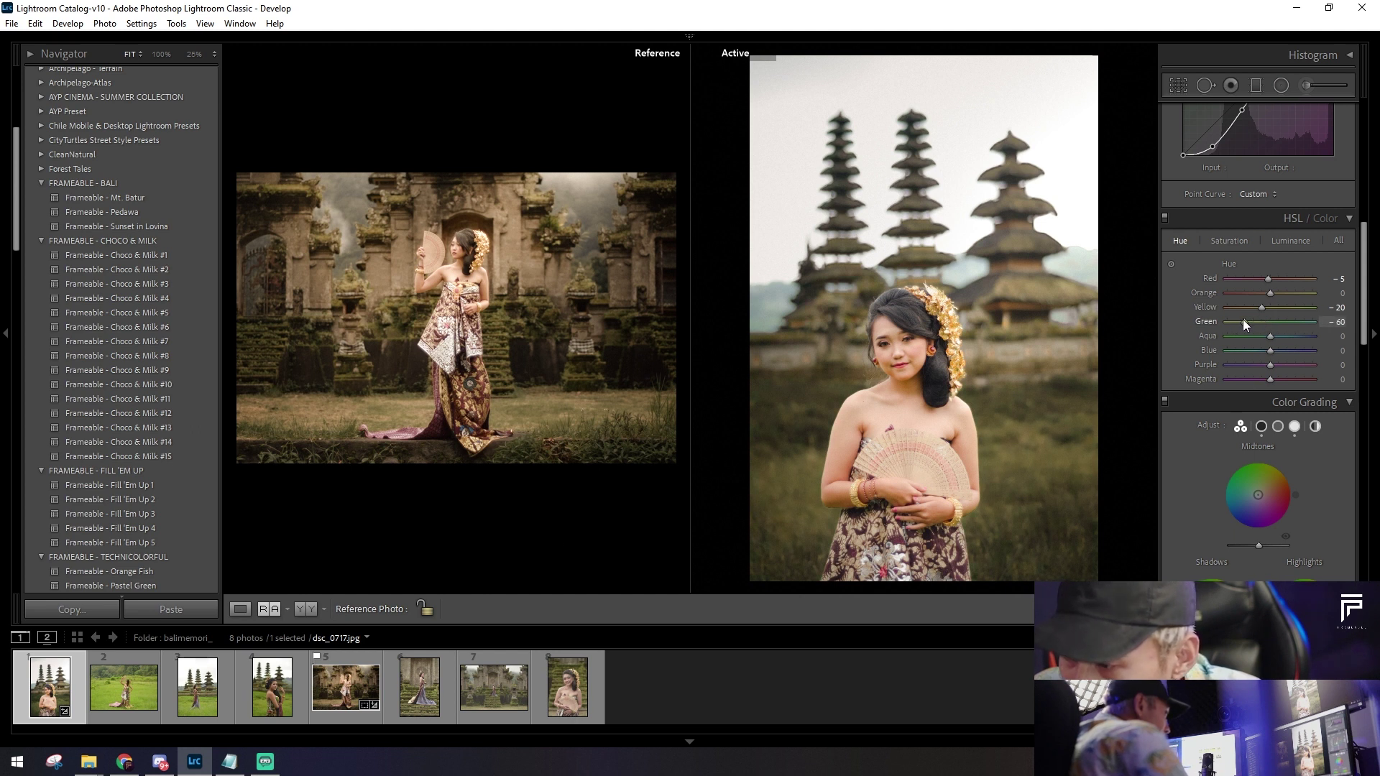
{"action": "left_click_drag", "start_coordinate": [1261, 321], "coordinate": [1240, 323]}
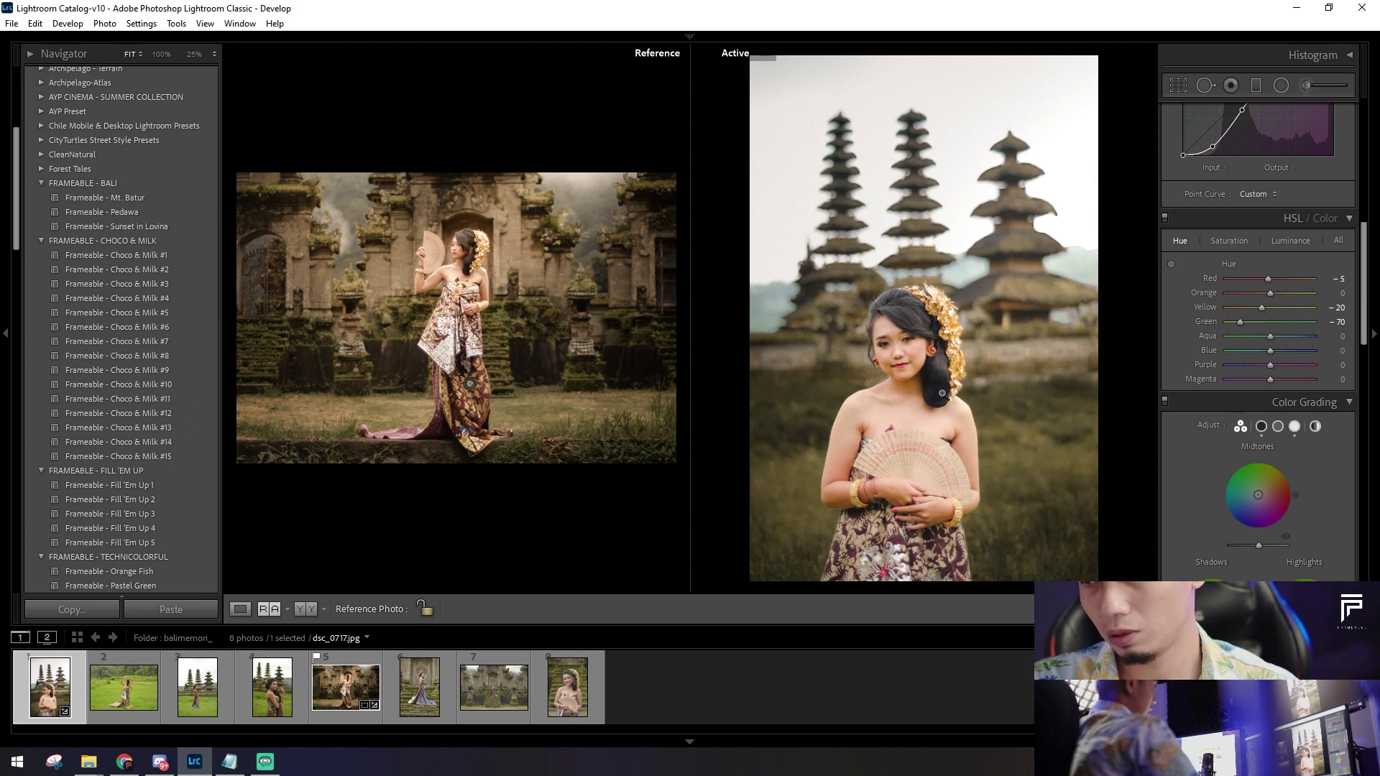
{"action": "left_click", "coordinate": [942, 393]}
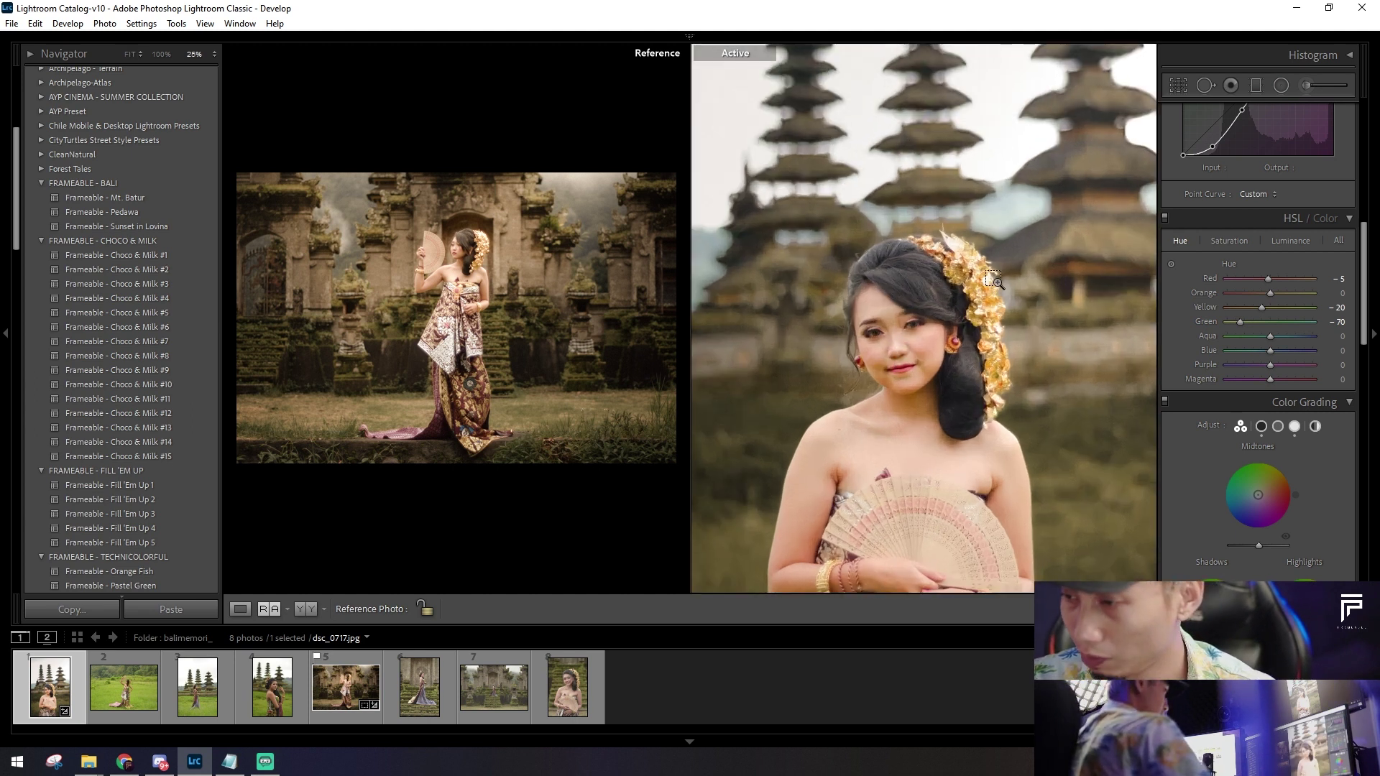
Step: Zoom in and paint a brightening brush adjustment over the woman's eye
{"action": "key", "text": "ctrl+equal"}
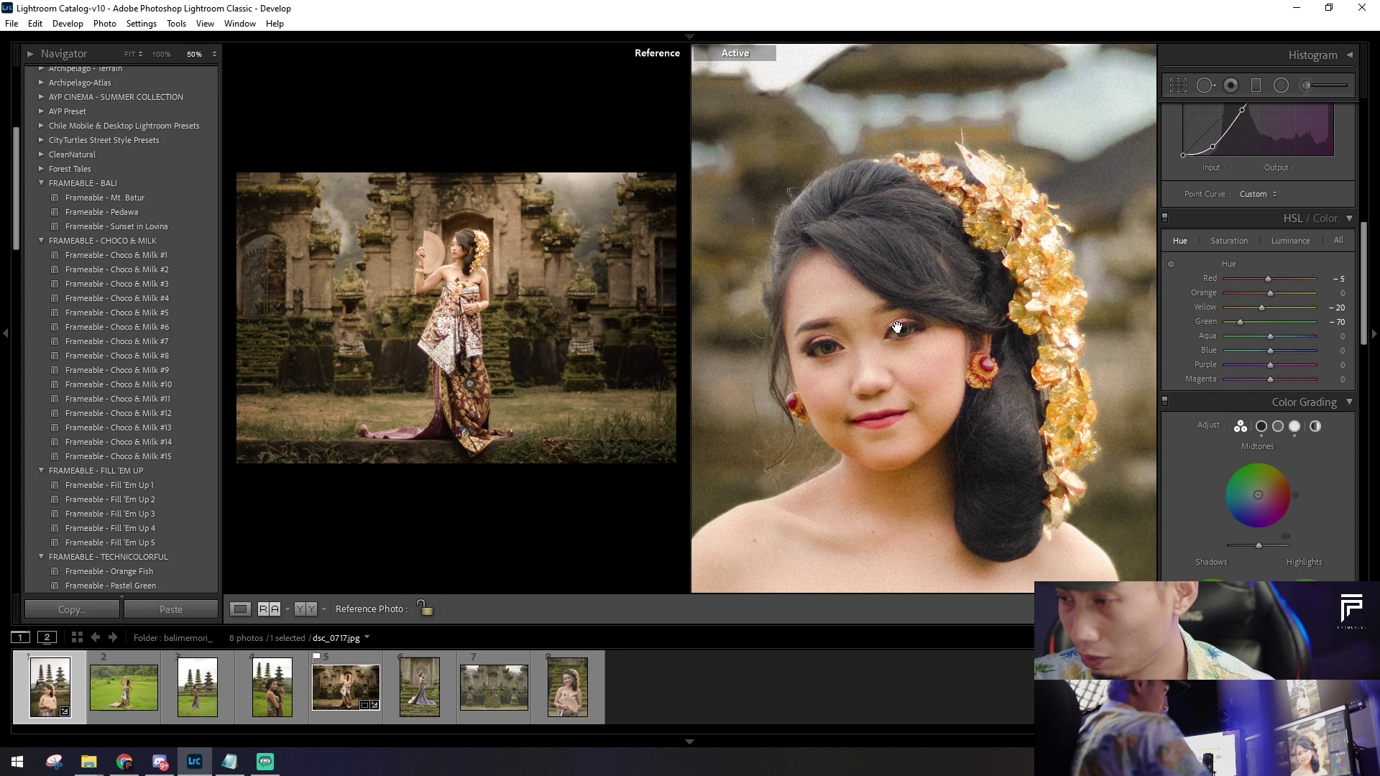
{"action": "left_click", "coordinate": [1307, 84]}
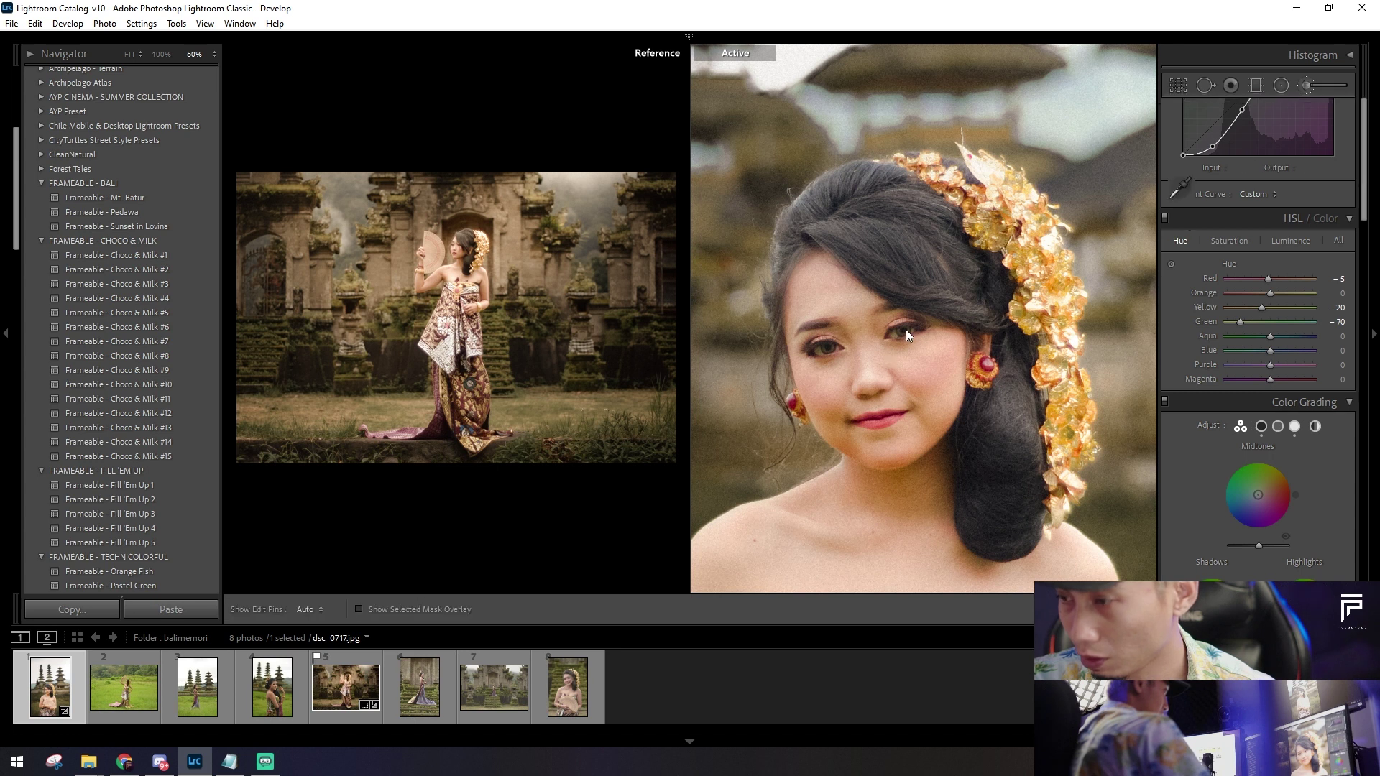
{"action": "key", "text": "h"}
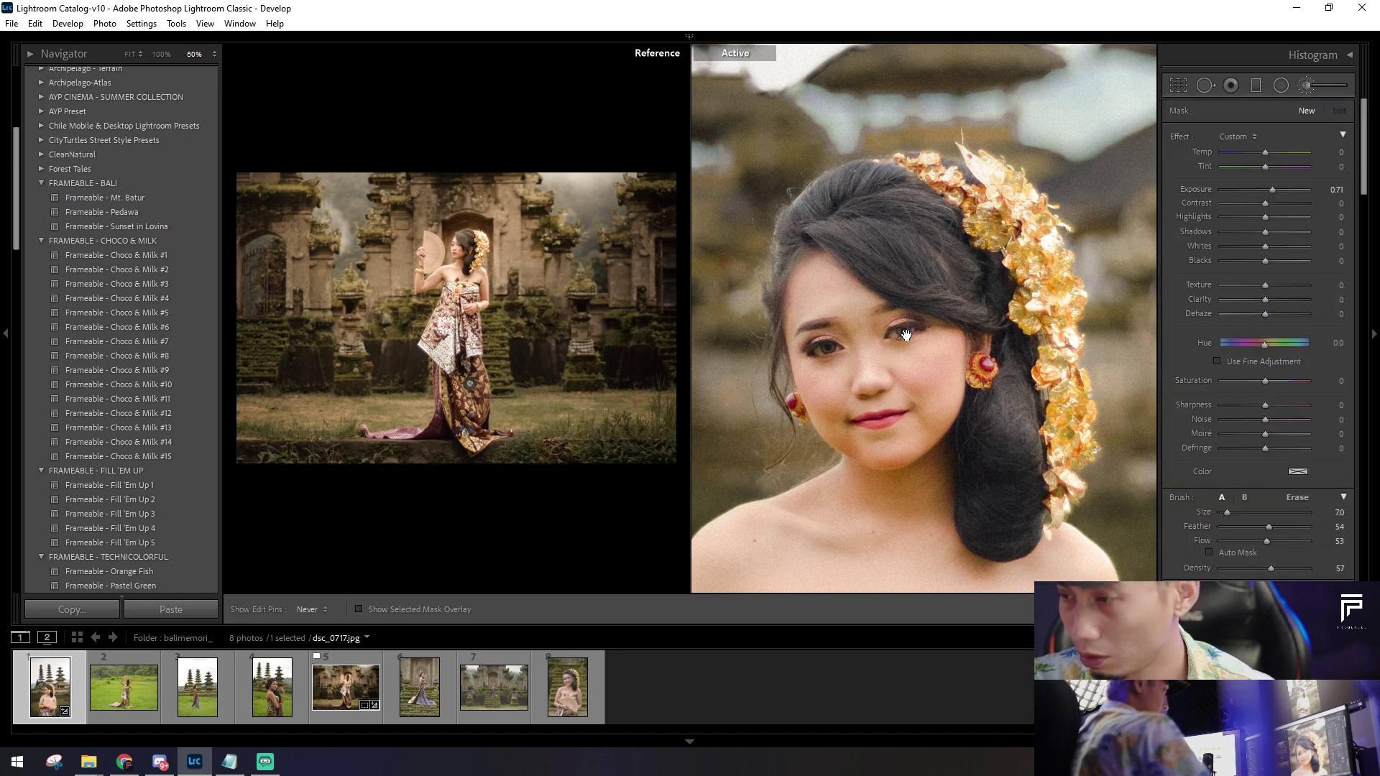
{"action": "left_click", "coordinate": [924, 326]}
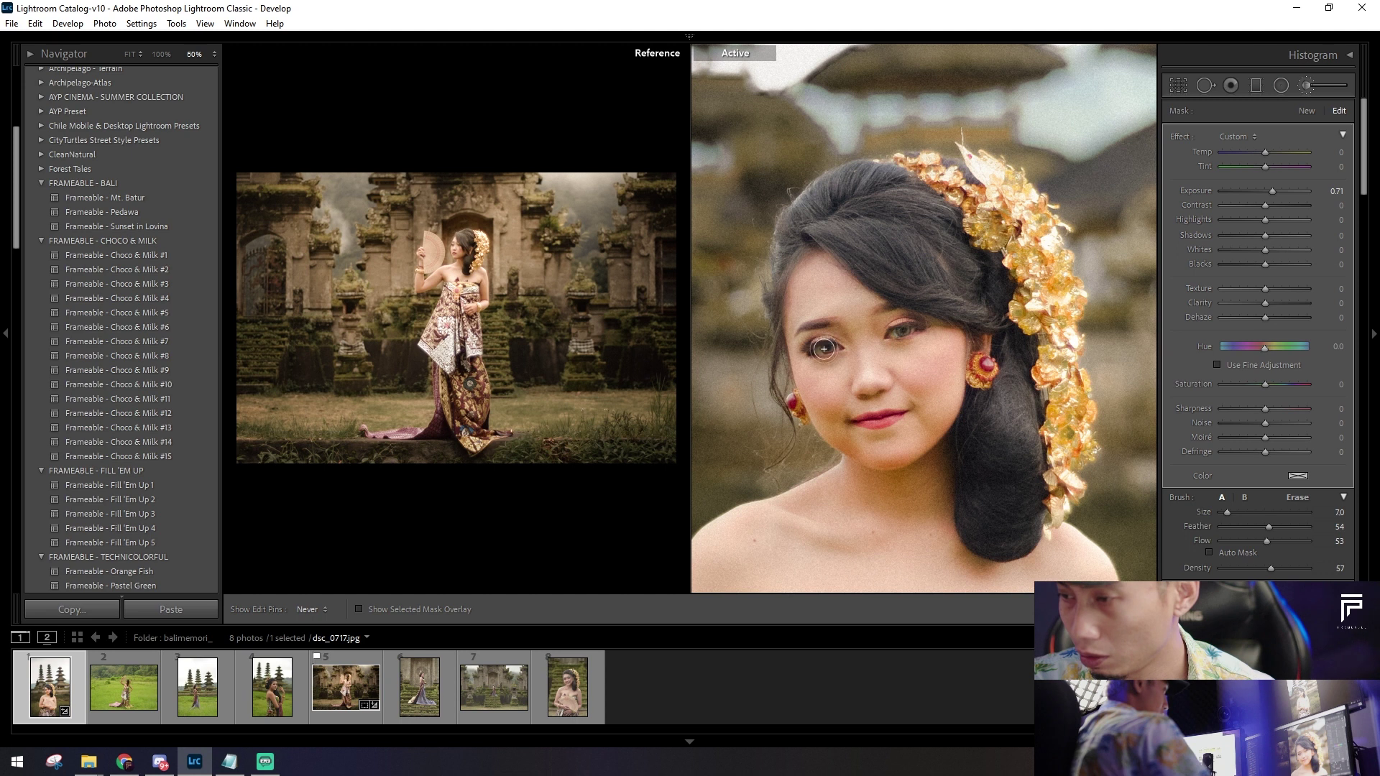
{"action": "mouse_move", "coordinate": [1271, 193]}
{"action": "left_mouse_down"}
{"action": "mouse_move", "coordinate": [1276, 207]}
{"action": "mouse_move", "coordinate": [1273, 191]}
{"action": "left_mouse_up"}
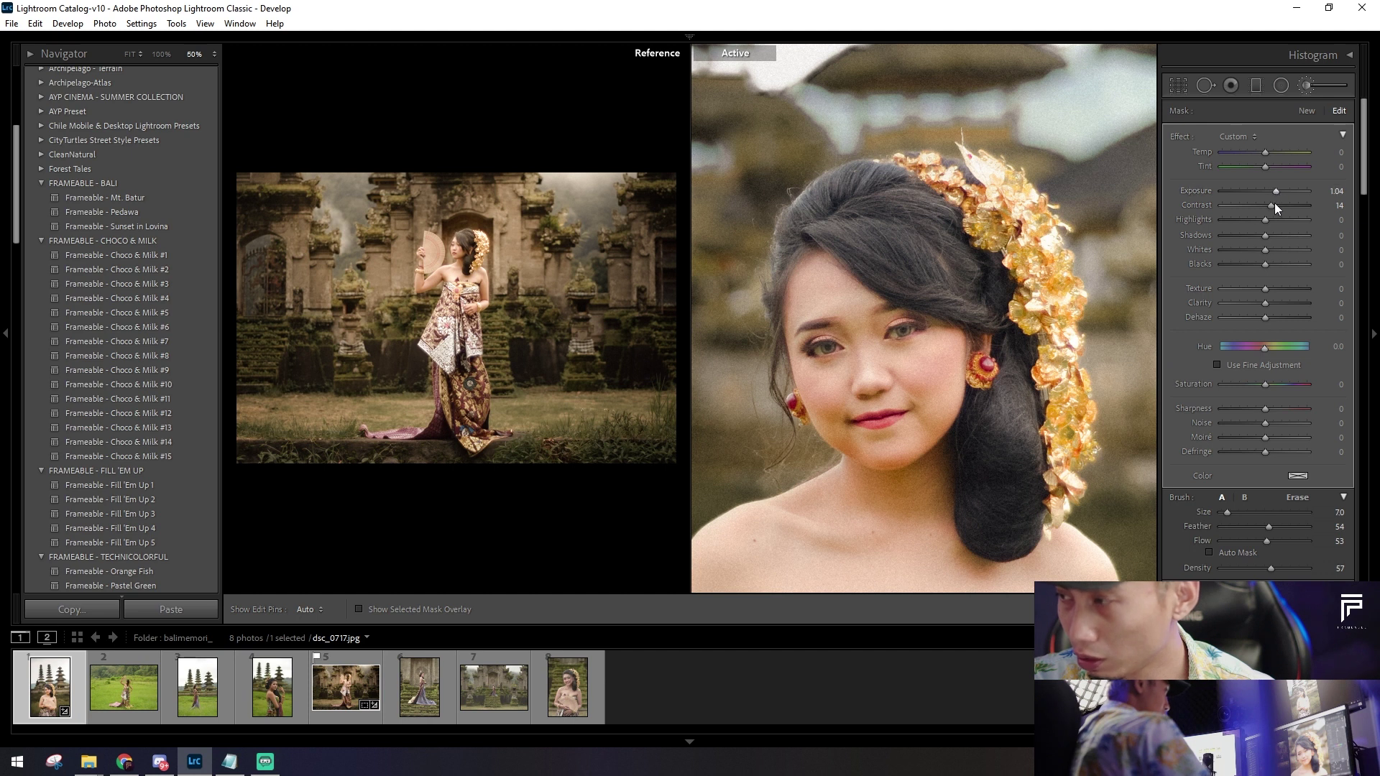
{"action": "mouse_move", "coordinate": [899, 332]}
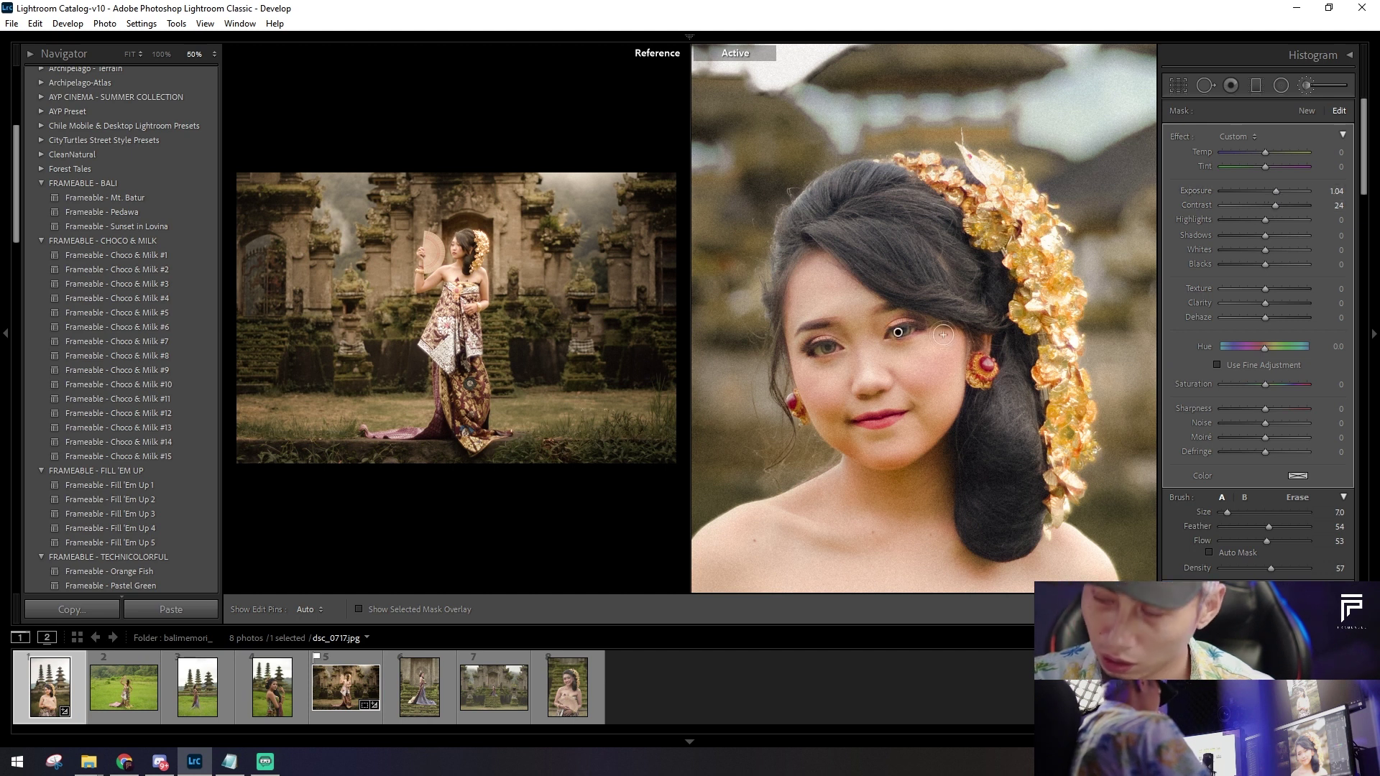
{"action": "key", "text": "k"}
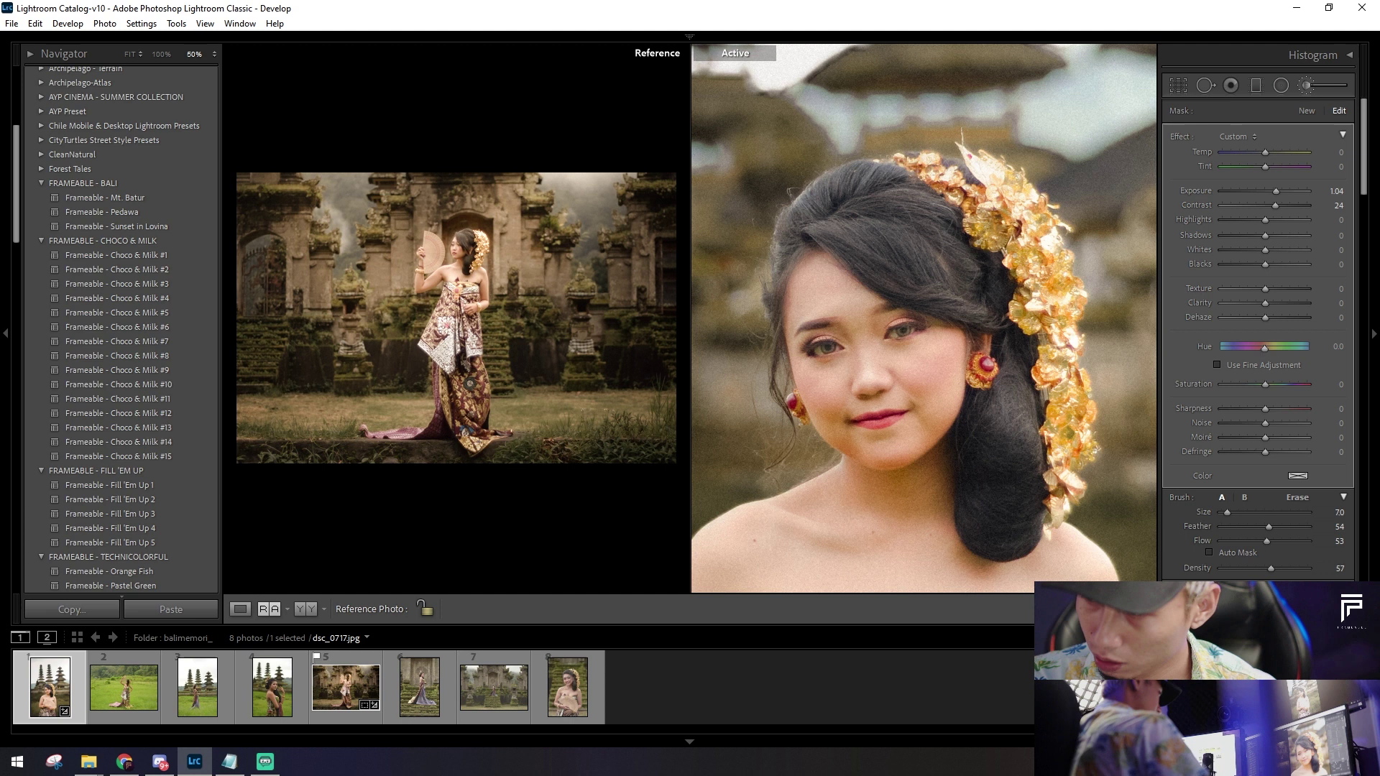
Step: Set the face brush to +0.57 exposure and contrast 9, then zoom back out
{"action": "left_click", "coordinate": [1306, 84]}
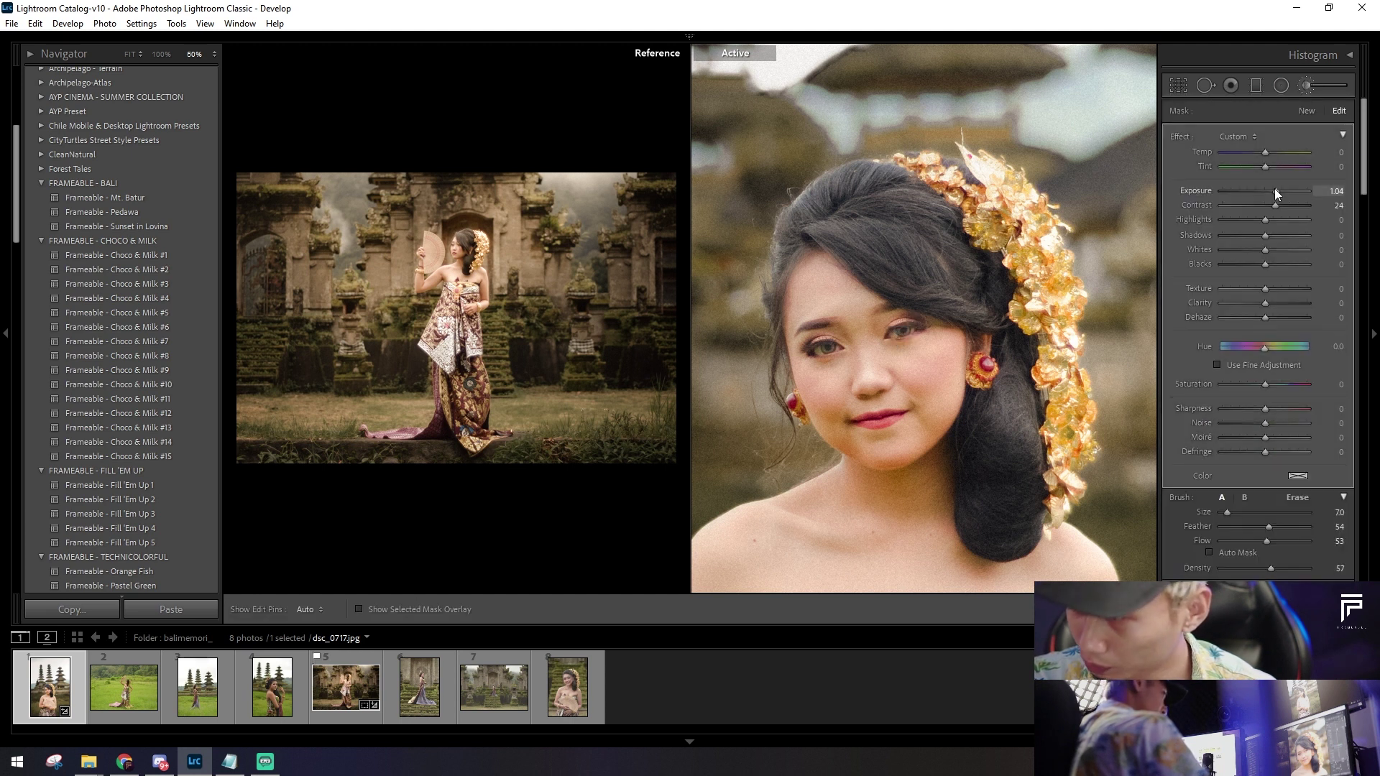
{"action": "left_click_drag", "start_coordinate": [1272, 190], "coordinate": [1271, 190]}
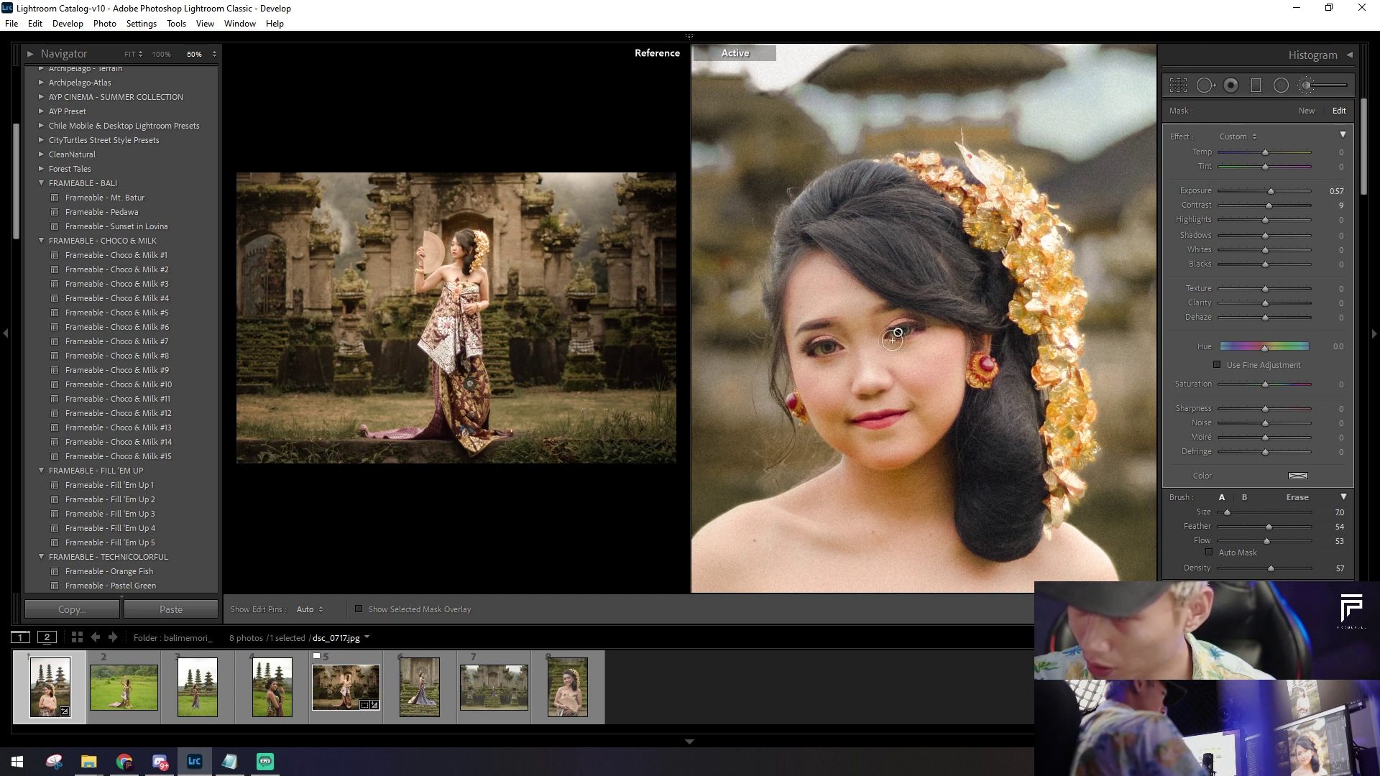
{"action": "key", "text": "k"}
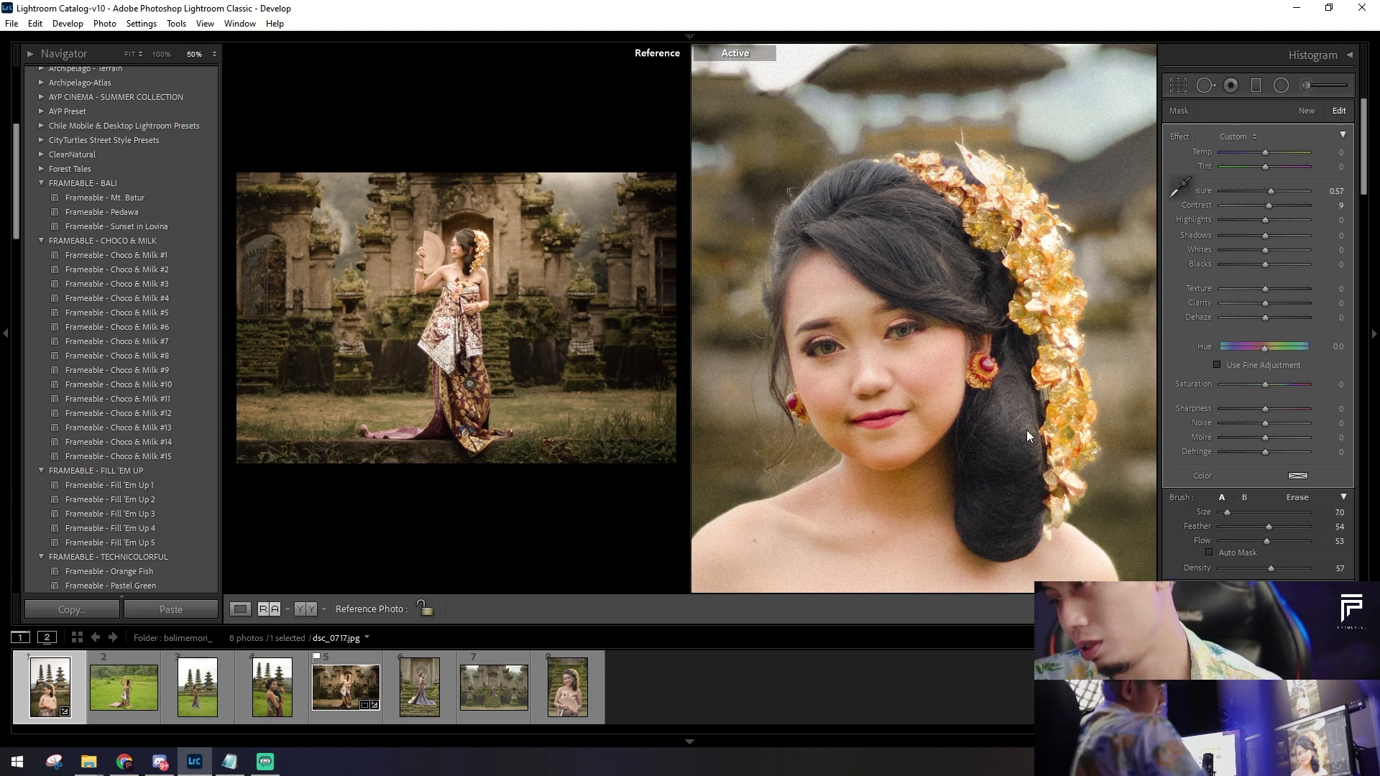
{"action": "key", "text": "ctrl+minus"}
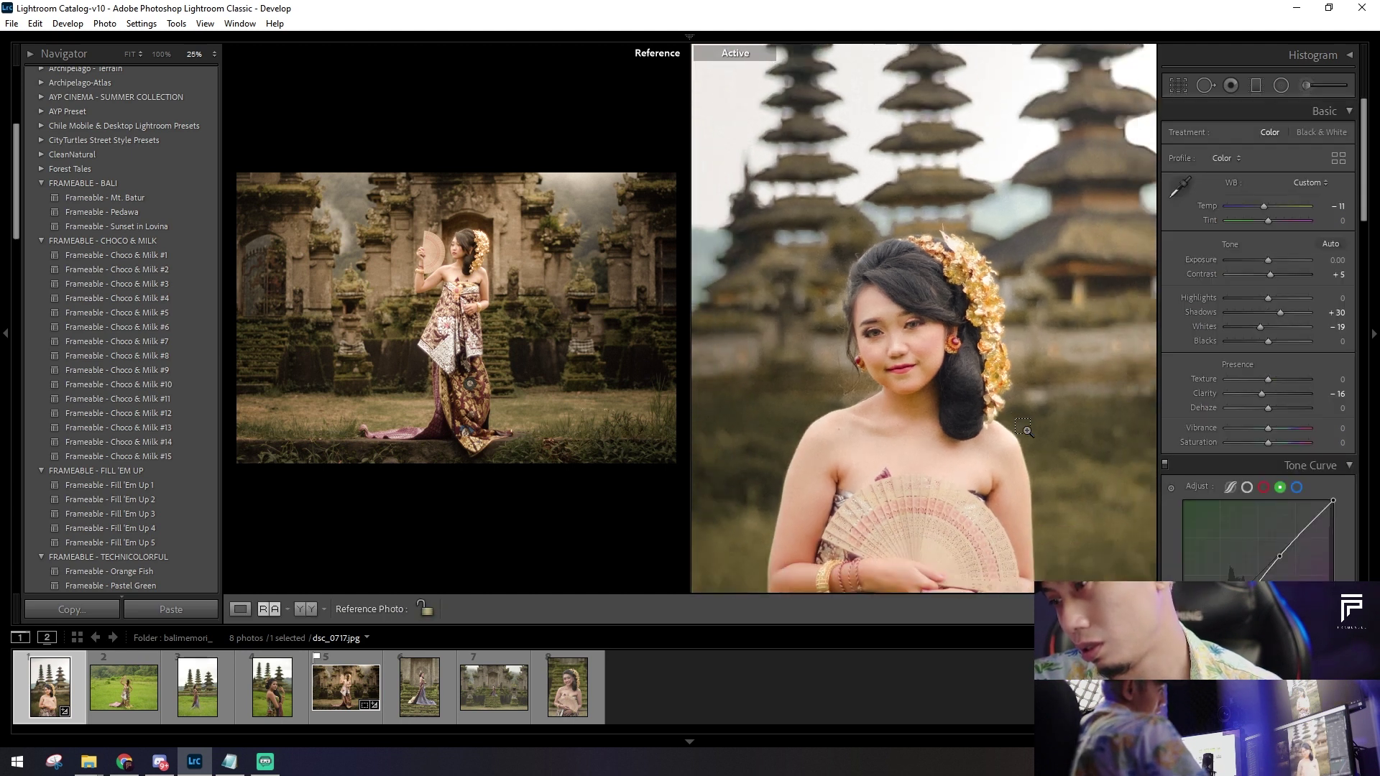
Step: Zoom out and show the fan portrait on its own, zoomed in
{"action": "key", "text": "ctrl+minus"}
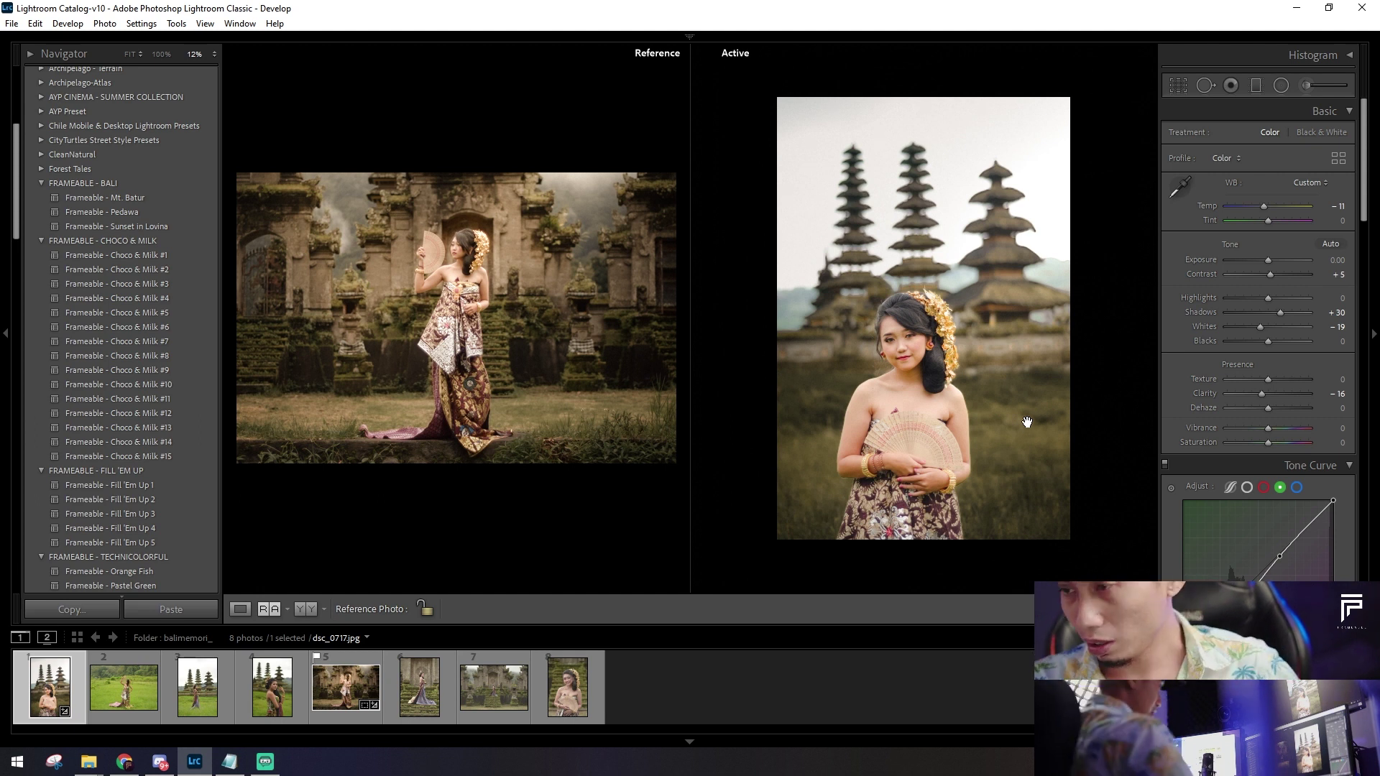
{"action": "left_click", "coordinate": [1276, 87]}
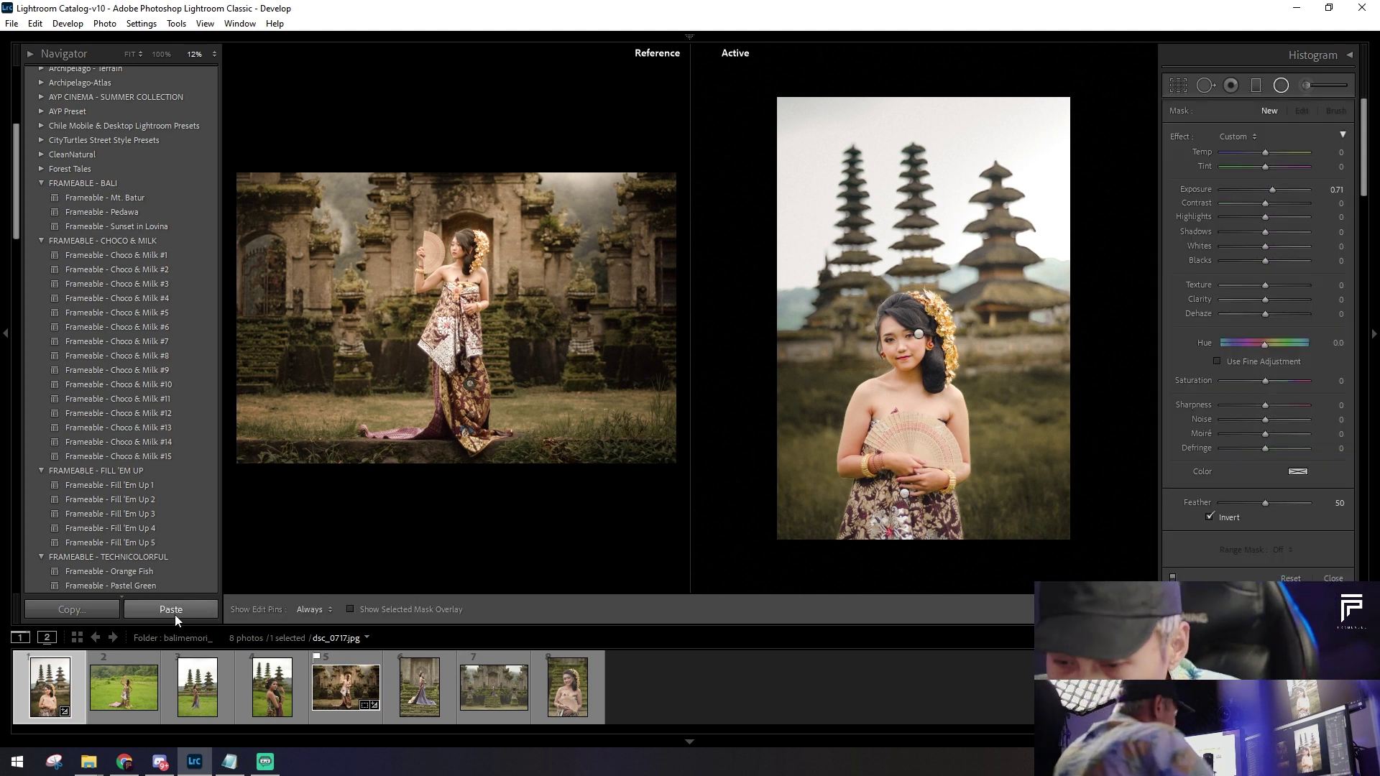
{"action": "key", "text": "shift+m"}
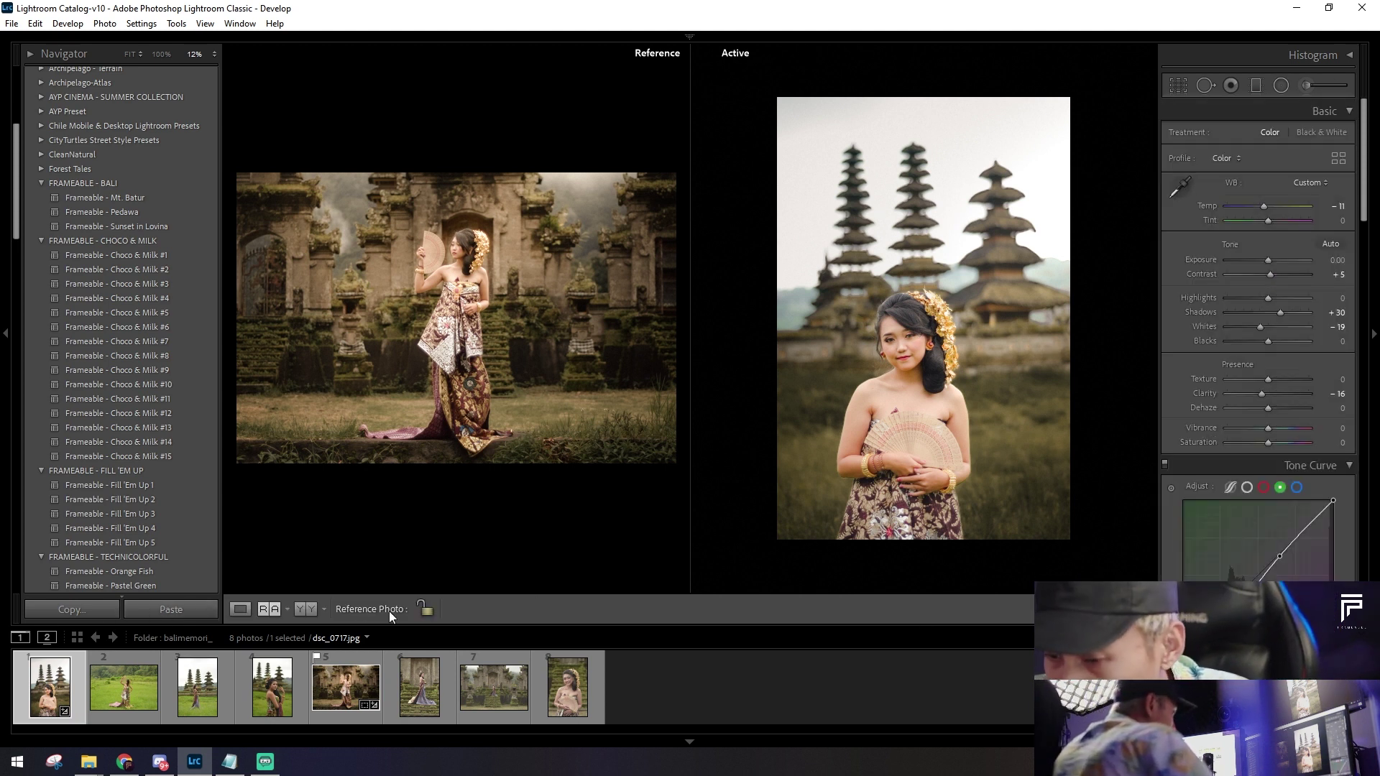
{"action": "left_click", "coordinate": [240, 610]}
{"action": "left_click", "coordinate": [898, 280]}
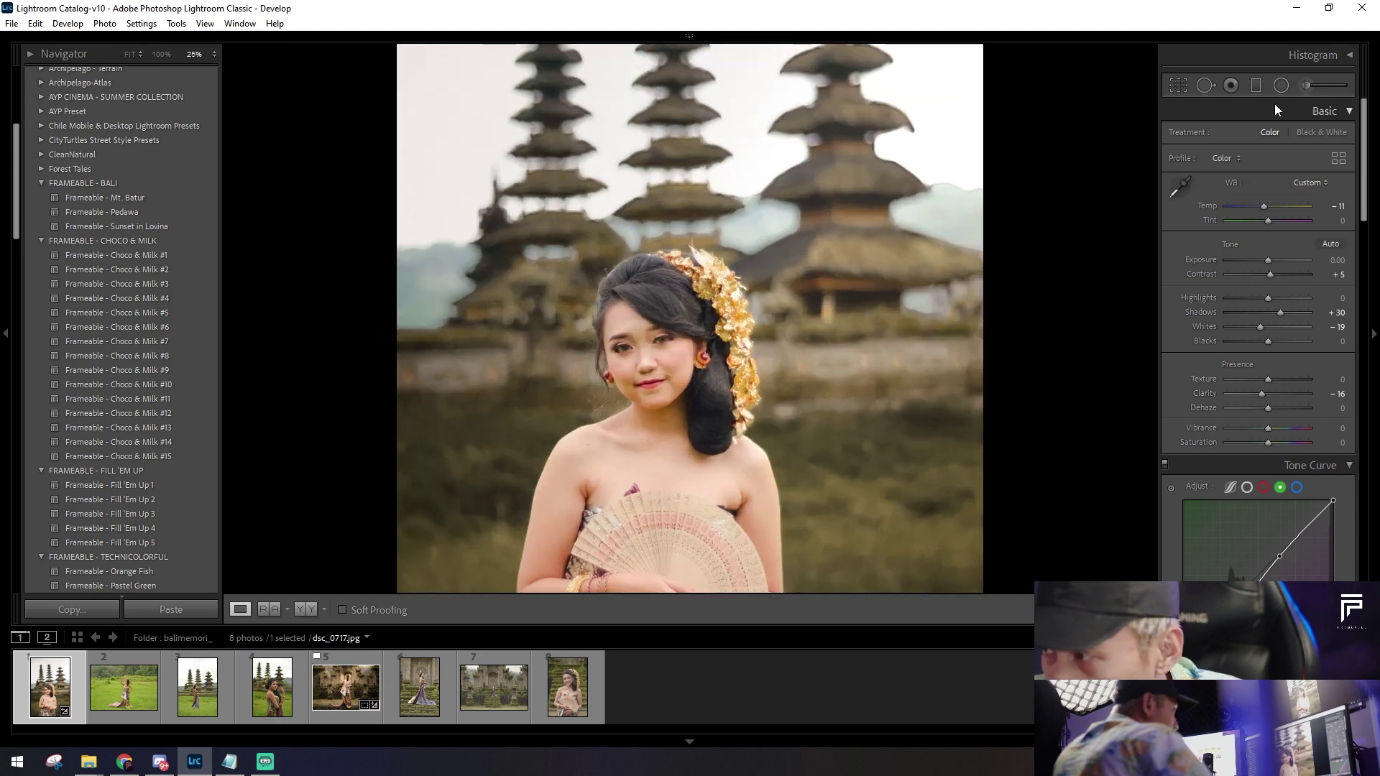
Step: Move the brightening radial filter down-left, duplicate it onto the left side, and flag as pick
{"action": "left_click", "coordinate": [1281, 85]}
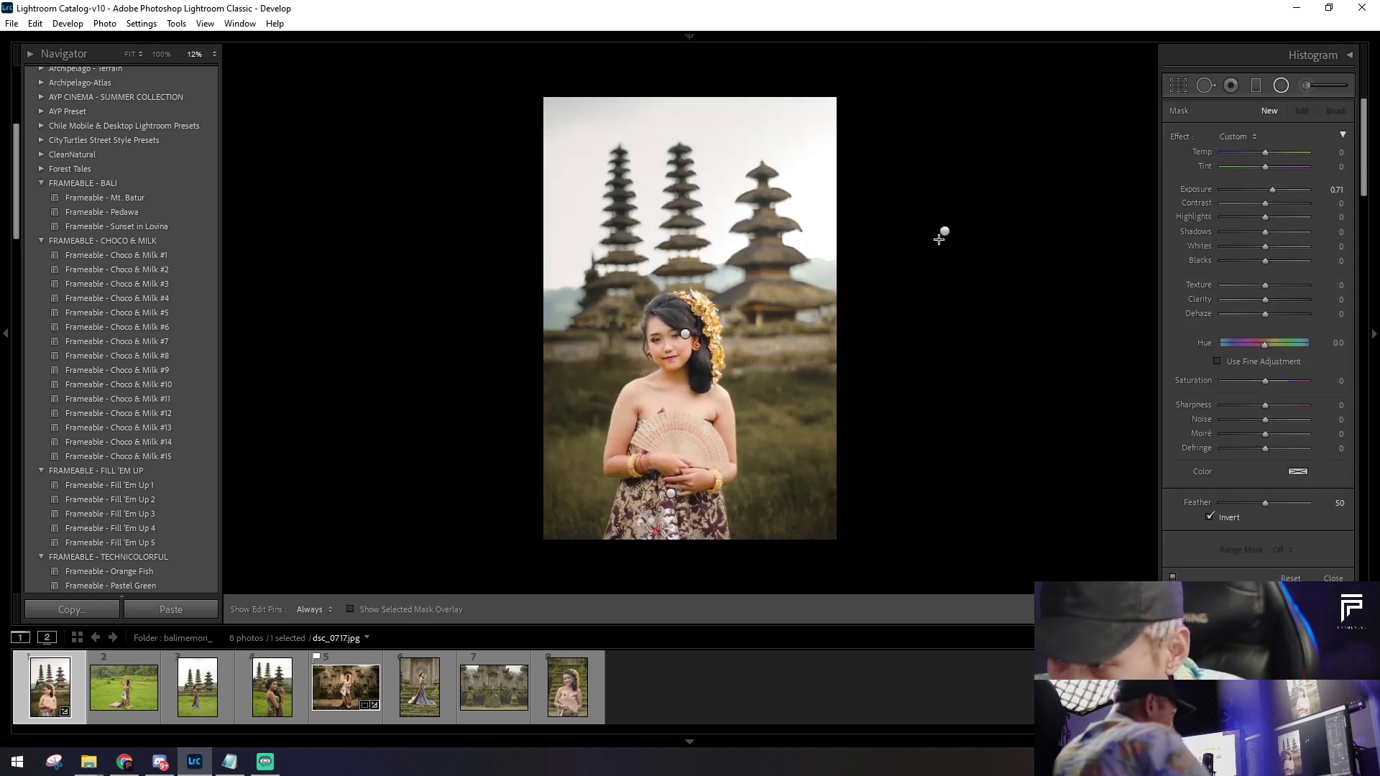
{"action": "left_click", "coordinate": [945, 231]}
{"action": "mouse_move", "coordinate": [906, 283]}
{"action": "left_mouse_down"}
{"action": "mouse_move", "coordinate": [842, 388]}
{"action": "mouse_move", "coordinate": [967, 376]}
{"action": "mouse_move", "coordinate": [939, 378]}
{"action": "mouse_move", "coordinate": [946, 349]}
{"action": "left_mouse_up"}
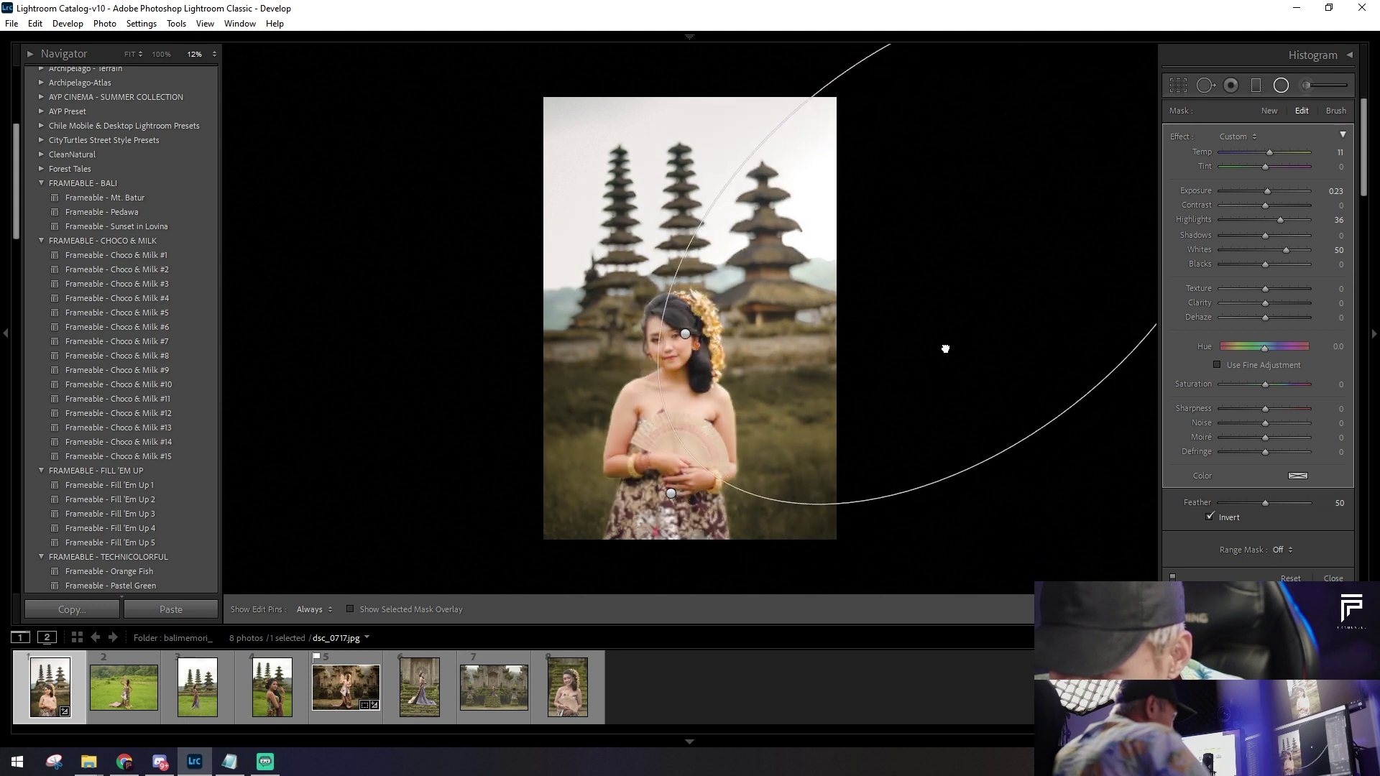
{"action": "right_click", "coordinate": [1006, 271]}
{"action": "left_click", "coordinate": [1069, 282]}
{"action": "mouse_move", "coordinate": [916, 281]}
{"action": "left_mouse_down"}
{"action": "mouse_move", "coordinate": [487, 260]}
{"action": "mouse_move", "coordinate": [547, 363]}
{"action": "left_mouse_up"}
{"action": "left_click_drag", "start_coordinate": [634, 304], "coordinate": [618, 323]}
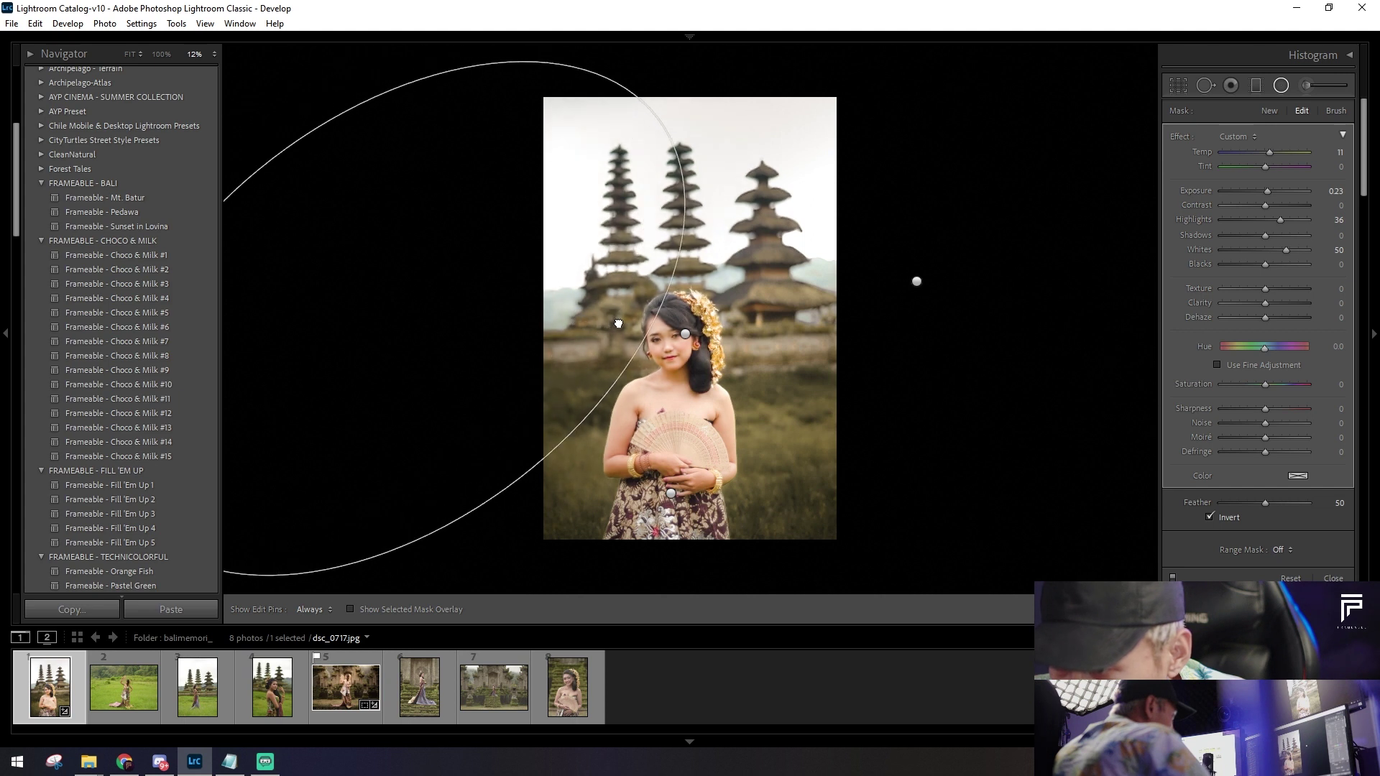
{"action": "left_click", "coordinate": [1333, 578]}
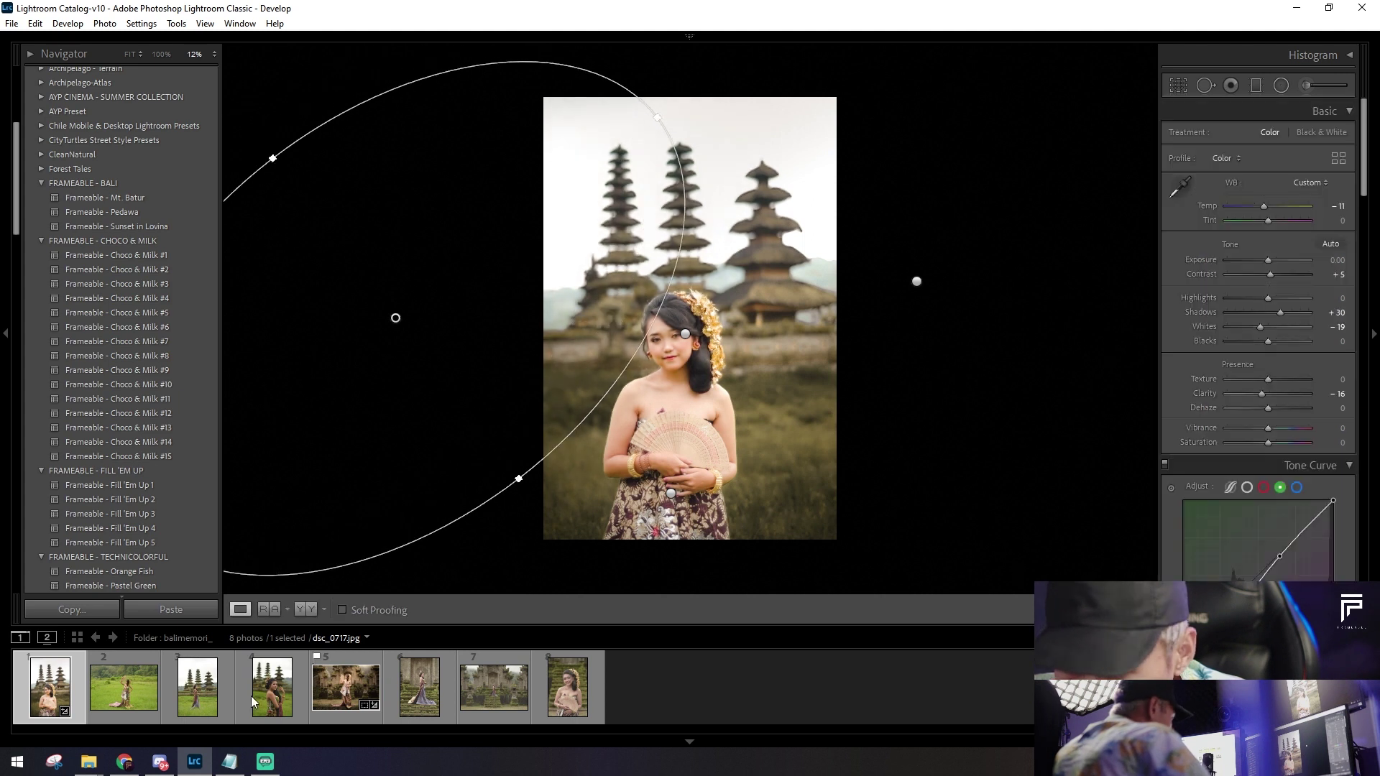
{"action": "key", "text": "p"}
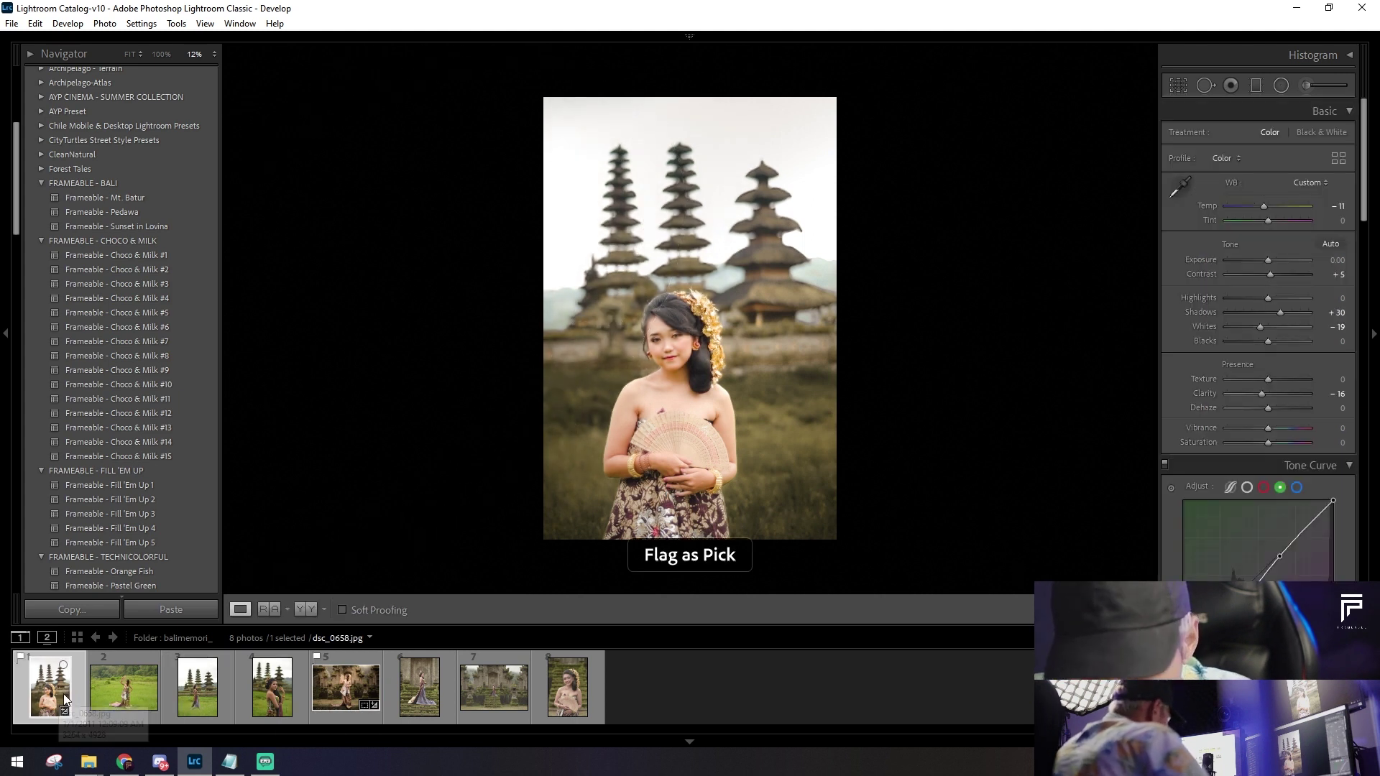
Step: Copy the temple-gate photo's develop settings
{"action": "left_click", "coordinate": [331, 688]}
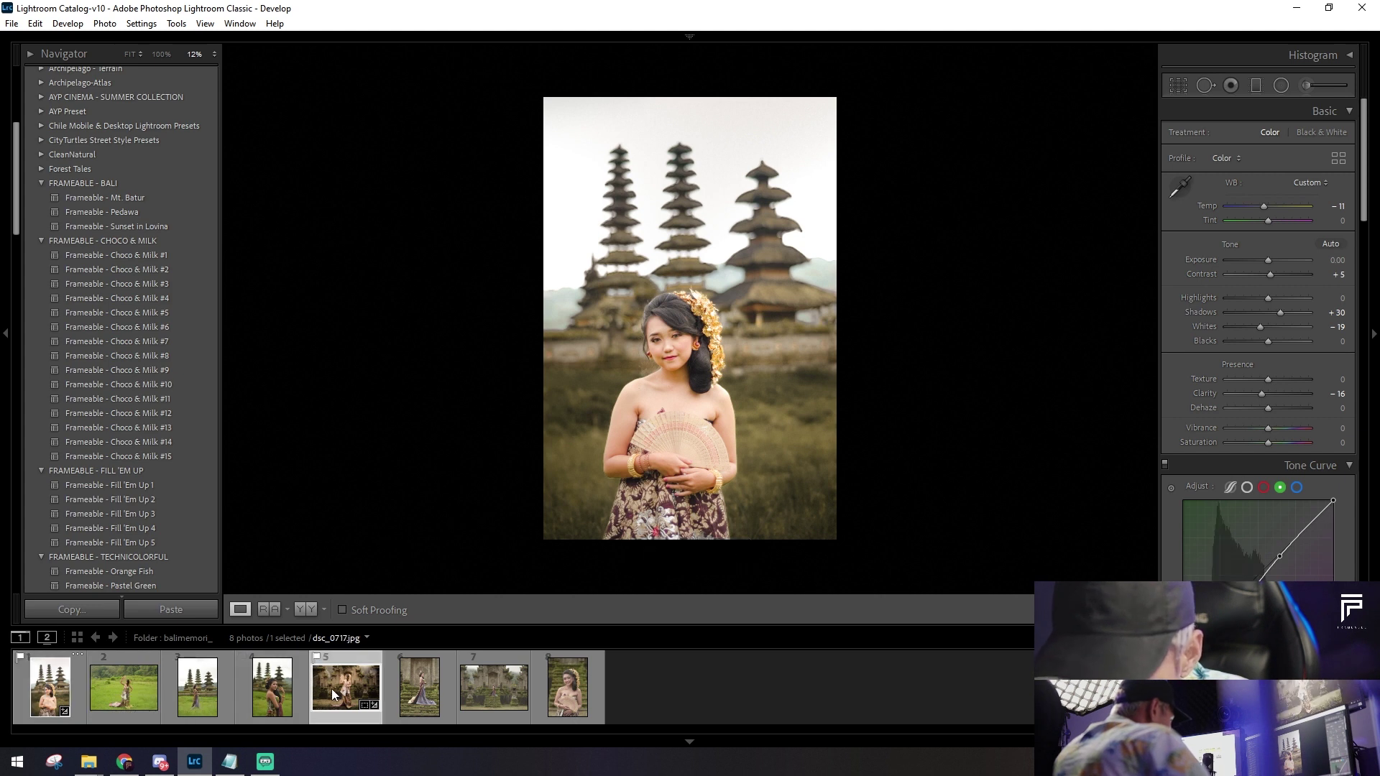
{"action": "left_click", "coordinate": [51, 701]}
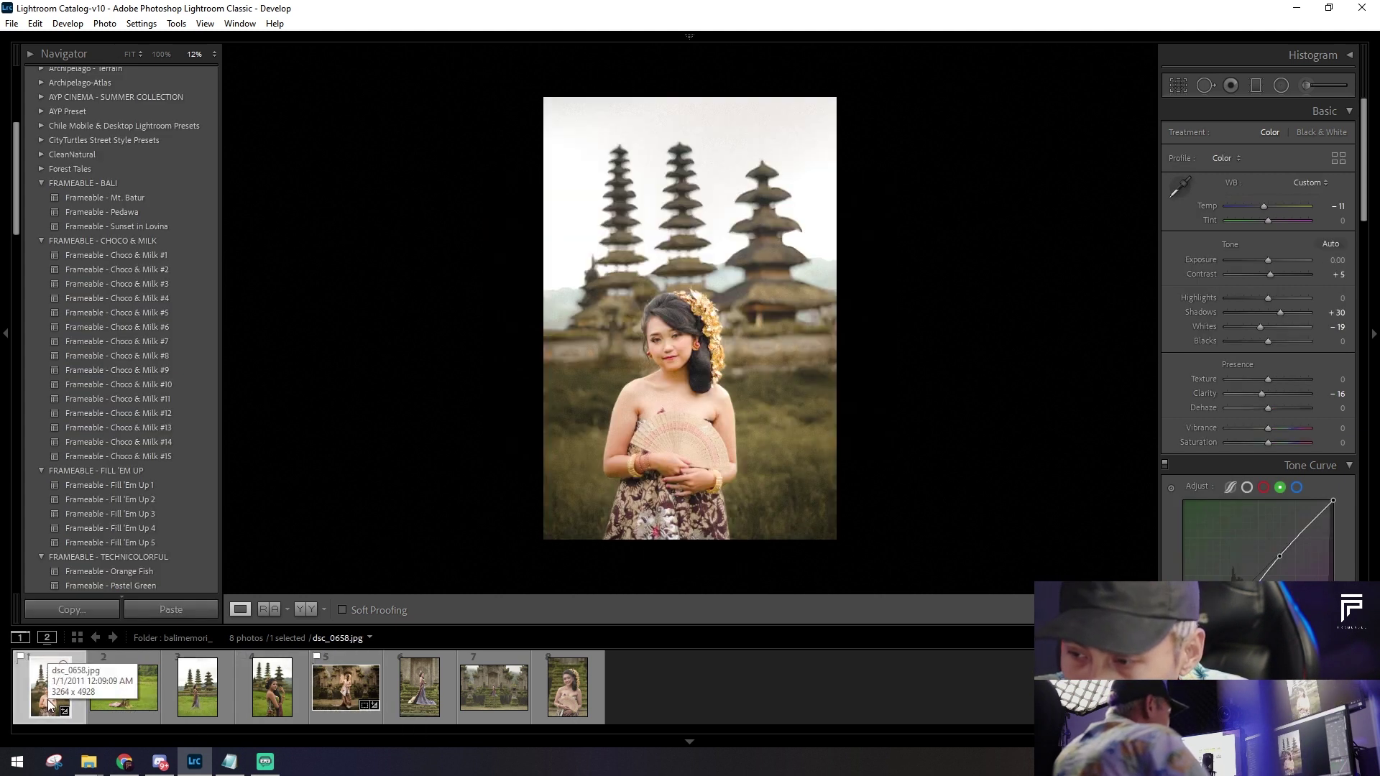
{"action": "left_click", "coordinate": [128, 690]}
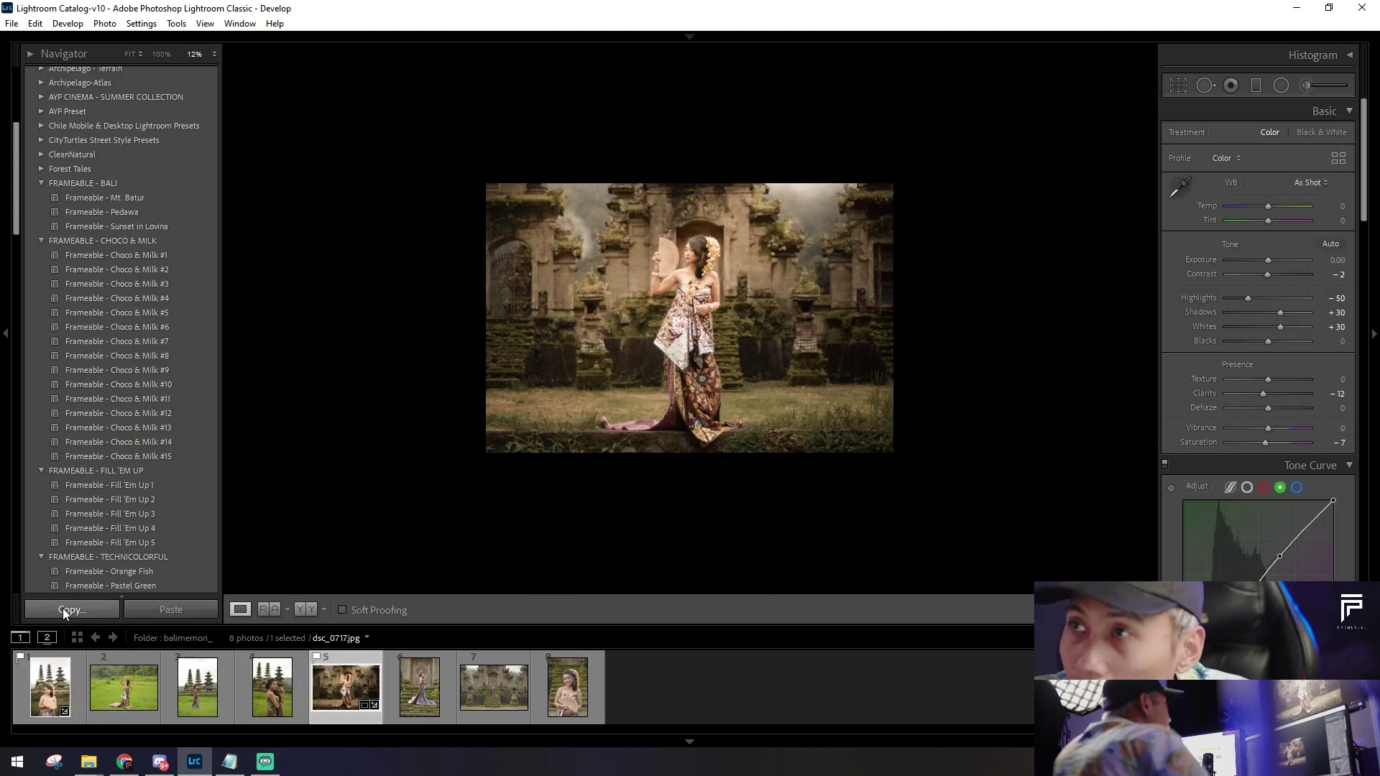
{"action": "left_click", "coordinate": [63, 608]}
{"action": "left_click", "coordinate": [816, 607]}
Step: Paste the temple-gate grade onto the grass-field photo and set its Temp to −2
{"action": "left_click", "coordinate": [151, 691]}
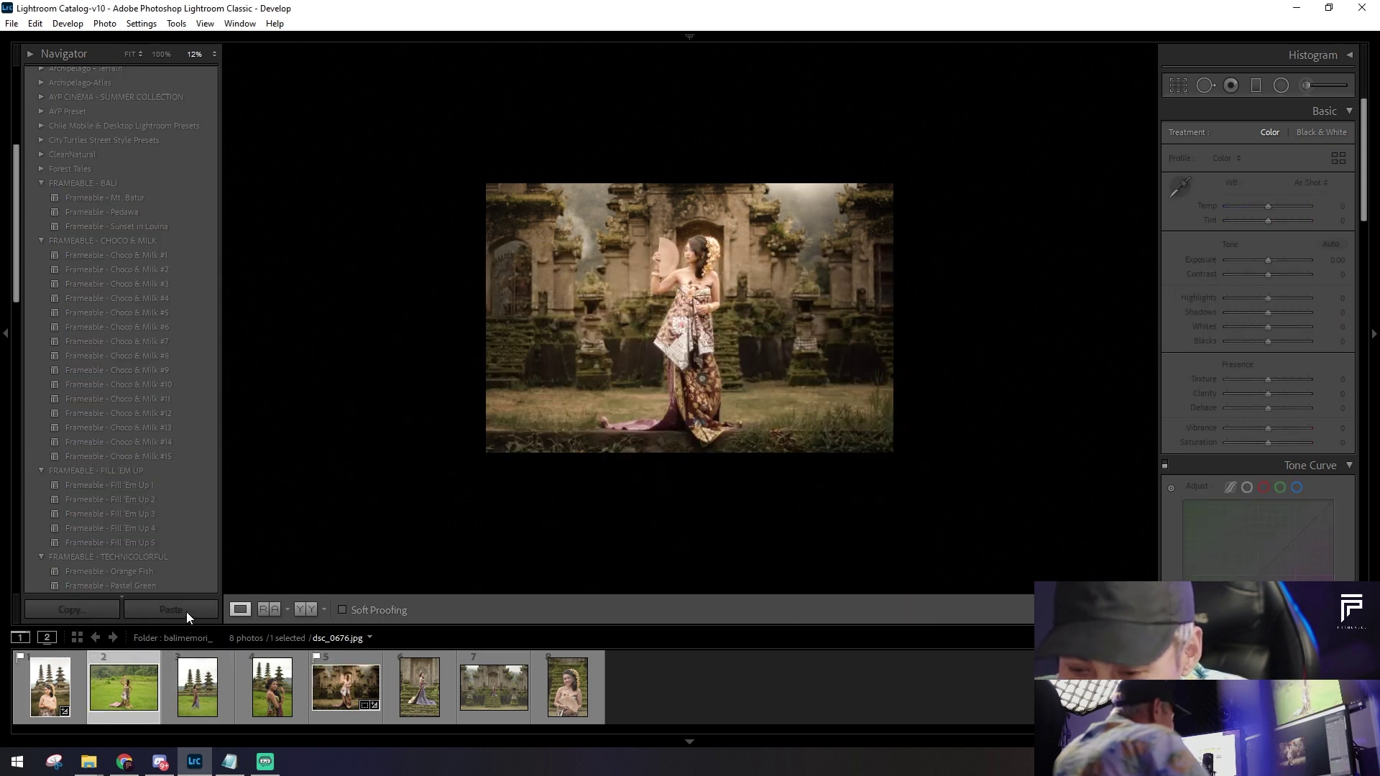
{"action": "left_click", "coordinate": [187, 611]}
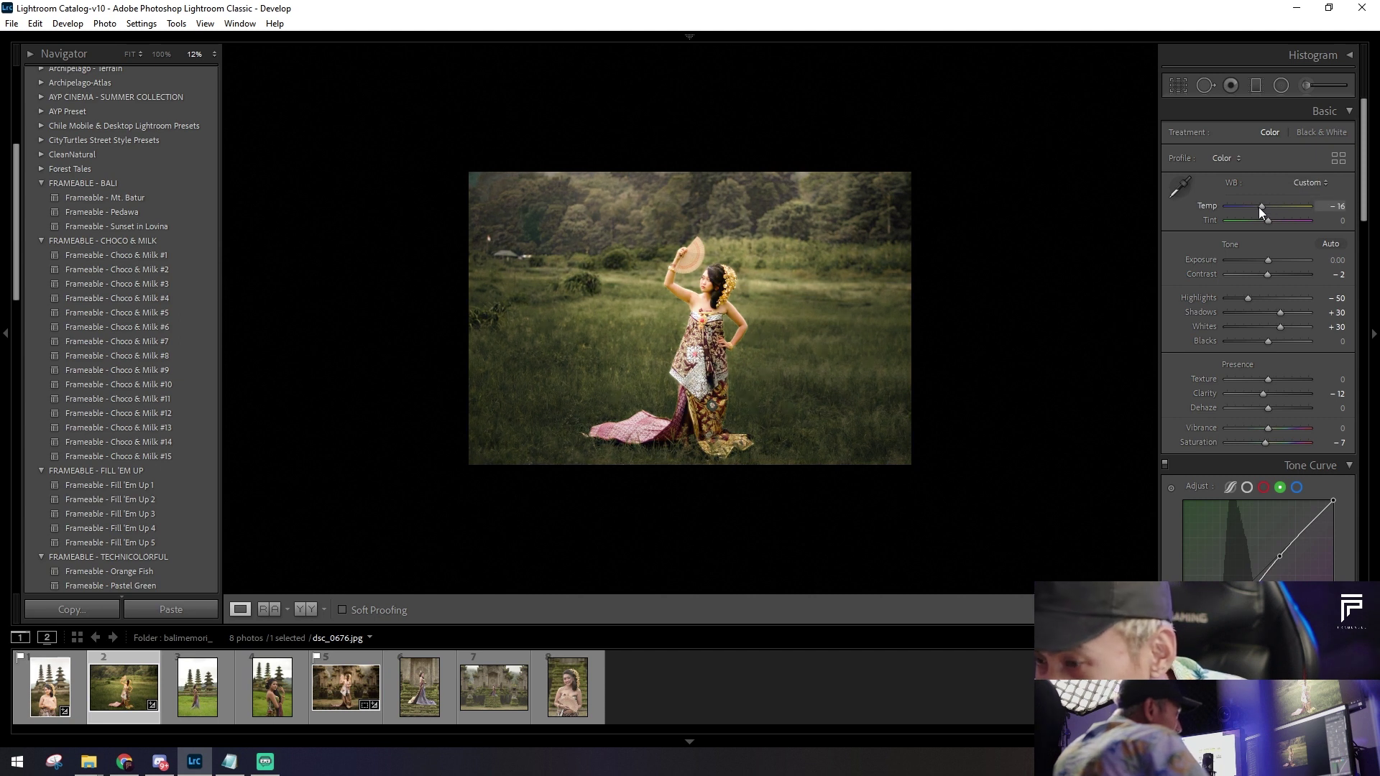
{"action": "left_click_drag", "start_coordinate": [1260, 207], "coordinate": [1266, 205]}
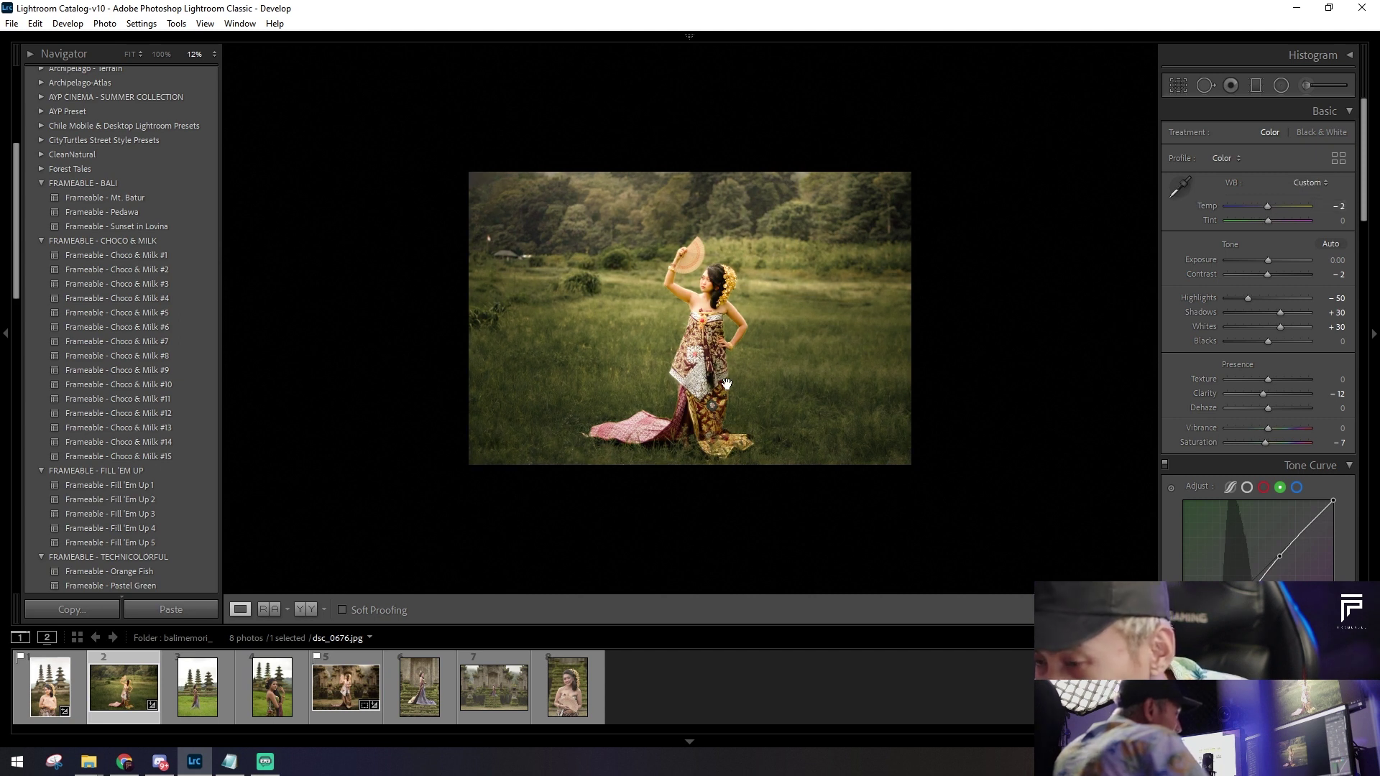
Step: Drop the grass-field photo's saturation to −37 and compare it with the temple-gate reference
{"action": "left_click", "coordinate": [749, 388]}
{"action": "left_click_drag", "start_coordinate": [1262, 442], "coordinate": [1253, 443]}
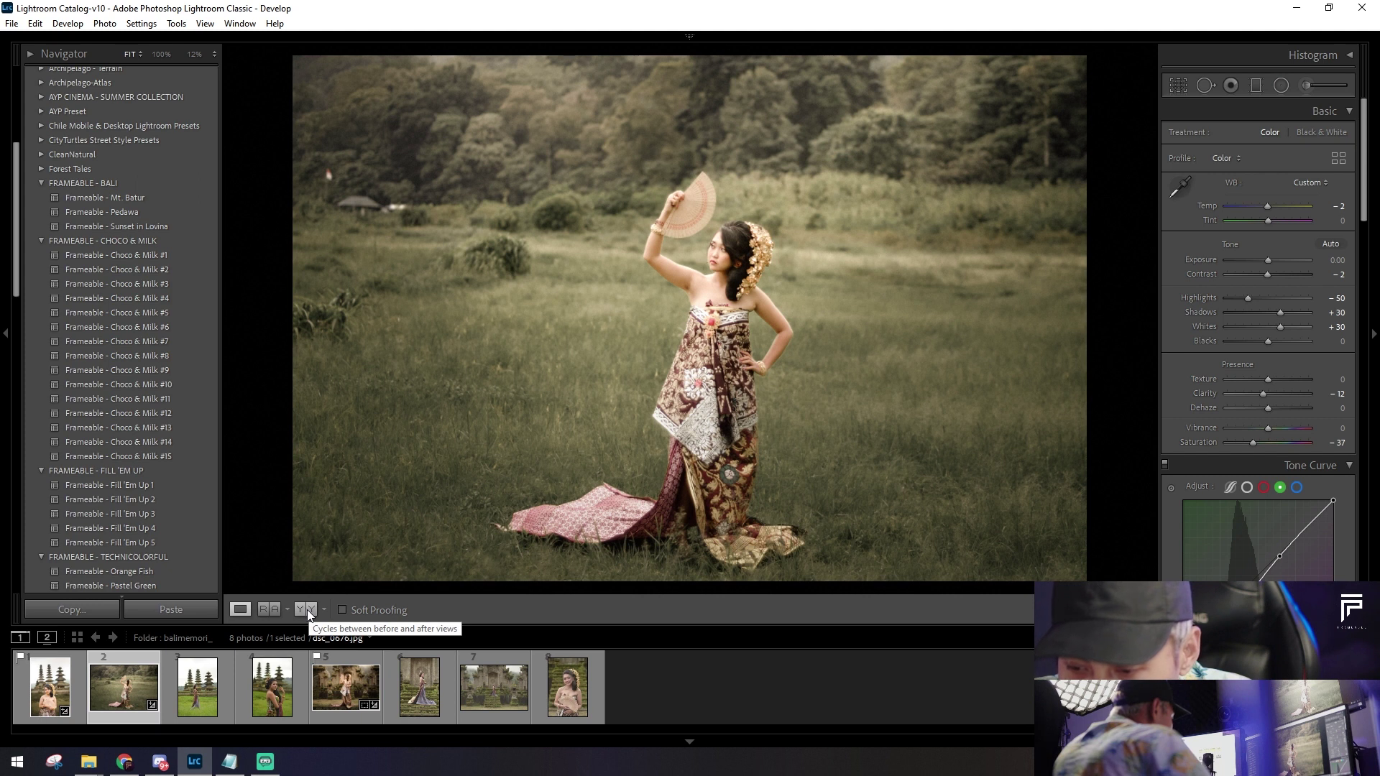
{"action": "left_click", "coordinate": [271, 611]}
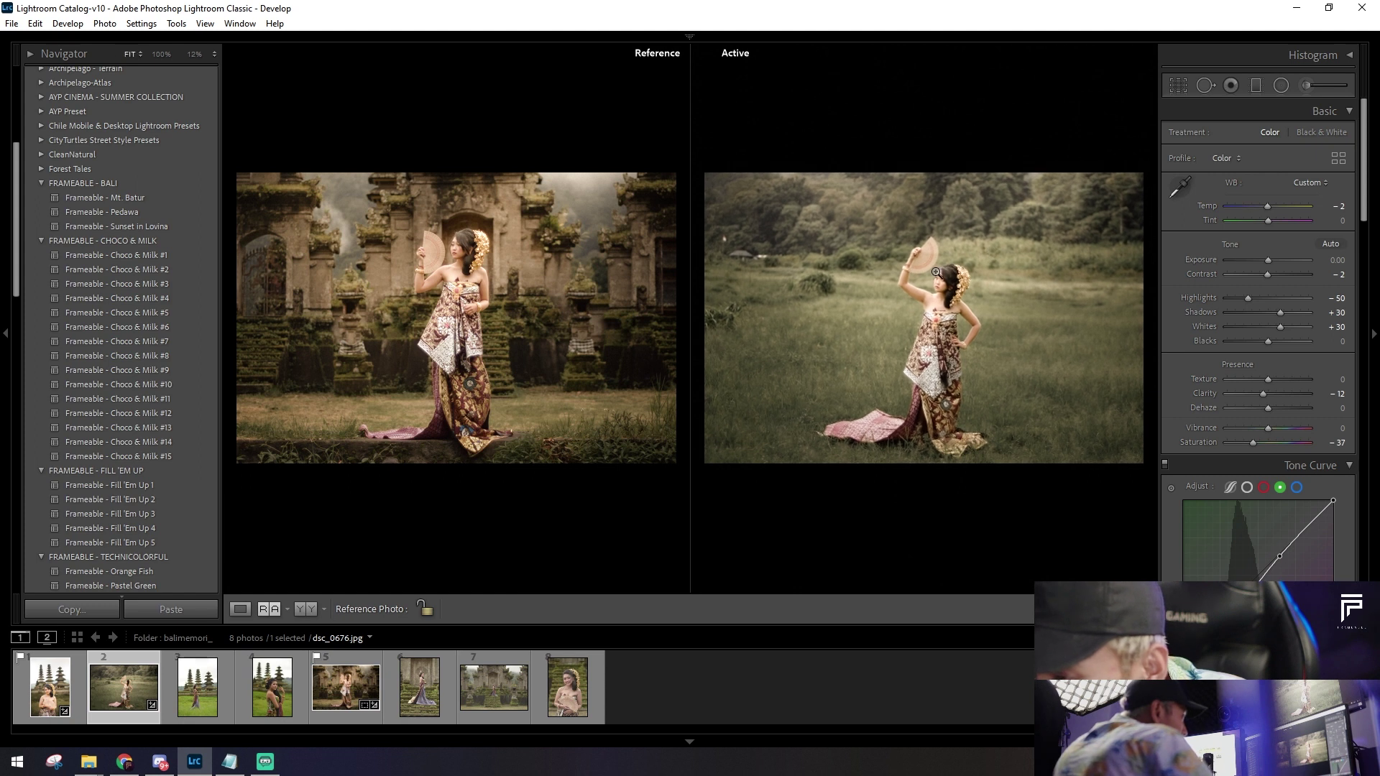
Step: Set the temperature back to −2 while comparing, then start a new radial filter
{"action": "left_click", "coordinate": [976, 265]}
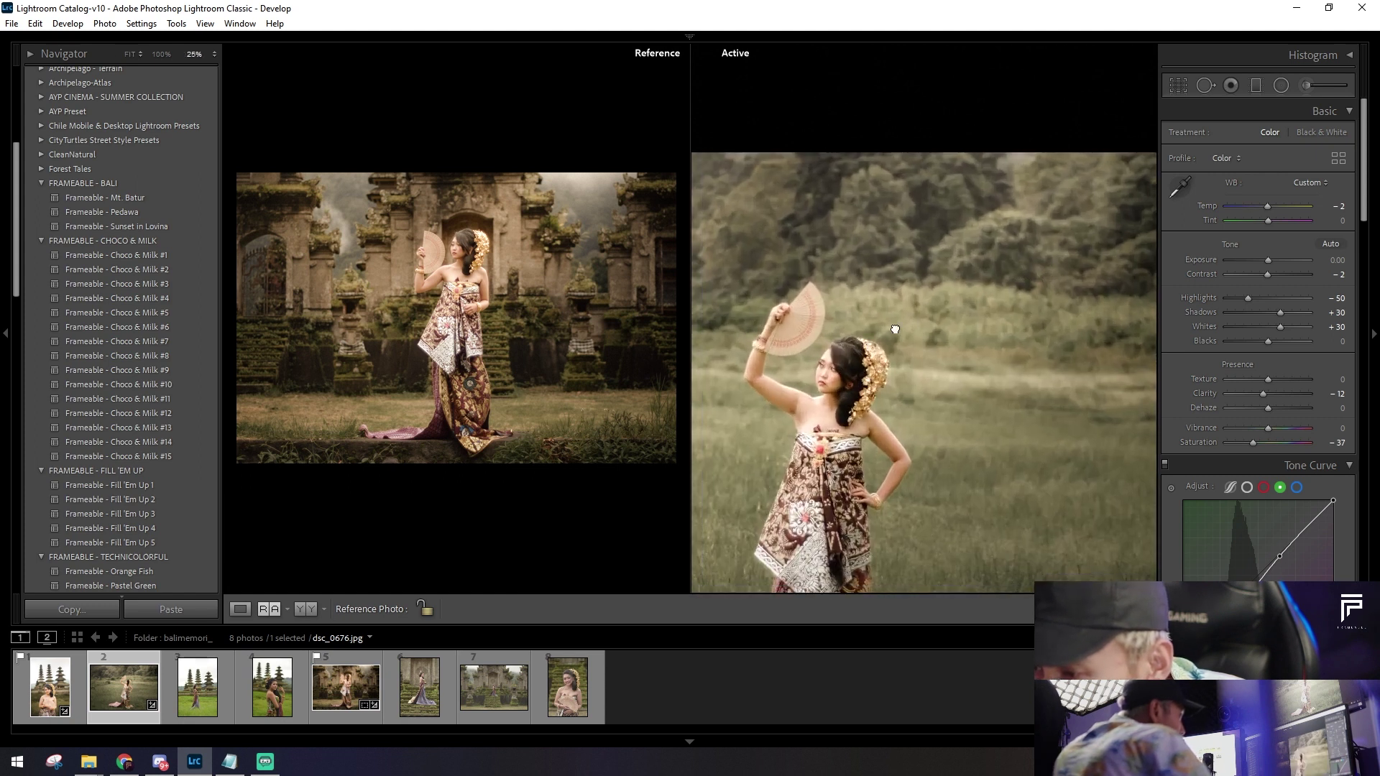
{"action": "left_click", "coordinate": [895, 329]}
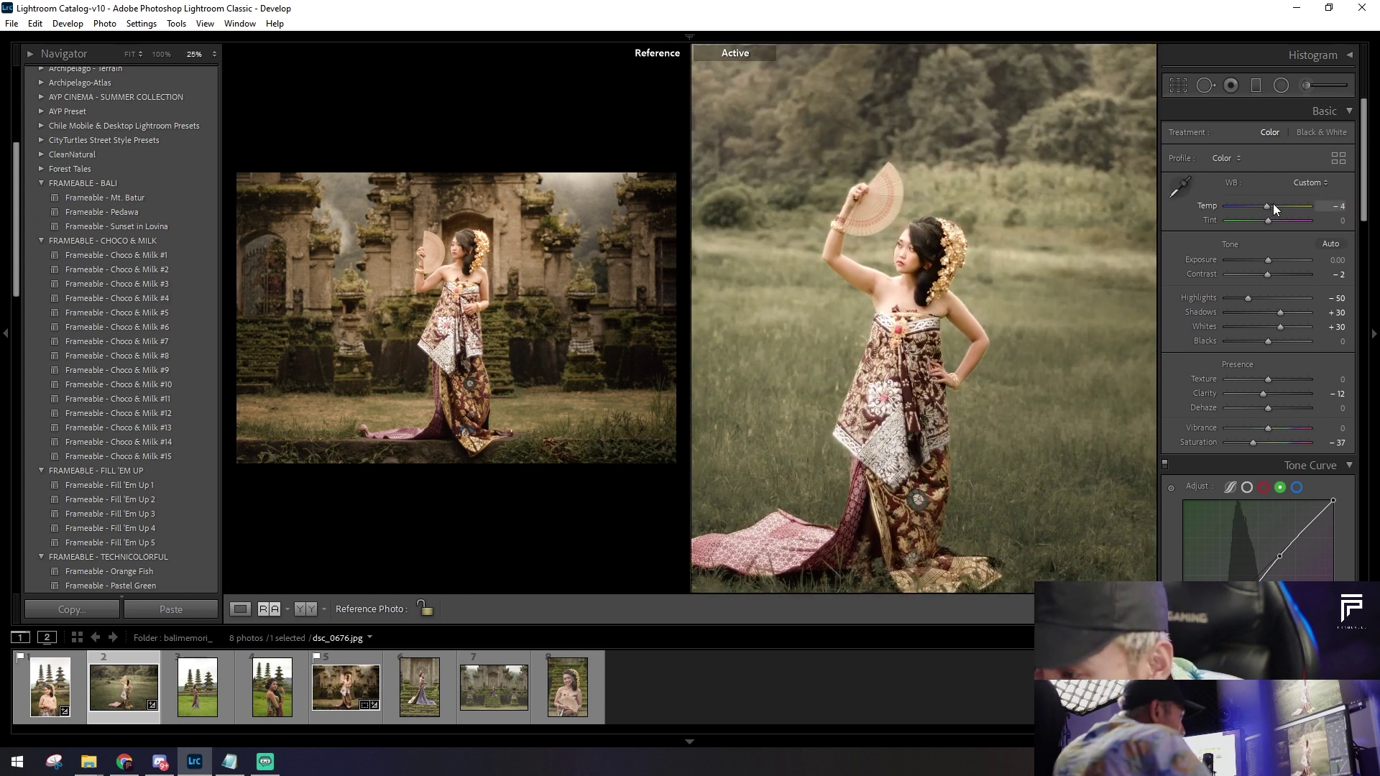
{"action": "left_click_drag", "start_coordinate": [1274, 204], "coordinate": [1269, 204]}
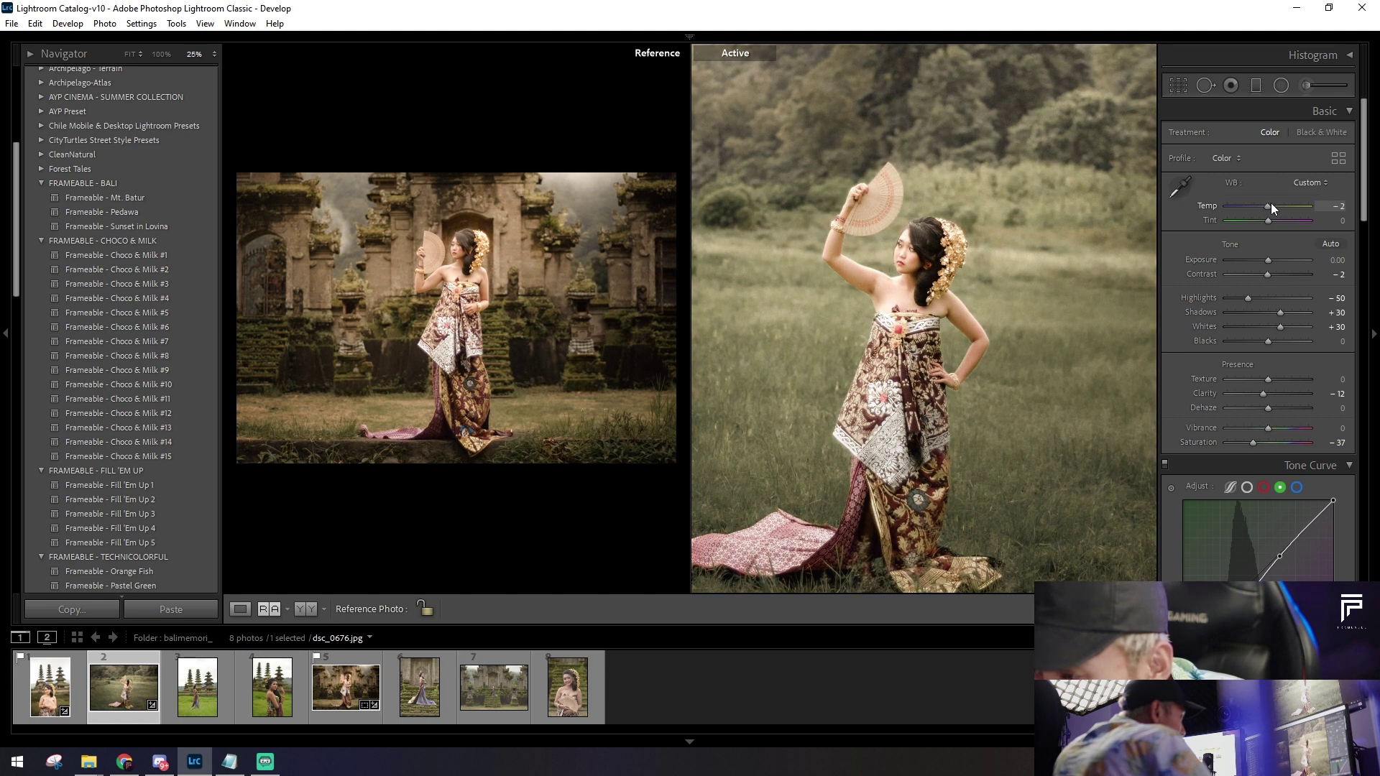
{"action": "left_click", "coordinate": [1024, 310]}
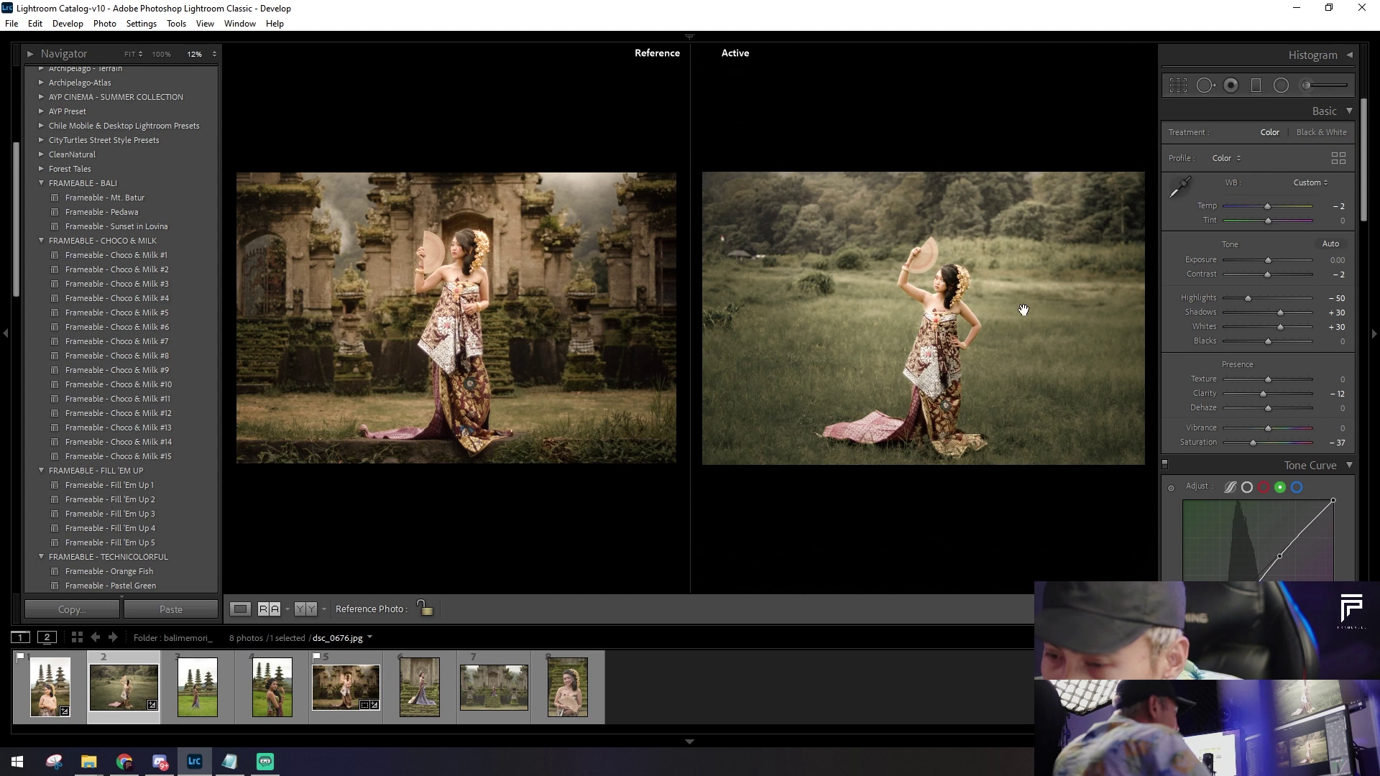
{"action": "left_click", "coordinate": [1281, 84]}
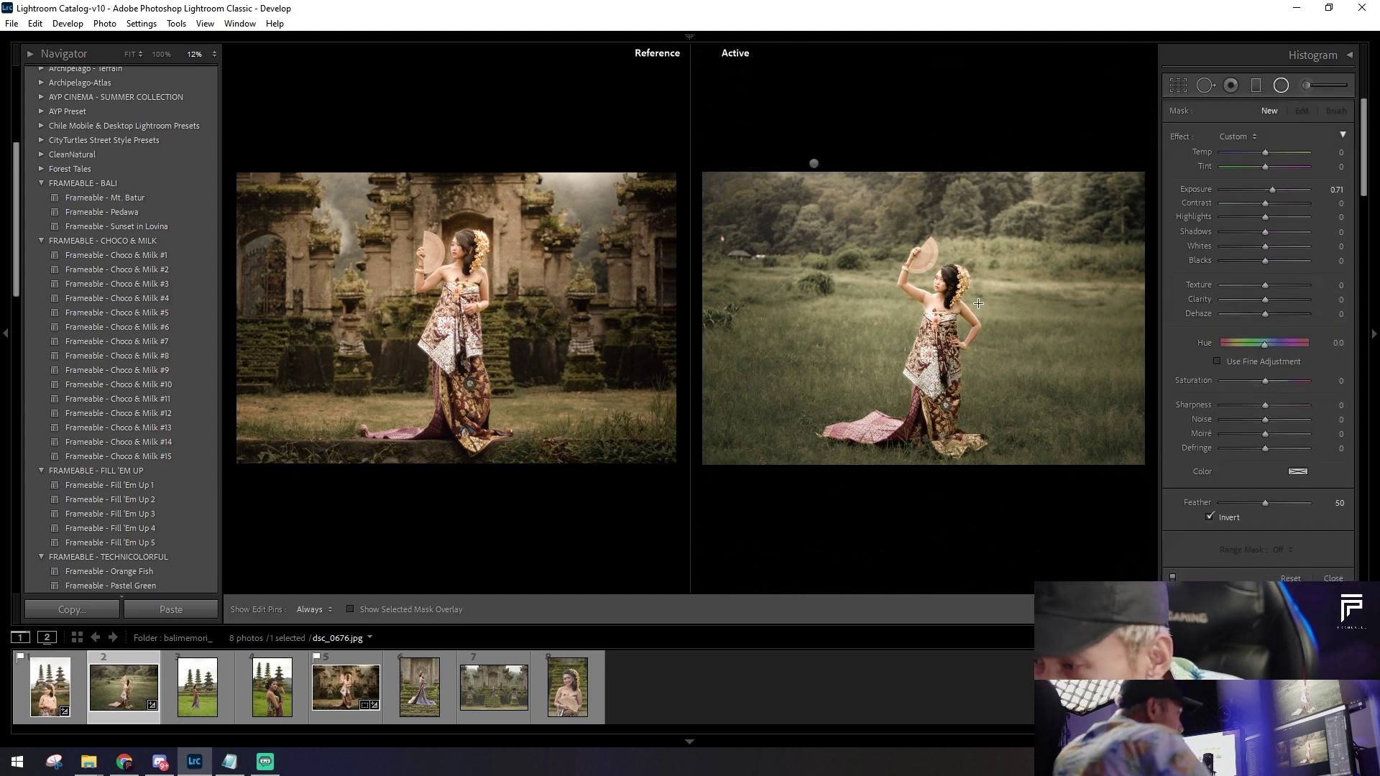
Step: Place the radial filter and stretch it into a large tilted ellipse around the woman
{"action": "left_click", "coordinate": [1036, 181]}
{"action": "left_click_drag", "start_coordinate": [1042, 216], "coordinate": [999, 285]}
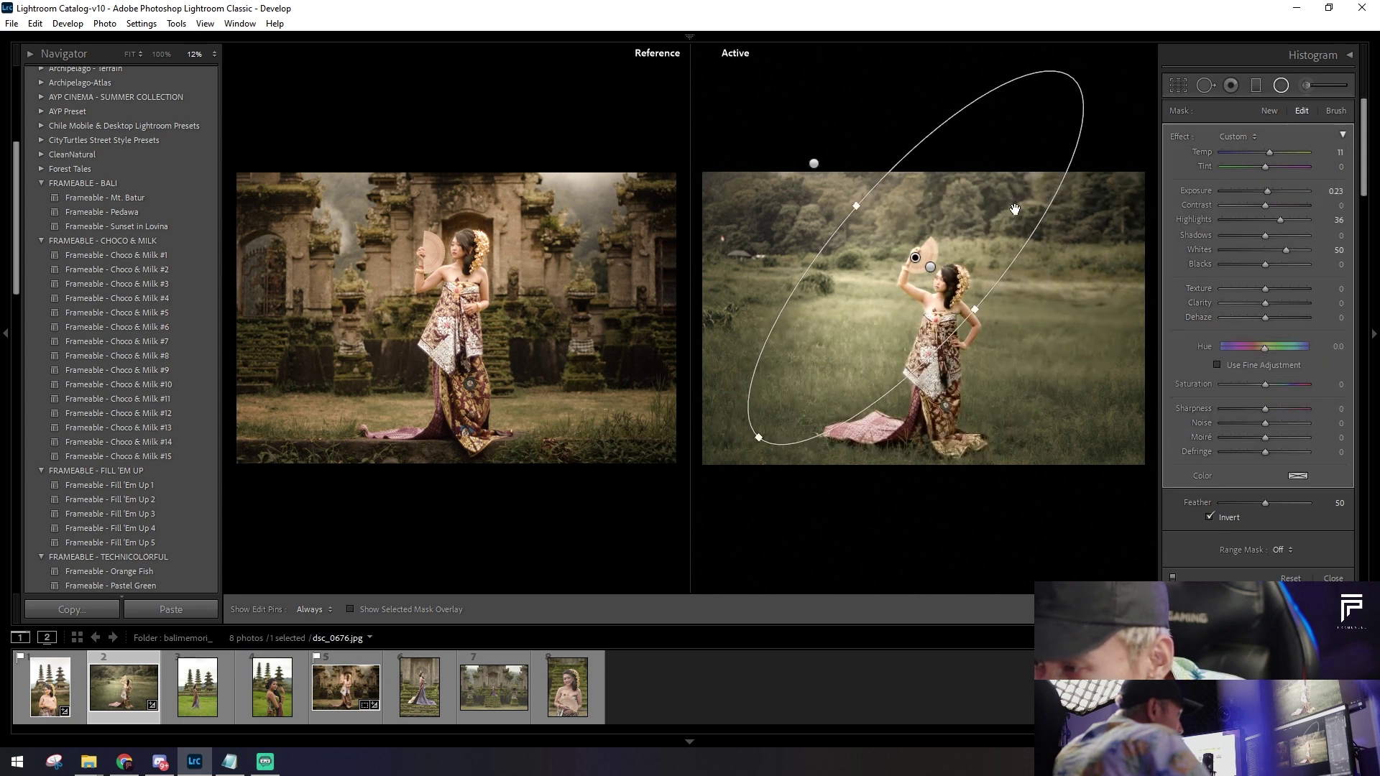
{"action": "left_click_drag", "start_coordinate": [1059, 232], "coordinate": [935, 118]}
{"action": "mouse_move", "coordinate": [966, 227]}
{"action": "left_mouse_down"}
{"action": "mouse_move", "coordinate": [982, 357]}
{"action": "mouse_move", "coordinate": [975, 299]}
{"action": "mouse_move", "coordinate": [993, 324]}
{"action": "mouse_move", "coordinate": [930, 268]}
{"action": "left_mouse_up"}
{"action": "left_click_drag", "start_coordinate": [819, 164], "coordinate": [859, 239]}
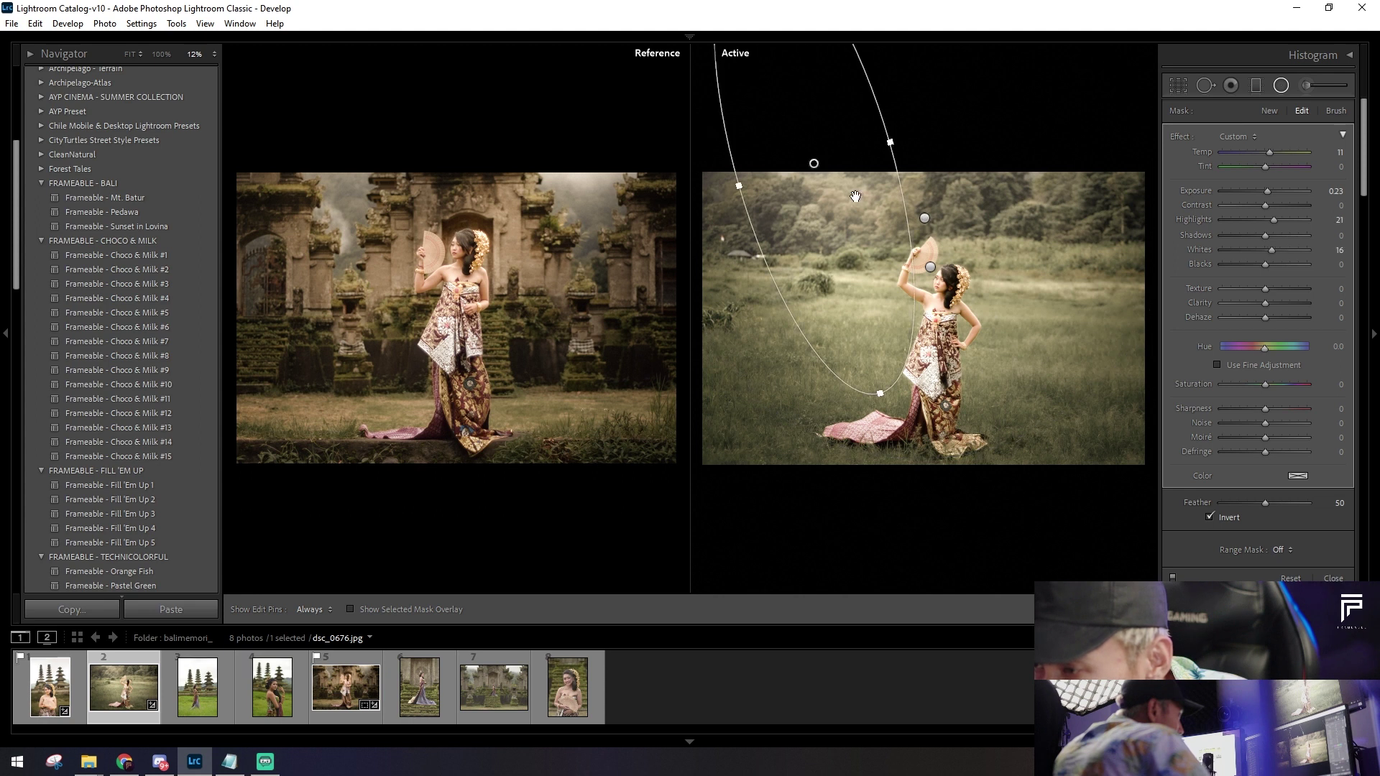
{"action": "mouse_move", "coordinate": [838, 135]}
{"action": "left_mouse_down"}
{"action": "mouse_move", "coordinate": [865, 170]}
{"action": "mouse_move", "coordinate": [897, 161]}
{"action": "left_mouse_up"}
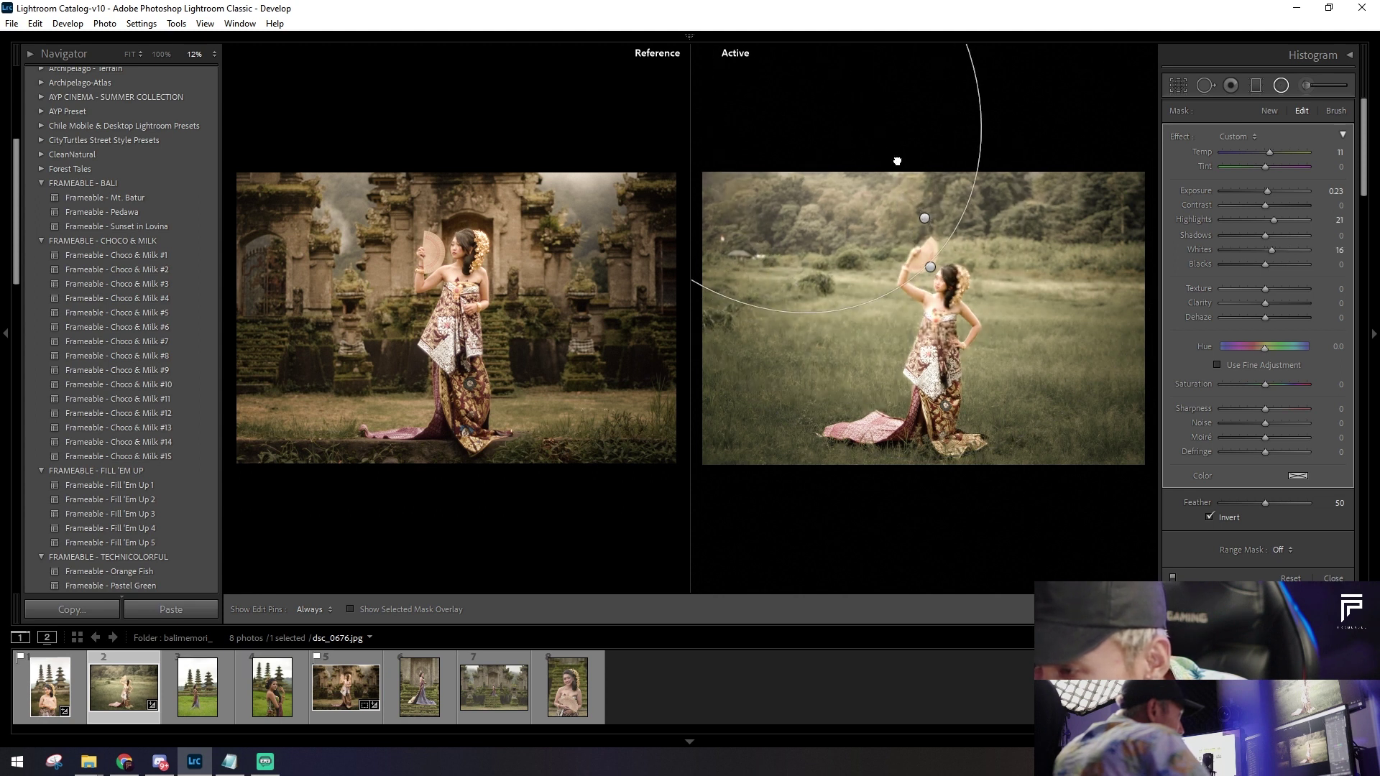
Step: Warm the radial mask to temperature 43, nudge it up-left, and finish the filter
{"action": "left_click_drag", "start_coordinate": [1291, 156], "coordinate": [1293, 159]}
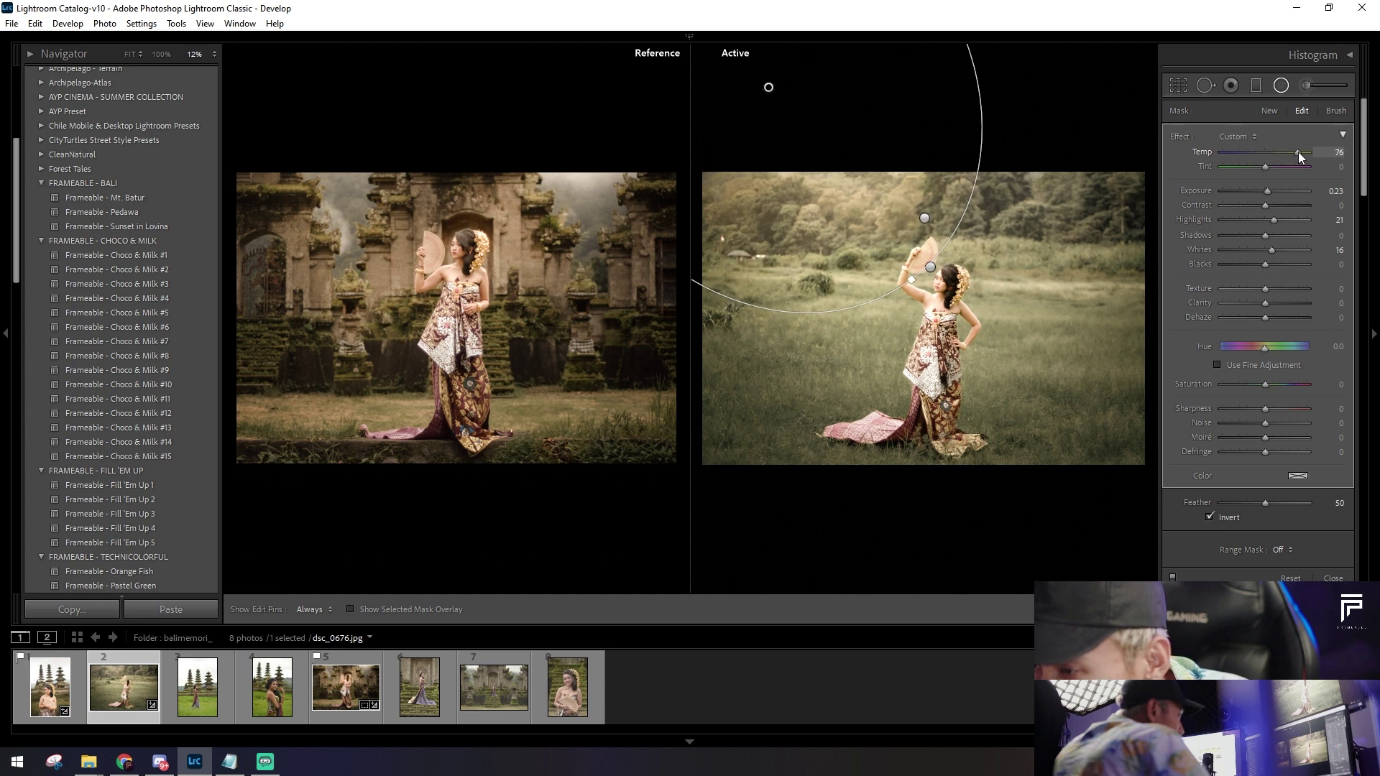
{"action": "left_click_drag", "start_coordinate": [1295, 157], "coordinate": [1284, 151]}
{"action": "left_click_drag", "start_coordinate": [835, 219], "coordinate": [825, 215]}
{"action": "key", "text": "shift+m"}
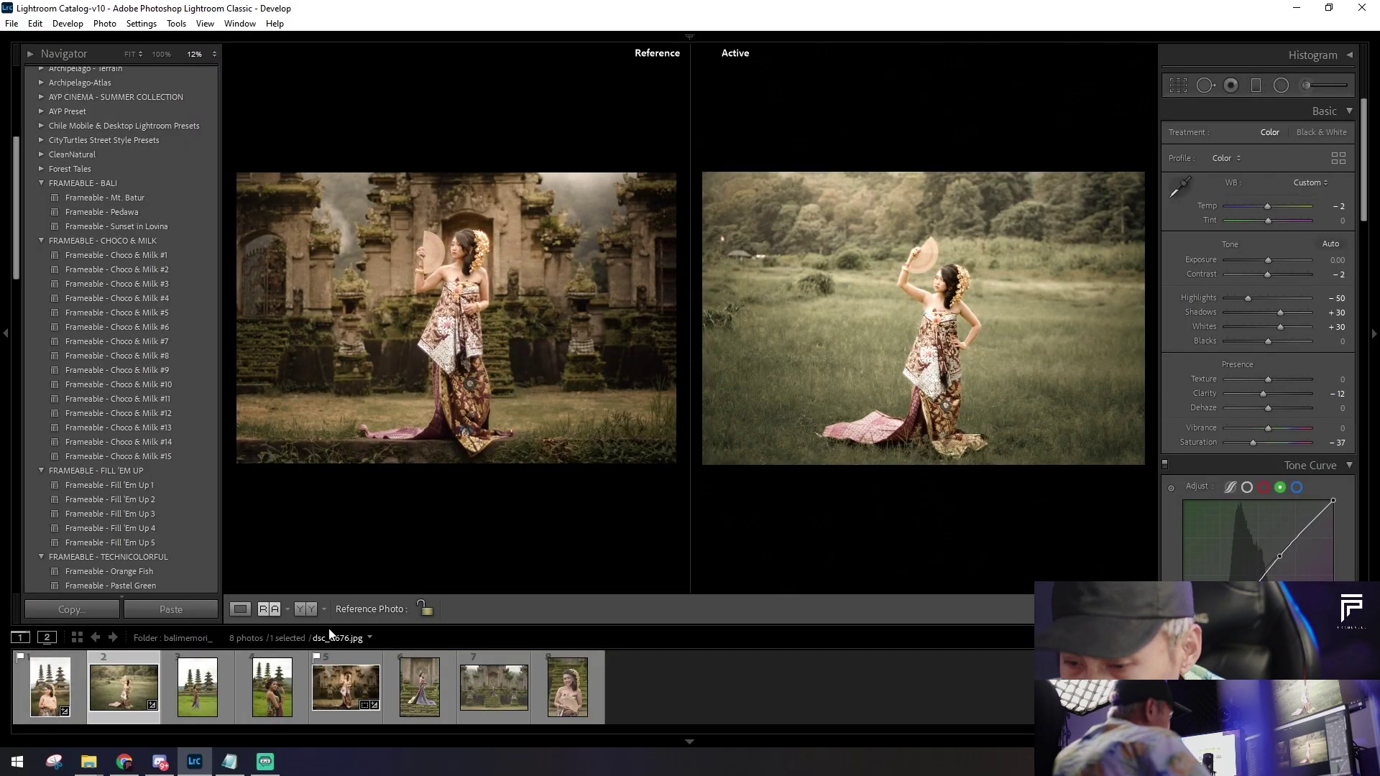
Step: Flag the field portrait as a pick and show the first temple photo in single view
{"action": "key", "text": "p"}
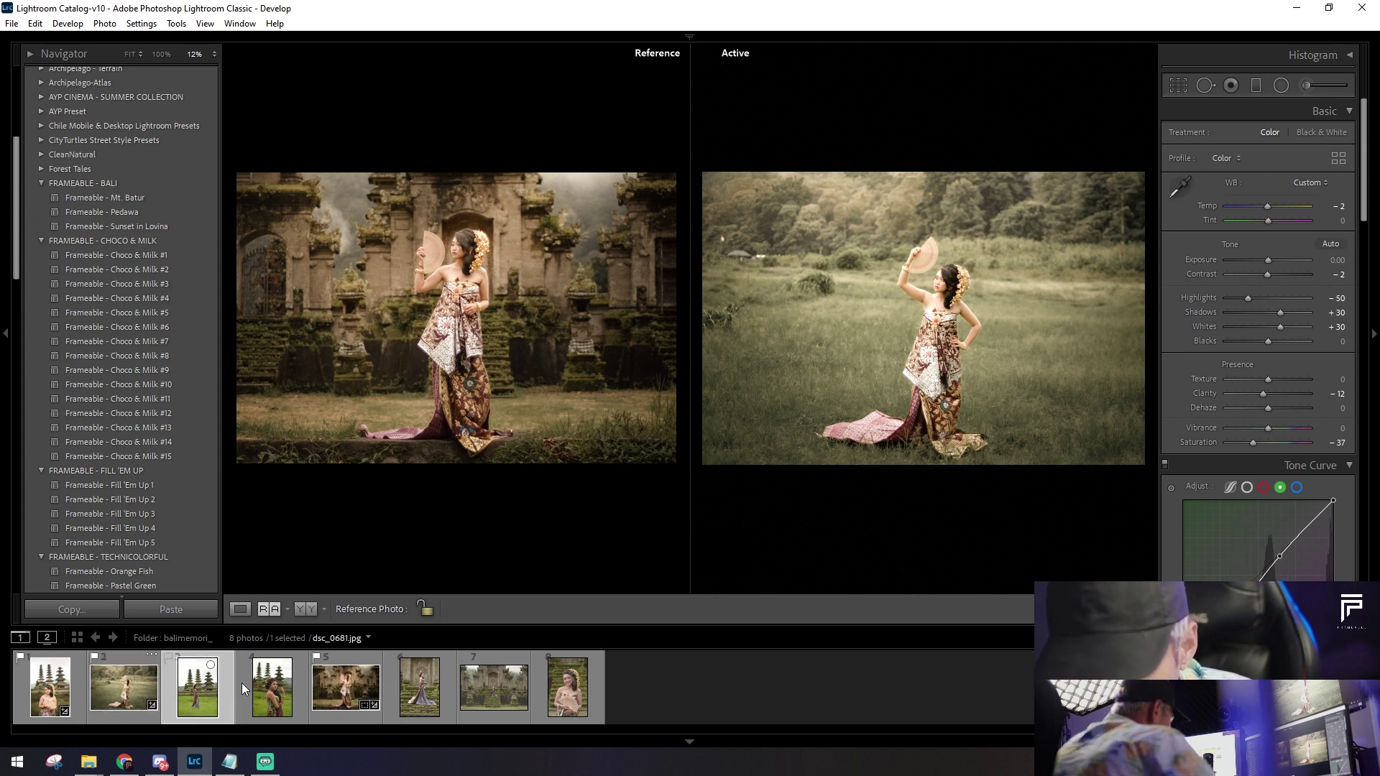
{"action": "left_click", "coordinate": [59, 693]}
{"action": "left_click", "coordinate": [75, 610]}
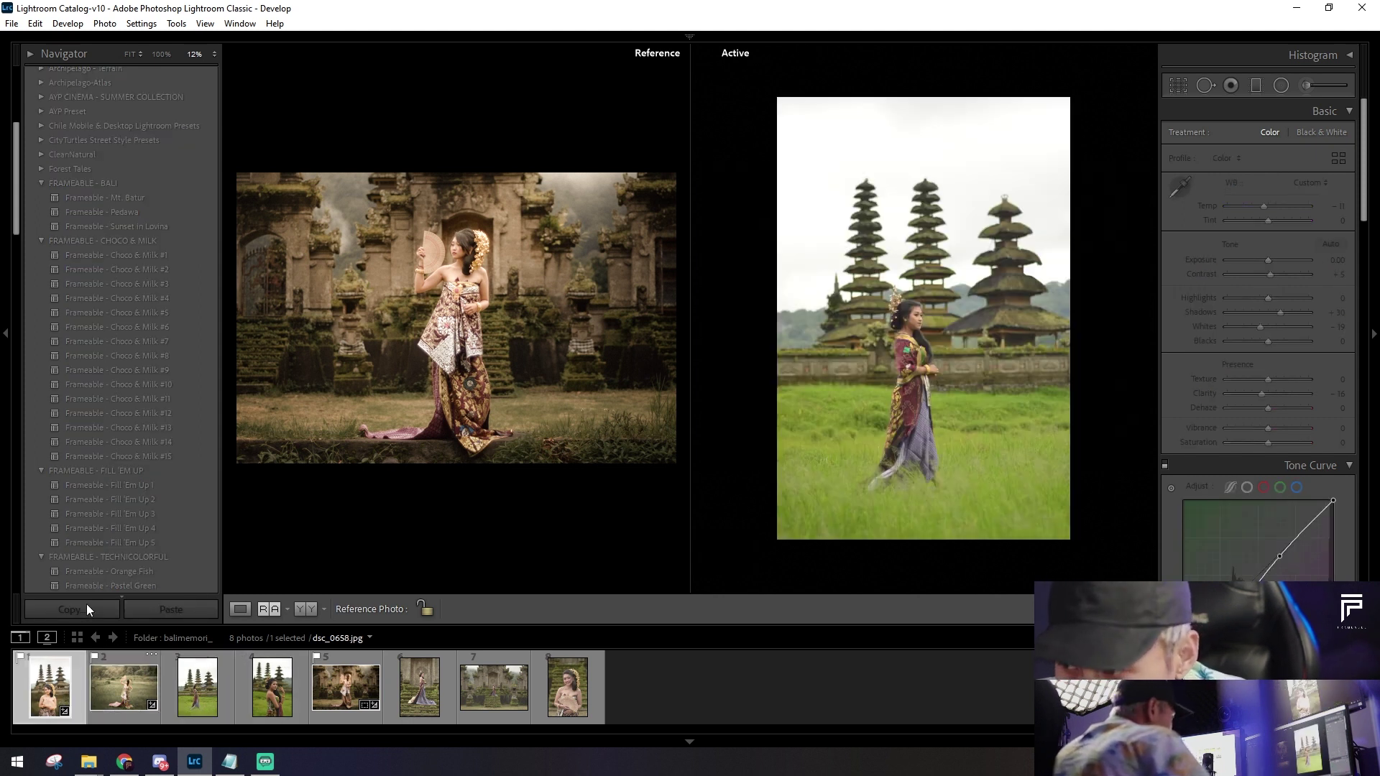
{"action": "left_click", "coordinate": [239, 611]}
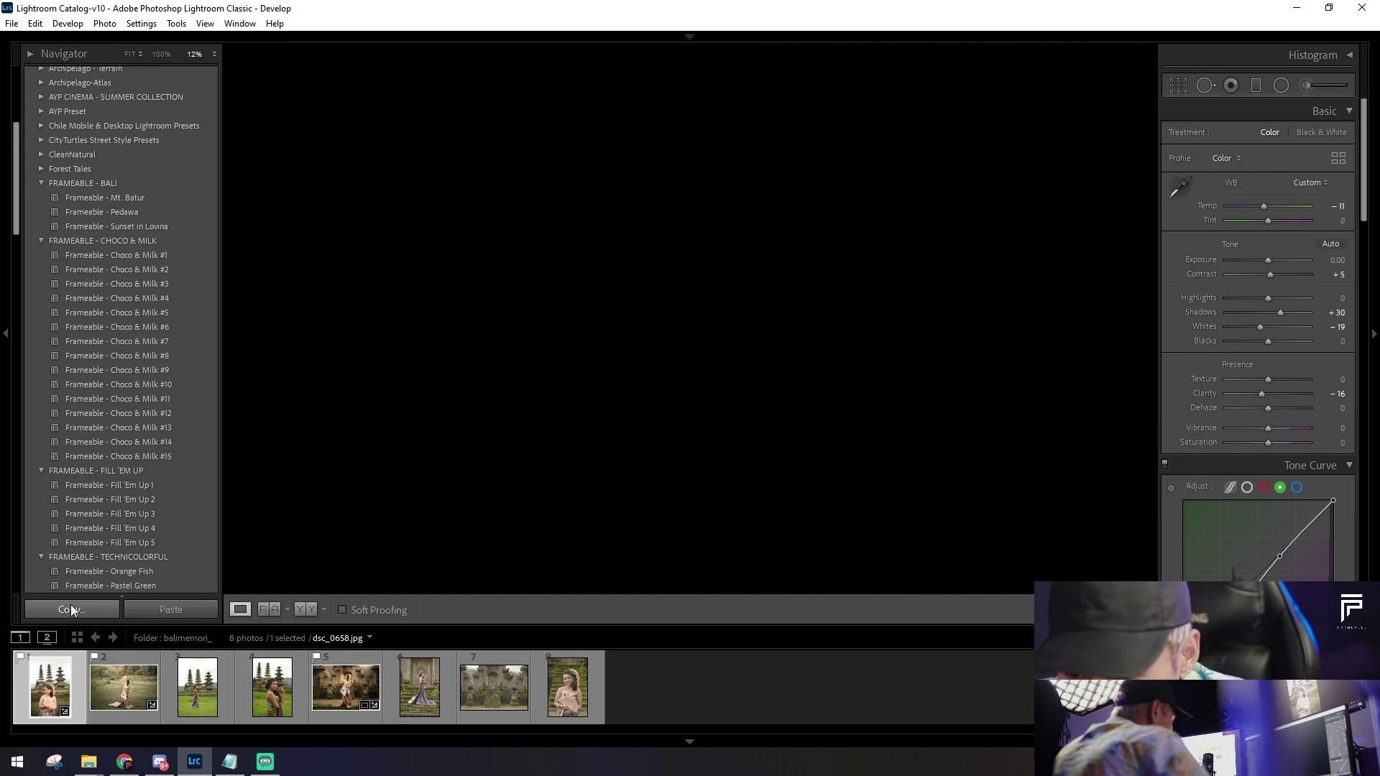
Step: Copy the first temple photo's develop settings and paste them onto the close-up portrait
{"action": "left_click", "coordinate": [70, 610]}
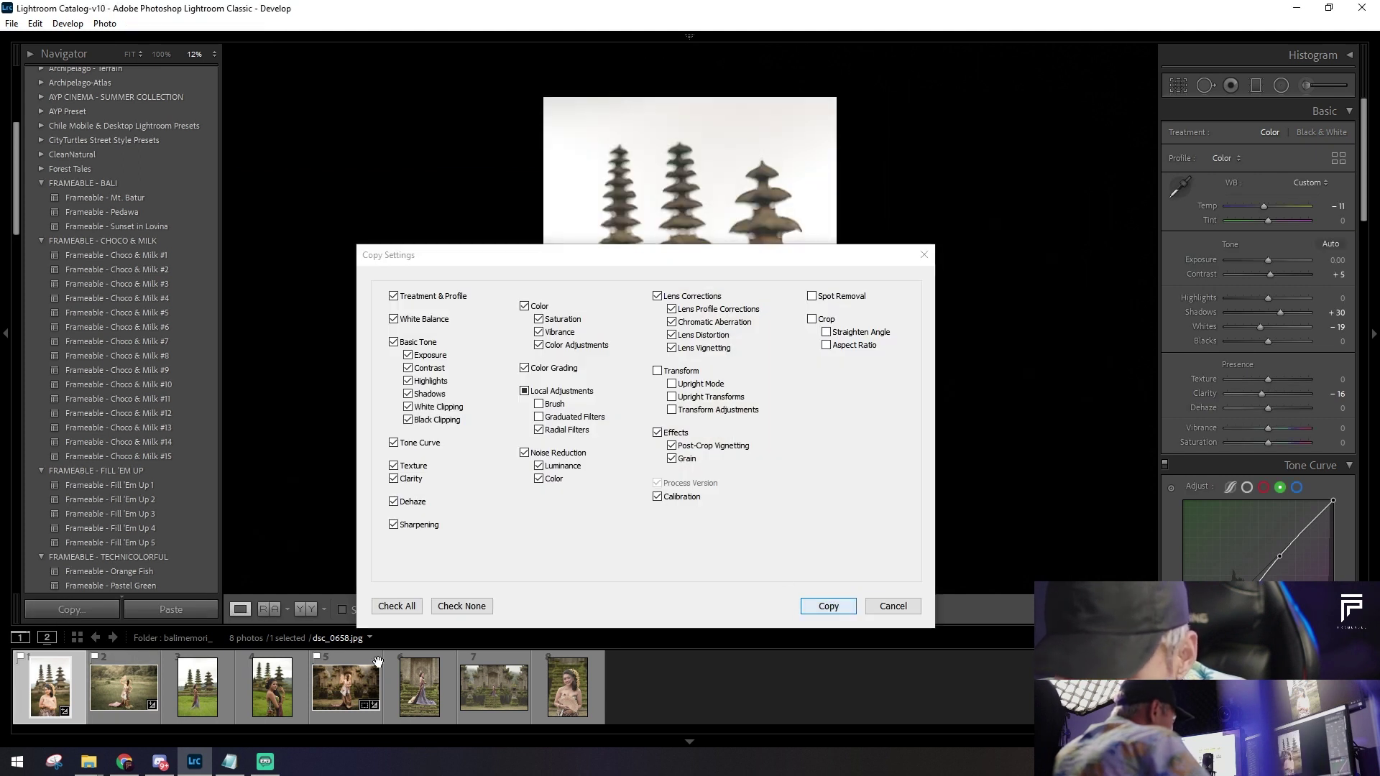
{"action": "left_click", "coordinate": [829, 606]}
{"action": "left_click", "coordinate": [260, 702]}
{"action": "left_click", "coordinate": [184, 612]}
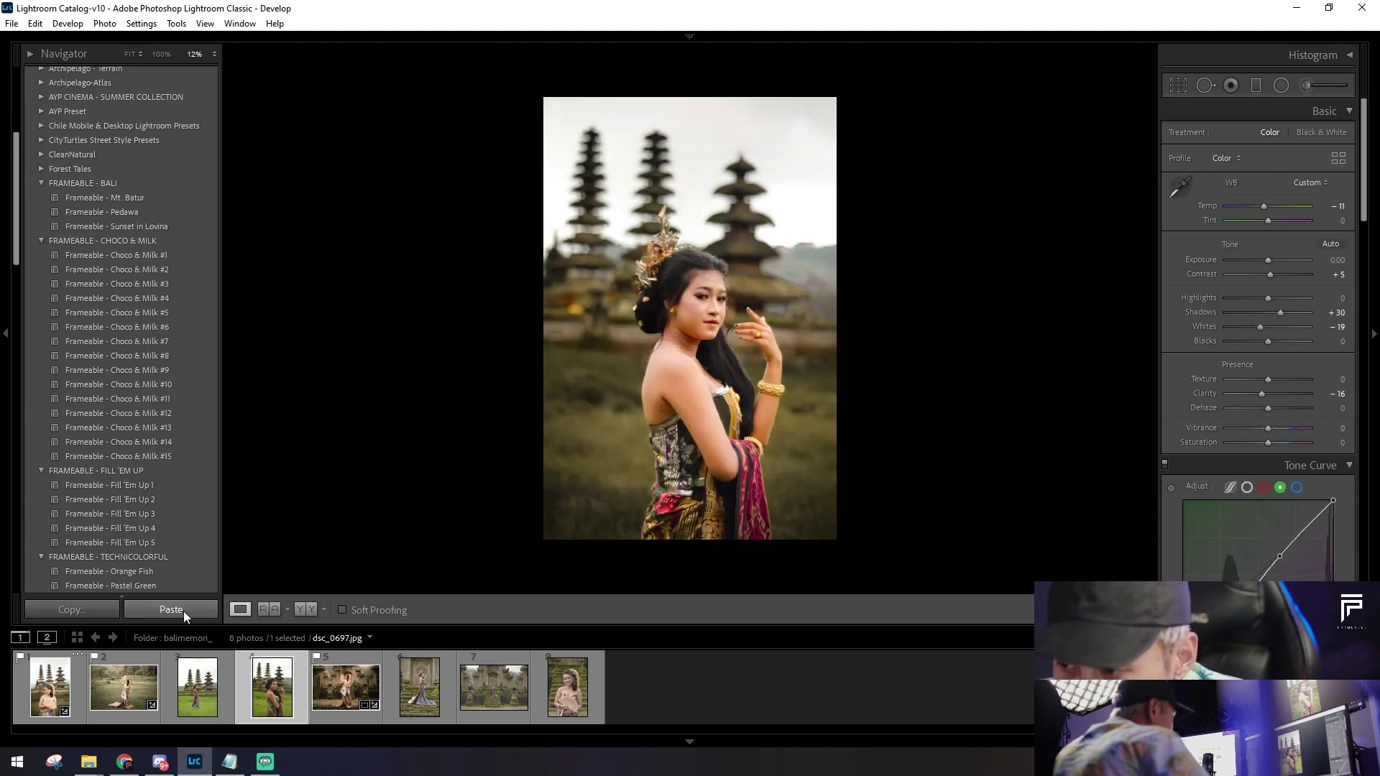
Step: Undo a trial white-balance change, then set Contrast to −37 and Saturation to −7
{"action": "left_click_drag", "start_coordinate": [1266, 207], "coordinate": [1258, 205]}
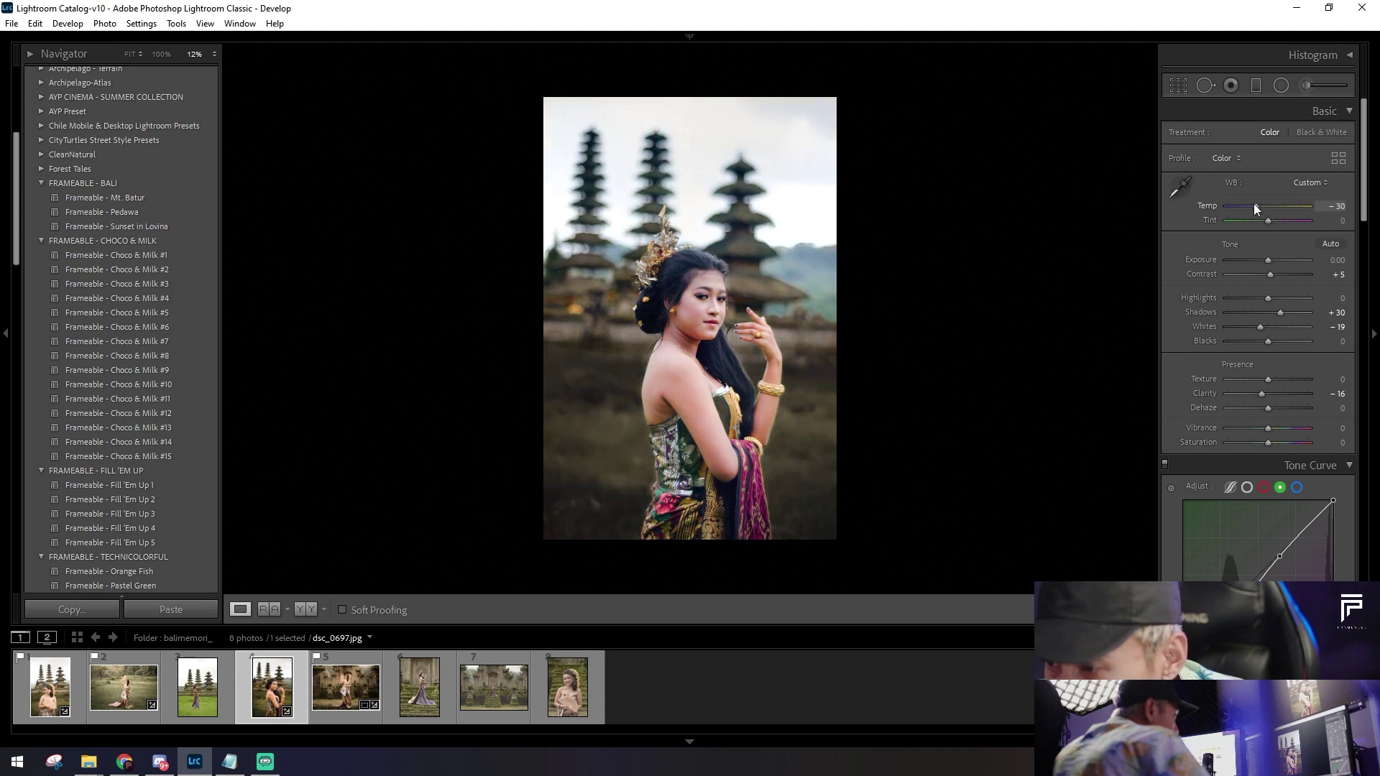
{"action": "key", "text": "ctrl+z"}
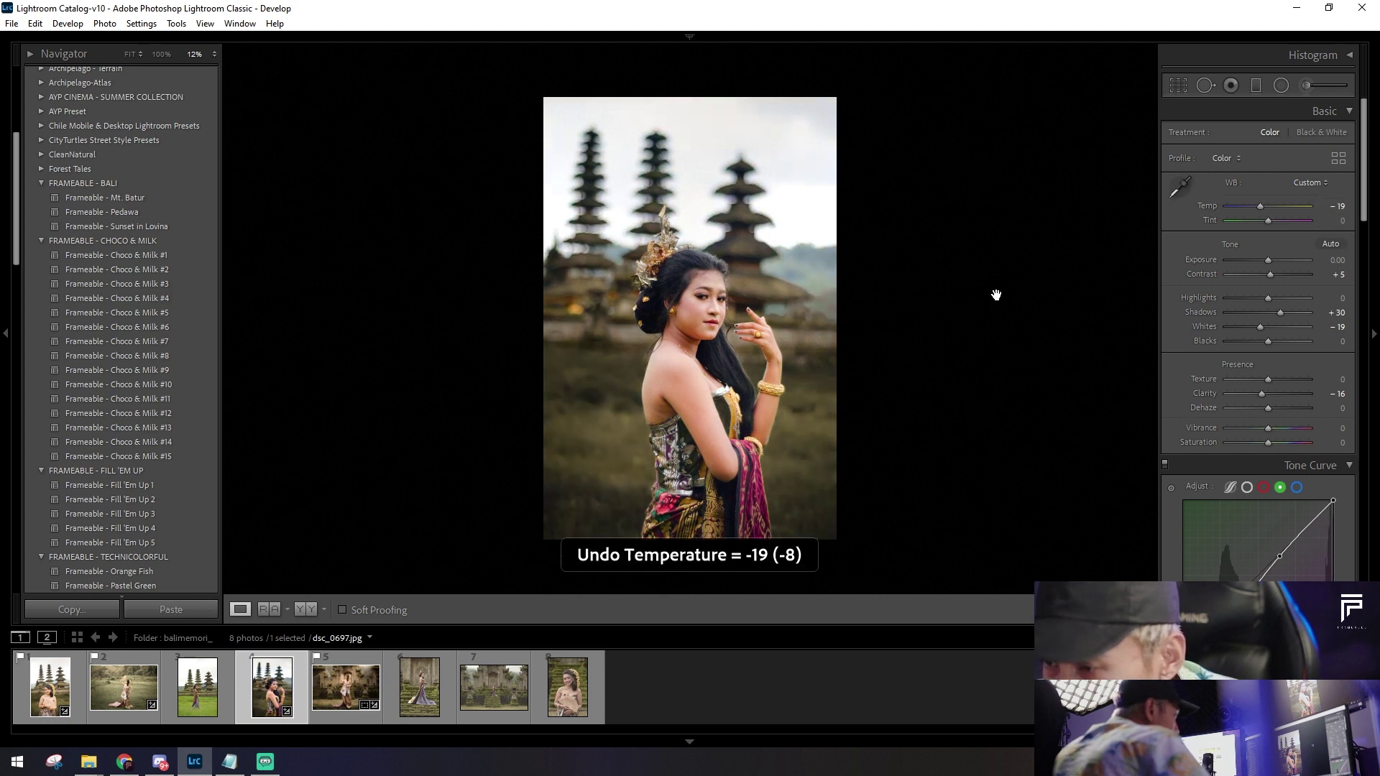
{"action": "left_click_drag", "start_coordinate": [1270, 275], "coordinate": [1254, 277]}
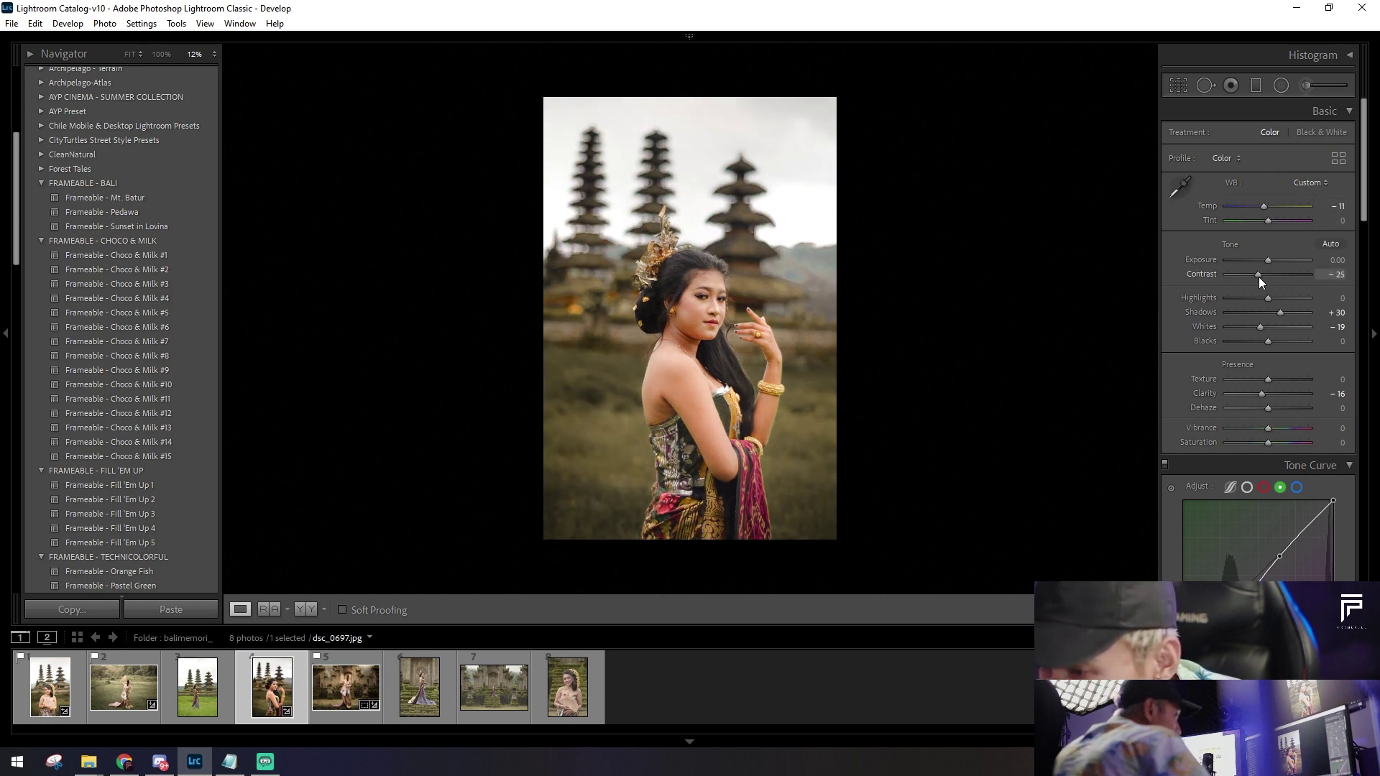
{"action": "left_click_drag", "start_coordinate": [1264, 443], "coordinate": [1262, 446]}
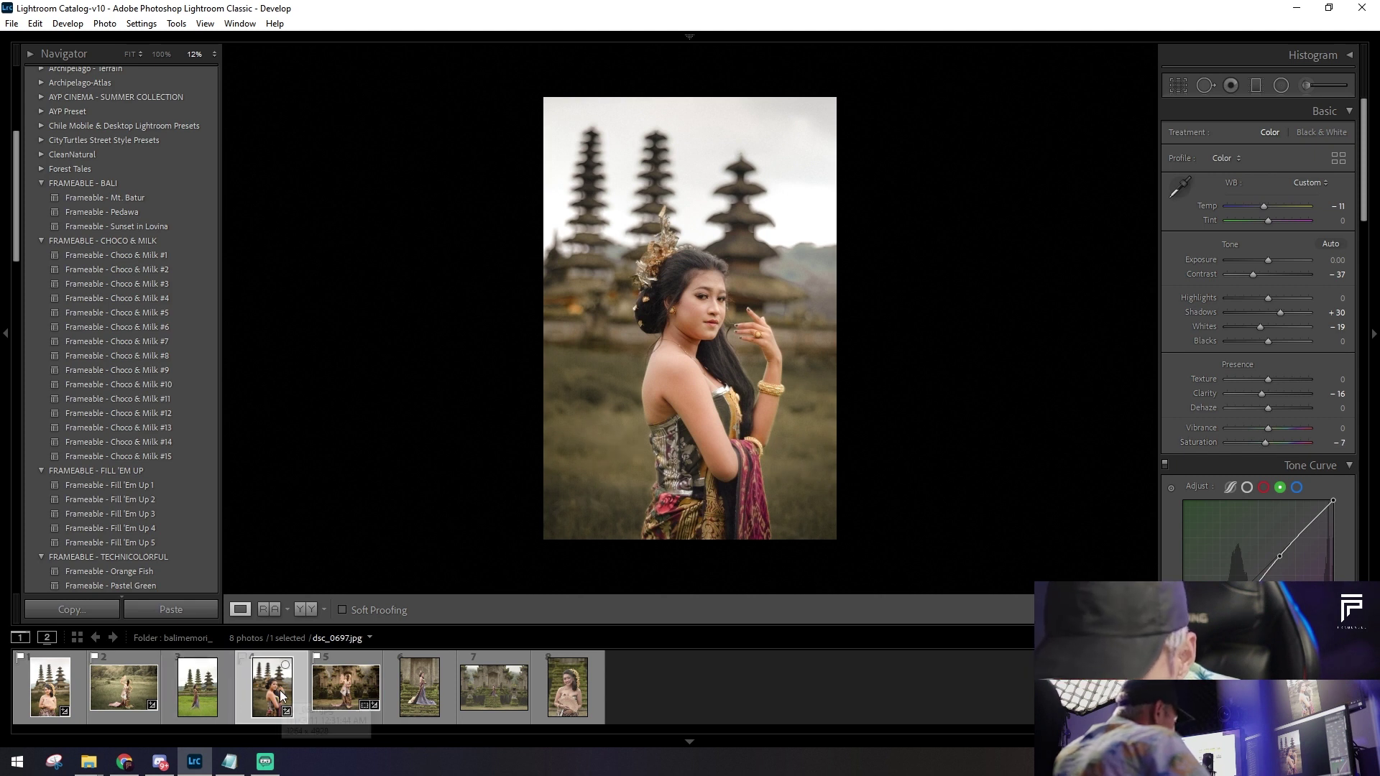
Step: Raise exposure to +0.26 against the first temple photo as reference, and flag it a pick
{"action": "left_click", "coordinate": [268, 609]}
{"action": "left_click_drag", "start_coordinate": [50, 686], "coordinate": [430, 365]}
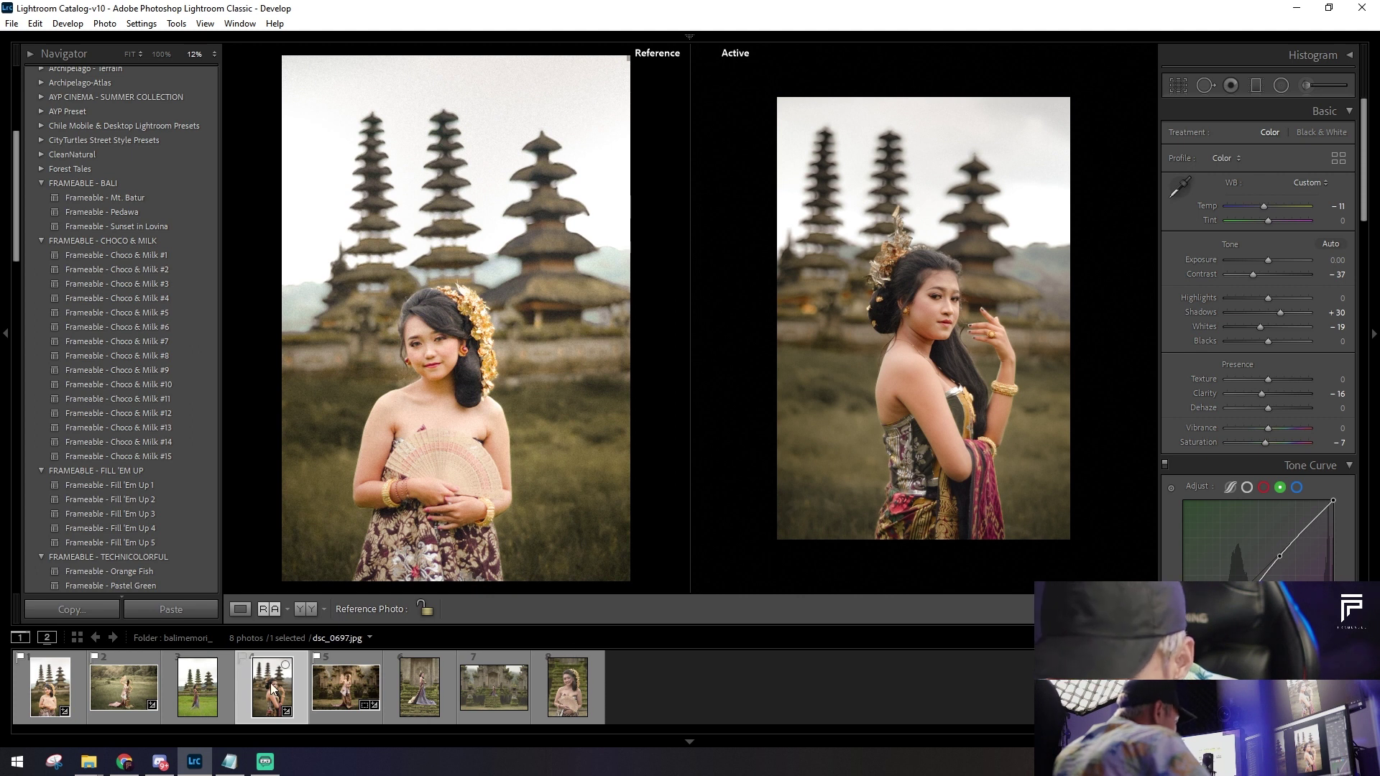
{"action": "left_click_drag", "start_coordinate": [1272, 299], "coordinate": [1267, 257]}
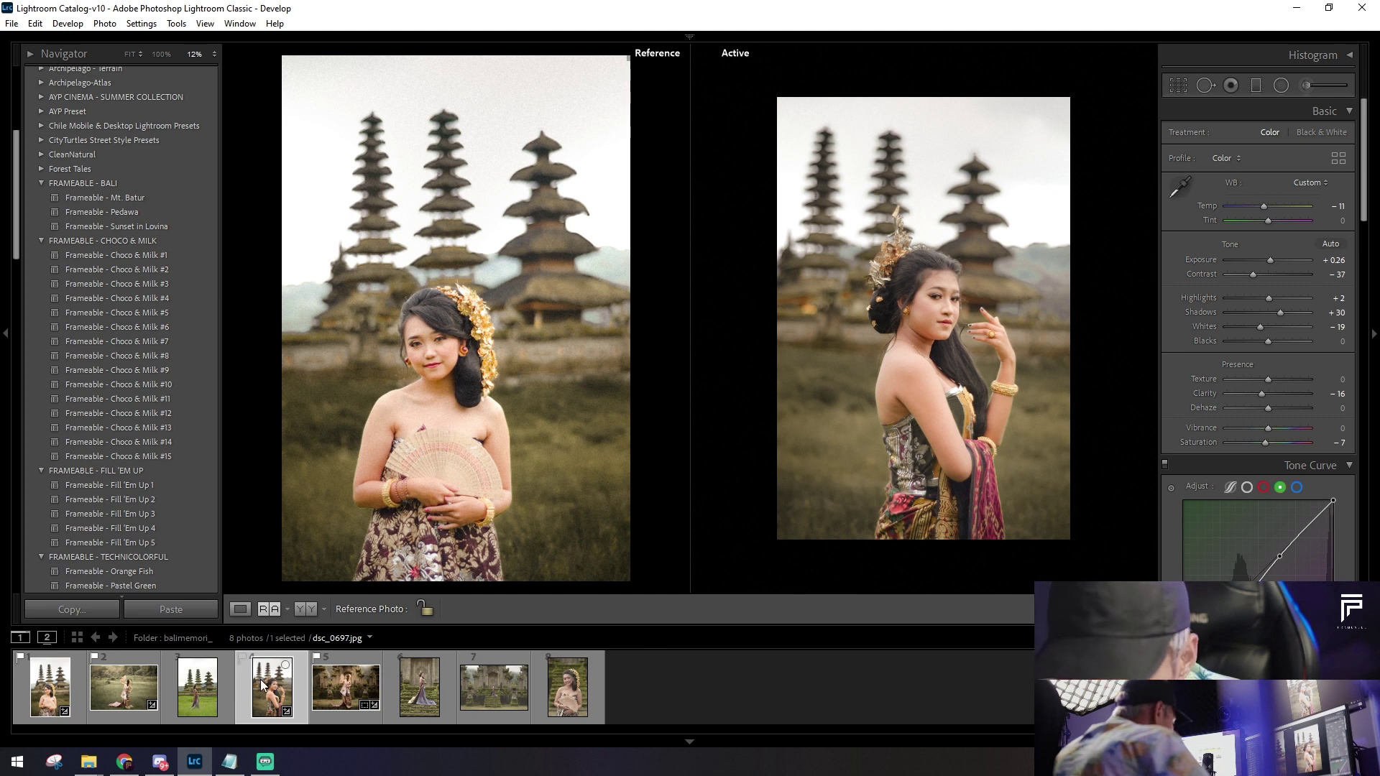
{"action": "key", "text": "p"}
{"action": "left_click", "coordinate": [239, 610]}
{"action": "key", "text": "Left"}
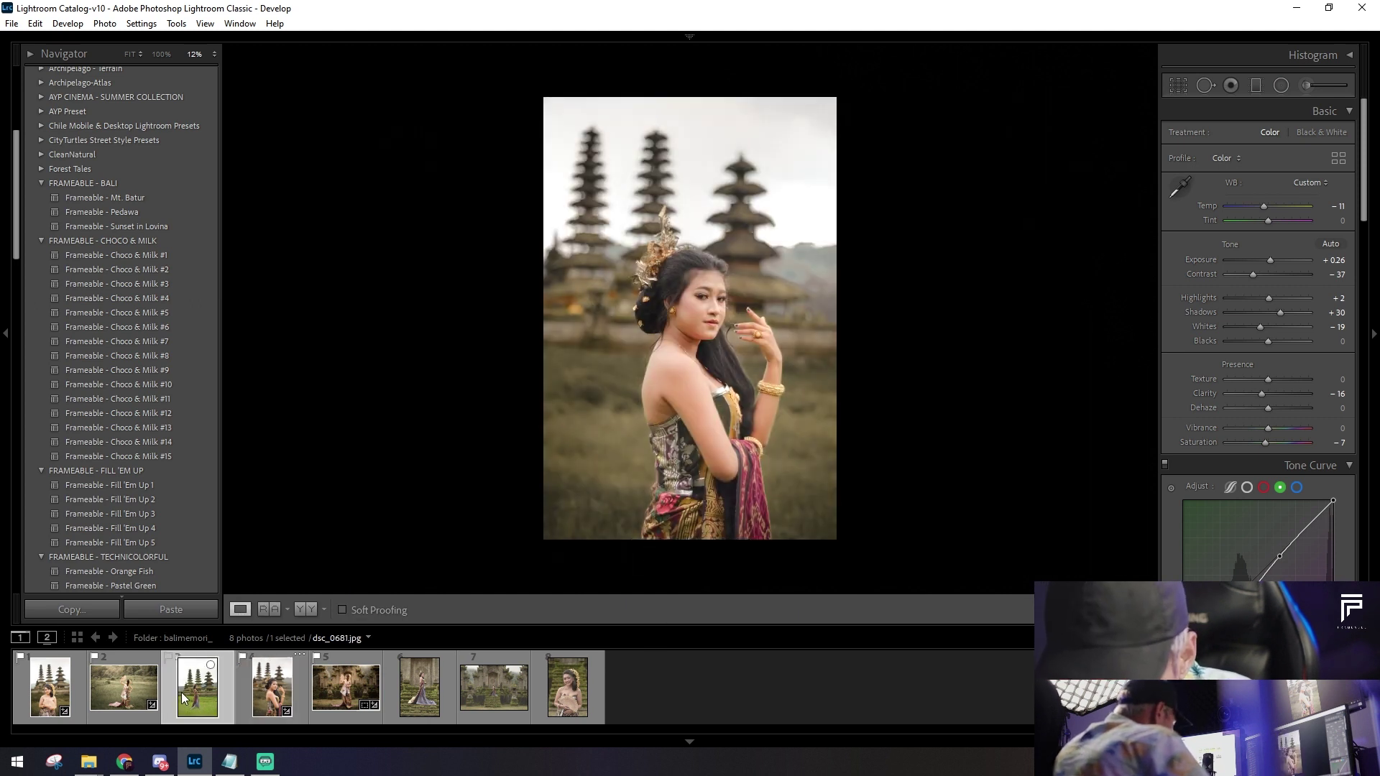
Step: Paste the moody grade onto the temple-towers photo, set exposure to −0.26, and inspect it zoomed
{"action": "key", "text": "ctrl+shift+v"}
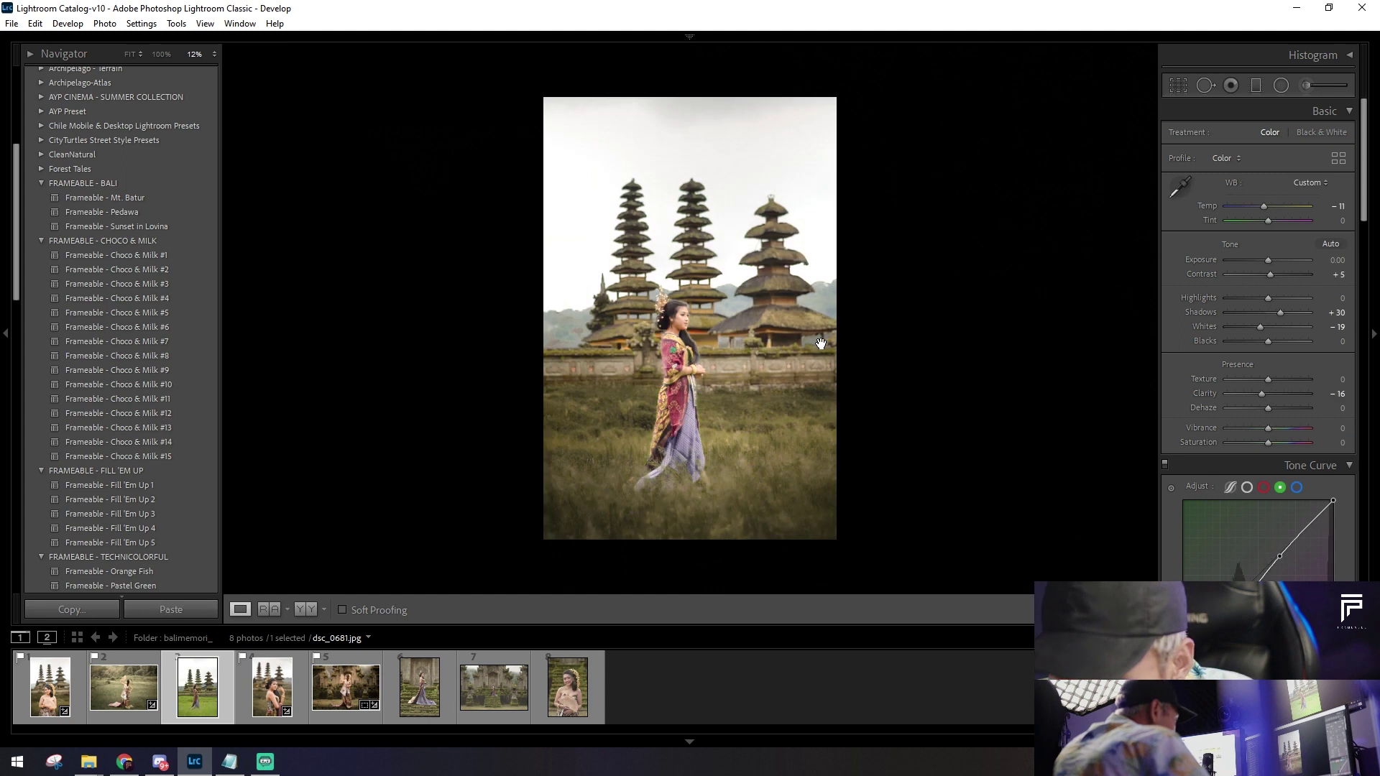
{"action": "left_click_drag", "start_coordinate": [1270, 259], "coordinate": [1269, 258]}
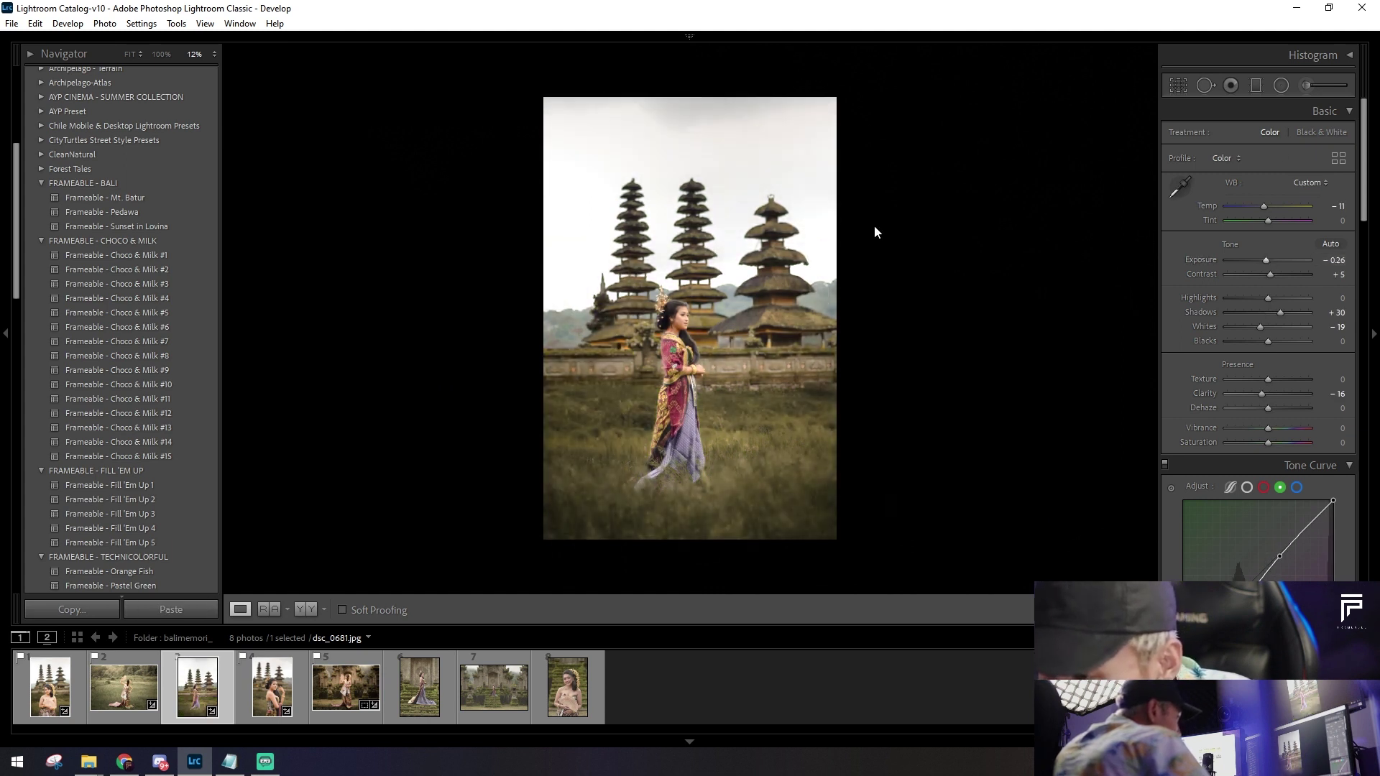
{"action": "left_click", "coordinate": [705, 335]}
{"action": "scroll", "coordinate": [712, 331], "scroll_direction": "down", "scroll_amount": 5}
{"action": "scroll", "coordinate": [718, 326], "scroll_direction": "up", "scroll_amount": 2}
{"action": "scroll", "coordinate": [690, 271], "scroll_direction": "up", "scroll_amount": 5}
{"action": "scroll", "coordinate": [691, 271], "scroll_direction": "down", "scroll_amount": 7}
{"action": "scroll", "coordinate": [690, 271], "scroll_direction": "up", "scroll_amount": 1}
{"action": "scroll", "coordinate": [691, 271], "scroll_direction": "up", "scroll_amount": 2}
{"action": "left_click", "coordinate": [691, 271]}
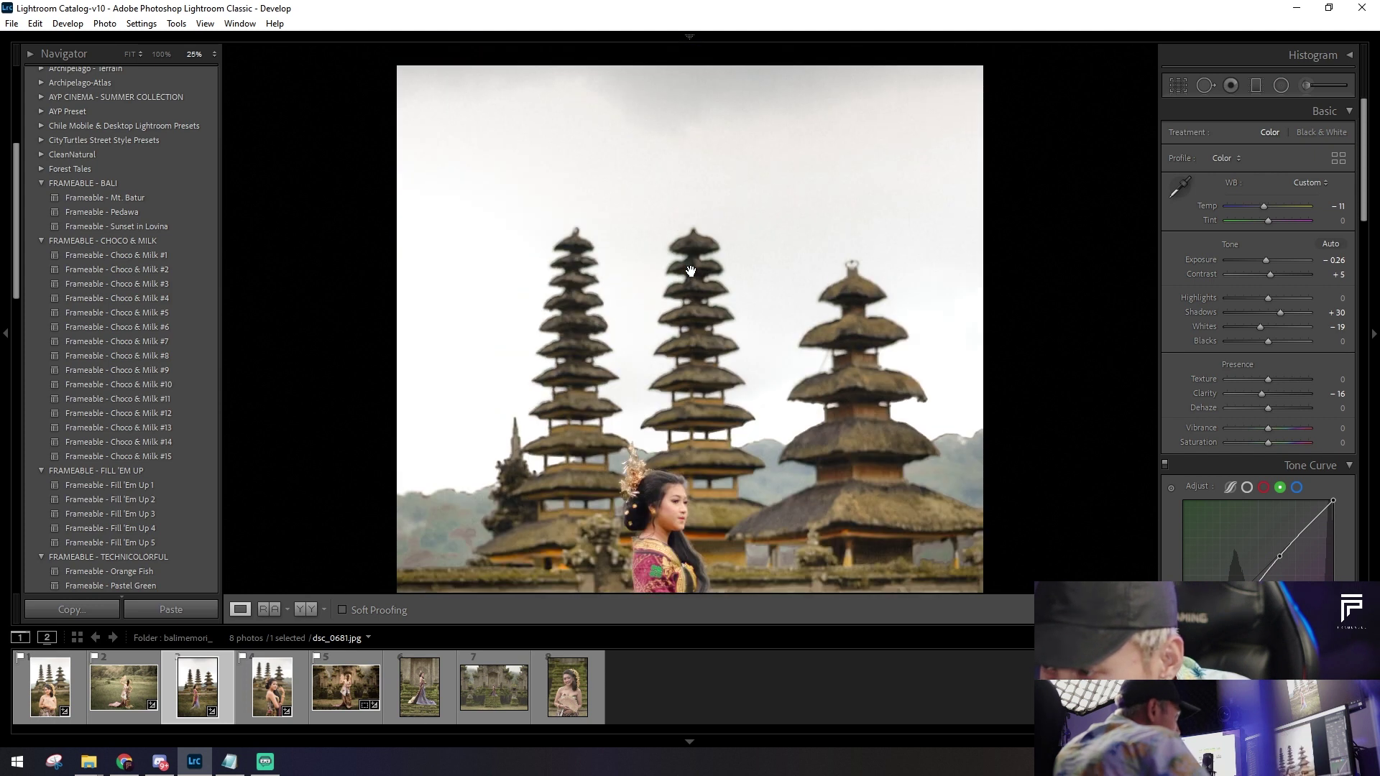
Step: Check the woman and towers up close, fit the view, and select the bottom radial mask
{"action": "left_click", "coordinate": [690, 271]}
{"action": "scroll", "coordinate": [675, 295], "scroll_direction": "down", "scroll_amount": 5}
{"action": "scroll", "coordinate": [675, 295], "scroll_direction": "up", "scroll_amount": 6}
{"action": "scroll", "coordinate": [675, 295], "scroll_direction": "down", "scroll_amount": 4}
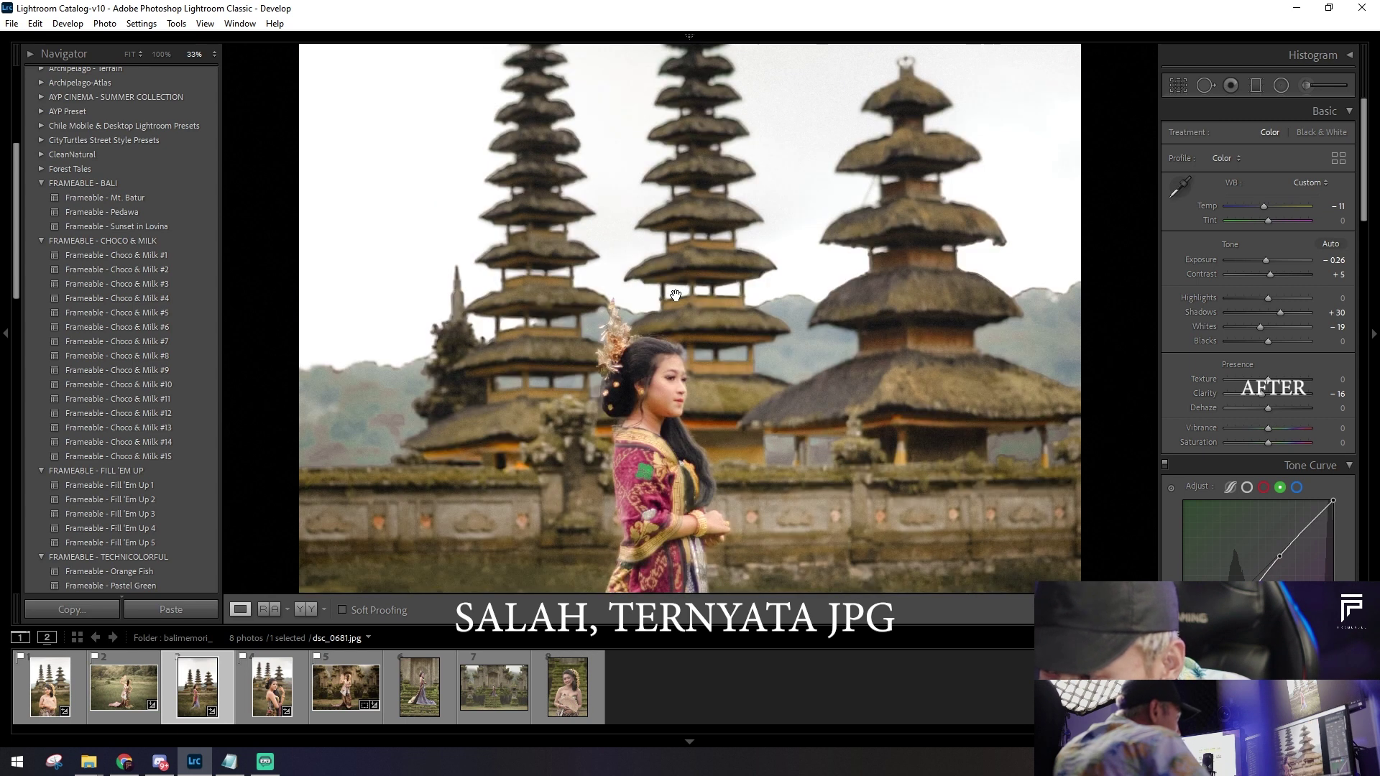
{"action": "scroll", "coordinate": [676, 295], "scroll_direction": "down", "scroll_amount": 4}
{"action": "left_click", "coordinate": [676, 296]}
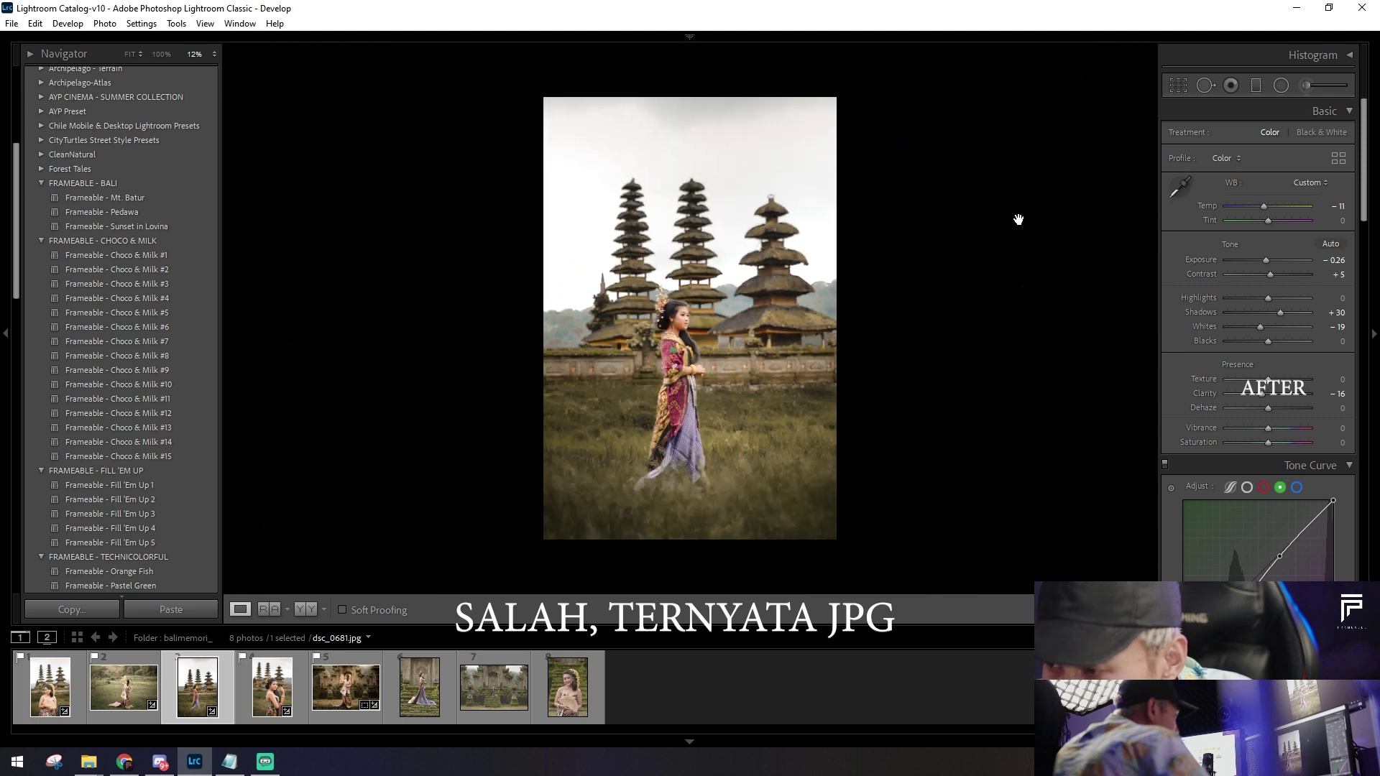
{"action": "left_click", "coordinate": [905, 193]}
{"action": "left_click", "coordinate": [1281, 84]}
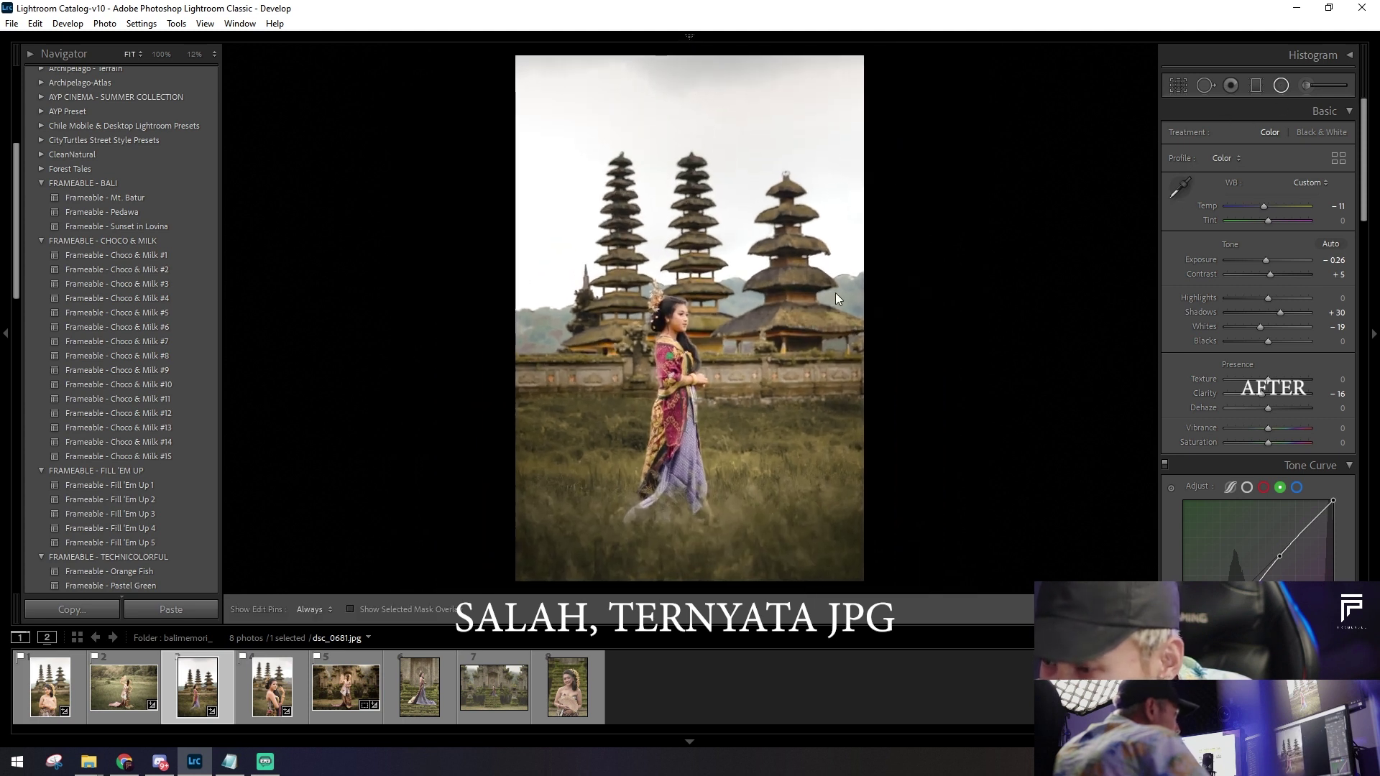
{"action": "left_click", "coordinate": [667, 526]}
Step: Move the radial filters over the right tower and left sky, then set Highlights to −32
{"action": "mouse_move", "coordinate": [743, 495]}
{"action": "left_mouse_down"}
{"action": "mouse_move", "coordinate": [863, 271]}
{"action": "mouse_move", "coordinate": [869, 284]}
{"action": "left_mouse_up"}
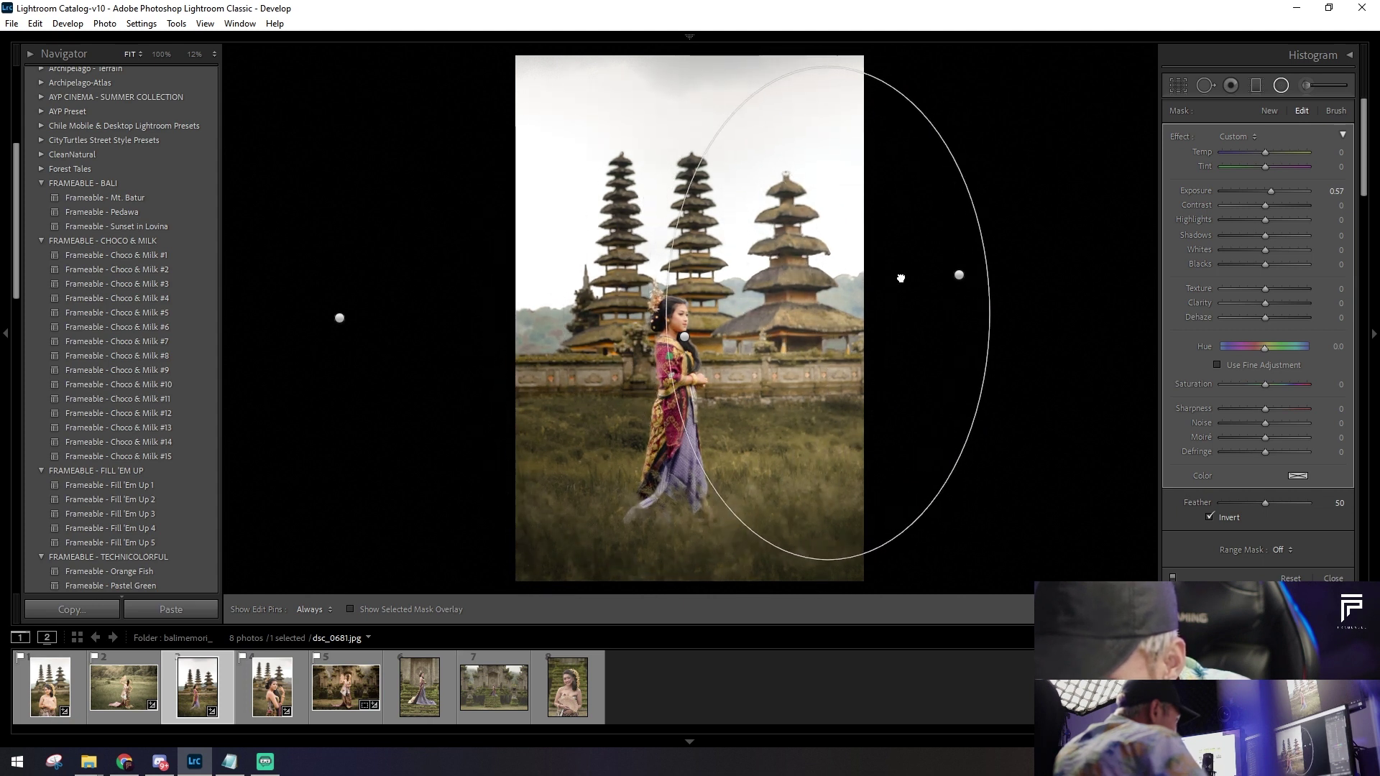
{"action": "left_click_drag", "start_coordinate": [869, 284], "coordinate": [869, 284]}
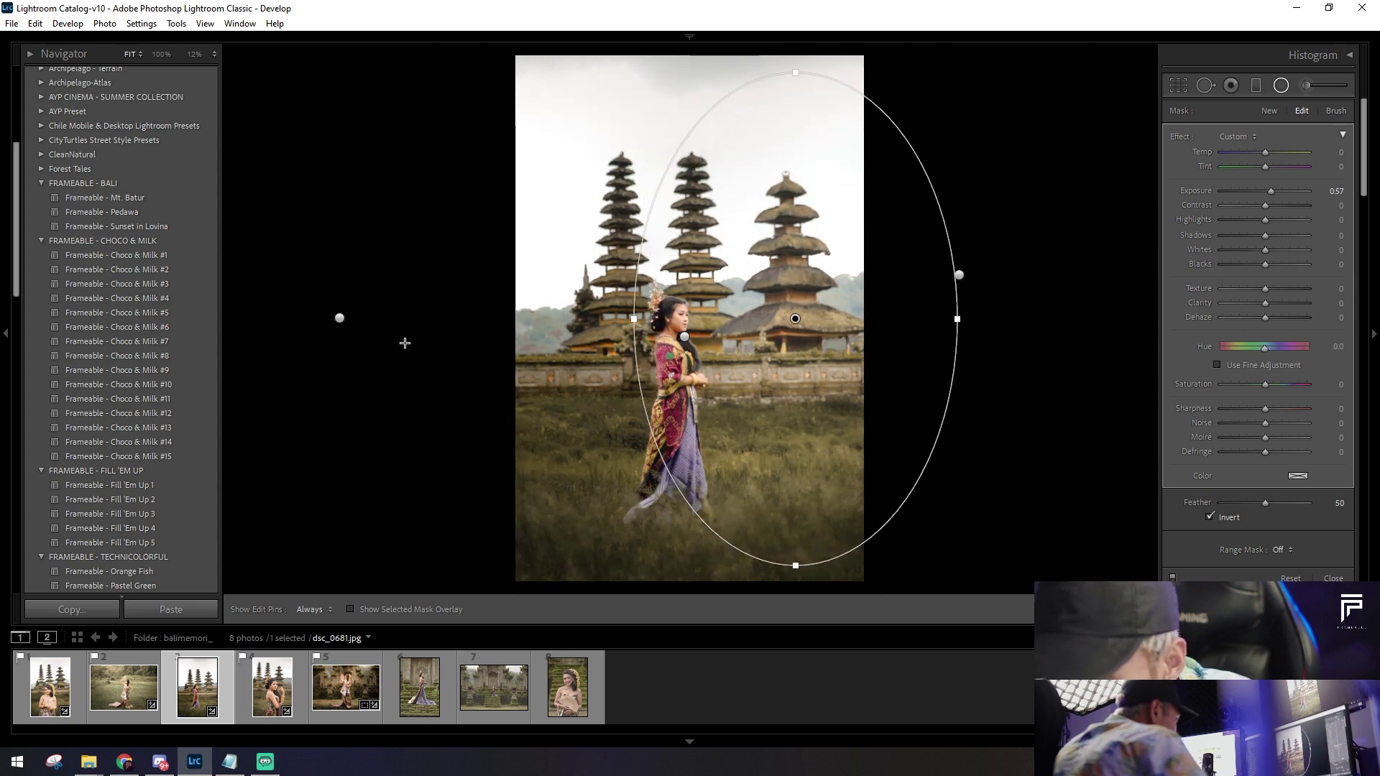
{"action": "mouse_move", "coordinate": [355, 320]}
{"action": "left_mouse_down"}
{"action": "mouse_move", "coordinate": [451, 384]}
{"action": "mouse_move", "coordinate": [449, 310]}
{"action": "mouse_move", "coordinate": [456, 338]}
{"action": "mouse_move", "coordinate": [521, 381]}
{"action": "mouse_move", "coordinate": [407, 354]}
{"action": "left_mouse_up"}
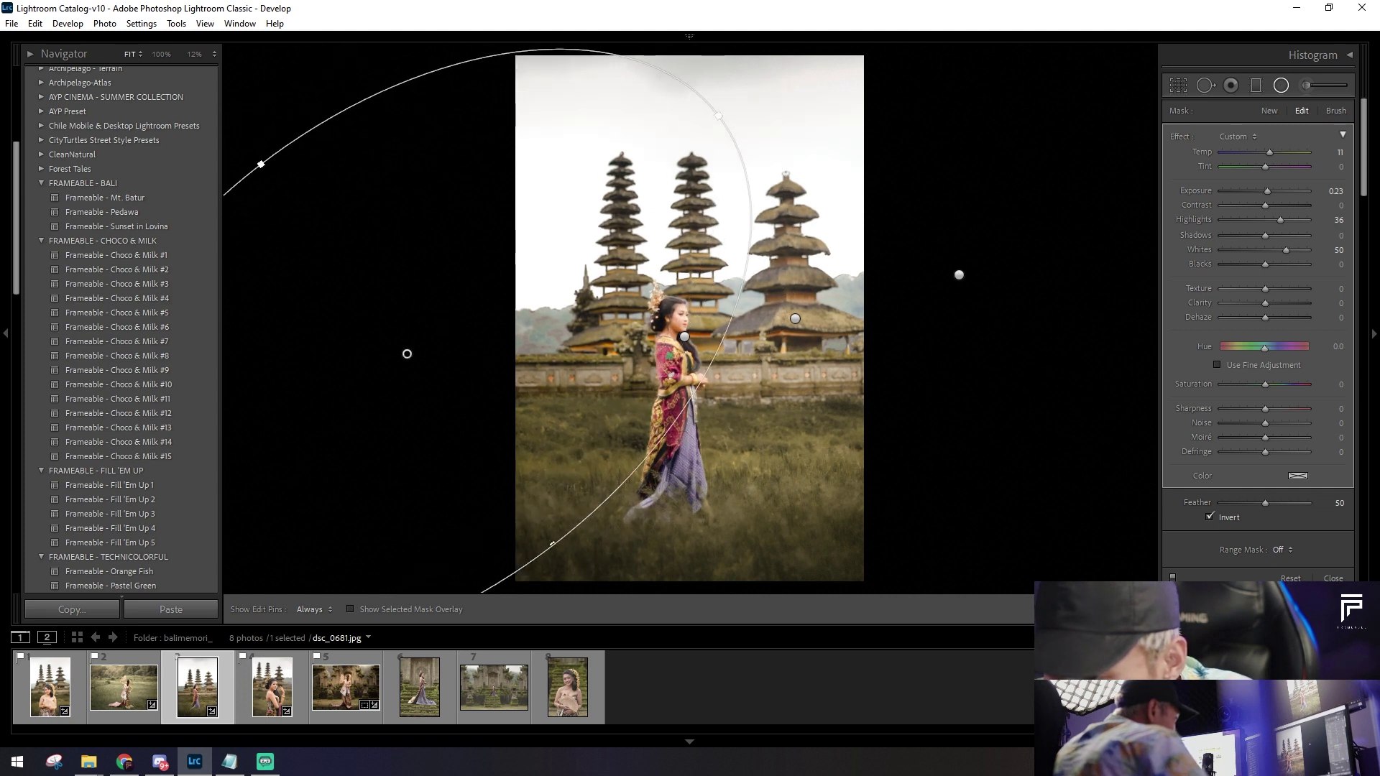
{"action": "key", "text": "shift+m"}
{"action": "left_click_drag", "start_coordinate": [1261, 298], "coordinate": [1256, 295]}
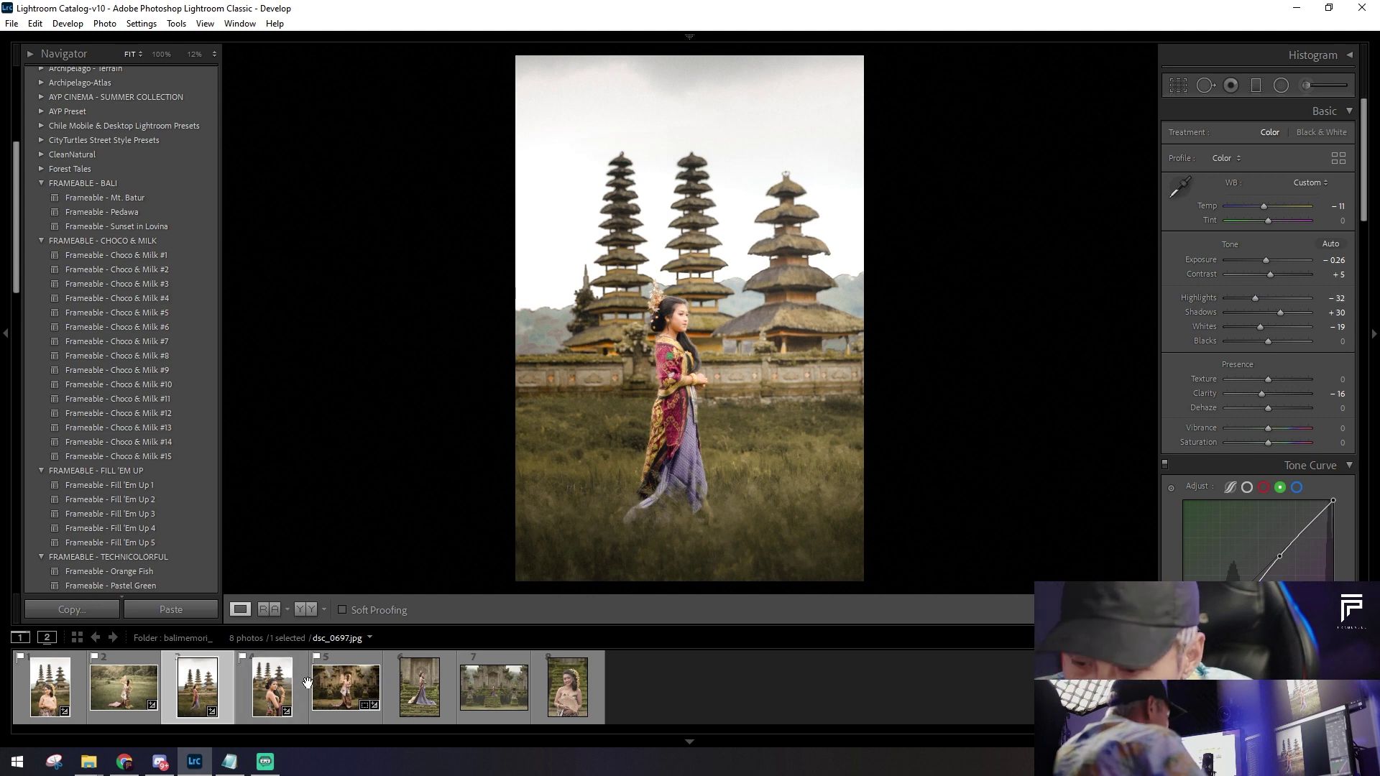
Step: Copy the temple-gate portrait's grade onto the mossy-stairs portrait and show its radial filters
{"action": "left_click", "coordinate": [252, 684]}
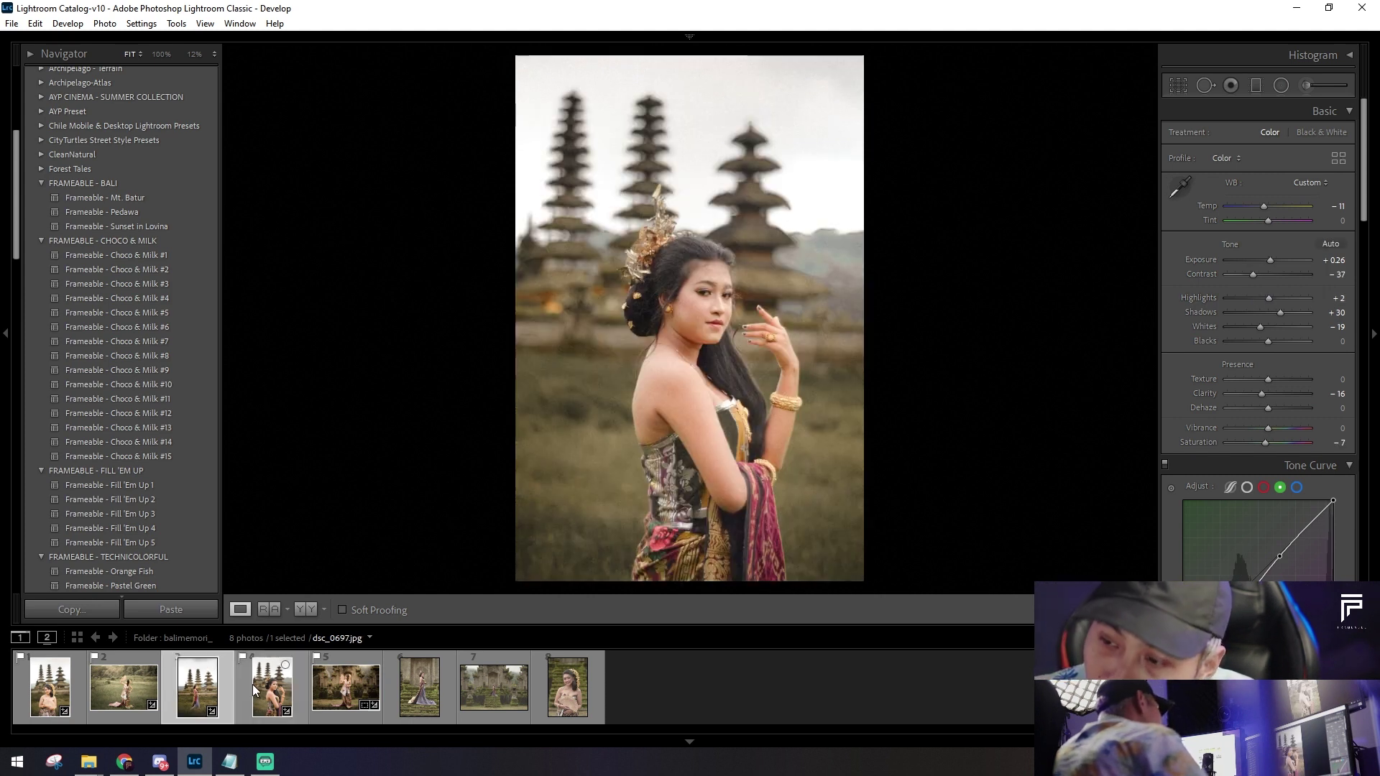
{"action": "left_click", "coordinate": [417, 686]}
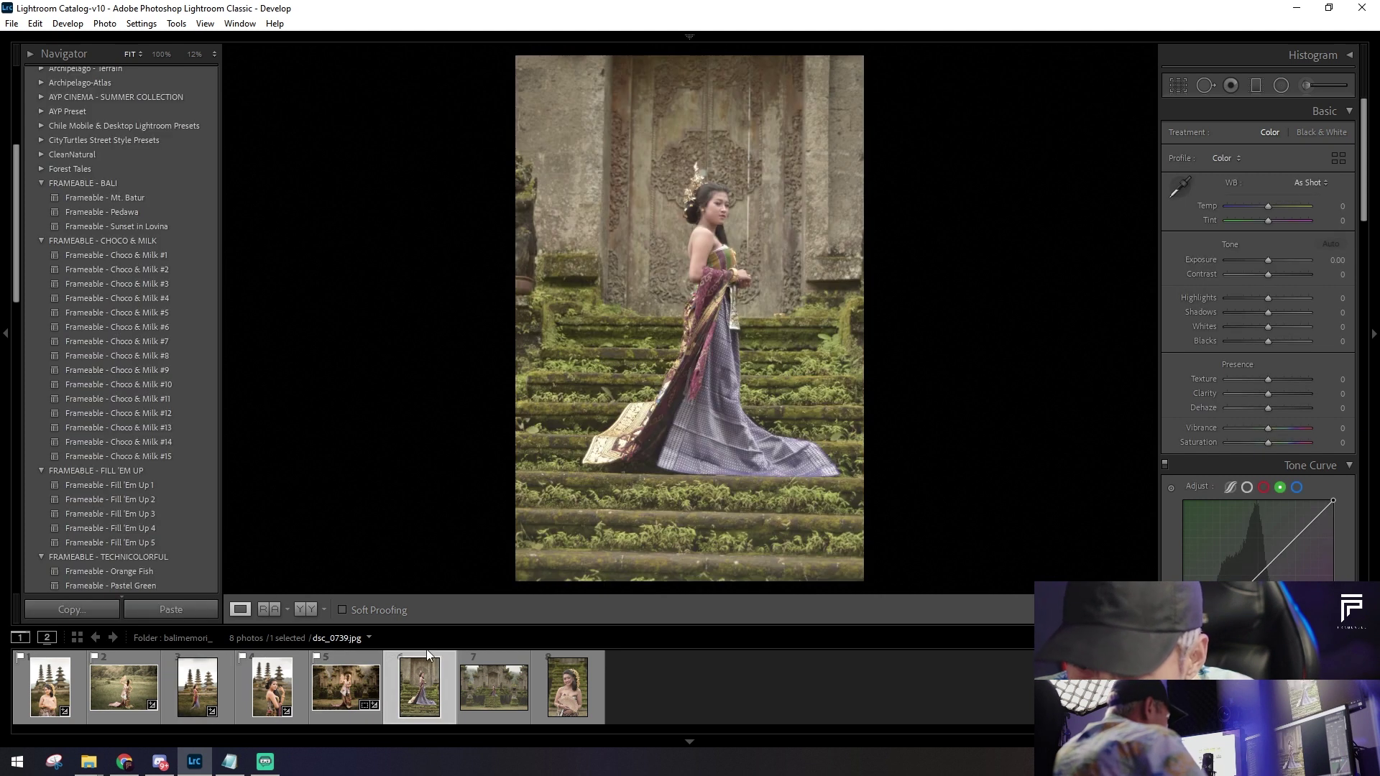
{"action": "left_click", "coordinate": [345, 694]}
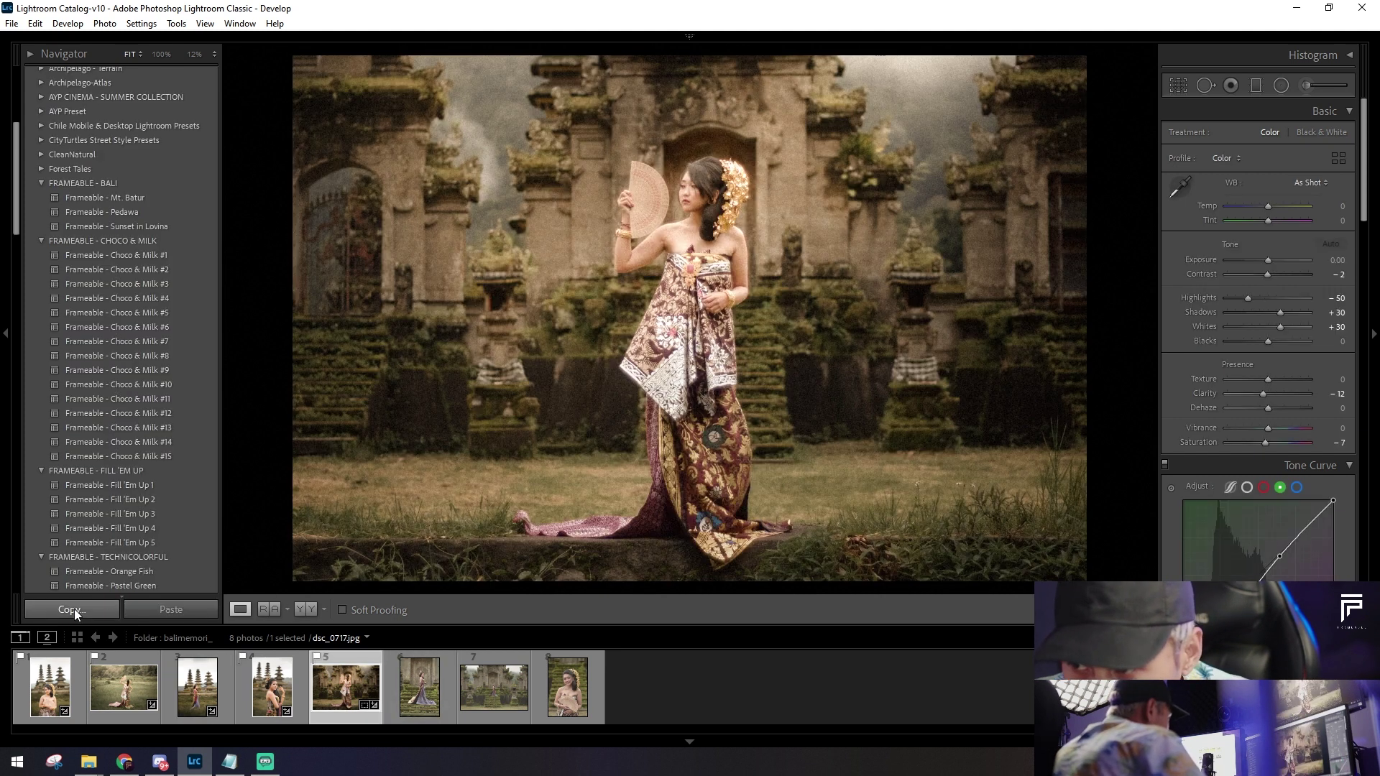
{"action": "left_click", "coordinate": [74, 609]}
{"action": "left_click", "coordinate": [826, 608]}
{"action": "left_click", "coordinate": [420, 693]}
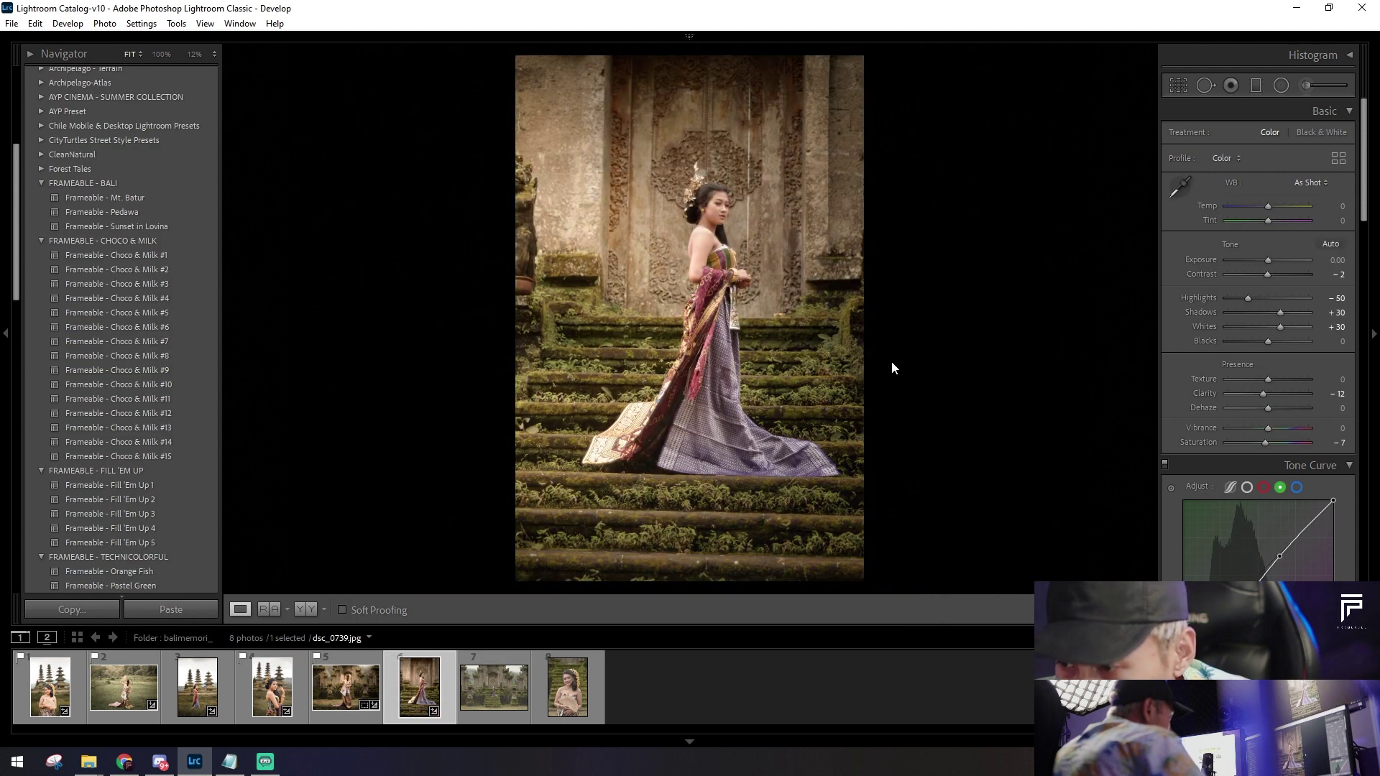
{"action": "key", "text": "shift+m"}
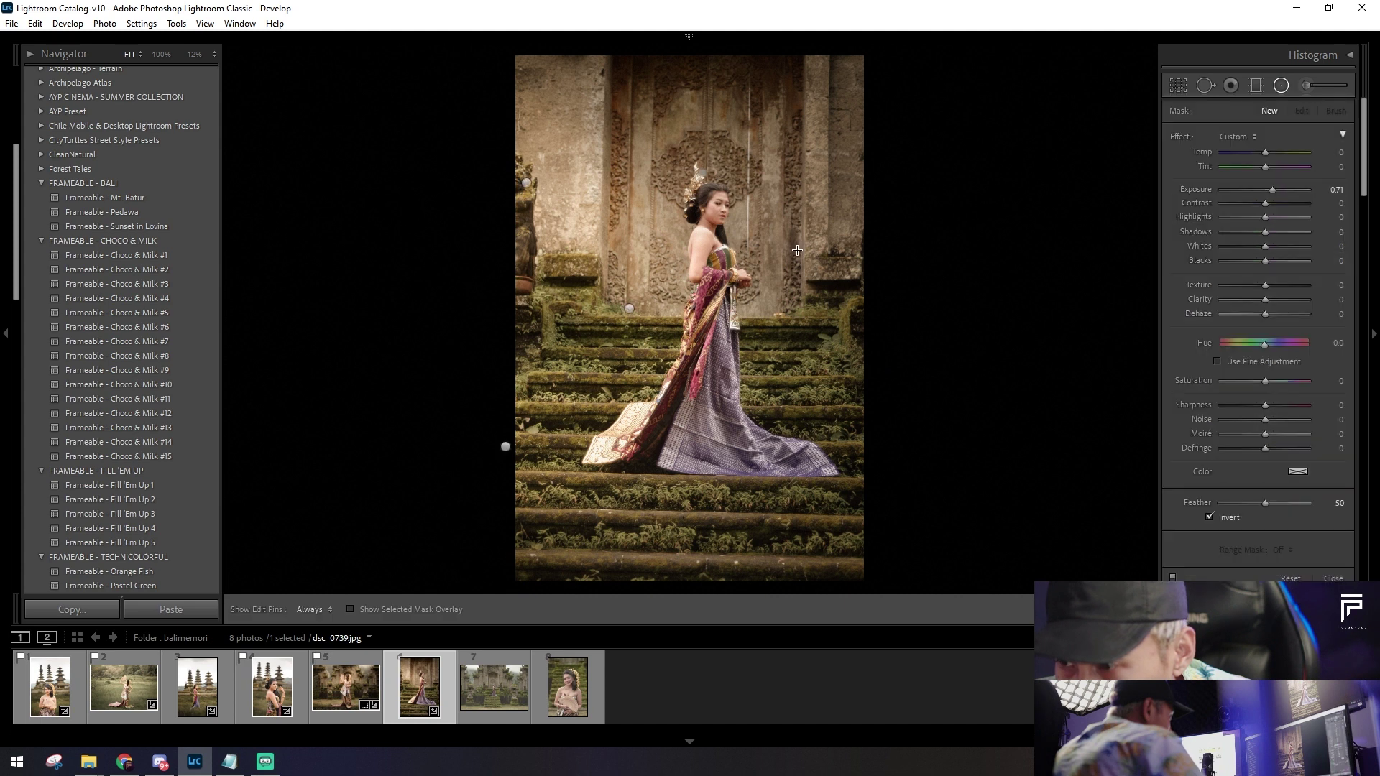
Step: Rotate the stairs portrait slightly to level it
{"action": "key", "text": "shift+m"}
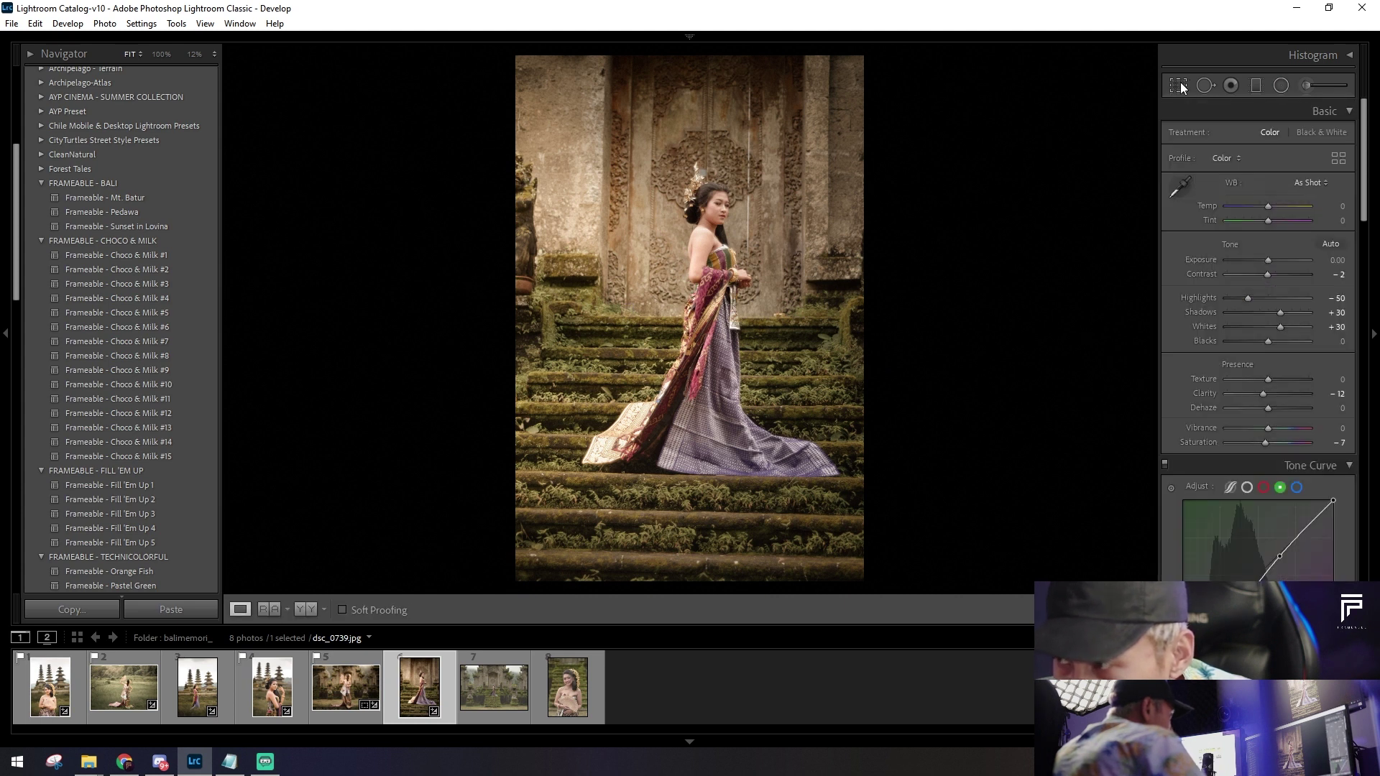
{"action": "left_click", "coordinate": [1179, 84]}
{"action": "left_click_drag", "start_coordinate": [990, 256], "coordinate": [1000, 253]}
{"action": "key", "text": "Return"}
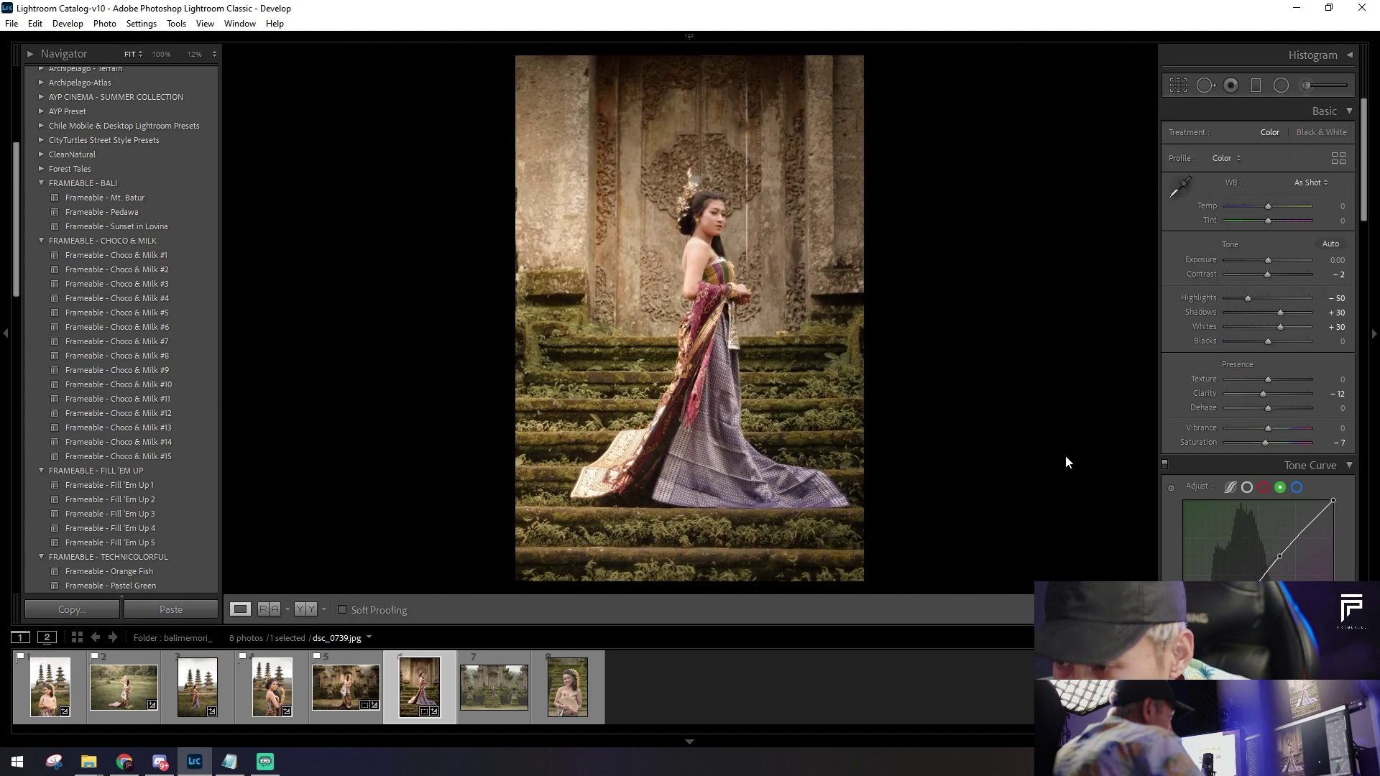
{"action": "key", "text": "r"}
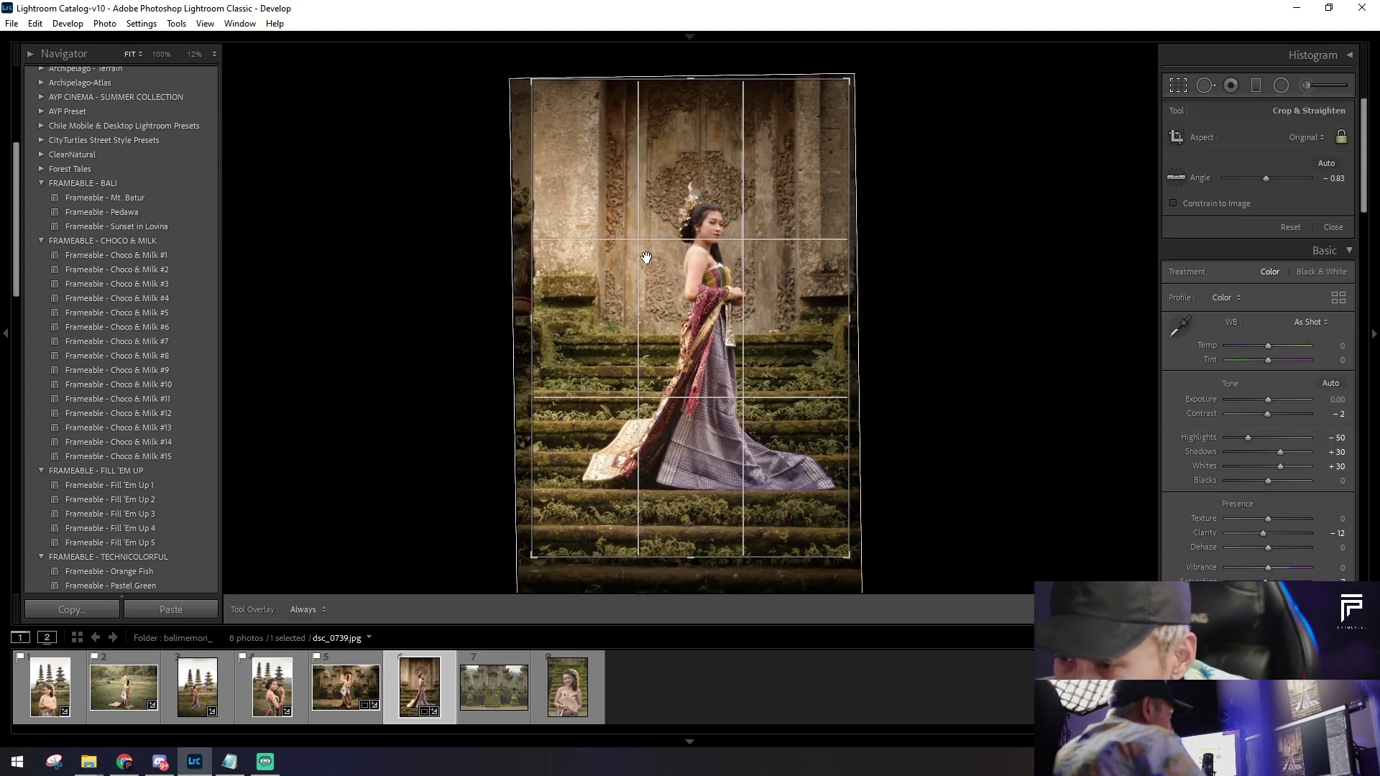
Step: Move the brightening radial light upward and centre a large darkening oval over the portrait
{"action": "left_click", "coordinate": [1281, 85]}
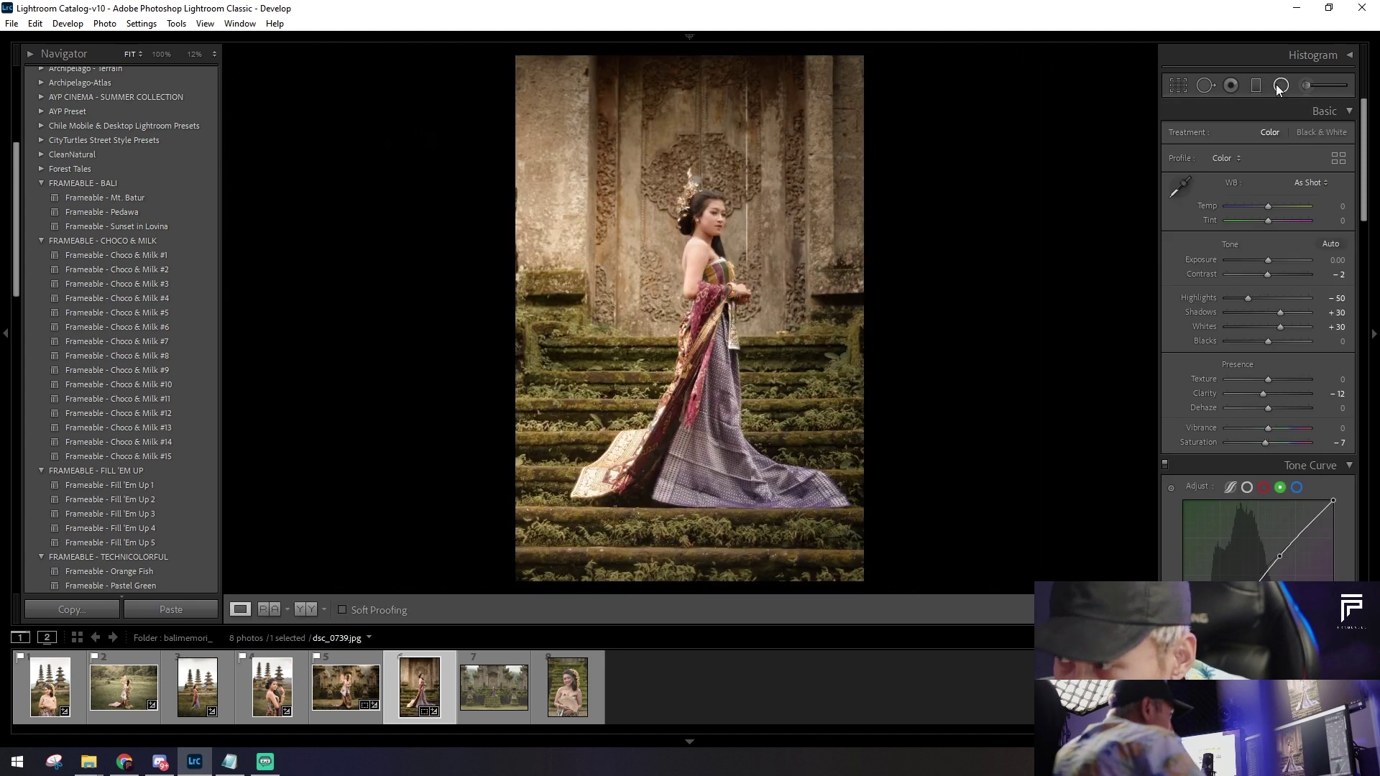
{"action": "left_click", "coordinate": [505, 193]}
{"action": "left_click_drag", "start_coordinate": [505, 194], "coordinate": [517, 85]}
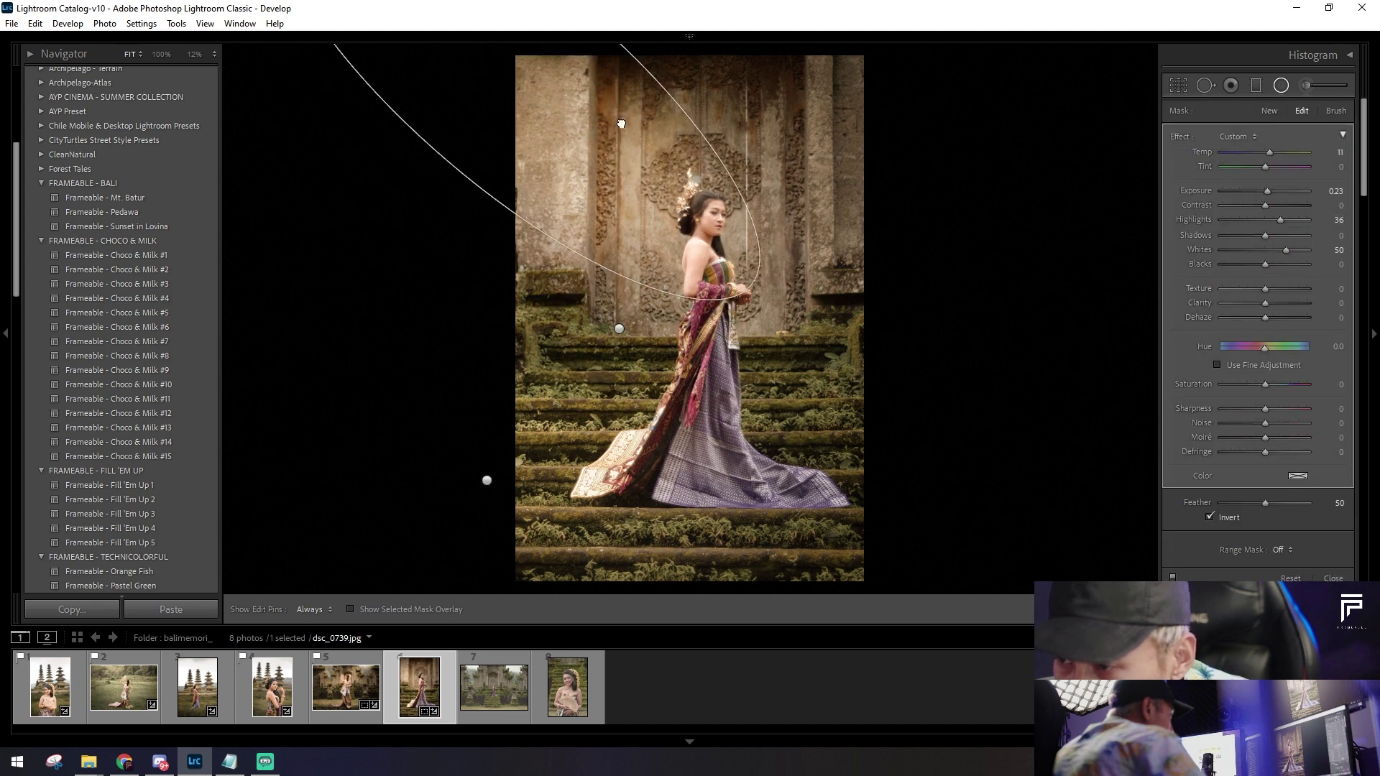
{"action": "left_click_drag", "start_coordinate": [622, 329], "coordinate": [880, 328]}
{"action": "mouse_move", "coordinate": [621, 328]}
{"action": "left_mouse_down"}
{"action": "mouse_move", "coordinate": [979, 273]}
{"action": "mouse_move", "coordinate": [770, 304]}
{"action": "left_mouse_up"}
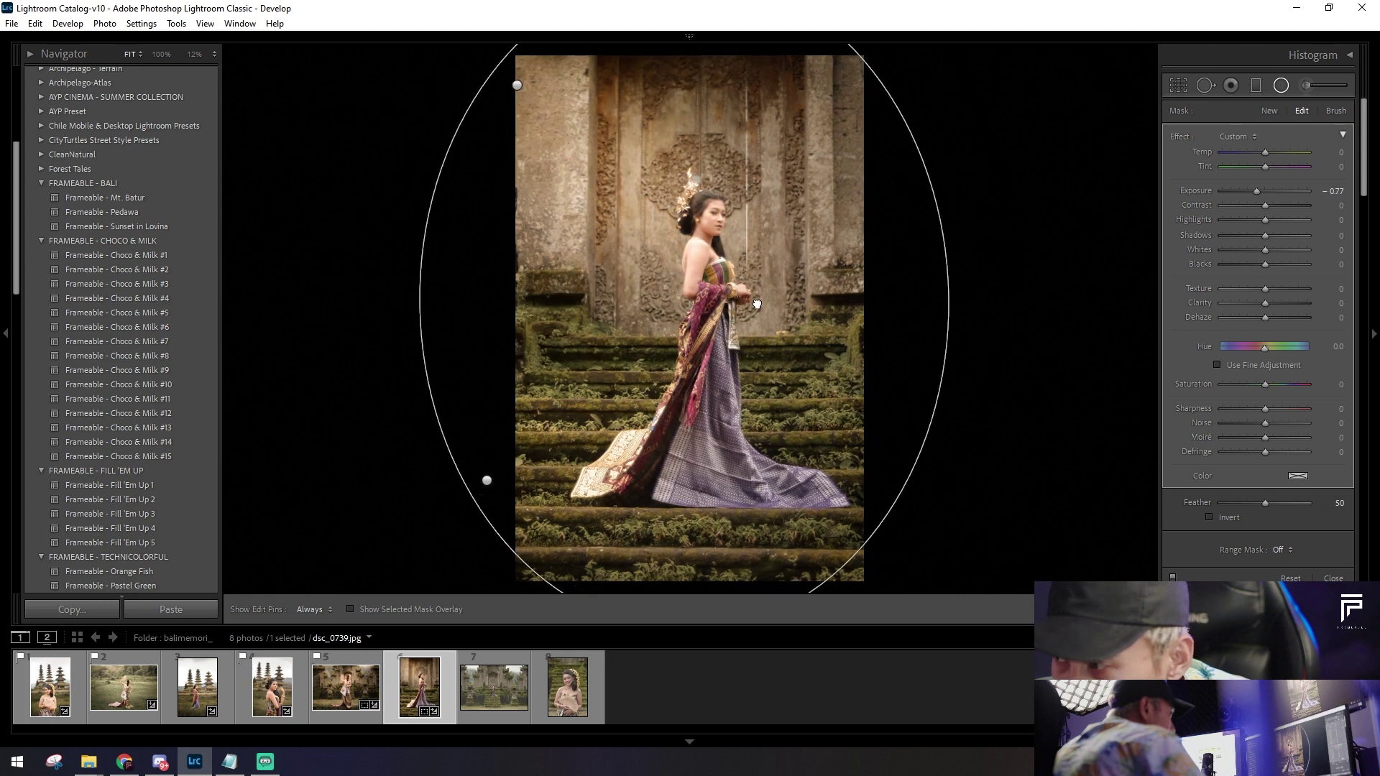
{"action": "mouse_move", "coordinate": [487, 480]}
{"action": "left_mouse_down"}
{"action": "mouse_move", "coordinate": [1035, 328]}
{"action": "mouse_move", "coordinate": [1008, 316]}
{"action": "mouse_move", "coordinate": [1035, 355]}
{"action": "mouse_move", "coordinate": [986, 354]}
{"action": "mouse_move", "coordinate": [999, 354]}
{"action": "left_mouse_up"}
Step: Reshape the brightening oval around the woman and adjust its whites and exposure
{"action": "left_click", "coordinate": [527, 94]}
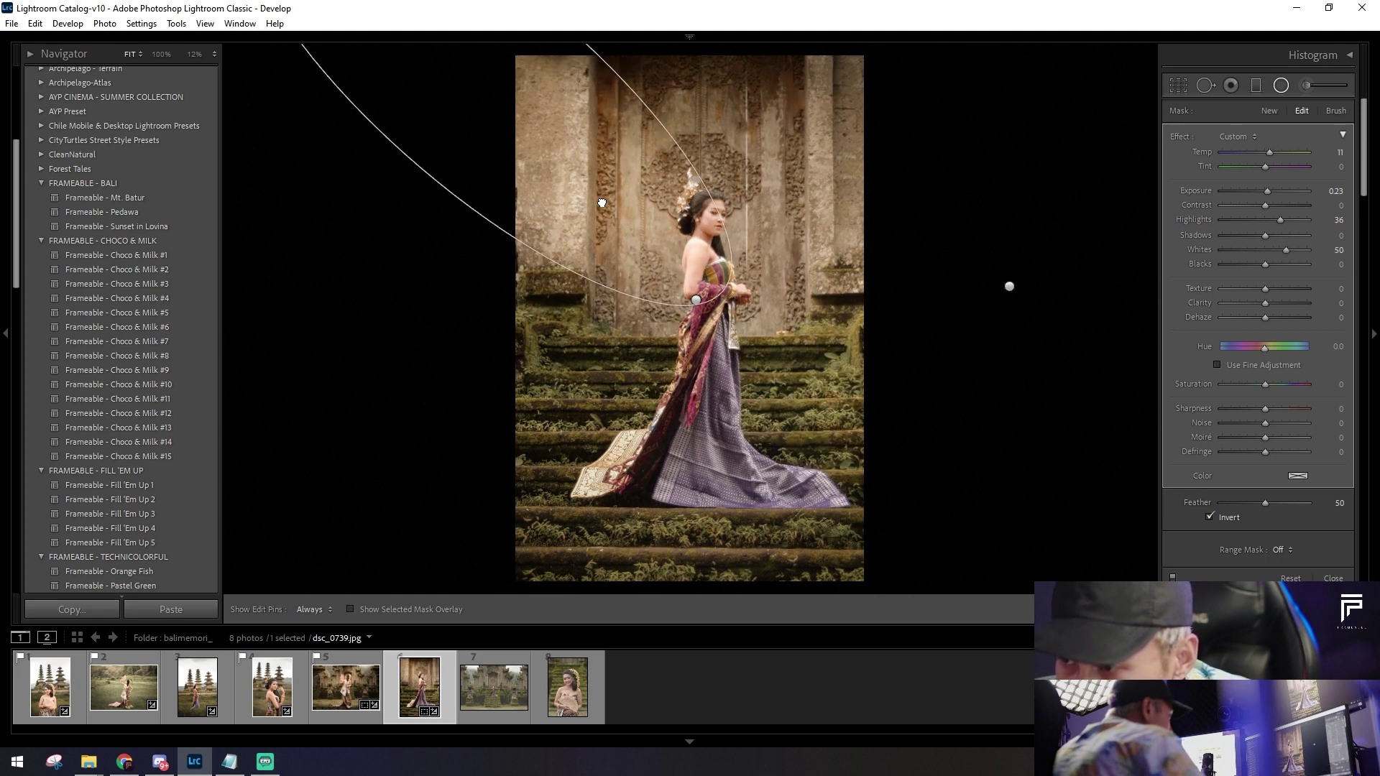
{"action": "mouse_move", "coordinate": [417, 172]}
{"action": "left_mouse_down"}
{"action": "mouse_move", "coordinate": [421, 193]}
{"action": "mouse_move", "coordinate": [354, 254]}
{"action": "mouse_move", "coordinate": [580, 200]}
{"action": "left_mouse_up"}
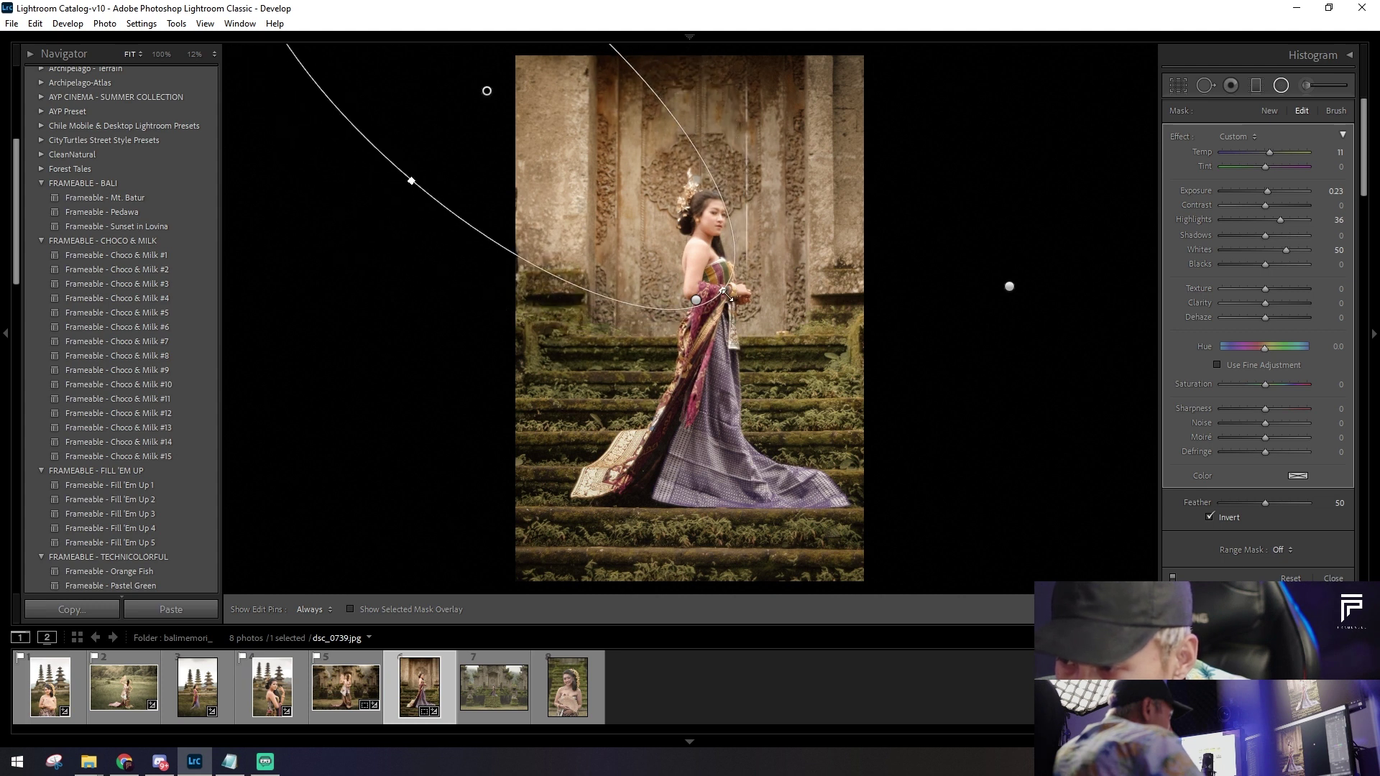
{"action": "left_click_drag", "start_coordinate": [726, 294], "coordinate": [803, 364]}
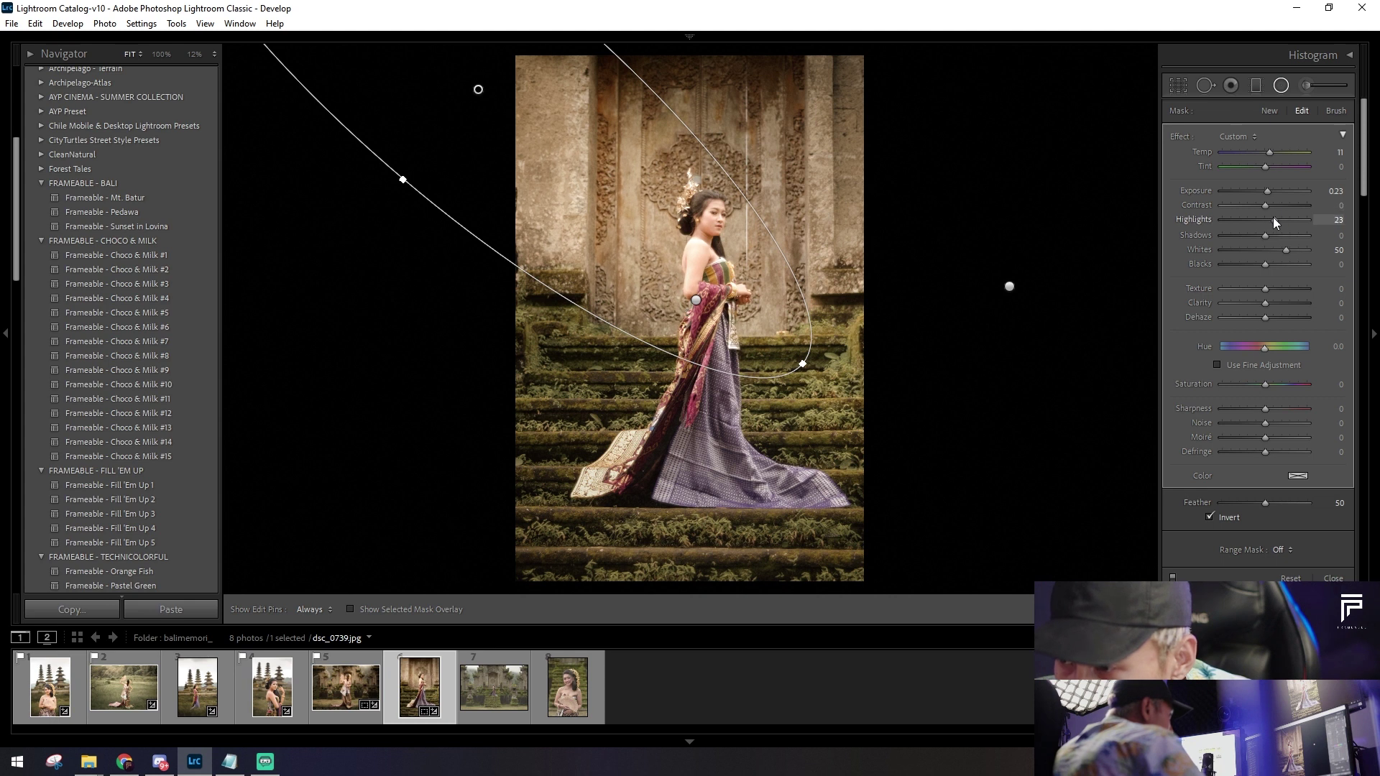
{"action": "left_click_drag", "start_coordinate": [1278, 249], "coordinate": [1275, 248]}
{"action": "left_click_drag", "start_coordinate": [1266, 192], "coordinate": [1271, 193]}
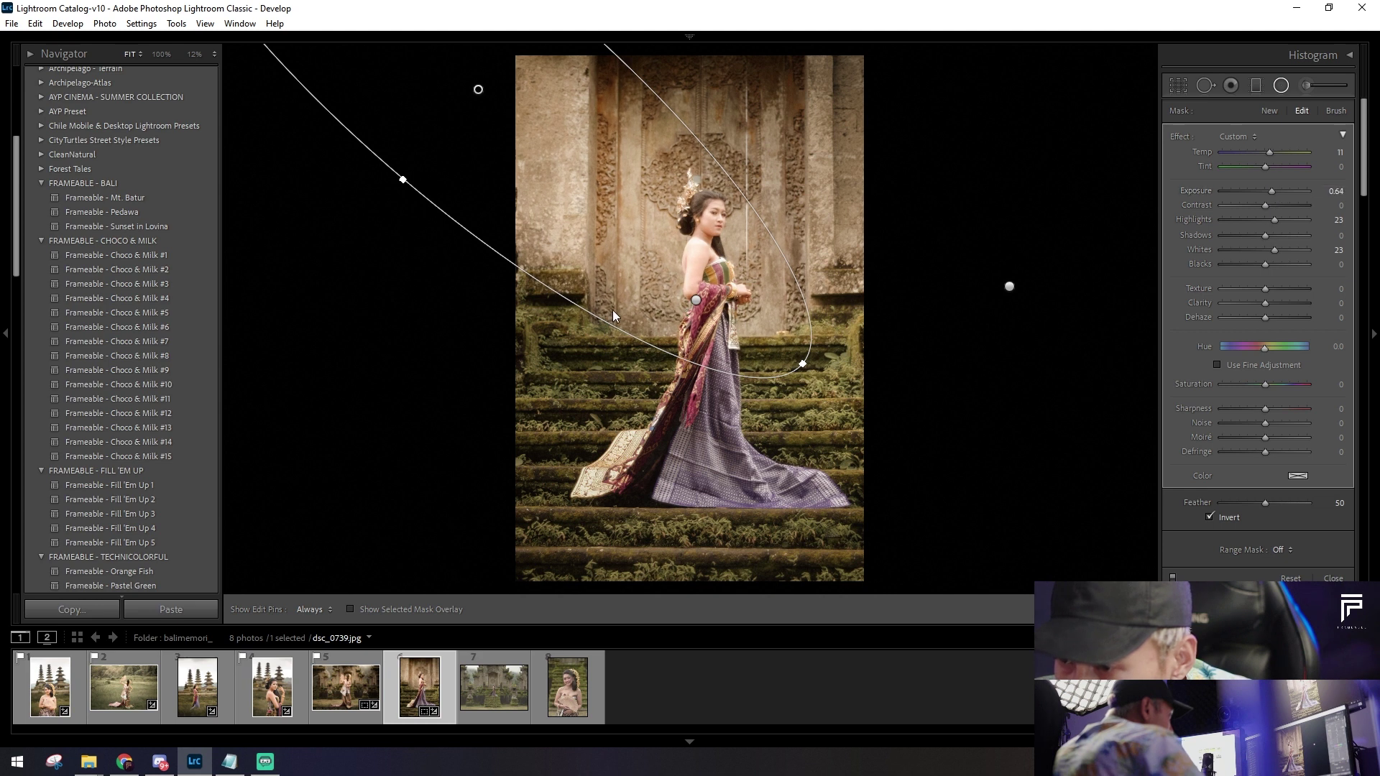
{"action": "left_click_drag", "start_coordinate": [1010, 285], "coordinate": [721, 292]}
Step: Lighten the darkening vignette oval, shift it upward, and lower its highlights
{"action": "left_click", "coordinate": [696, 301]}
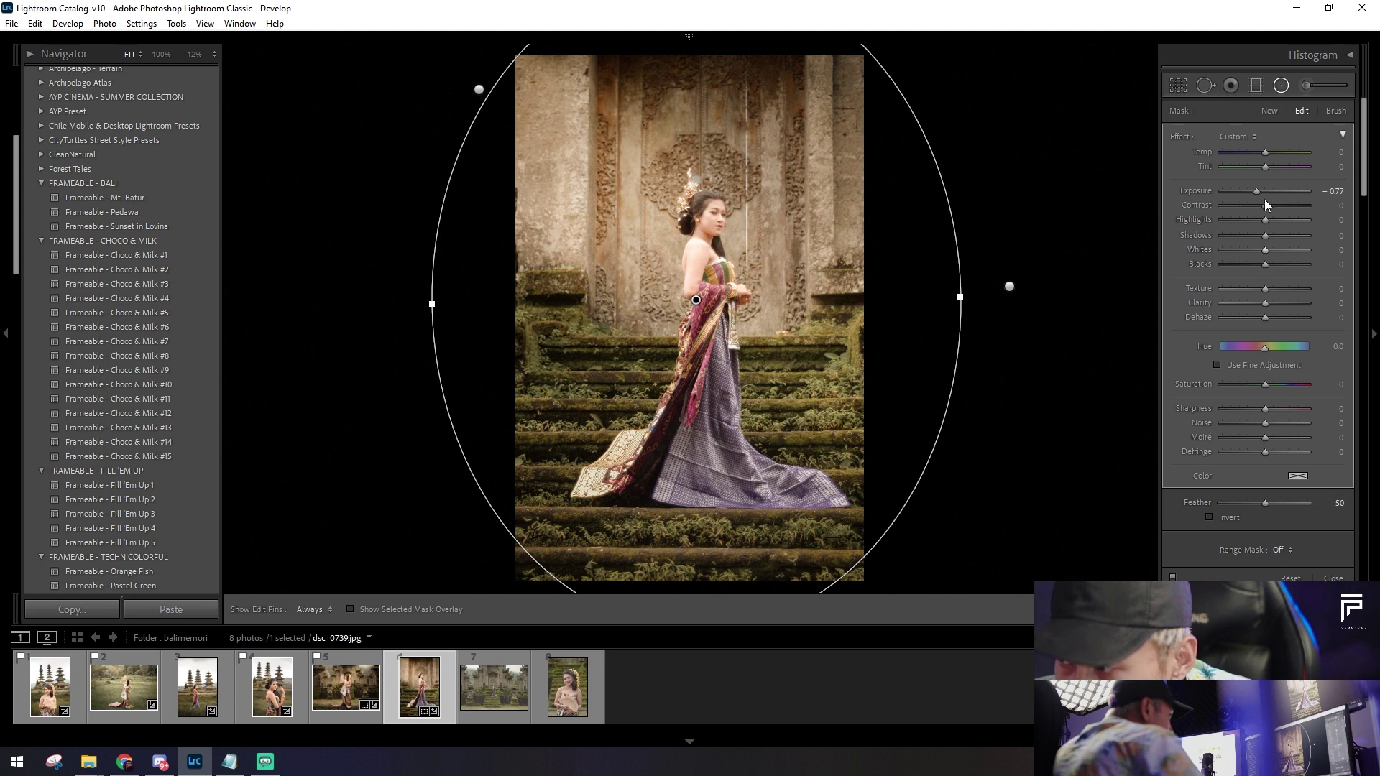
{"action": "left_click_drag", "start_coordinate": [1248, 190], "coordinate": [1256, 190]}
{"action": "left_click_drag", "start_coordinate": [789, 273], "coordinate": [791, 207]}
{"action": "left_click_drag", "start_coordinate": [1265, 219], "coordinate": [1253, 249]}
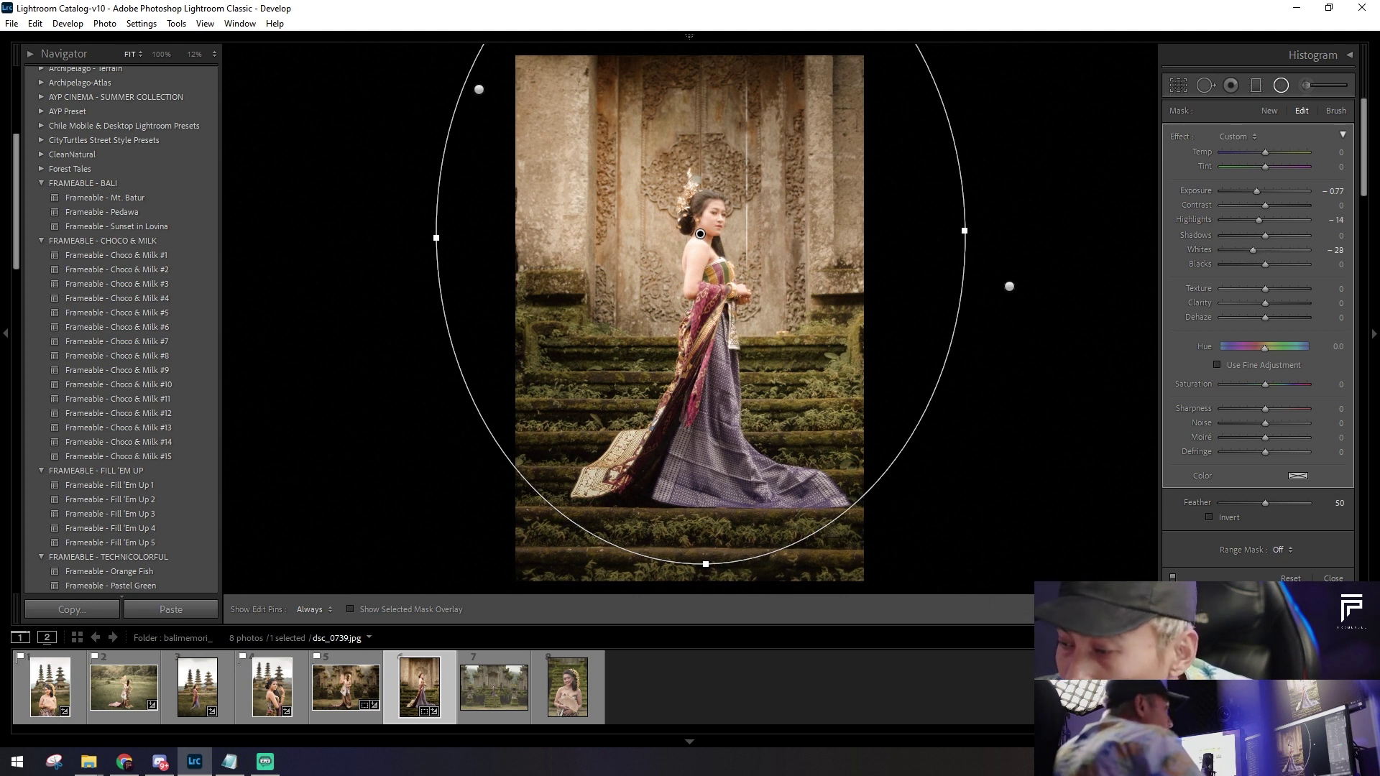
{"action": "key", "text": "shift+m"}
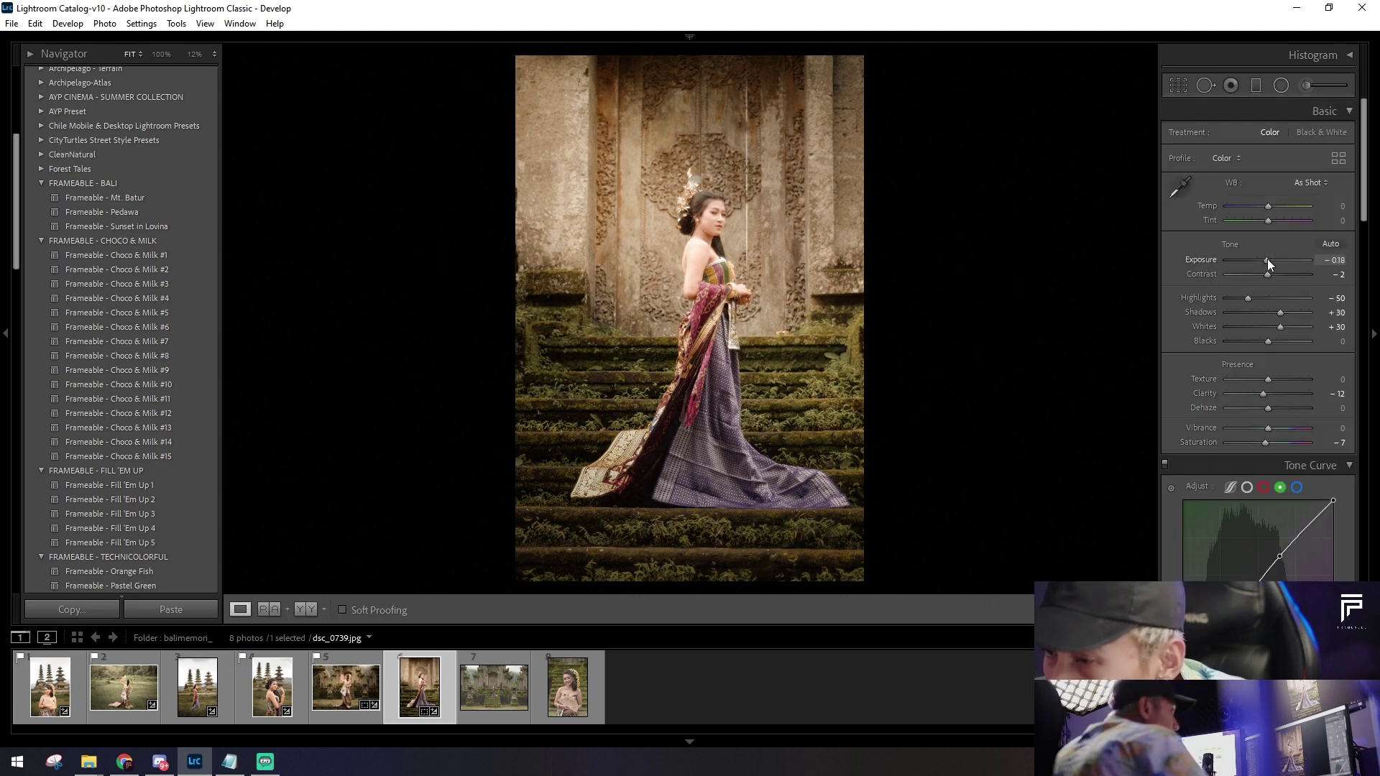
Step: Set overall exposure to −0.26 and reset the vignette to a gentler −0.23 exposure
{"action": "left_click_drag", "start_coordinate": [1268, 260], "coordinate": [1266, 261]}
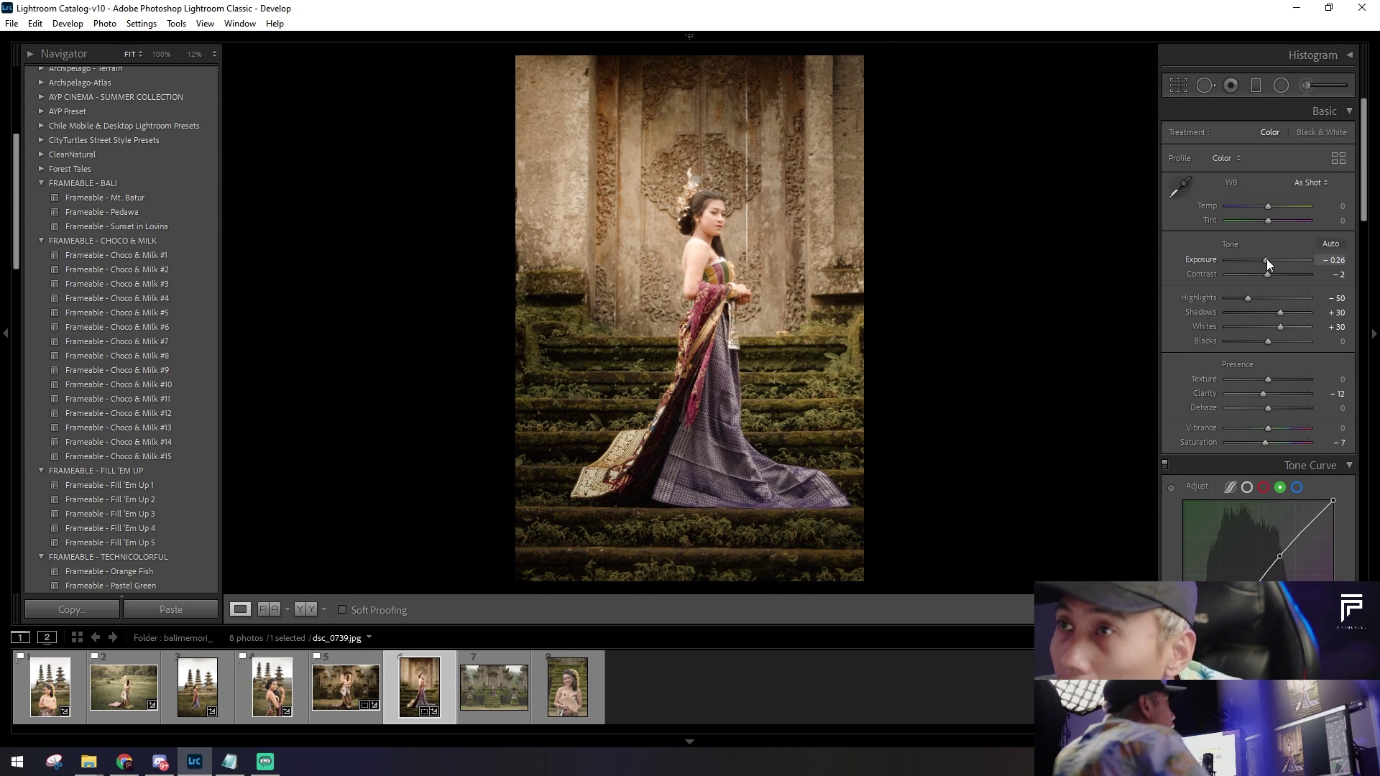
{"action": "left_click", "coordinate": [1280, 86]}
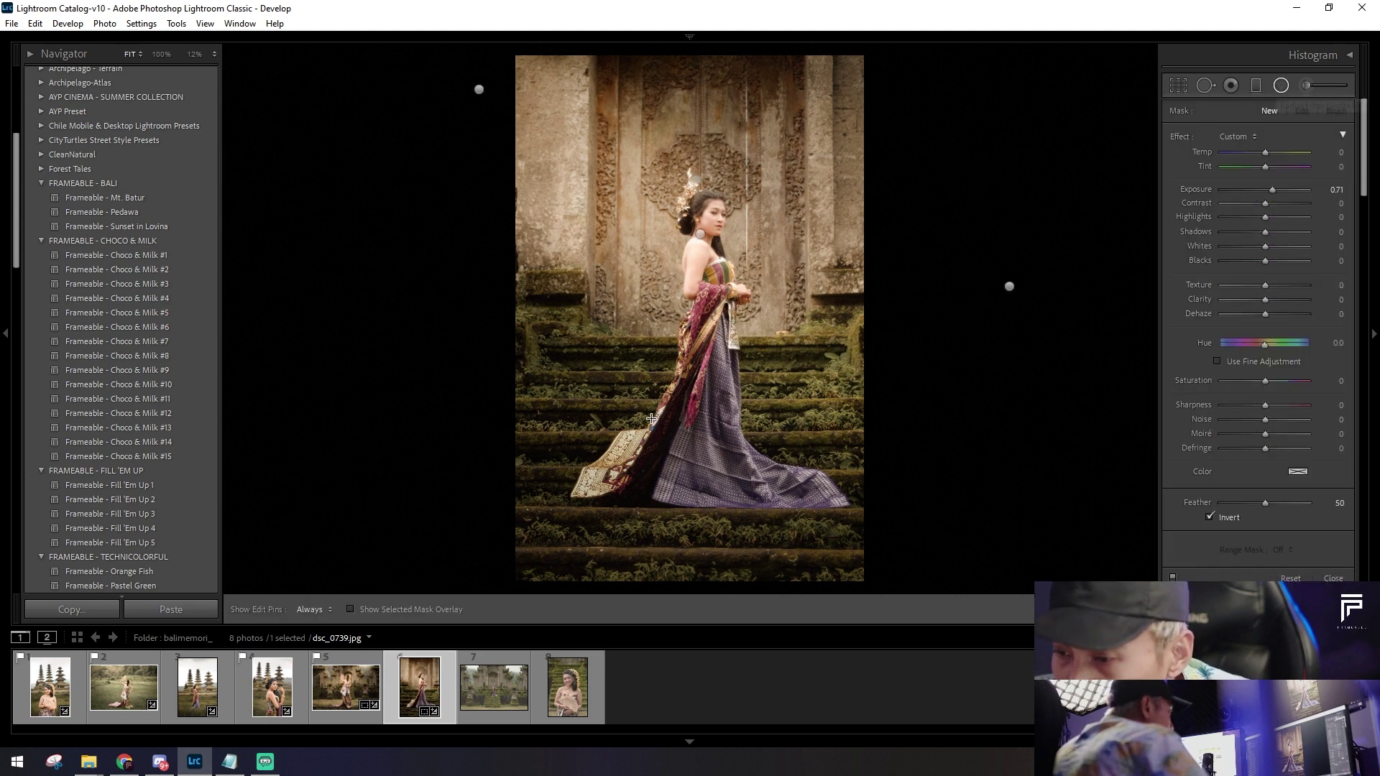
{"action": "left_click", "coordinate": [701, 235]}
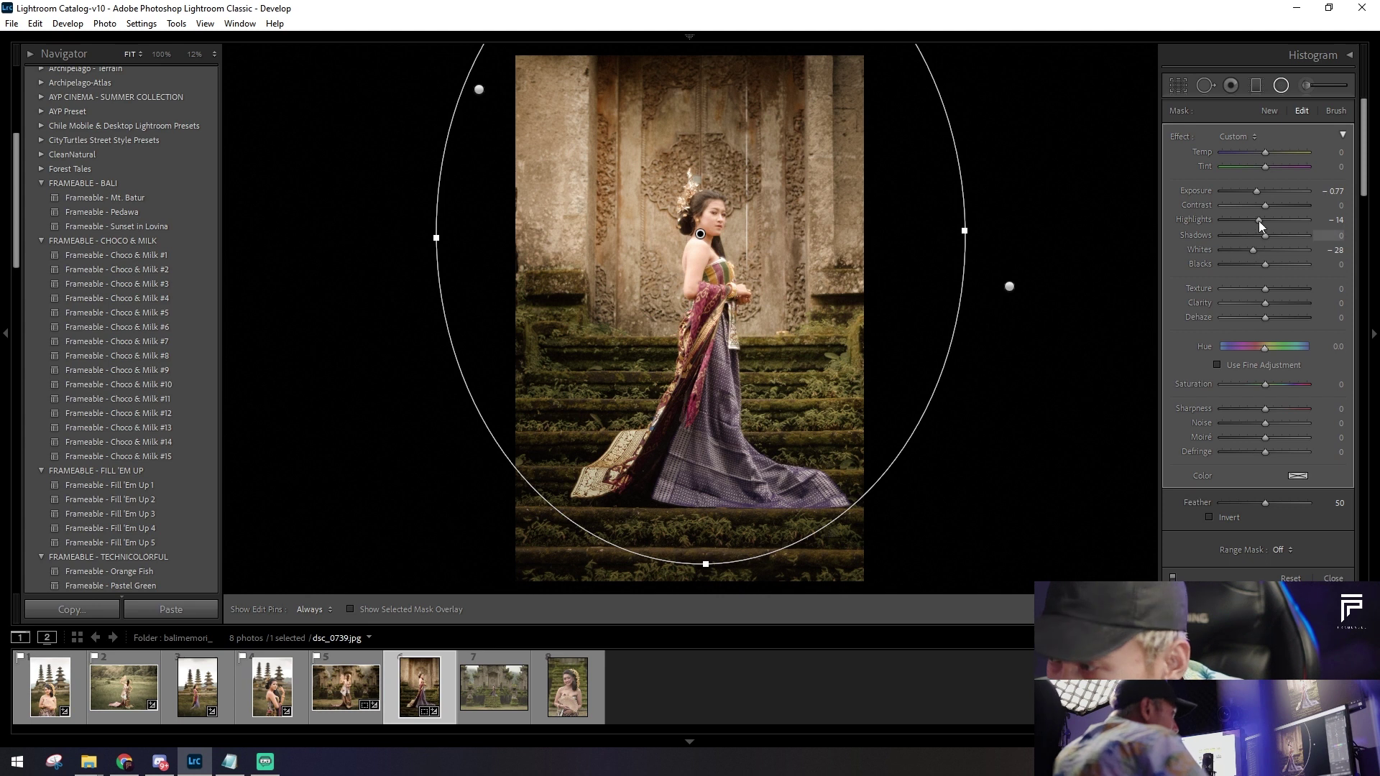
{"action": "double_click", "coordinate": [1258, 192]}
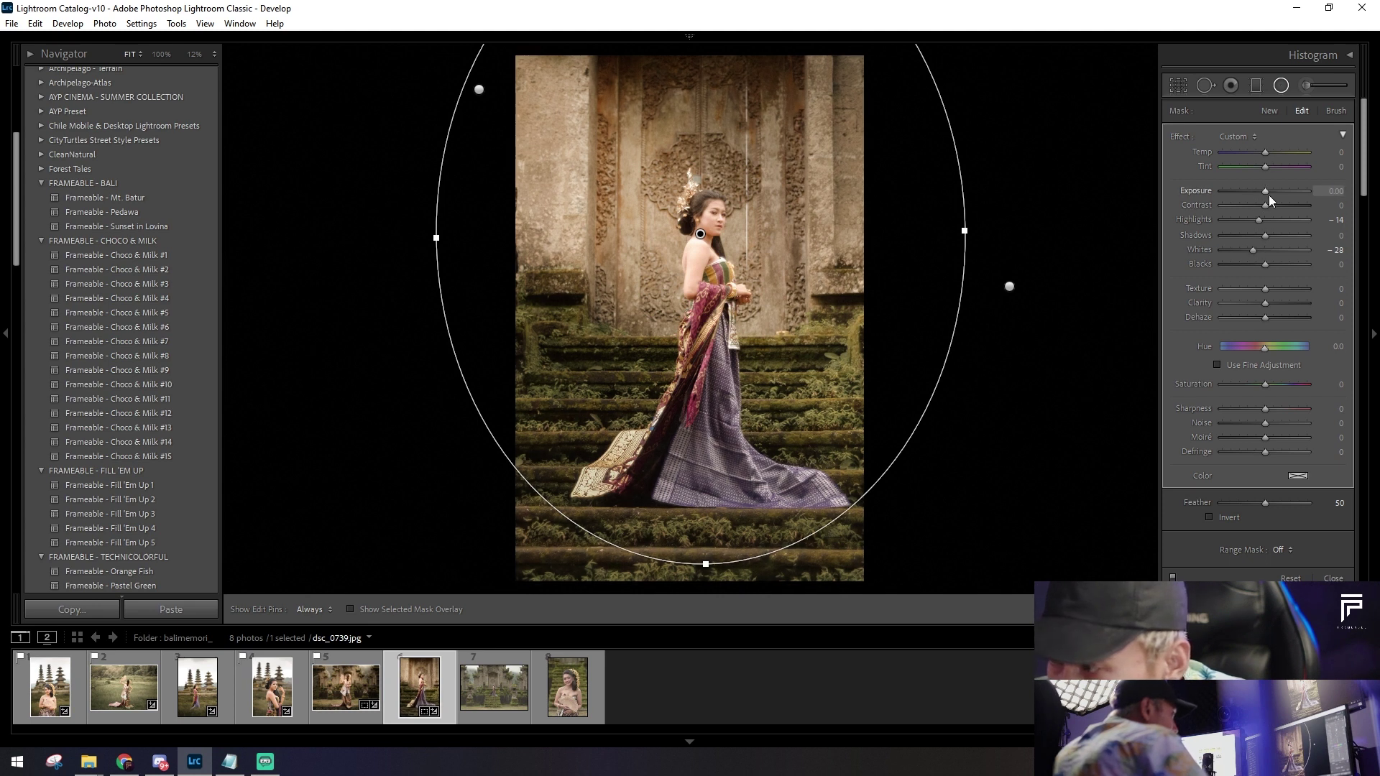
{"action": "left_click_drag", "start_coordinate": [1265, 191], "coordinate": [1262, 191]}
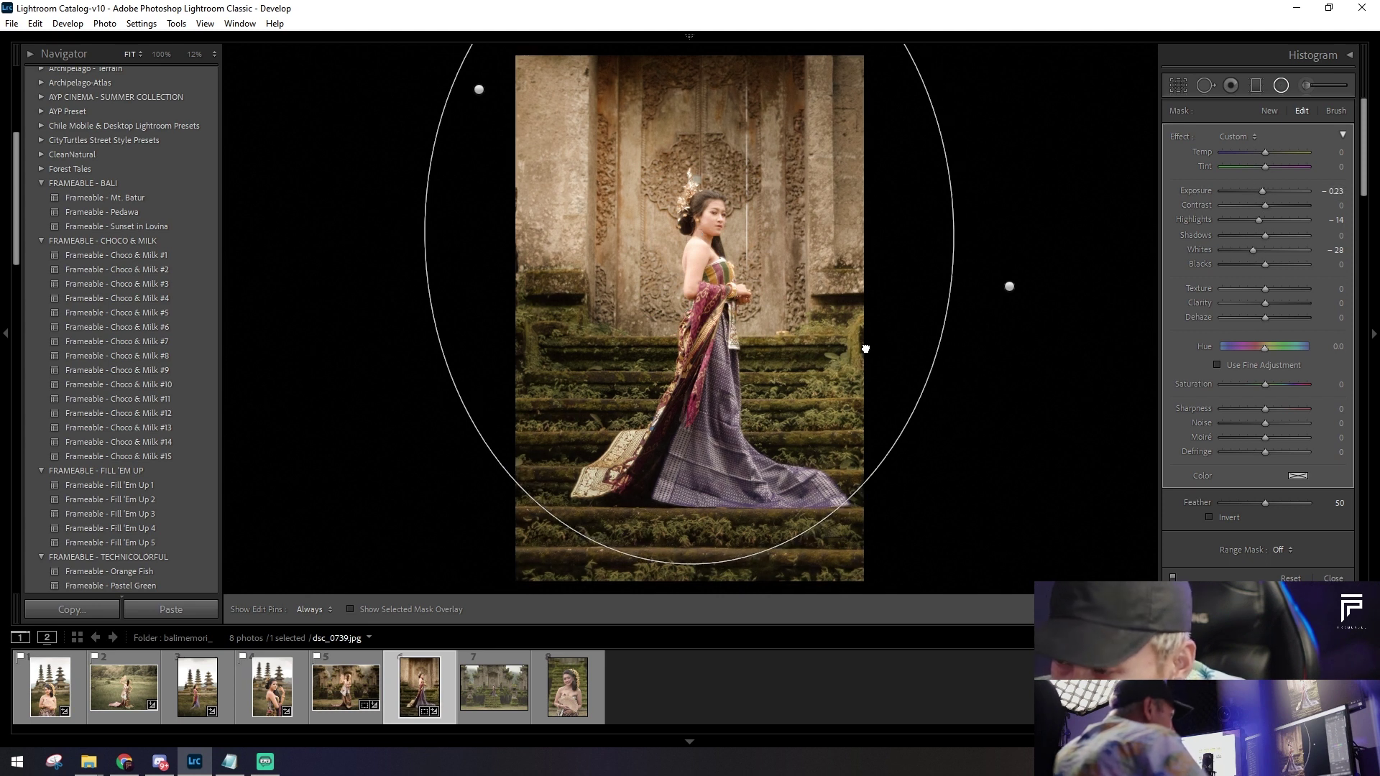
Step: Tighten the crop from the bottom-left corner
{"action": "key", "text": "r"}
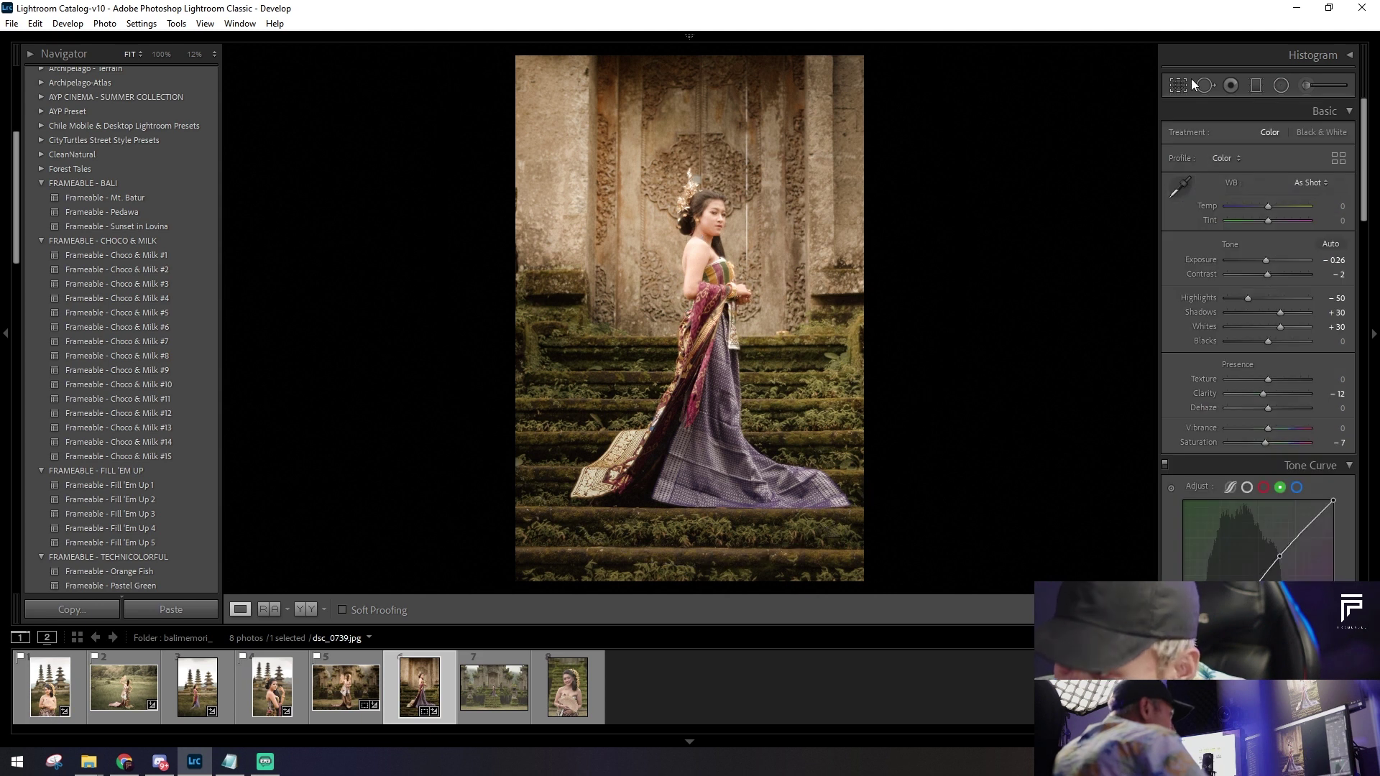
{"action": "left_click_drag", "start_coordinate": [533, 556], "coordinate": [554, 548]}
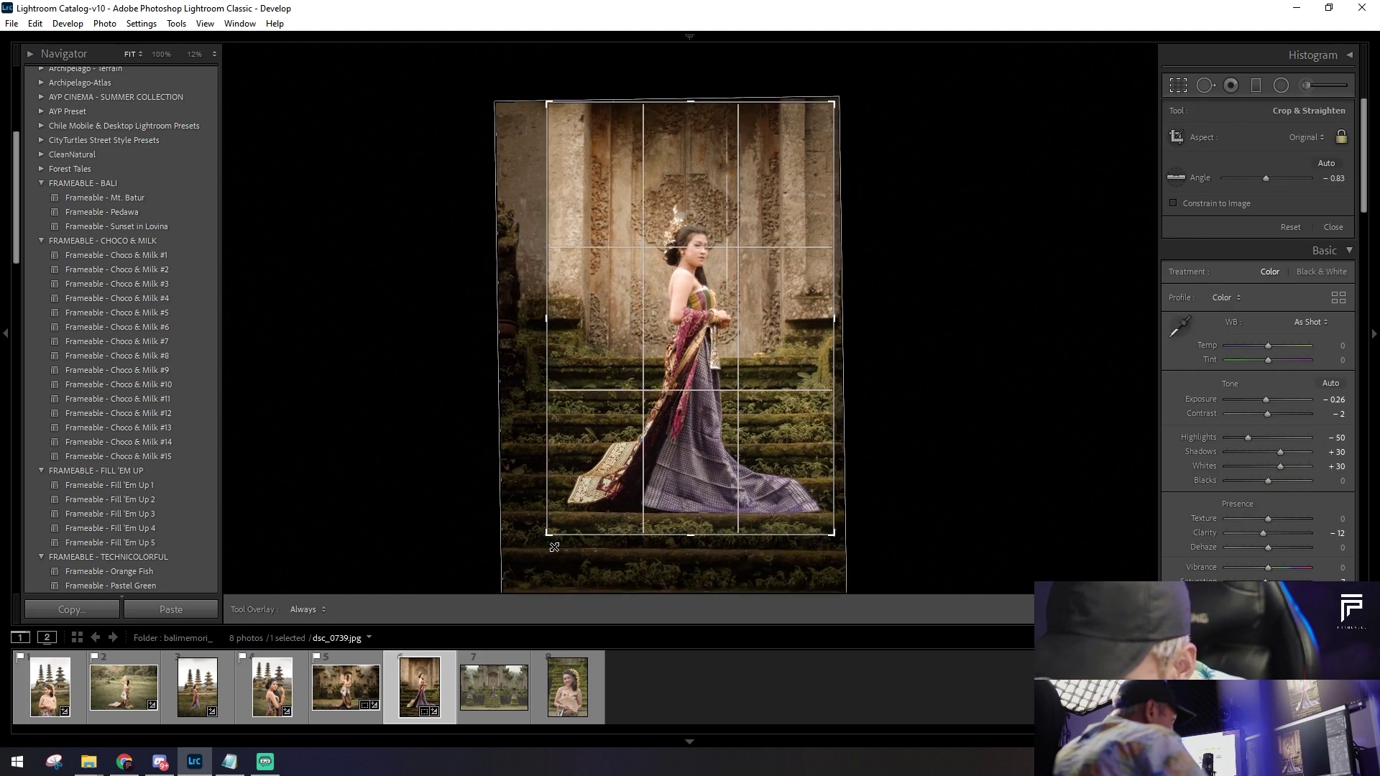
{"action": "key", "text": "Return"}
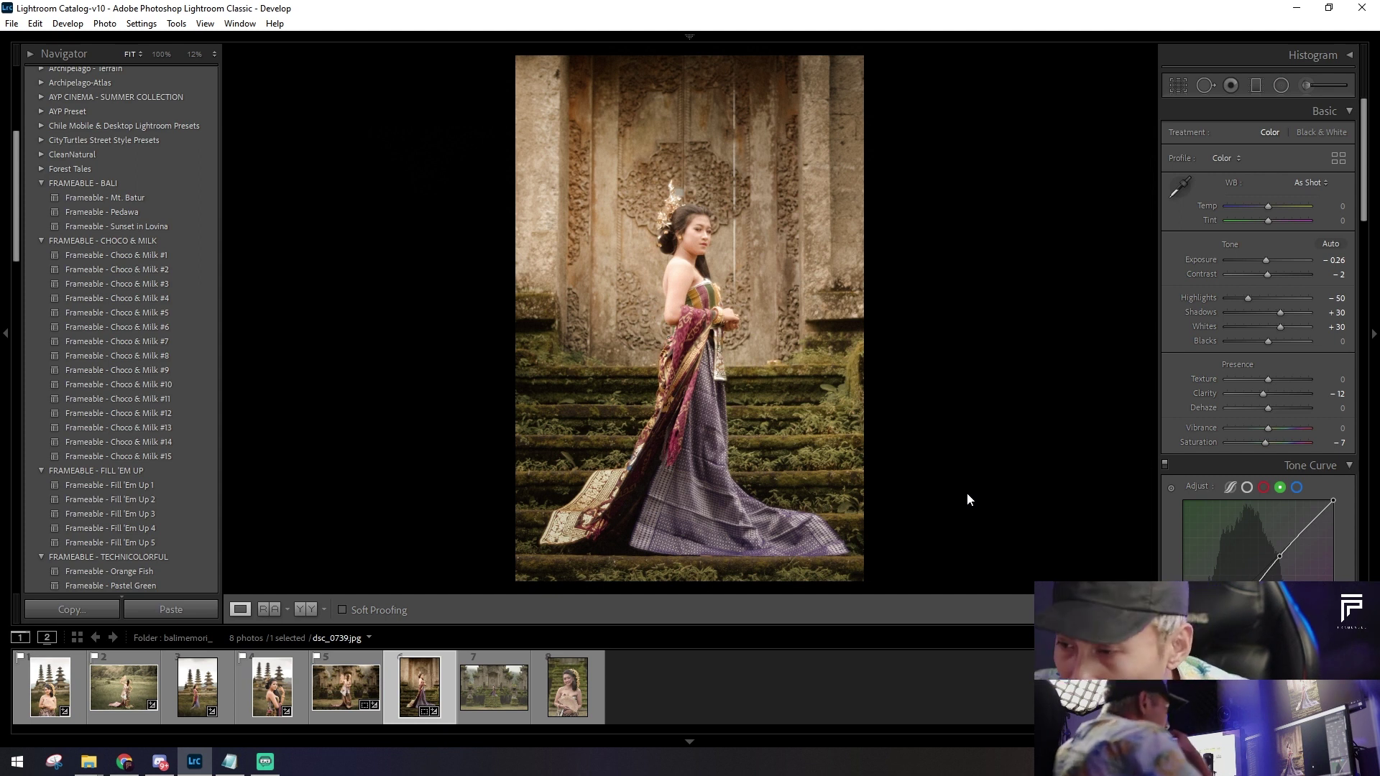
Step: Paste the moody grade onto the wide temple-gate photo and straighten it slightly
{"action": "left_click", "coordinate": [485, 696]}
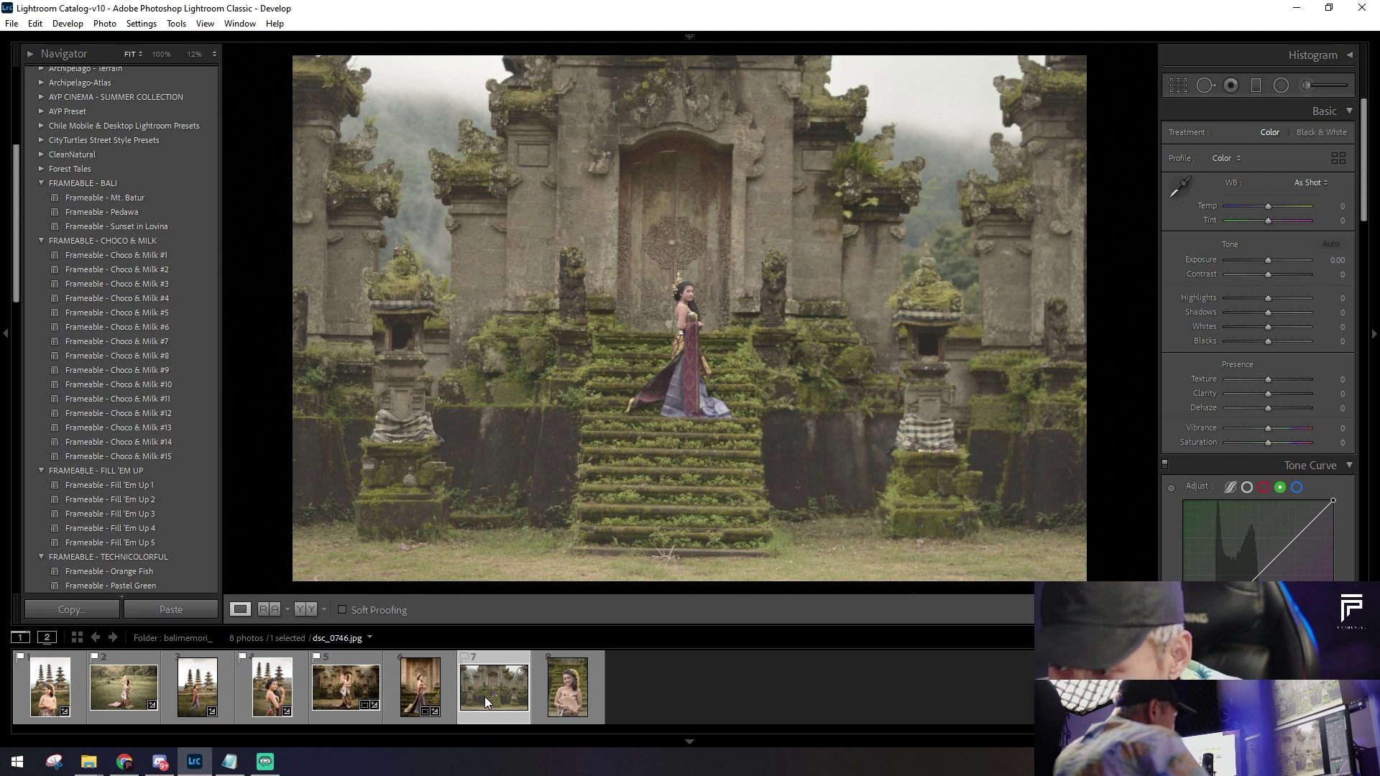
{"action": "left_click", "coordinate": [181, 608]}
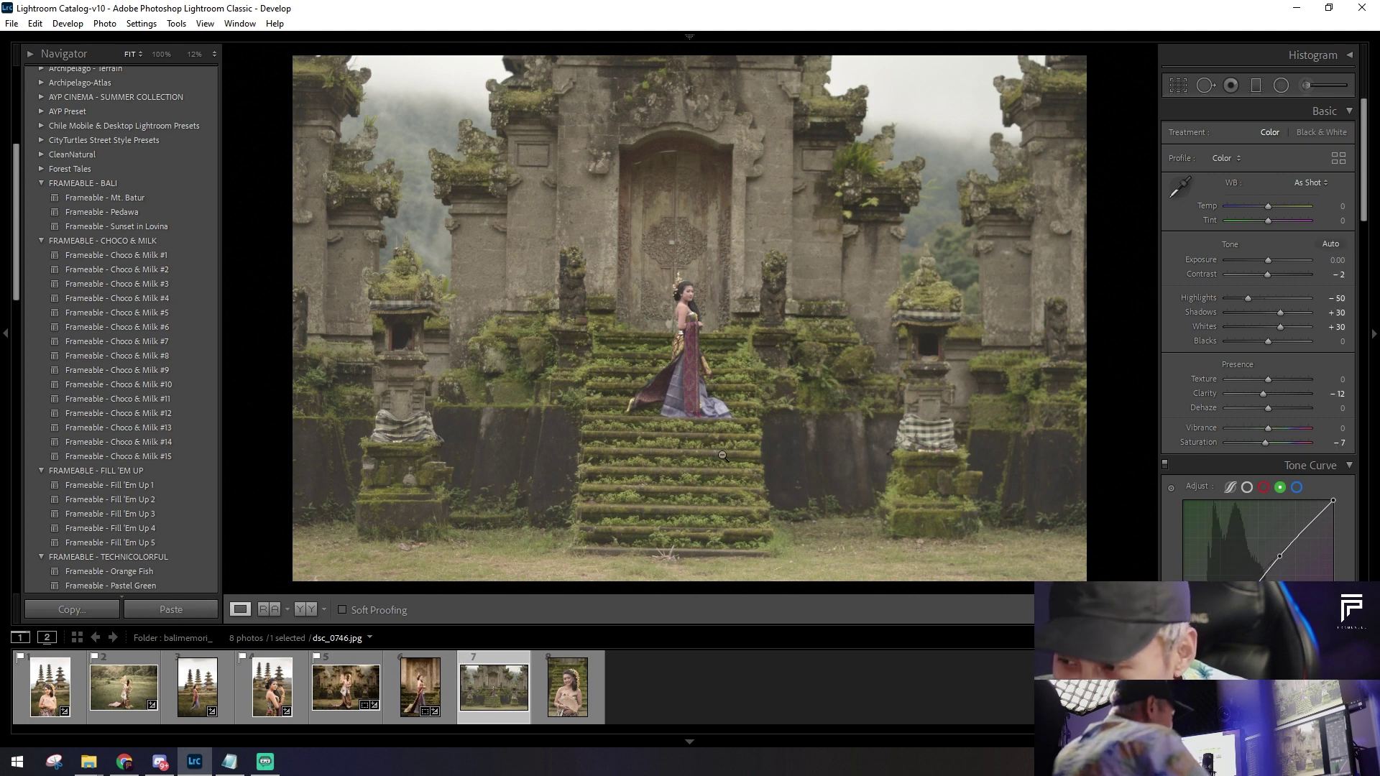
{"action": "left_click", "coordinate": [1178, 85]}
{"action": "left_click_drag", "start_coordinate": [1095, 273], "coordinate": [1095, 258]}
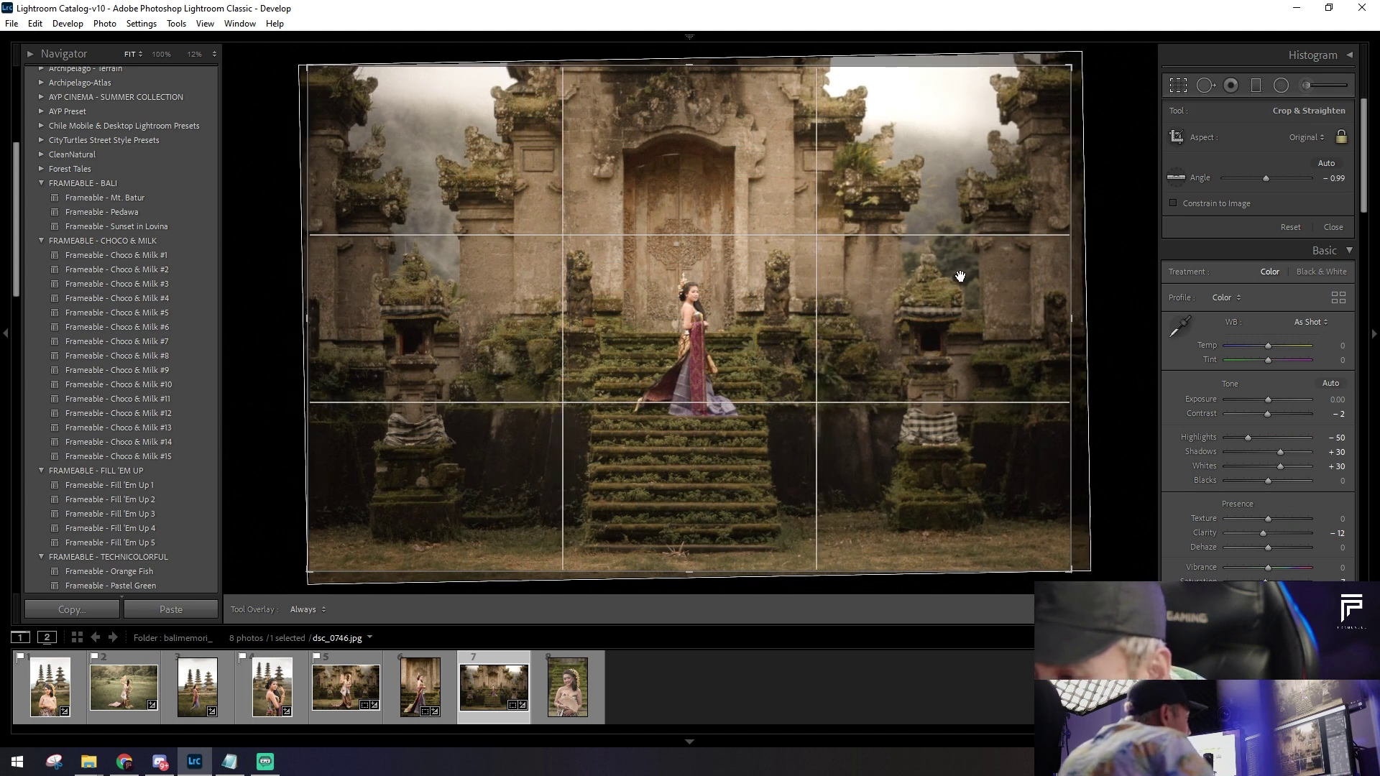
{"action": "key", "text": "Return"}
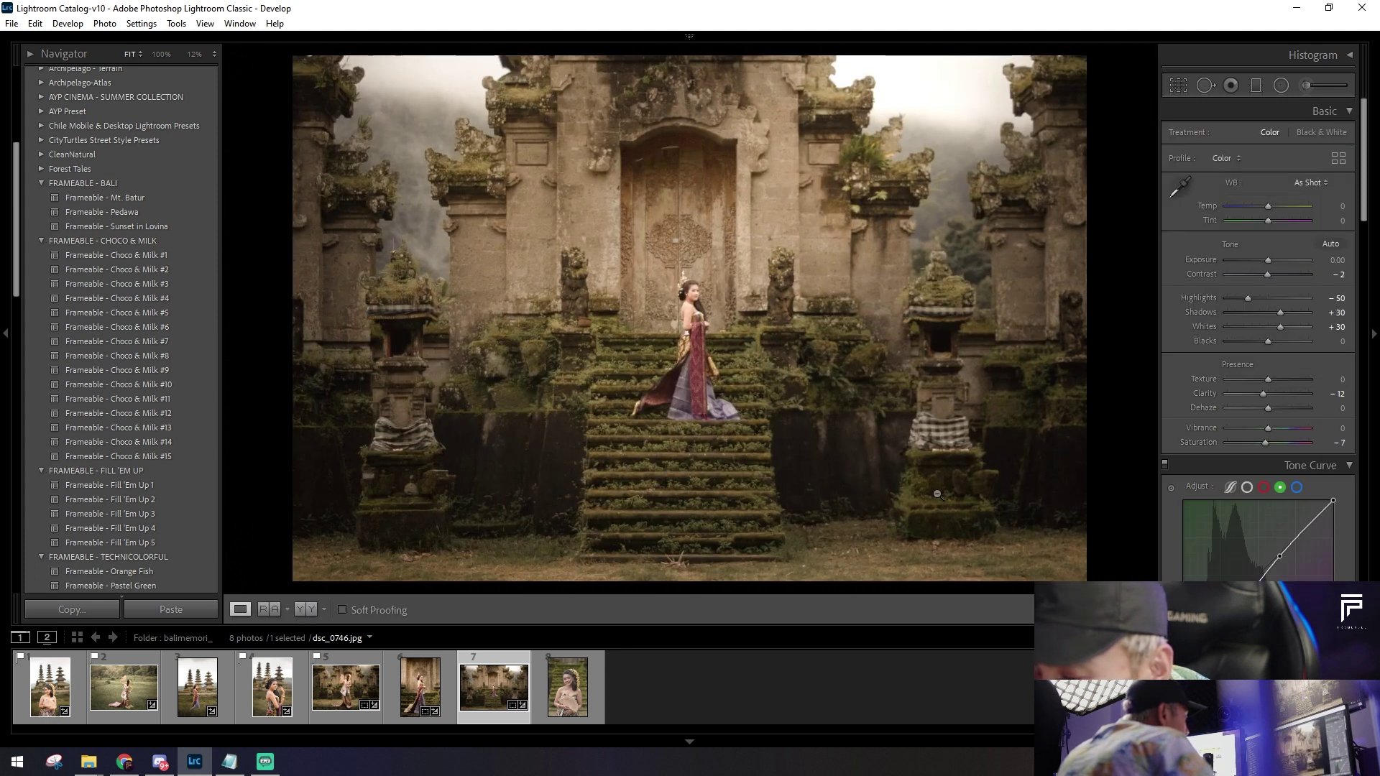
Step: Move the darkening radial filter over the temple door
{"action": "left_click", "coordinate": [1280, 85]}
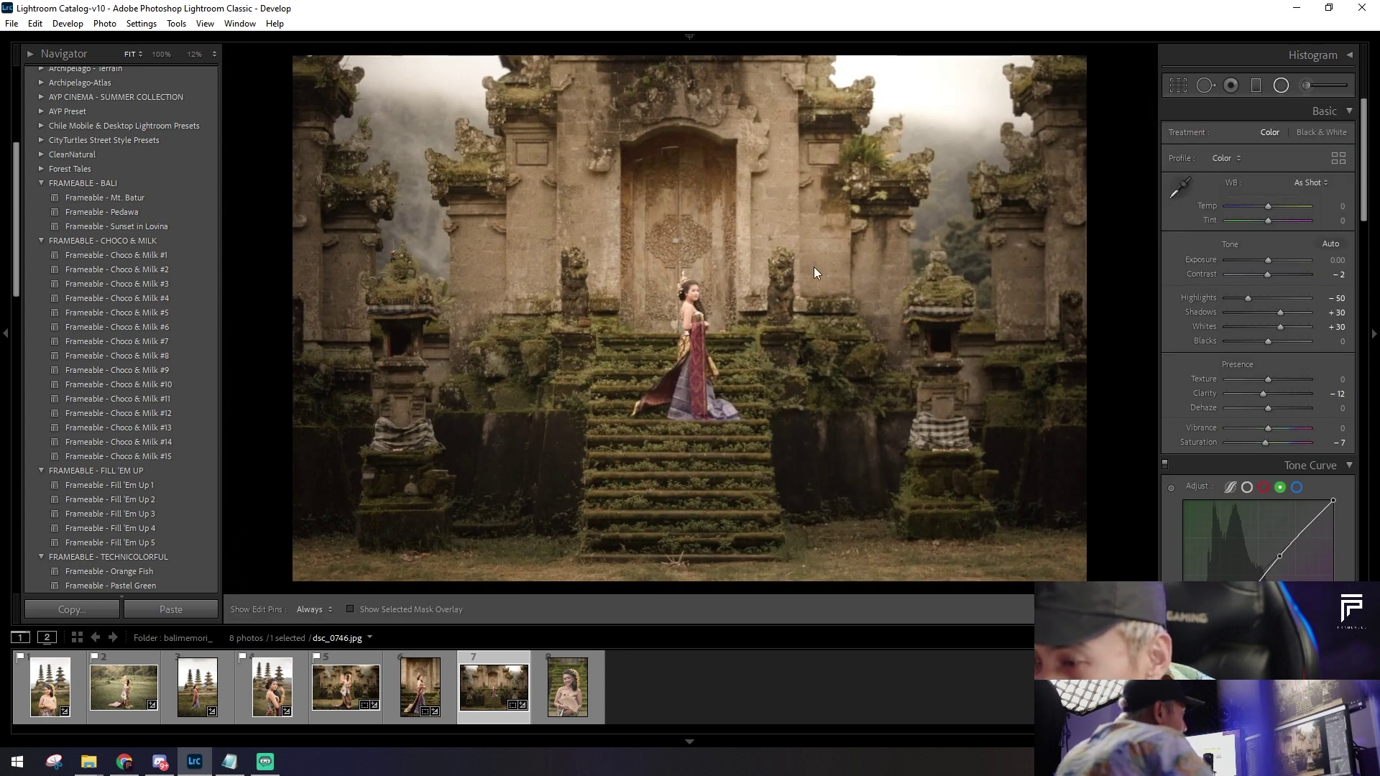
{"action": "left_click", "coordinate": [707, 224]}
{"action": "left_click_drag", "start_coordinate": [903, 85], "coordinate": [930, 212]}
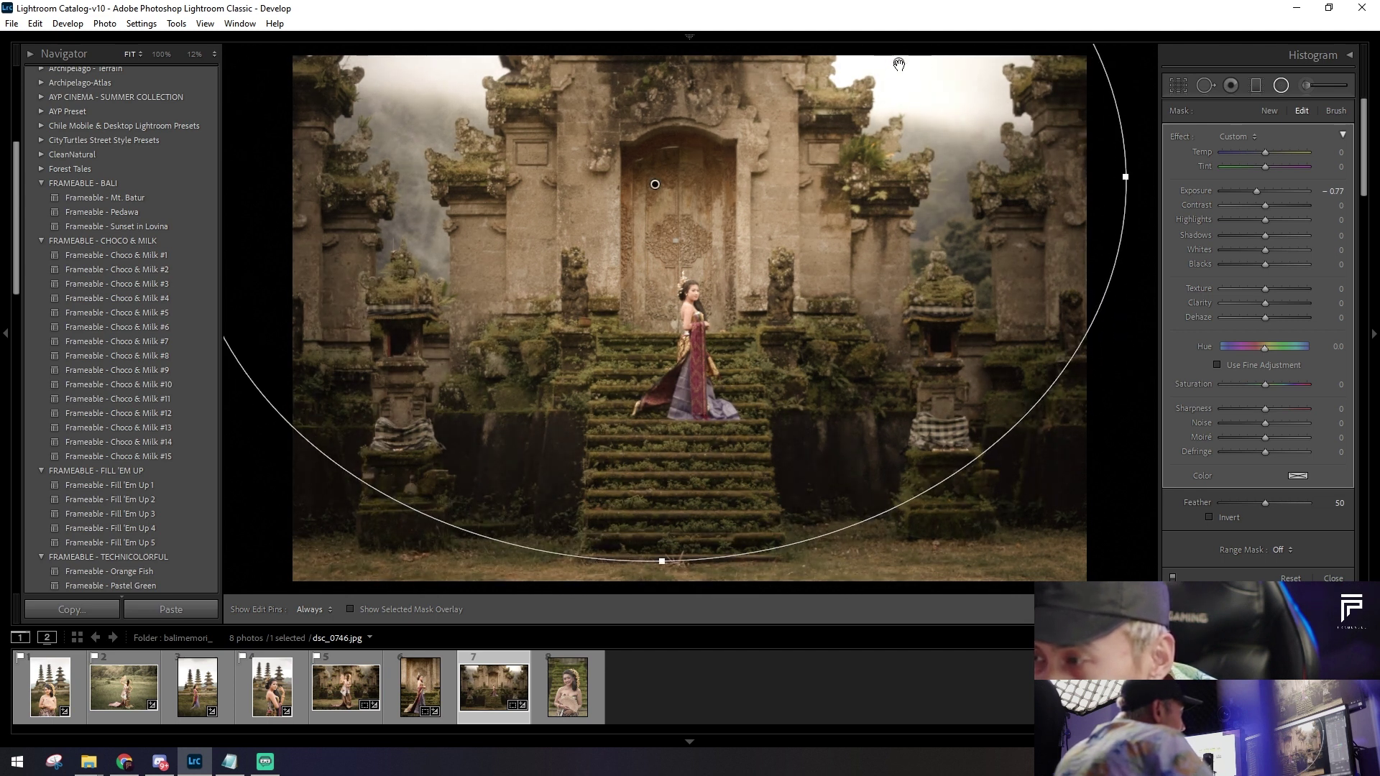
{"action": "left_click_drag", "start_coordinate": [937, 189], "coordinate": [937, 190]}
{"action": "key", "text": "ctrl+minus"}
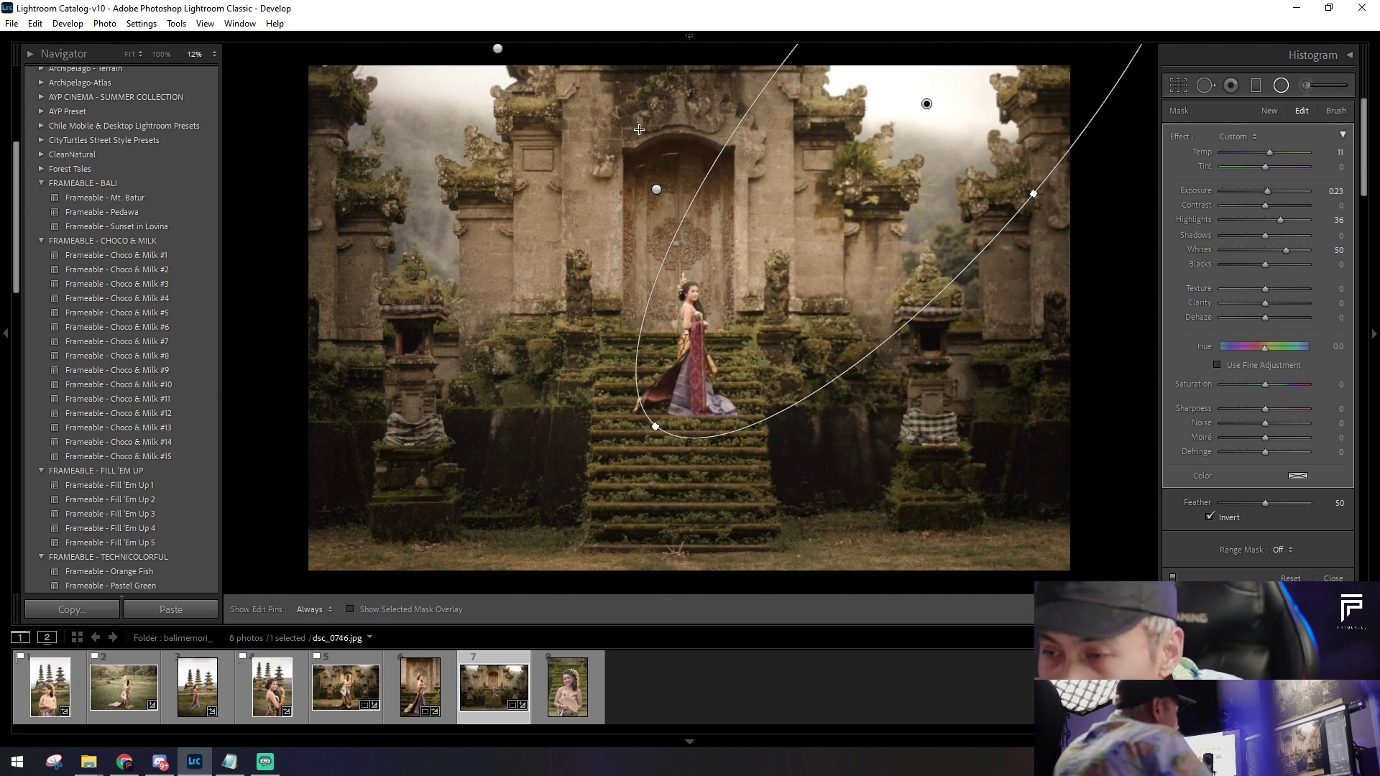
Step: Rotate and enlarge the other radial ellipse diagonally across the woman, then lower exposure
{"action": "left_click", "coordinate": [581, 165]}
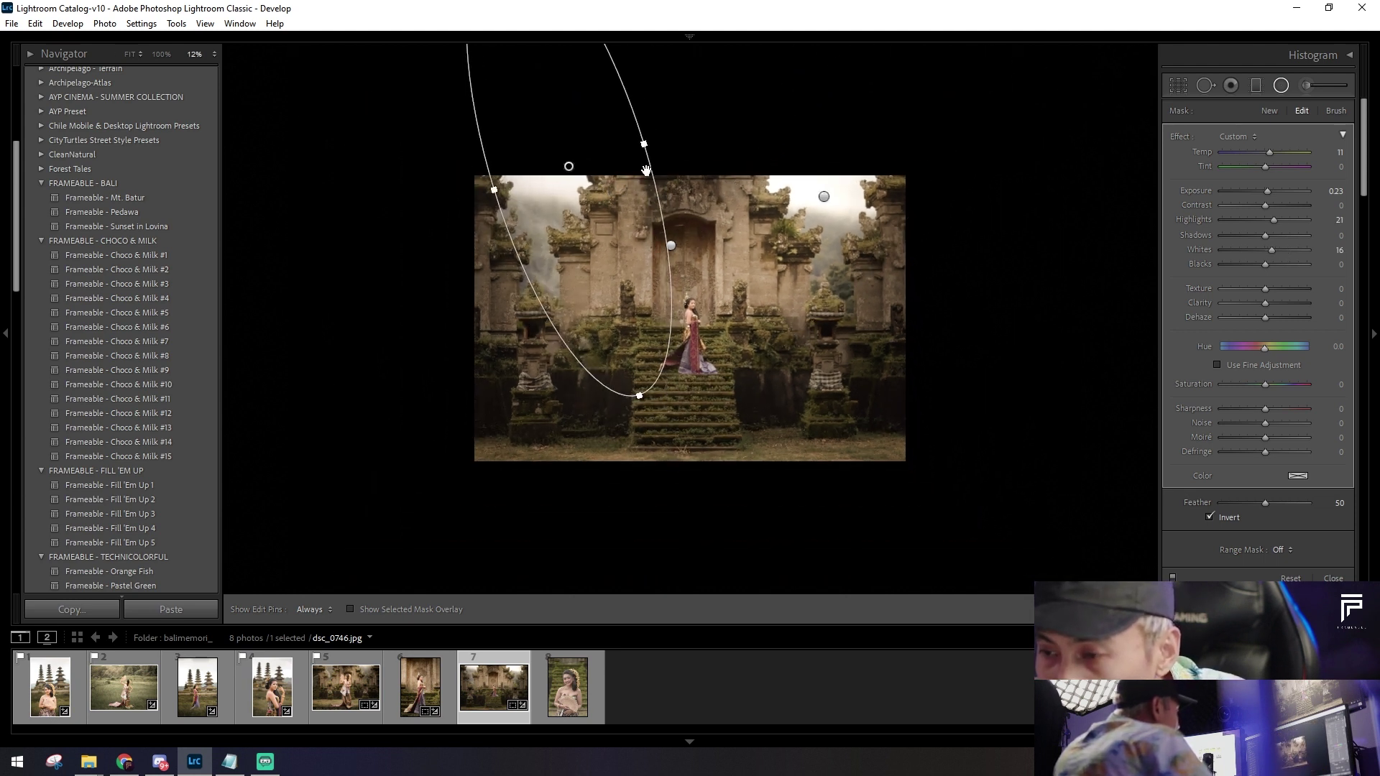
{"action": "mouse_move", "coordinate": [651, 153]}
{"action": "left_mouse_down"}
{"action": "mouse_move", "coordinate": [611, 268]}
{"action": "mouse_move", "coordinate": [946, 309]}
{"action": "left_mouse_up"}
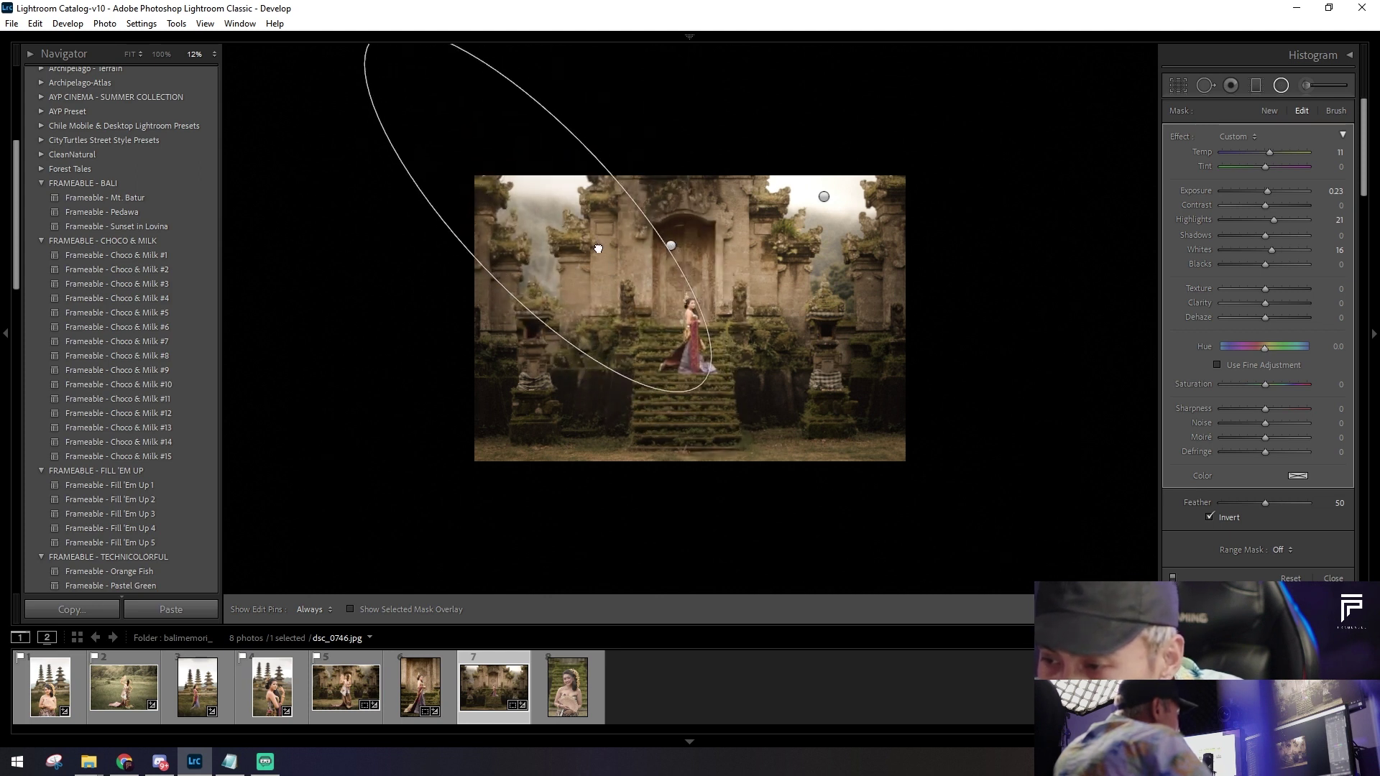
{"action": "key", "text": "ctrl+equal"}
{"action": "key", "text": "shift+m"}
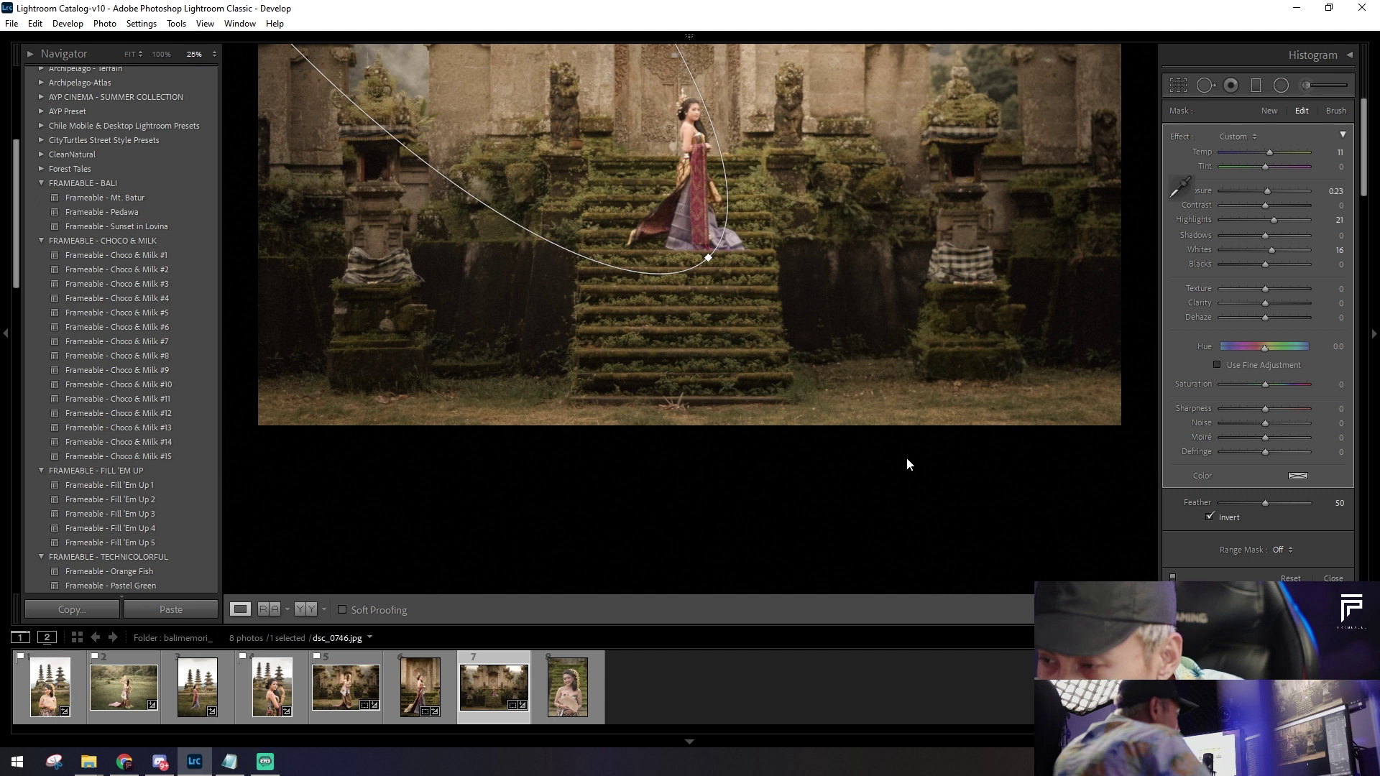
{"action": "key", "text": "z"}
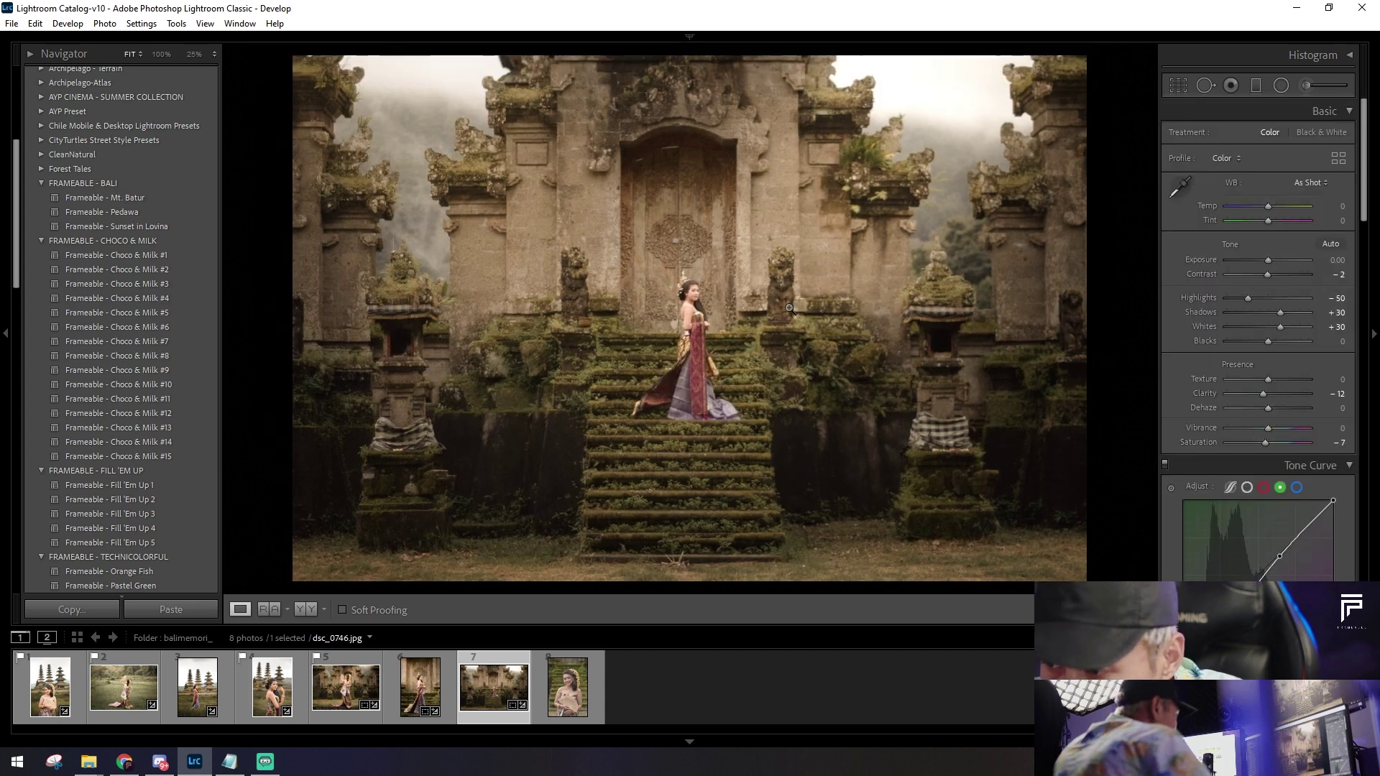
{"action": "key", "text": "minus"}
{"action": "key", "text": "minus"}
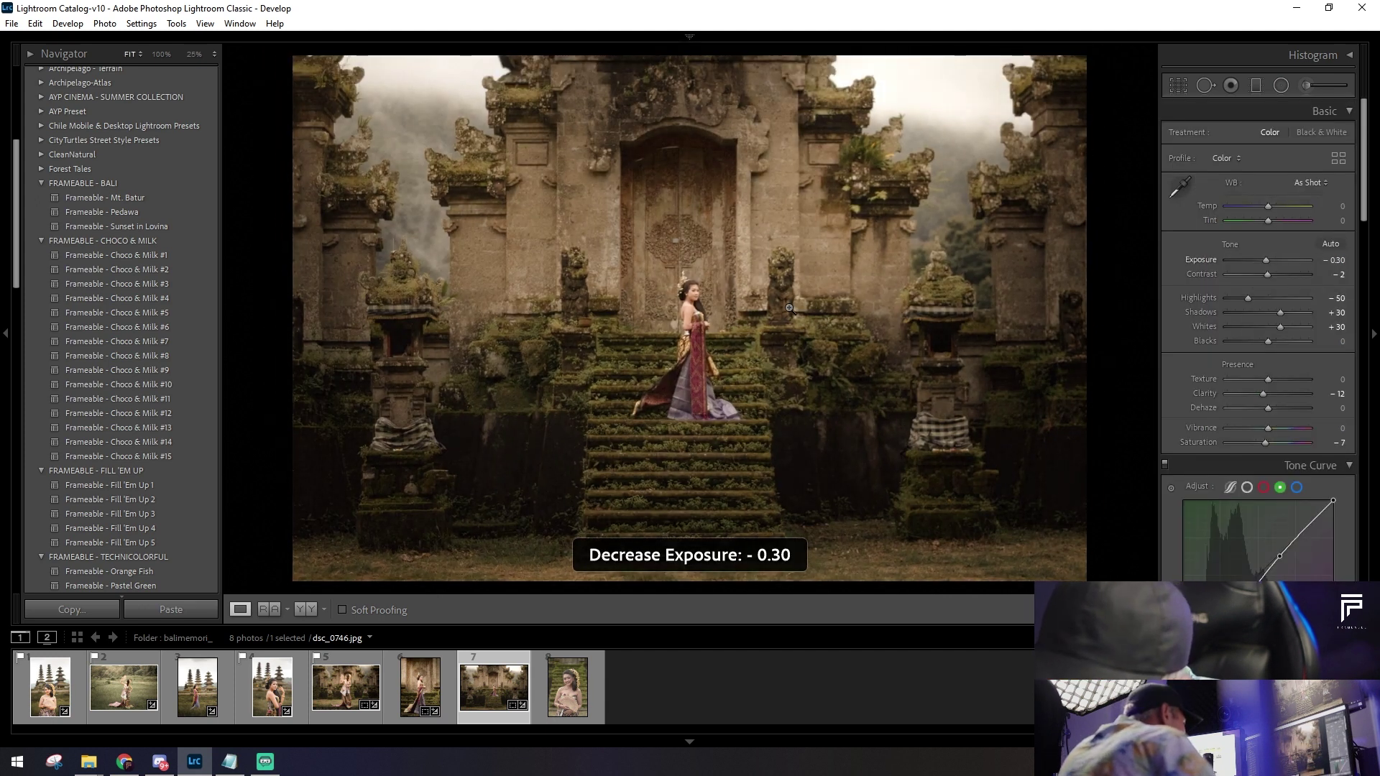
Step: Set exposure to −0.20, compare Before/After, and browse the fan and carved-door portraits
{"action": "key", "text": "equal"}
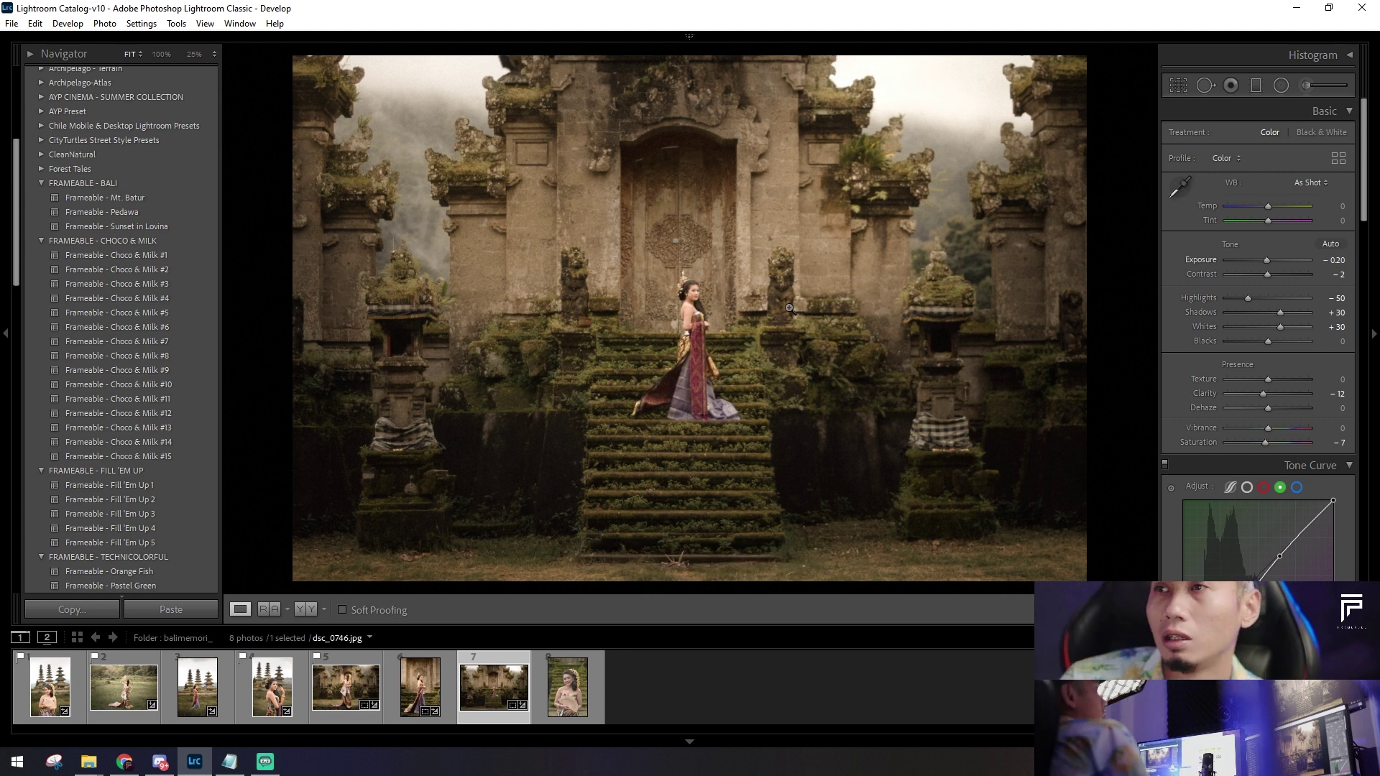
{"action": "left_click", "coordinate": [304, 610]}
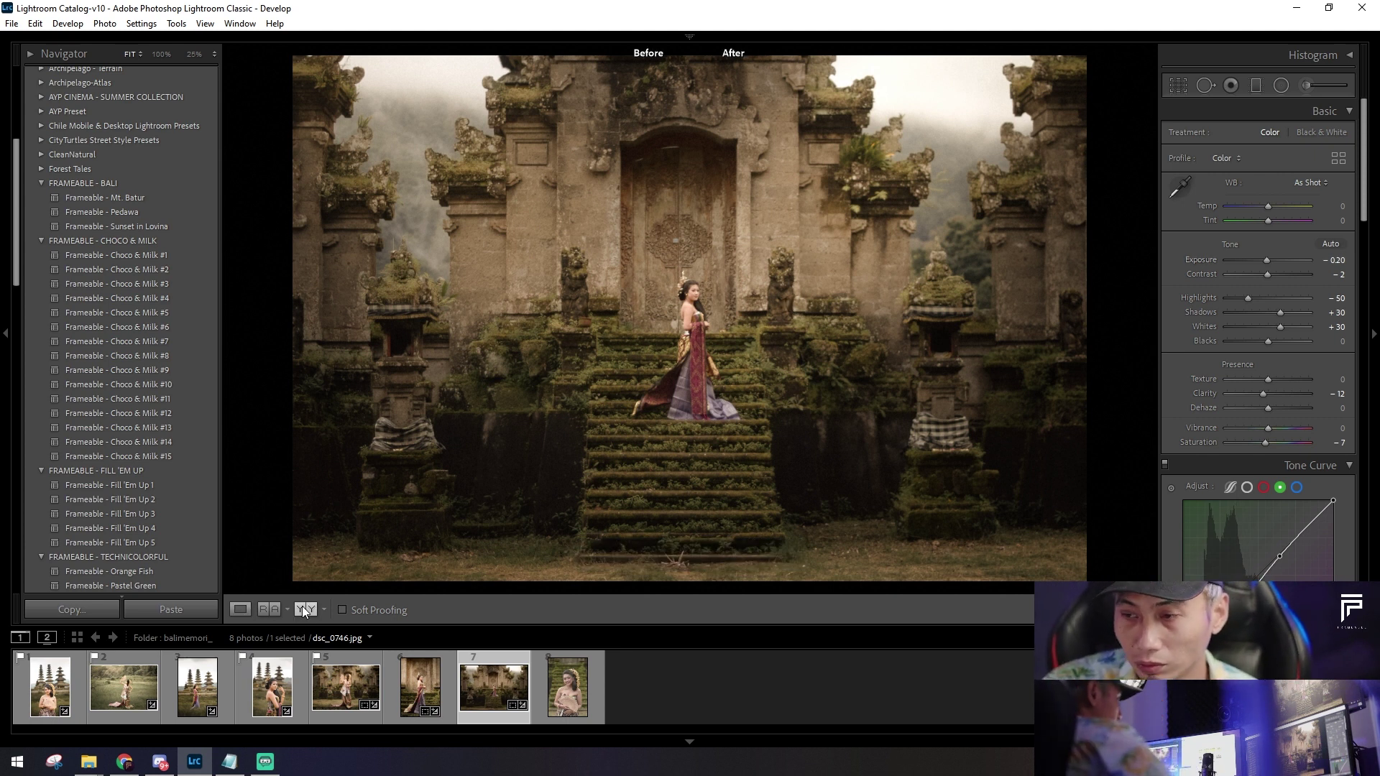
{"action": "left_click", "coordinate": [566, 696]}
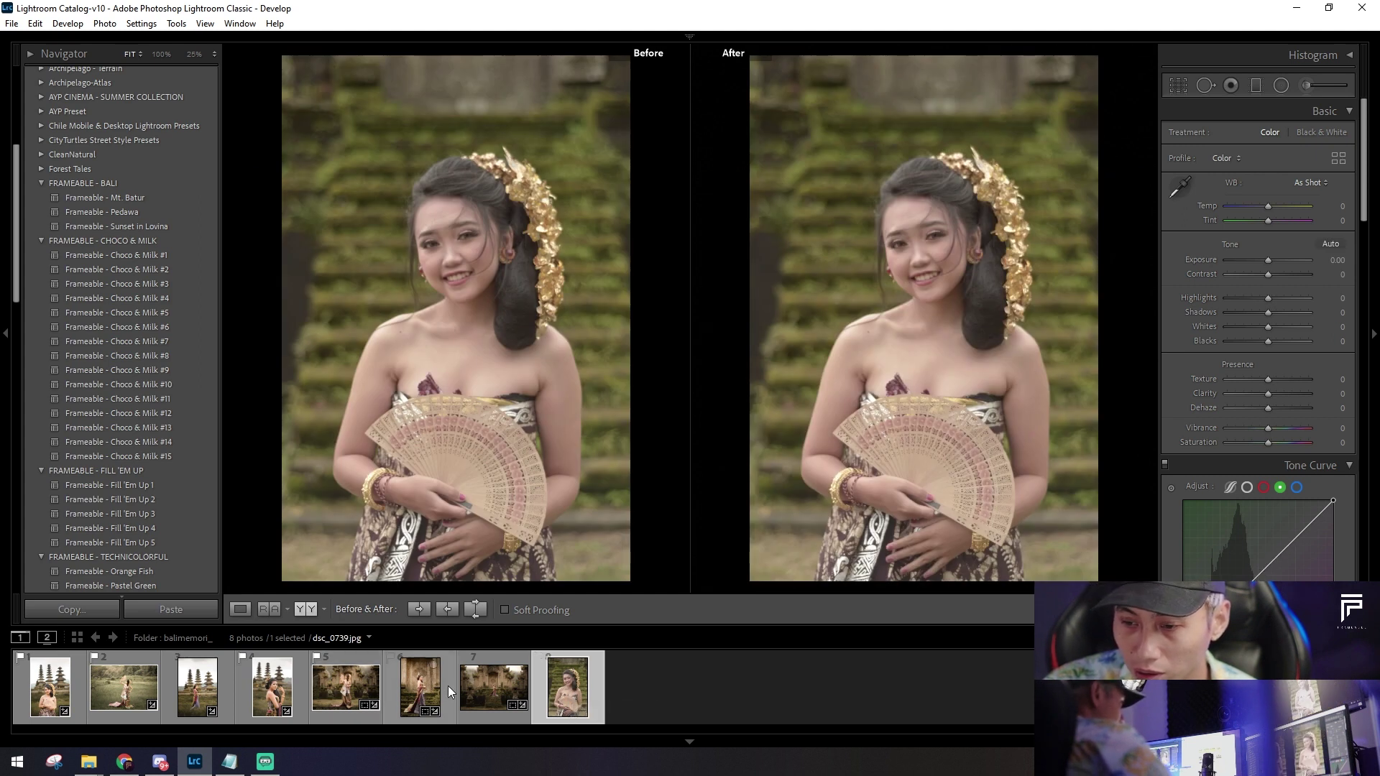
{"action": "left_click", "coordinate": [411, 684]}
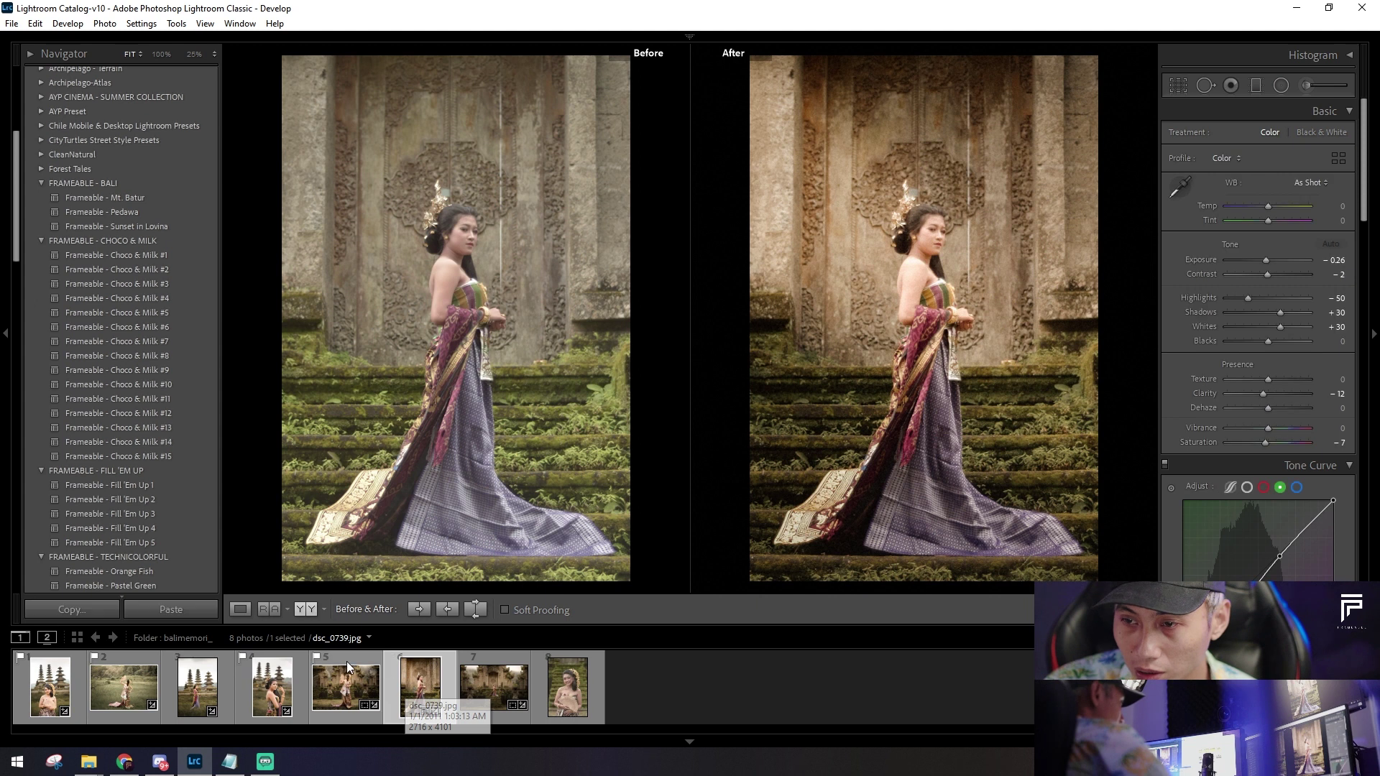
Step: Copy the pagoda portrait's grade onto the fan portrait and reset its exposure to zero
{"action": "left_click", "coordinate": [288, 698]}
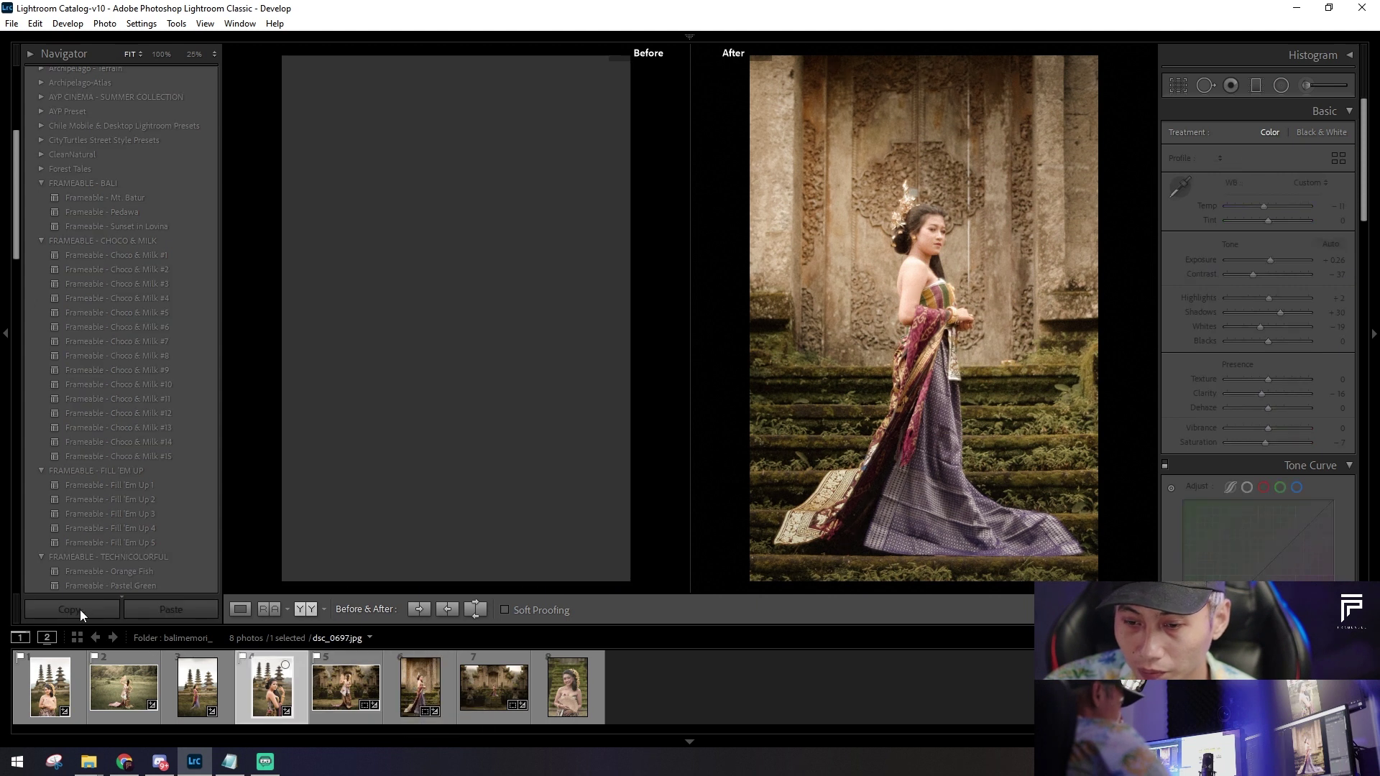
{"action": "left_click", "coordinate": [79, 609]}
{"action": "left_click", "coordinate": [812, 606]}
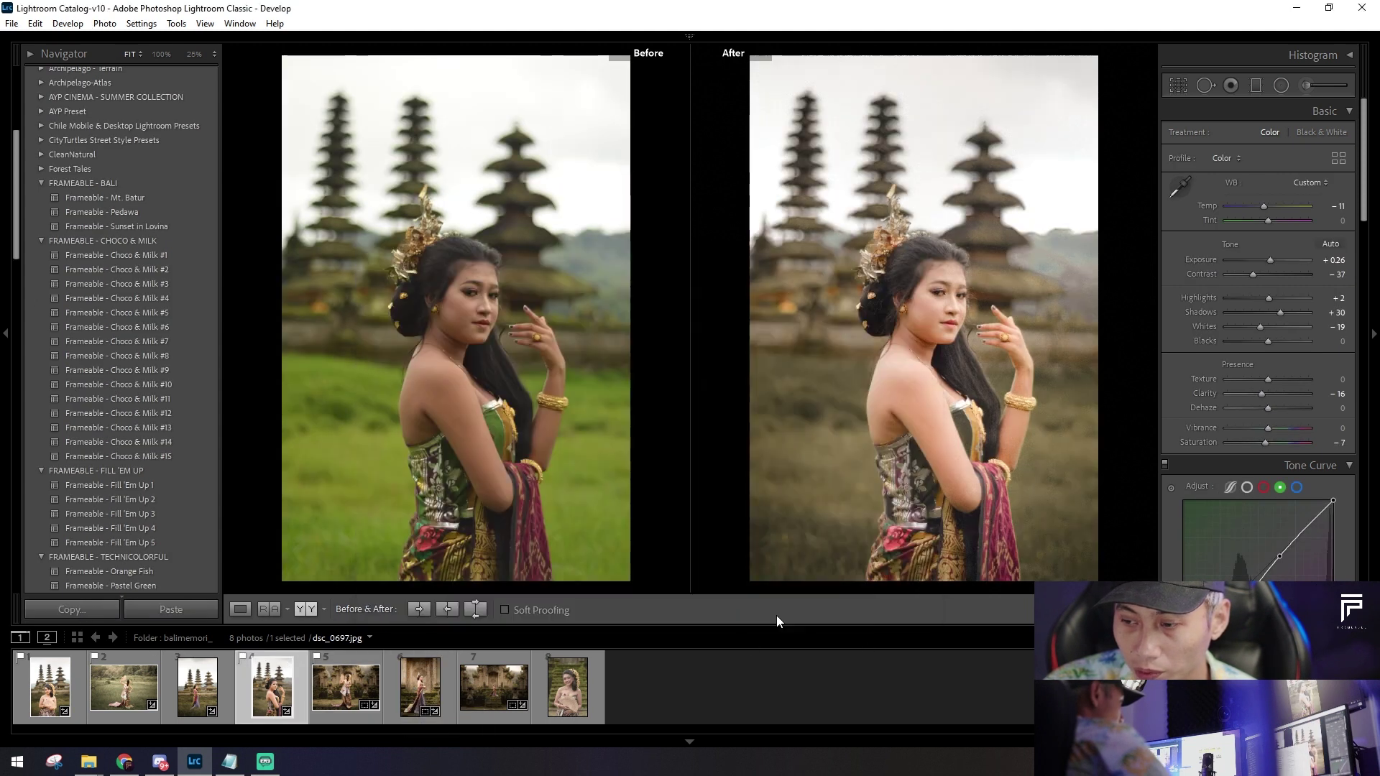
{"action": "left_click", "coordinate": [584, 683]}
{"action": "left_click", "coordinate": [171, 609]}
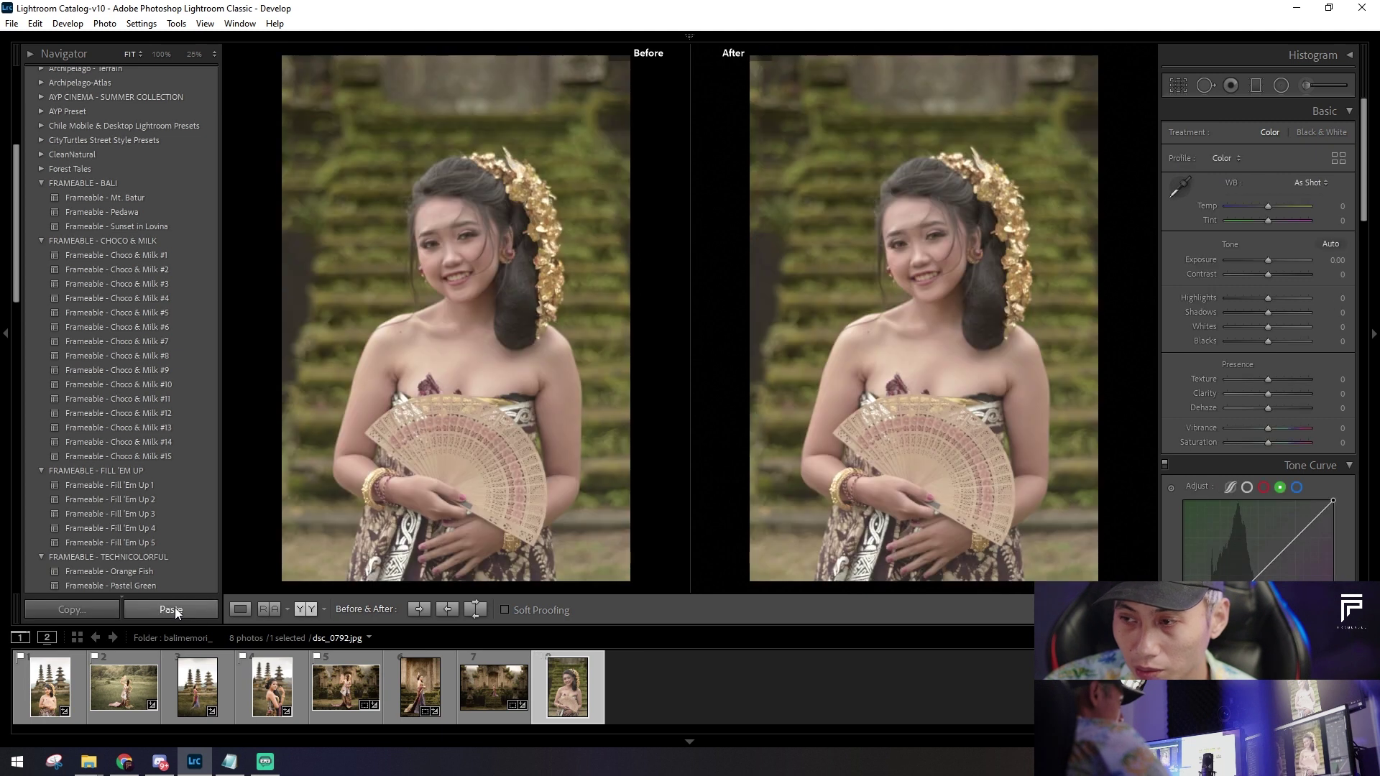
{"action": "left_click", "coordinate": [241, 609]}
{"action": "double_click", "coordinate": [1269, 260]}
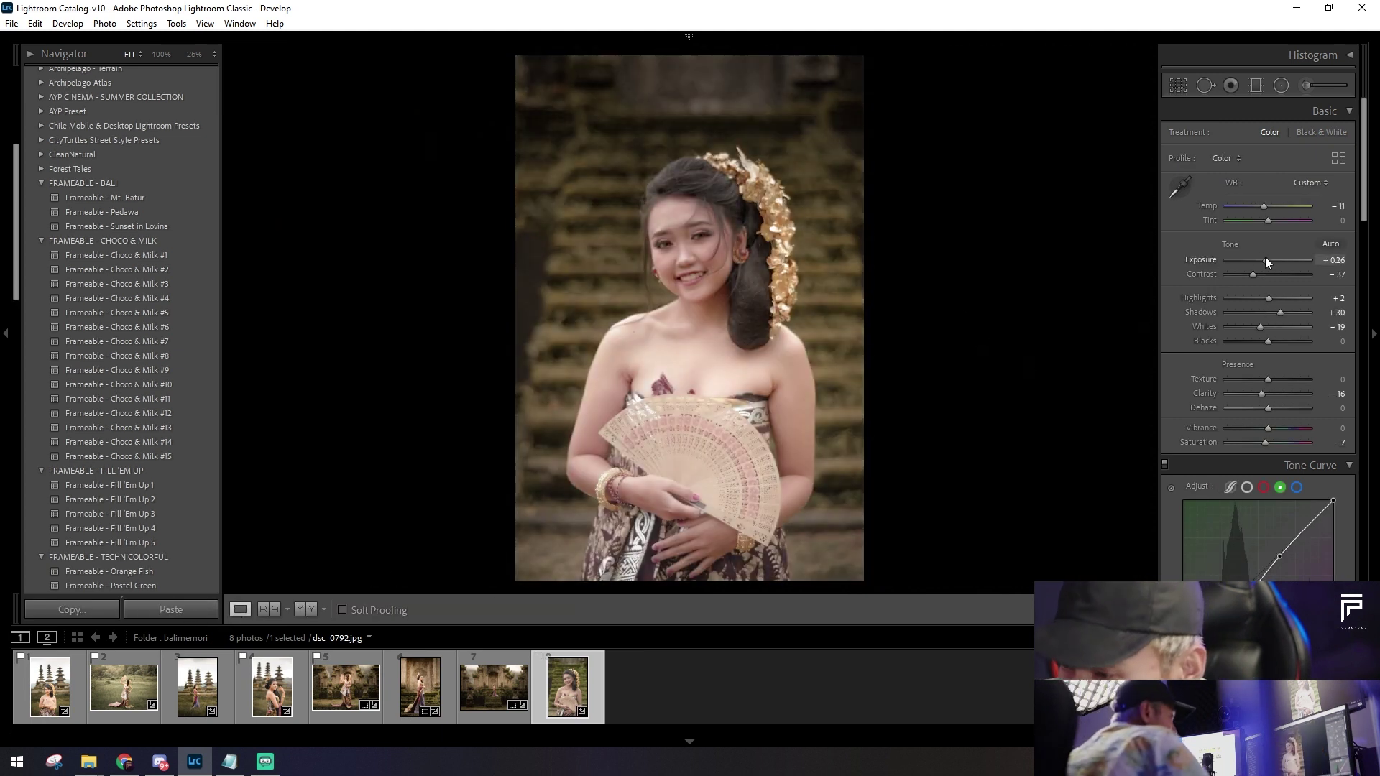
Step: Warm the temperature to +5 and move the centred radial filter up over the woman, the right one down
{"action": "left_click_drag", "start_coordinate": [1270, 205], "coordinate": [1271, 206]}
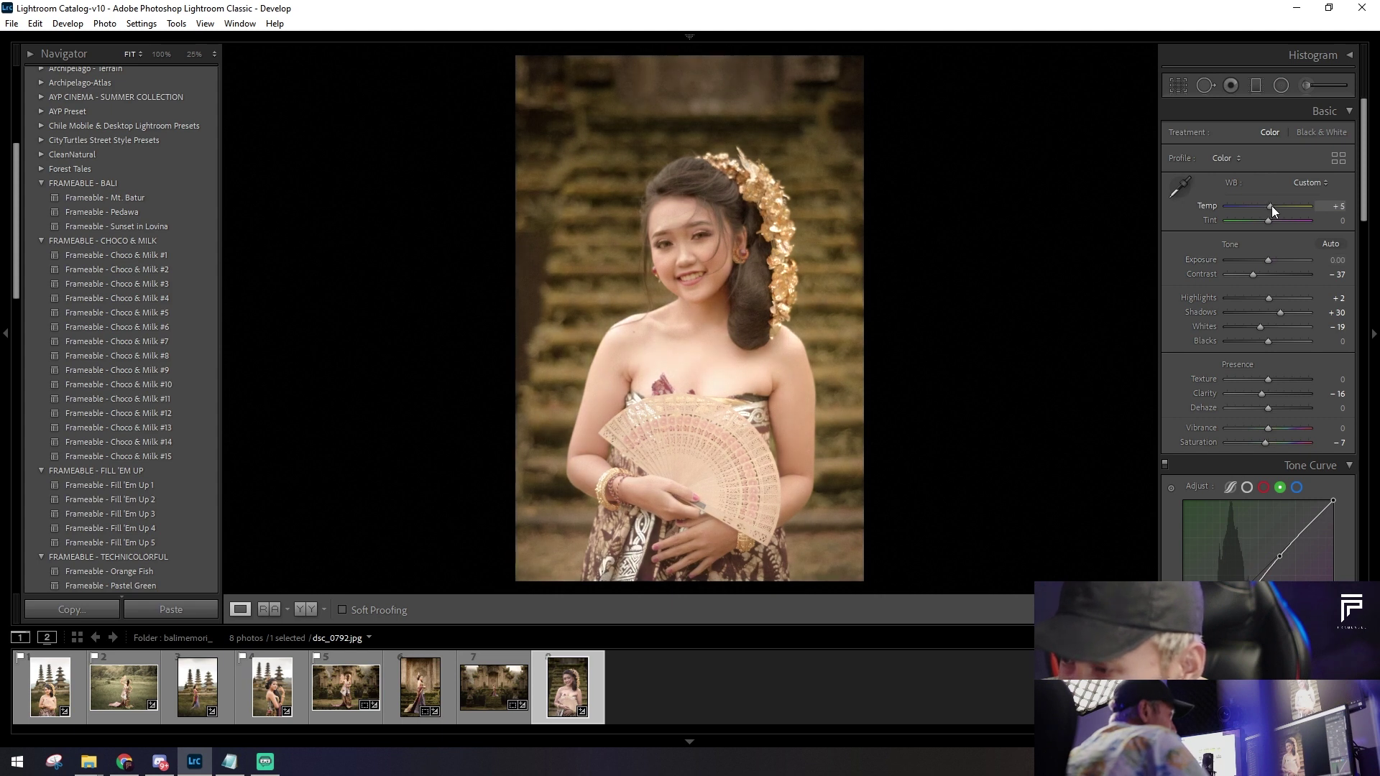
{"action": "left_click", "coordinate": [1281, 85]}
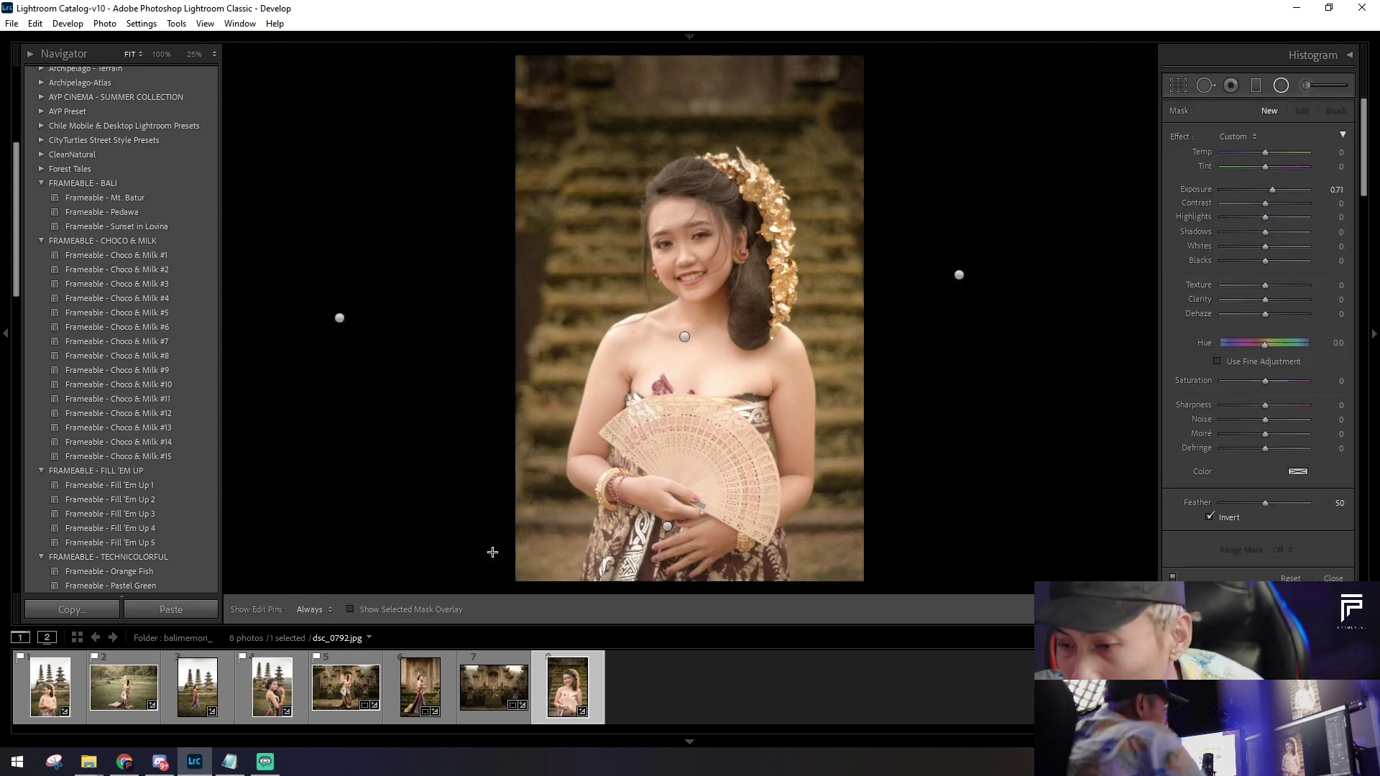
{"action": "left_click", "coordinate": [685, 333]}
{"action": "left_click_drag", "start_coordinate": [747, 346], "coordinate": [755, 228]}
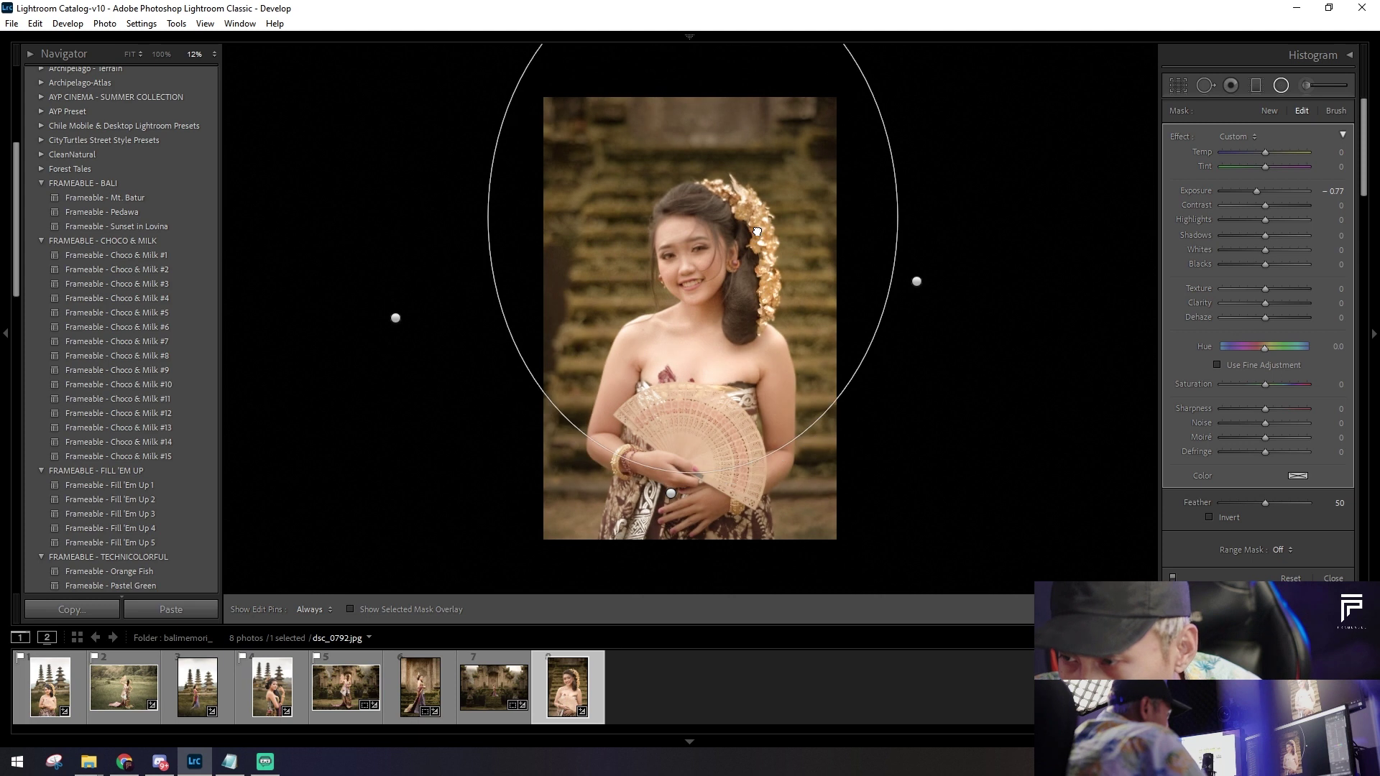
{"action": "left_click", "coordinate": [916, 281]}
{"action": "mouse_move", "coordinate": [917, 281]}
{"action": "left_mouse_down"}
{"action": "mouse_move", "coordinate": [924, 337]}
{"action": "mouse_move", "coordinate": [989, 297]}
{"action": "left_mouse_up"}
Step: Reposition the left radial filter beside the woman and lower the right radial filter
{"action": "left_click", "coordinate": [395, 318]}
{"action": "left_click_drag", "start_coordinate": [559, 349], "coordinate": [591, 273]}
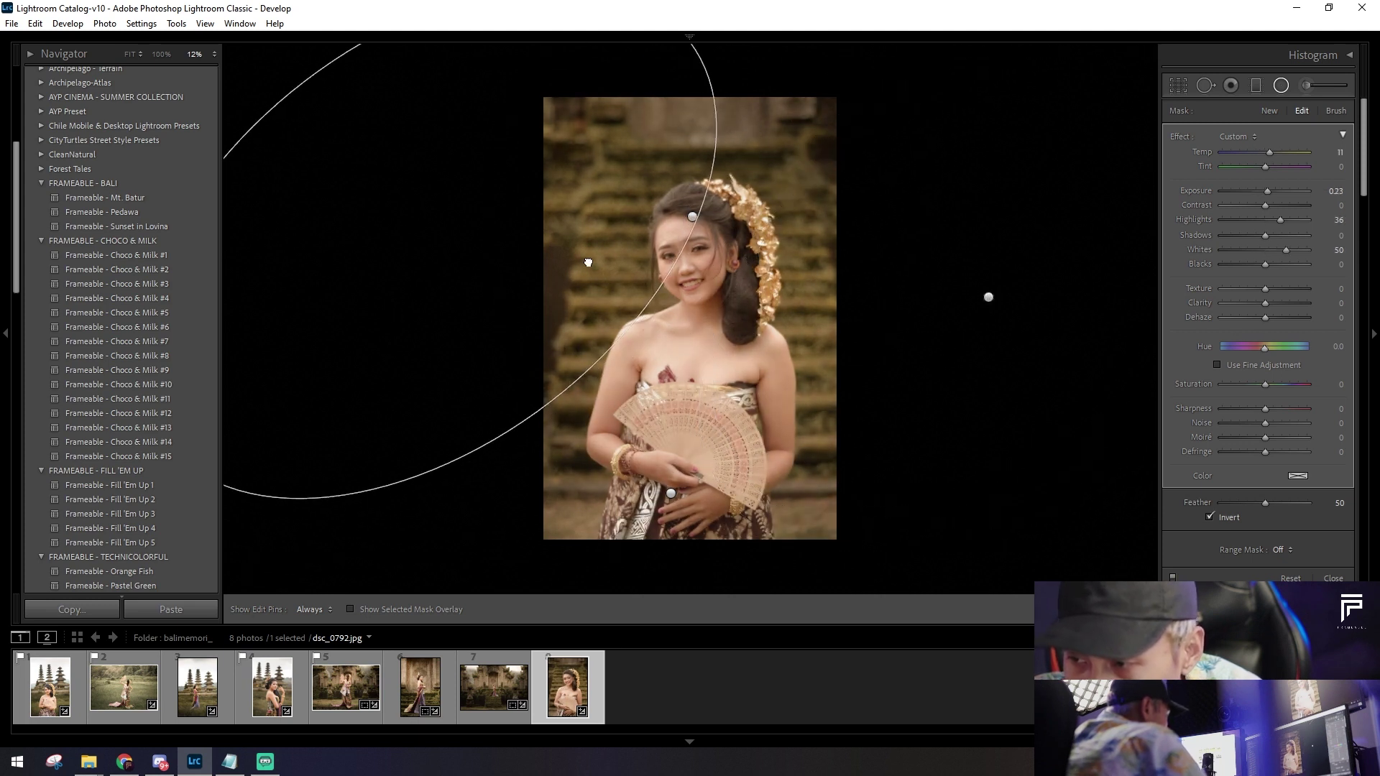
{"action": "key", "text": "ctrl+z"}
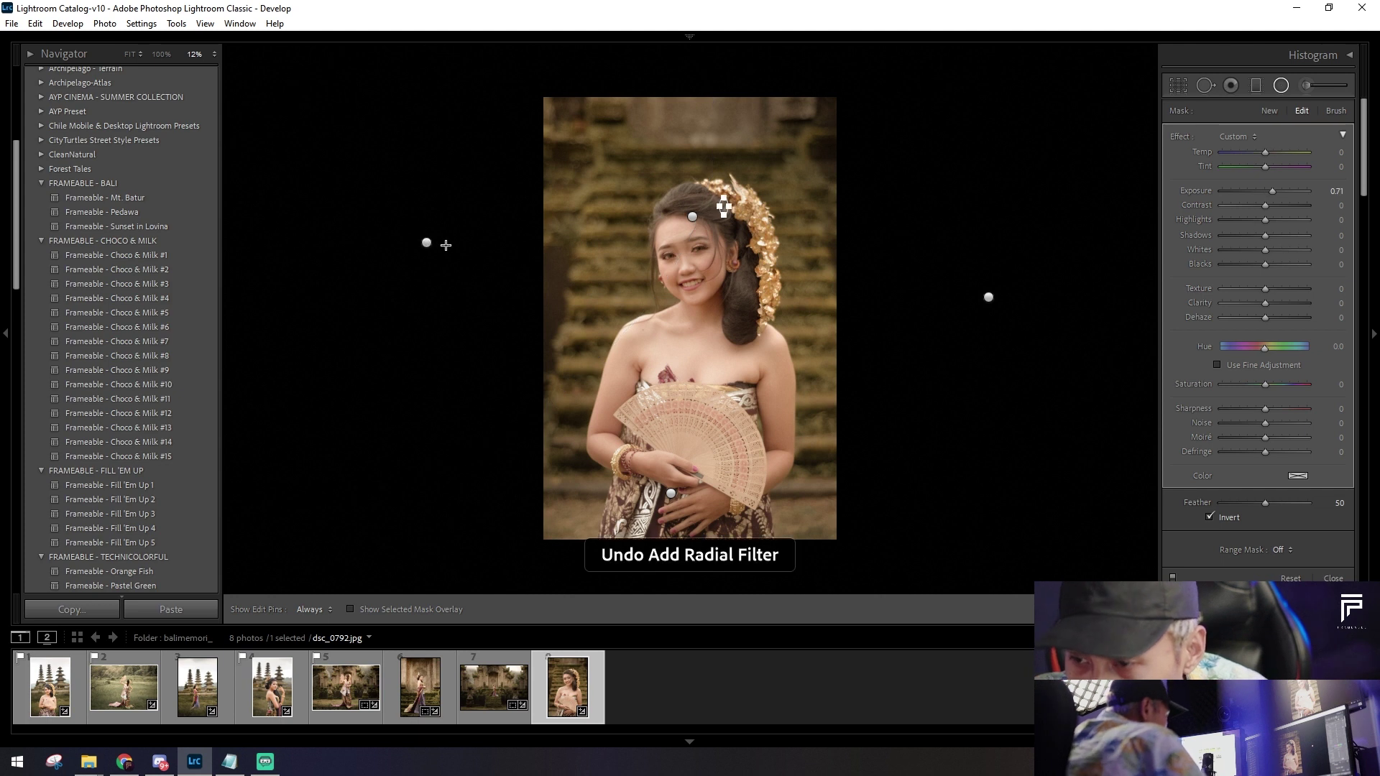
{"action": "left_click", "coordinate": [424, 241]}
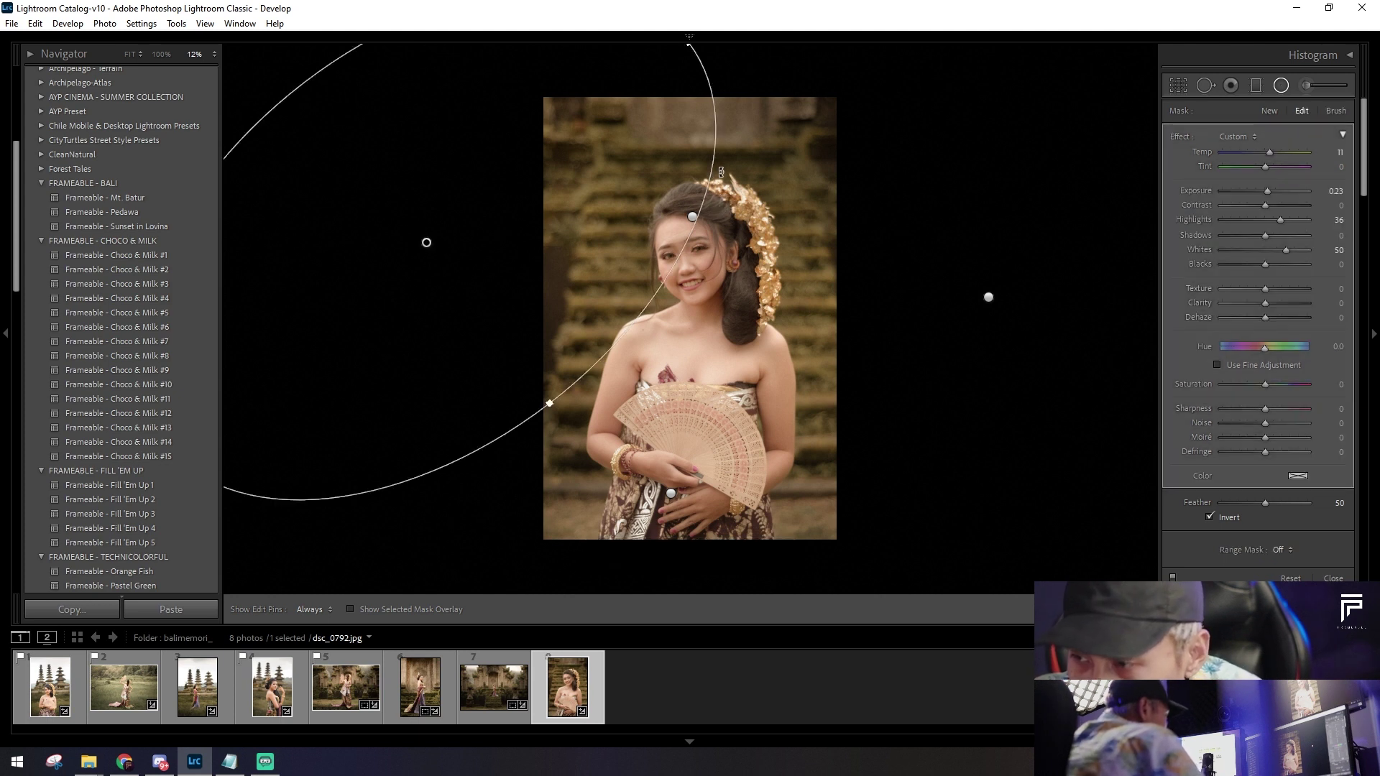
{"action": "left_click_drag", "start_coordinate": [426, 242], "coordinate": [598, 291]}
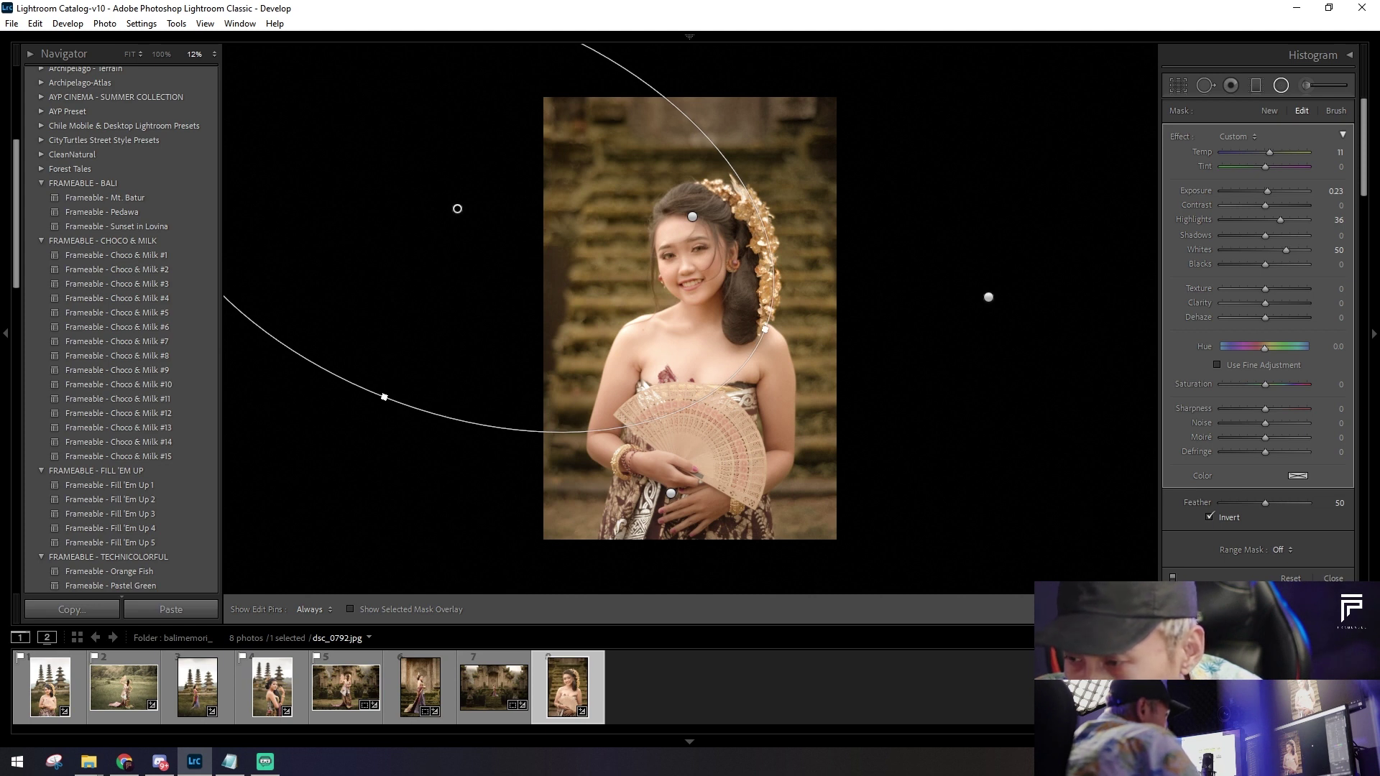
{"action": "left_click_drag", "start_coordinate": [989, 296], "coordinate": [979, 359]}
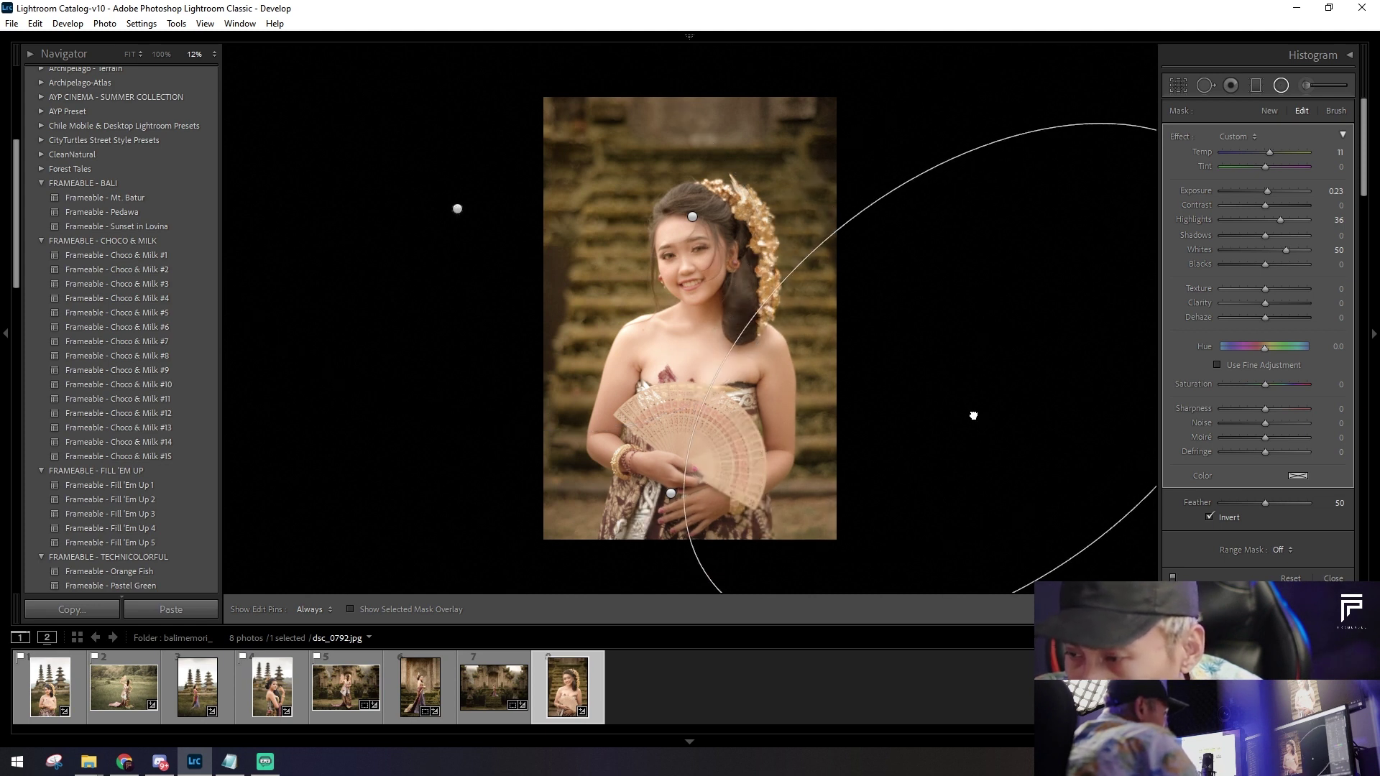
Step: Brighten the right radial filter's area and set the overall exposure to −0.30
{"action": "left_click_drag", "start_coordinate": [1269, 193], "coordinate": [1273, 193]}
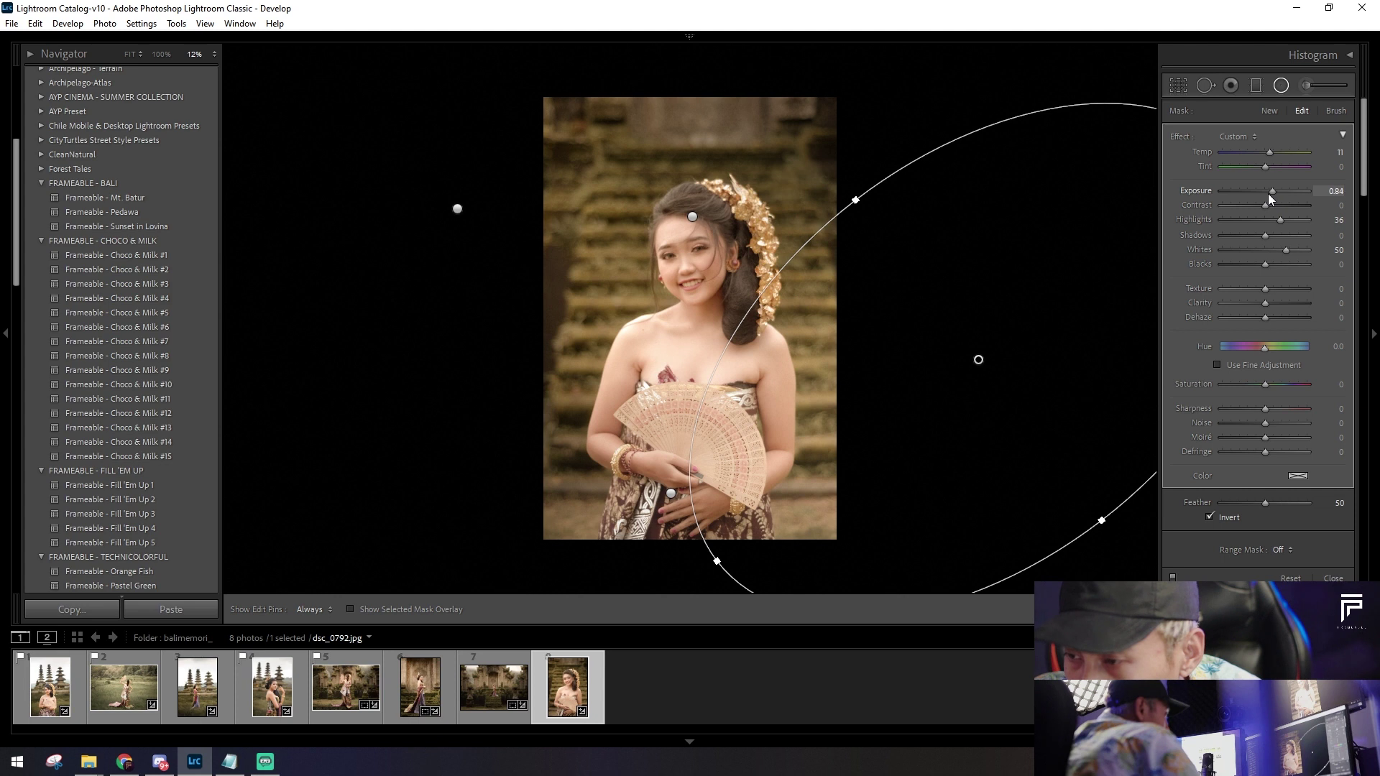
{"action": "left_click_drag", "start_coordinate": [1271, 192], "coordinate": [1277, 193]}
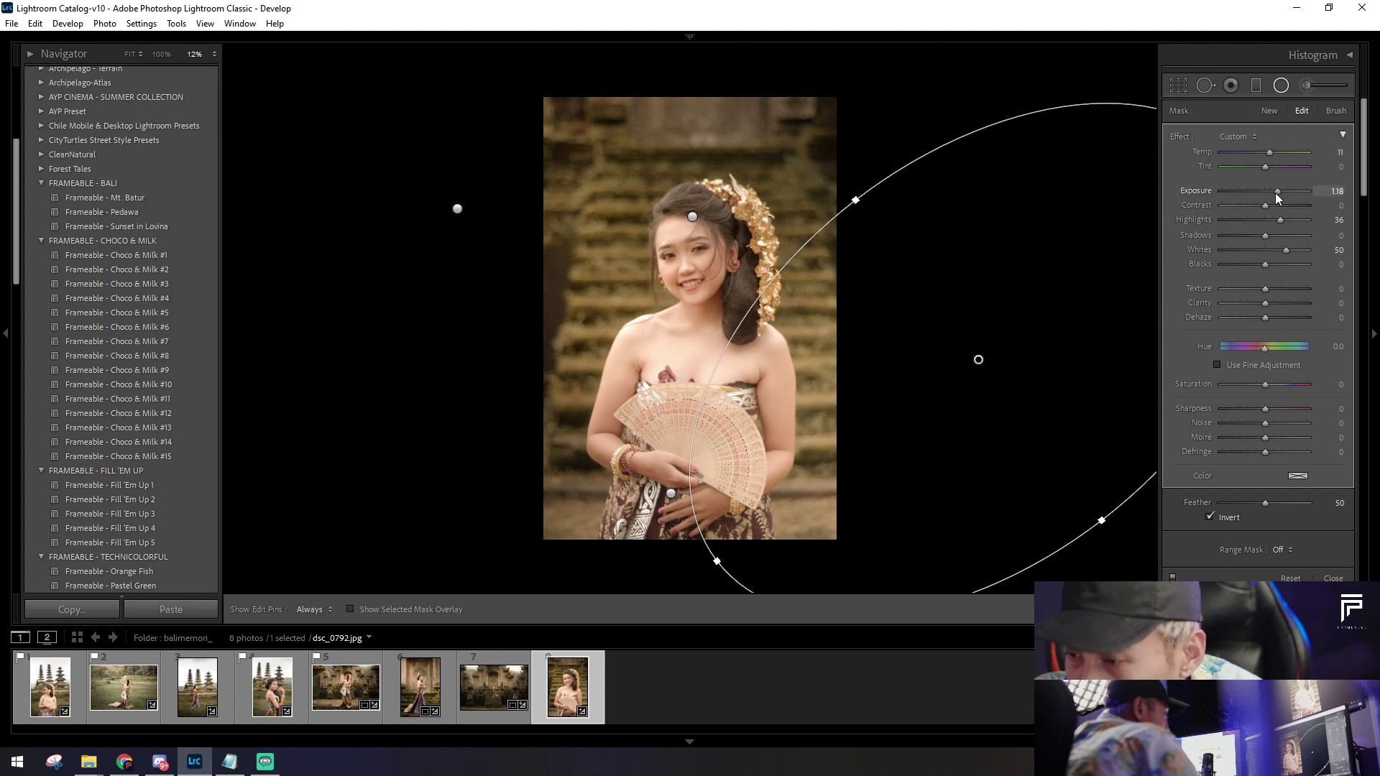
{"action": "key", "text": "shift+m"}
{"action": "key", "text": "minus"}
{"action": "key", "text": "minus"}
{"action": "key", "text": "equal"}
{"action": "key", "text": "minus"}
{"action": "key", "text": "equal"}
{"action": "key", "text": "minus"}
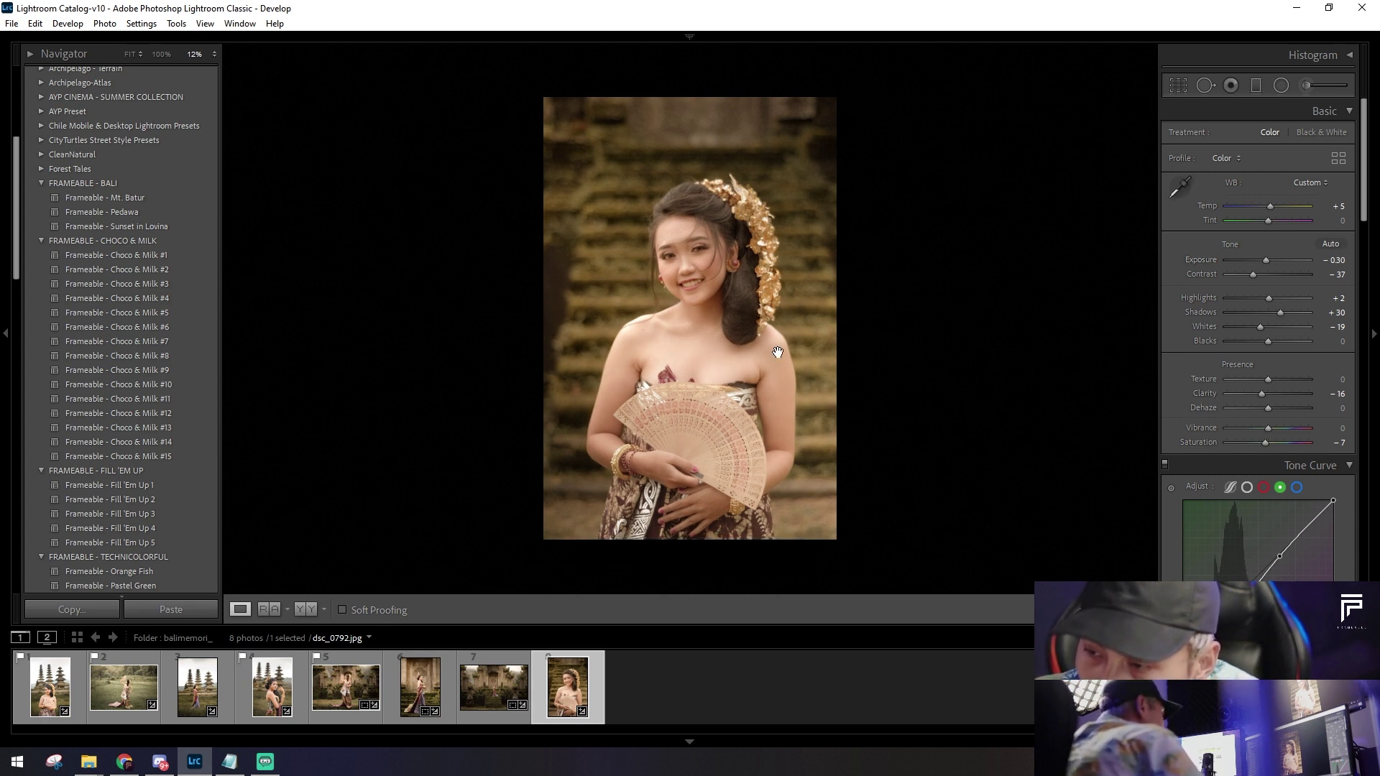
Step: Compare the fan portrait's before/after and the pagoda portrait, then ease contrast from −37 to −12
{"action": "key", "text": "y"}
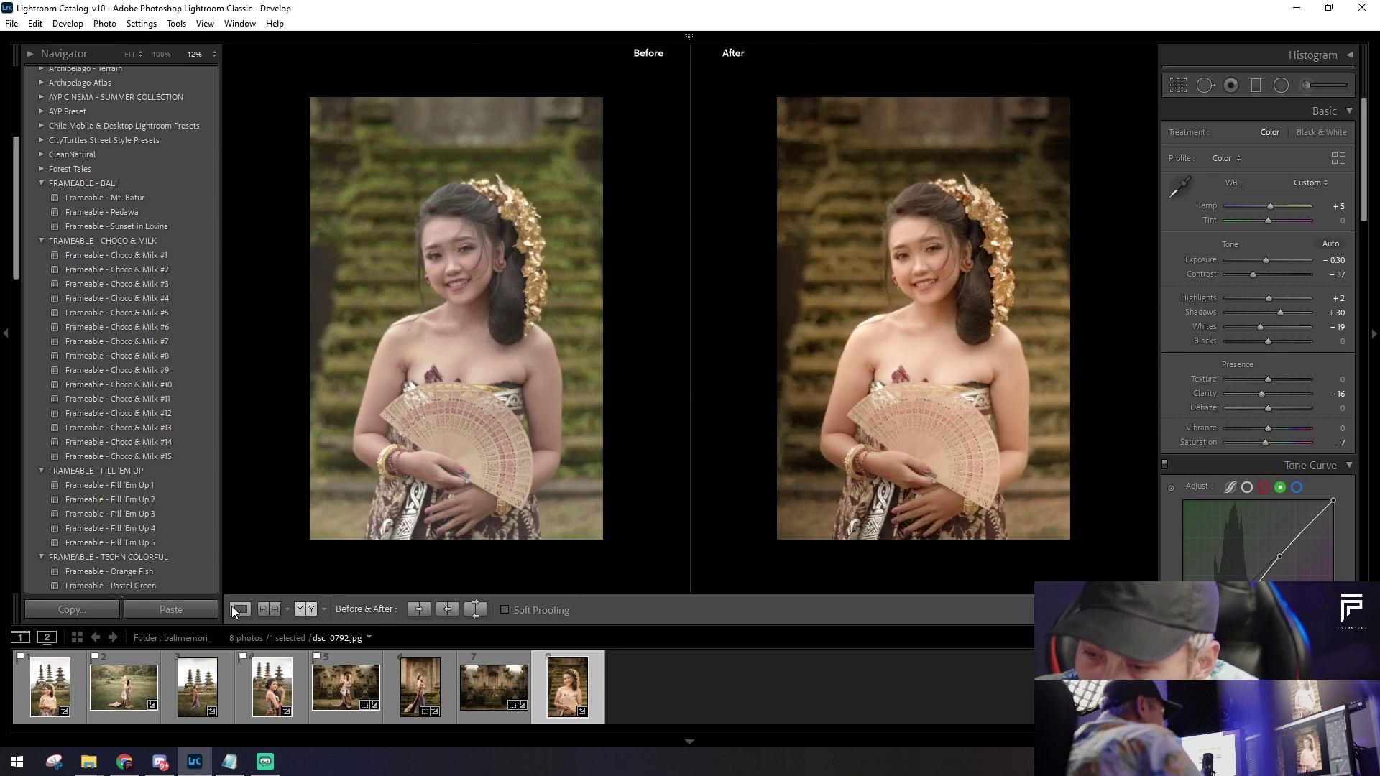
{"action": "left_click", "coordinate": [231, 609]}
{"action": "left_click", "coordinate": [274, 696]}
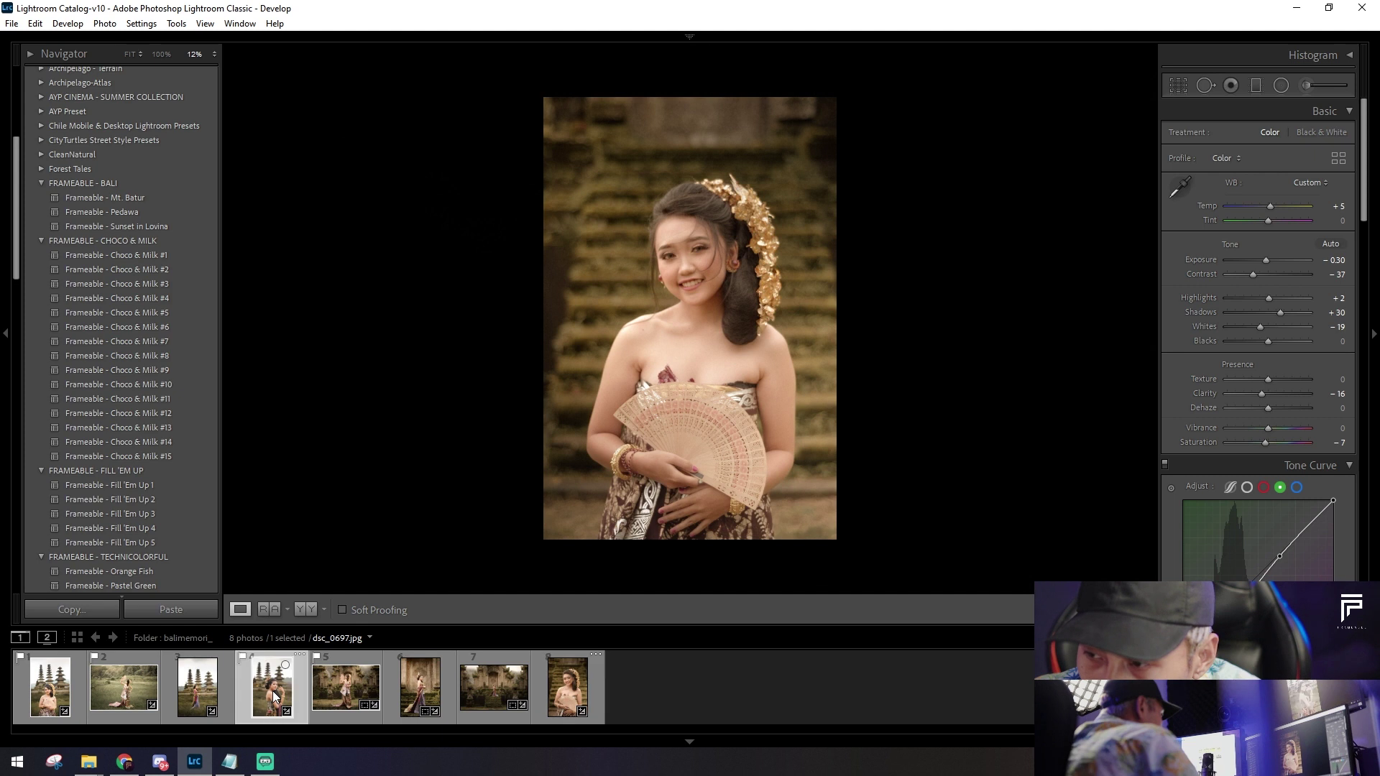
{"action": "left_click", "coordinate": [575, 685]}
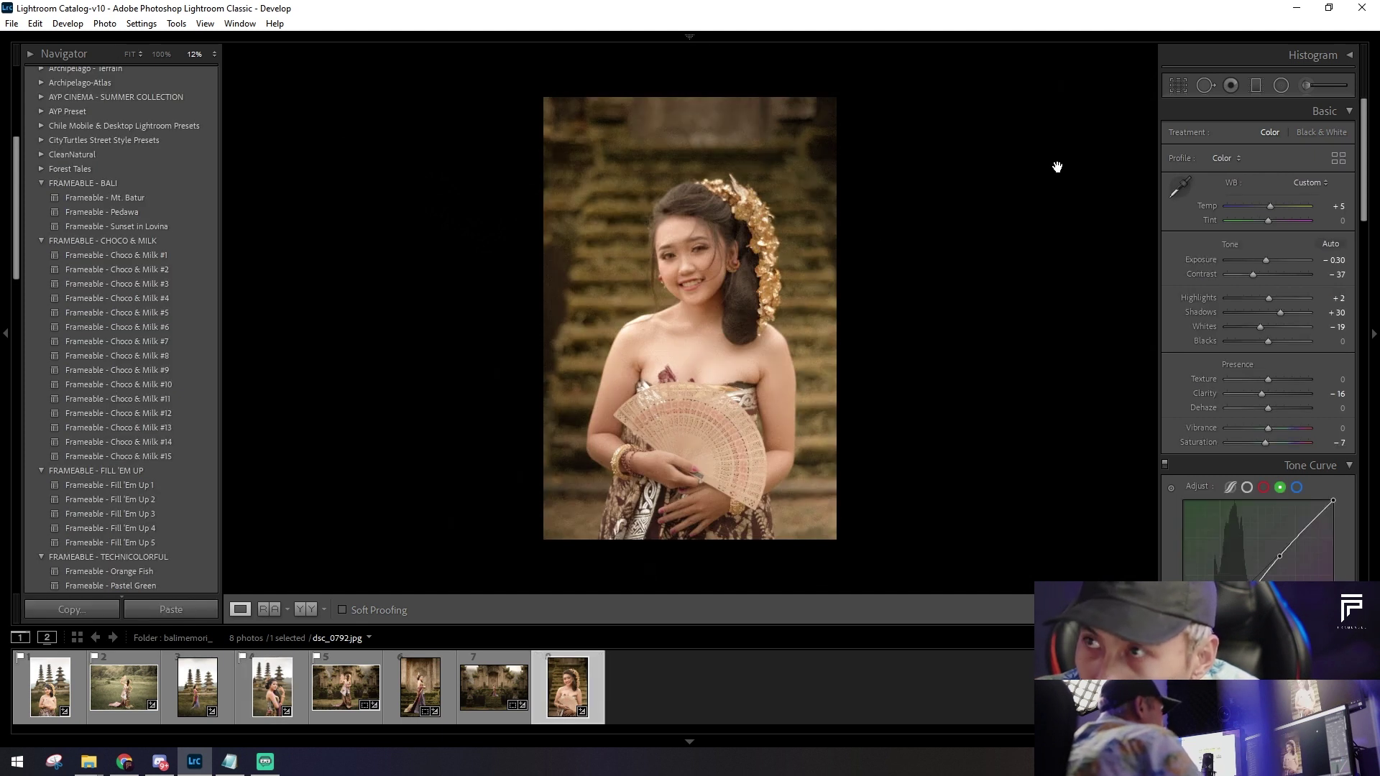
{"action": "left_click_drag", "start_coordinate": [1254, 274], "coordinate": [1263, 276]}
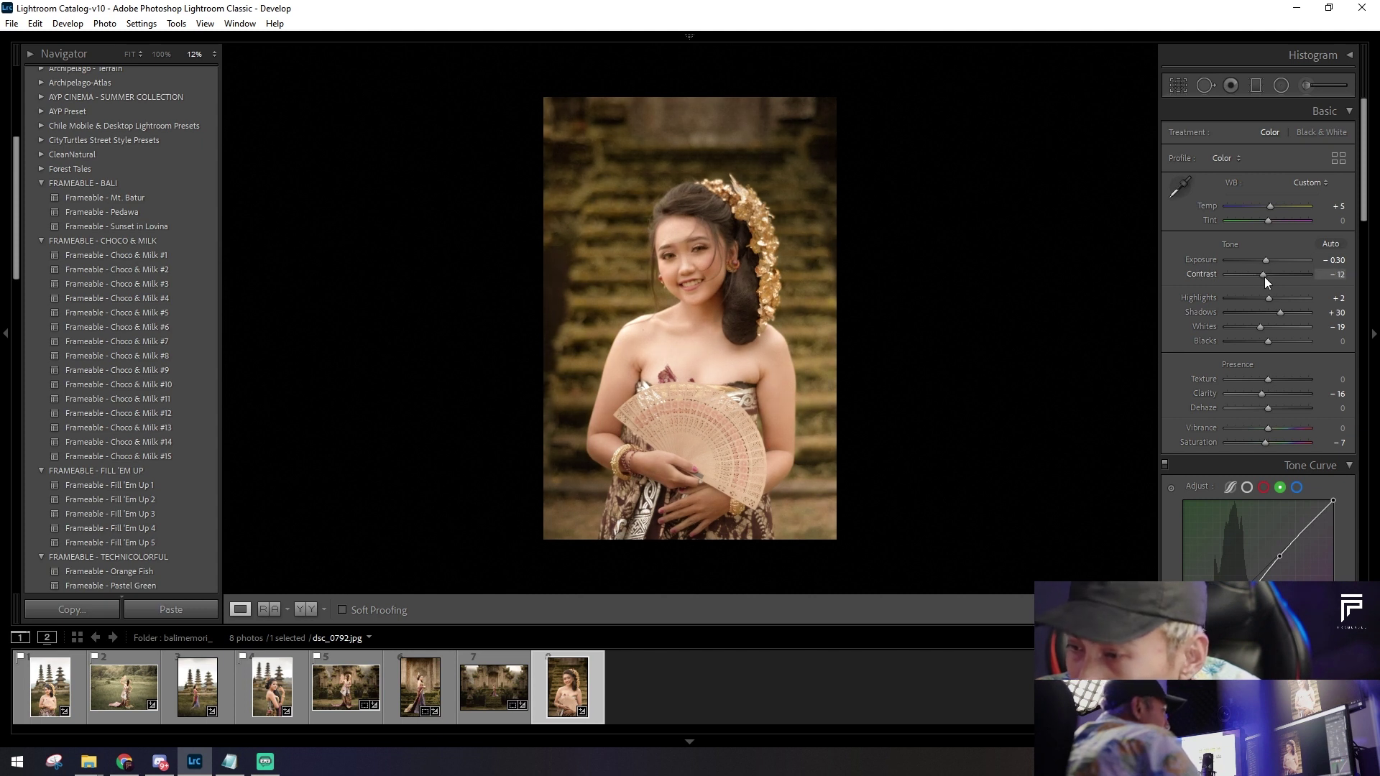
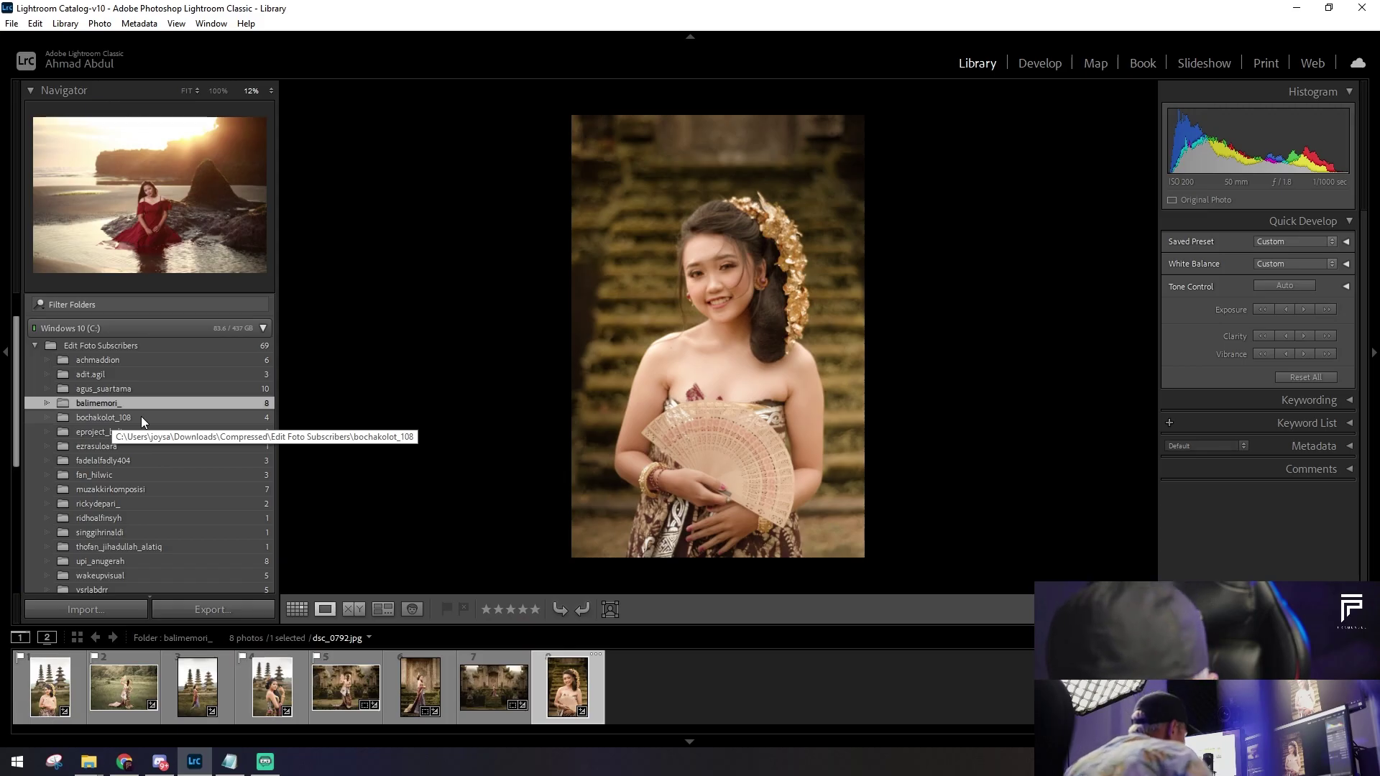
Step: Open the bochakolot_108 folder and bring up the beach photo's file details
{"action": "left_click", "coordinate": [141, 417]}
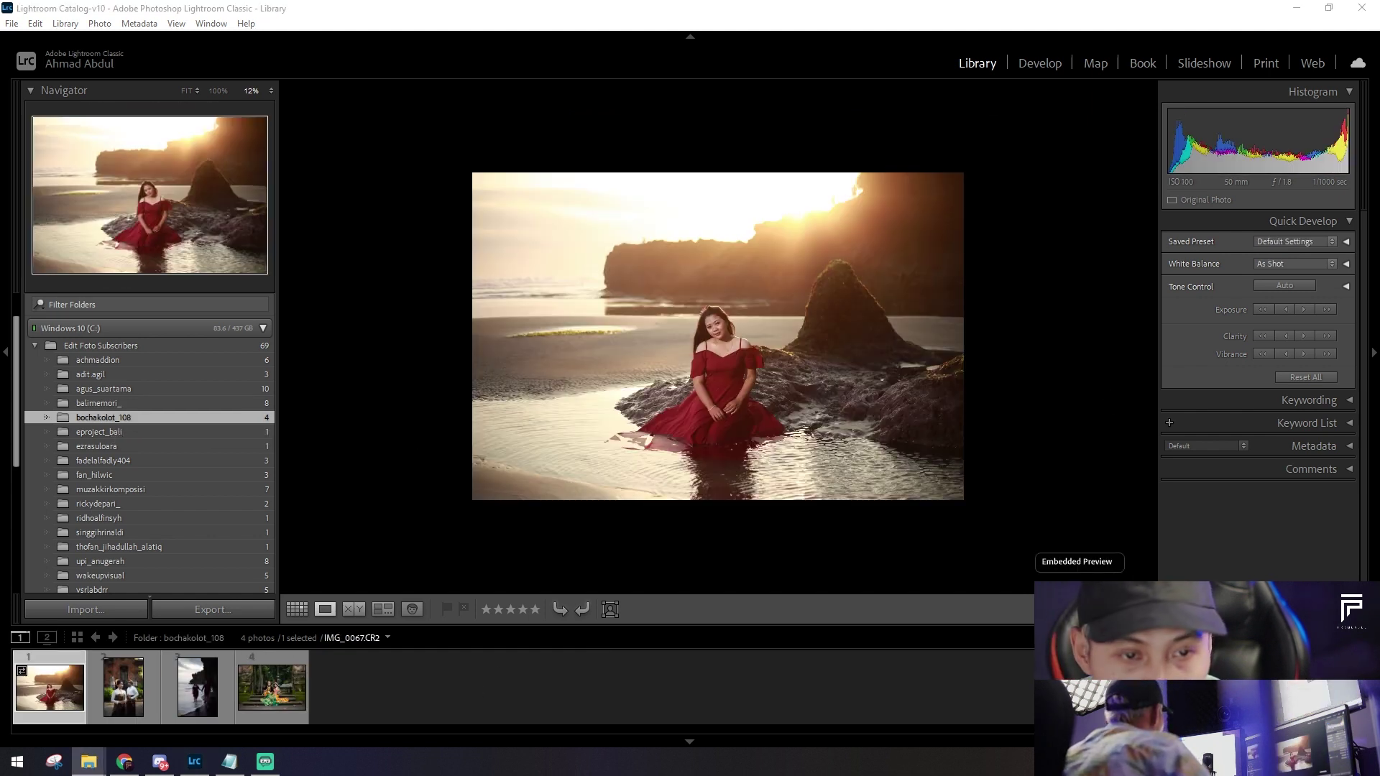
{"action": "left_click", "coordinate": [636, 407]}
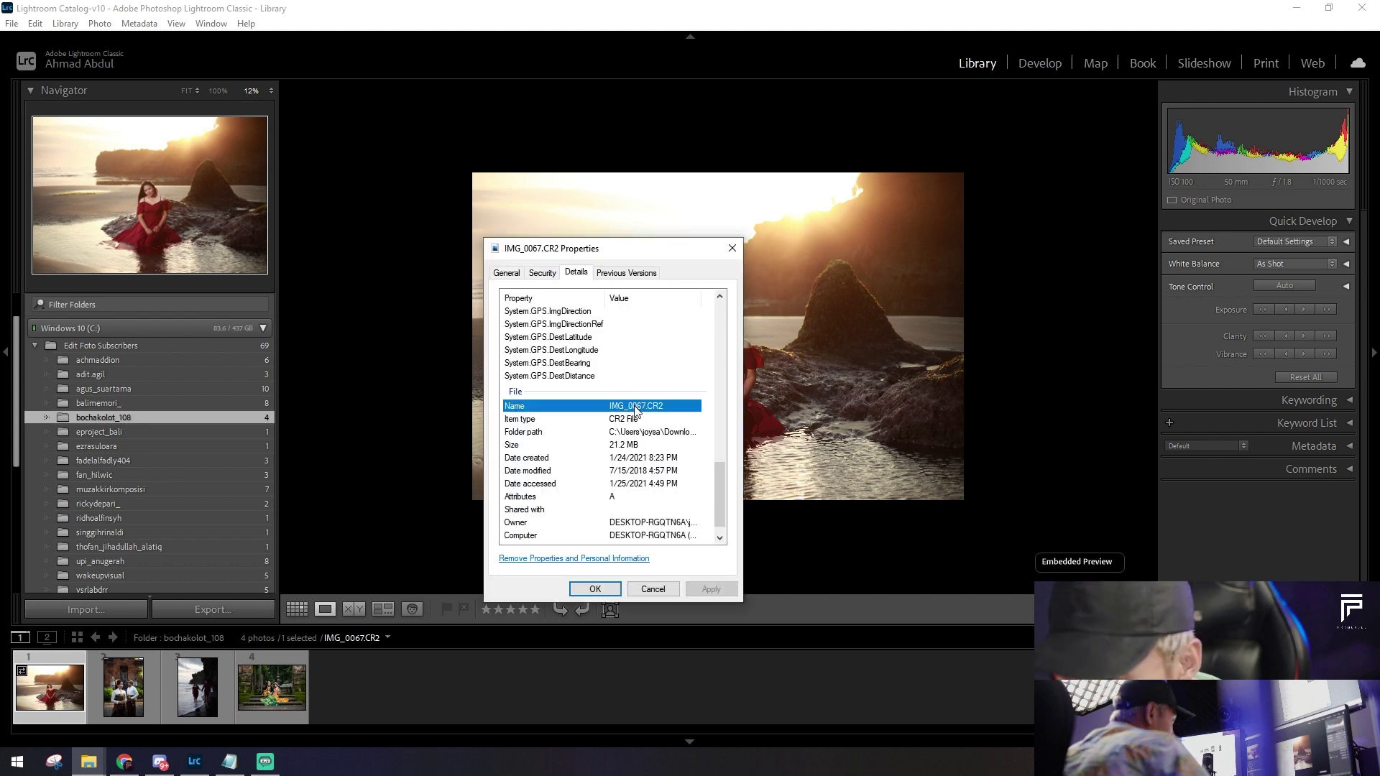
{"action": "scroll", "coordinate": [665, 416], "scroll_direction": "down", "scroll_amount": 1}
{"action": "scroll", "coordinate": [664, 416], "scroll_direction": "up", "scroll_amount": 2}
{"action": "scroll", "coordinate": [664, 415], "scroll_direction": "up", "scroll_amount": 5}
{"action": "scroll", "coordinate": [664, 416], "scroll_direction": "up", "scroll_amount": 5}
Step: Read the beach shot's focal length, camera model and exposure time in Details
{"action": "left_click", "coordinate": [632, 493]}
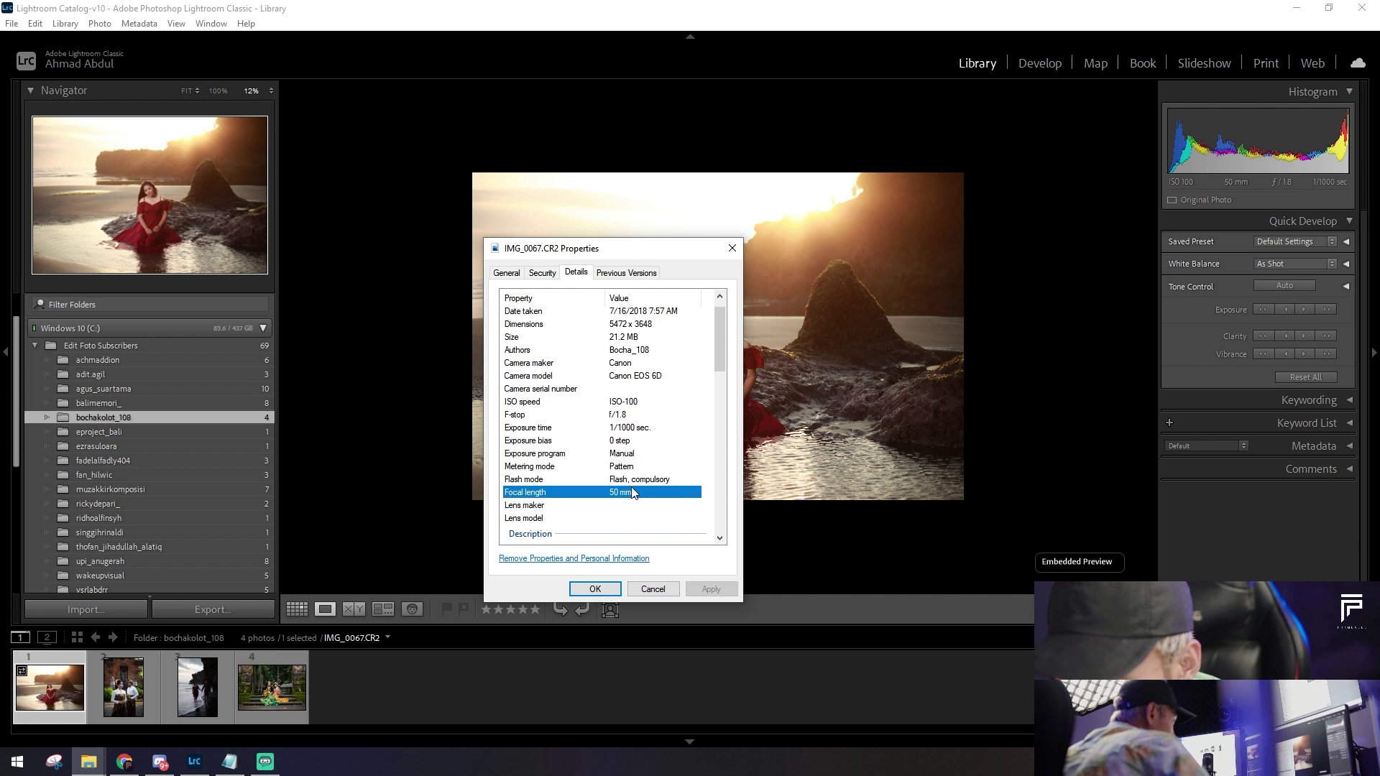
{"action": "left_click", "coordinate": [656, 379]}
{"action": "left_click_drag", "start_coordinate": [652, 251], "coordinate": [785, 246]}
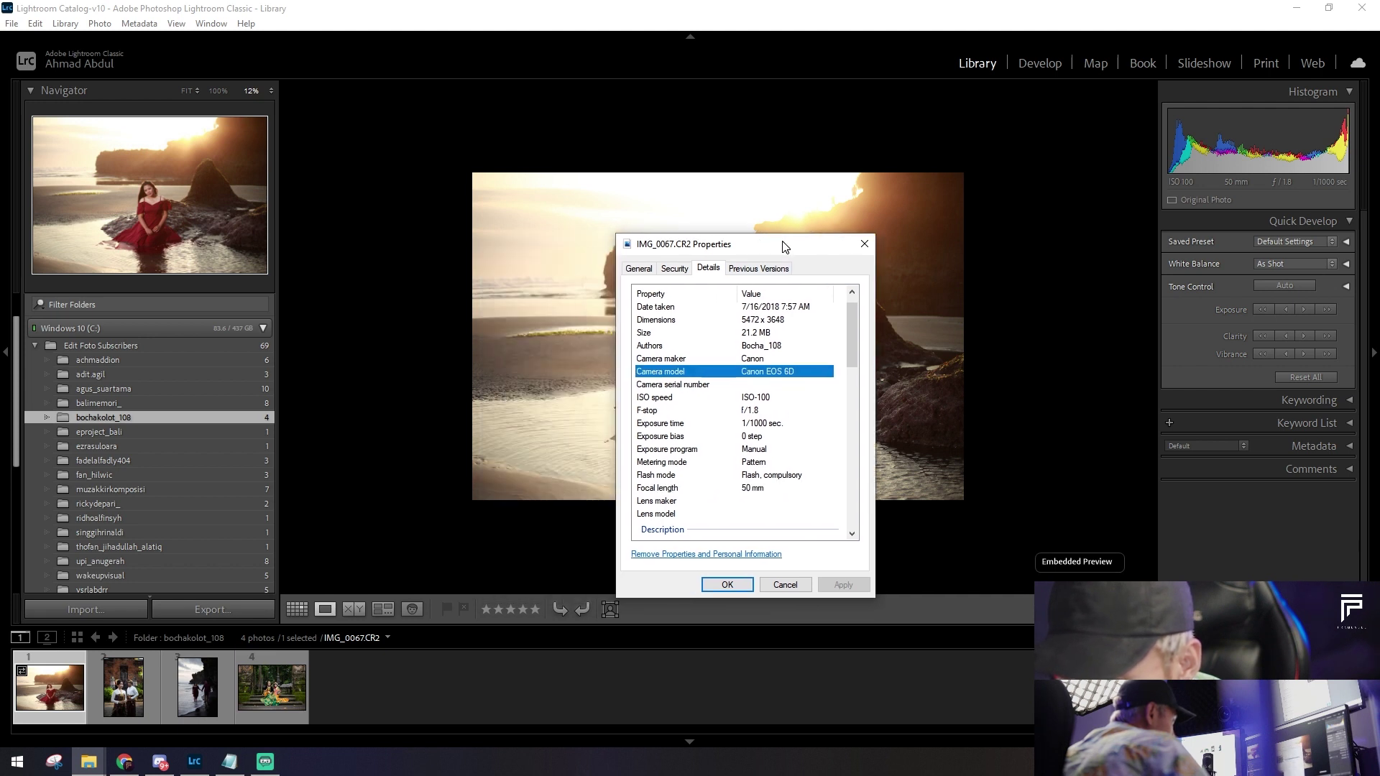
{"action": "left_click", "coordinate": [766, 424]}
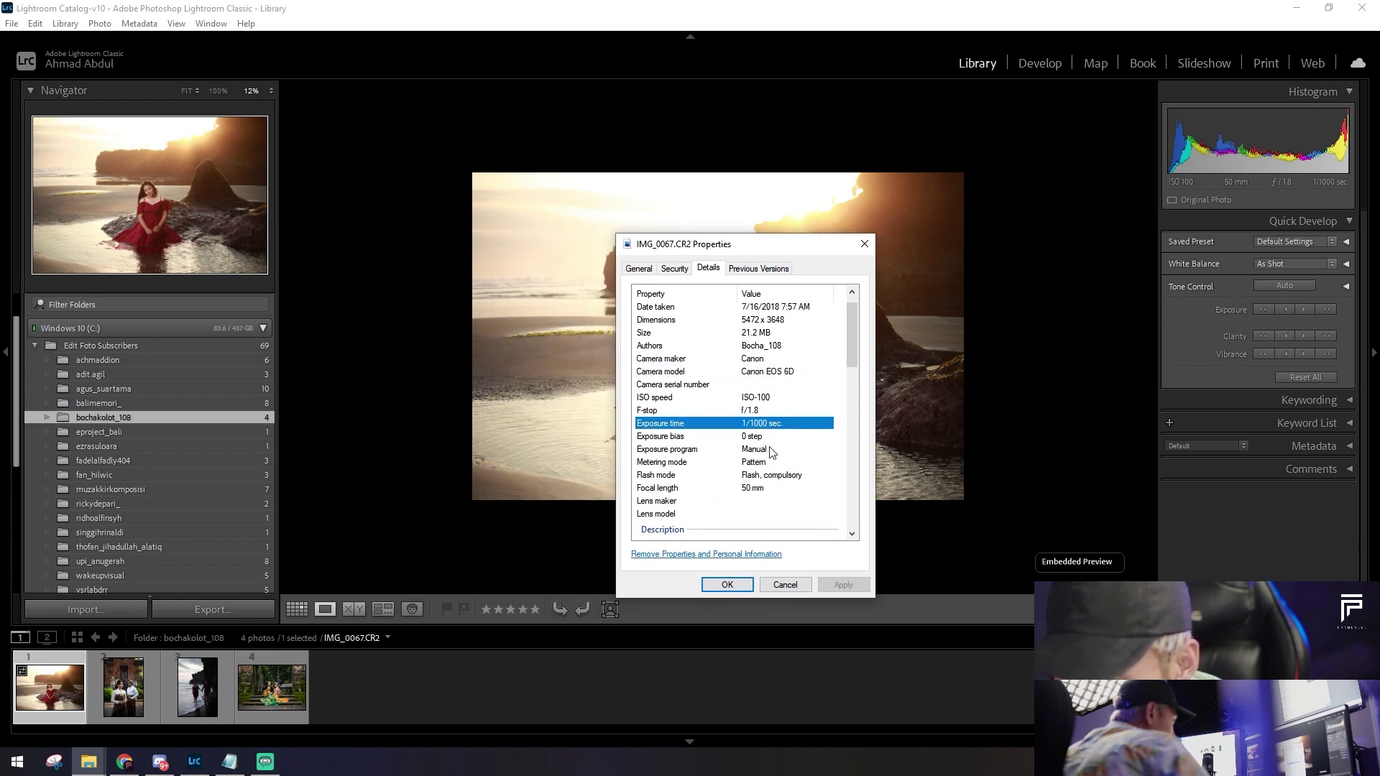
{"action": "left_click", "coordinate": [763, 490]}
{"action": "scroll", "coordinate": [765, 454], "scroll_direction": "up", "scroll_amount": 1}
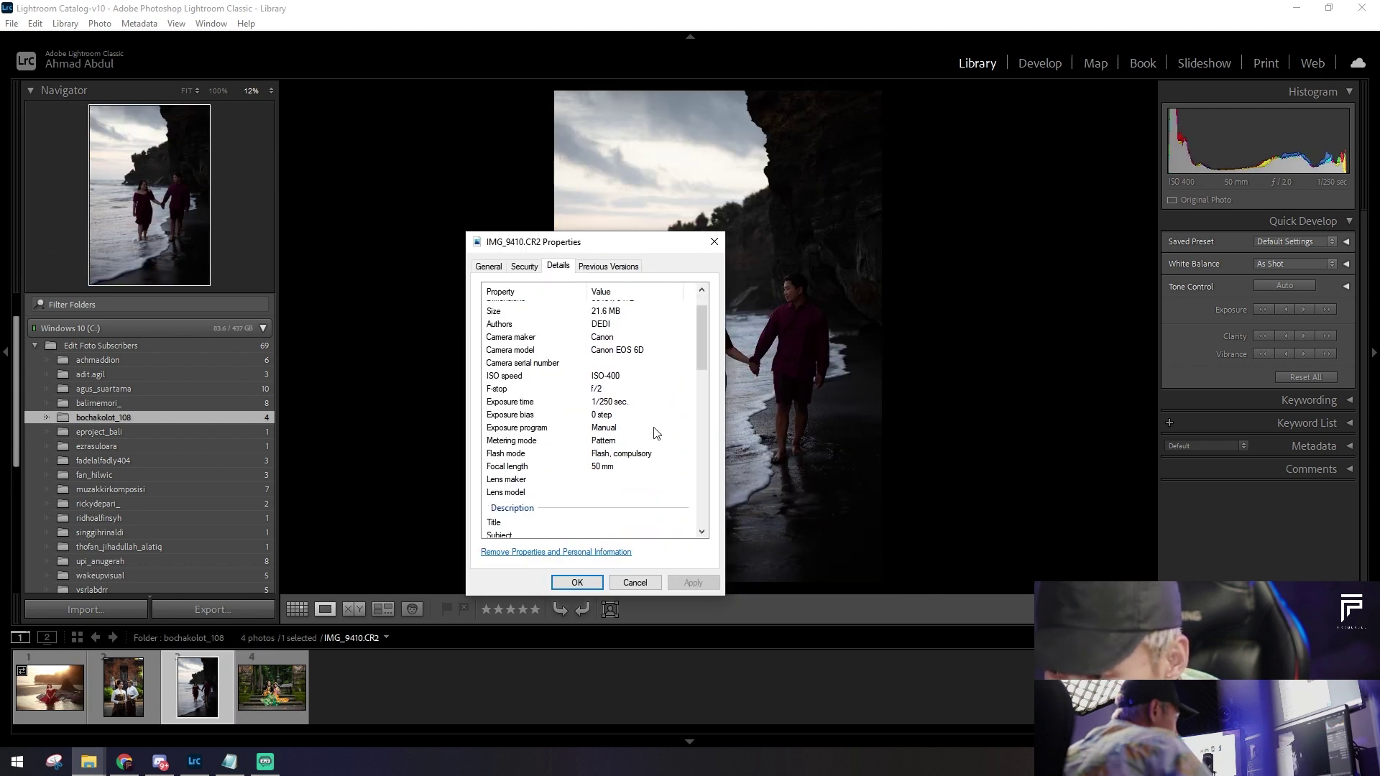
Step: Close the beach photo's details, then check and close the fourth photo's details
{"action": "left_click", "coordinate": [714, 241]}
{"action": "left_click", "coordinate": [272, 687]}
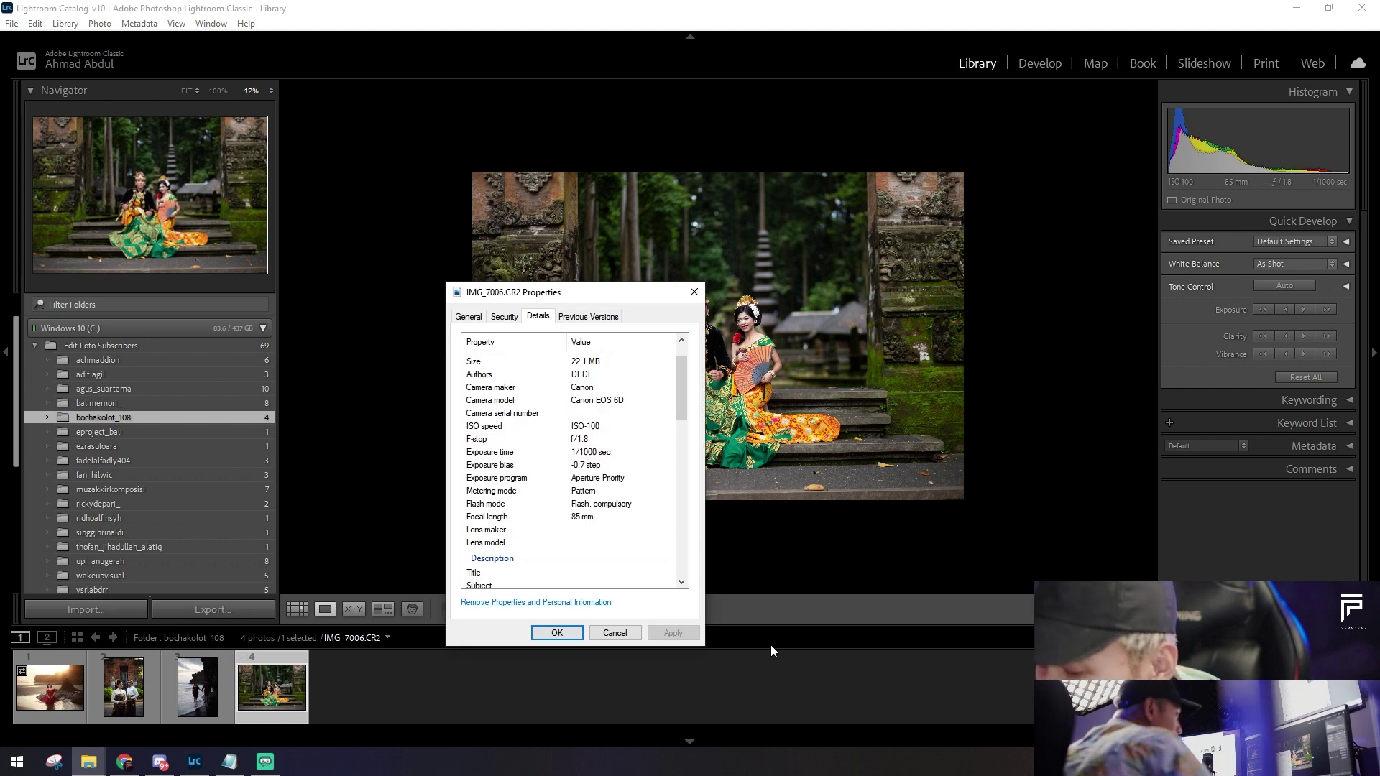
{"action": "left_click", "coordinate": [616, 632]}
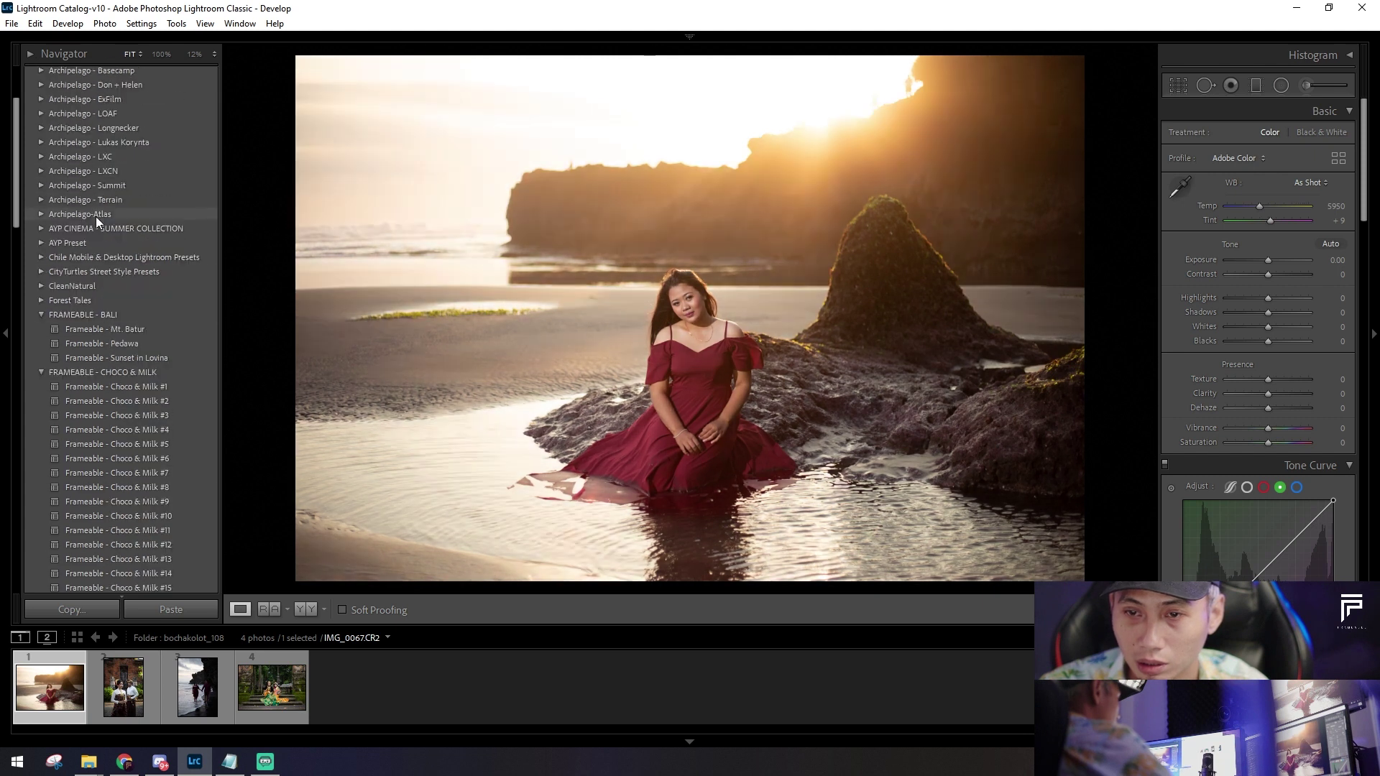
Step: Apply the Fill 'Em Up 2 preset and lower Exposure to -0.70
{"action": "scroll", "coordinate": [140, 303], "scroll_direction": "down", "scroll_amount": 3}
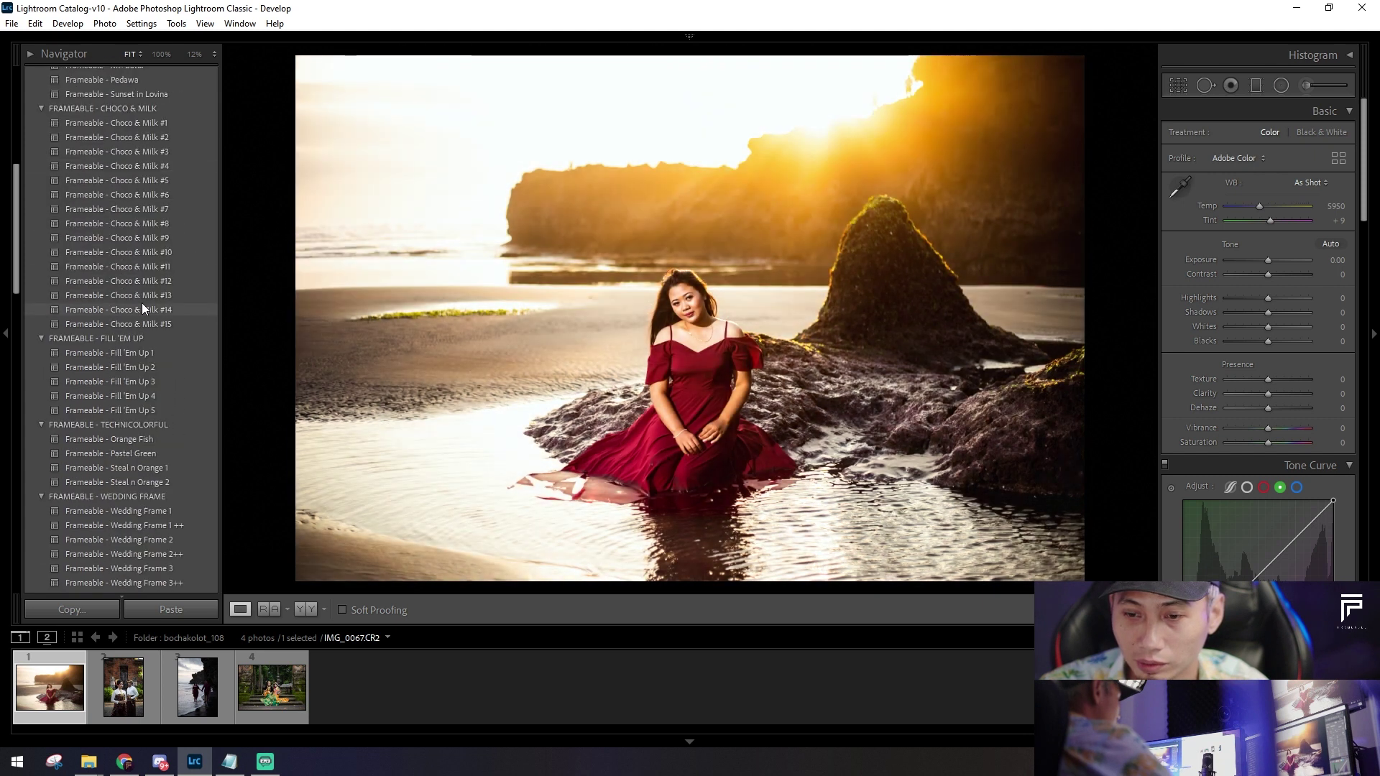
{"action": "key", "text": "alt+Tab"}
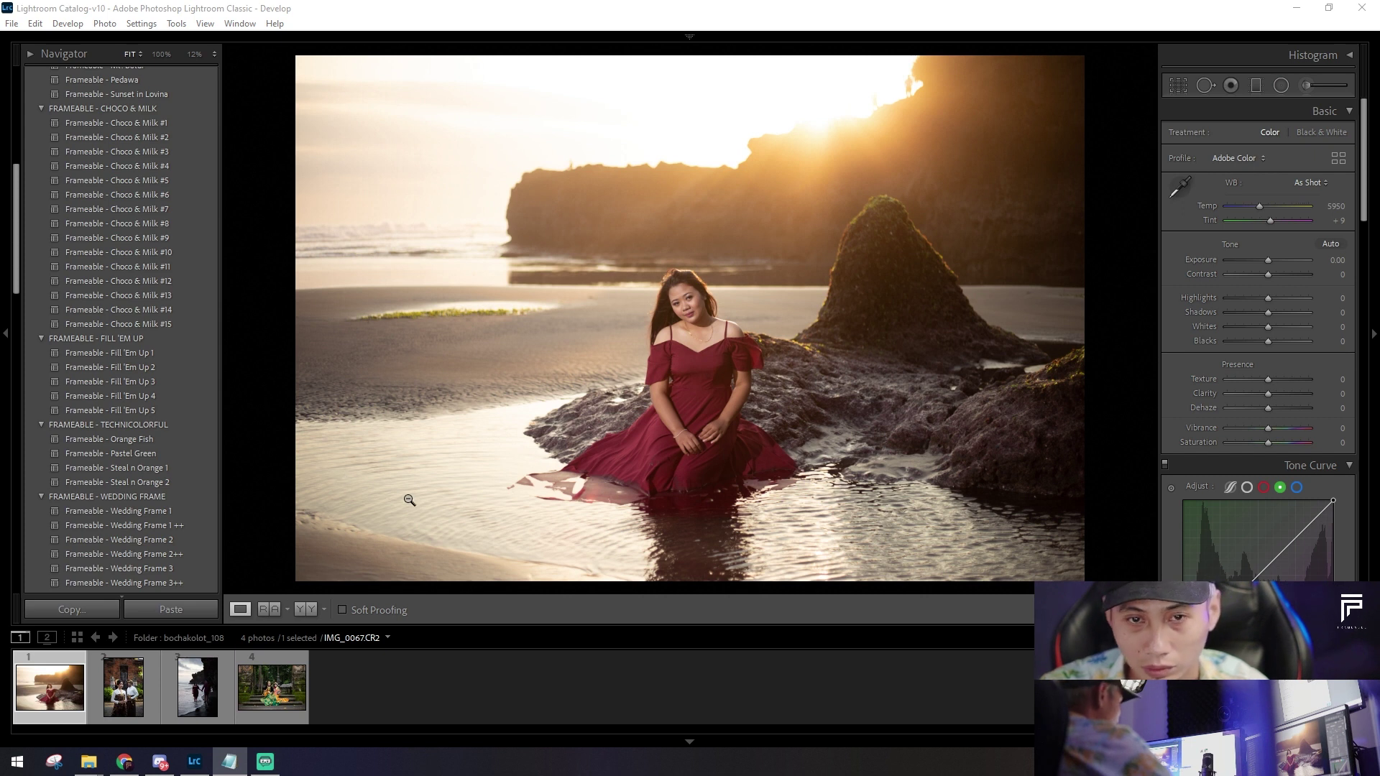
{"action": "left_click", "coordinate": [231, 642]}
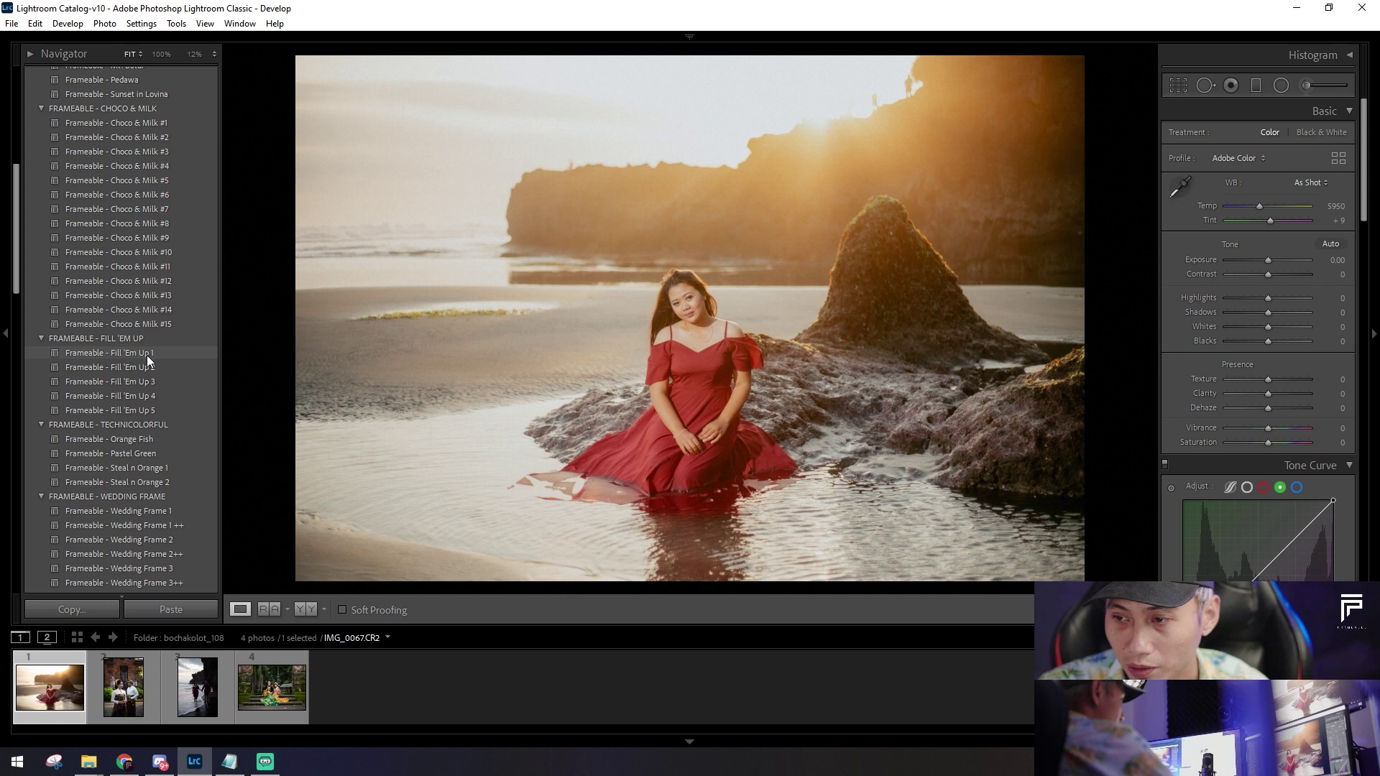
{"action": "left_click", "coordinate": [168, 367]}
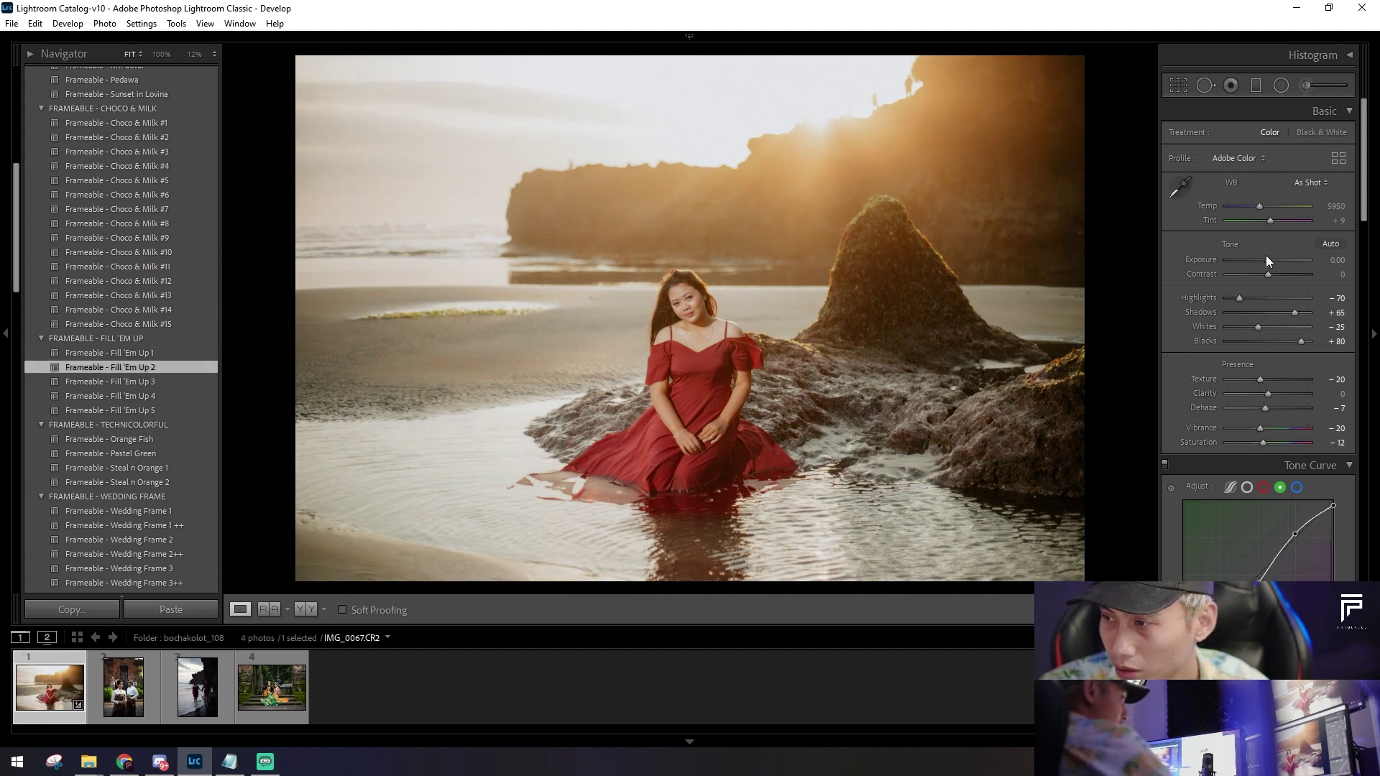
{"action": "left_click_drag", "start_coordinate": [1266, 261], "coordinate": [1259, 260]}
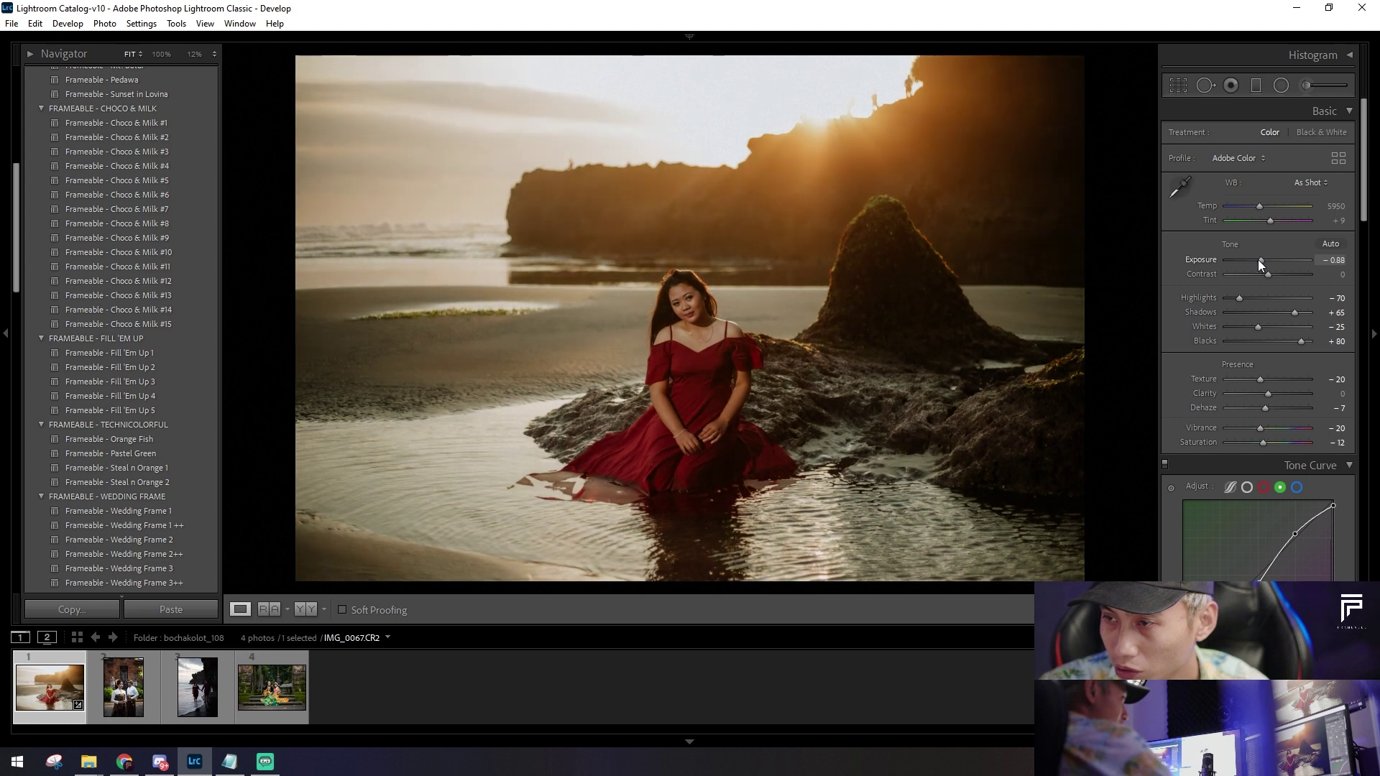
Step: Add a large radial filter around the woman with Shadows raised to 16
{"action": "left_click", "coordinate": [1281, 85]}
{"action": "mouse_move", "coordinate": [629, 385]}
{"action": "left_mouse_down"}
{"action": "mouse_move", "coordinate": [946, 600]}
{"action": "mouse_move", "coordinate": [894, 365]}
{"action": "left_mouse_up"}
{"action": "left_click", "coordinate": [1274, 236]}
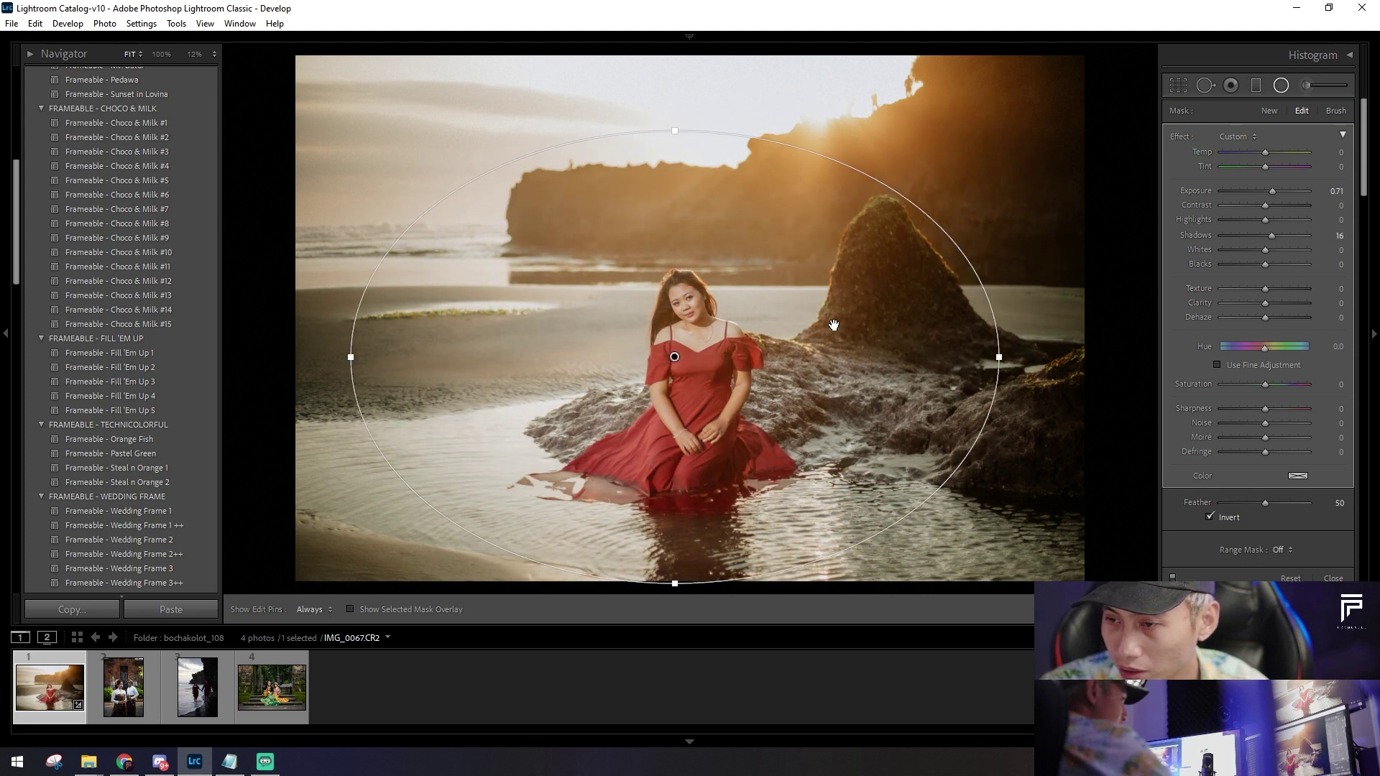
{"action": "key", "text": "ctrl+equal"}
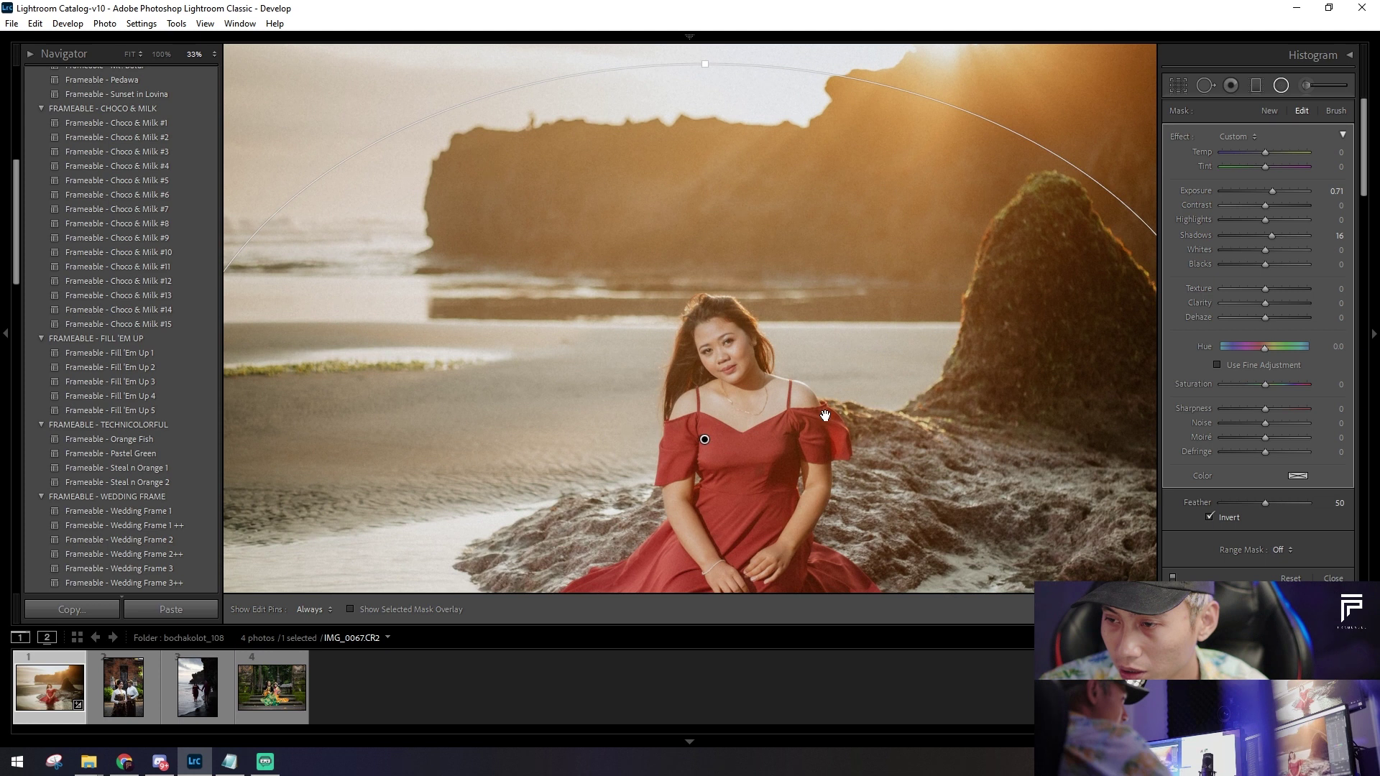
{"action": "key", "text": "ctrl+equal"}
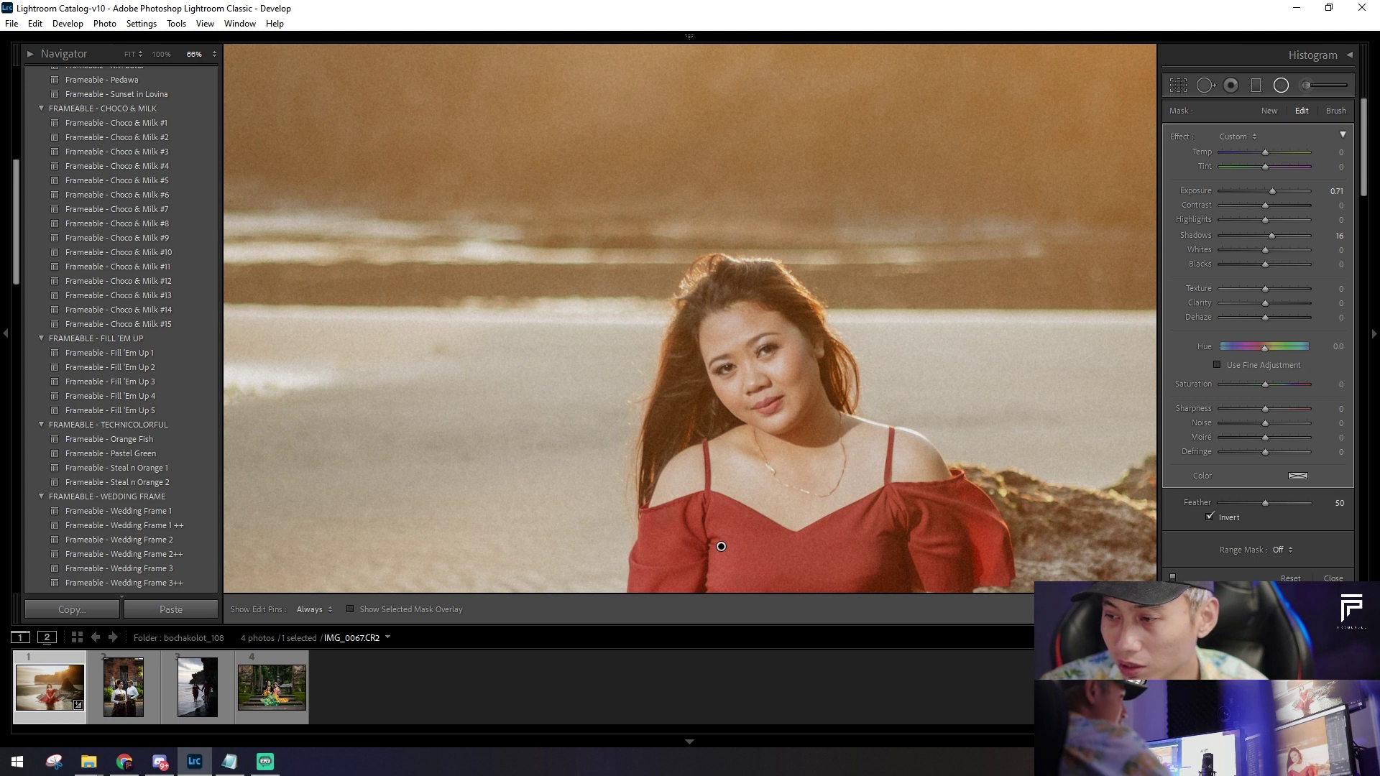
{"action": "key", "text": "shift+m"}
{"action": "key", "text": "ctrl+minus"}
{"action": "key", "text": "ctrl+minus"}
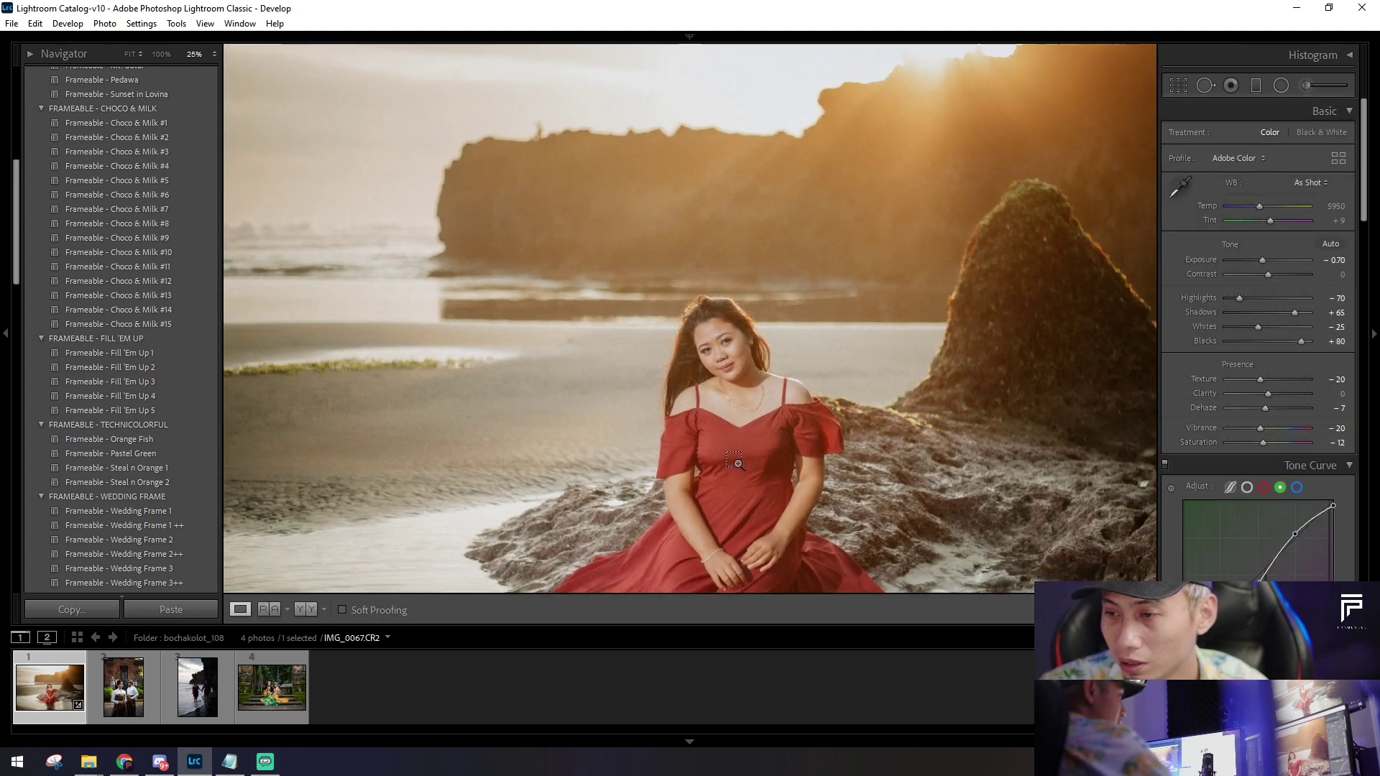
{"action": "key", "text": "ctrl+minus"}
{"action": "key", "text": "ctrl+plus"}
{"action": "key", "text": "ctrl+minus"}
{"action": "key", "text": "ctrl+minus"}
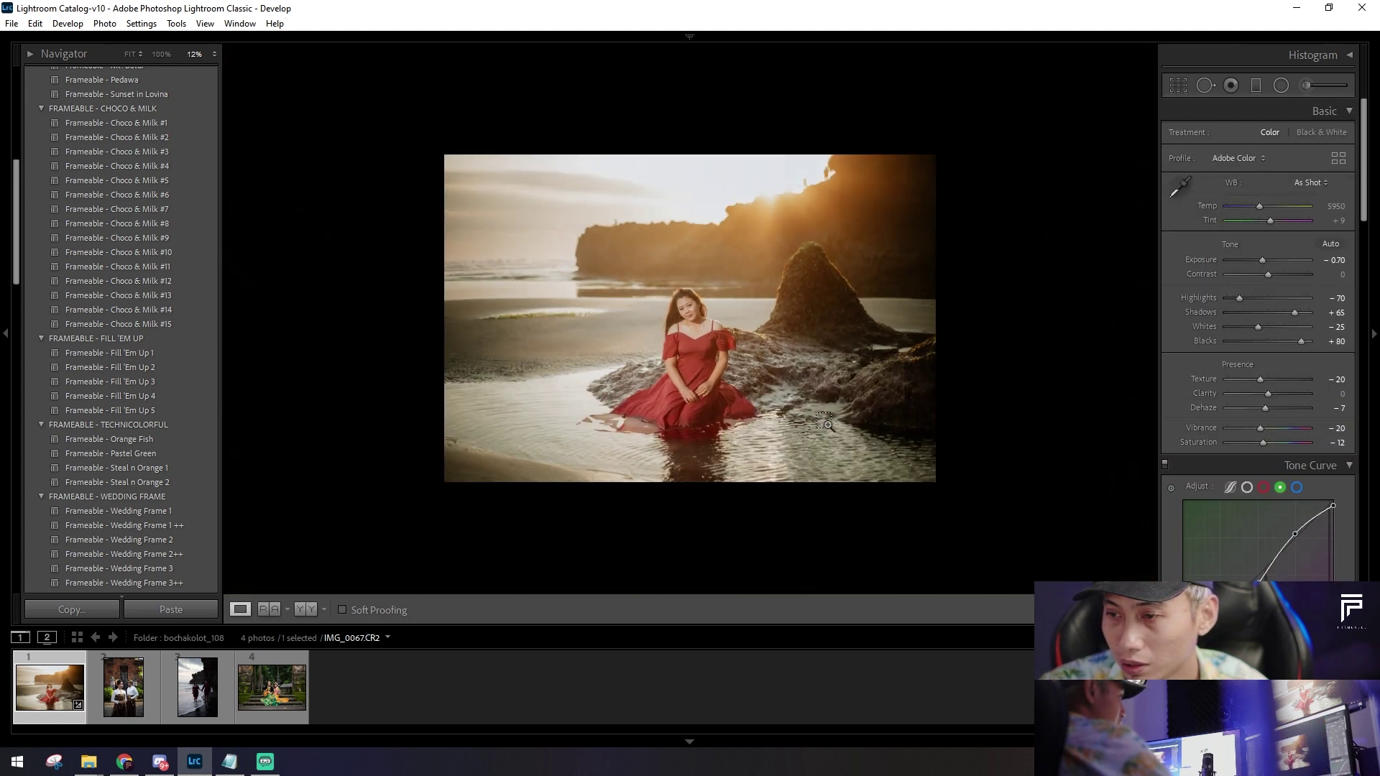
Step: Reset Highlights and Whites to zero and lower Saturation to -9
{"action": "left_click", "coordinate": [771, 365]}
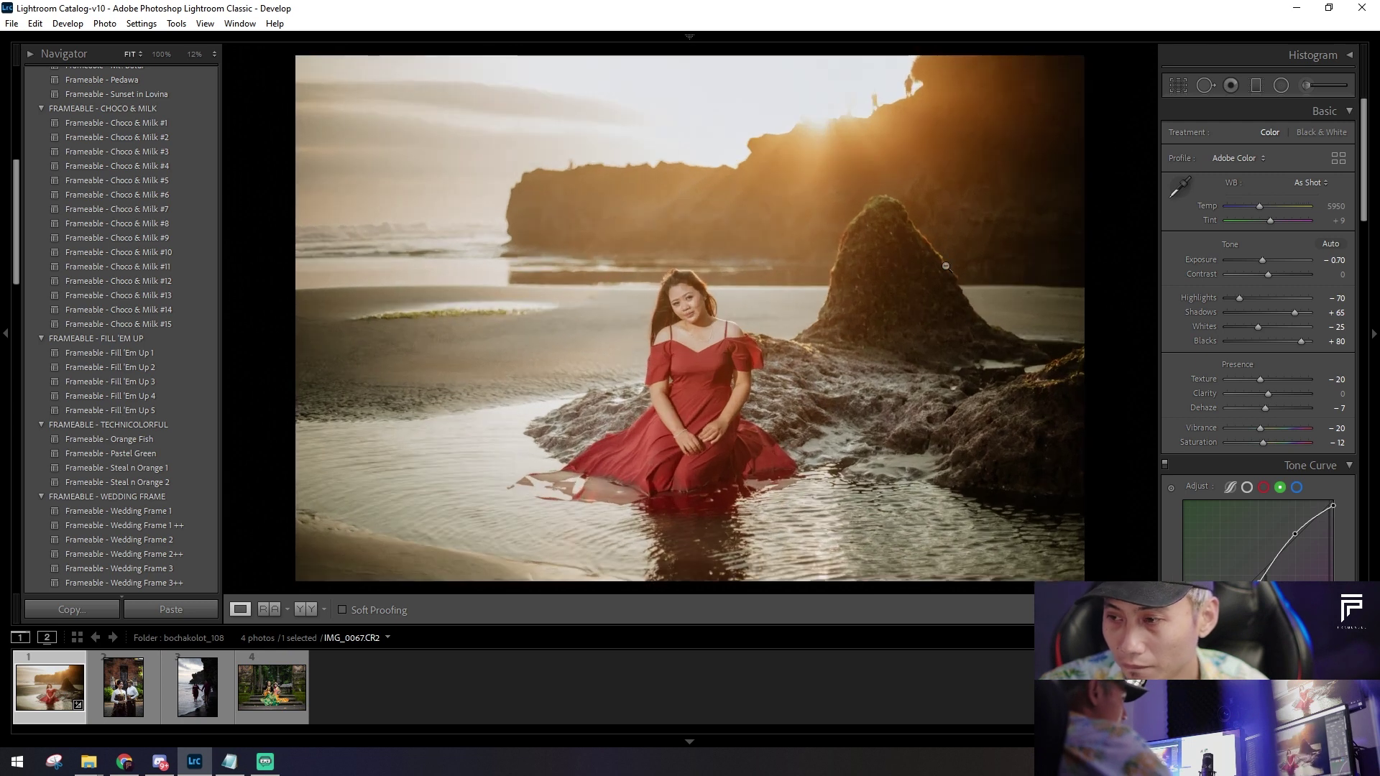
{"action": "double_click", "coordinate": [1242, 299]}
{"action": "double_click", "coordinate": [1266, 327]}
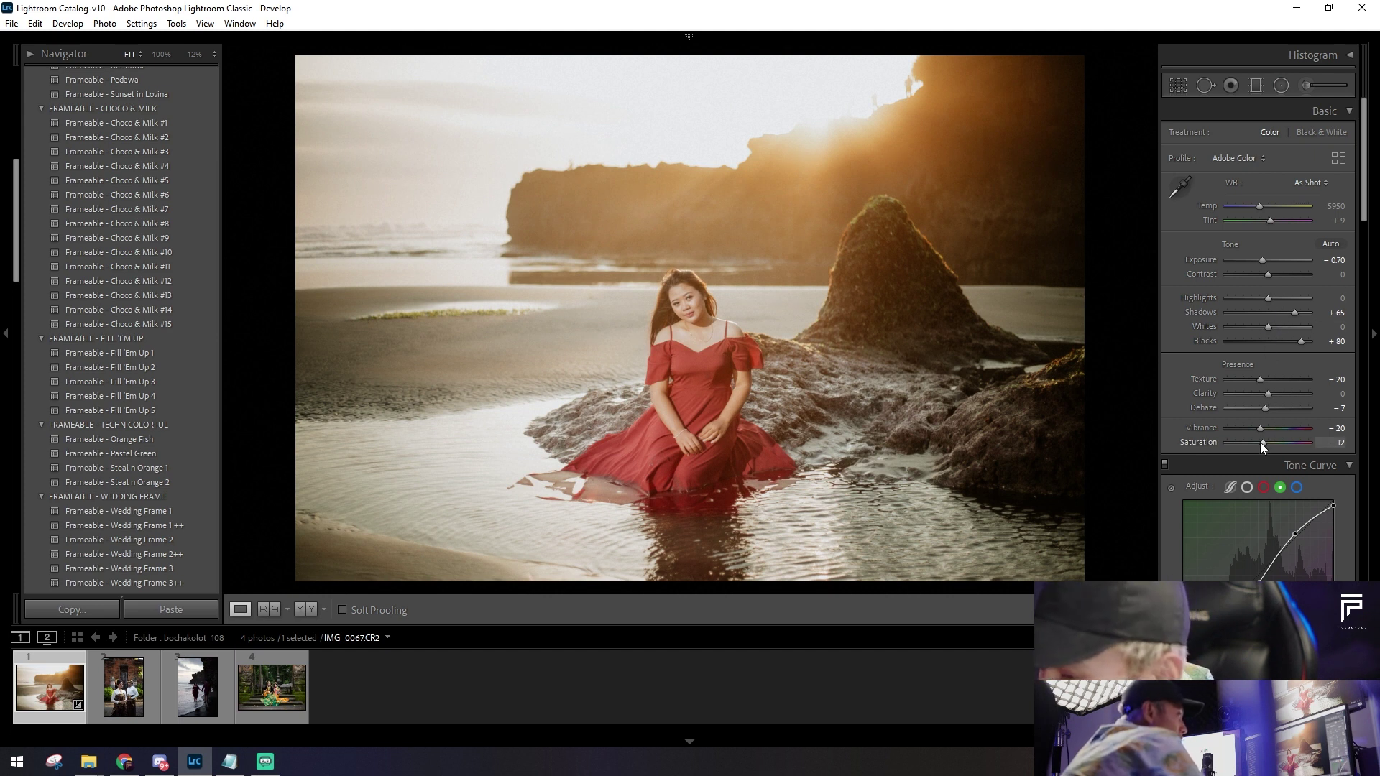
{"action": "left_click_drag", "start_coordinate": [1261, 442], "coordinate": [1265, 443]}
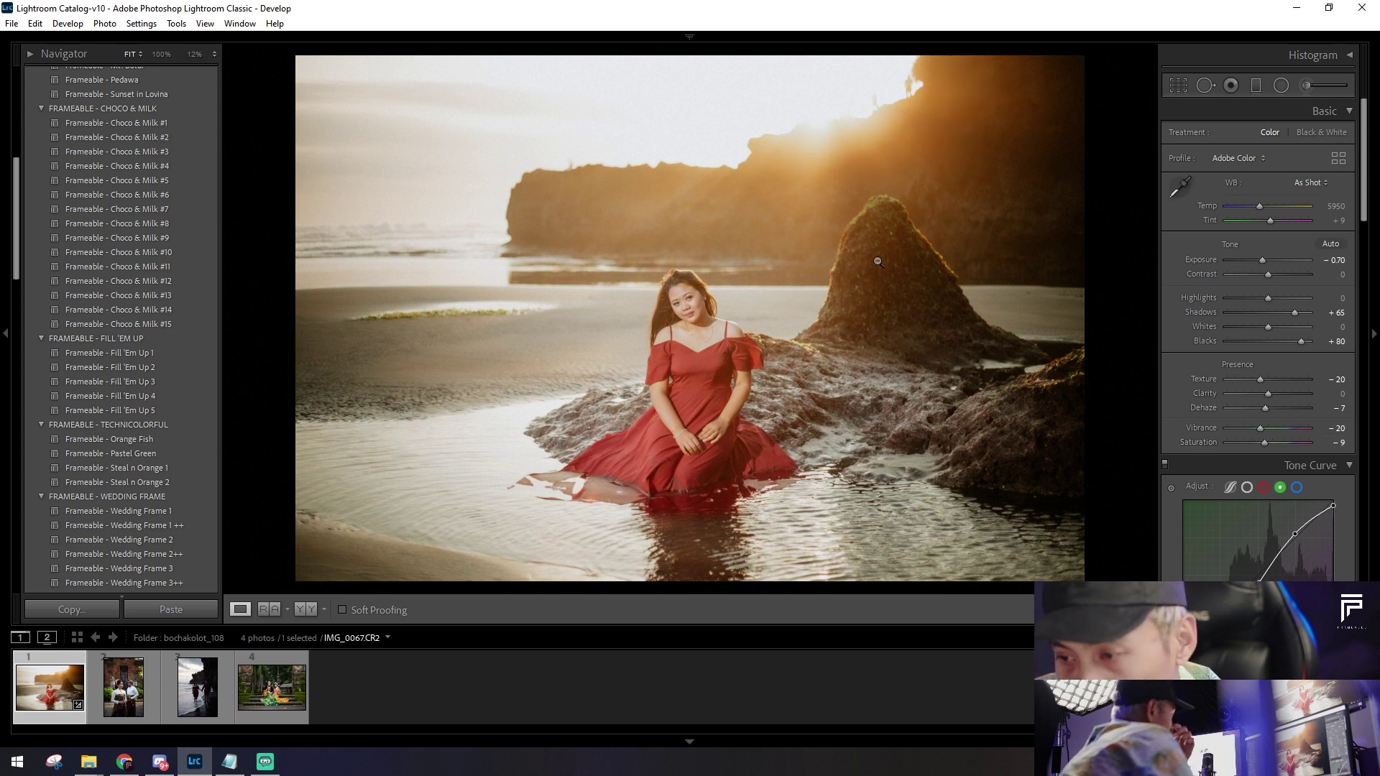
Step: Compare Before/After, then darken Exposure to -1.14
{"action": "left_click", "coordinate": [311, 611]}
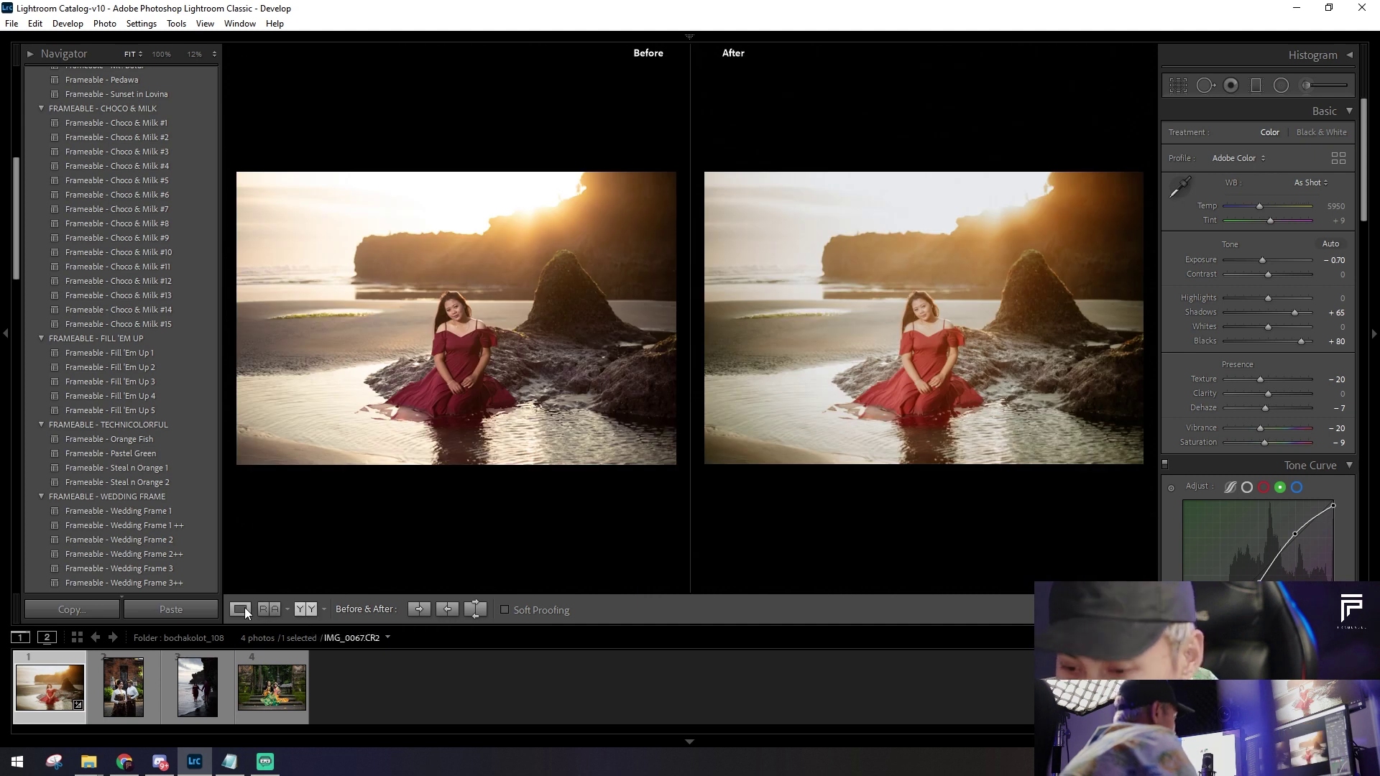
{"action": "left_click", "coordinate": [242, 609]}
{"action": "left_click_drag", "start_coordinate": [1258, 260], "coordinate": [1256, 260]}
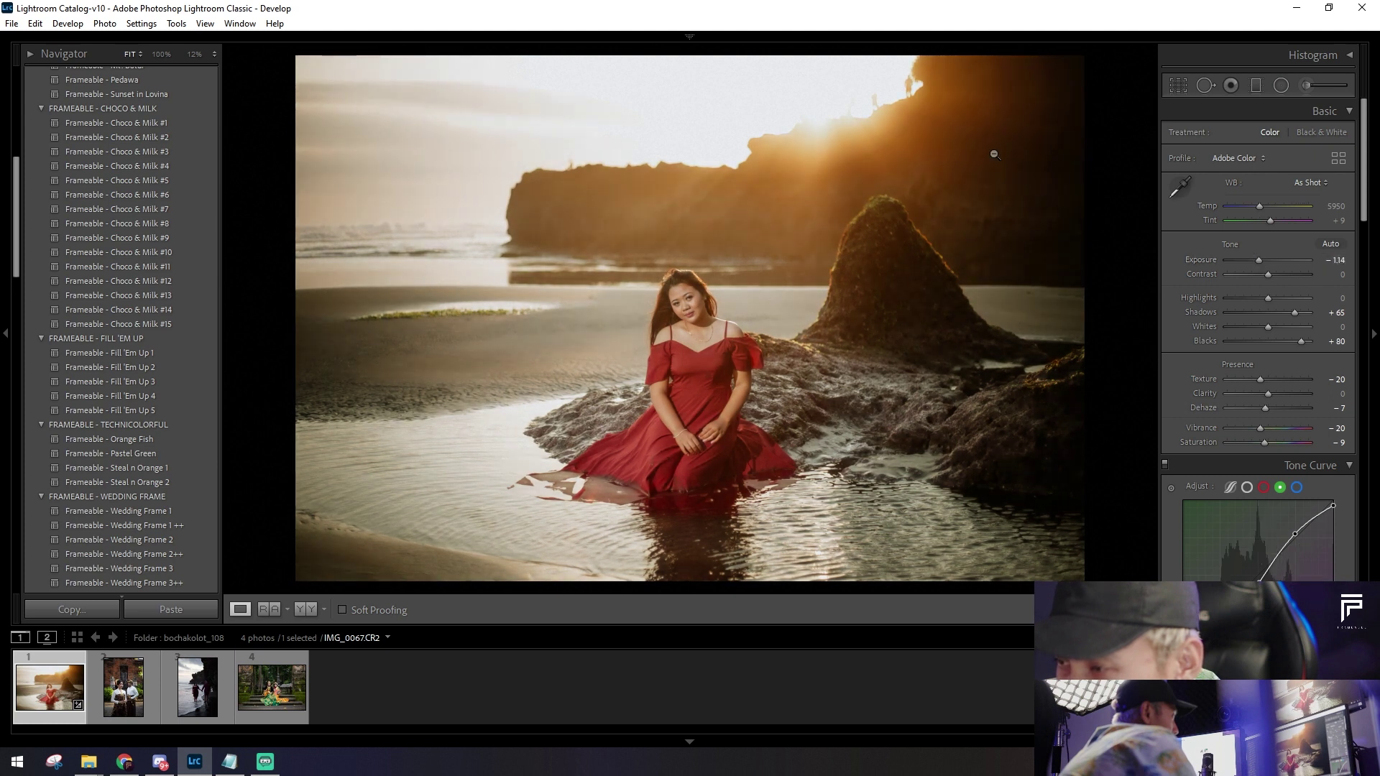
Step: Place a radial ellipse over the woman and stretch it taller
{"action": "left_click", "coordinate": [1280, 86]}
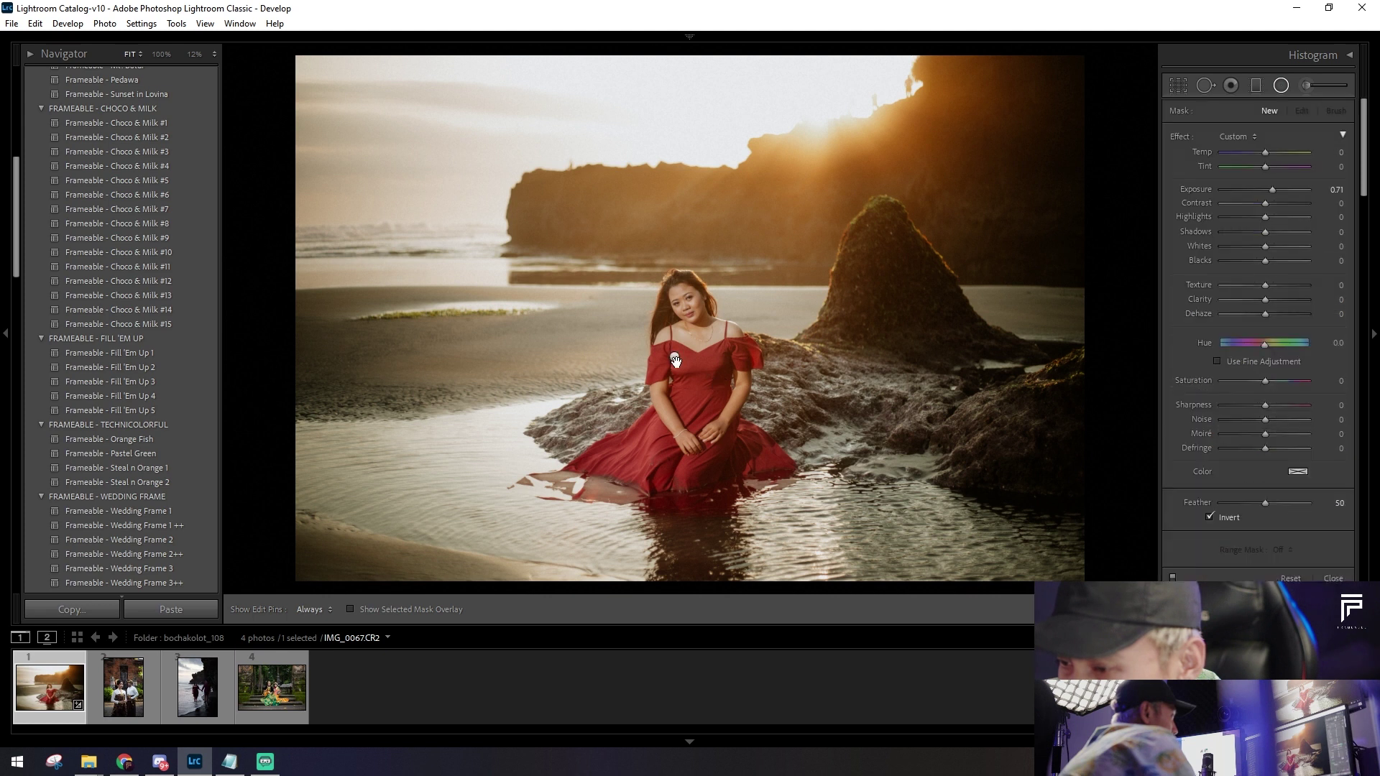
{"action": "left_click_drag", "start_coordinate": [675, 357], "coordinate": [755, 347]}
{"action": "mouse_move", "coordinate": [1063, 245]}
{"action": "left_mouse_down"}
{"action": "mouse_move", "coordinate": [1140, 363]}
{"action": "mouse_move", "coordinate": [701, 396]}
{"action": "left_mouse_up"}
{"action": "left_click_drag", "start_coordinate": [702, 287], "coordinate": [702, 259]}
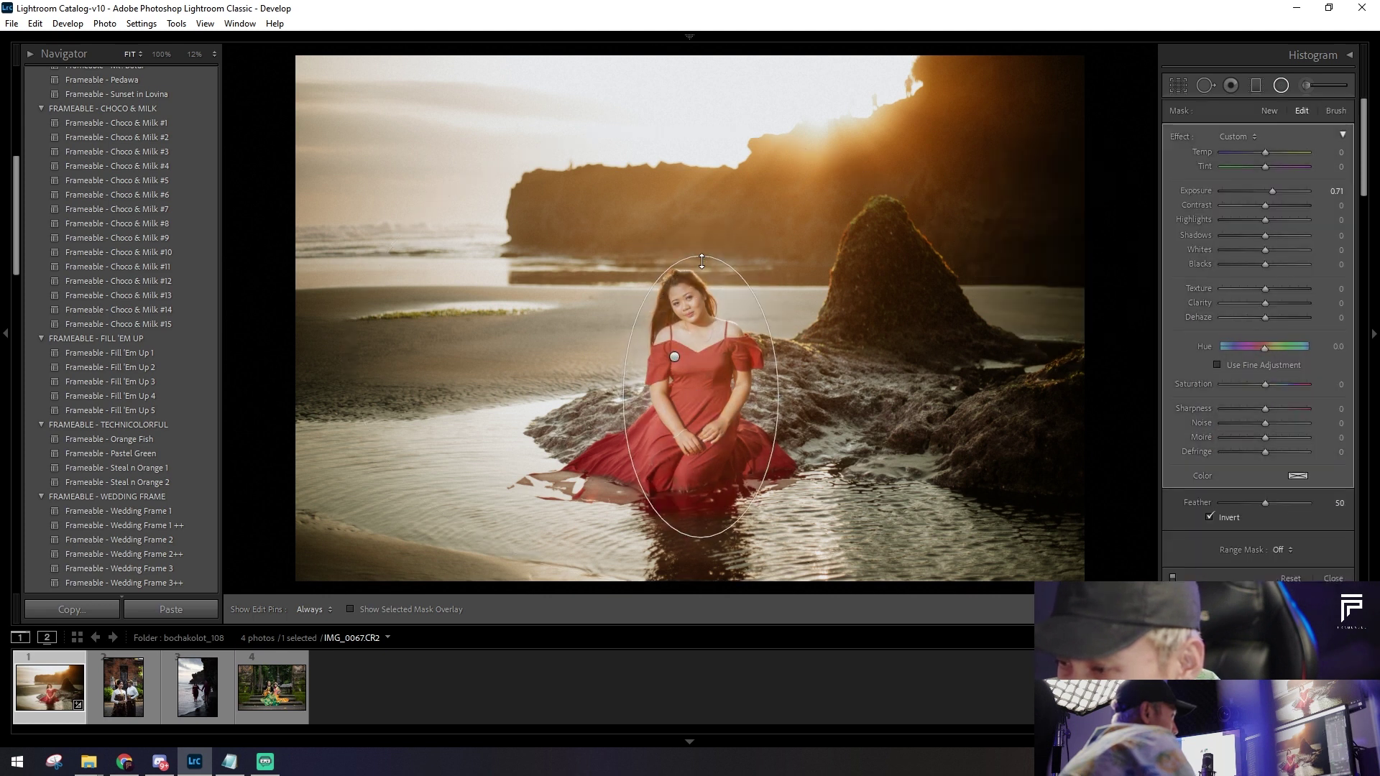
{"action": "left_click", "coordinate": [1308, 87]}
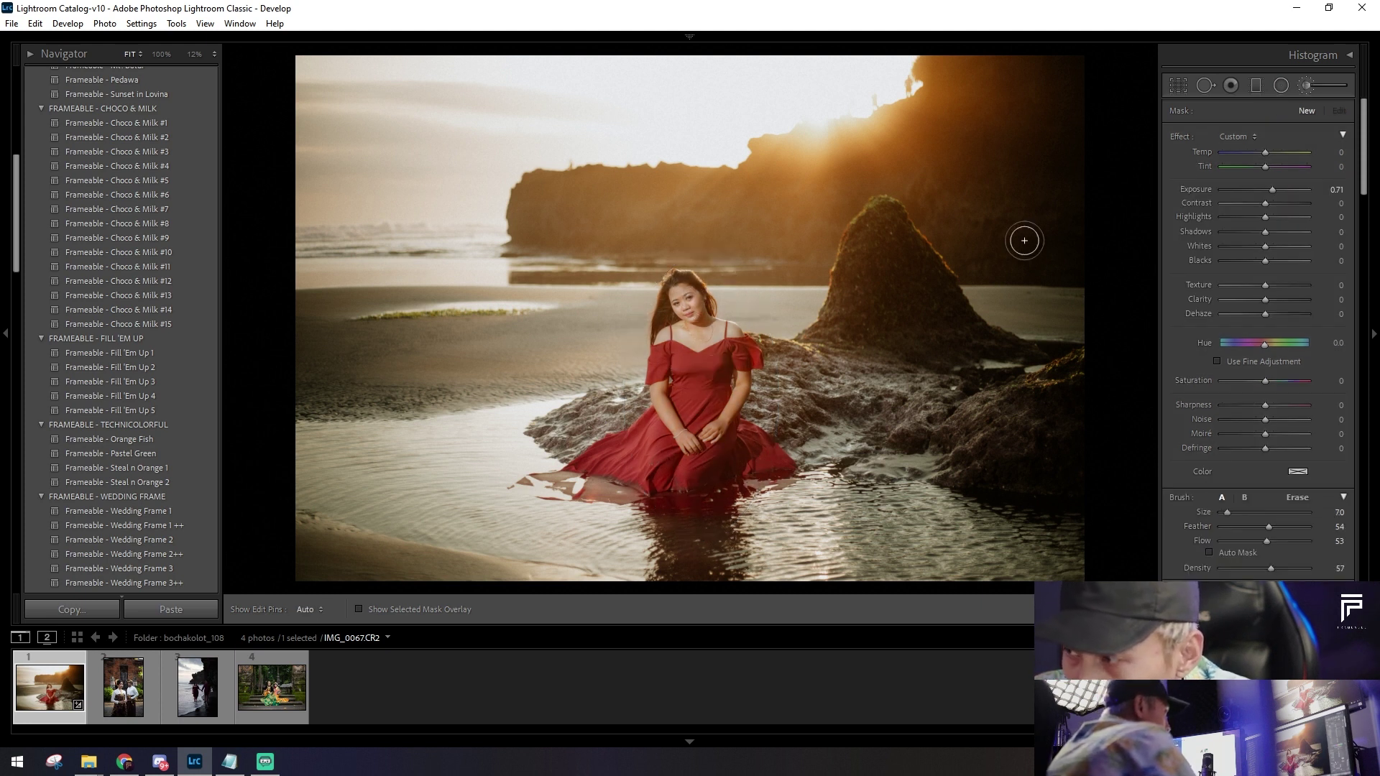
Step: Brush the brightening adjustment over the woman's face, checking it zoomed in with pins toggled
{"action": "left_click", "coordinate": [678, 307]}
{"action": "left_click_drag", "start_coordinate": [1272, 189], "coordinate": [1273, 235]}
{"action": "scroll", "coordinate": [690, 387], "scroll_direction": "down", "scroll_amount": 2}
{"action": "scroll", "coordinate": [690, 386], "scroll_direction": "down", "scroll_amount": 3}
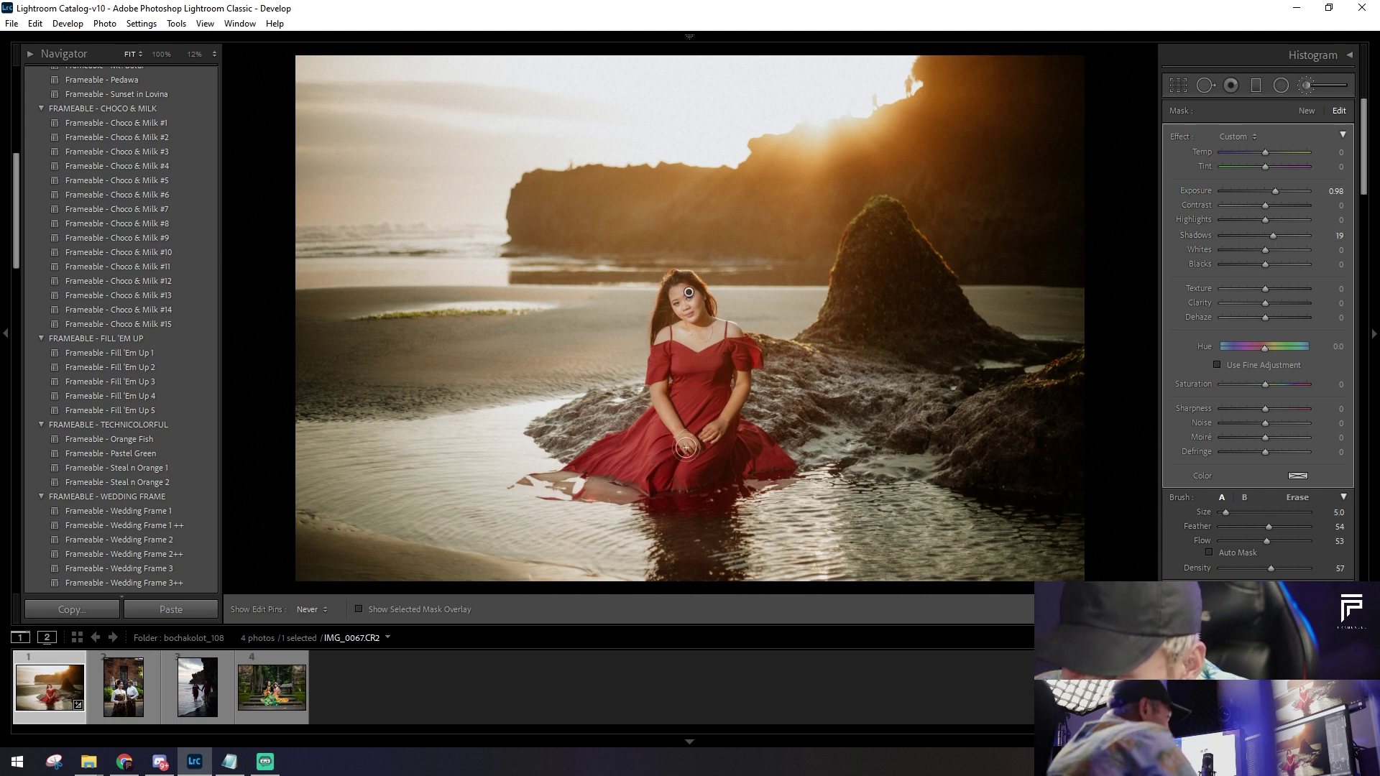
{"action": "key", "text": "ctrl+equal"}
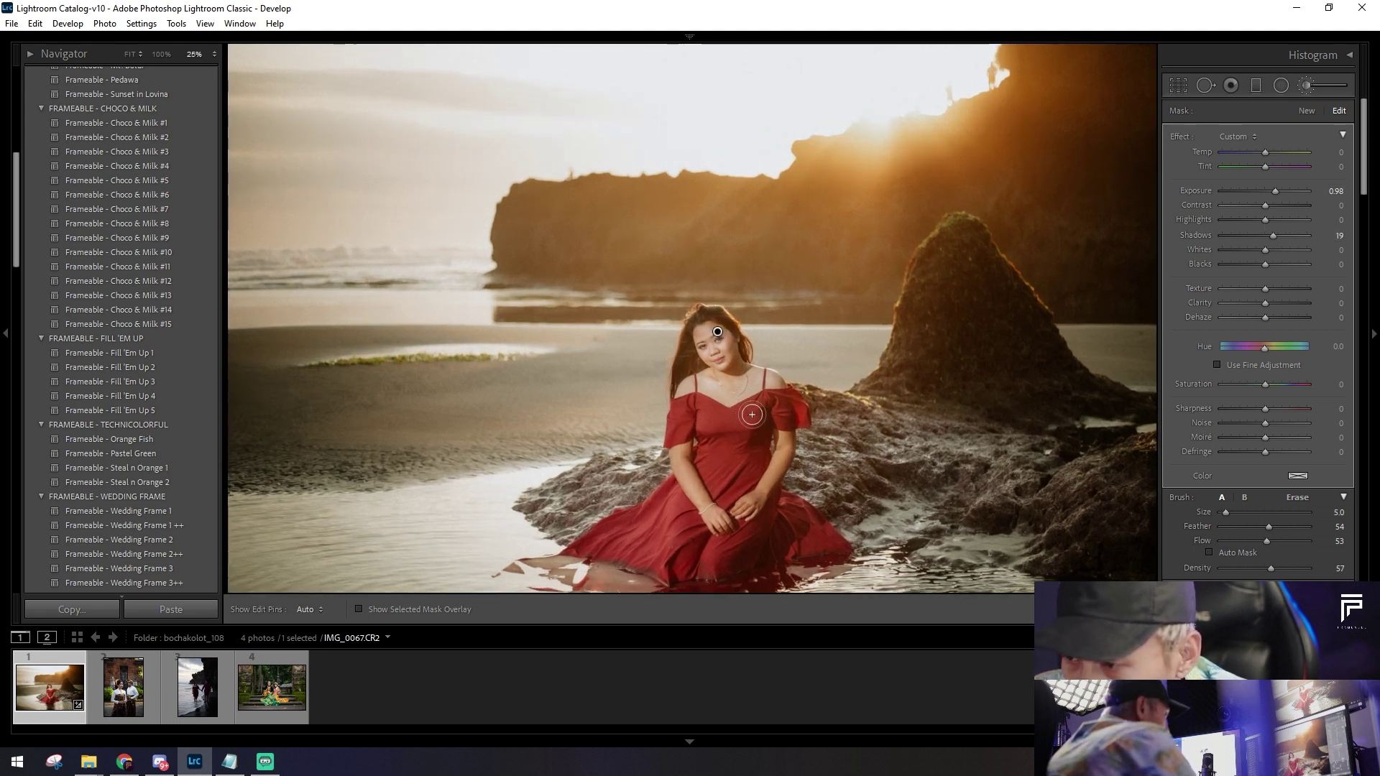
{"action": "key", "text": "h"}
{"action": "scroll", "coordinate": [725, 524], "scroll_direction": "up", "scroll_amount": 4}
{"action": "key", "text": "h"}
{"action": "scroll", "coordinate": [690, 399], "scroll_direction": "down", "scroll_amount": 2}
{"action": "key", "text": "h"}
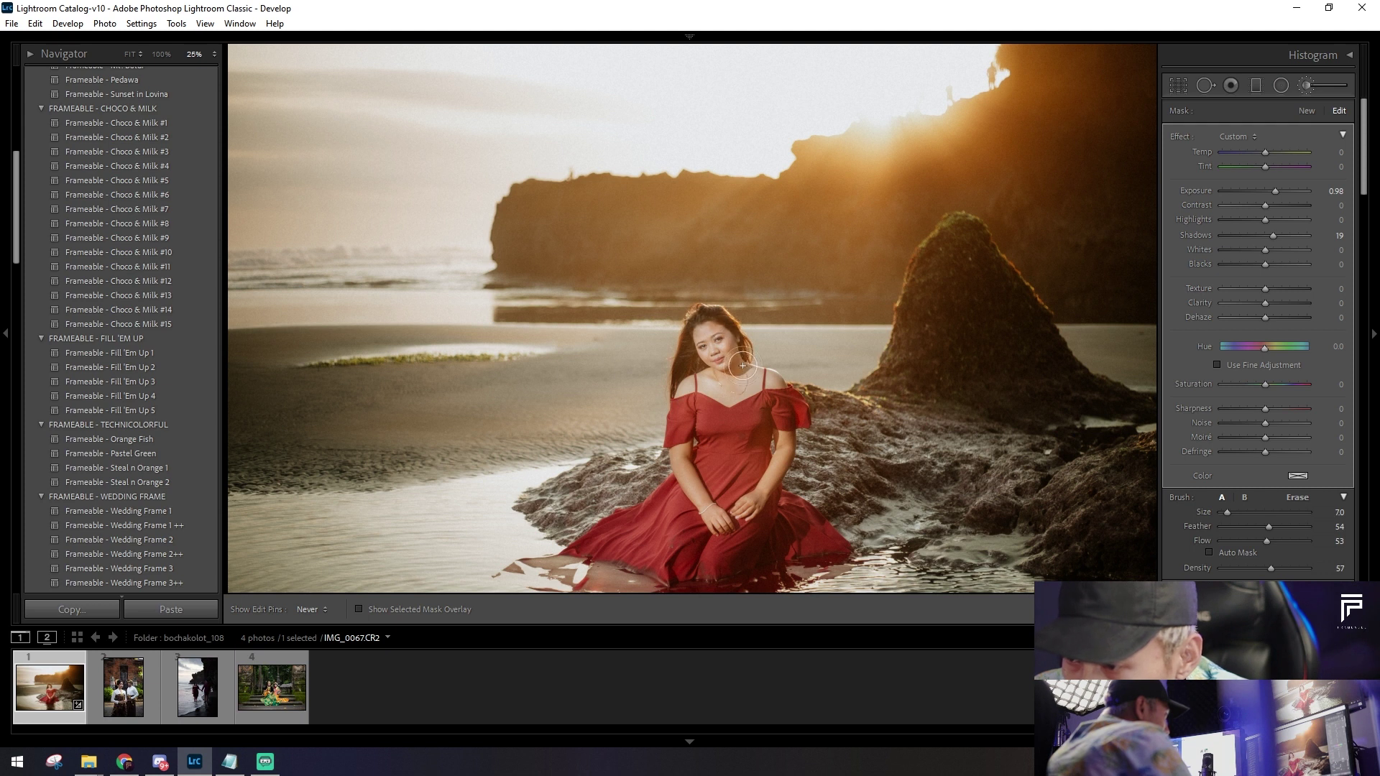
{"action": "key", "text": "h"}
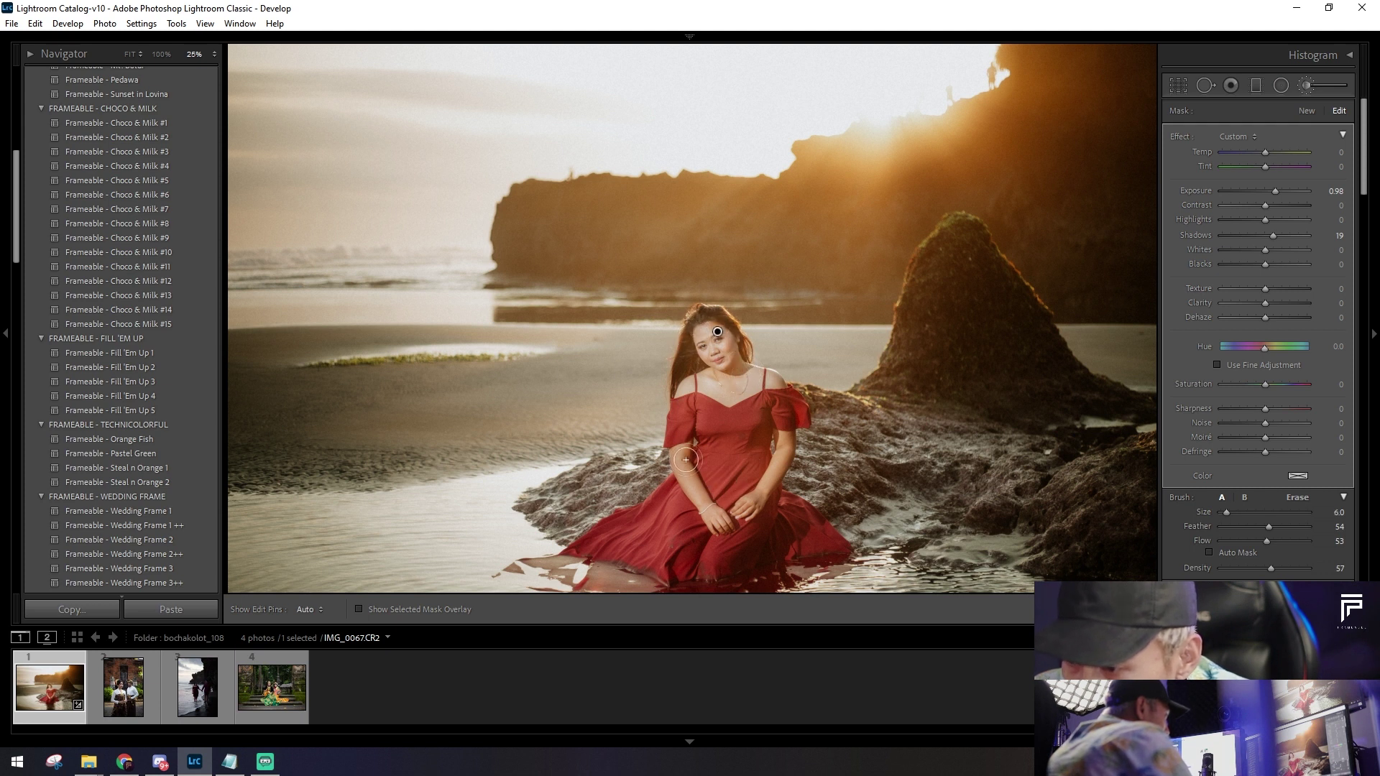
{"action": "scroll", "coordinate": [780, 444], "scroll_direction": "down", "scroll_amount": 1}
{"action": "key", "text": "h"}
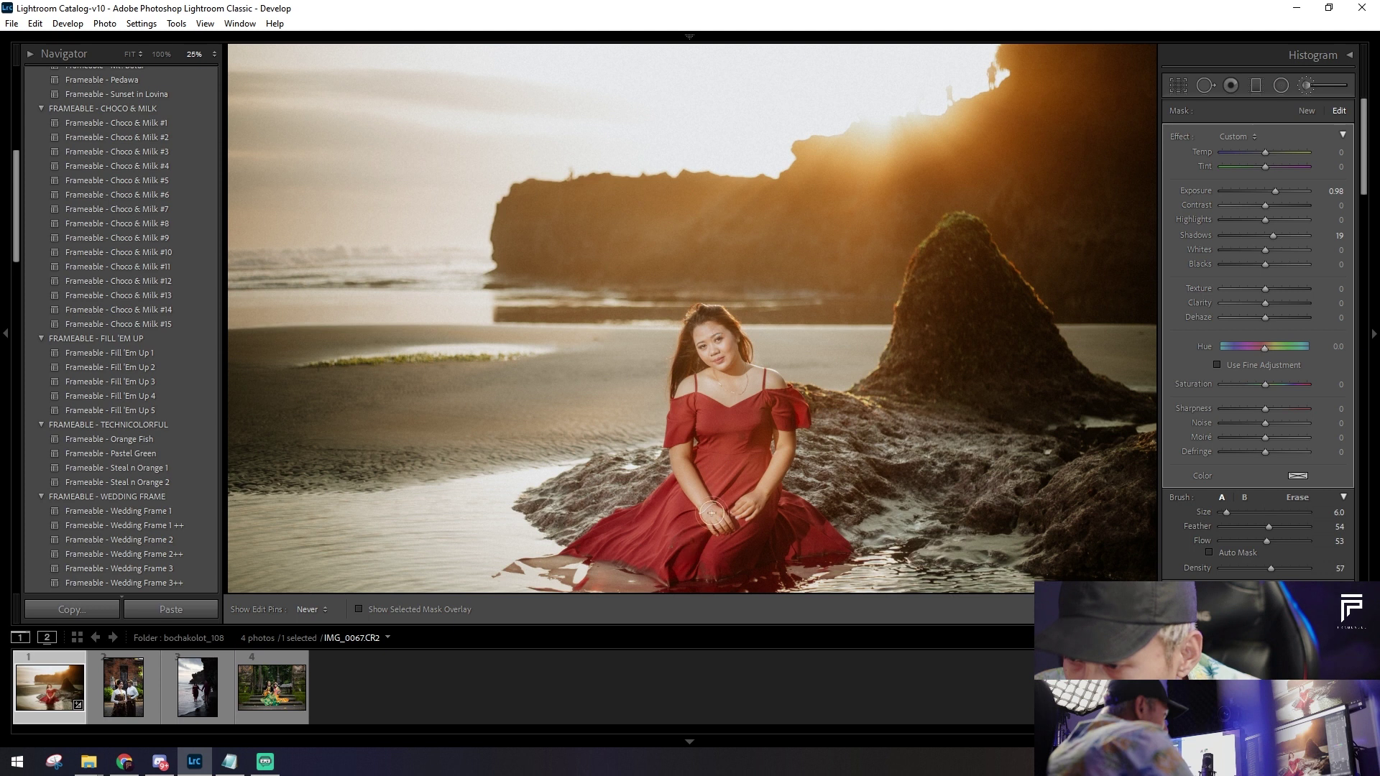
{"action": "left_click_drag", "start_coordinate": [772, 494], "coordinate": [726, 419]}
{"action": "key", "text": "h"}
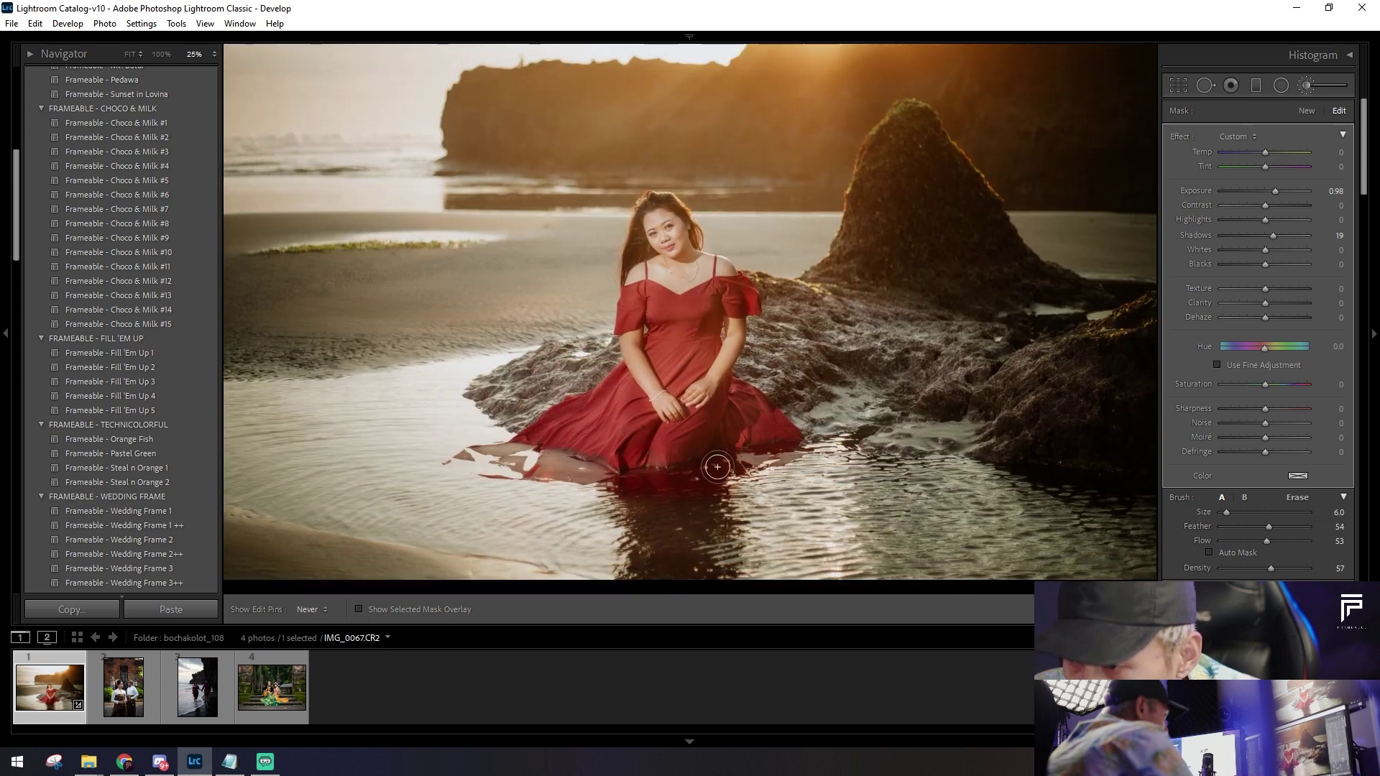
{"action": "key", "text": "h"}
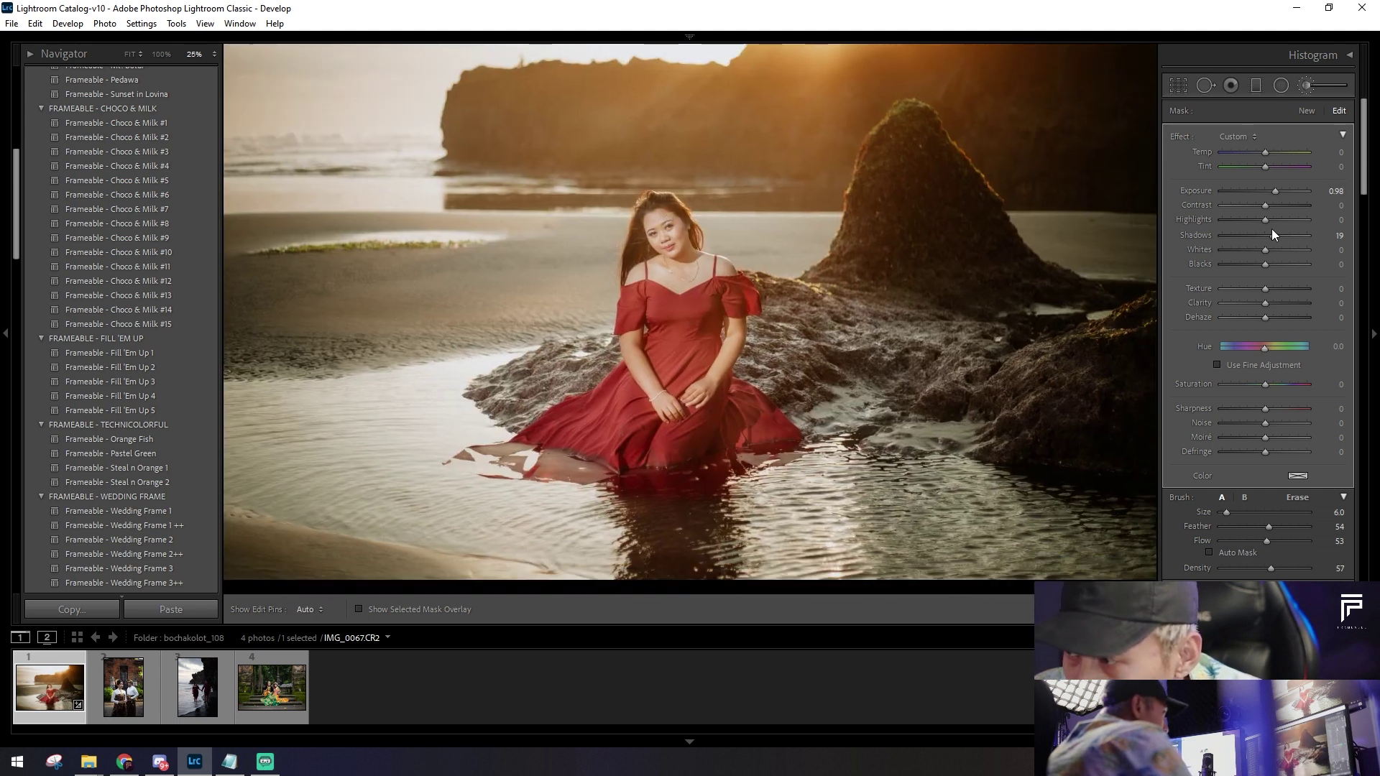
Step: Set the brushed area's Shadows to 18 and Exposure to 0.71, then finish brushing
{"action": "left_click", "coordinate": [1270, 236]}
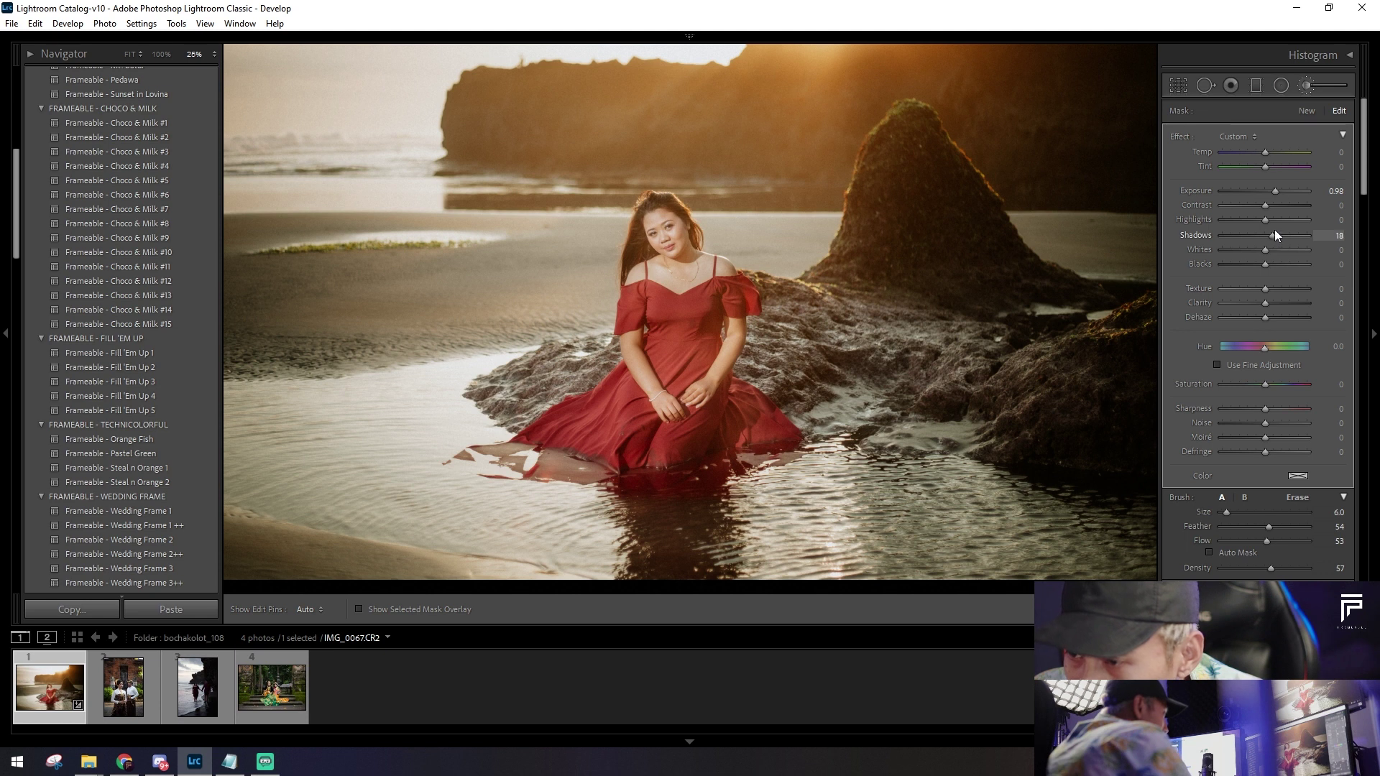
{"action": "left_click_drag", "start_coordinate": [1275, 192], "coordinate": [1273, 191]}
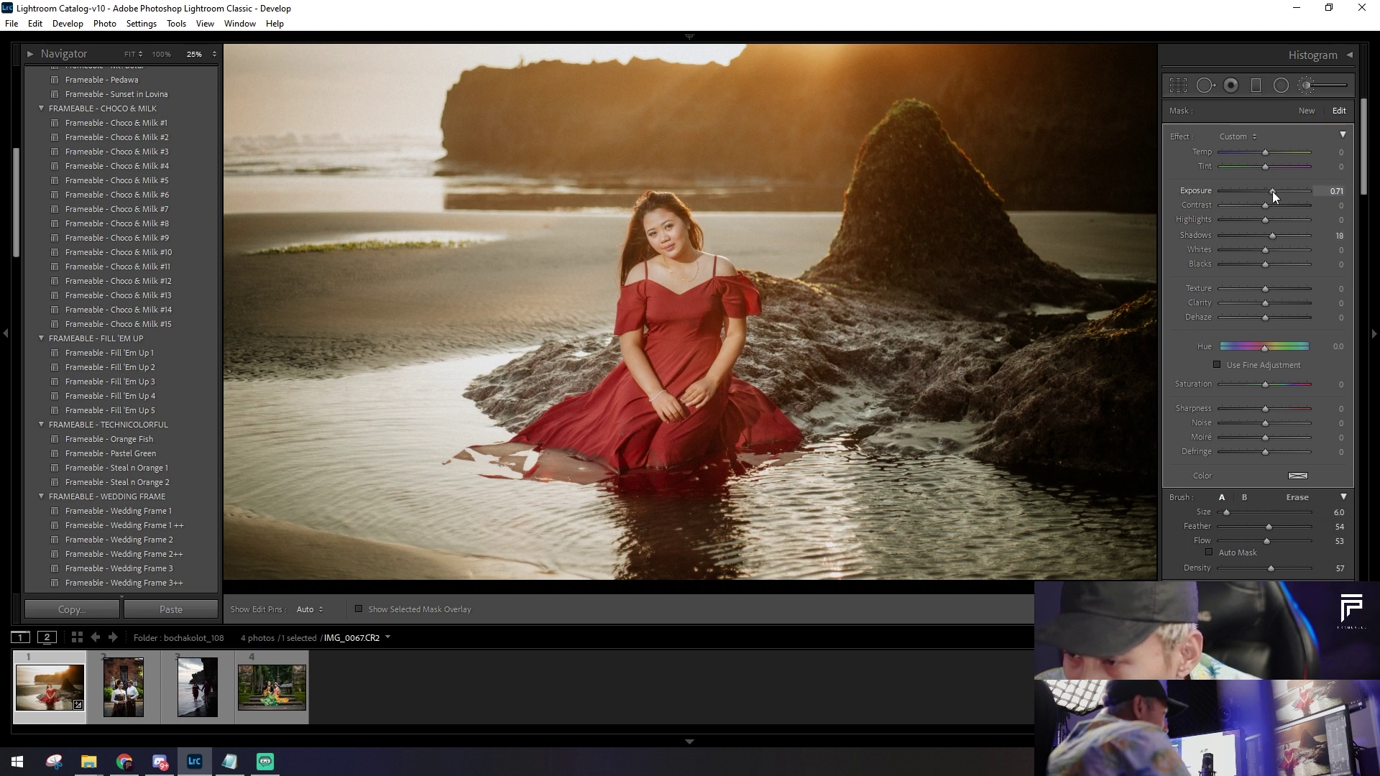
{"action": "key", "text": "k"}
{"action": "key", "text": "ctrl+minus"}
{"action": "key", "text": "ctrl+equal"}
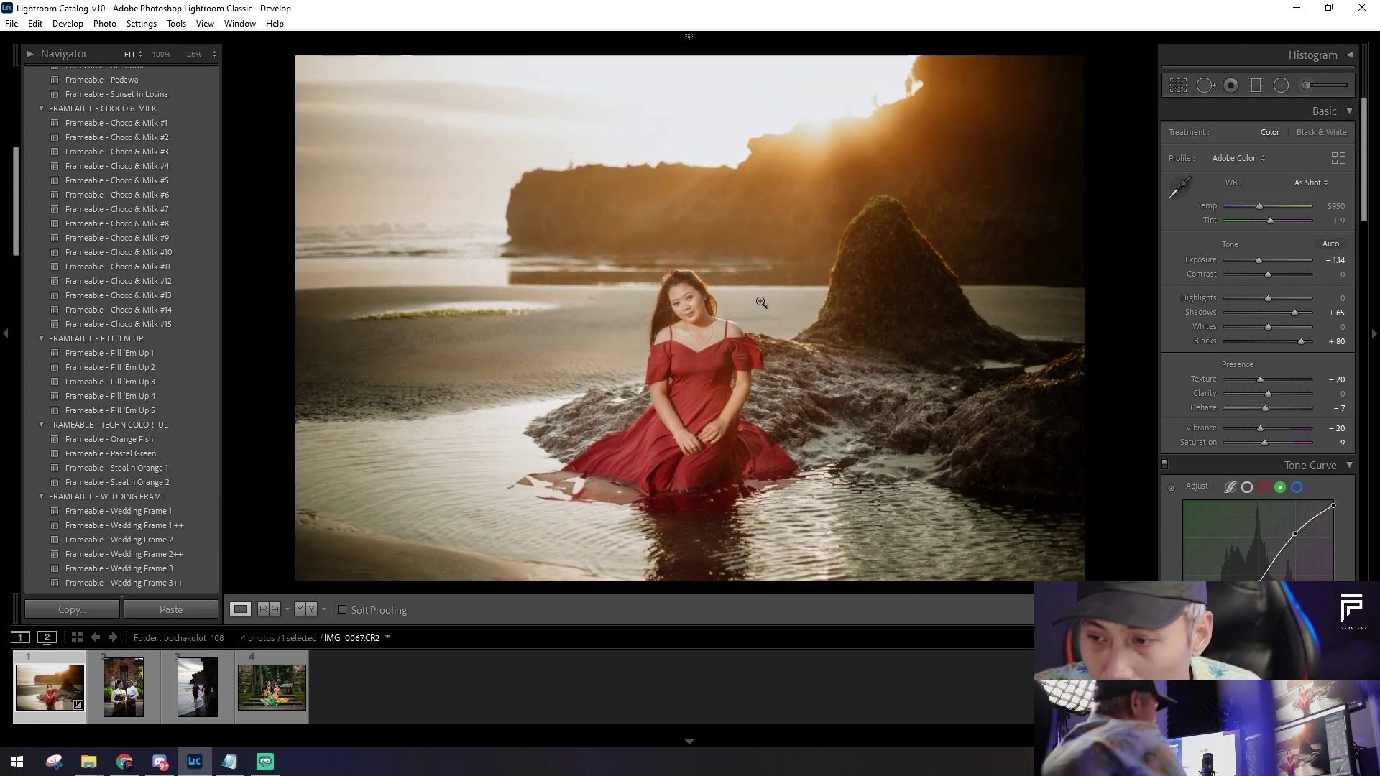
Step: Compare Before/After, then draw a radial ellipse over the sea left of the woman
{"action": "left_click", "coordinate": [305, 609]}
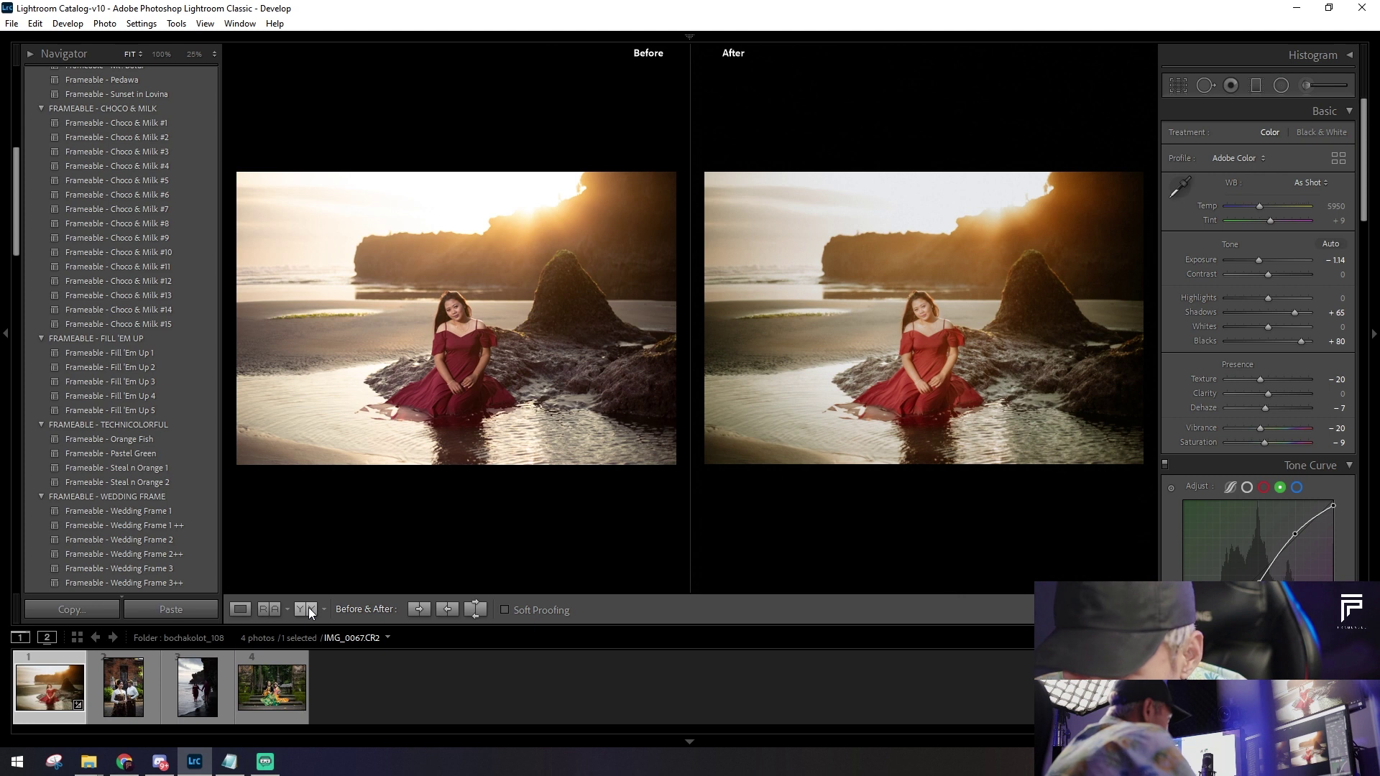
{"action": "left_click", "coordinate": [239, 610]}
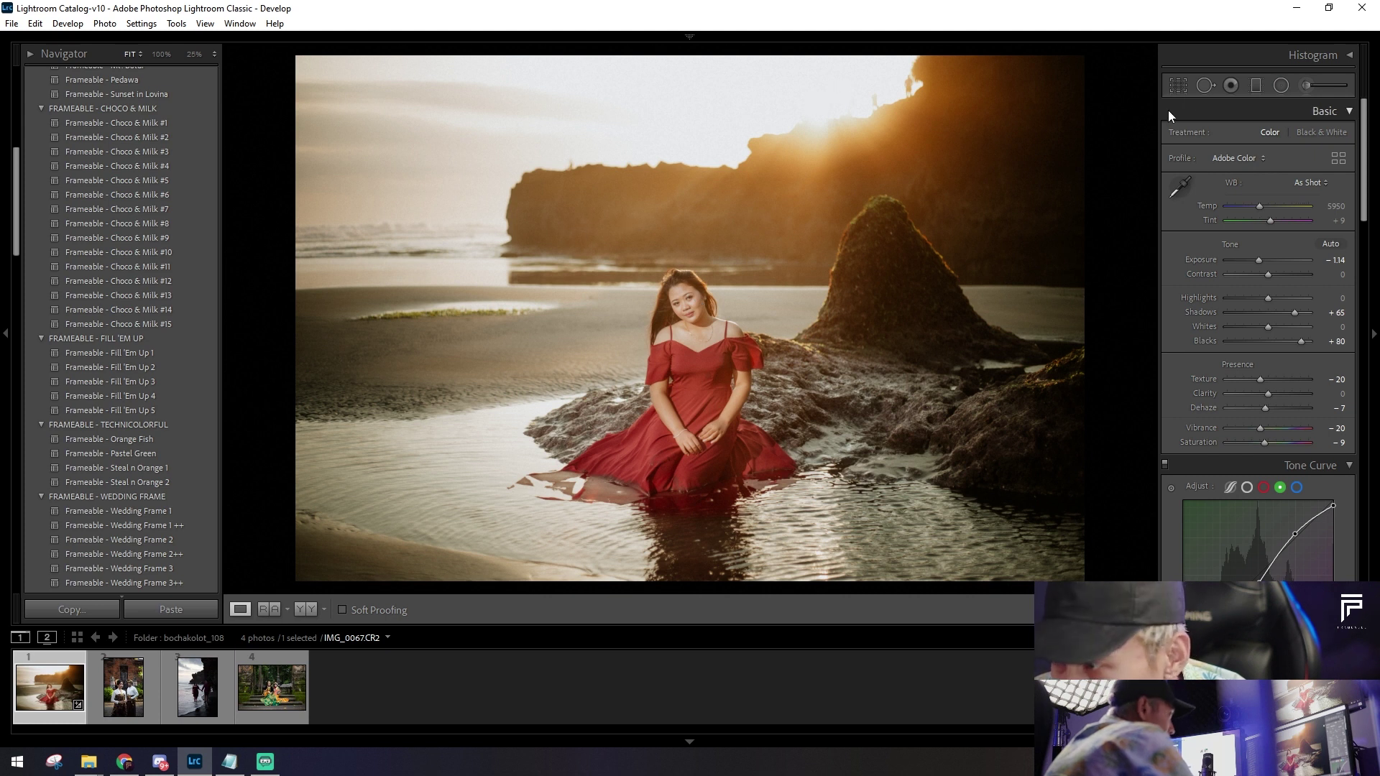
{"action": "left_click", "coordinate": [1282, 85]}
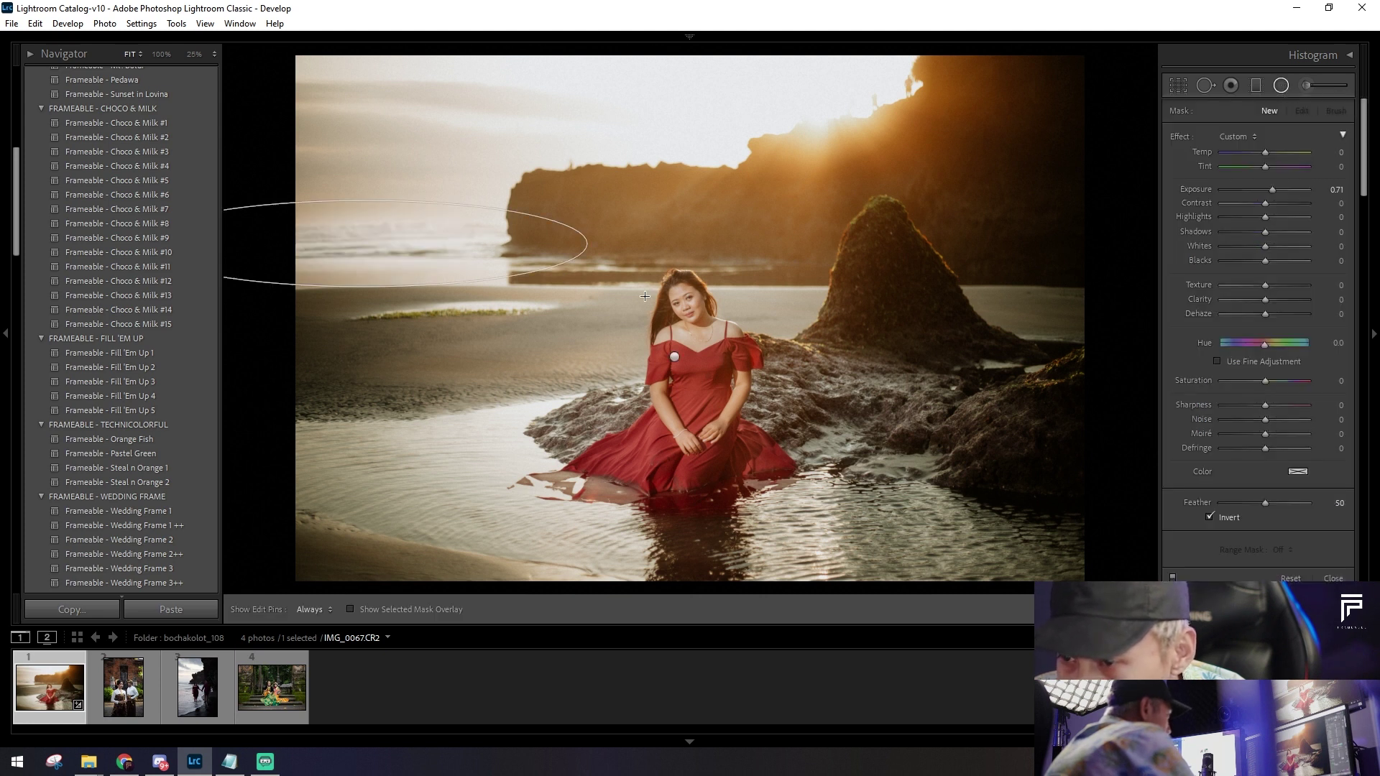
{"action": "left_click_drag", "start_coordinate": [363, 243], "coordinate": [698, 365]}
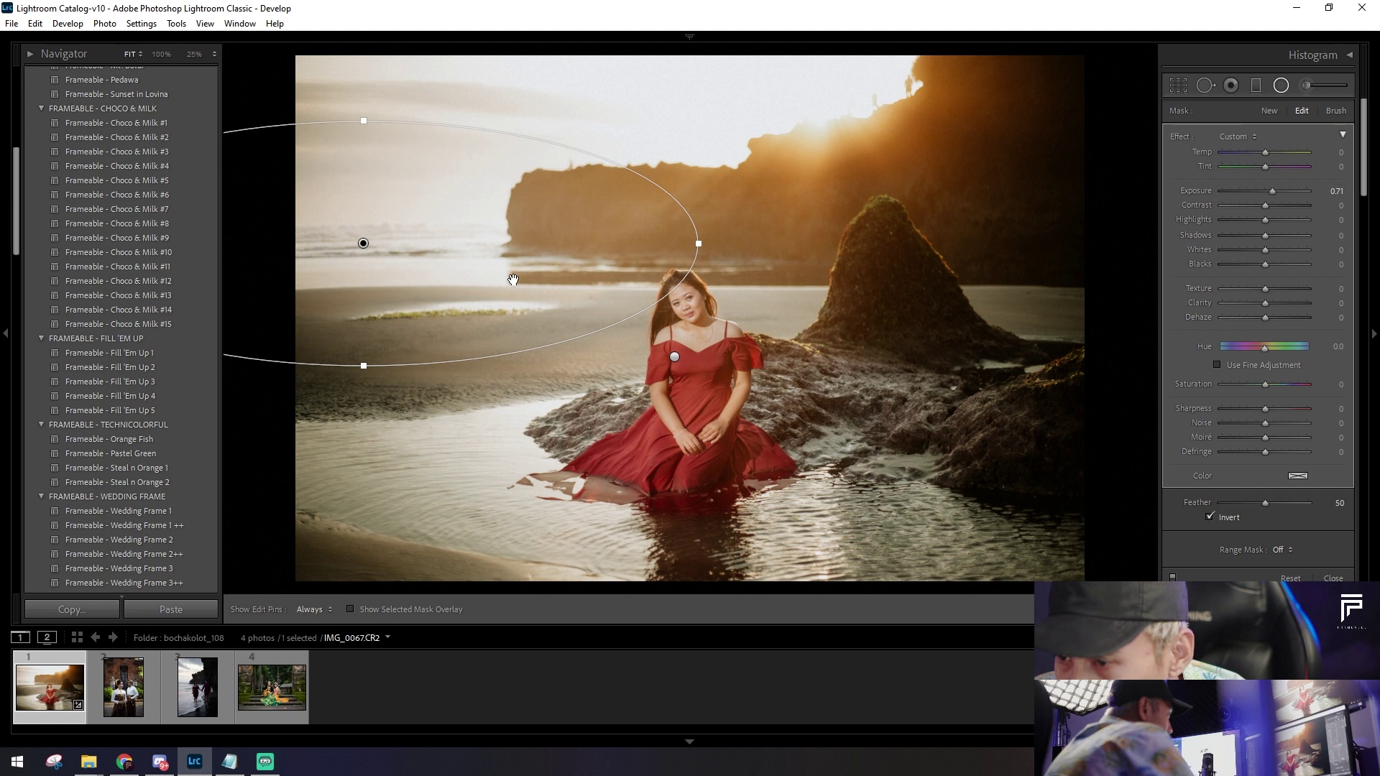
{"action": "left_click_drag", "start_coordinate": [508, 281], "coordinate": [478, 312]}
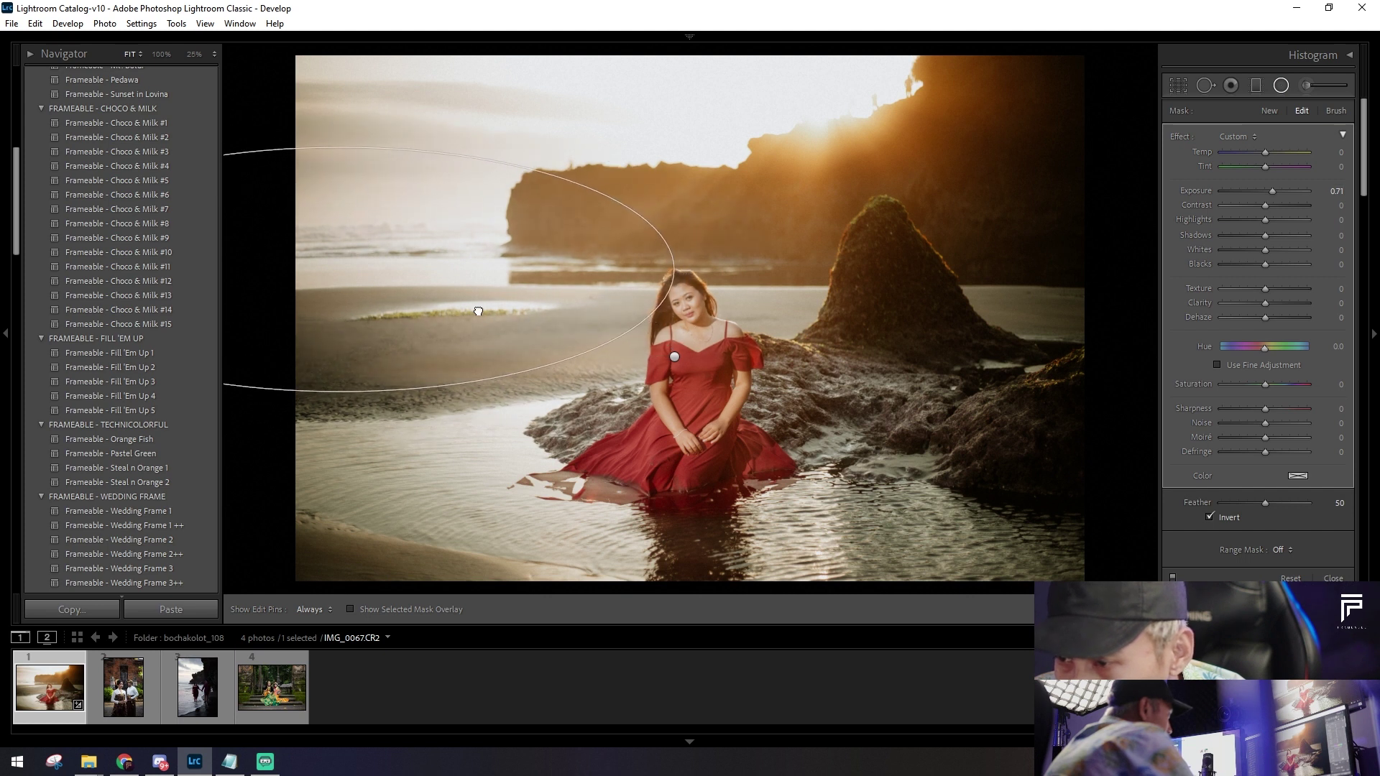
{"action": "left_click_drag", "start_coordinate": [478, 311], "coordinate": [493, 300]}
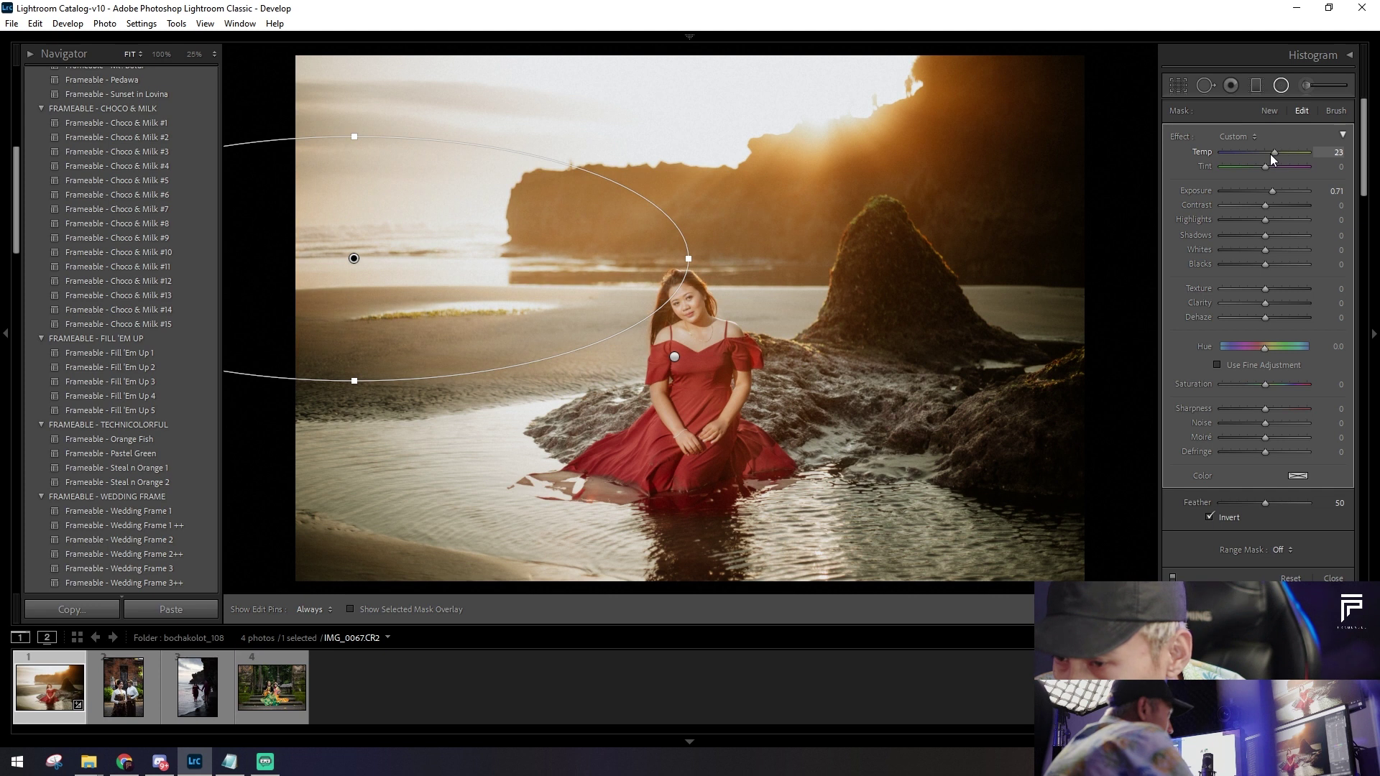
Step: Warm the radial area to Temp 31 and refine the ellipse's size and position
{"action": "left_click_drag", "start_coordinate": [1278, 154], "coordinate": [1266, 191]}
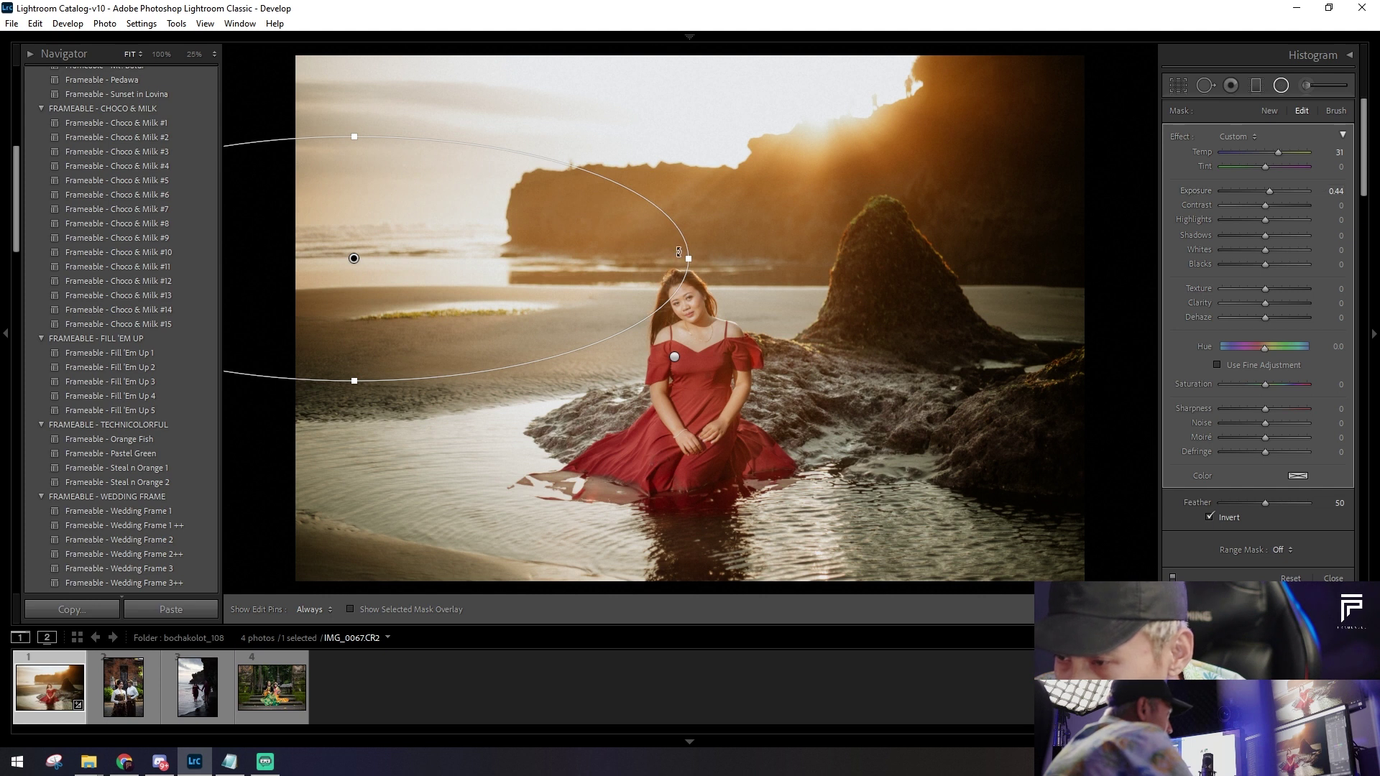
{"action": "left_click_drag", "start_coordinate": [689, 258], "coordinate": [755, 261]}
{"action": "left_click_drag", "start_coordinate": [512, 274], "coordinate": [472, 291]}
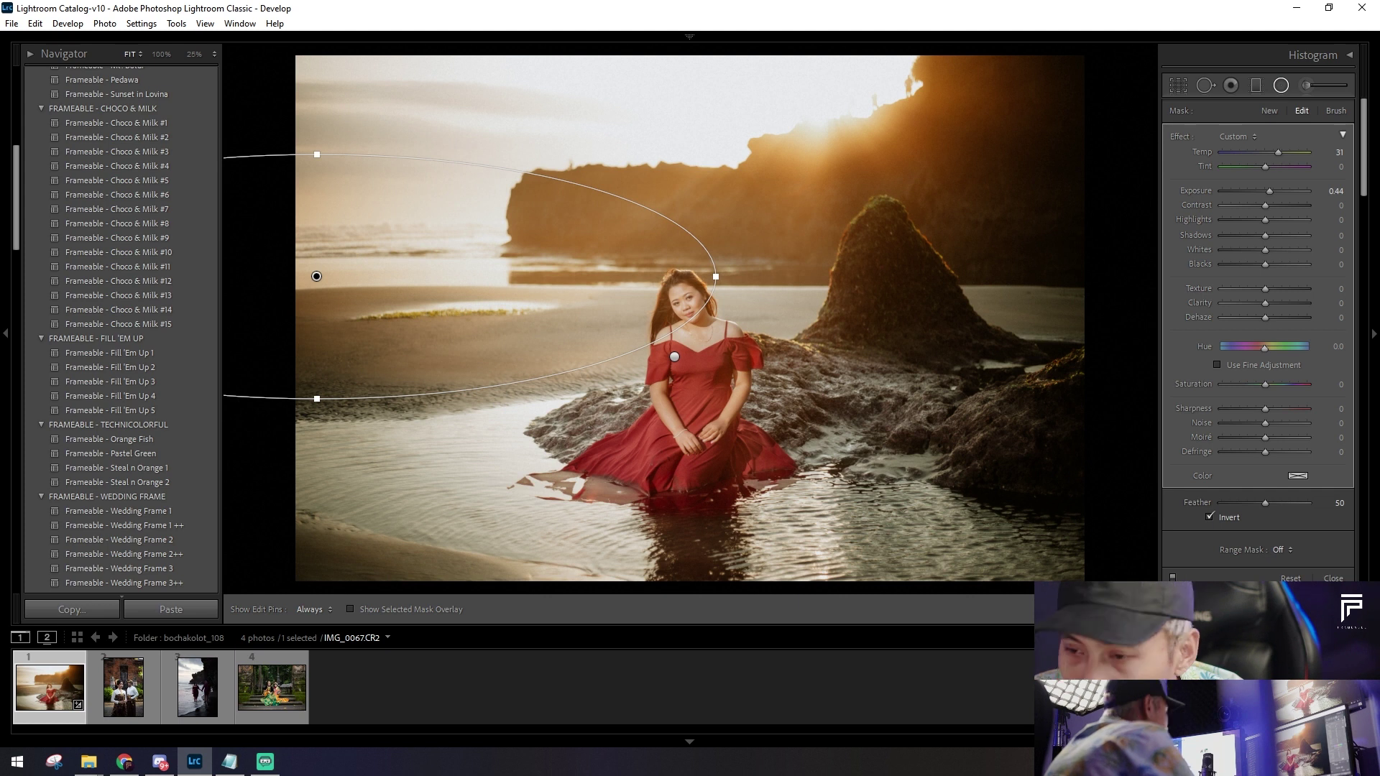
{"action": "key", "text": "shift+m"}
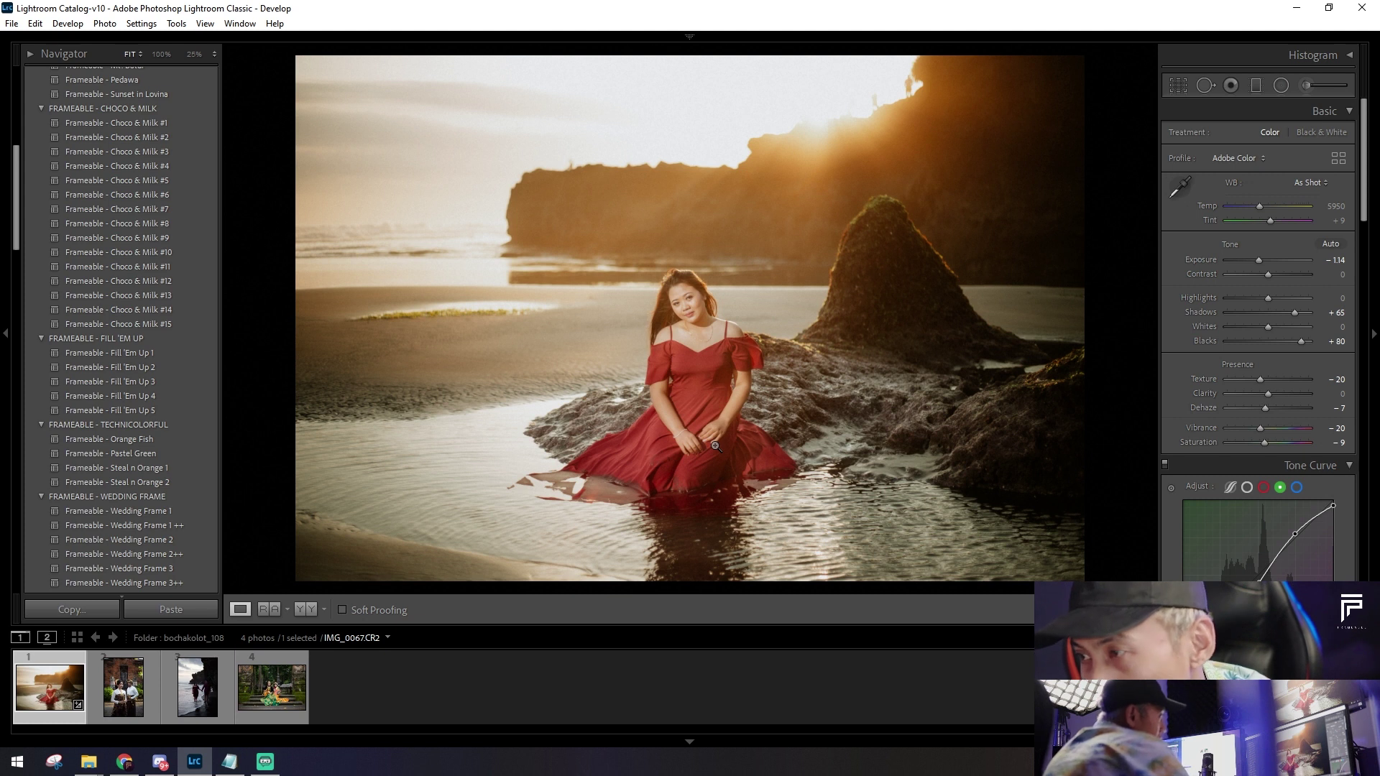
{"action": "left_click", "coordinate": [1254, 84]}
Step: Place a graduated filter by the pointed rock with Exposure 1.11, then open the second couple photo
{"action": "mouse_move", "coordinate": [999, 223]}
{"action": "left_mouse_down"}
{"action": "mouse_move", "coordinate": [838, 222]}
{"action": "mouse_move", "coordinate": [853, 219]}
{"action": "left_mouse_up"}
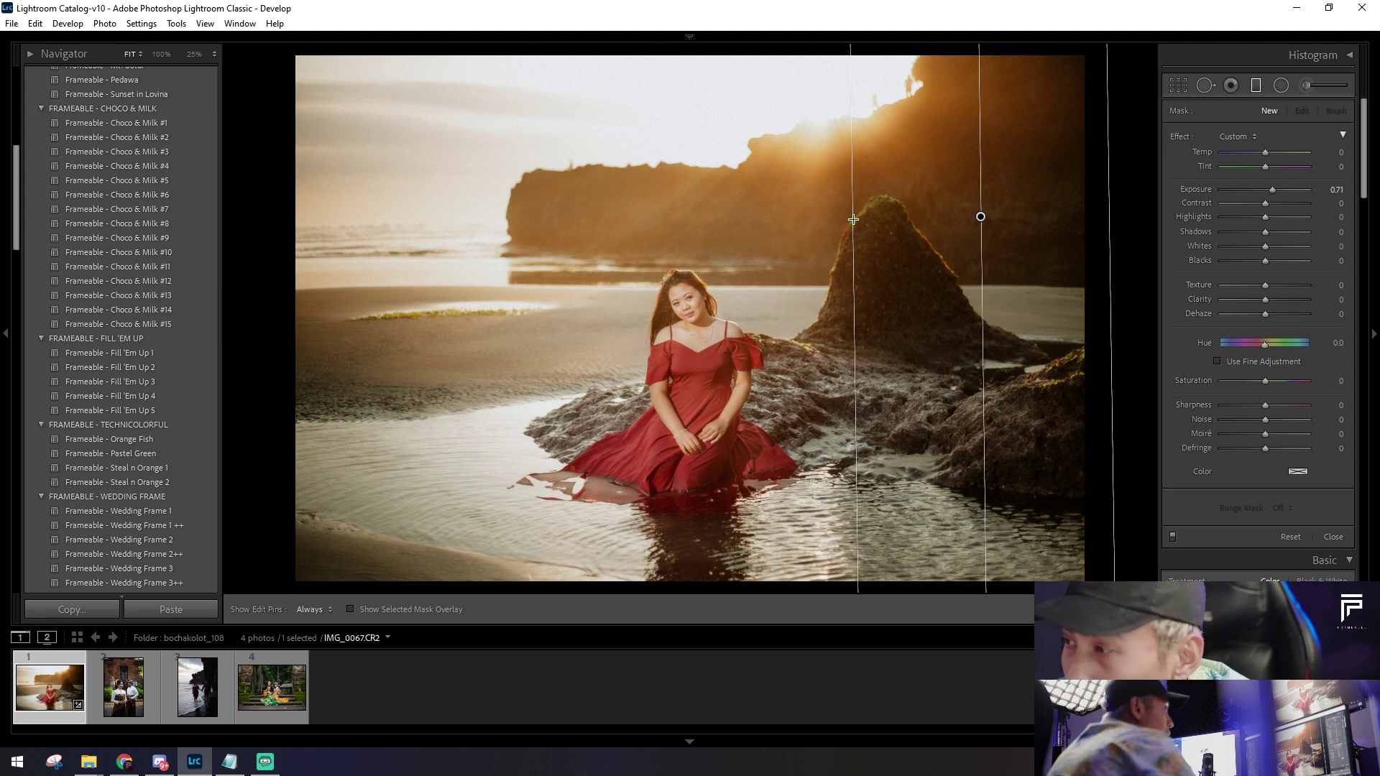
{"action": "left_click_drag", "start_coordinate": [853, 219], "coordinate": [853, 220]}
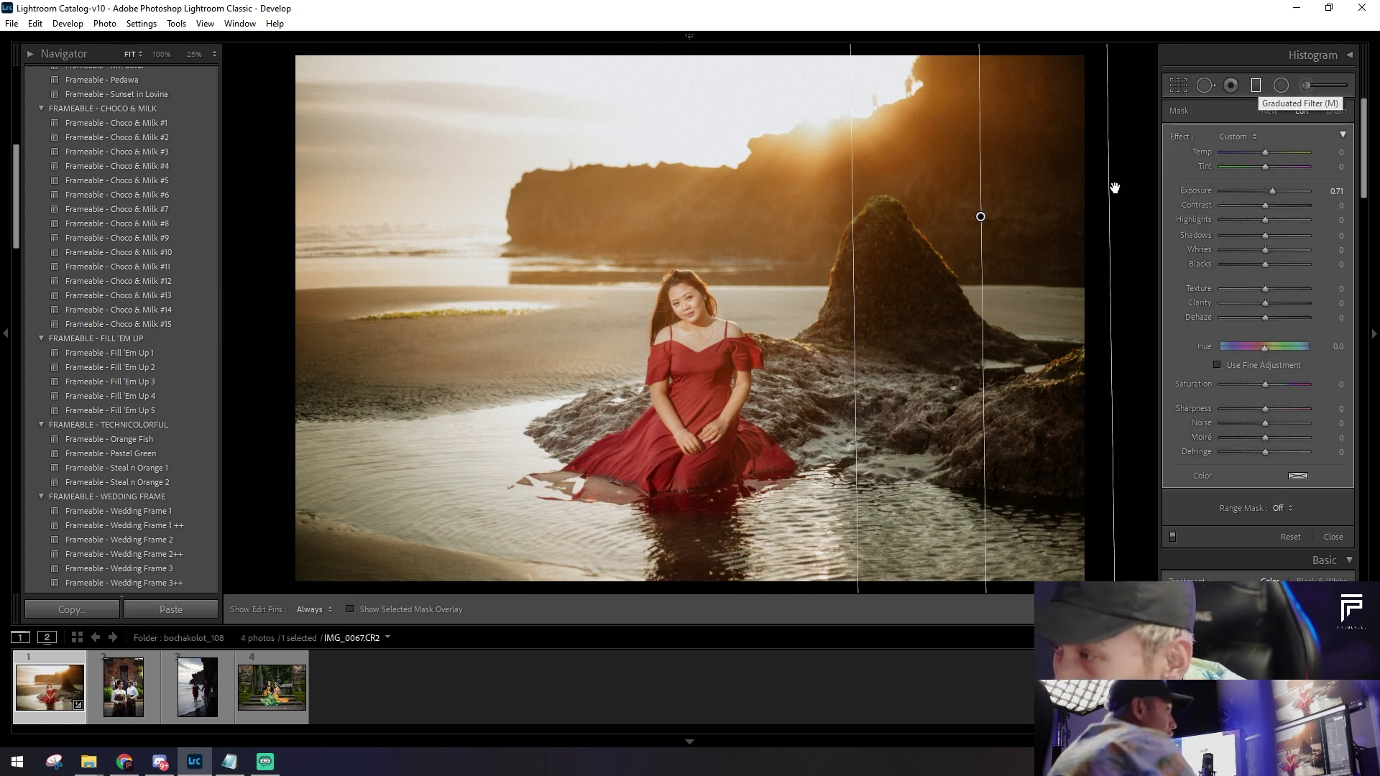
{"action": "mouse_move", "coordinate": [850, 284]}
{"action": "left_mouse_down"}
{"action": "mouse_move", "coordinate": [1074, 277]}
{"action": "mouse_move", "coordinate": [863, 280]}
{"action": "left_mouse_up"}
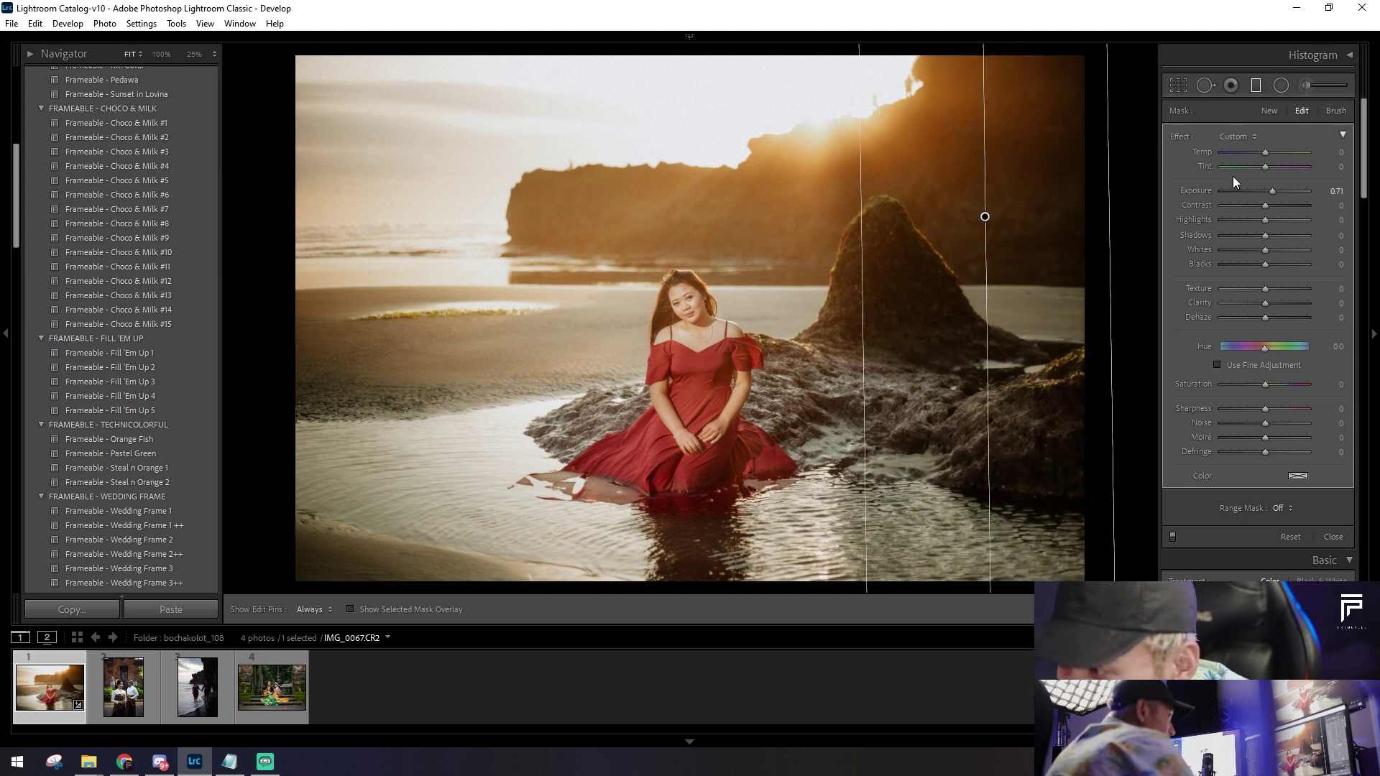
{"action": "mouse_move", "coordinate": [1260, 193]}
{"action": "left_mouse_down"}
{"action": "mouse_move", "coordinate": [1281, 193]}
{"action": "mouse_move", "coordinate": [1271, 235]}
{"action": "left_mouse_up"}
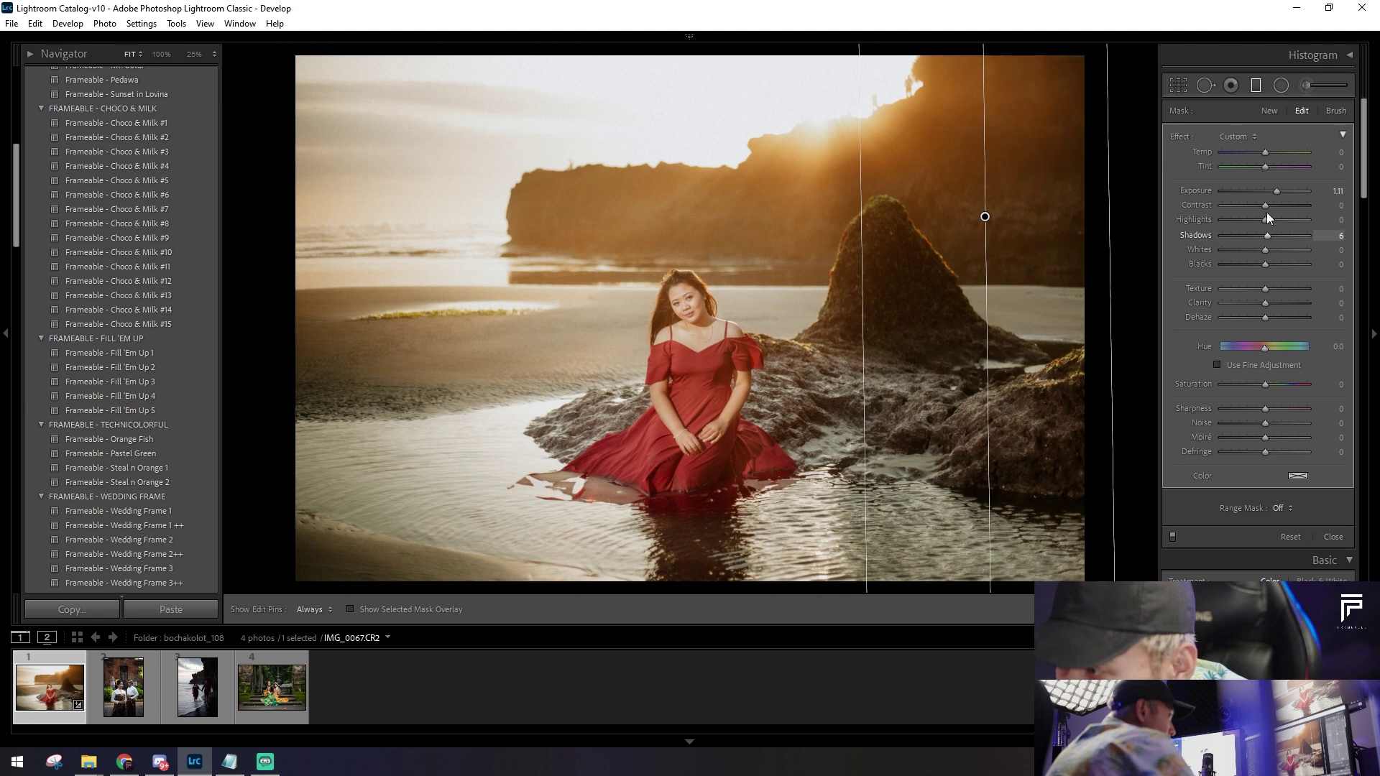
{"action": "key", "text": "m"}
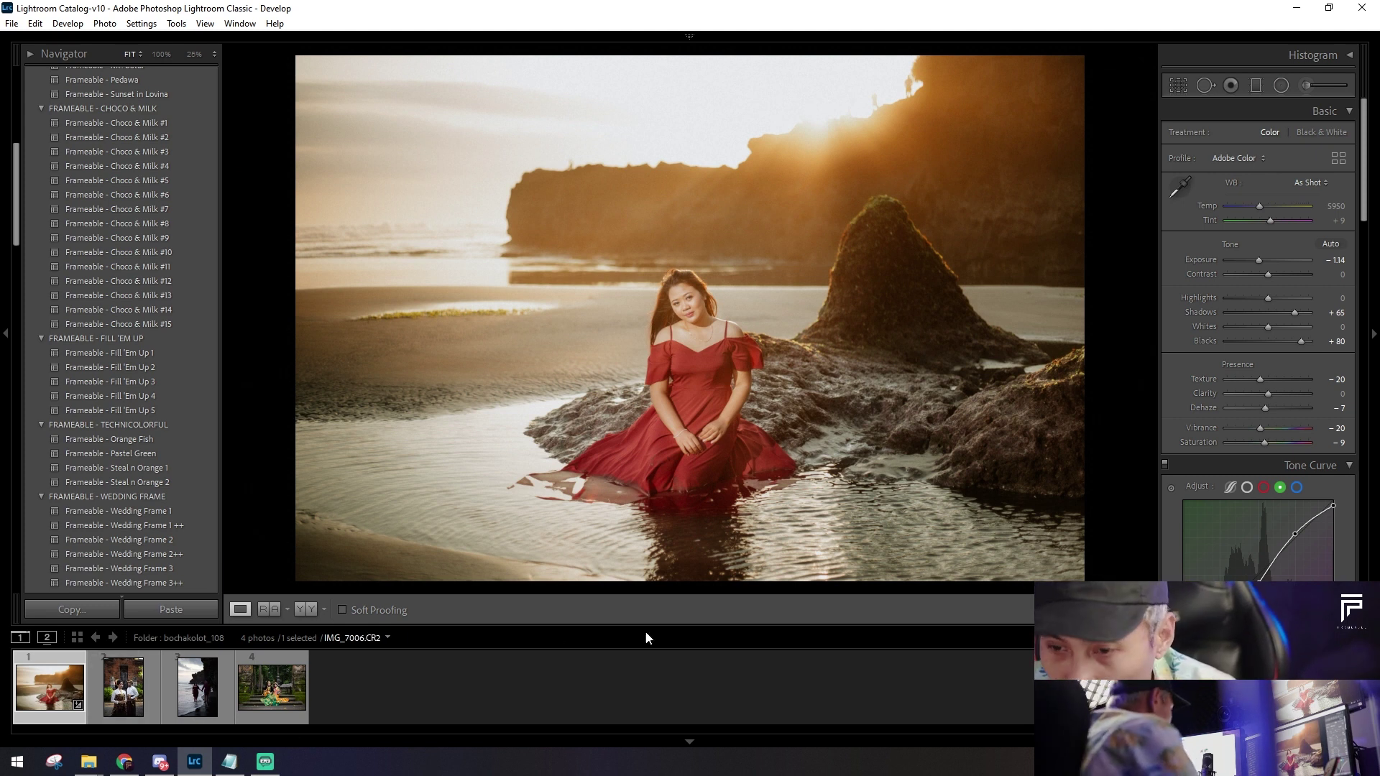
{"action": "left_click", "coordinate": [157, 680]}
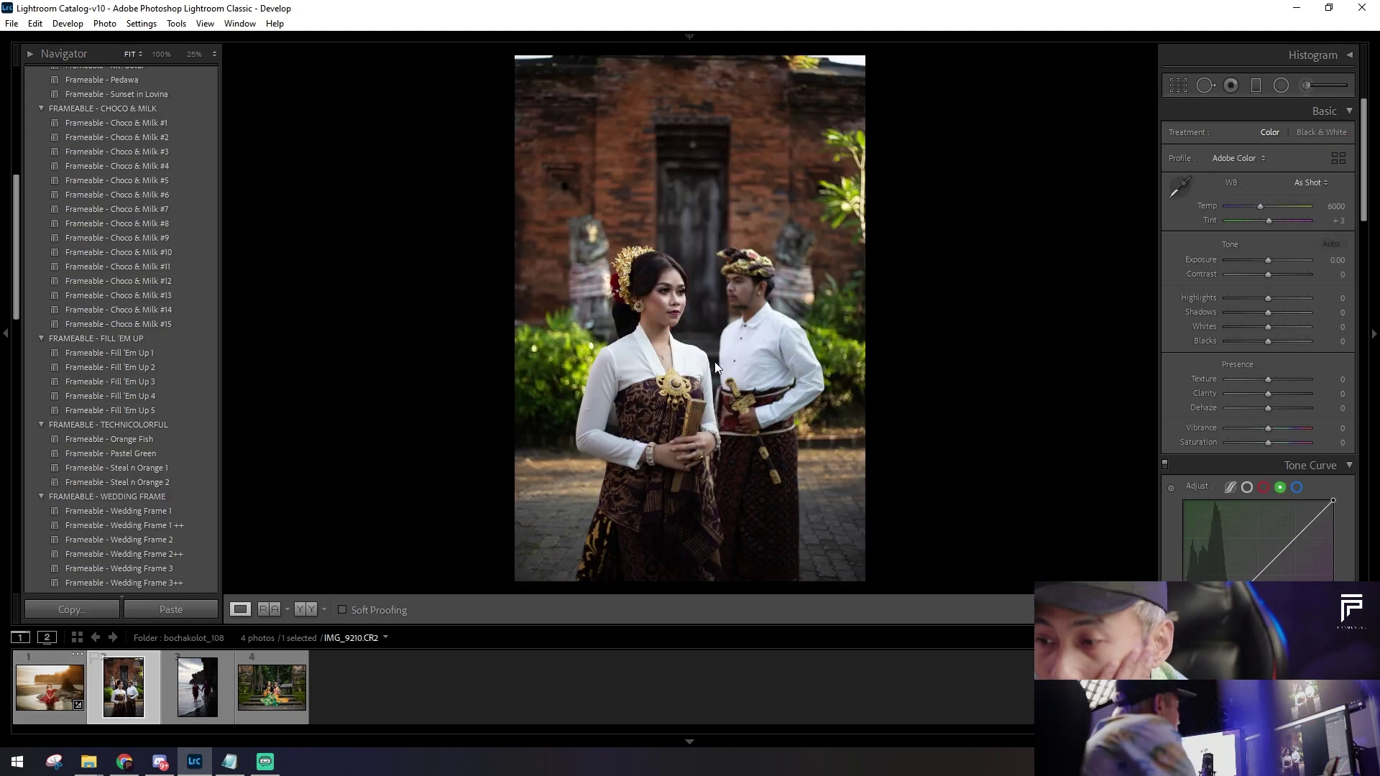
Step: Apply the Orange Fish preset, then set Exposure to +0.35 and Temp to 8907
{"action": "left_click", "coordinate": [737, 321]}
{"action": "left_click", "coordinate": [702, 310]}
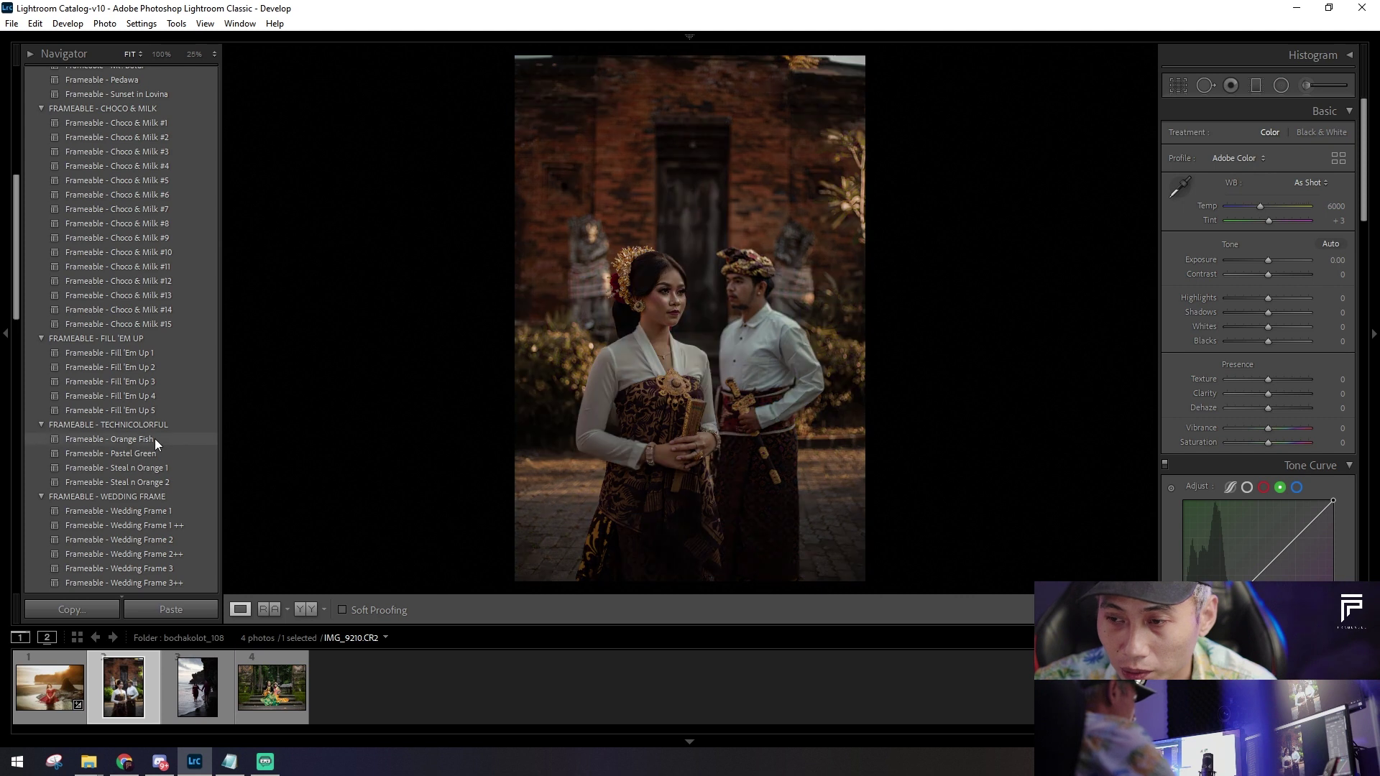
{"action": "left_click", "coordinate": [154, 438]}
{"action": "left_click_drag", "start_coordinate": [1263, 260], "coordinate": [1248, 302]}
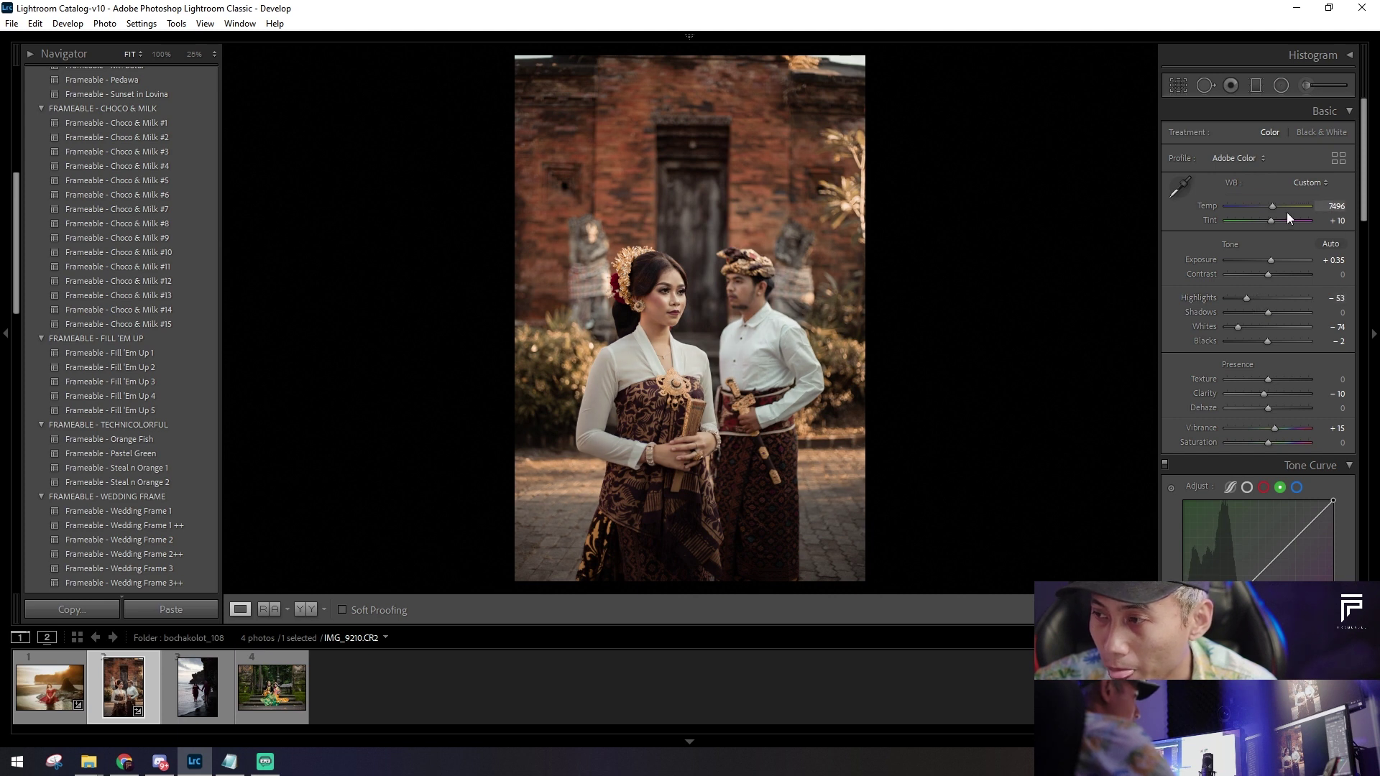
{"action": "scroll", "coordinate": [1282, 208], "scroll_direction": "up", "scroll_amount": 2}
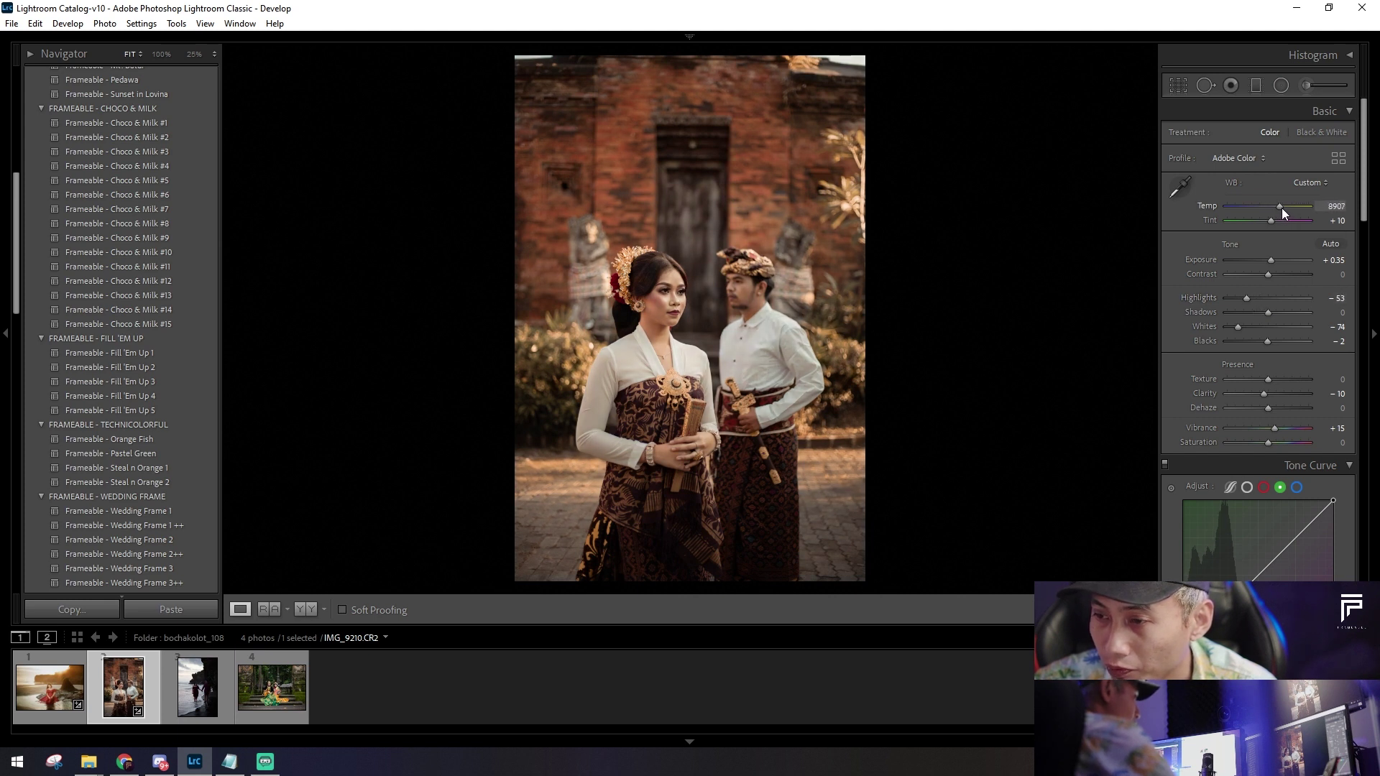
{"action": "left_click_drag", "start_coordinate": [1279, 209], "coordinate": [1283, 209]}
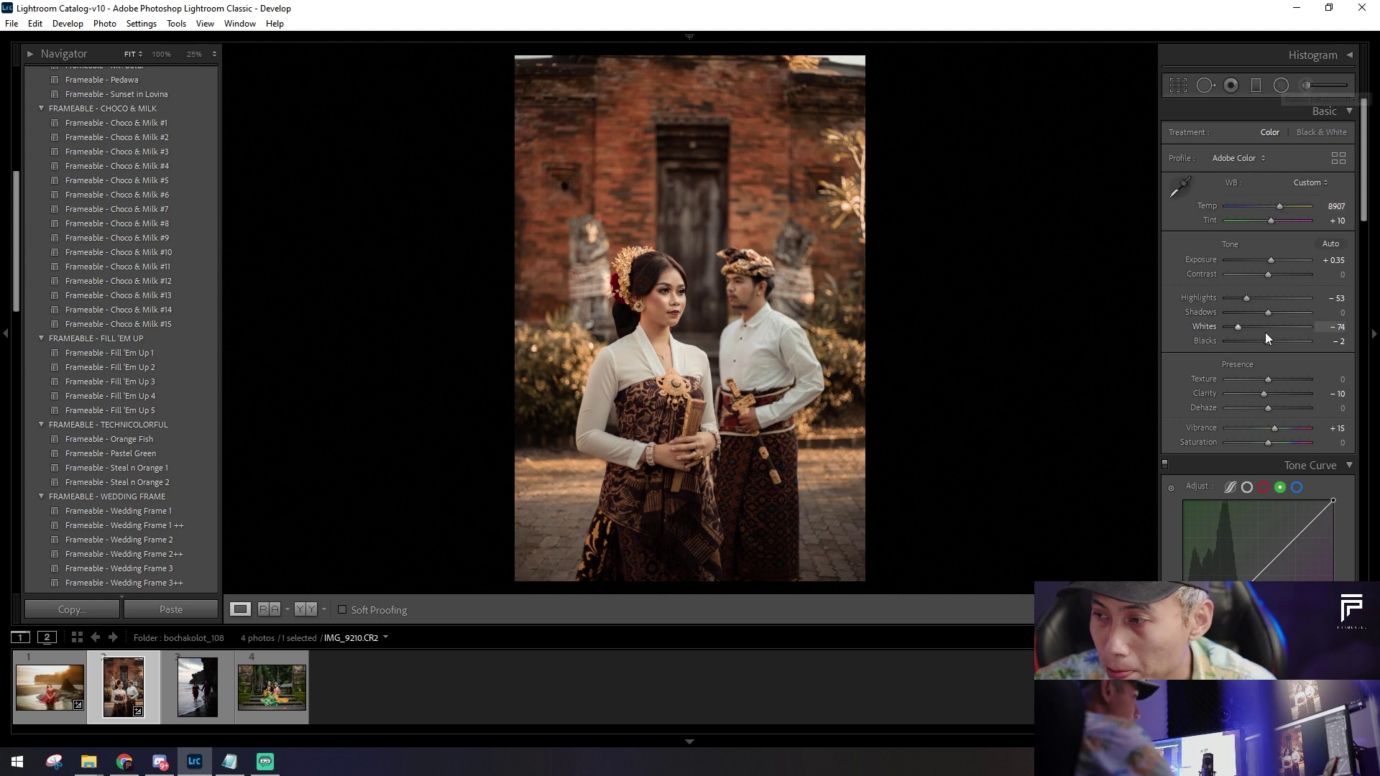
{"action": "left_click", "coordinate": [1281, 85]}
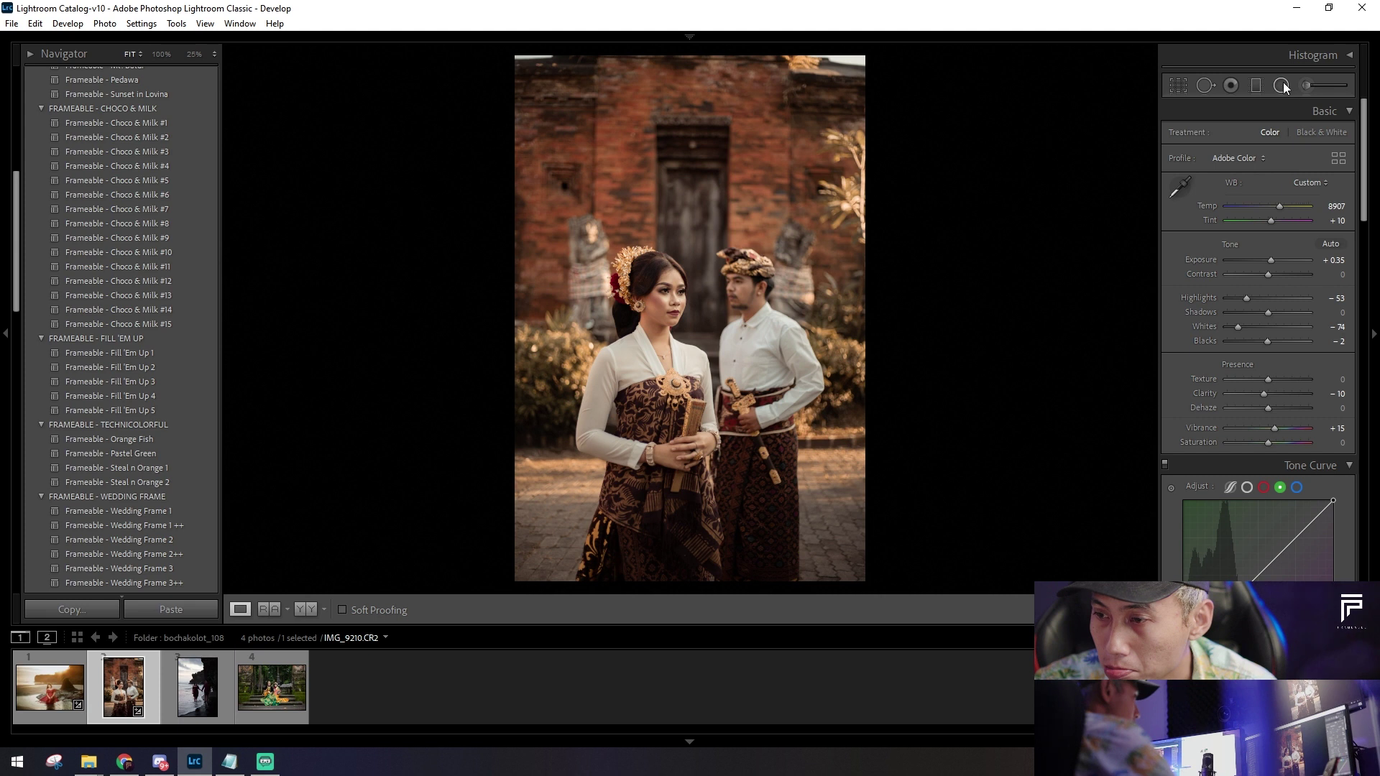
Step: Draw a radial ellipse around the couple, widening it, making it taller and raising it
{"action": "mouse_move", "coordinate": [739, 403]}
{"action": "left_mouse_down"}
{"action": "mouse_move", "coordinate": [916, 647]}
{"action": "mouse_move", "coordinate": [853, 636]}
{"action": "left_mouse_up"}
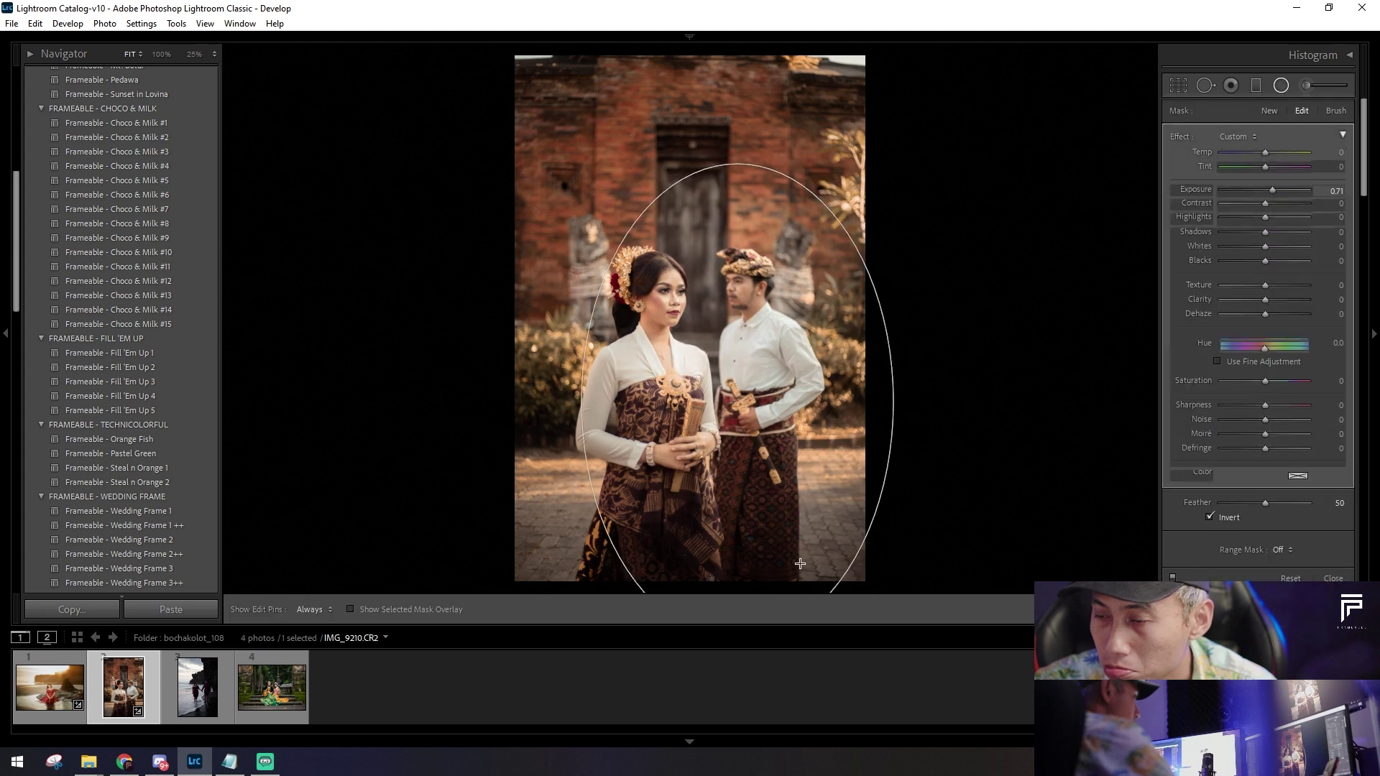
{"action": "key", "text": "ctrl+equal"}
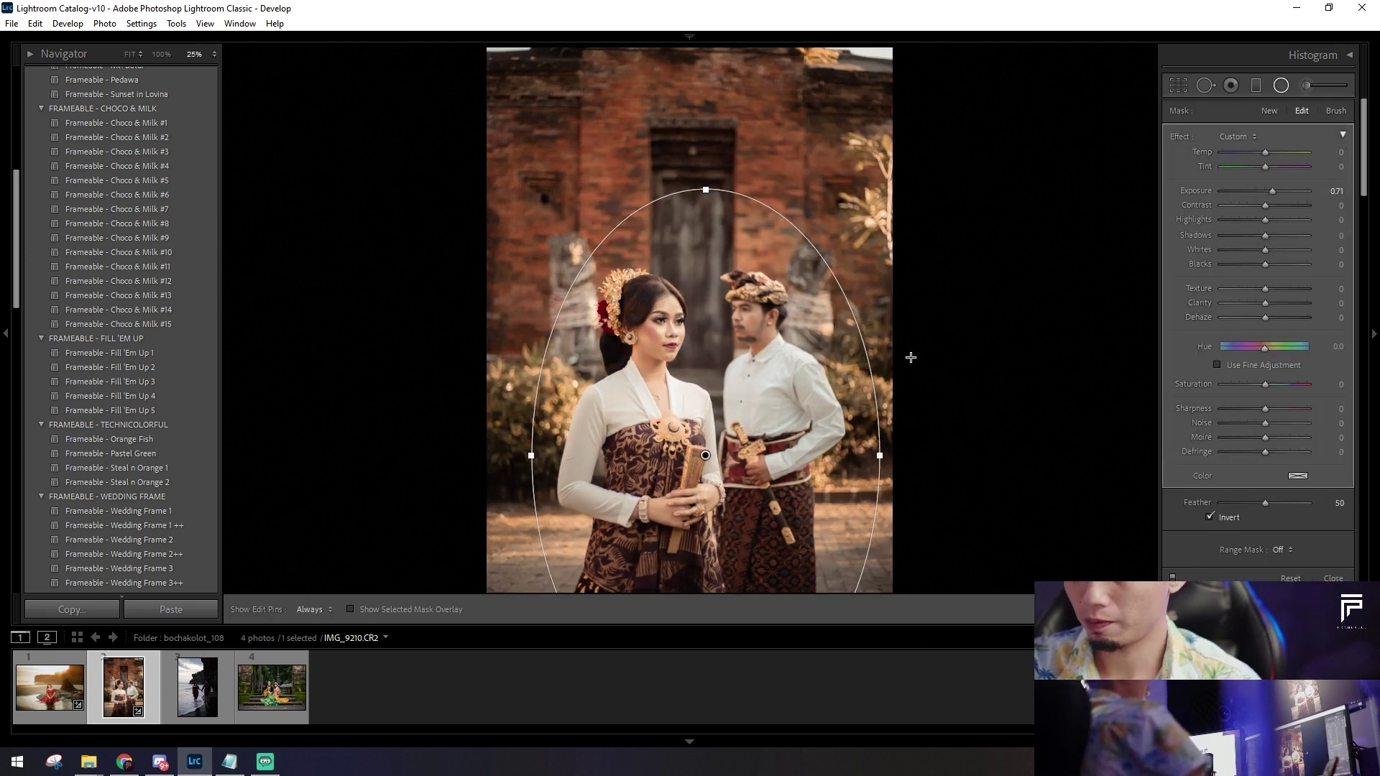
{"action": "key", "text": "ctrl+minus"}
{"action": "left_click_drag", "start_coordinate": [850, 405], "coordinate": [907, 404]}
{"action": "left_click_drag", "start_coordinate": [703, 185], "coordinate": [722, 88]}
{"action": "left_click_drag", "start_coordinate": [753, 341], "coordinate": [745, 211]}
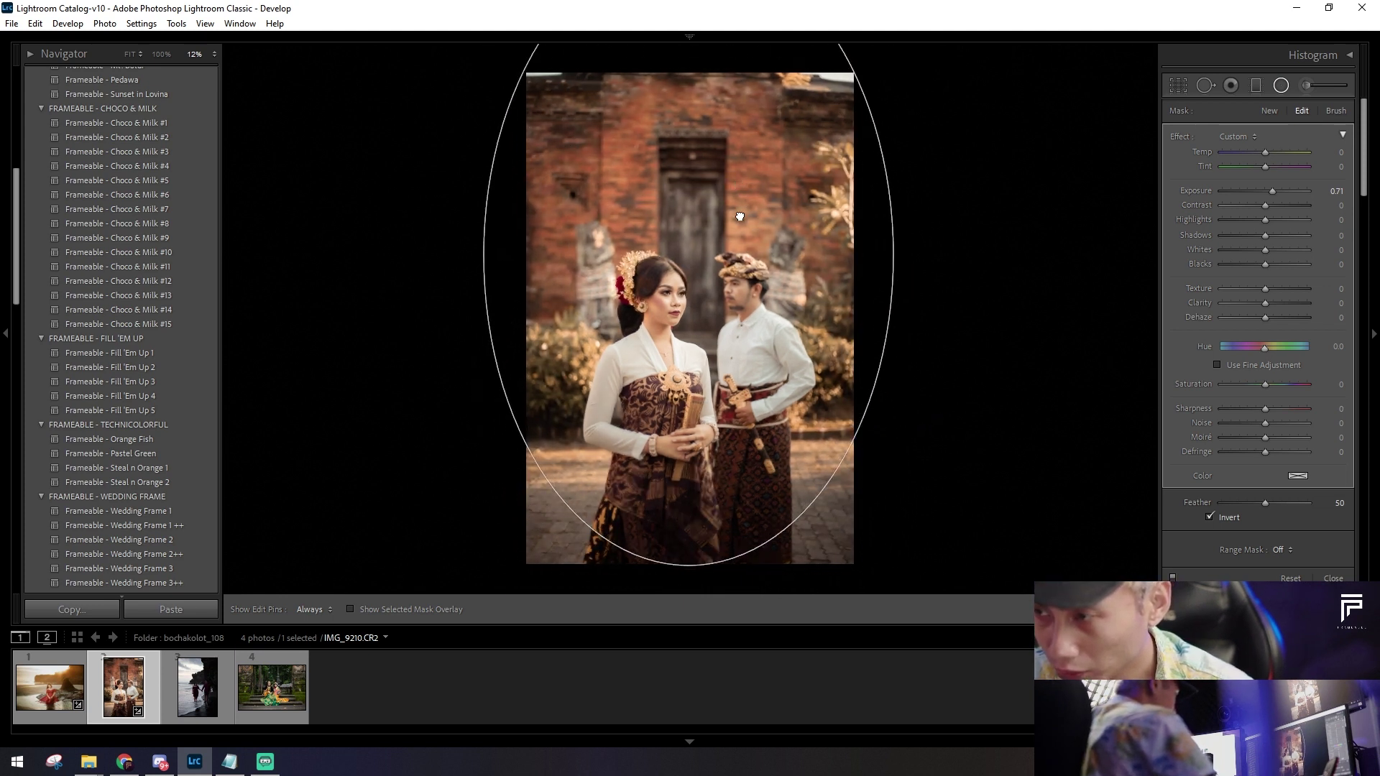
Step: Crop the couple photo in from the top-left and commit the crop
{"action": "left_click", "coordinate": [1176, 86]}
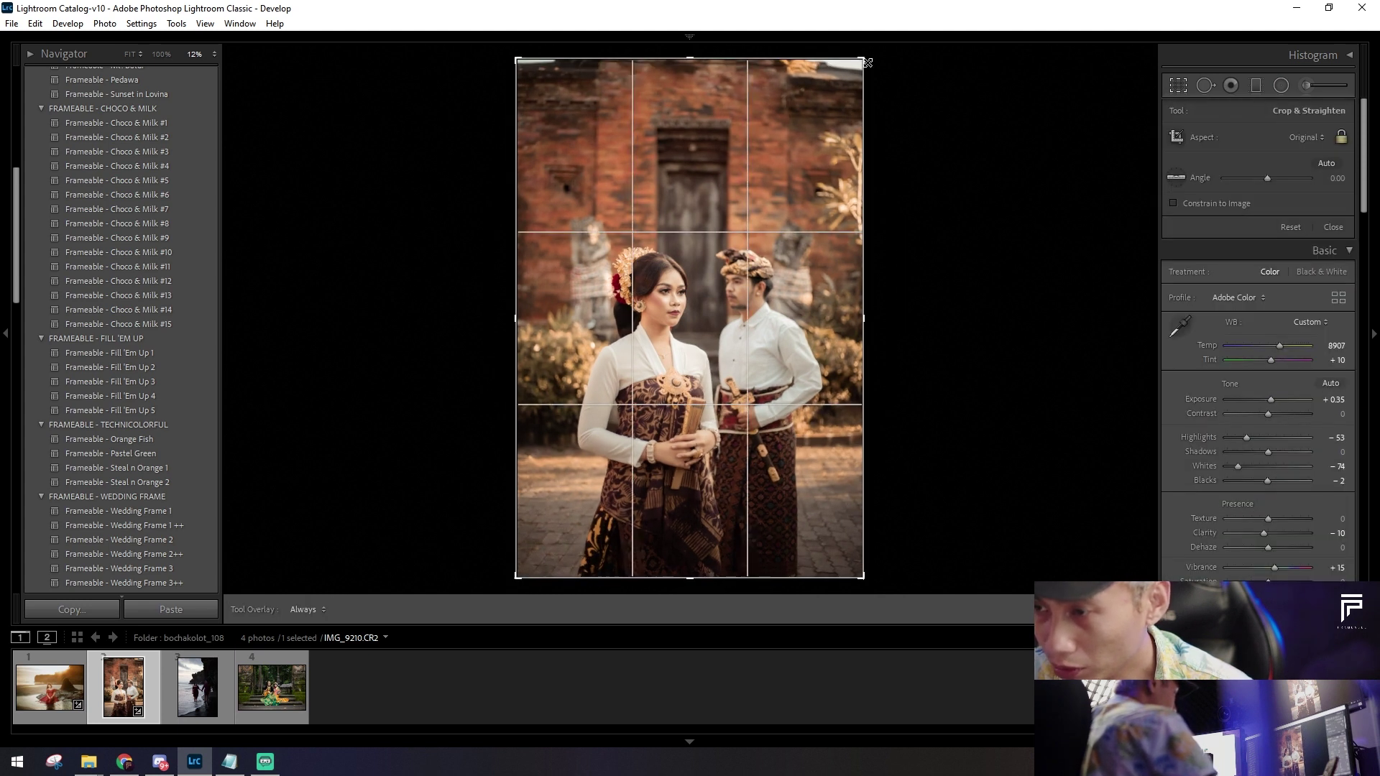
{"action": "left_click_drag", "start_coordinate": [525, 67], "coordinate": [534, 92]}
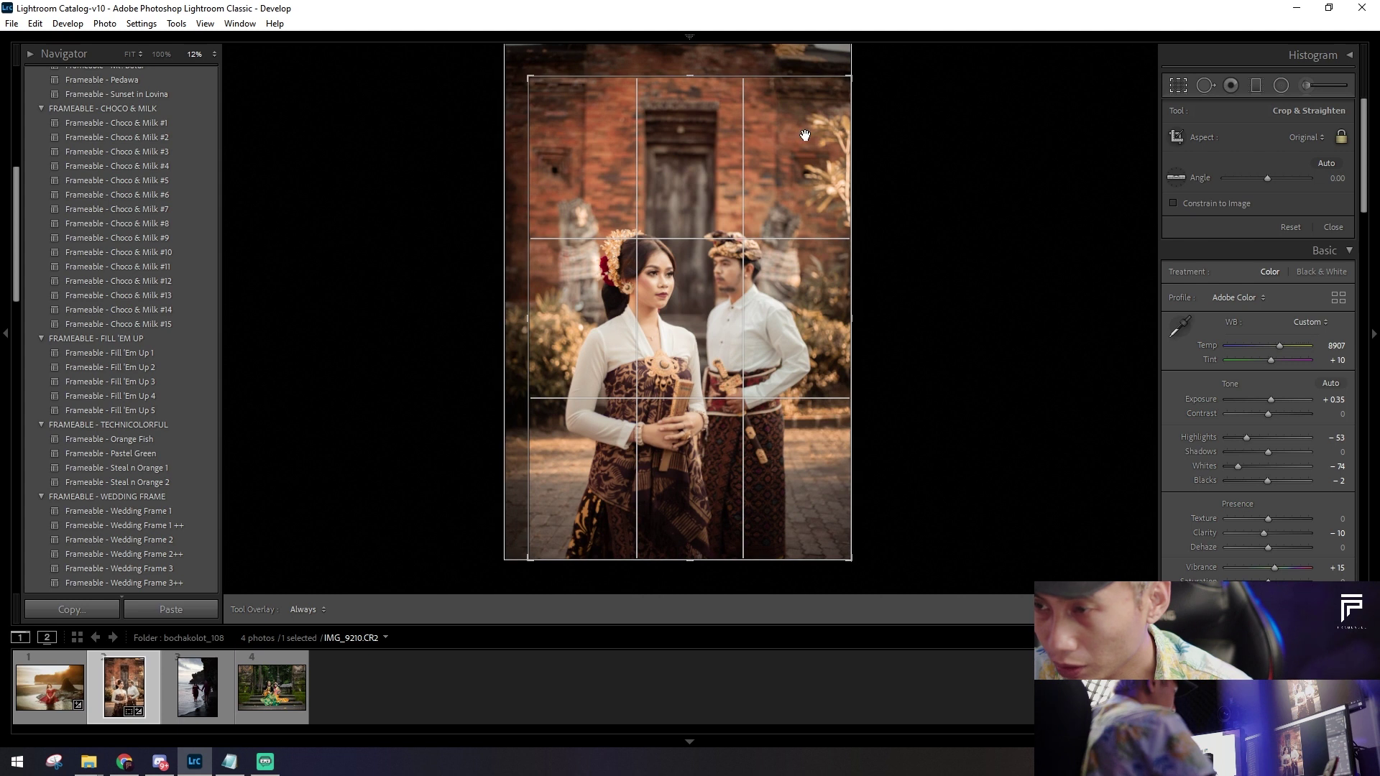
{"action": "left_click_drag", "start_coordinate": [811, 136], "coordinate": [813, 124]}
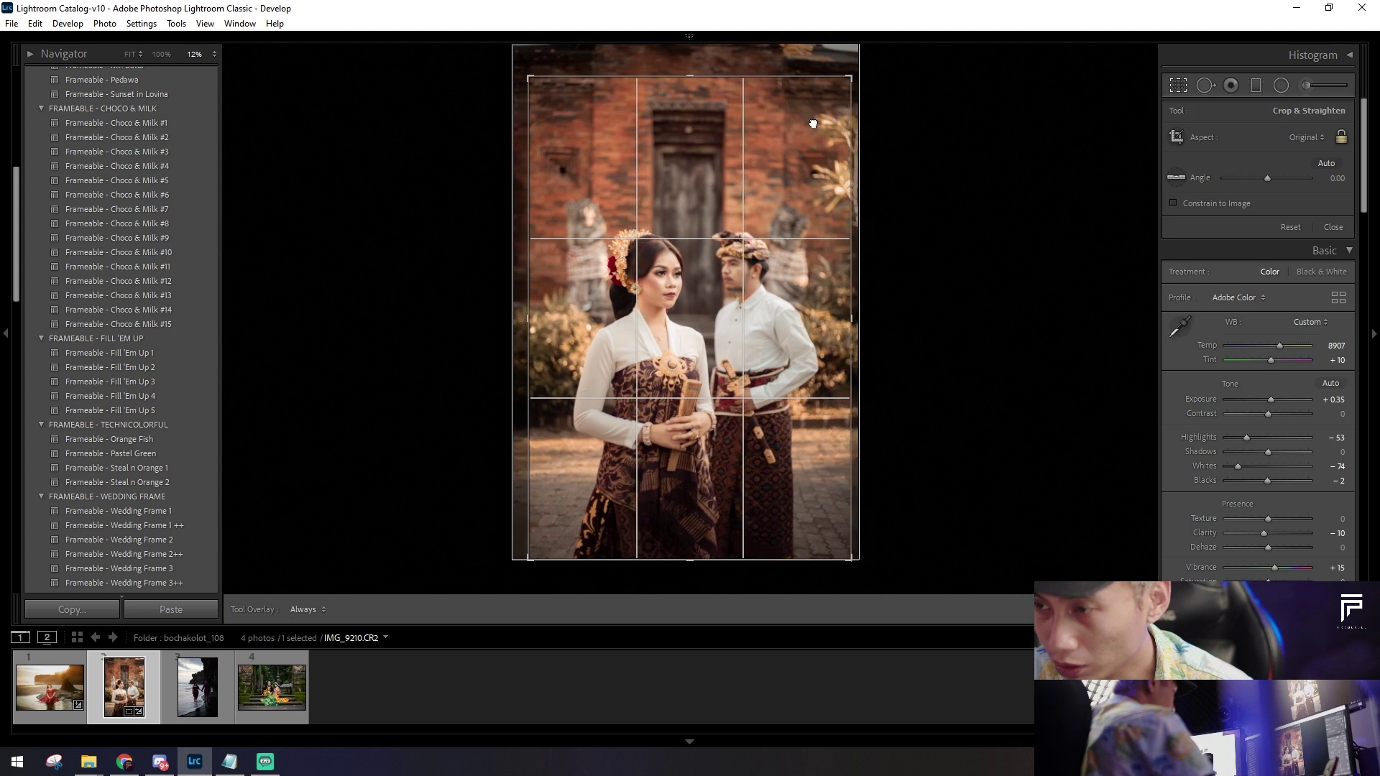
{"action": "key", "text": "Return"}
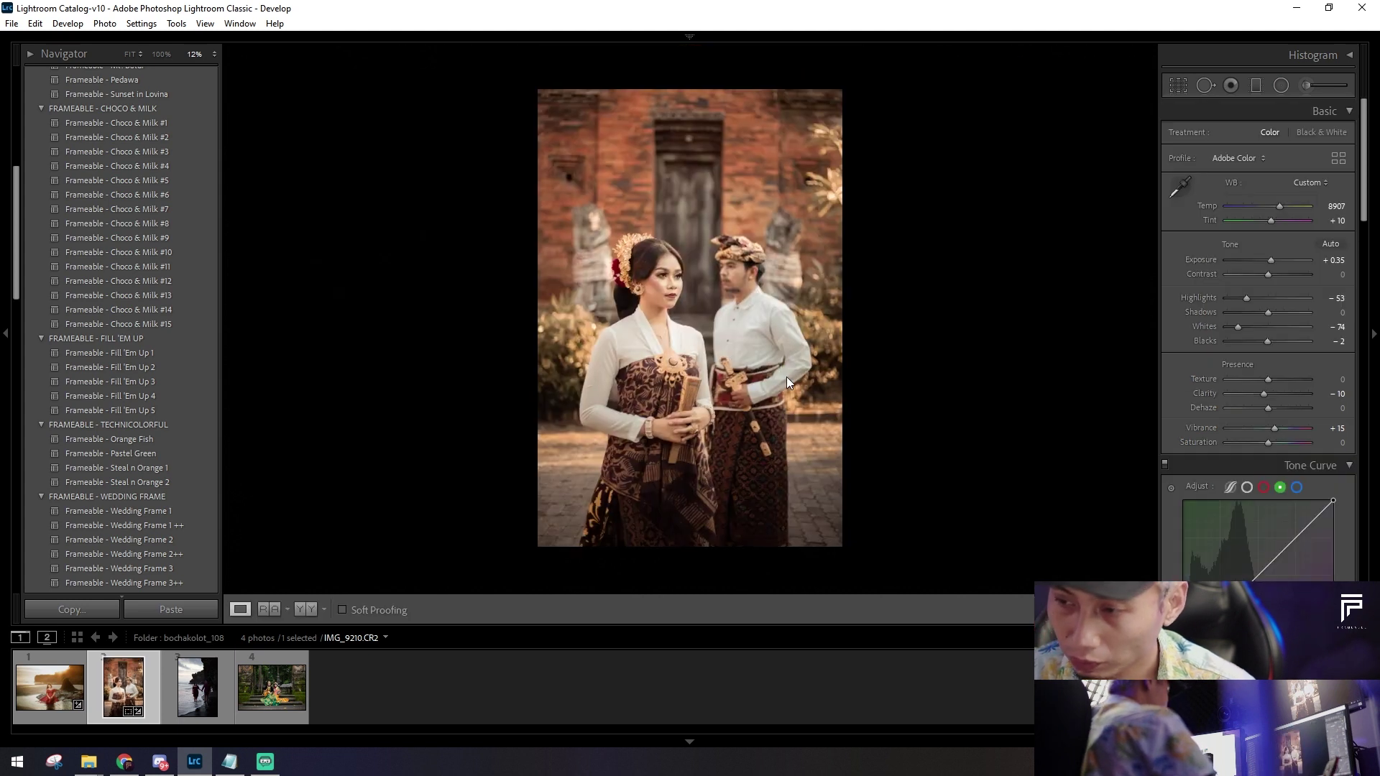
Step: Zoom in to inspect the bride's face, then zoom back out to the whole photo
{"action": "key", "text": "z"}
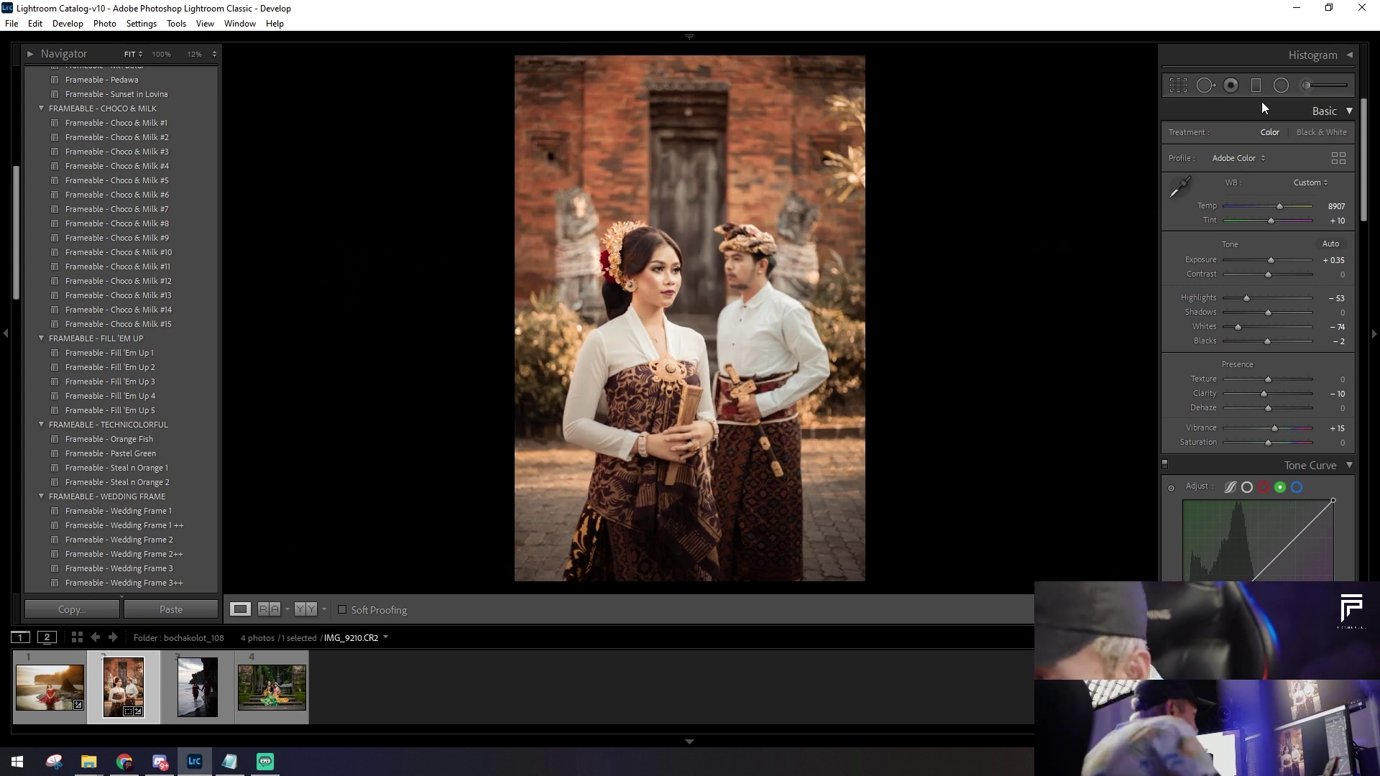
{"action": "left_click", "coordinate": [658, 272]}
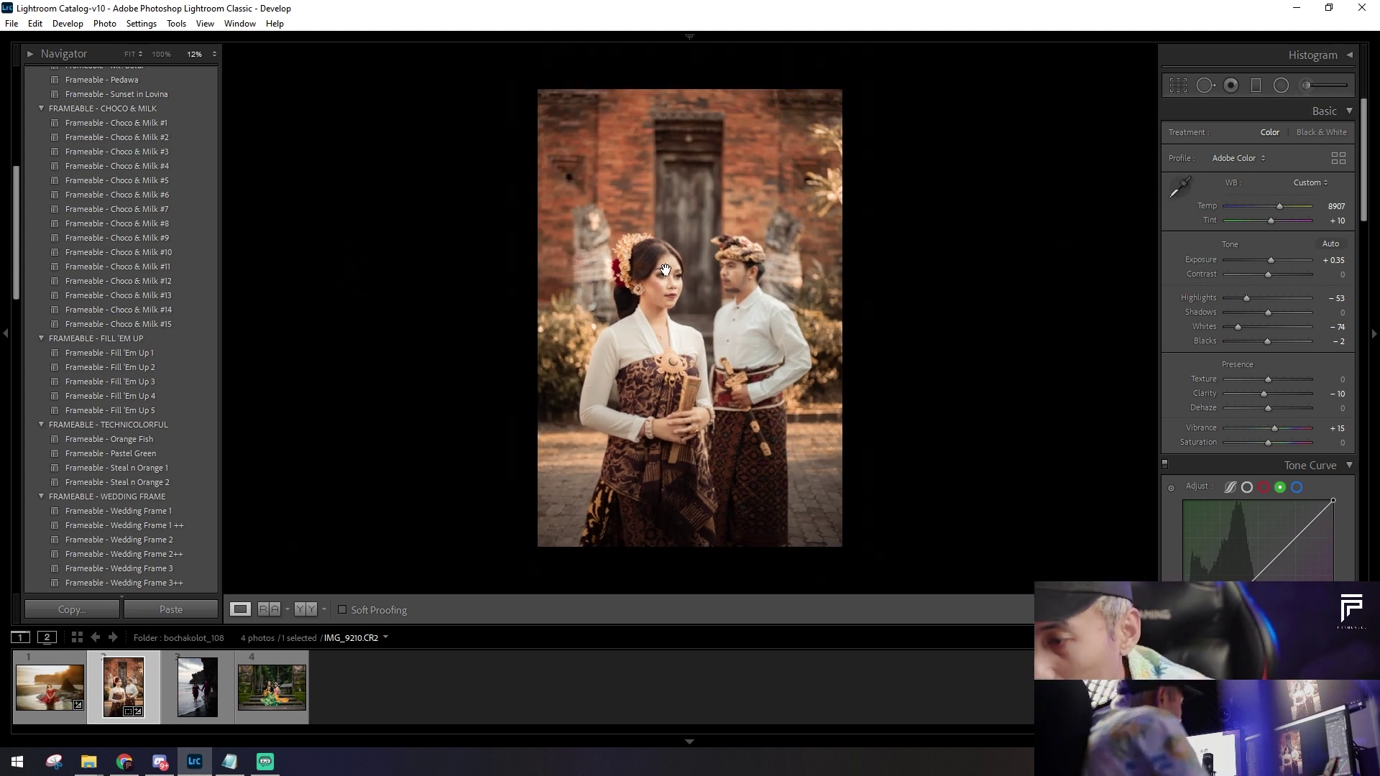
{"action": "key", "text": "ctrl+equal"}
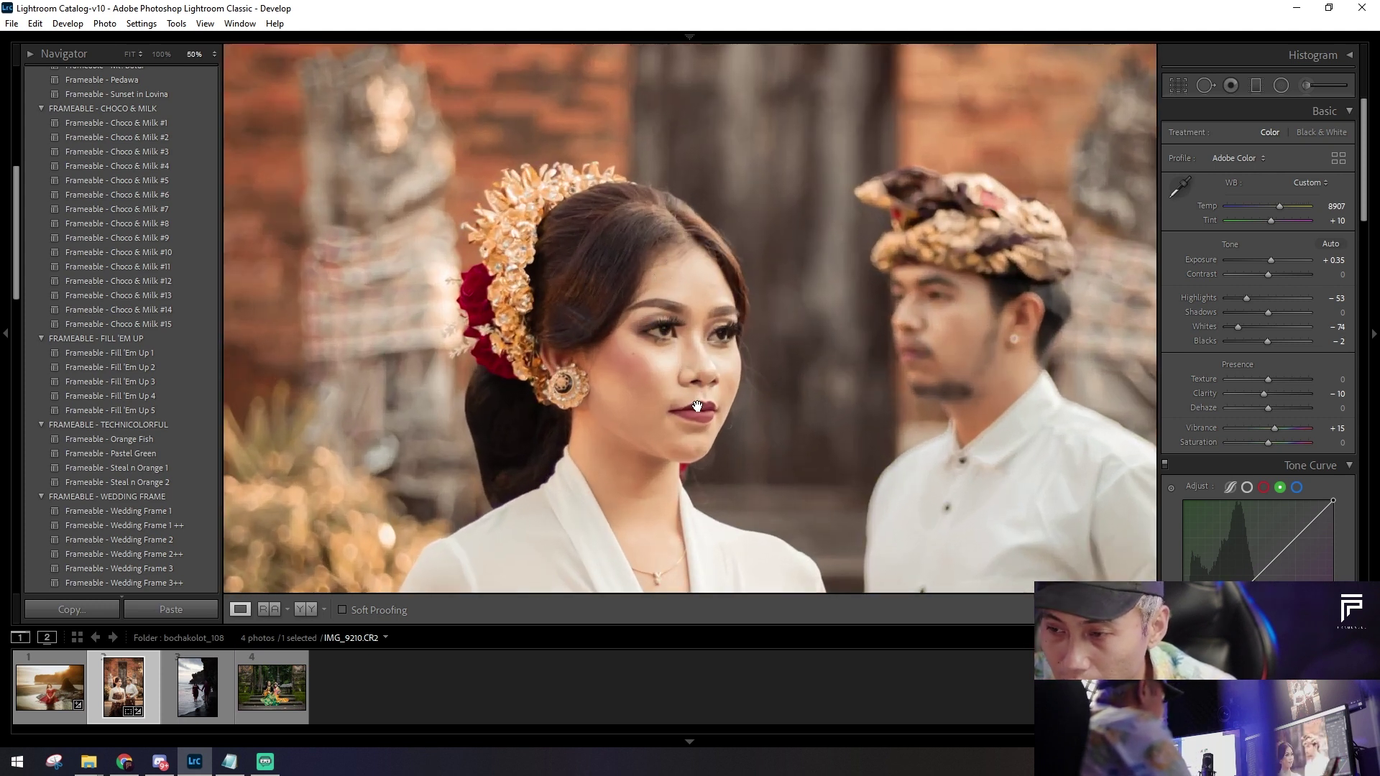
{"action": "left_click_drag", "start_coordinate": [697, 407], "coordinate": [714, 385]}
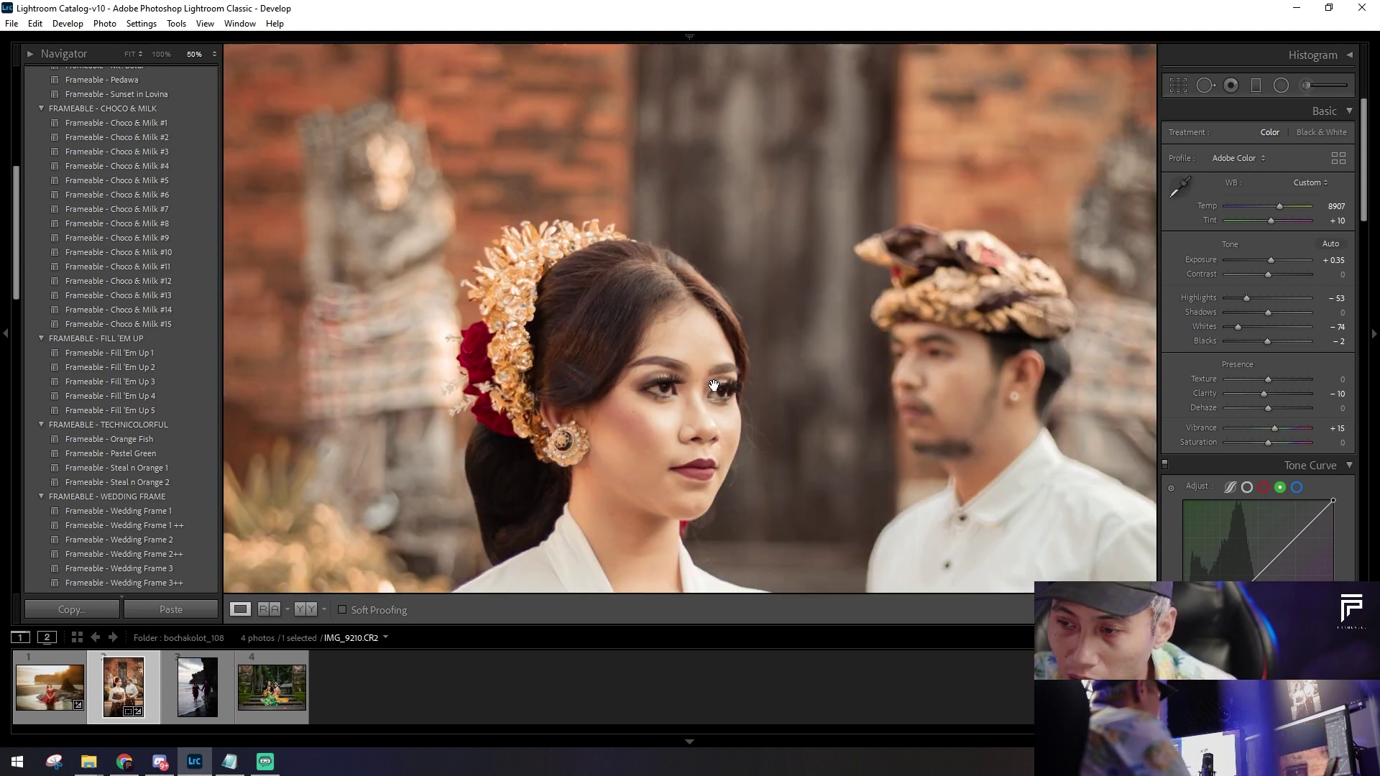
{"action": "key", "text": "ctrl+minus"}
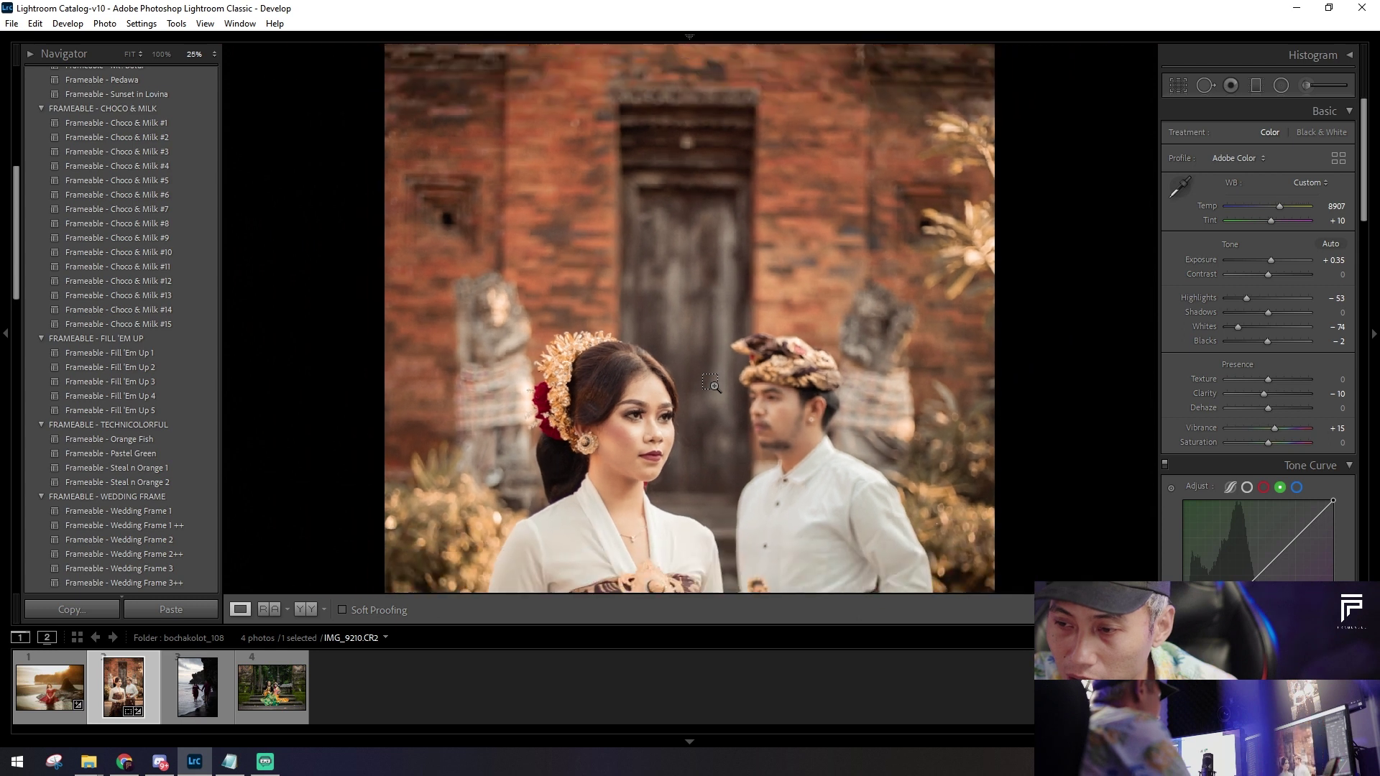
{"action": "key", "text": "ctrl+minus"}
{"action": "key", "text": "shift+m"}
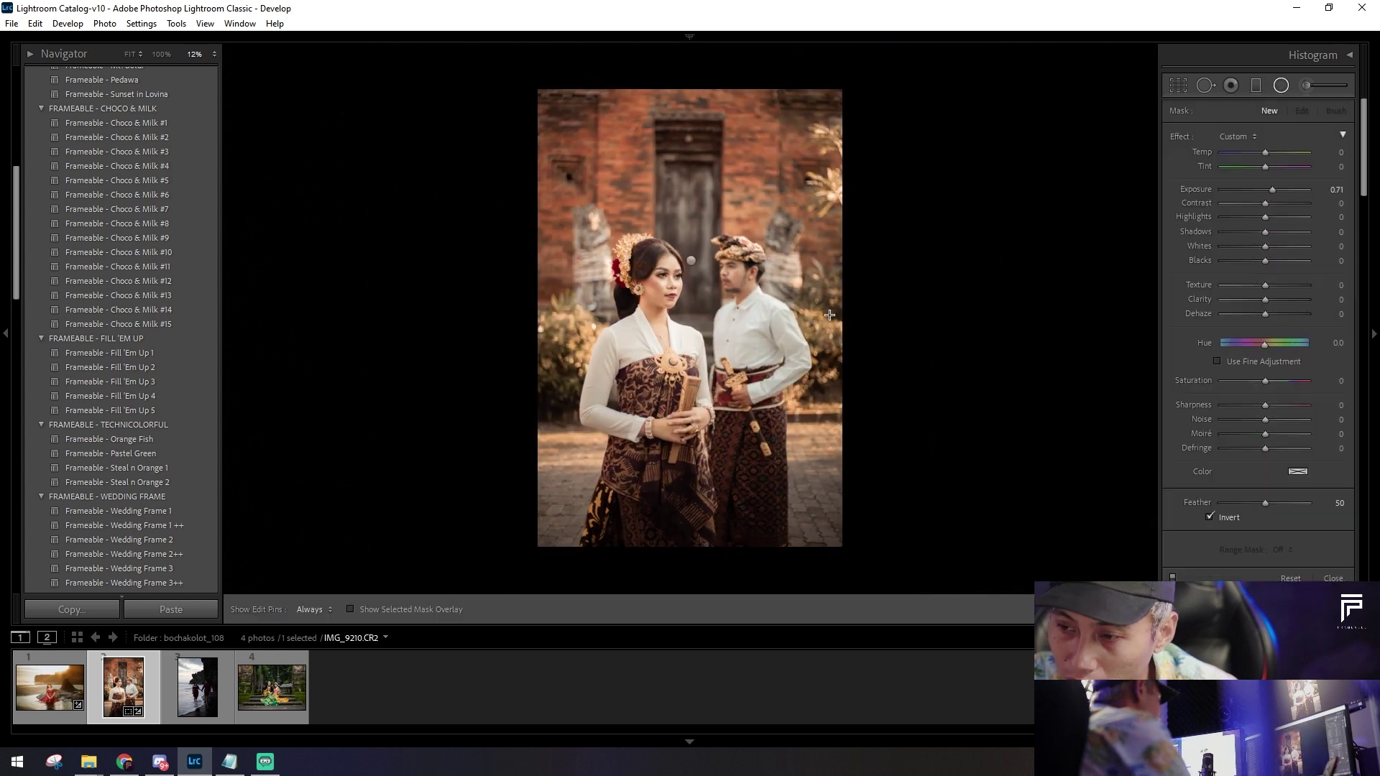
Step: Draw a radial mask over the groom's side raising its highlights, whites and exposure
{"action": "left_click_drag", "start_coordinate": [830, 315], "coordinate": [930, 456]}
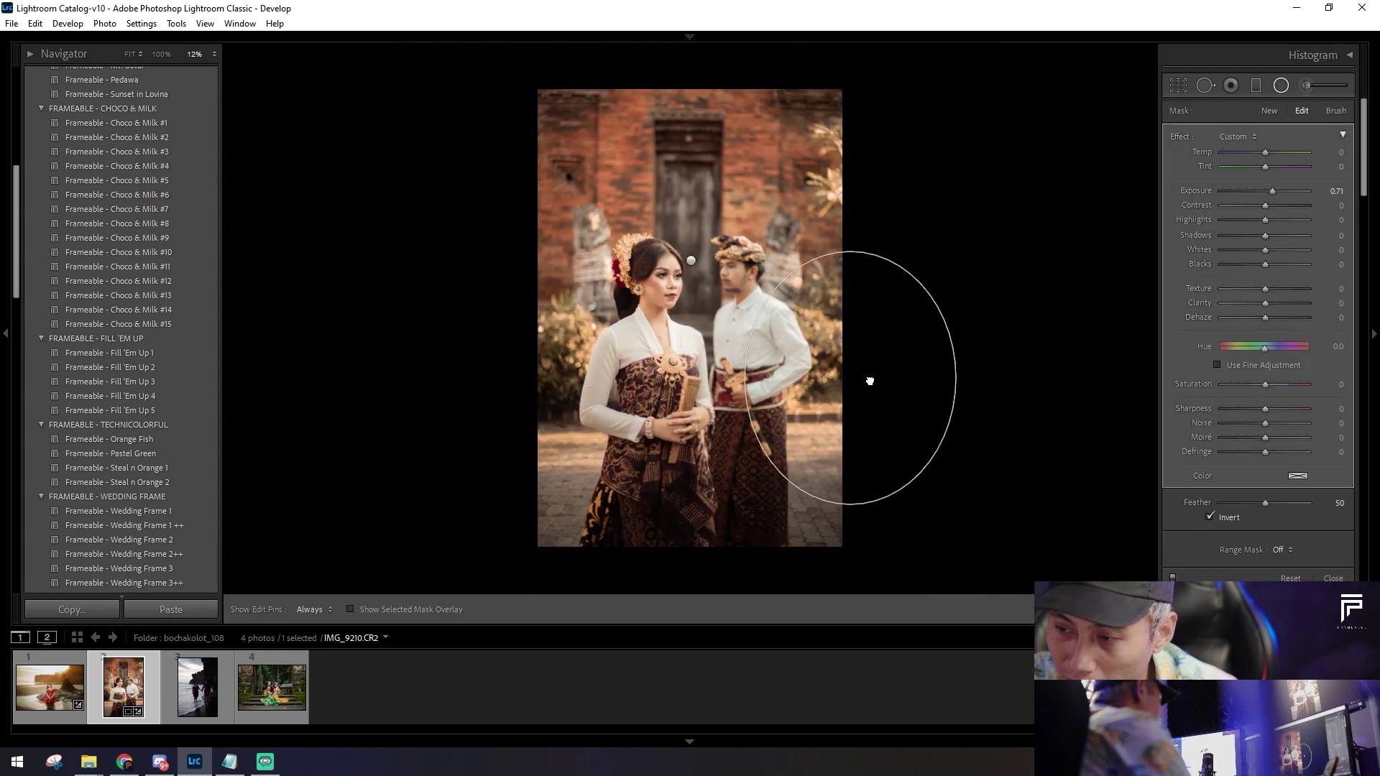
{"action": "mouse_move", "coordinate": [1272, 216]}
{"action": "left_mouse_down"}
{"action": "mouse_move", "coordinate": [1289, 222]}
{"action": "mouse_move", "coordinate": [1276, 193]}
{"action": "mouse_move", "coordinate": [1275, 248]}
{"action": "left_mouse_up"}
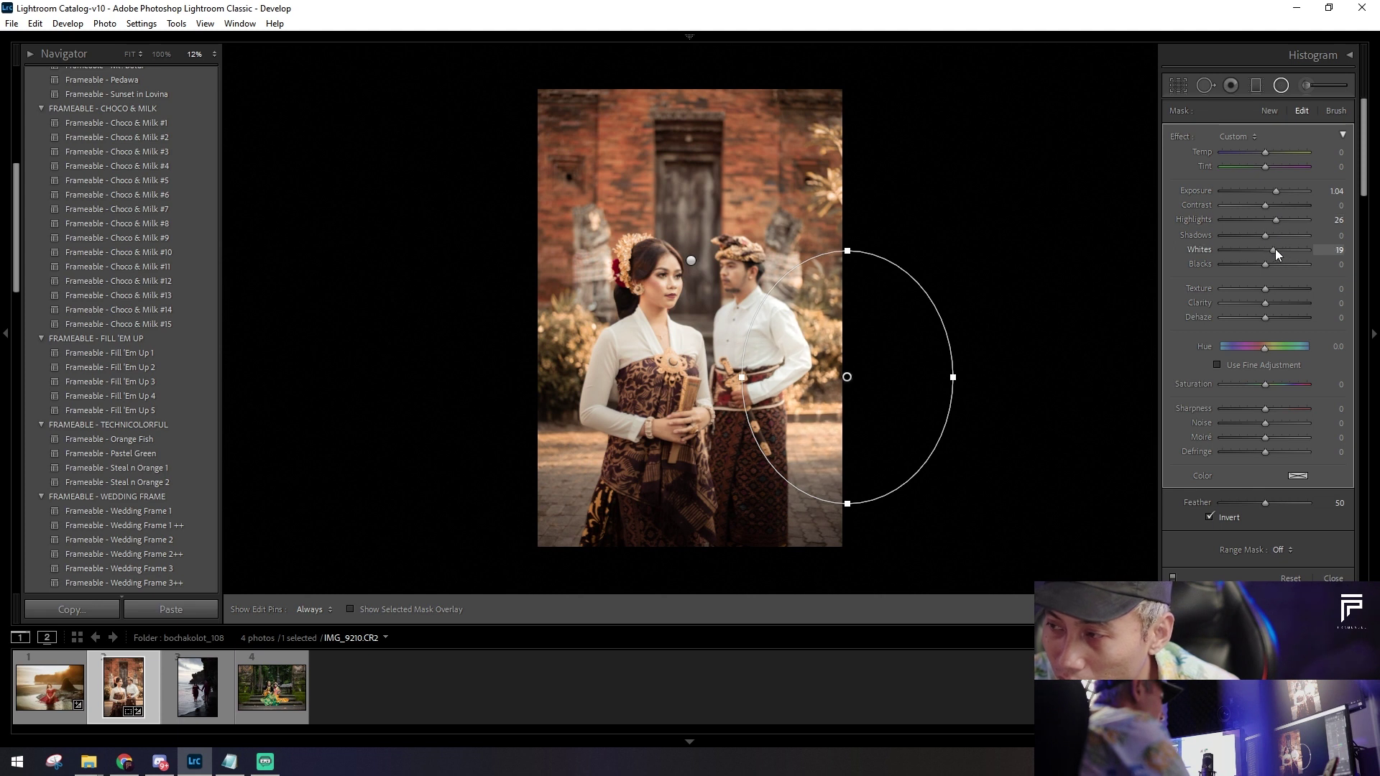
{"action": "left_click_drag", "start_coordinate": [1277, 192], "coordinate": [1275, 193]}
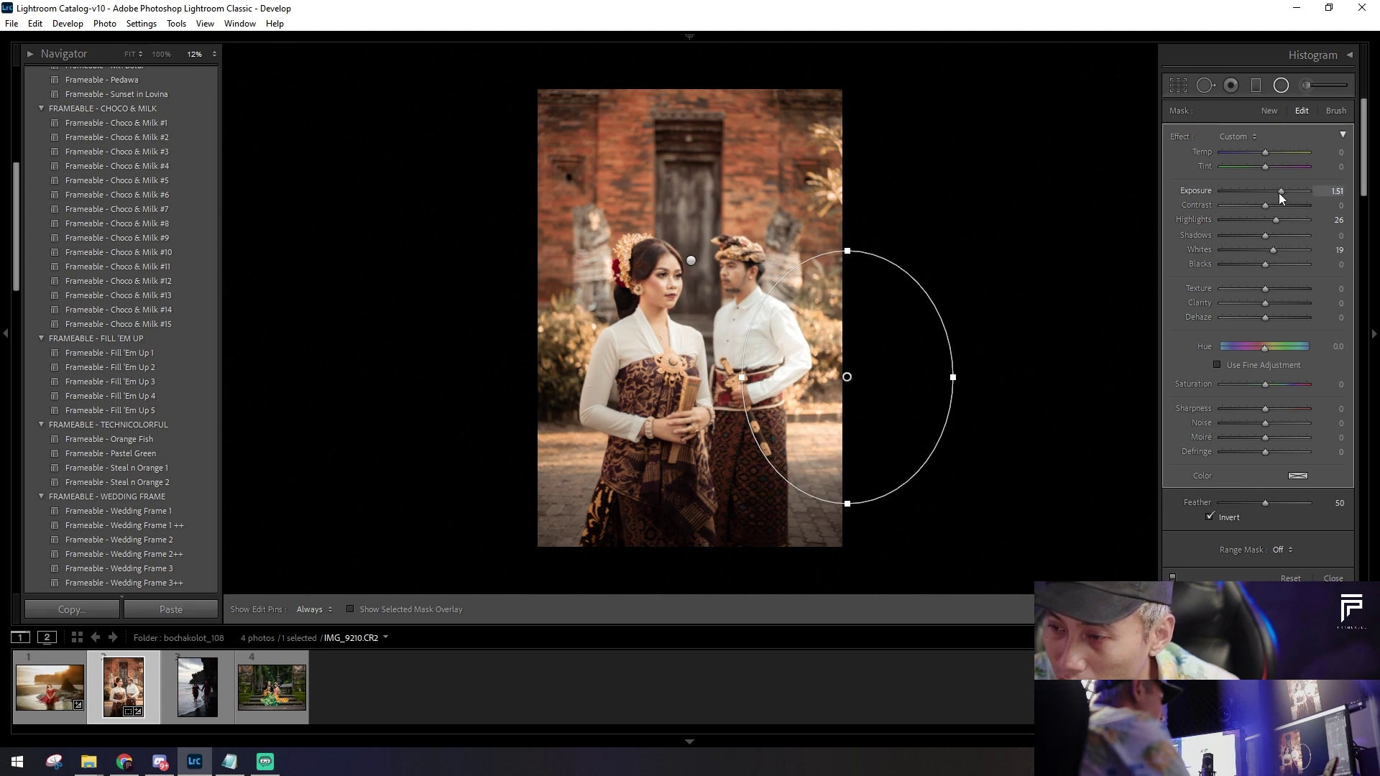
{"action": "left_click_drag", "start_coordinate": [818, 314], "coordinate": [820, 223]}
Step: Duplicate the mask to the couple's left, then stretch, tilt and tone down the right one
{"action": "right_click", "coordinate": [839, 210]}
{"action": "left_click", "coordinate": [873, 218]}
{"action": "mouse_move", "coordinate": [833, 212]}
{"action": "left_mouse_down"}
{"action": "mouse_move", "coordinate": [435, 192]}
{"action": "mouse_move", "coordinate": [506, 199]}
{"action": "left_mouse_up"}
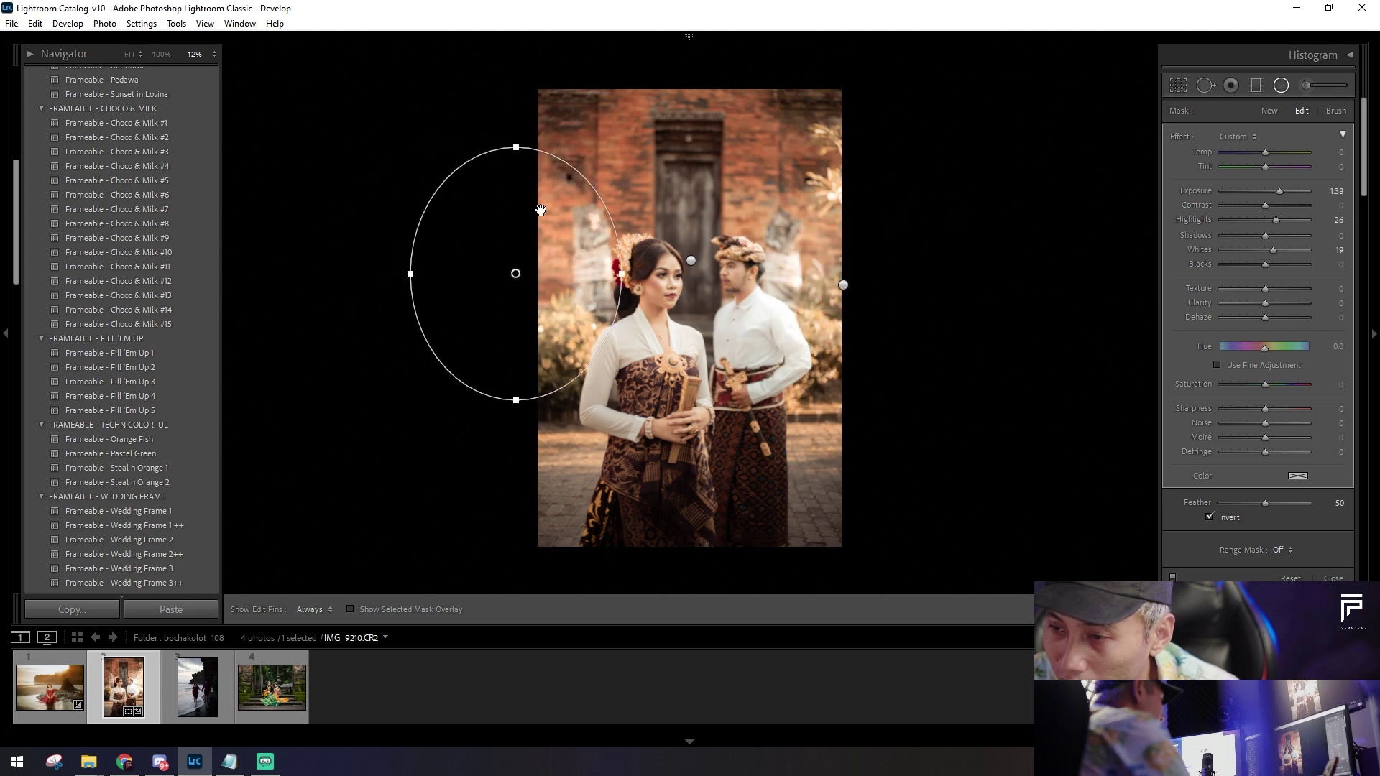
{"action": "left_click_drag", "start_coordinate": [842, 283], "coordinate": [949, 411]}
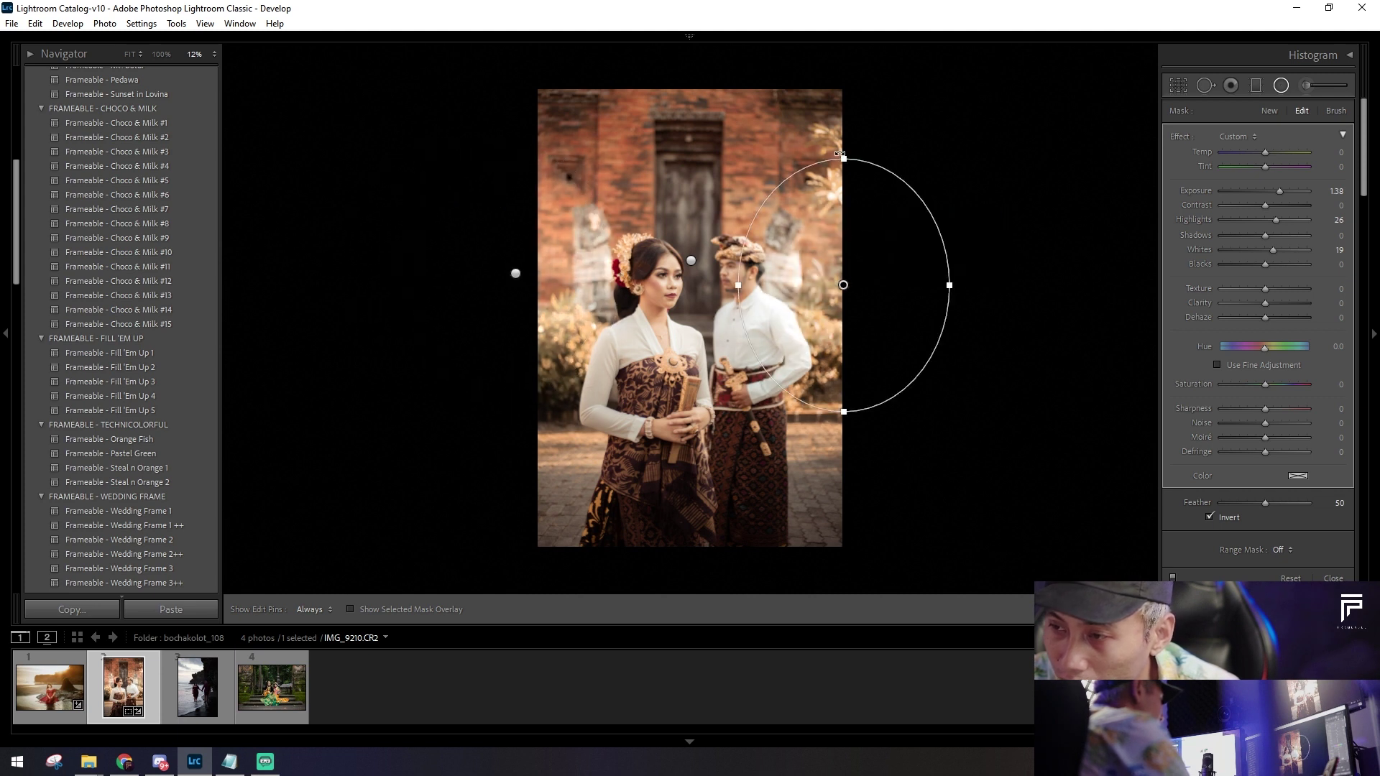
{"action": "left_click_drag", "start_coordinate": [867, 162], "coordinate": [862, 104]}
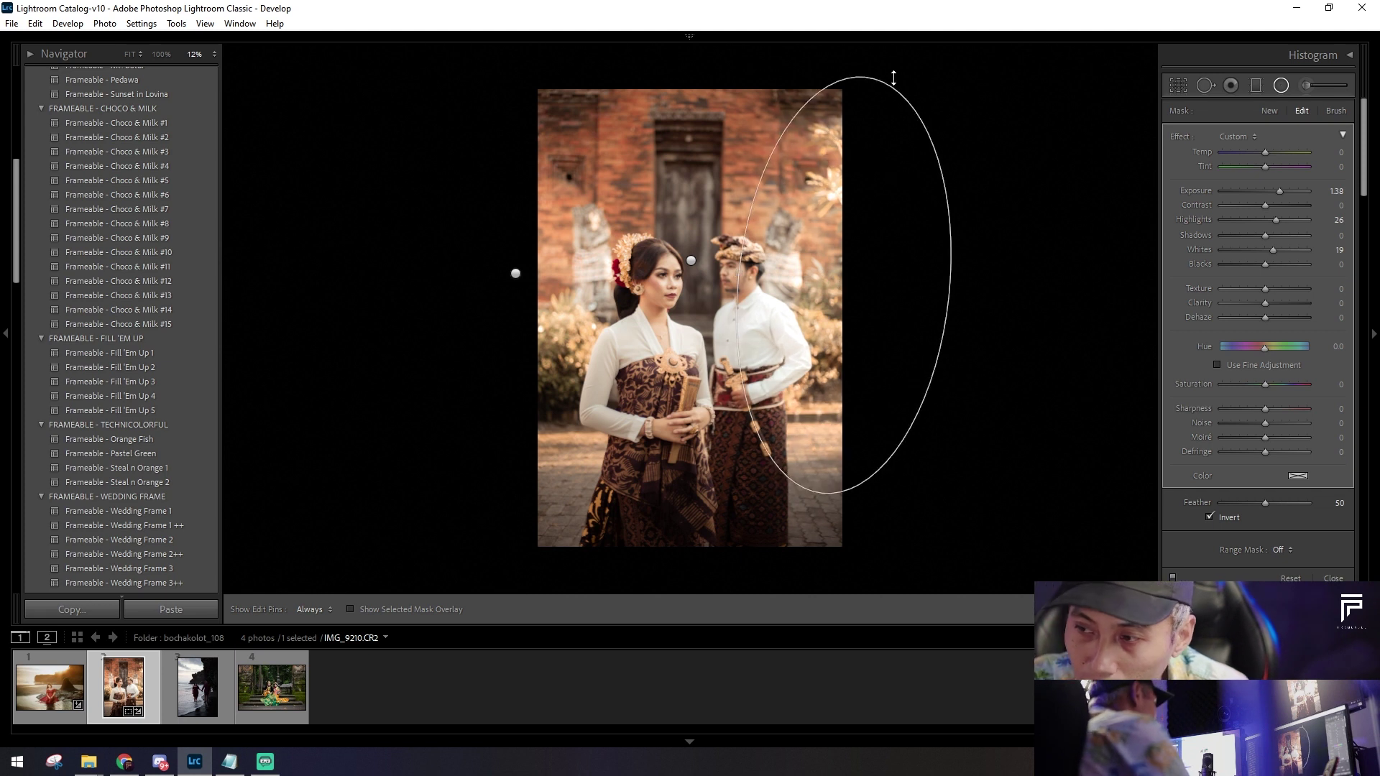
{"action": "left_click_drag", "start_coordinate": [964, 194], "coordinate": [1004, 345]}
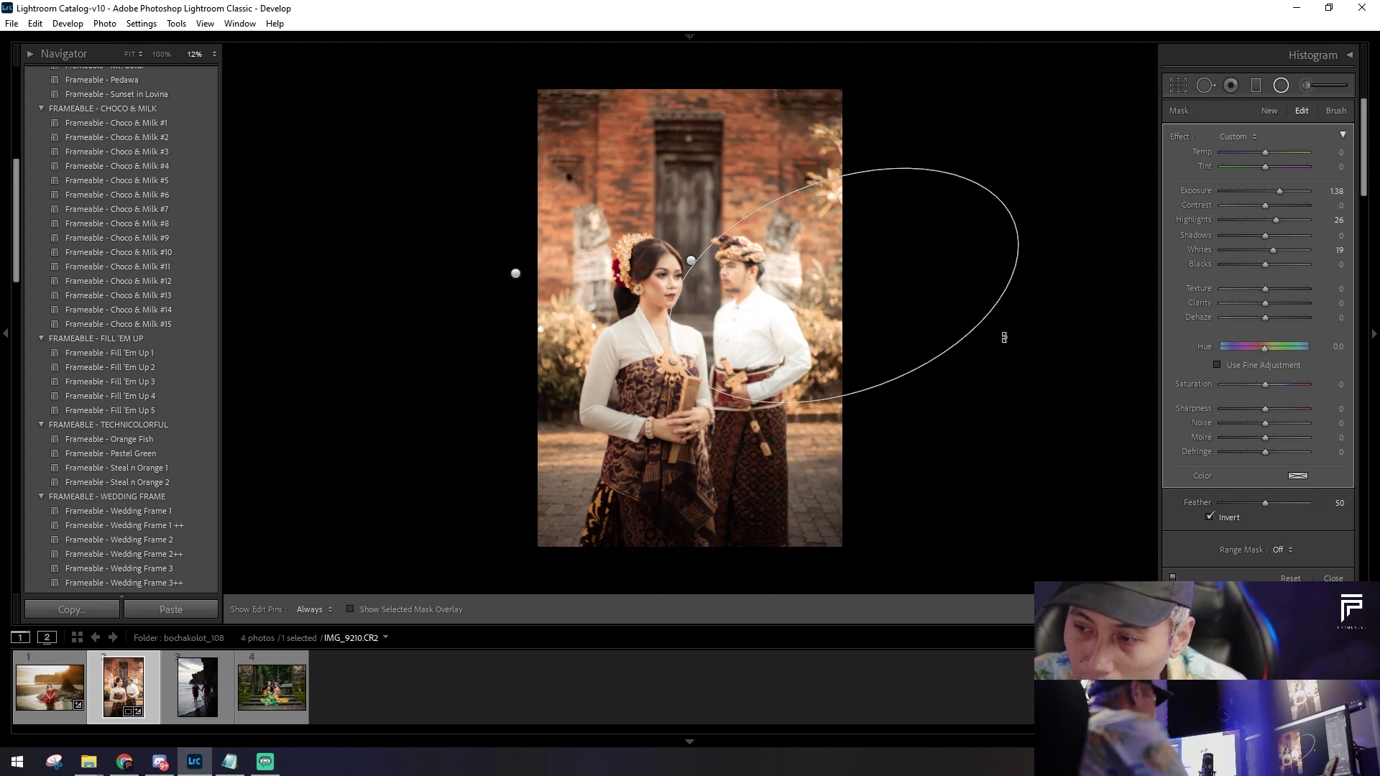
{"action": "left_click_drag", "start_coordinate": [843, 343], "coordinate": [886, 277]}
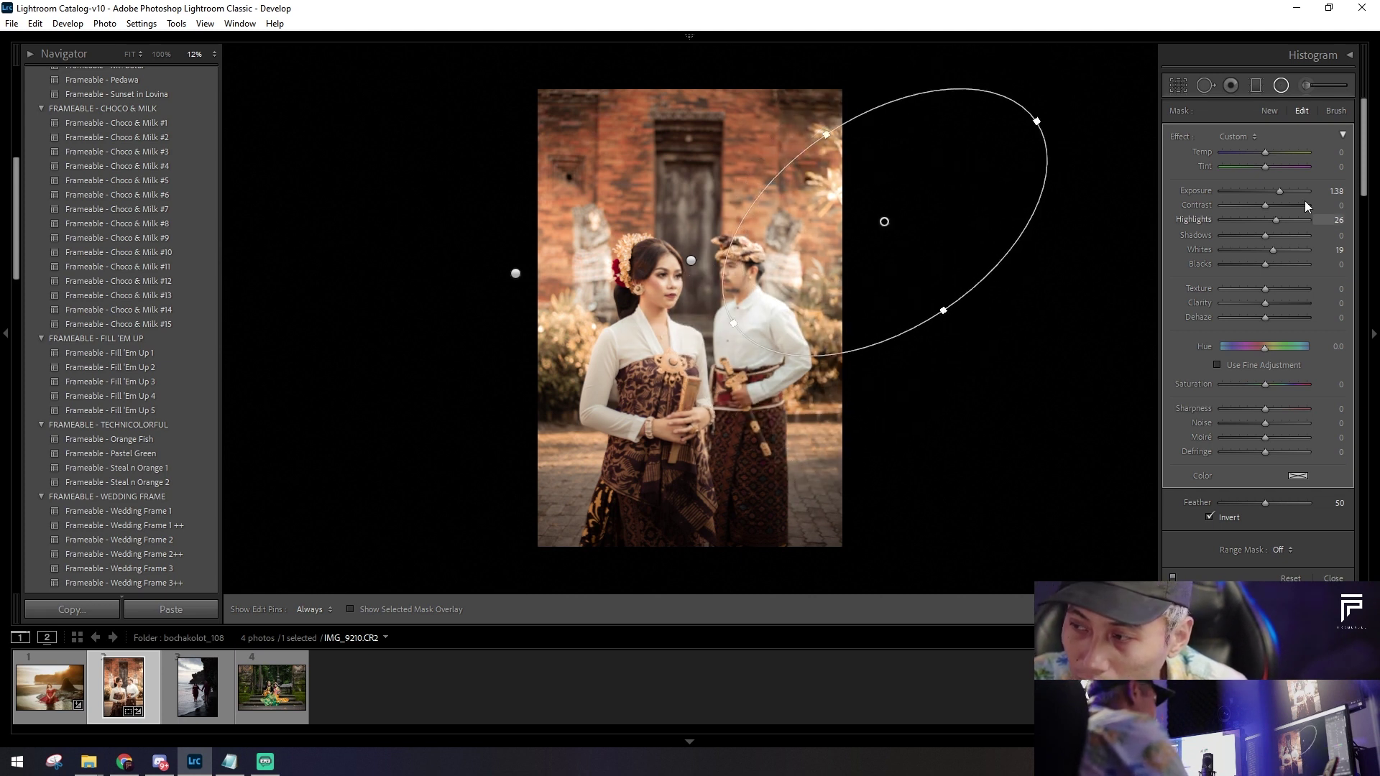
{"action": "left_click_drag", "start_coordinate": [1279, 191], "coordinate": [1274, 193]}
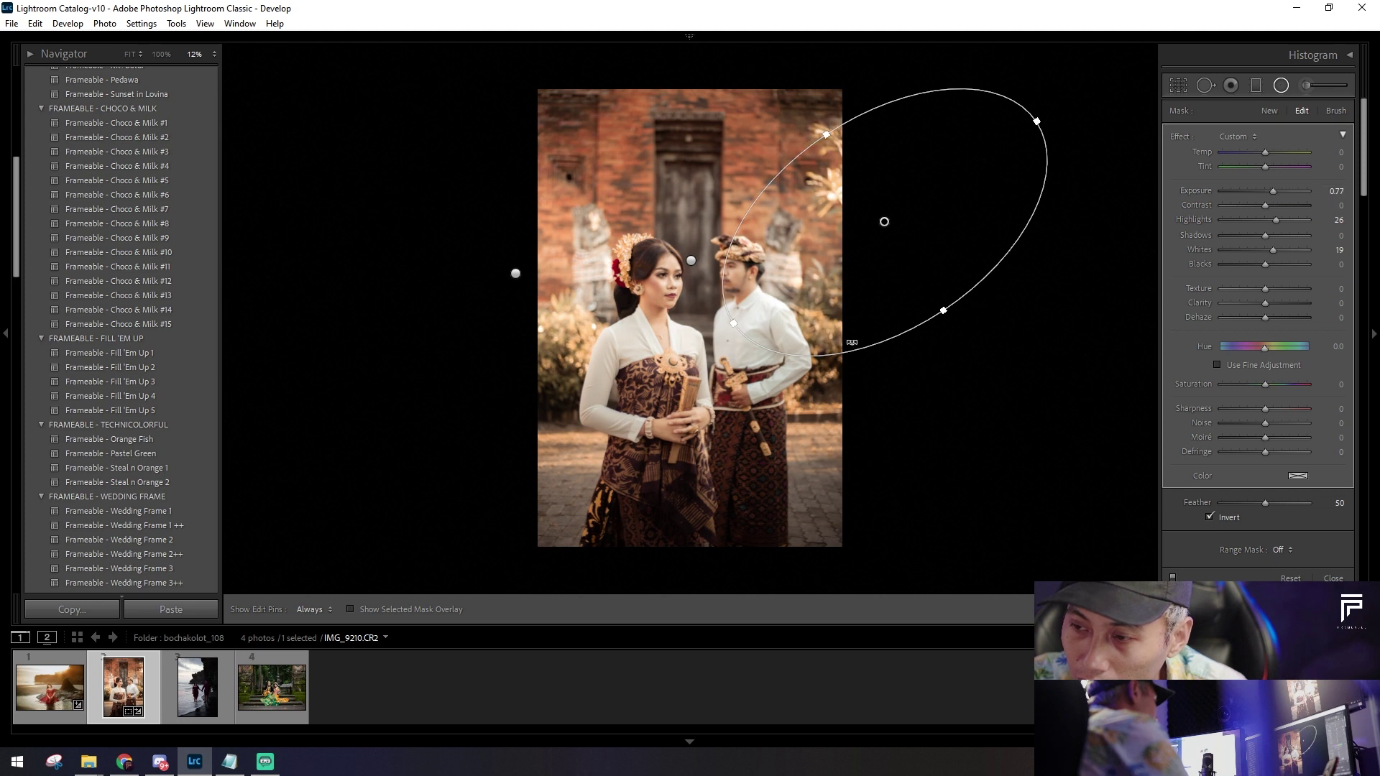
Step: Tone down and reshape the left mask, add a full-frame radial mask, and finish
{"action": "left_click_drag", "start_coordinate": [513, 260], "coordinate": [617, 386]}
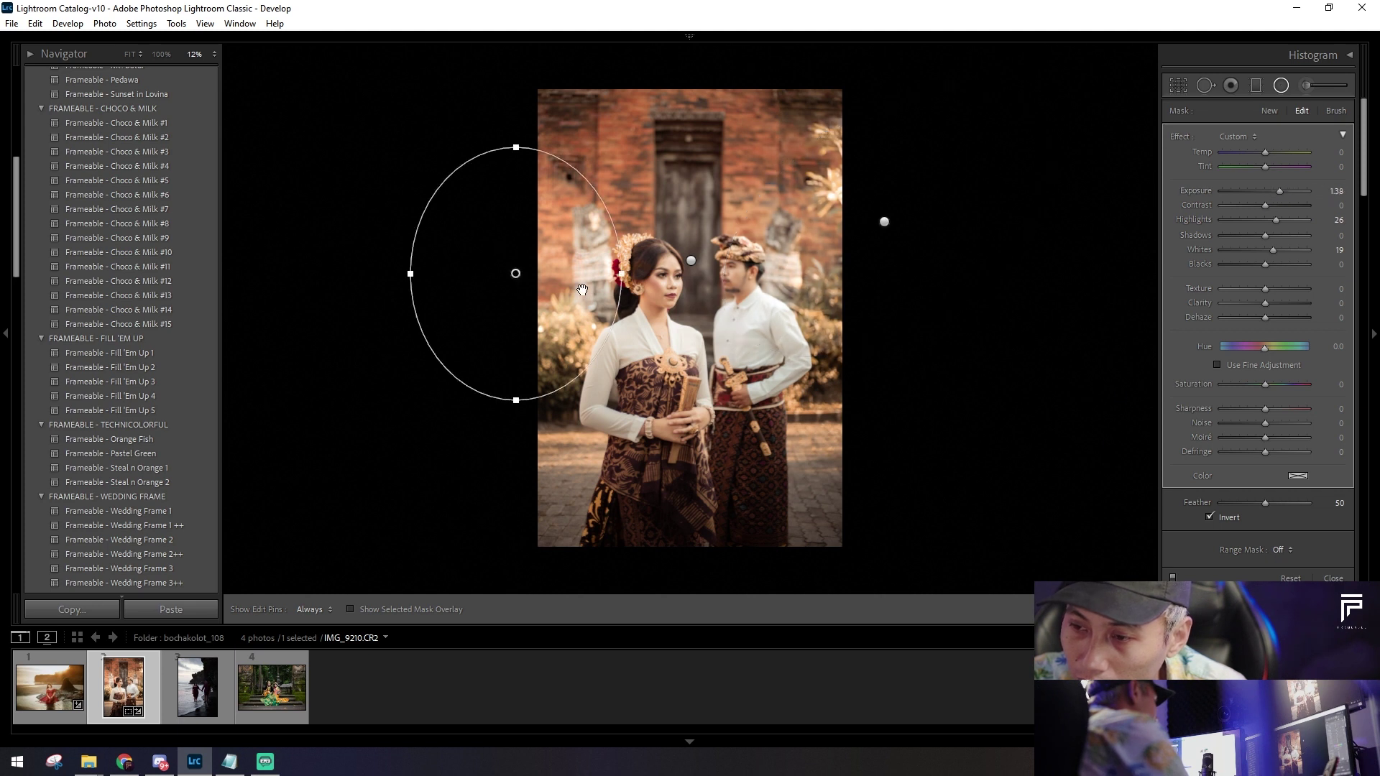
{"action": "left_click_drag", "start_coordinate": [1279, 191], "coordinate": [1274, 191]}
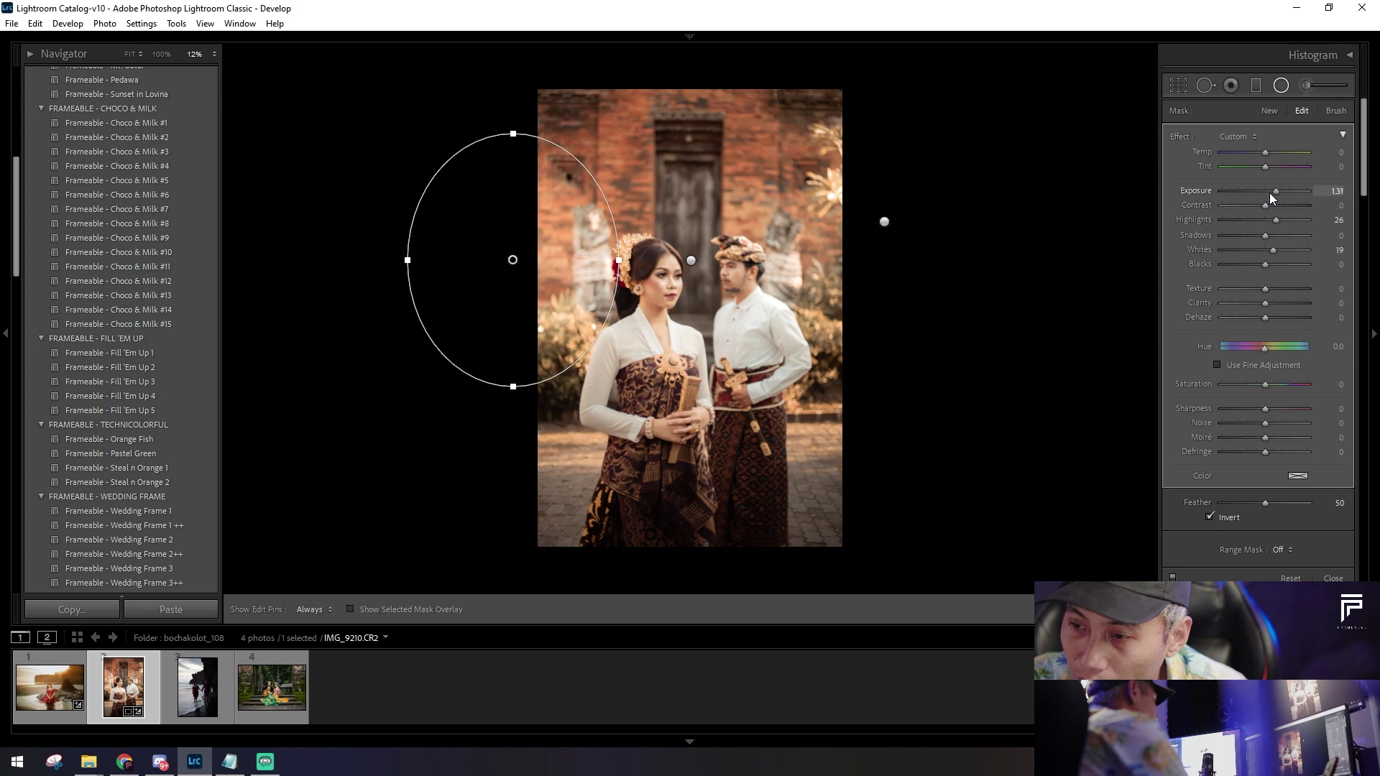
{"action": "left_click_drag", "start_coordinate": [514, 384], "coordinate": [512, 491]}
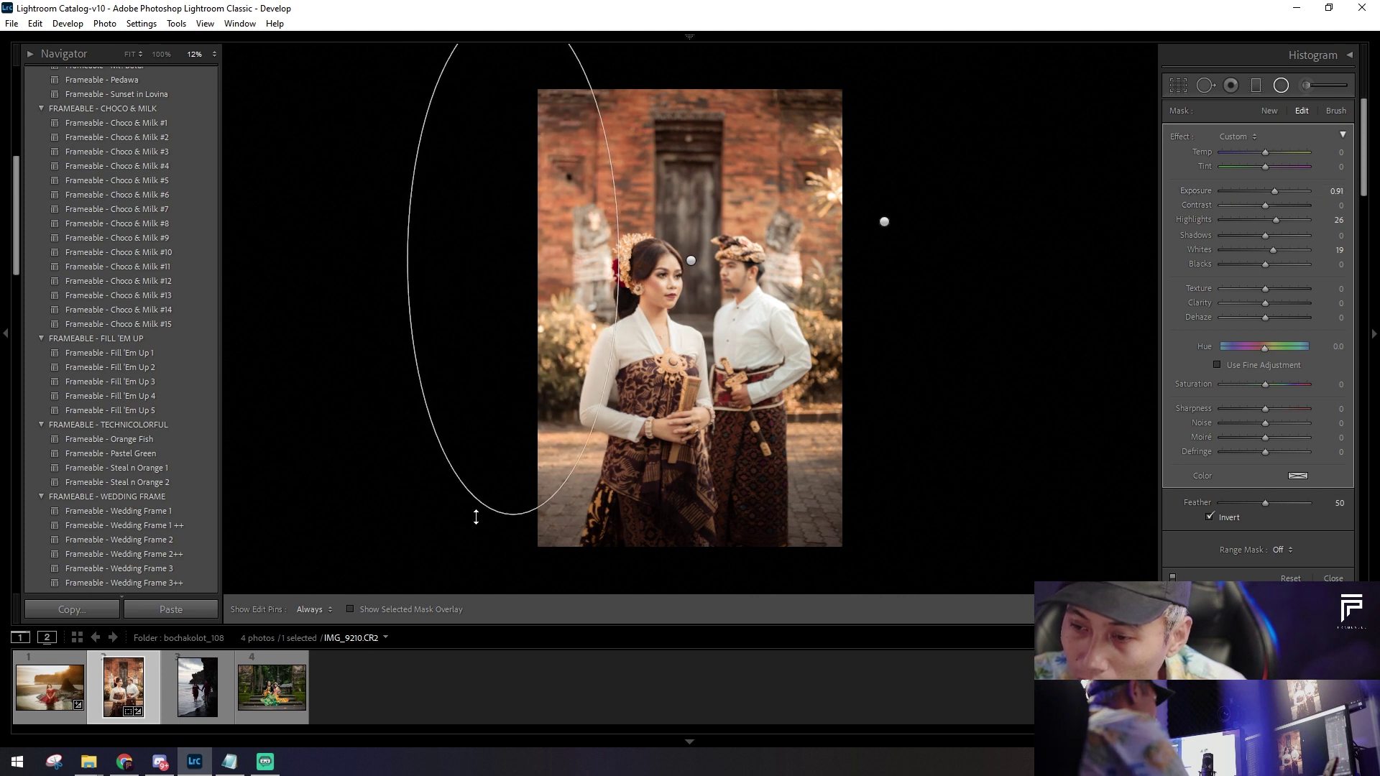
{"action": "mouse_move", "coordinate": [623, 258]}
{"action": "left_mouse_down"}
{"action": "mouse_move", "coordinate": [631, 267]}
{"action": "mouse_move", "coordinate": [577, 293]}
{"action": "left_mouse_up"}
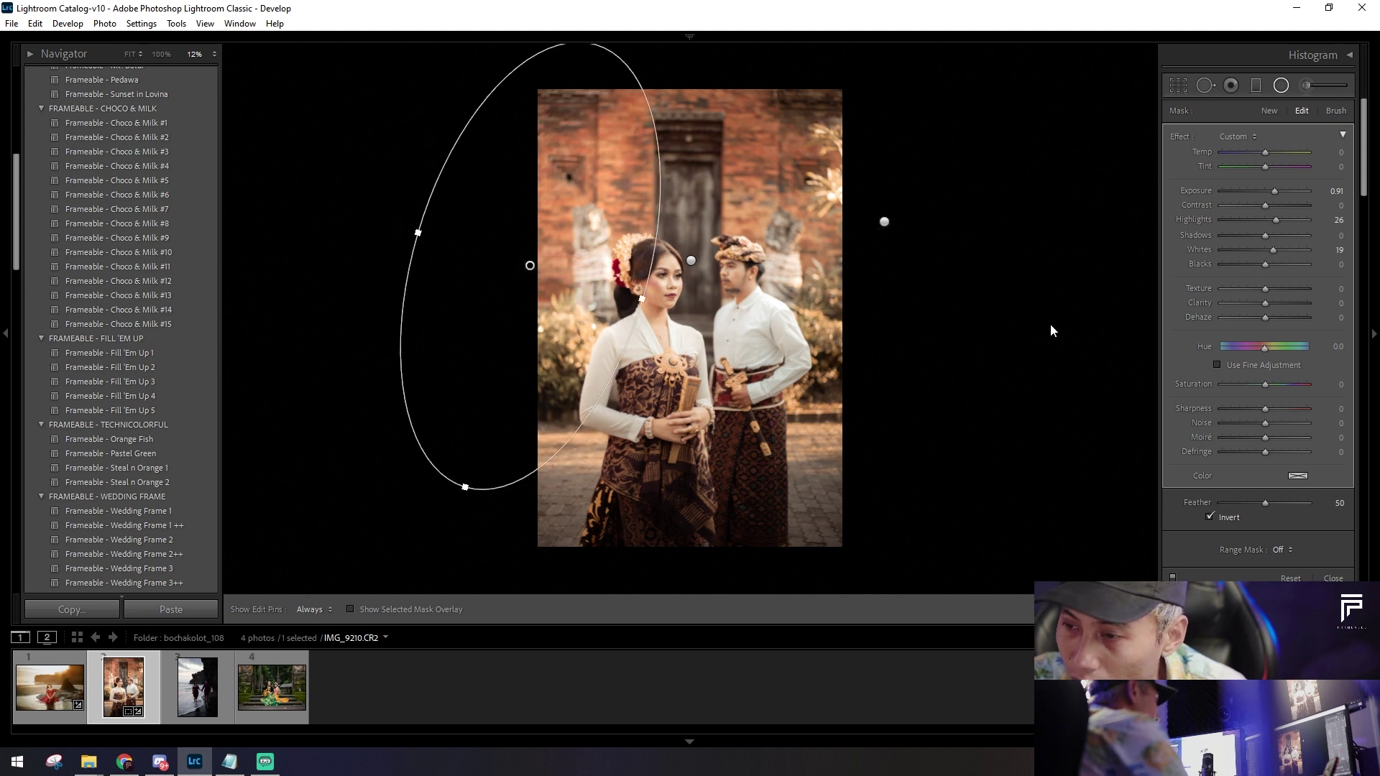
{"action": "double_click", "coordinate": [690, 260], "text": "ctrl"}
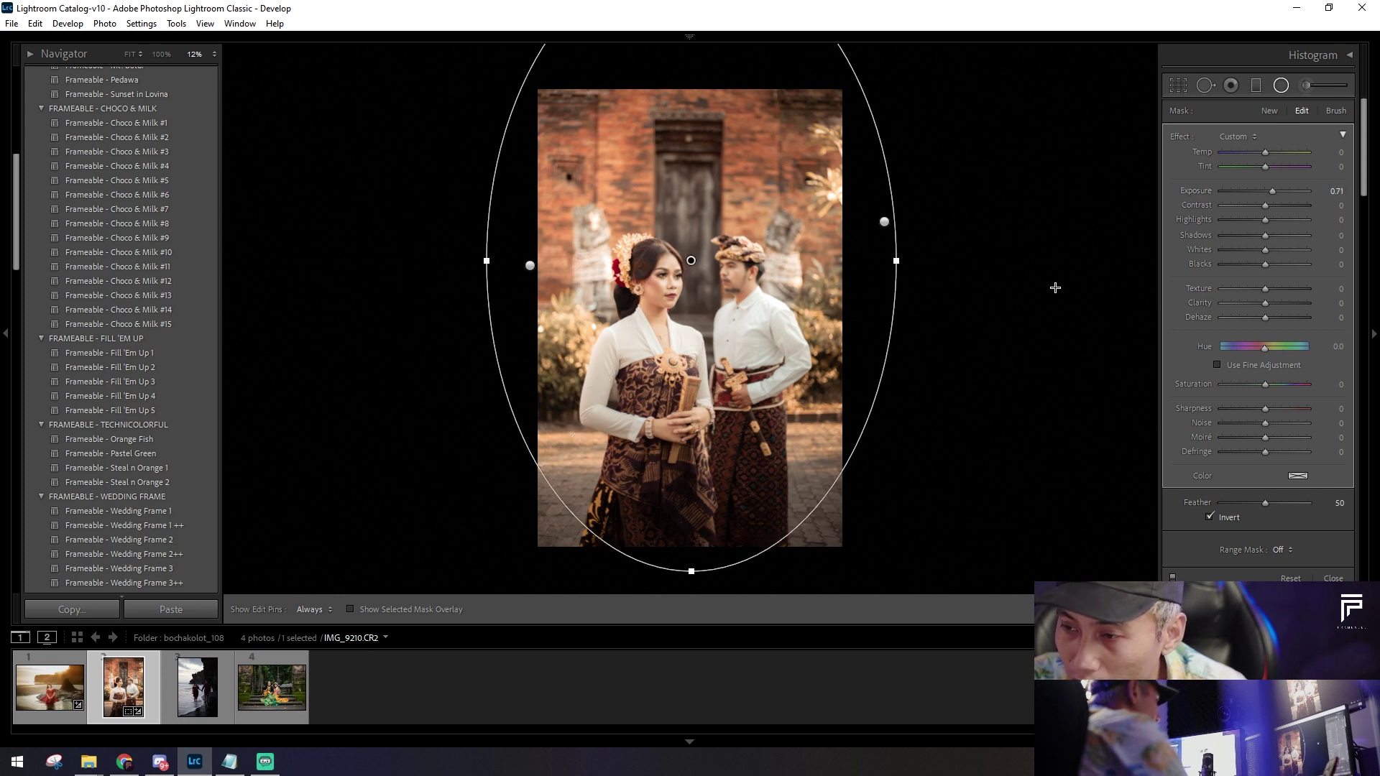
{"action": "key", "text": "shift+m"}
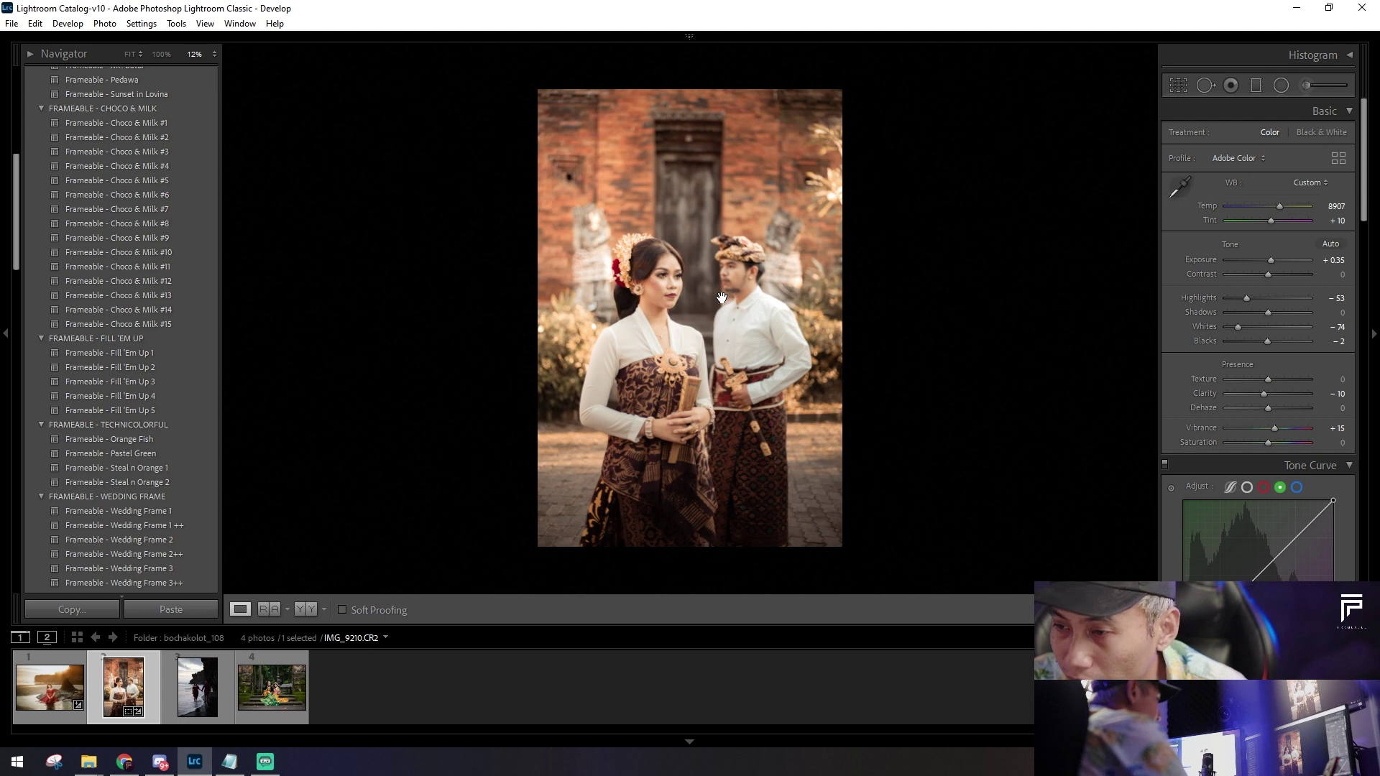
{"action": "key", "text": "l"}
{"action": "key", "text": "l"}
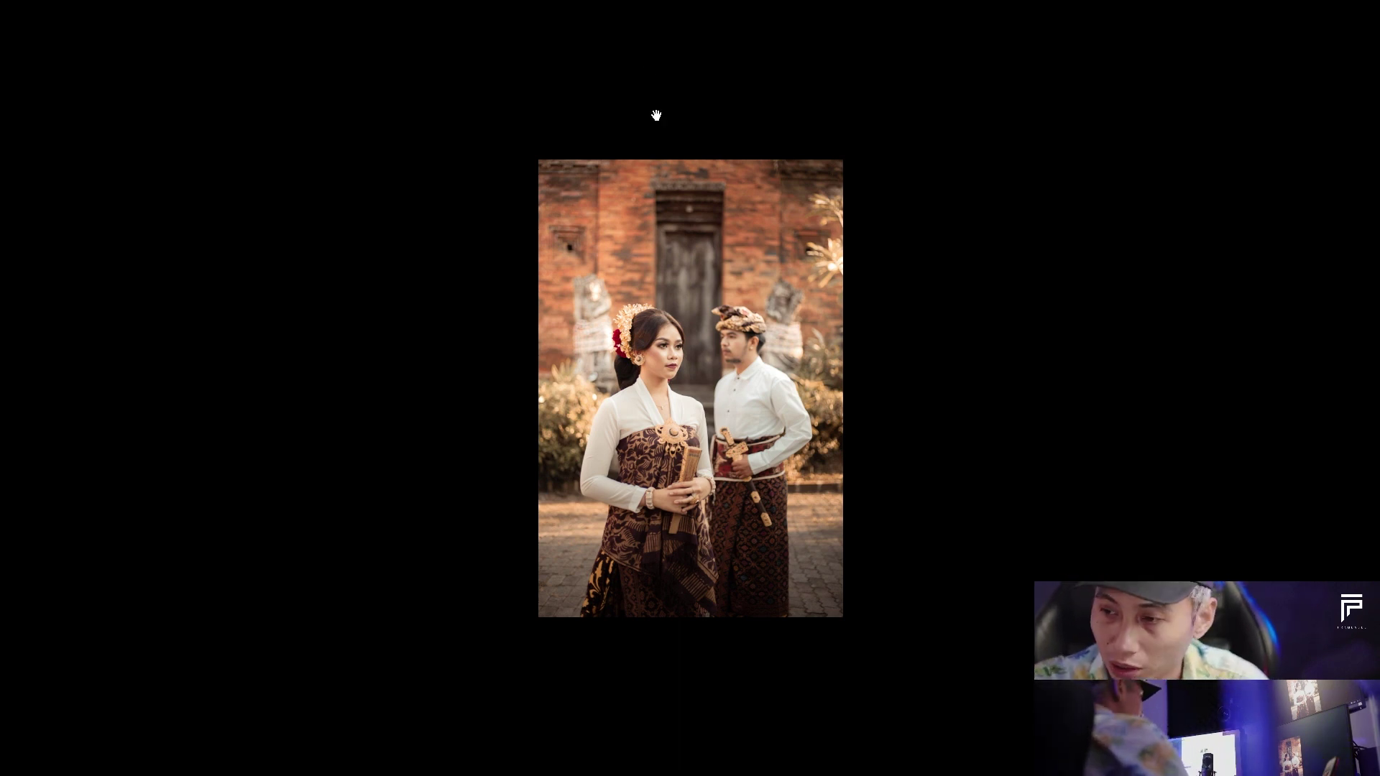
{"action": "key", "text": "l"}
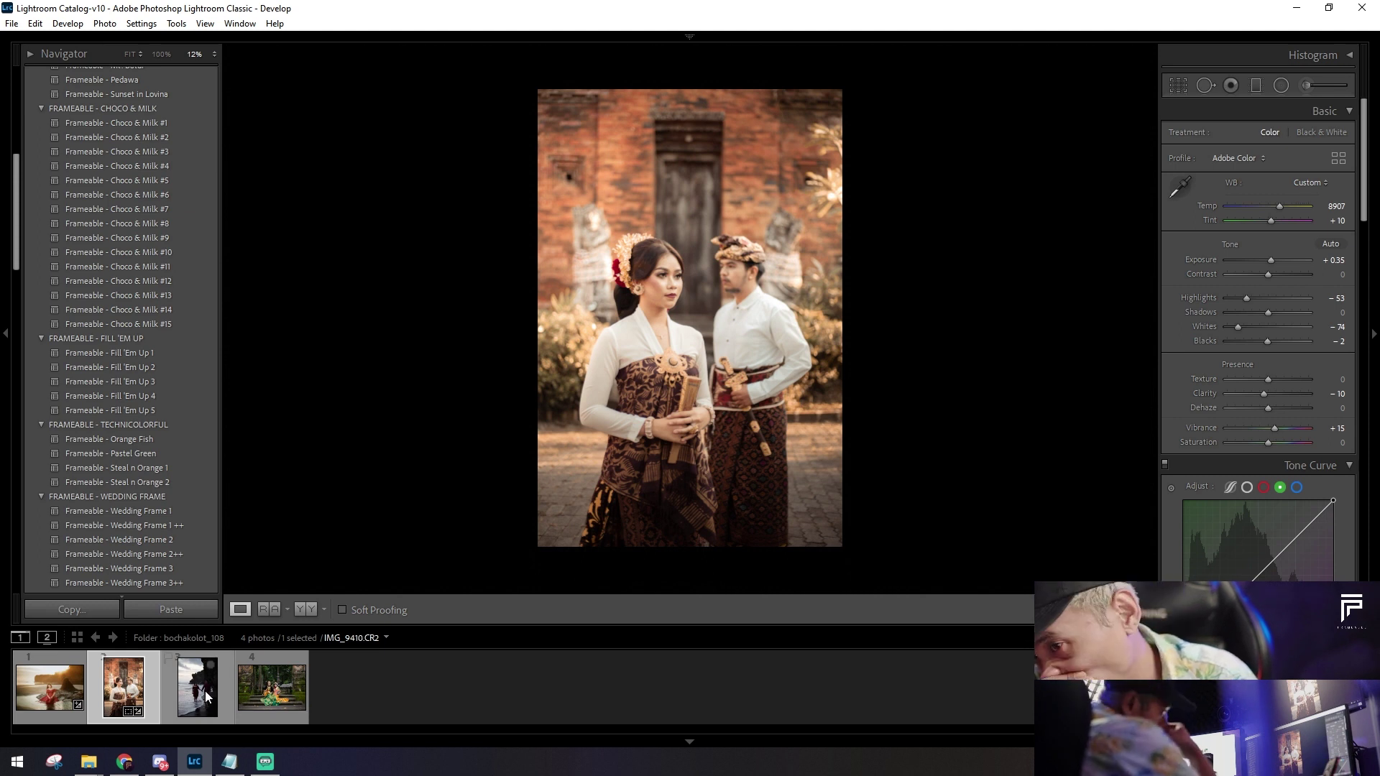
{"action": "left_click", "coordinate": [56, 711]}
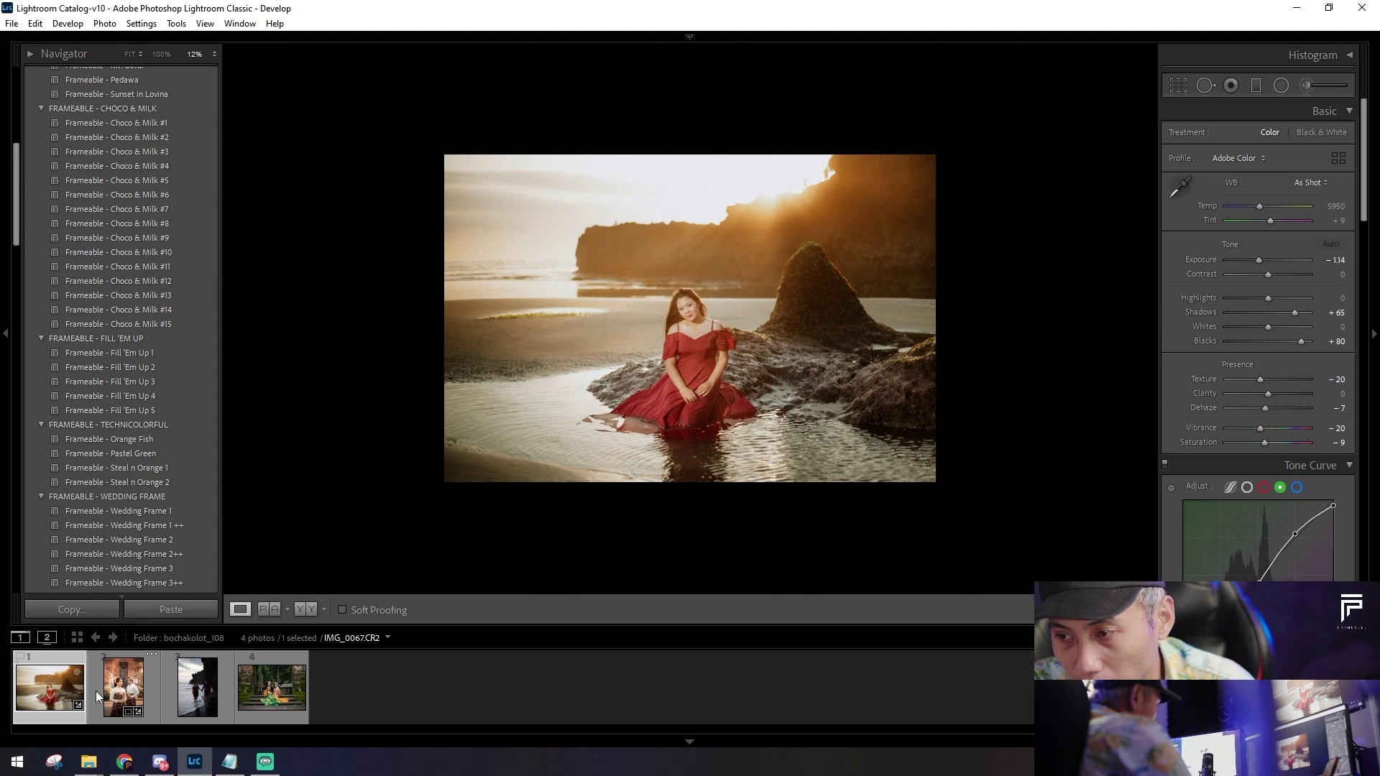
{"action": "left_click", "coordinate": [587, 400]}
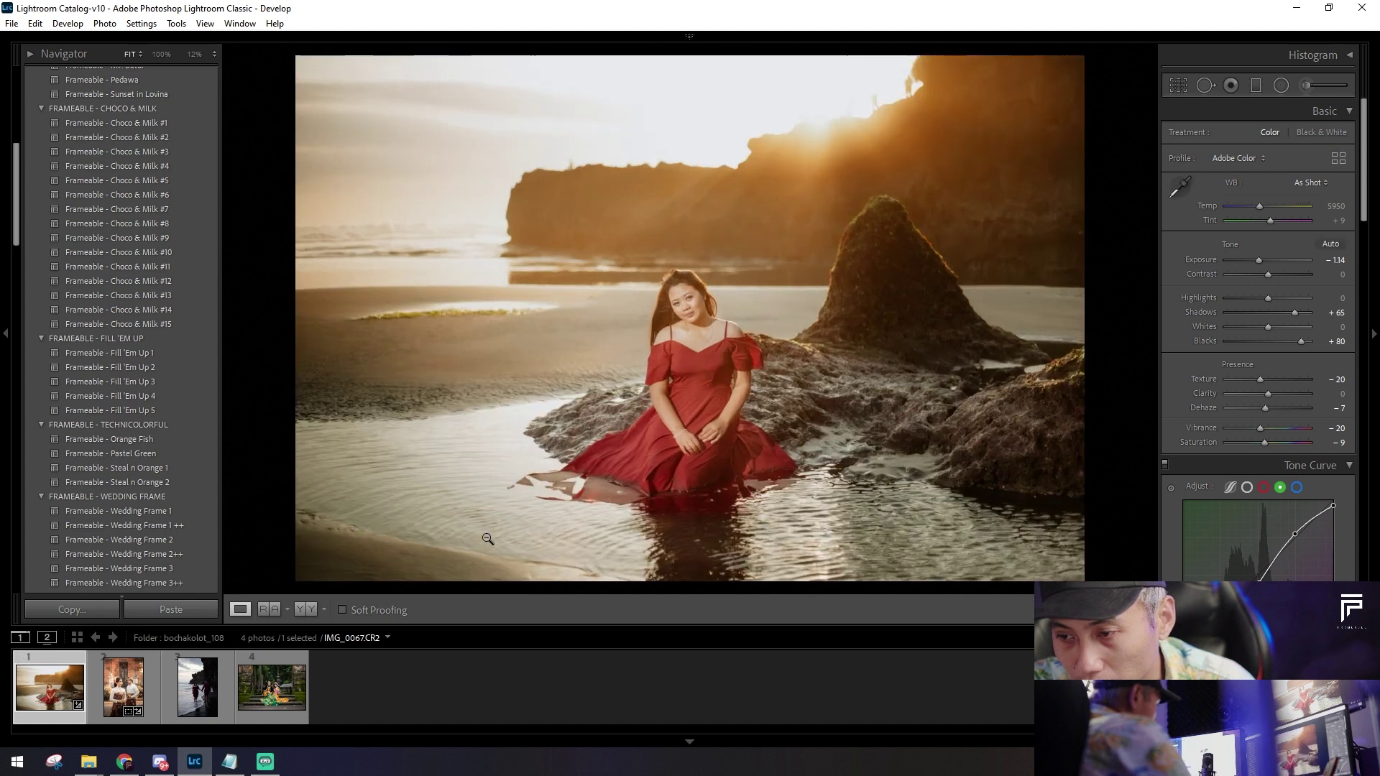
{"action": "left_click", "coordinate": [135, 699]}
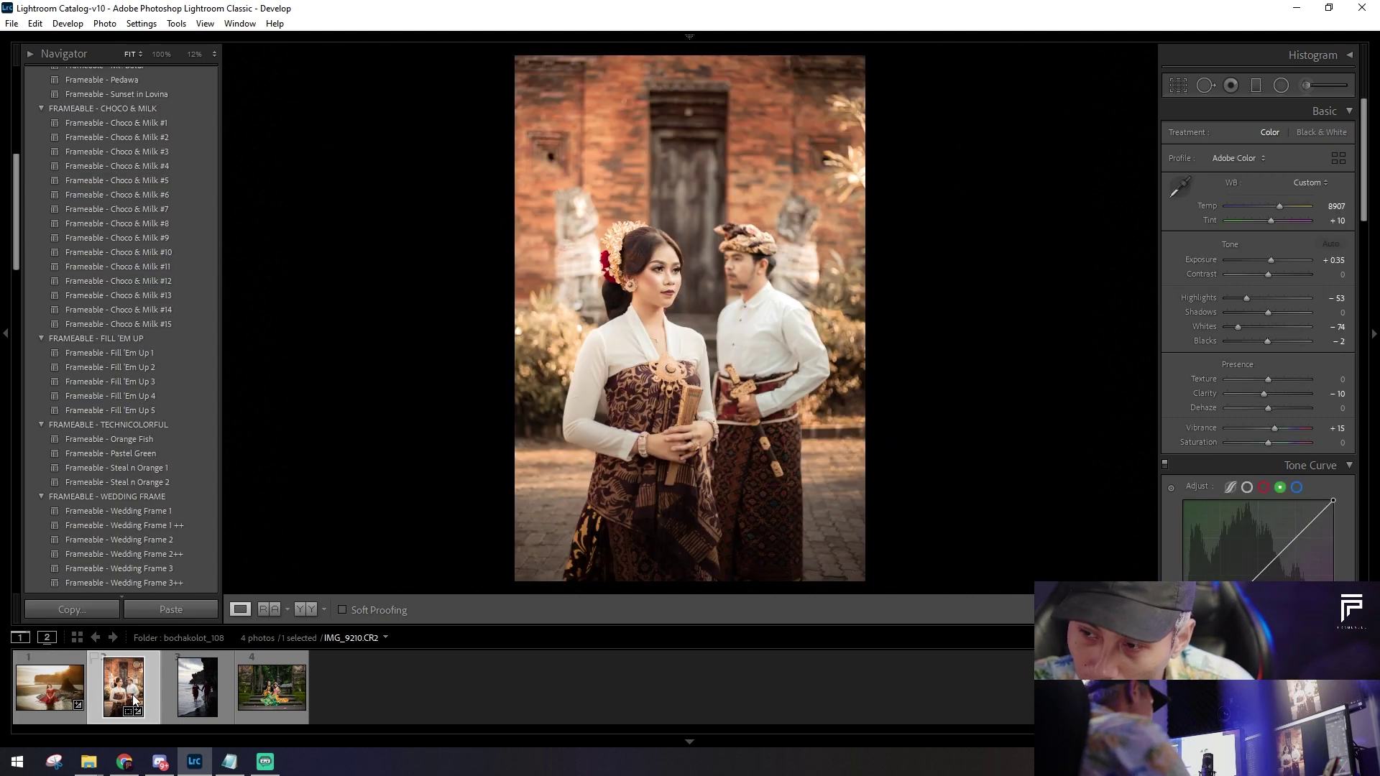
{"action": "left_click", "coordinate": [193, 692]}
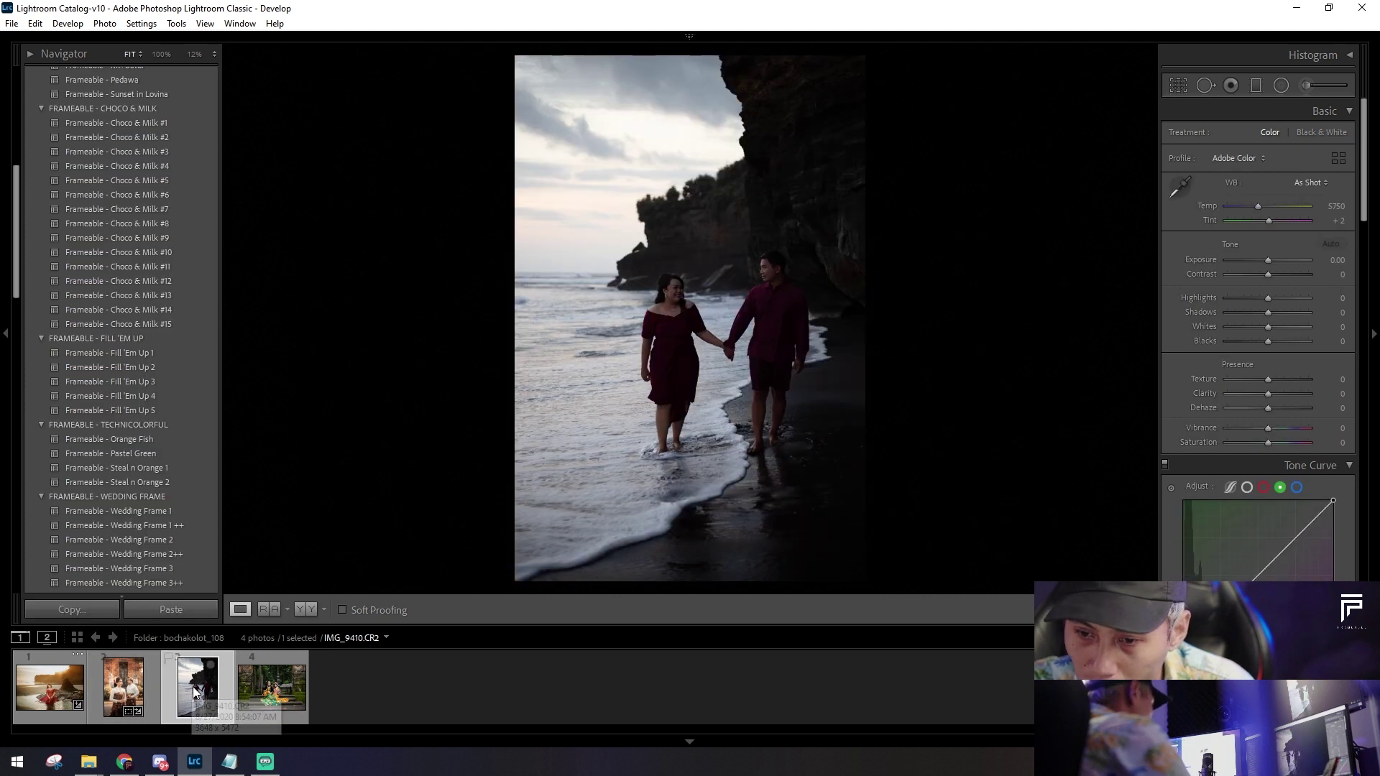
Step: Apply the Wedding Frame 3++ preset and raise Exposure to +0.79
{"action": "scroll", "coordinate": [170, 507], "scroll_direction": "down", "scroll_amount": 3}
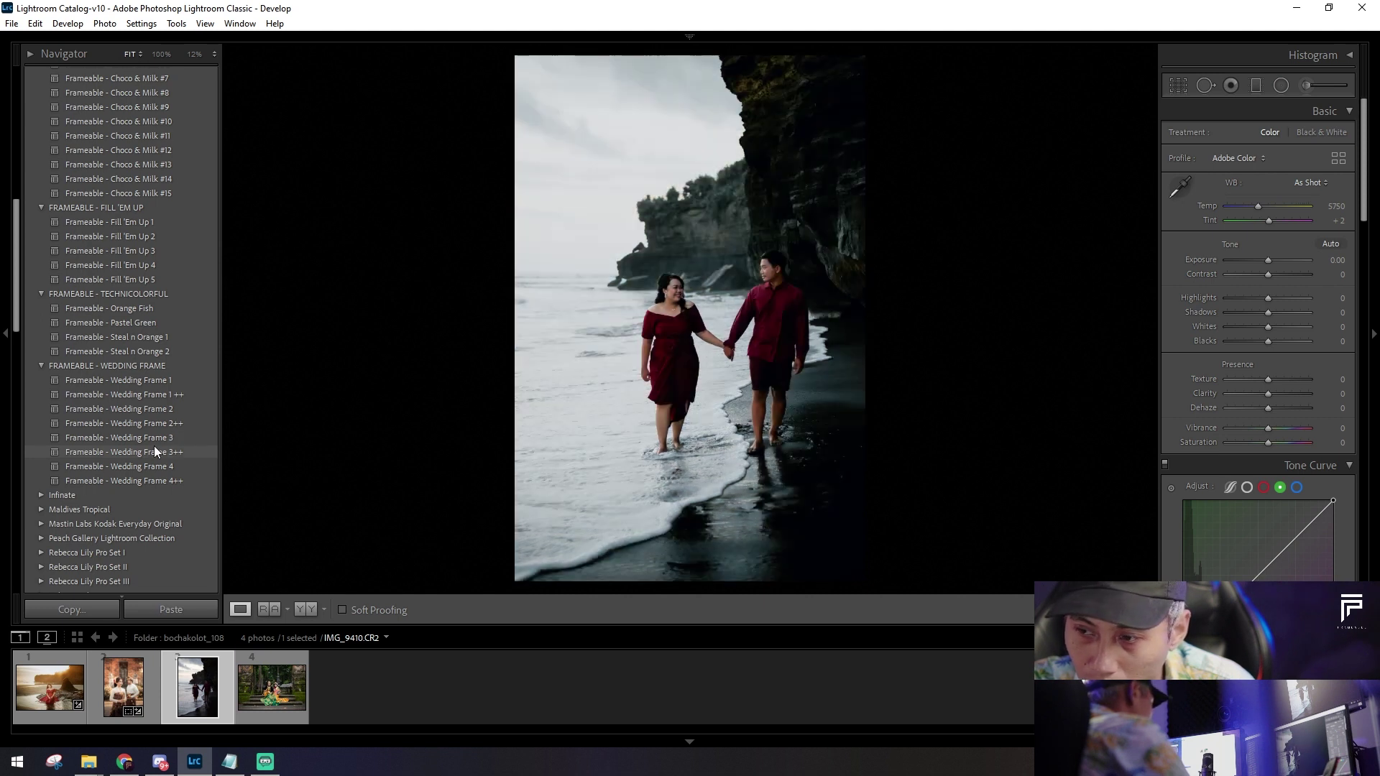
{"action": "left_click", "coordinate": [157, 450]}
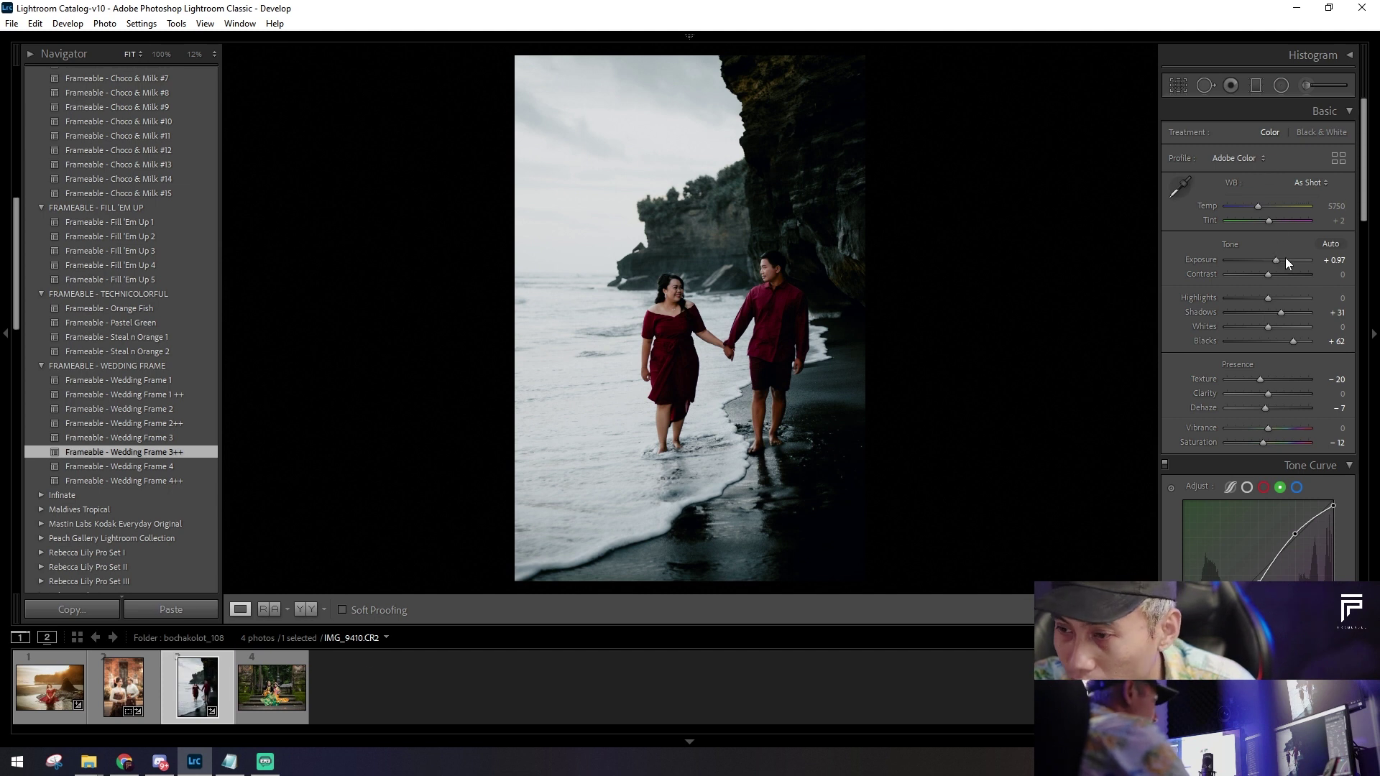
{"action": "left_click_drag", "start_coordinate": [1279, 258], "coordinate": [1274, 255]}
Step: Set Vibrance to +2, checking the photo zoomed in and back out
{"action": "left_click", "coordinate": [1281, 85]}
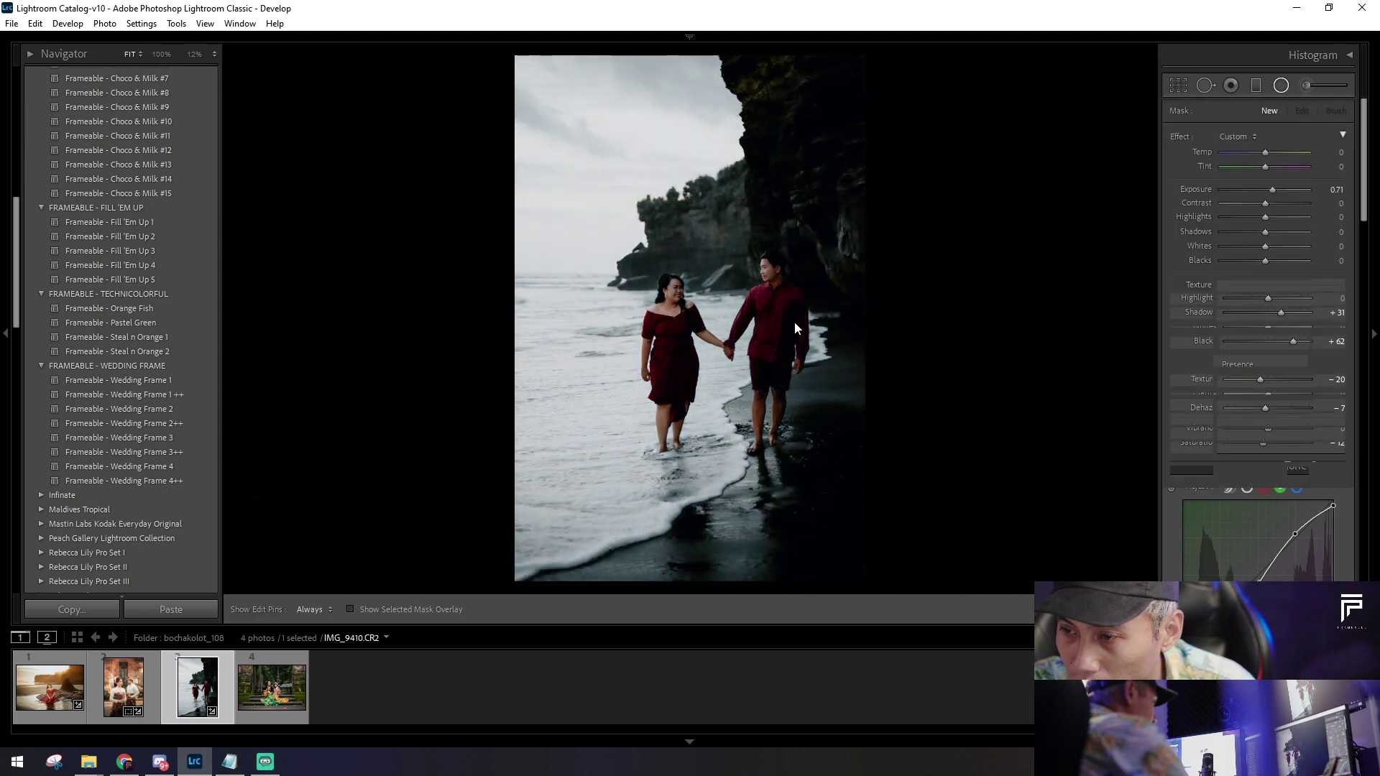
{"action": "key", "text": "shift+m"}
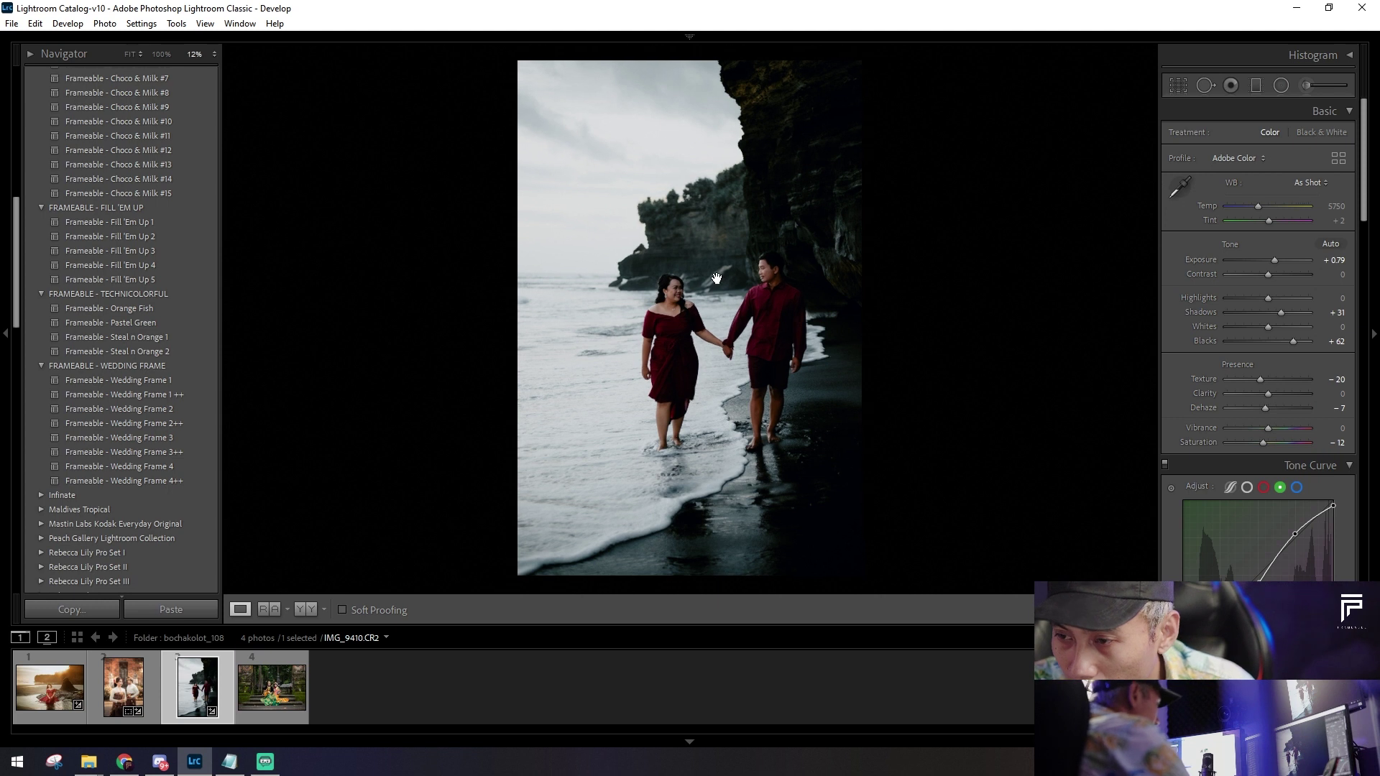
{"action": "left_click", "coordinate": [866, 293]}
{"action": "left_click_drag", "start_coordinate": [1263, 429], "coordinate": [1267, 430]}
{"action": "left_click", "coordinate": [957, 216]}
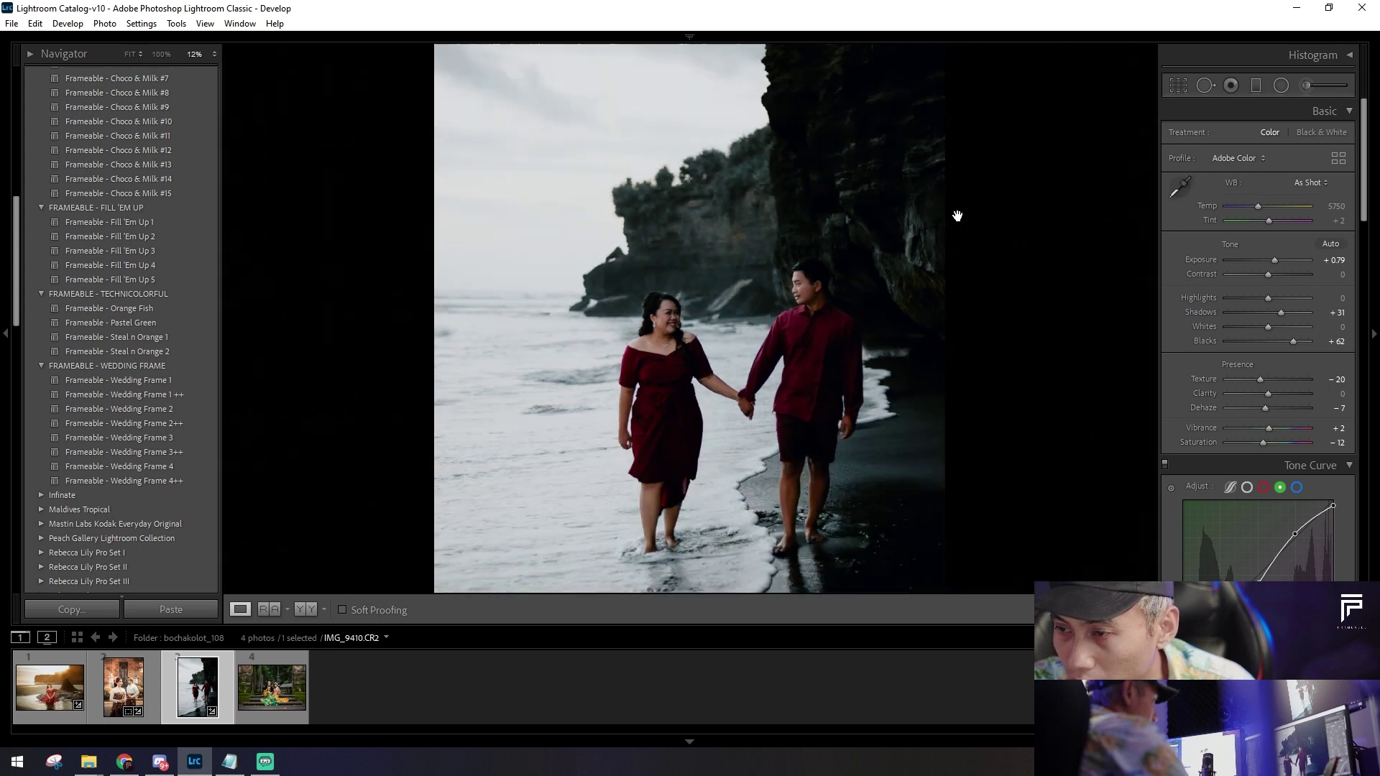
{"action": "left_click", "coordinate": [1280, 86]}
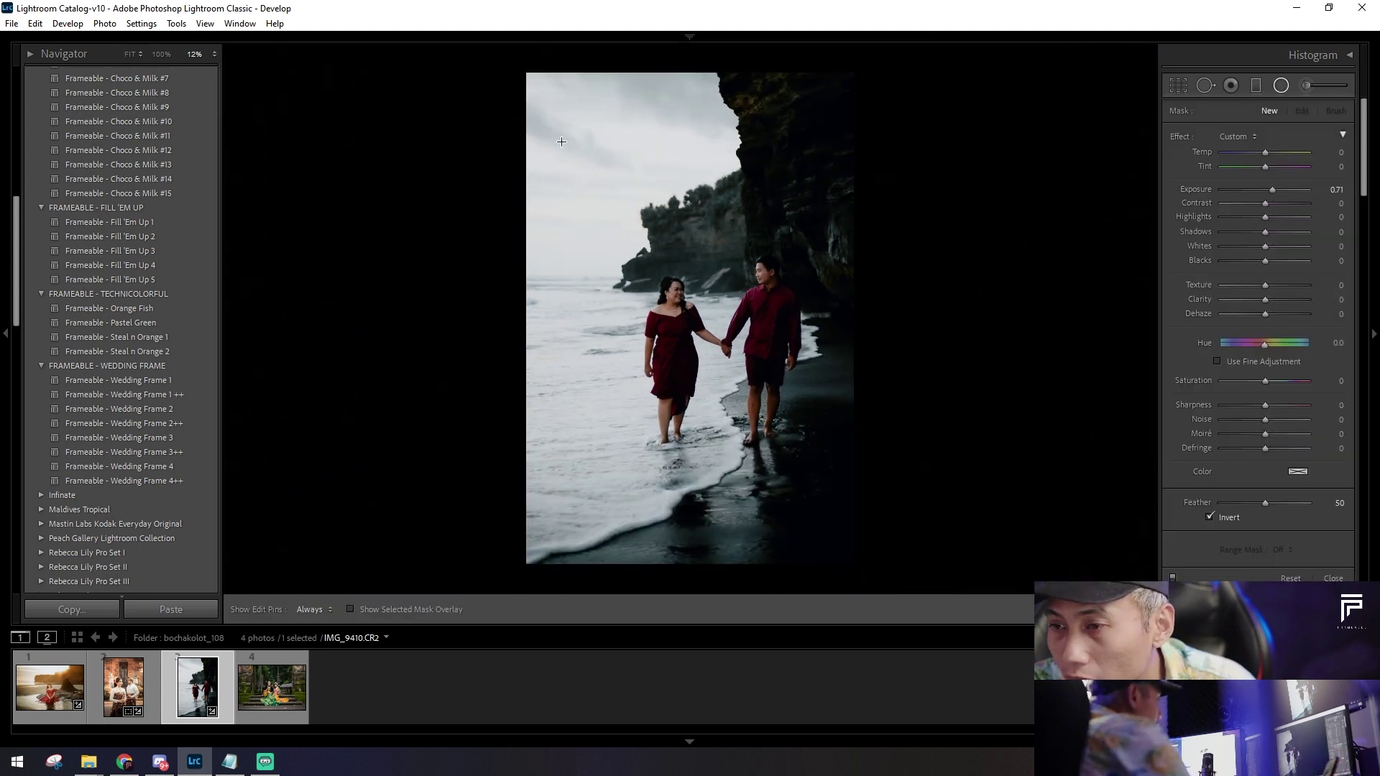
Step: Draw a radial mask over the upper-left sky with exposure reset and lower Highlights and Whites
{"action": "left_click_drag", "start_coordinate": [567, 144], "coordinate": [804, 338]}
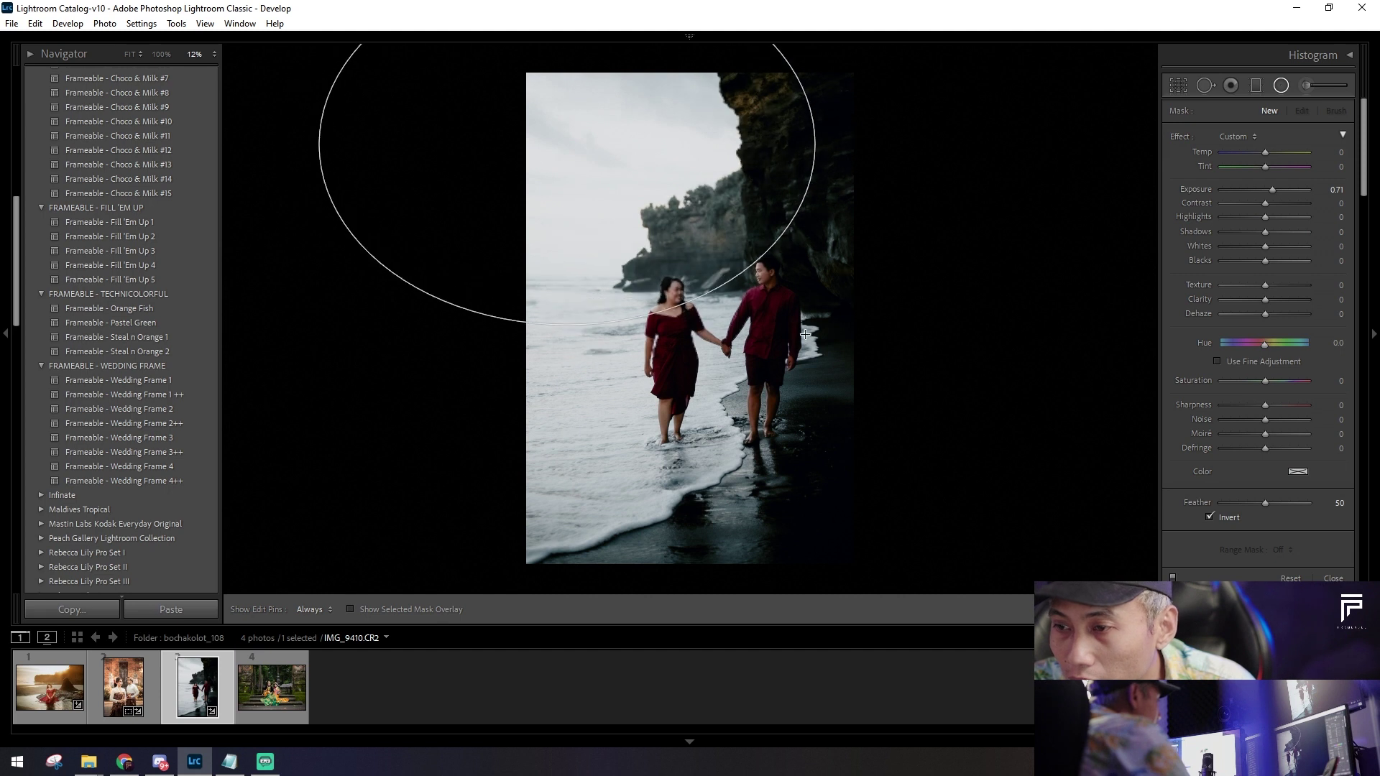
{"action": "double_click", "coordinate": [1272, 191]}
{"action": "left_click", "coordinate": [1248, 220]}
{"action": "left_click_drag", "start_coordinate": [1256, 250], "coordinate": [1248, 248]}
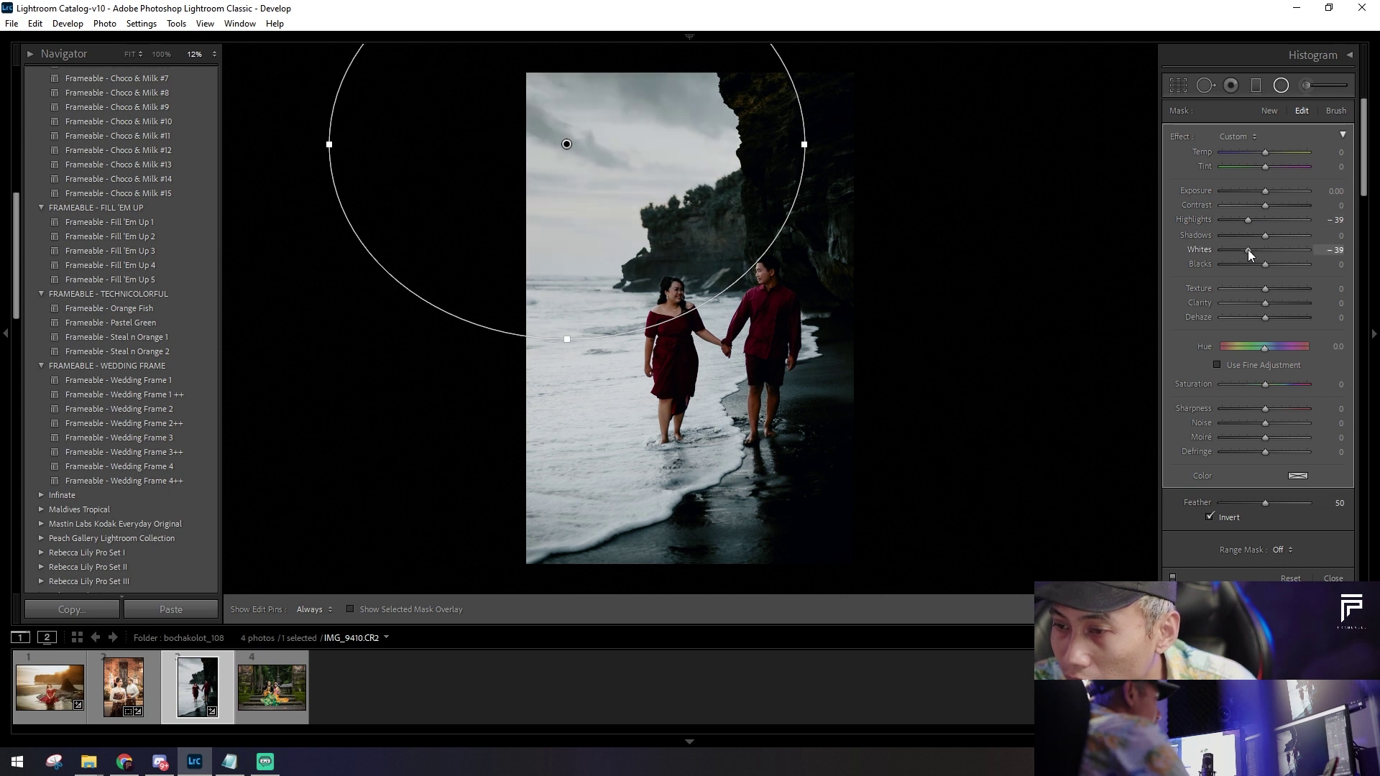
{"action": "left_click", "coordinate": [1281, 85]}
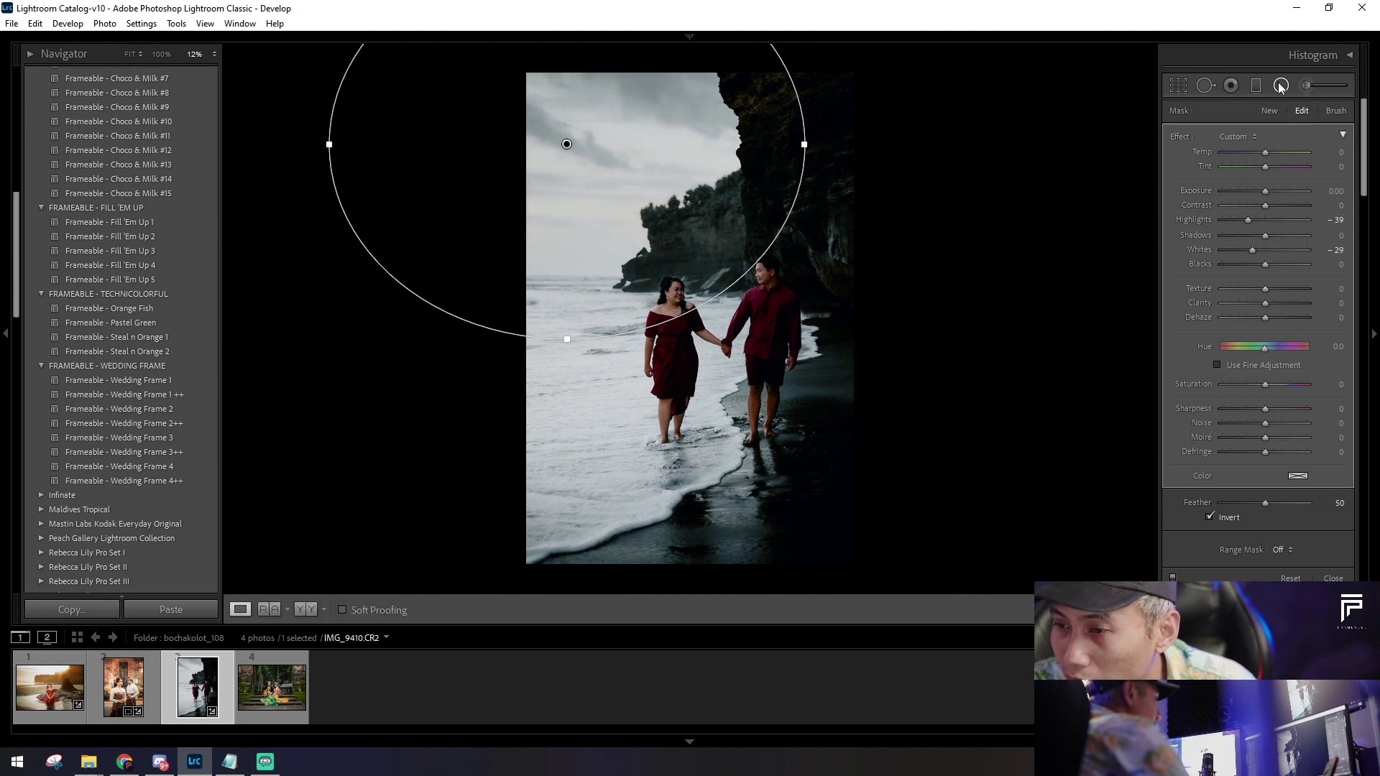
Step: Add a radial mask around the couple with Highlights +29, then warm Temp to 7614
{"action": "left_click", "coordinate": [916, 255]}
{"action": "left_click_drag", "start_coordinate": [623, 286], "coordinate": [886, 431]}
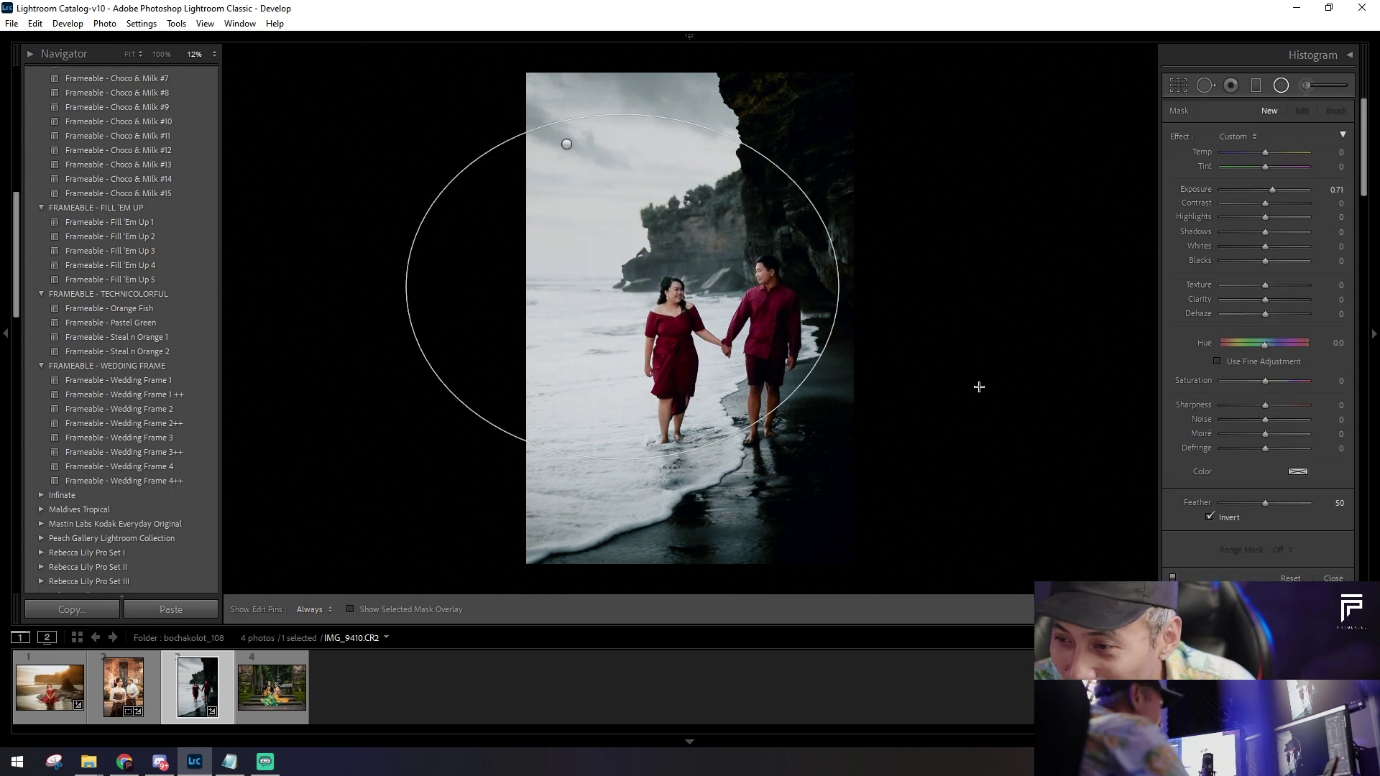
{"action": "double_click", "coordinate": [1269, 190]}
{"action": "left_click_drag", "start_coordinate": [1267, 220], "coordinate": [1278, 225]}
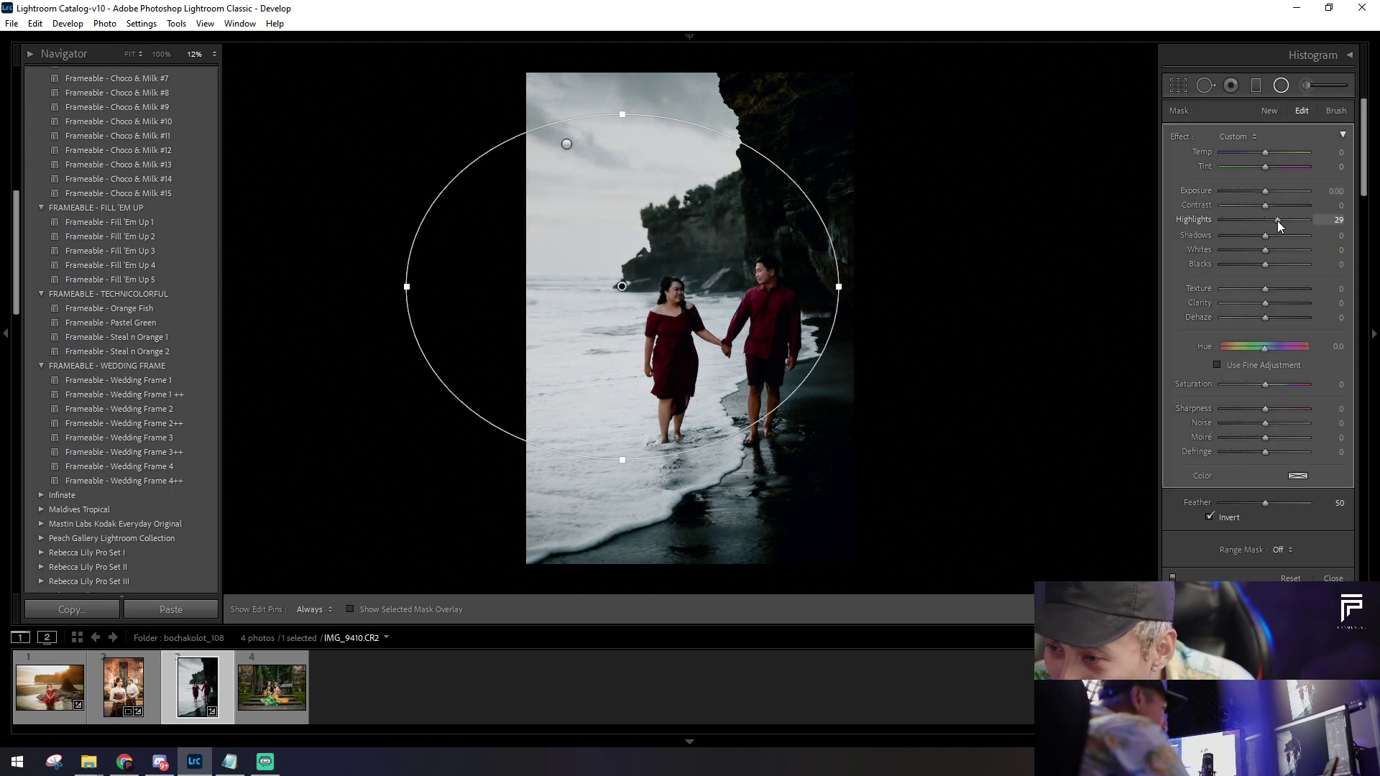
{"action": "key", "text": "shift+m"}
{"action": "left_click_drag", "start_coordinate": [1270, 208], "coordinate": [1277, 208]}
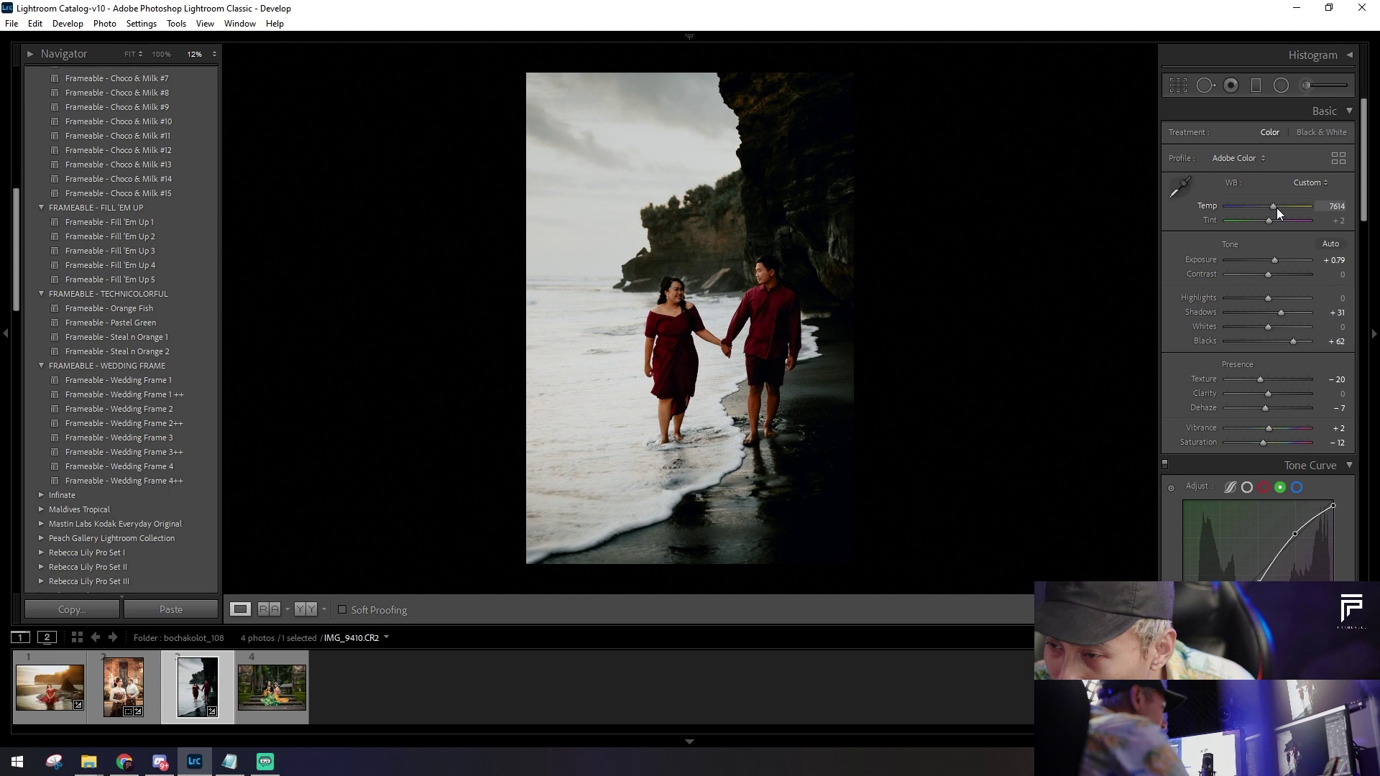
Step: Set Temp 7789, Contrast -60, Vibrance -4 and Exposure about +1.93 in the Basic panel
{"action": "left_click_drag", "start_coordinate": [1276, 208], "coordinate": [1279, 207]}
{"action": "left_click", "coordinate": [840, 293]}
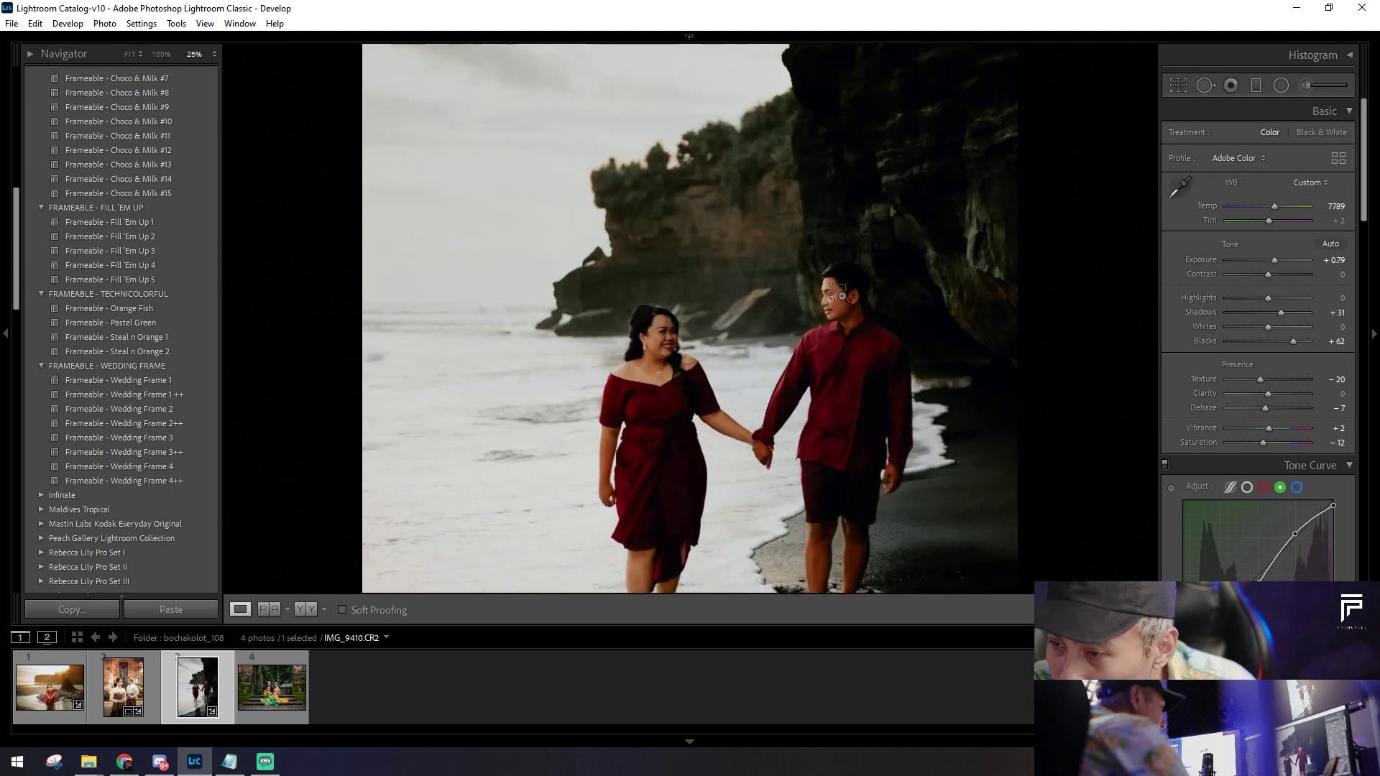
{"action": "left_click_drag", "start_coordinate": [1259, 273], "coordinate": [1244, 274]}
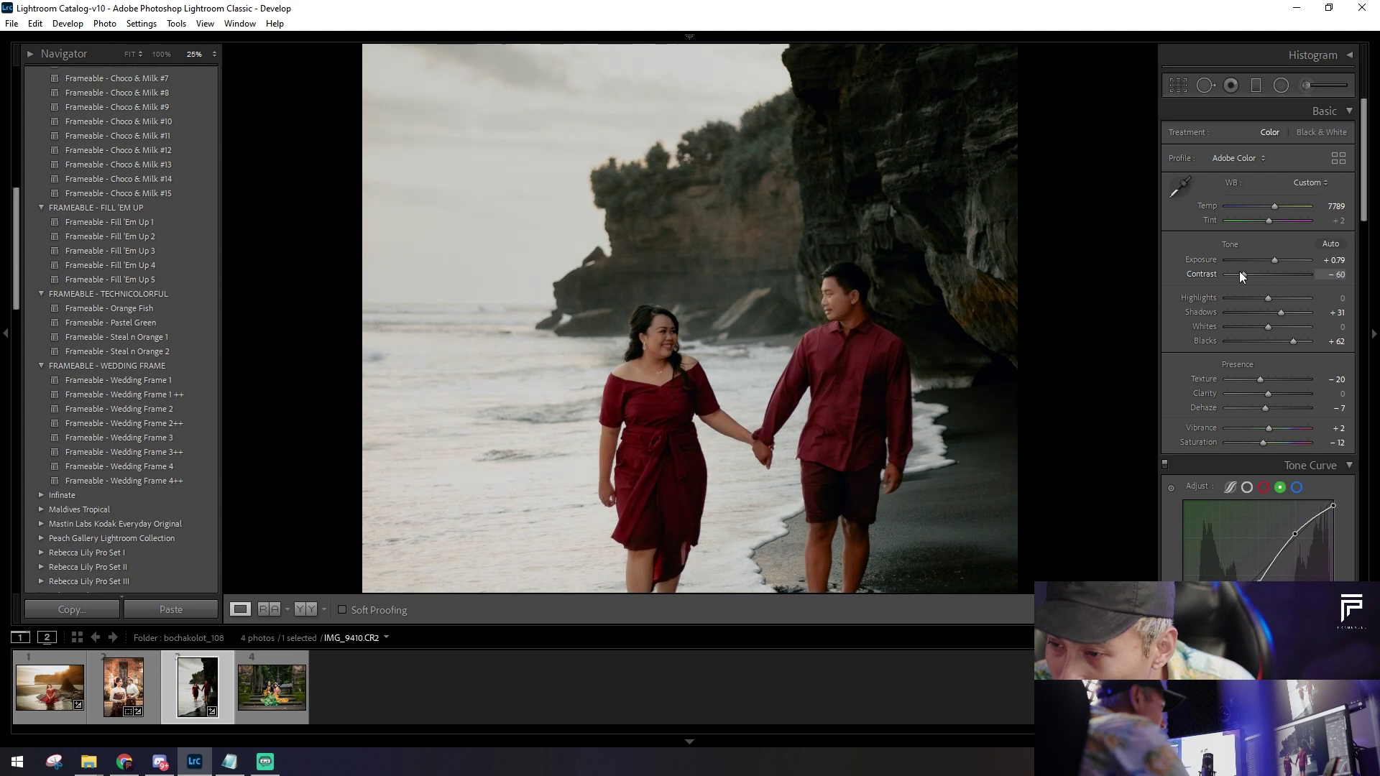
{"action": "left_click", "coordinate": [813, 343]}
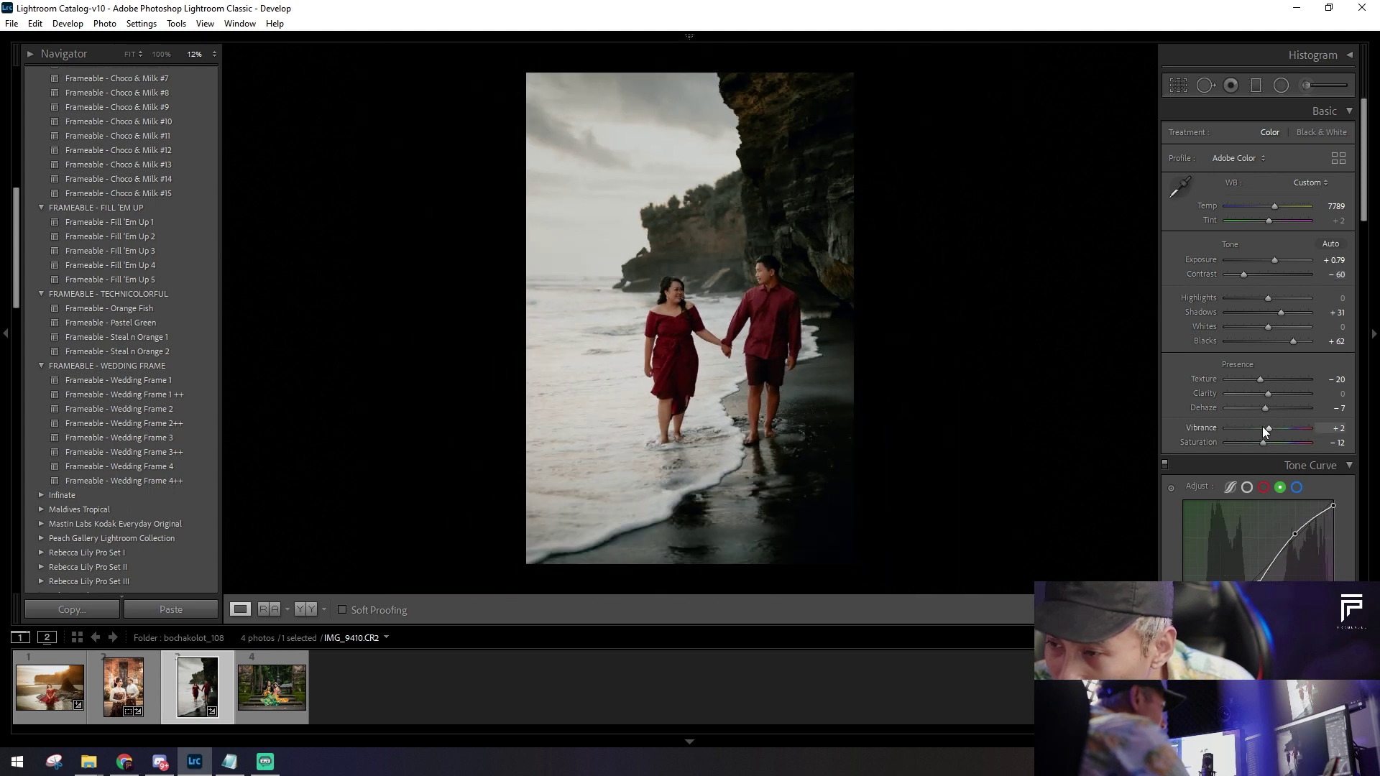
{"action": "key", "text": "ctrl+equal"}
{"action": "key", "text": "ctrl+equal"}
{"action": "key", "text": "ctrl+equal"}
{"action": "left_click_drag", "start_coordinate": [1268, 430], "coordinate": [1267, 429]}
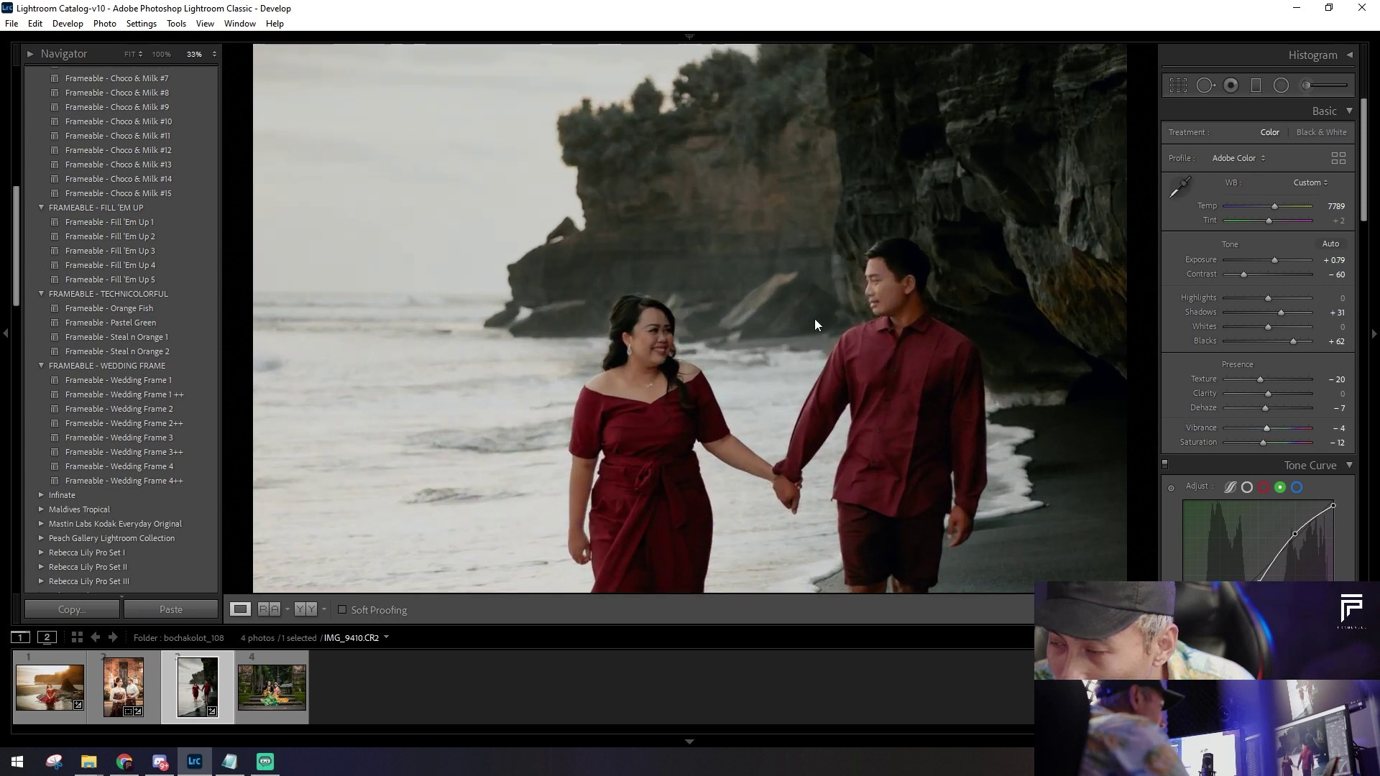
{"action": "key", "text": "ctrl+minus"}
{"action": "key", "text": "ctrl+minus"}
{"action": "left_click_drag", "start_coordinate": [1274, 260], "coordinate": [1282, 262]}
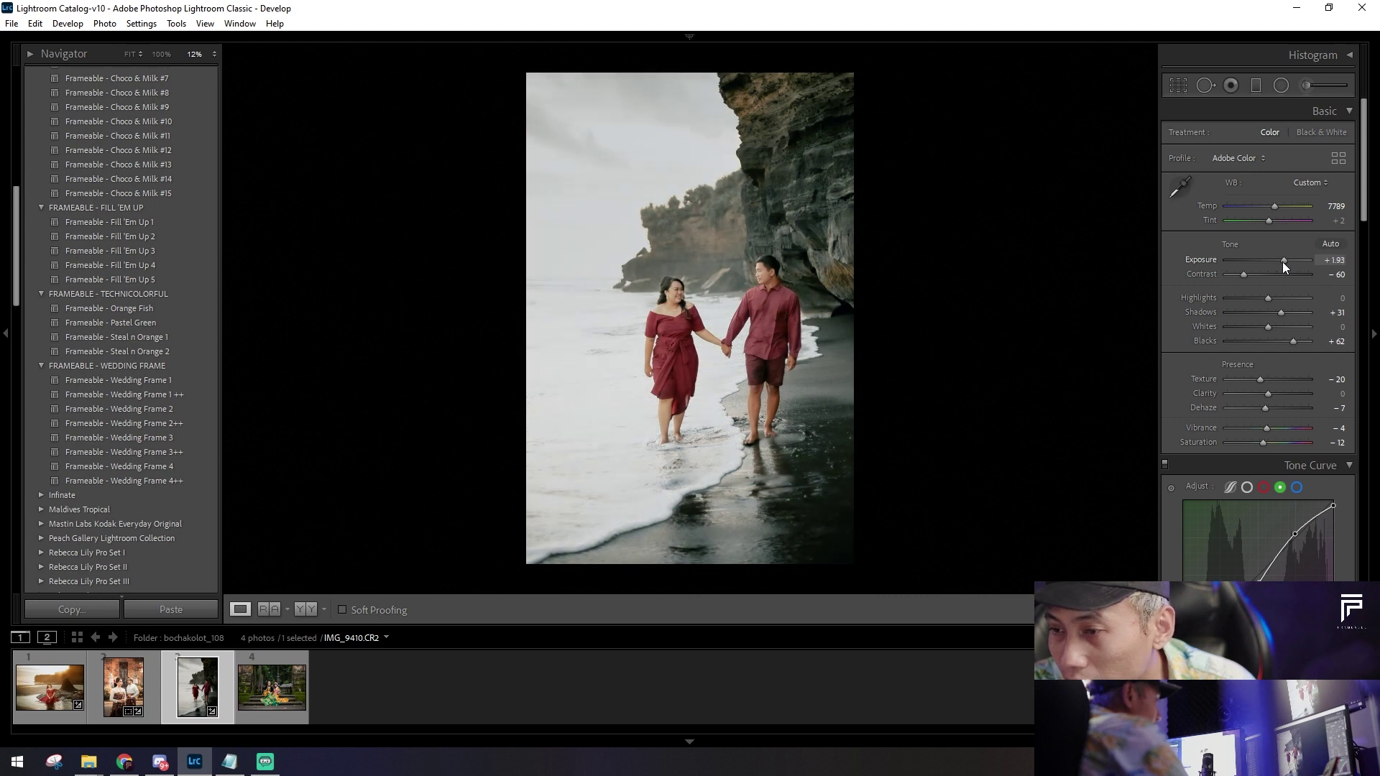
{"action": "left_click", "coordinate": [1281, 85]}
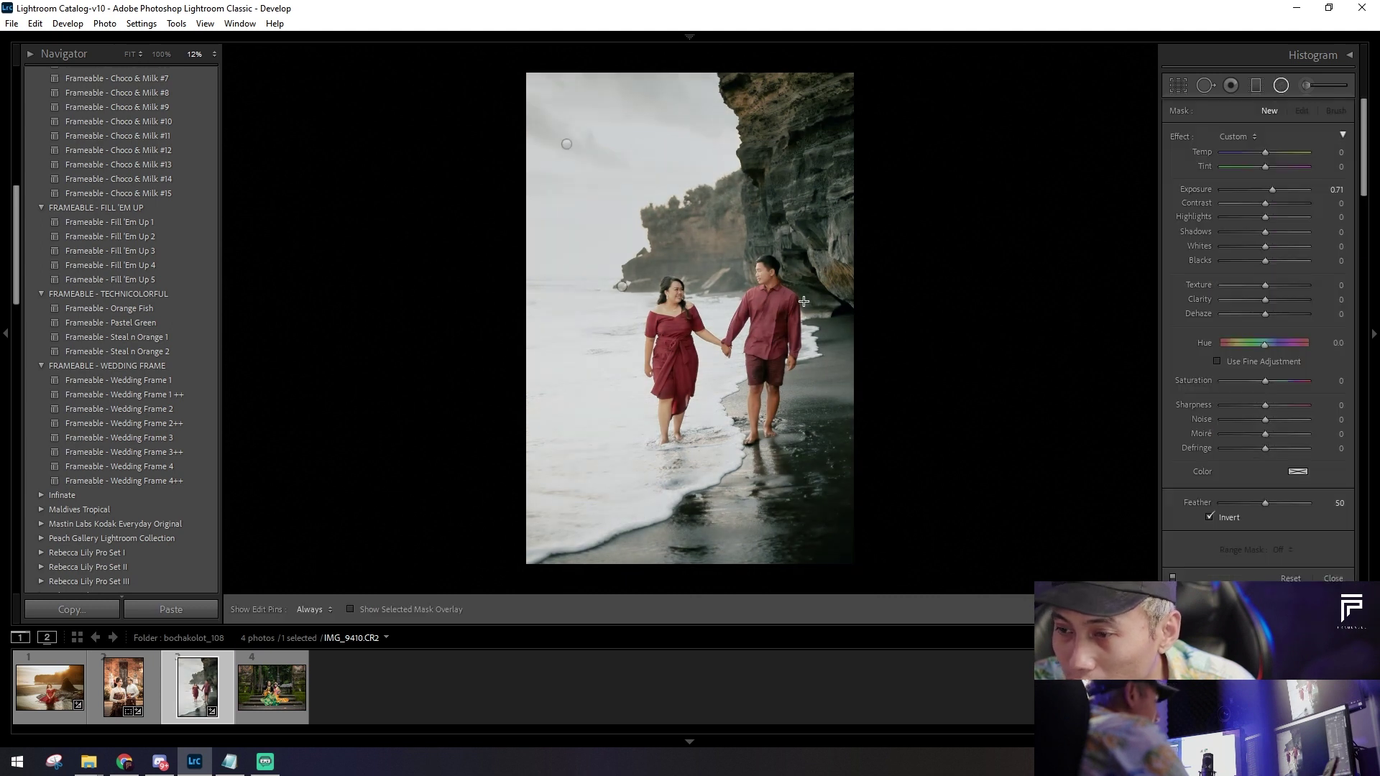
Step: Lower the Highlights in the radial mask around the couple
{"action": "left_click_drag", "start_coordinate": [622, 286], "coordinate": [838, 460]}
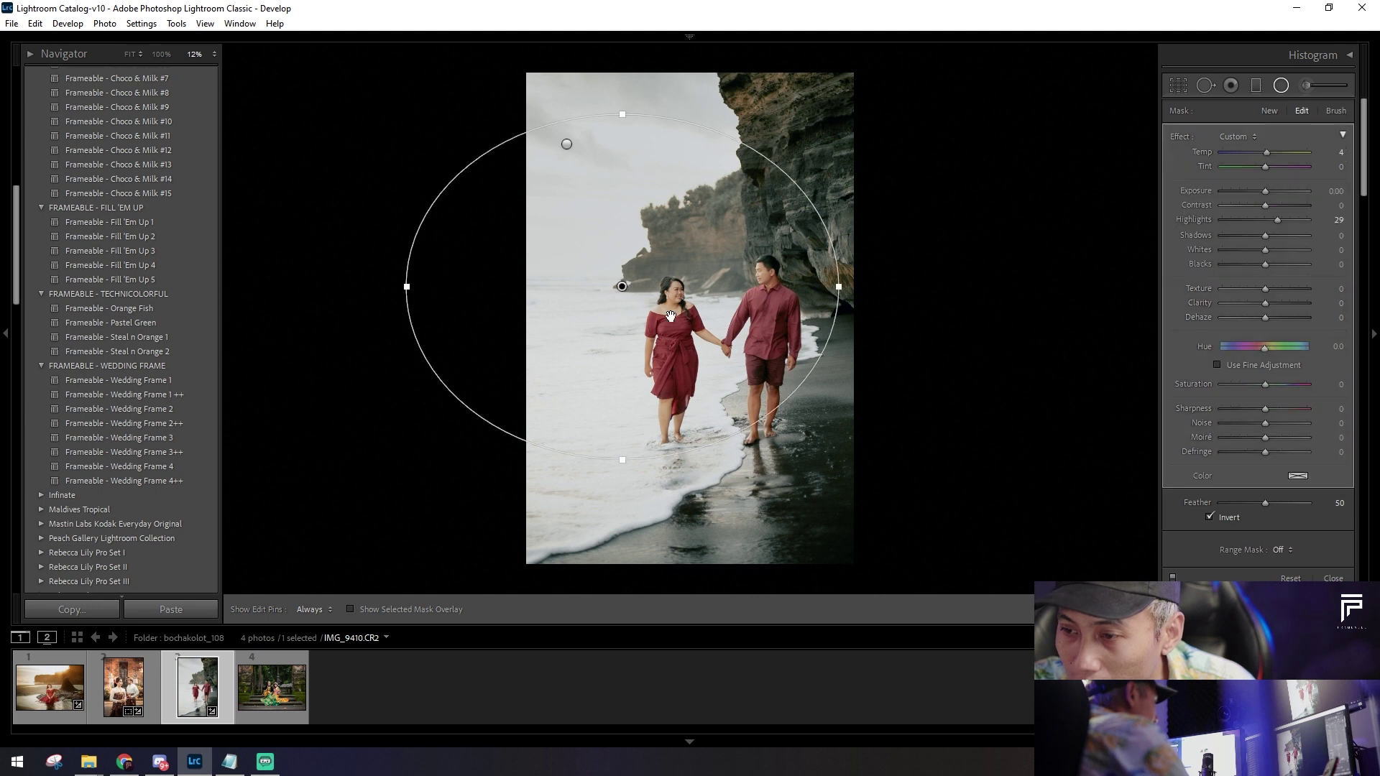
{"action": "left_click_drag", "start_coordinate": [1261, 216], "coordinate": [1243, 218]}
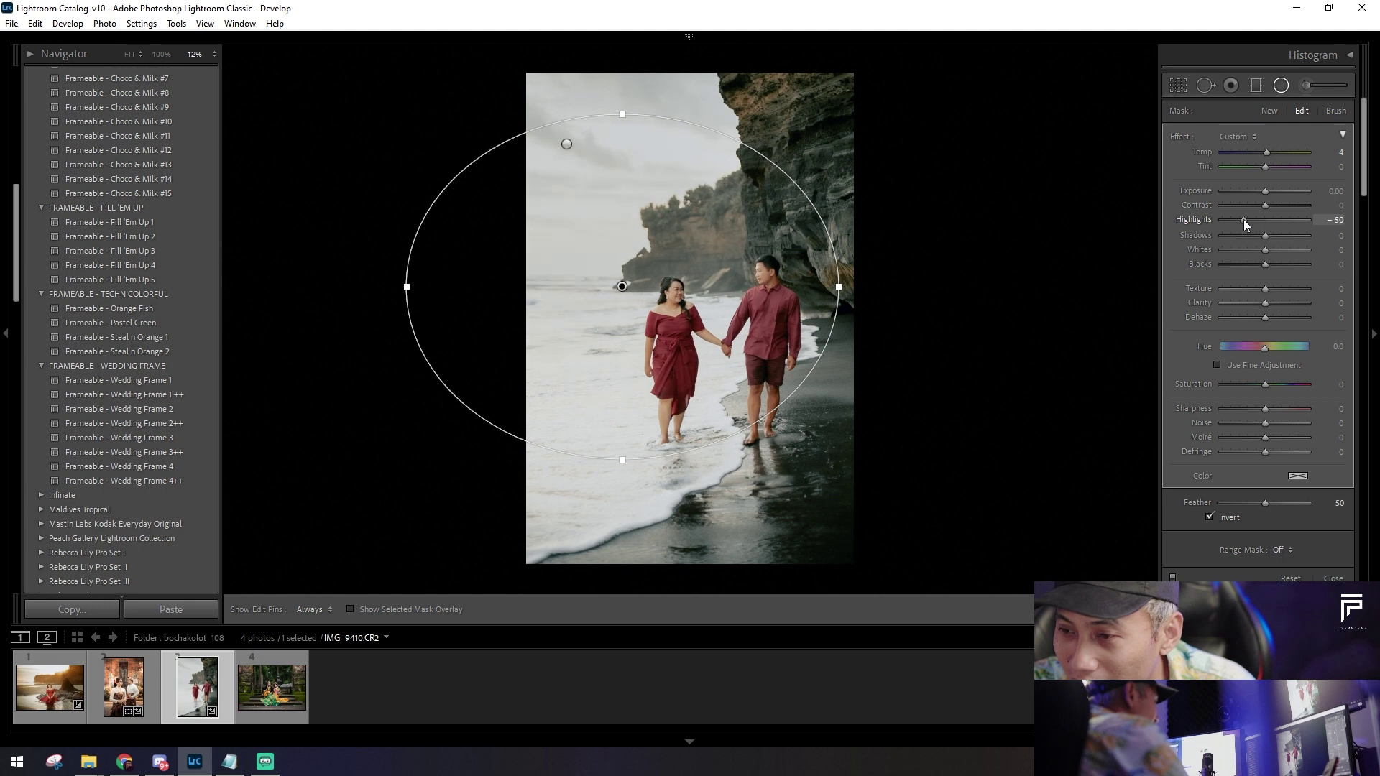
{"action": "left_click_drag", "start_coordinate": [1250, 222], "coordinate": [1248, 221]}
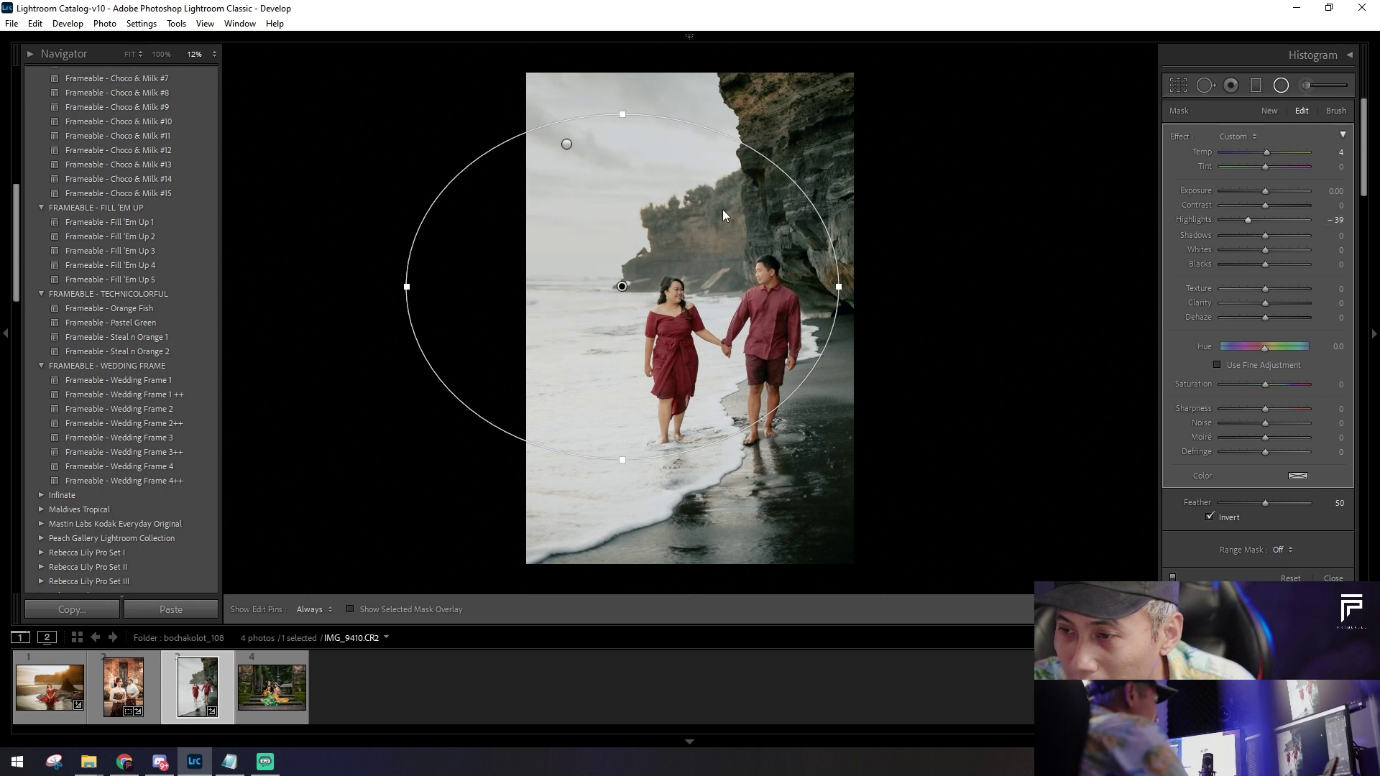
Step: Cool the sky mask's temperature and shrink, narrow and reposition its ellipse
{"action": "left_click", "coordinate": [565, 145]}
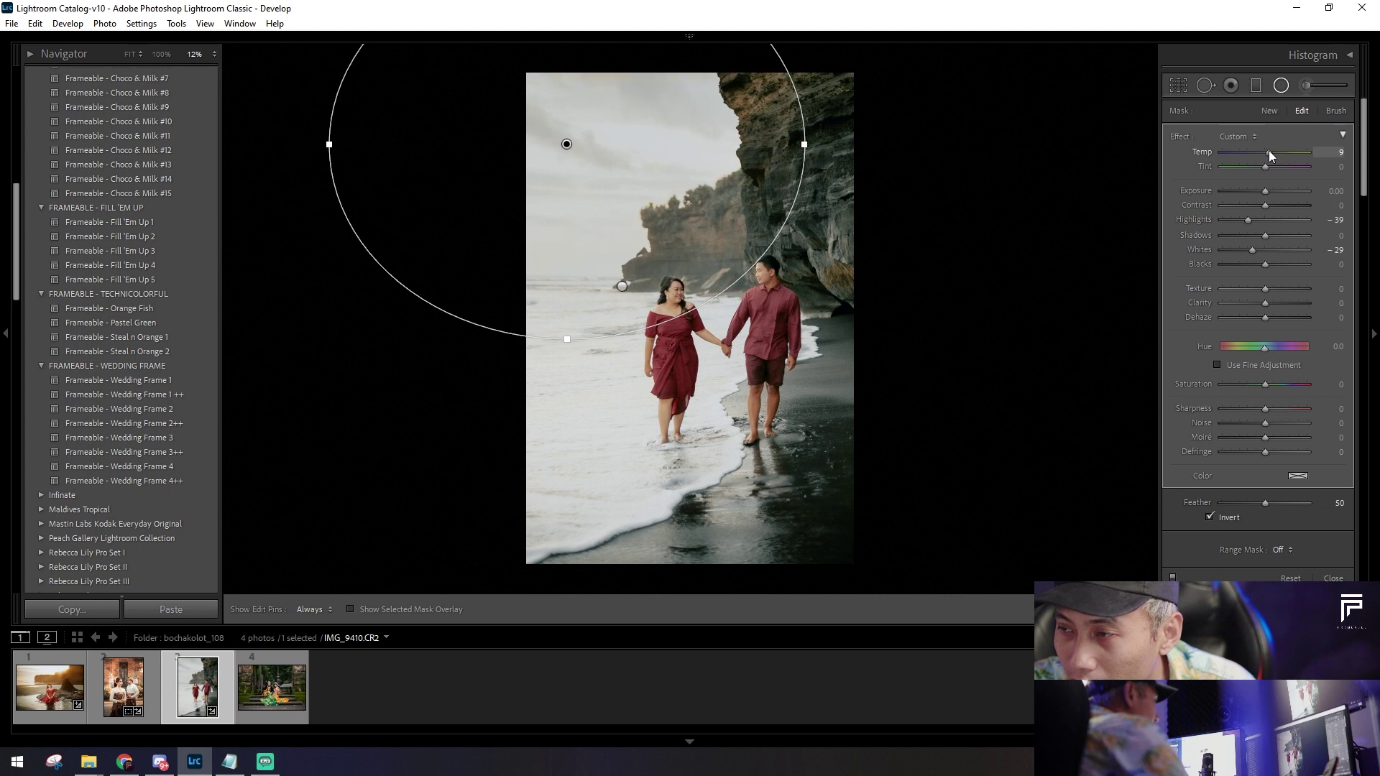
{"action": "left_click_drag", "start_coordinate": [1237, 153], "coordinate": [1235, 152]}
{"action": "left_click_drag", "start_coordinate": [572, 336], "coordinate": [572, 301]}
{"action": "left_click_drag", "start_coordinate": [804, 144], "coordinate": [742, 155]}
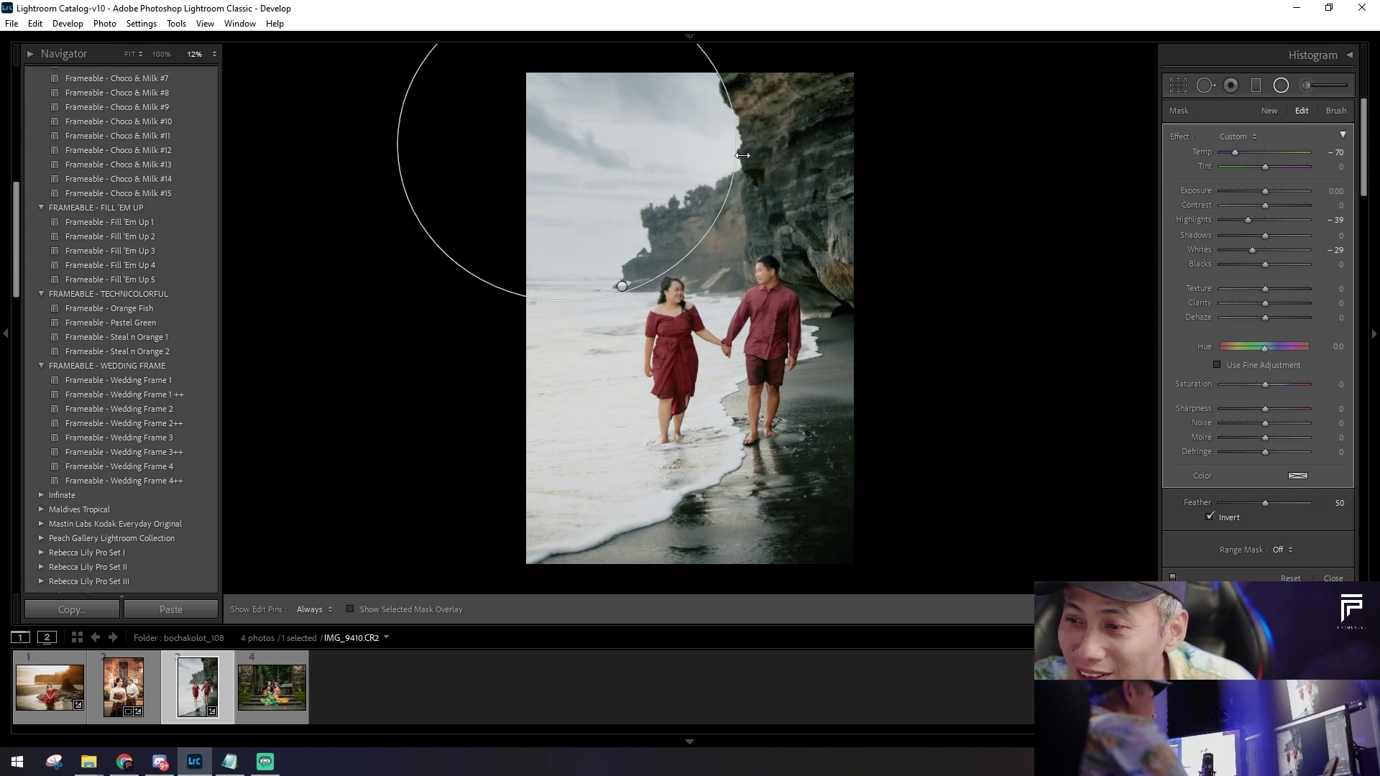
{"action": "left_click_drag", "start_coordinate": [647, 226], "coordinate": [628, 227]}
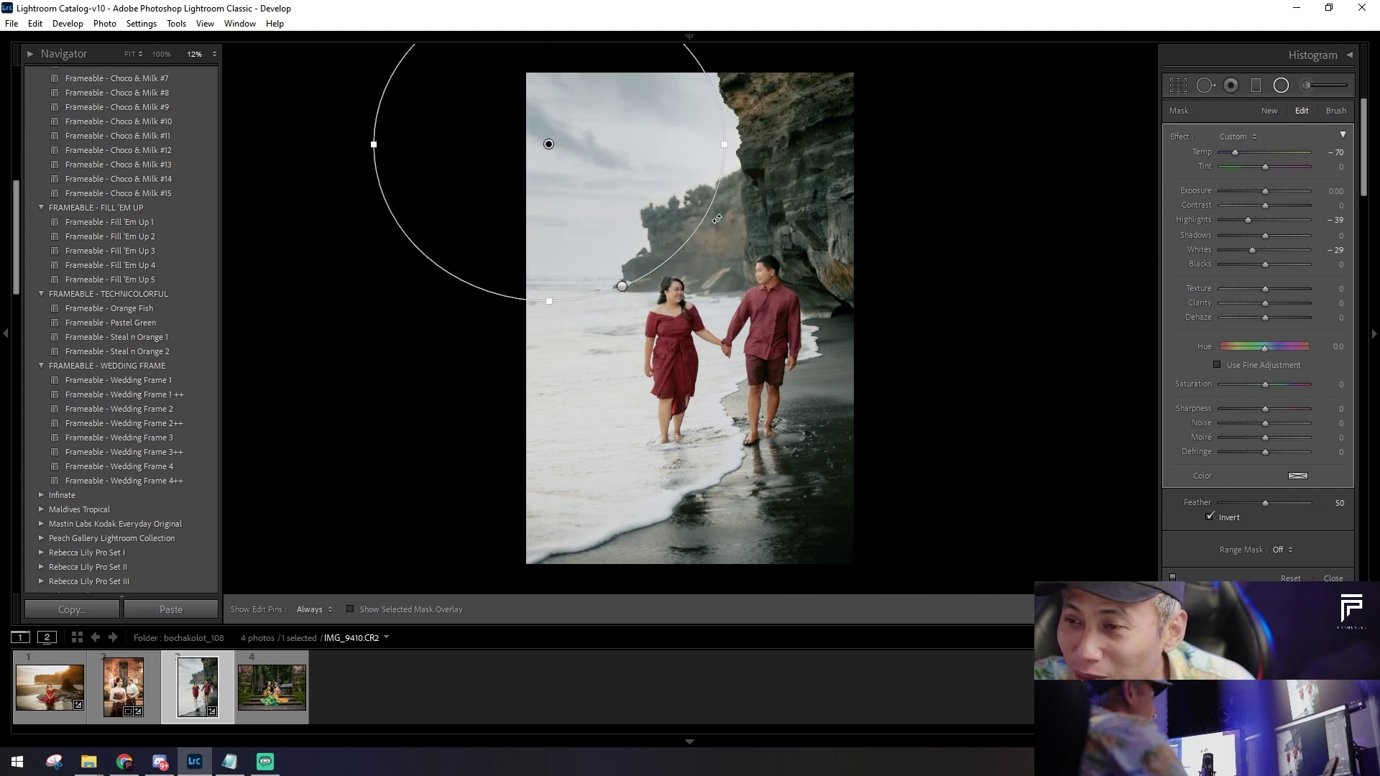
{"action": "left_click_drag", "start_coordinate": [716, 218], "coordinate": [745, 217]}
Step: Add a warm, highlight-boosting radial mask stretched wide over the sky above the couple
{"action": "left_click", "coordinate": [623, 287]}
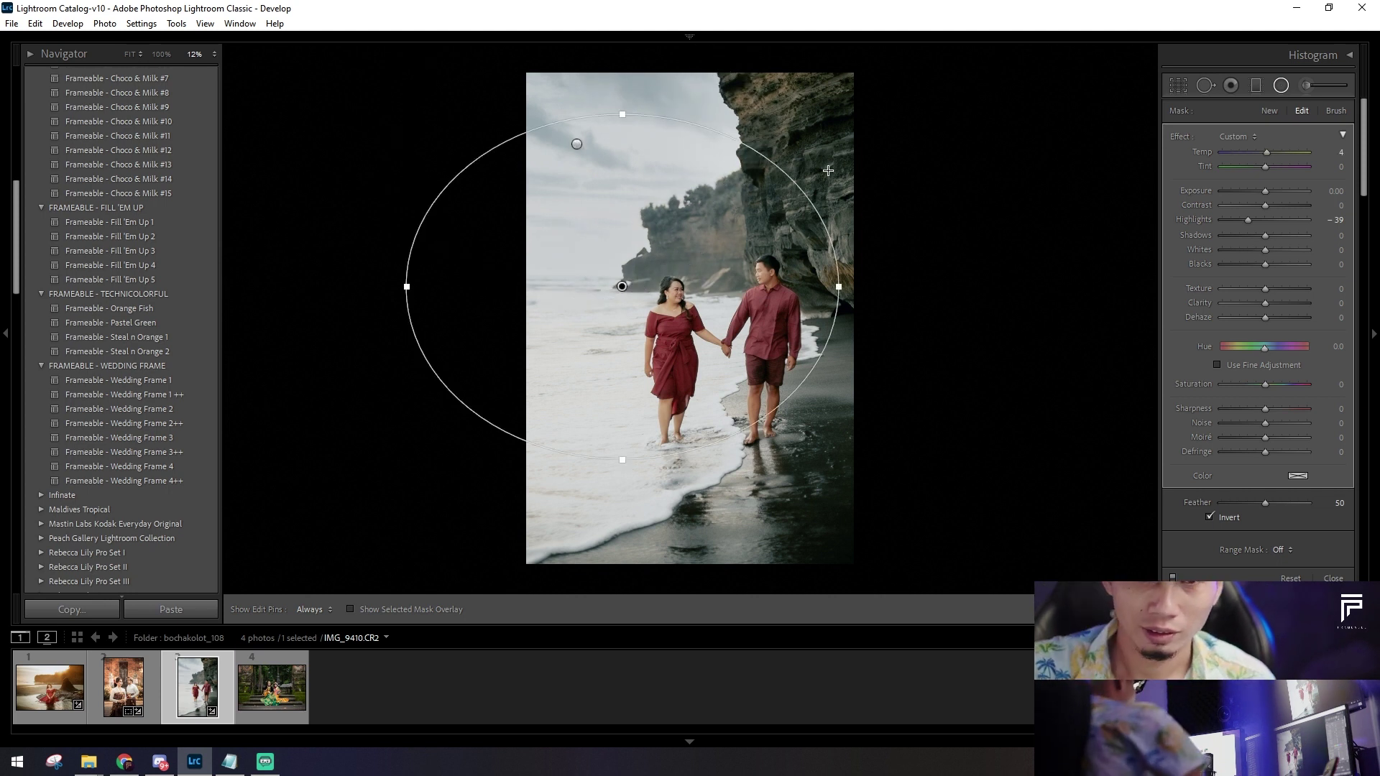
{"action": "left_click_drag", "start_coordinate": [824, 166], "coordinate": [958, 301]}
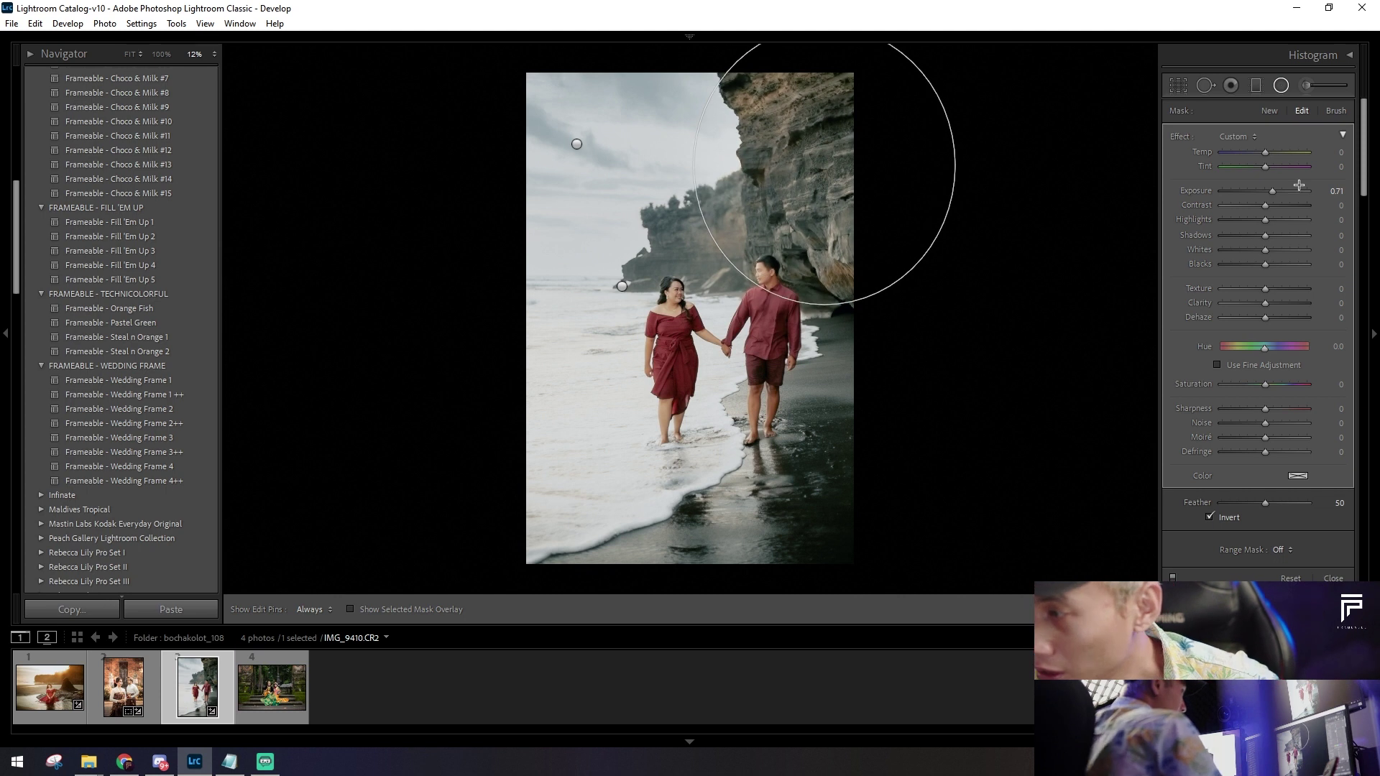
{"action": "left_click_drag", "start_coordinate": [1265, 153], "coordinate": [1276, 153]}
{"action": "left_click_drag", "start_coordinate": [1265, 219], "coordinate": [1275, 219]}
{"action": "left_click_drag", "start_coordinate": [823, 164], "coordinate": [622, 213]}
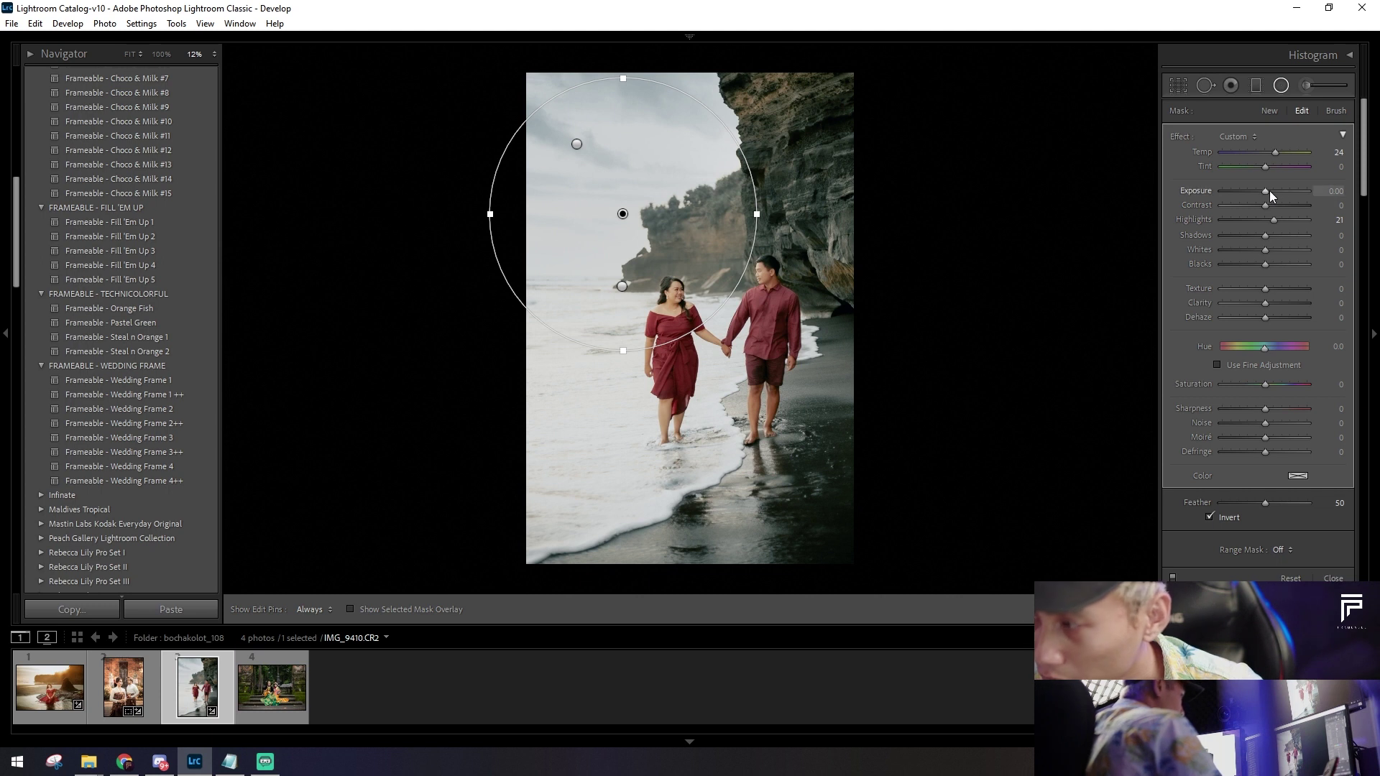
{"action": "scroll", "coordinate": [1274, 191], "scroll_direction": "up", "scroll_amount": 3}
{"action": "left_click_drag", "start_coordinate": [735, 252], "coordinate": [715, 230]}
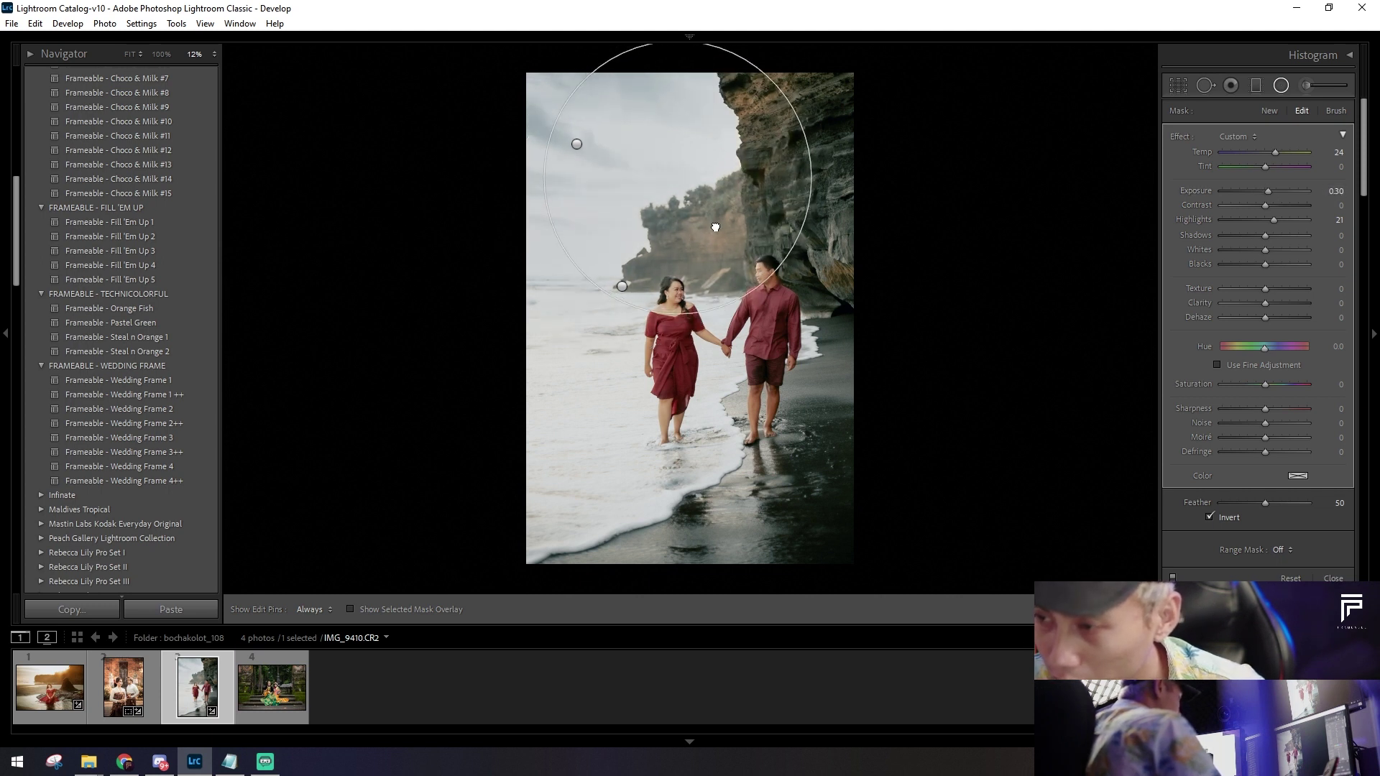
{"action": "mouse_move", "coordinate": [546, 189]}
{"action": "left_mouse_down"}
{"action": "mouse_move", "coordinate": [432, 188]}
{"action": "mouse_move", "coordinate": [555, 183]}
{"action": "left_mouse_up"}
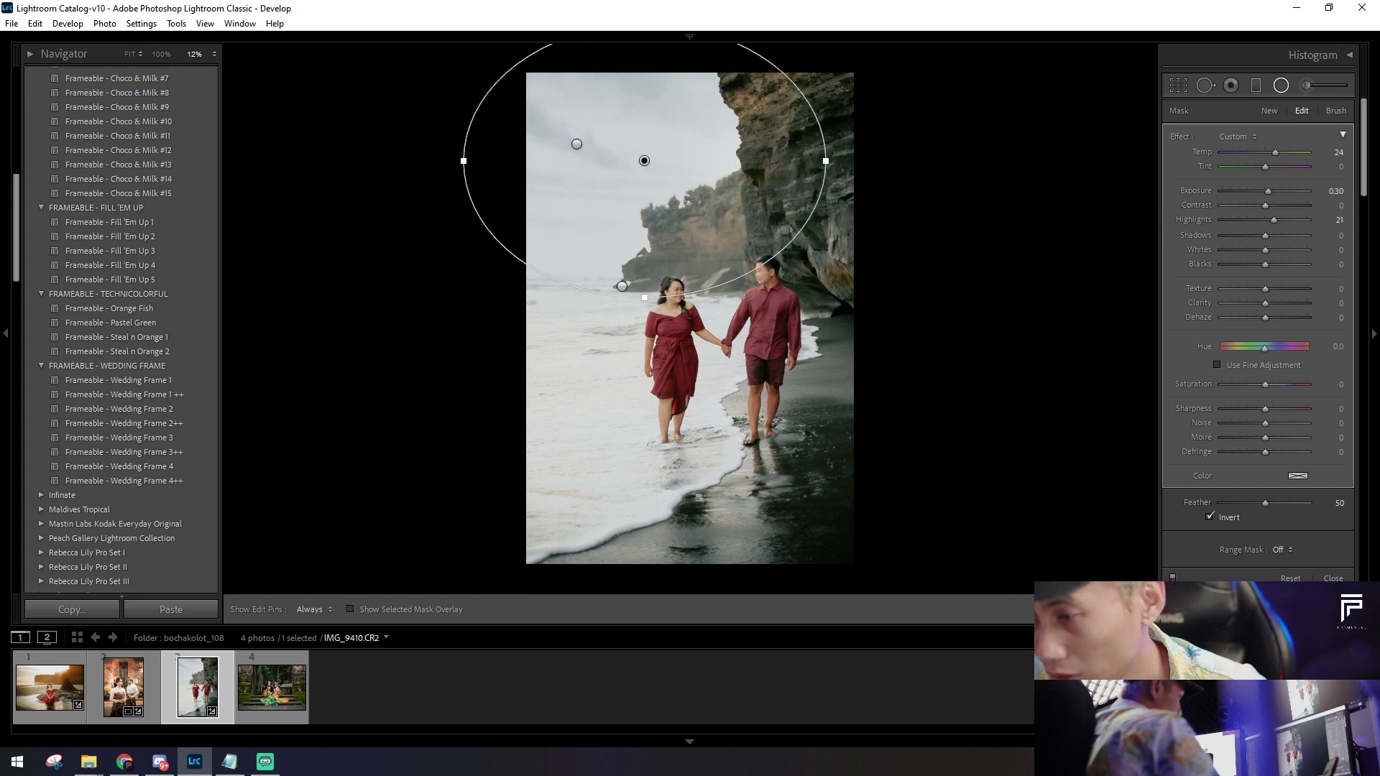
Step: Add a large radial mask applied outside its ellipse with negative exposure to darken the edges
{"action": "left_click", "coordinate": [620, 287]}
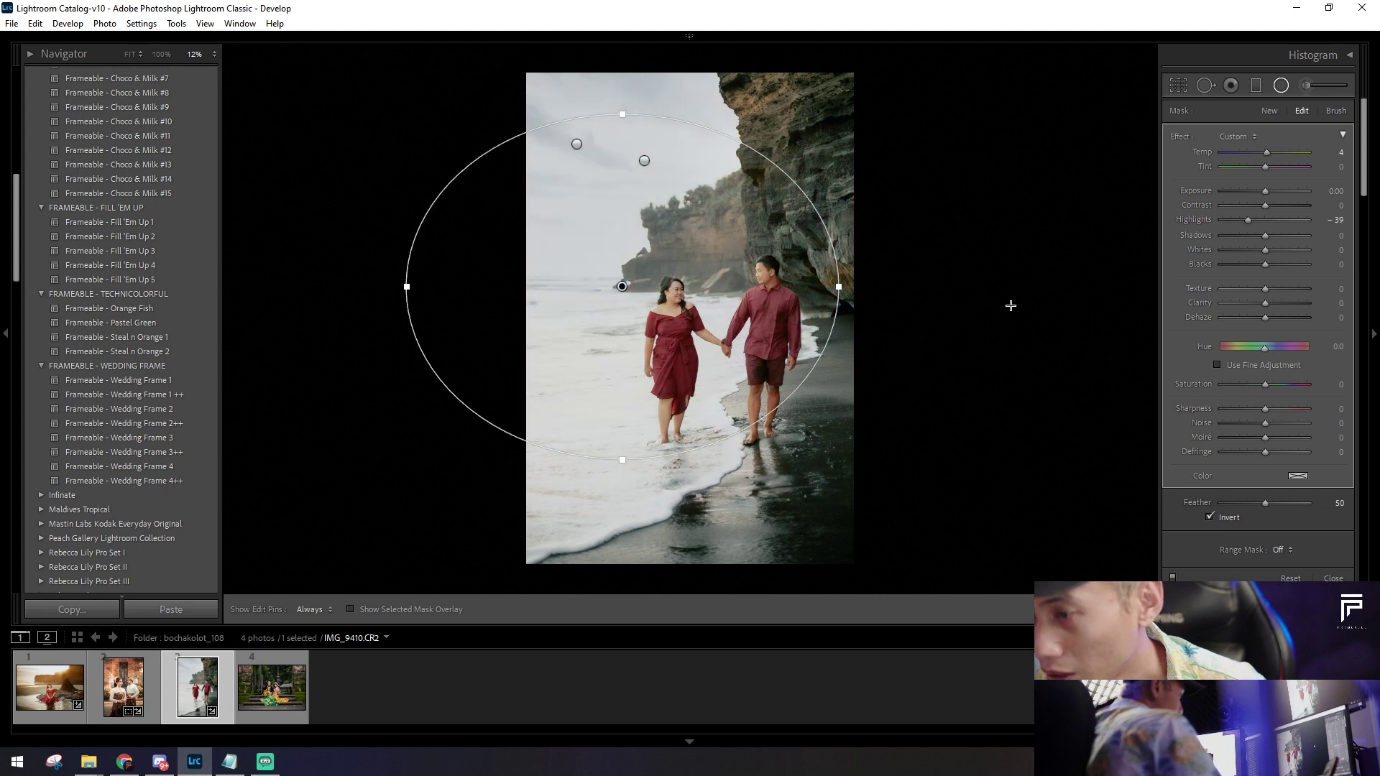
{"action": "left_click_drag", "start_coordinate": [823, 136], "coordinate": [1097, 464]}
{"action": "left_click_drag", "start_coordinate": [791, 424], "coordinate": [954, 556]}
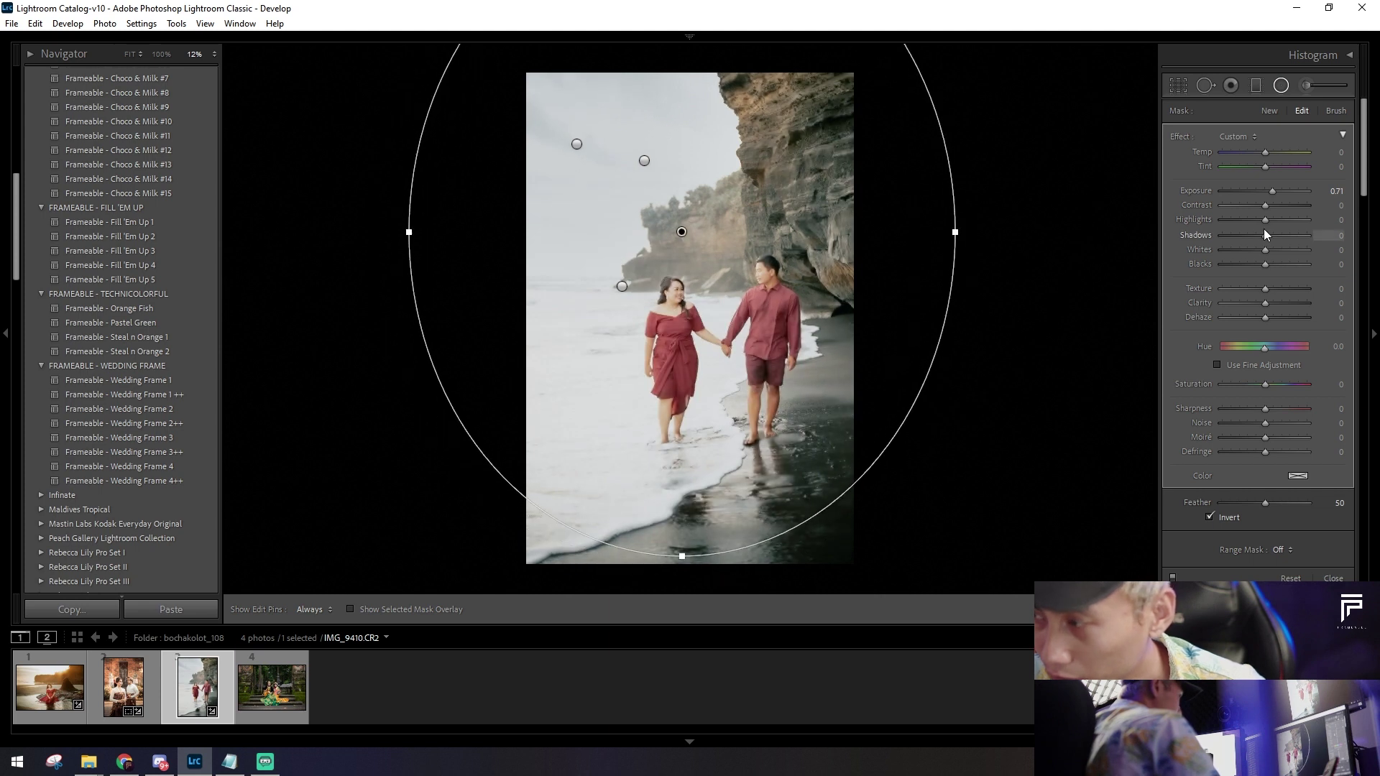
{"action": "left_click", "coordinate": [1232, 516]}
{"action": "left_click_drag", "start_coordinate": [1272, 191], "coordinate": [1255, 192]}
{"action": "mouse_move", "coordinate": [612, 378]}
{"action": "left_mouse_down"}
{"action": "mouse_move", "coordinate": [685, 394]}
{"action": "mouse_move", "coordinate": [728, 350]}
{"action": "mouse_move", "coordinate": [816, 345]}
{"action": "mouse_move", "coordinate": [791, 338]}
{"action": "mouse_move", "coordinate": [659, 400]}
{"action": "mouse_move", "coordinate": [779, 374]}
{"action": "mouse_move", "coordinate": [674, 363]}
{"action": "left_mouse_up"}
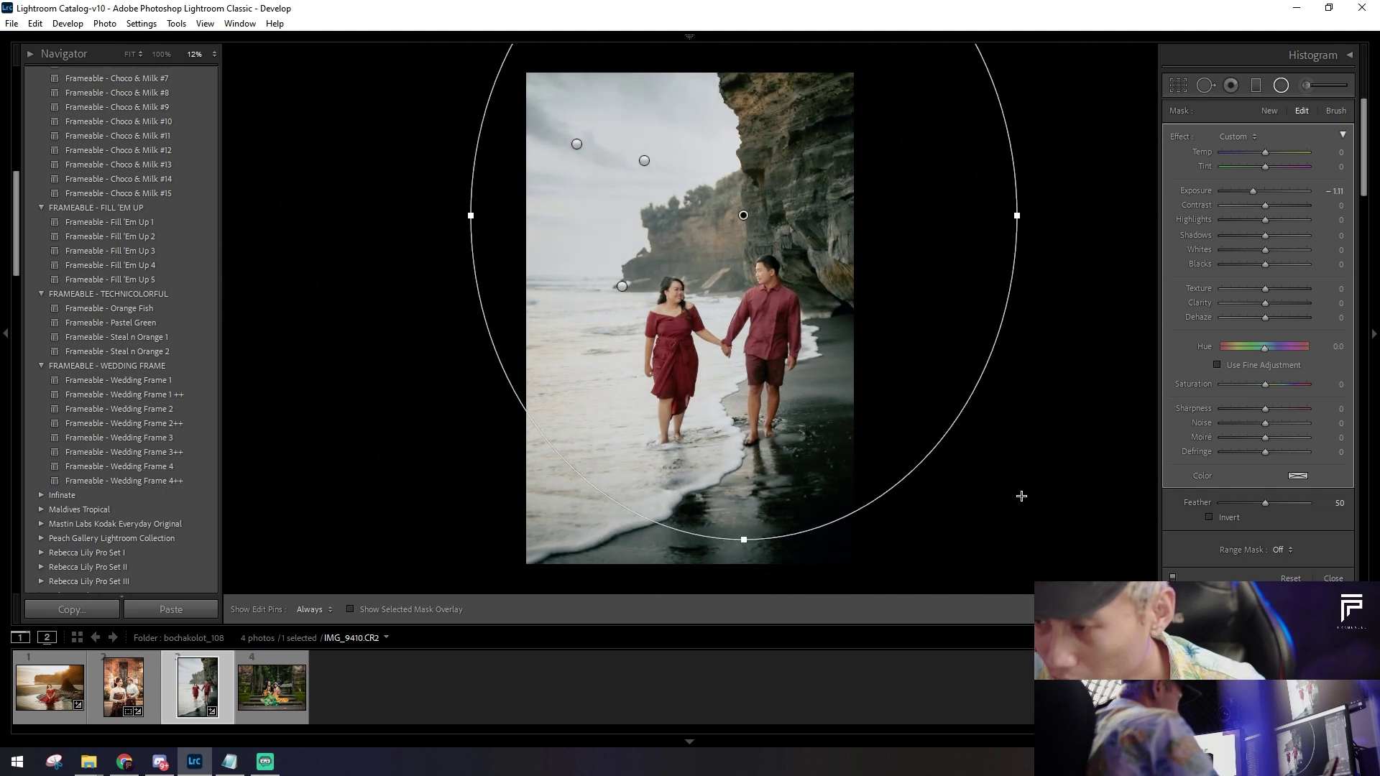
{"action": "key", "text": "shift+m"}
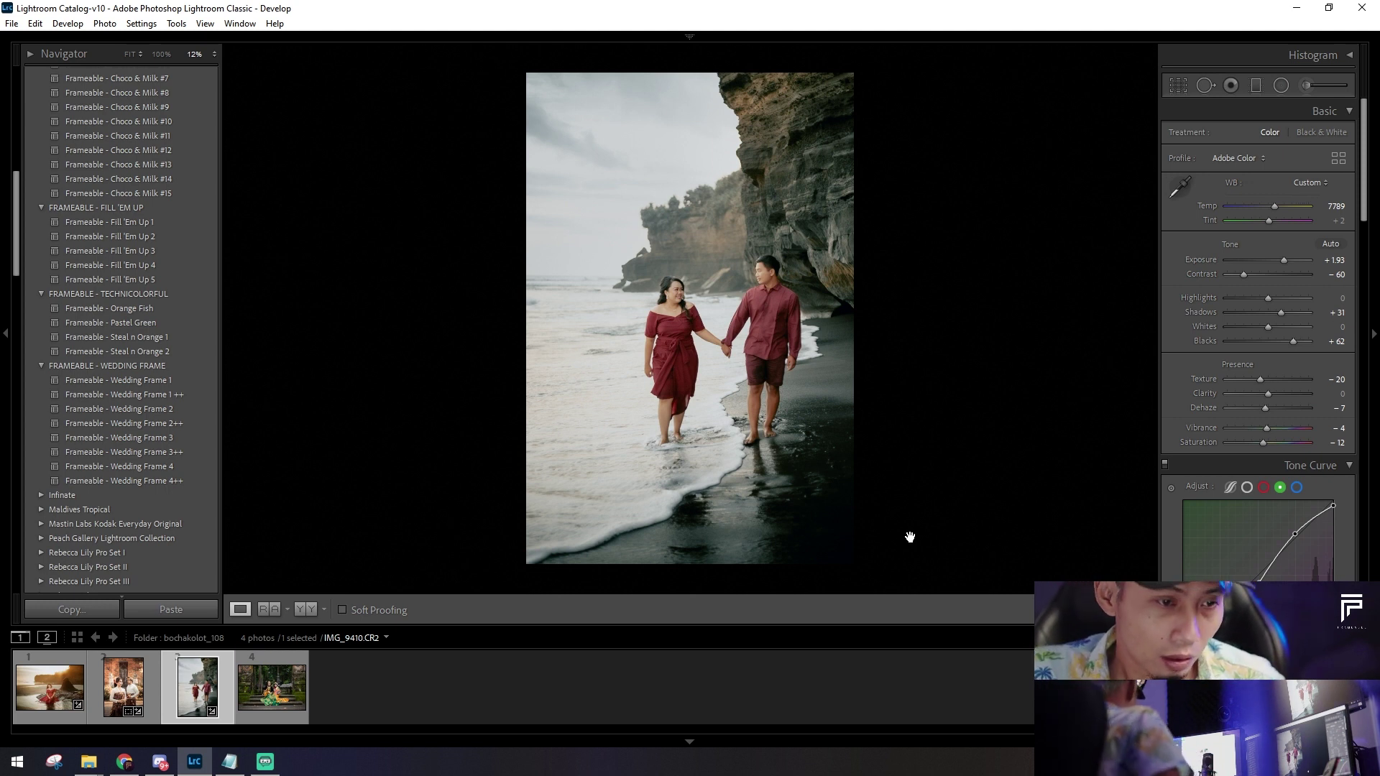
Step: Nudge Exposure to +2.23 with the keyboard and compare against the sunset portrait
{"action": "key", "text": "equal"}
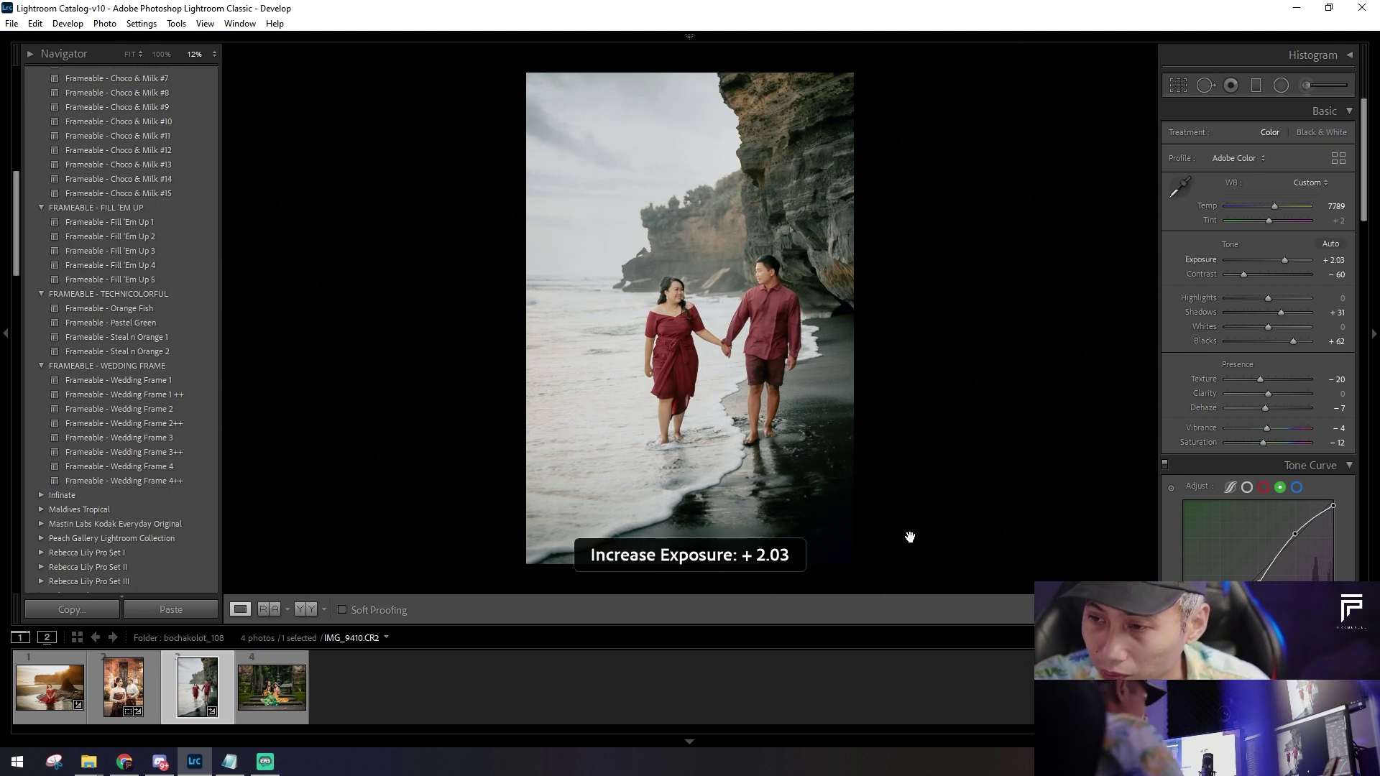
{"action": "key", "text": "equal"}
{"action": "key", "text": "equal"}
{"action": "key", "text": "equal"}
{"action": "key", "text": "minus"}
{"action": "key", "text": "equal"}
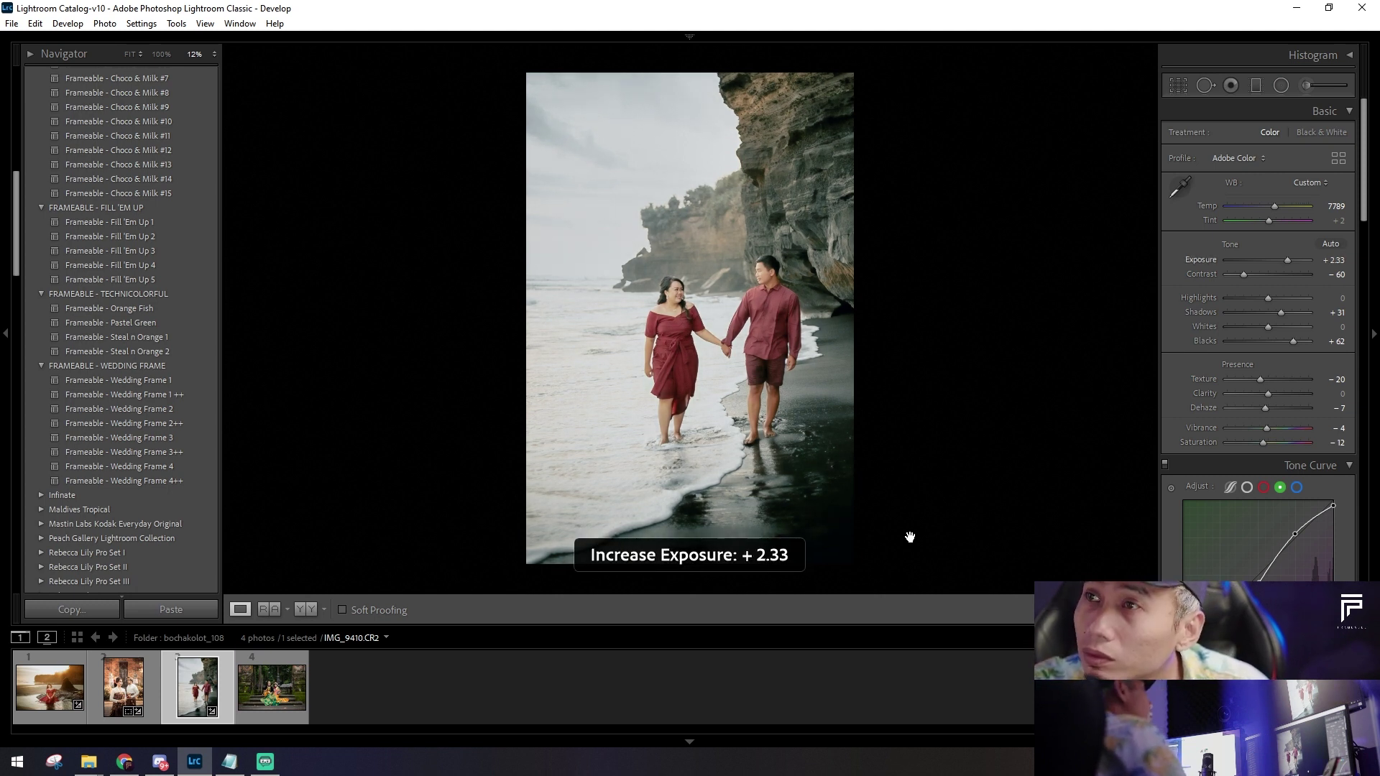
{"action": "key", "text": "minus"}
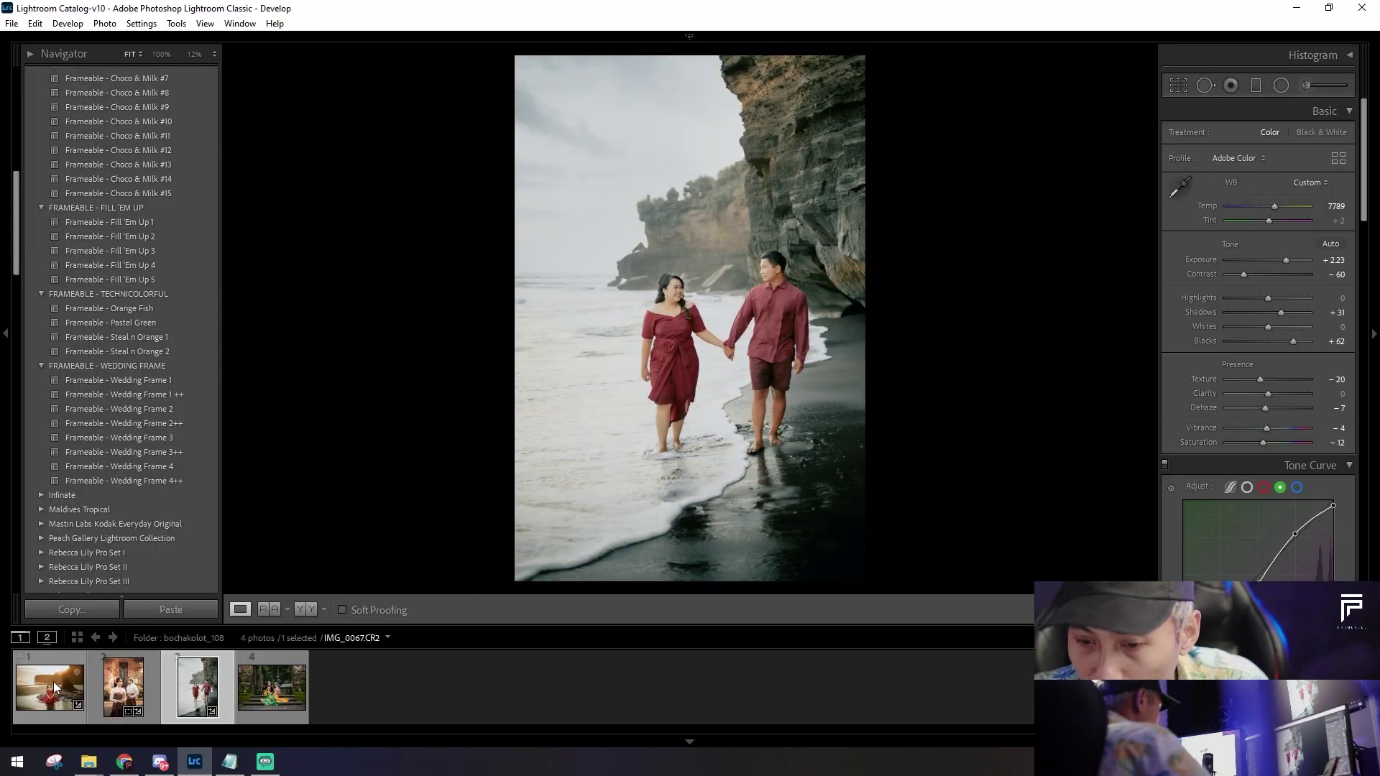
{"action": "left_click", "coordinate": [58, 688]}
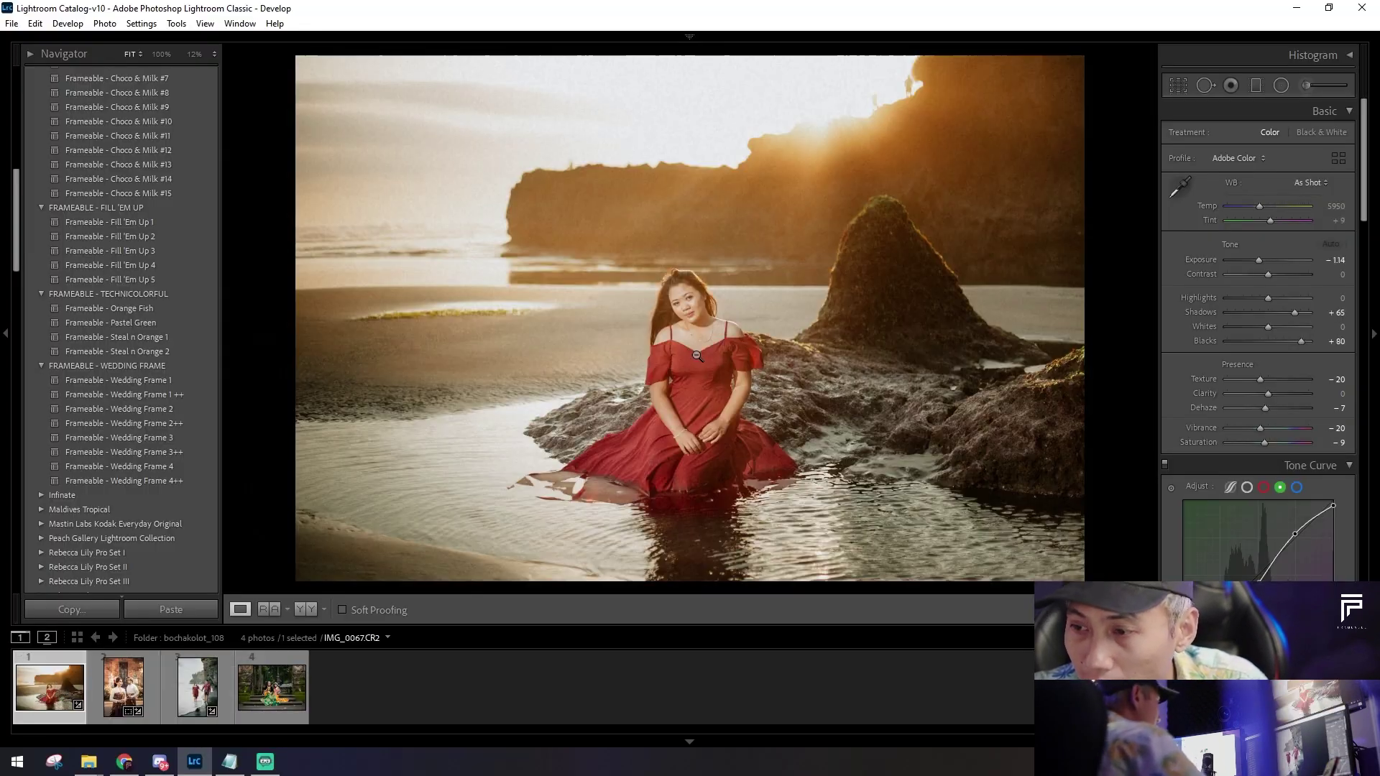
{"action": "left_click", "coordinate": [203, 688]}
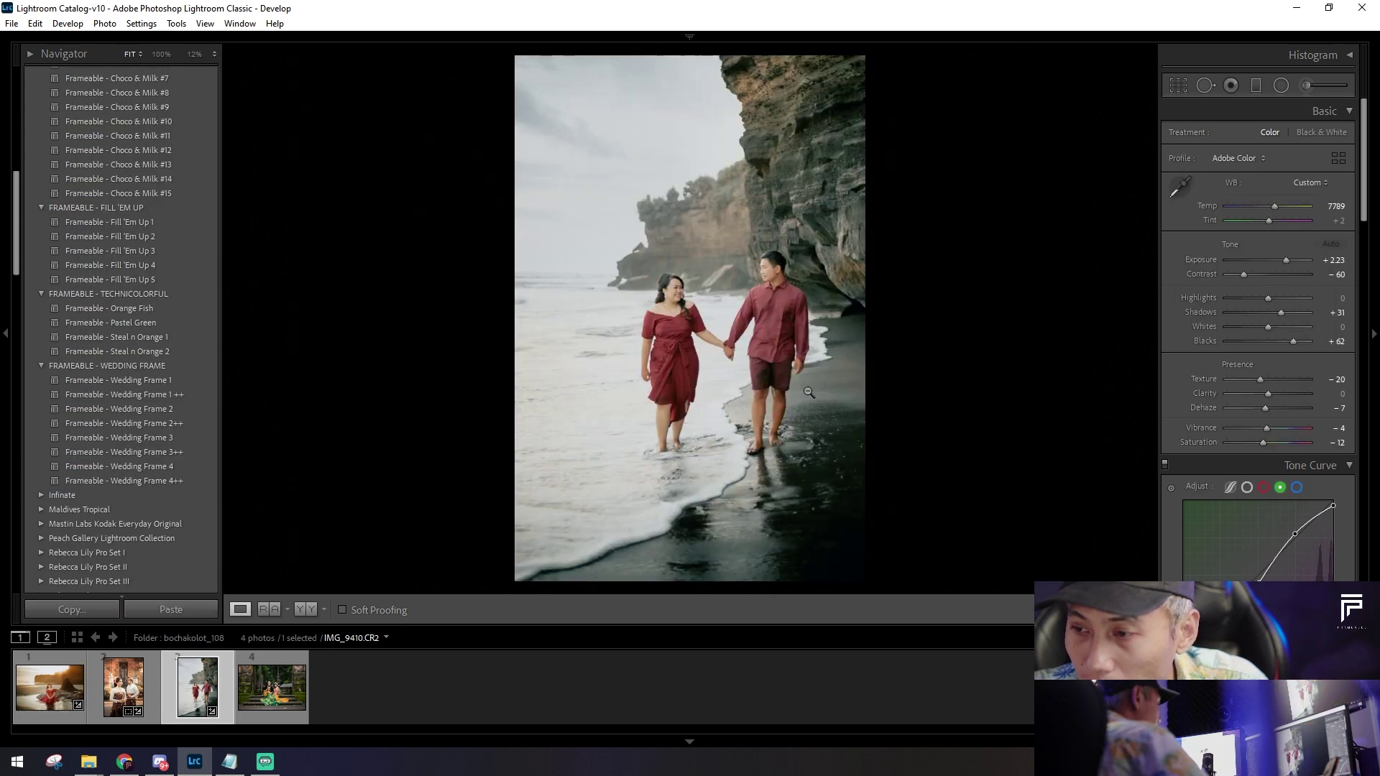
Step: Warm Temp to 10776, lower Exposure to +1.05, and view Before/After
{"action": "left_click_drag", "start_coordinate": [1272, 212], "coordinate": [1286, 215]}
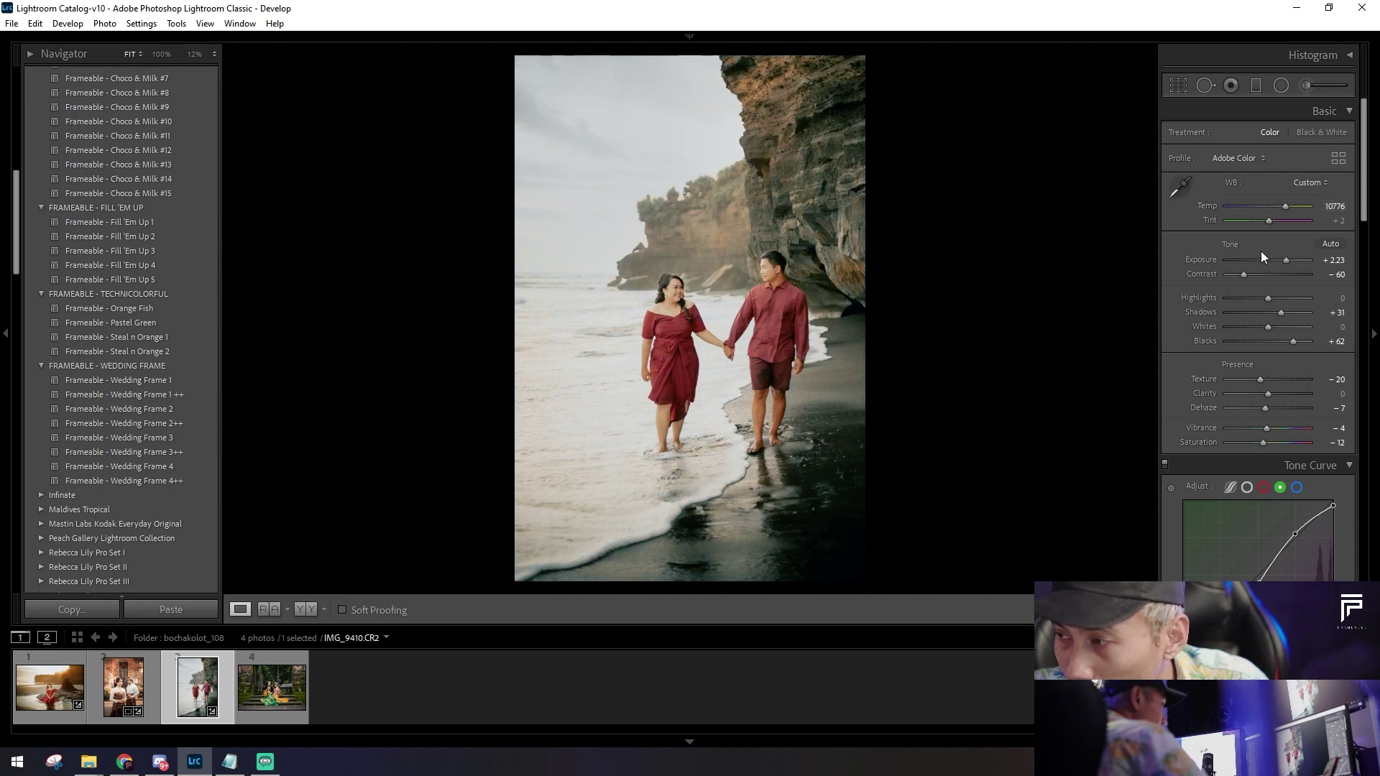
{"action": "mouse_move", "coordinate": [1285, 261]}
{"action": "left_mouse_down"}
{"action": "mouse_move", "coordinate": [1262, 256]}
{"action": "mouse_move", "coordinate": [1277, 260]}
{"action": "left_mouse_up"}
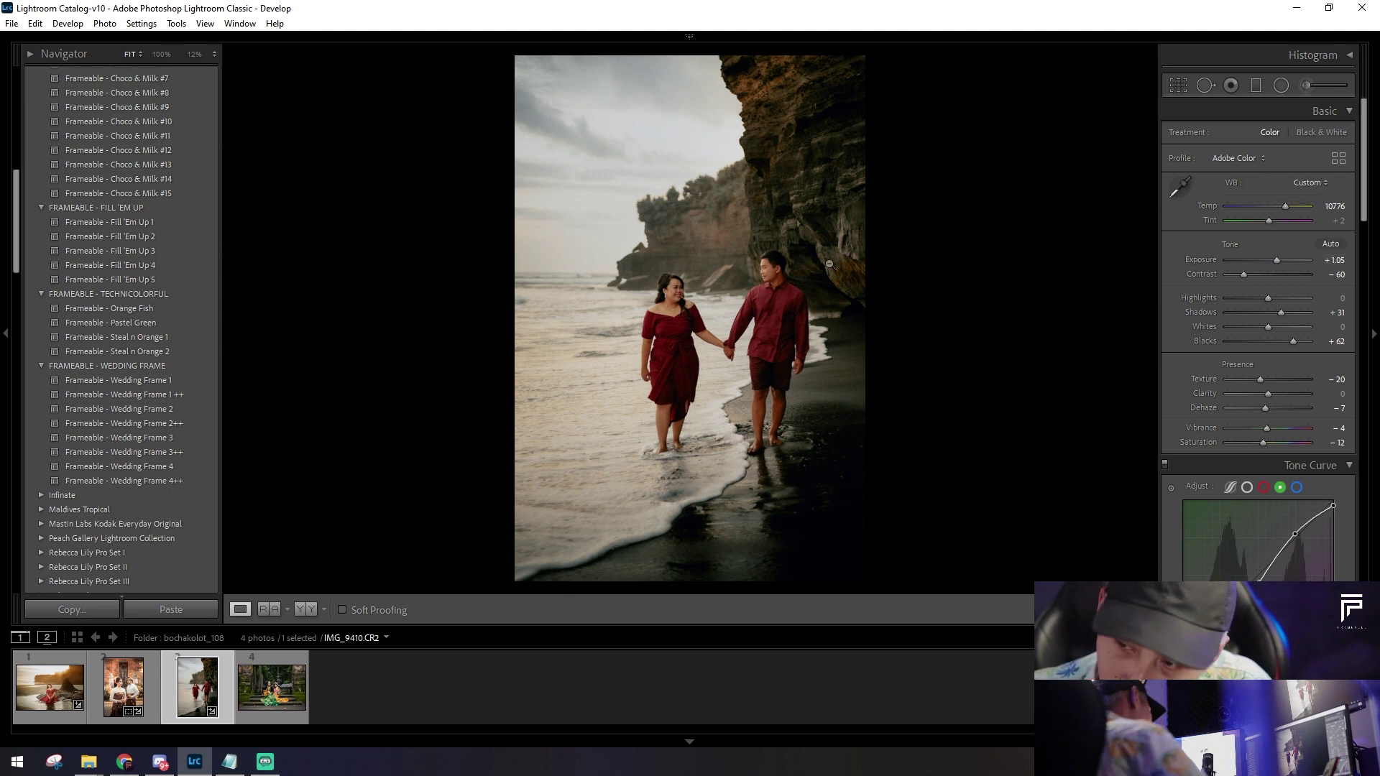
{"action": "left_click", "coordinate": [305, 609]}
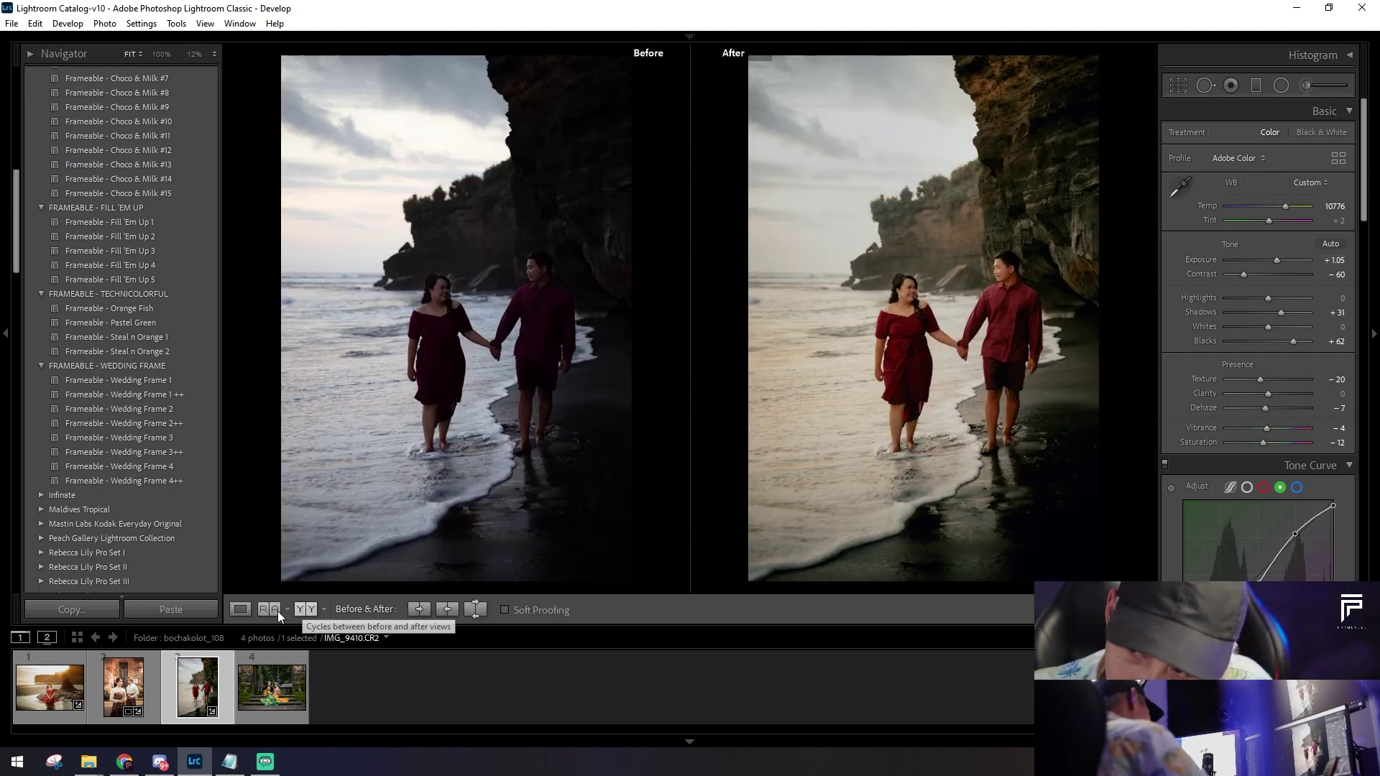
Step: Show Reference View with the sunset portrait as the reference photo
{"action": "left_click", "coordinate": [241, 609]}
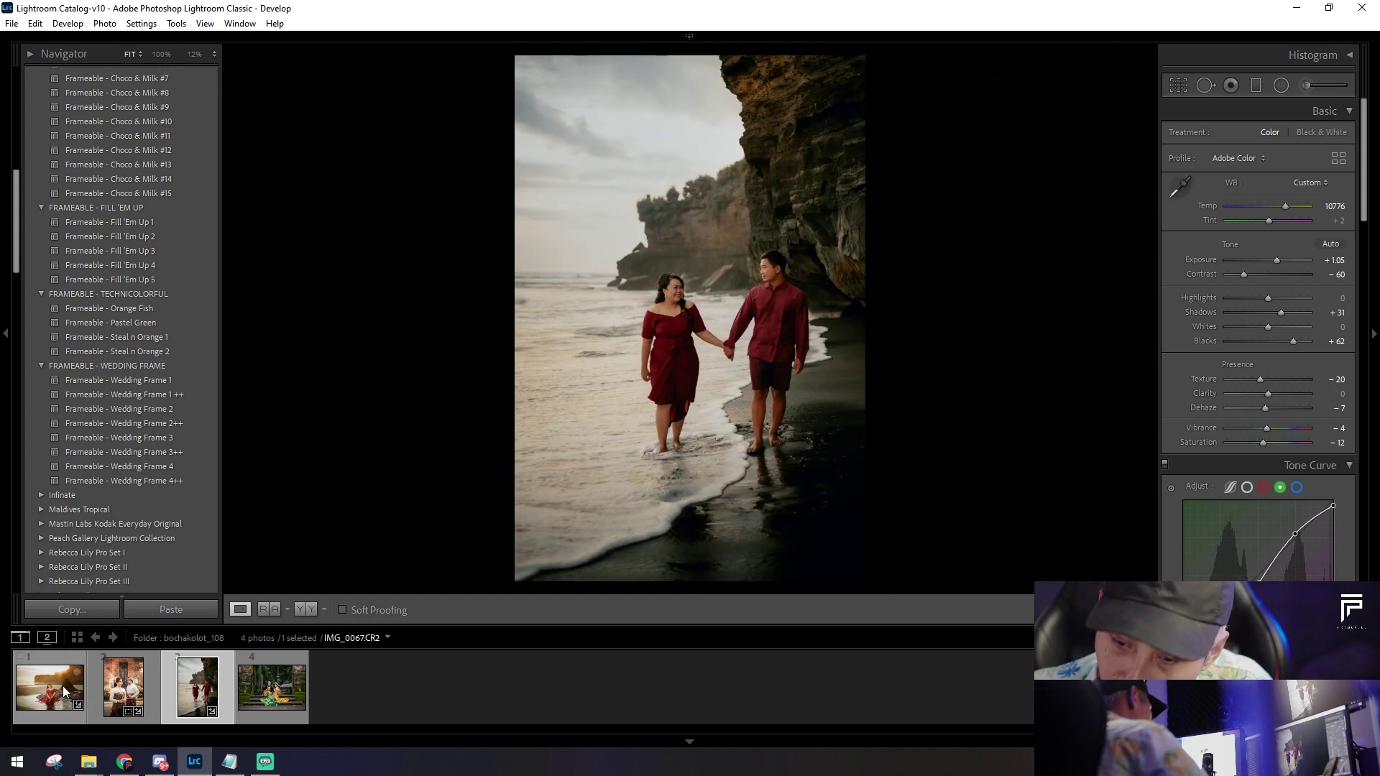
{"action": "left_click", "coordinate": [269, 608]}
{"action": "left_click_drag", "start_coordinate": [58, 686], "coordinate": [366, 403]}
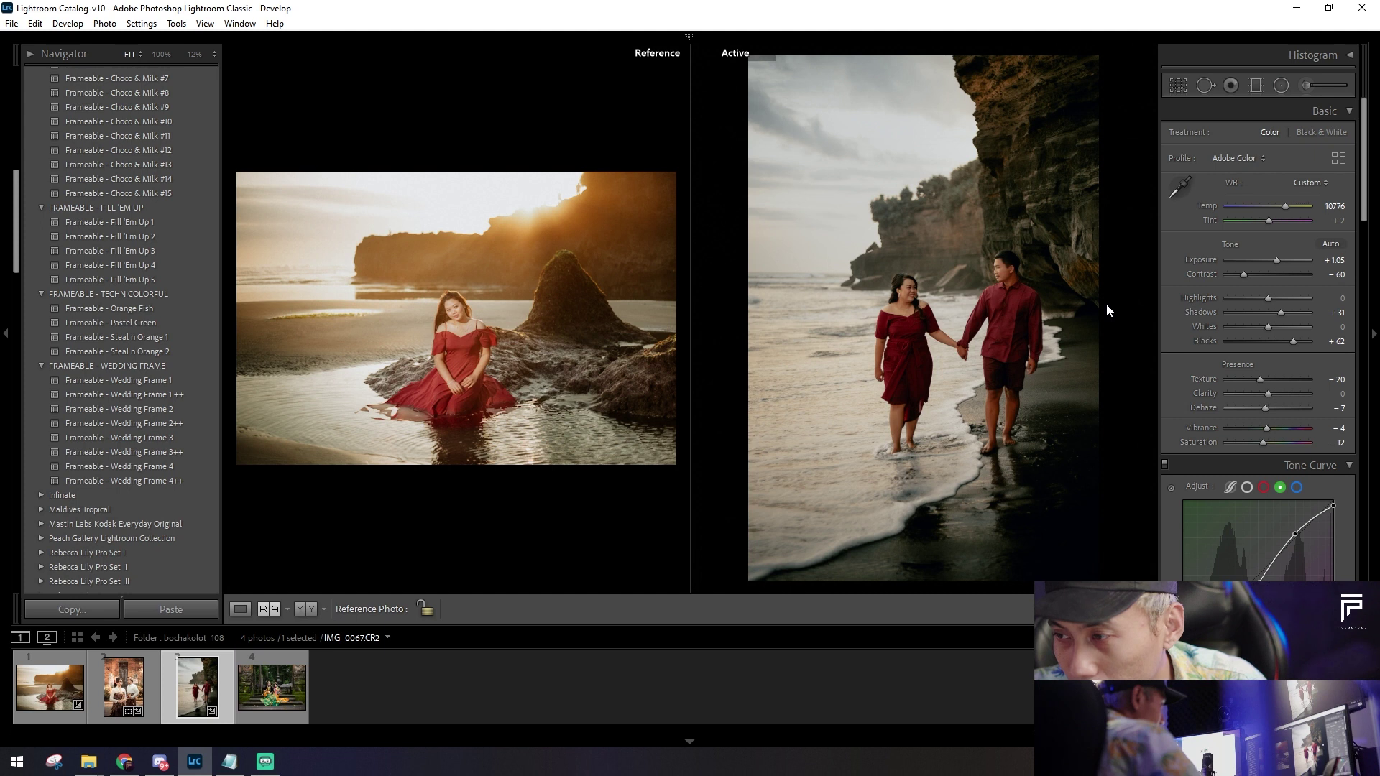
Step: Set the beach photo's Exposure to +1.49 and Highlights to −26
{"action": "left_click_drag", "start_coordinate": [1277, 260], "coordinate": [1280, 260]}
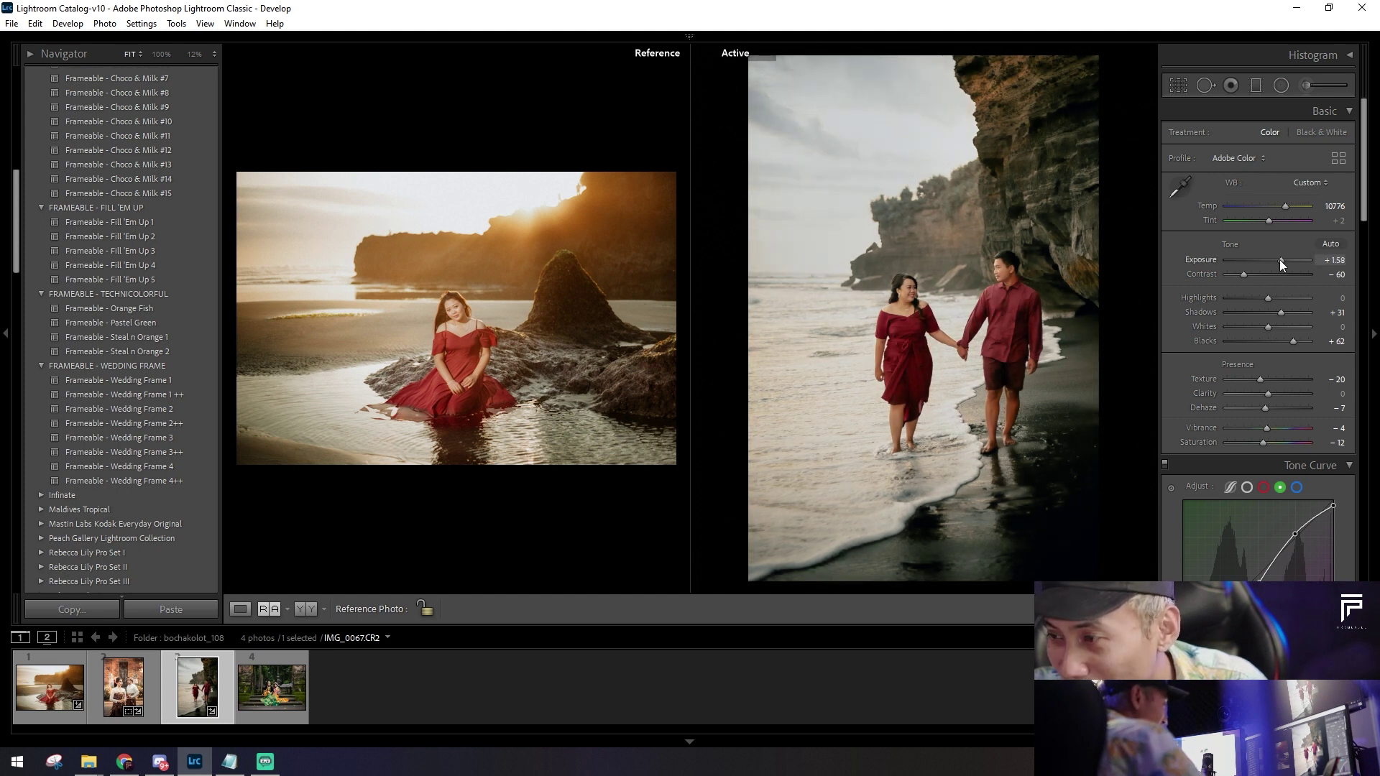
{"action": "left_click_drag", "start_coordinate": [1279, 261], "coordinate": [1279, 260]}
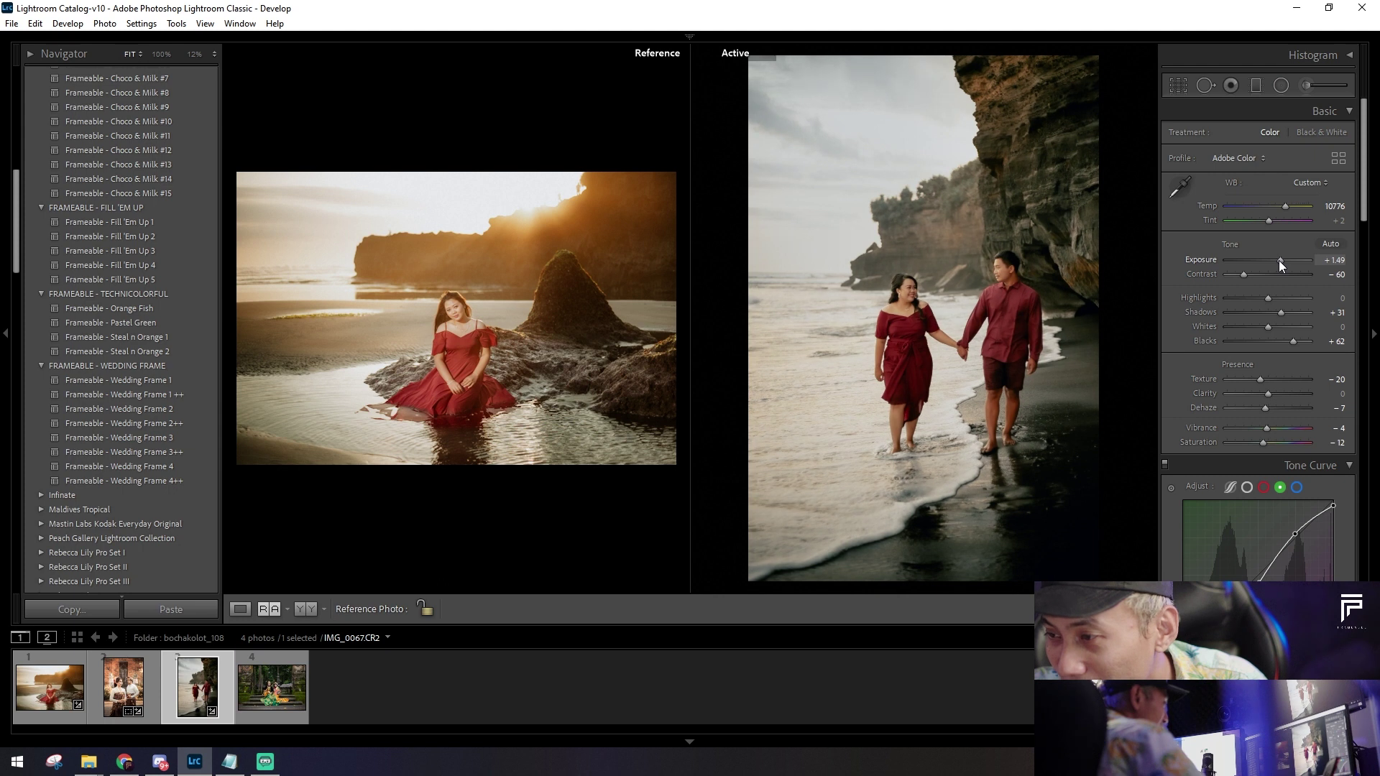
{"action": "left_click_drag", "start_coordinate": [1278, 298], "coordinate": [1309, 296]}
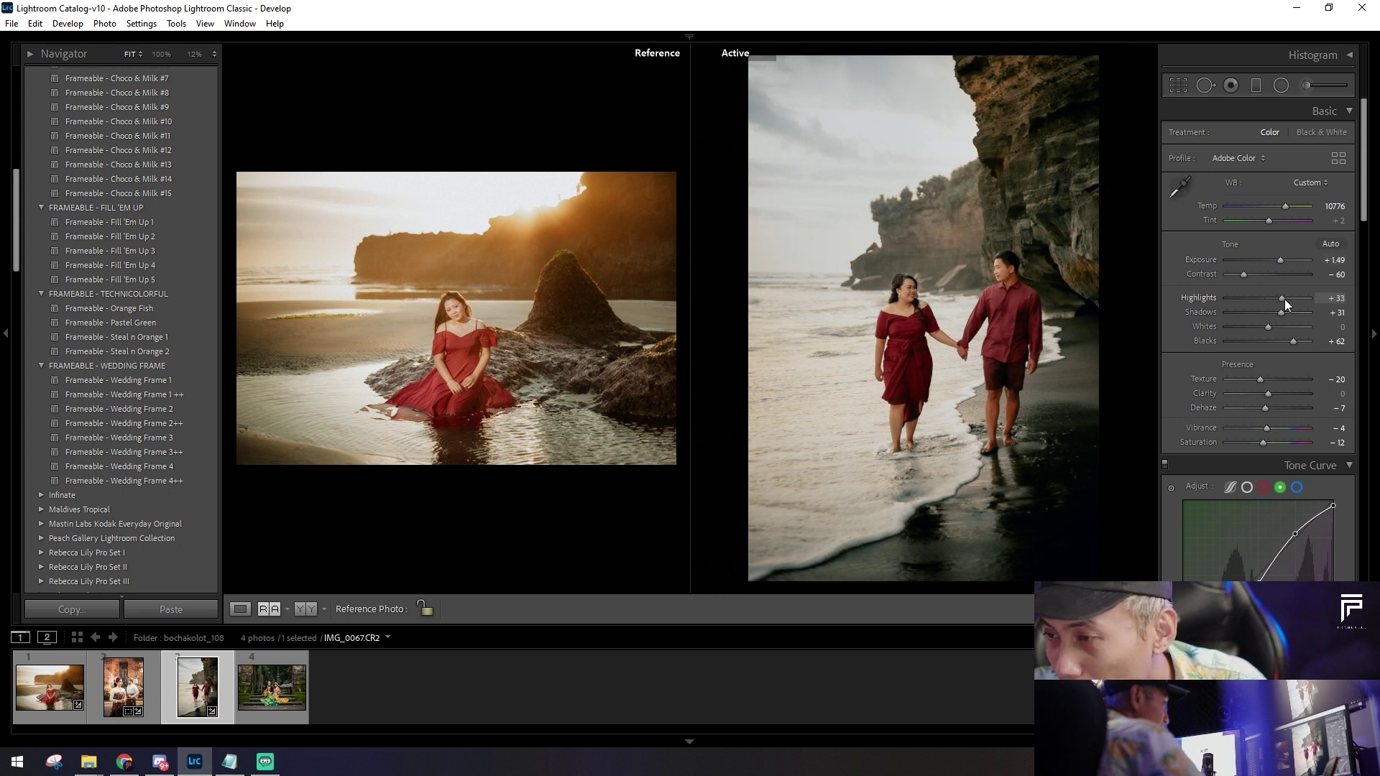
{"action": "left_click_drag", "start_coordinate": [1310, 297], "coordinate": [1263, 299]}
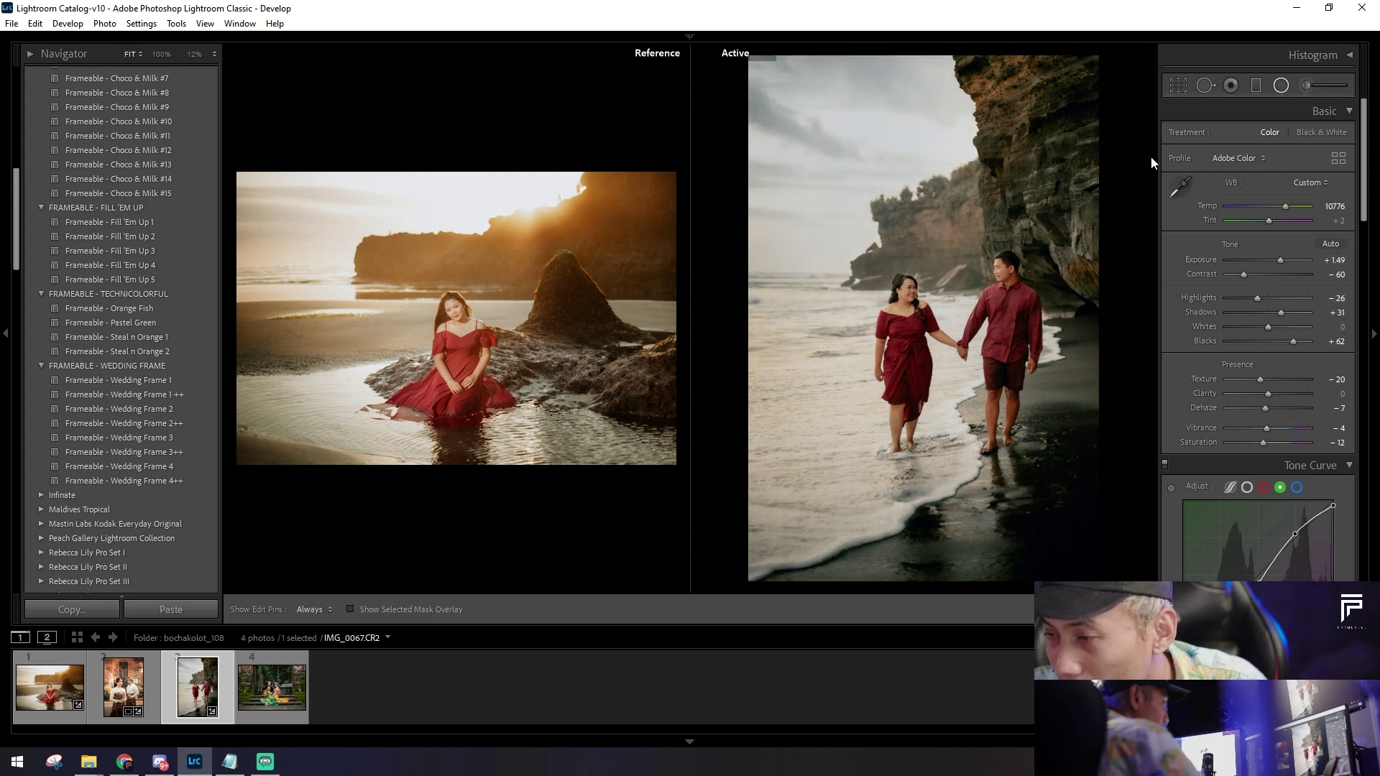
Step: Draw a new radial mask around the walking couple at Exposure +0.84 and flatten its top
{"action": "key", "text": "shift+m"}
{"action": "left_click", "coordinate": [981, 209]}
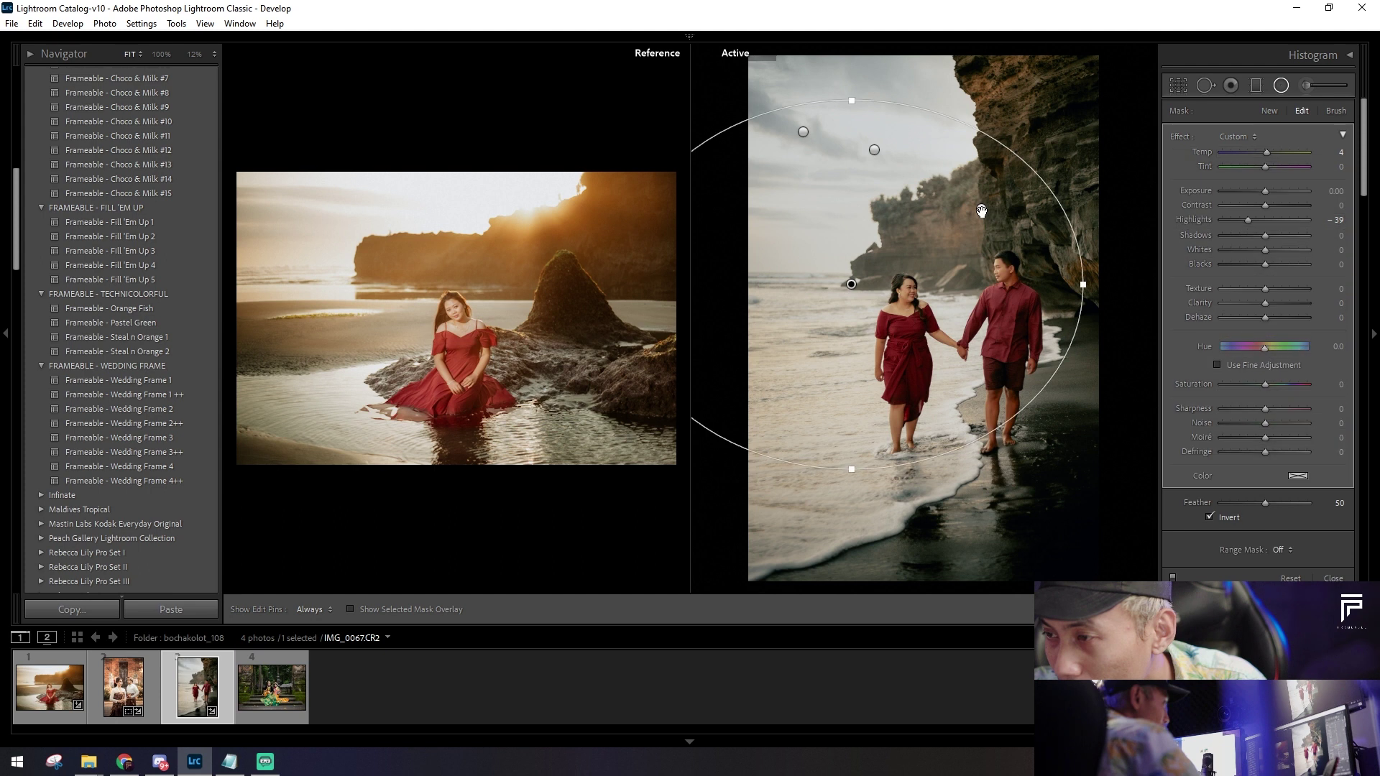
{"action": "left_click", "coordinate": [874, 149]}
{"action": "mouse_move", "coordinate": [953, 339]}
{"action": "left_mouse_down"}
{"action": "mouse_move", "coordinate": [1078, 522]}
{"action": "mouse_move", "coordinate": [1098, 524]}
{"action": "left_mouse_up"}
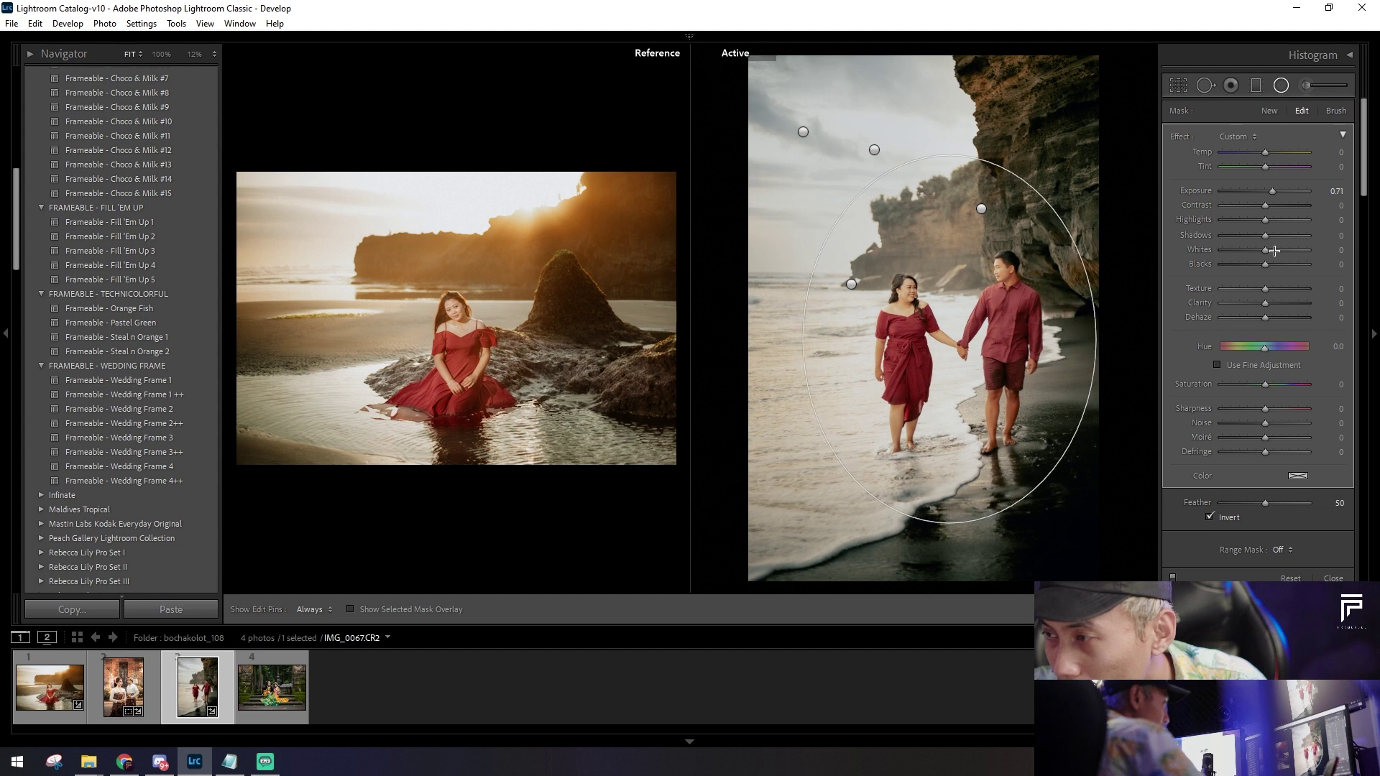
{"action": "left_click_drag", "start_coordinate": [1270, 191], "coordinate": [1270, 188]}
{"action": "left_click_drag", "start_coordinate": [1097, 338], "coordinate": [1124, 341]}
{"action": "left_click_drag", "start_coordinate": [948, 155], "coordinate": [956, 206]}
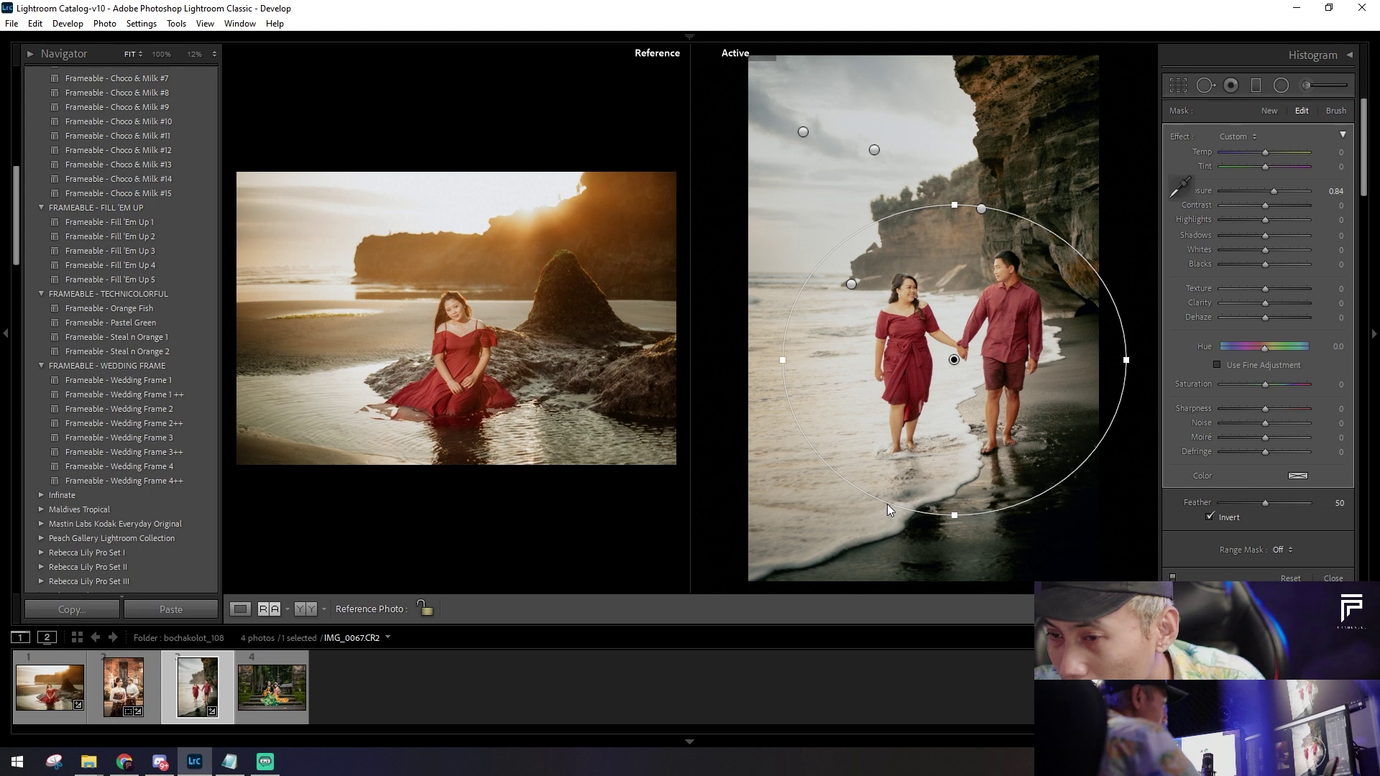
{"action": "key", "text": "shift+m"}
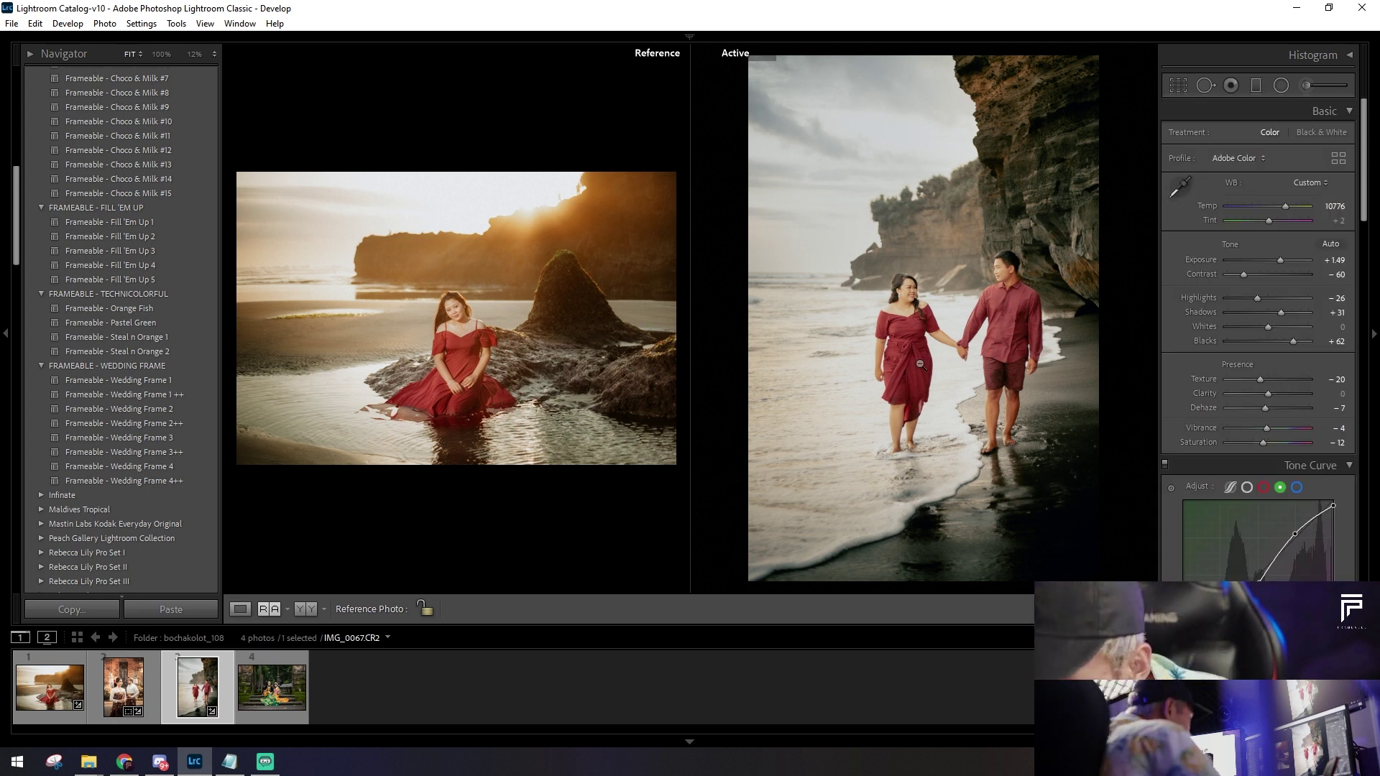
Step: Select the red Tone Curve channel and shift the Red hue in HSL
{"action": "scroll", "coordinate": [1201, 414], "scroll_direction": "down", "scroll_amount": 5}
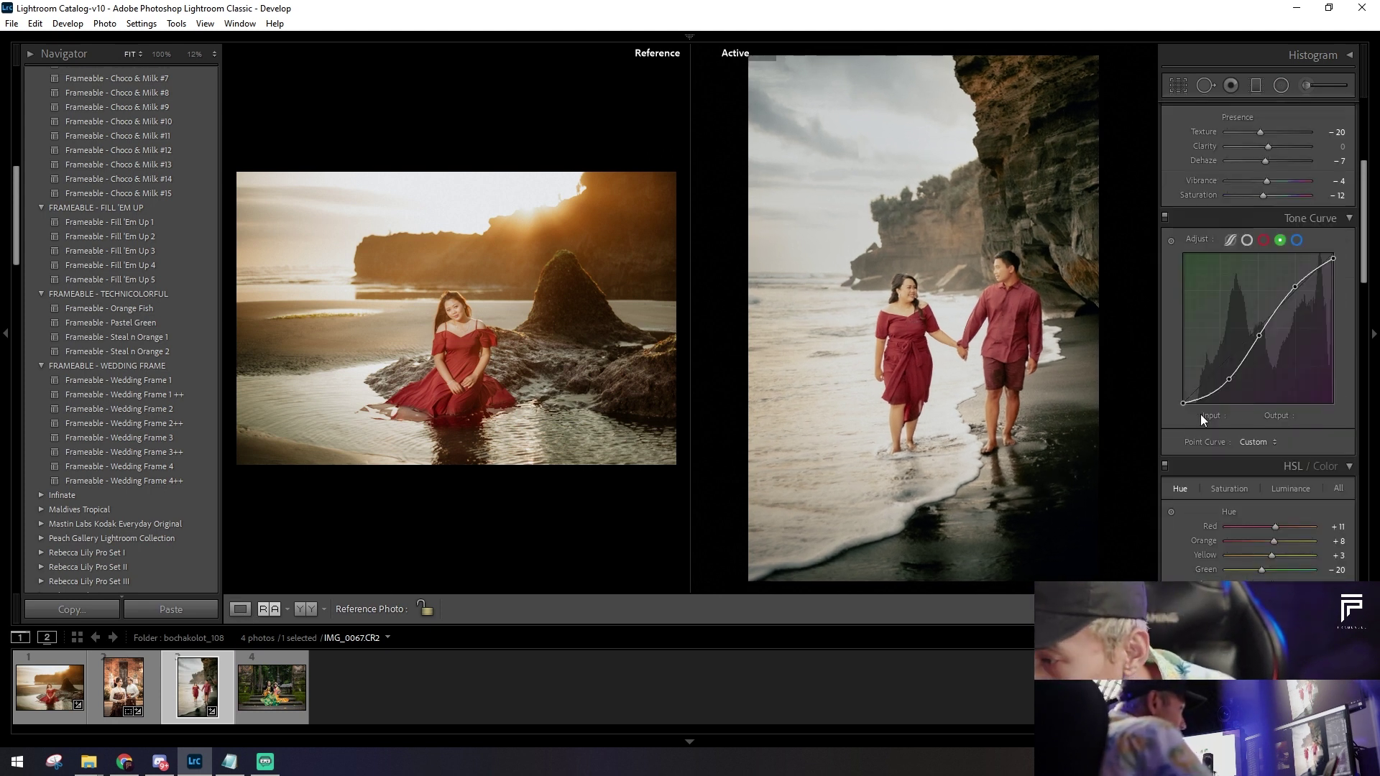
{"action": "left_click", "coordinate": [1264, 240]}
{"action": "left_click", "coordinate": [1238, 489]}
{"action": "left_click", "coordinate": [1184, 488]}
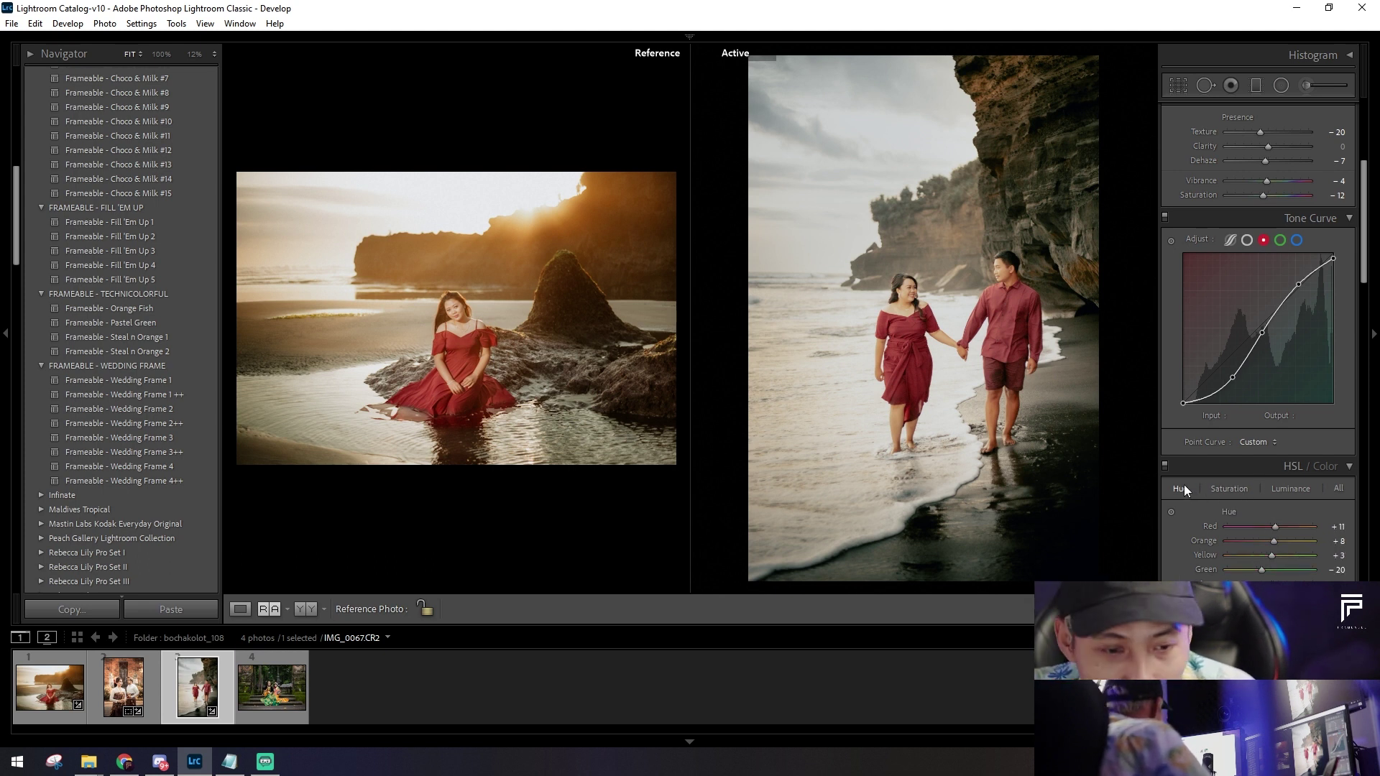
{"action": "mouse_move", "coordinate": [1270, 528]}
{"action": "left_mouse_down"}
{"action": "mouse_move", "coordinate": [1206, 528]}
{"action": "mouse_move", "coordinate": [1305, 523]}
{"action": "mouse_move", "coordinate": [1262, 528]}
{"action": "mouse_move", "coordinate": [1283, 526]}
{"action": "left_mouse_up"}
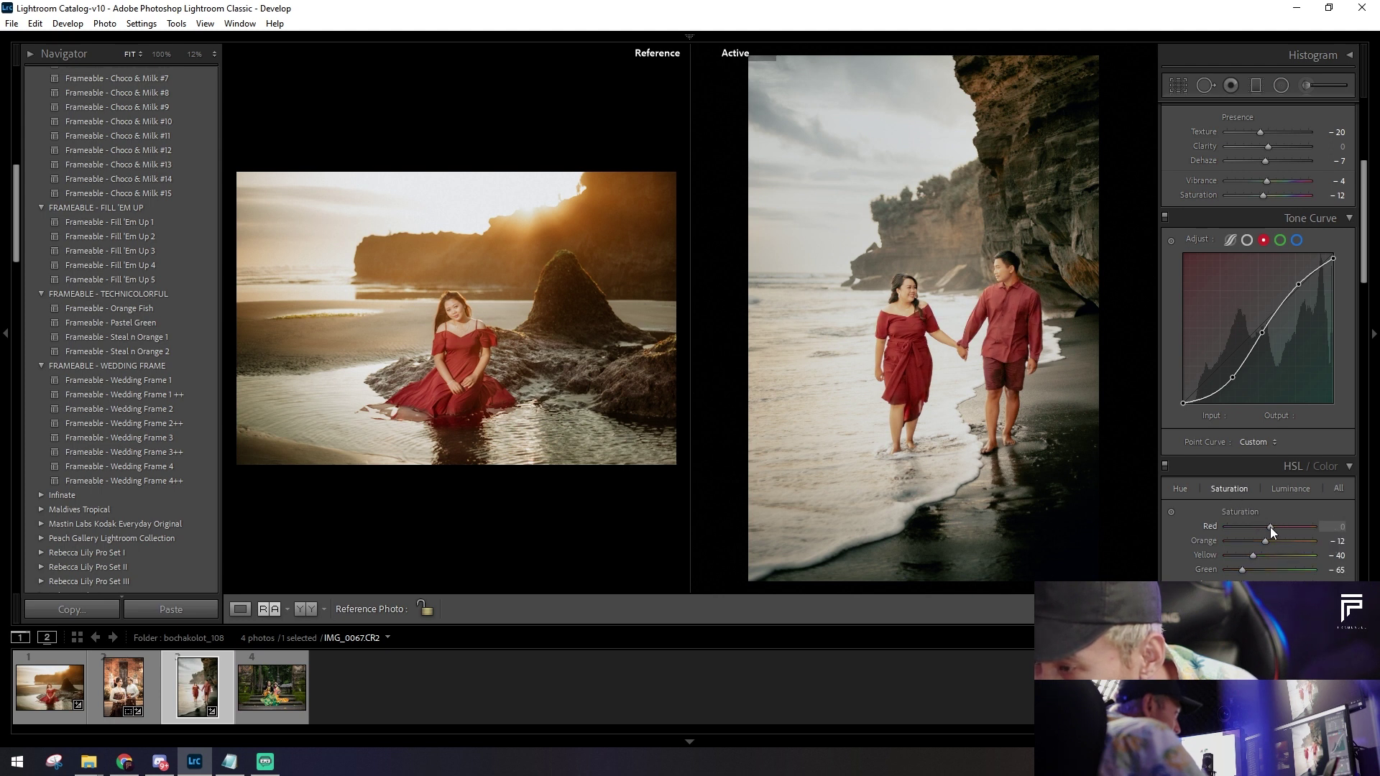
Step: Set Red saturation to +5 and Orange to −27, then return to Loupe view
{"action": "left_click_drag", "start_coordinate": [1270, 527], "coordinate": [1265, 524]}
{"action": "left_click", "coordinate": [979, 326]}
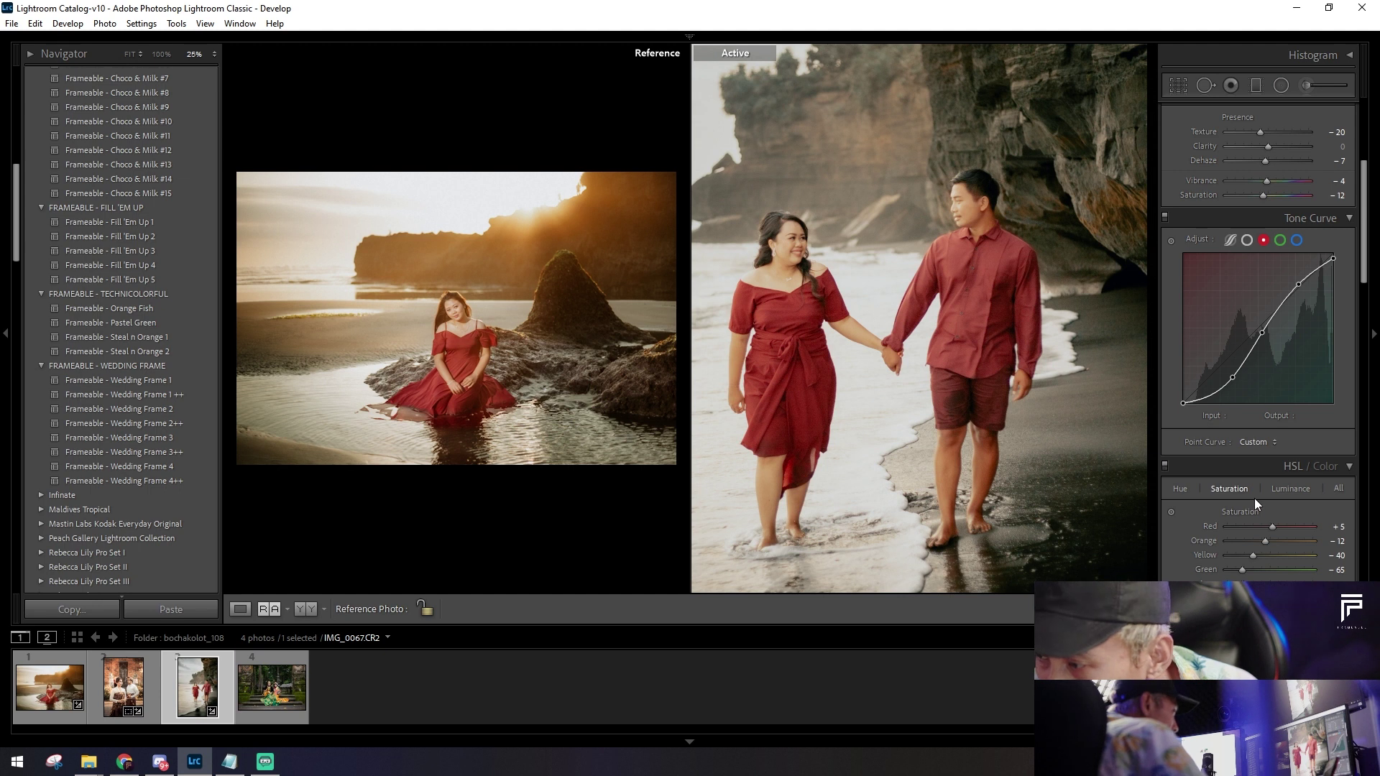
{"action": "left_click_drag", "start_coordinate": [1261, 540], "coordinate": [1247, 540]}
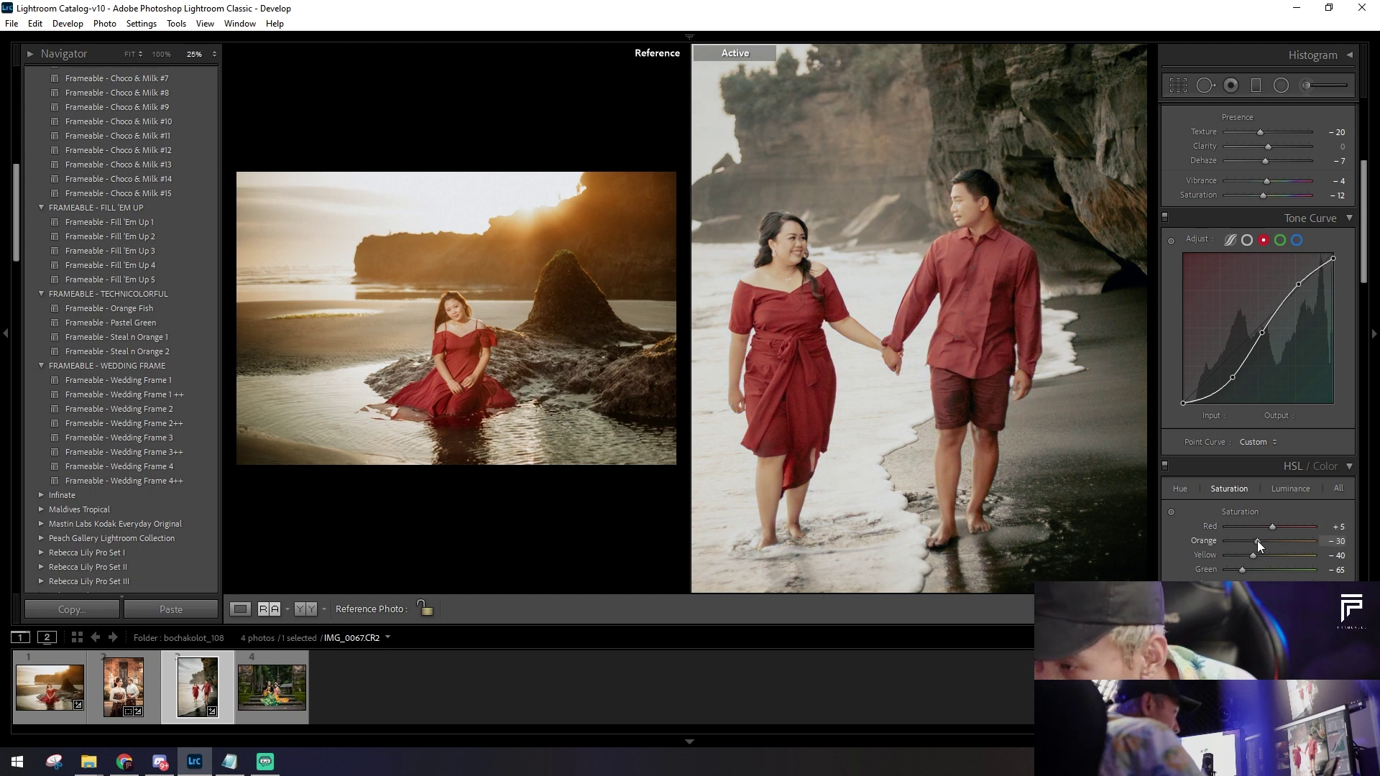
{"action": "left_click_drag", "start_coordinate": [1257, 541], "coordinate": [1258, 541]}
{"action": "left_click", "coordinate": [1109, 484]}
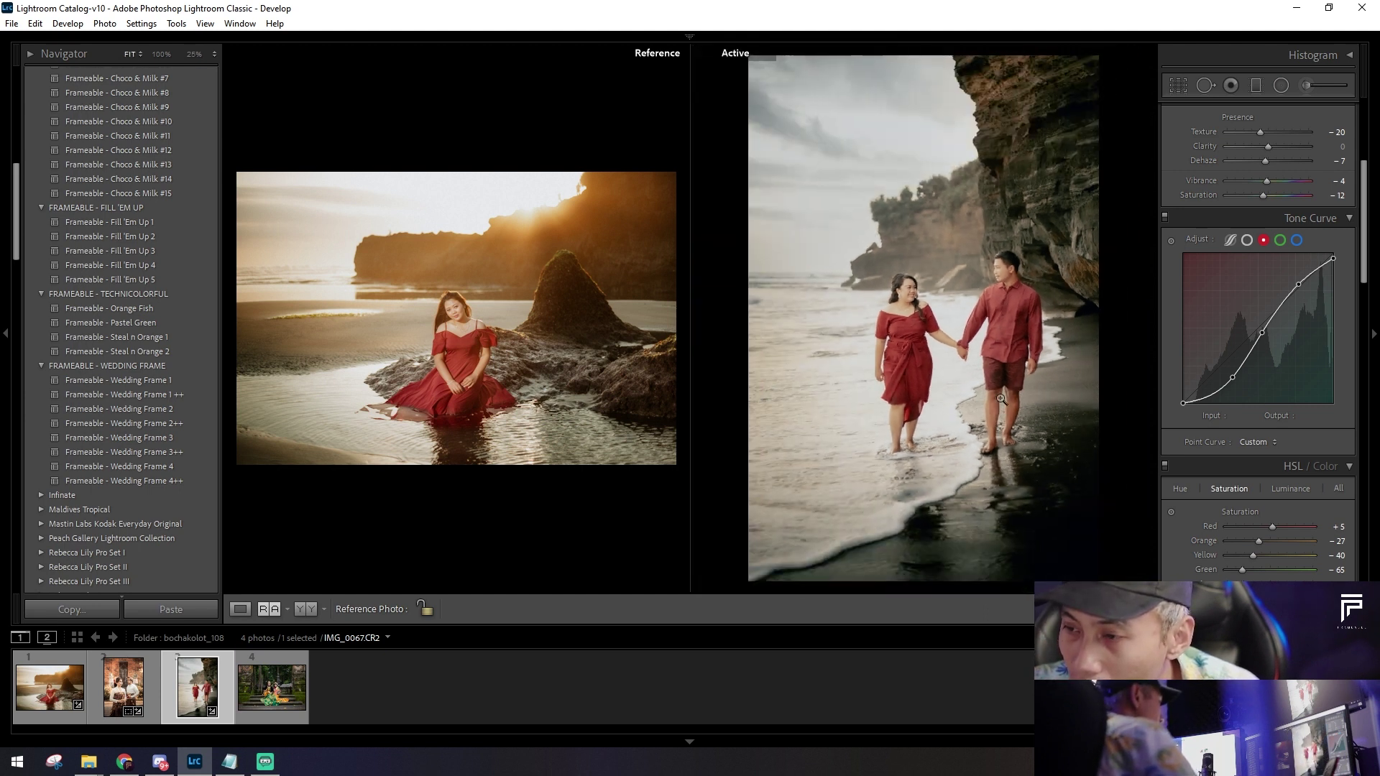
{"action": "left_click", "coordinate": [240, 609]}
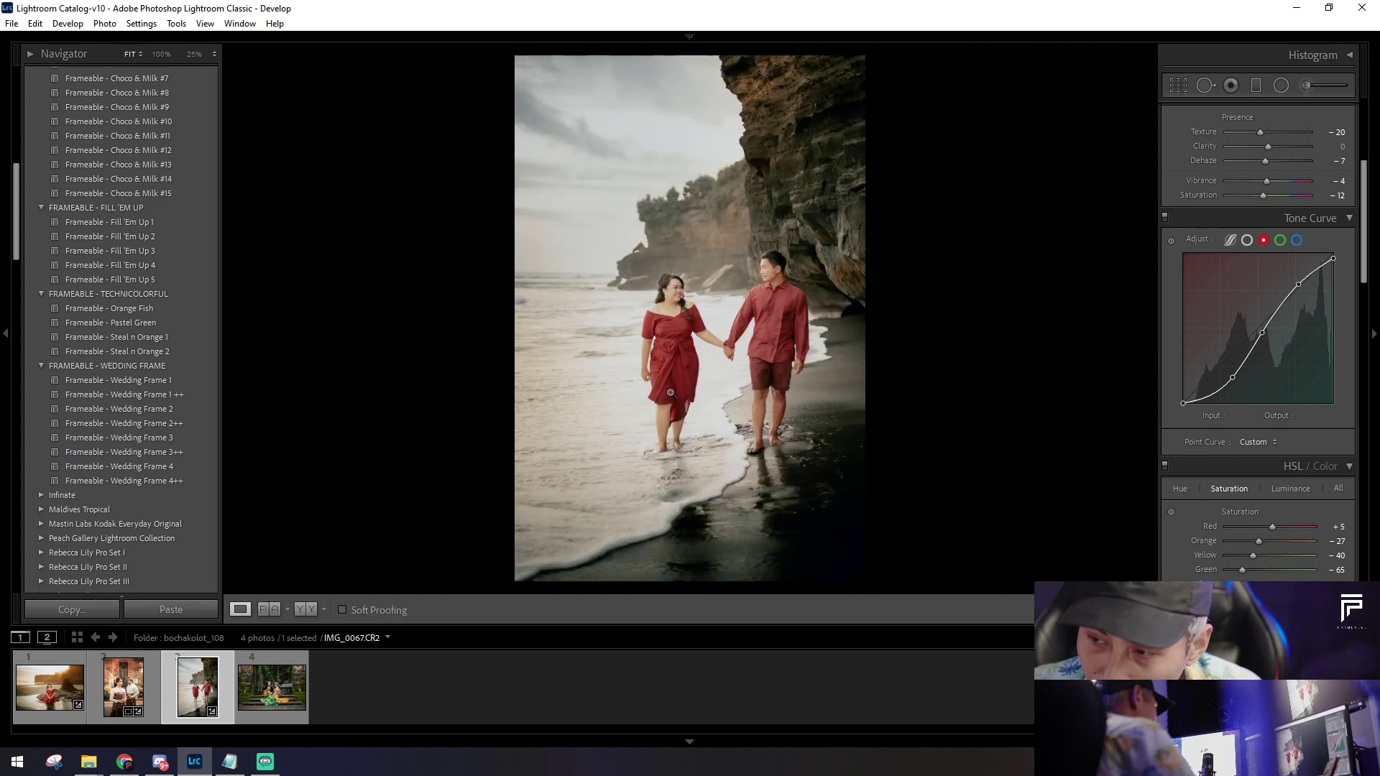
Step: Check the beach photo zoomed and full screen, then switch to filmstrip photo 4
{"action": "left_click", "coordinate": [732, 329]}
{"action": "left_click", "coordinate": [731, 329]}
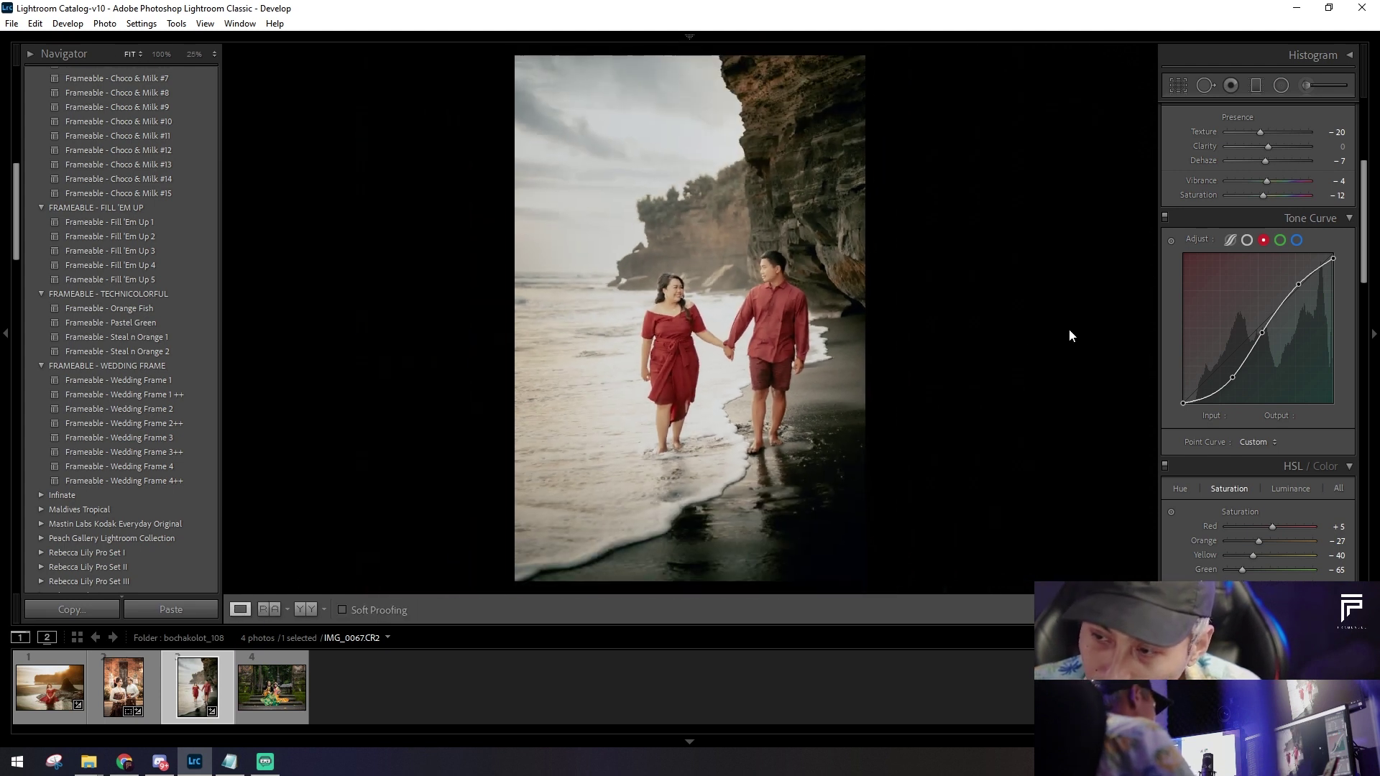
{"action": "key", "text": "f"}
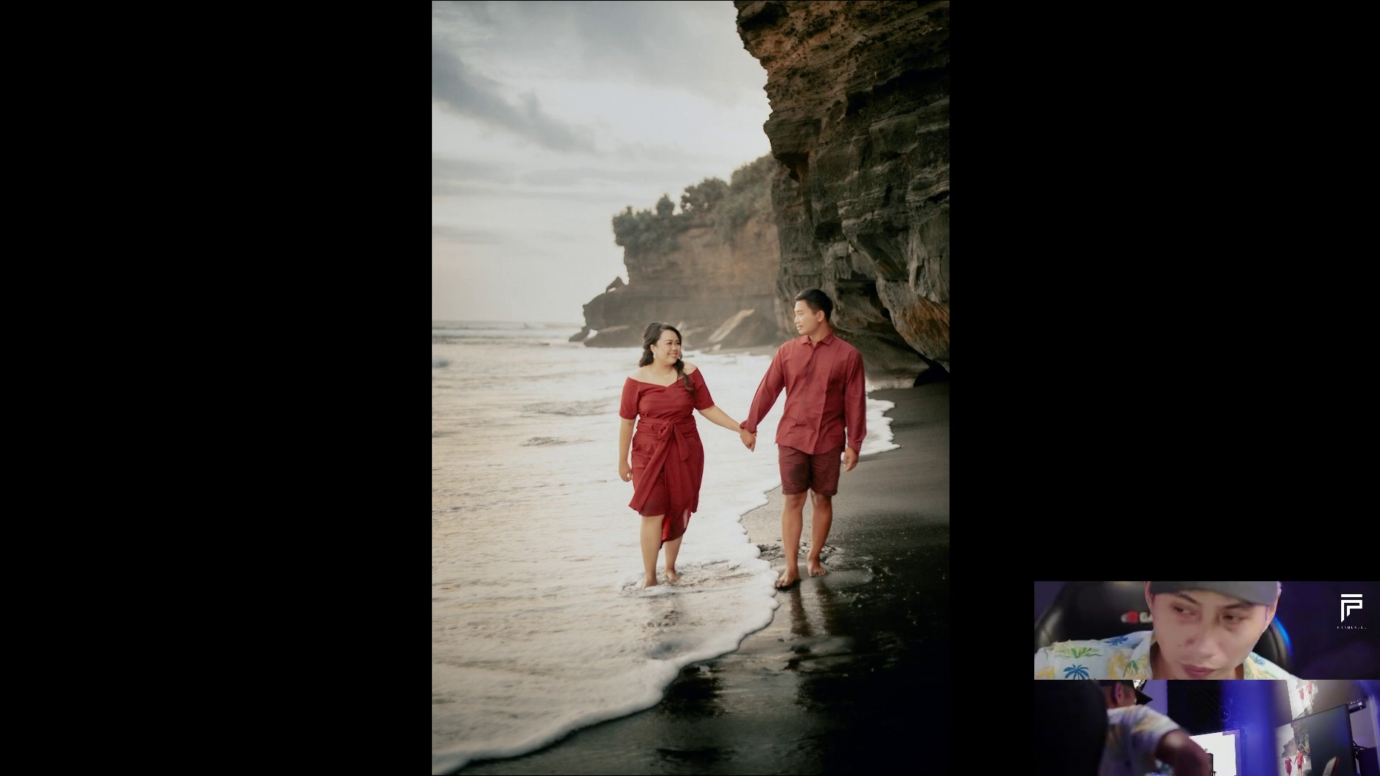
{"action": "key", "text": "f"}
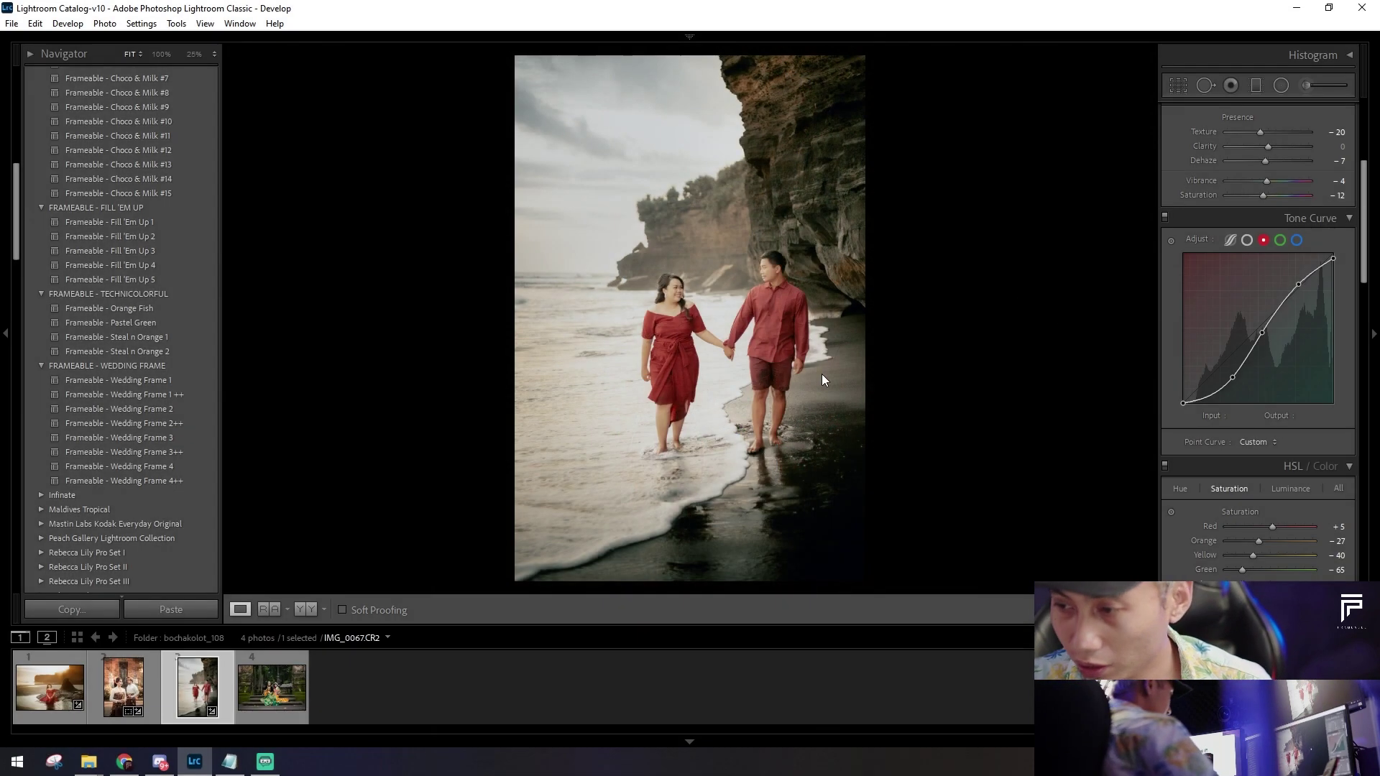
{"action": "left_click", "coordinate": [282, 689]}
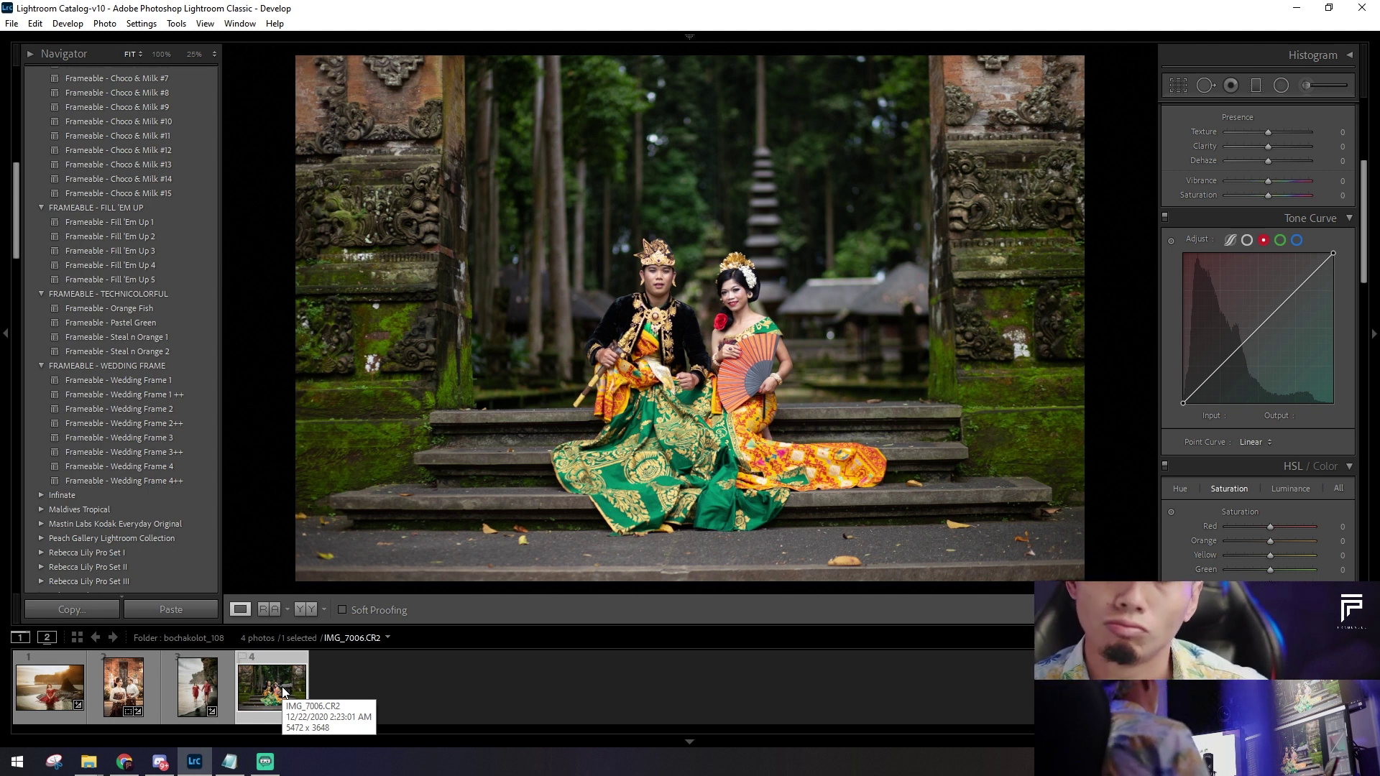
Step: Apply the Mt. Batur preset, then raise Exposure, warm Temp and cut Contrast to -67
{"action": "scroll", "coordinate": [157, 321], "scroll_direction": "up", "scroll_amount": 5}
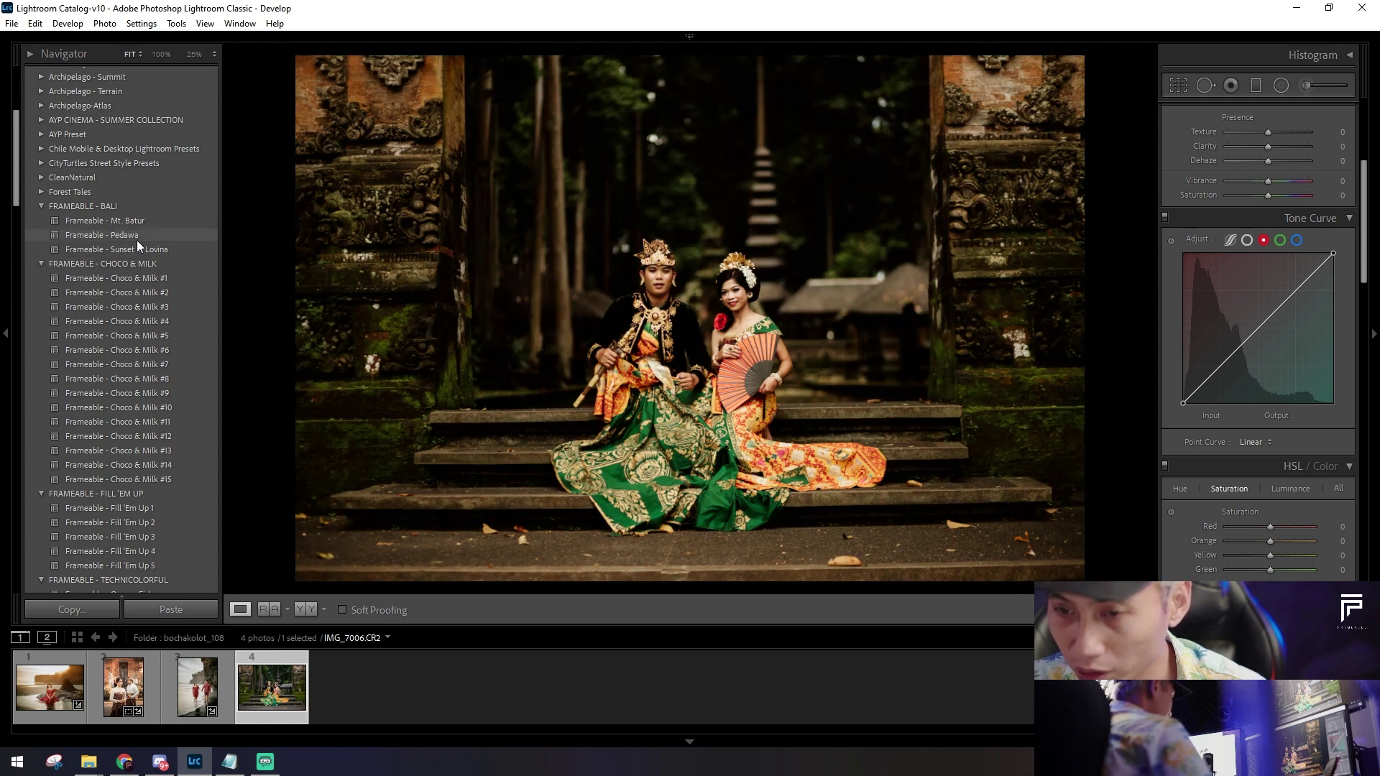
{"action": "left_click", "coordinate": [145, 220]}
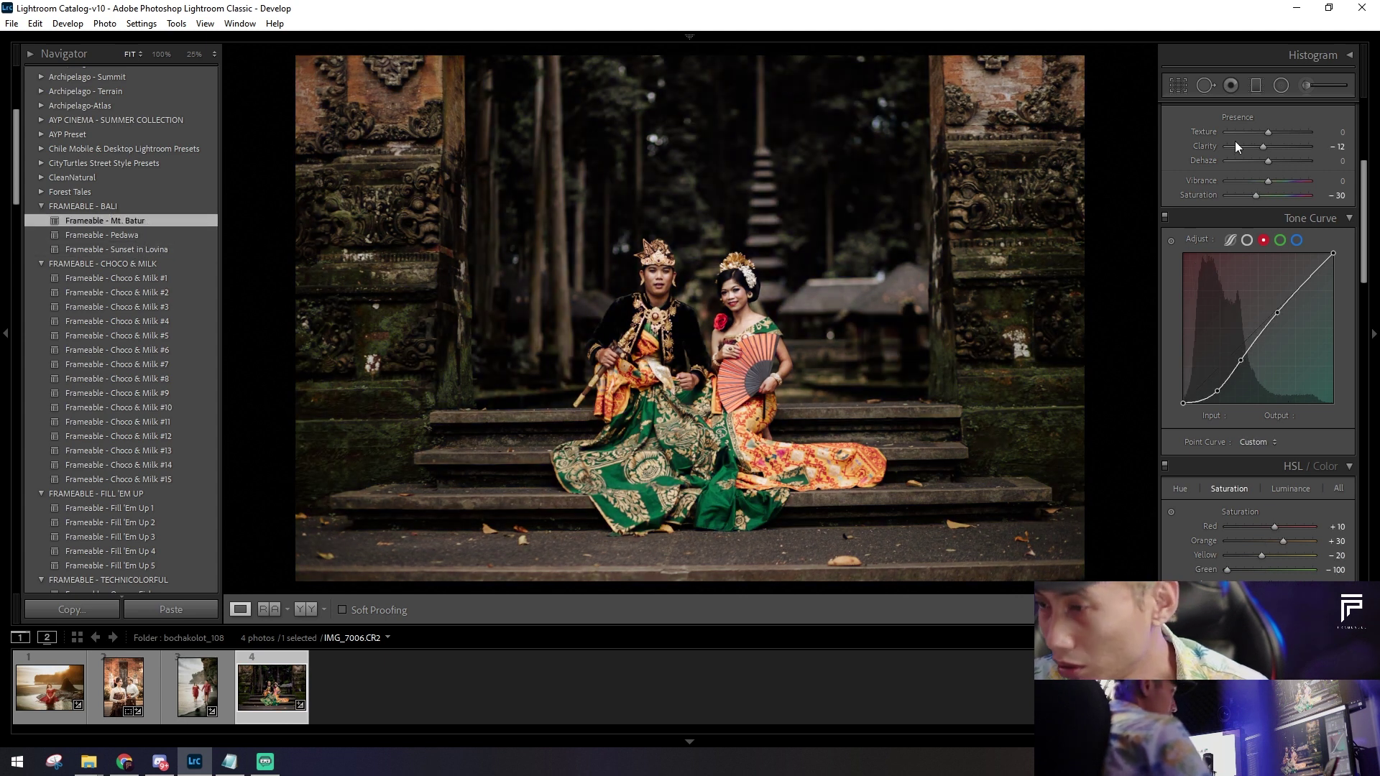
{"action": "scroll", "coordinate": [1229, 155], "scroll_direction": "up", "scroll_amount": 5}
{"action": "left_click_drag", "start_coordinate": [1268, 260], "coordinate": [1271, 260]}
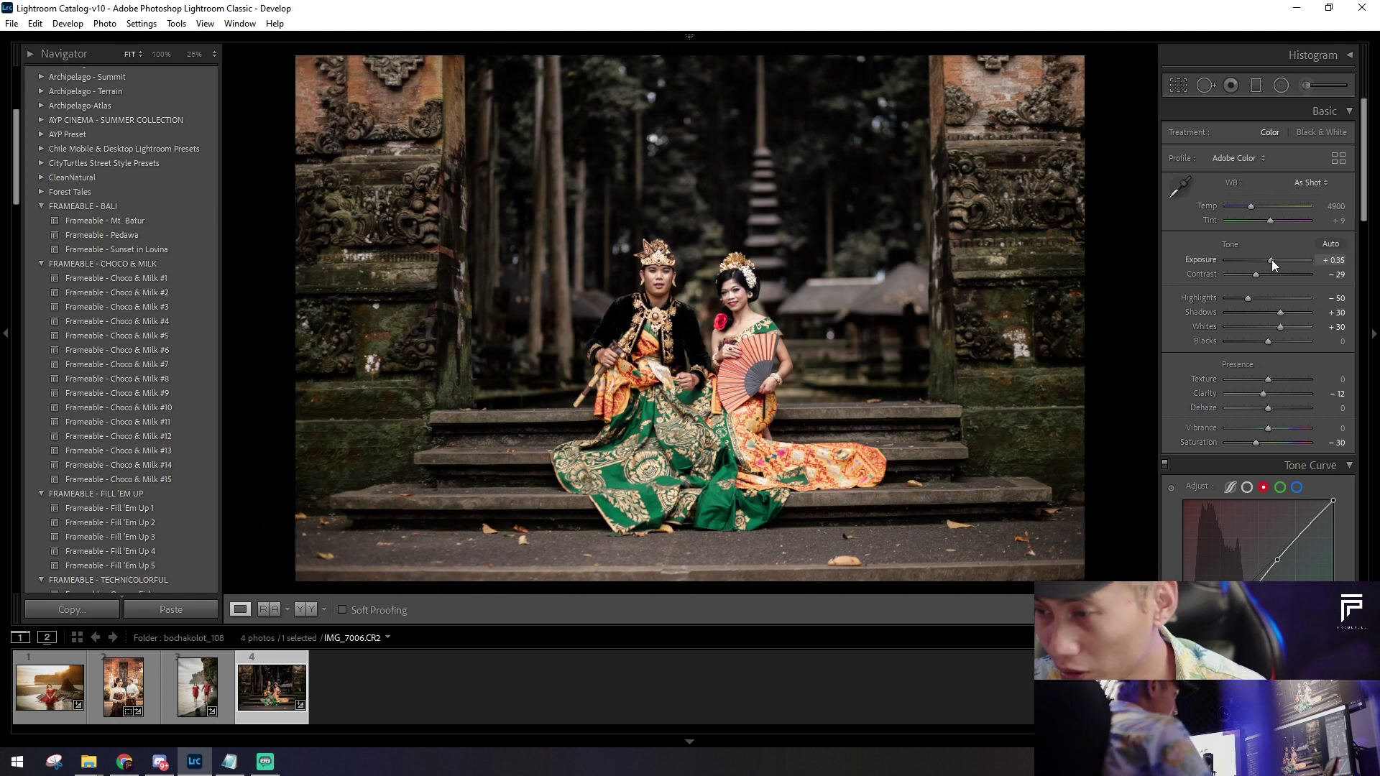
{"action": "left_click_drag", "start_coordinate": [1251, 207], "coordinate": [1263, 207]}
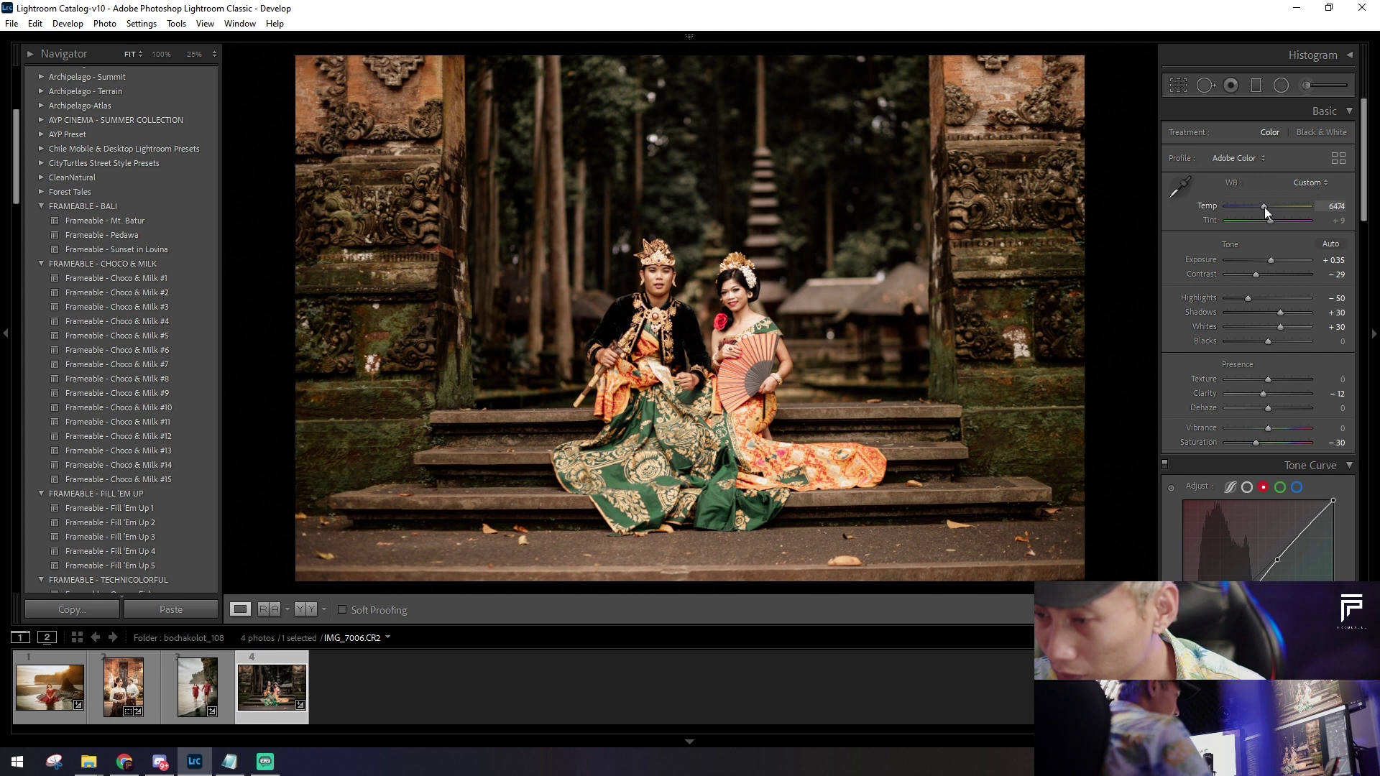
{"action": "left_click_drag", "start_coordinate": [1257, 275], "coordinate": [1232, 273]}
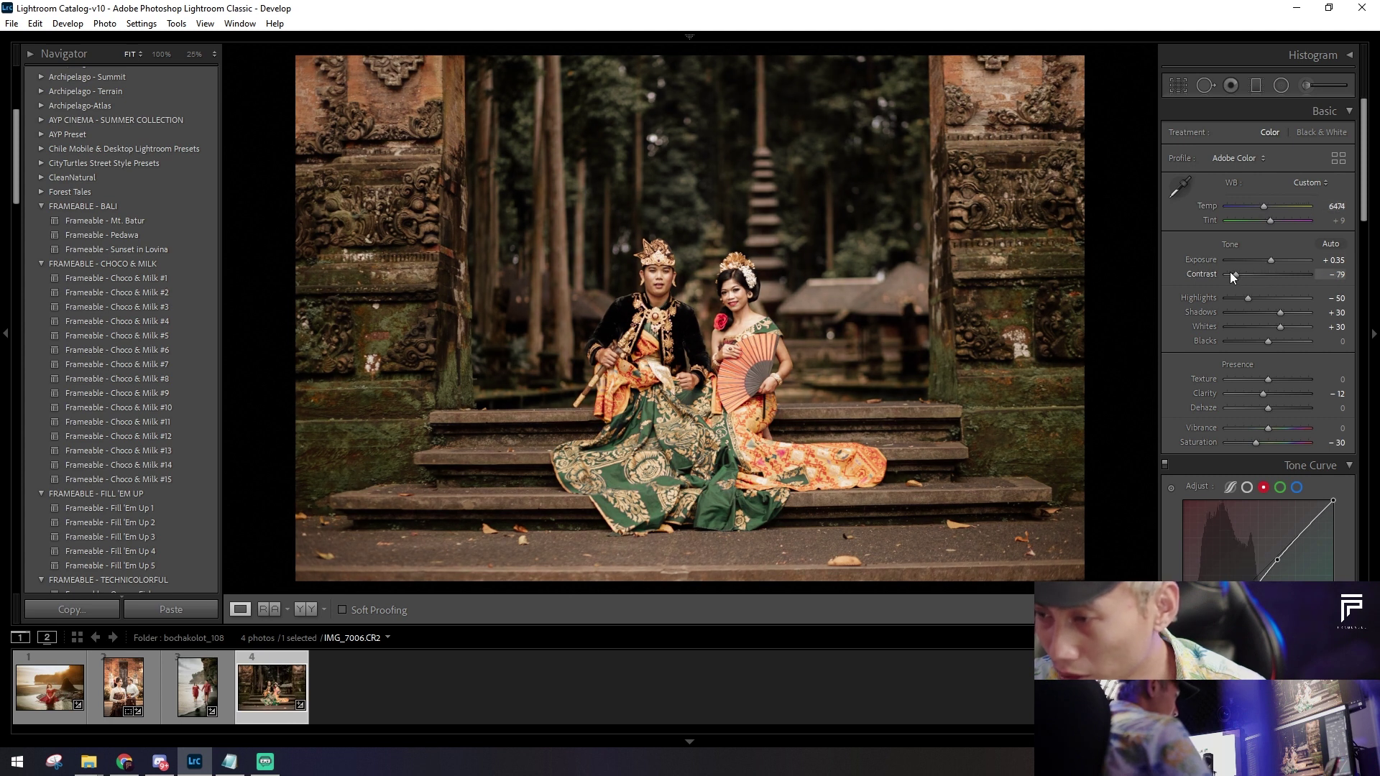
{"action": "left_click_drag", "start_coordinate": [1231, 274], "coordinate": [1241, 275]}
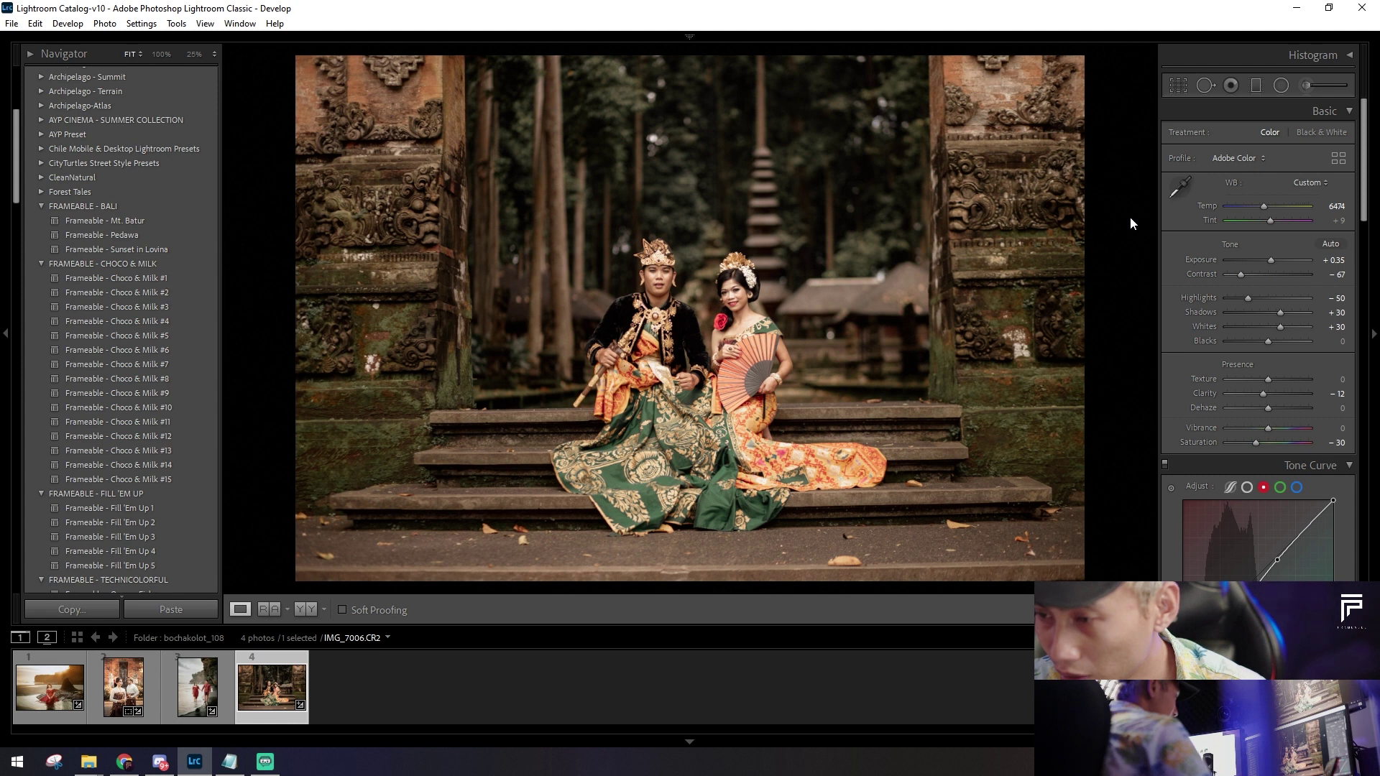
{"action": "left_click_drag", "start_coordinate": [1280, 326], "coordinate": [1258, 328]}
Step: Set Whites to -33, Exposure to +0.70 and settle Temp at 6474
{"action": "left_click", "coordinate": [780, 282]}
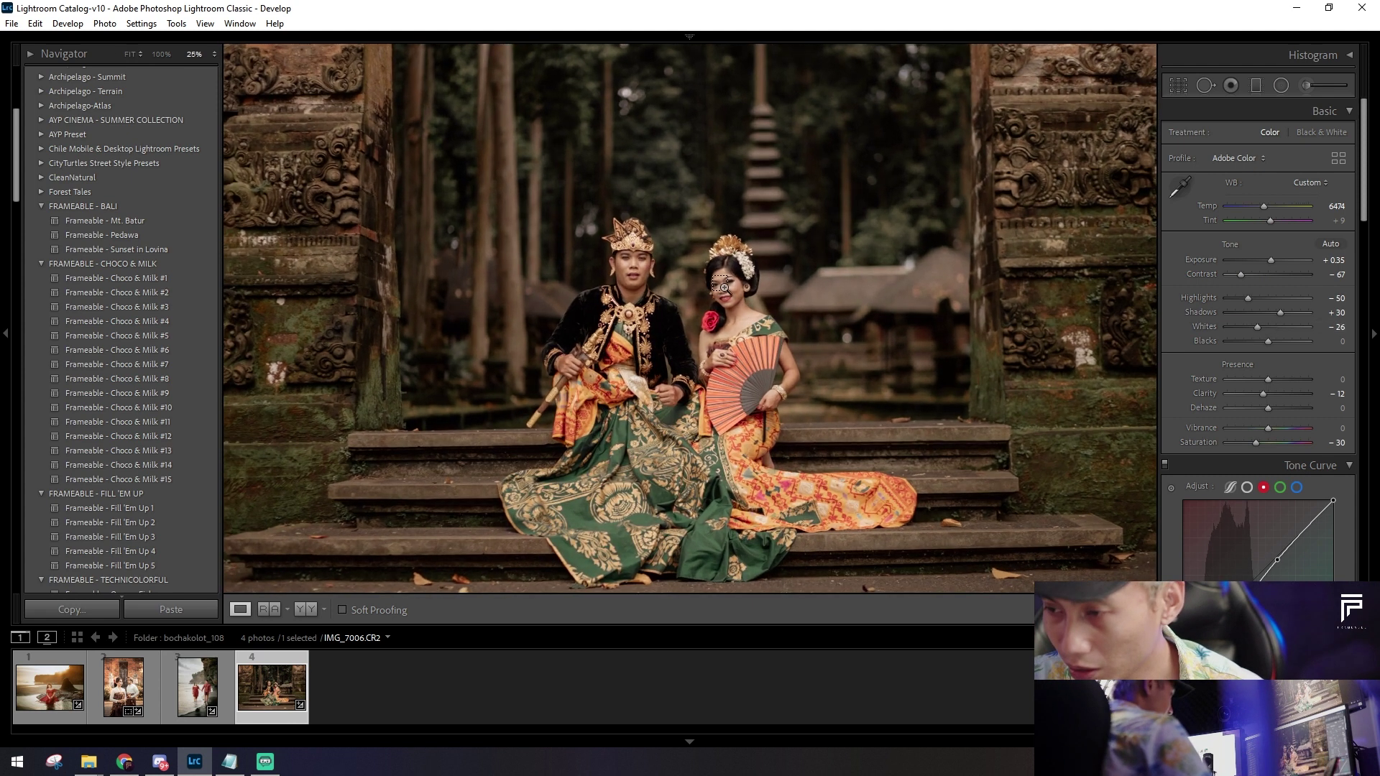
{"action": "key", "text": "ctrl+equal"}
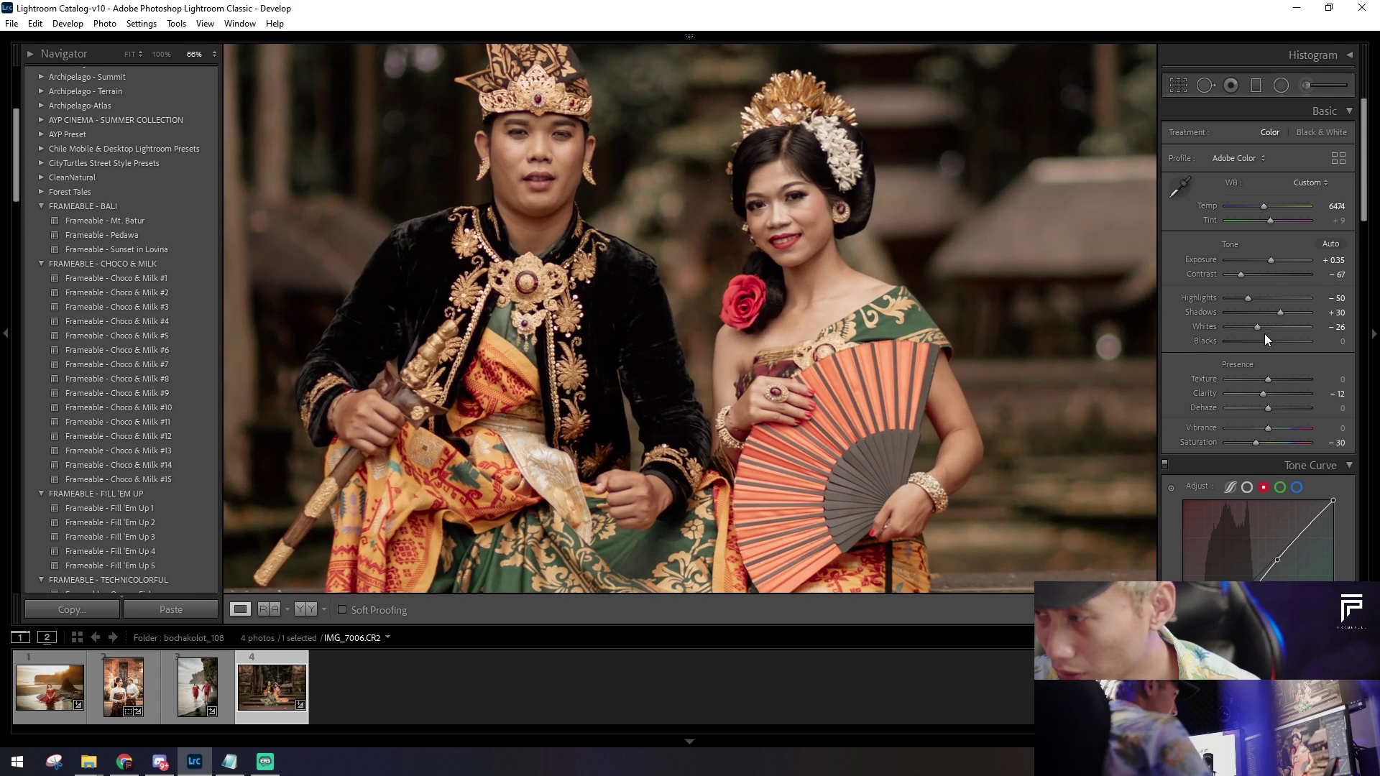
{"action": "double_click", "coordinate": [1258, 327]}
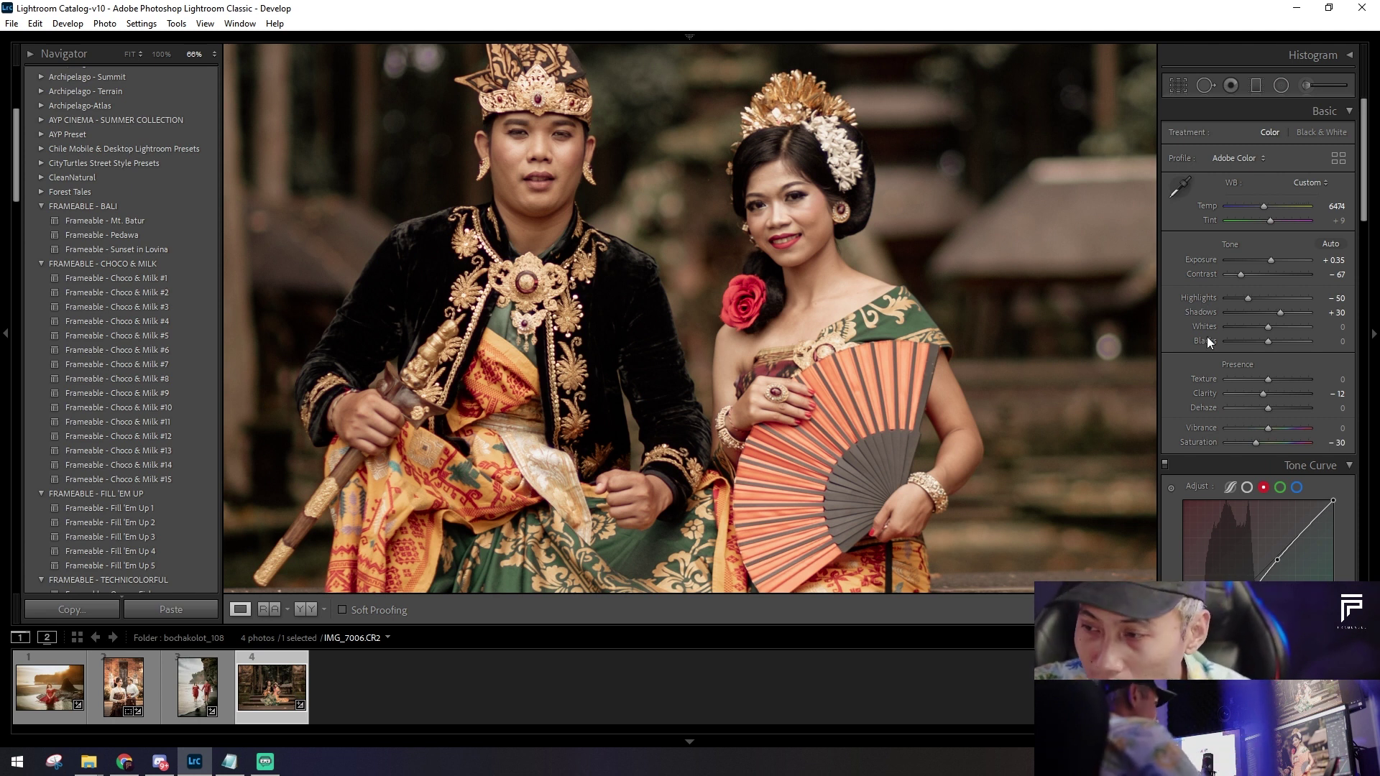
{"action": "mouse_move", "coordinate": [1254, 327]}
{"action": "left_mouse_down"}
{"action": "mouse_move", "coordinate": [1237, 328]}
{"action": "mouse_move", "coordinate": [1254, 329]}
{"action": "left_mouse_up"}
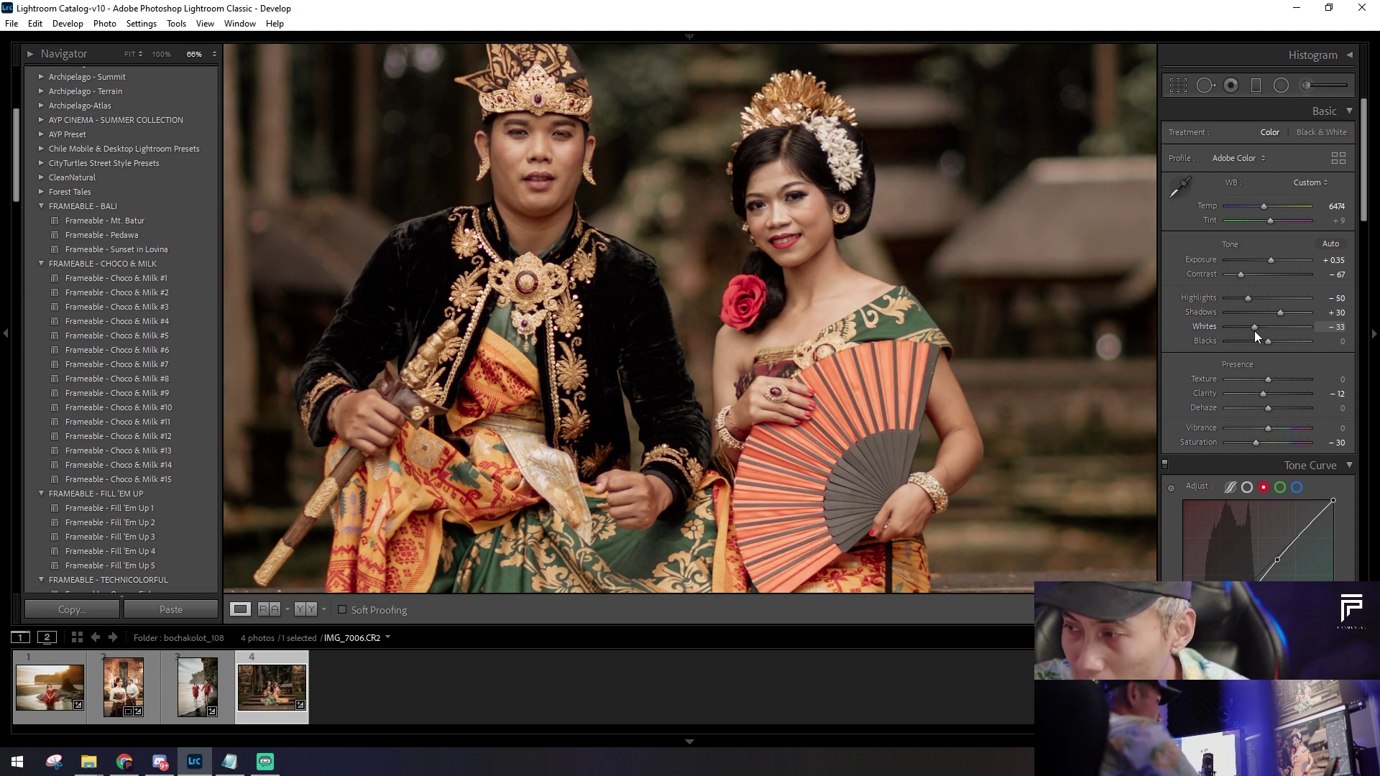
{"action": "left_click_drag", "start_coordinate": [1257, 330], "coordinate": [1253, 330]}
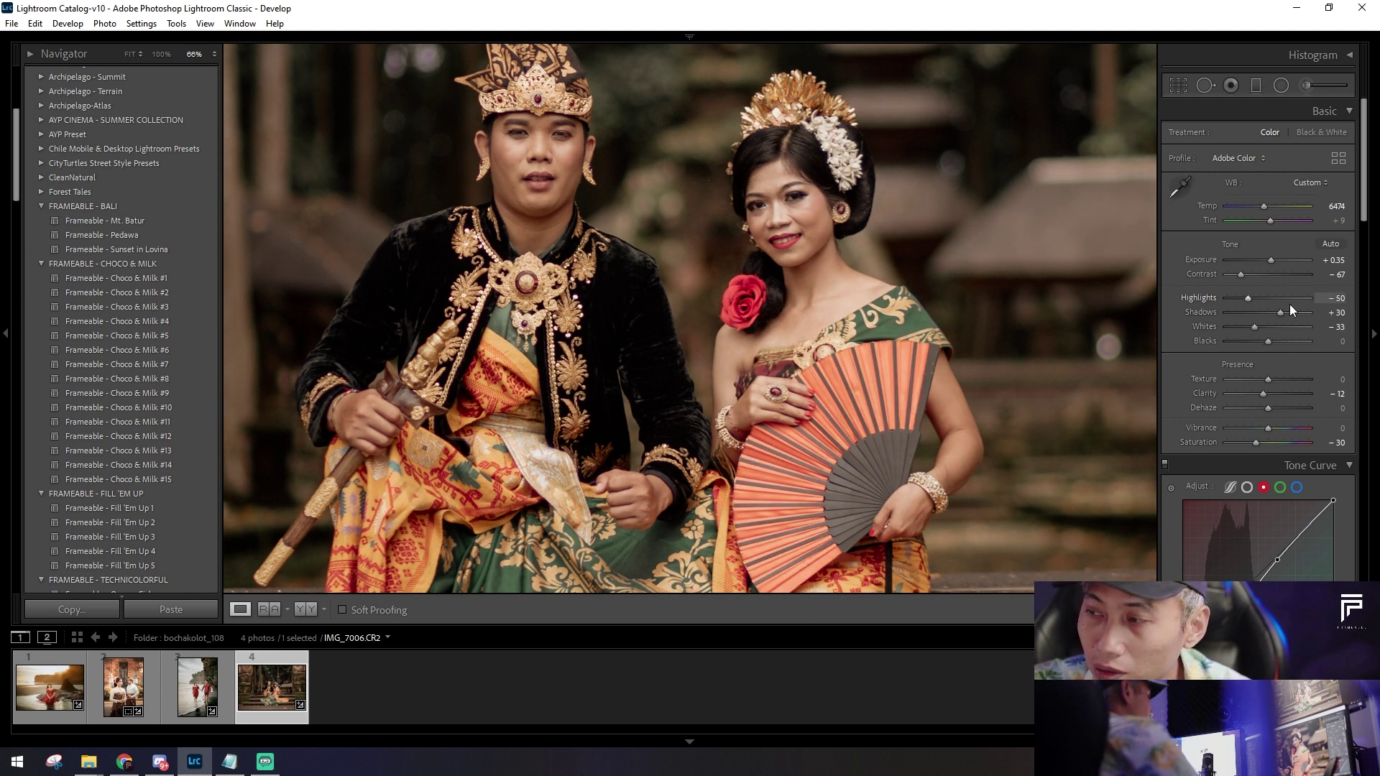
{"action": "left_click_drag", "start_coordinate": [1271, 261], "coordinate": [1274, 257]}
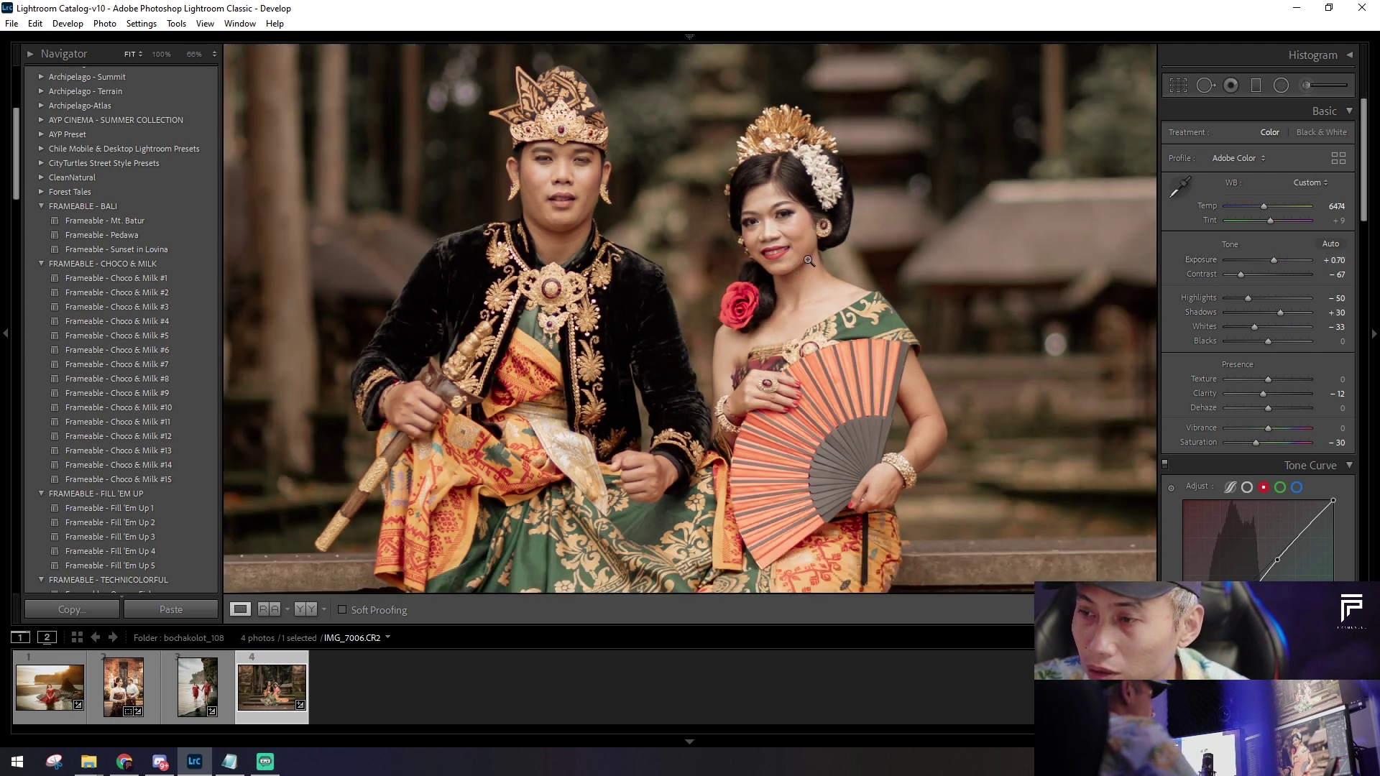
{"action": "left_click", "coordinate": [807, 259]}
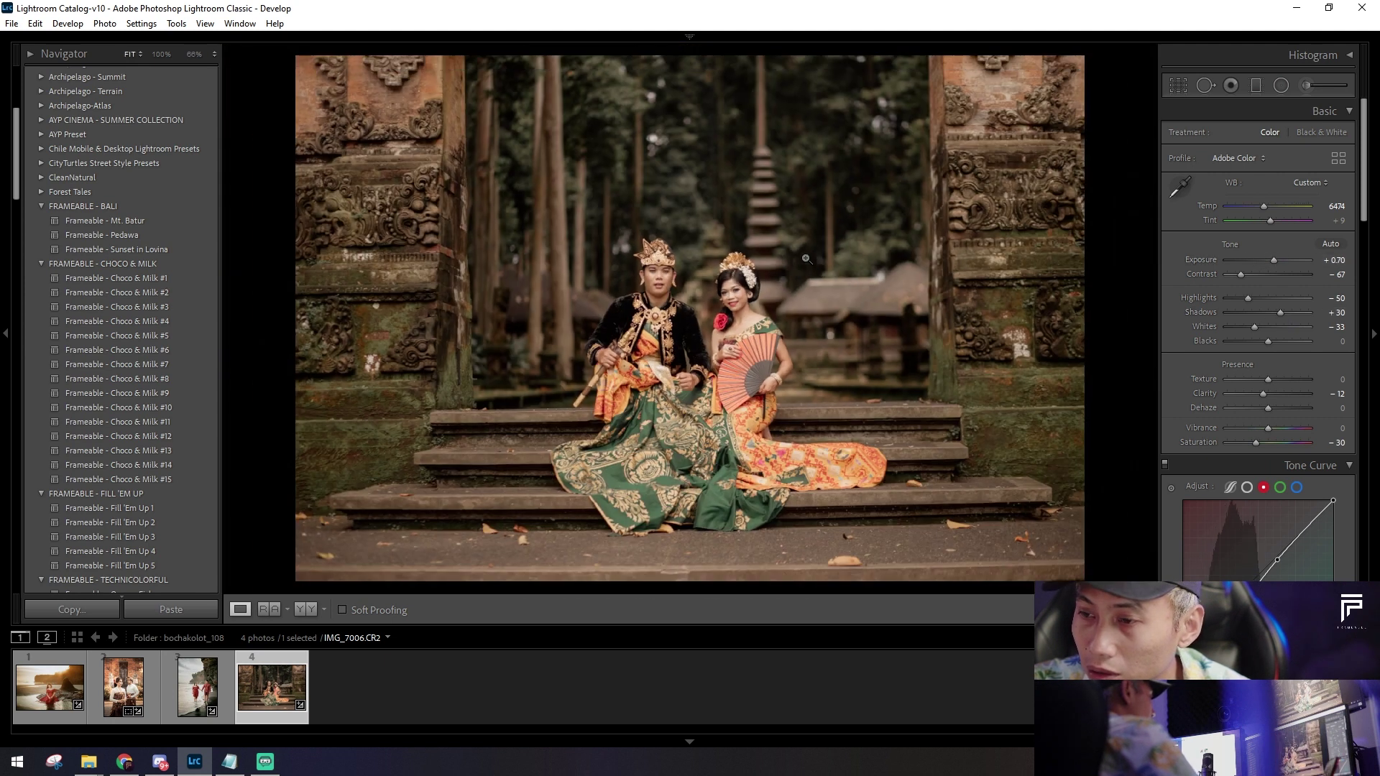
{"action": "left_click_drag", "start_coordinate": [1266, 205], "coordinate": [1259, 207]}
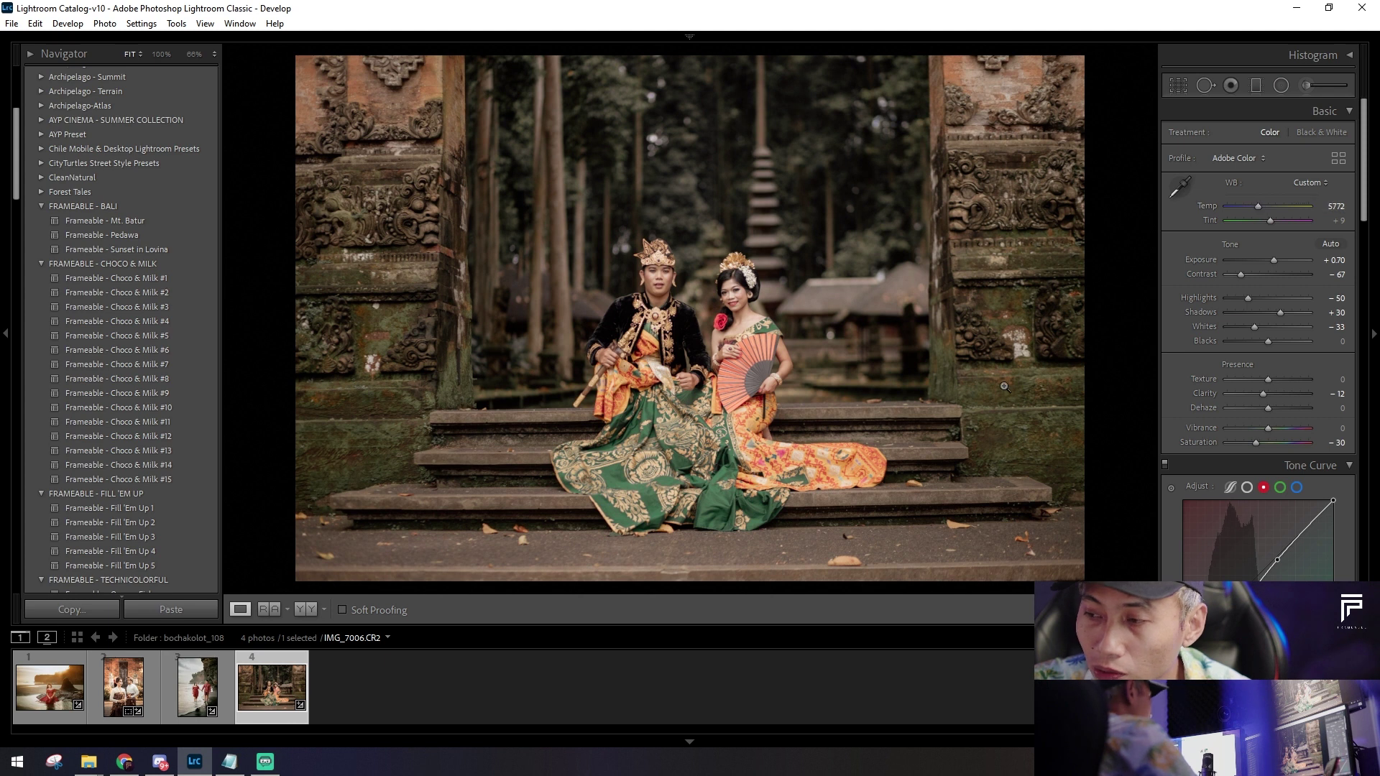
{"action": "left_click_drag", "start_coordinate": [1263, 206], "coordinate": [1267, 206]}
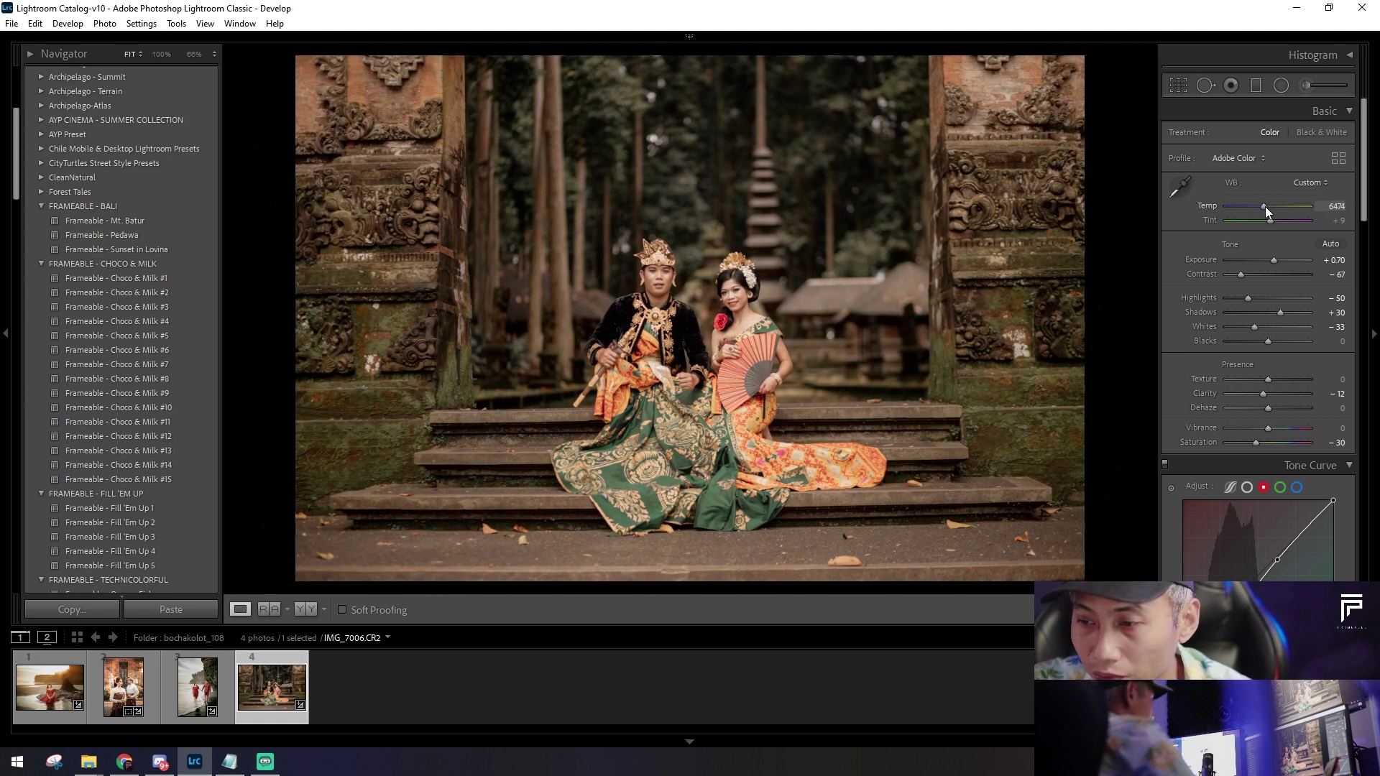
{"action": "left_click", "coordinate": [1281, 85]}
Step: Draw a non-inverted radial oval around the couple at Exposure -1.38 and resize it to fit
{"action": "mouse_move", "coordinate": [623, 303]}
{"action": "left_mouse_down"}
{"action": "mouse_move", "coordinate": [987, 568]}
{"action": "mouse_move", "coordinate": [1043, 577]}
{"action": "left_mouse_up"}
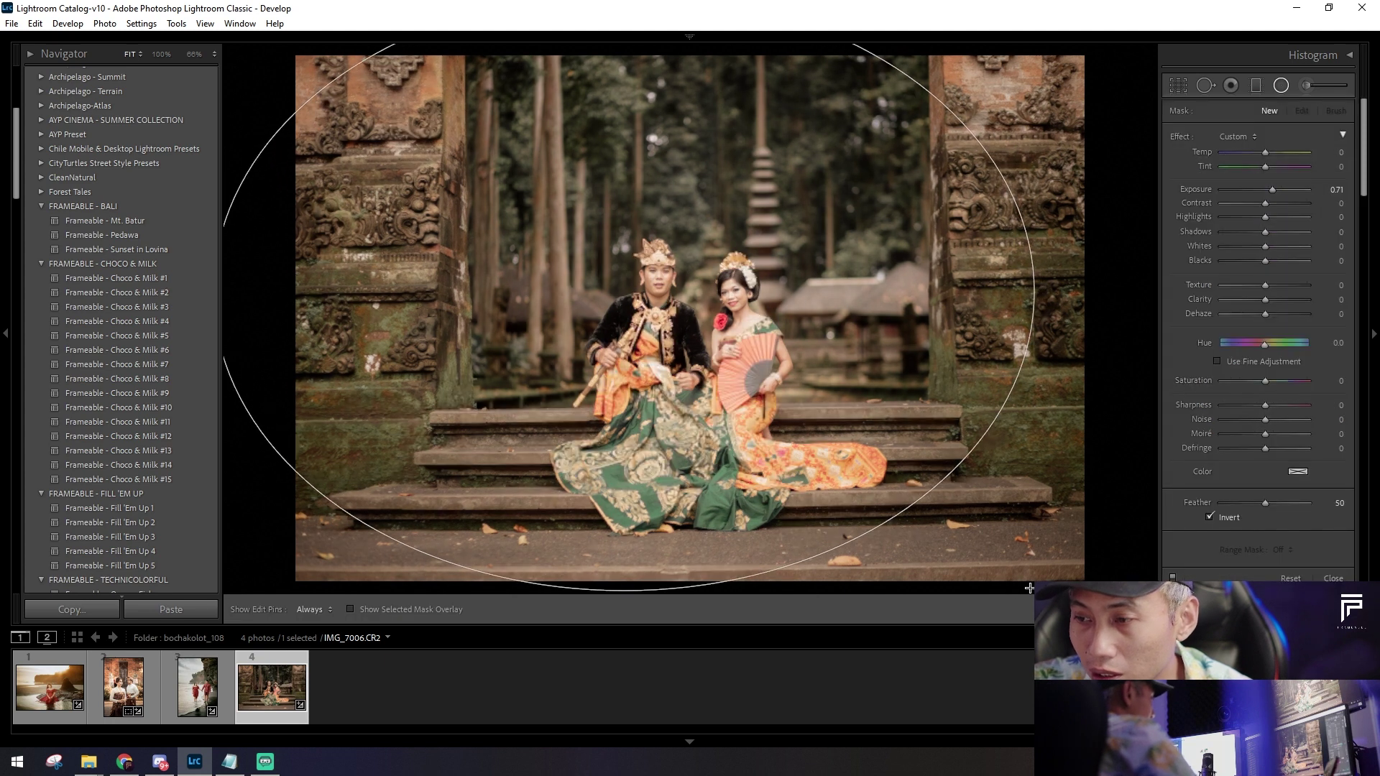
{"action": "left_click_drag", "start_coordinate": [1260, 189], "coordinate": [1252, 191]}
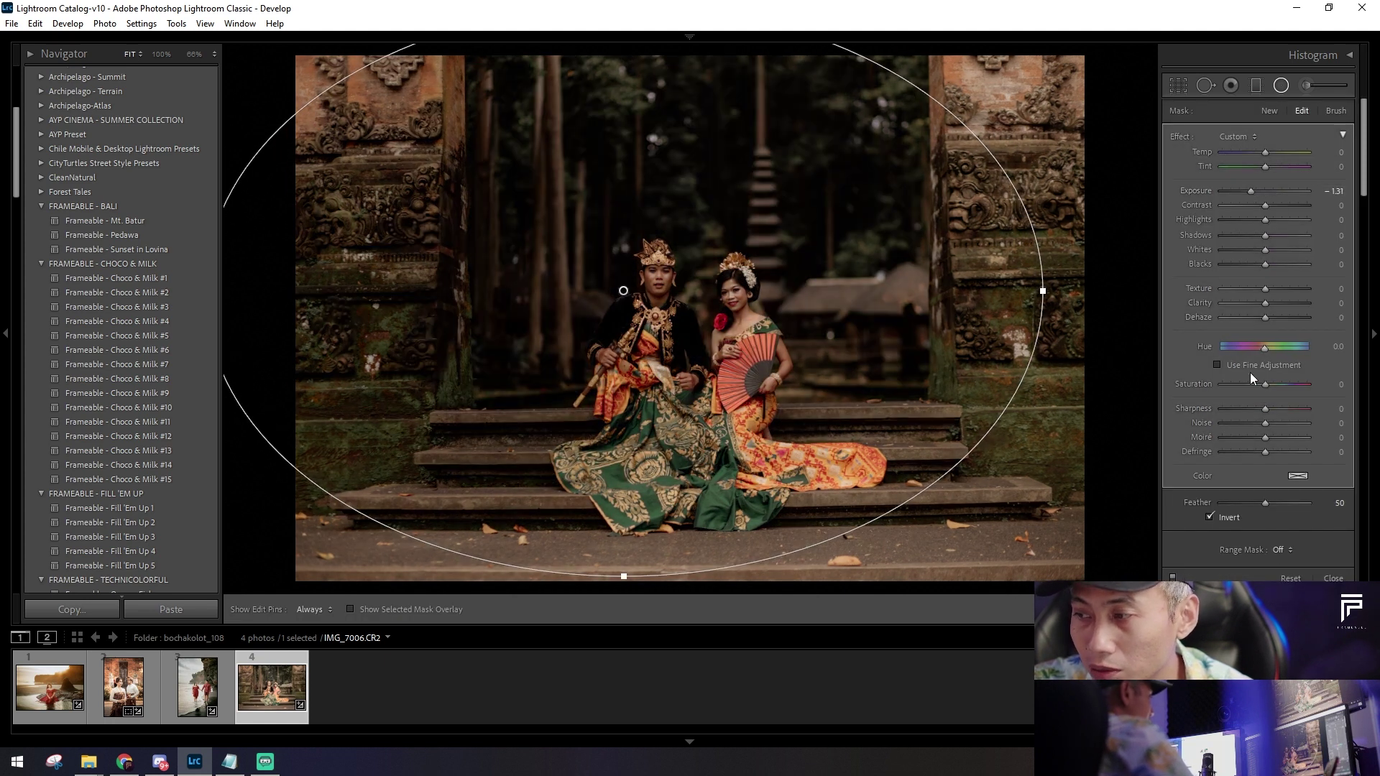
{"action": "left_click", "coordinate": [1209, 518]}
{"action": "left_click_drag", "start_coordinate": [768, 333], "coordinate": [813, 243]}
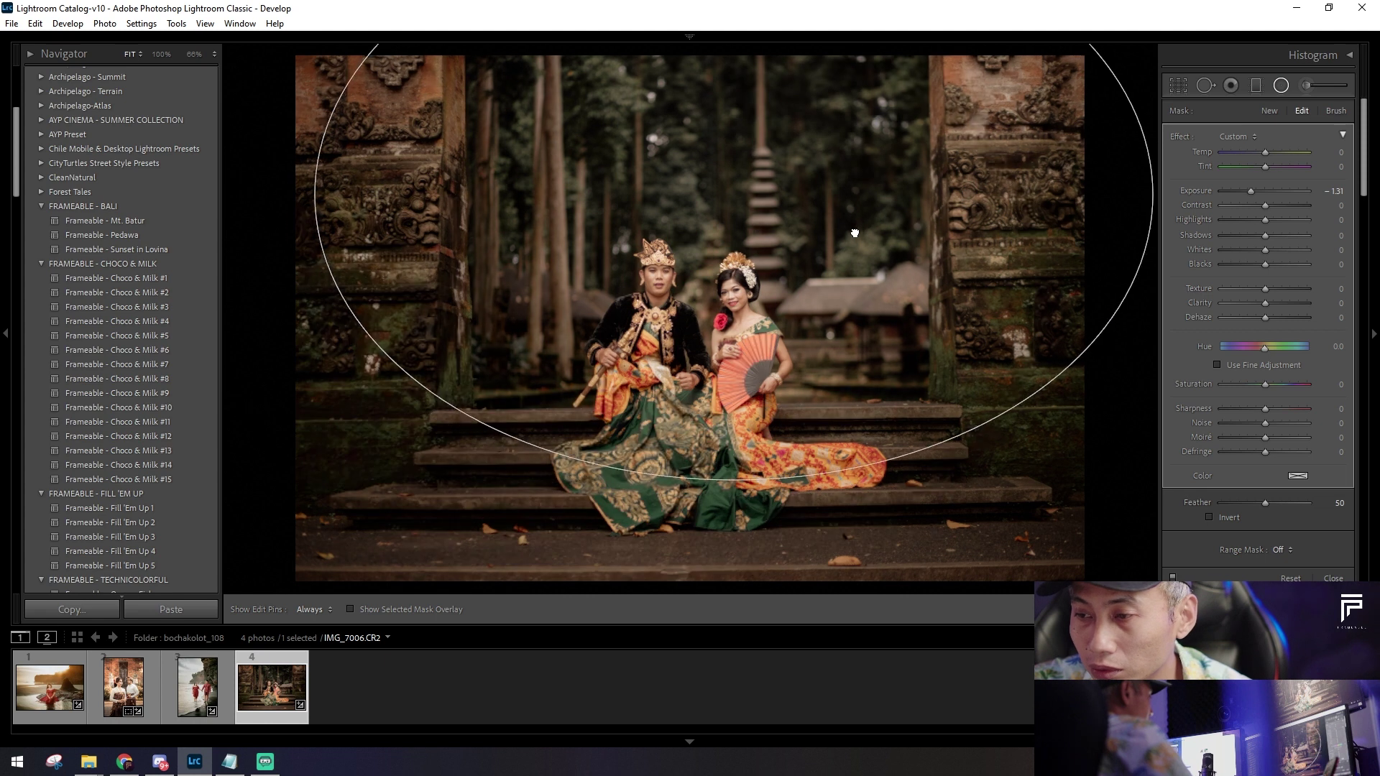
{"action": "left_click_drag", "start_coordinate": [293, 202], "coordinate": [250, 203]}
{"action": "left_click_drag", "start_coordinate": [780, 372], "coordinate": [800, 396]}
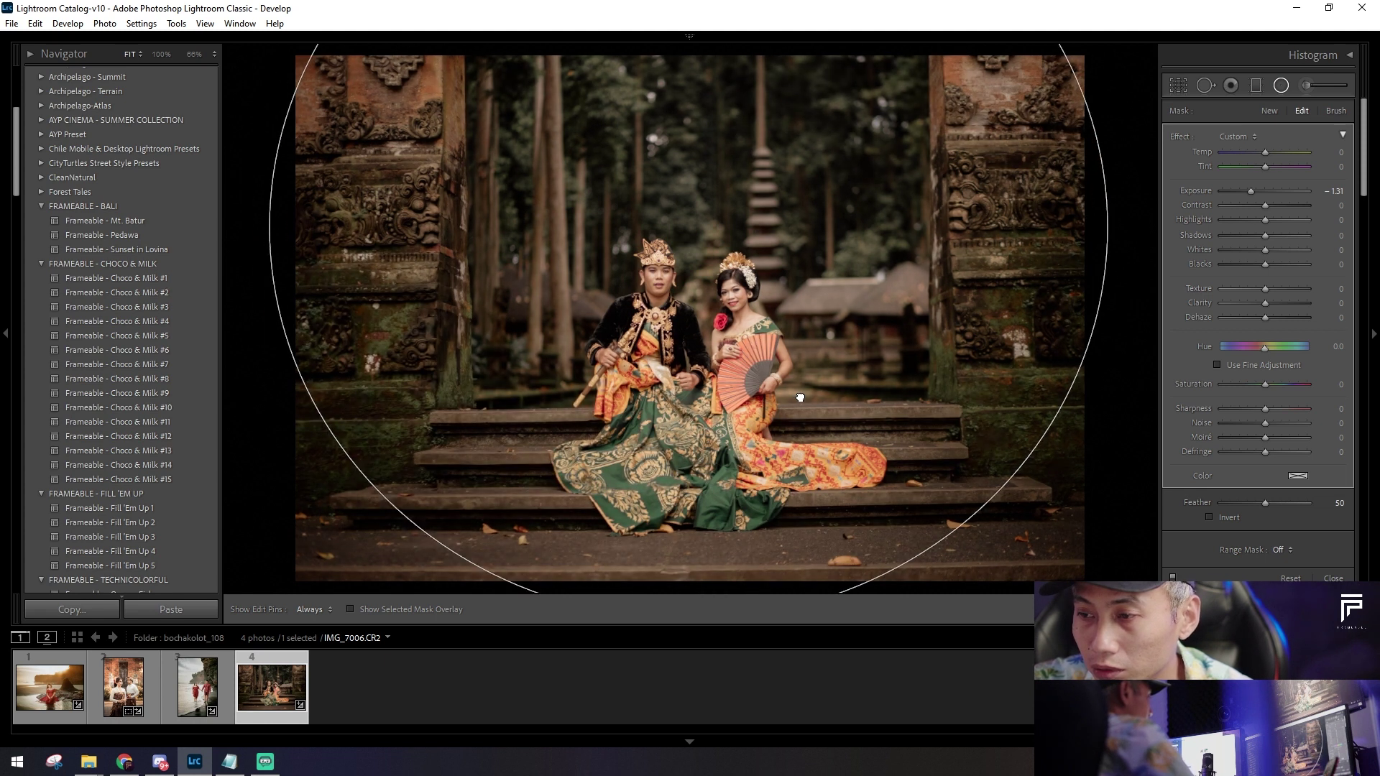
{"action": "left_click_drag", "start_coordinate": [1251, 191], "coordinate": [1254, 193]}
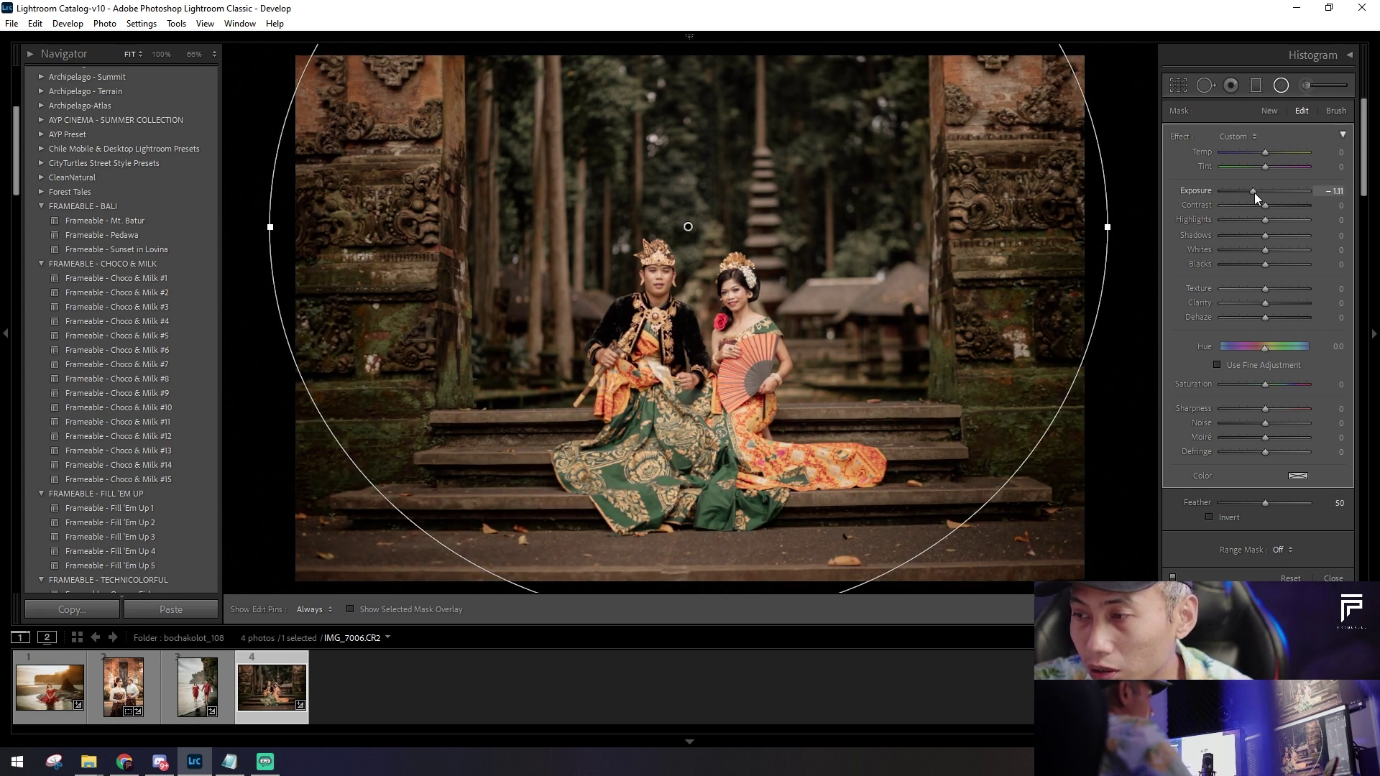
{"action": "left_click_drag", "start_coordinate": [955, 261], "coordinate": [943, 256]}
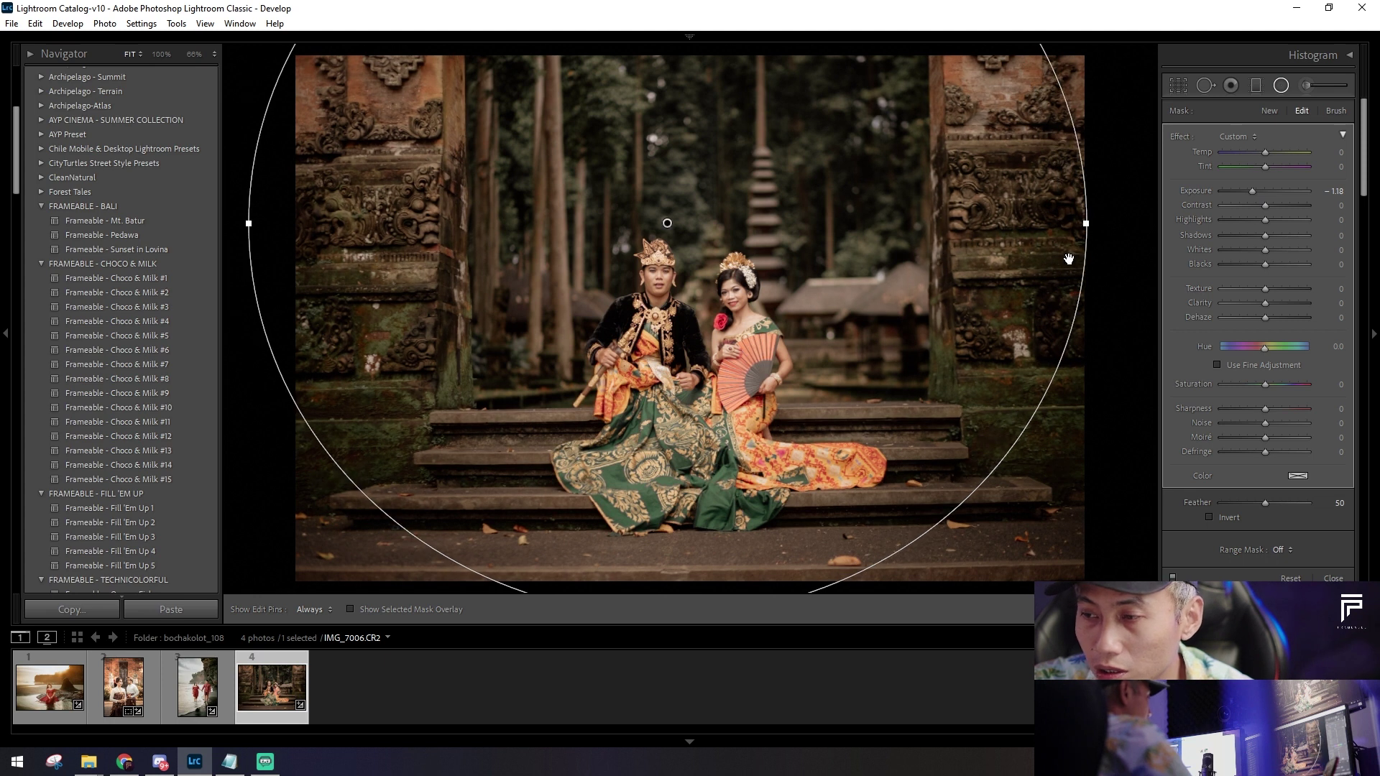
{"action": "left_click_drag", "start_coordinate": [1083, 239], "coordinate": [1143, 248]}
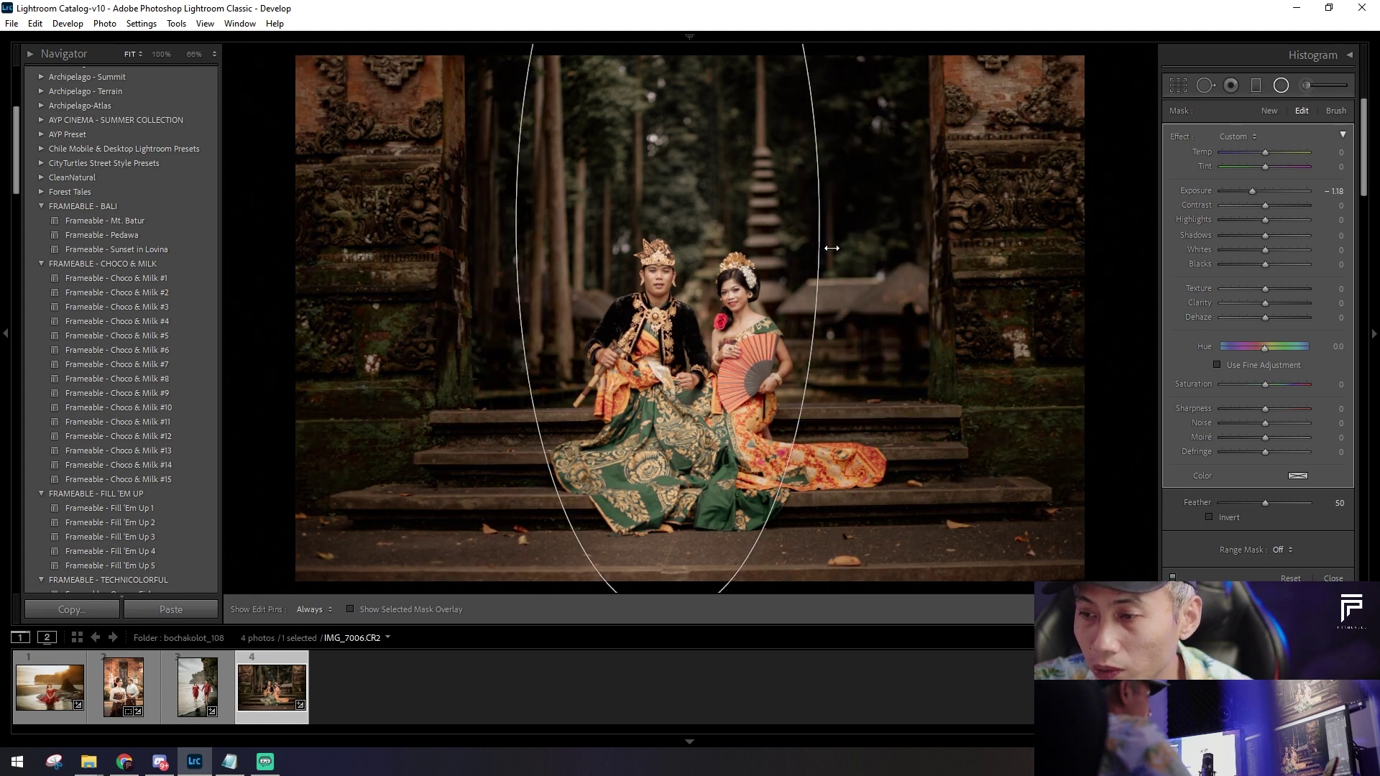
{"action": "left_click_drag", "start_coordinate": [1143, 248], "coordinate": [997, 223]}
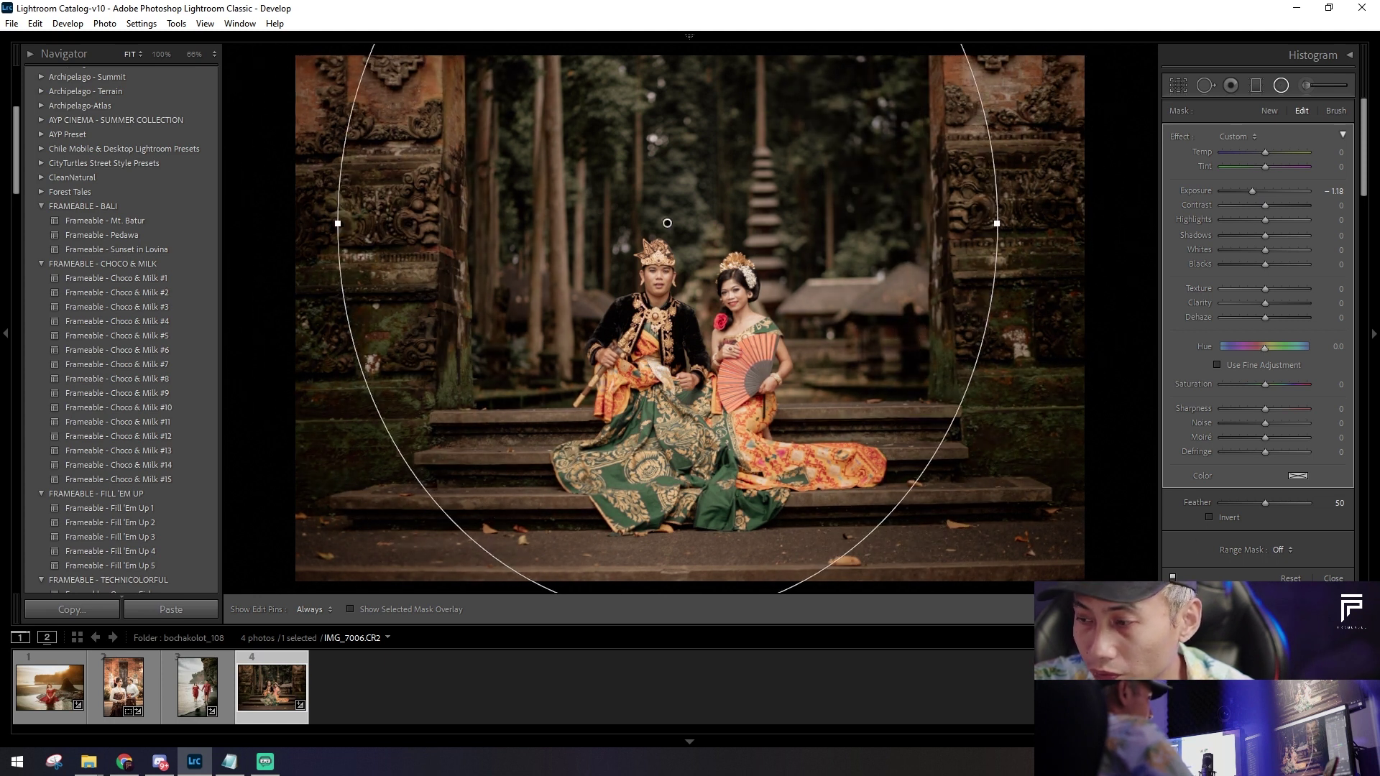
{"action": "left_click", "coordinate": [1179, 84]}
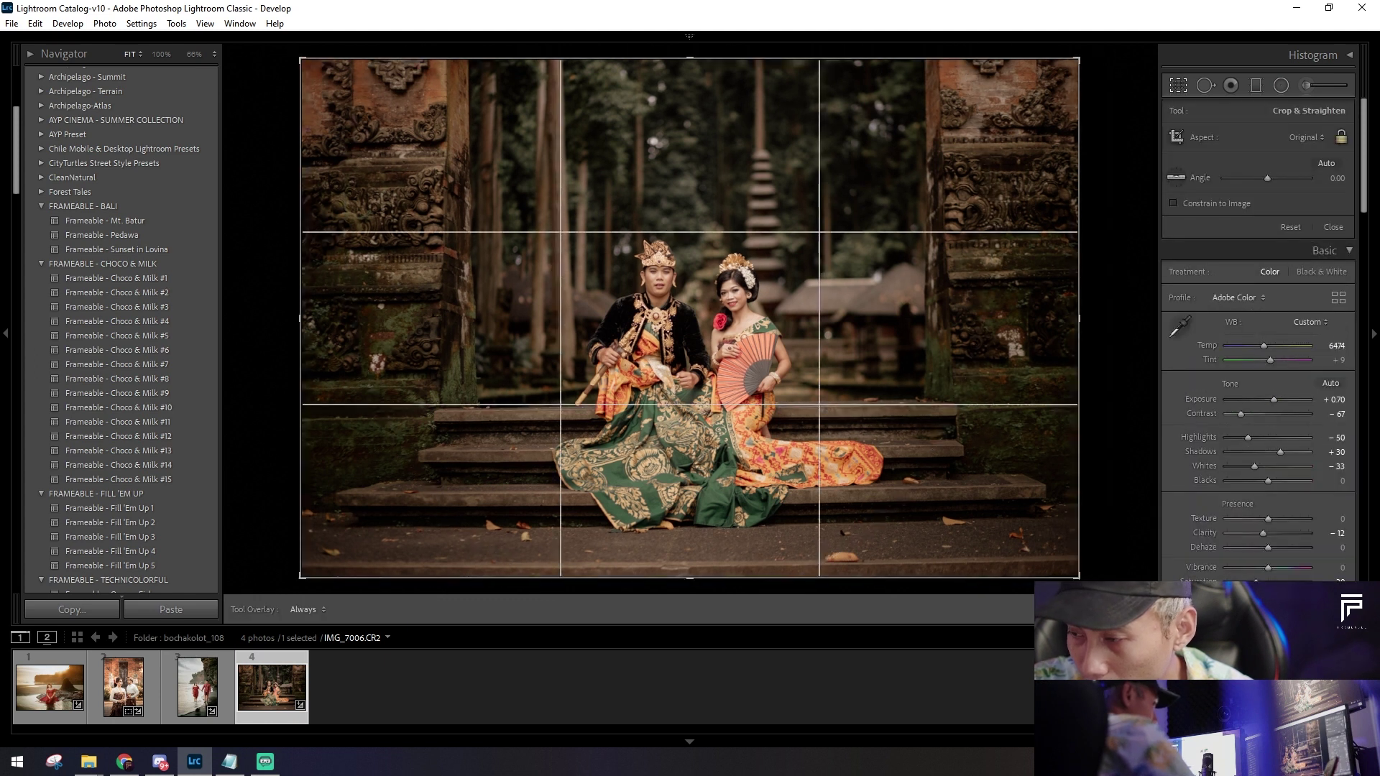
Step: Straighten the temple-steps photo with a 0.76° rotation and apply the crop
{"action": "key", "text": "r"}
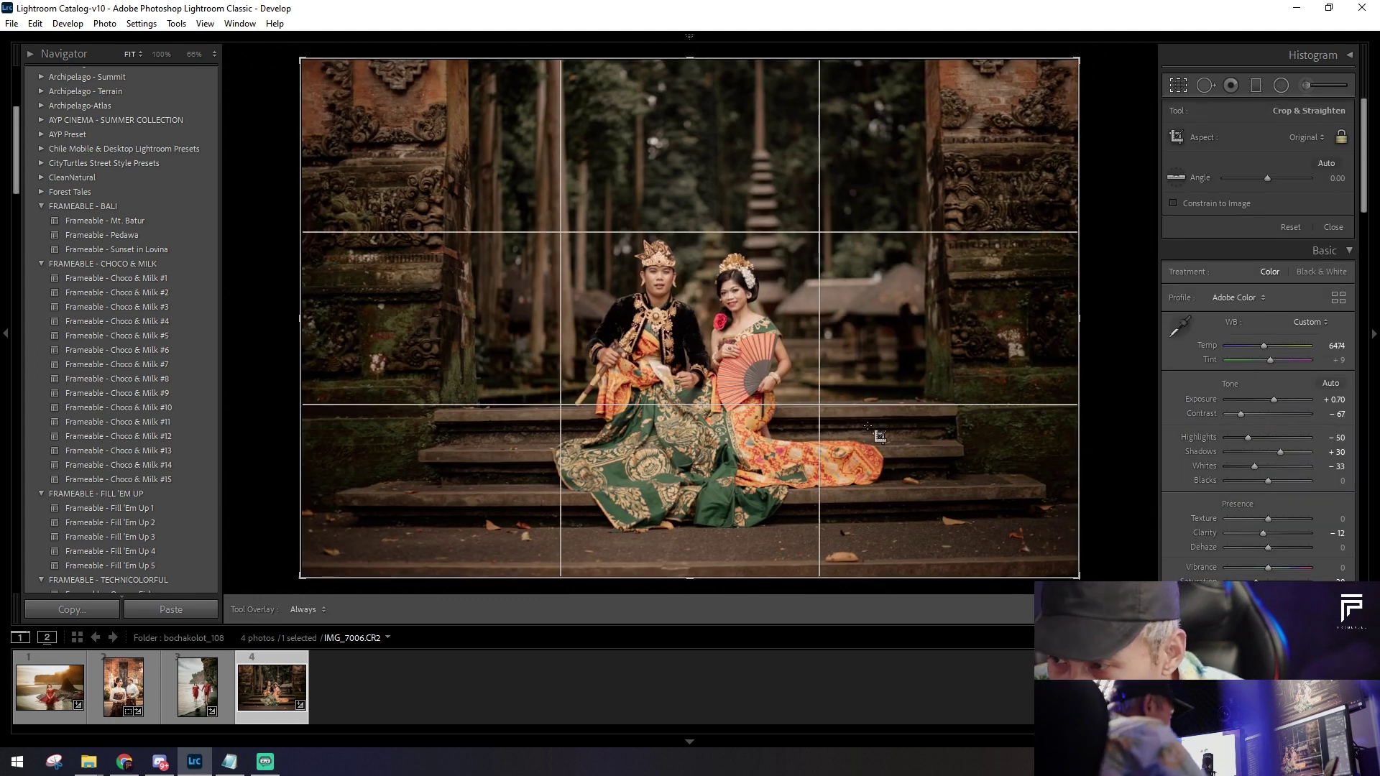
{"action": "left_click_drag", "start_coordinate": [1123, 333], "coordinate": [1124, 346]}
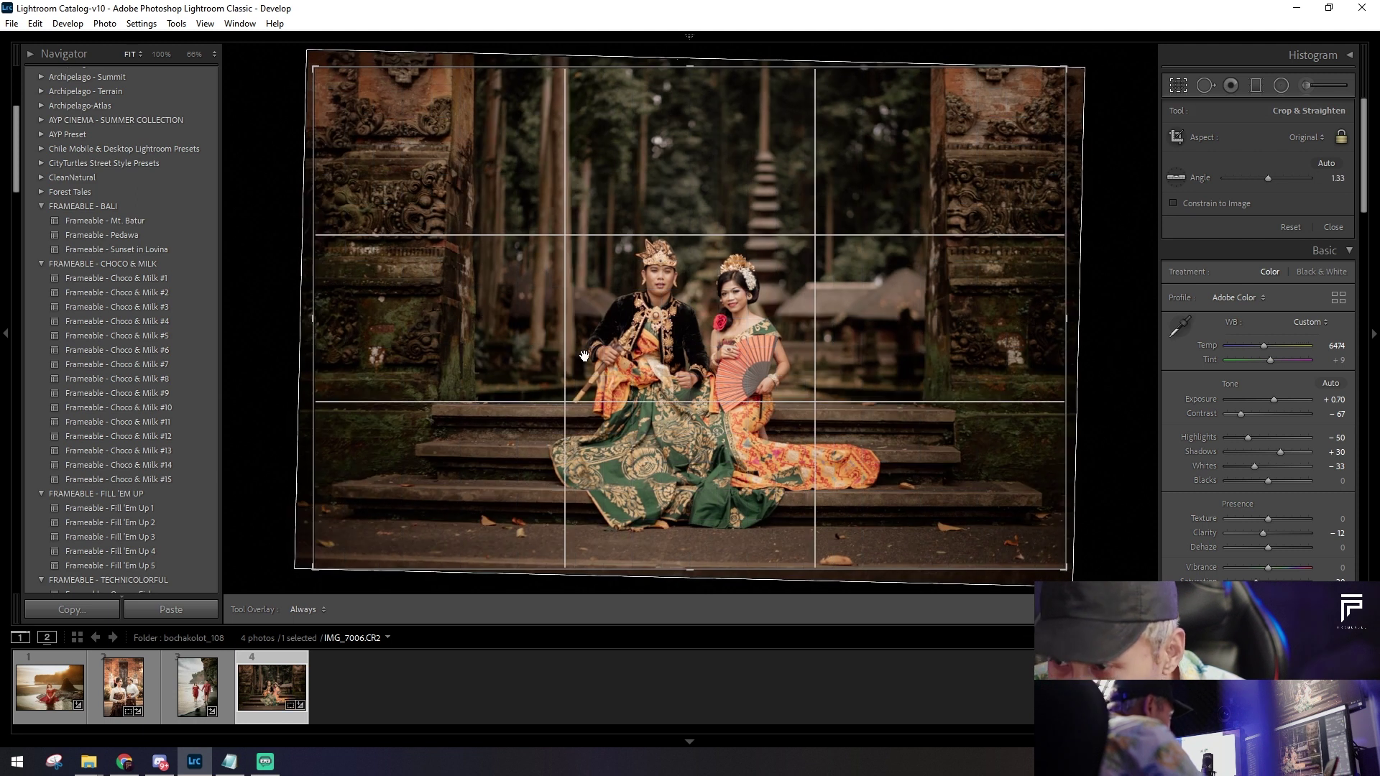
{"action": "left_click_drag", "start_coordinate": [736, 354], "coordinate": [742, 354]}
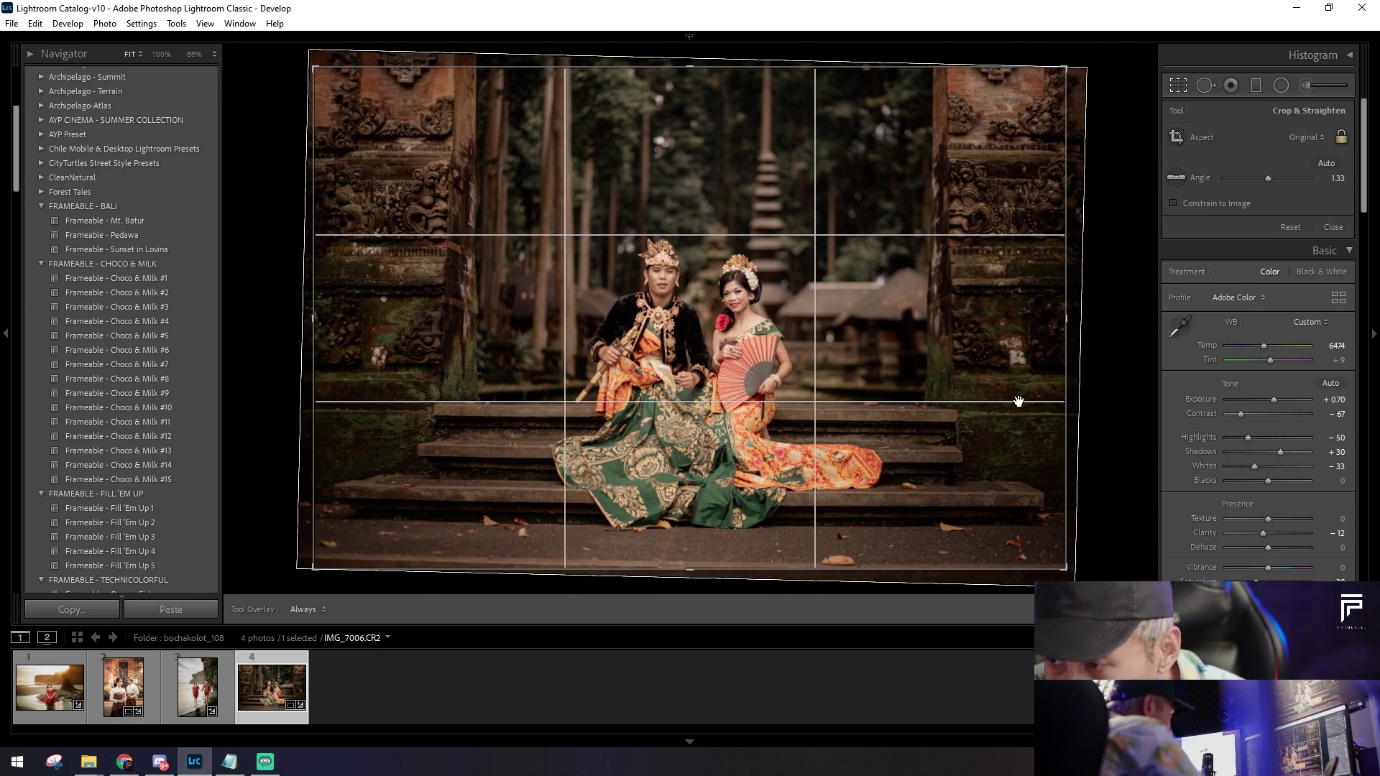
{"action": "left_click_drag", "start_coordinate": [1129, 342], "coordinate": [1131, 340]}
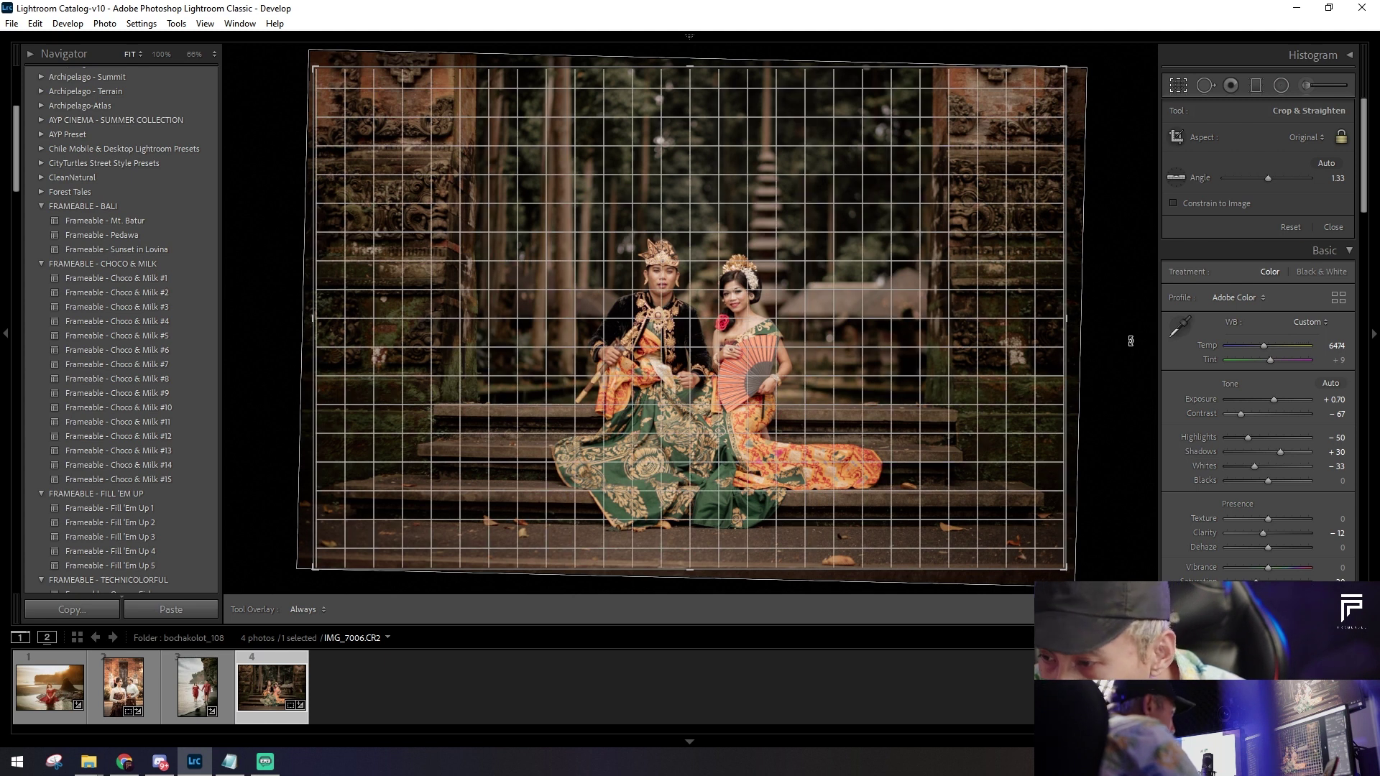
{"action": "left_click_drag", "start_coordinate": [1131, 341], "coordinate": [1131, 336]}
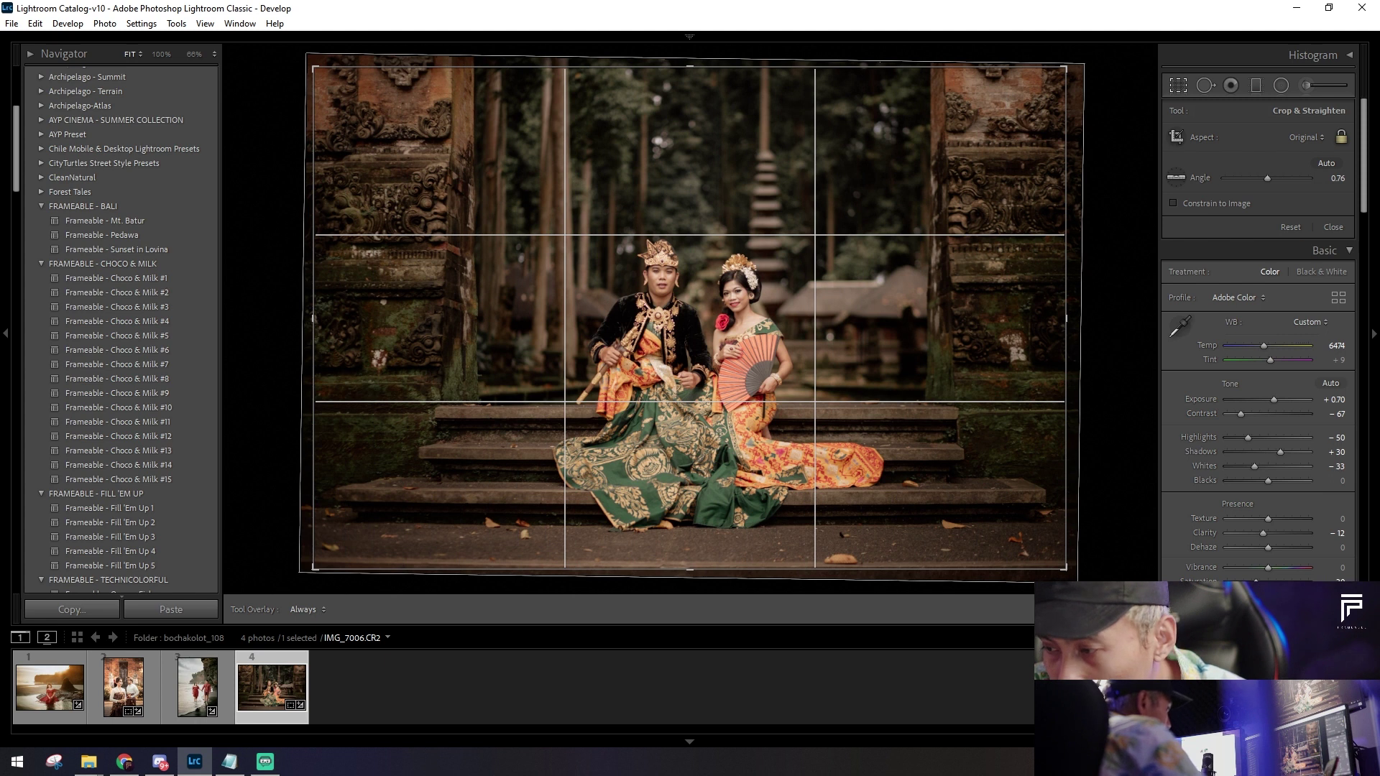
{"action": "key", "text": "Return"}
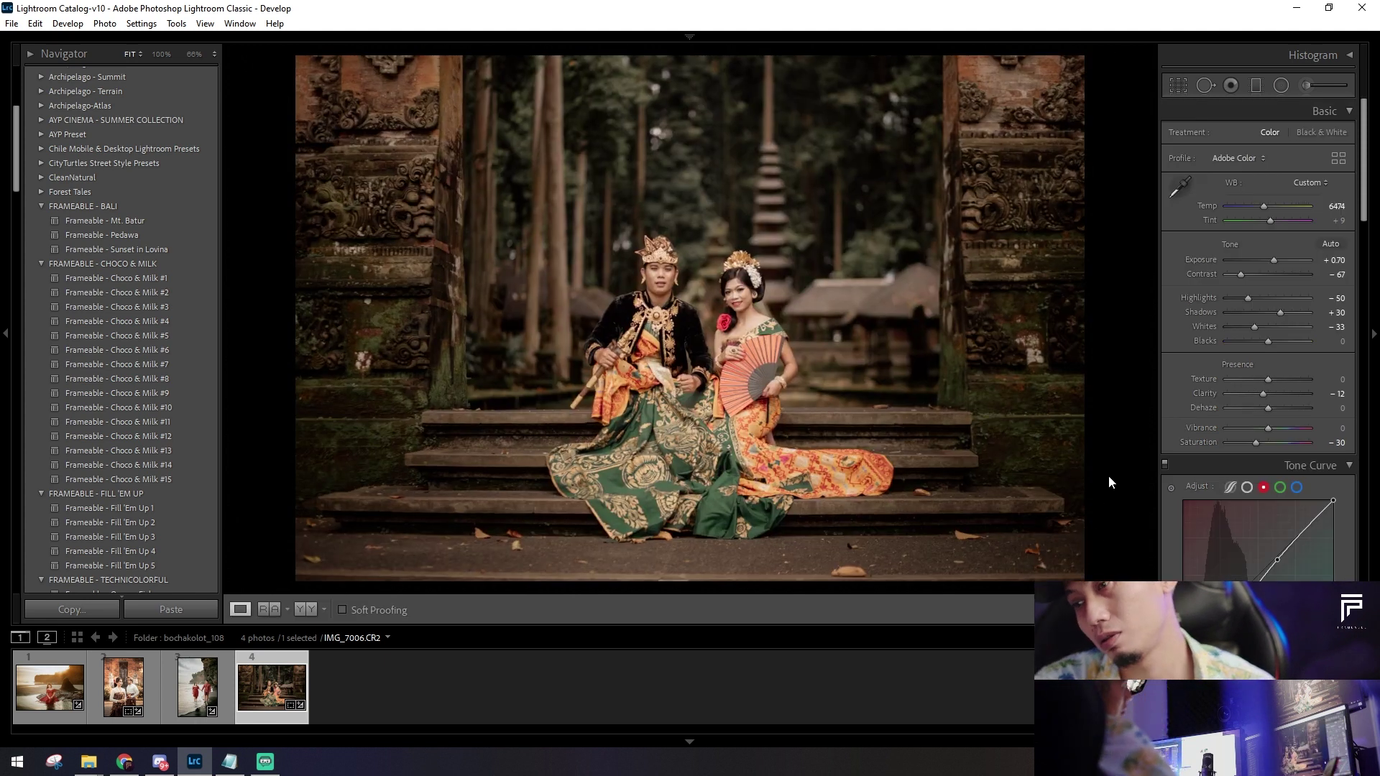
Step: Check the before/after and zoomed views, lower clarity slightly, then pick the Radial Filter
{"action": "left_click", "coordinate": [267, 609]}
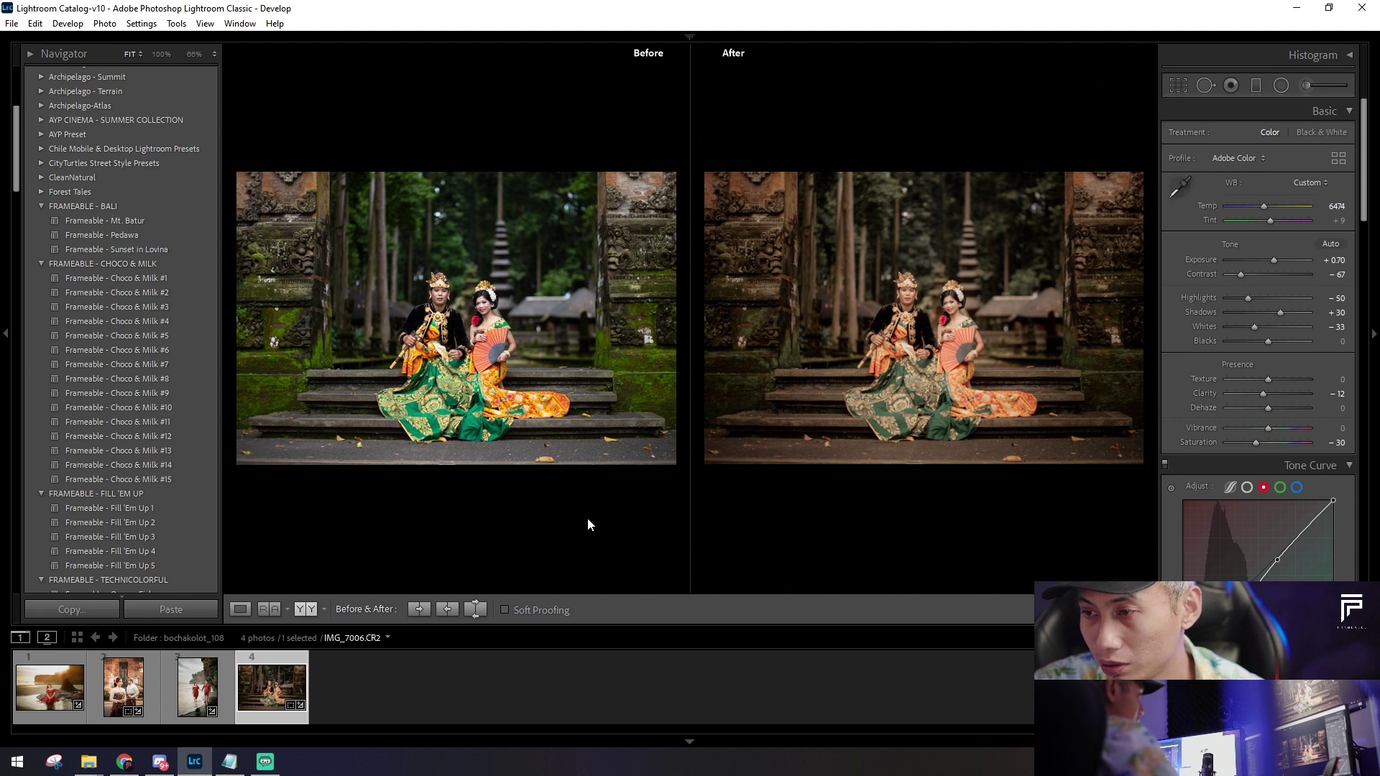
{"action": "left_click", "coordinate": [240, 609]}
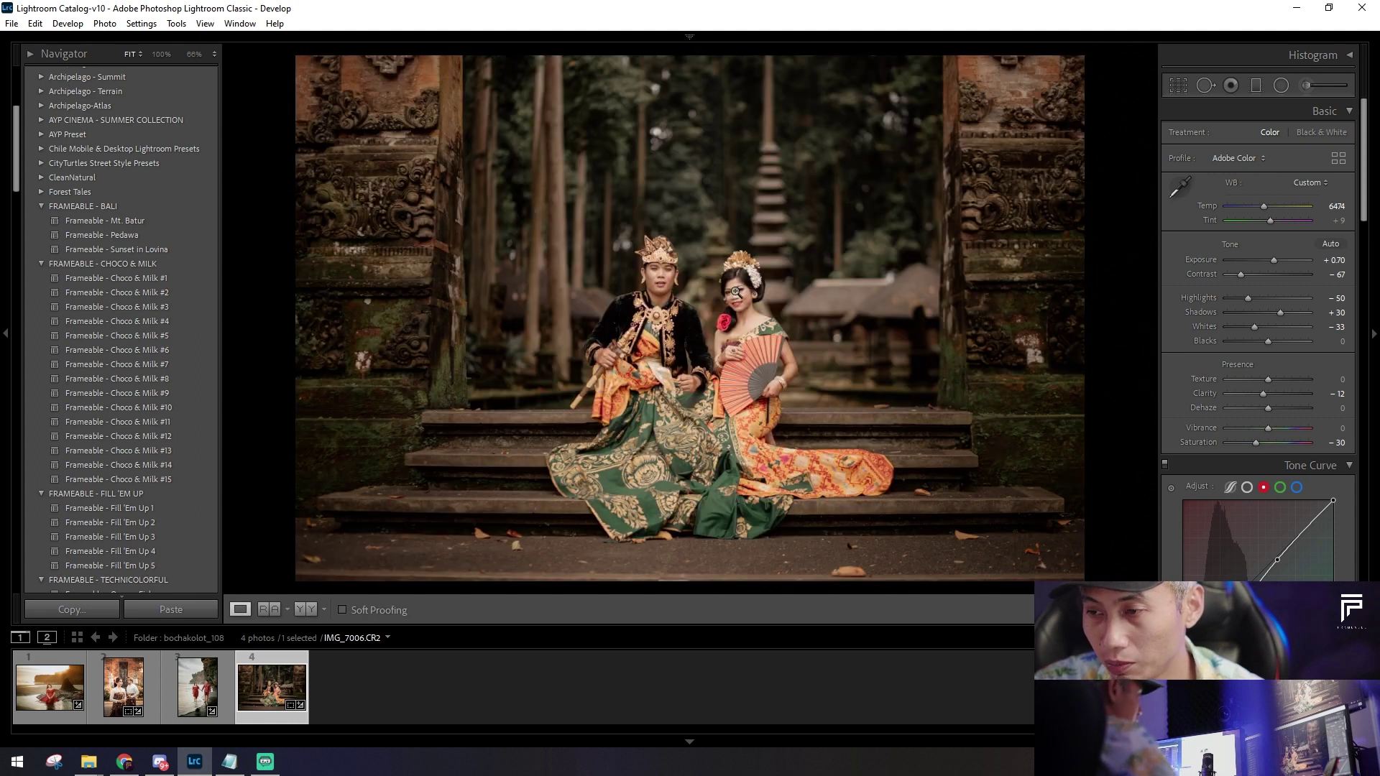
{"action": "left_click", "coordinate": [736, 292]}
{"action": "left_click", "coordinate": [736, 292]}
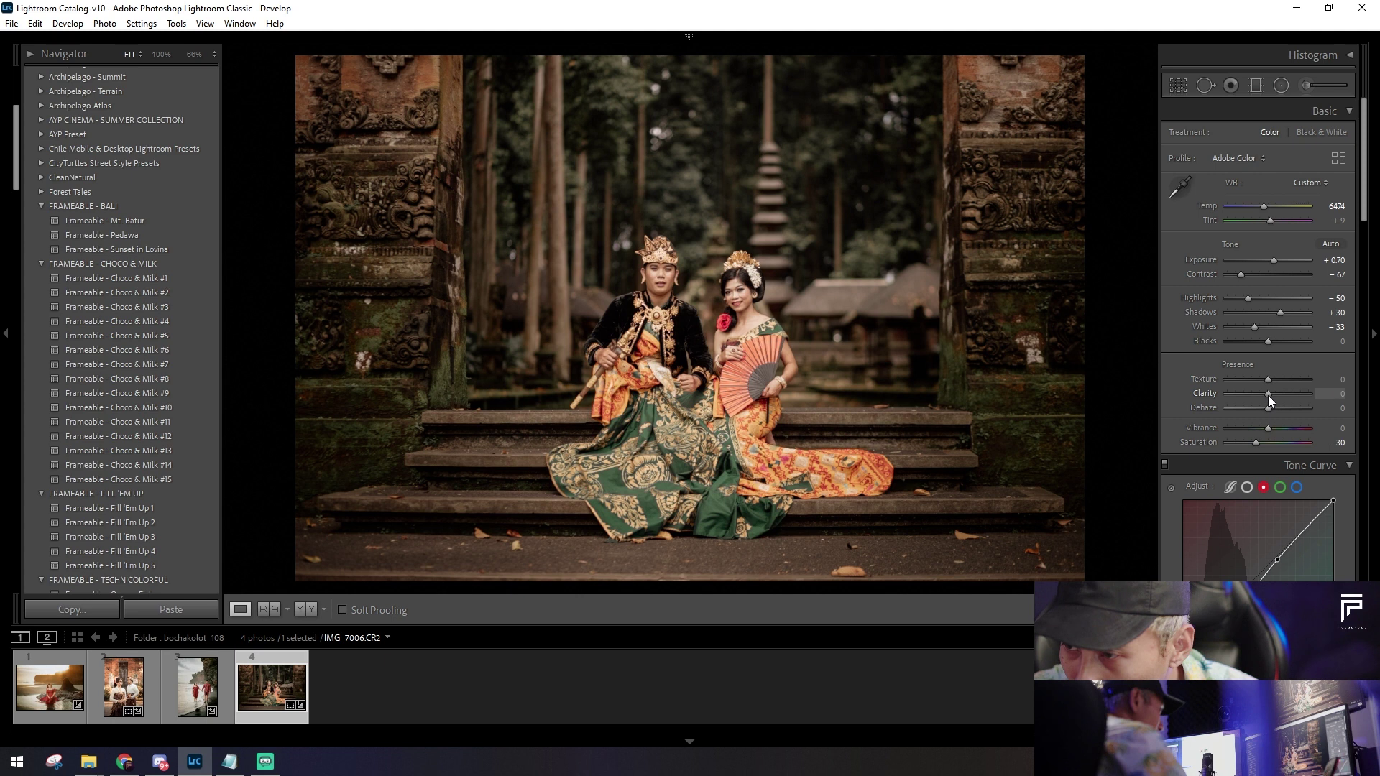
{"action": "left_click_drag", "start_coordinate": [1276, 396], "coordinate": [1273, 394]}
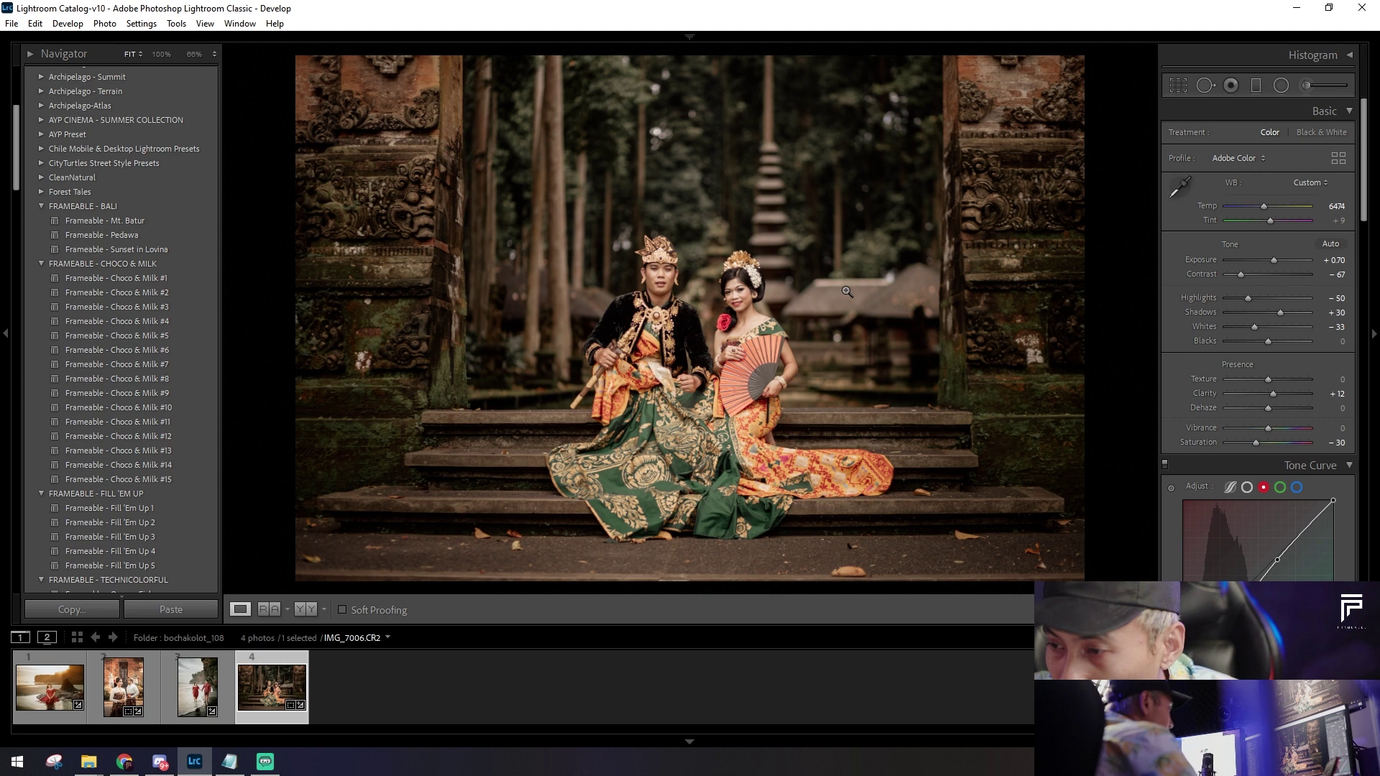
{"action": "left_click", "coordinate": [1282, 84]}
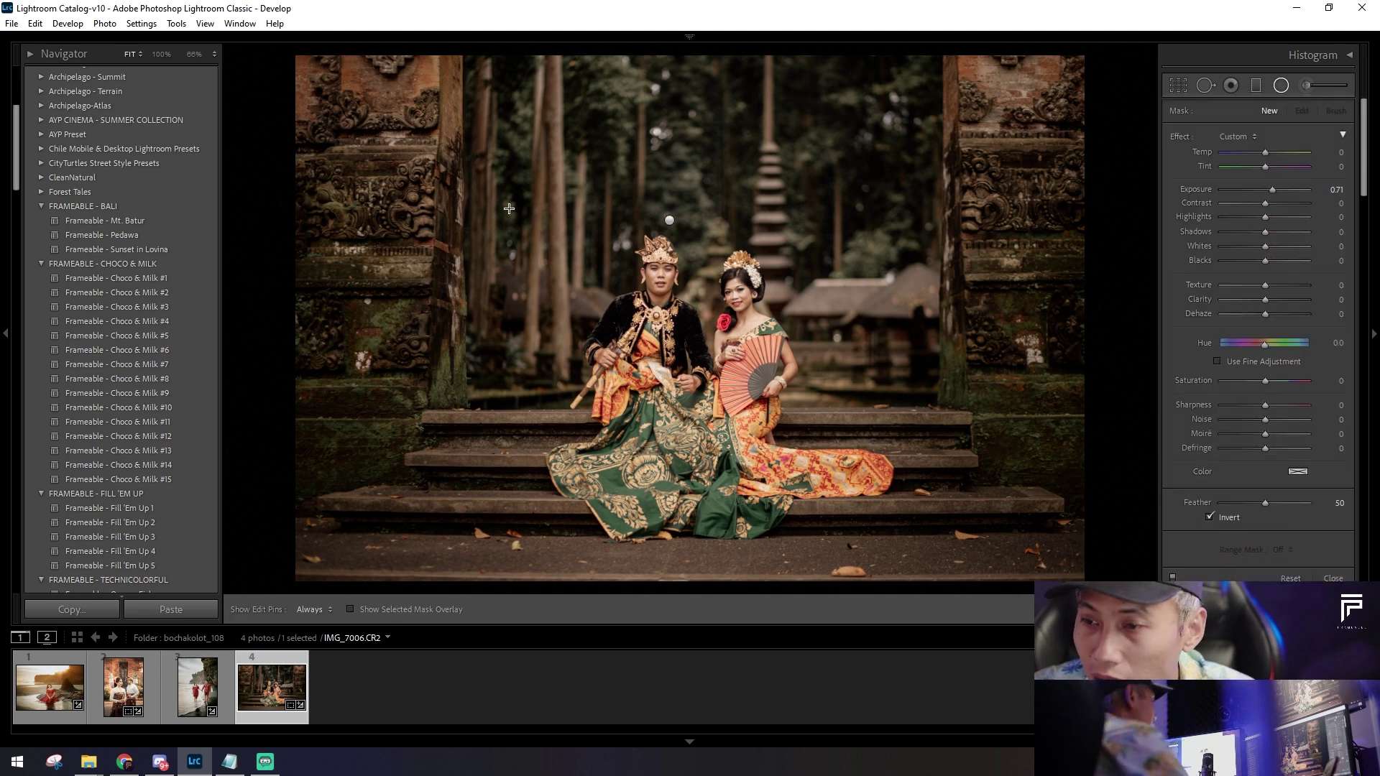
Step: Draw a radial filter over the couple, reset its exposure, warm it and tilt it diagonally
{"action": "left_click_drag", "start_coordinate": [496, 212], "coordinate": [649, 526]}
{"action": "double_click", "coordinate": [1273, 191]}
{"action": "left_click_drag", "start_coordinate": [1266, 152], "coordinate": [1275, 154]}
{"action": "left_click_drag", "start_coordinate": [575, 201], "coordinate": [1005, 220]}
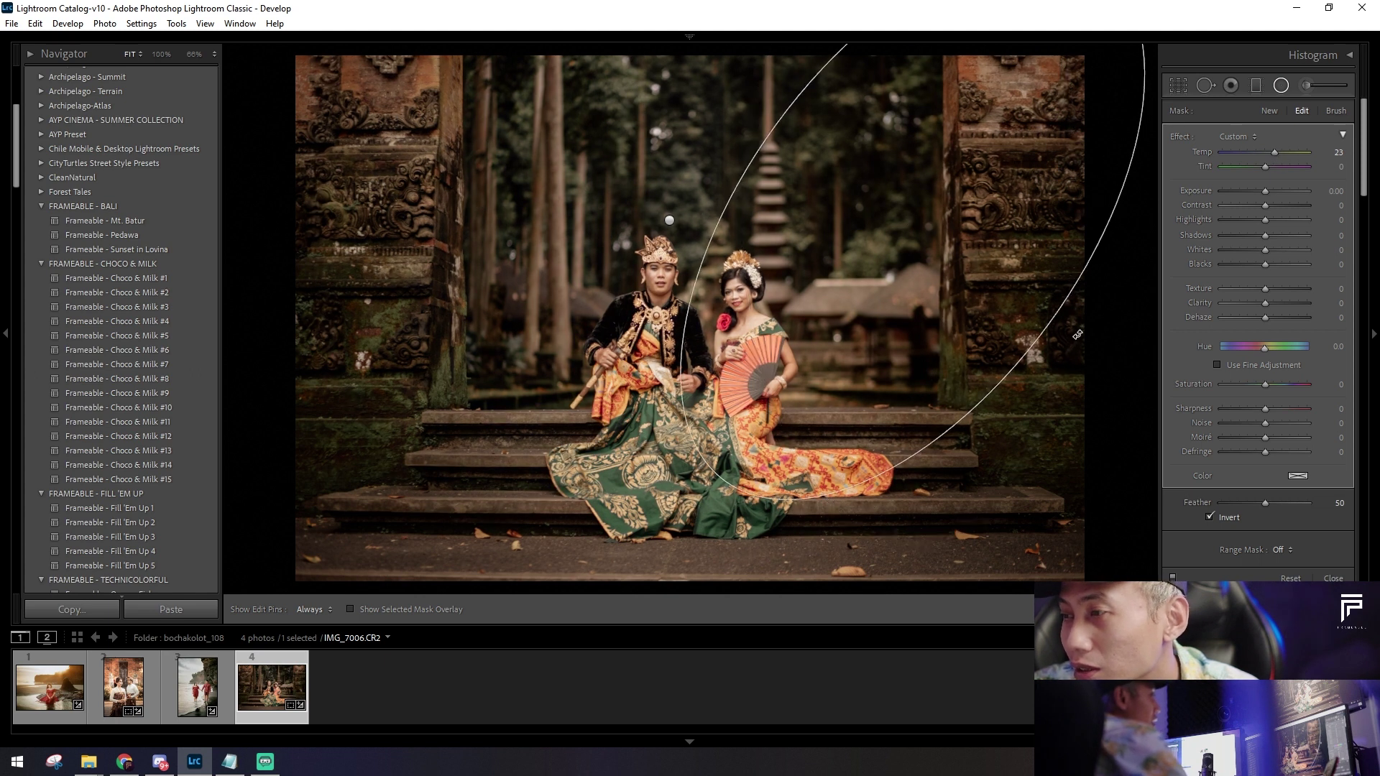
{"action": "left_click_drag", "start_coordinate": [1092, 212], "coordinate": [1243, 283]}
Step: Turn the ellipse upright over the couple and treetops with Temp 21, Exposure 0.71, Highlights 36
{"action": "left_click_drag", "start_coordinate": [1291, 221], "coordinate": [1298, 222]}
{"action": "mouse_move", "coordinate": [912, 224]}
{"action": "left_mouse_down"}
{"action": "mouse_move", "coordinate": [762, 257]}
{"action": "mouse_move", "coordinate": [773, 333]}
{"action": "left_mouse_up"}
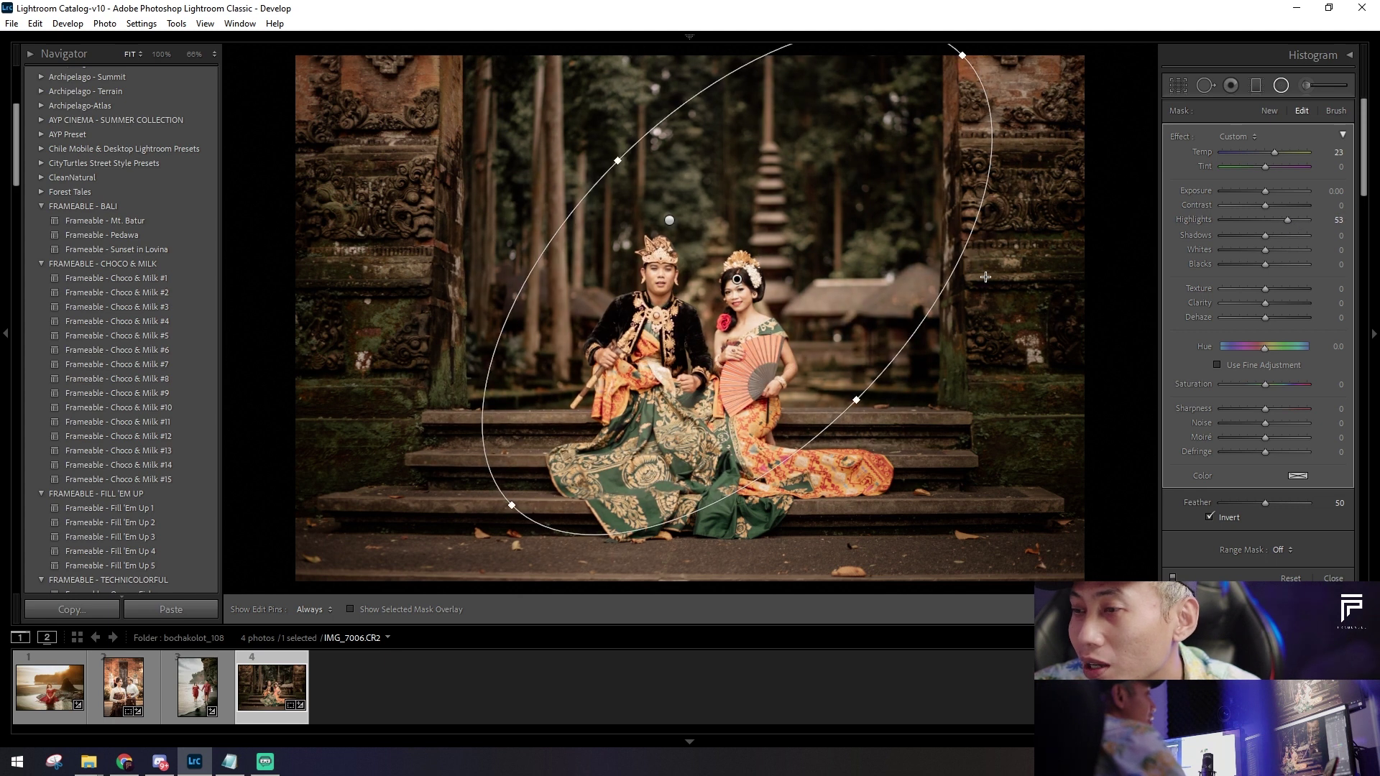
{"action": "mouse_move", "coordinate": [966, 270]}
{"action": "left_mouse_down"}
{"action": "mouse_move", "coordinate": [907, 278]}
{"action": "mouse_move", "coordinate": [1086, 279]}
{"action": "mouse_move", "coordinate": [1013, 135]}
{"action": "mouse_move", "coordinate": [1132, 232]}
{"action": "left_mouse_up"}
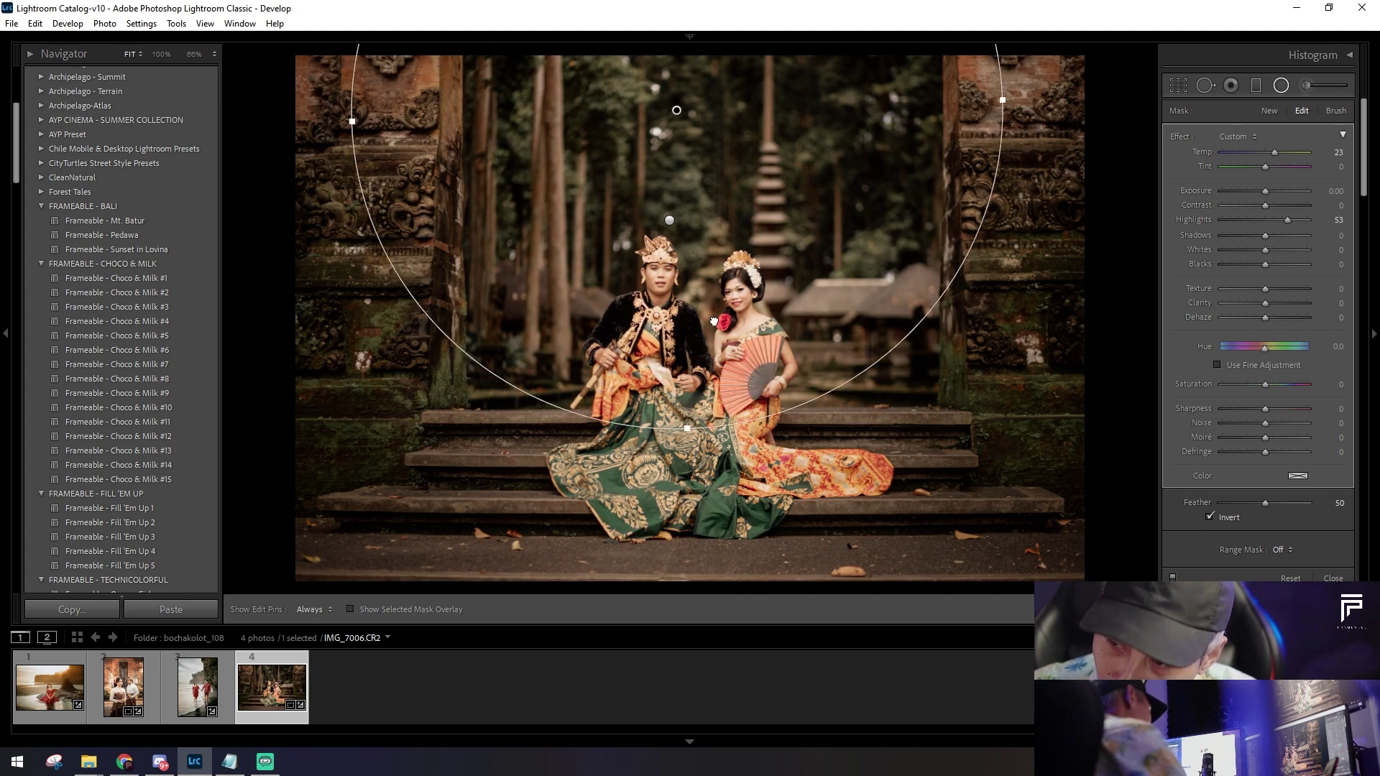
{"action": "left_click_drag", "start_coordinate": [1287, 219], "coordinate": [1270, 220]}
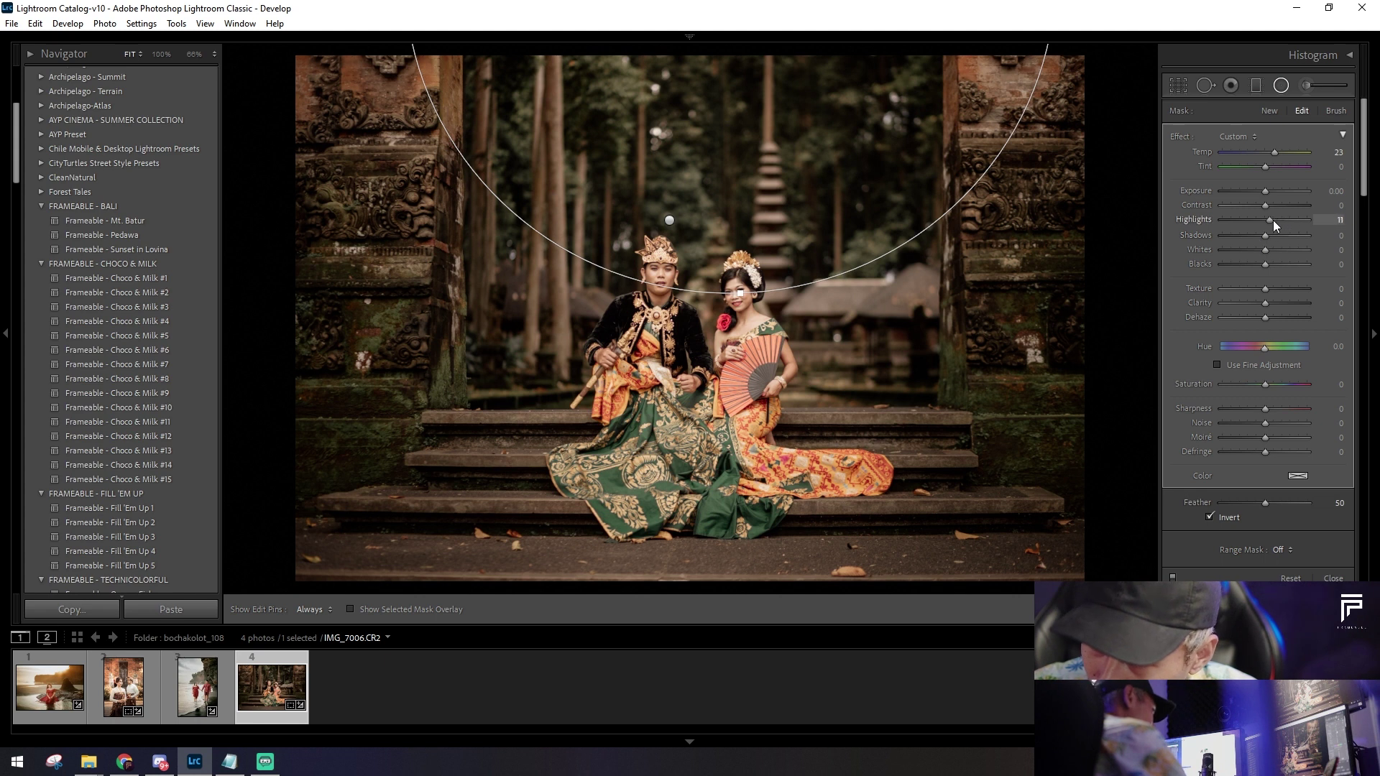
{"action": "left_click_drag", "start_coordinate": [1271, 153], "coordinate": [1274, 193]}
{"action": "mouse_move", "coordinate": [861, 132]}
{"action": "left_mouse_down"}
{"action": "mouse_move", "coordinate": [1031, 88]}
{"action": "mouse_move", "coordinate": [980, 187]}
{"action": "mouse_move", "coordinate": [860, 253]}
{"action": "mouse_move", "coordinate": [829, 96]}
{"action": "left_mouse_up"}
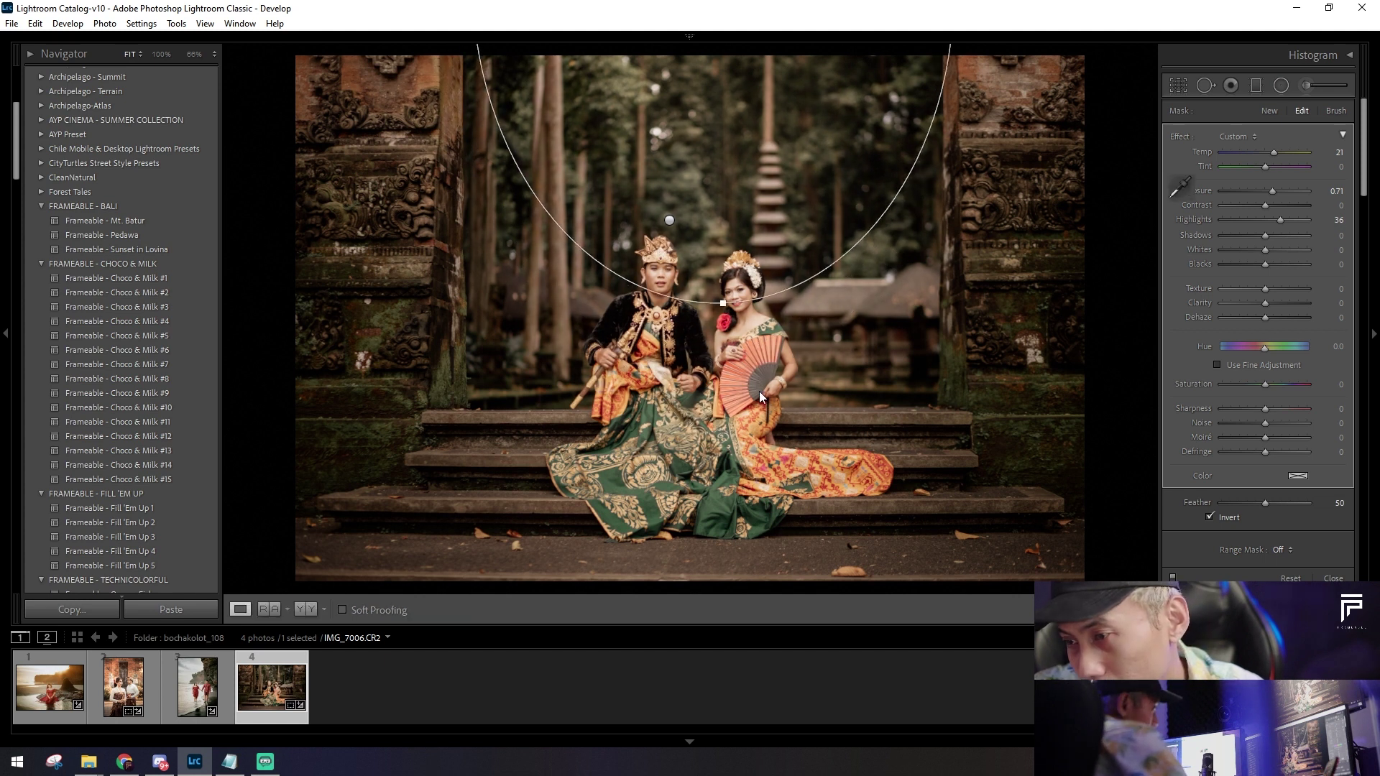
{"action": "key", "text": "shift+m"}
Step: Inspect the faces up close, then nudge overall exposure with the keyboard to settle at +0.80
{"action": "left_click", "coordinate": [724, 310]}
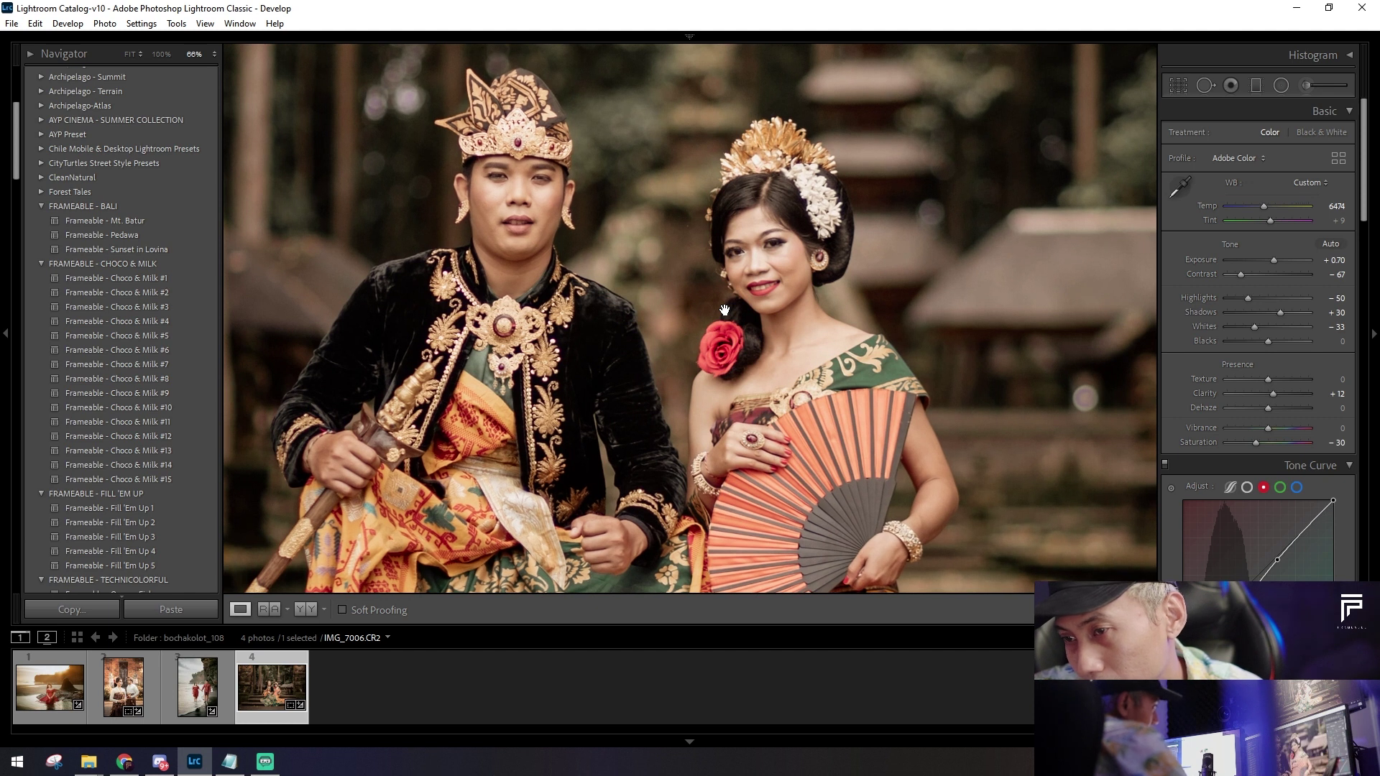
{"action": "left_click", "coordinate": [724, 311]}
{"action": "key", "text": "equal"}
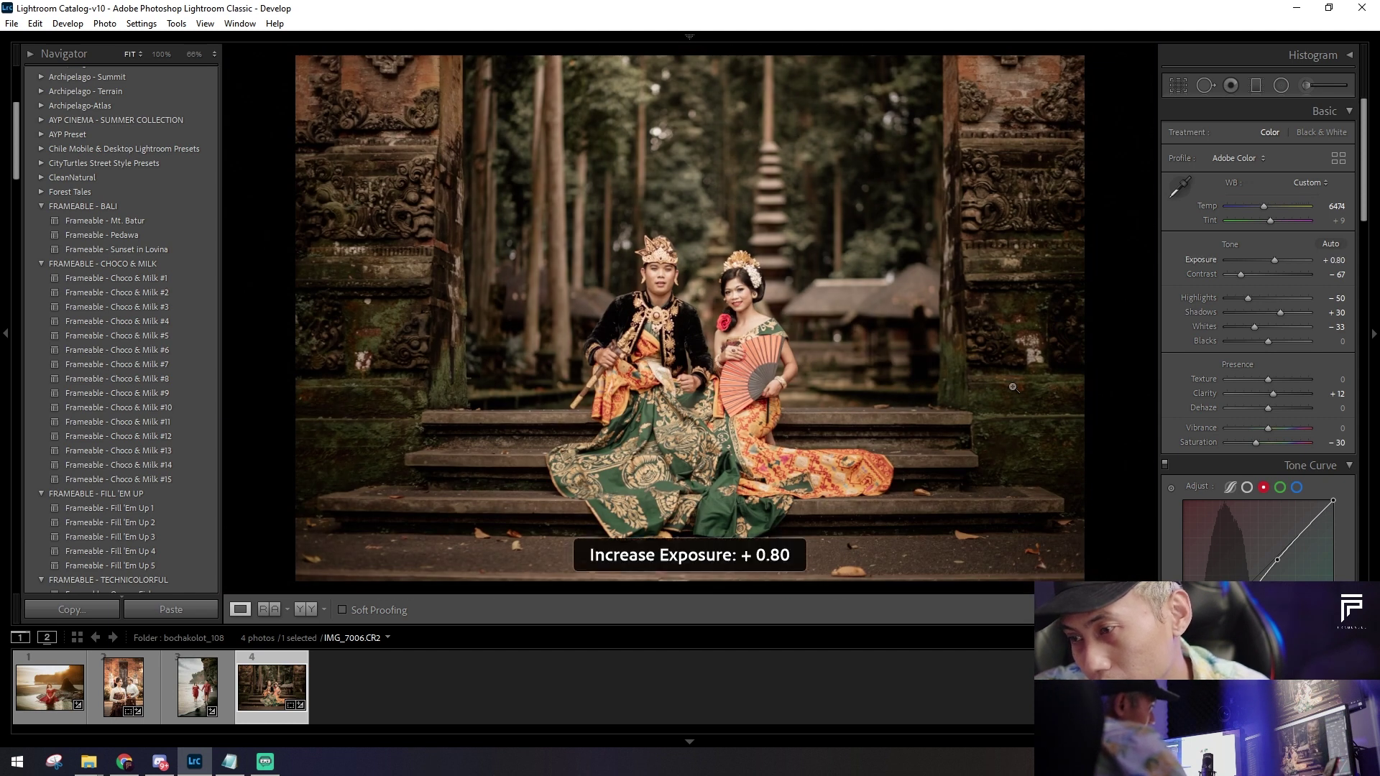
{"action": "key", "text": "minus"}
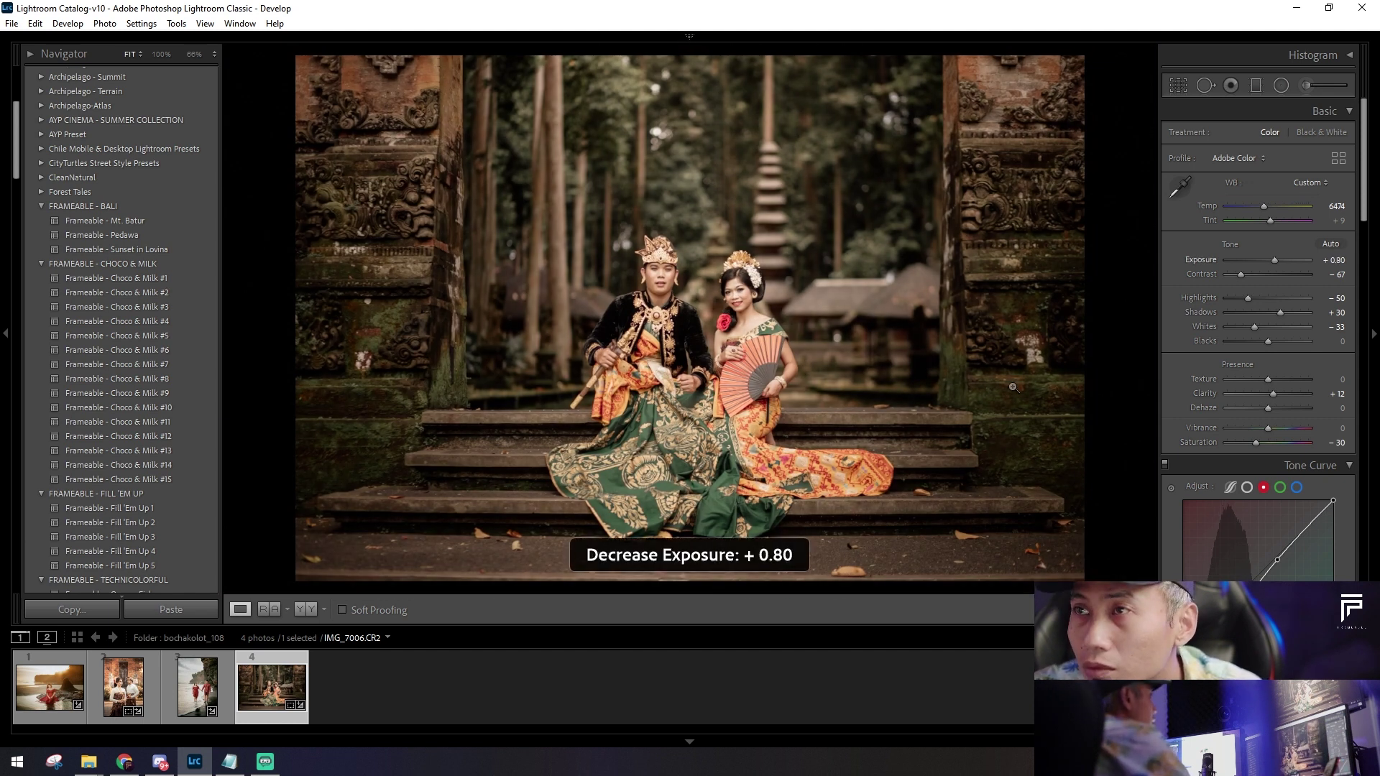
{"action": "key", "text": "minus"}
{"action": "key", "text": "equal"}
{"action": "key", "text": "minus"}
{"action": "key", "text": "equal"}
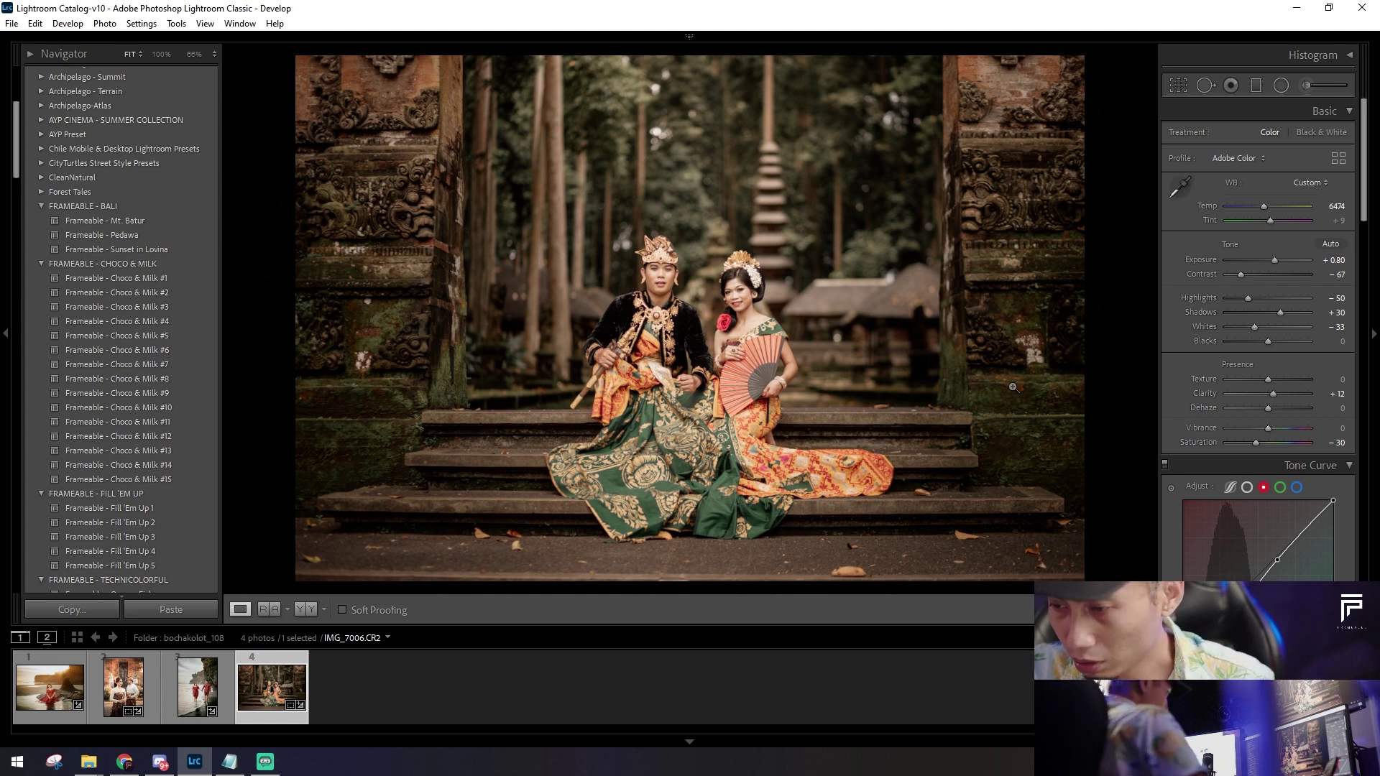
Step: Tighten the crop from the bottom-left corner, shift the photo slightly right, and apply it
{"action": "left_click", "coordinate": [1180, 86]}
{"action": "left_click_drag", "start_coordinate": [320, 570], "coordinate": [338, 559]}
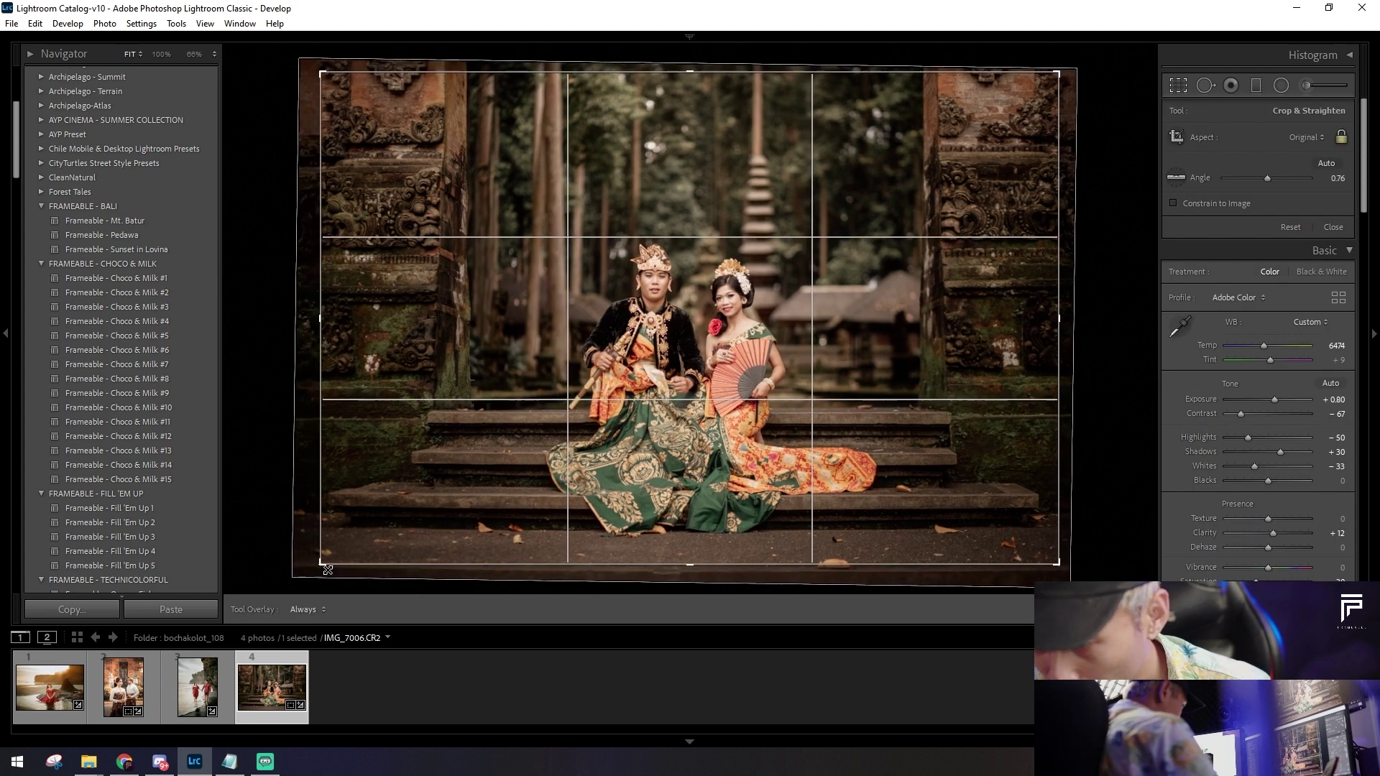
{"action": "left_click_drag", "start_coordinate": [664, 555], "coordinate": [680, 548]}
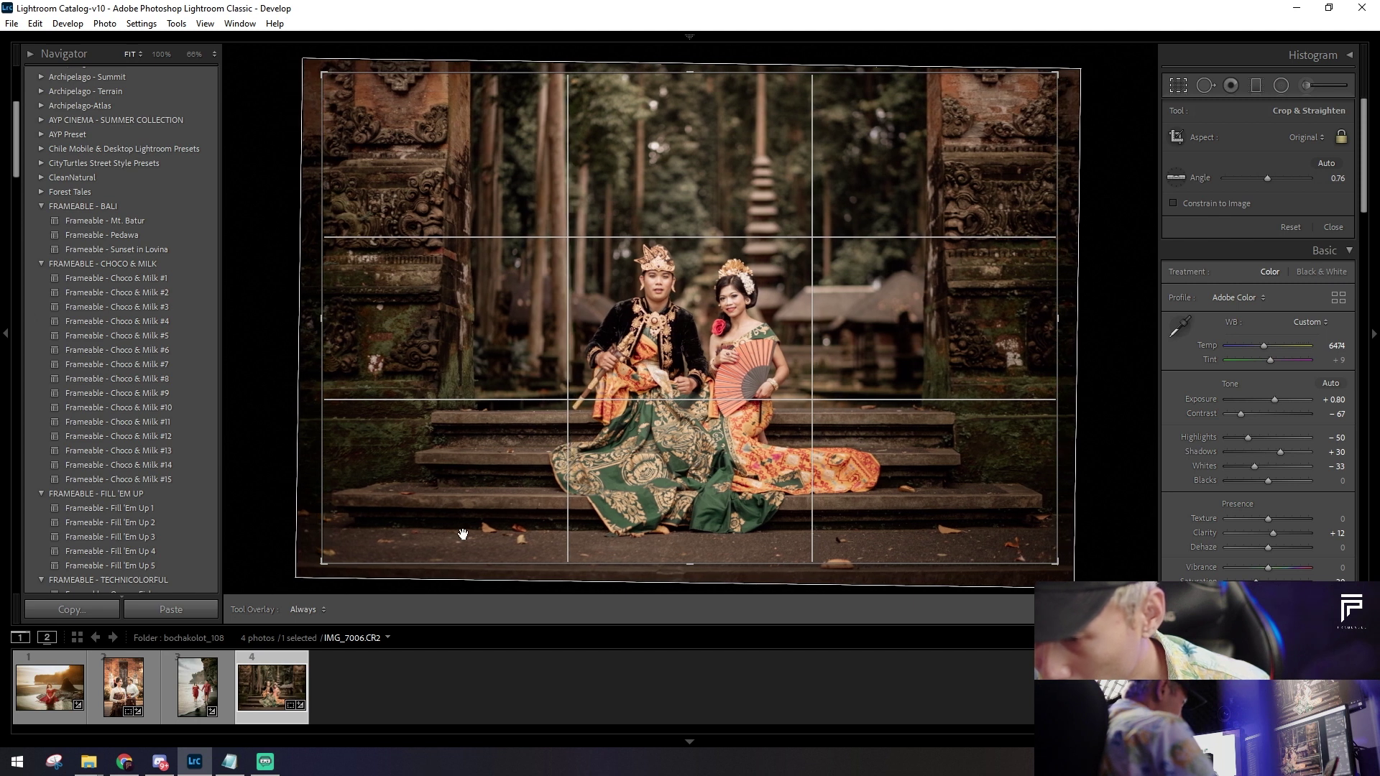
{"action": "left_click_drag", "start_coordinate": [504, 537], "coordinate": [875, 530]}
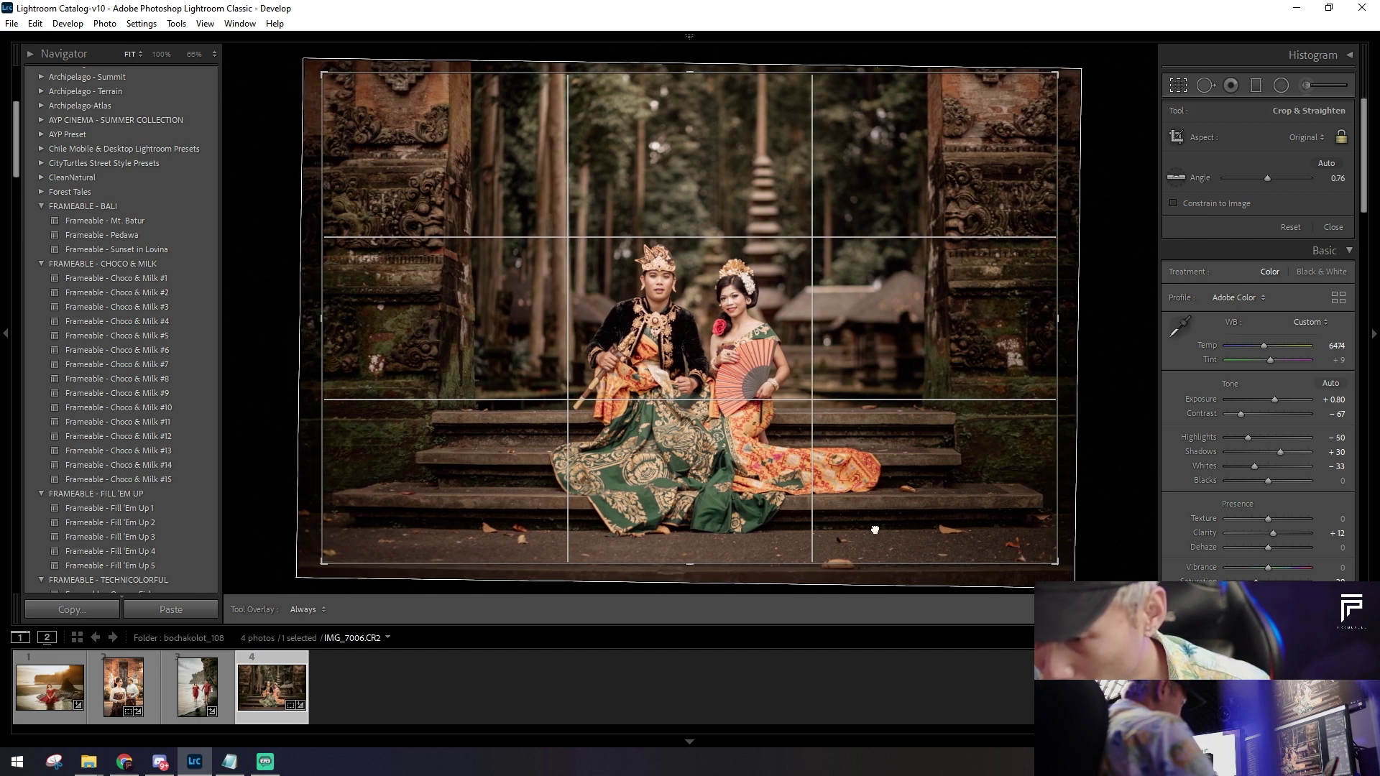
{"action": "key", "text": "Return"}
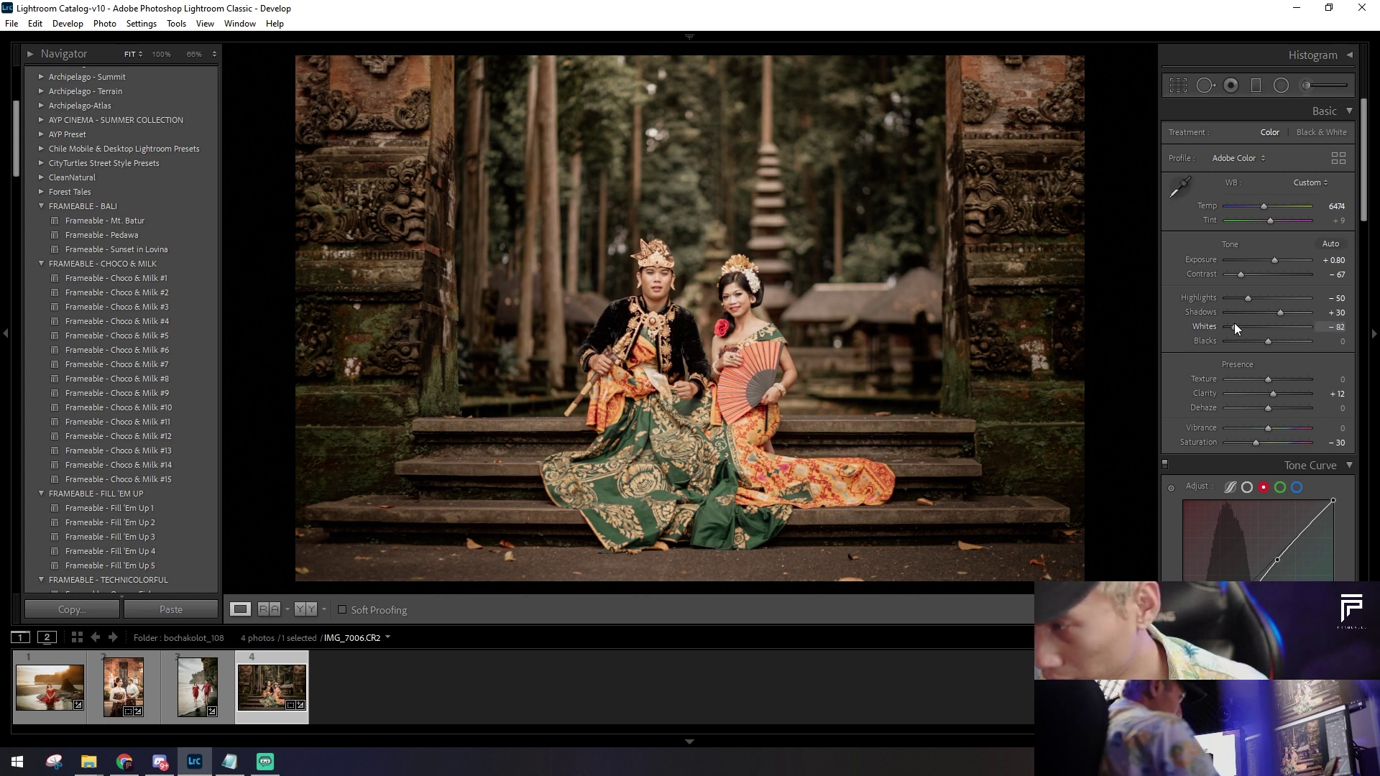
Step: Lower Whites to -82, briefly reset then restore Contrast, and fine-tune it to -68
{"action": "left_click_drag", "start_coordinate": [1247, 299], "coordinate": [1288, 312]}
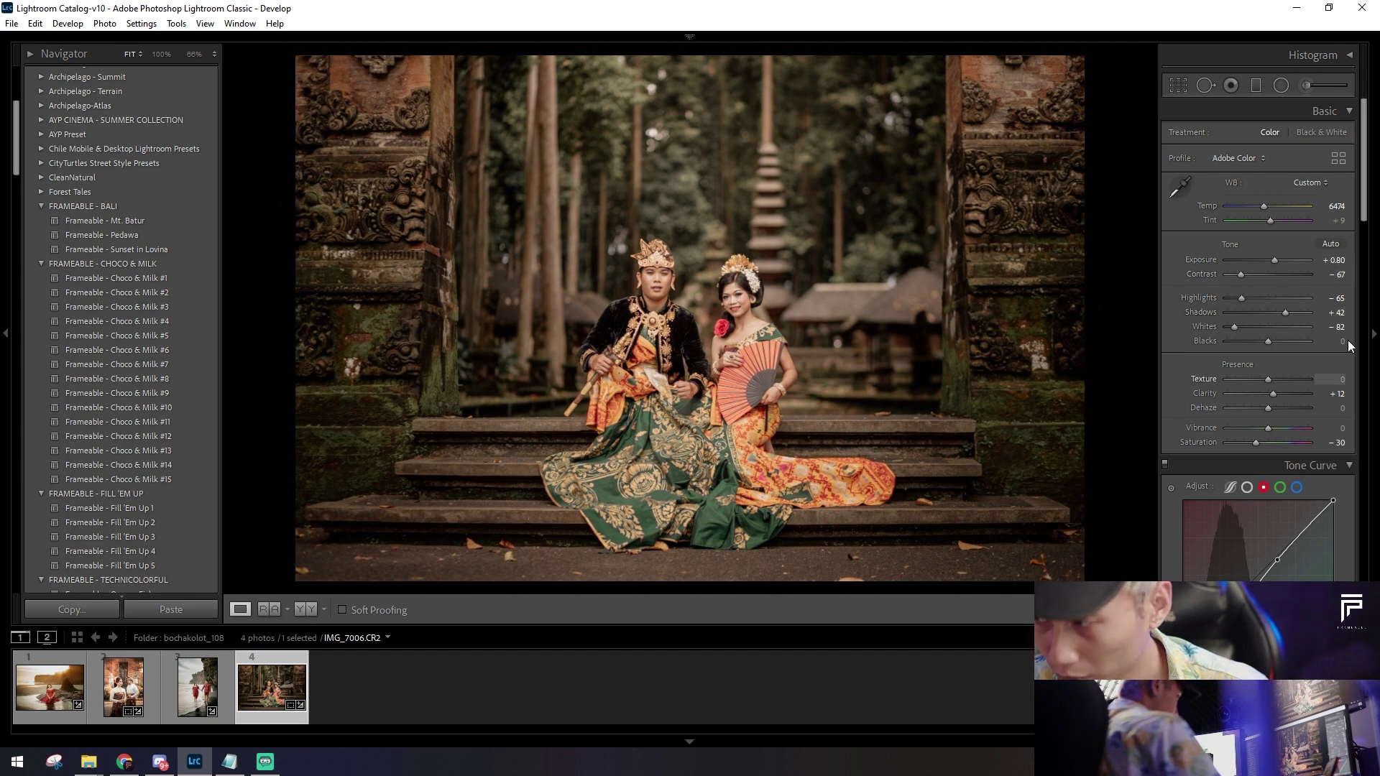
{"action": "double_click", "coordinate": [1244, 274]}
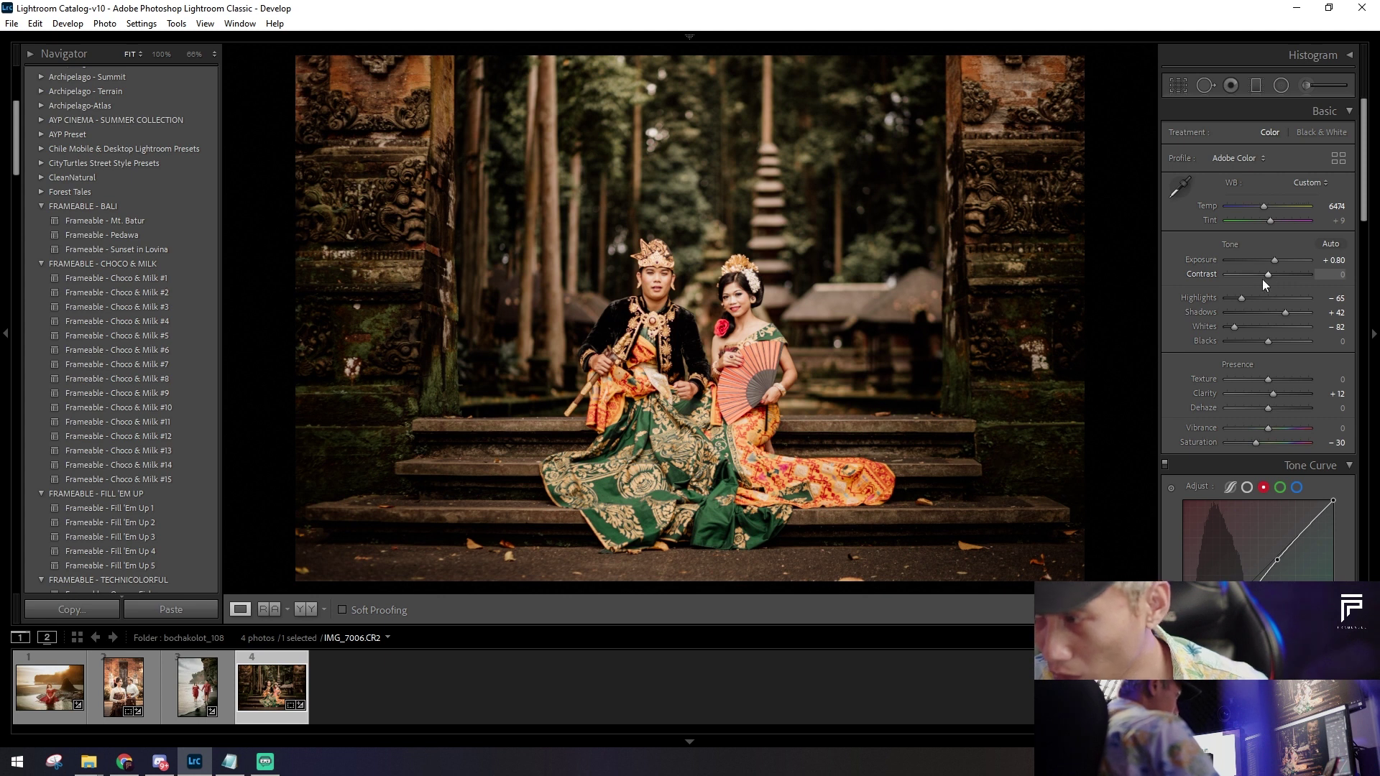
{"action": "key", "text": "ctrl+z"}
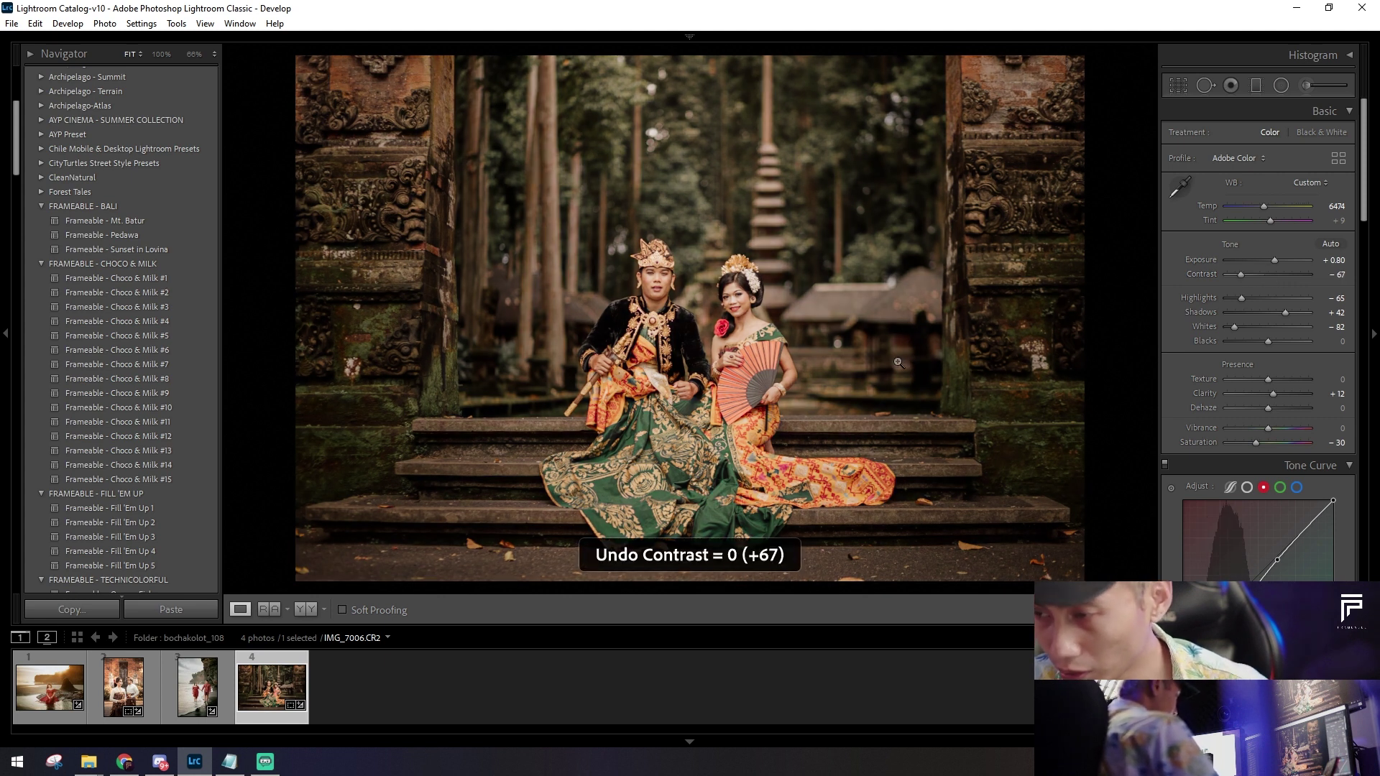
{"action": "left_click_drag", "start_coordinate": [1244, 273], "coordinate": [1246, 274]}
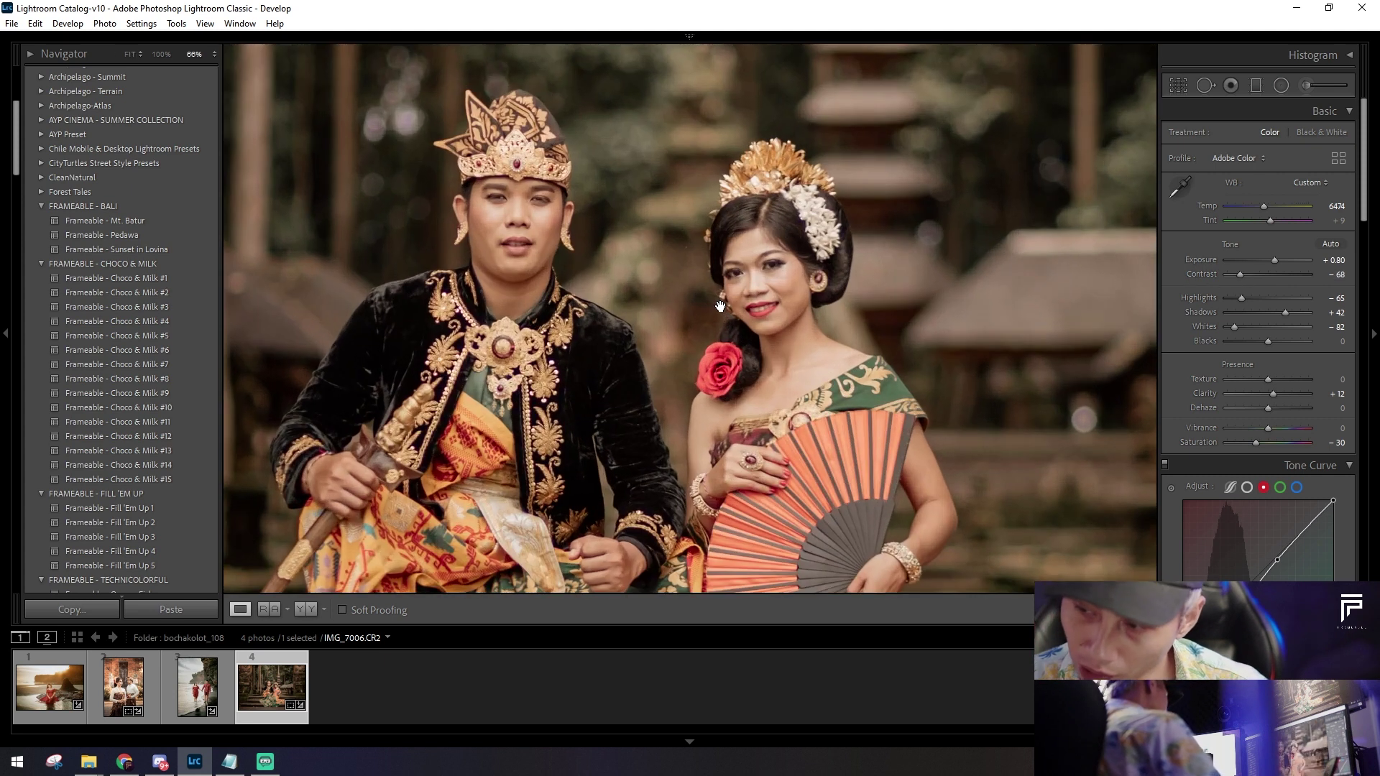
{"action": "left_click", "coordinate": [722, 295]}
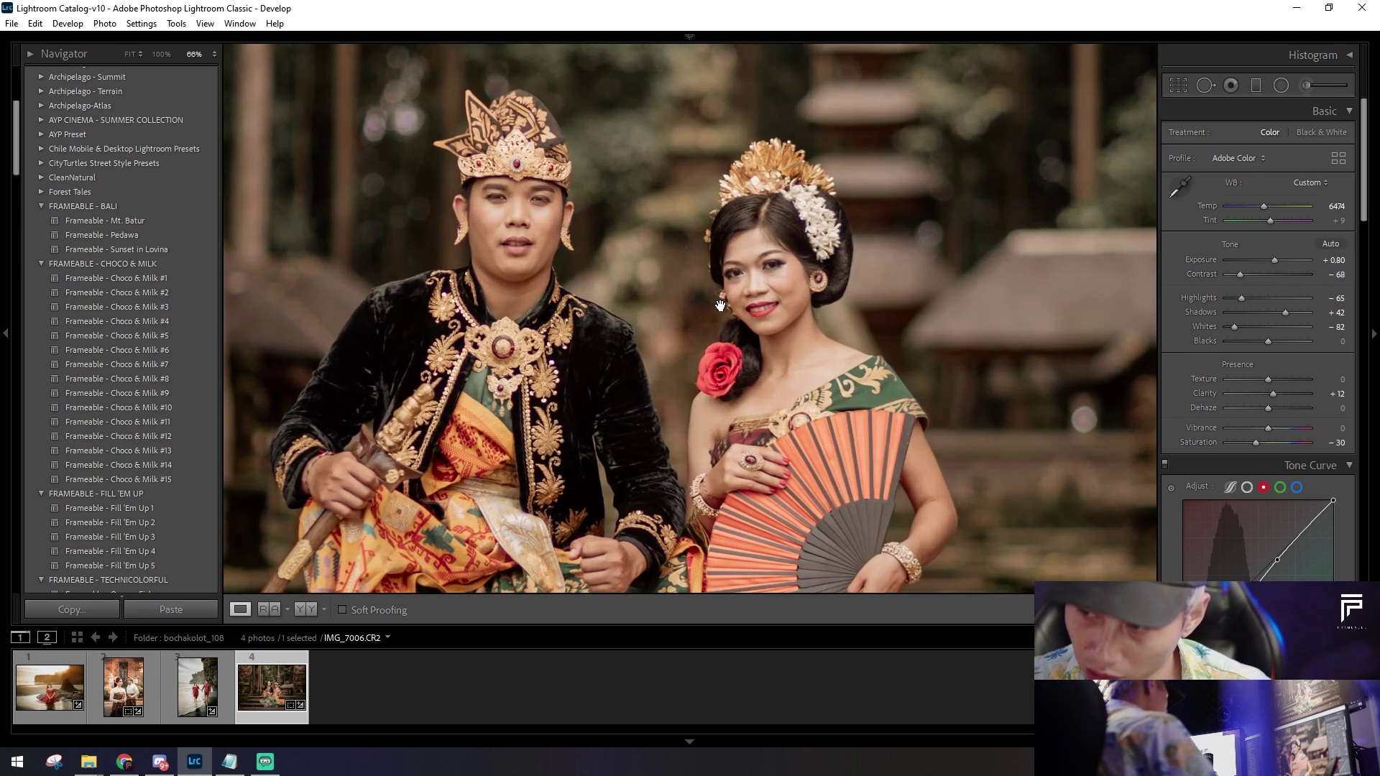
{"action": "left_click", "coordinate": [720, 306]}
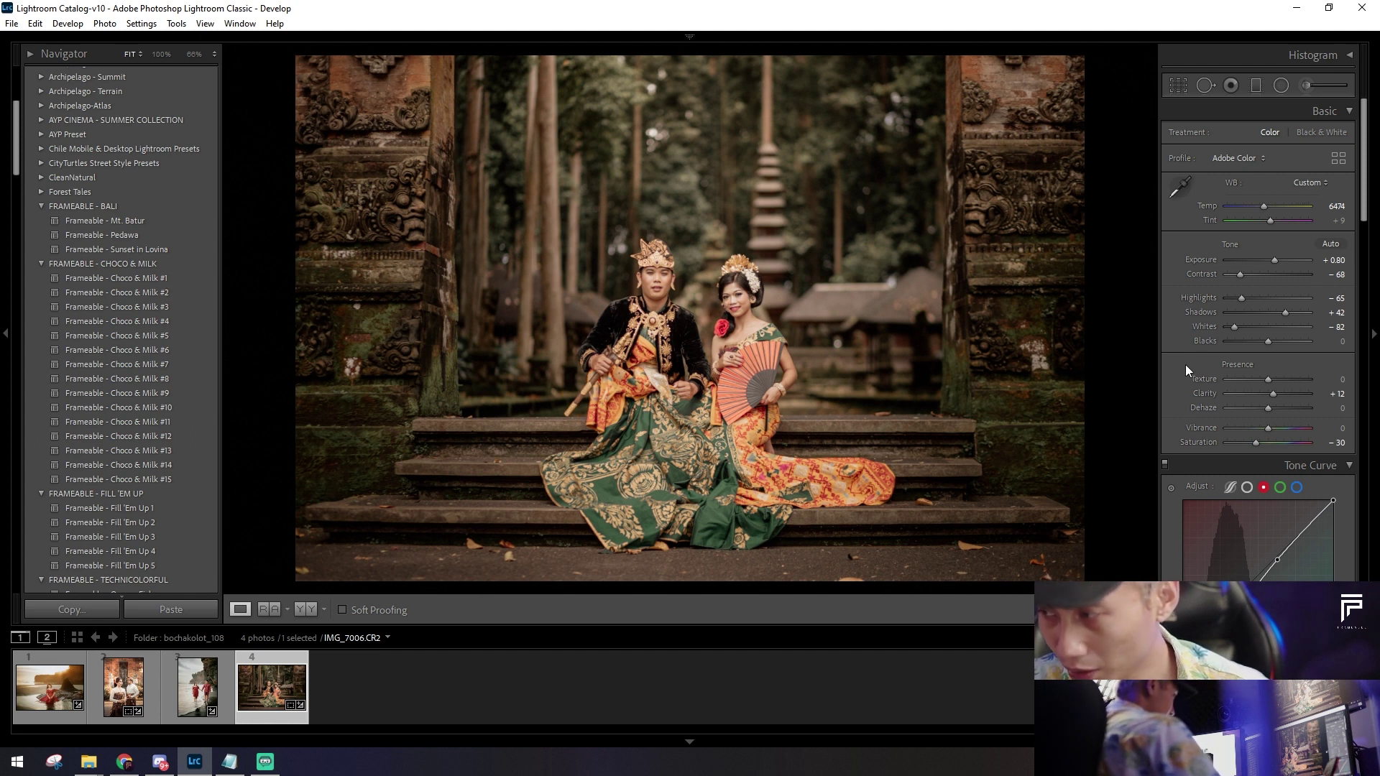
Step: In HSL Saturation, reset the greens and set Green saturation to -40
{"action": "scroll", "coordinate": [1206, 386], "scroll_direction": "down", "scroll_amount": 3}
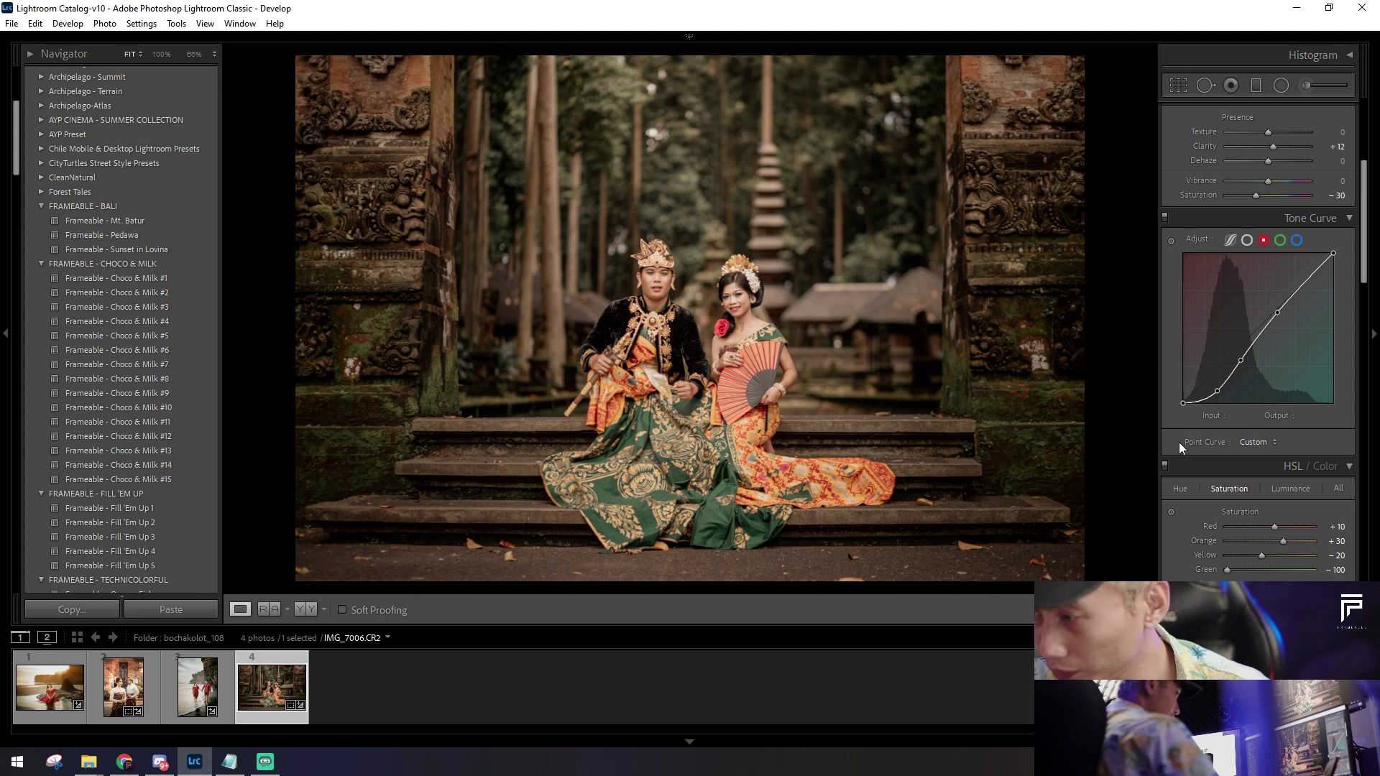
{"action": "scroll", "coordinate": [1172, 467], "scroll_direction": "down", "scroll_amount": 3}
{"action": "double_click", "coordinate": [1231, 322]}
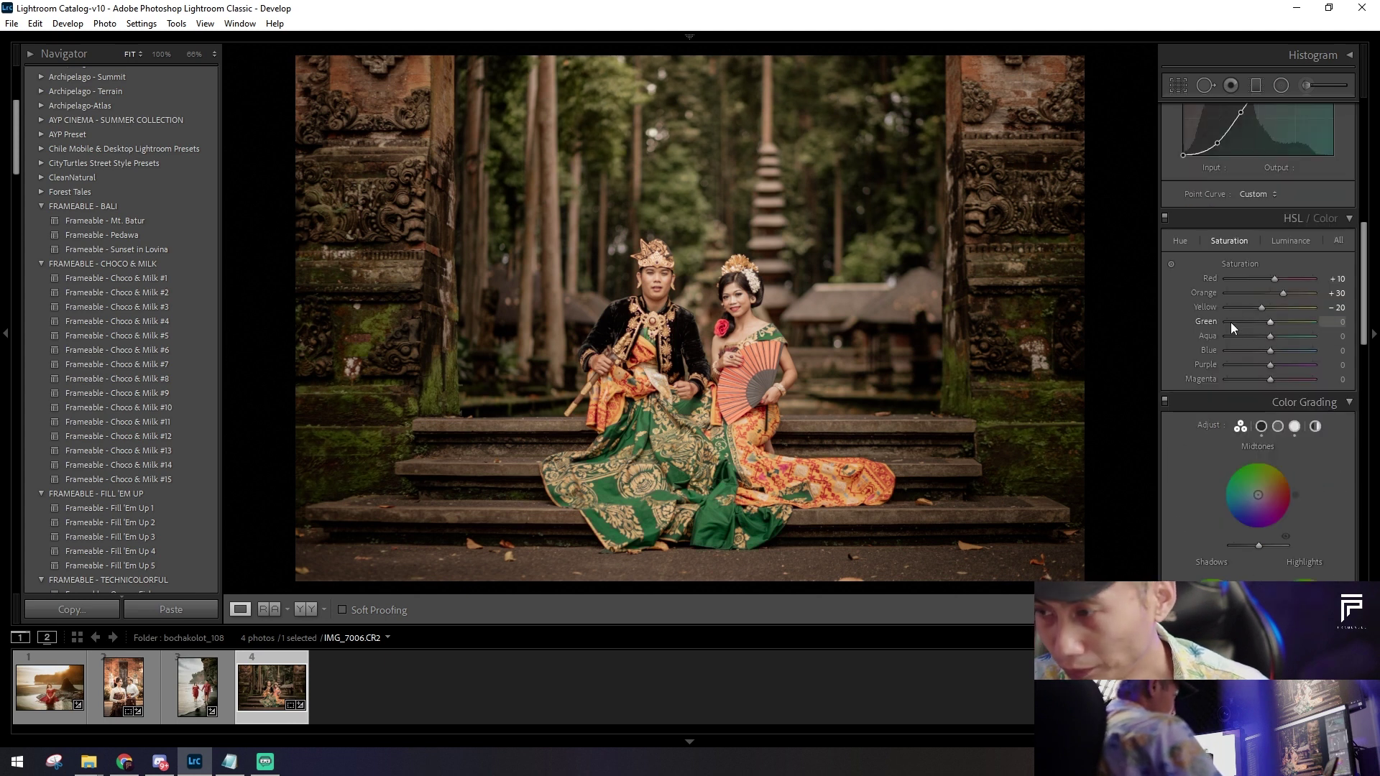
{"action": "left_click", "coordinate": [1249, 322]}
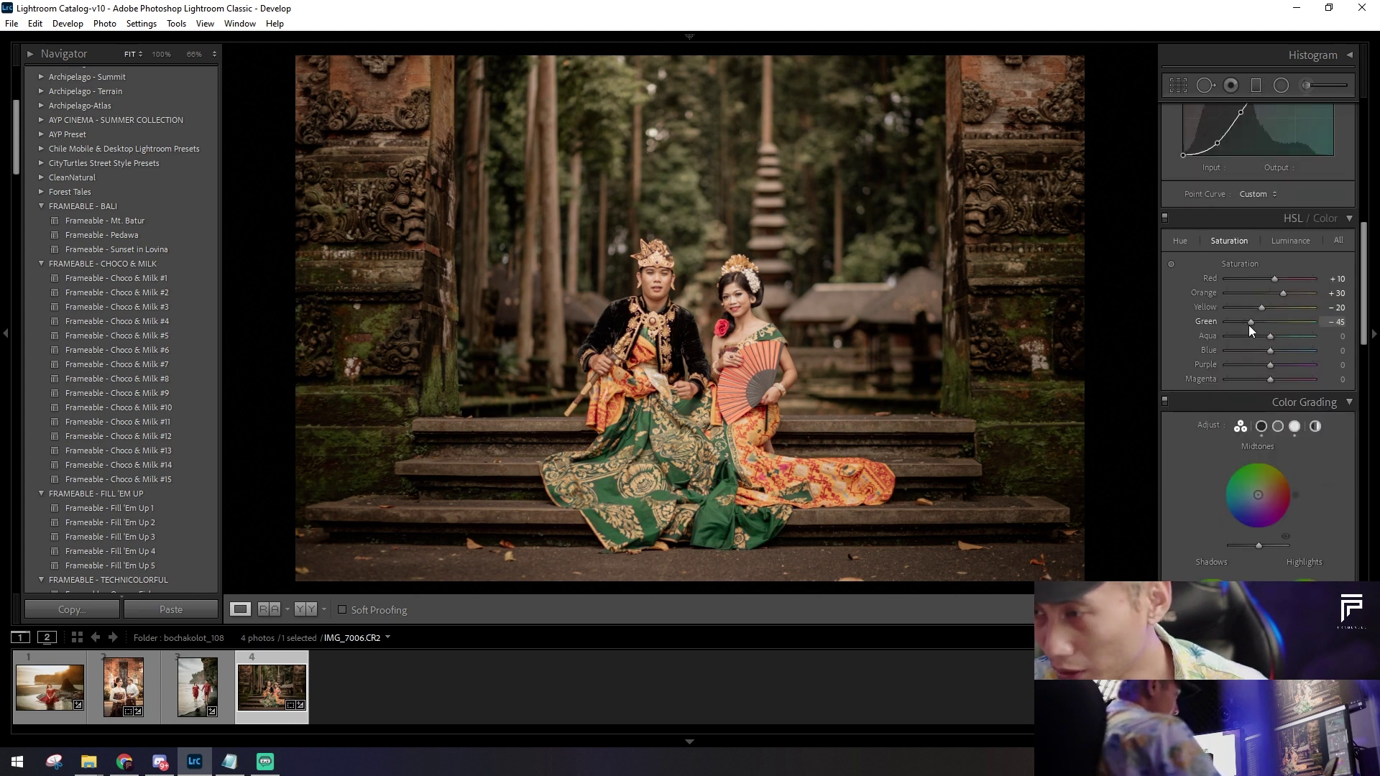
{"action": "left_click_drag", "start_coordinate": [1242, 326], "coordinate": [1233, 324]}
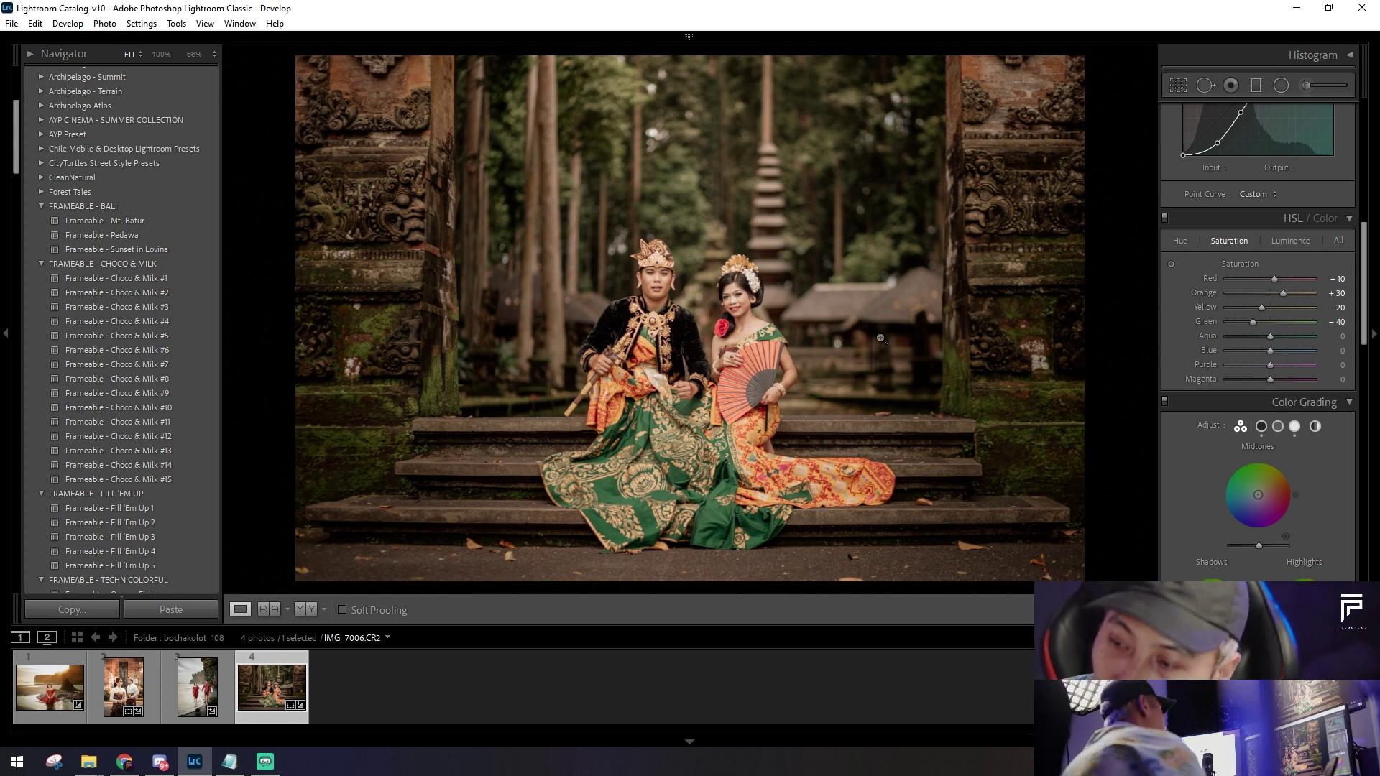
Step: Compare the look with Highlights reset, then undo to restore the earlier value
{"action": "scroll", "coordinate": [1175, 322], "scroll_direction": "up", "scroll_amount": 5}
{"action": "scroll", "coordinate": [1176, 322], "scroll_direction": "up", "scroll_amount": 3}
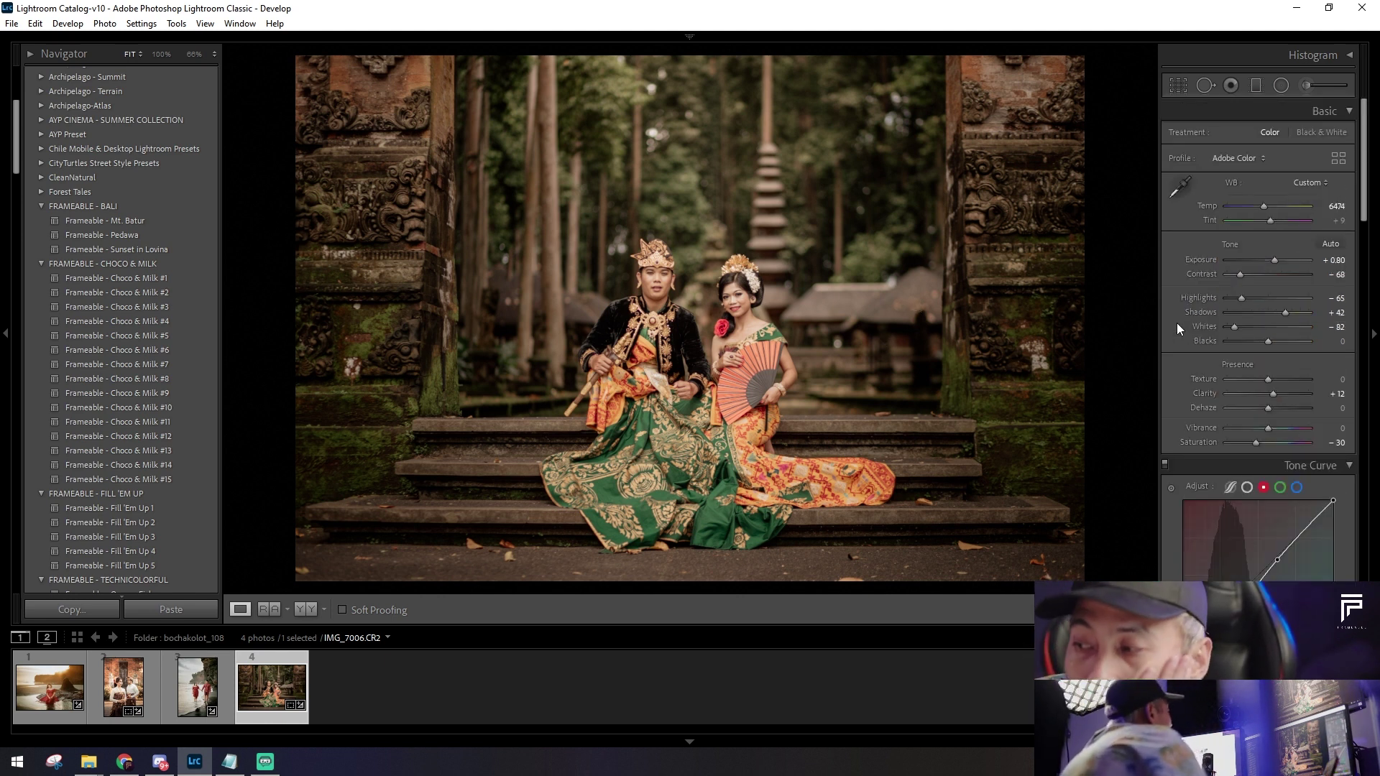
{"action": "double_click", "coordinate": [1244, 300]}
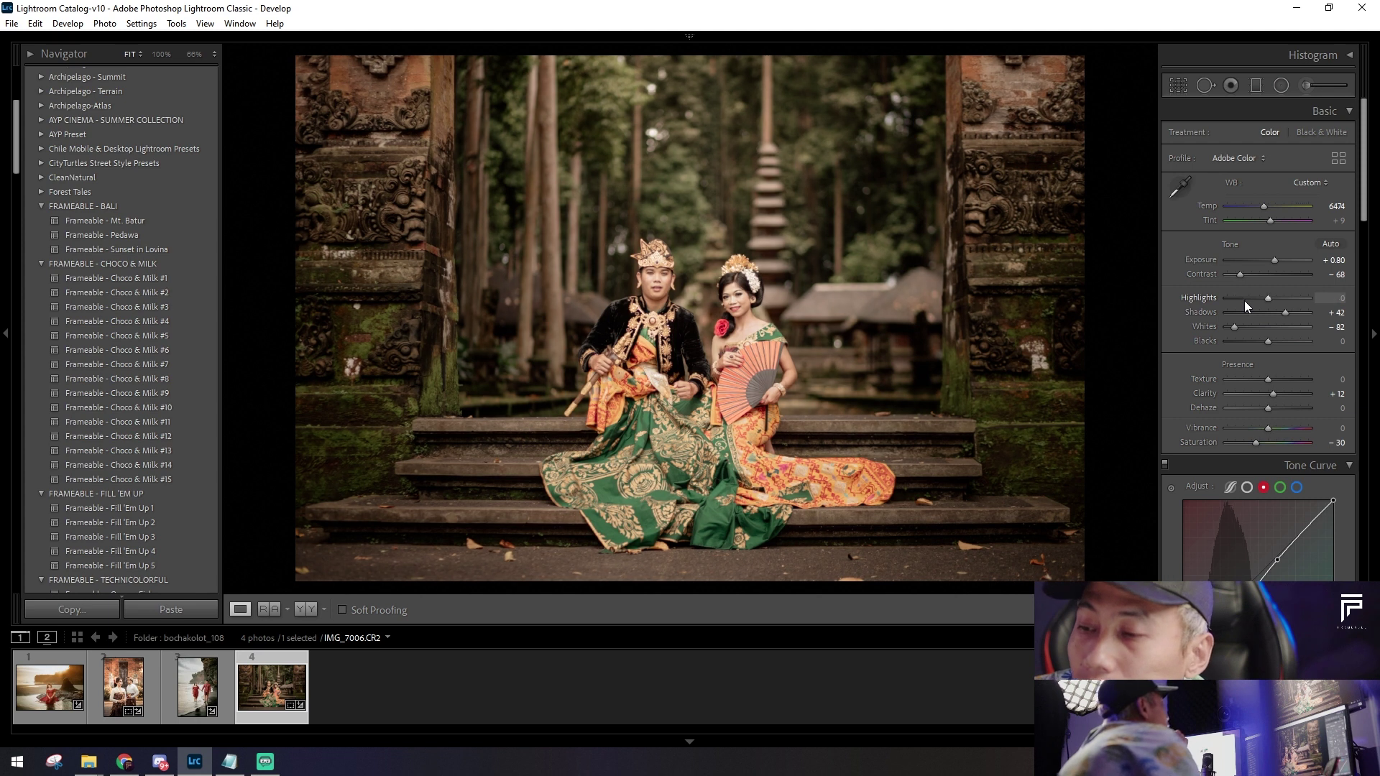
{"action": "key", "text": "ctrl+z"}
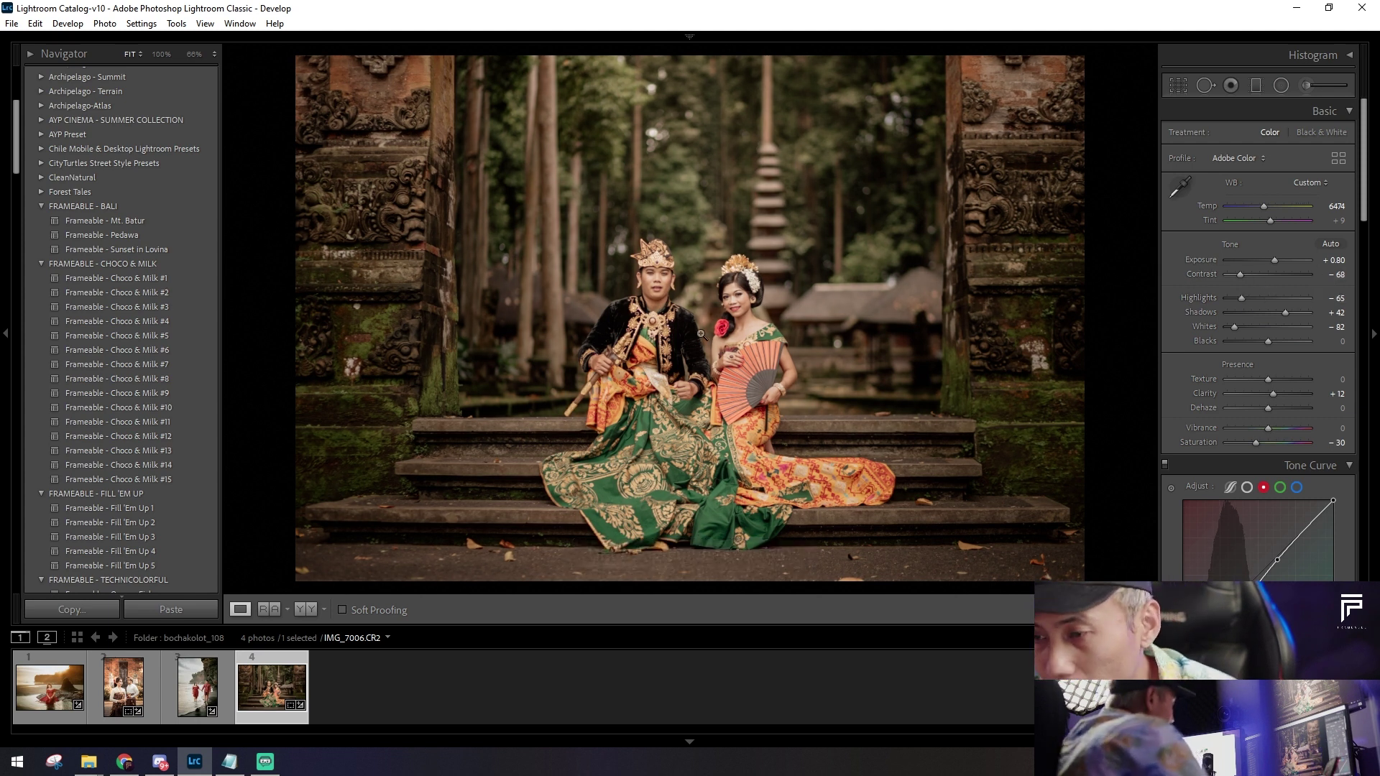
Step: Zoom in and out on the couple, then fit the whole temple photo in view
{"action": "left_click", "coordinate": [625, 334]}
{"action": "key", "text": "ctrl+equal"}
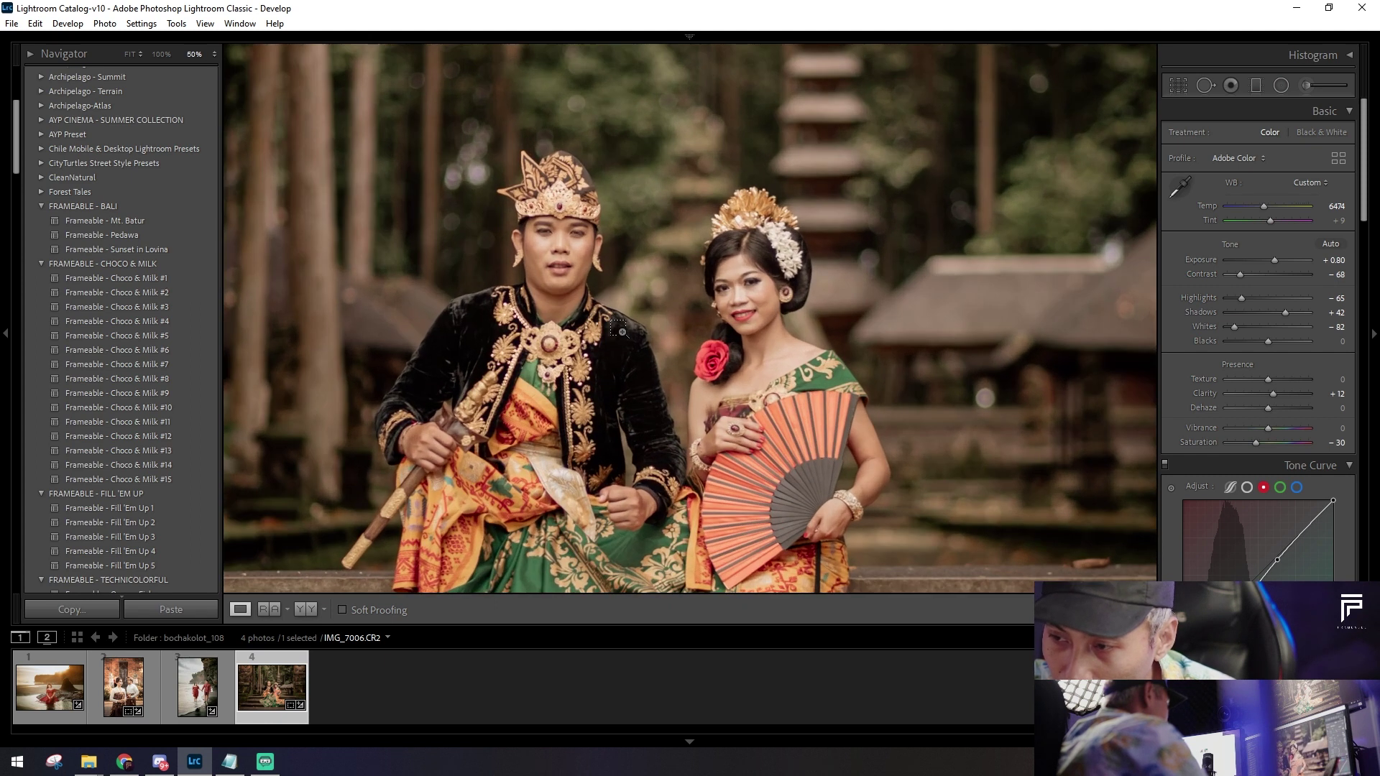
{"action": "key", "text": "ctrl+minus"}
{"action": "key", "text": "ctrl+minus"}
{"action": "key", "text": "ctrl+equal"}
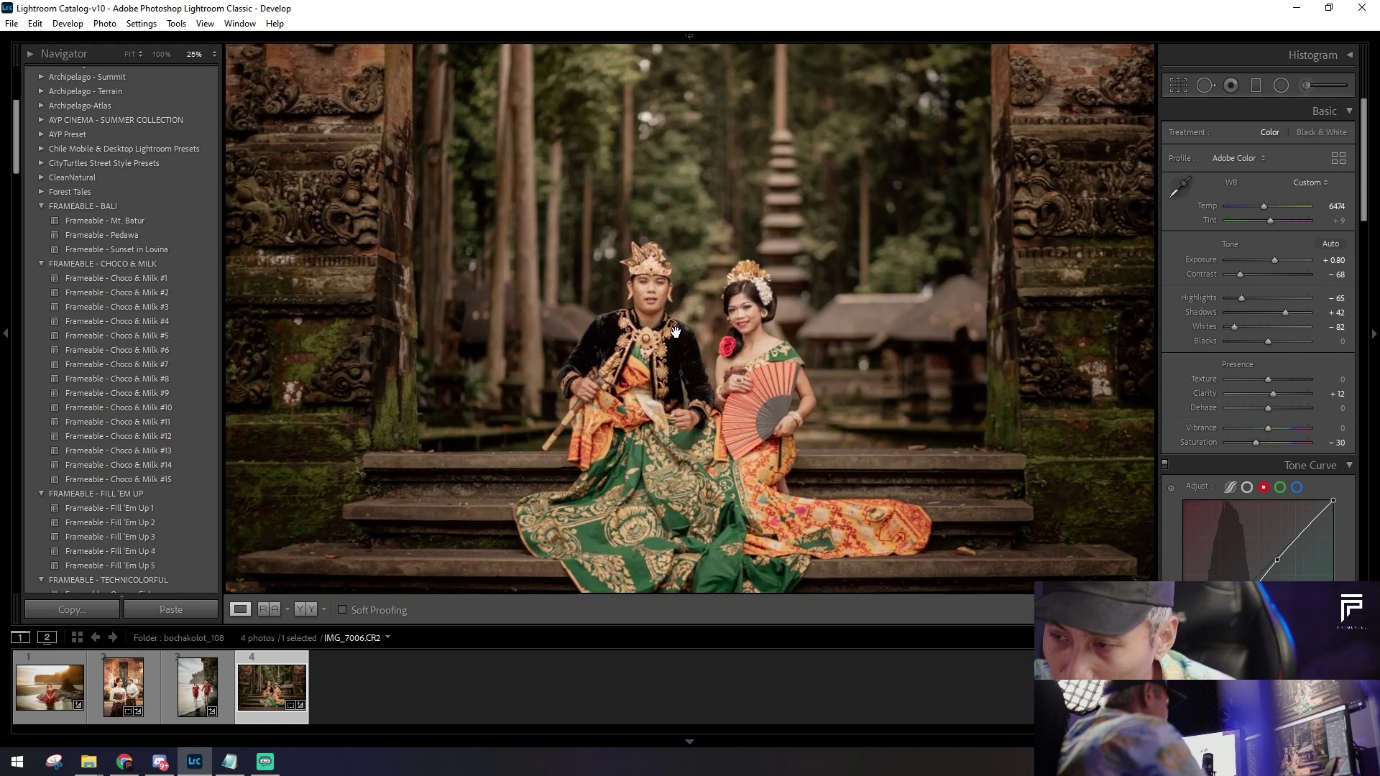
{"action": "key", "text": "ctrl+minus"}
{"action": "key", "text": "ctrl+equal"}
{"action": "key", "text": "ctrl+minus"}
{"action": "key", "text": "ctrl+equal"}
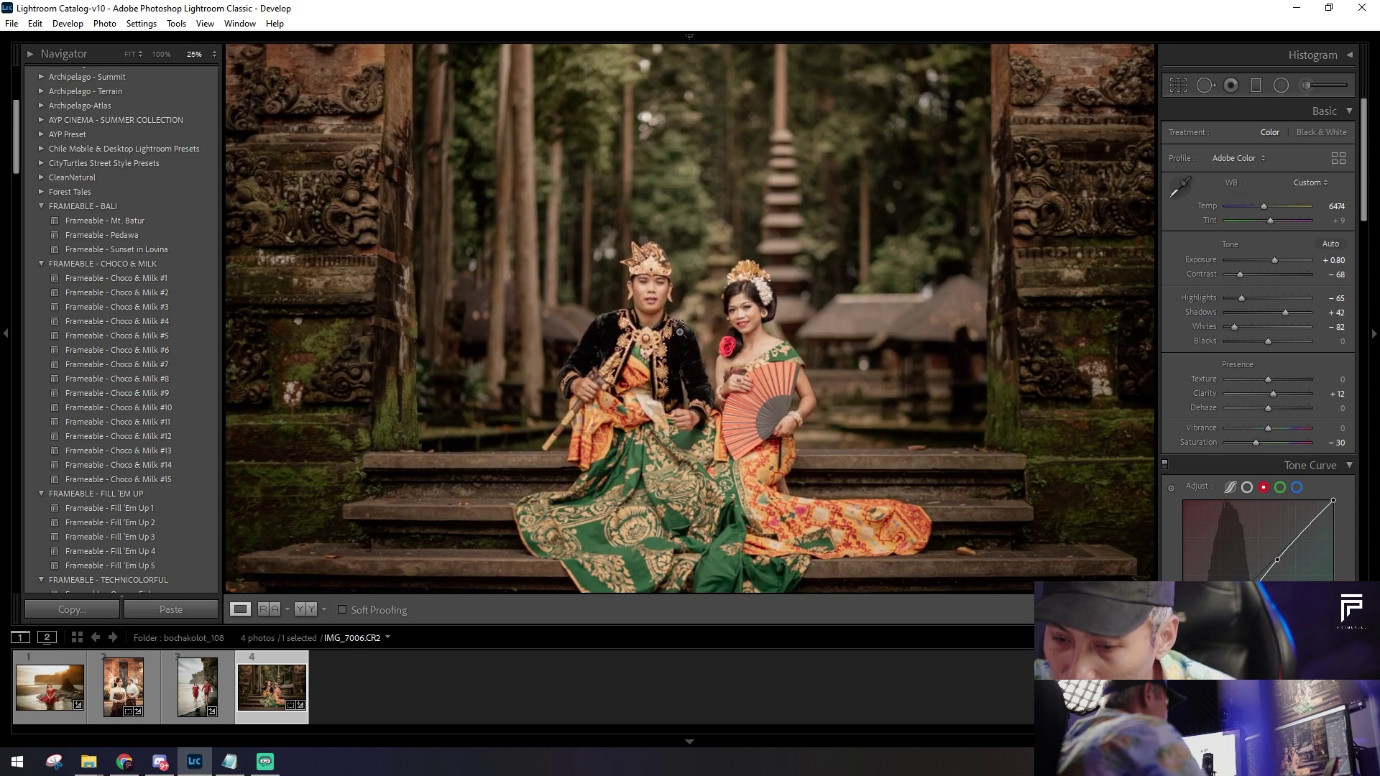
{"action": "key", "text": "ctrl+minus"}
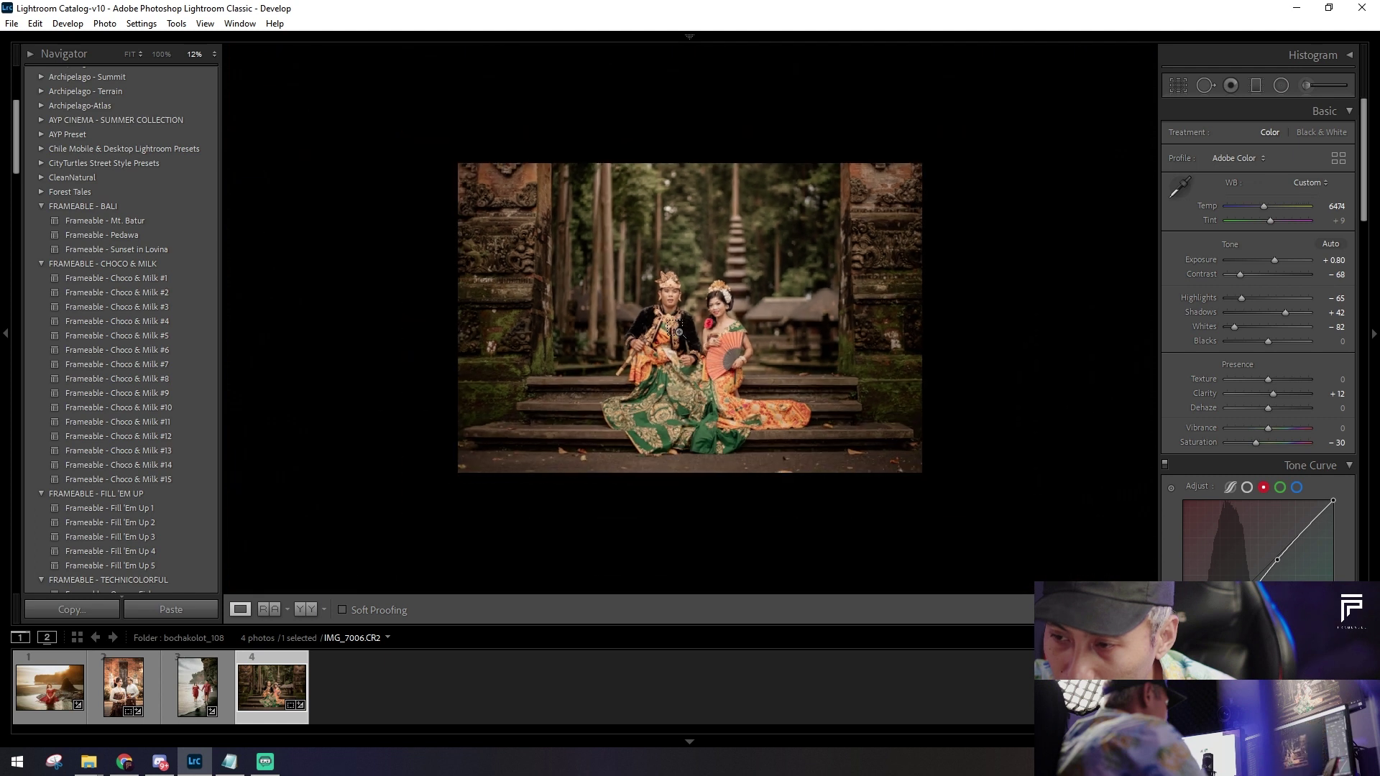
{"action": "left_click", "coordinate": [722, 157]}
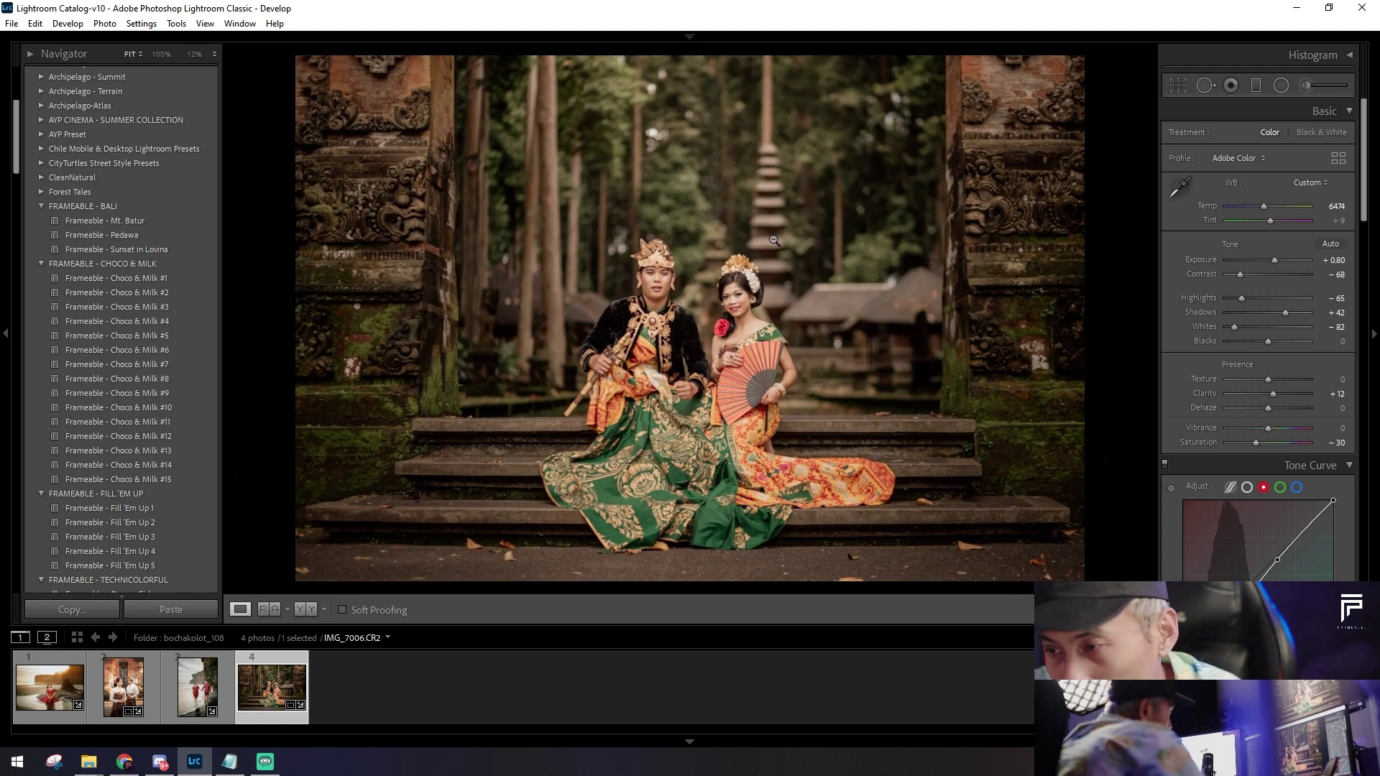
Step: Check the temple edit in Before/After, return to Loupe view, and zoom in on the couple
{"action": "left_click", "coordinate": [309, 611]}
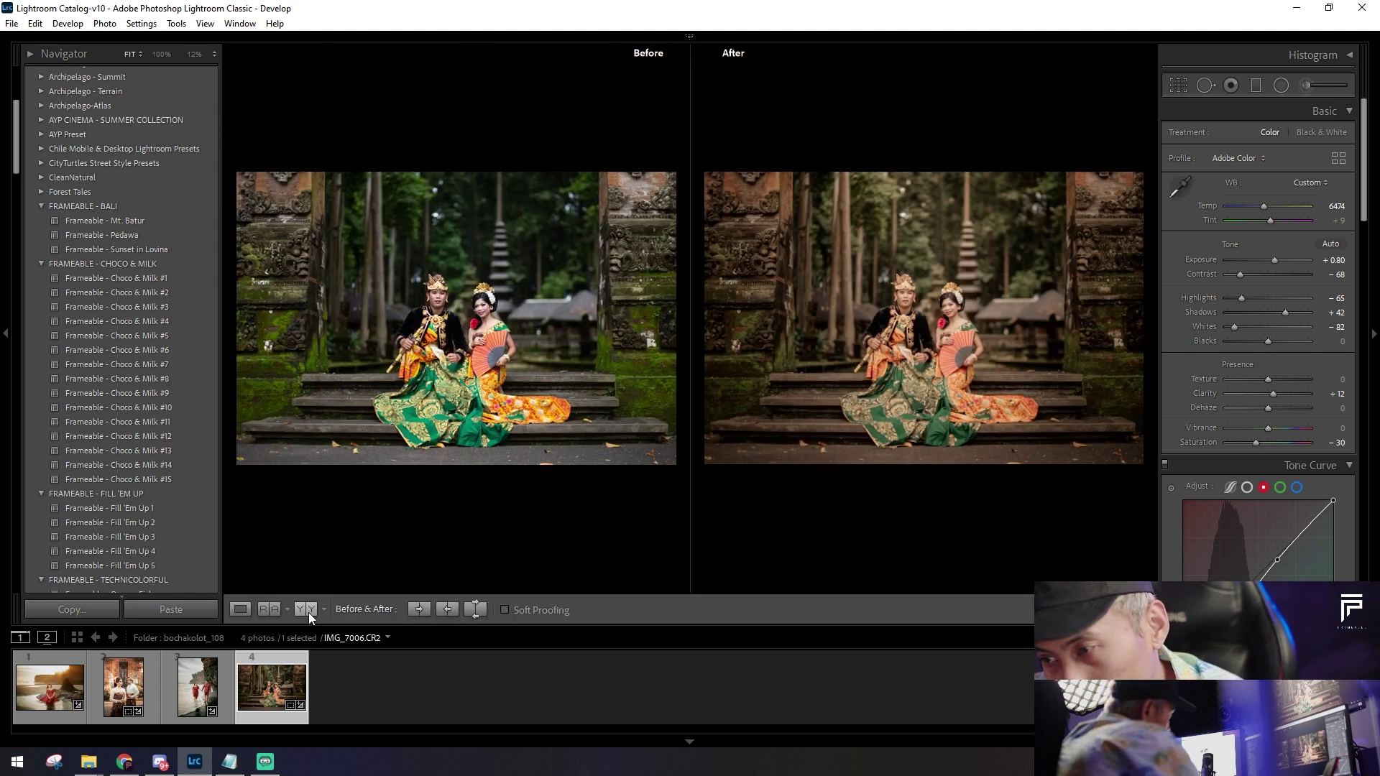
{"action": "left_click", "coordinate": [240, 610]}
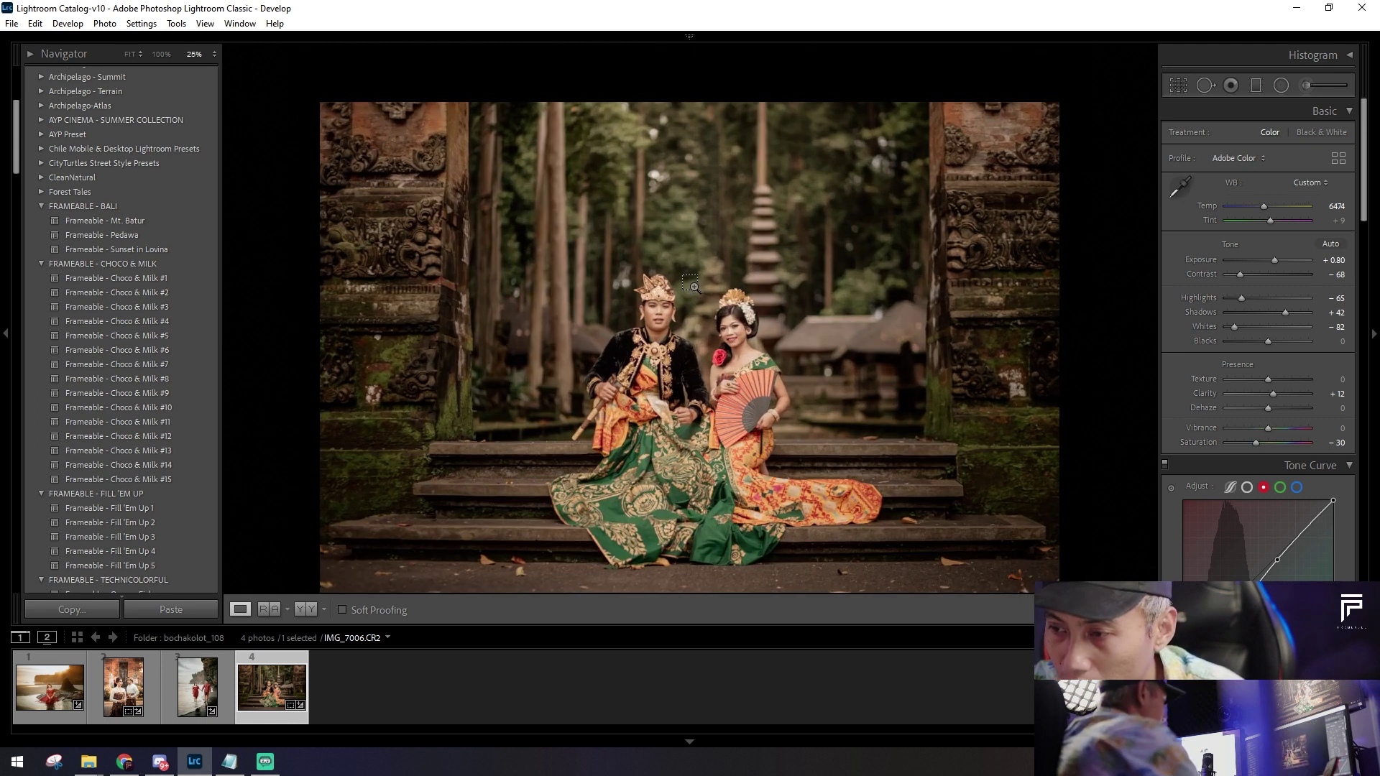
{"action": "left_click", "coordinate": [693, 286]}
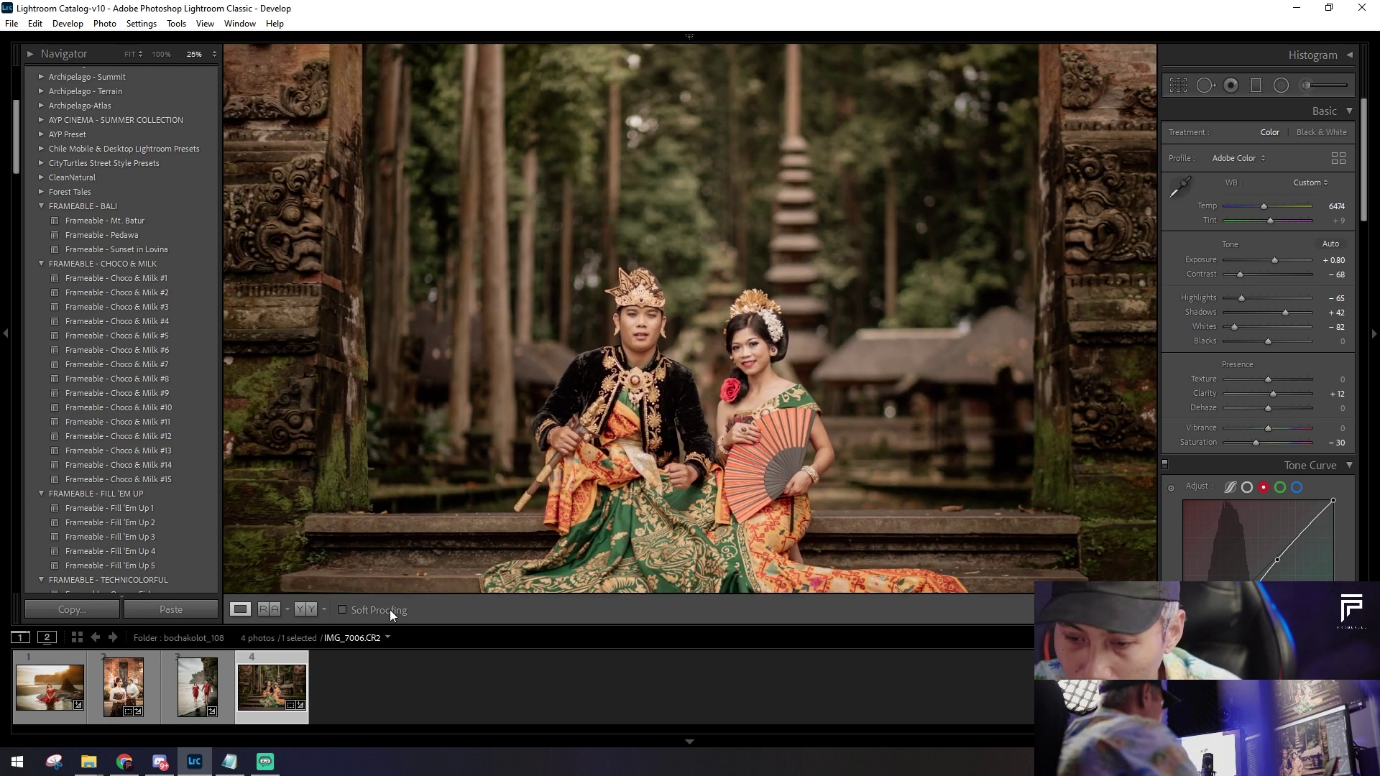
Step: Review the temple, beach, brick-gate and sunset photos, ending with all four selected
{"action": "left_click", "coordinate": [200, 690]}
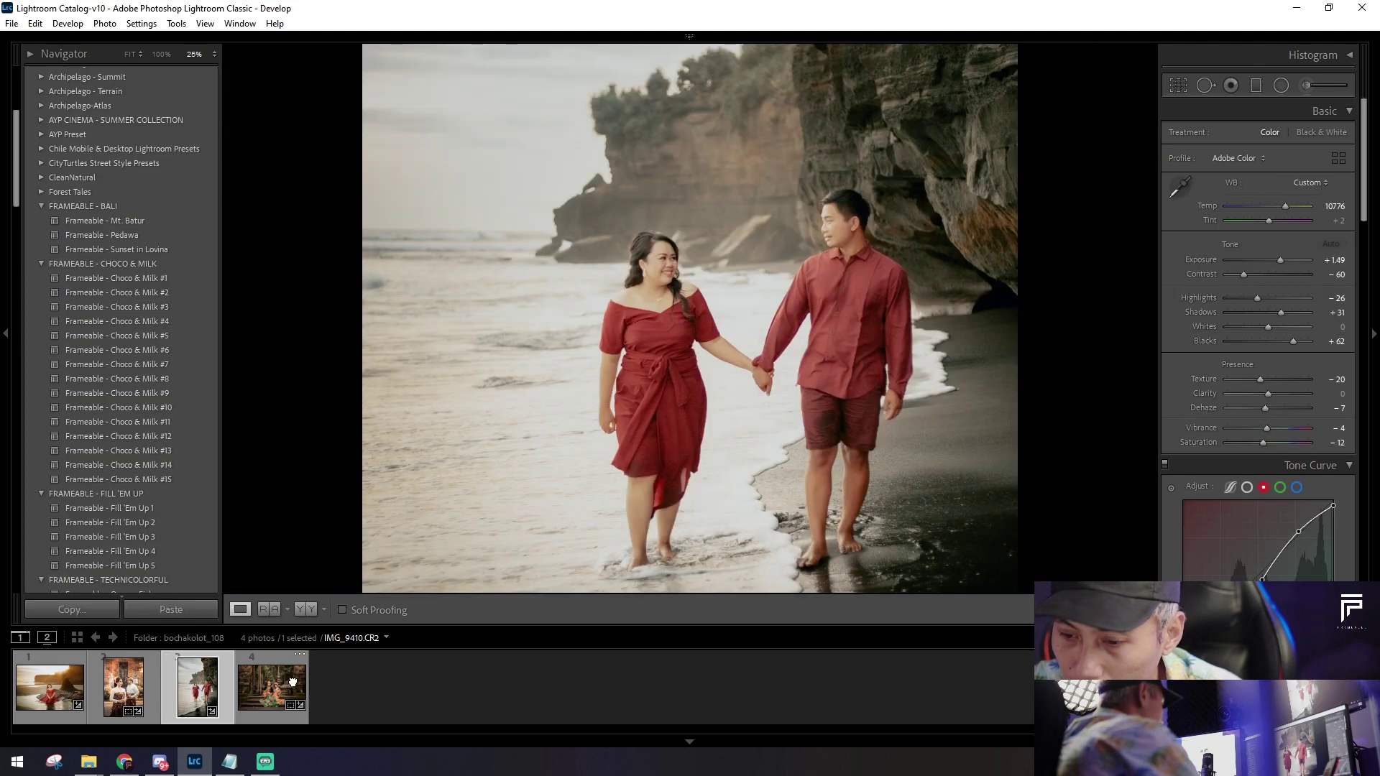
{"action": "left_click", "coordinate": [292, 683]}
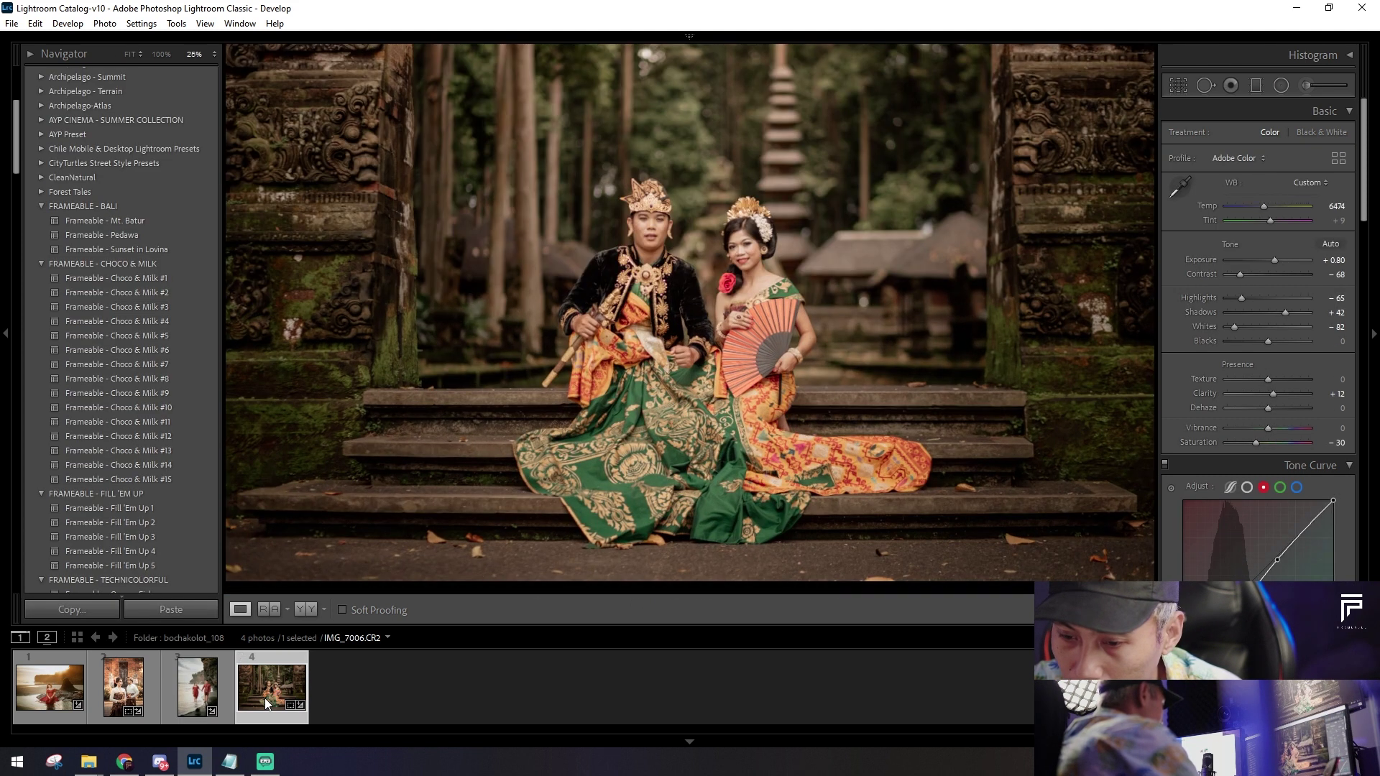
{"action": "left_click", "coordinate": [201, 691]}
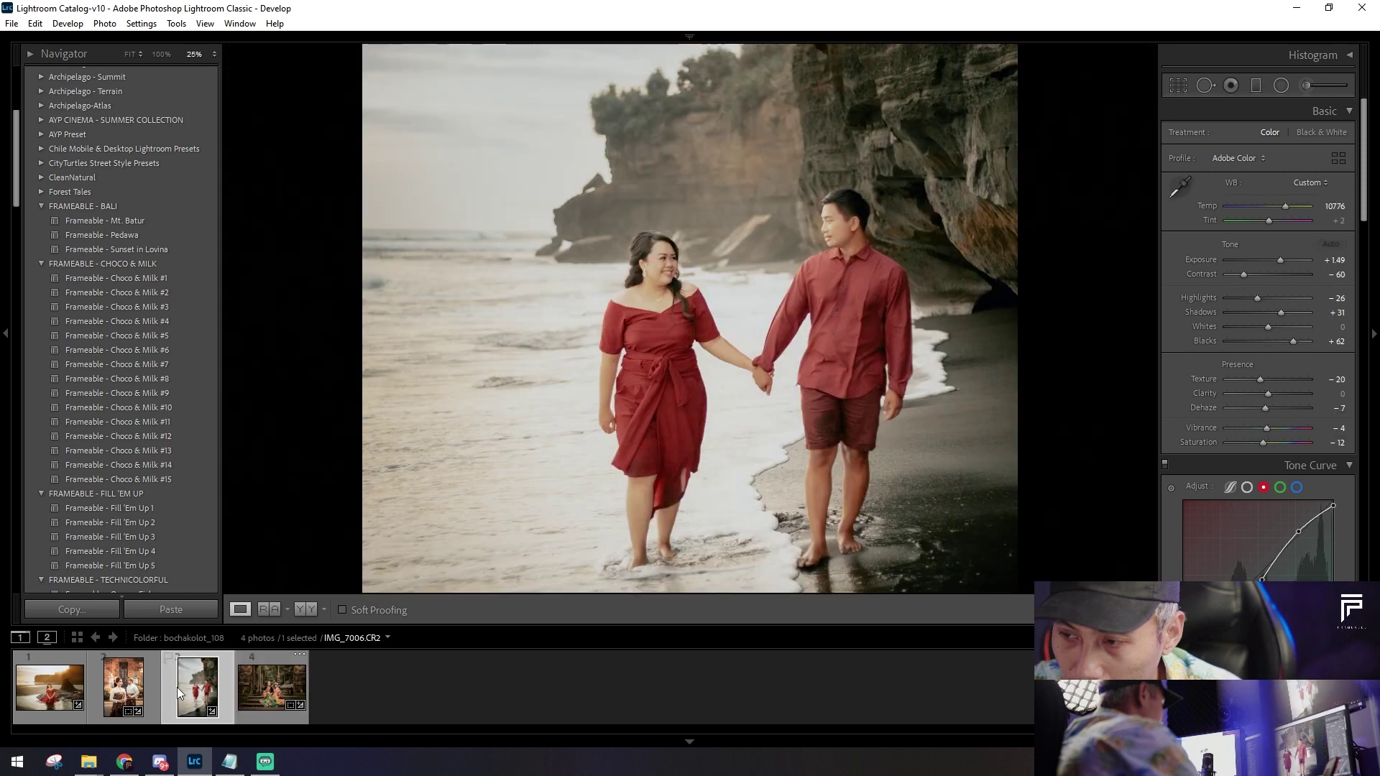
{"action": "left_click", "coordinate": [114, 691]}
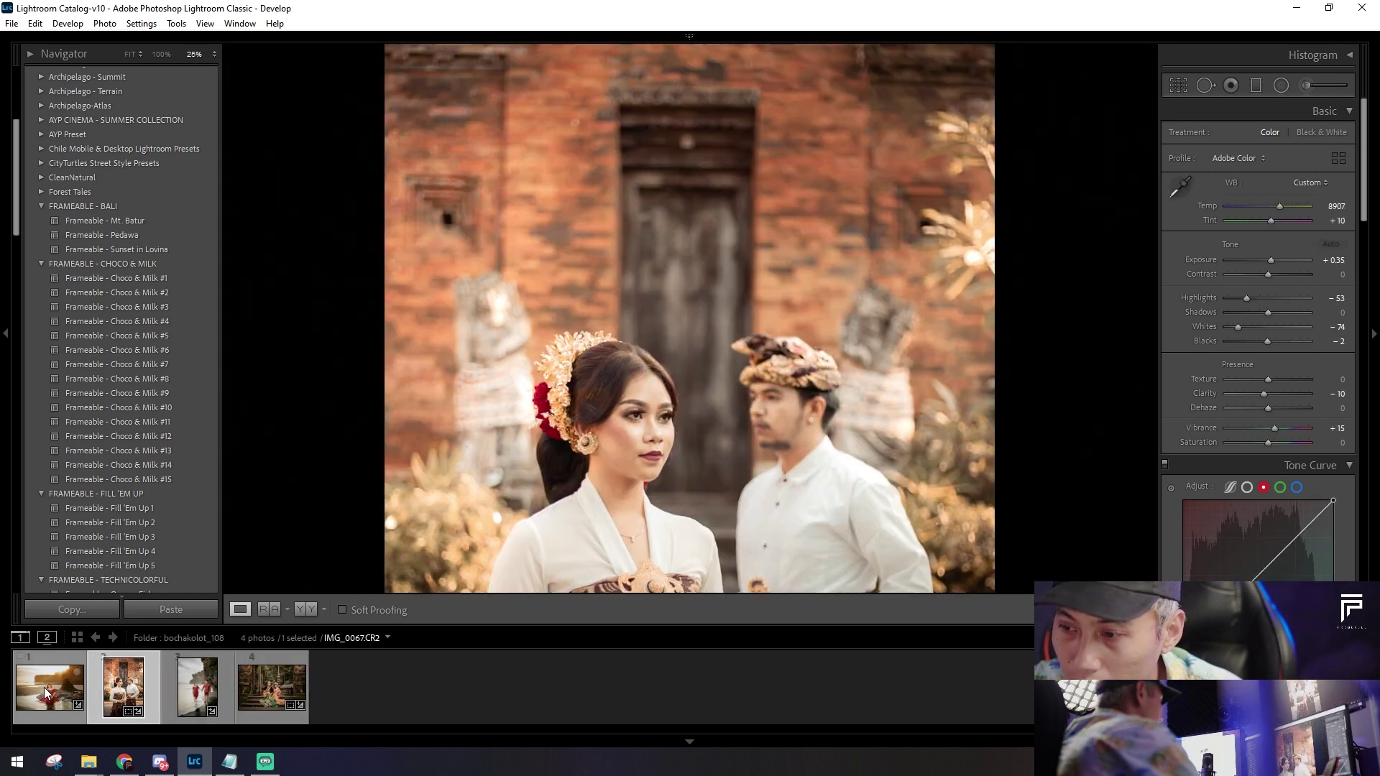
{"action": "left_click", "coordinate": [626, 381]}
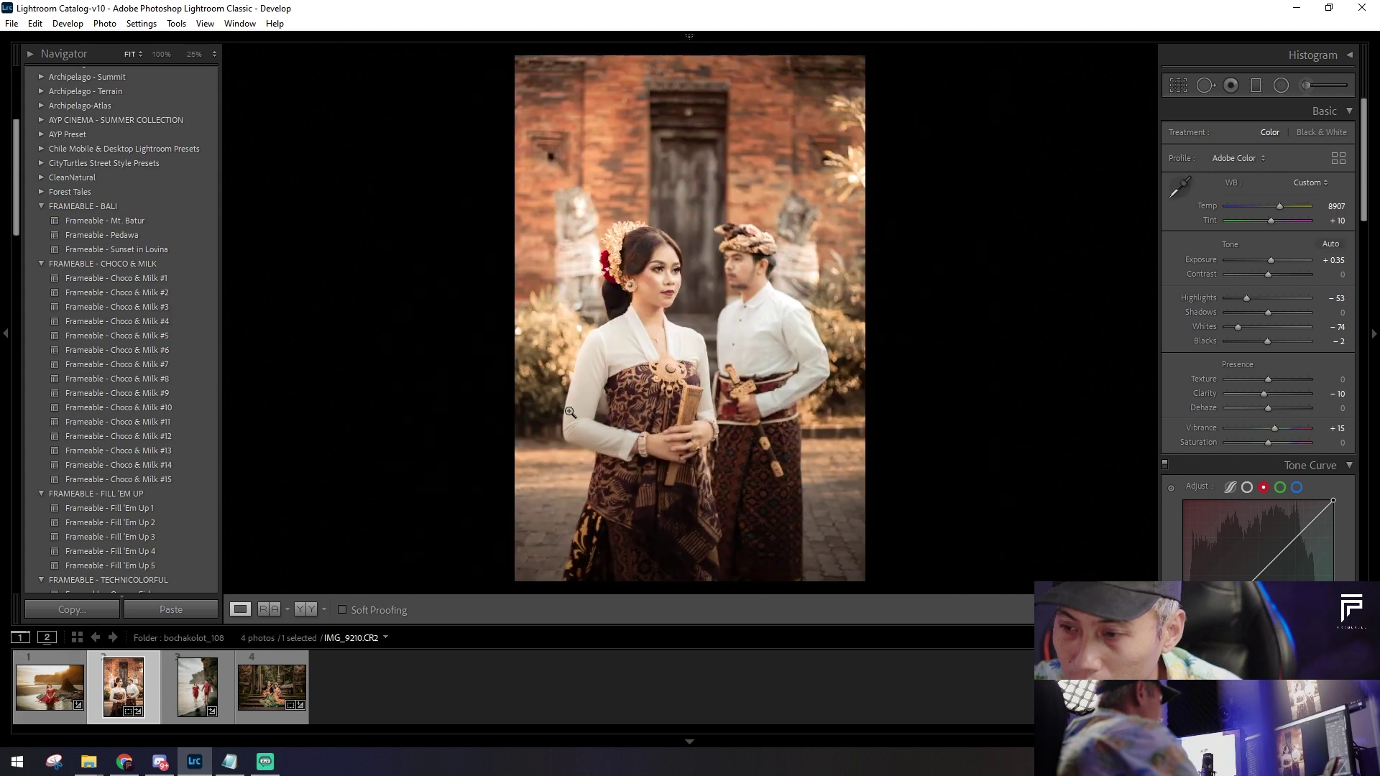
{"action": "left_click", "coordinate": [59, 694]}
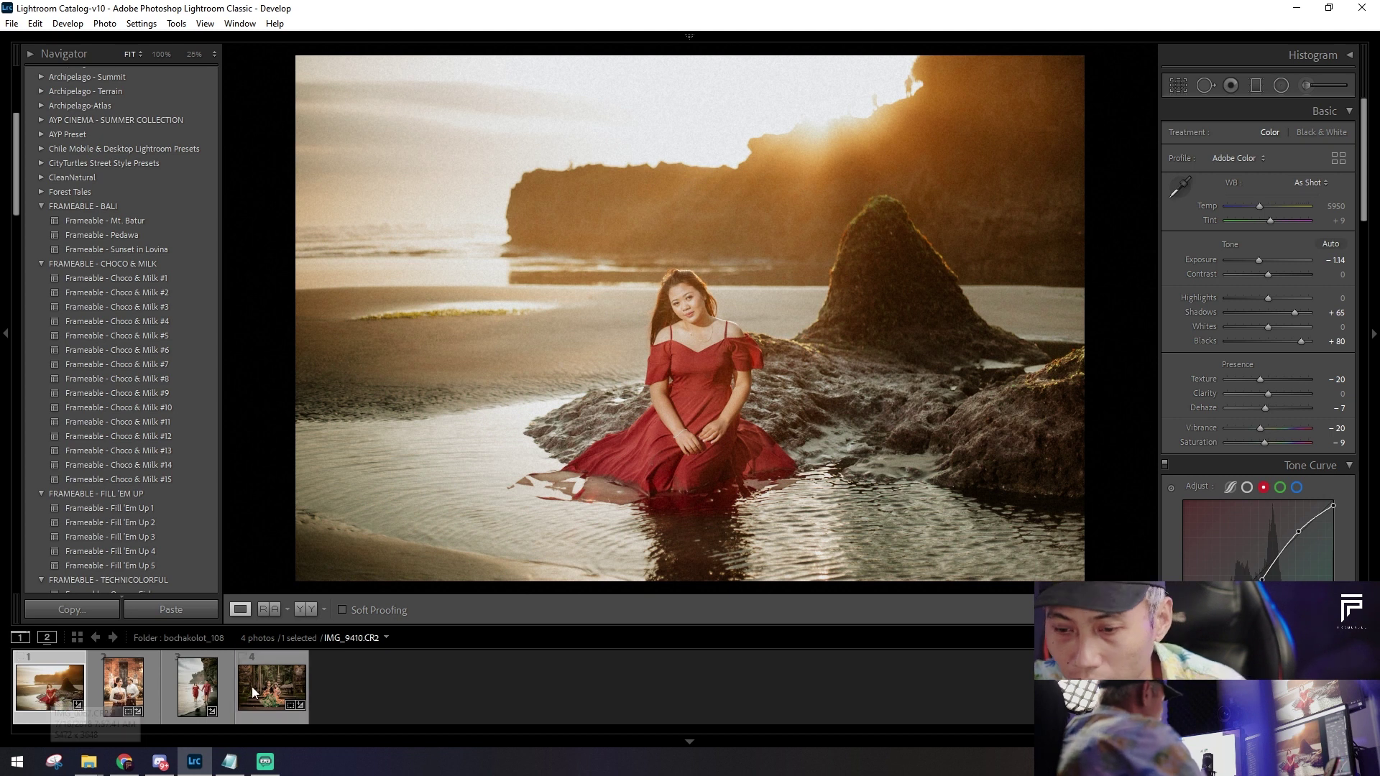
{"action": "left_click", "coordinate": [270, 687], "text": "shift"}
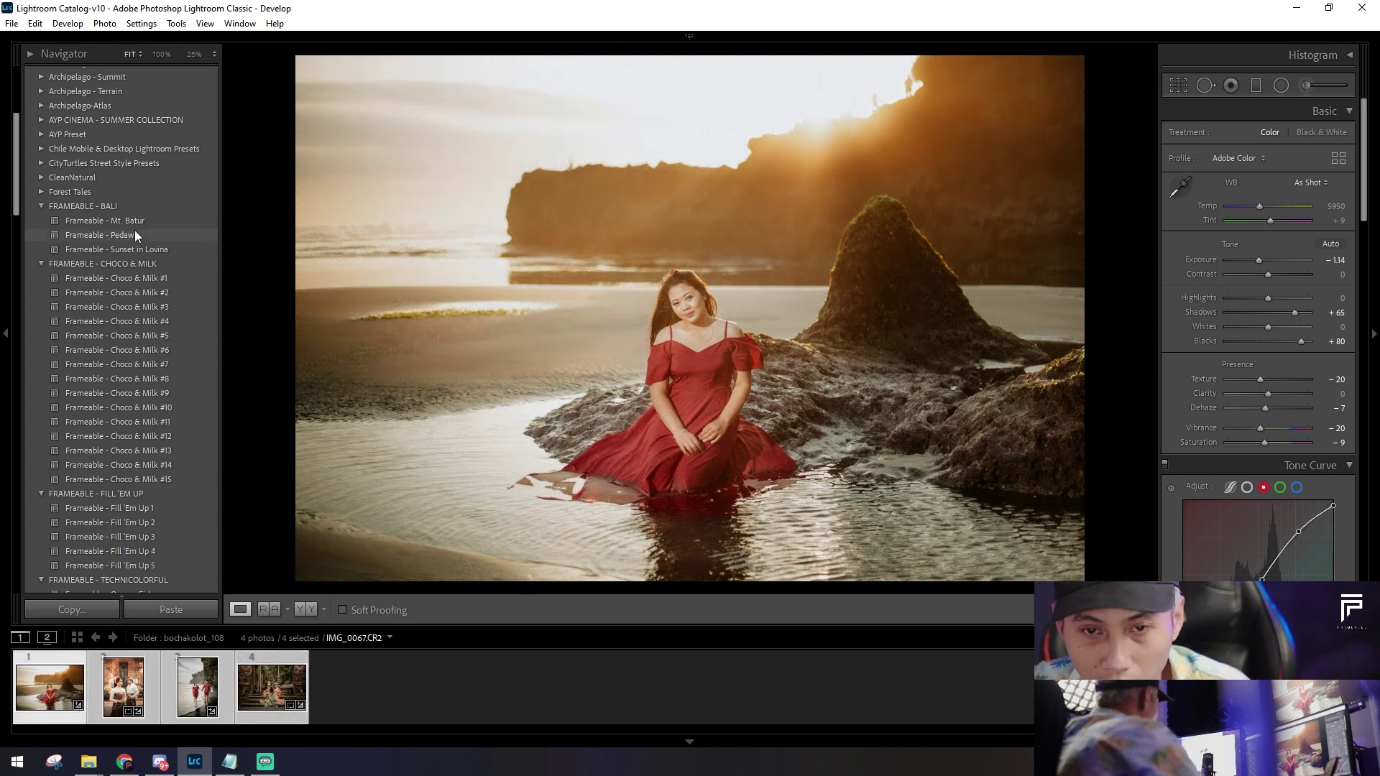
Step: Start exporting the four selected photos with File > Export
{"action": "right_click", "coordinate": [273, 689]}
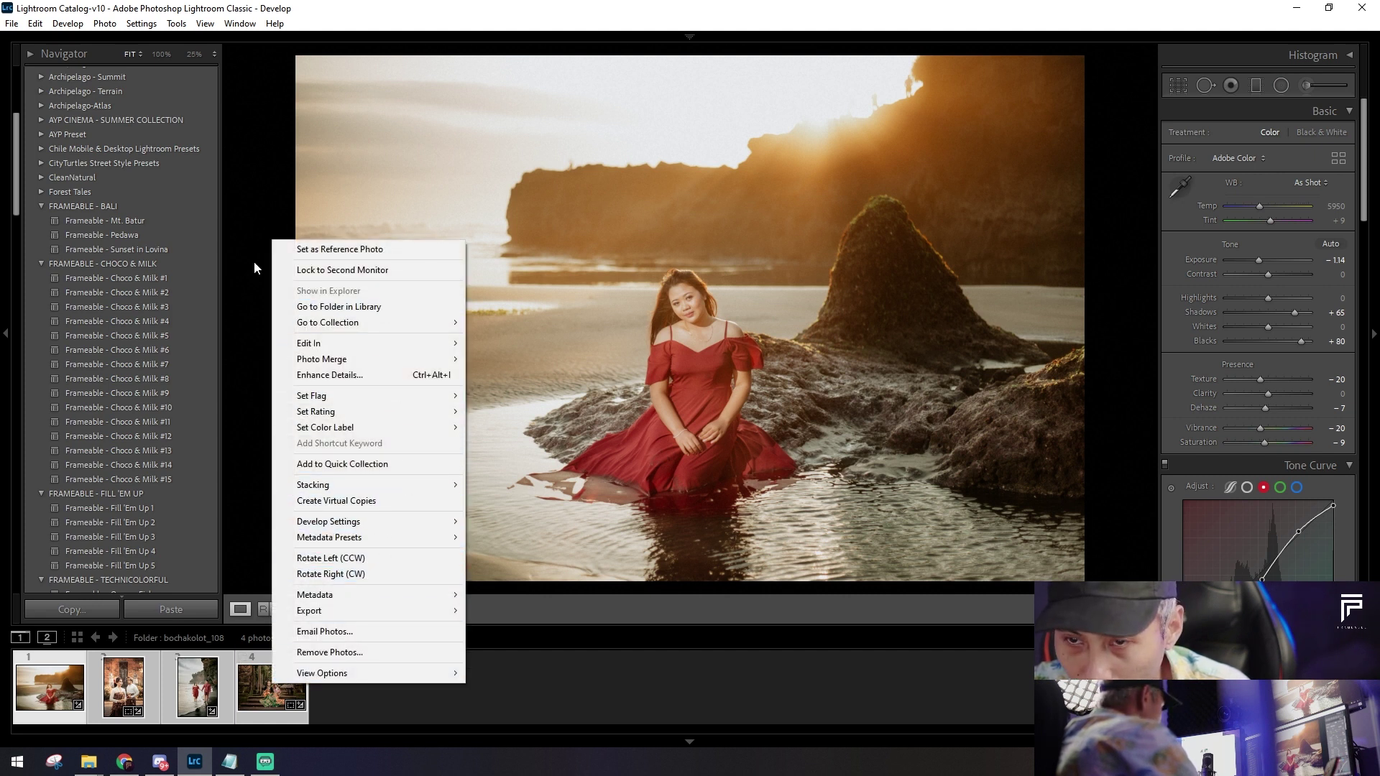
{"action": "left_click", "coordinate": [13, 24]}
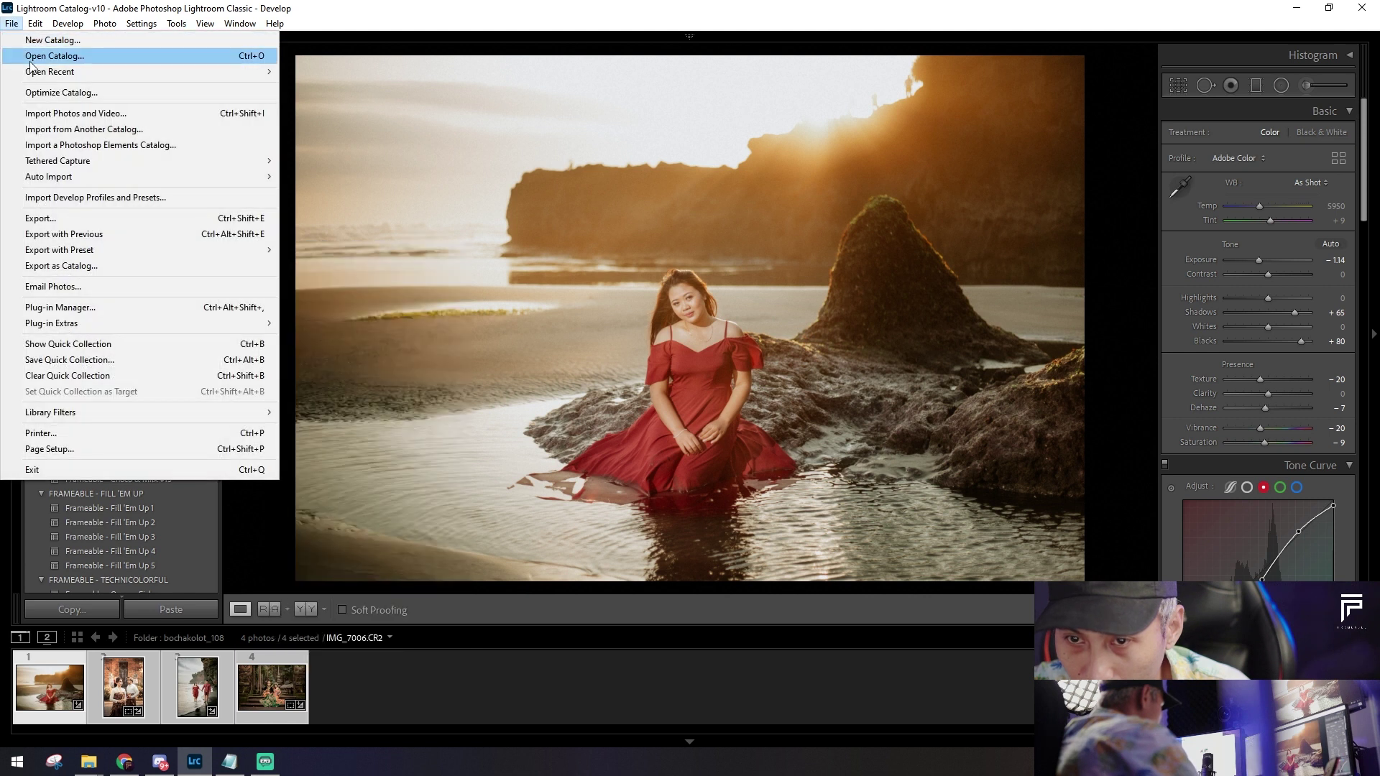
{"action": "left_click", "coordinate": [151, 225]}
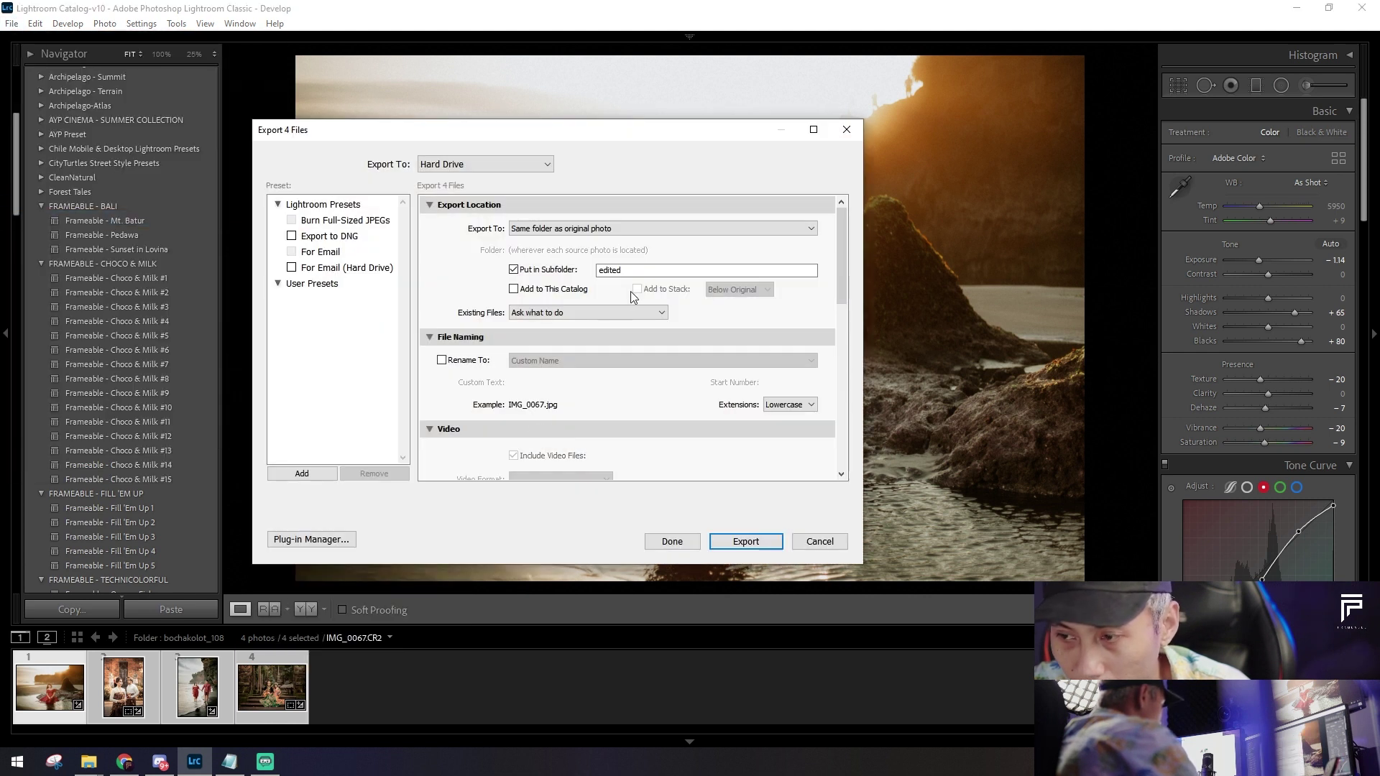
Step: Export the four photos as quality-100, 300 ppi JPEGs into an 'edited' subfolder, then quit Lightroom
{"action": "left_click_drag", "start_coordinate": [840, 280], "coordinate": [798, 343]}
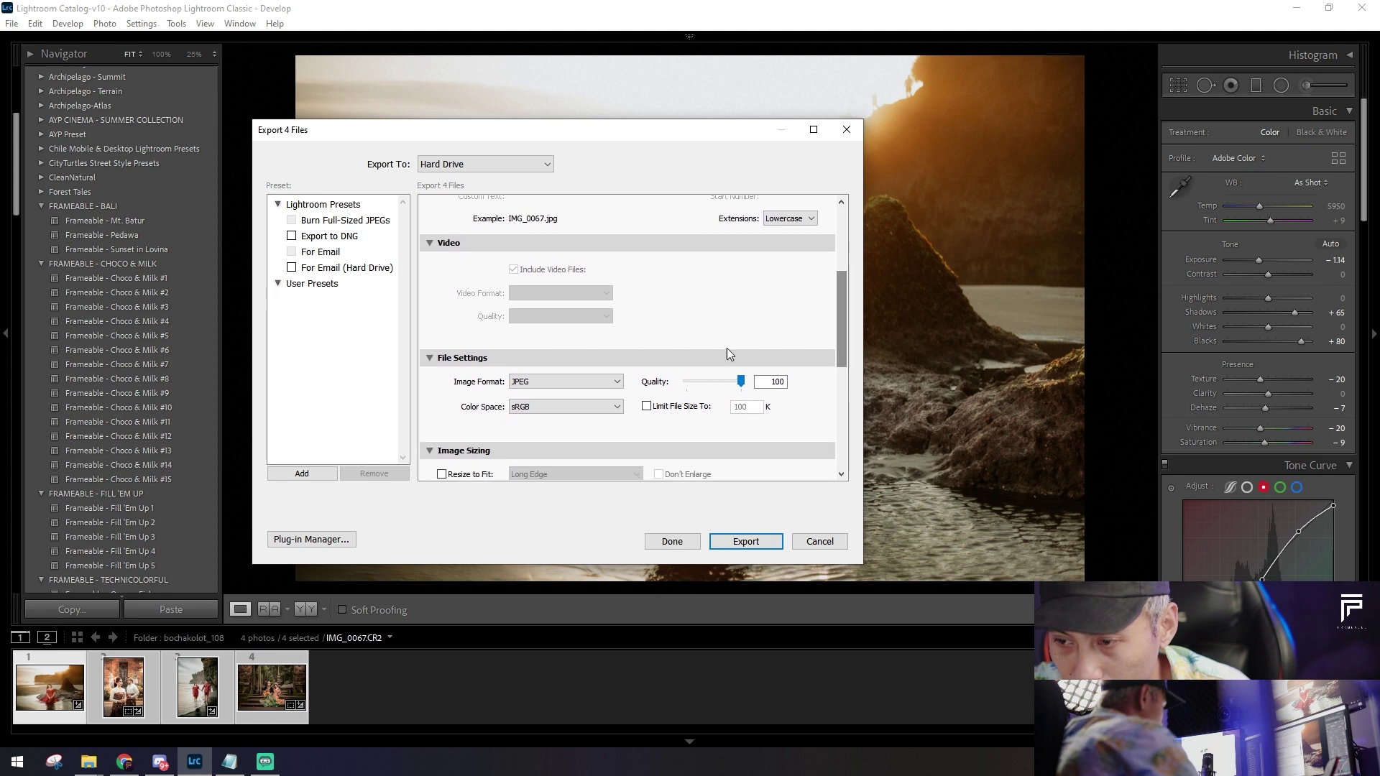
{"action": "left_click_drag", "start_coordinate": [839, 317], "coordinate": [852, 346]}
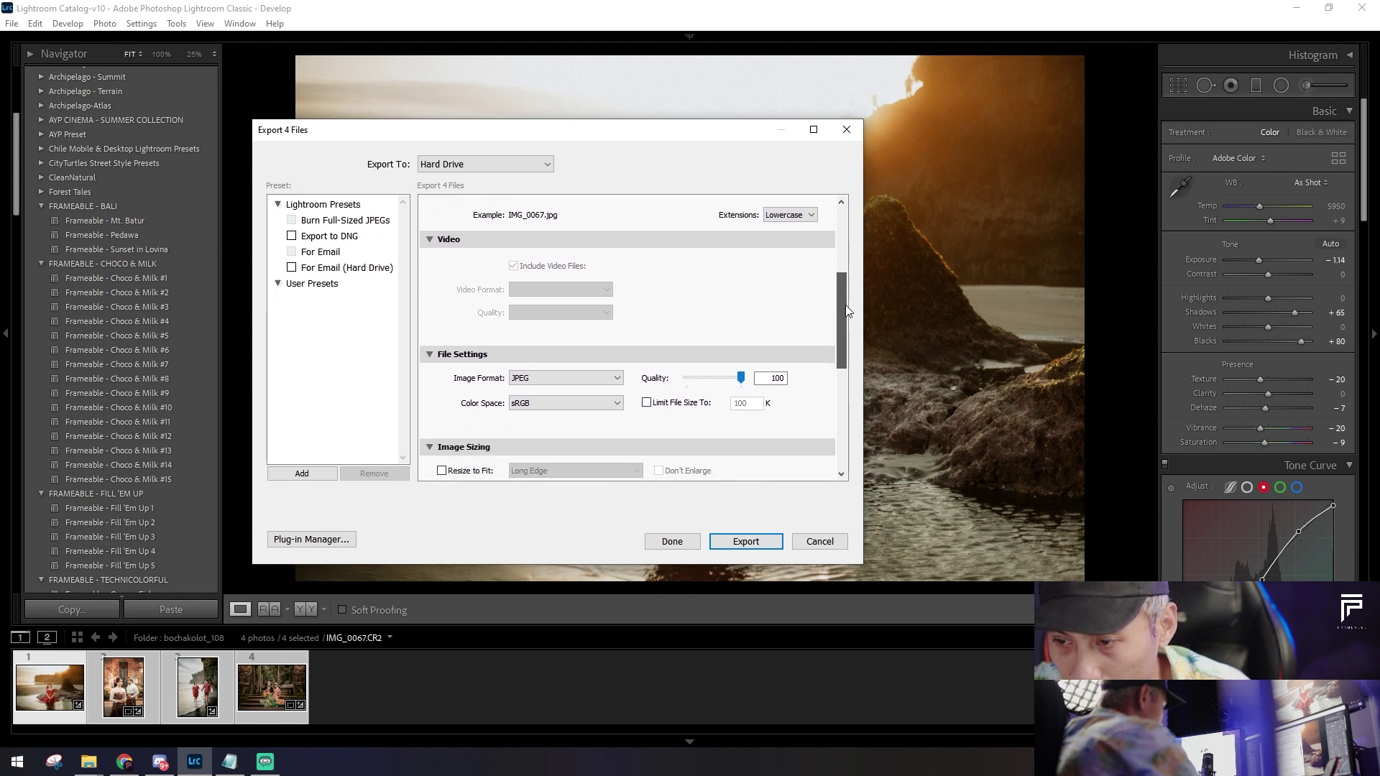
{"action": "type", "text": "300"}
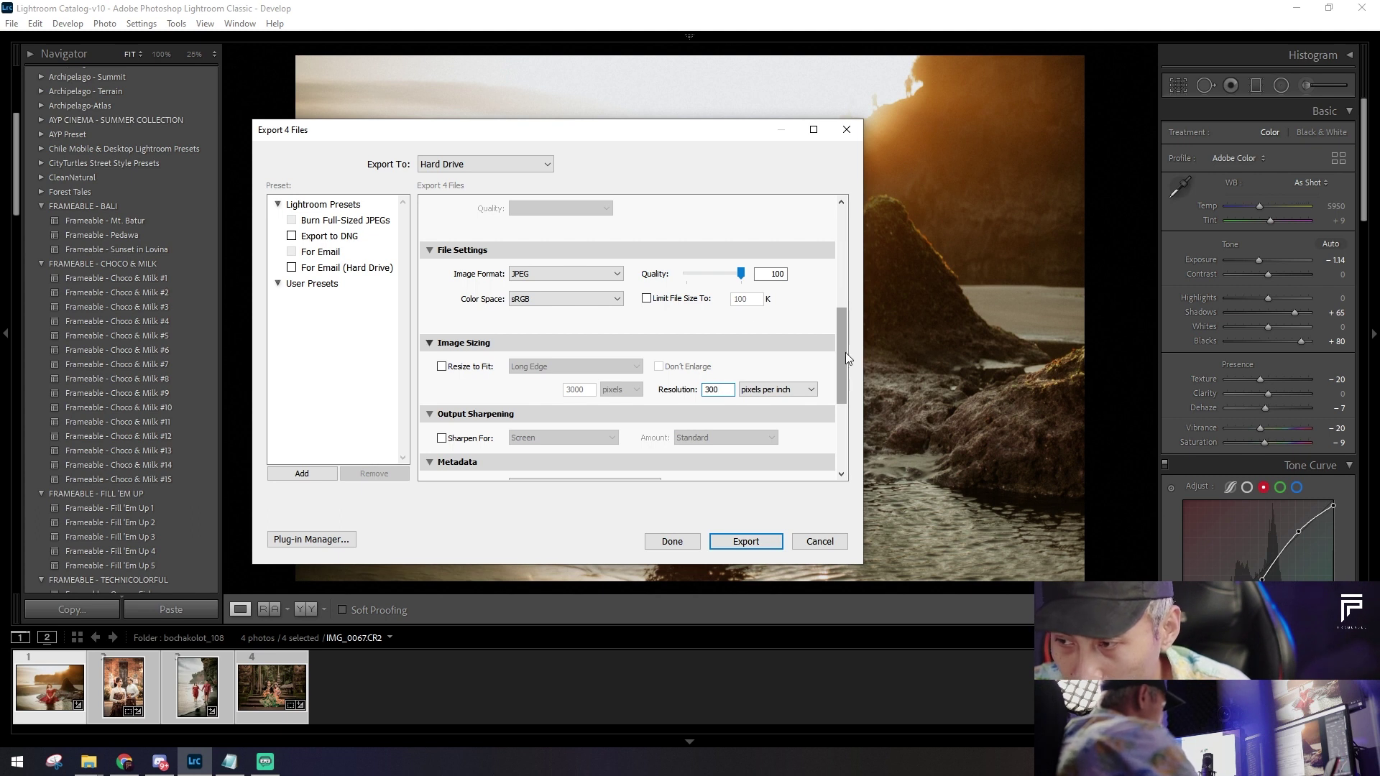
{"action": "left_click_drag", "start_coordinate": [846, 352], "coordinate": [848, 403]}
{"action": "left_click", "coordinate": [745, 541]}
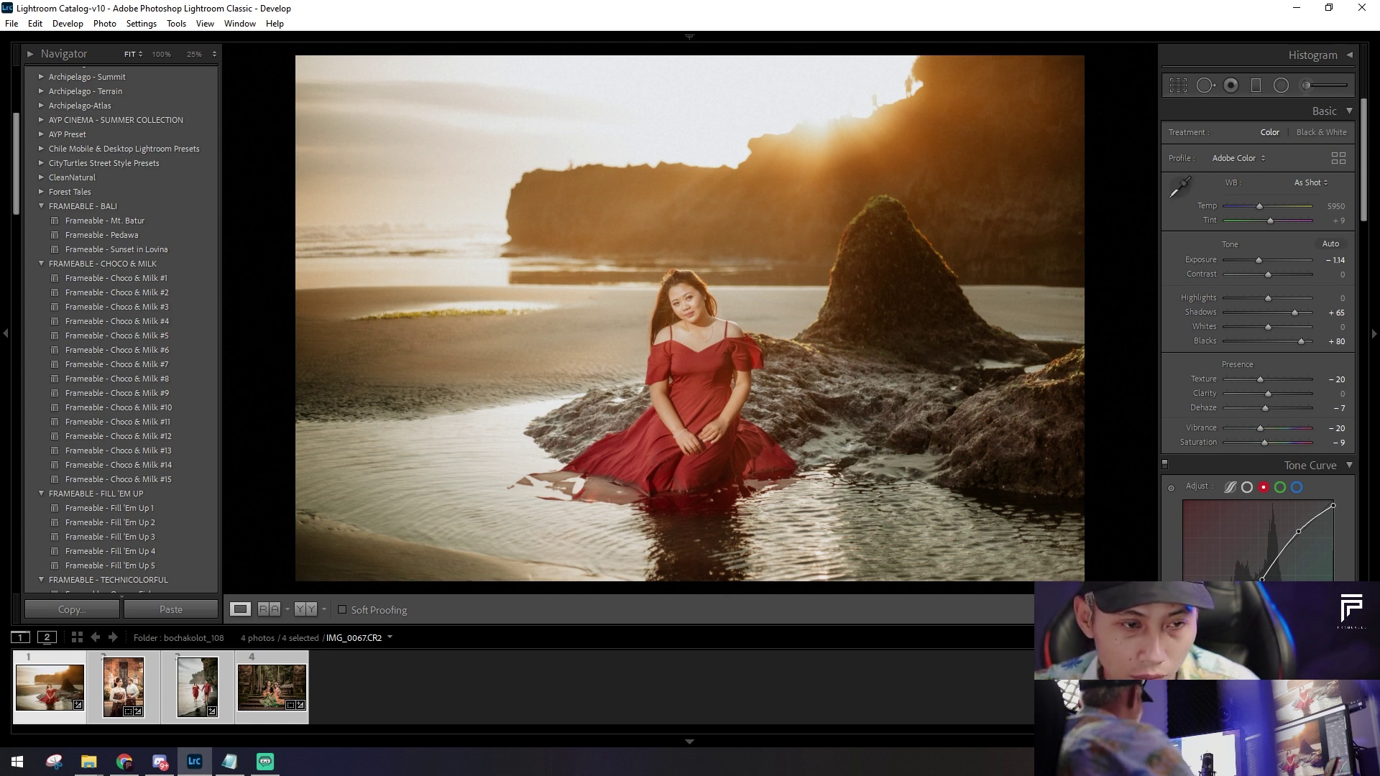
{"action": "key", "text": "ctrl+q"}
{"action": "left_click", "coordinate": [88, 761]}
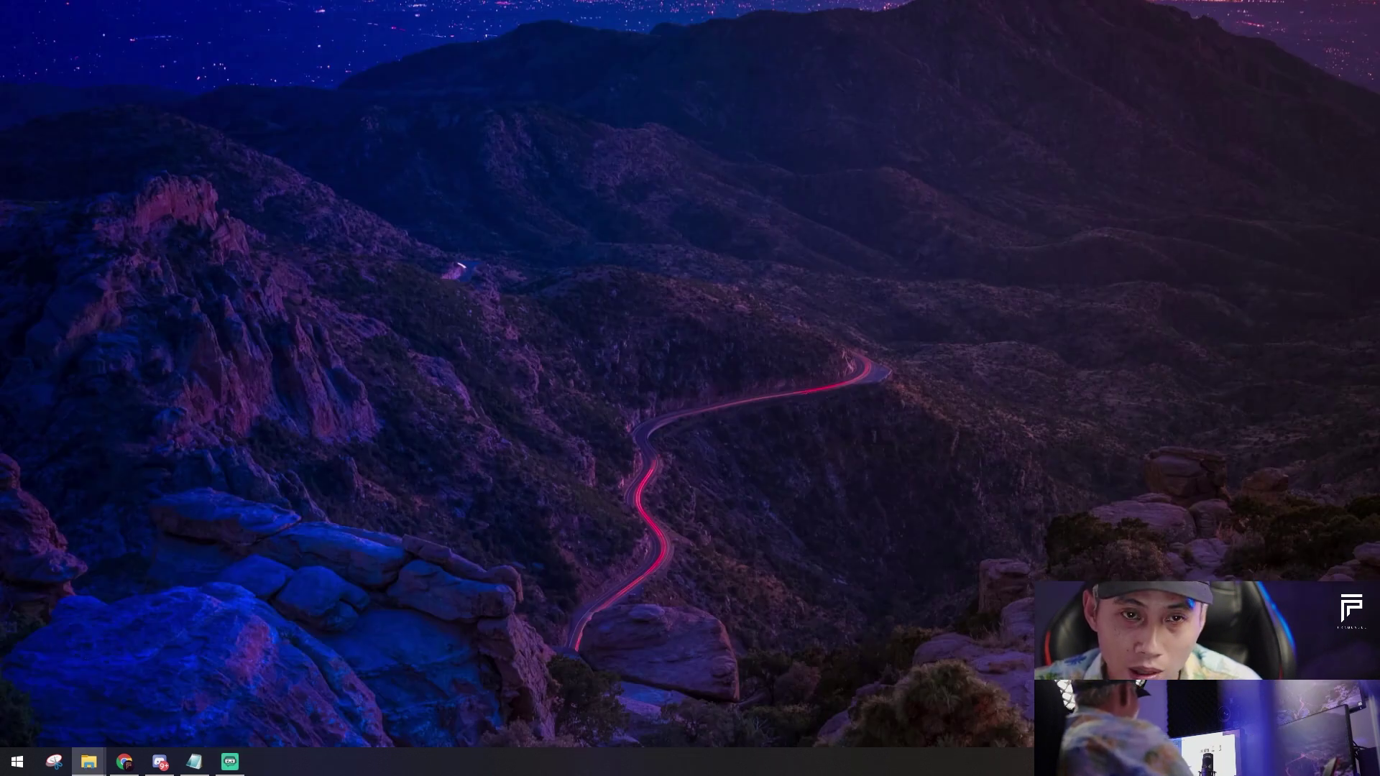
Step: Launch Photoshop 2021 and drag the four JPEGs from the edited folder into it
{"action": "left_click", "coordinate": [17, 761]}
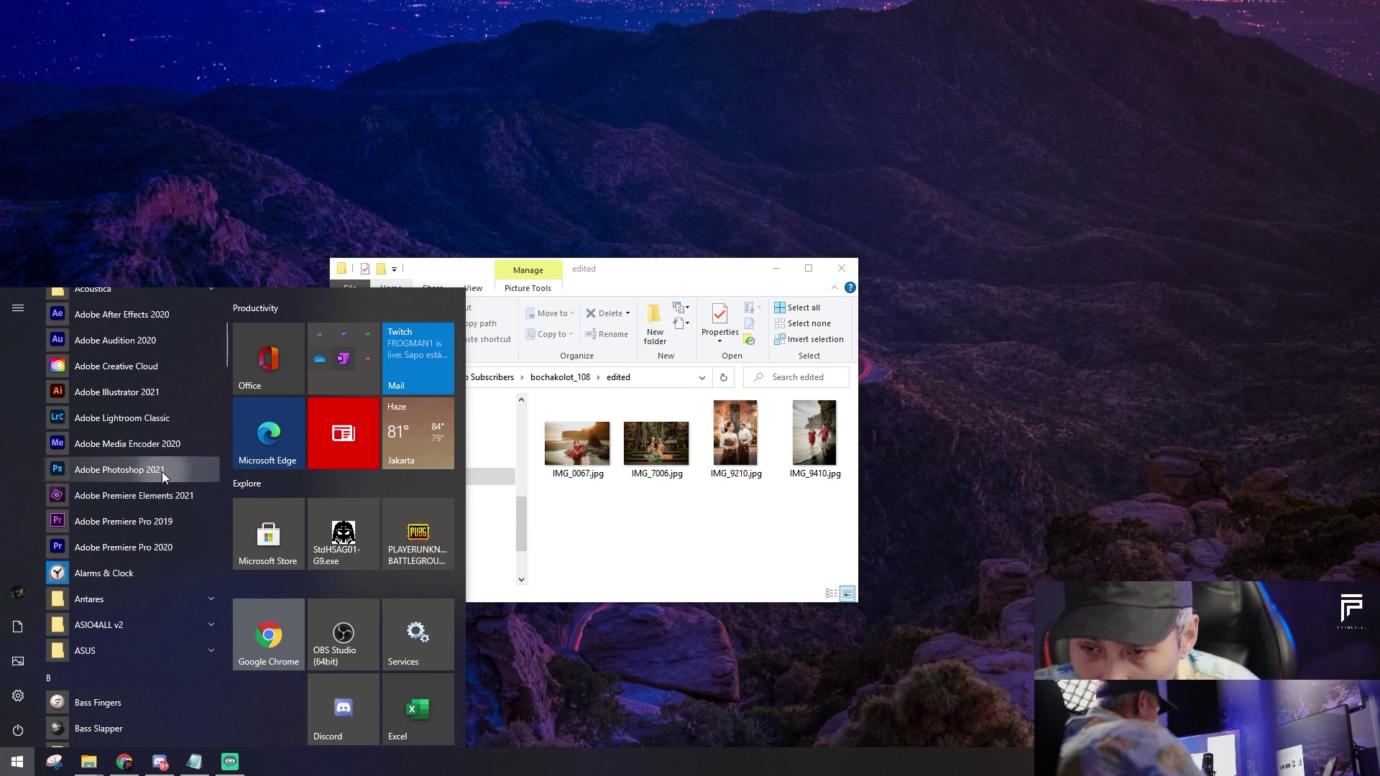
{"action": "left_click", "coordinate": [169, 536]}
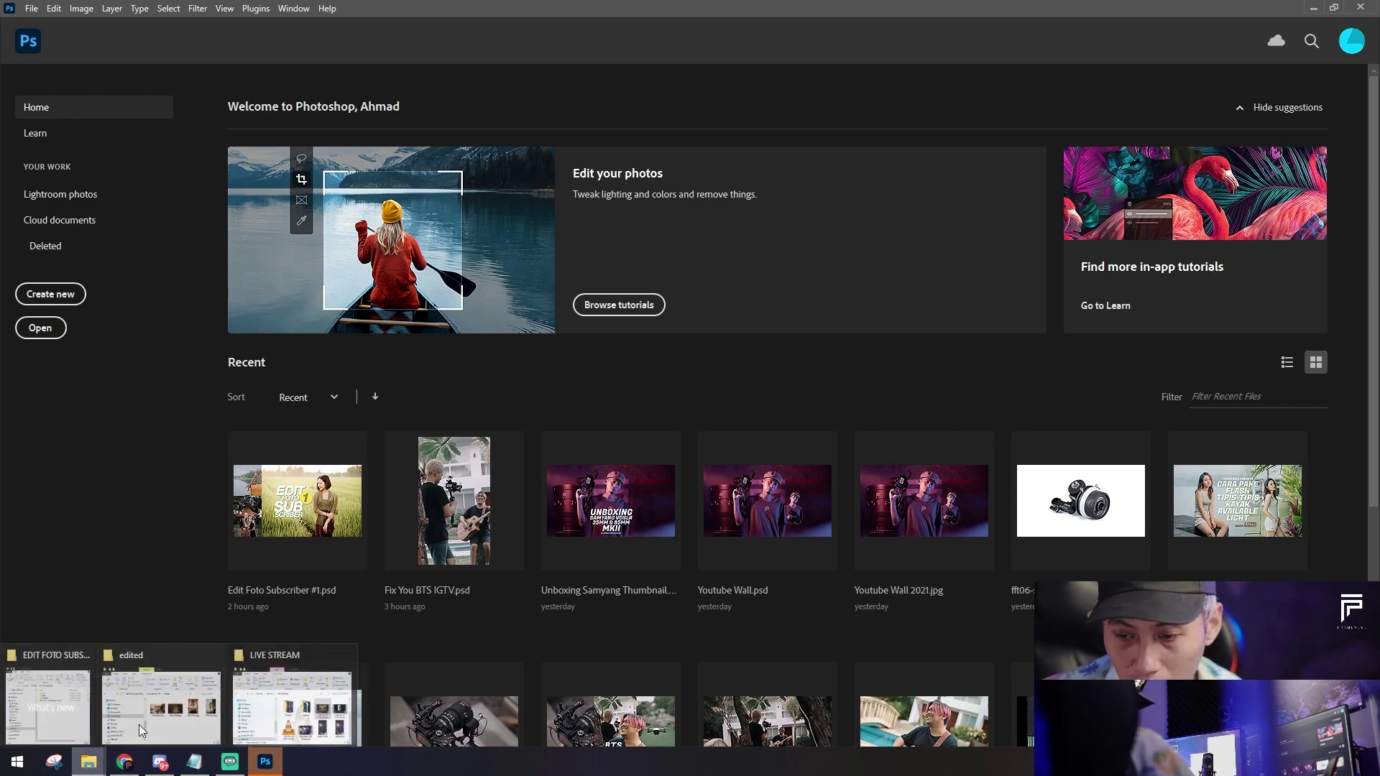
{"action": "mouse_move", "coordinate": [88, 761]}
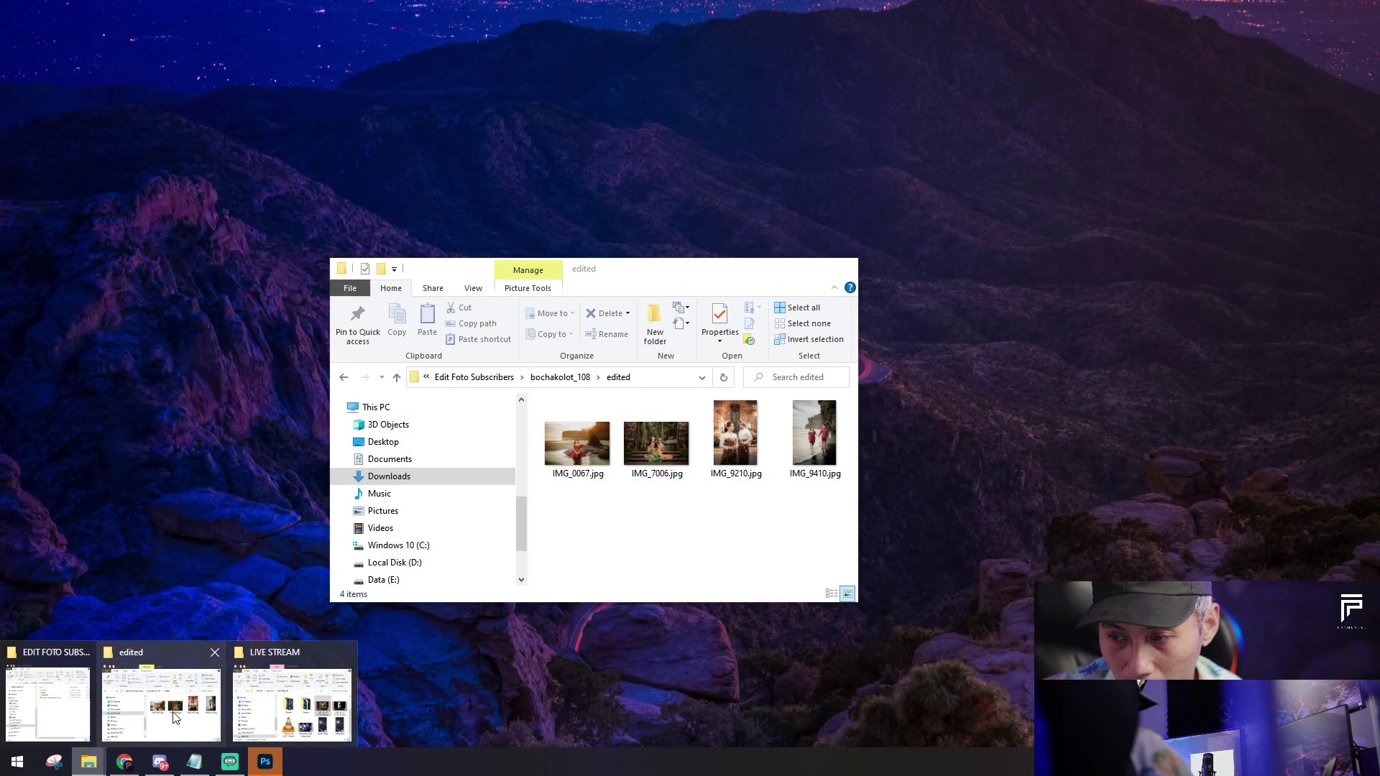
{"action": "left_click", "coordinate": [175, 717]}
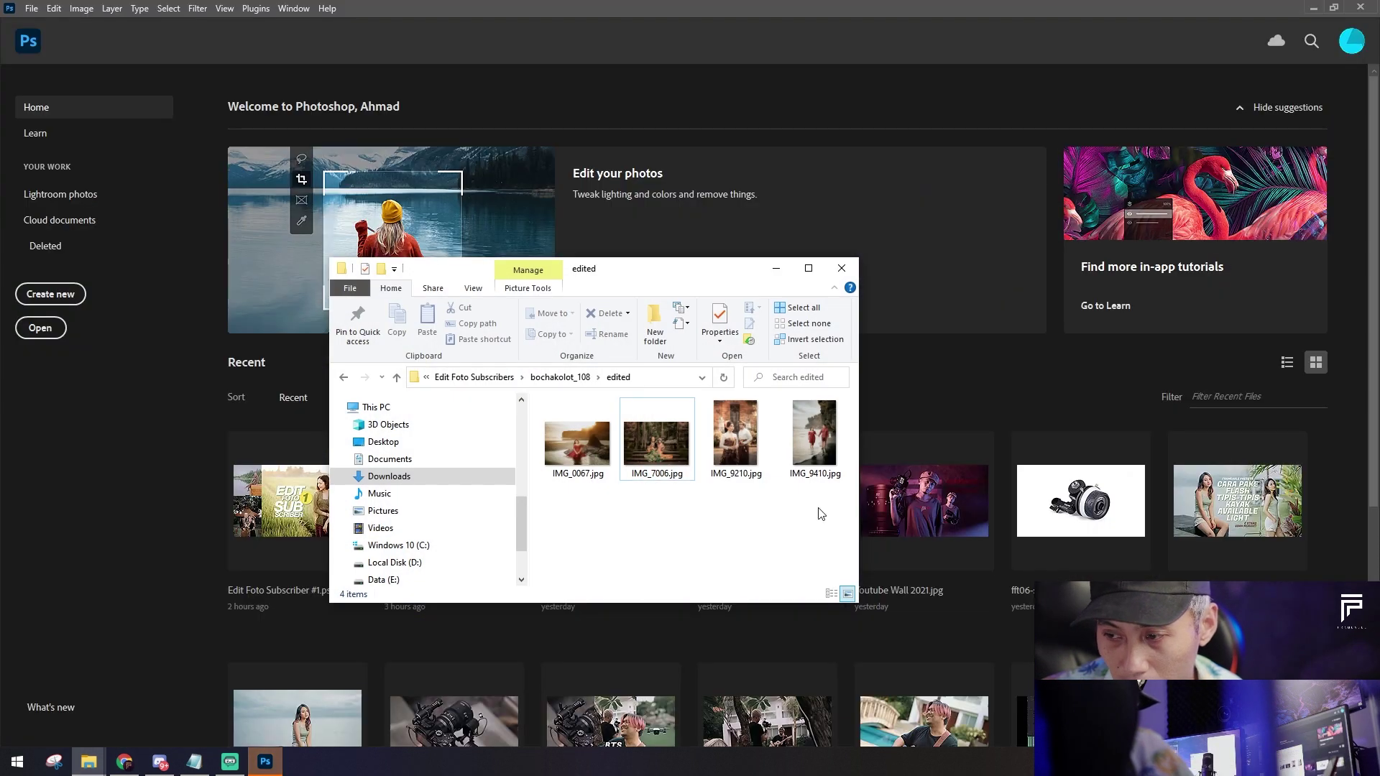
{"action": "left_click_drag", "start_coordinate": [824, 514], "coordinate": [536, 422]}
{"action": "left_click_drag", "start_coordinate": [818, 451], "coordinate": [1045, 377]}
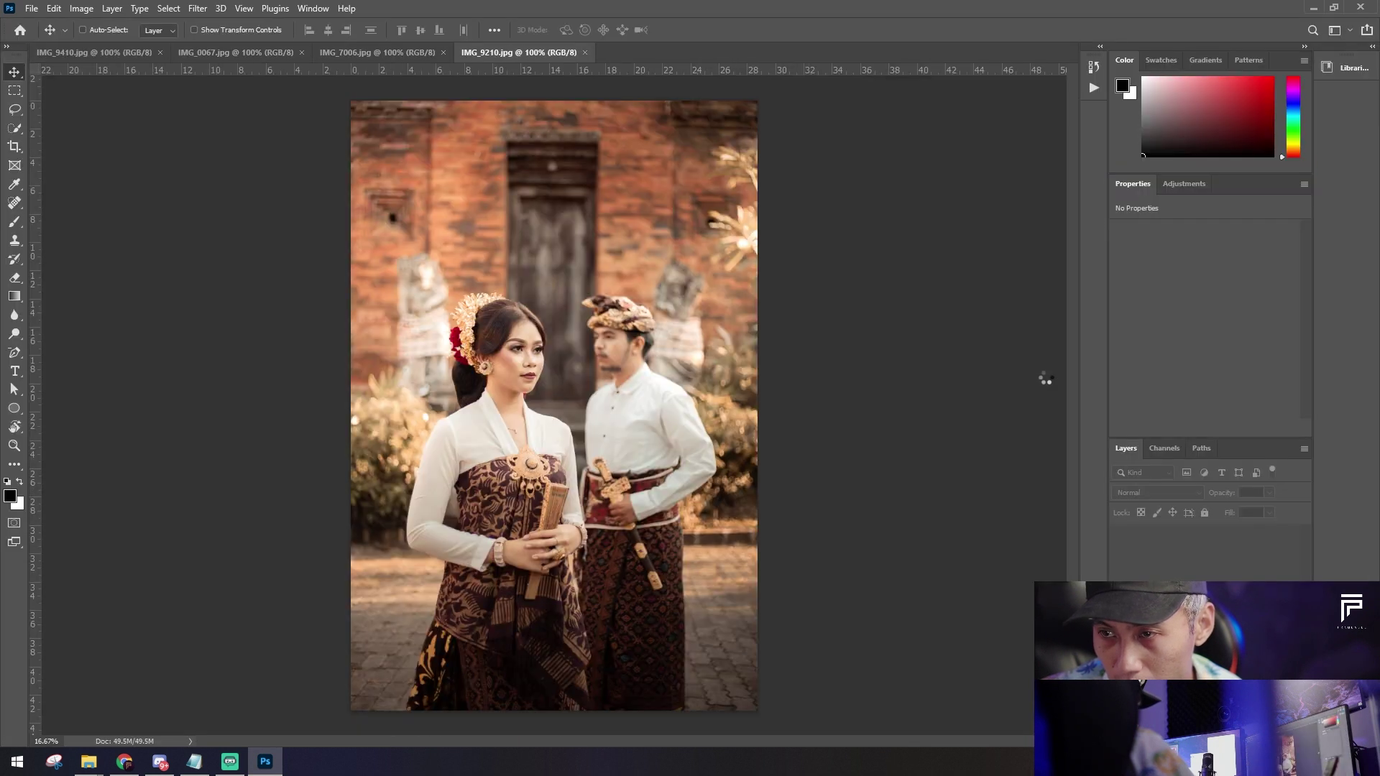
Step: Make IMG_0067 the active document, duplicate its background layer, and open Liquify
{"action": "left_click", "coordinate": [83, 55]}
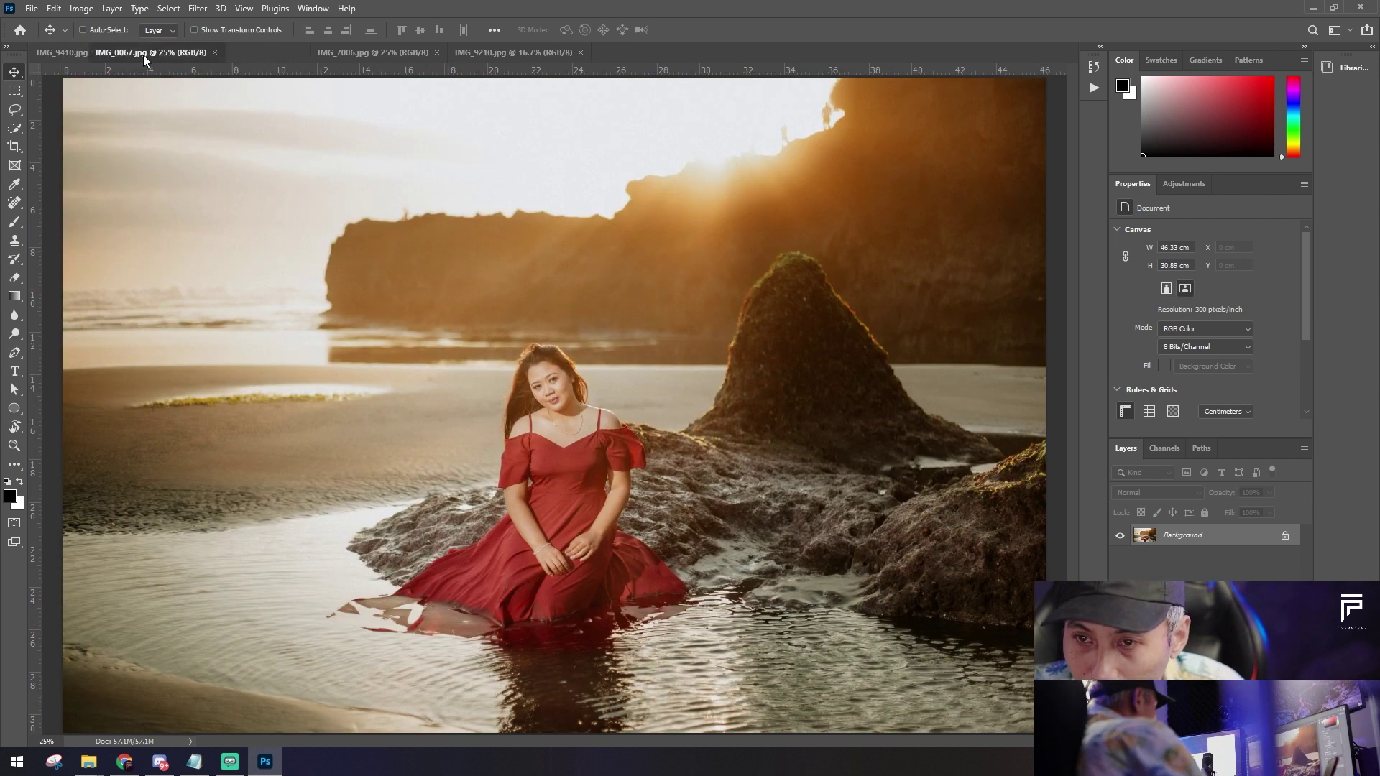
{"action": "left_click_drag", "start_coordinate": [227, 57], "coordinate": [79, 54]}
{"action": "key", "text": "ctrl+j"}
{"action": "key", "text": "ctrl+plus"}
{"action": "key", "text": "ctrl+plus"}
{"action": "left_click", "coordinate": [197, 9]}
{"action": "key", "text": "Escape"}
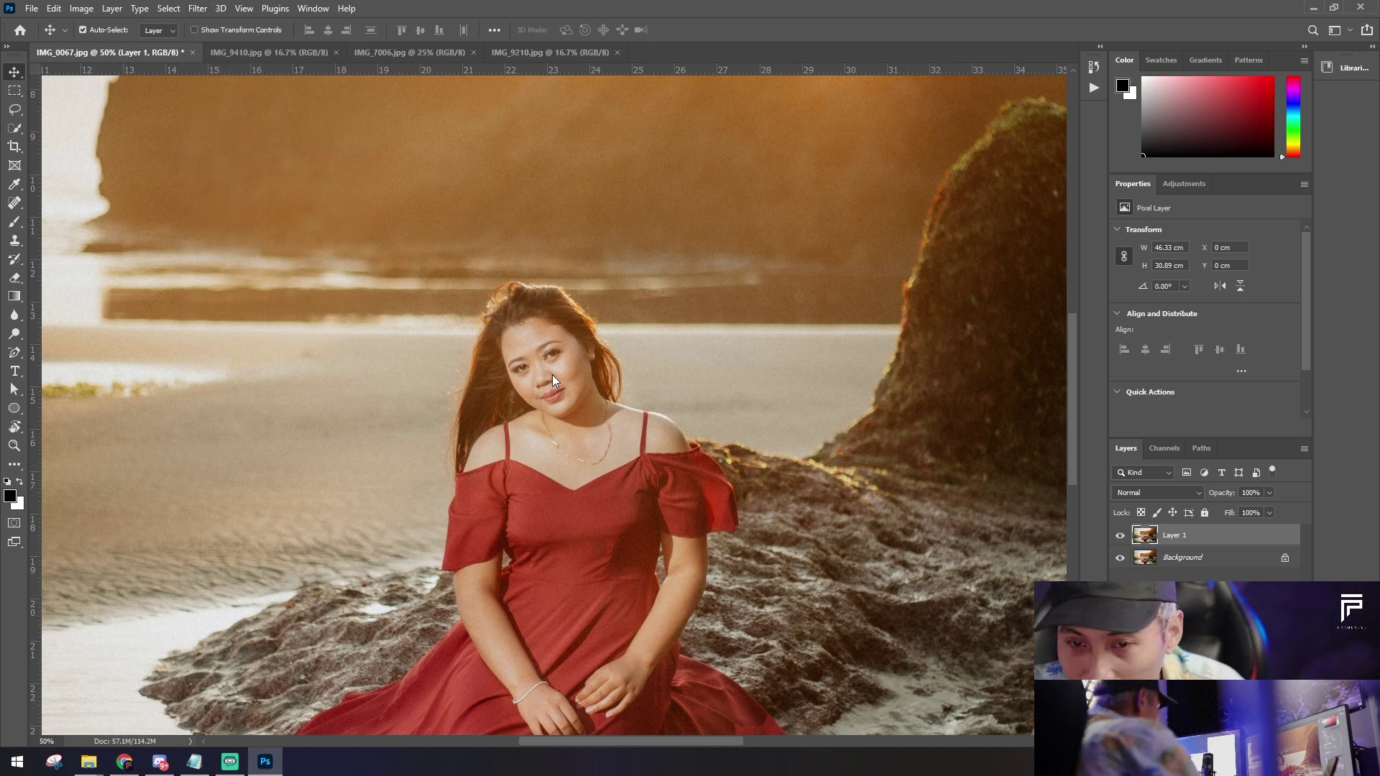
{"action": "key", "text": "shift+ctrl+x"}
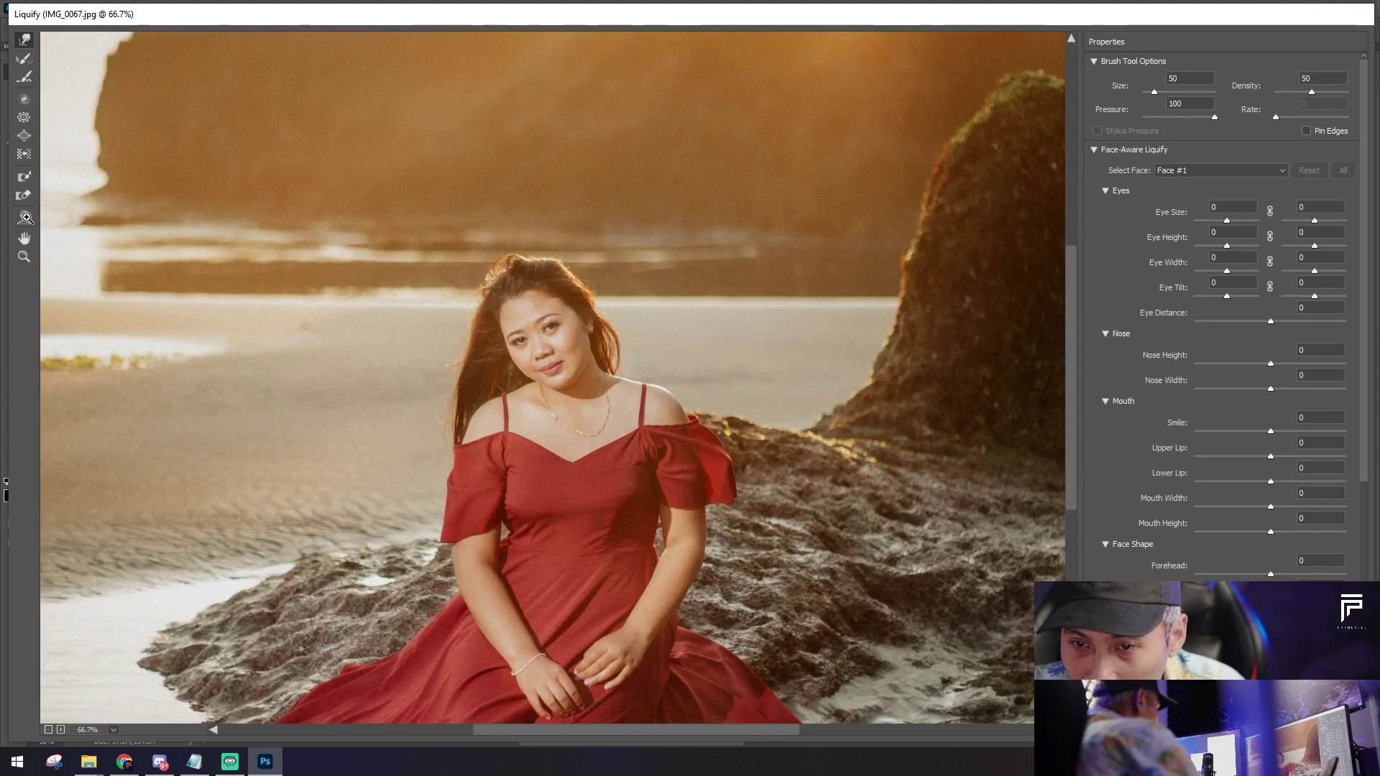
Step: Use face-aware Liquify to narrow the woman's face and shorten her nose
{"action": "key", "text": "ctrl+plus"}
{"action": "key", "text": "ctrl+plus"}
{"action": "left_click", "coordinate": [25, 218]}
{"action": "key", "text": "ctrl+minus"}
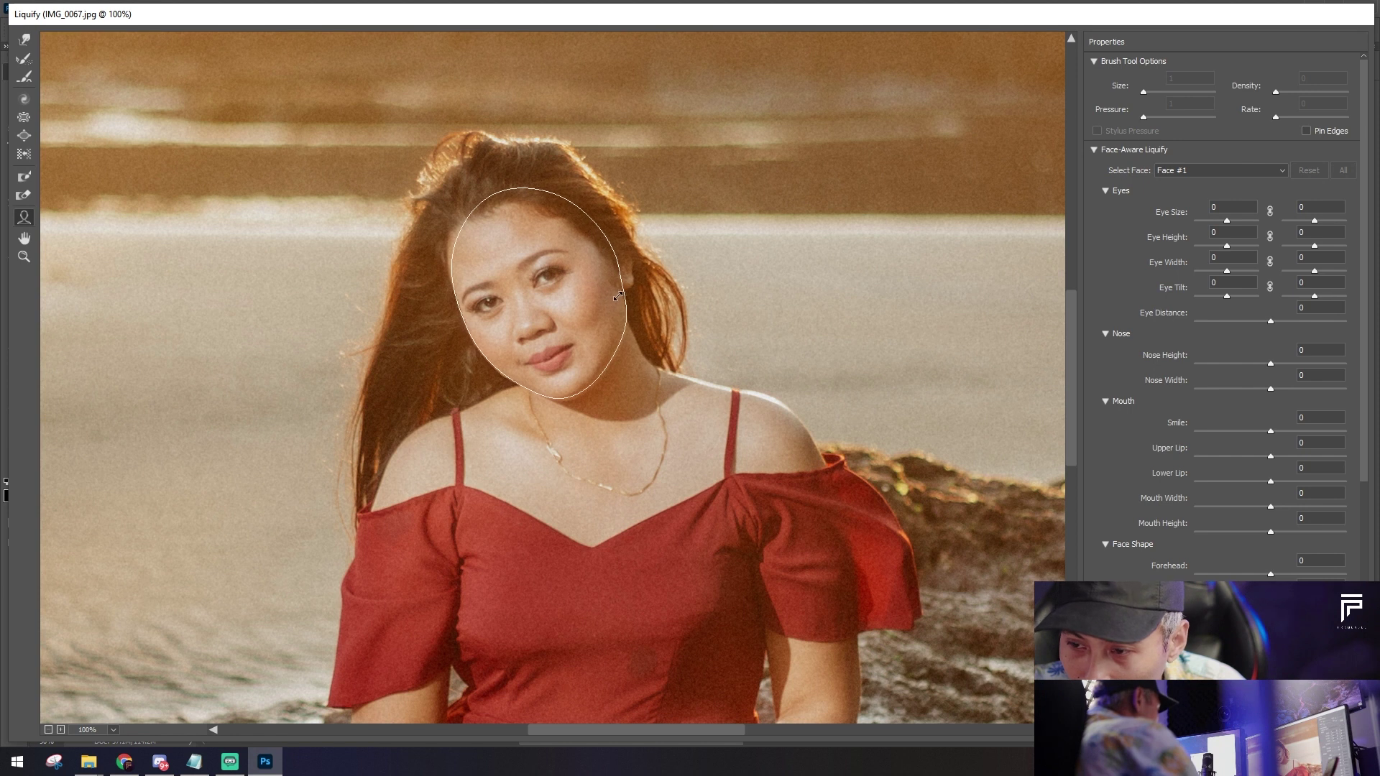
{"action": "left_click_drag", "start_coordinate": [621, 296], "coordinate": [611, 295]}
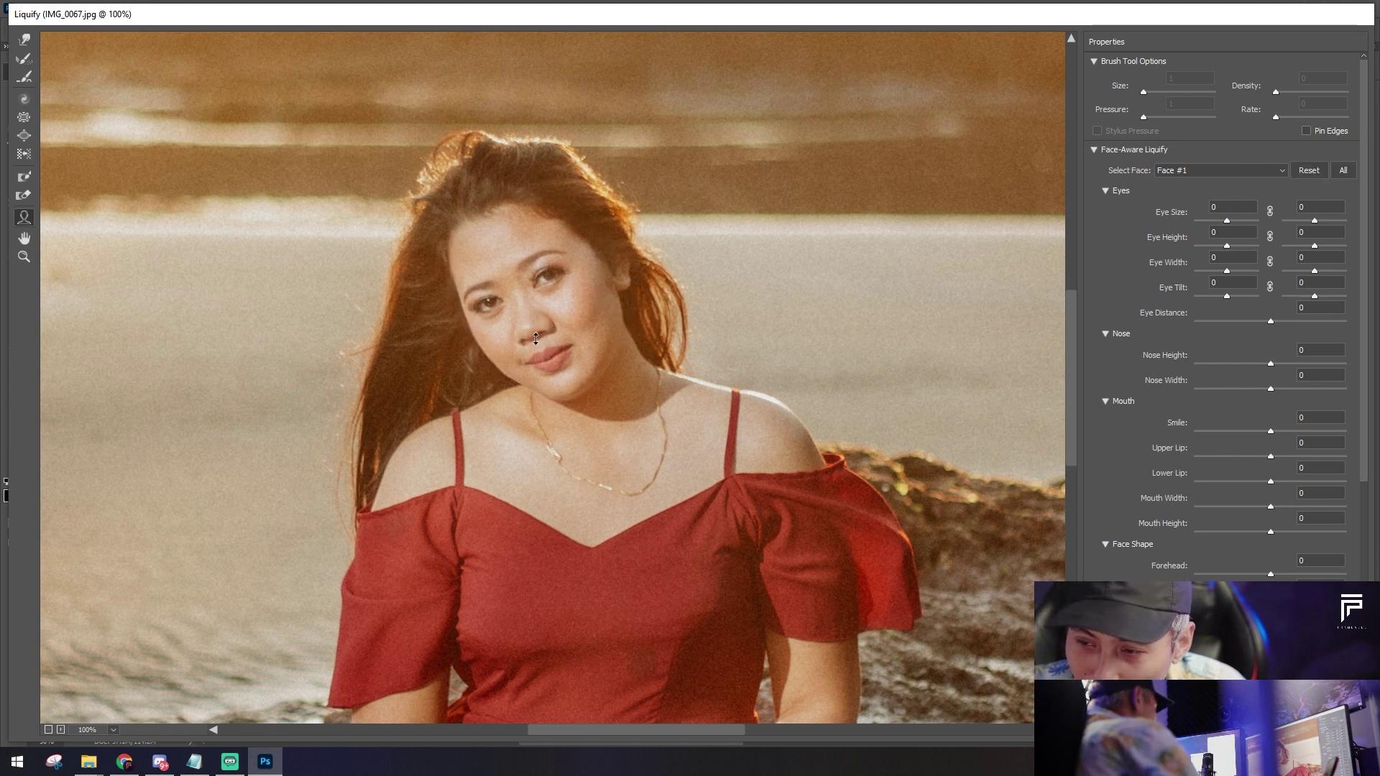
{"action": "left_click_drag", "start_coordinate": [535, 339], "coordinate": [535, 332]}
{"action": "key", "text": "ctrl+plus"}
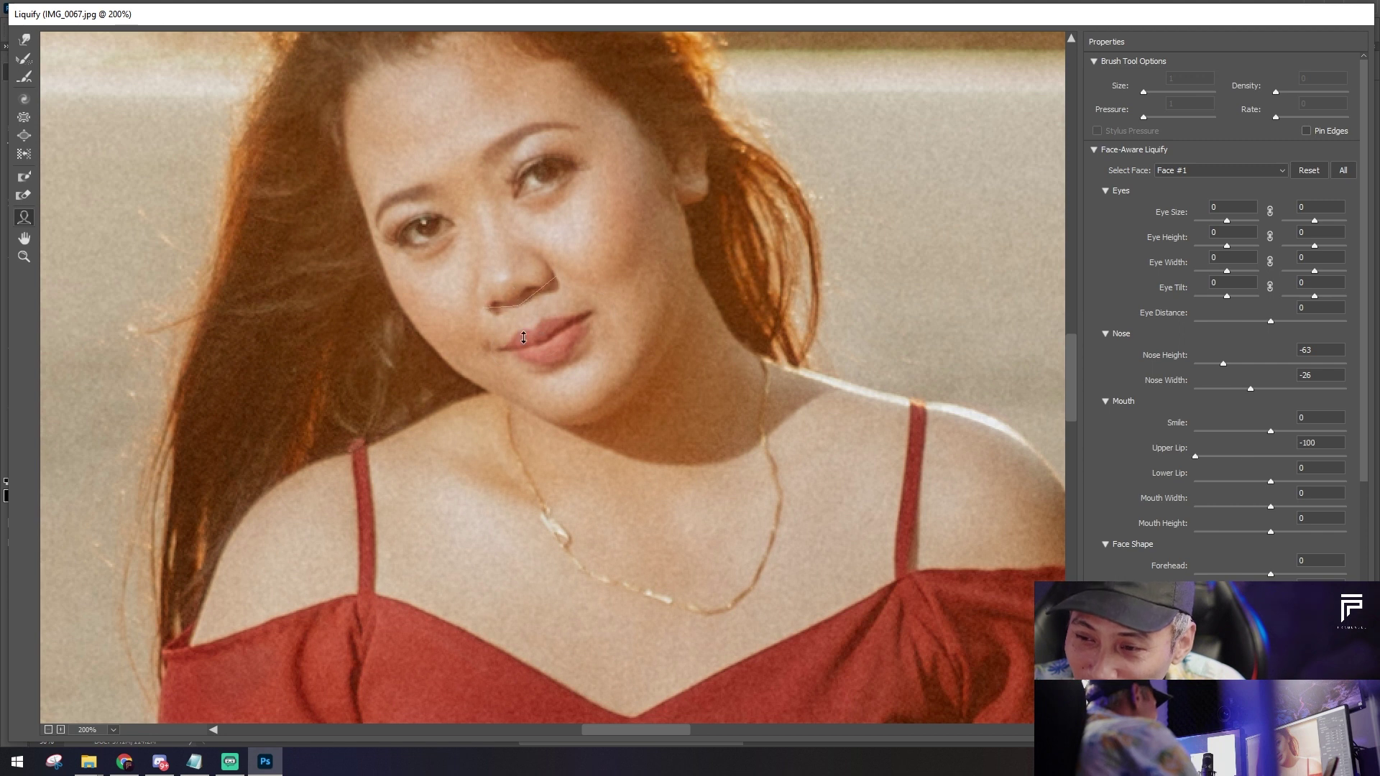
{"action": "left_click_drag", "start_coordinate": [520, 336], "coordinate": [519, 349]}
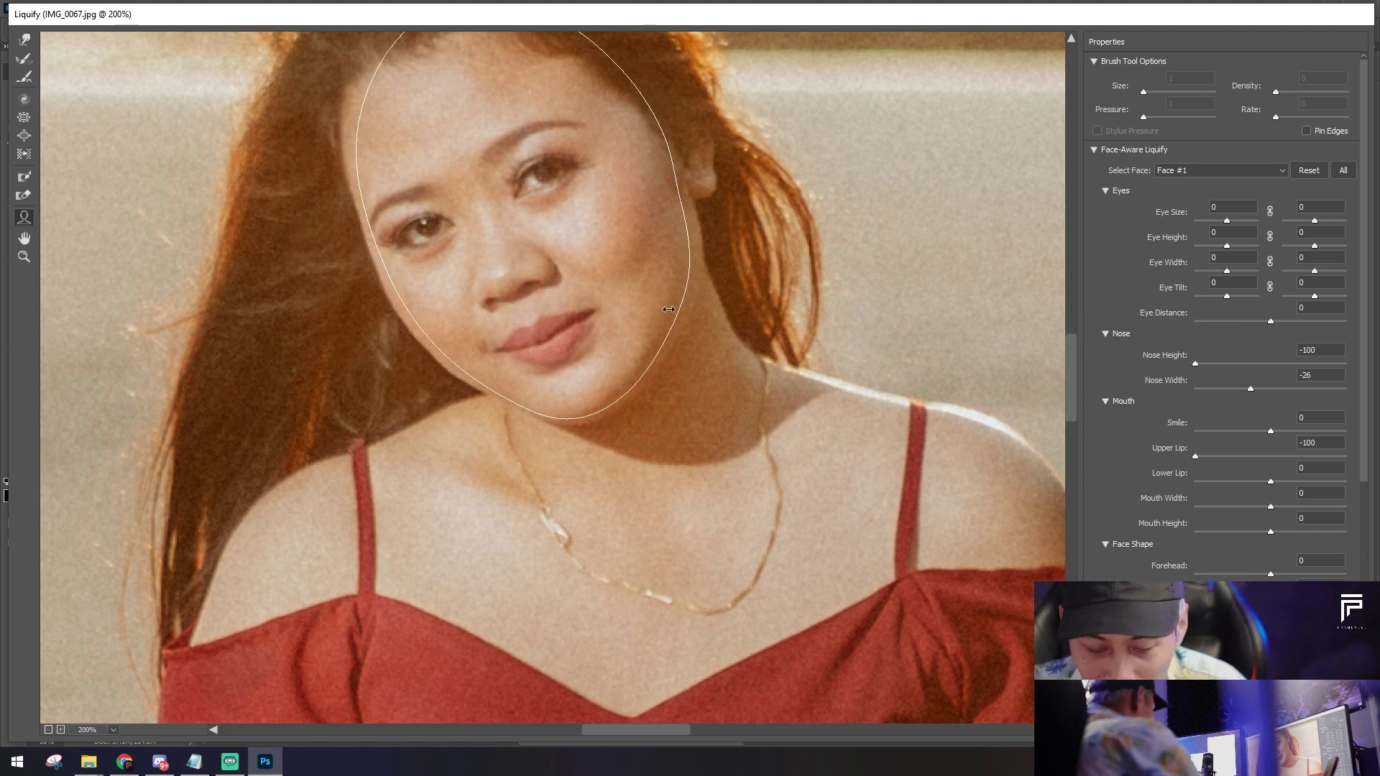
{"action": "scroll", "coordinate": [669, 309], "scroll_direction": "down", "scroll_amount": 4}
{"action": "scroll", "coordinate": [668, 309], "scroll_direction": "up", "scroll_amount": 2}
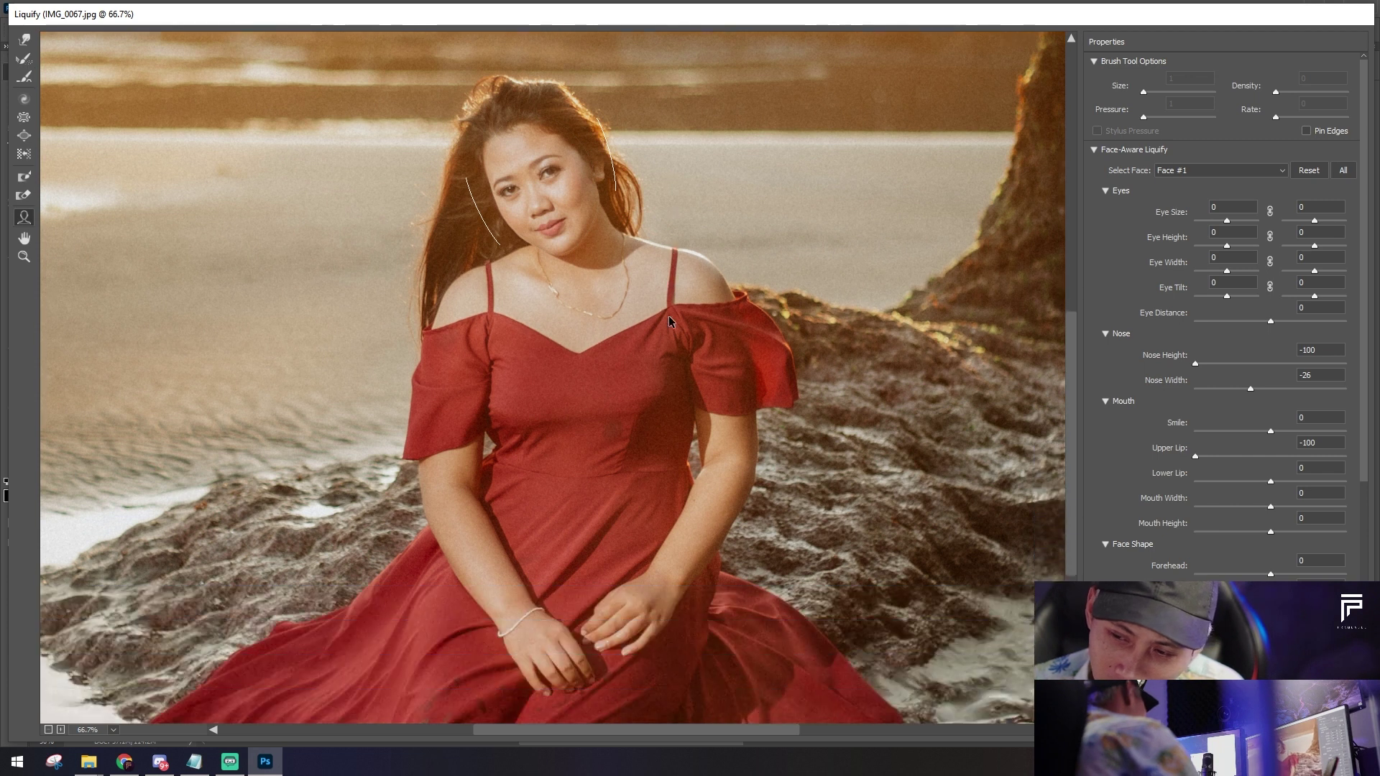
Step: Reshape her arms and shoulders with an enlarged Forward Warp brush and apply Liquify
{"action": "left_click", "coordinate": [23, 40]}
{"action": "key", "text": "ctrl+plus"}
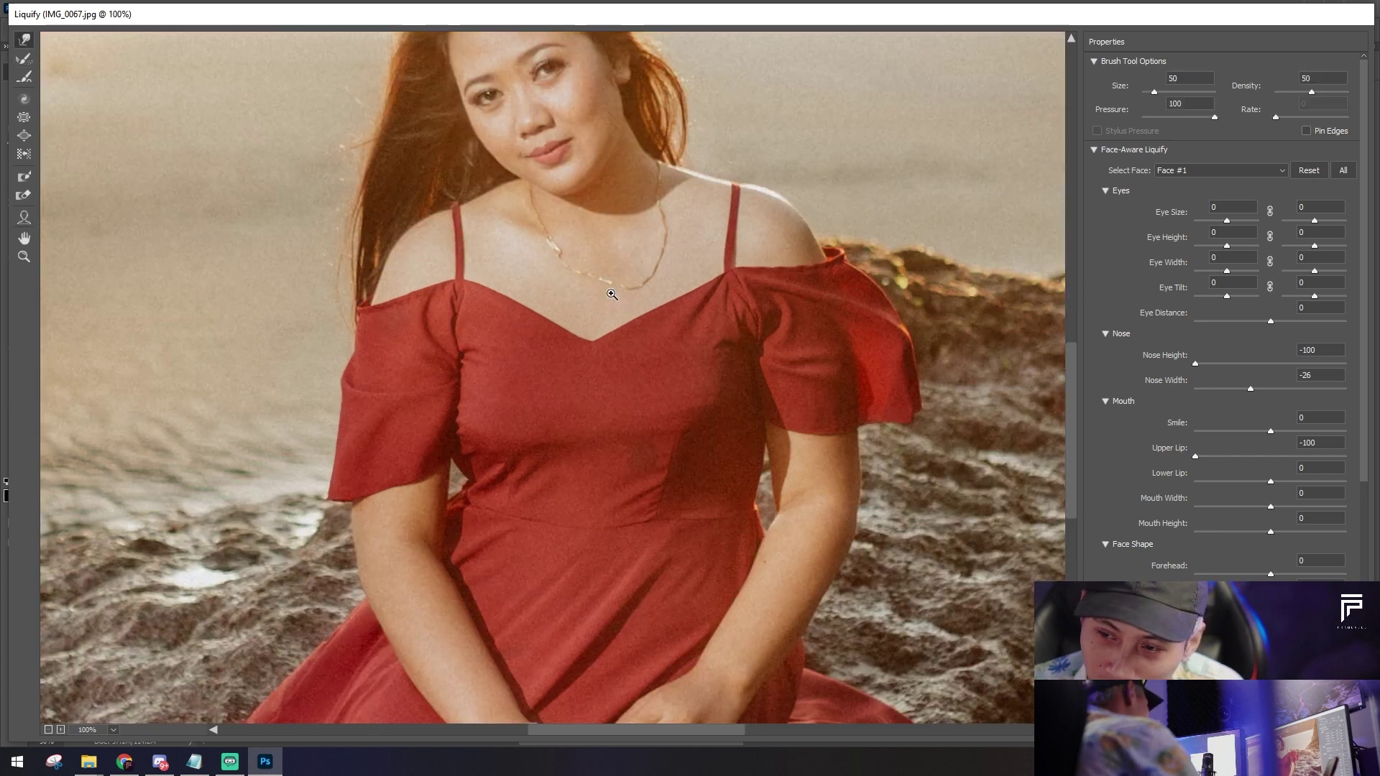
{"action": "key", "text": "bracketright"}
{"action": "key", "text": "bracketright"}
{"action": "key", "text": "bracketright"}
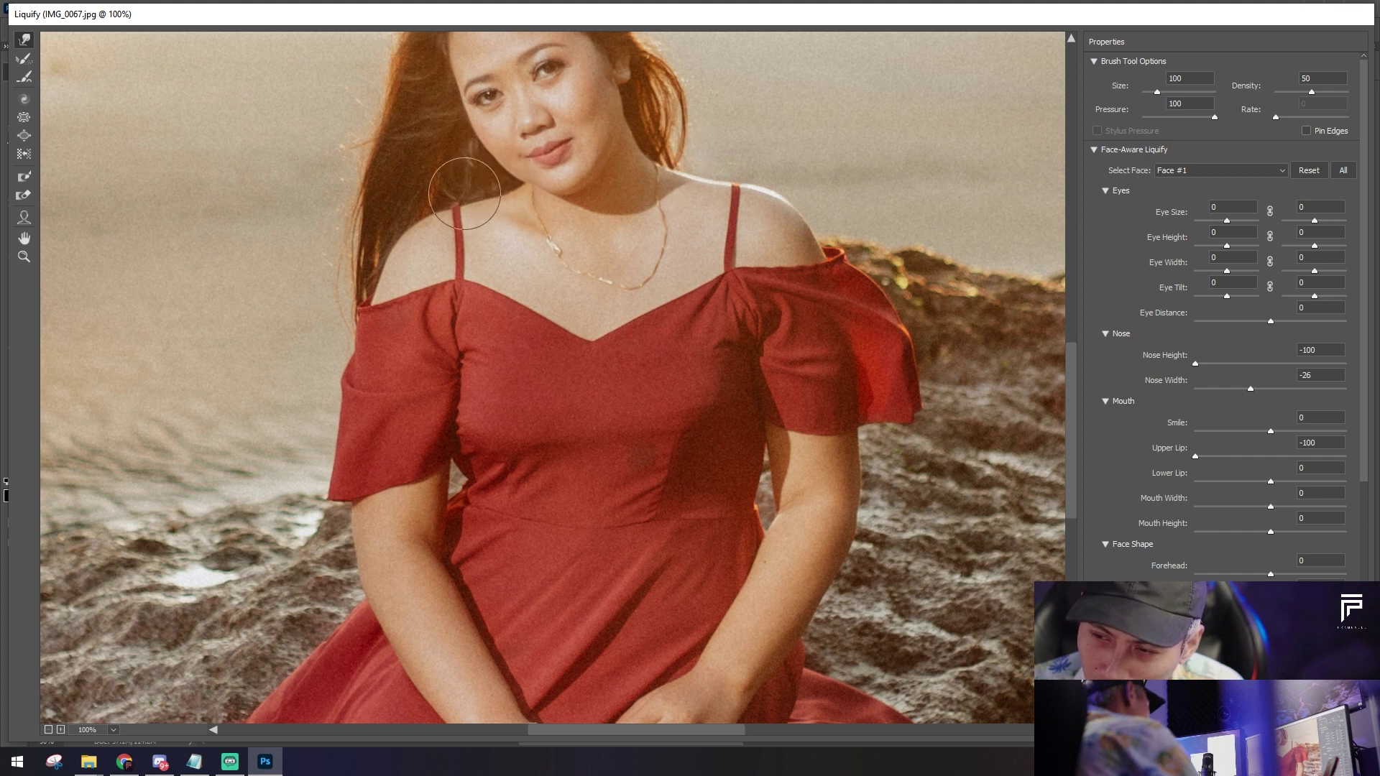
{"action": "key", "text": "bracketright"}
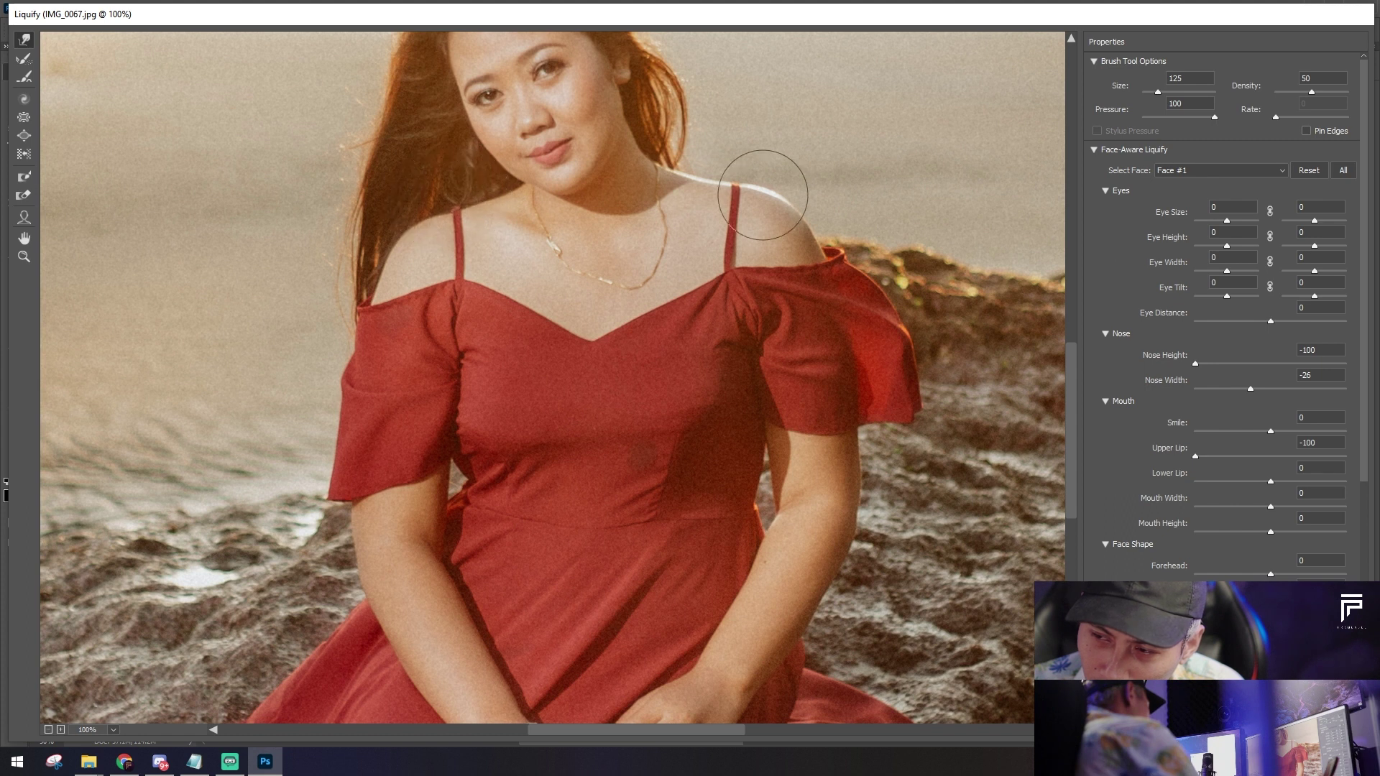
{"action": "scroll", "coordinate": [804, 268], "scroll_direction": "down", "scroll_amount": 3}
{"action": "scroll", "coordinate": [861, 274], "scroll_direction": "down", "scroll_amount": 2}
{"action": "key", "text": "bracketright"}
{"action": "key", "text": "bracketright"}
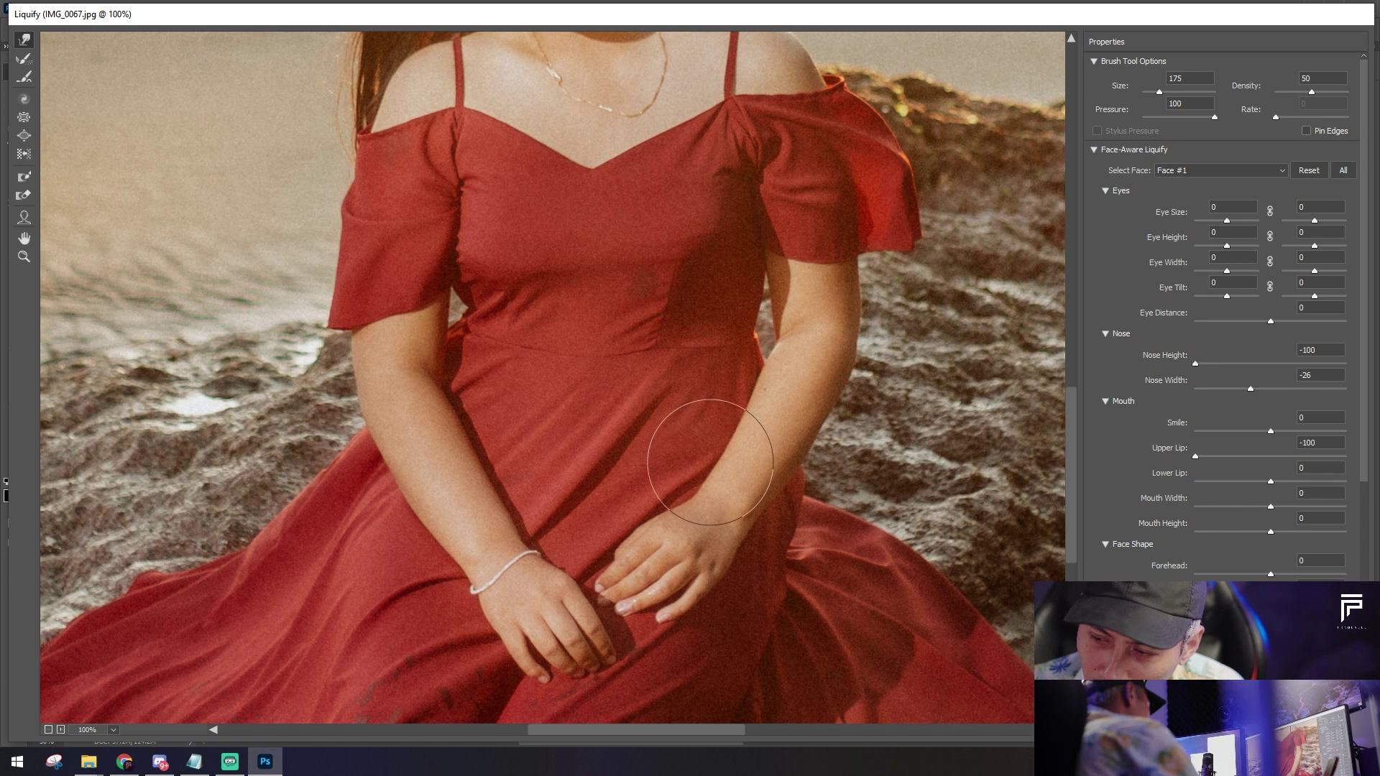
{"action": "scroll", "coordinate": [554, 463], "scroll_direction": "down", "scroll_amount": 1}
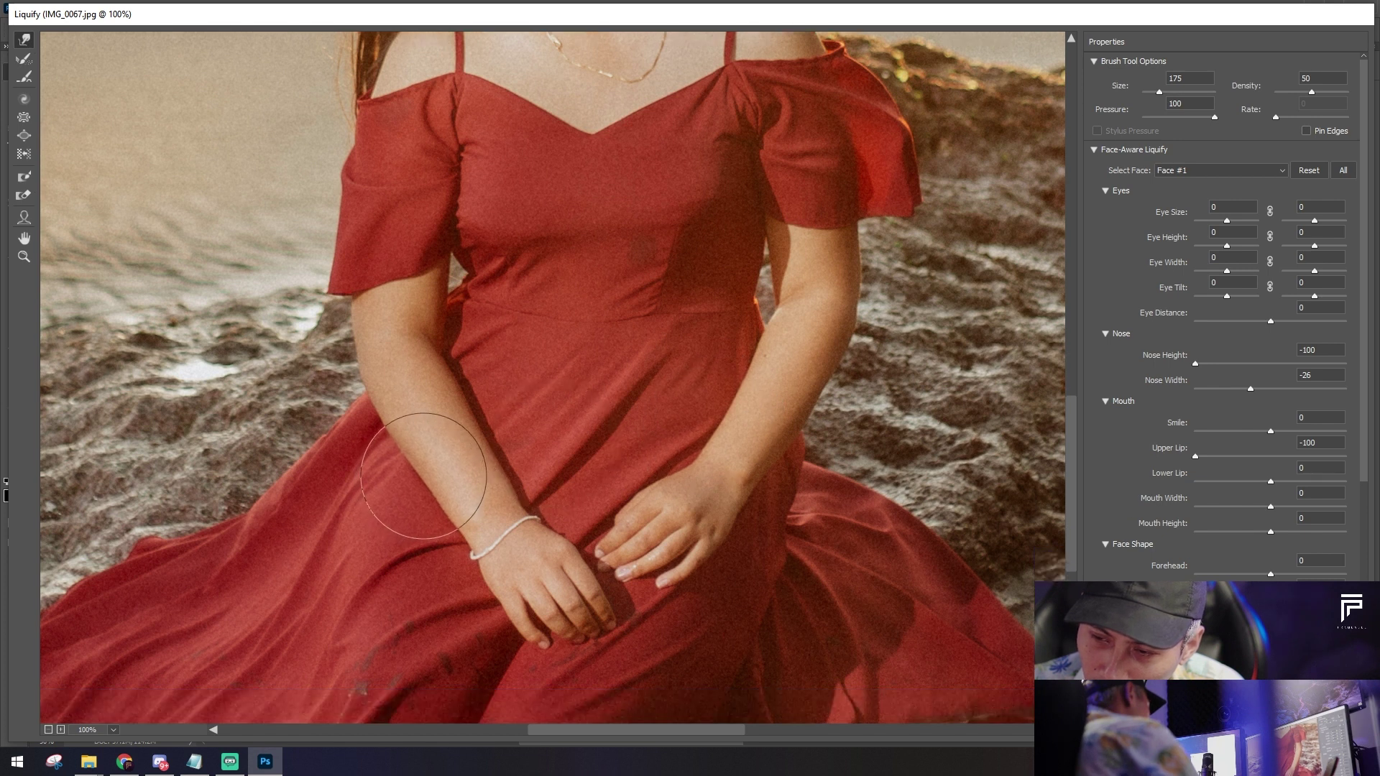
{"action": "key", "text": "ctrl+minus"}
{"action": "key", "text": "ctrl+minus"}
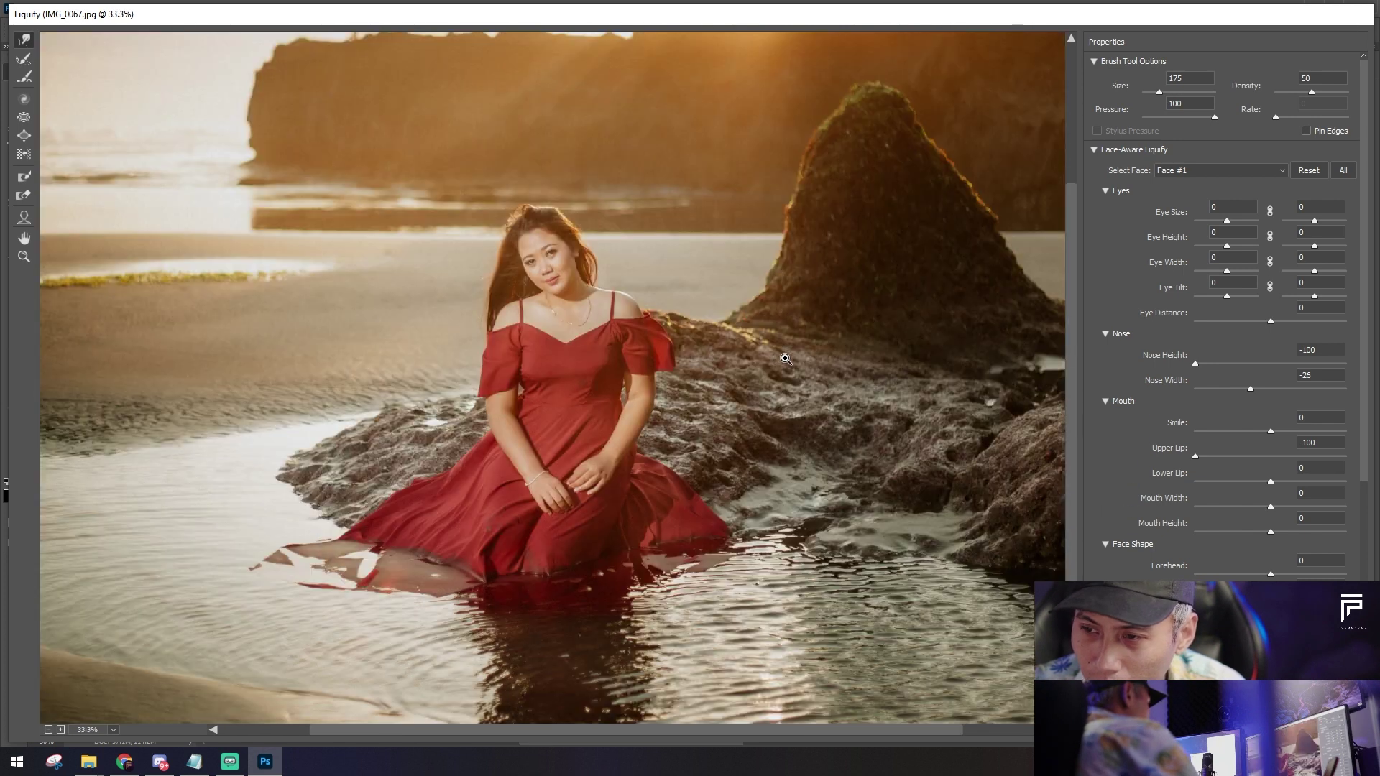
{"action": "key", "text": "ctrl+minus"}
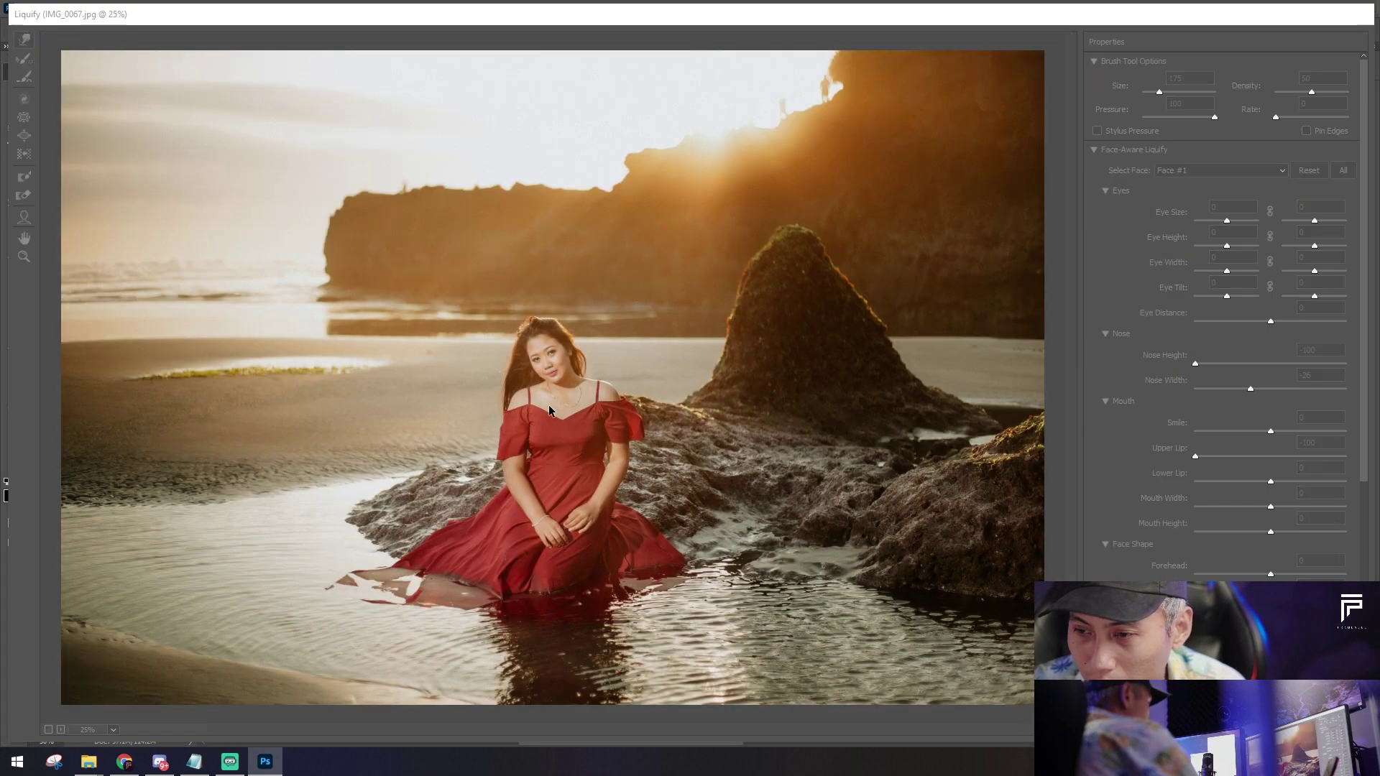
{"action": "key", "text": "Return"}
{"action": "key", "text": "ctrl+minus"}
{"action": "key", "text": "ctrl+minus"}
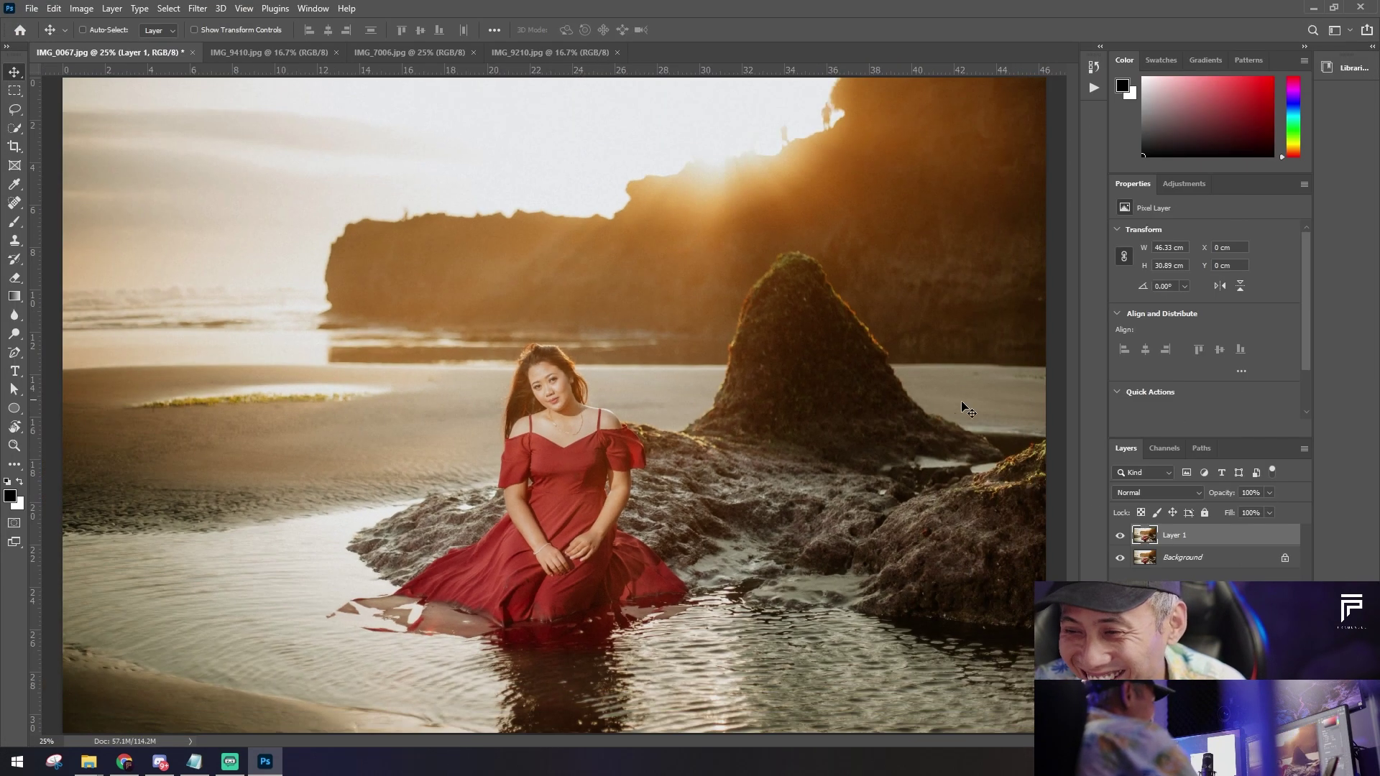
Step: Merge Layer 1 down so only the Background remains, then inspect the face and cliffs
{"action": "key", "text": "ctrl+minus"}
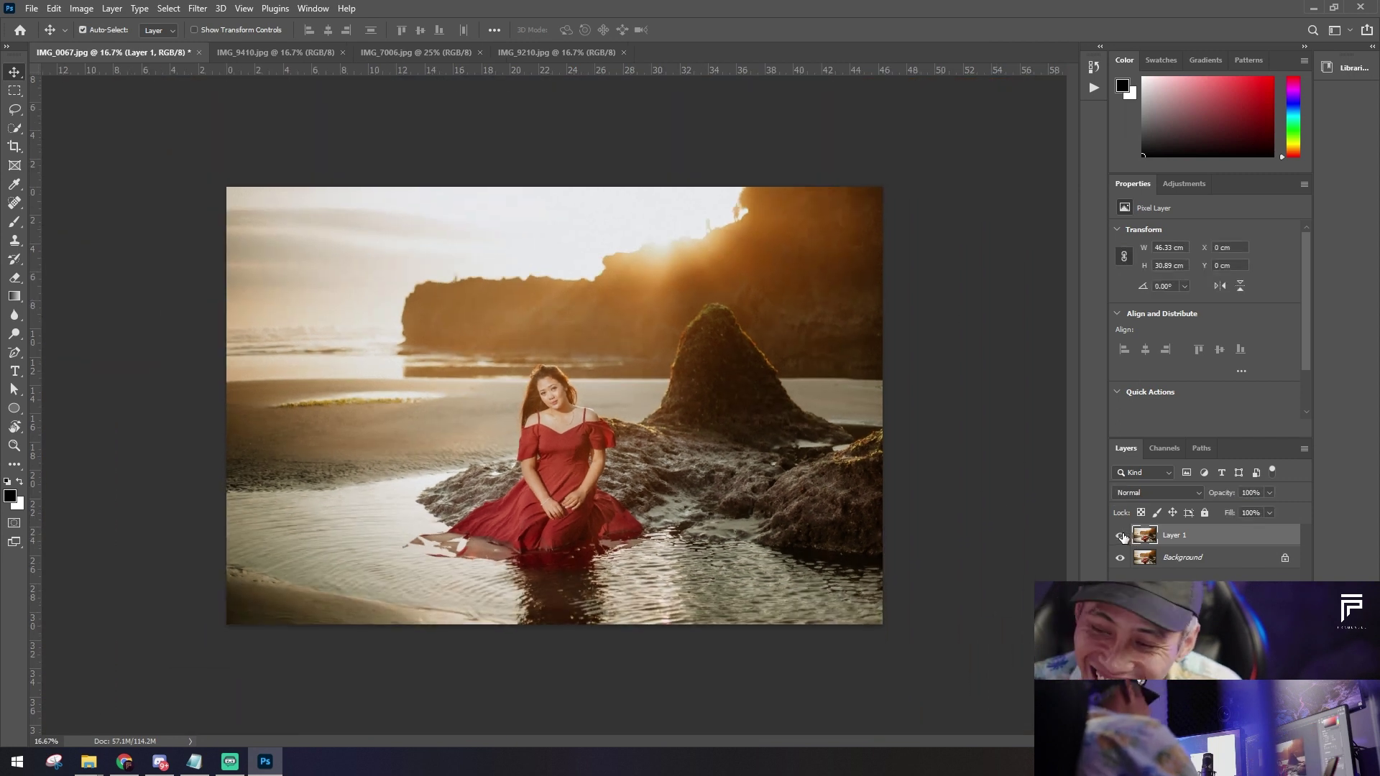
{"action": "key", "text": "ctrl+plus"}
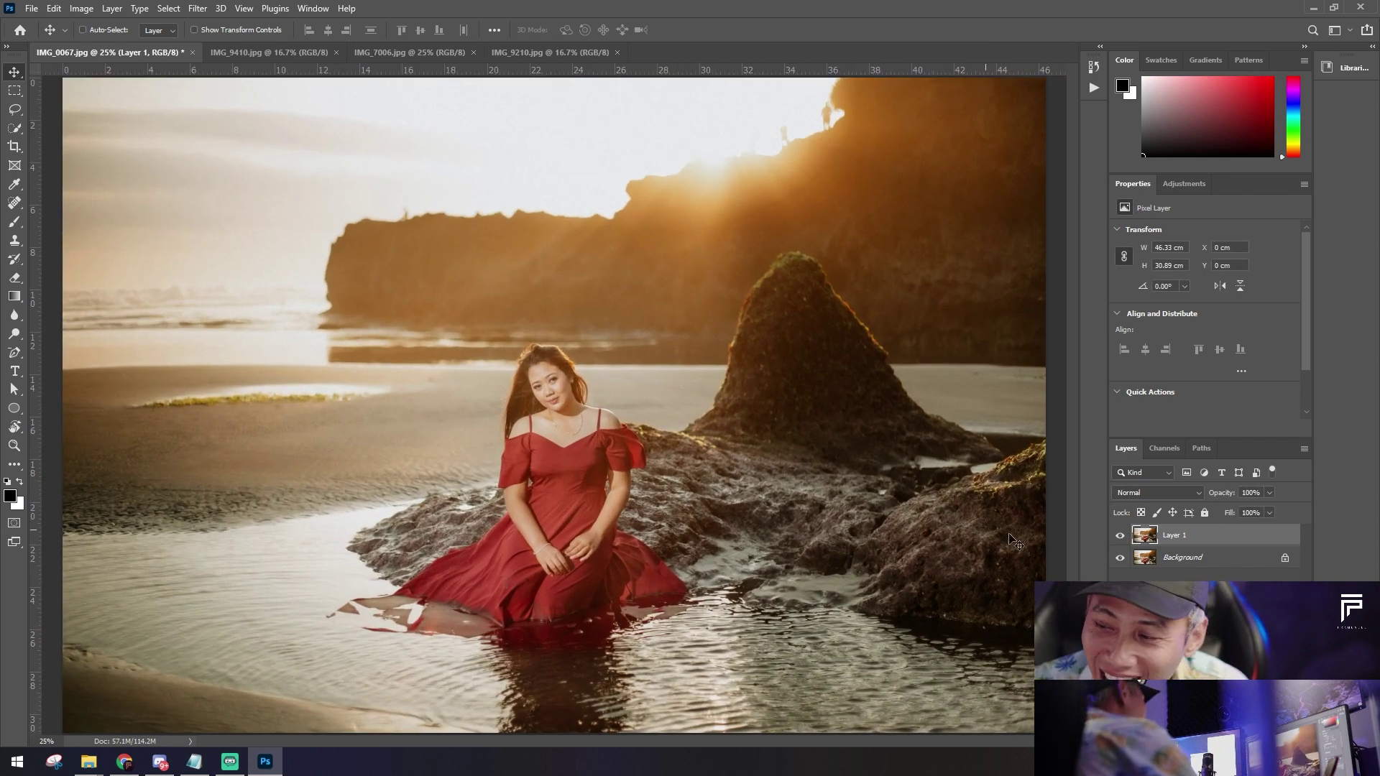
{"action": "left_click", "coordinate": [1202, 558]}
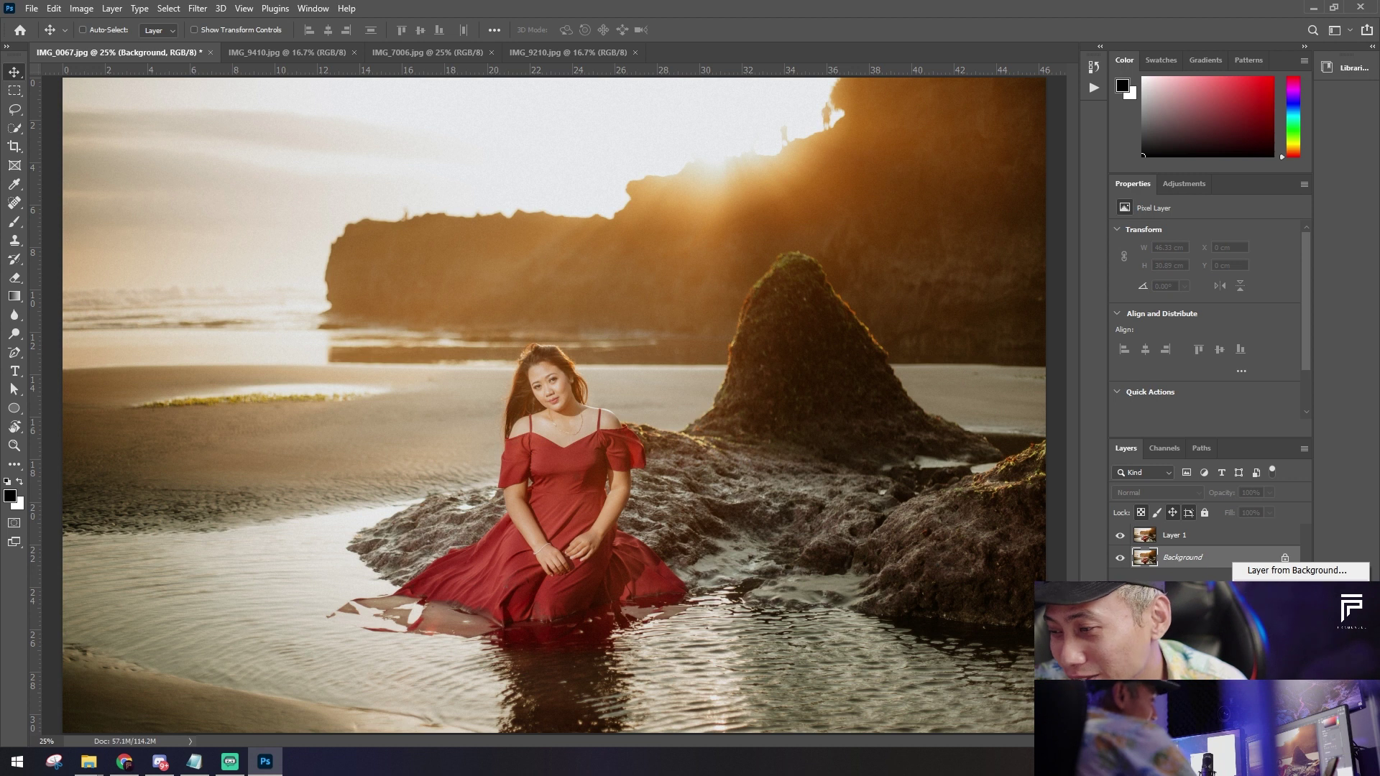
{"action": "key", "text": "ctrl+shift+e"}
{"action": "key", "text": "ctrl+plus"}
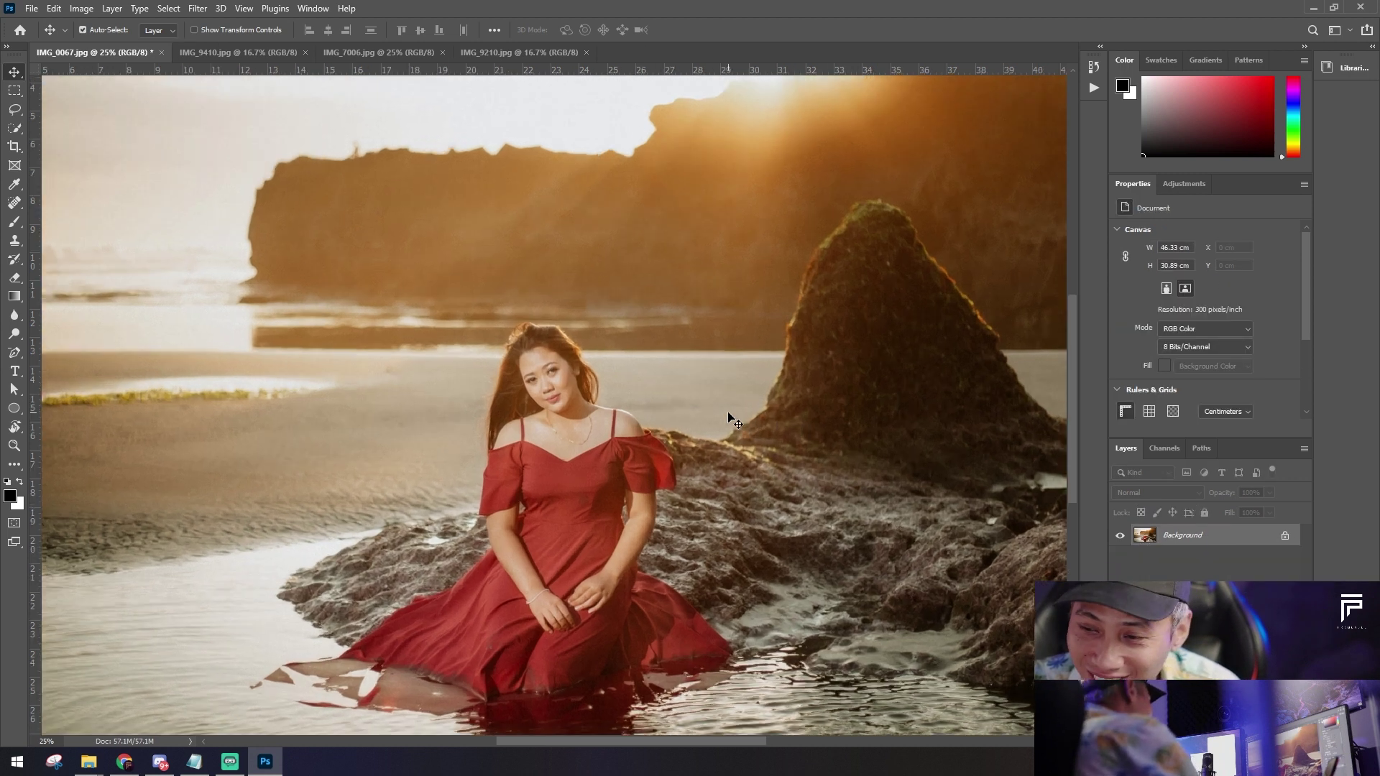
{"action": "key", "text": "ctrl+plus"}
{"action": "key", "text": "ctrl+plus"}
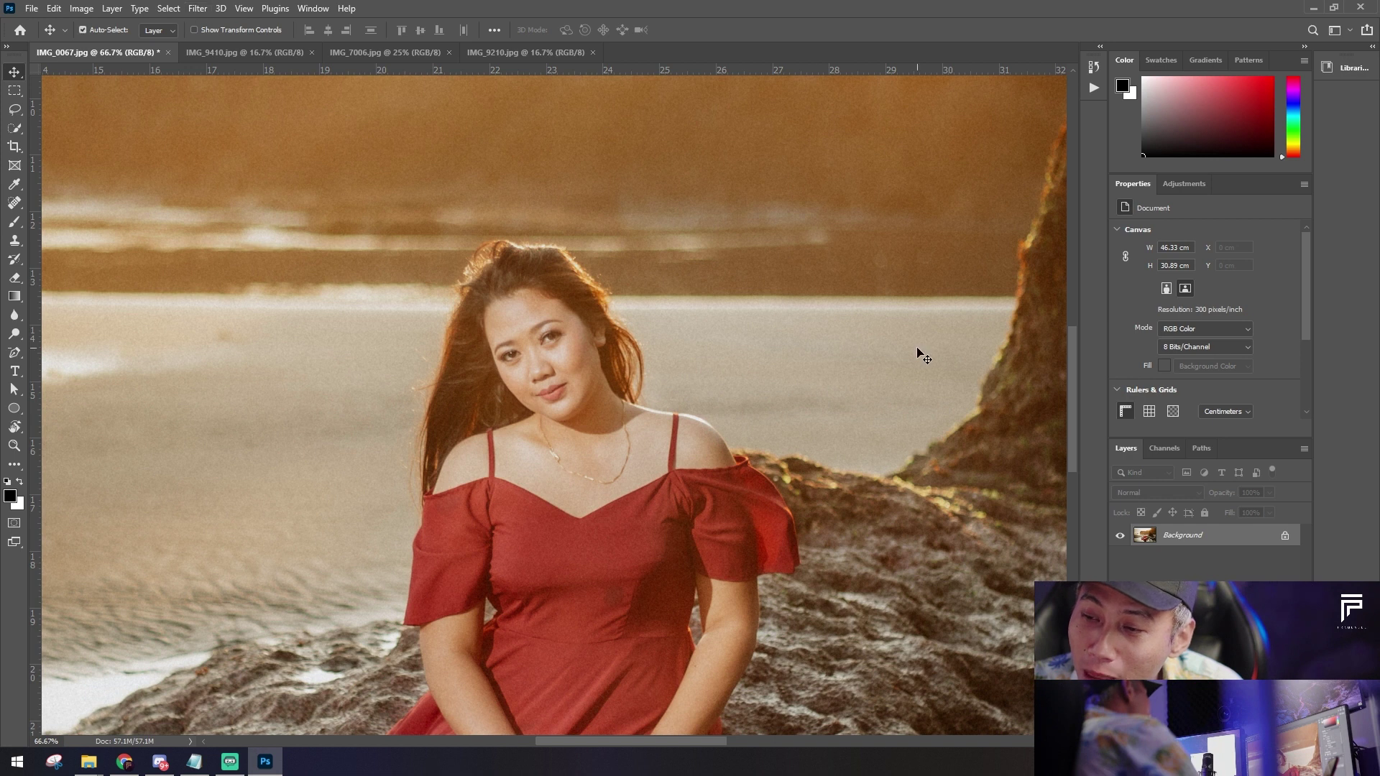
{"action": "key", "text": "ctrl+minus"}
{"action": "key", "text": "ctrl+minus"}
{"action": "key", "text": "ctrl+minus"}
{"action": "key", "text": "ctrl+minus"}
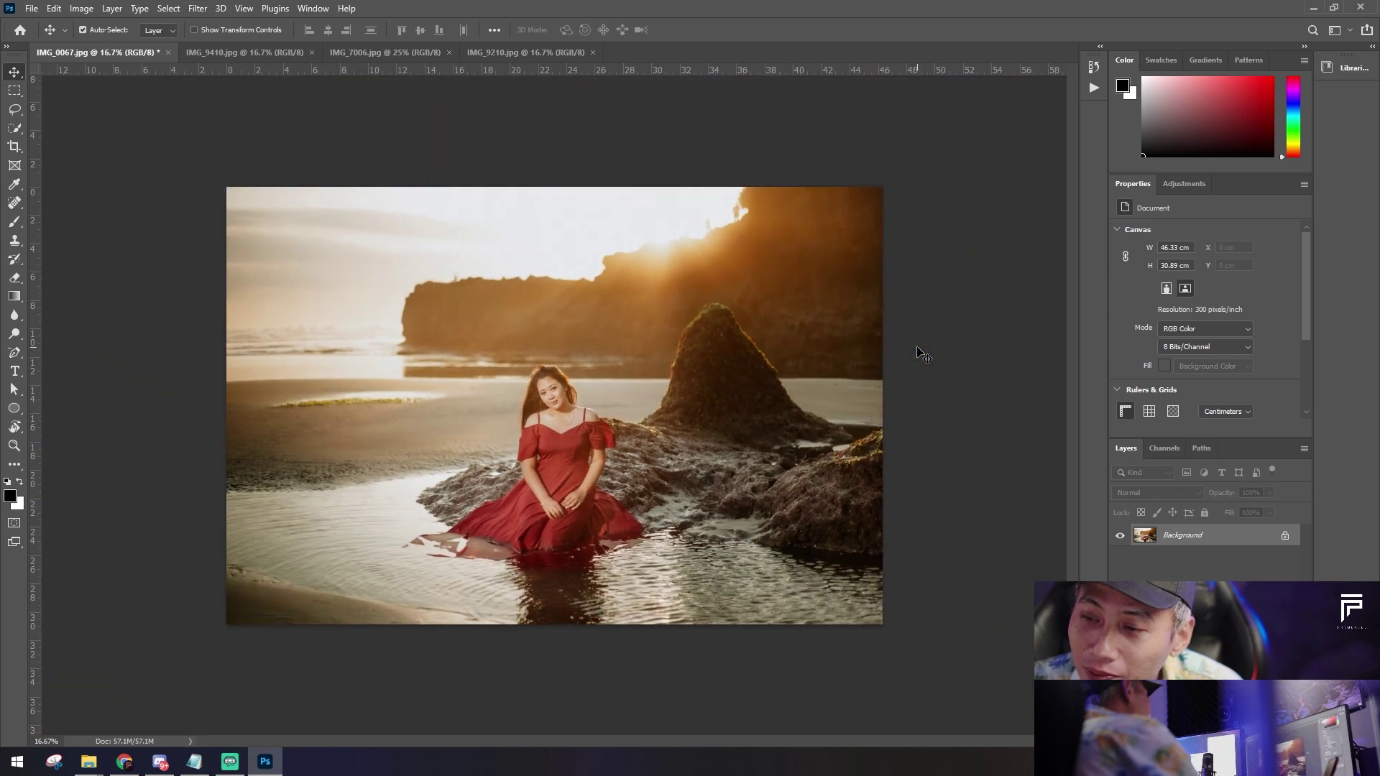
{"action": "key", "text": "ctrl+plus"}
{"action": "key", "text": "ctrl+plus"}
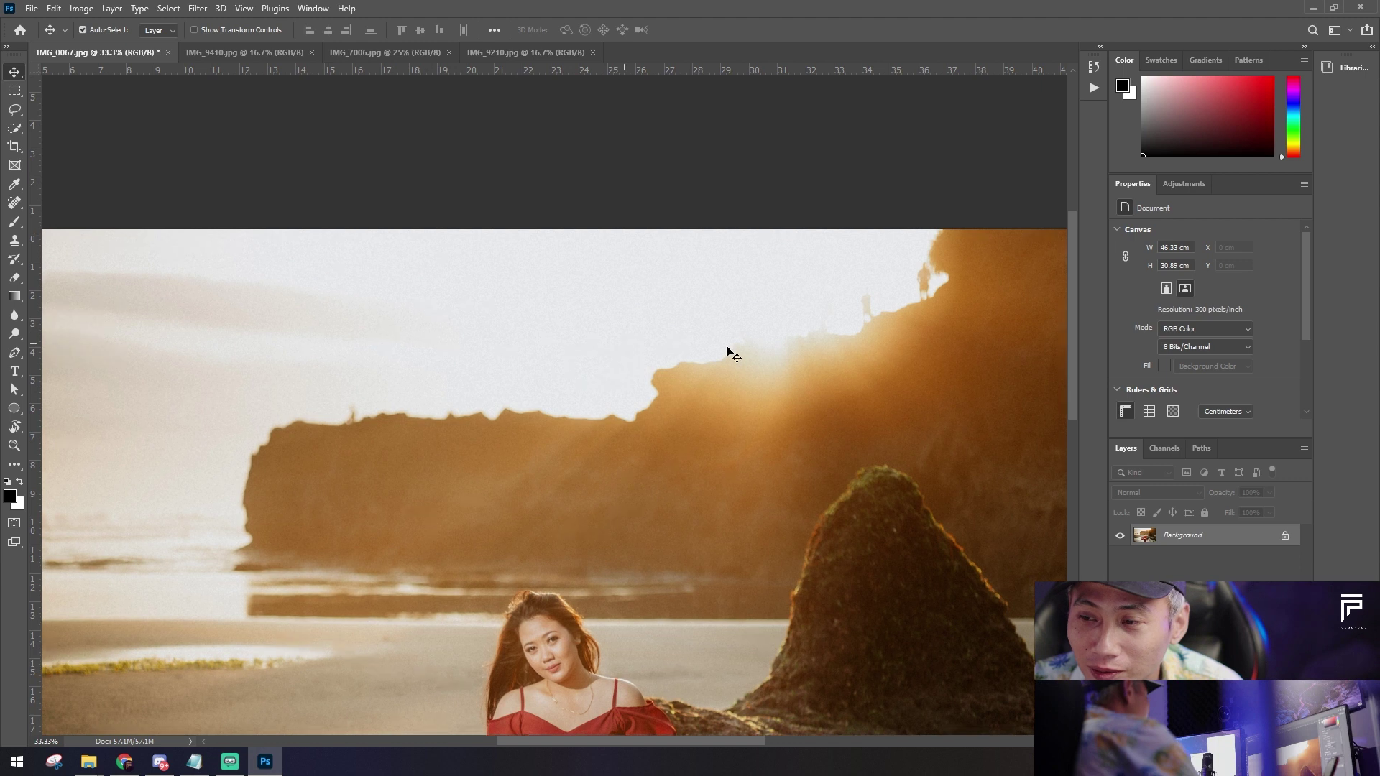
{"action": "key", "text": "ctrl+plus"}
{"action": "left_click", "coordinate": [14, 203]}
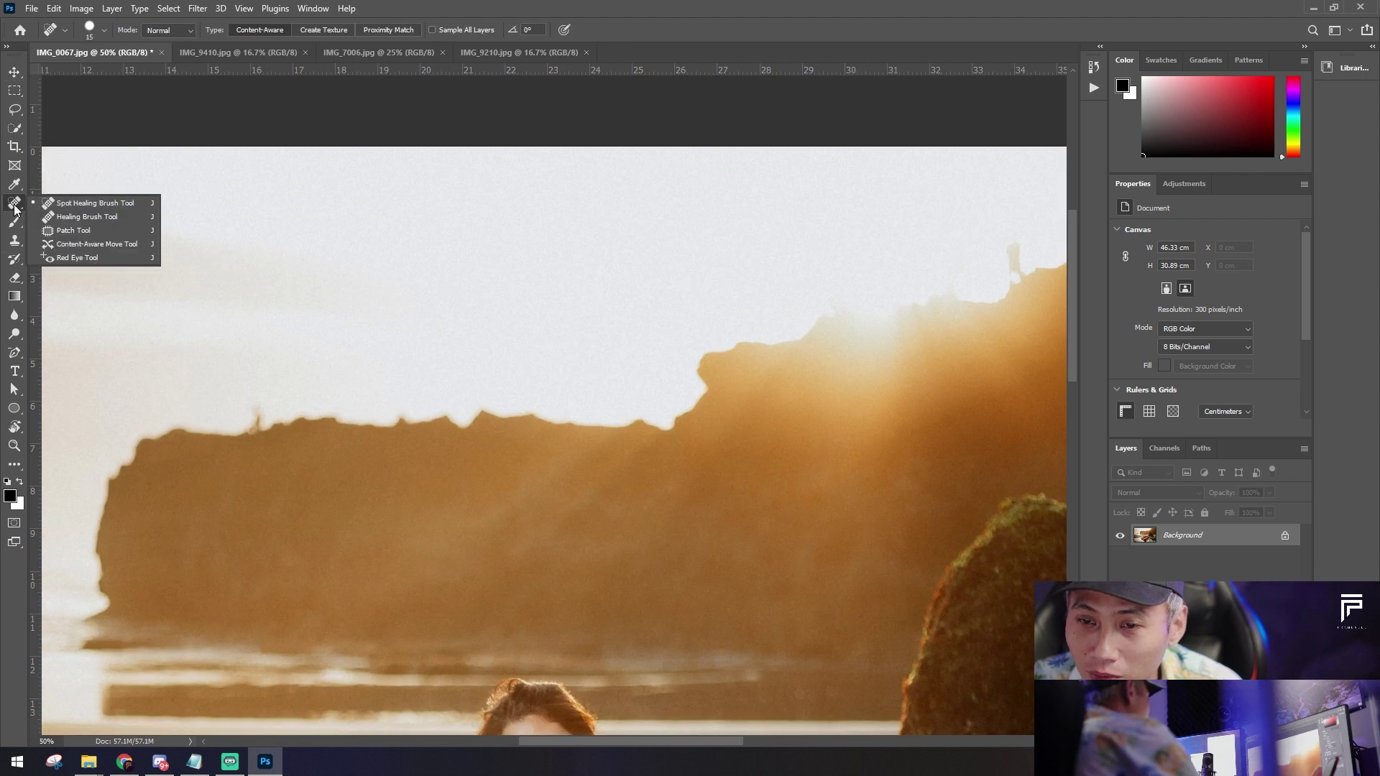
Step: Spot-heal away the two small figures on the cliff edge, then review the whole photo
{"action": "left_click", "coordinate": [132, 209]}
{"action": "scroll", "coordinate": [820, 353], "scroll_direction": "up", "scroll_amount": 2}
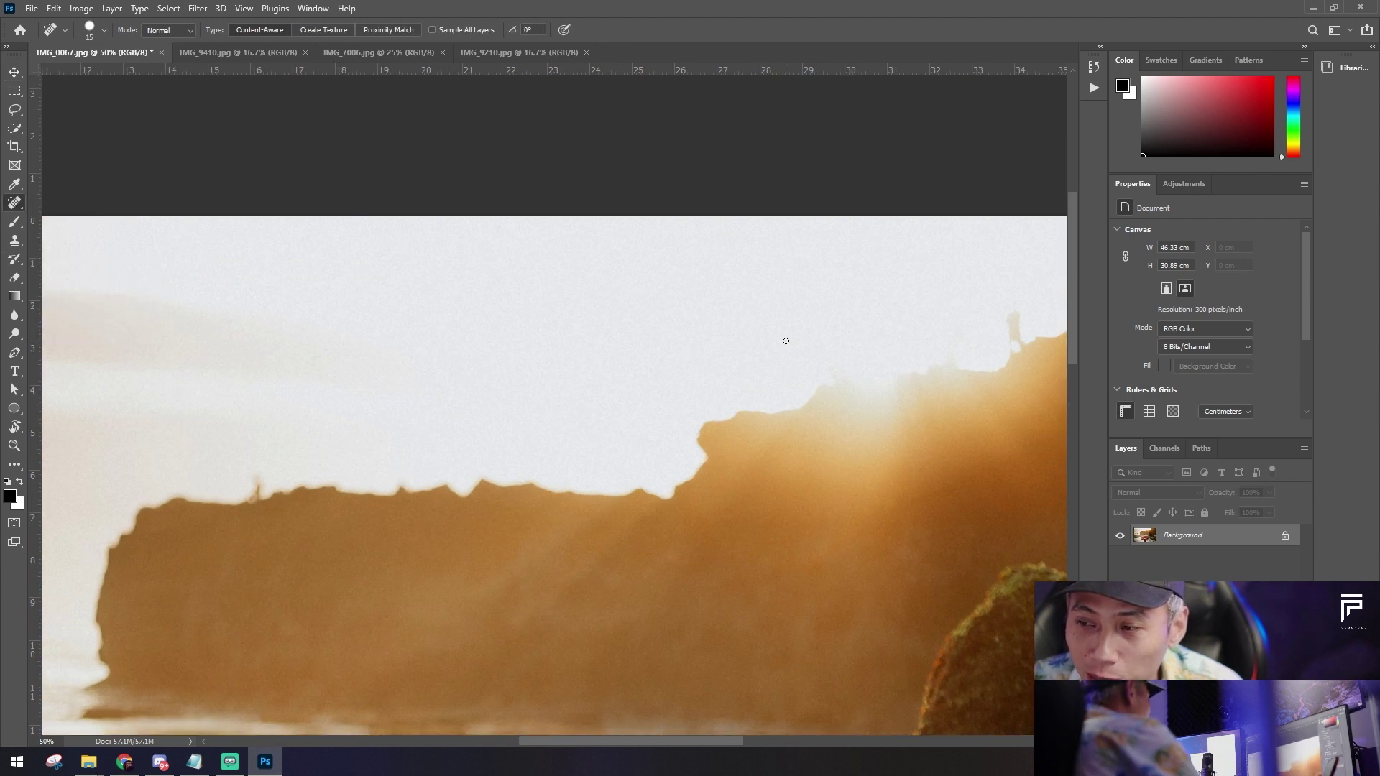
{"action": "left_click_drag", "start_coordinate": [836, 333], "coordinate": [390, 384]}
{"action": "key", "text": "bracketright"}
{"action": "key", "text": "bracketright"}
{"action": "key", "text": "bracketright"}
{"action": "key", "text": "bracketright"}
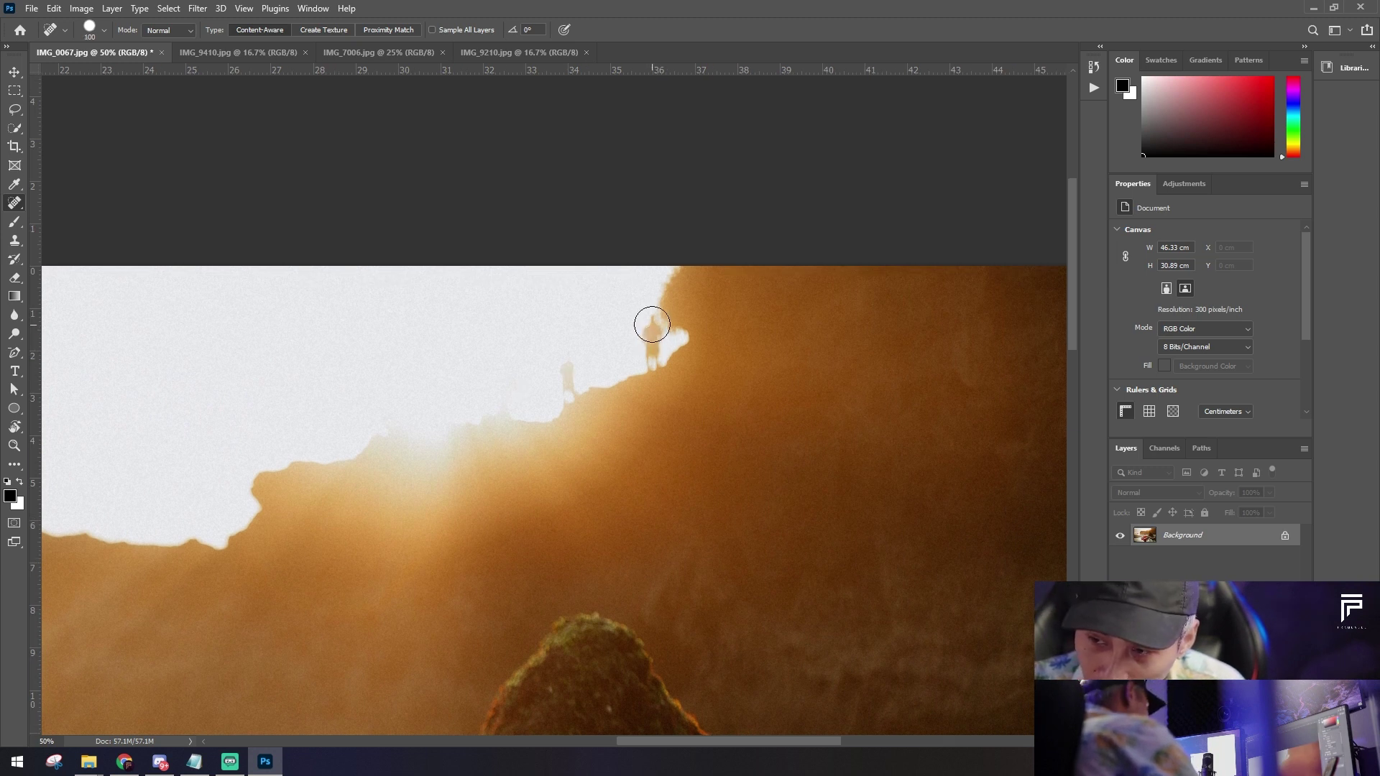
{"action": "left_click_drag", "start_coordinate": [651, 321], "coordinate": [651, 353]}
{"action": "mouse_move", "coordinate": [568, 352]}
{"action": "left_mouse_down"}
{"action": "mouse_move", "coordinate": [567, 391]}
{"action": "mouse_move", "coordinate": [509, 421]}
{"action": "left_mouse_up"}
{"action": "left_click", "coordinate": [565, 438]}
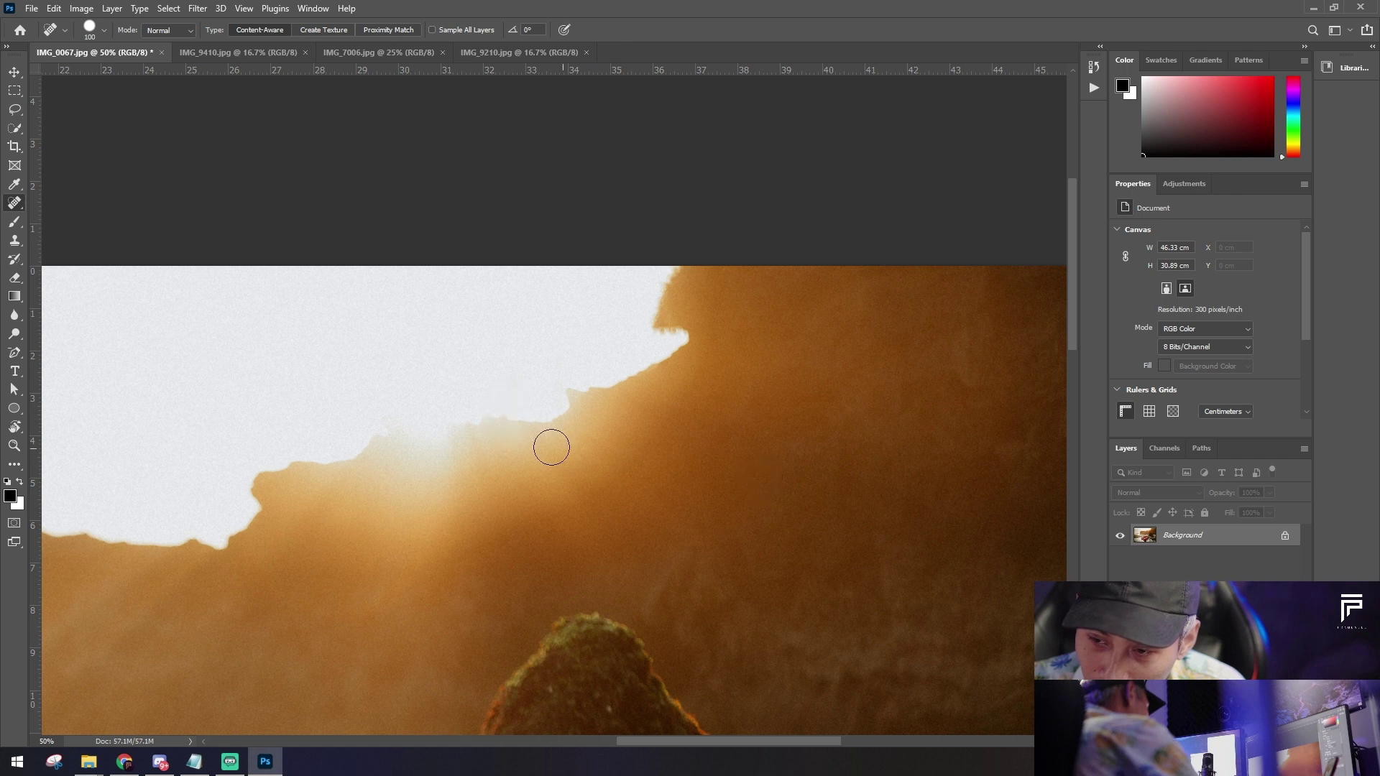
{"action": "key", "text": "ctrl+0"}
{"action": "key", "text": "ctrl+minus"}
{"action": "key", "text": "ctrl+0"}
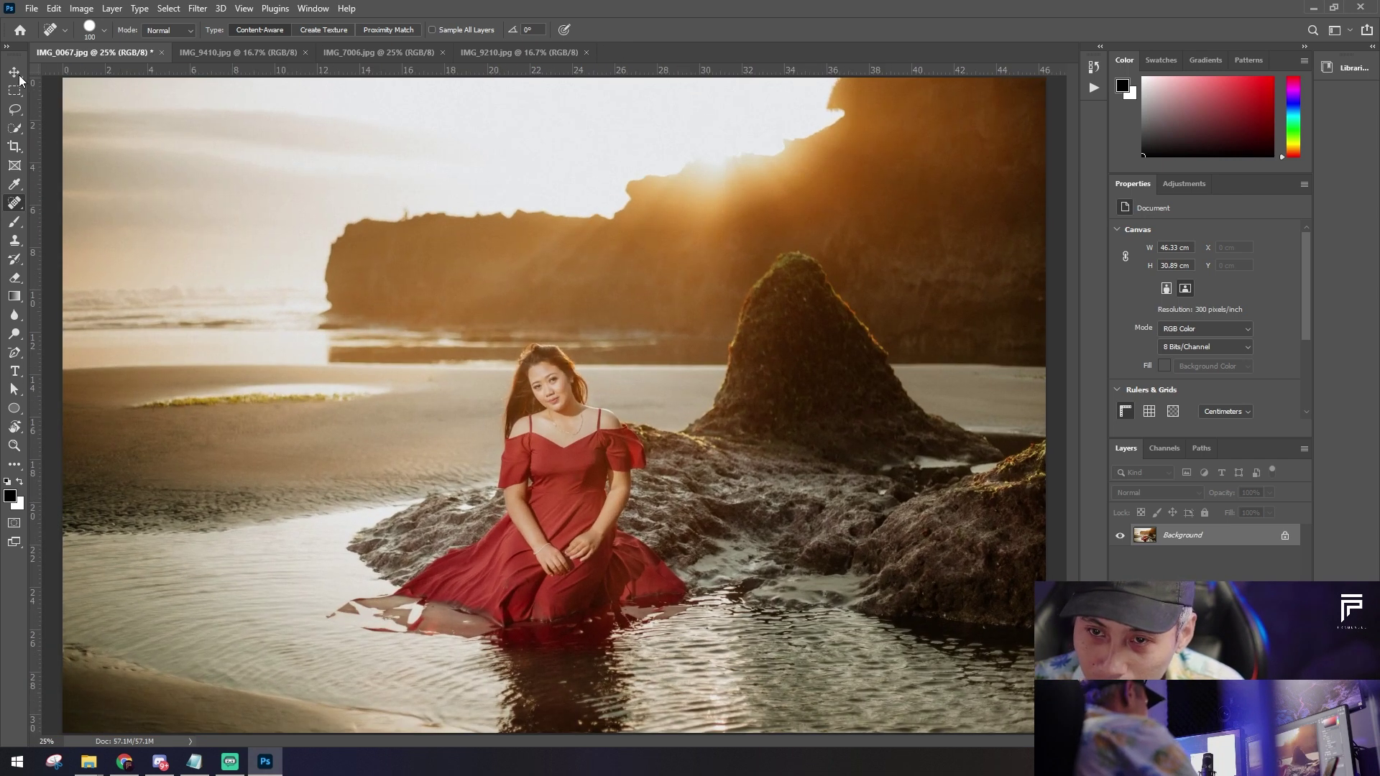
{"action": "left_click", "coordinate": [15, 73]}
{"action": "key", "text": "ctrl+1"}
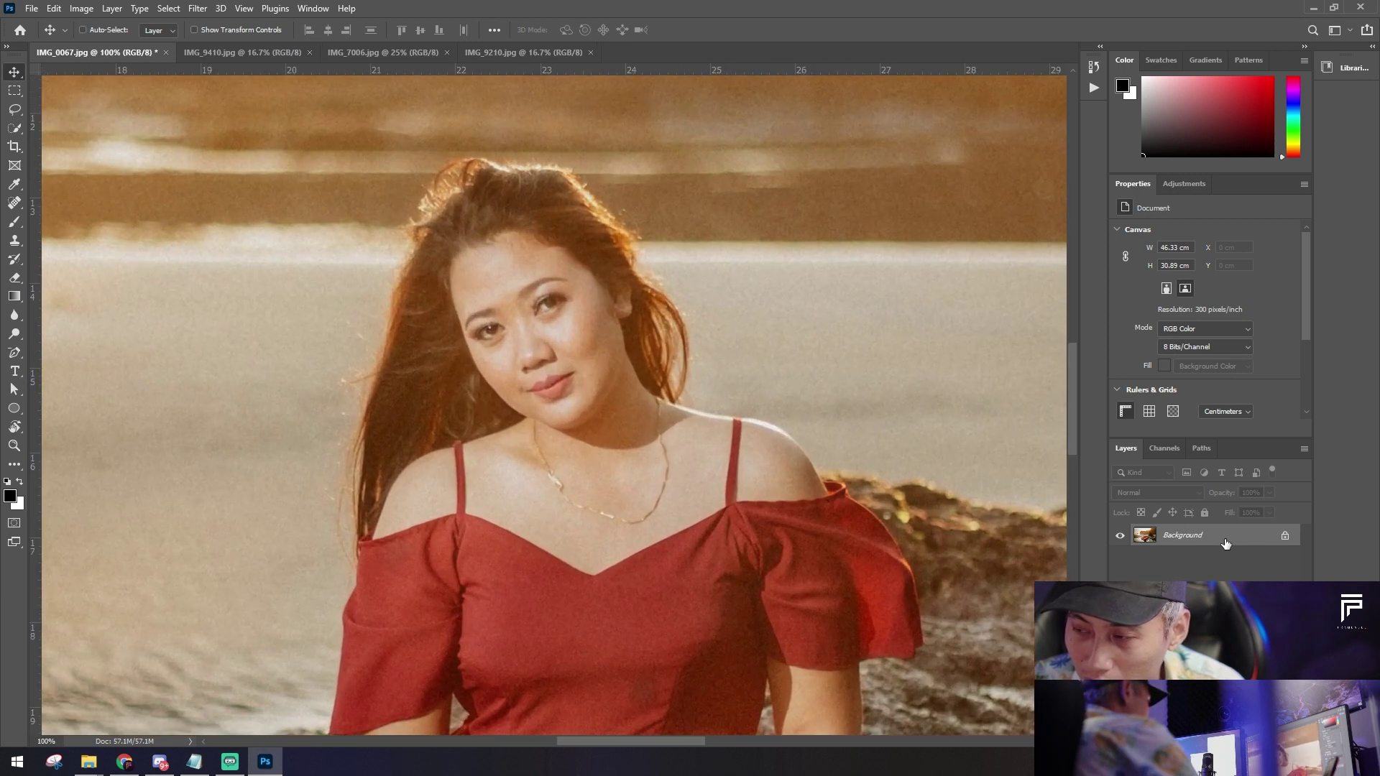
Step: Duplicate the Background to a new layer and open Portraiture 3 zoomed on her face
{"action": "key", "text": "ctrl+j"}
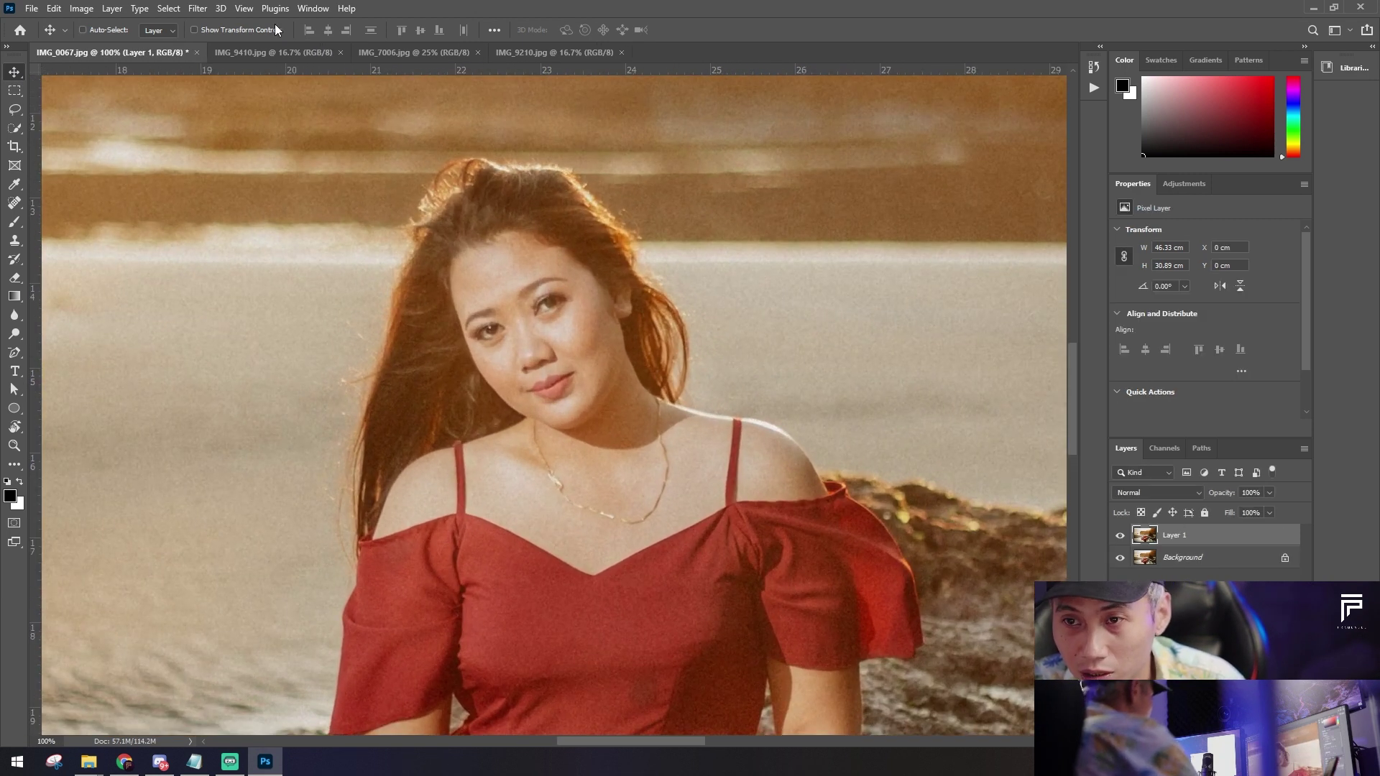
{"action": "left_click", "coordinate": [275, 8]}
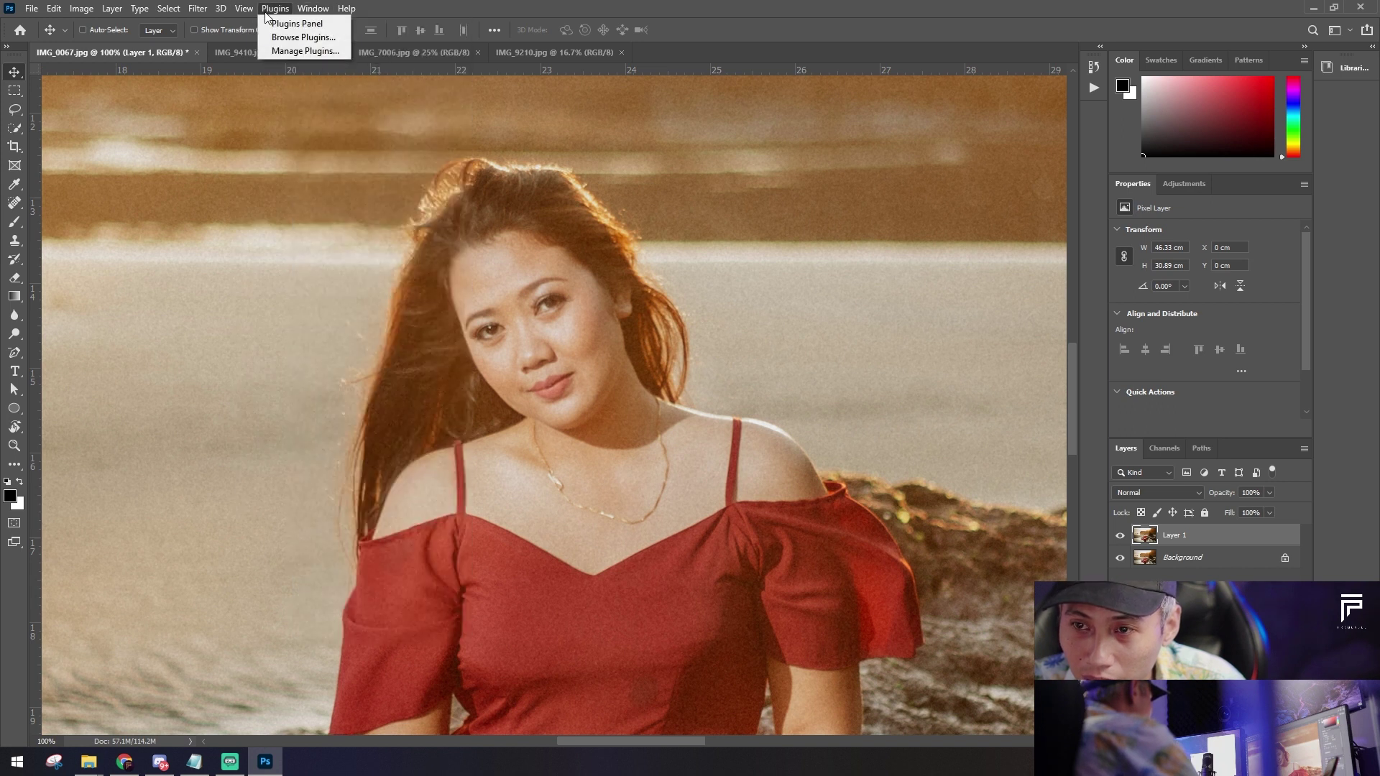
{"action": "mouse_move", "coordinate": [222, 336]}
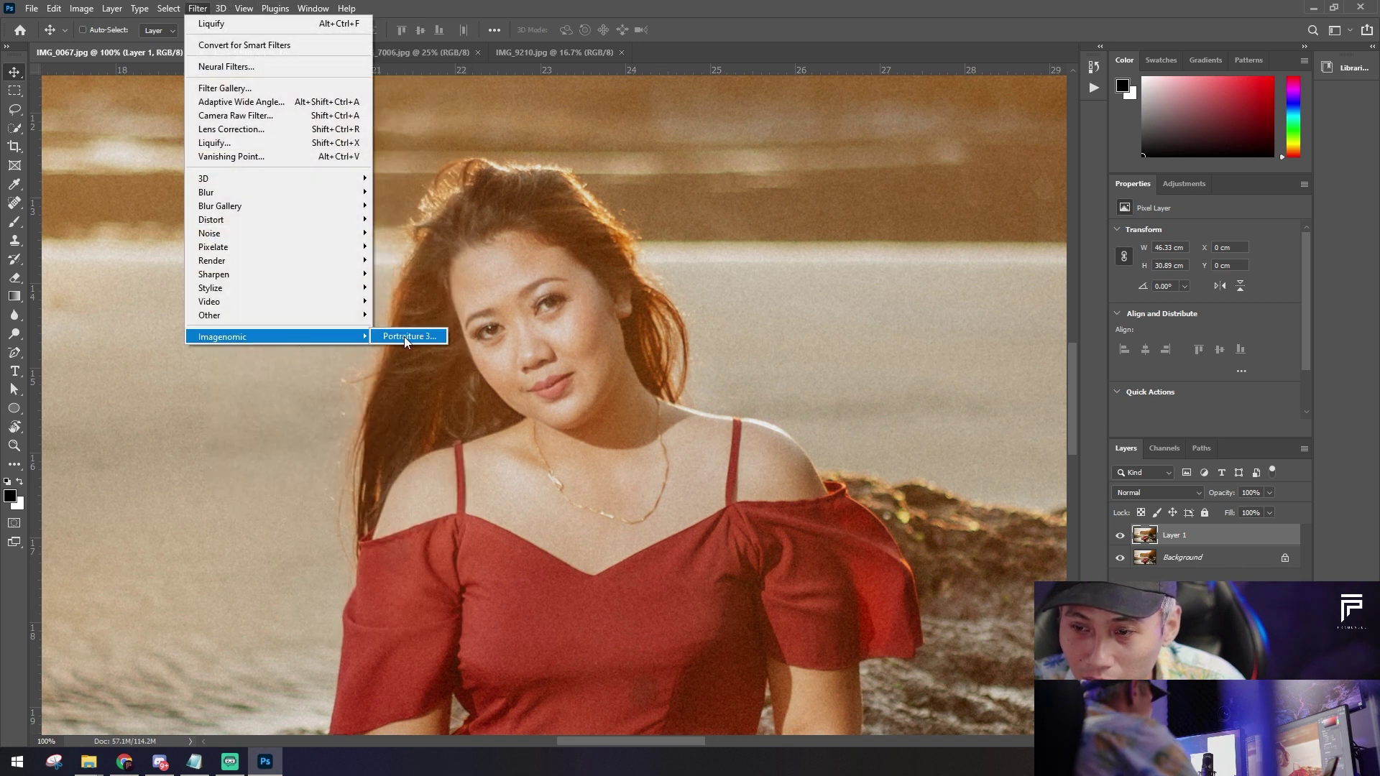
{"action": "left_click", "coordinate": [400, 336]}
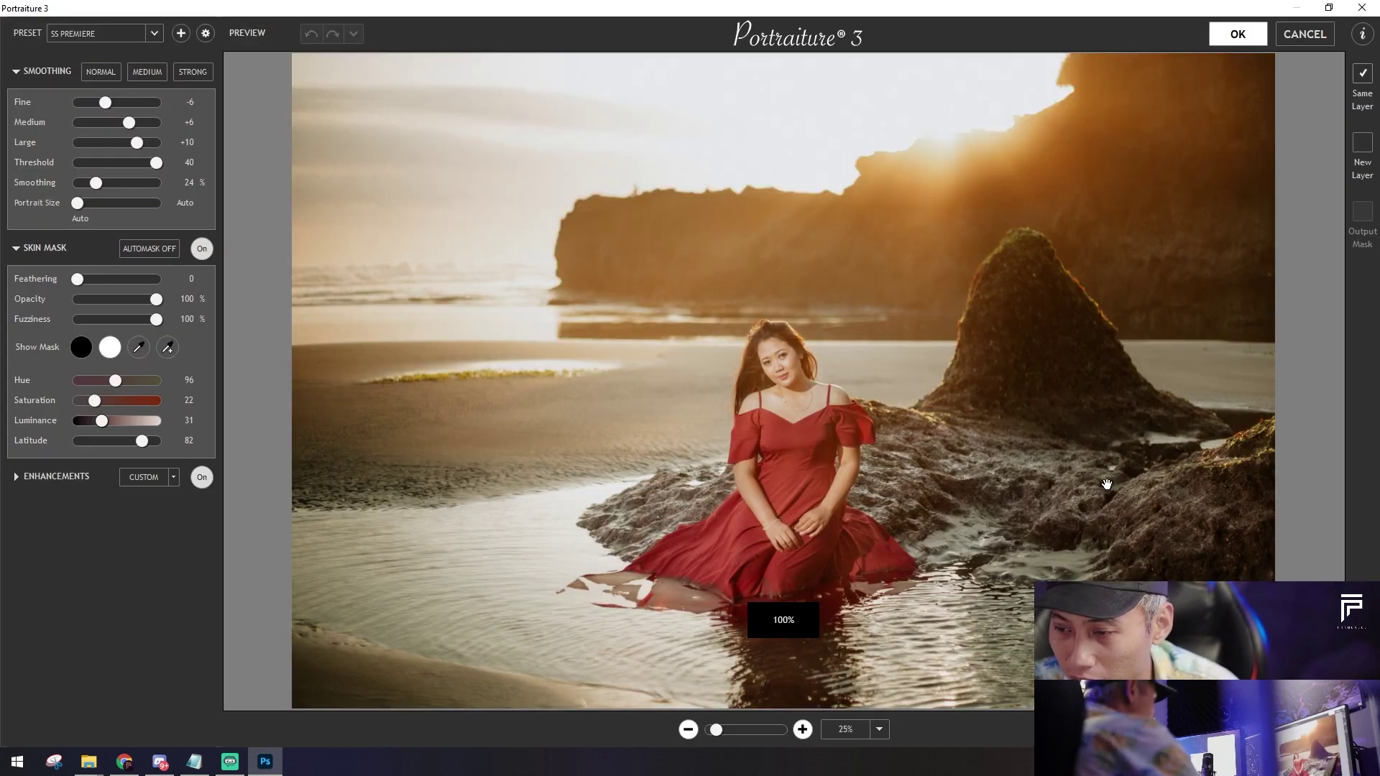
{"action": "left_click", "coordinate": [1110, 486], "text": "ctrl"}
{"action": "left_click", "coordinate": [1111, 485], "text": "ctrl"}
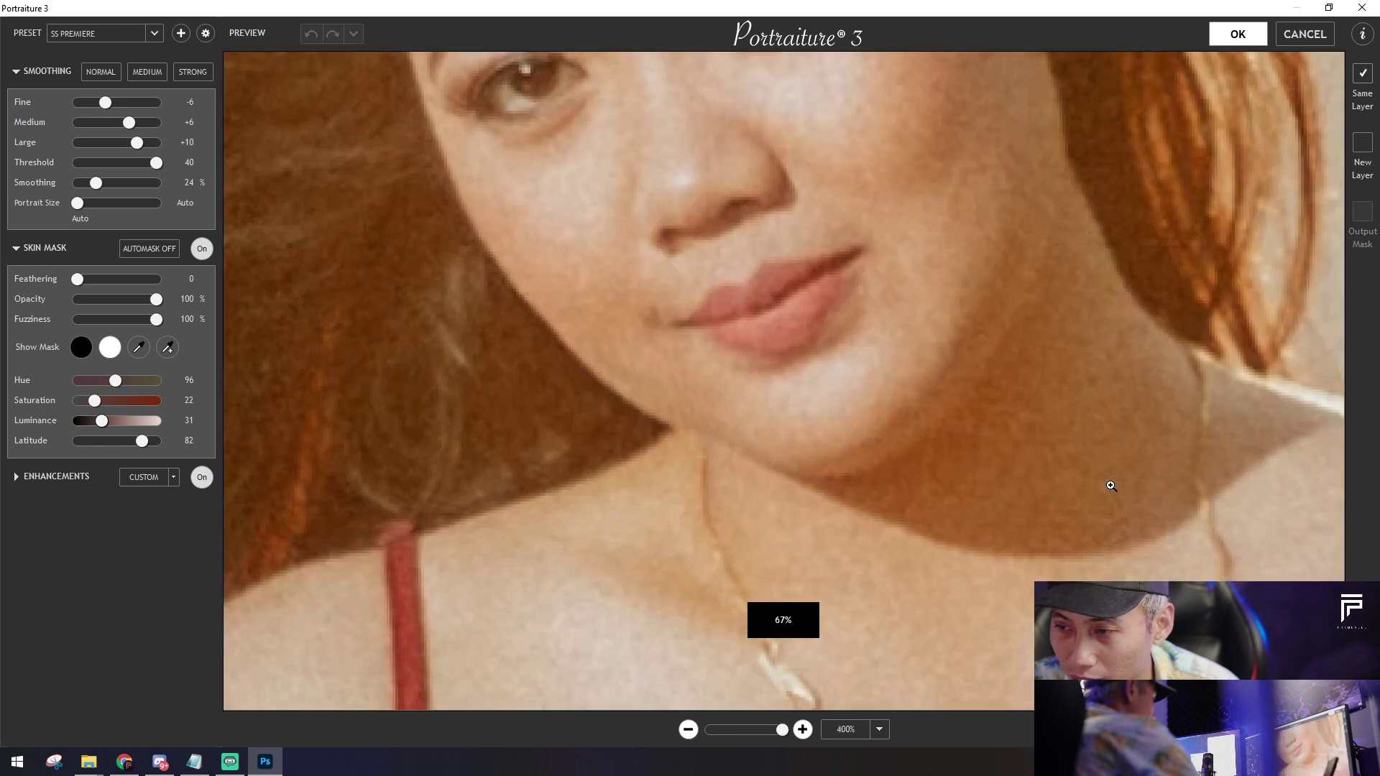
{"action": "left_click", "coordinate": [985, 413], "text": "ctrl"}
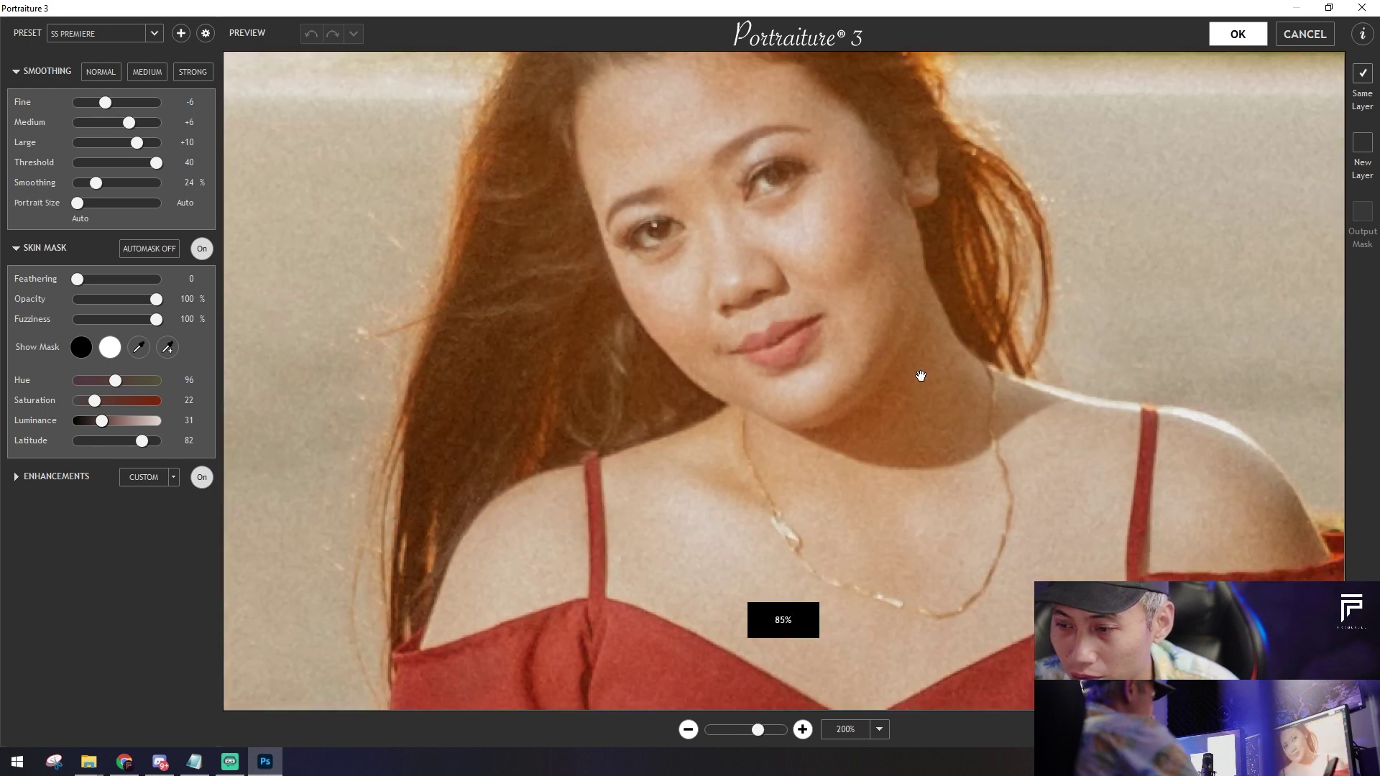
Step: Sample her cheek's skin tone as the Portraiture mask colour and review the mask
{"action": "left_click", "coordinate": [139, 347]}
{"action": "left_click", "coordinate": [820, 249]}
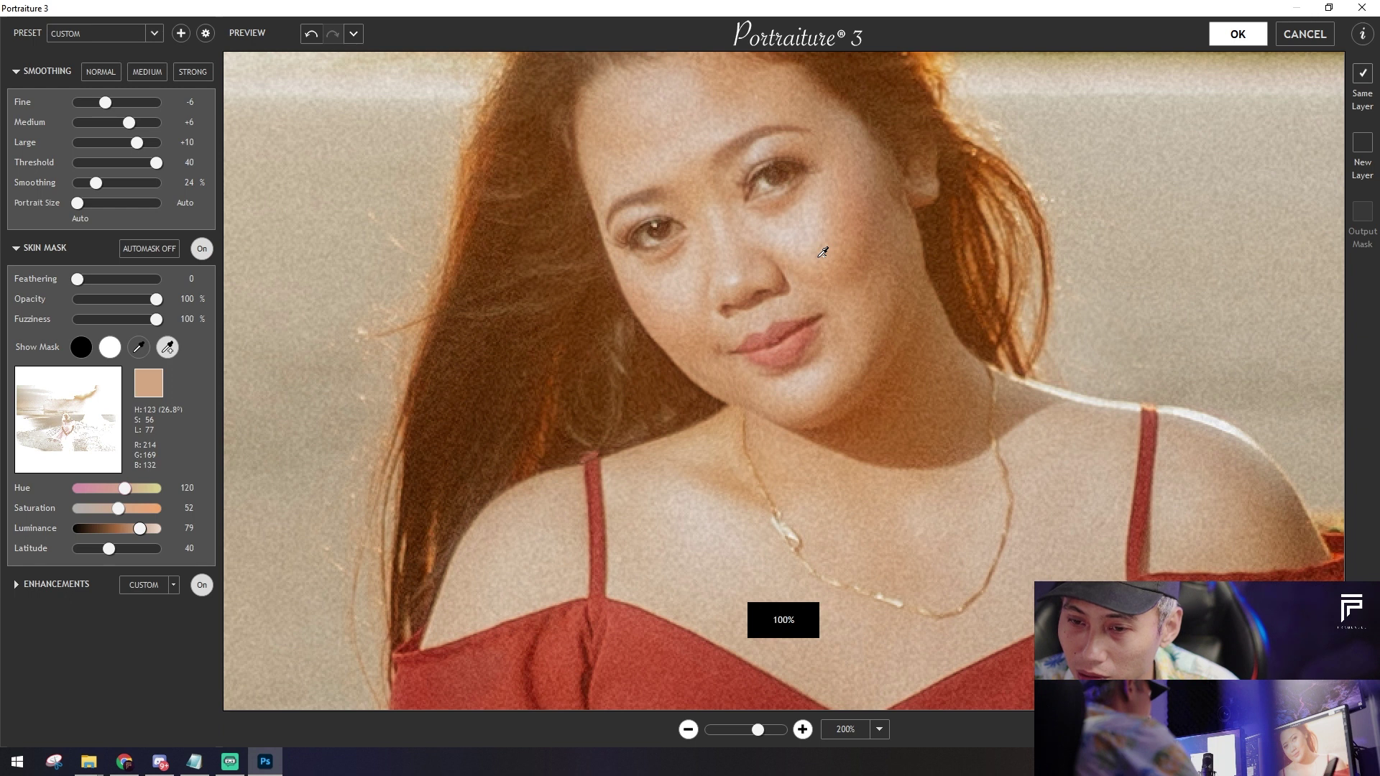
{"action": "scroll", "coordinate": [823, 251], "scroll_direction": "down", "scroll_amount": 1}
{"action": "scroll", "coordinate": [832, 250], "scroll_direction": "down", "scroll_amount": 1}
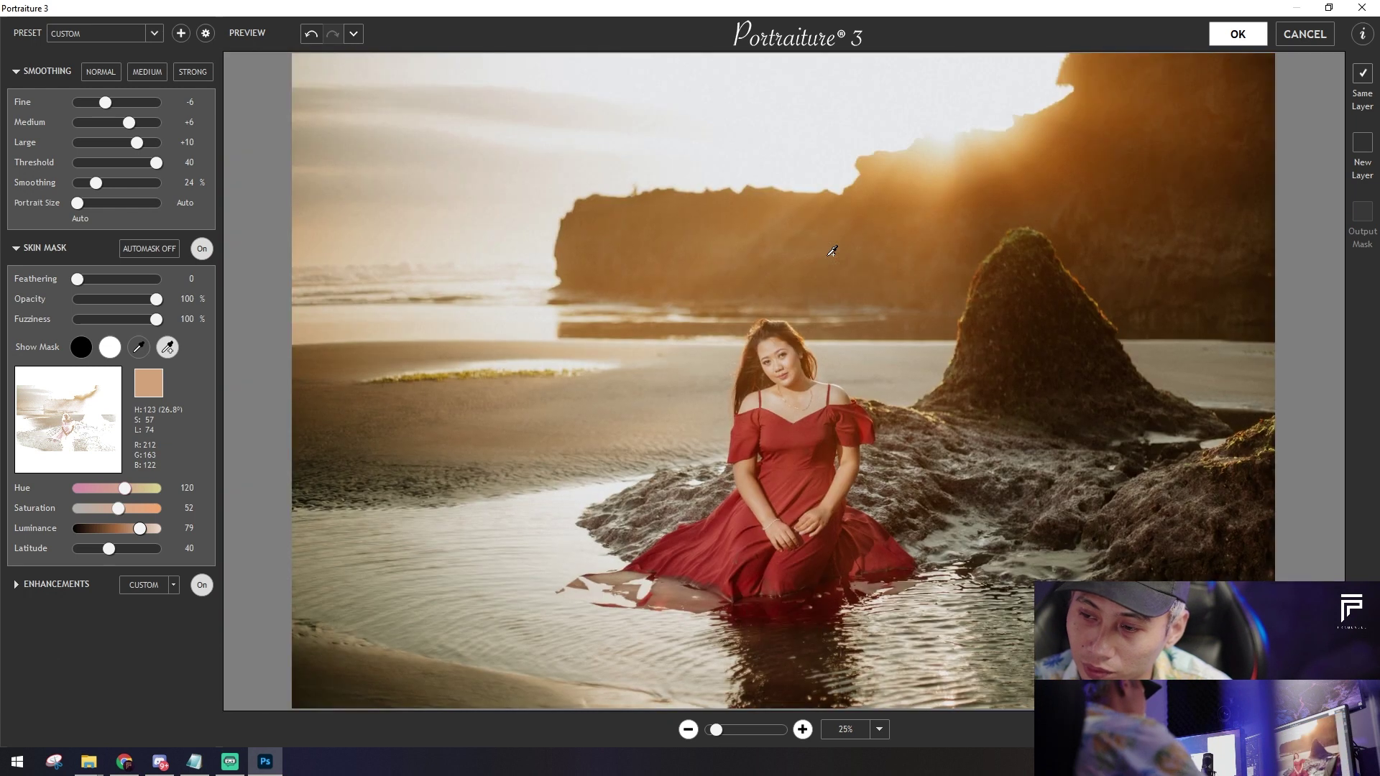
{"action": "scroll", "coordinate": [830, 247], "scroll_direction": "up", "scroll_amount": 1}
{"action": "left_click", "coordinate": [831, 248]}
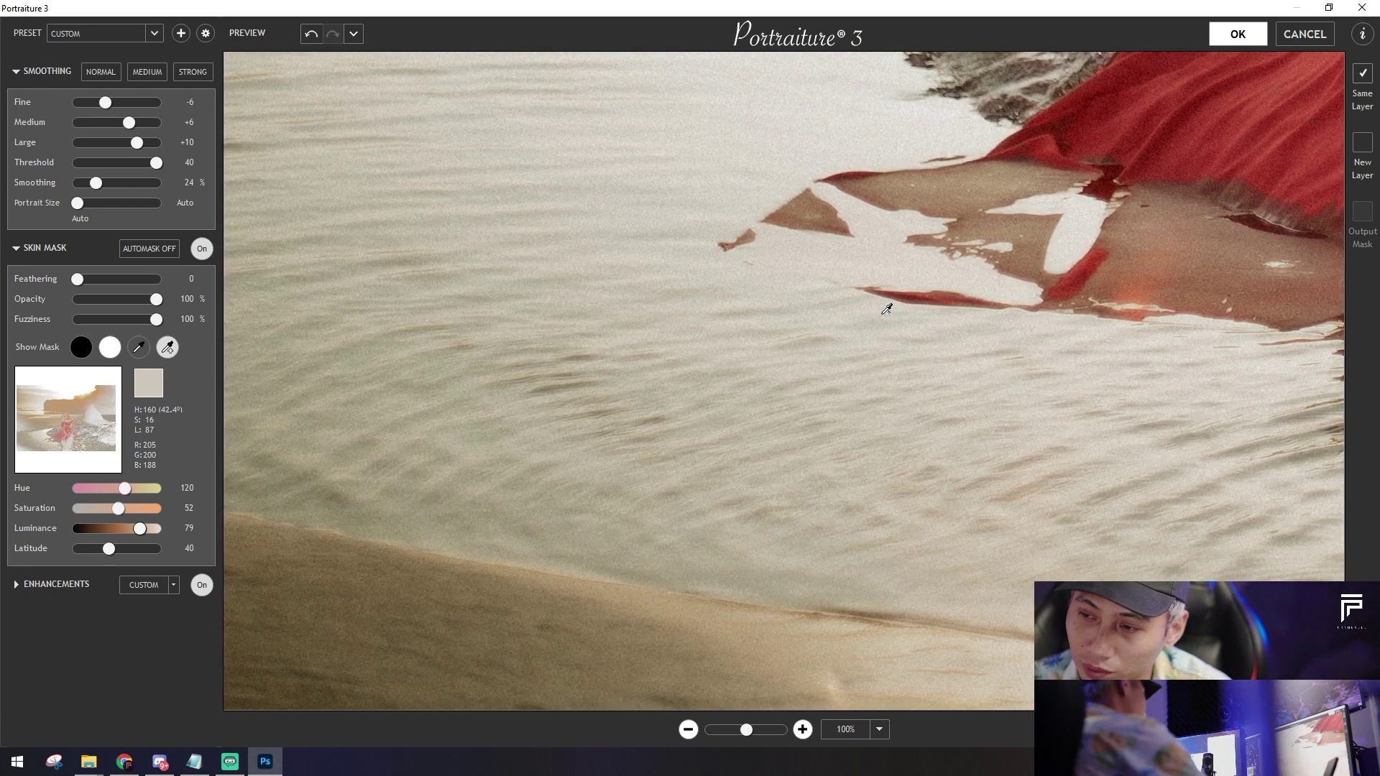
{"action": "scroll", "coordinate": [791, 690], "scroll_direction": "down", "scroll_amount": 1}
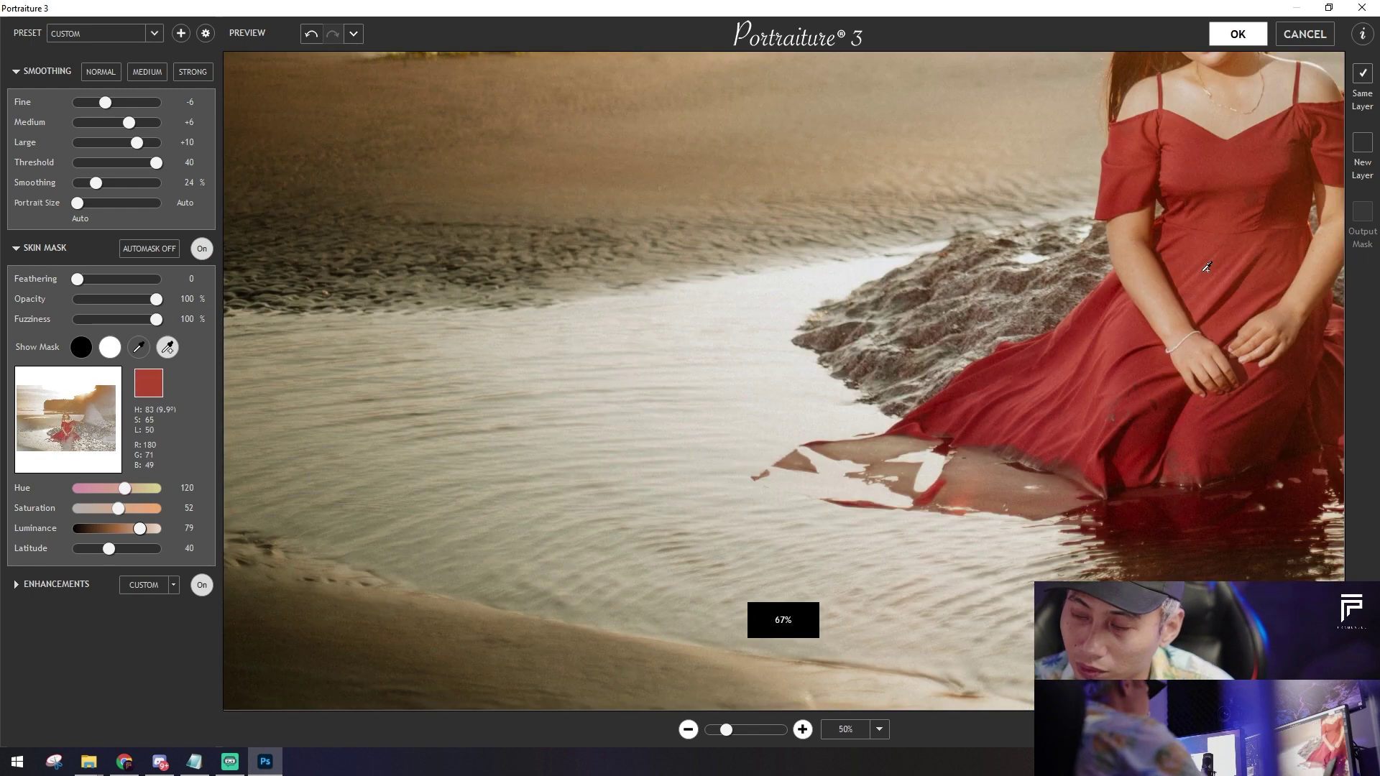
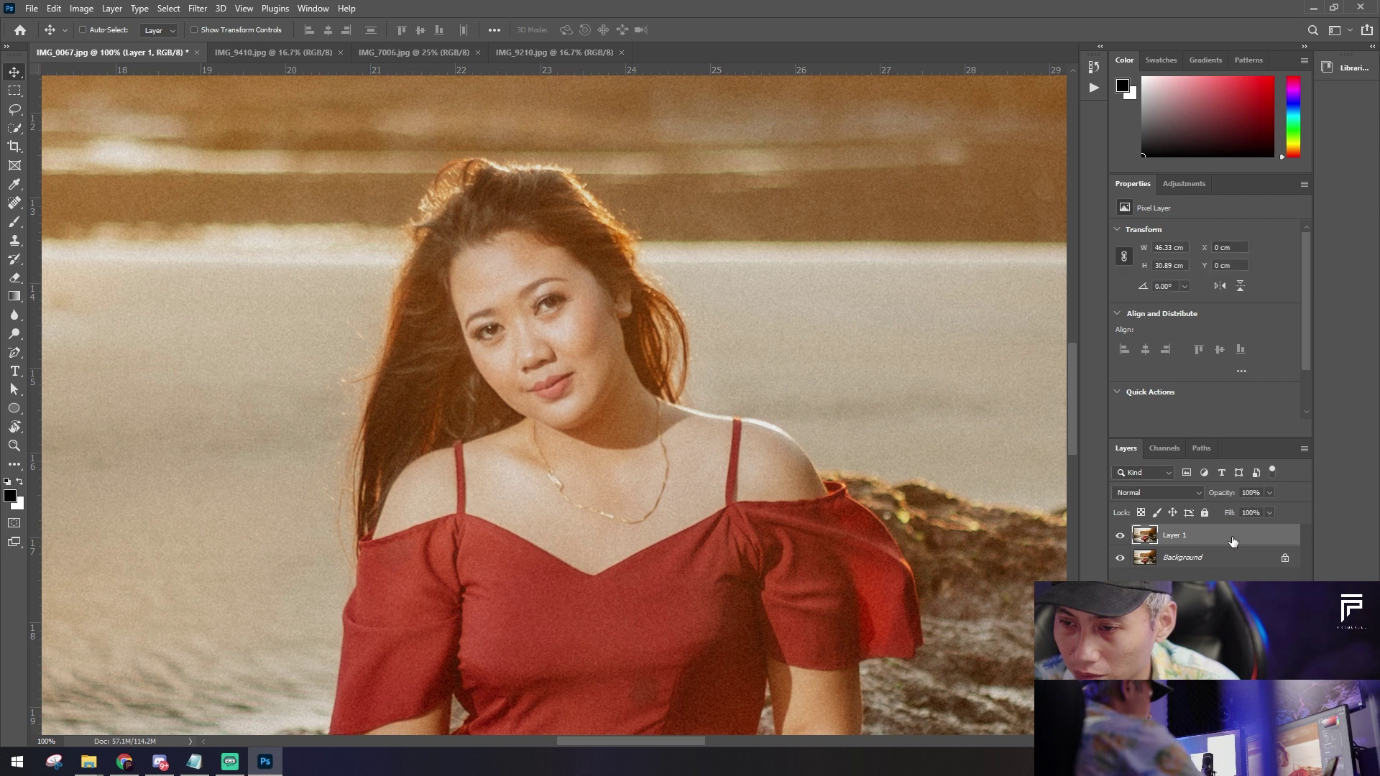
Step: Apply Camera Raw Noise Reduction 49 and Color Noise Reduction 34 to the portrait's Layer 1
{"action": "left_click", "coordinate": [197, 9]}
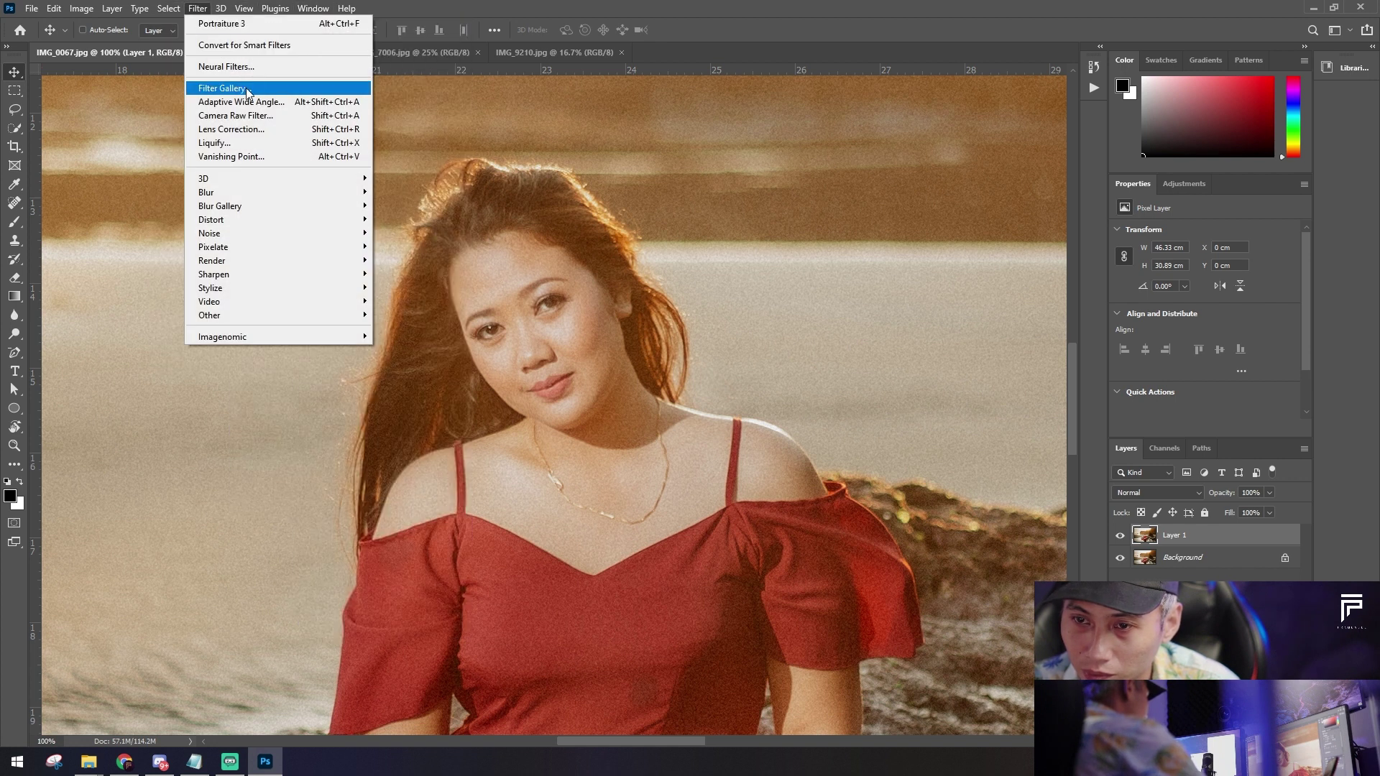
{"action": "key", "text": "Escape"}
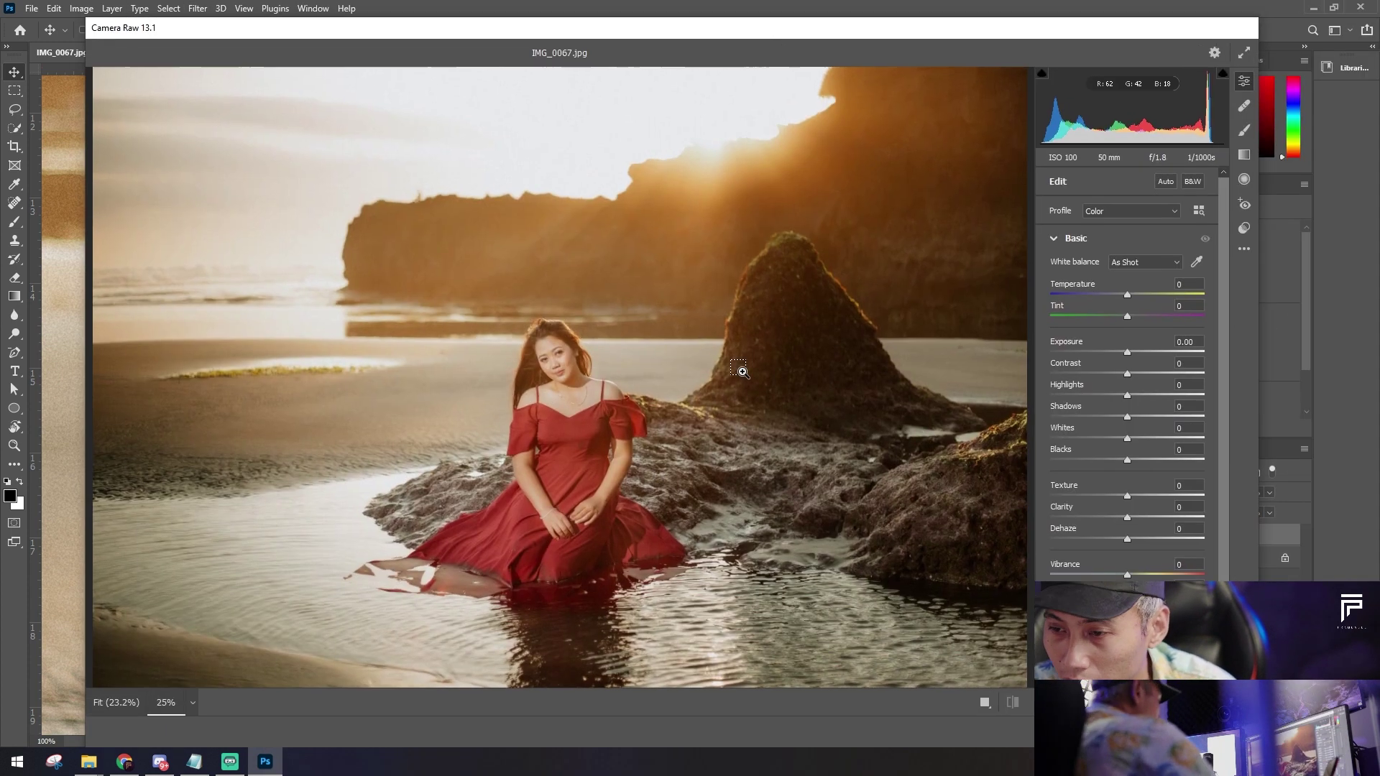
{"action": "scroll", "coordinate": [1077, 472], "scroll_direction": "down", "scroll_amount": 3}
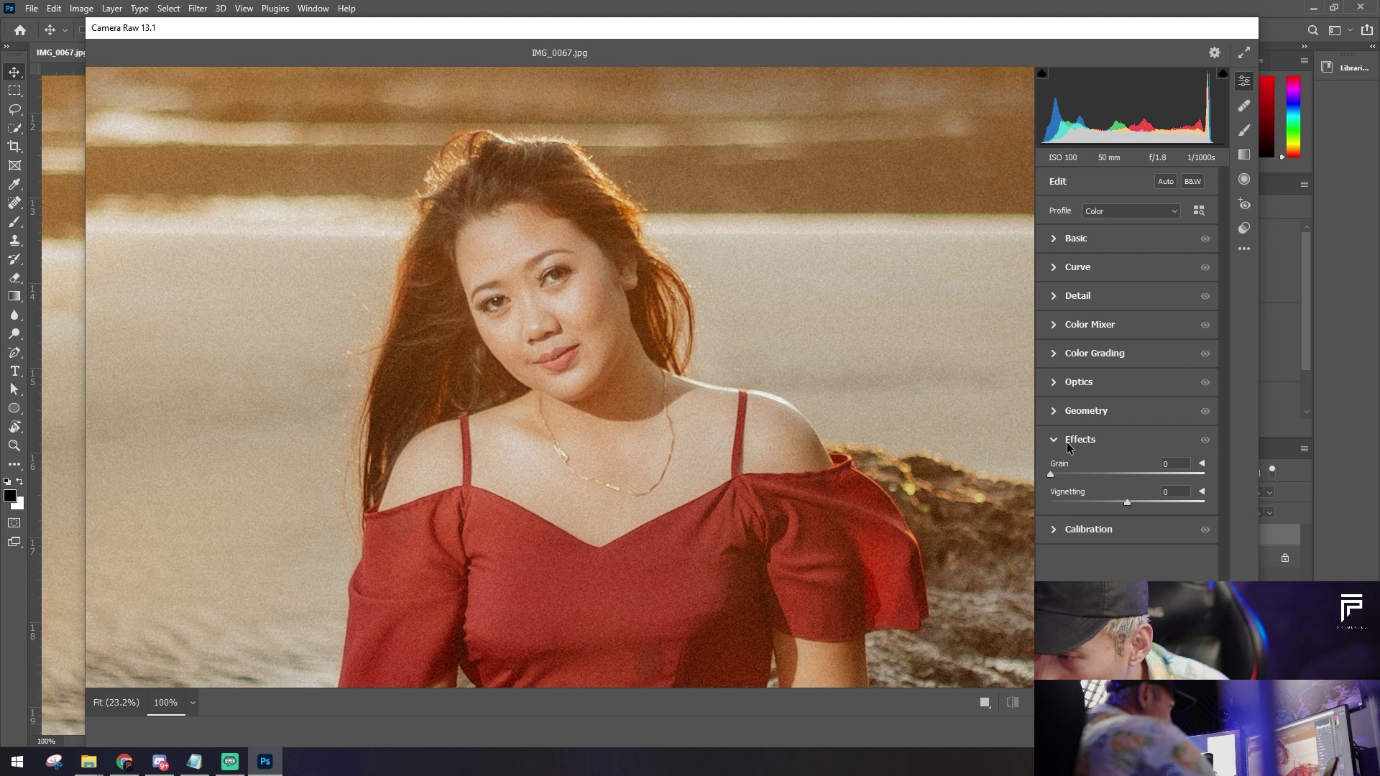
{"action": "left_click", "coordinate": [1056, 305]}
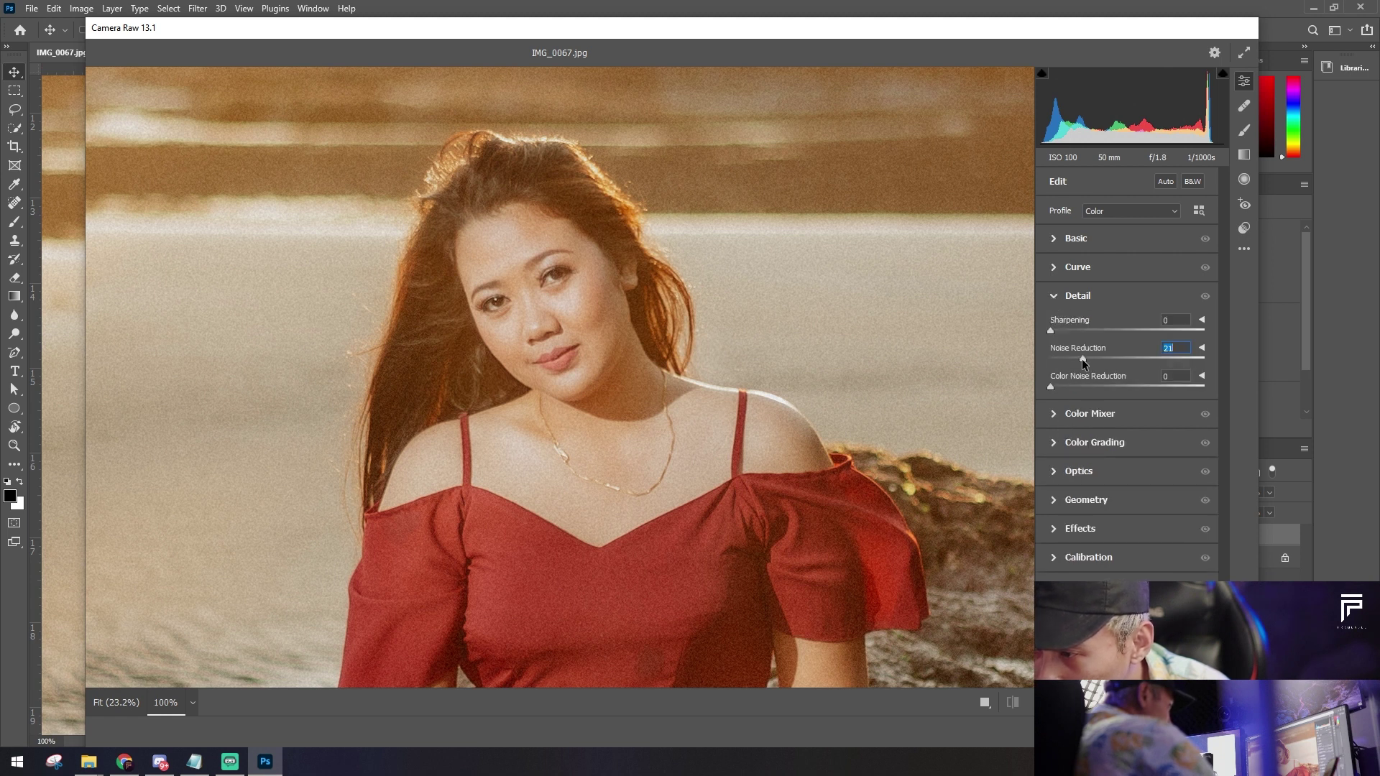
{"action": "key", "text": "ctrl+plus"}
{"action": "key", "text": "ctrl+plus"}
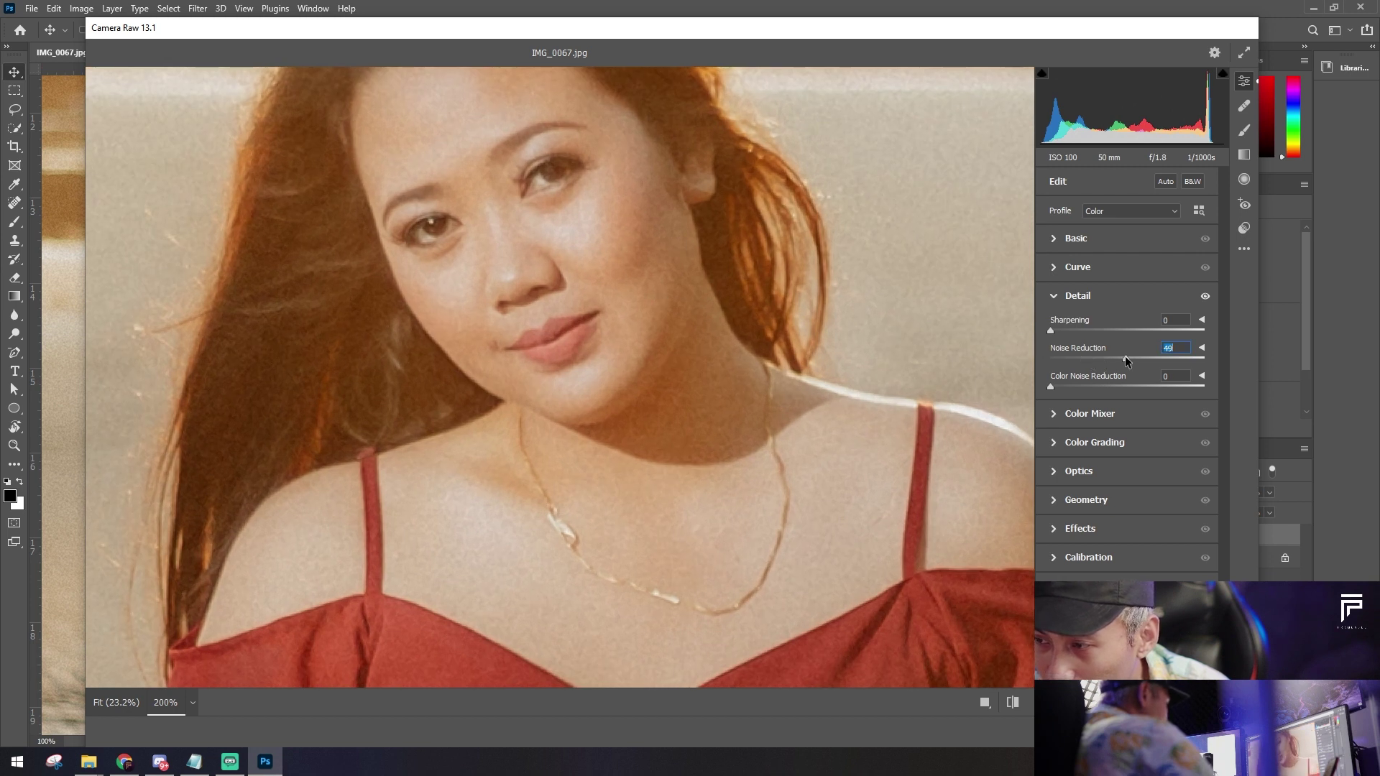
{"action": "mouse_move", "coordinate": [1080, 386]}
{"action": "left_mouse_down"}
{"action": "mouse_move", "coordinate": [1124, 391]}
{"action": "mouse_move", "coordinate": [1082, 387]}
{"action": "left_mouse_up"}
{"action": "key", "text": "ctrl+minus"}
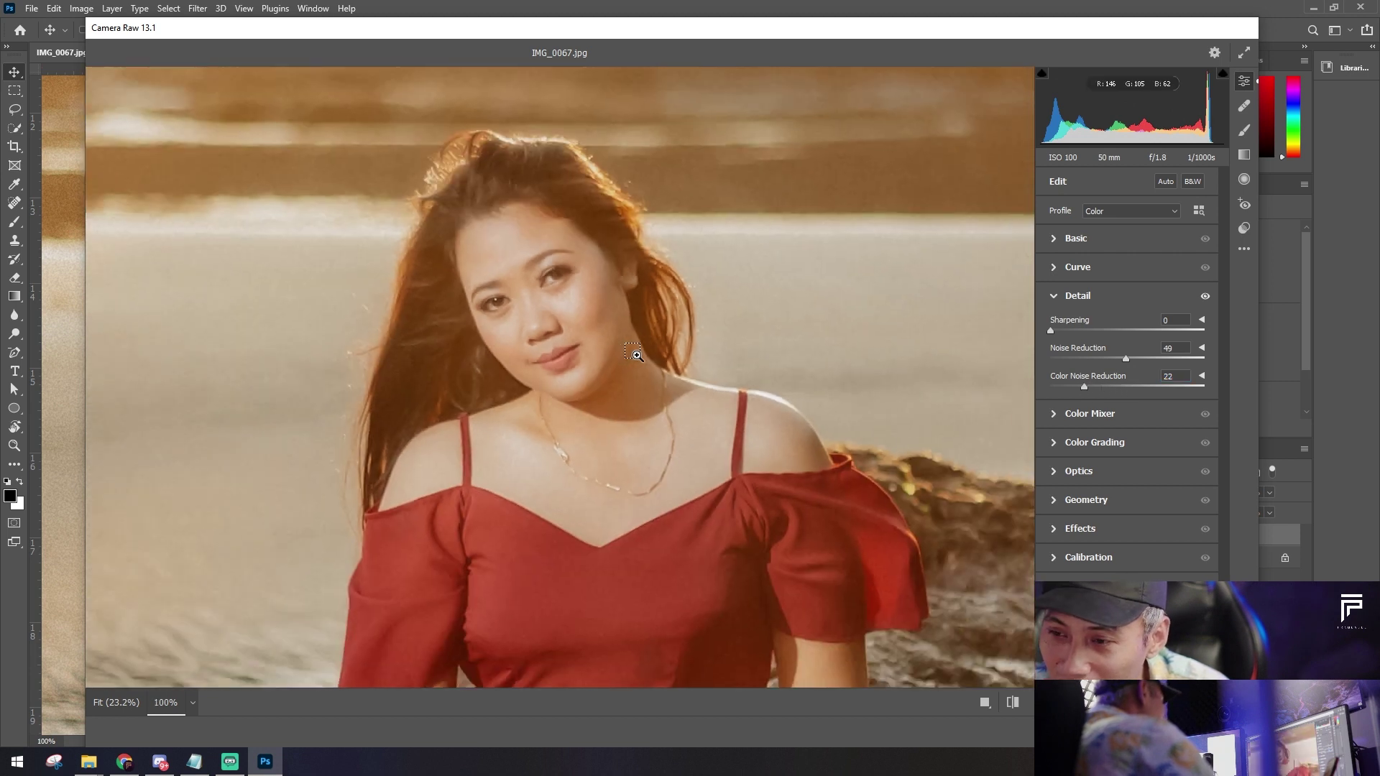
{"action": "left_click_drag", "start_coordinate": [1084, 387], "coordinate": [1109, 388]}
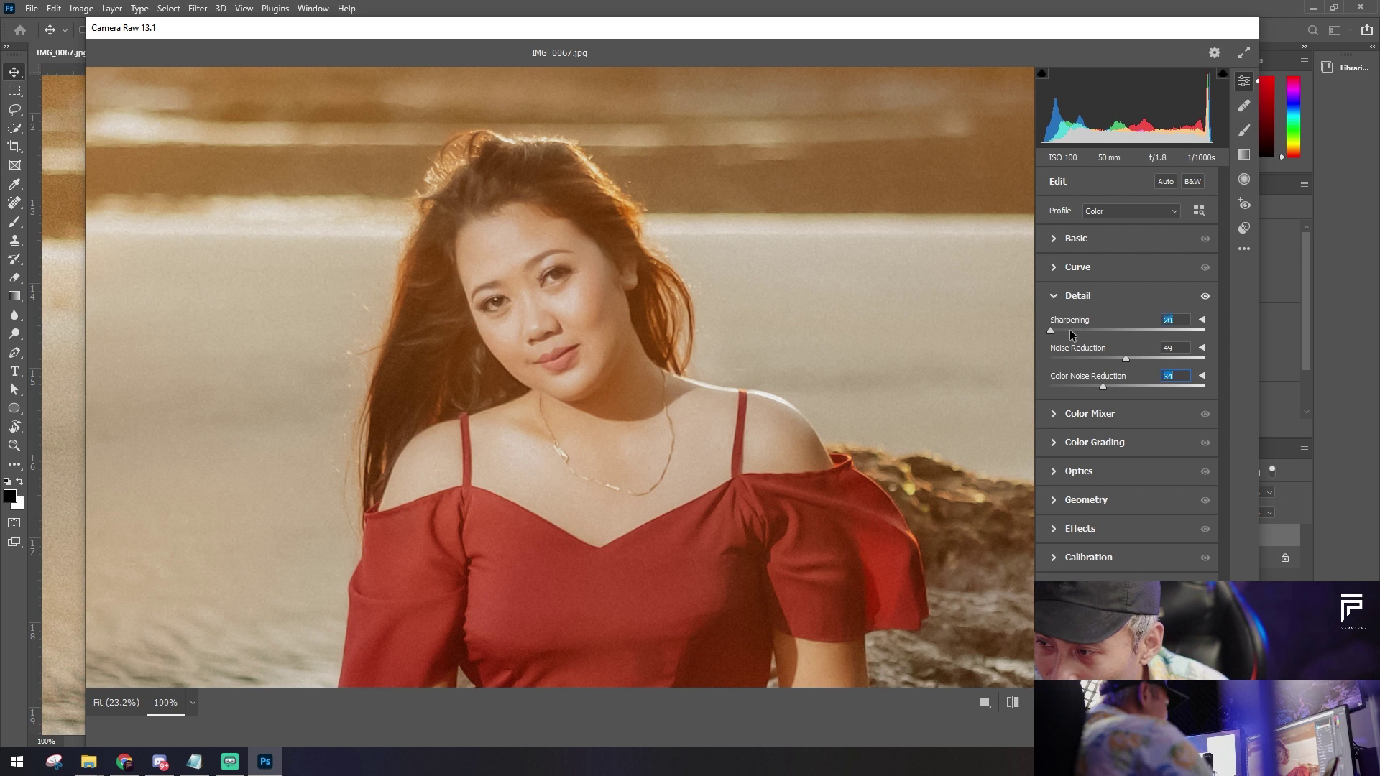
{"action": "left_click_drag", "start_coordinate": [1058, 337], "coordinate": [1060, 334]}
{"action": "type", "text": "0"}
{"action": "key", "text": "ctrl+minus"}
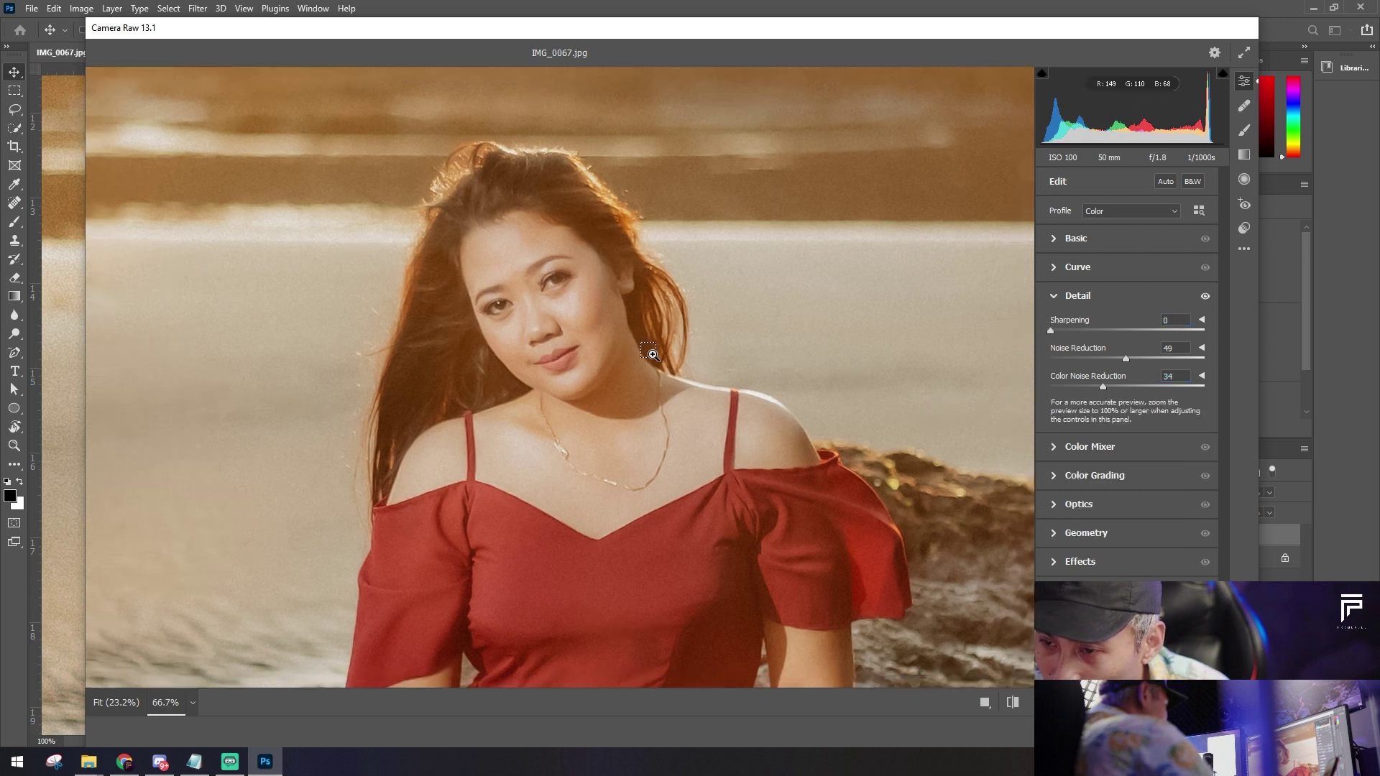
{"action": "key", "text": "ctrl+minus"}
{"action": "key", "text": "ctrl+minus"}
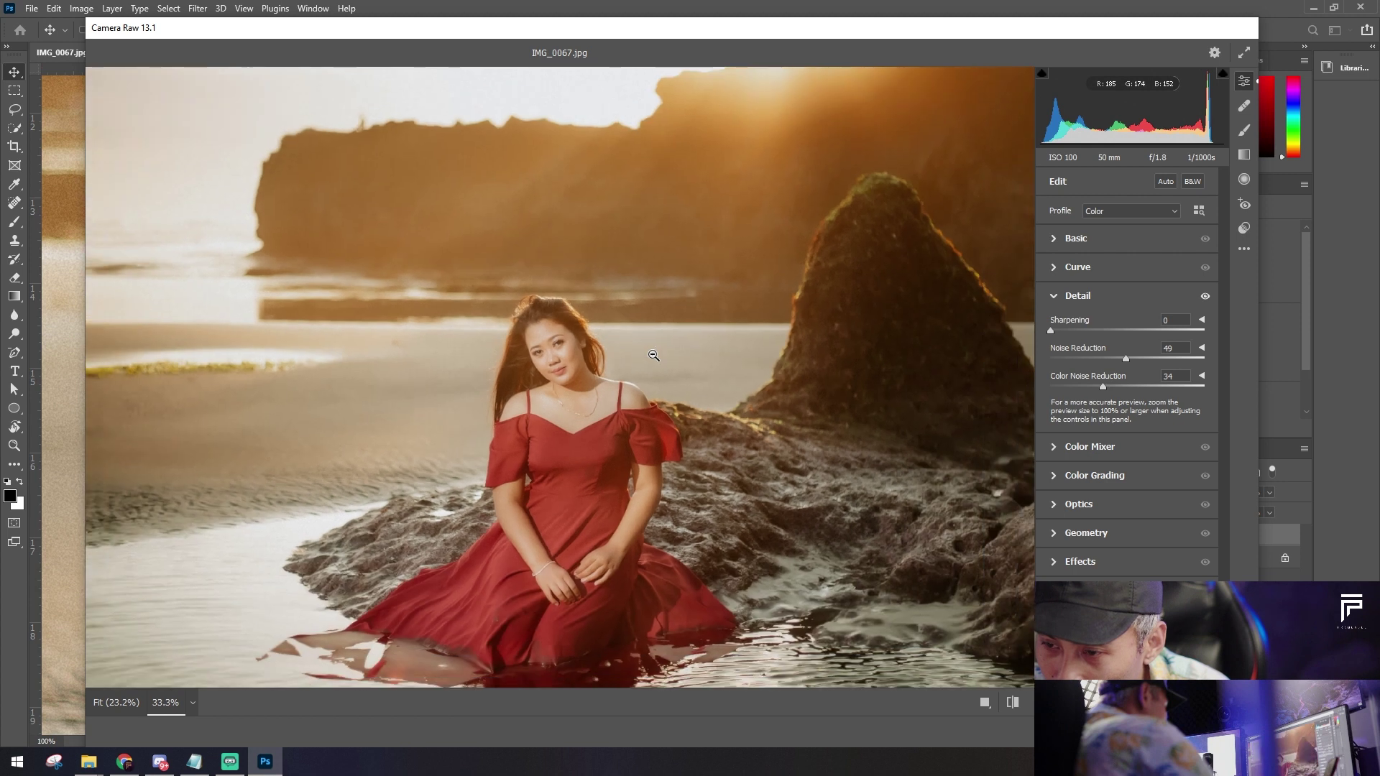
{"action": "key", "text": "Return"}
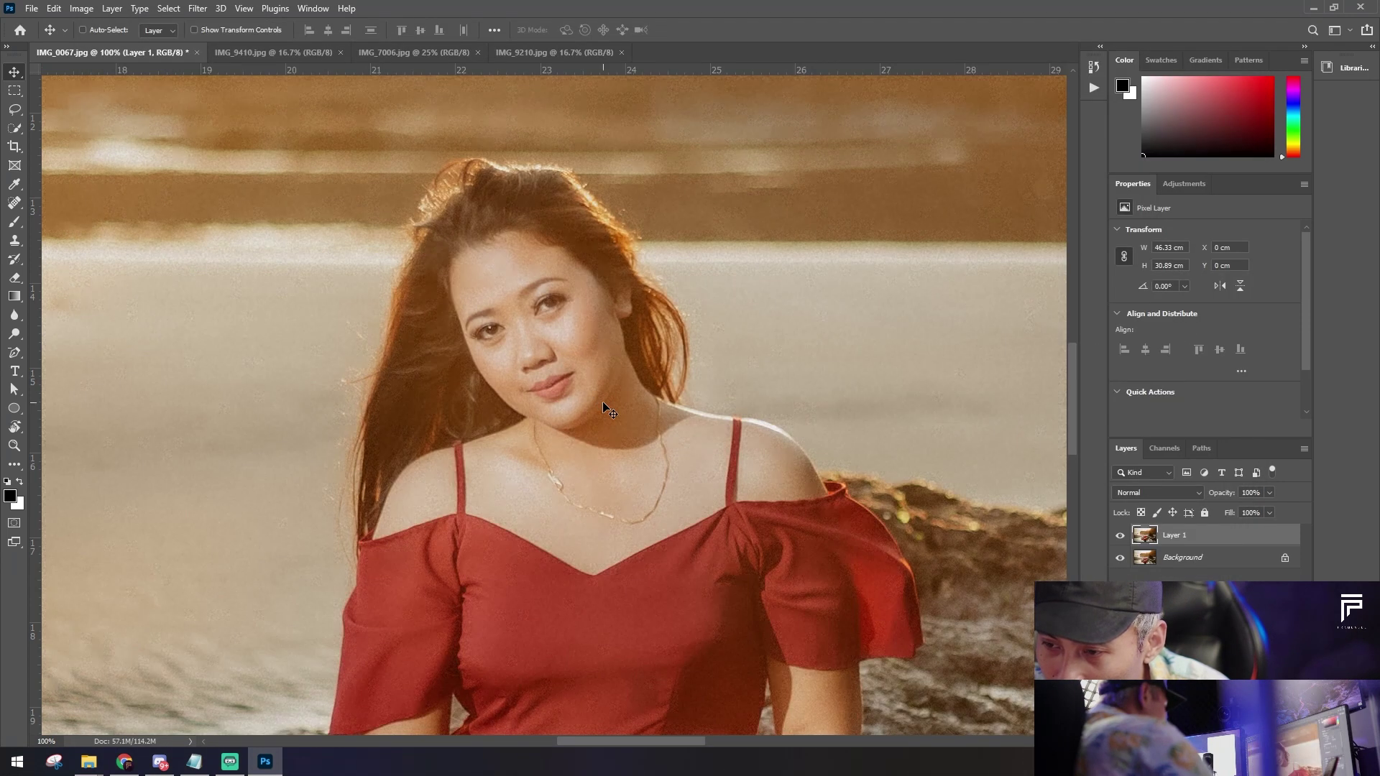
Step: Flatten the portrait into one background and run the Channel Separation action
{"action": "key", "text": "ctrl+minus"}
{"action": "key", "text": "ctrl+minus"}
{"action": "key", "text": "ctrl+minus"}
{"action": "key", "text": "ctrl+minus"}
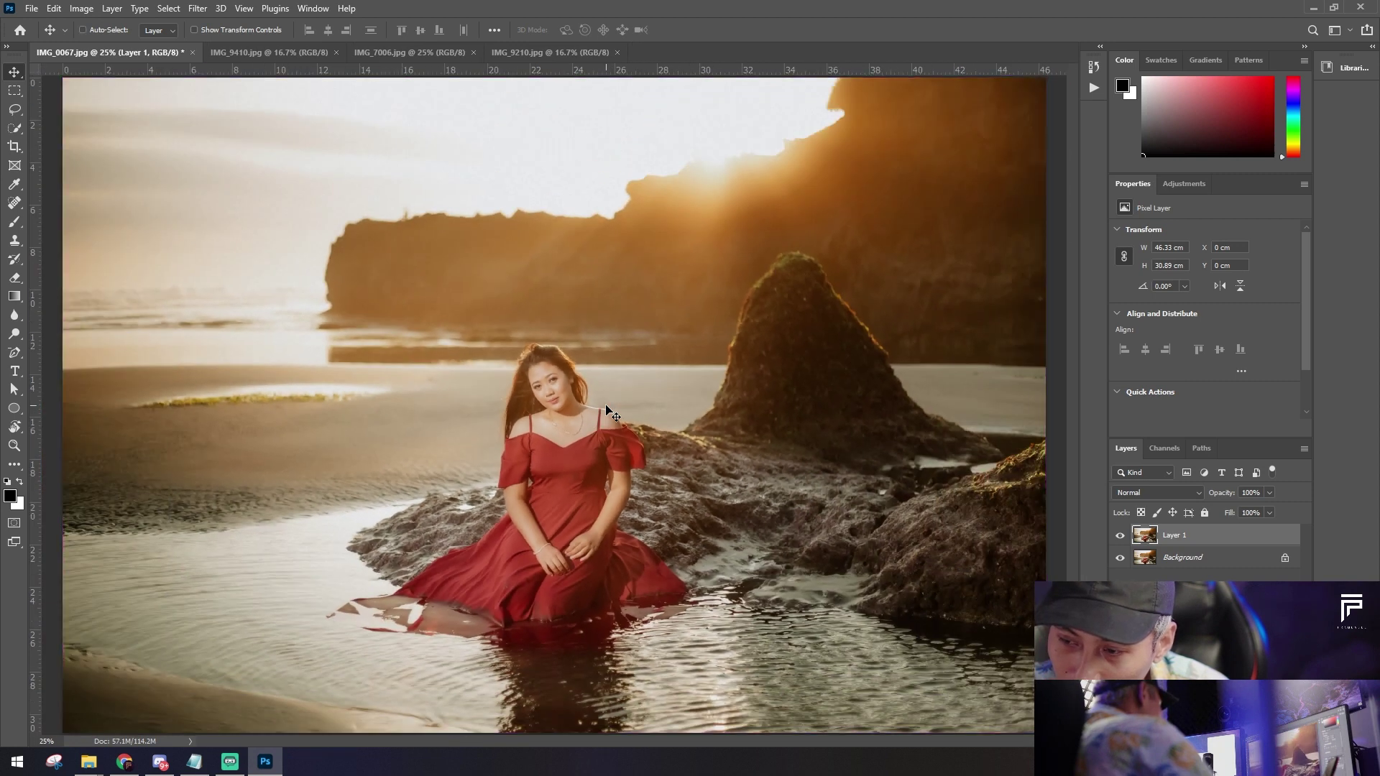
{"action": "key", "text": "ctrl+plus"}
{"action": "key", "text": "ctrl+plus"}
{"action": "key", "text": "ctrl+plus"}
{"action": "right_click", "coordinate": [1214, 558]}
{"action": "key", "text": "ctrl+z"}
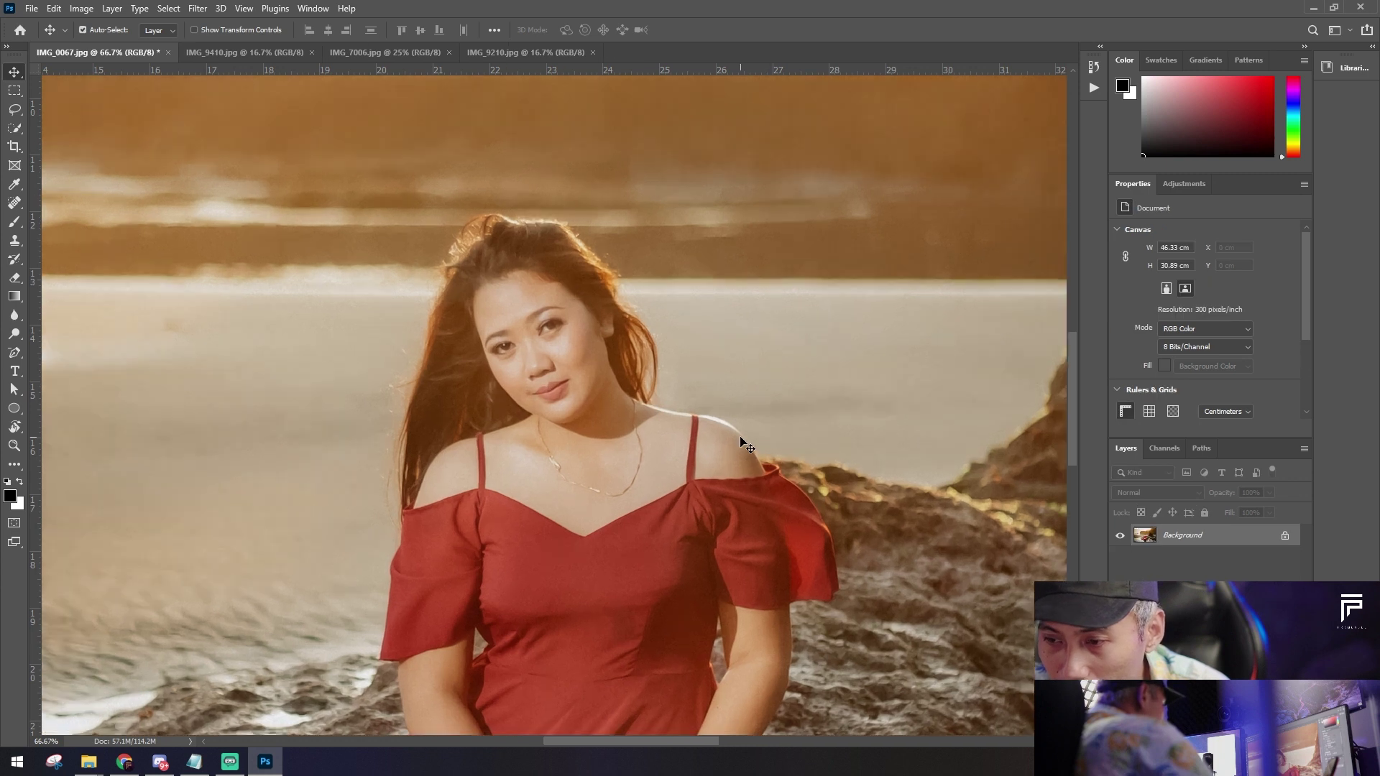
{"action": "key", "text": "ctrl+plus"}
{"action": "key", "text": "ctrl+plus"}
{"action": "left_click", "coordinate": [1104, 92]}
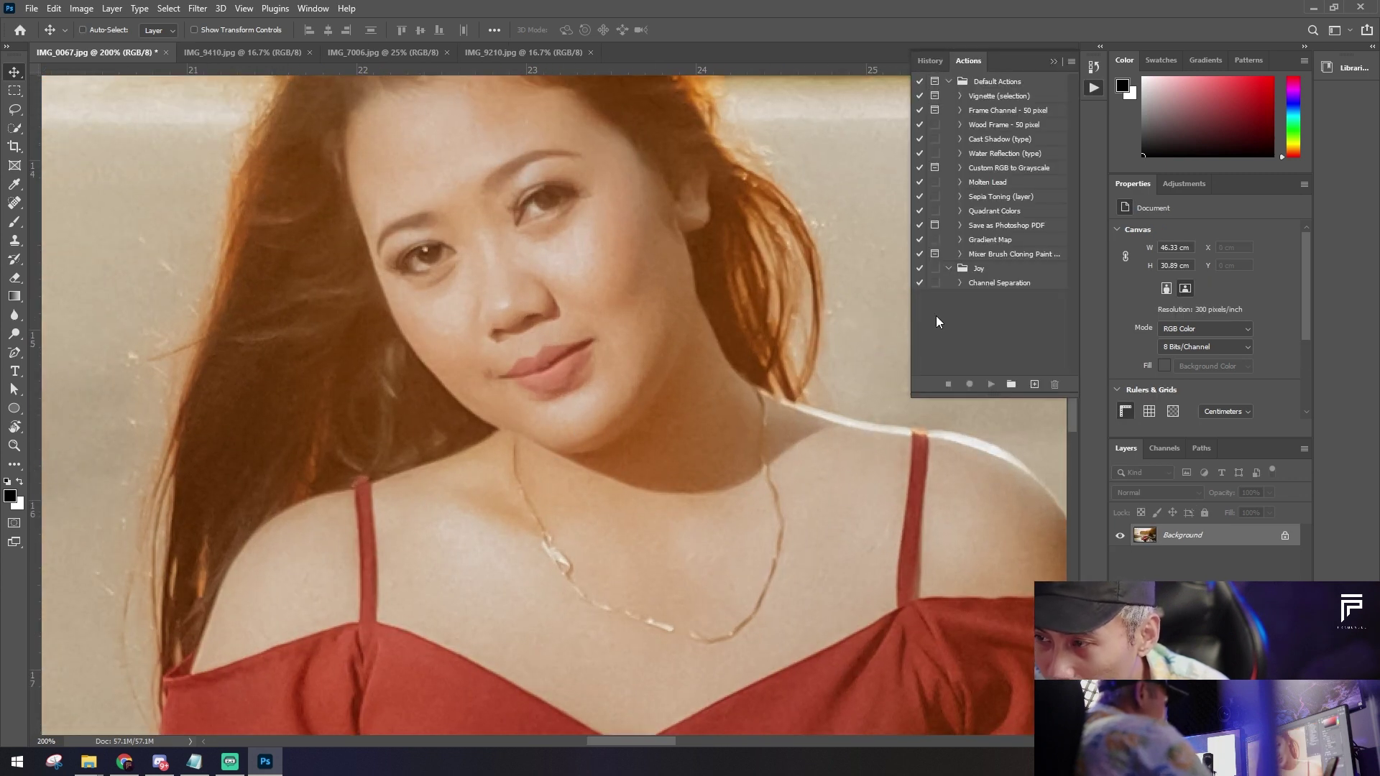
{"action": "left_click", "coordinate": [991, 384]}
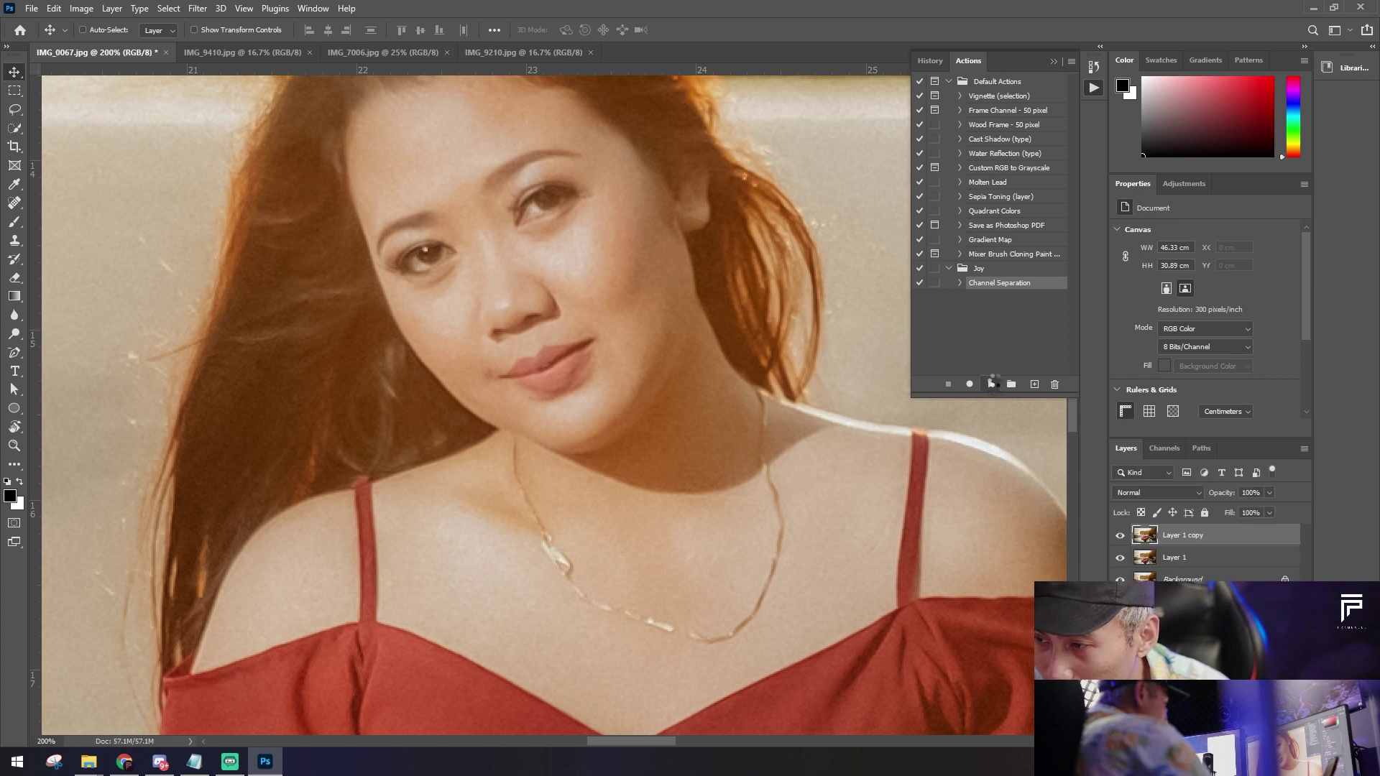
Step: Hide the Layer 1 copy texture layer and select the Layer 1 tone layer at the neck
{"action": "left_click", "coordinate": [1134, 533]}
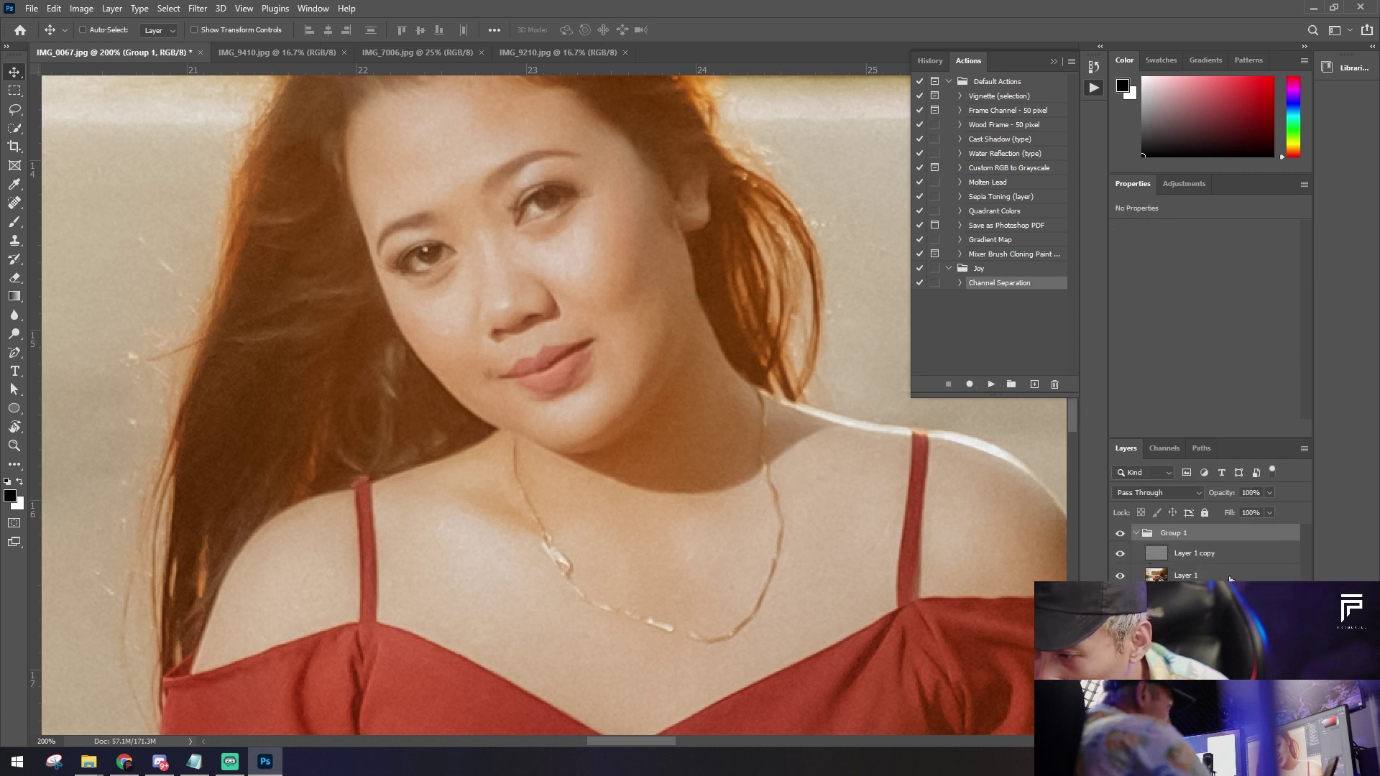
{"action": "left_click", "coordinate": [1150, 555]}
{"action": "left_click", "coordinate": [1120, 554]}
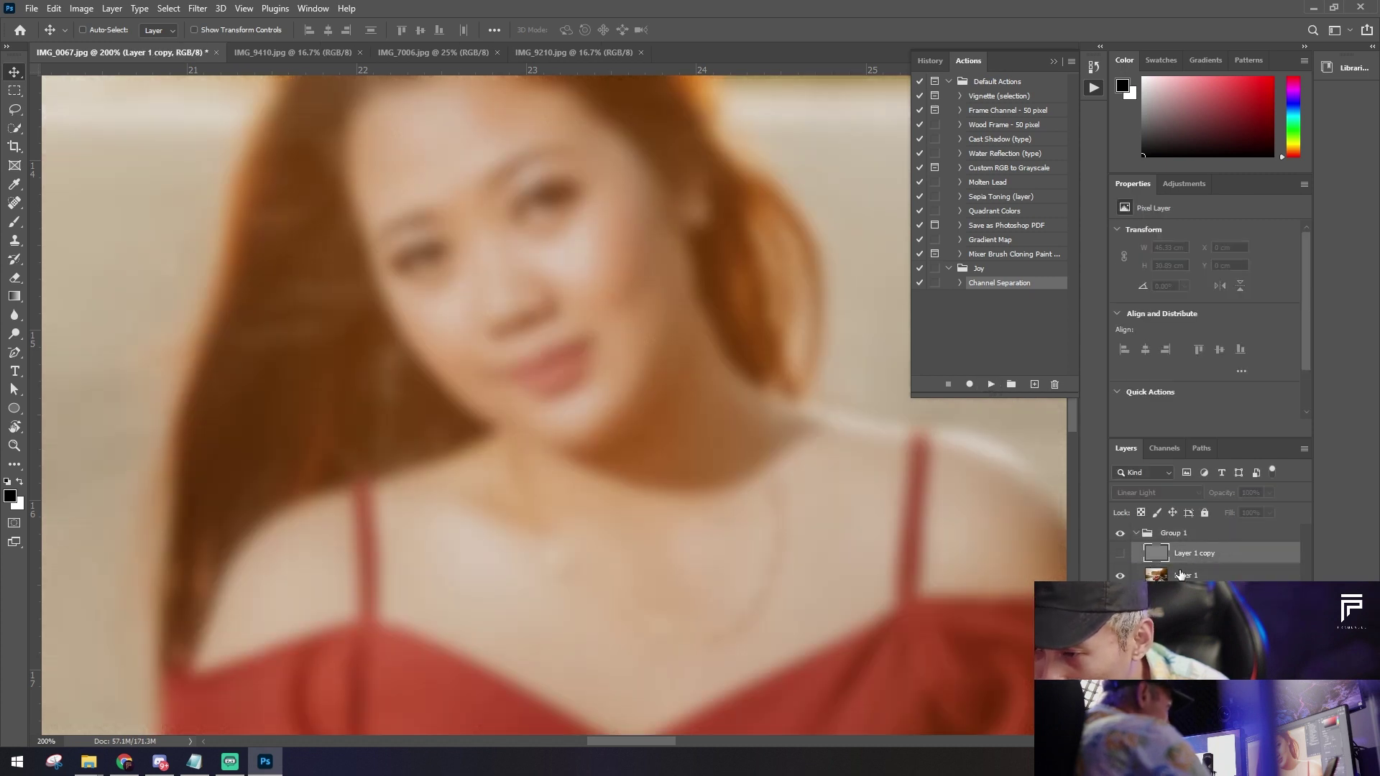
{"action": "key", "text": "ctrl+plus"}
{"action": "left_click", "coordinate": [1186, 575]}
{"action": "mouse_move", "coordinate": [964, 561]}
{"action": "left_mouse_down"}
{"action": "mouse_move", "coordinate": [478, 443]}
{"action": "mouse_move", "coordinate": [501, 407]}
{"action": "mouse_move", "coordinate": [594, 407]}
{"action": "left_mouse_up"}
Step: Lasso the shadowed crease area along the neck on Layer 1
{"action": "key", "text": "l"}
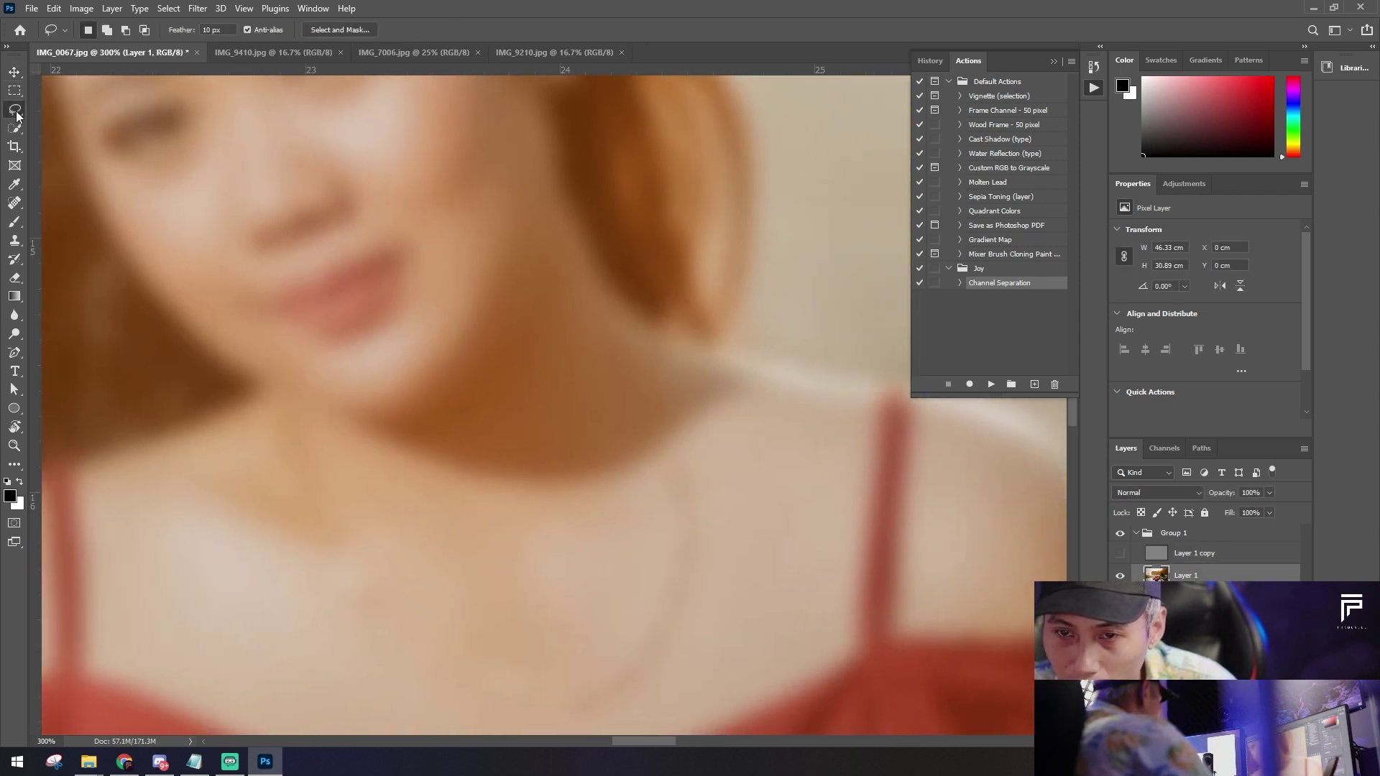
{"action": "left_click_drag", "start_coordinate": [385, 418], "coordinate": [690, 400]}
{"action": "left_click_drag", "start_coordinate": [391, 394], "coordinate": [394, 400]}
{"action": "left_click", "coordinate": [400, 415]}
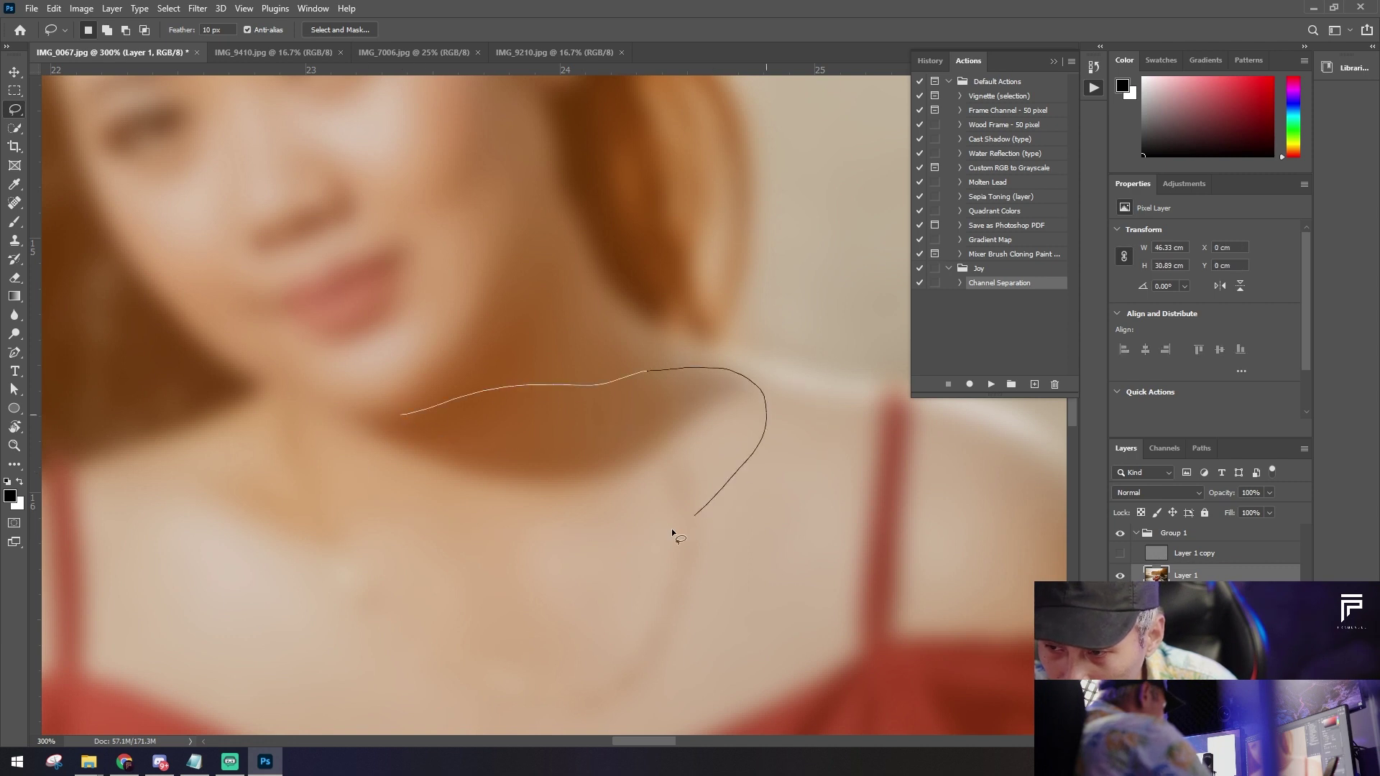
{"action": "left_click_drag", "start_coordinate": [721, 503], "coordinate": [384, 423]}
Step: Blur the neck selection with a 36-pixel Gaussian Blur, then show and select Layer 1 copy
{"action": "key", "text": "ctrl+alt+f"}
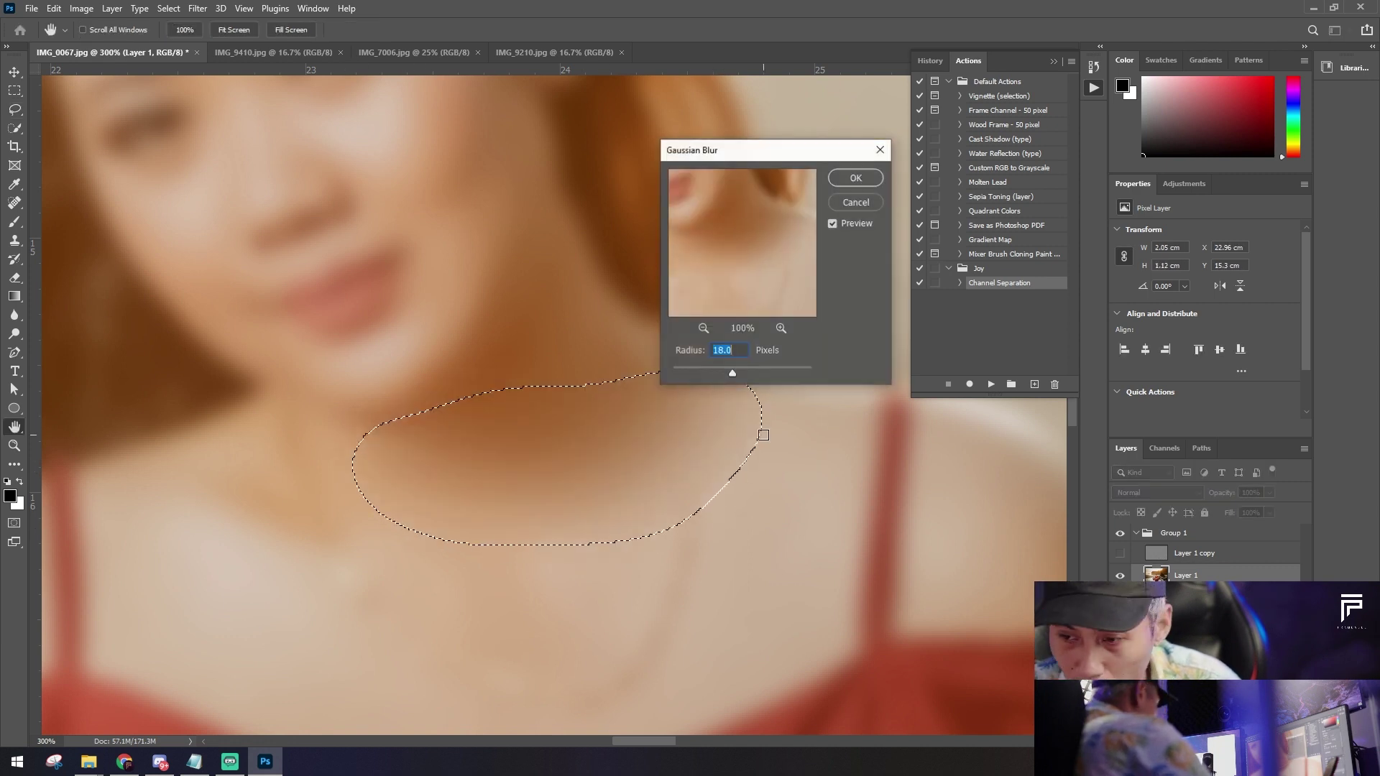
{"action": "left_click_drag", "start_coordinate": [732, 373], "coordinate": [743, 373]}
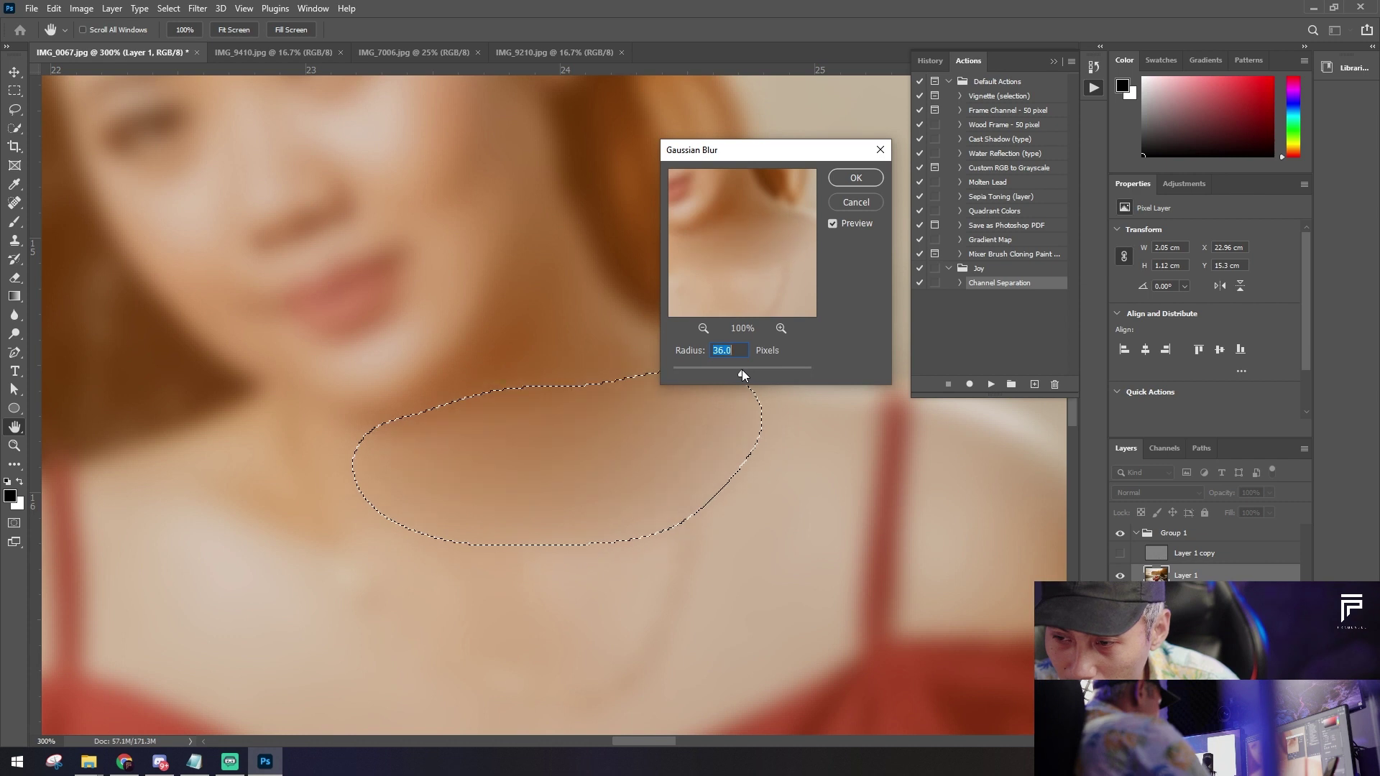
{"action": "left_click_drag", "start_coordinate": [811, 154], "coordinate": [873, 119]}
{"action": "left_click", "coordinate": [920, 143]}
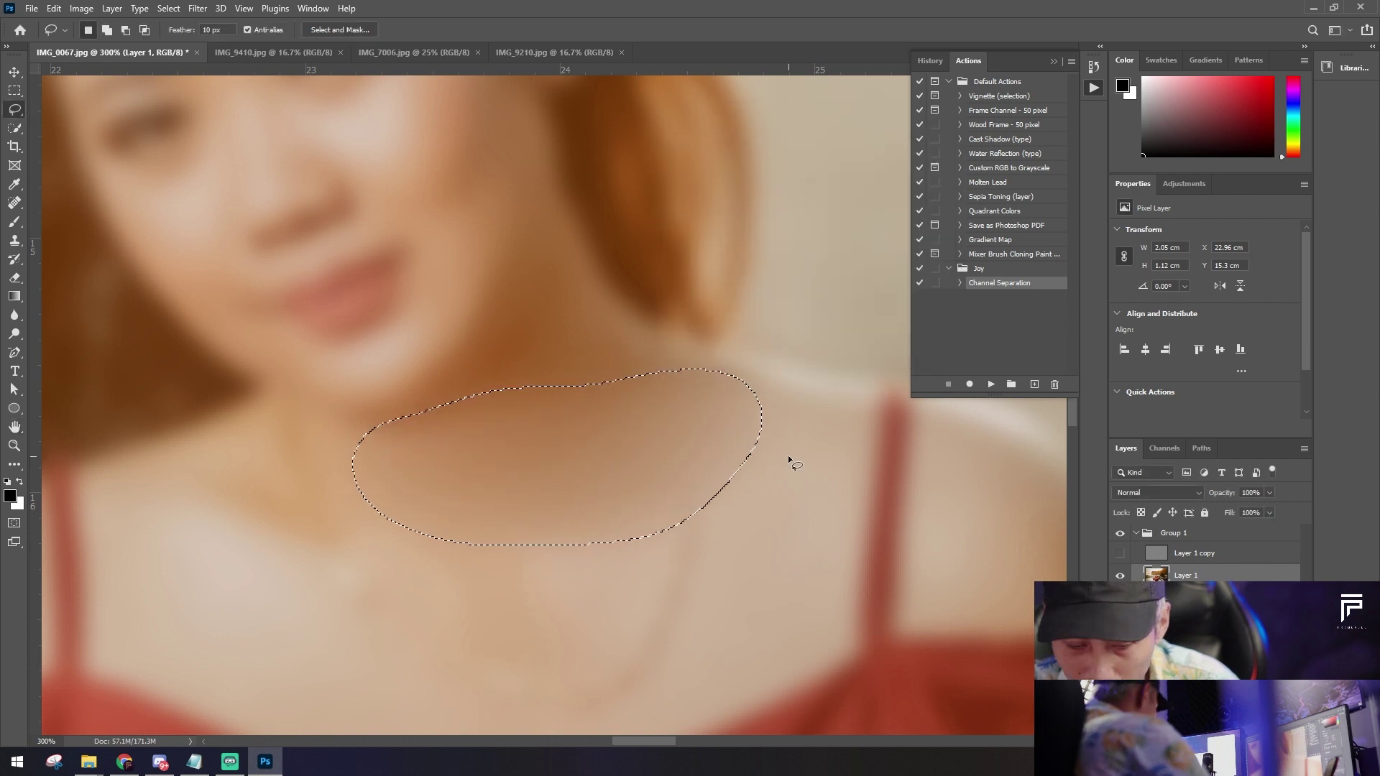
{"action": "key", "text": "ctrl+d"}
{"action": "left_click", "coordinate": [1120, 554]}
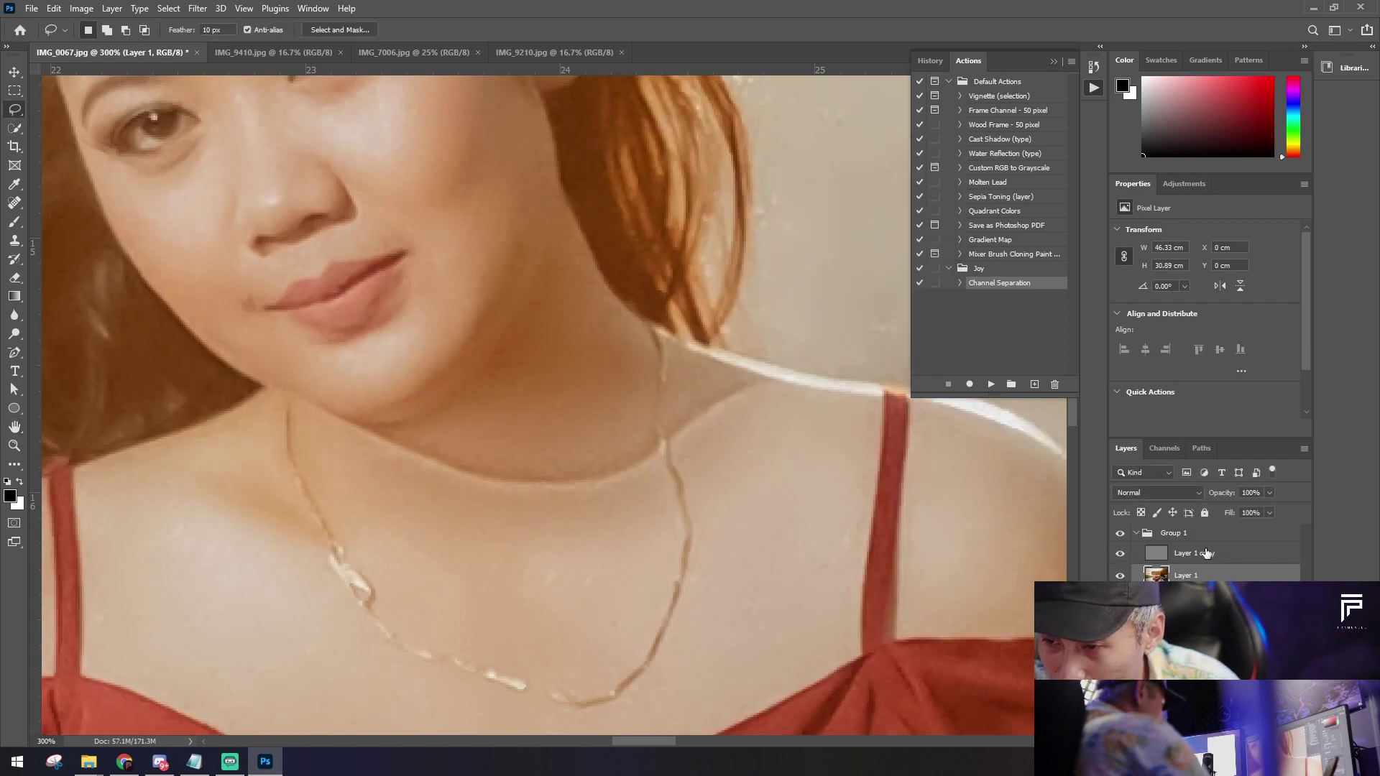
{"action": "left_click", "coordinate": [1193, 553]}
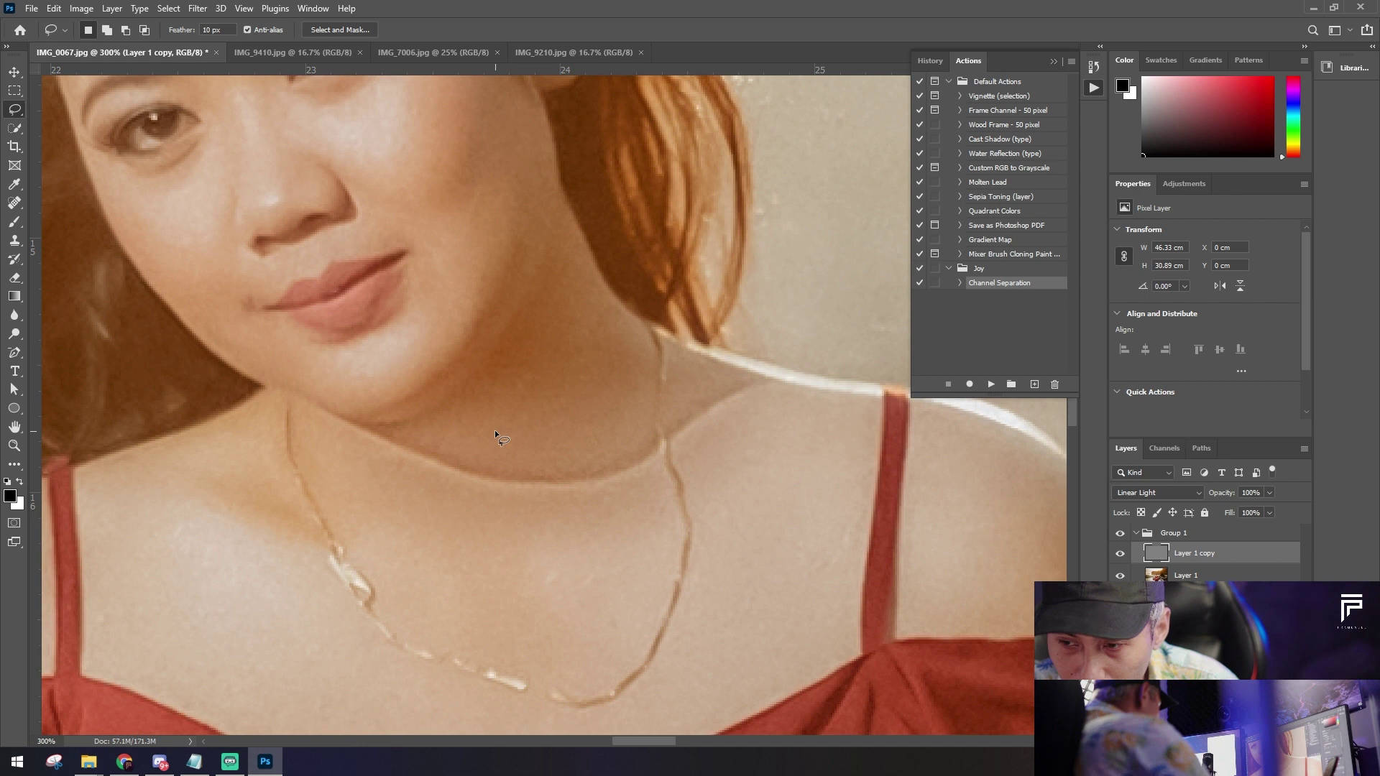
Step: Set up the Clone Stamp with brush size 15 and 41% opacity
{"action": "key", "text": "s"}
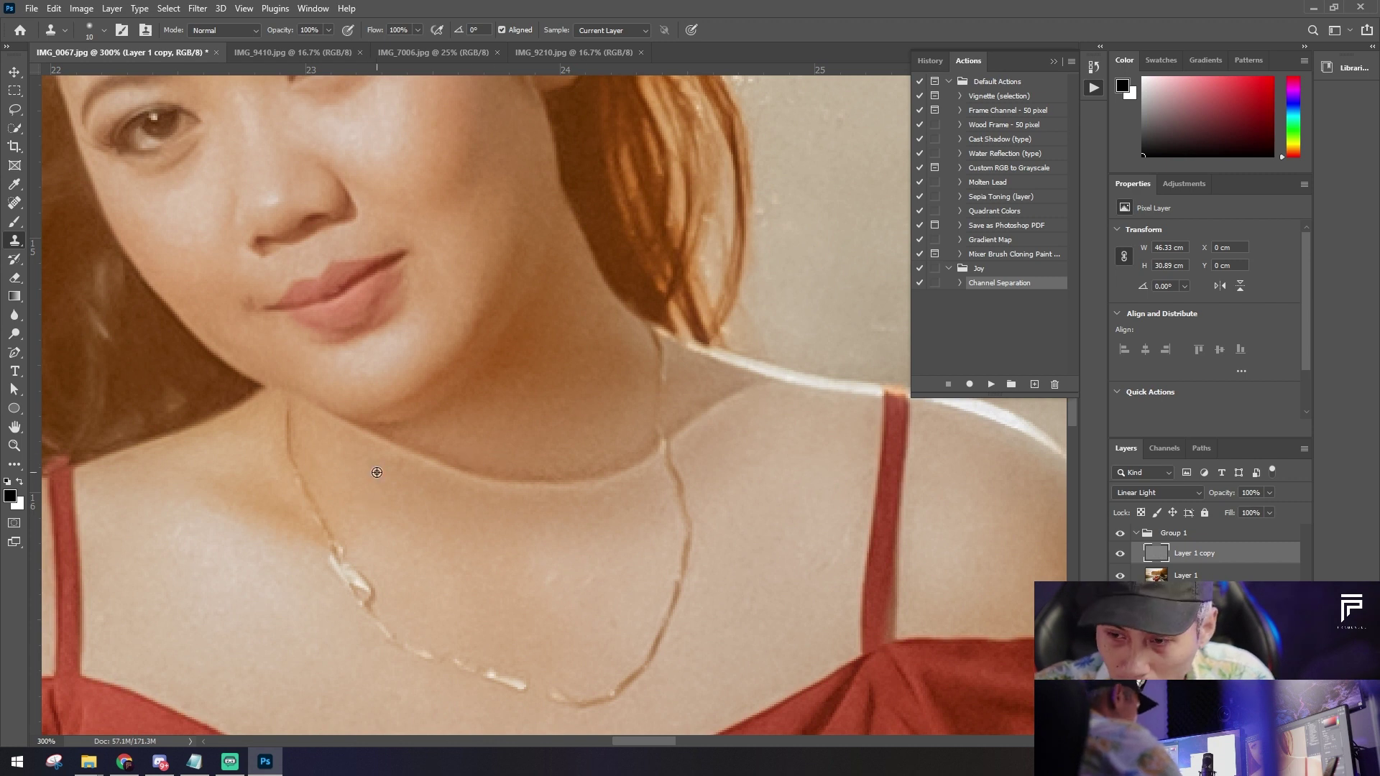
{"action": "key", "text": "bracketright"}
{"action": "key", "text": "bracketright"}
{"action": "key", "text": "bracketright"}
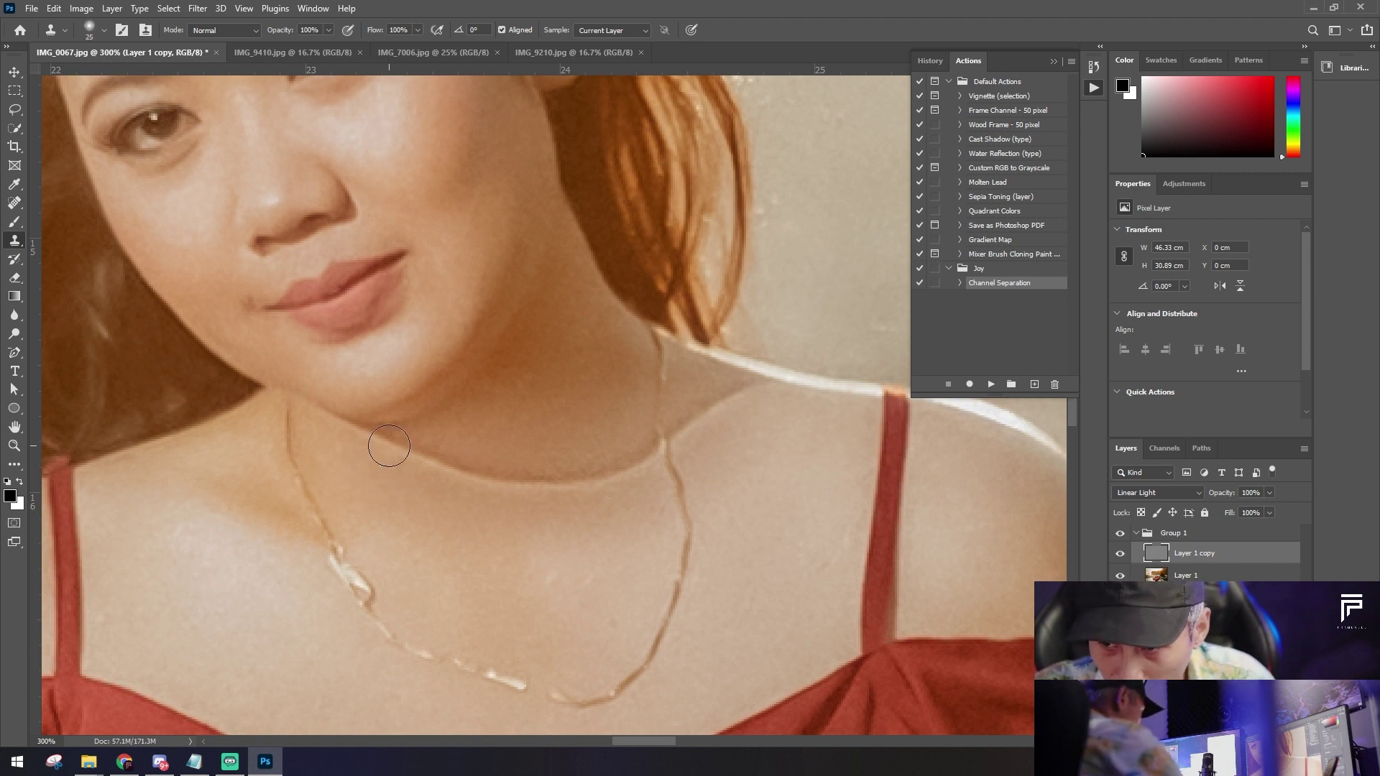
{"action": "right_click", "coordinate": [397, 479]}
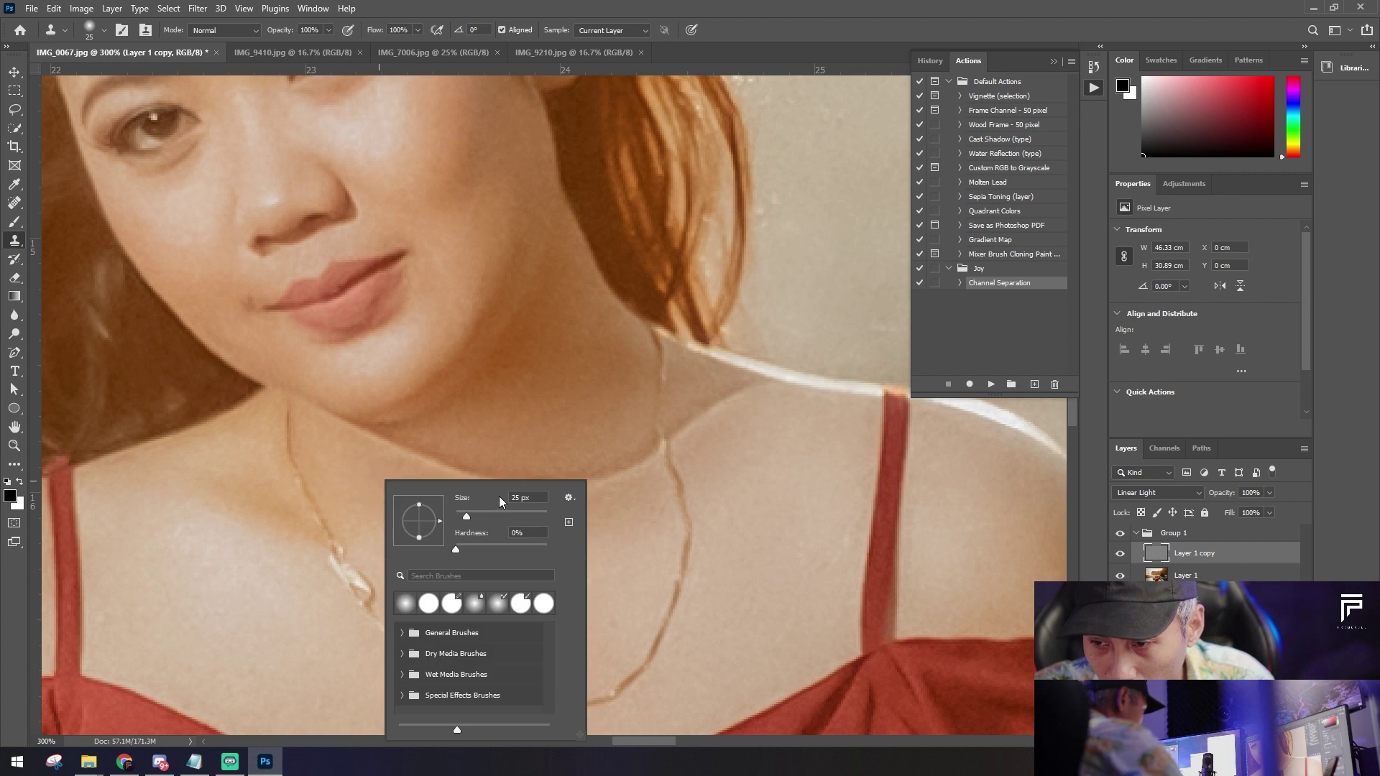
{"action": "left_click", "coordinate": [1194, 553]}
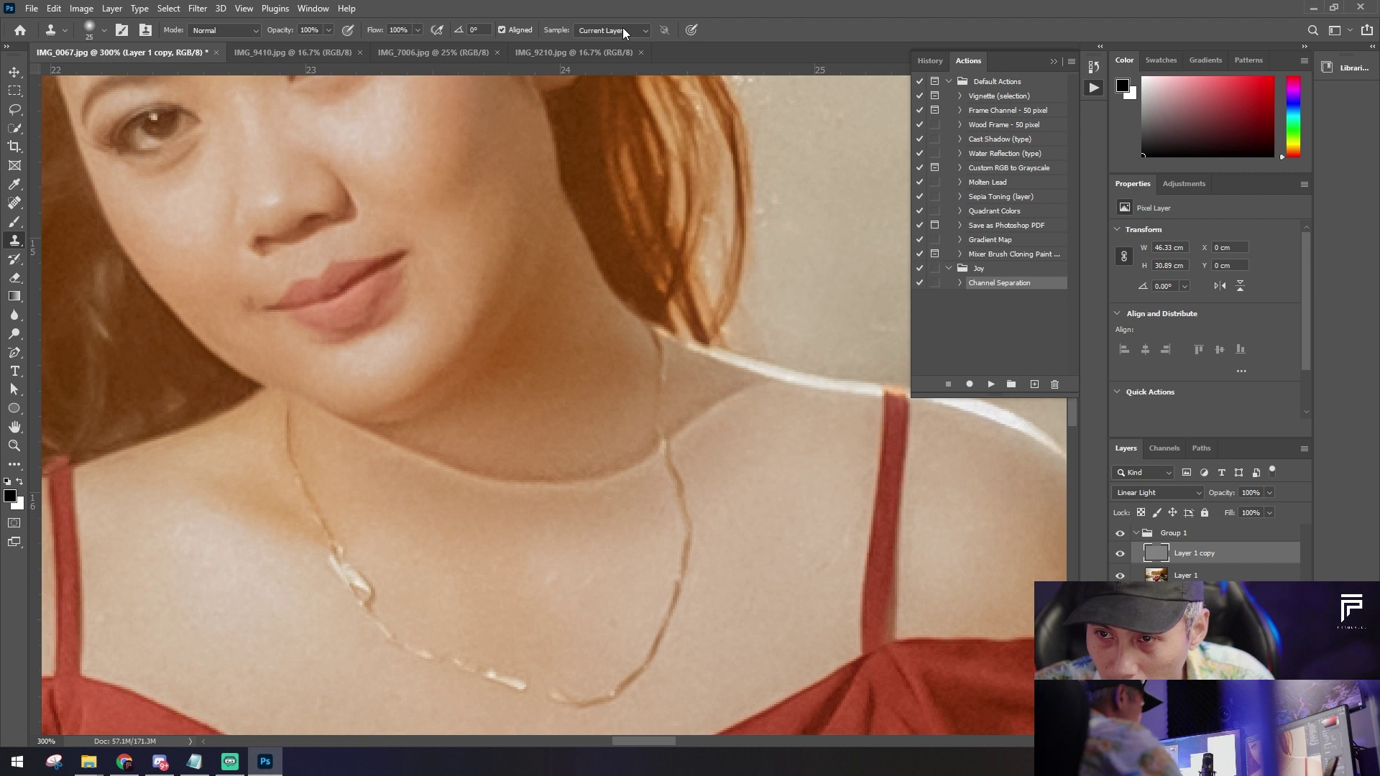
{"action": "left_click_drag", "start_coordinate": [327, 31], "coordinate": [289, 54]}
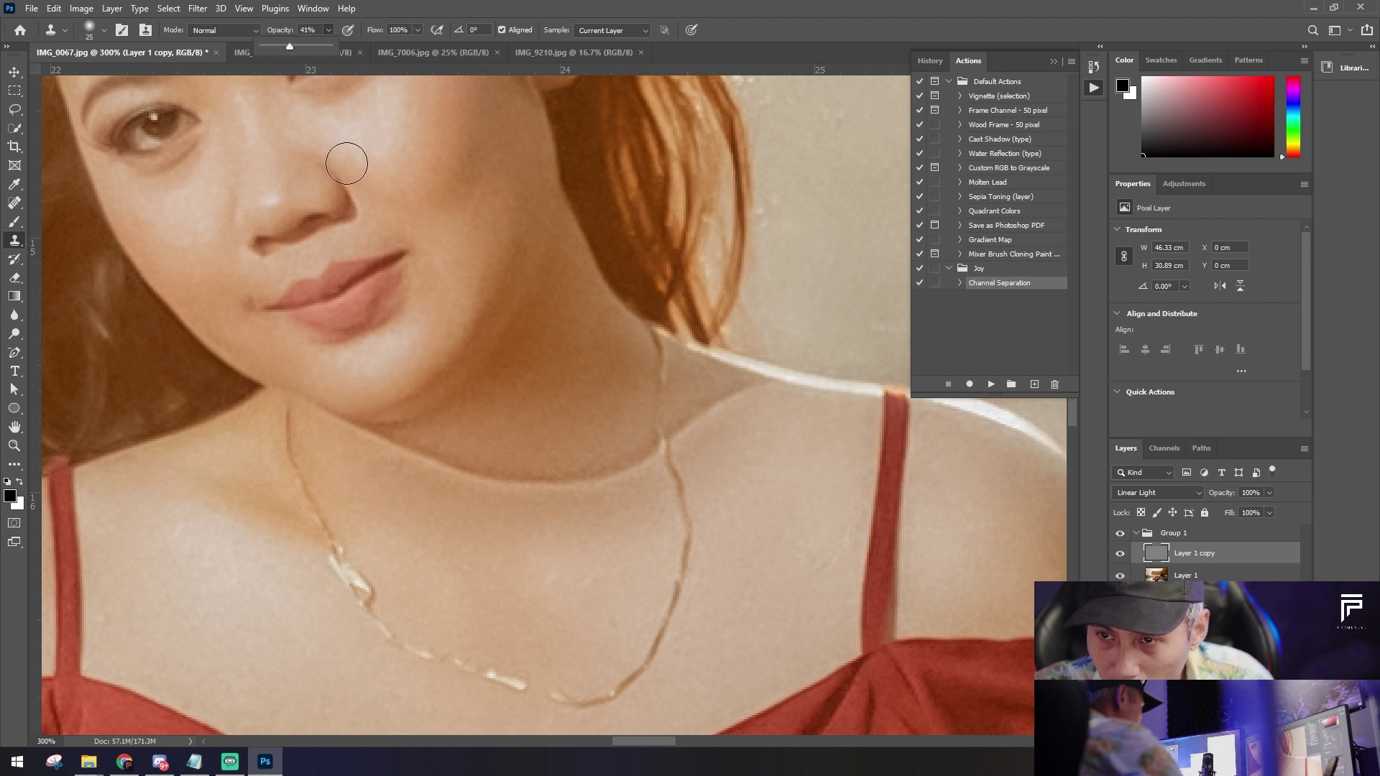
Step: Soften the creases across the neck and under the chin on Layer 1 copy
{"action": "mouse_move", "coordinate": [412, 461]}
{"action": "left_mouse_down"}
{"action": "mouse_move", "coordinate": [502, 484]}
{"action": "mouse_move", "coordinate": [407, 468]}
{"action": "mouse_move", "coordinate": [595, 477]}
{"action": "left_mouse_up"}
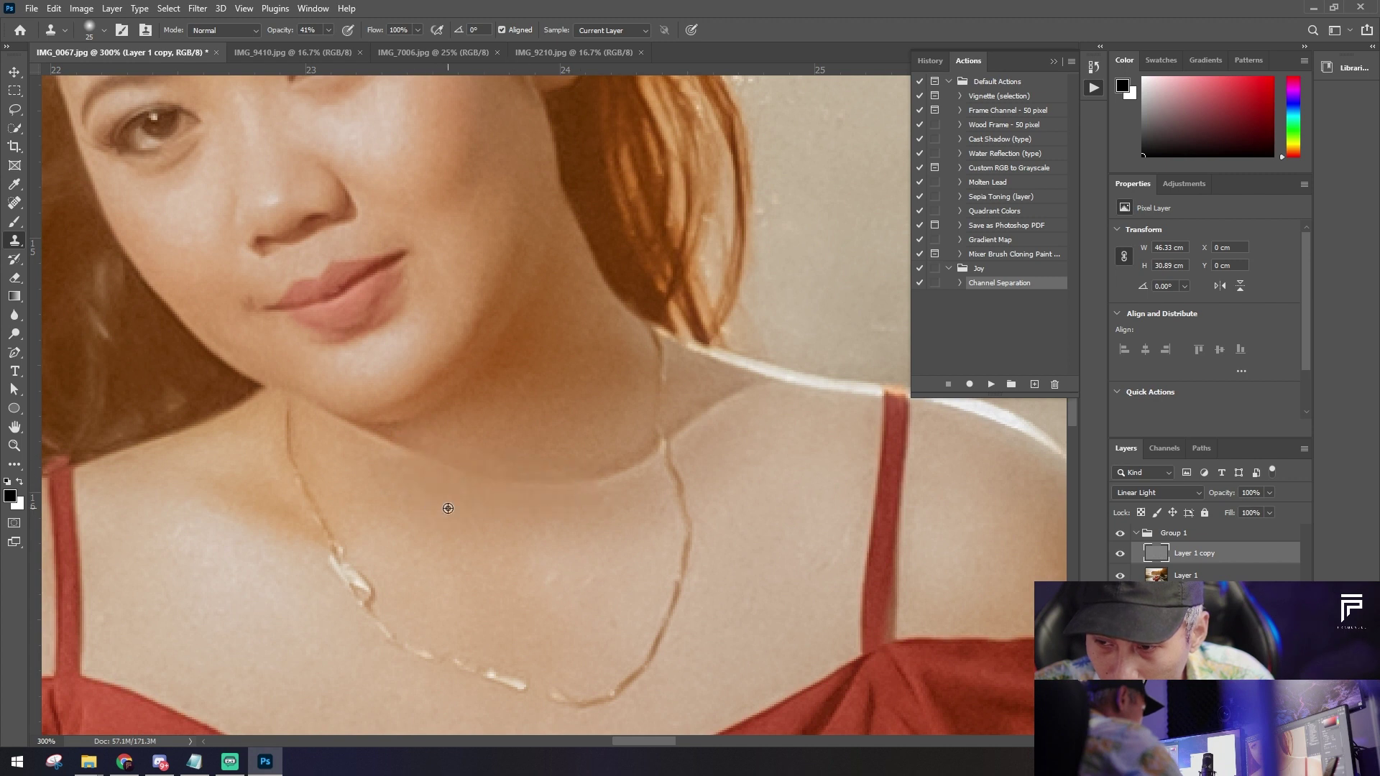
{"action": "left_click_drag", "start_coordinate": [628, 471], "coordinate": [496, 500]}
{"action": "key", "text": "bracketleft"}
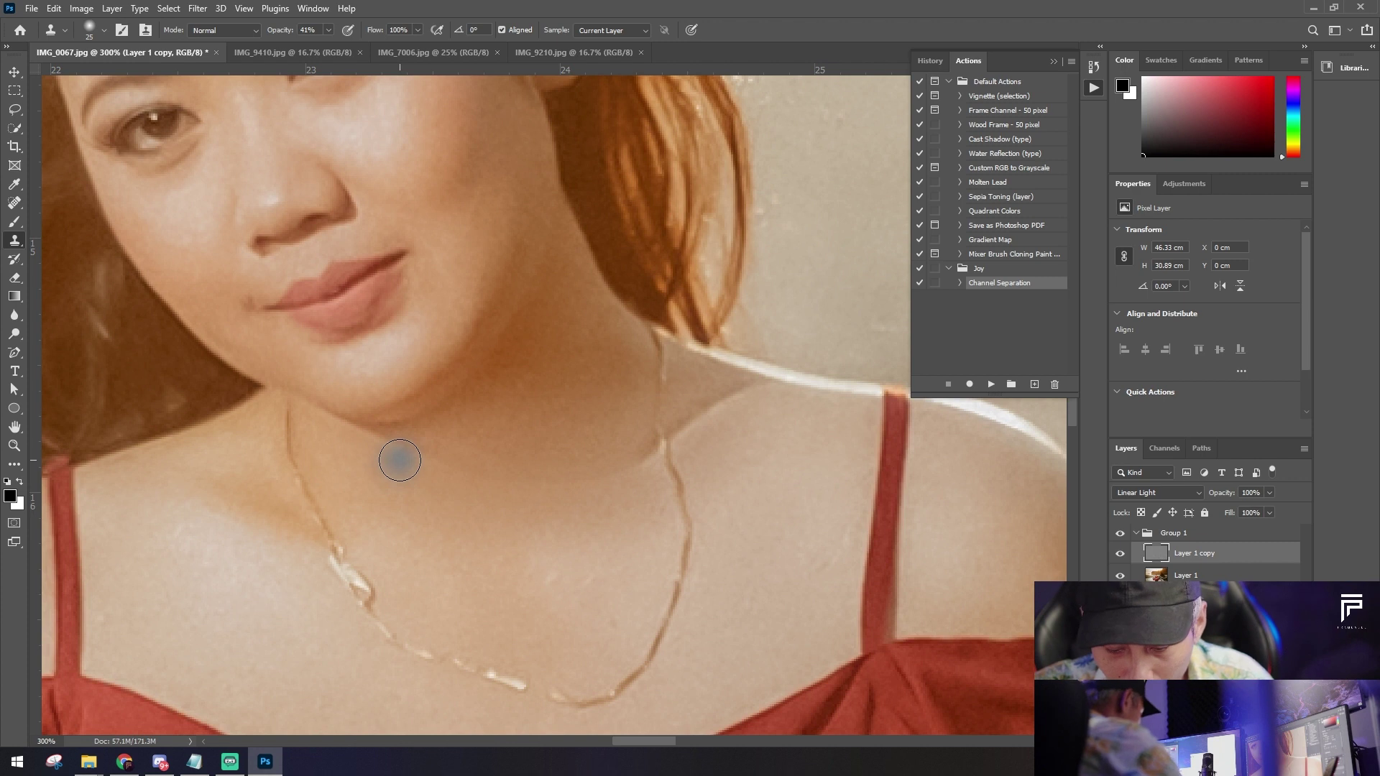
{"action": "left_click_drag", "start_coordinate": [416, 462], "coordinate": [389, 446]}
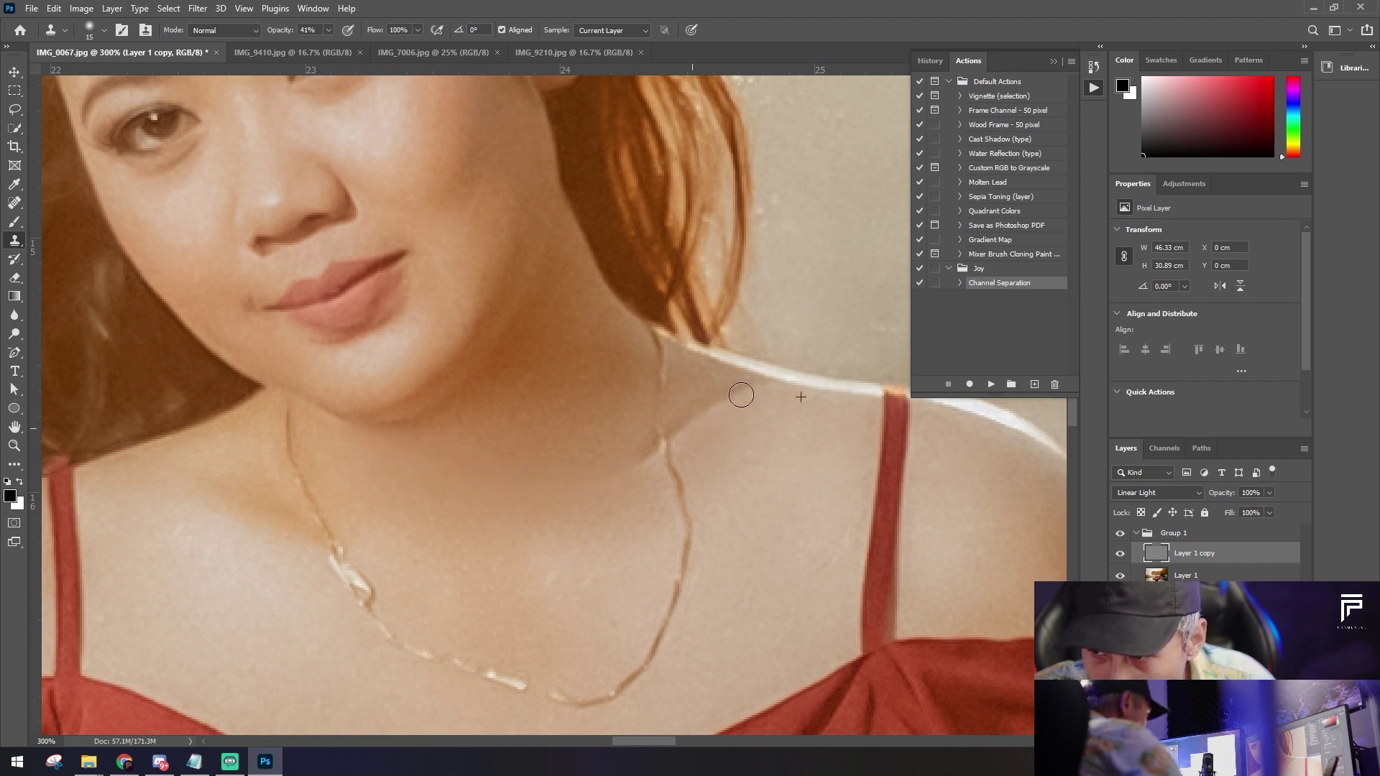
Step: Clone clean skin over the side and lower neck, then toggle Layer 1 to compare
{"action": "left_click", "coordinate": [770, 422], "text": "alt"}
{"action": "left_click", "coordinate": [715, 435]}
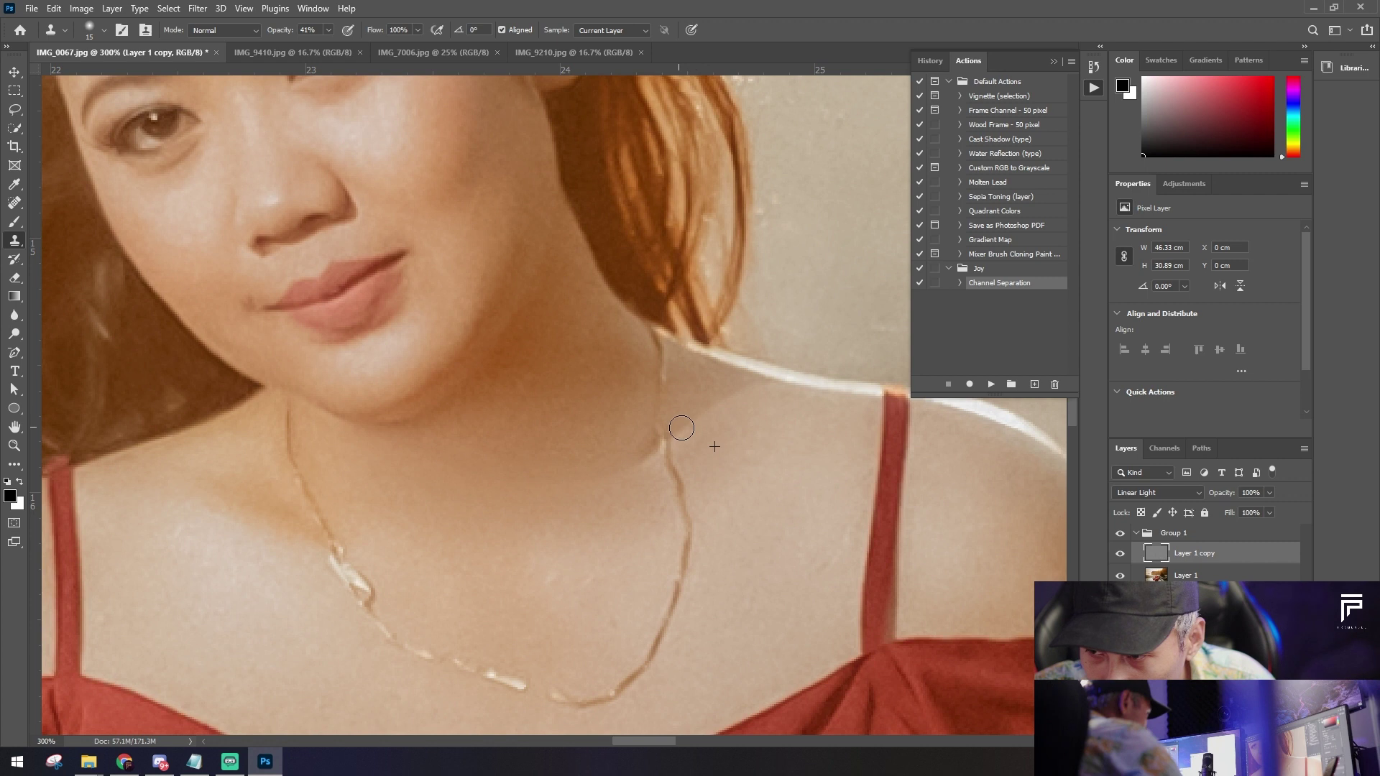
{"action": "mouse_move", "coordinate": [684, 434]}
{"action": "left_mouse_down"}
{"action": "mouse_move", "coordinate": [709, 411]}
{"action": "mouse_move", "coordinate": [694, 415]}
{"action": "left_mouse_up"}
{"action": "left_click_drag", "start_coordinate": [650, 461], "coordinate": [647, 460]}
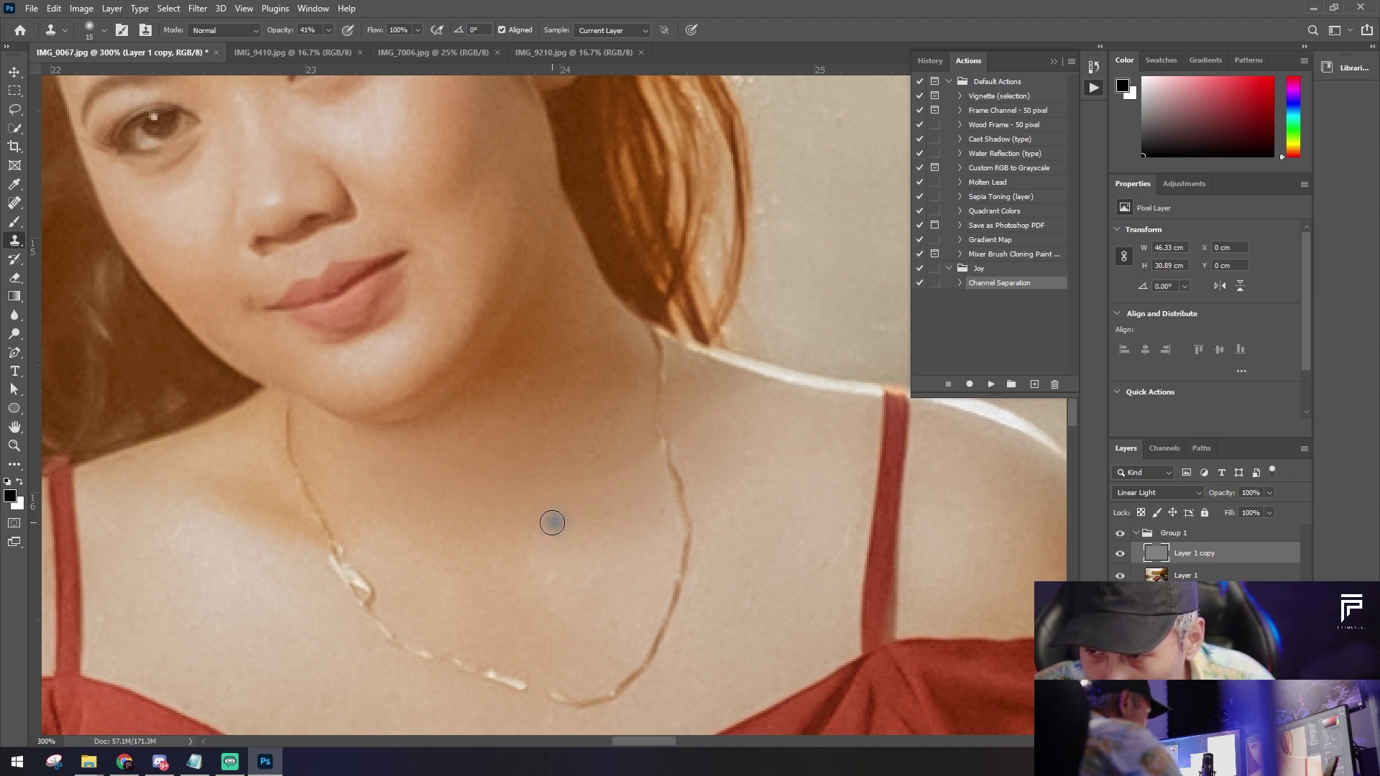
{"action": "left_click", "coordinate": [1119, 575]}
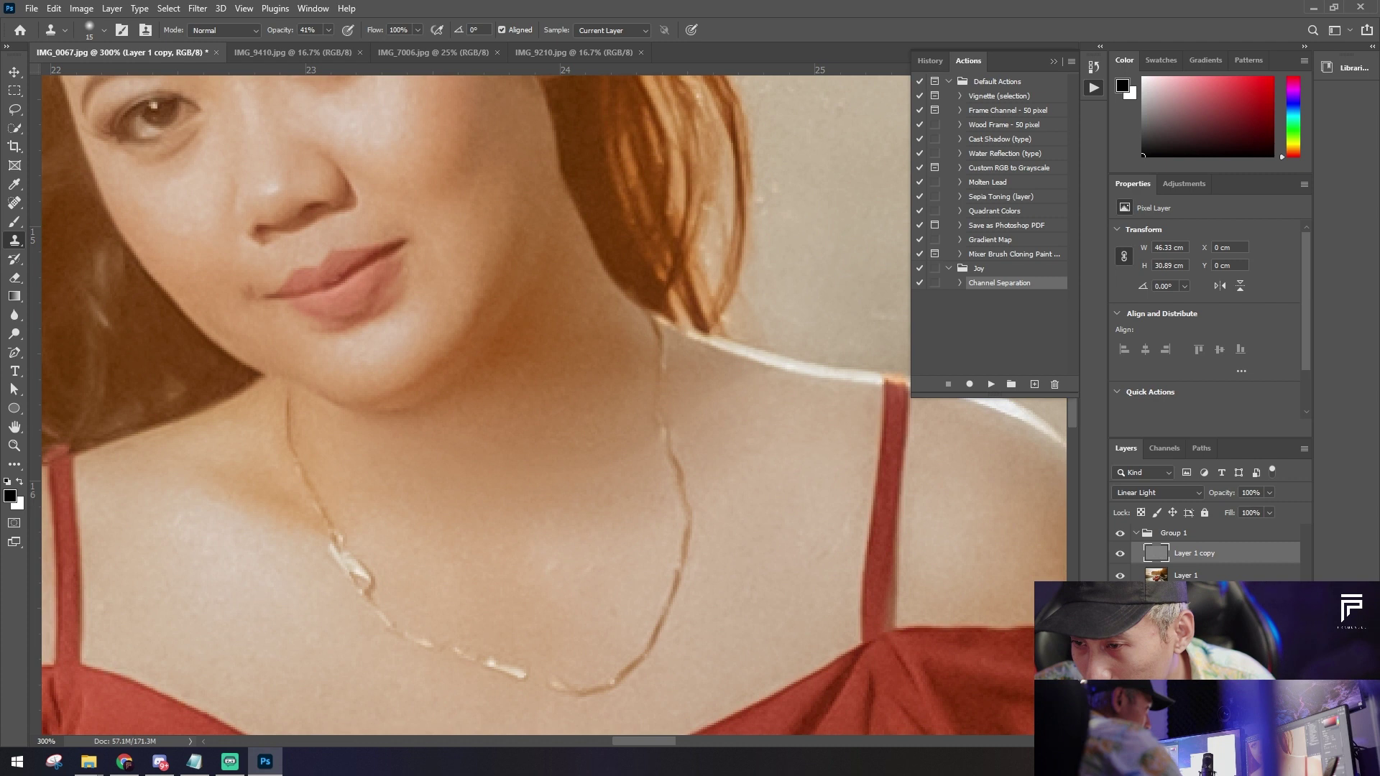
{"action": "left_click", "coordinate": [1120, 575]}
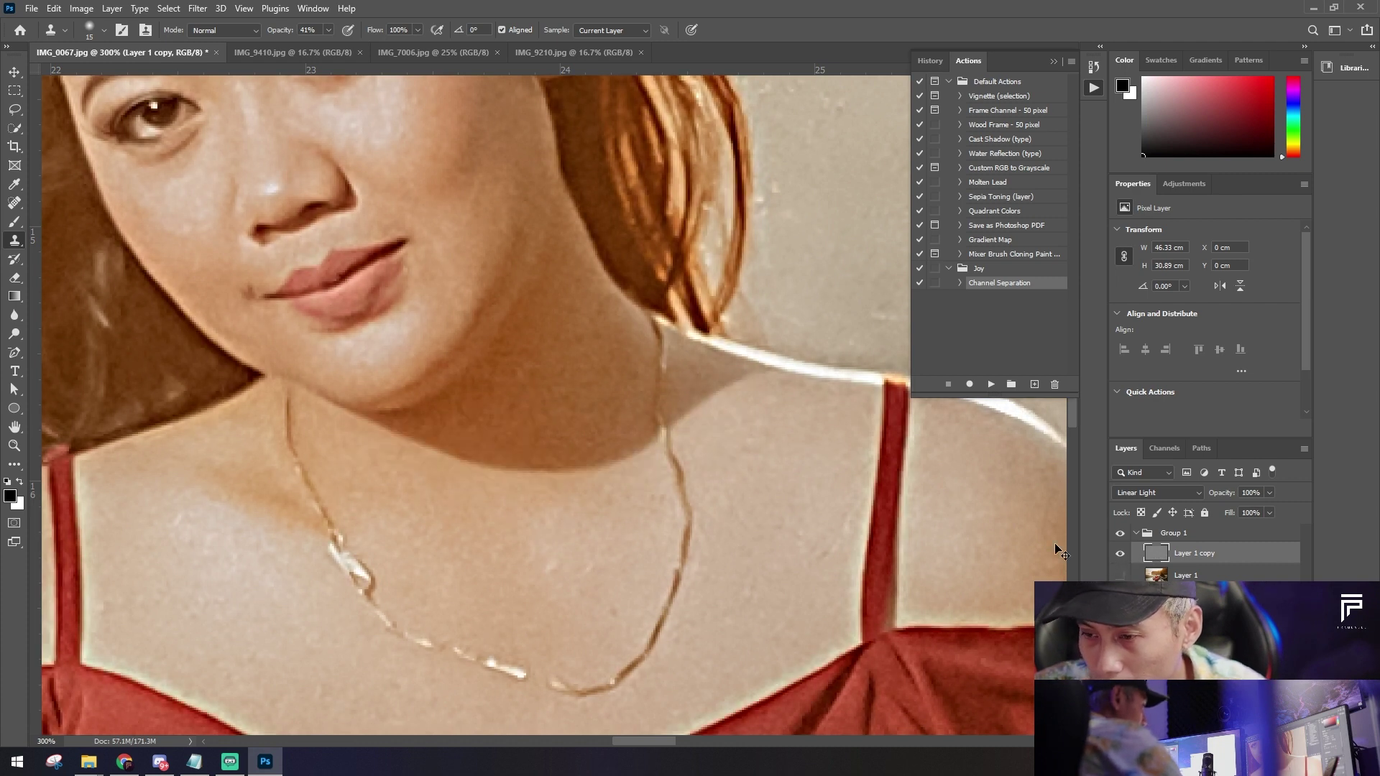
Step: Hide the Actions panel and clone clean texture over the neck on the texture layer
{"action": "scroll", "coordinate": [676, 499], "scroll_direction": "up", "scroll_amount": 1}
{"action": "scroll", "coordinate": [754, 530], "scroll_direction": "down", "scroll_amount": 1}
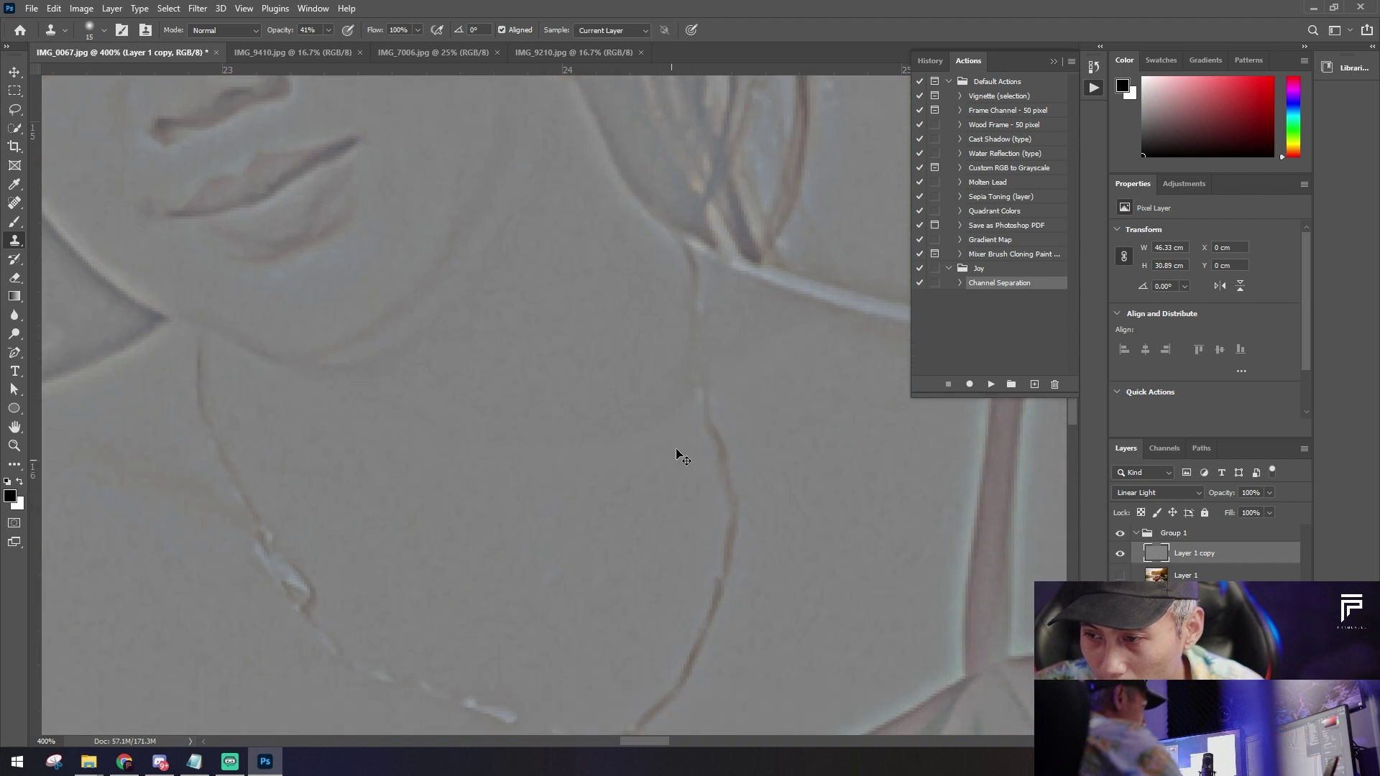
{"action": "scroll", "coordinate": [675, 460], "scroll_direction": "up", "scroll_amount": 1}
{"action": "left_click", "coordinate": [1093, 88]}
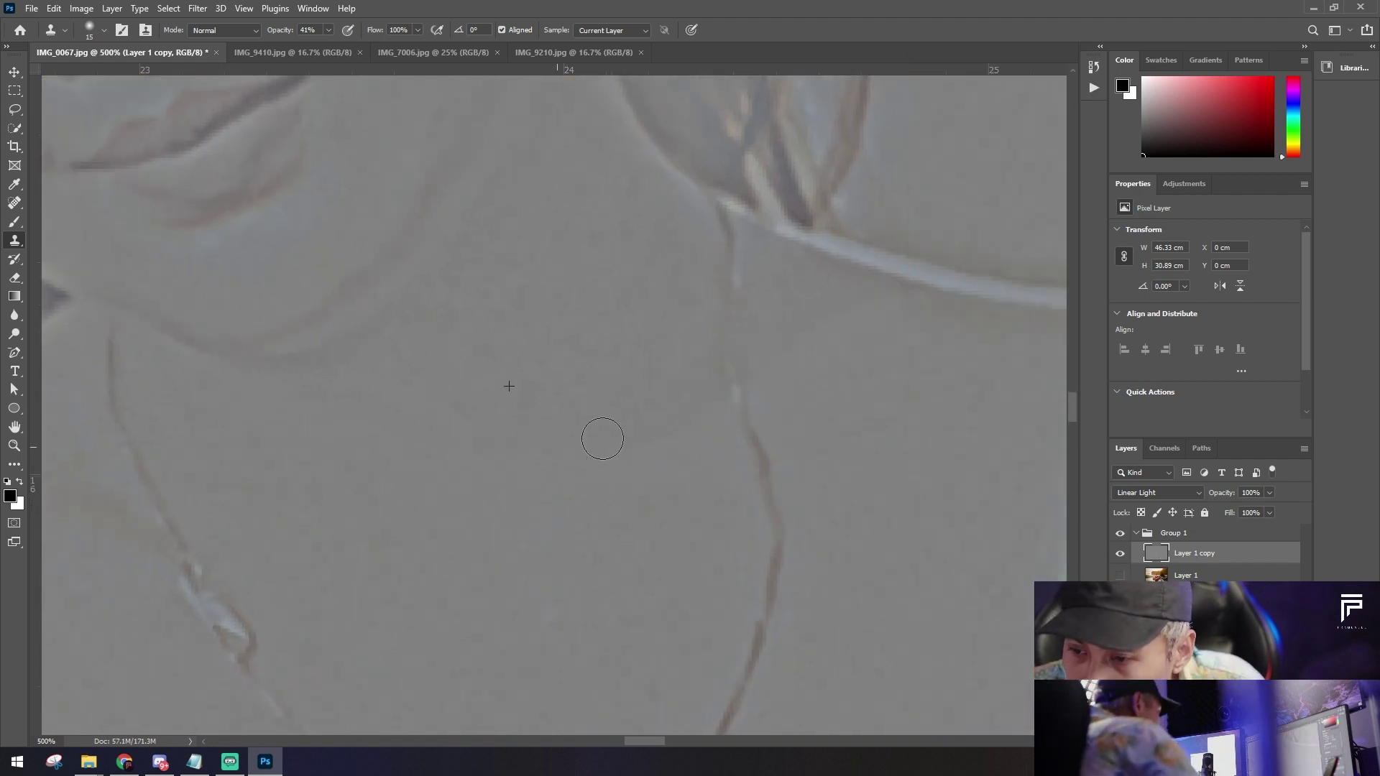
{"action": "left_click", "coordinate": [621, 388], "text": "alt"}
{"action": "left_click_drag", "start_coordinate": [514, 382], "coordinate": [446, 437]}
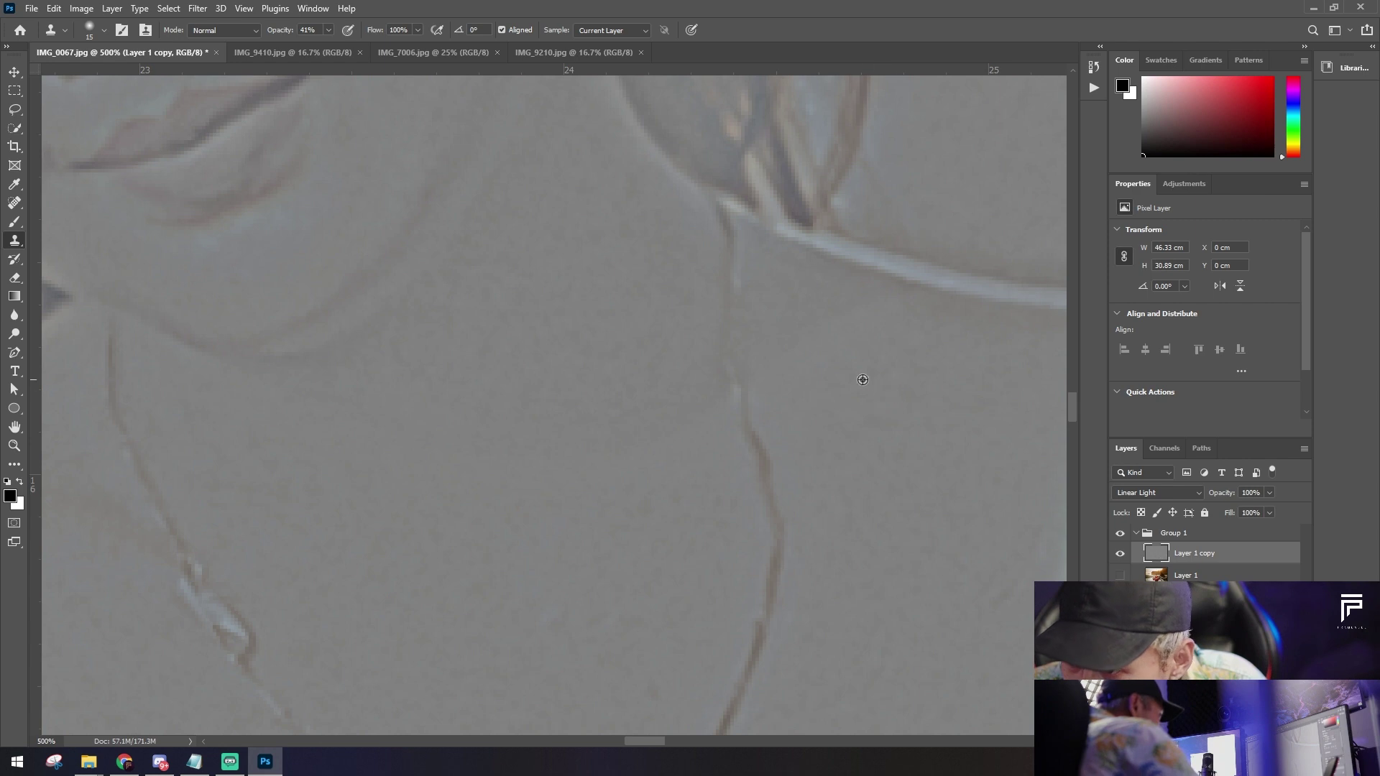
Step: Clone texture near the shoulder and across the neck crease, then make Layer 1 active again
{"action": "left_click_drag", "start_coordinate": [847, 329], "coordinate": [887, 340]}
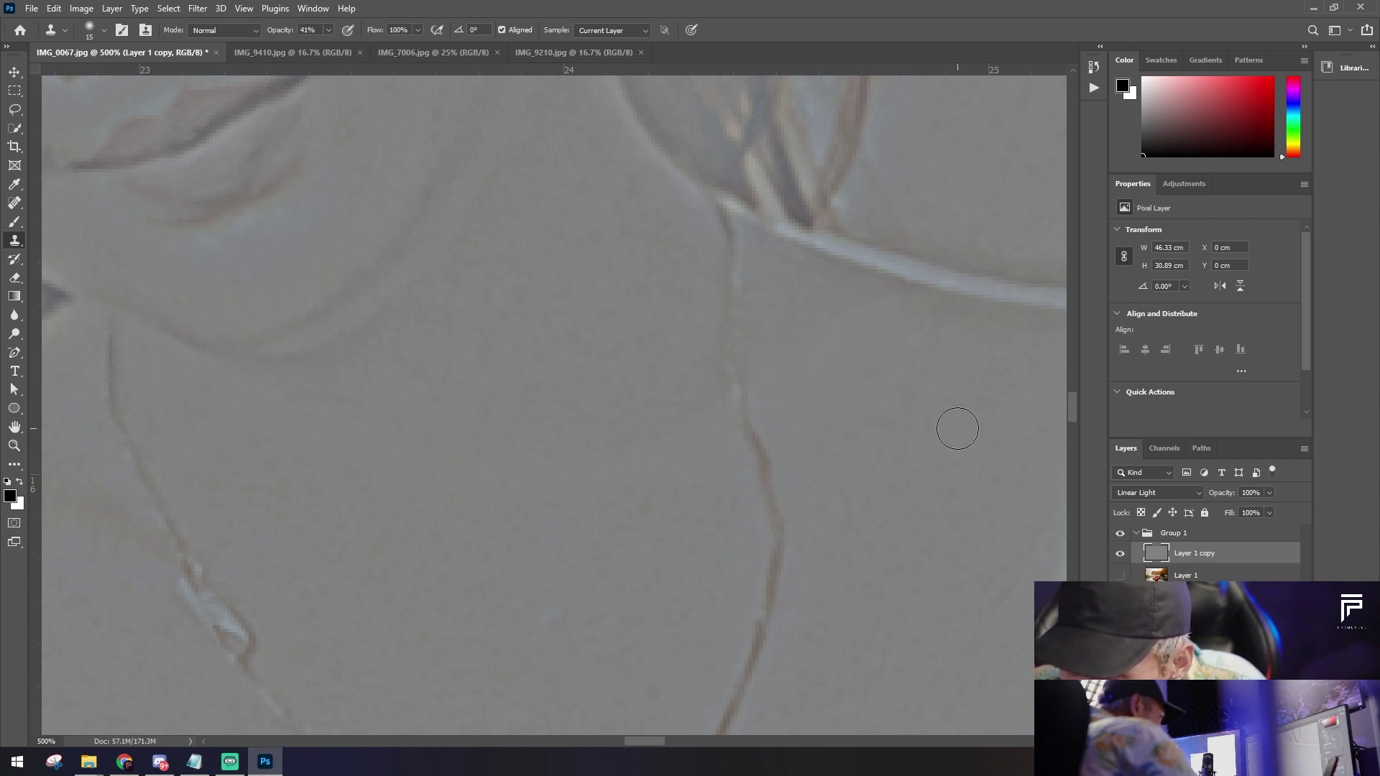
{"action": "left_click", "coordinate": [704, 555], "text": "alt"}
{"action": "left_click_drag", "start_coordinate": [699, 501], "coordinate": [698, 427]}
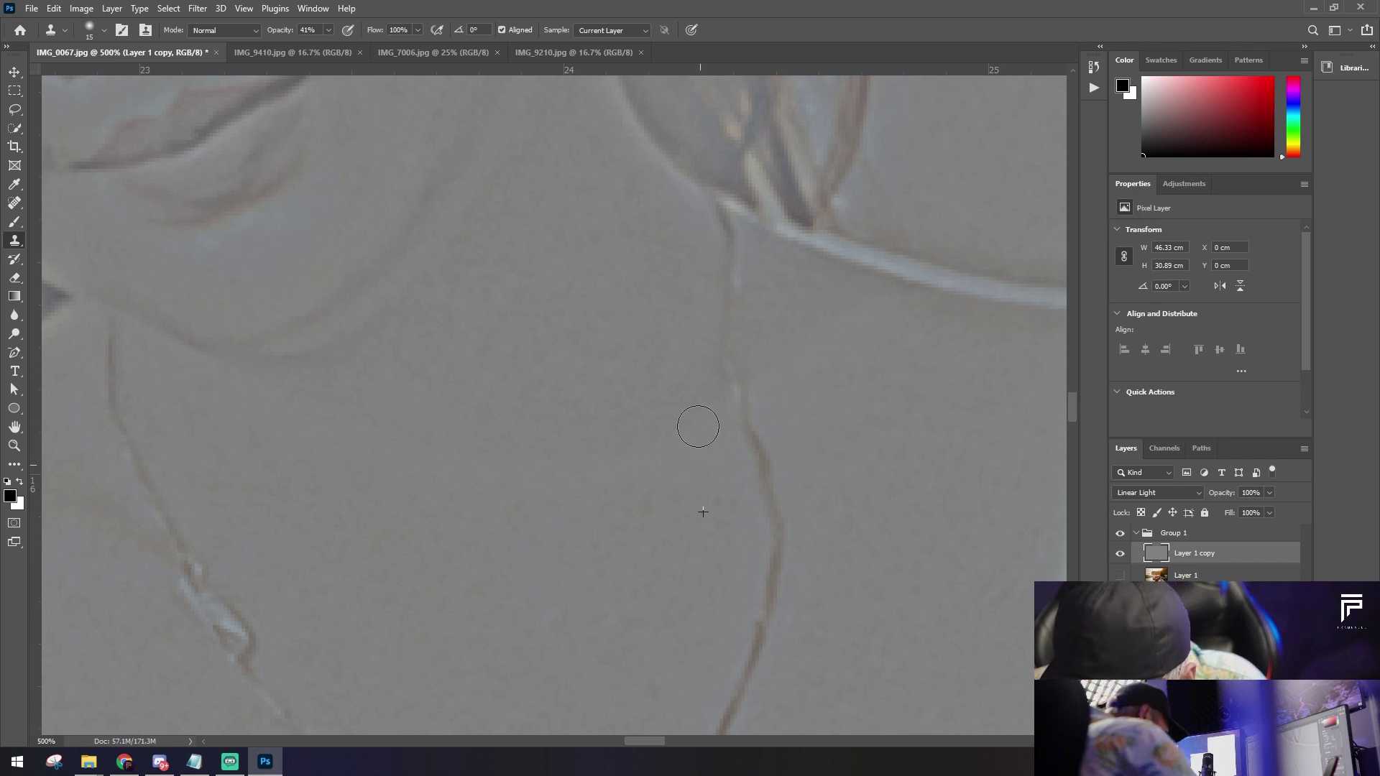
{"action": "mouse_move", "coordinate": [597, 486]}
{"action": "left_mouse_down"}
{"action": "mouse_move", "coordinate": [375, 504]}
{"action": "mouse_move", "coordinate": [209, 385]}
{"action": "left_mouse_up"}
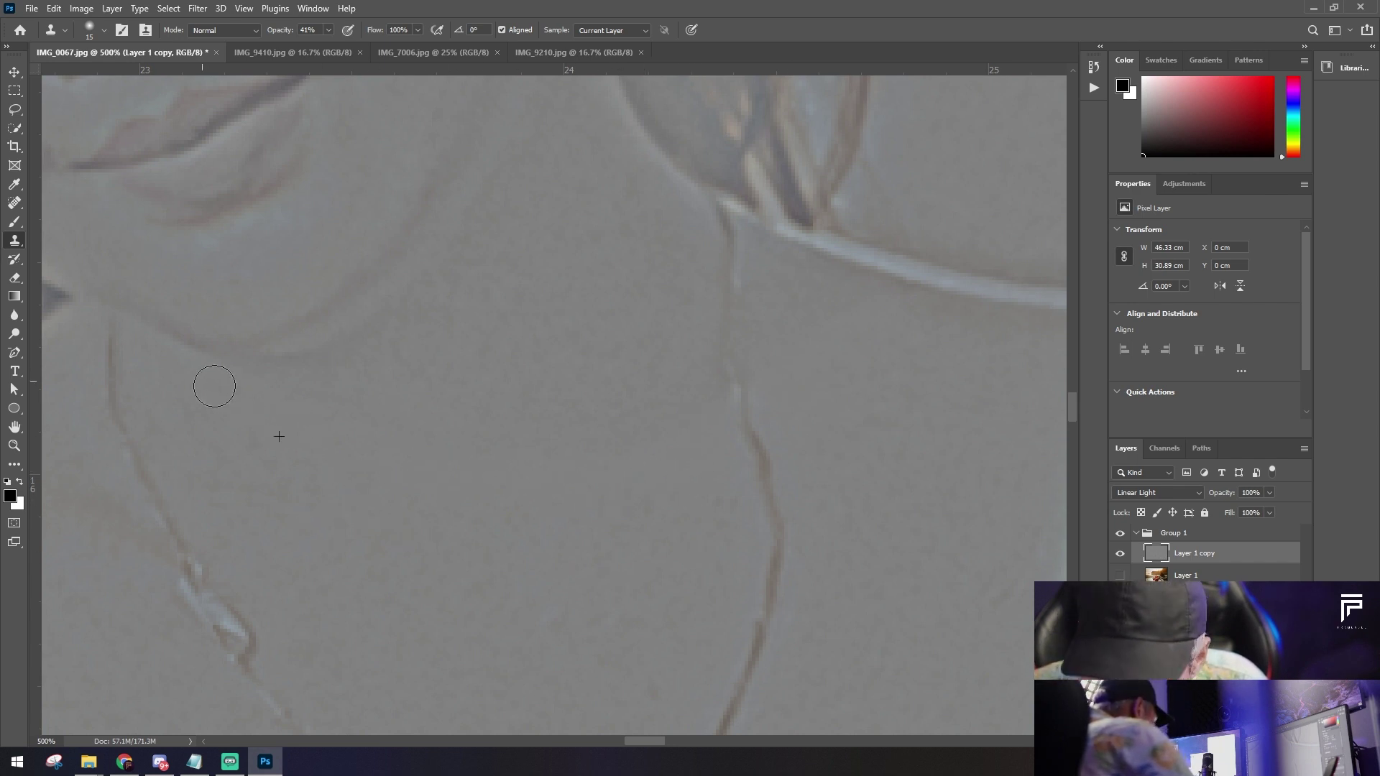
{"action": "scroll", "coordinate": [642, 462], "scroll_direction": "up", "scroll_amount": 1}
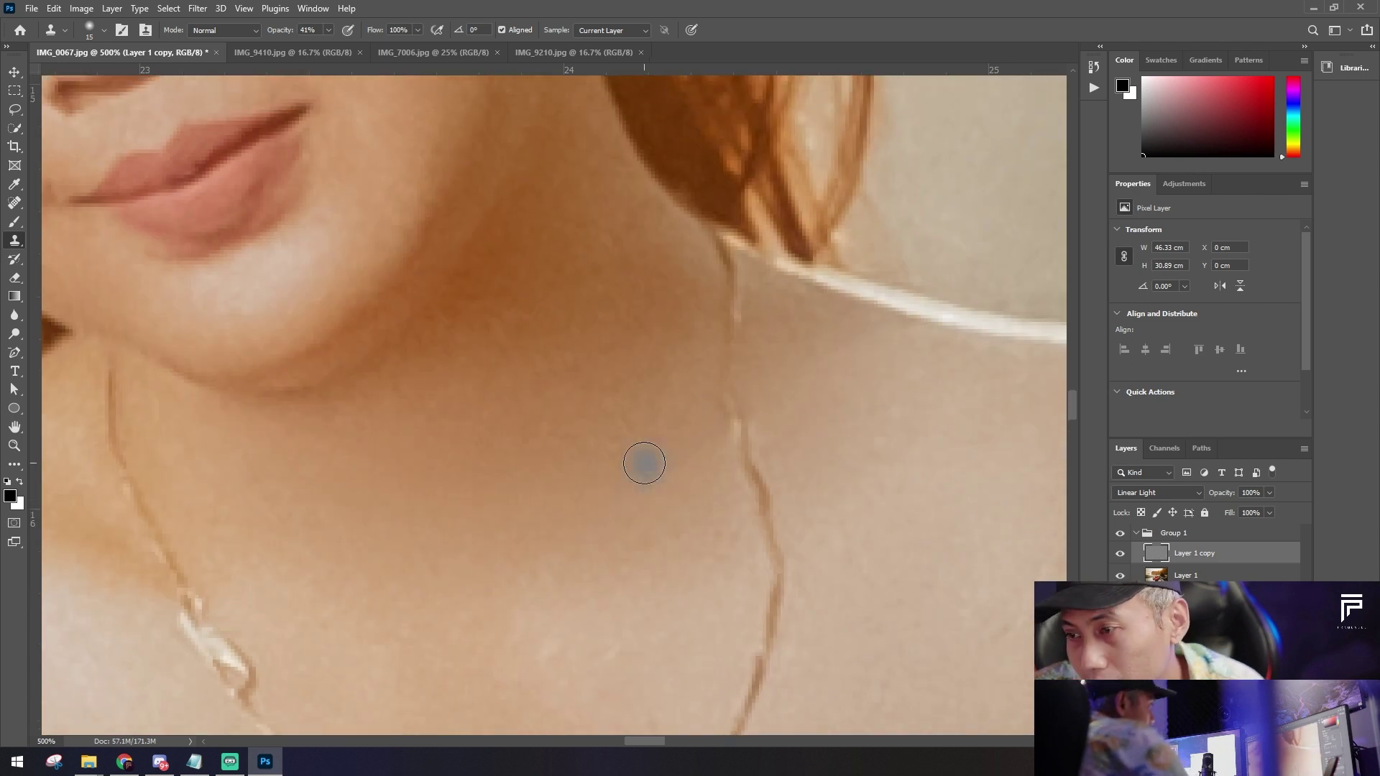
{"action": "key", "text": "ctrl+minus"}
{"action": "key", "text": "ctrl+minus"}
{"action": "left_click", "coordinate": [1186, 575]}
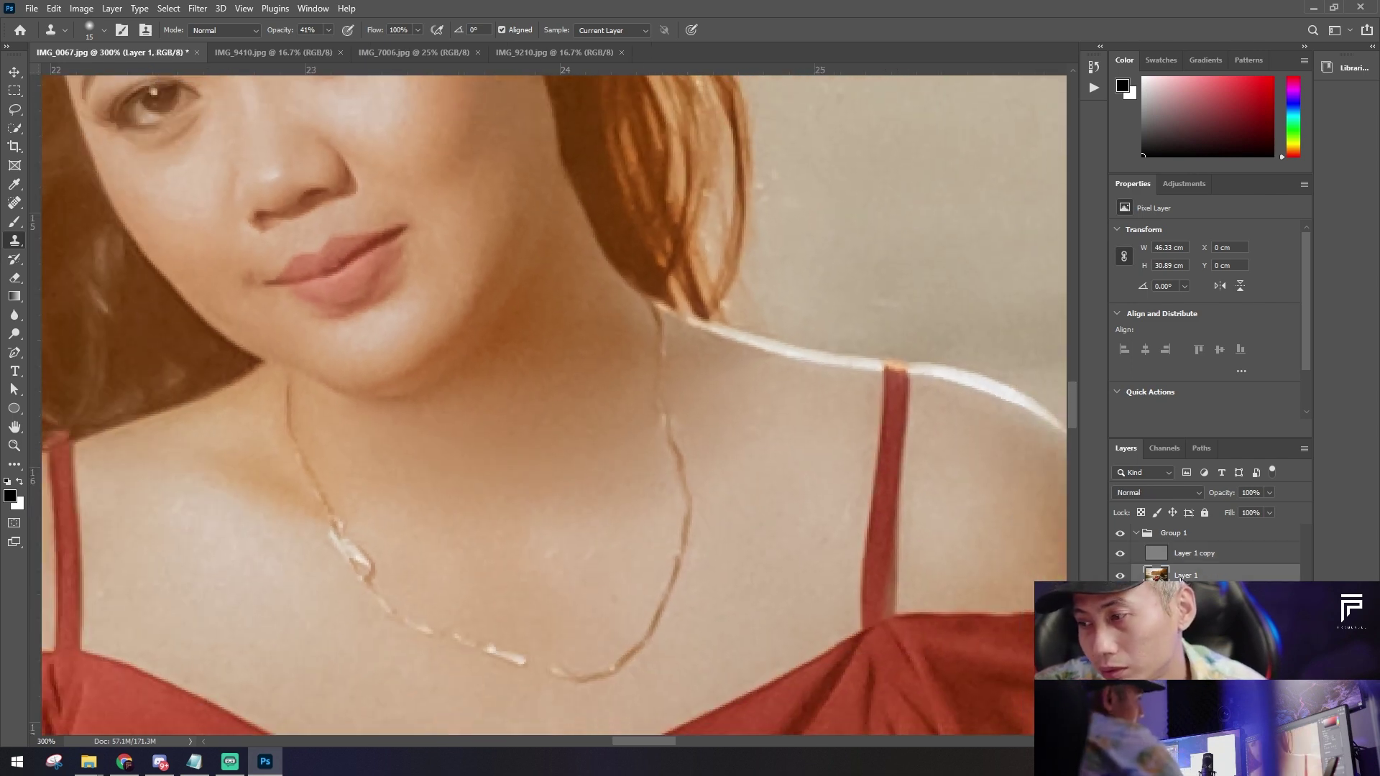
Step: Lasso the shadow under the chin and set a very low Gaussian Blur on it
{"action": "left_click", "coordinate": [14, 109]}
{"action": "key", "text": "ctrl+plus"}
{"action": "mouse_move", "coordinate": [390, 360]}
{"action": "left_mouse_down"}
{"action": "mouse_move", "coordinate": [637, 458]}
{"action": "mouse_move", "coordinate": [356, 347]}
{"action": "left_mouse_up"}
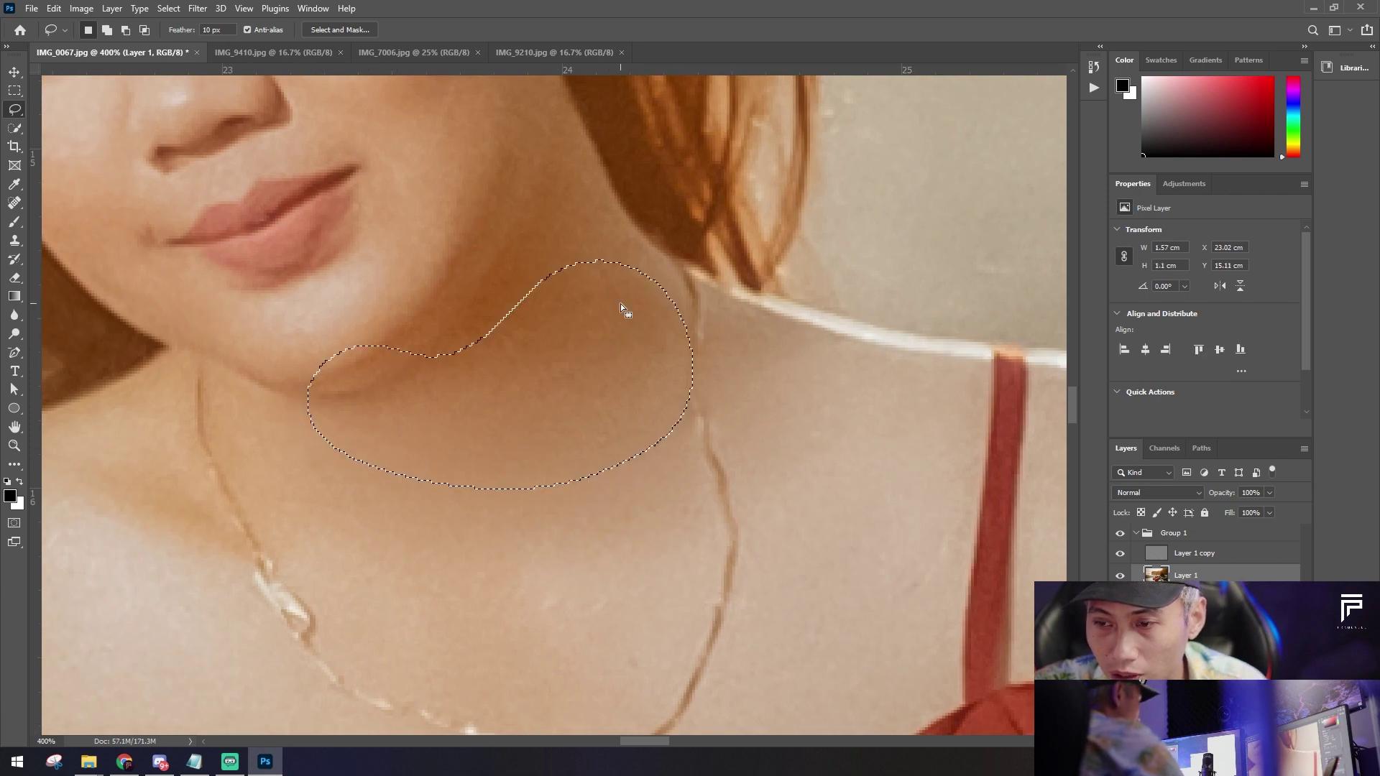
{"action": "key", "text": "ctrl+alt+f"}
{"action": "mouse_move", "coordinate": [838, 339]}
{"action": "left_mouse_down"}
{"action": "mouse_move", "coordinate": [730, 335]}
{"action": "mouse_move", "coordinate": [779, 339]}
{"action": "left_mouse_up"}
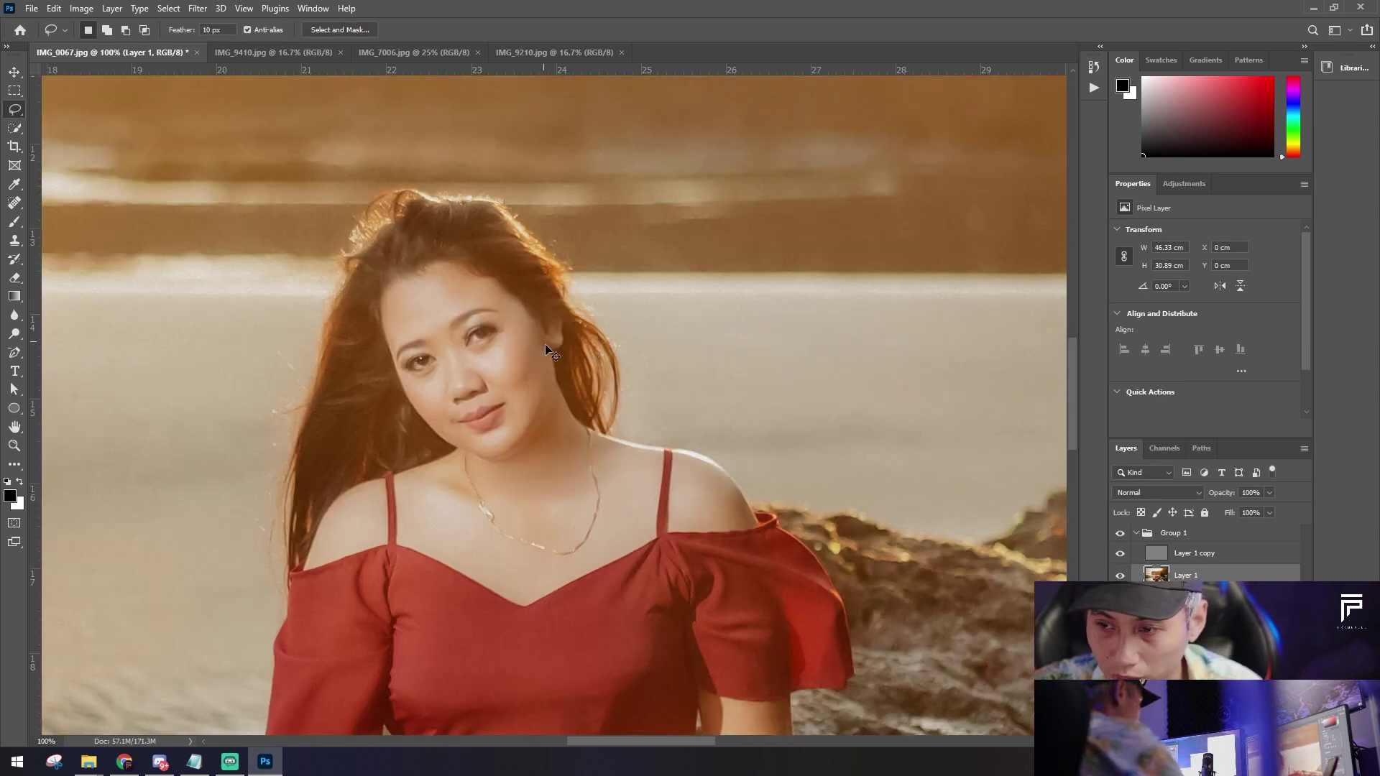
Step: Blur the cheek beside the ear with a 9.2-pixel Gaussian Blur
{"action": "key", "text": "ctrl+plus"}
{"action": "key", "text": "ctrl+plus"}
{"action": "left_click_drag", "start_coordinate": [421, 246], "coordinate": [517, 426]}
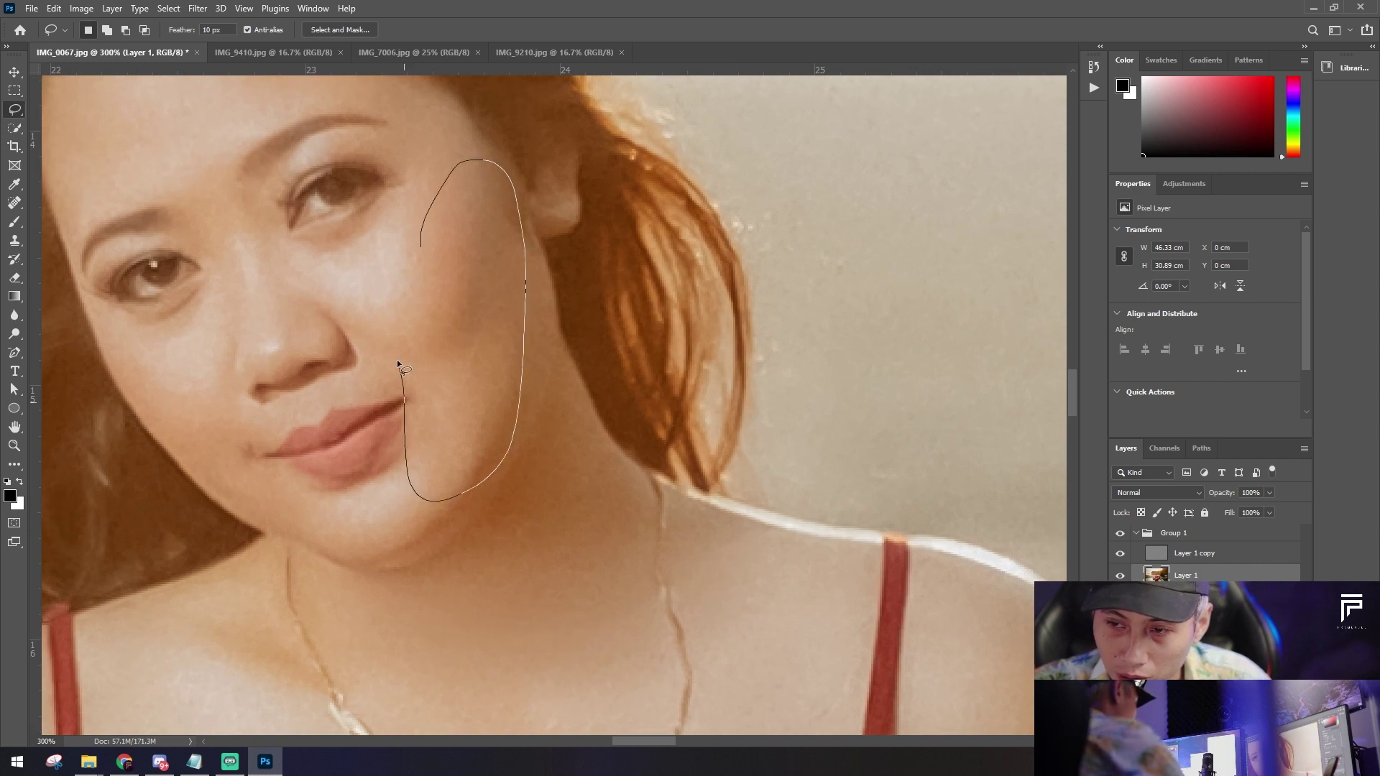
{"action": "left_click_drag", "start_coordinate": [453, 176], "coordinate": [450, 172]}
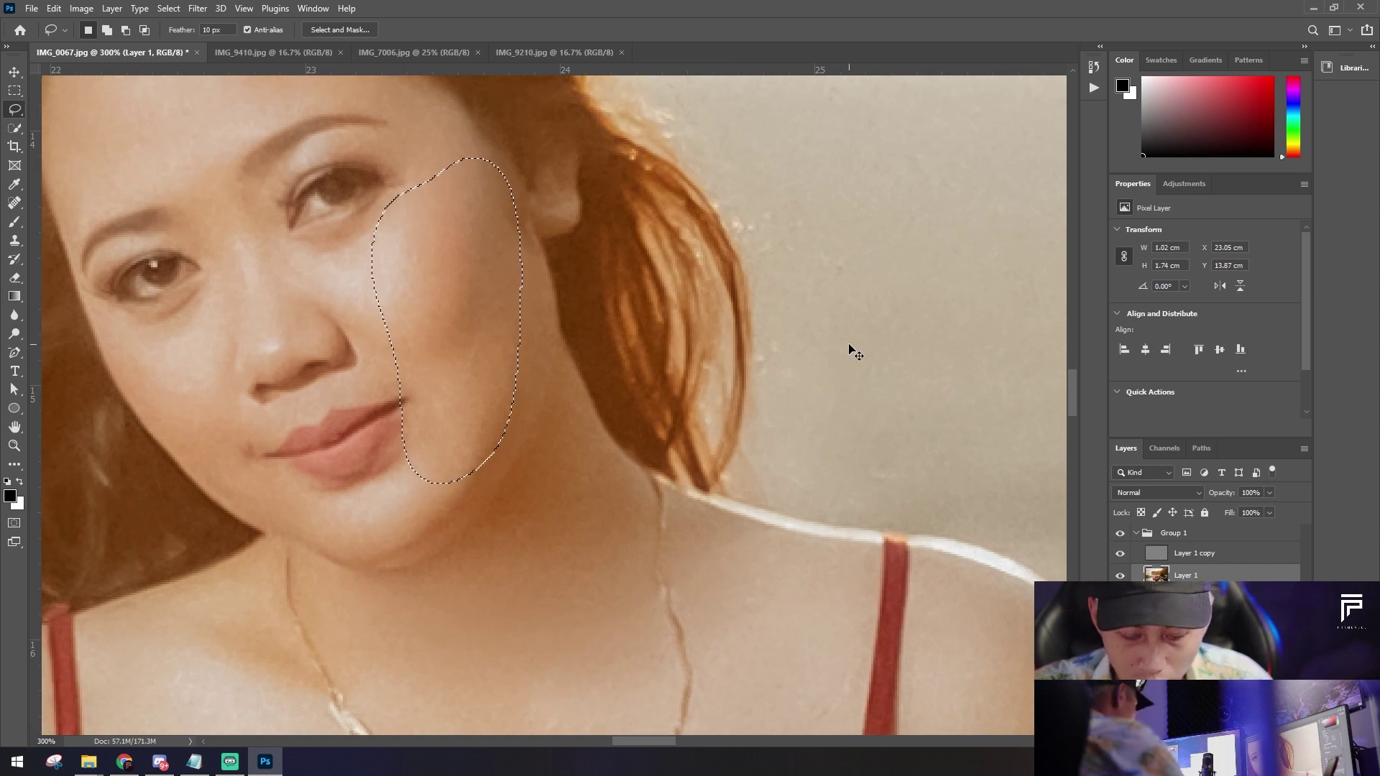
{"action": "key", "text": "ctrl+alt+f"}
{"action": "left_click_drag", "start_coordinate": [778, 343], "coordinate": [788, 340]}
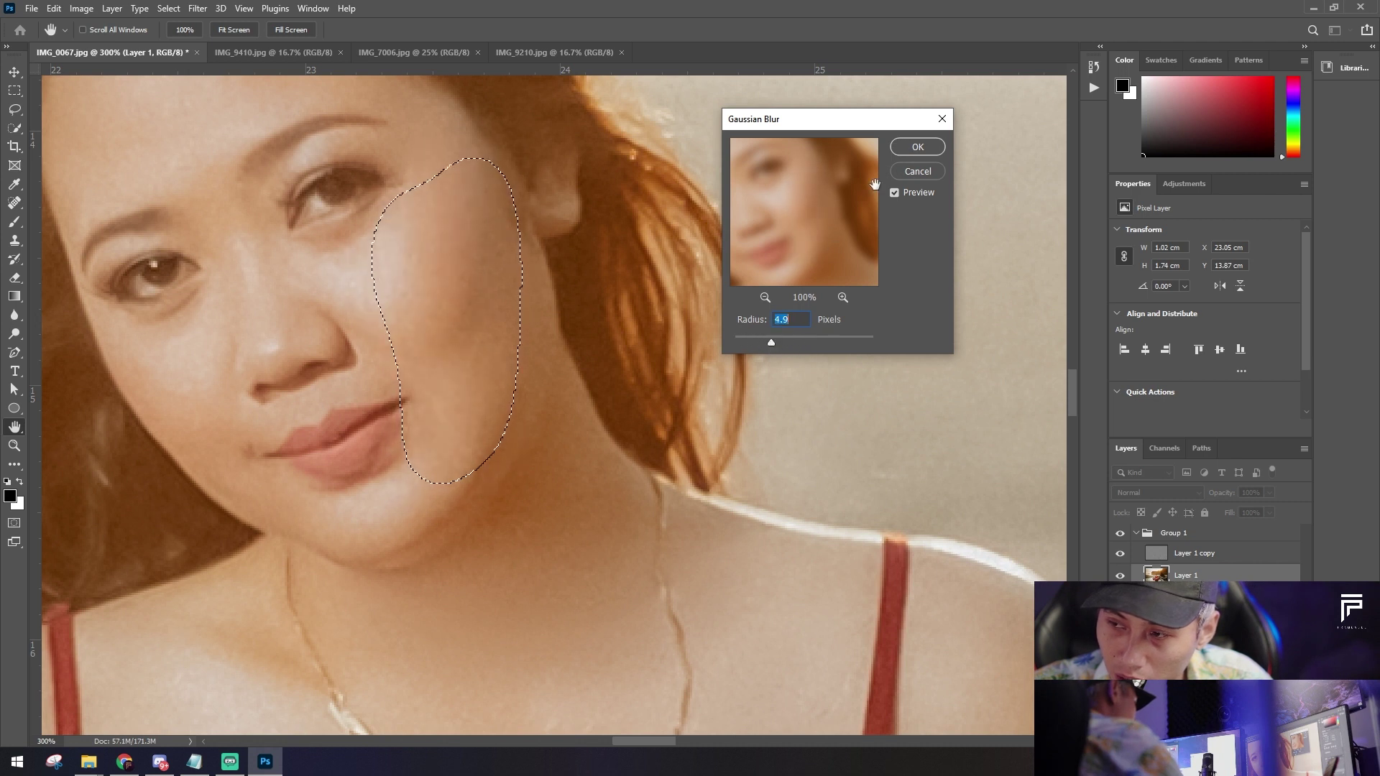
{"action": "left_click", "coordinate": [915, 146]}
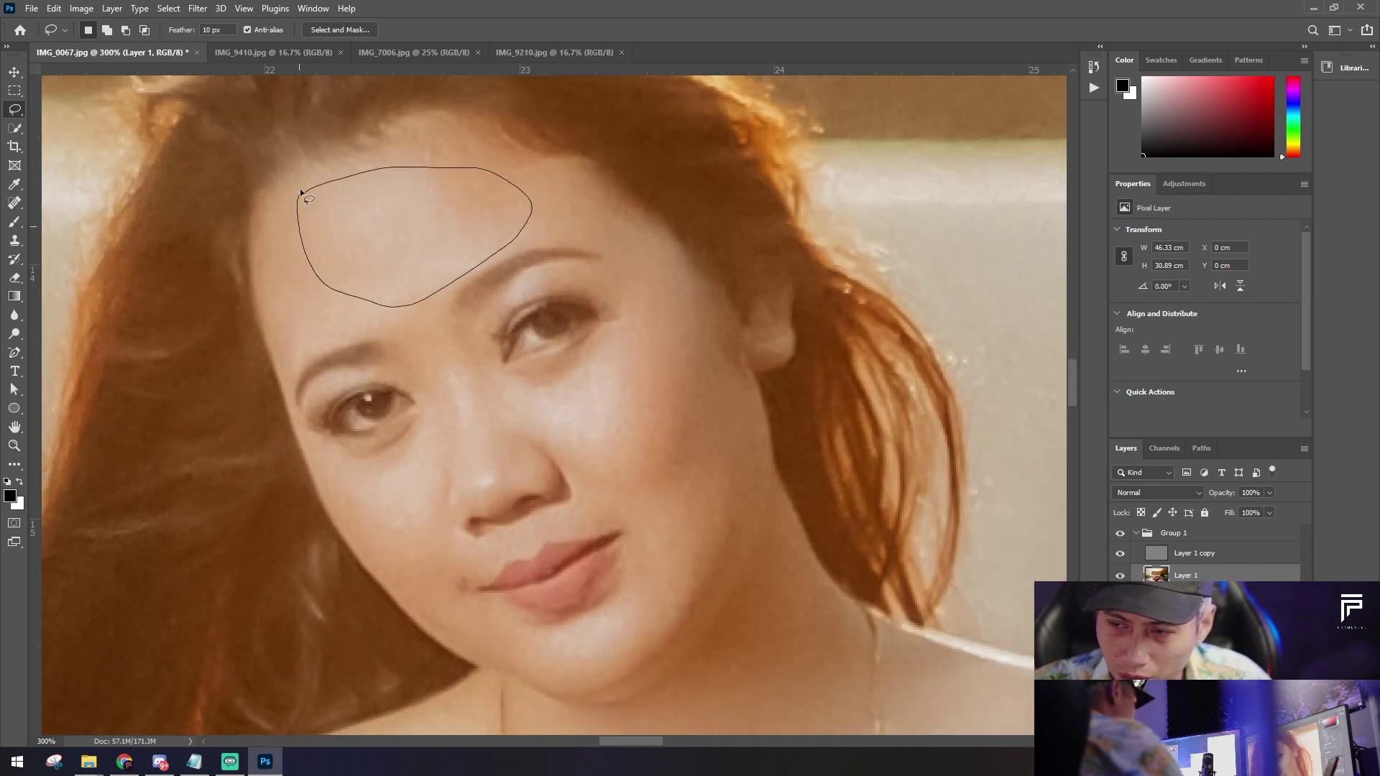
Step: Blur the forehead area with about a 4.9-pixel Gaussian Blur and deselect
{"action": "left_click_drag", "start_coordinate": [509, 166], "coordinate": [521, 177]}
{"action": "key", "text": "ctrl+alt+f"}
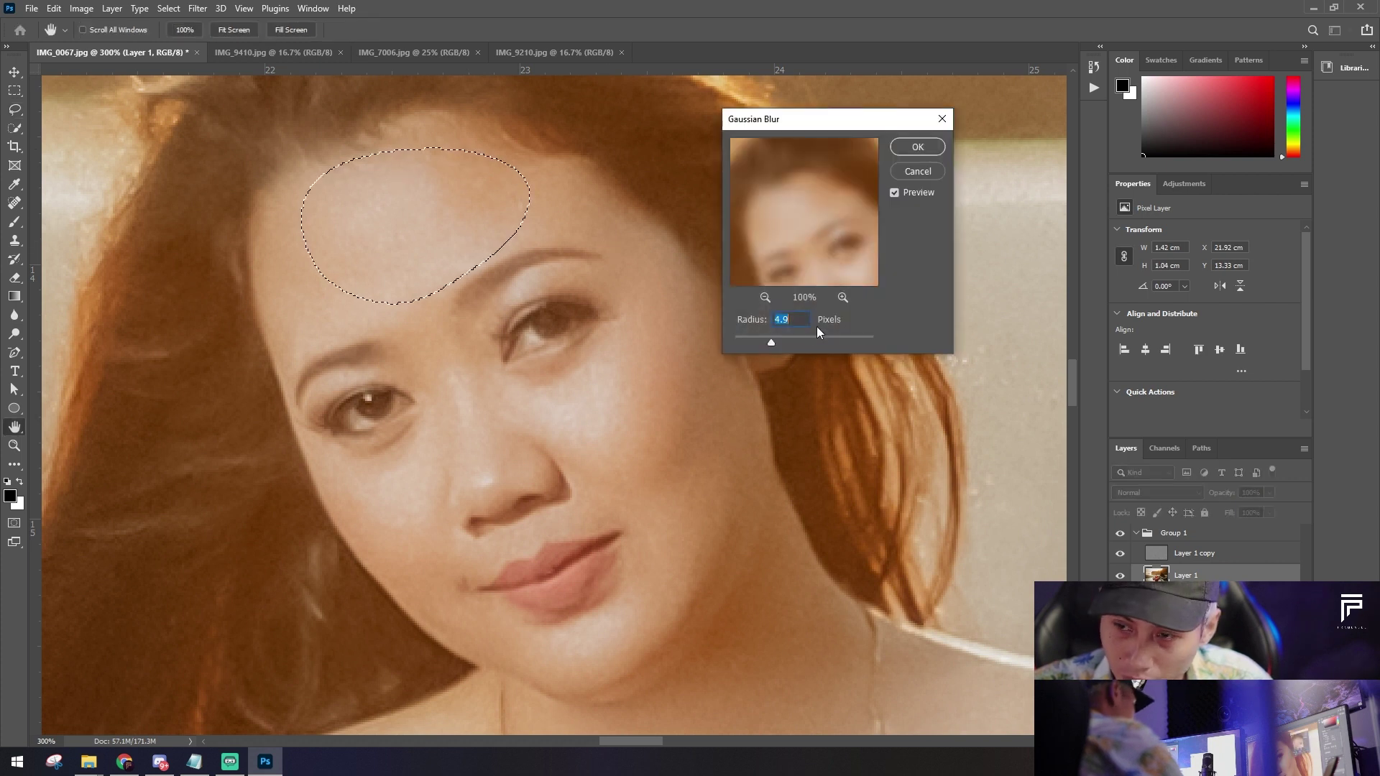
{"action": "left_click", "coordinate": [917, 147]}
{"action": "key", "text": "ctrl+d"}
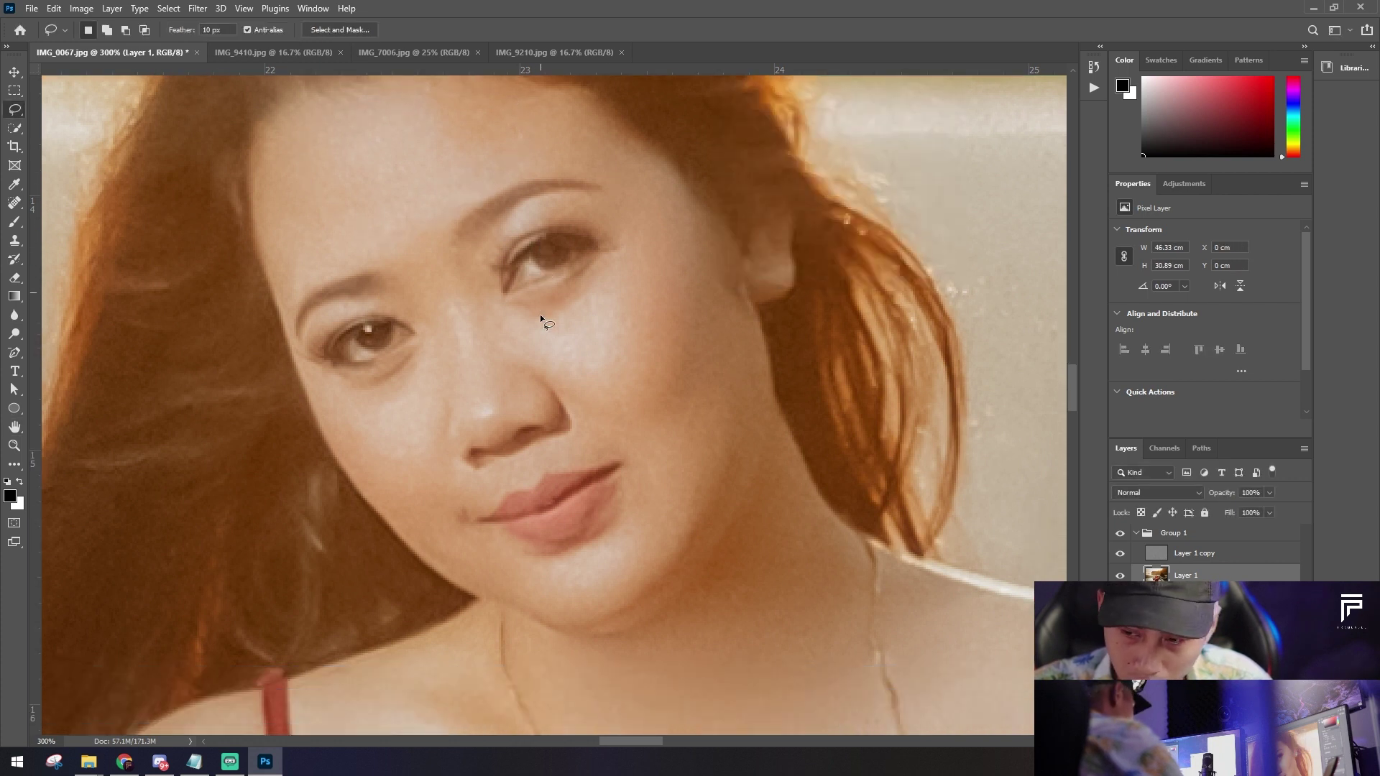
{"action": "scroll", "coordinate": [541, 314], "scroll_direction": "down", "scroll_amount": 3}
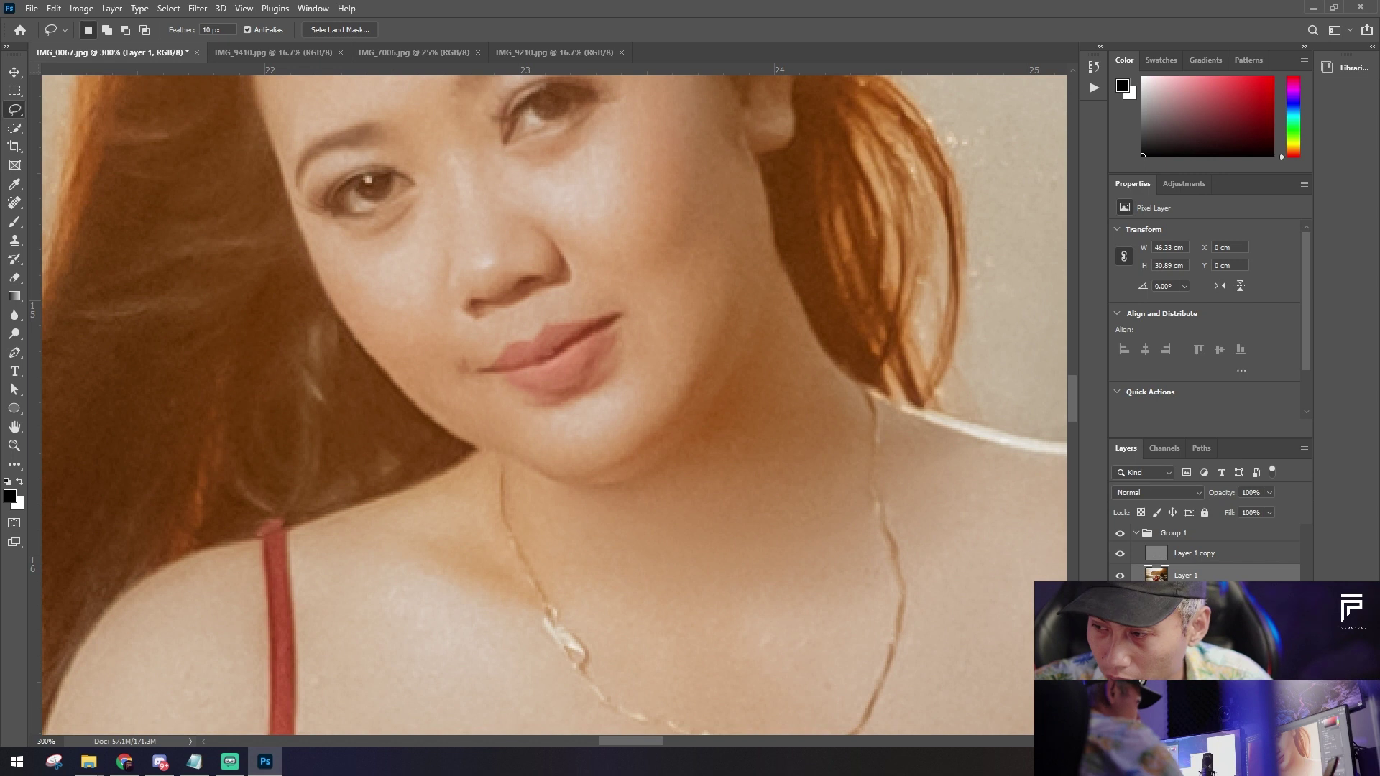
{"action": "key", "text": "ctrl+minus"}
{"action": "key", "text": "ctrl+minus"}
{"action": "key", "text": "ctrl+minus"}
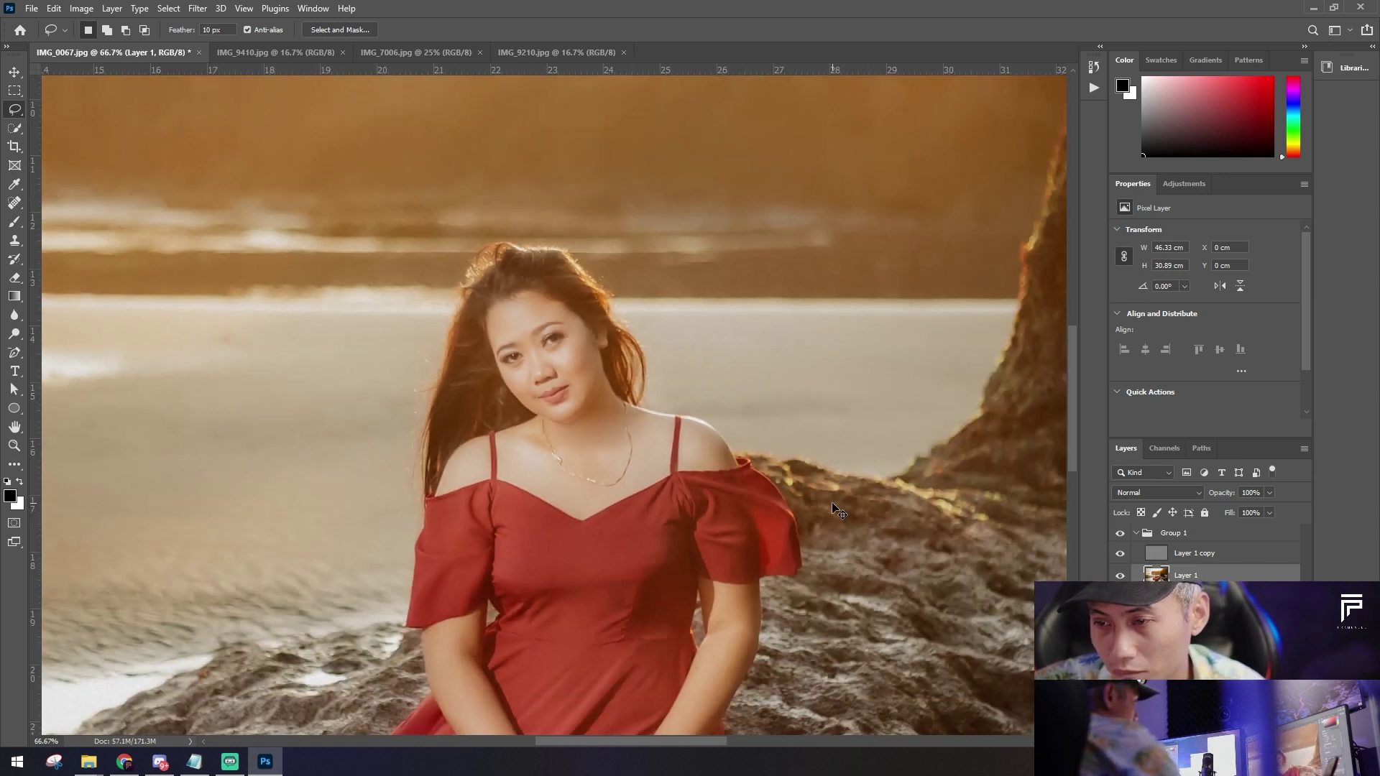
Step: Lasso the shaded strip along the first arm's inner edge
{"action": "scroll", "coordinate": [831, 501], "scroll_direction": "up", "scroll_amount": 2}
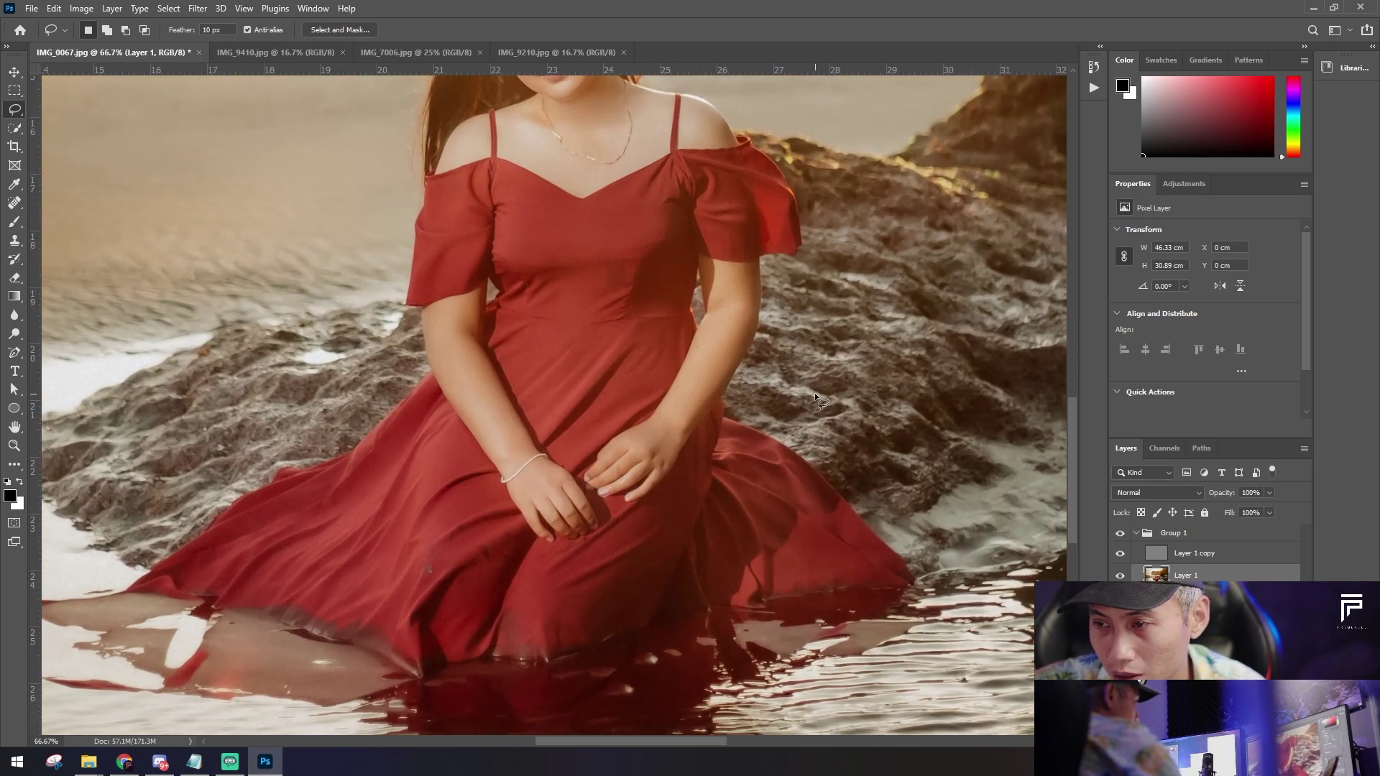
{"action": "scroll", "coordinate": [813, 394], "scroll_direction": "up", "scroll_amount": 1}
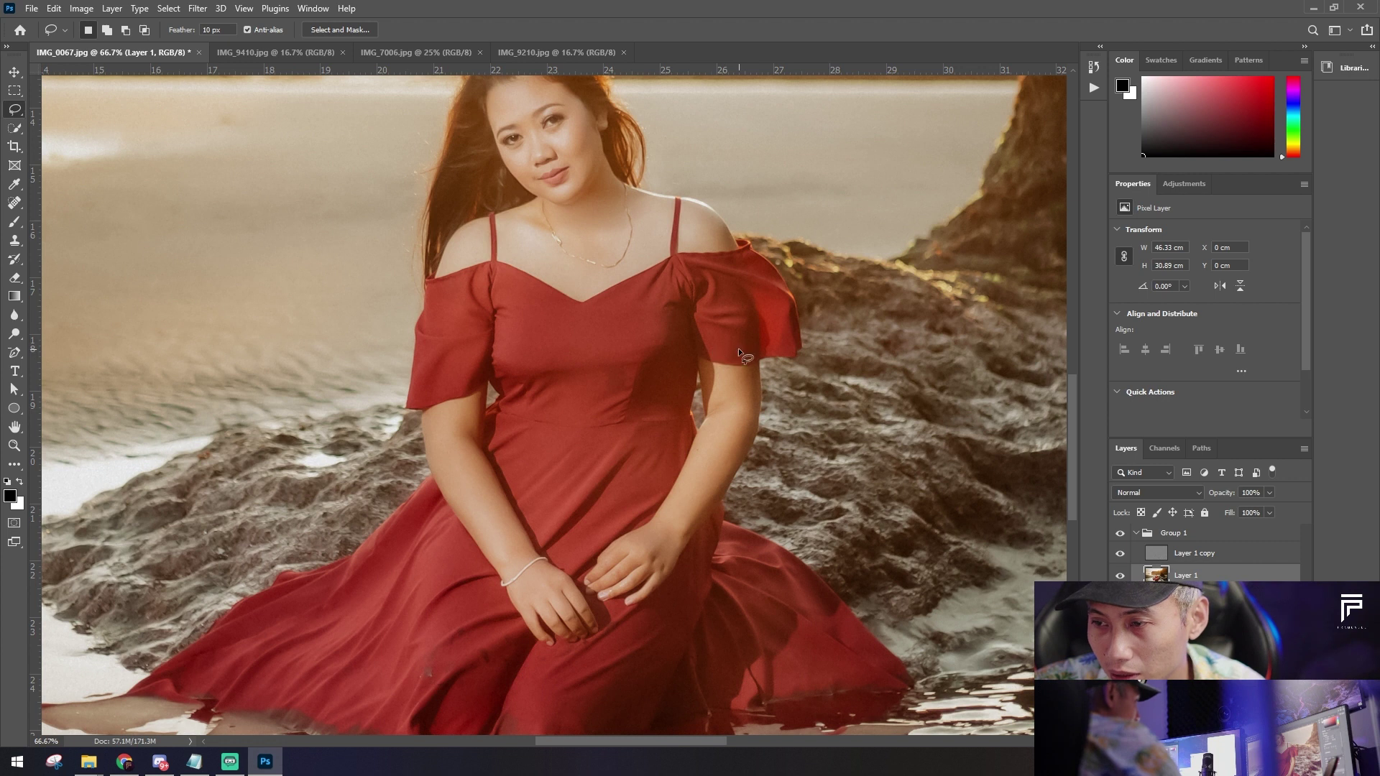
{"action": "scroll", "coordinate": [828, 354], "scroll_direction": "up", "scroll_amount": 1}
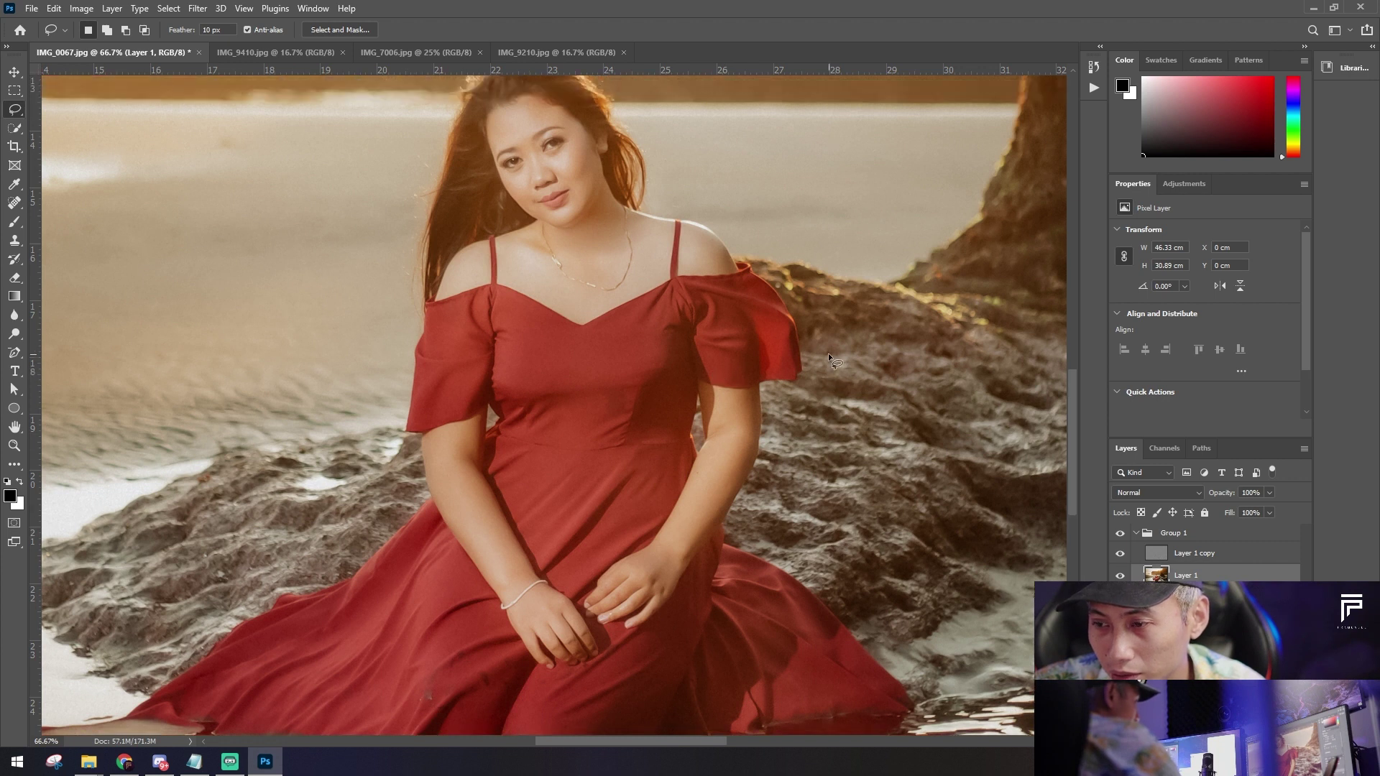
{"action": "scroll", "coordinate": [831, 359], "scroll_direction": "down", "scroll_amount": 1}
{"action": "scroll", "coordinate": [832, 363], "scroll_direction": "up", "scroll_amount": 1}
{"action": "scroll", "coordinate": [920, 482], "scroll_direction": "up", "scroll_amount": 1}
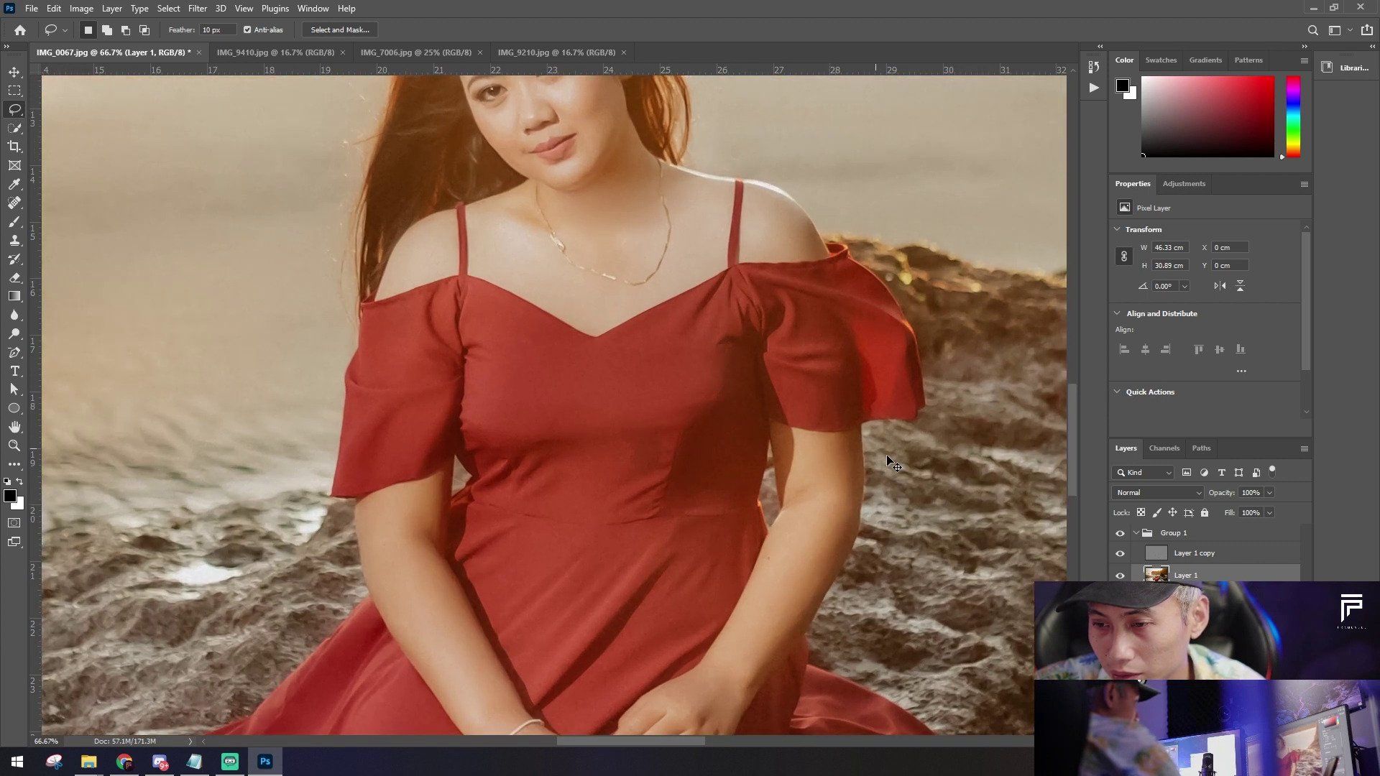
{"action": "scroll", "coordinate": [927, 482], "scroll_direction": "up", "scroll_amount": 1}
{"action": "scroll", "coordinate": [927, 331], "scroll_direction": "down", "scroll_amount": 5}
{"action": "scroll", "coordinate": [683, 258], "scroll_direction": "left", "scroll_amount": 2}
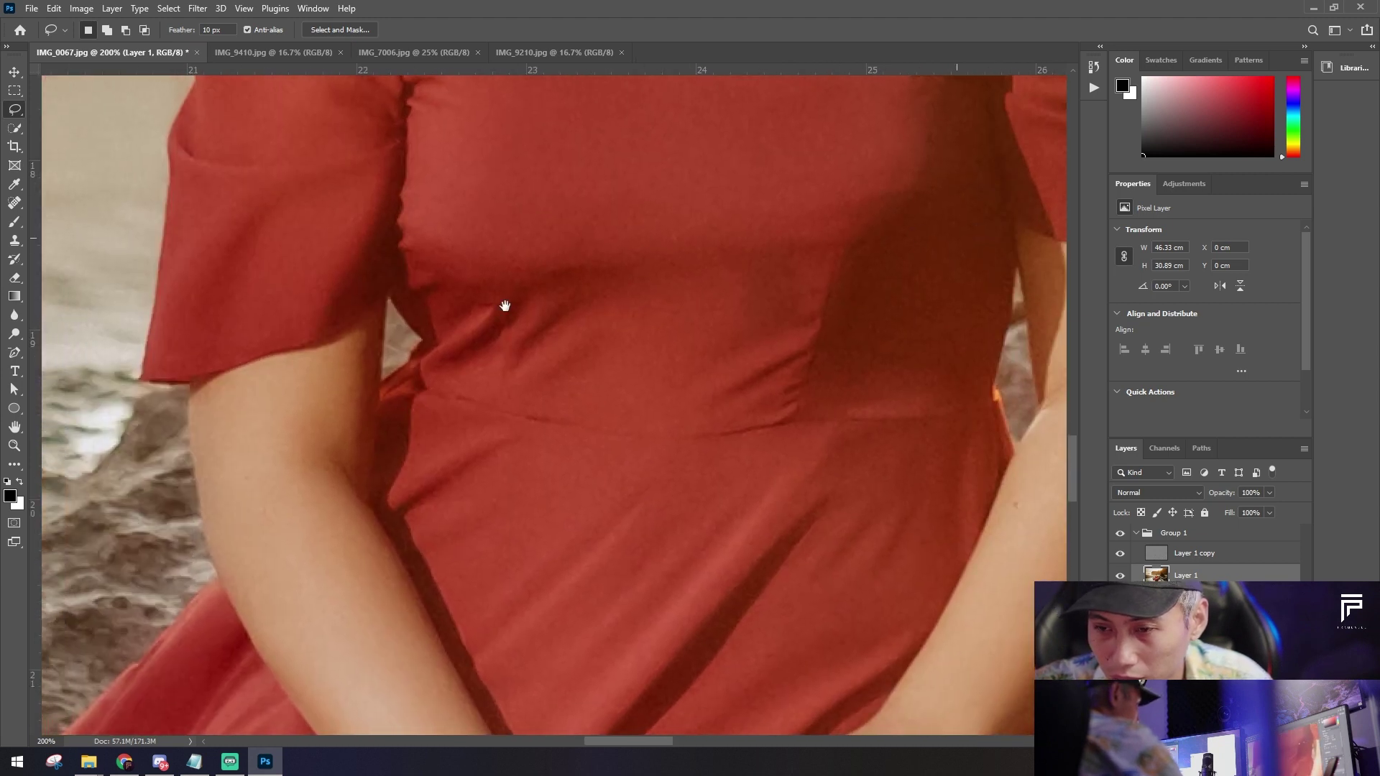
{"action": "scroll", "coordinate": [432, 330], "scroll_direction": "left", "scroll_amount": 2}
{"action": "mouse_move", "coordinate": [378, 345]}
{"action": "left_mouse_down"}
{"action": "mouse_move", "coordinate": [438, 320]}
{"action": "mouse_move", "coordinate": [431, 455]}
{"action": "left_mouse_up"}
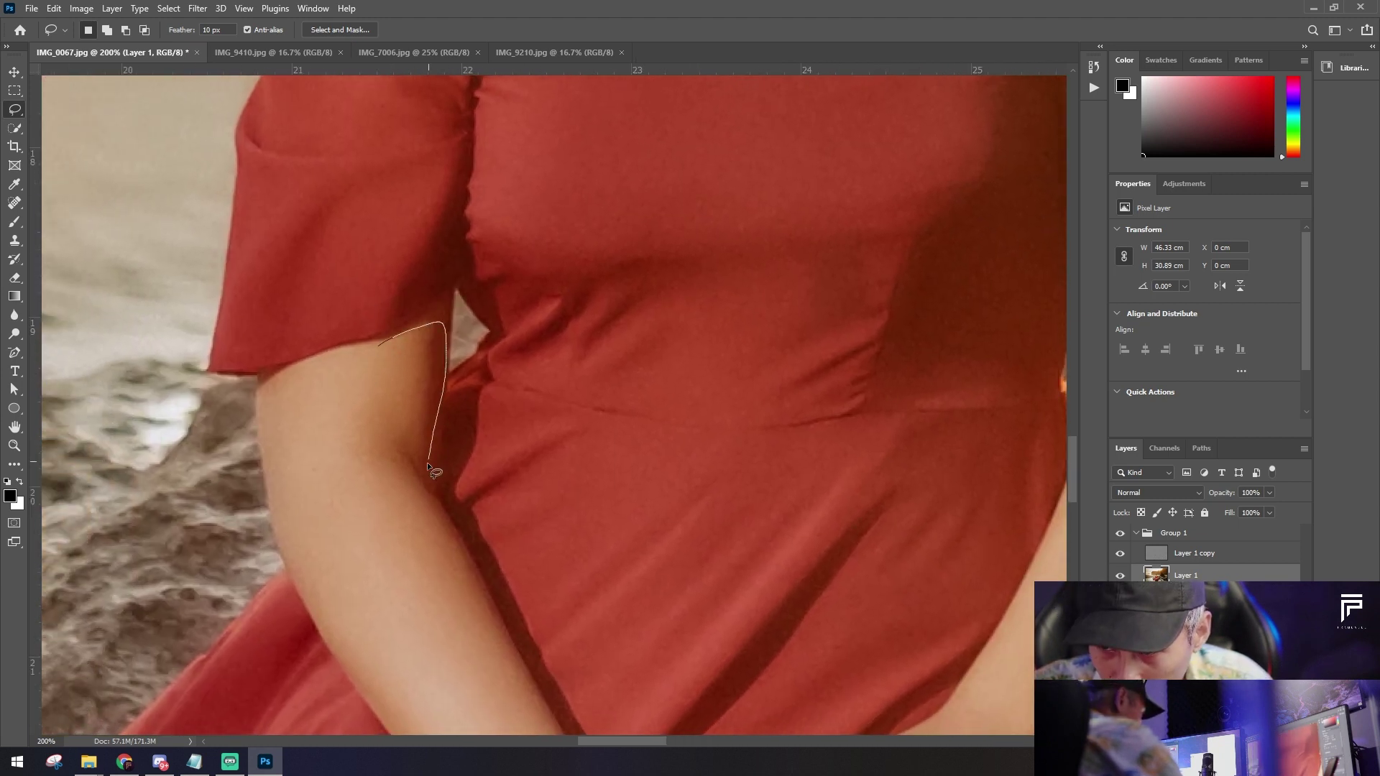
{"action": "mouse_move", "coordinate": [340, 399]}
{"action": "left_mouse_down"}
{"action": "mouse_move", "coordinate": [366, 329]}
{"action": "mouse_move", "coordinate": [410, 355]}
{"action": "left_mouse_up"}
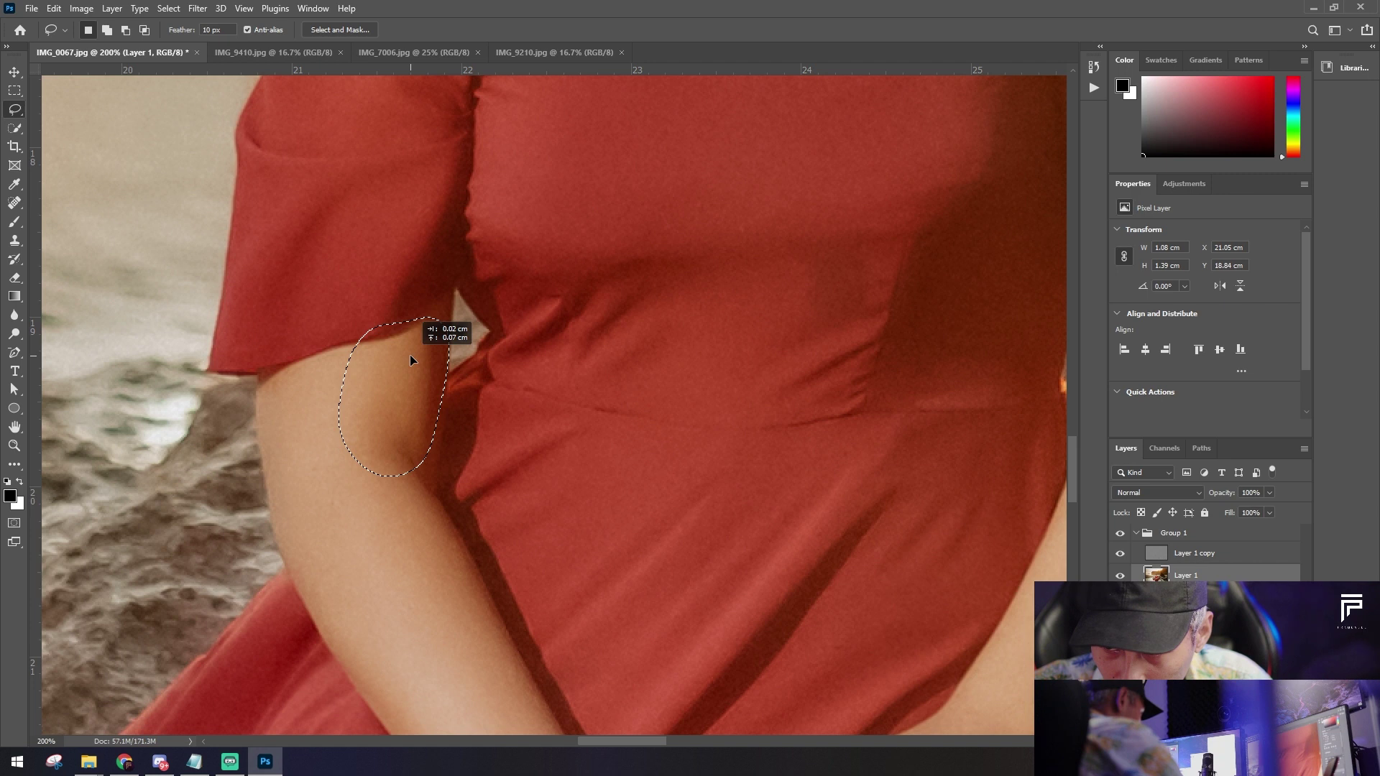
Step: Soften the first inner-arm selection with a stronger Gaussian Blur and deselect
{"action": "key", "text": "ctrl+alt+f"}
{"action": "left_click_drag", "start_coordinate": [808, 347], "coordinate": [787, 342]}
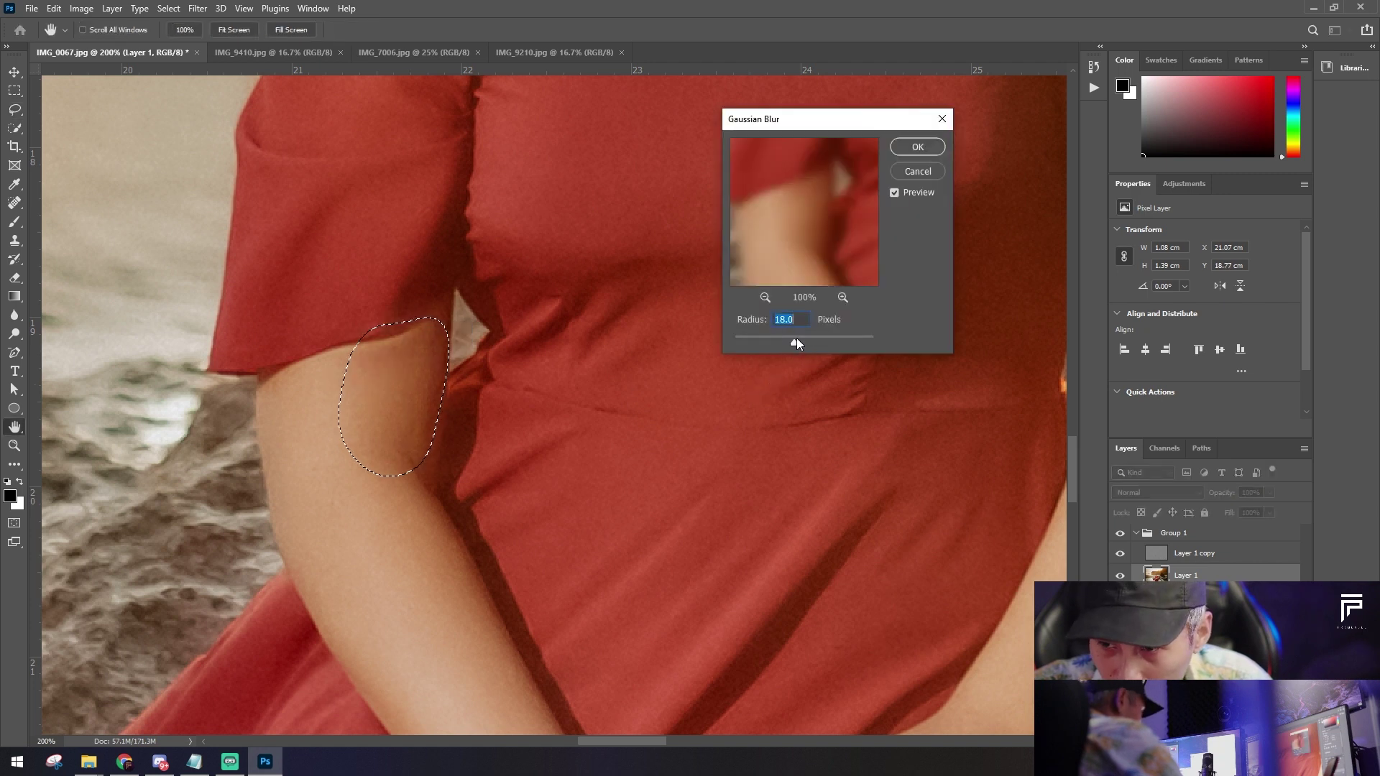
{"action": "left_click", "coordinate": [916, 148]}
{"action": "key", "text": "ctrl+d"}
Step: Blur the other inner-arm shadow at 48.4 px, then show only the Layer 1 copy texture
{"action": "left_click_drag", "start_coordinate": [1045, 286], "coordinate": [573, 415]}
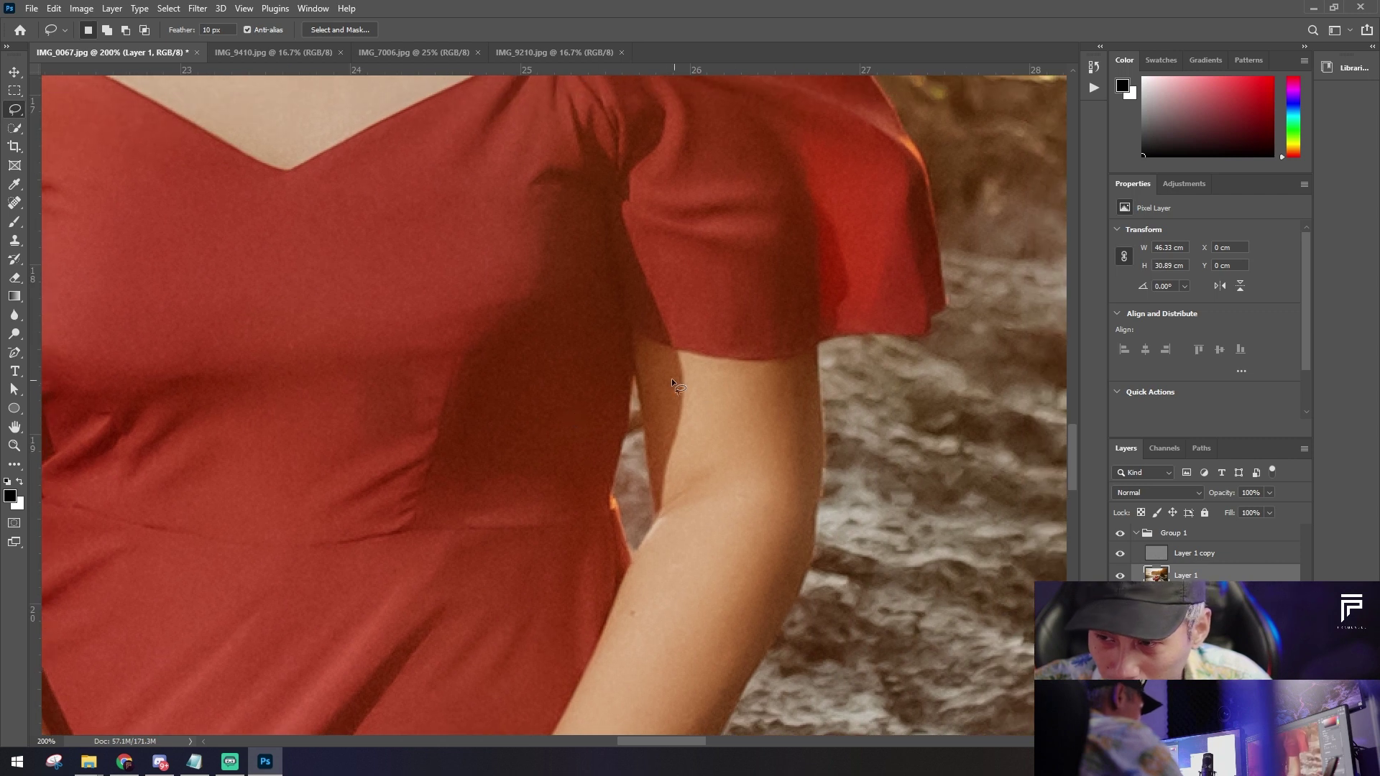
{"action": "key", "text": "ctrl+plus"}
{"action": "mouse_move", "coordinate": [794, 355]}
{"action": "left_mouse_down"}
{"action": "mouse_move", "coordinate": [733, 570]}
{"action": "mouse_move", "coordinate": [698, 488]}
{"action": "left_mouse_up"}
{"action": "left_click_drag", "start_coordinate": [694, 332], "coordinate": [712, 325]}
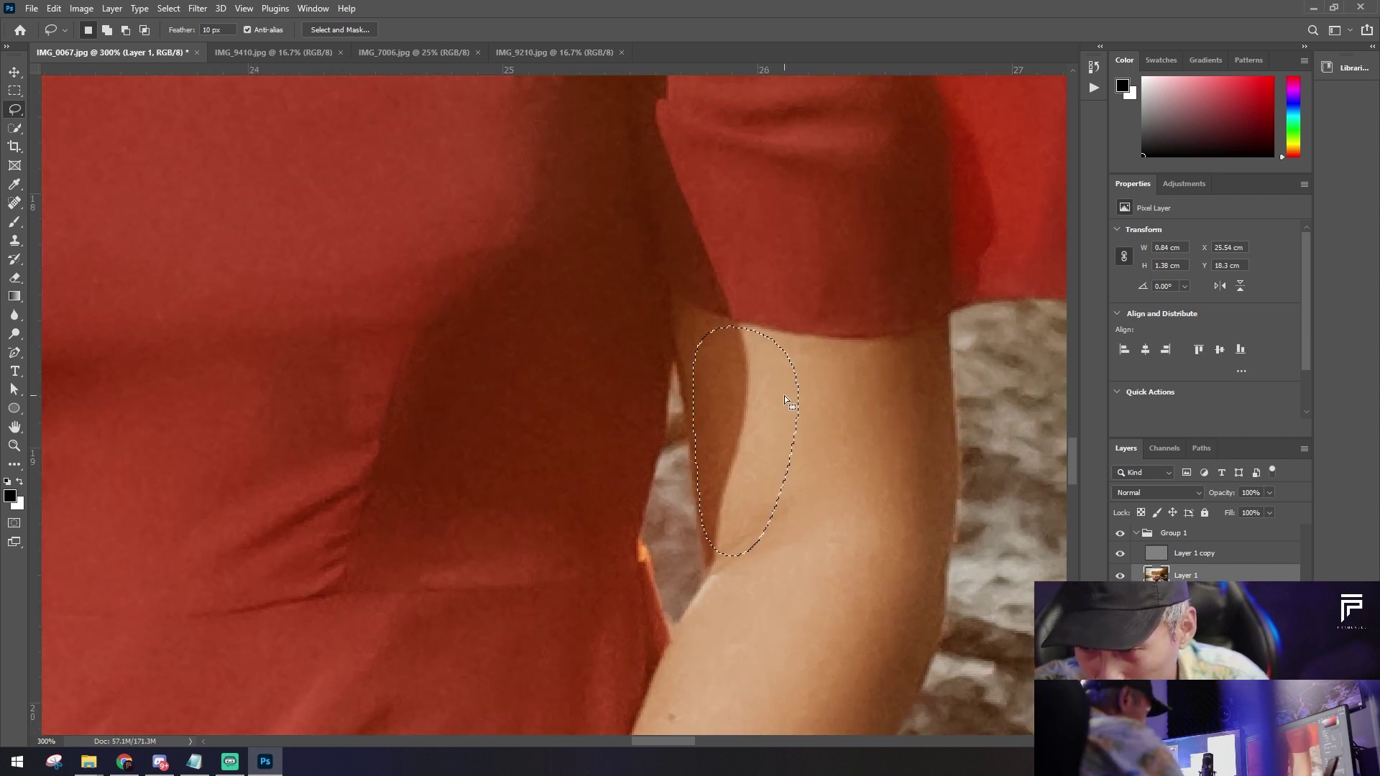
{"action": "key", "text": "ctrl+alt+f"}
{"action": "left_click", "coordinate": [807, 336]}
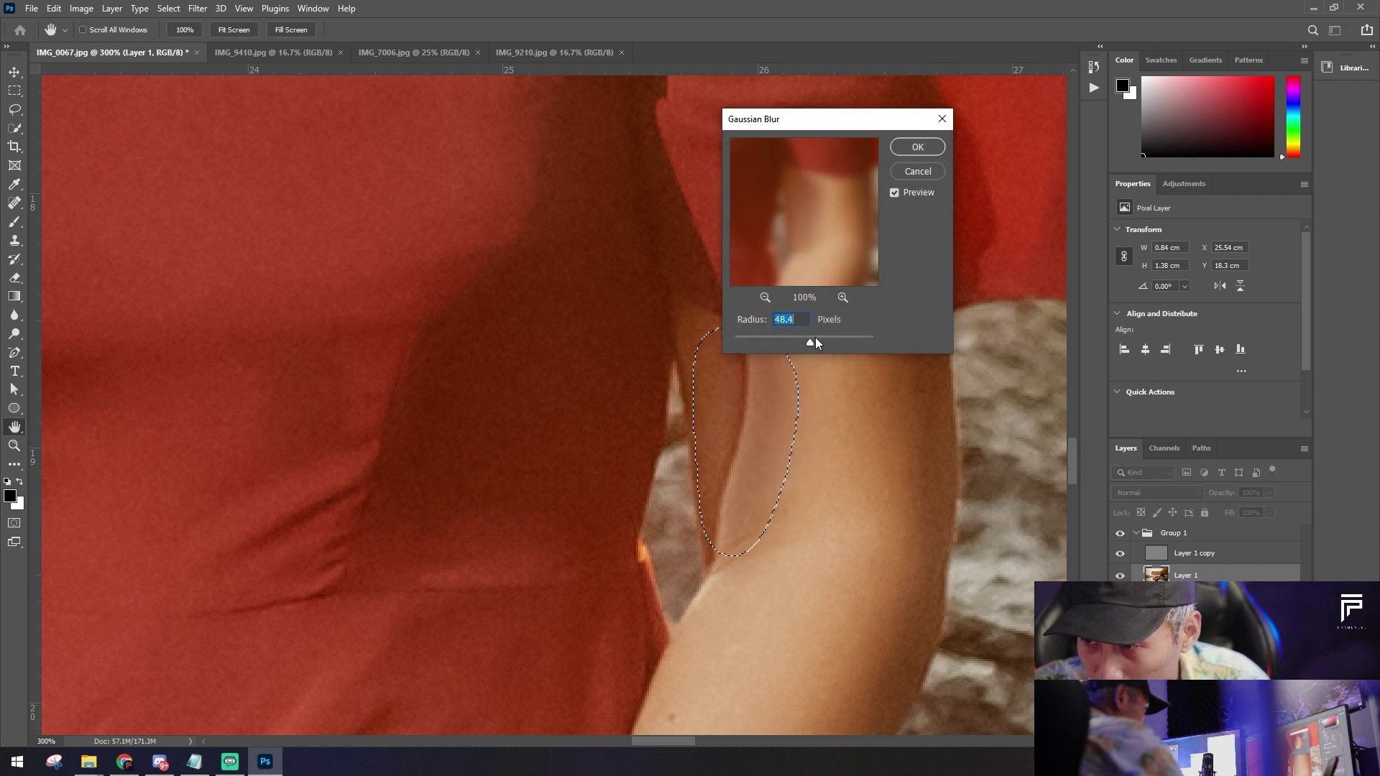
{"action": "left_click", "coordinate": [918, 149]}
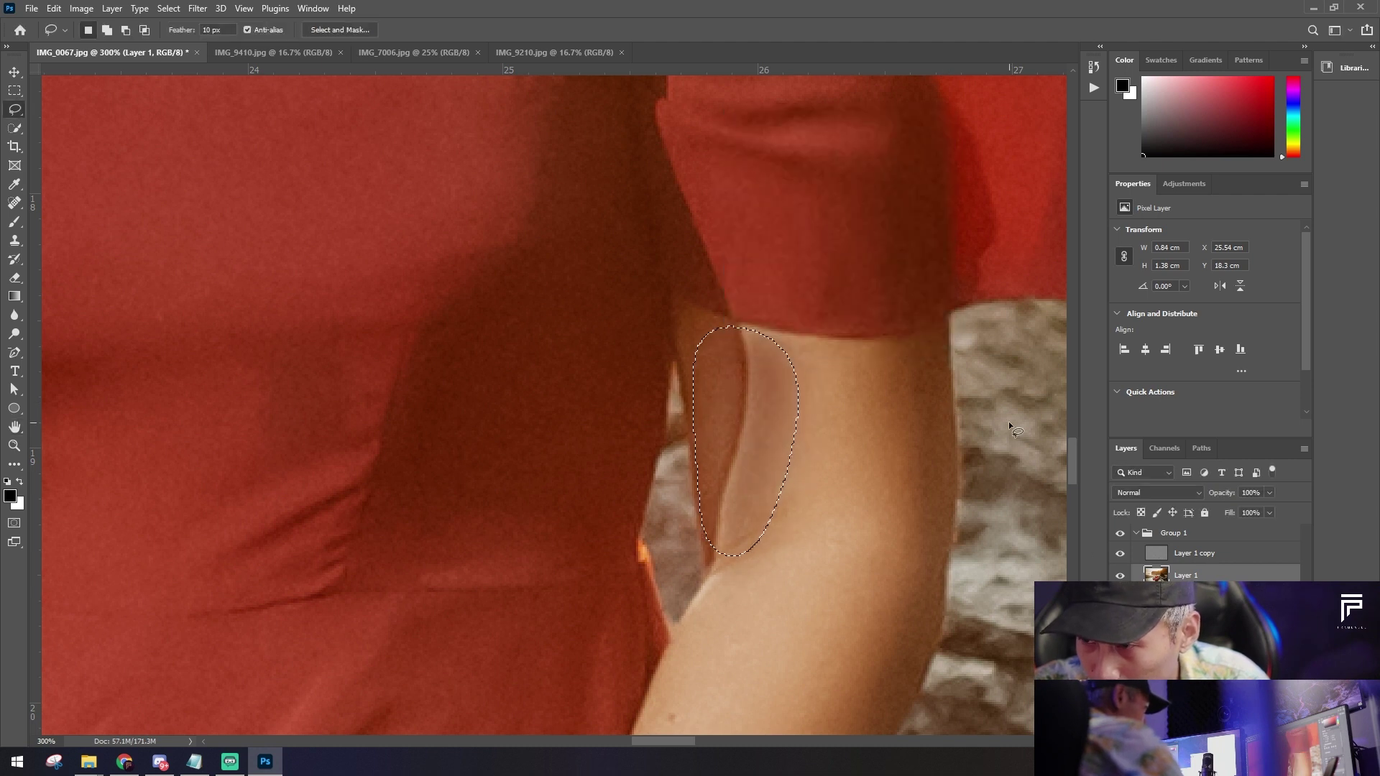
{"action": "key", "text": "ctrl+d"}
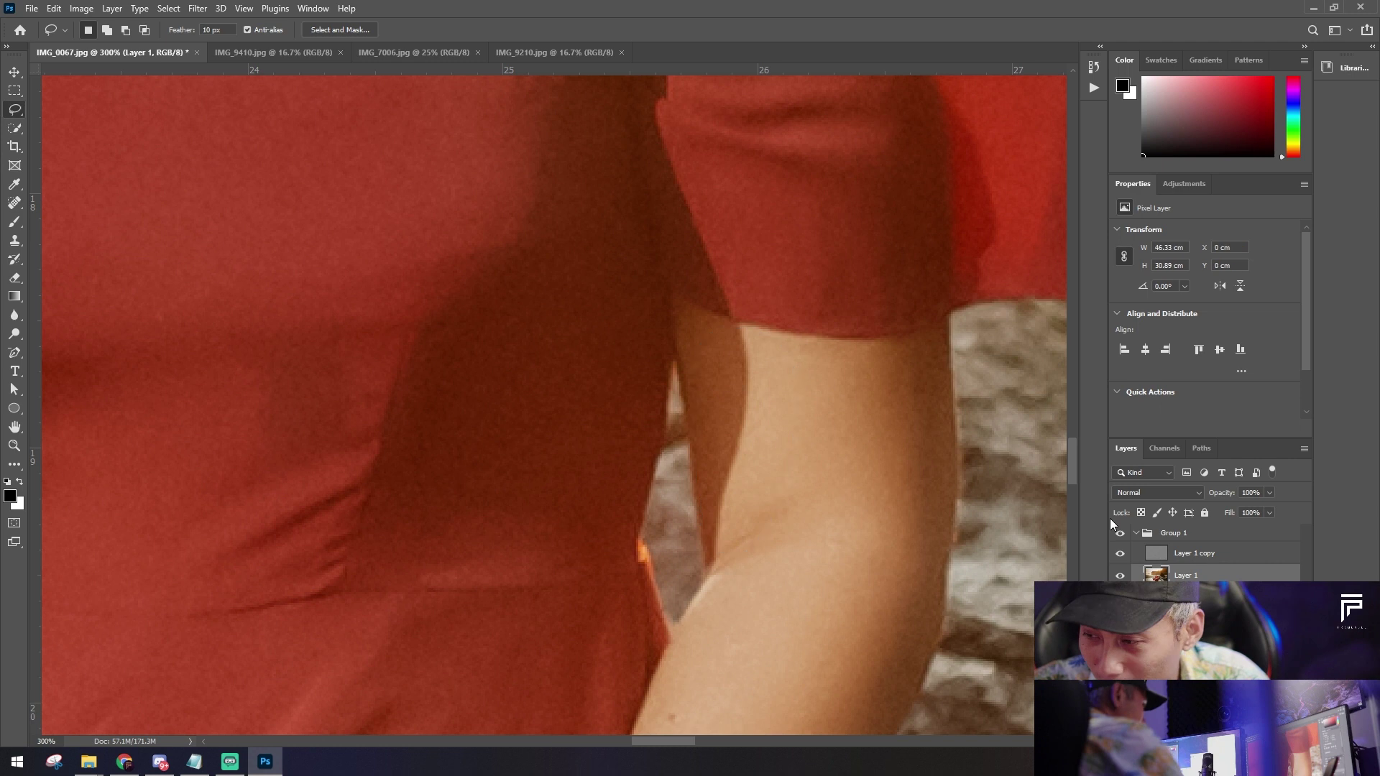
{"action": "left_click", "coordinate": [1194, 552]}
{"action": "left_click", "coordinate": [1120, 575]}
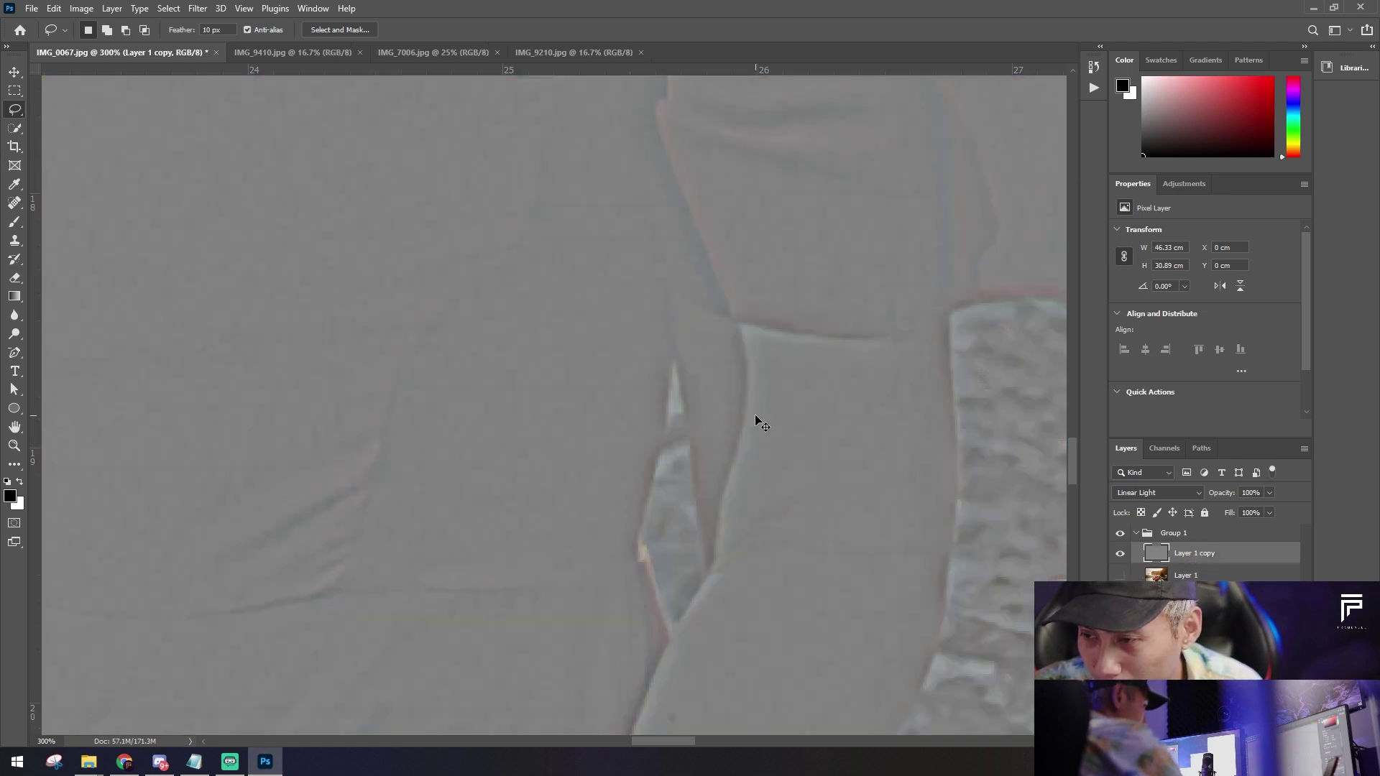
Step: Clone-stamp at size 20 over the inner-arm edge and the gap below the arm
{"action": "key", "text": "ctrl+plus"}
{"action": "key", "text": "s"}
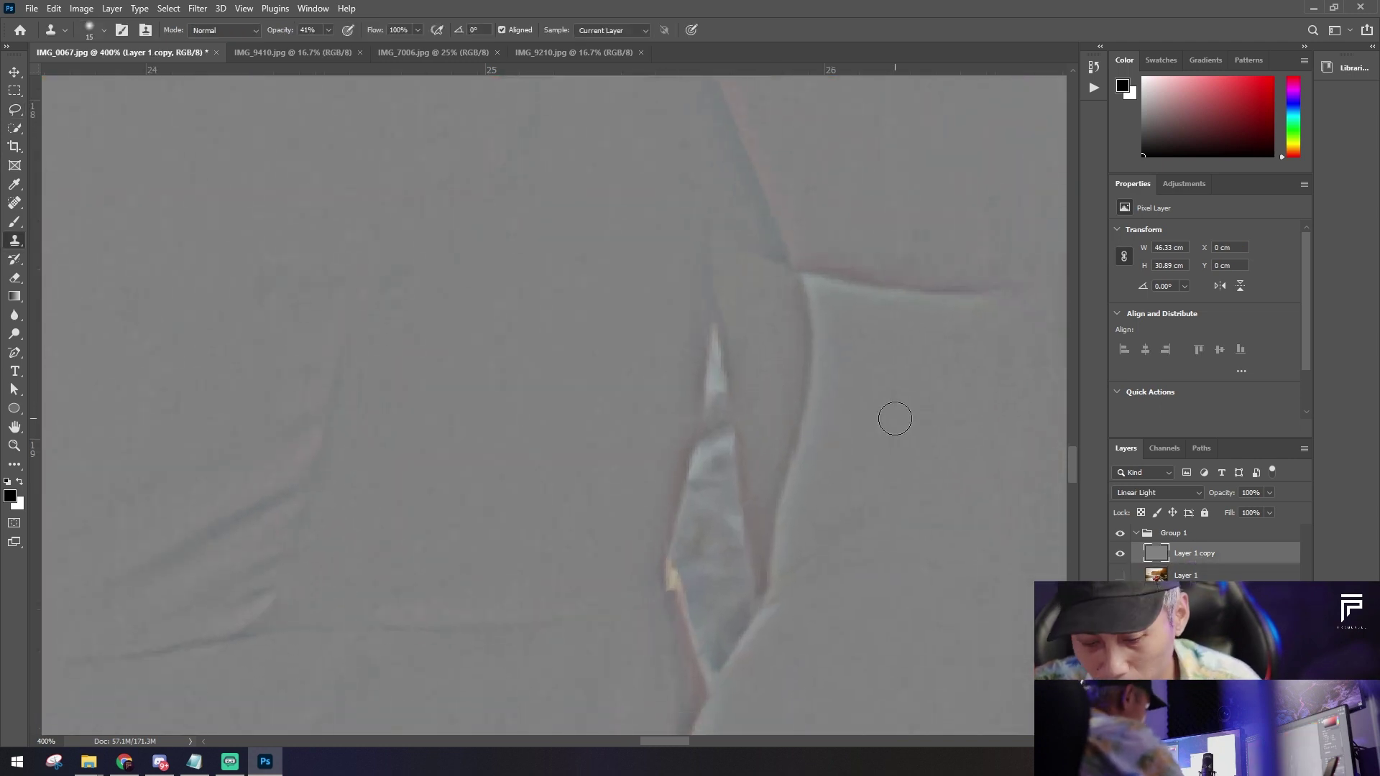
{"action": "key", "text": "bracketright"}
{"action": "left_click_drag", "start_coordinate": [830, 320], "coordinate": [798, 314]}
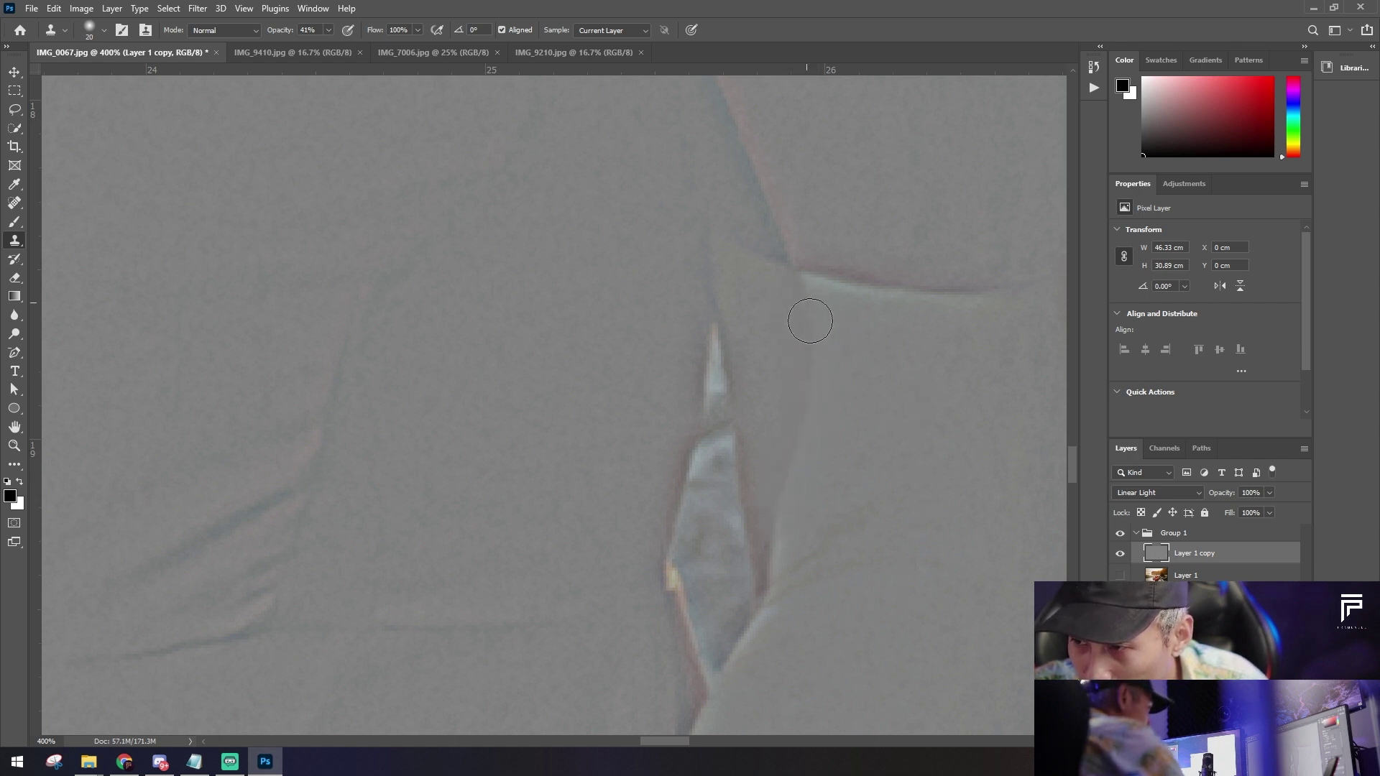
{"action": "mouse_move", "coordinate": [799, 330]}
{"action": "left_mouse_down"}
{"action": "mouse_move", "coordinate": [789, 287]}
{"action": "mouse_move", "coordinate": [781, 563]}
{"action": "left_mouse_up"}
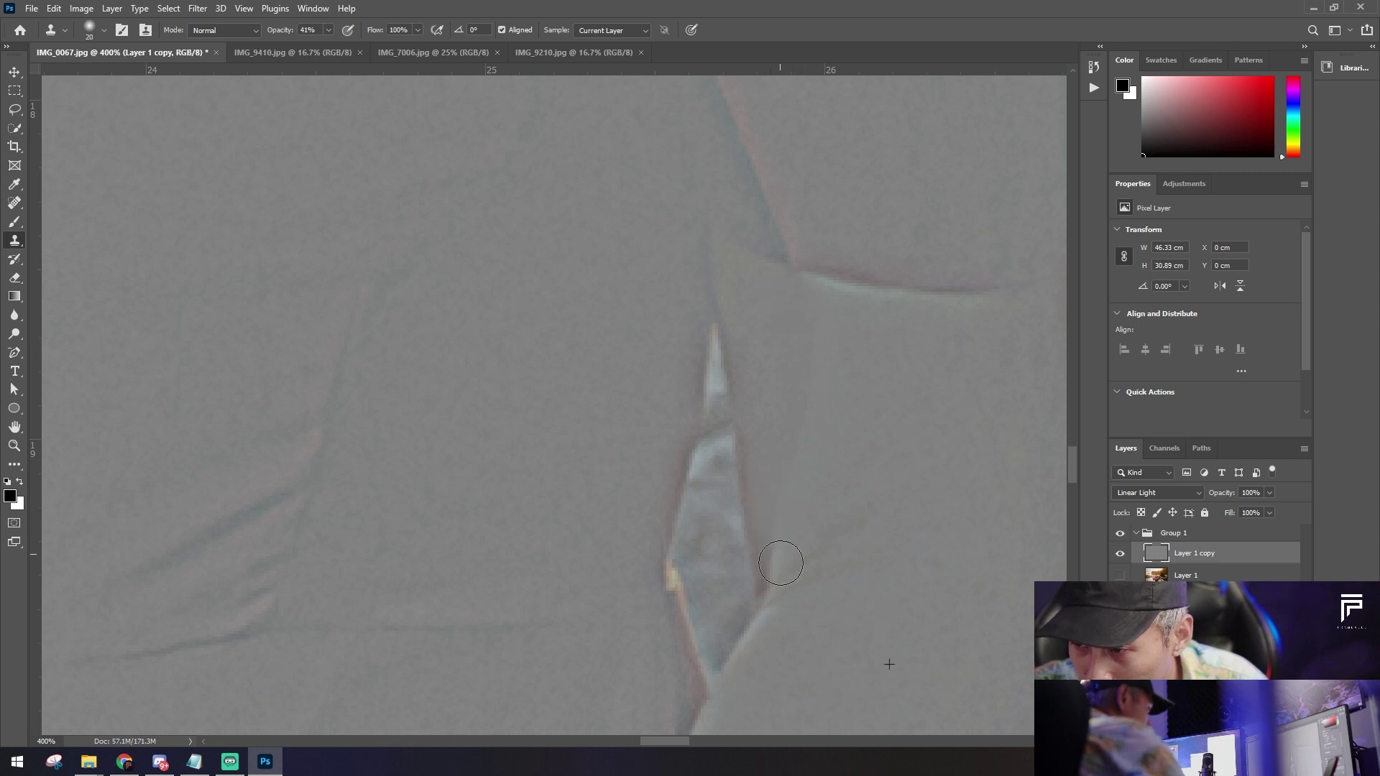
{"action": "left_click_drag", "start_coordinate": [808, 474], "coordinate": [782, 567]}
Step: Clone clean texture along the sleeve edge and over the fold edges
{"action": "scroll", "coordinate": [859, 487], "scroll_direction": "up", "scroll_amount": 3}
{"action": "scroll", "coordinate": [856, 515], "scroll_direction": "up", "scroll_amount": 2}
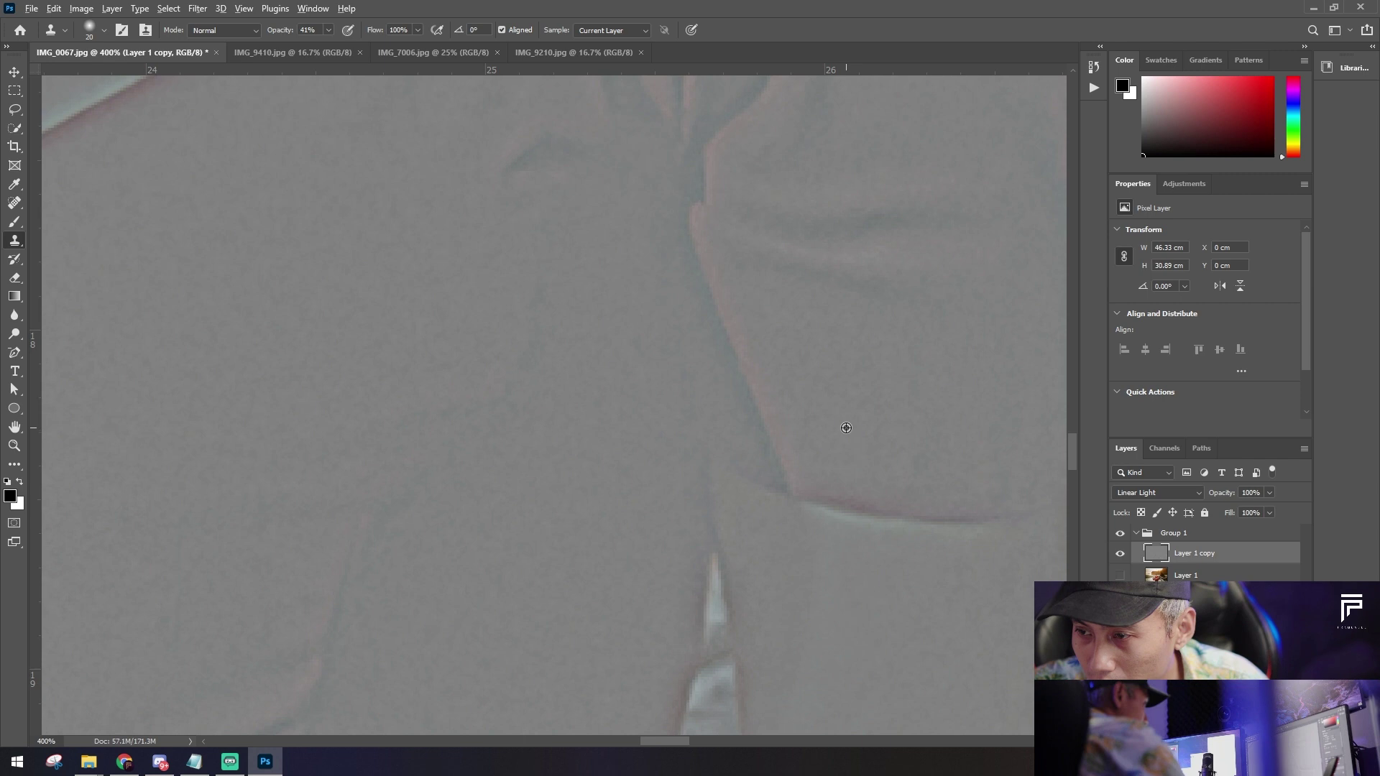
{"action": "scroll", "coordinate": [850, 569], "scroll_direction": "up", "scroll_amount": 2}
{"action": "mouse_move", "coordinate": [794, 595]}
{"action": "left_mouse_down"}
{"action": "mouse_move", "coordinate": [761, 545]}
{"action": "mouse_move", "coordinate": [783, 561]}
{"action": "mouse_move", "coordinate": [725, 401]}
{"action": "mouse_move", "coordinate": [784, 465]}
{"action": "left_mouse_up"}
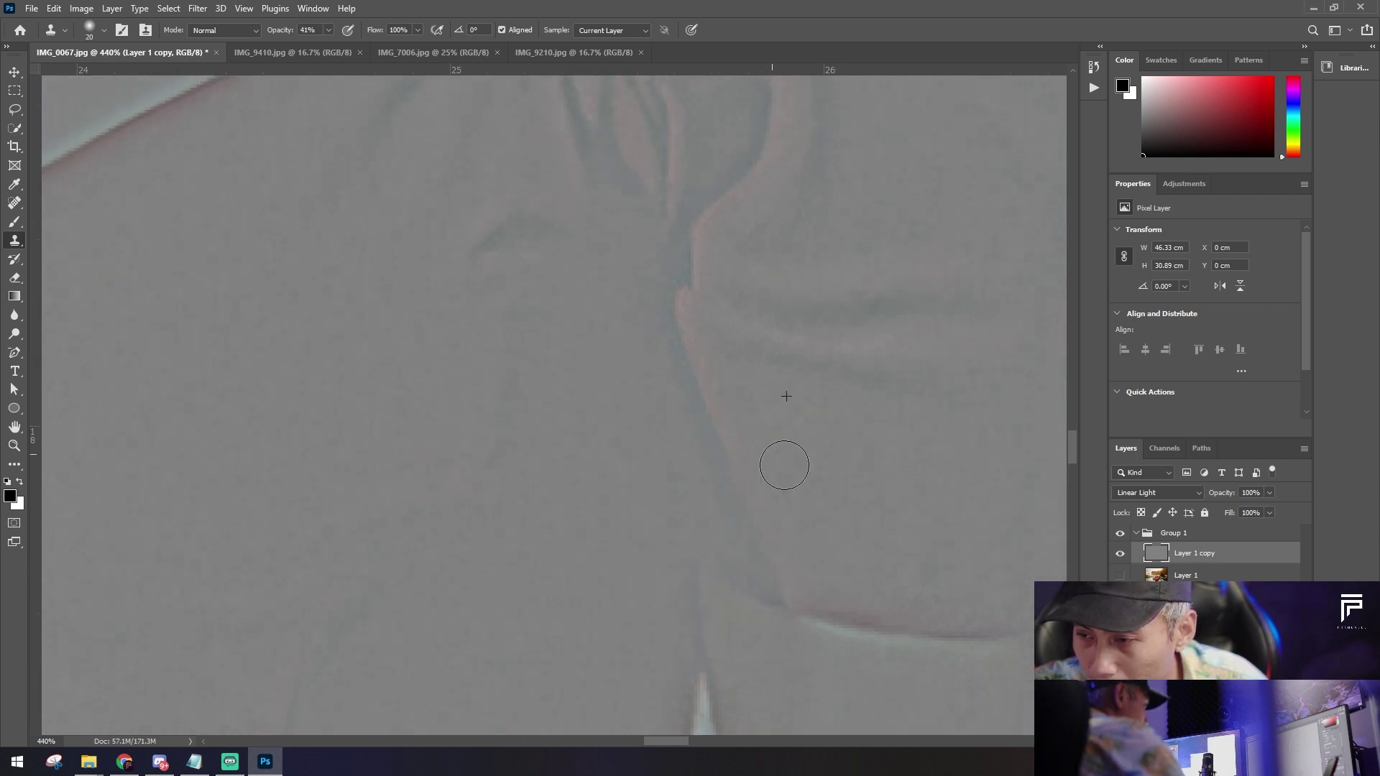
{"action": "scroll", "coordinate": [835, 531], "scroll_direction": "up", "scroll_amount": 2}
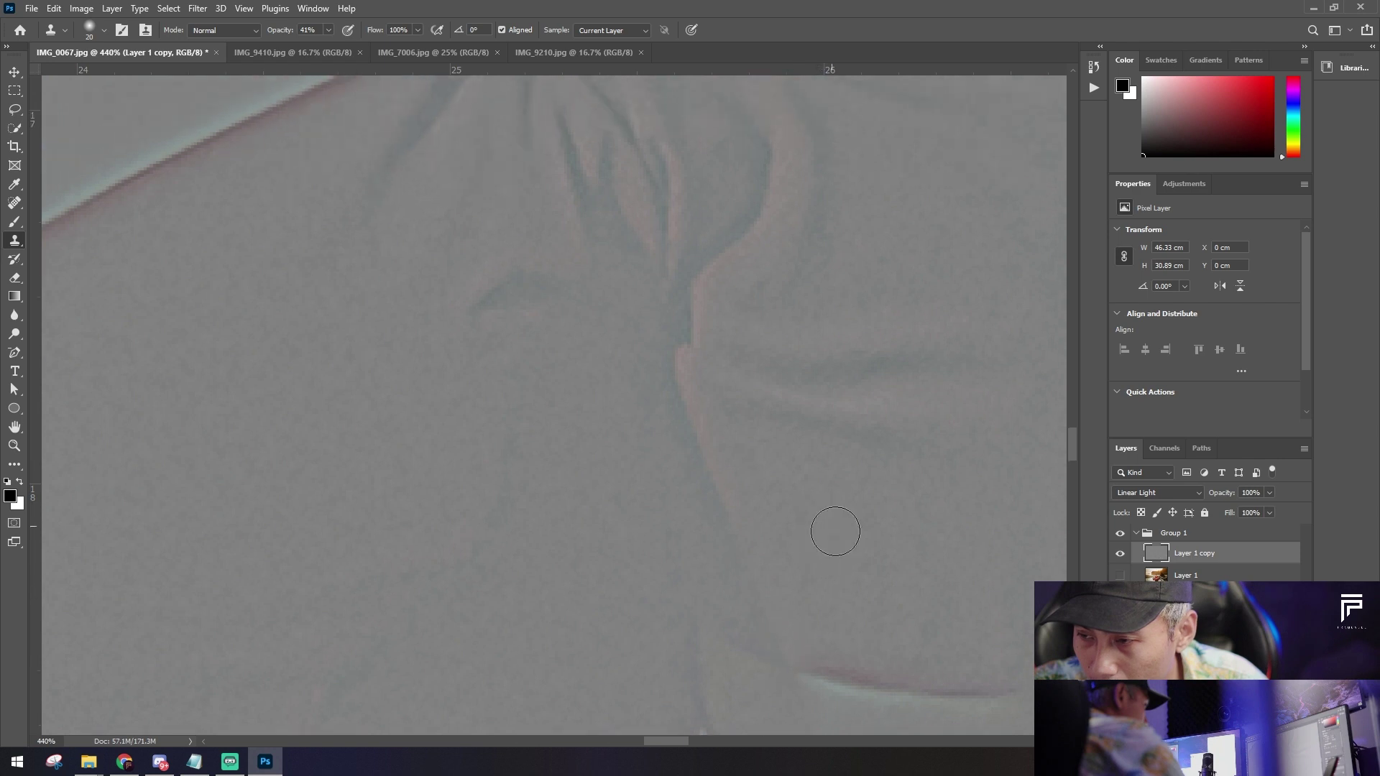
{"action": "mouse_move", "coordinate": [734, 508]}
{"action": "left_mouse_down"}
{"action": "mouse_move", "coordinate": [705, 462]}
{"action": "mouse_move", "coordinate": [715, 417]}
{"action": "left_mouse_up"}
{"action": "scroll", "coordinate": [714, 416], "scroll_direction": "up", "scroll_amount": 2}
{"action": "mouse_move", "coordinate": [710, 483]}
{"action": "left_mouse_down"}
{"action": "mouse_move", "coordinate": [698, 403]}
{"action": "mouse_move", "coordinate": [718, 347]}
{"action": "left_mouse_up"}
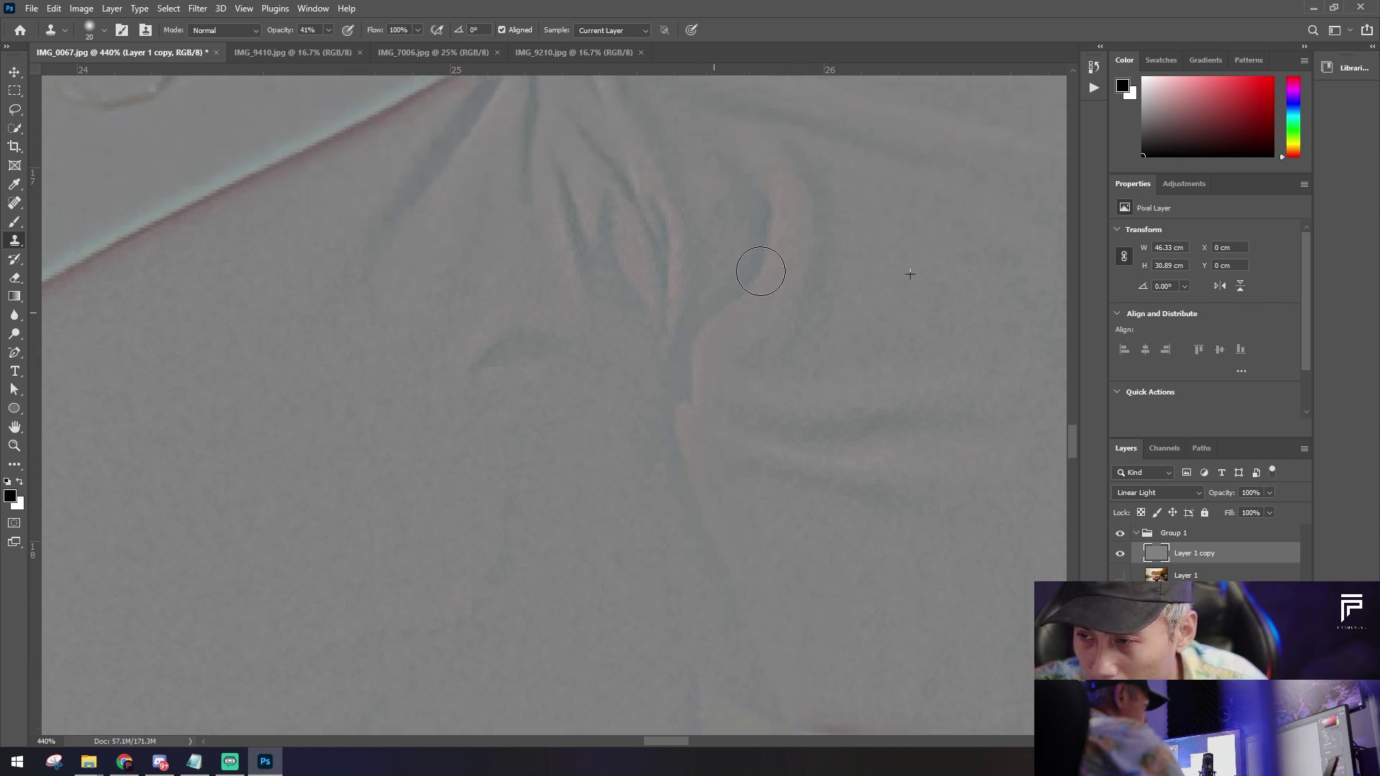
Step: Show Layer 1 again for the full-colour photo and make it the working layer
{"action": "key", "text": "ctrl+minus"}
{"action": "left_click", "coordinate": [1121, 575]}
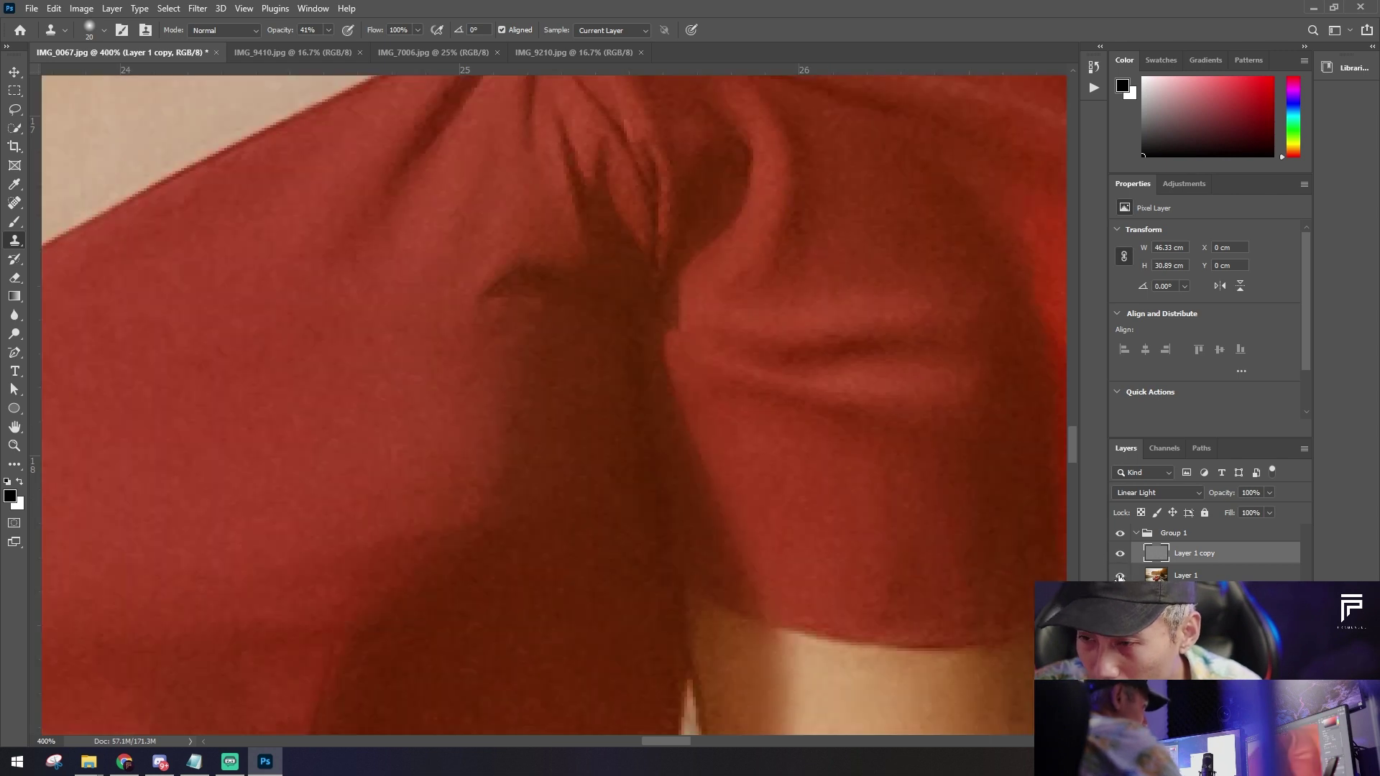
{"action": "key", "text": "ctrl+minus"}
{"action": "left_click", "coordinate": [1194, 577]}
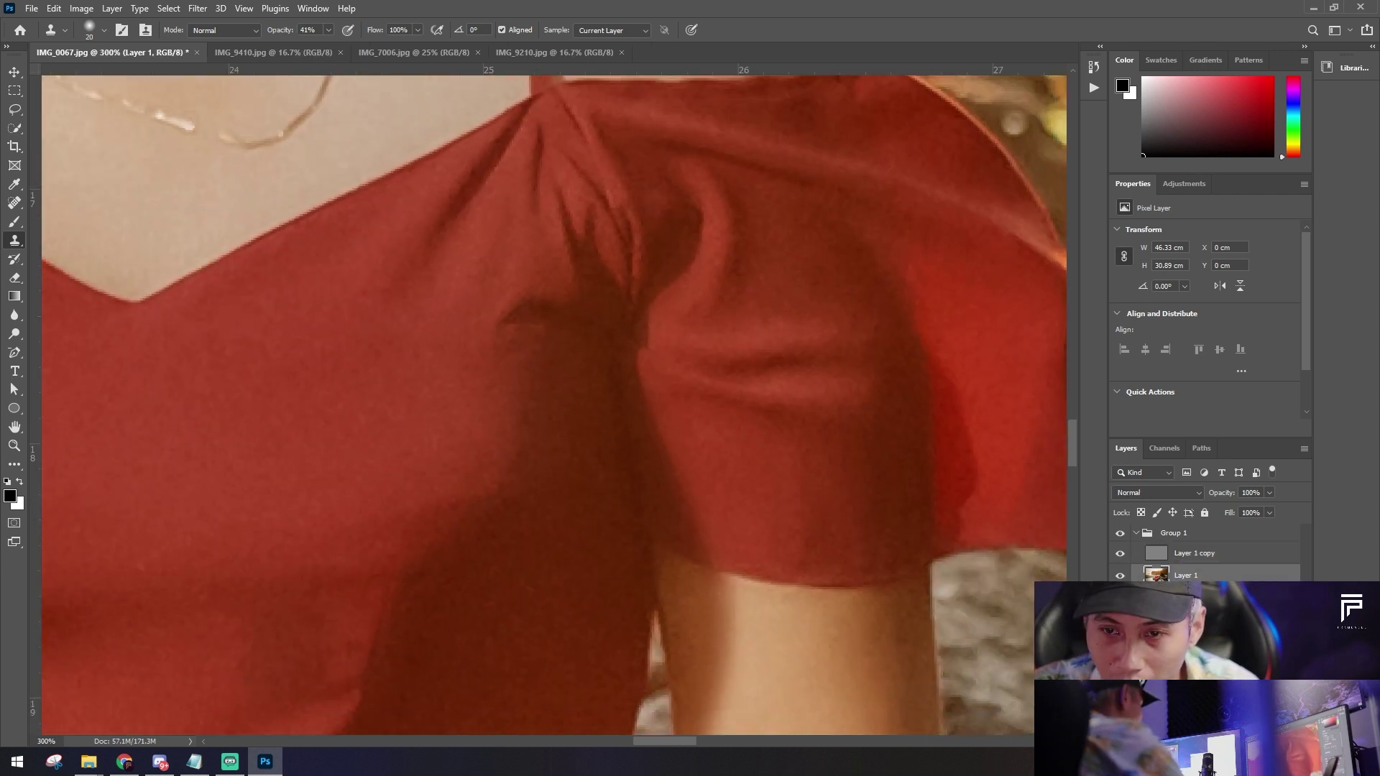
Step: Lasso the dark shadow inside the sleeve and soften it with a 7 px Gaussian Blur
{"action": "left_click", "coordinate": [15, 109]}
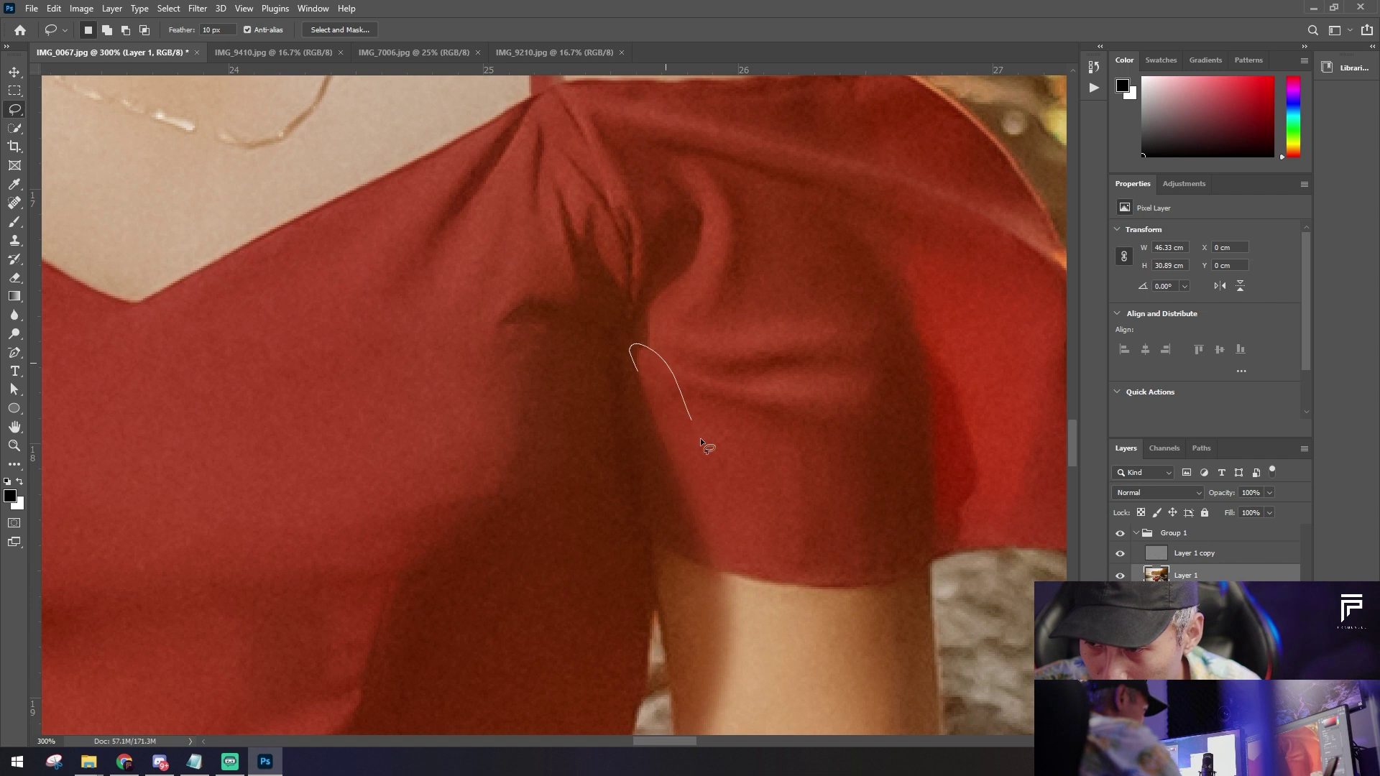
{"action": "left_click_drag", "start_coordinate": [636, 454], "coordinate": [632, 370]}
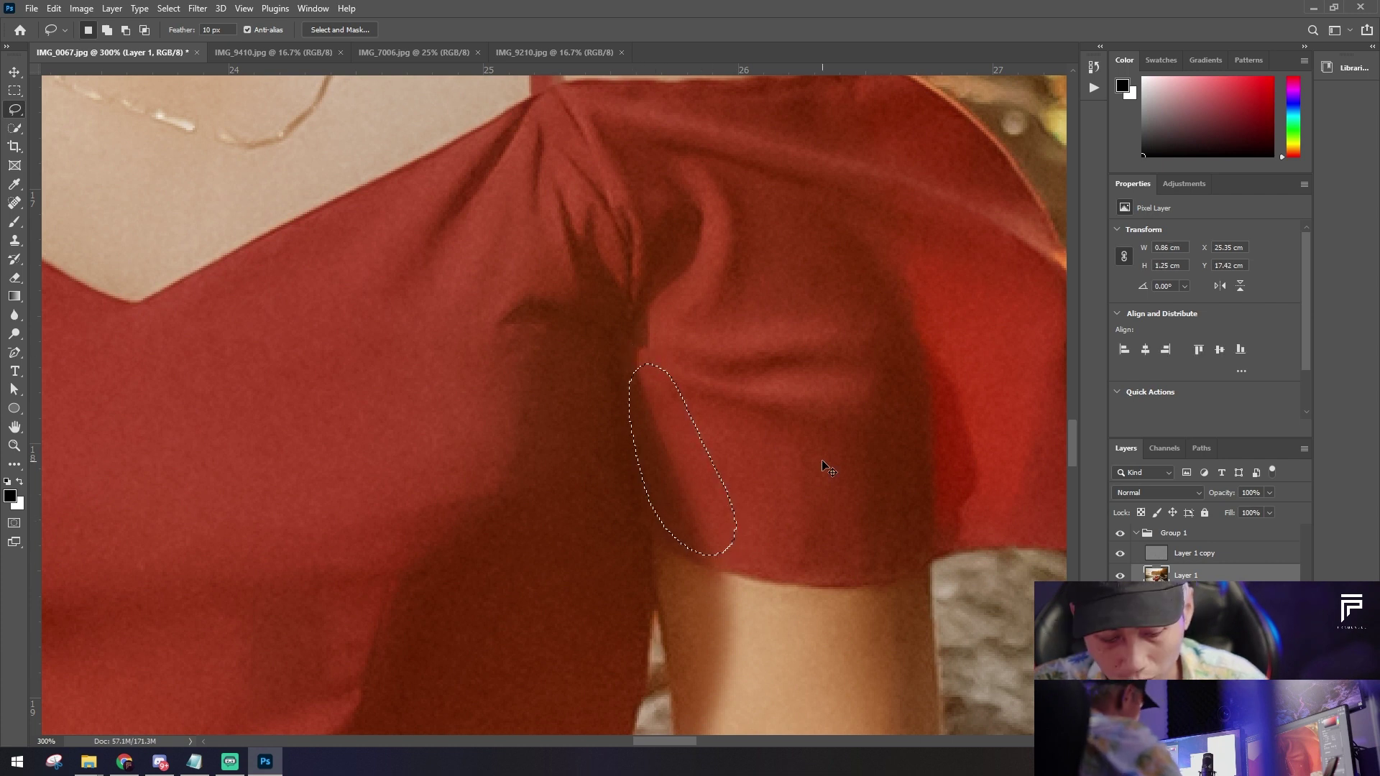
{"action": "key", "text": "ctrl+alt+f"}
{"action": "left_click_drag", "start_coordinate": [812, 342], "coordinate": [780, 340]}
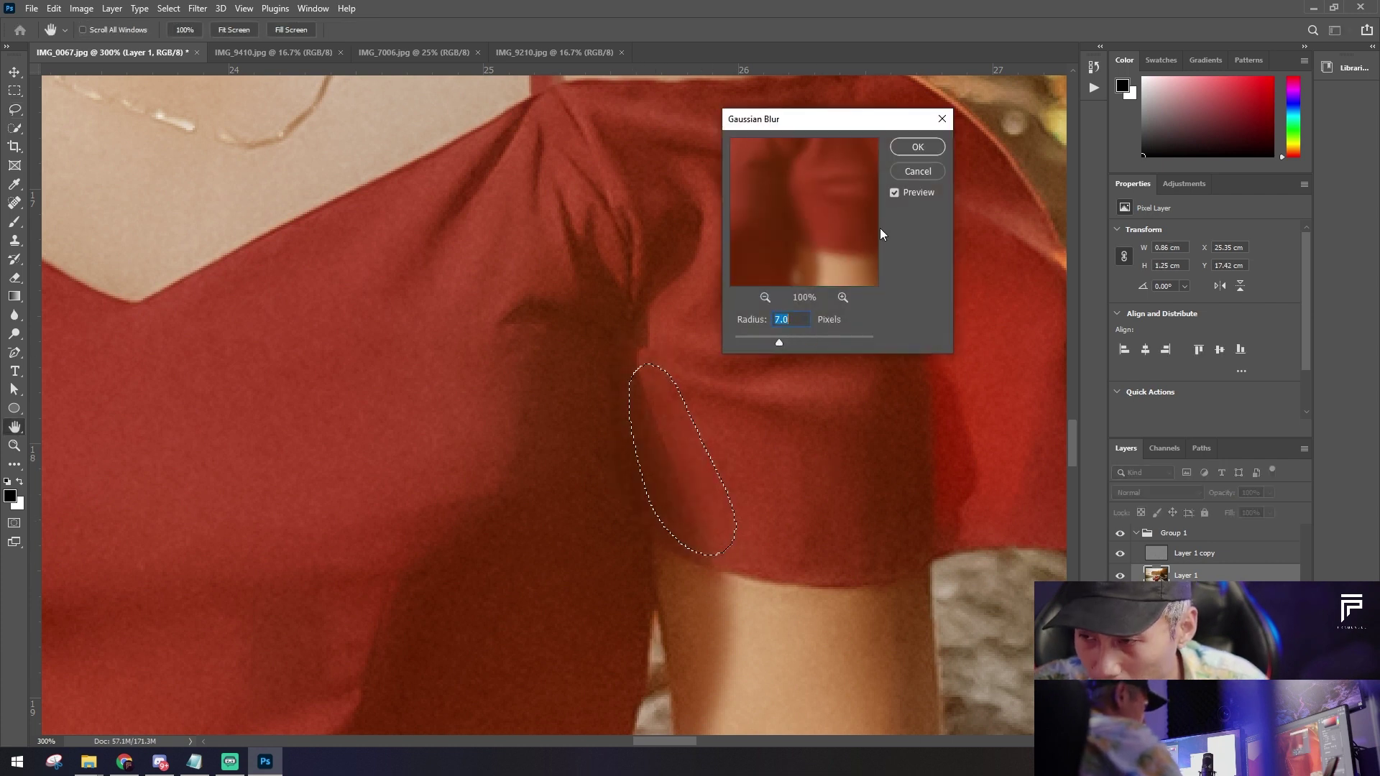
{"action": "left_click", "coordinate": [916, 148]}
{"action": "scroll", "coordinate": [796, 463], "scroll_direction": "down", "scroll_amount": 3}
{"action": "key", "text": "ctrl+d"}
Step: Lasso the shaded inner arm, blur it at about 19 px, and deselect
{"action": "scroll", "coordinate": [749, 555], "scroll_direction": "down", "scroll_amount": 2}
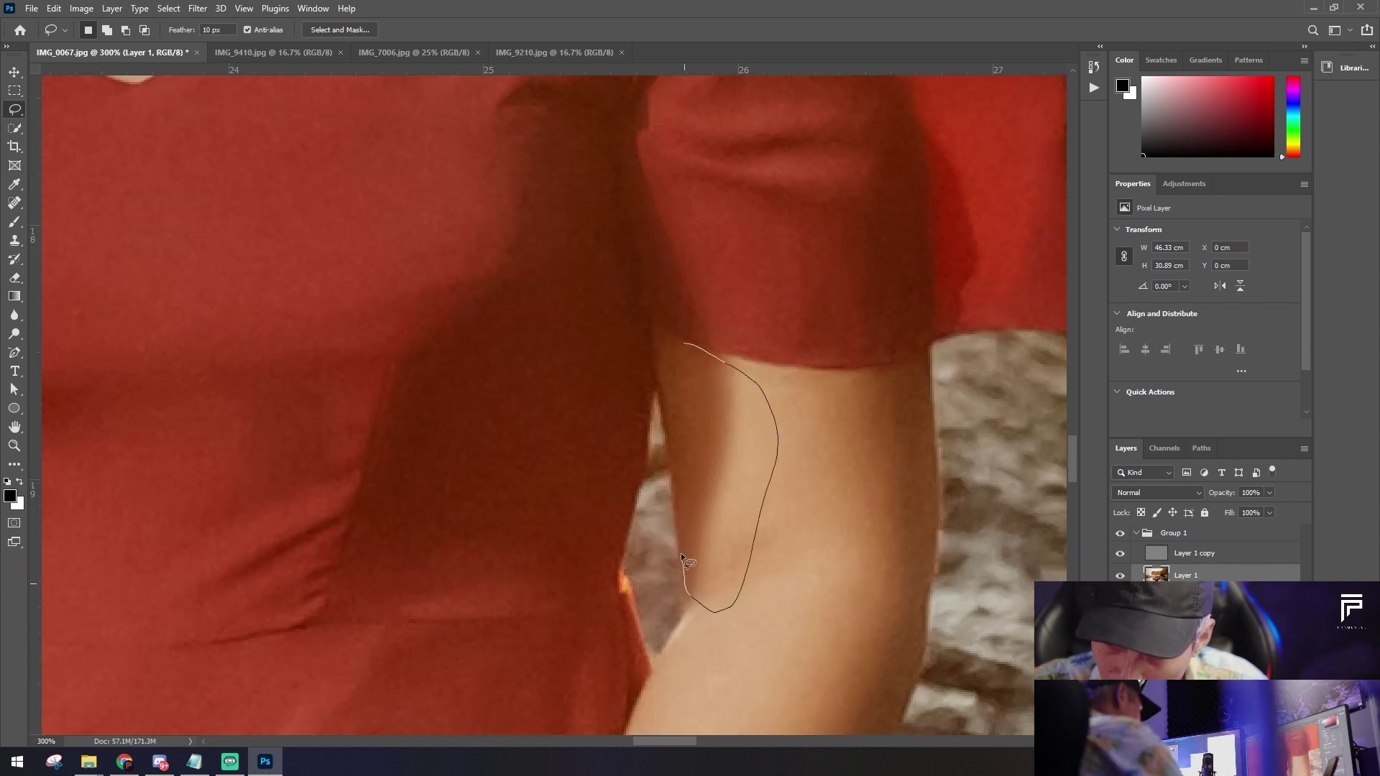
{"action": "left_click_drag", "start_coordinate": [665, 394], "coordinate": [669, 404]}
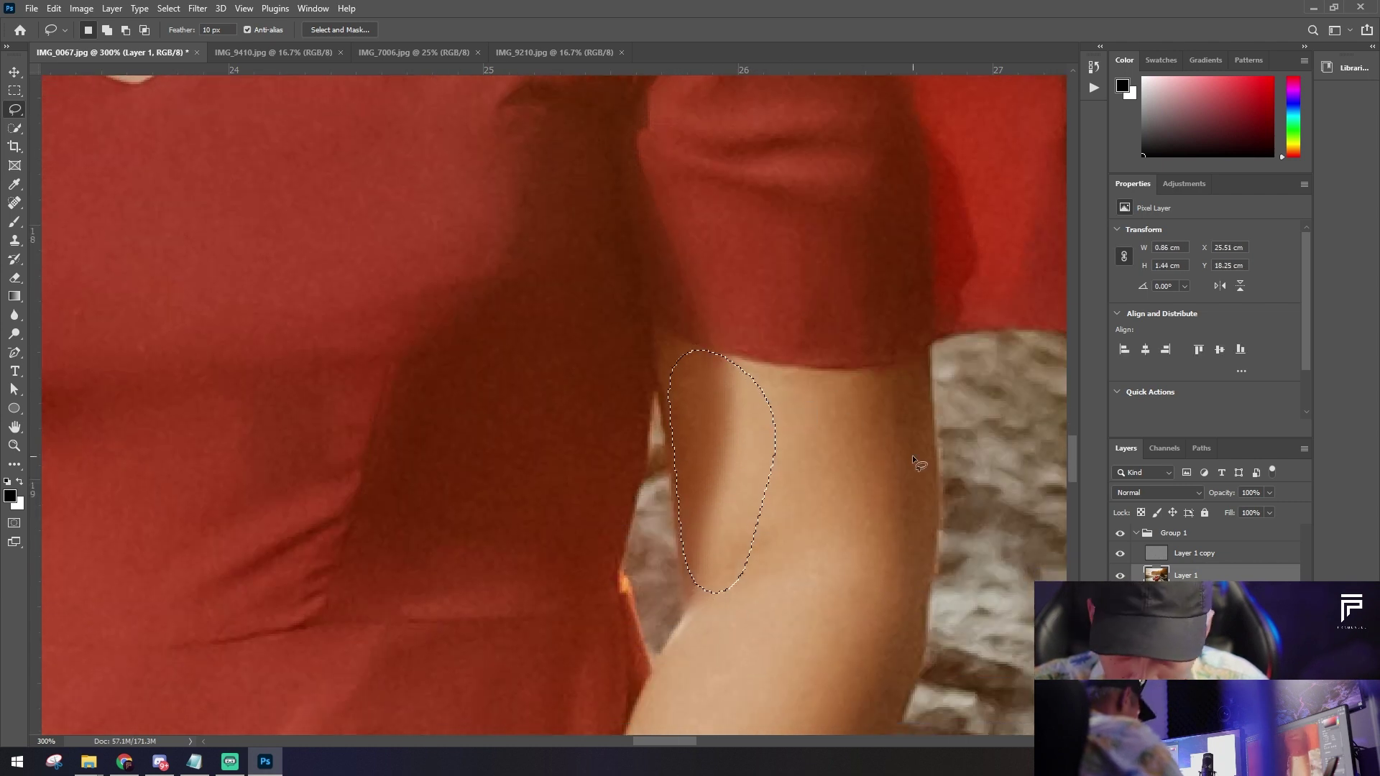
{"action": "key", "text": "ctrl+alt+f"}
{"action": "left_click_drag", "start_coordinate": [785, 337], "coordinate": [803, 340]}
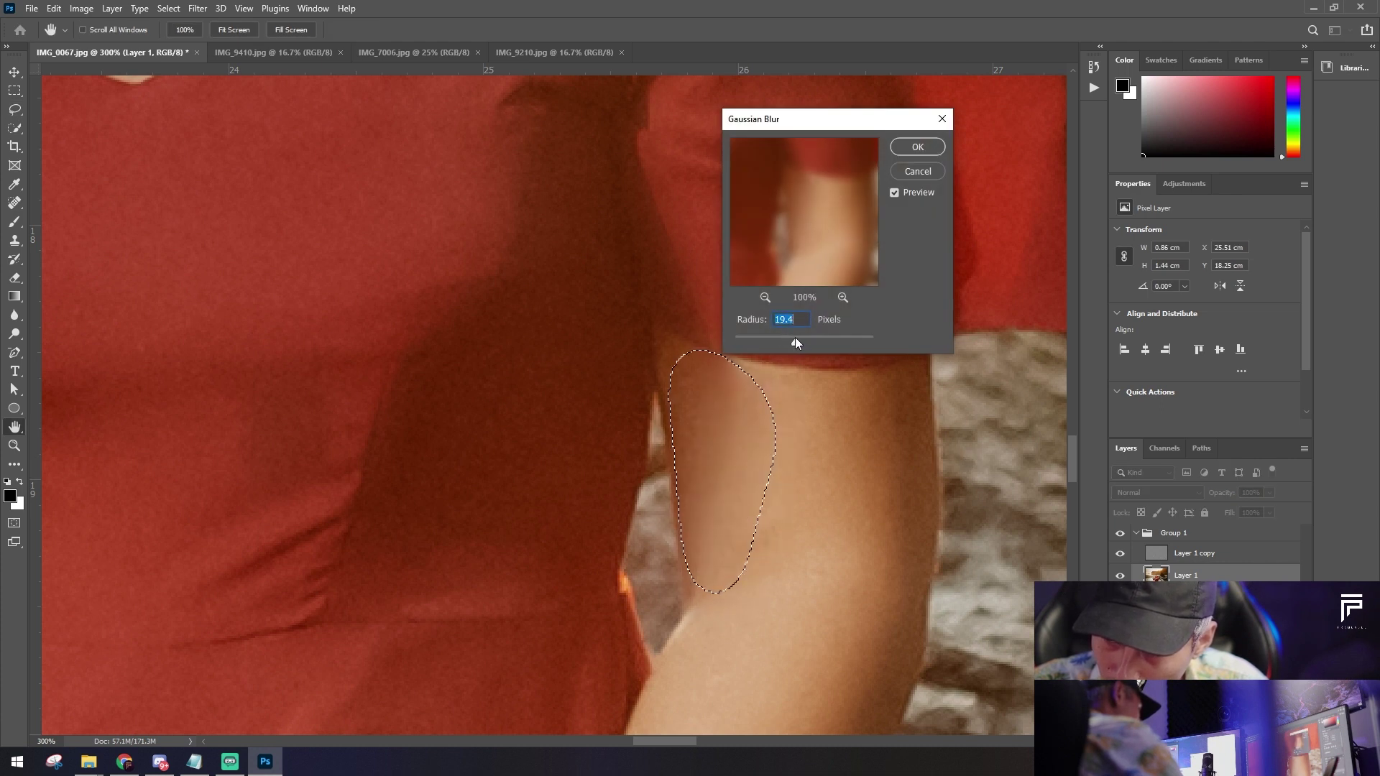
{"action": "key", "text": "Return"}
{"action": "key", "text": "l"}
{"action": "key", "text": "ctrl+d"}
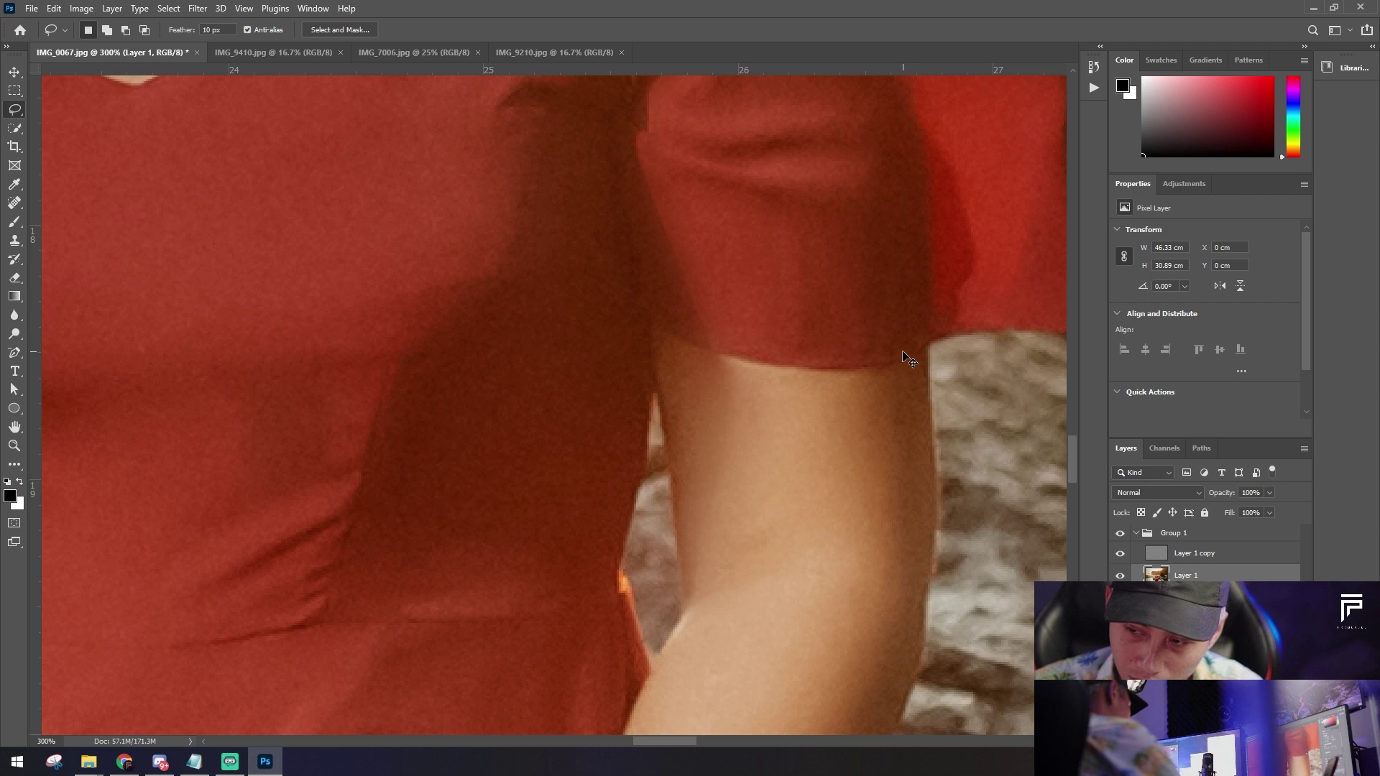
{"action": "key", "text": "ctrl+minus"}
{"action": "key", "text": "ctrl+minus"}
{"action": "key", "text": "ctrl+minus"}
{"action": "key", "text": "ctrl+minus"}
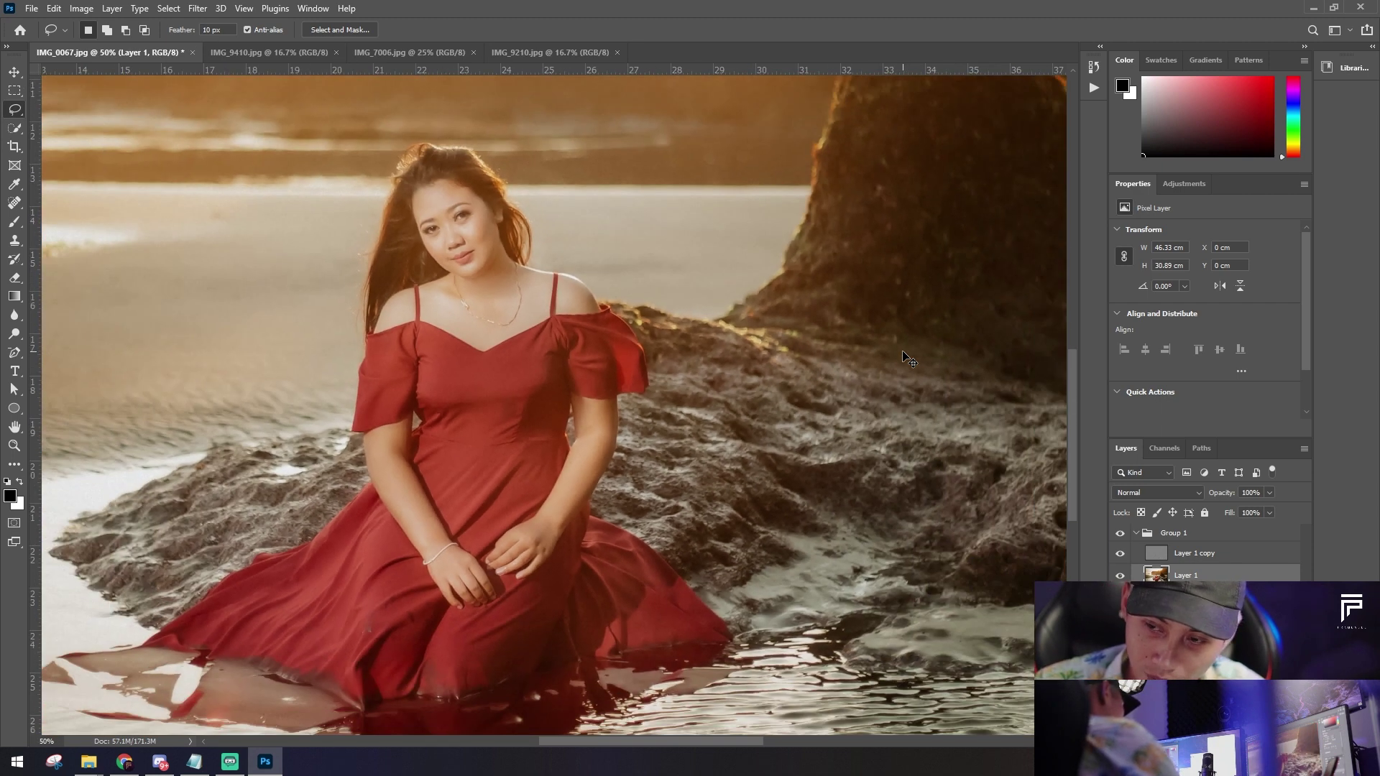
Step: Add a Curves adjustment bent upward to brighten, with its mask inverted to black
{"action": "key", "text": "ctrl+plus"}
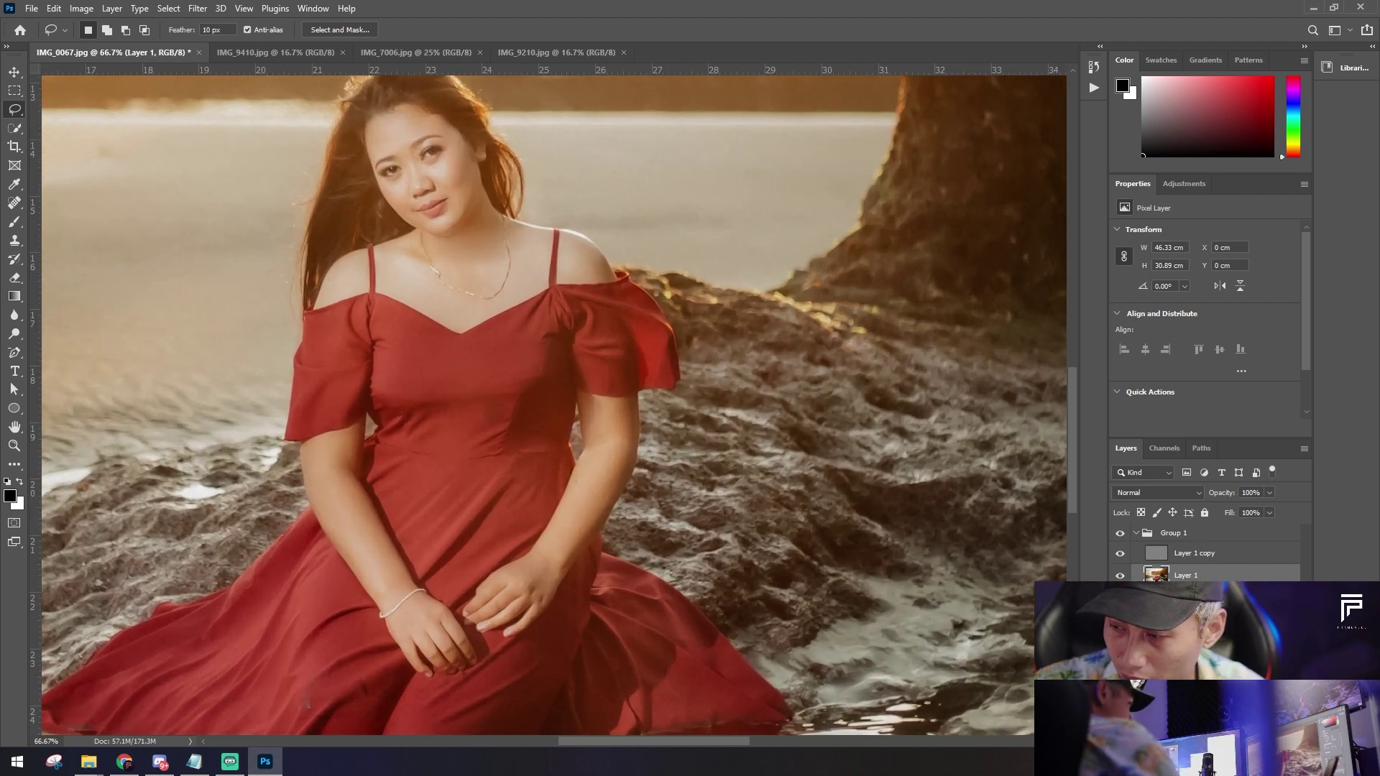
{"action": "left_click", "coordinate": [1244, 741]}
{"action": "left_click", "coordinate": [1265, 564]}
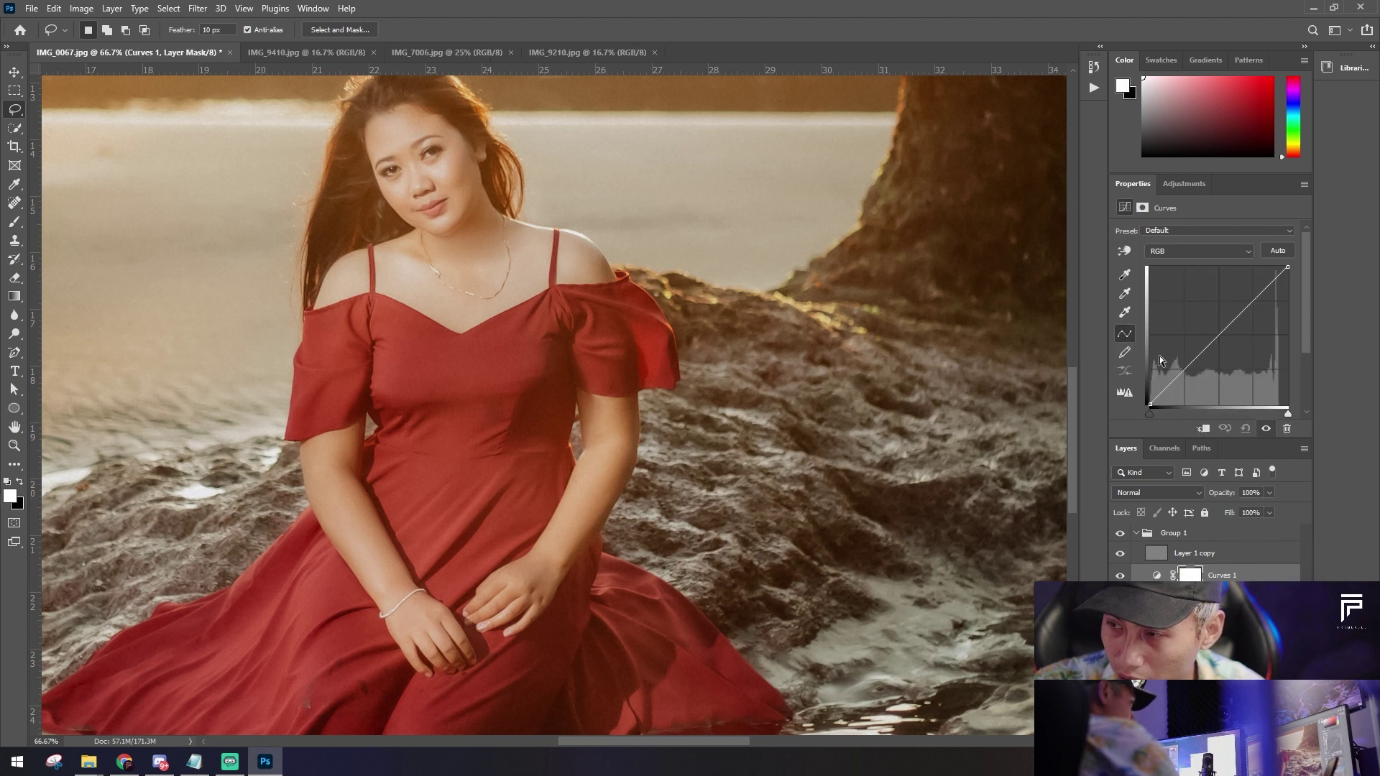
{"action": "left_click_drag", "start_coordinate": [1191, 352], "coordinate": [1188, 352]}
{"action": "key", "text": "ctrl+i"}
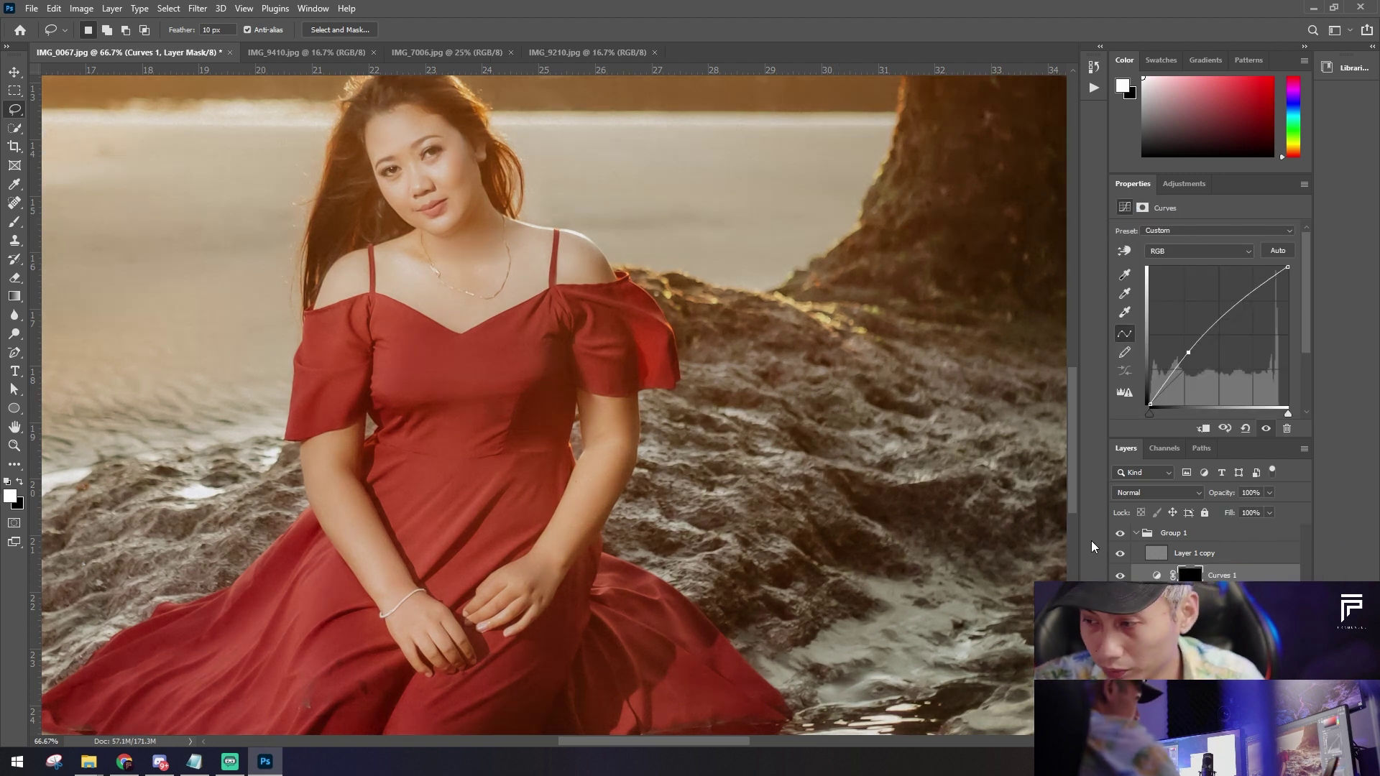
Step: Set the Brush to 45% flow, then toggle Group 1 and Curves to compare
{"action": "key", "text": "b"}
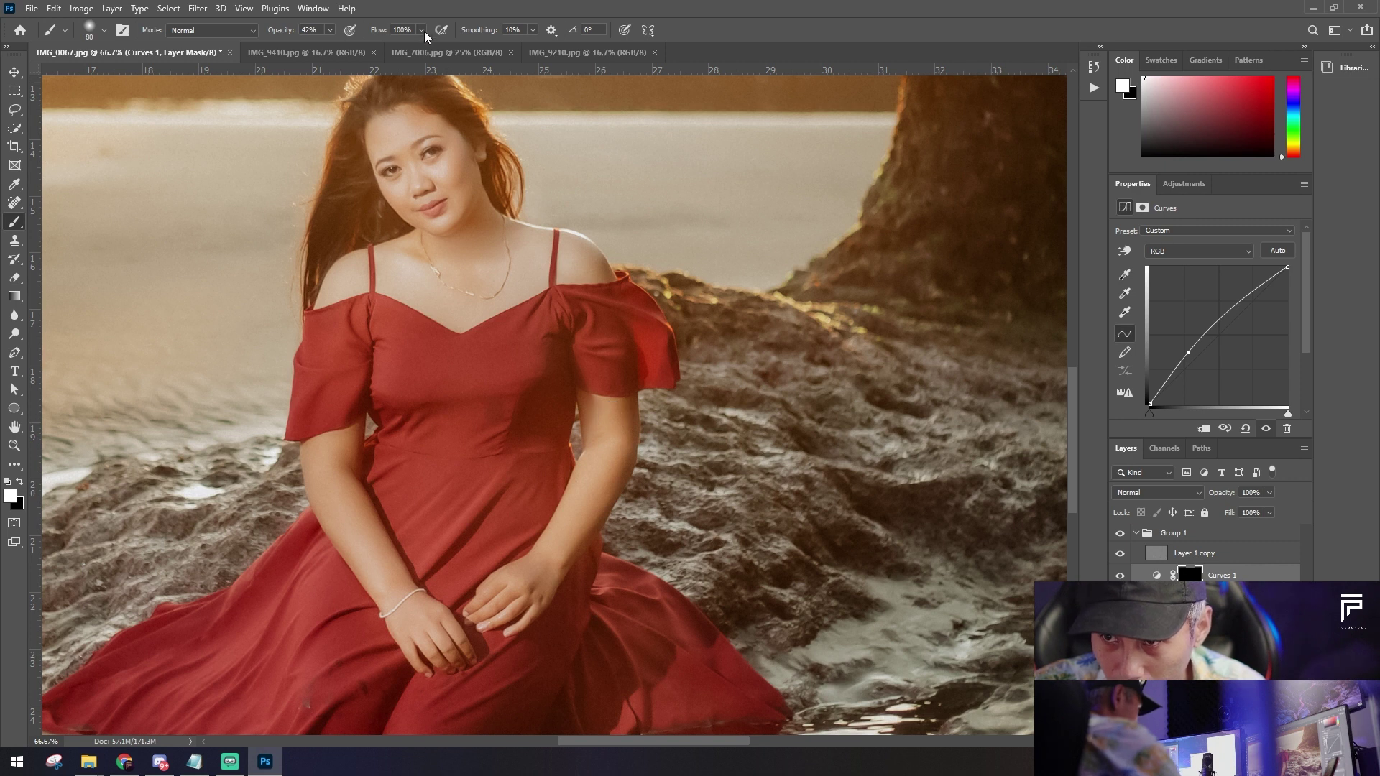
{"action": "left_click", "coordinate": [432, 103]}
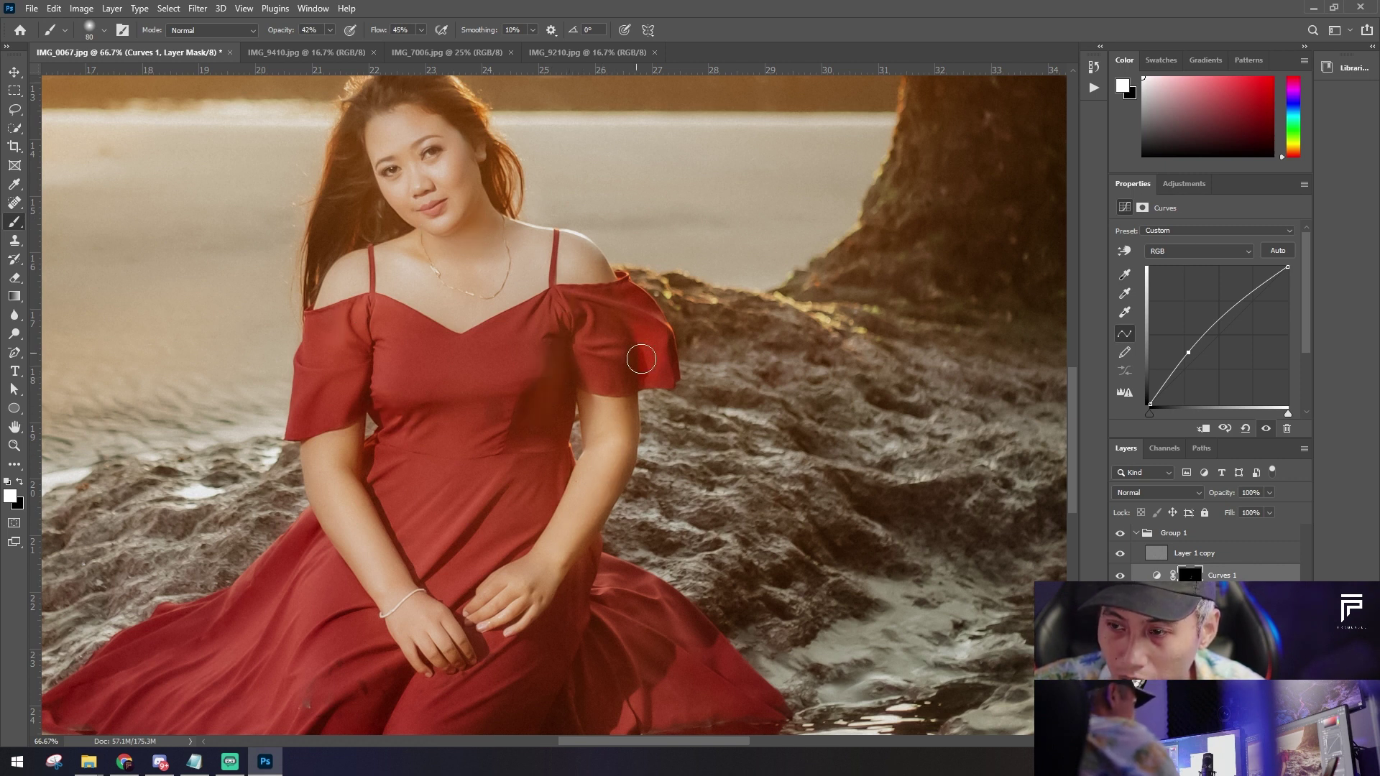
{"action": "scroll", "coordinate": [627, 345], "scroll_direction": "down", "scroll_amount": 3}
{"action": "scroll", "coordinate": [338, 596], "scroll_direction": "down", "scroll_amount": 3}
{"action": "key", "text": "ctrl+minus"}
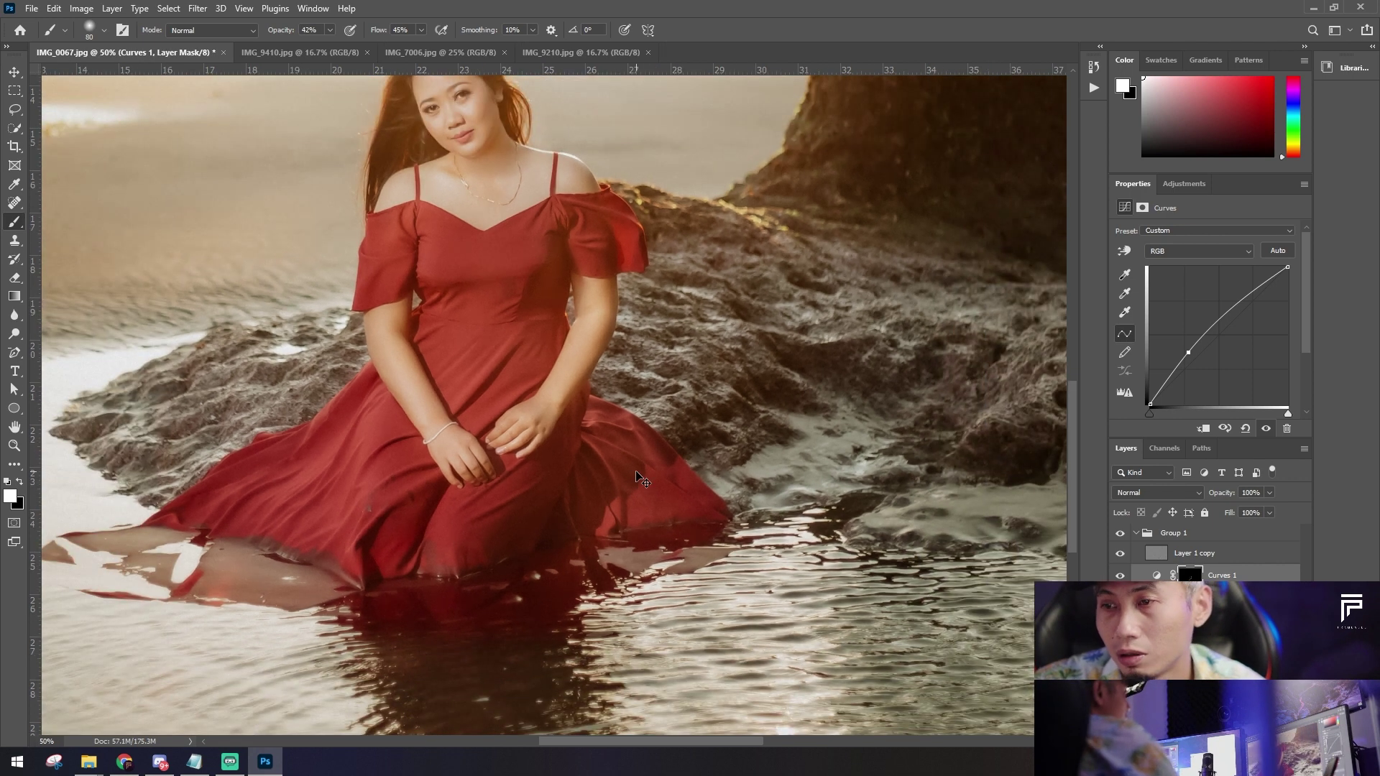
{"action": "scroll", "coordinate": [636, 477], "scroll_direction": "up", "scroll_amount": 3}
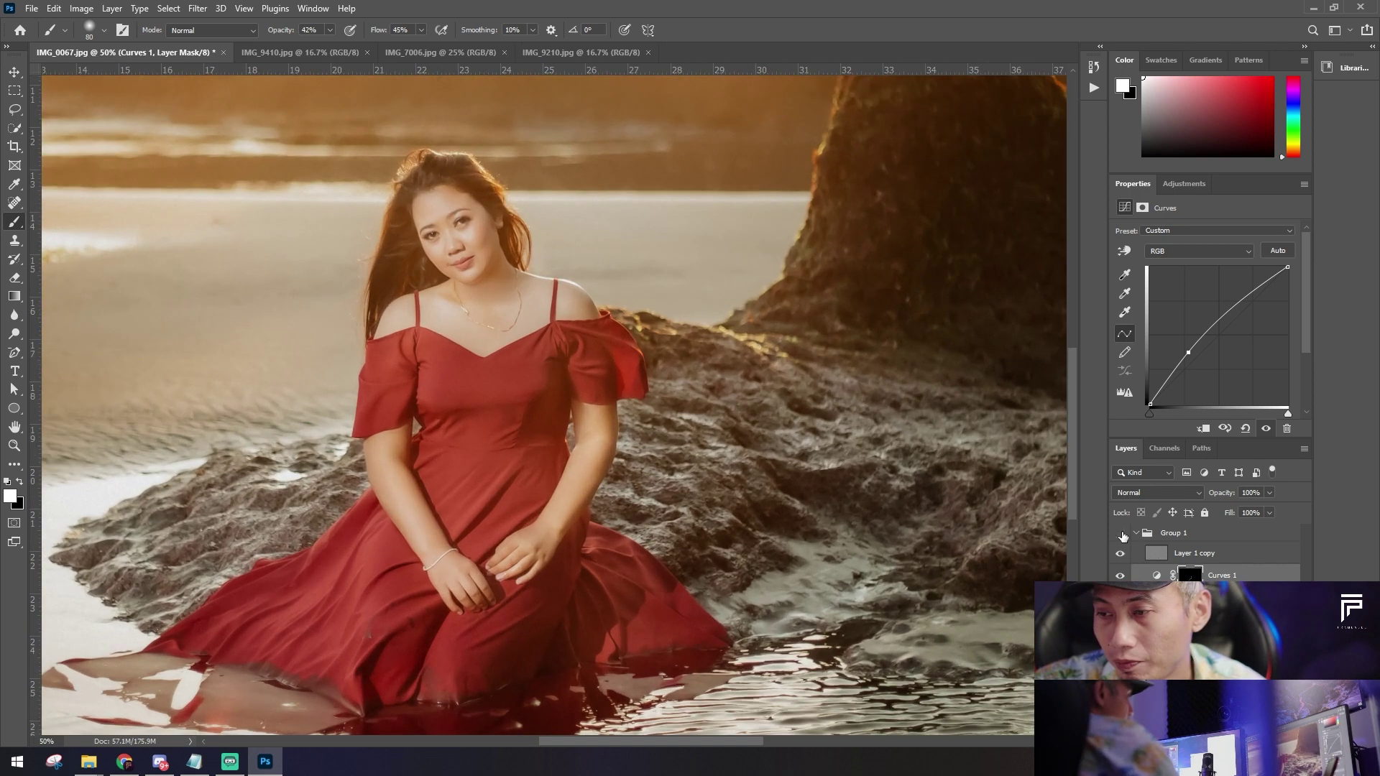
{"action": "left_click", "coordinate": [1120, 534]}
{"action": "left_click", "coordinate": [1120, 534]}
{"action": "left_click", "coordinate": [1120, 576]}
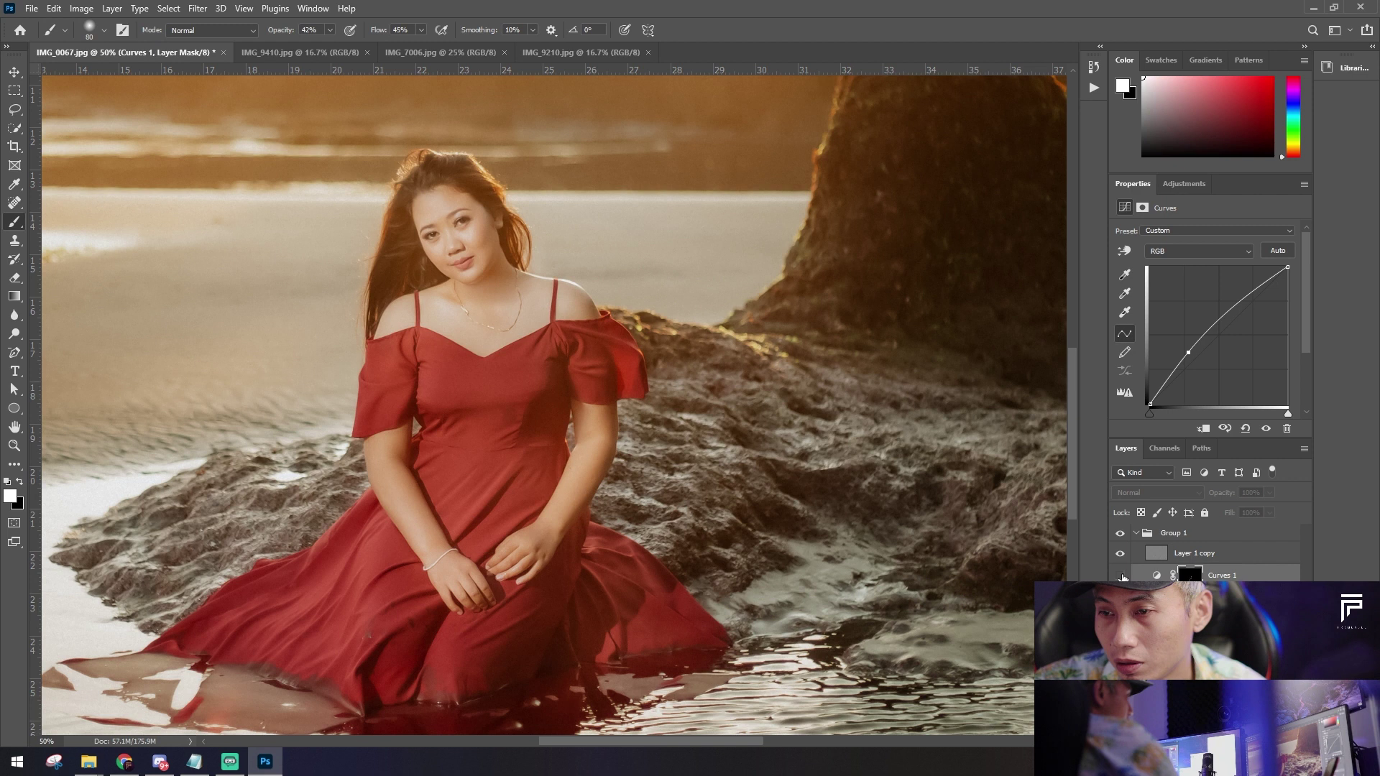
Step: Turn the Curves layer back on and merge Group 1 into one pixel layer with Merge Group
{"action": "left_click", "coordinate": [1121, 576]}
{"action": "key", "text": "ctrl+minus"}
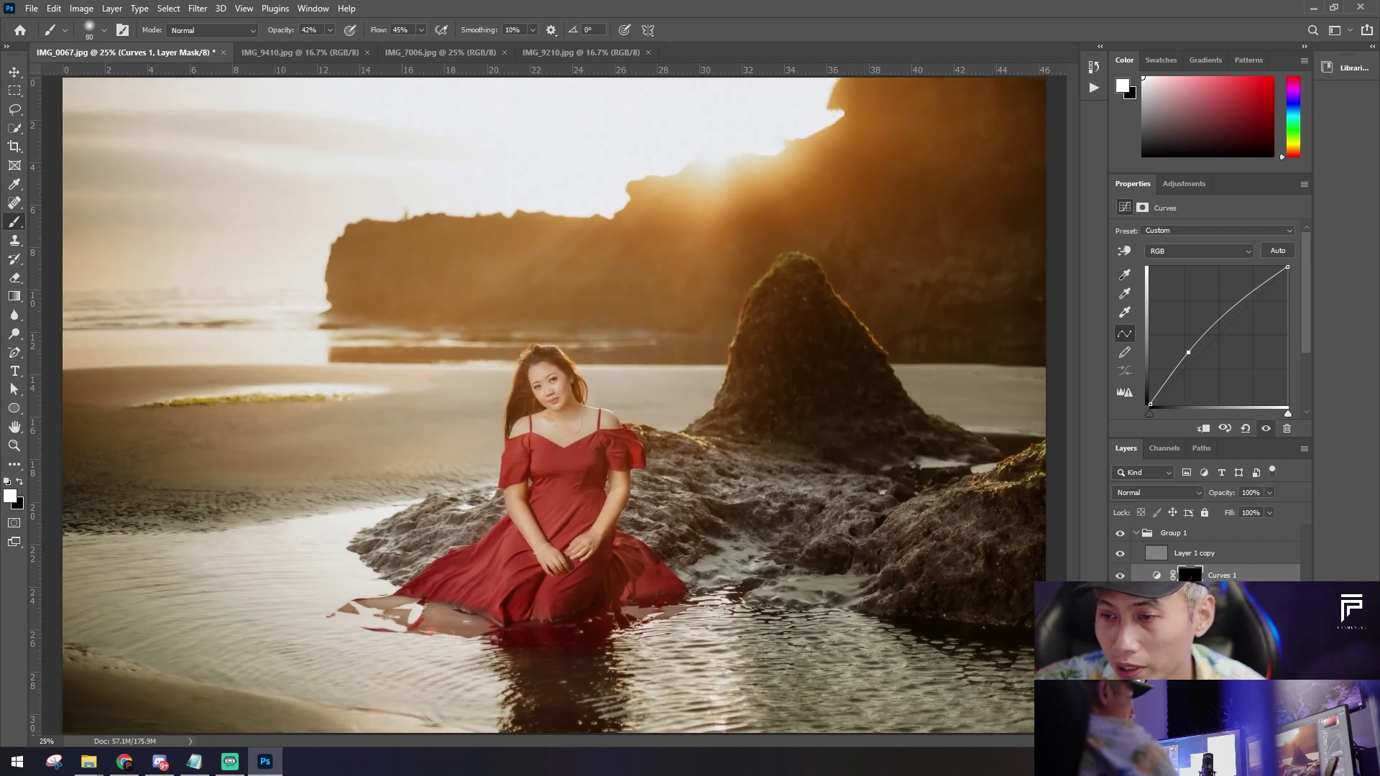
{"action": "key", "text": "ctrl+plus"}
{"action": "left_click", "coordinate": [1179, 533]}
{"action": "right_click", "coordinate": [1182, 538]}
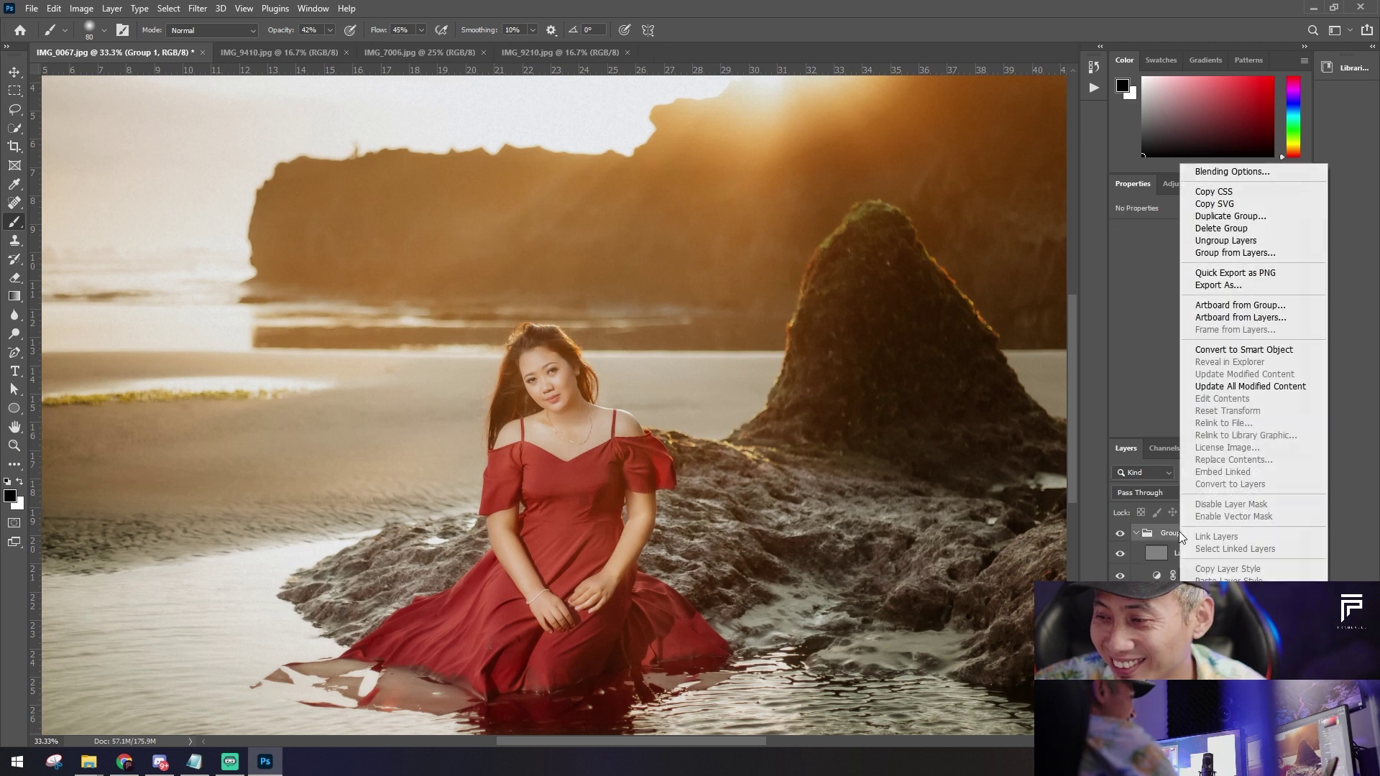
{"action": "left_click", "coordinate": [1229, 666]}
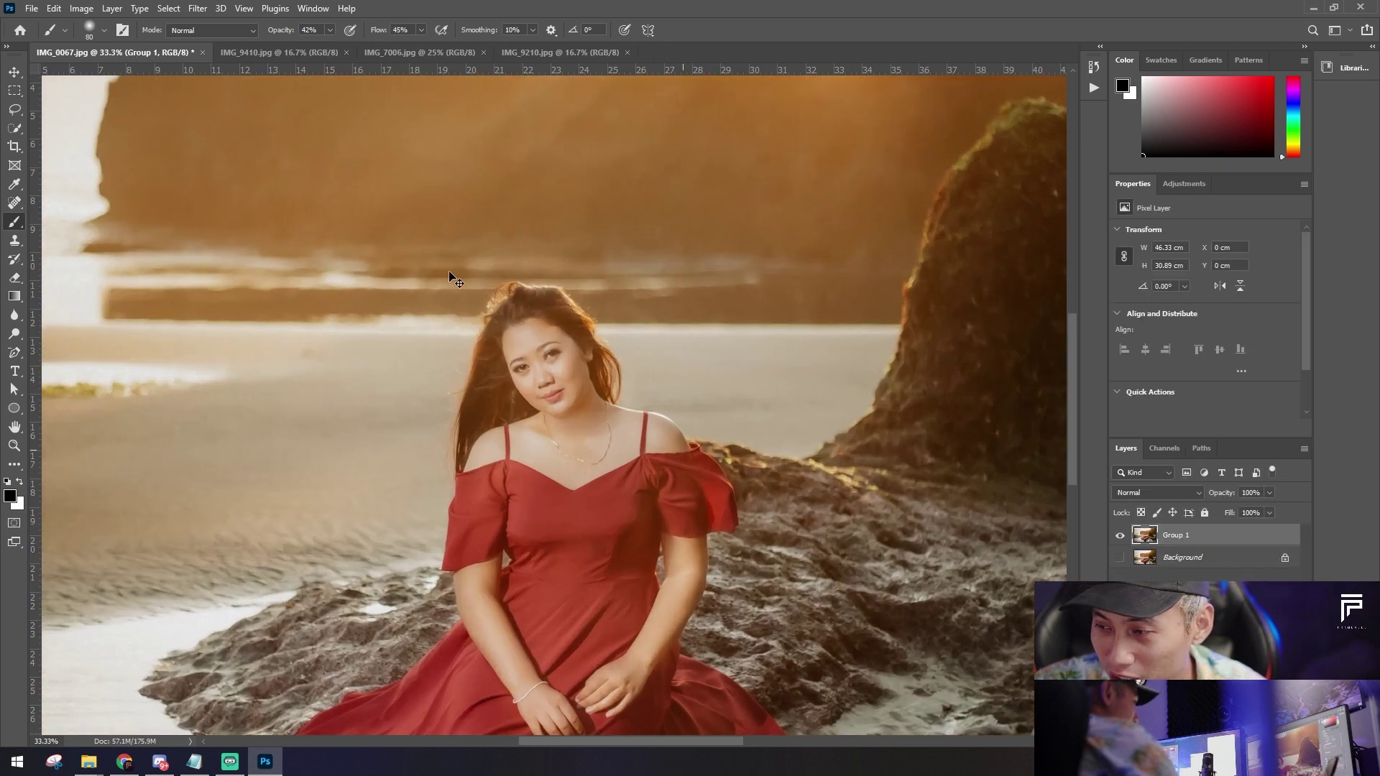
{"action": "key", "text": "ctrl+plus"}
{"action": "key", "text": "ctrl+plus"}
{"action": "key", "text": "ctrl+plus"}
{"action": "left_click", "coordinate": [200, 13]}
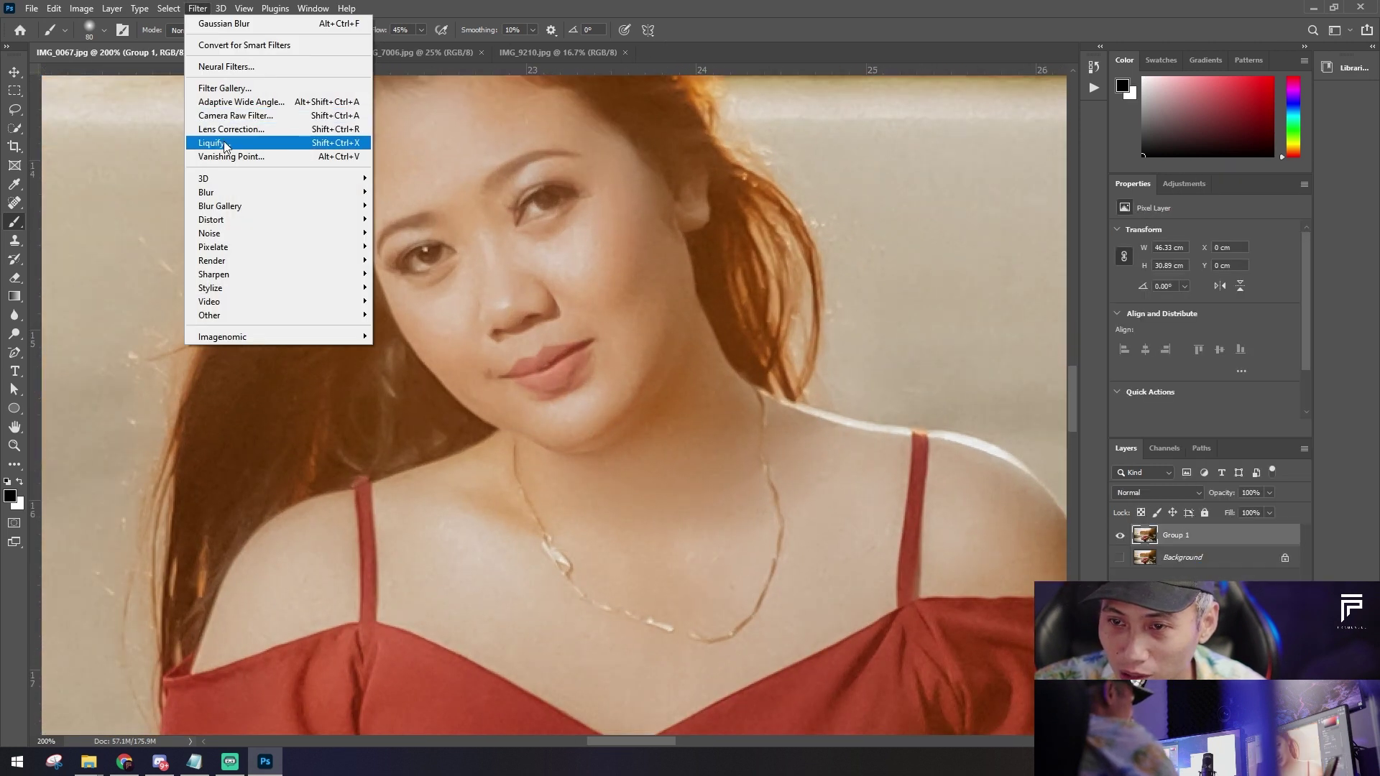
Step: In Liquify, zoom to the face and warp the cheeks with a 60–125 Forward Warp brush
{"action": "left_click", "coordinate": [226, 142]}
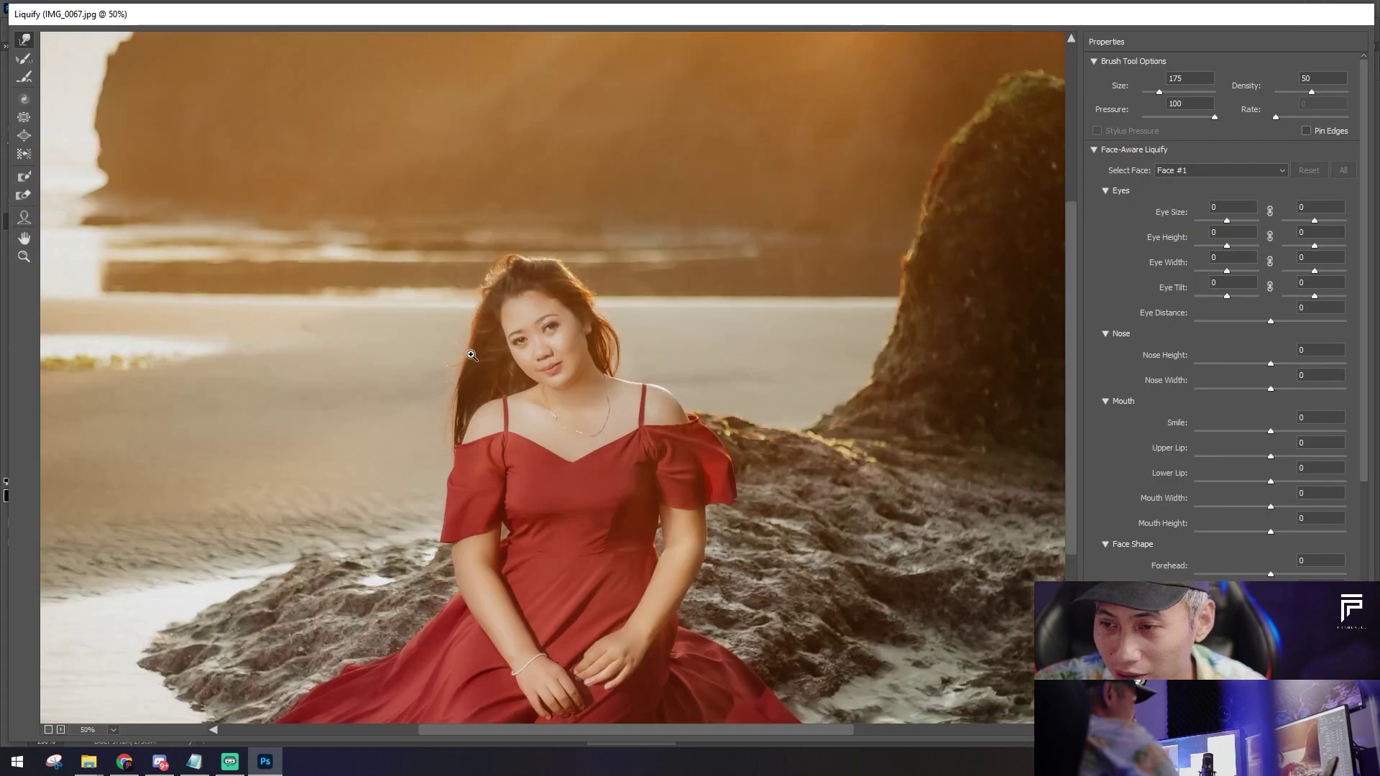
{"action": "left_click", "coordinate": [408, 302]}
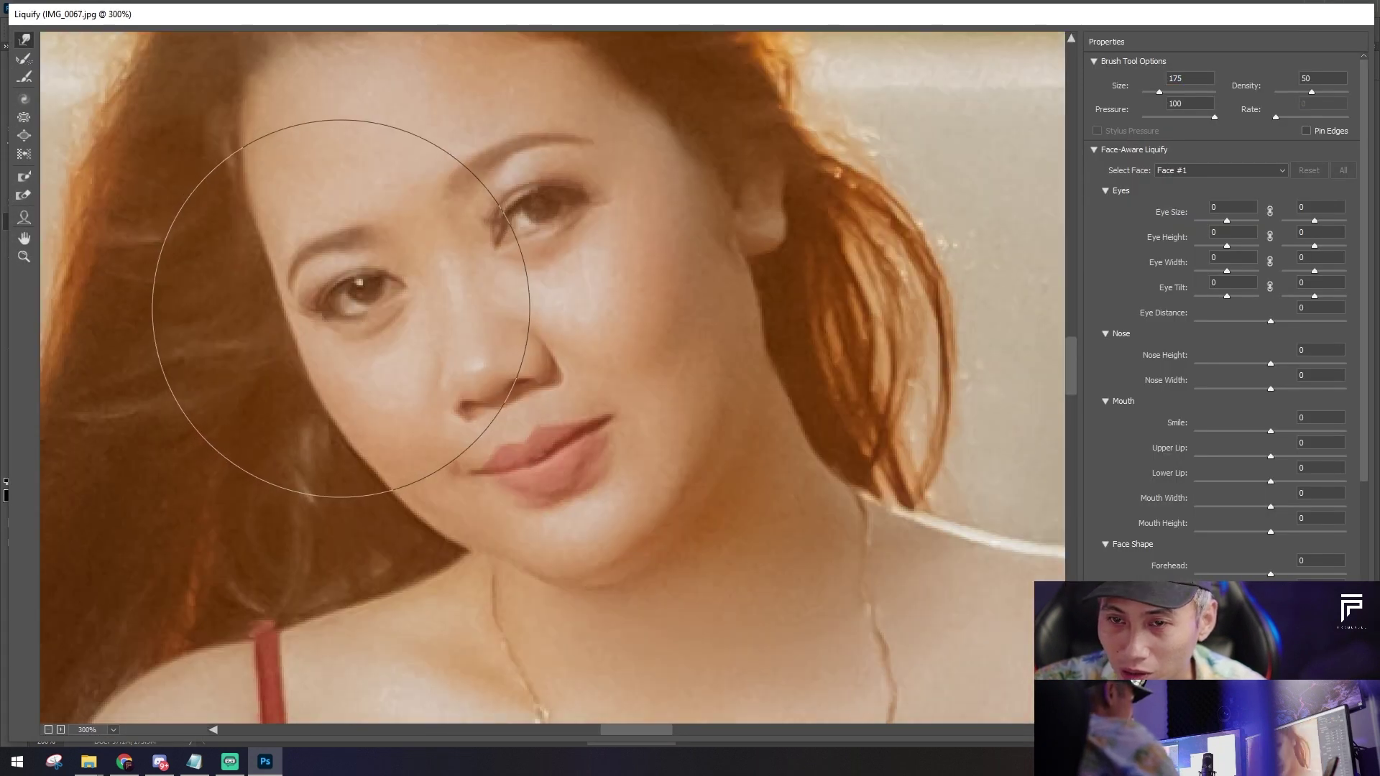
{"action": "key", "text": "bracketleft"}
{"action": "key", "text": "bracketleft"}
{"action": "key", "text": "bracketleft"}
{"action": "key", "text": "bracketleft"}
{"action": "key", "text": "bracketleft"}
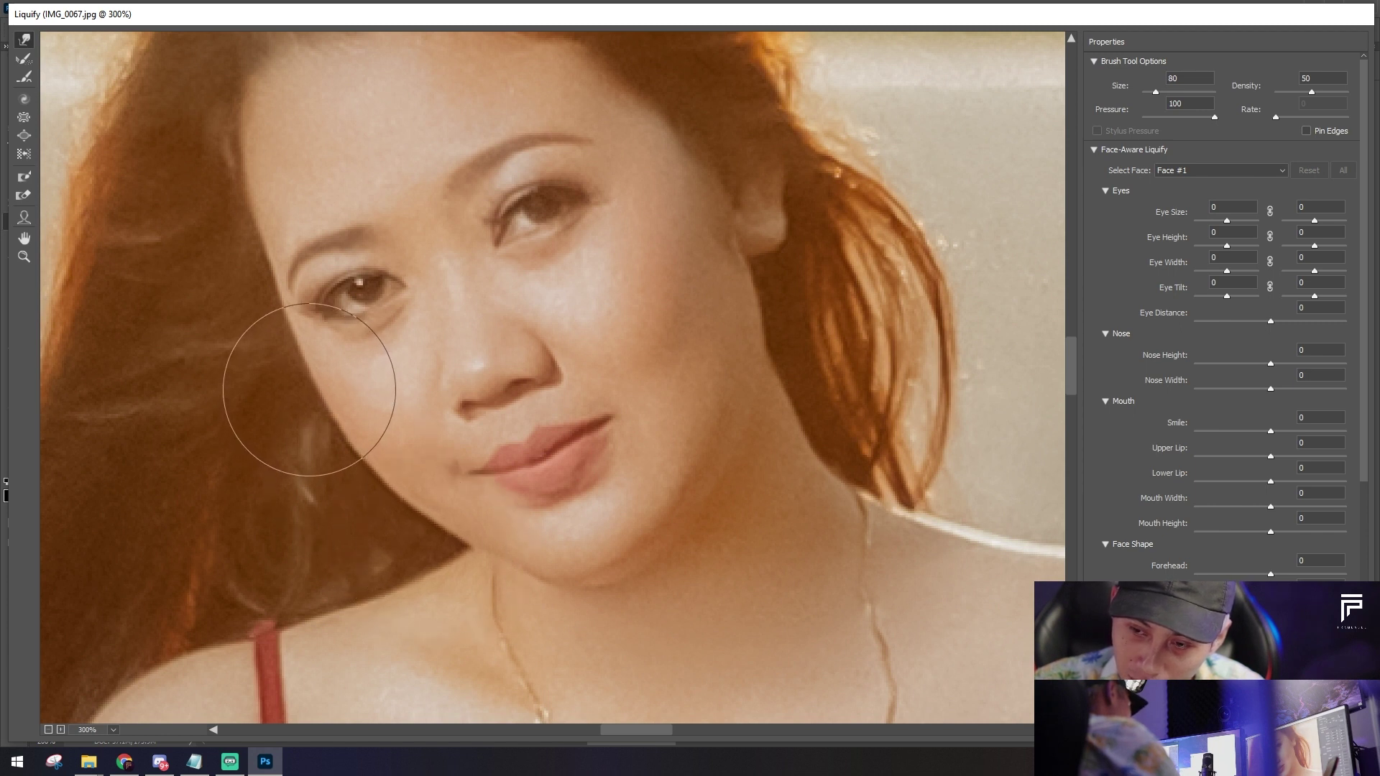
{"action": "key", "text": "bracketleft"}
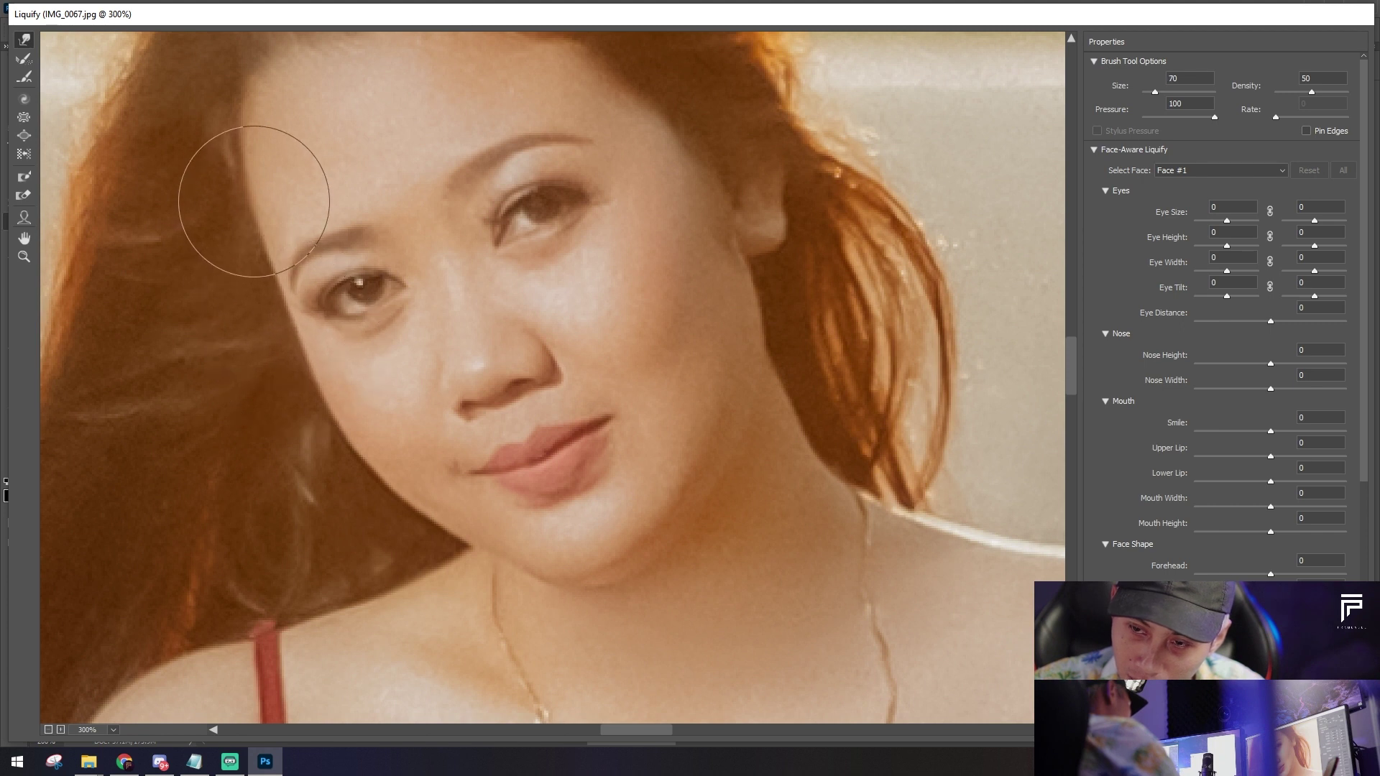
{"action": "key", "text": "bracketleft"}
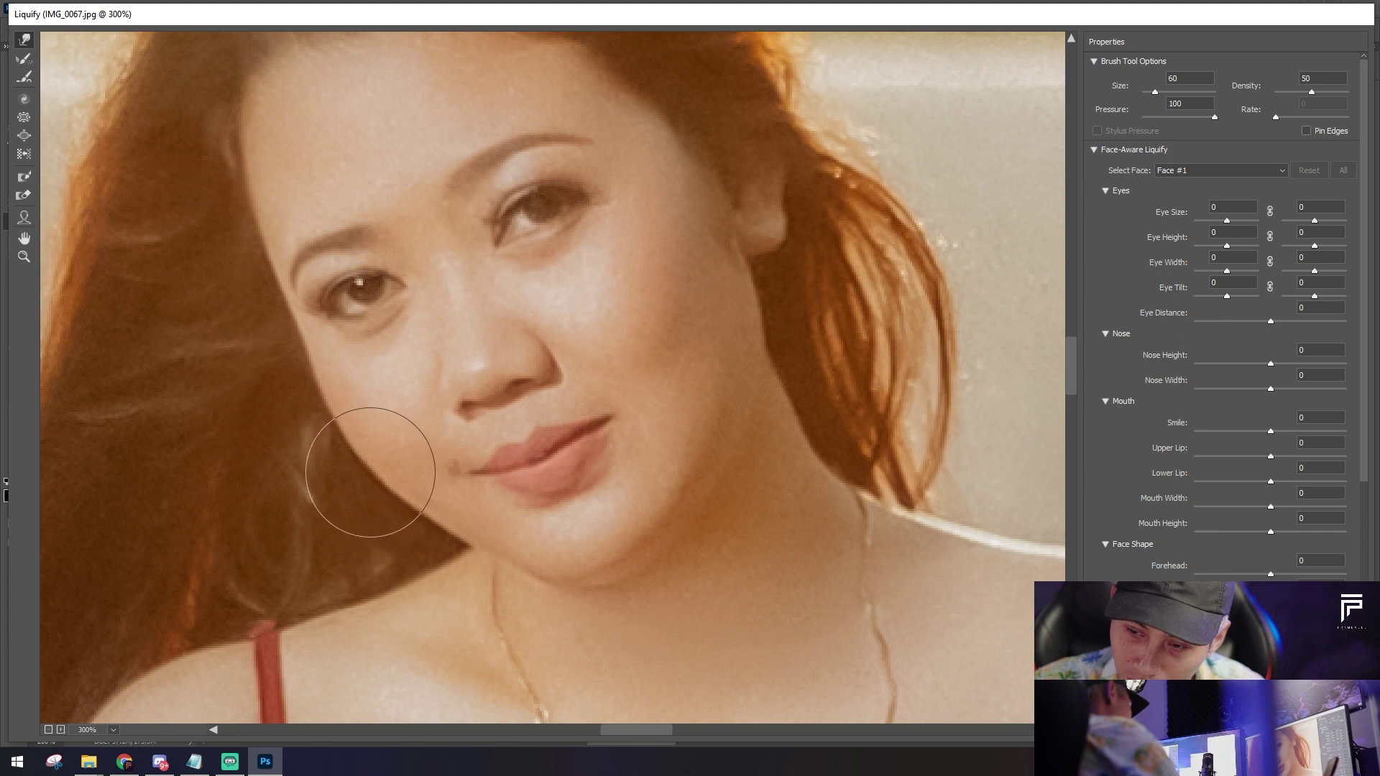
{"action": "scroll", "coordinate": [719, 510], "scroll_direction": "up", "scroll_amount": 2}
{"action": "key", "text": "bracketright"}
{"action": "key", "text": "bracketright"}
{"action": "key", "text": "bracketright"}
{"action": "key", "text": "bracketright"}
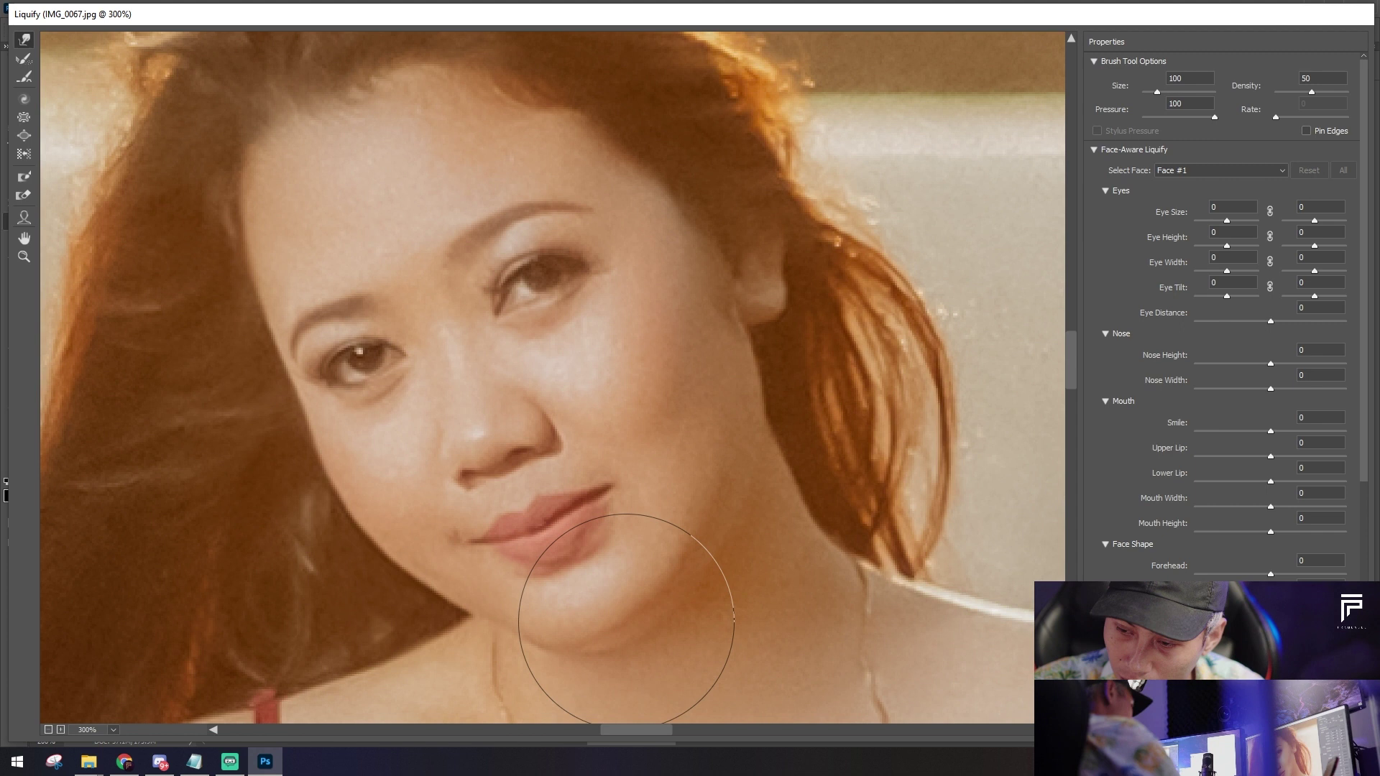
{"action": "key", "text": "bracketleft"}
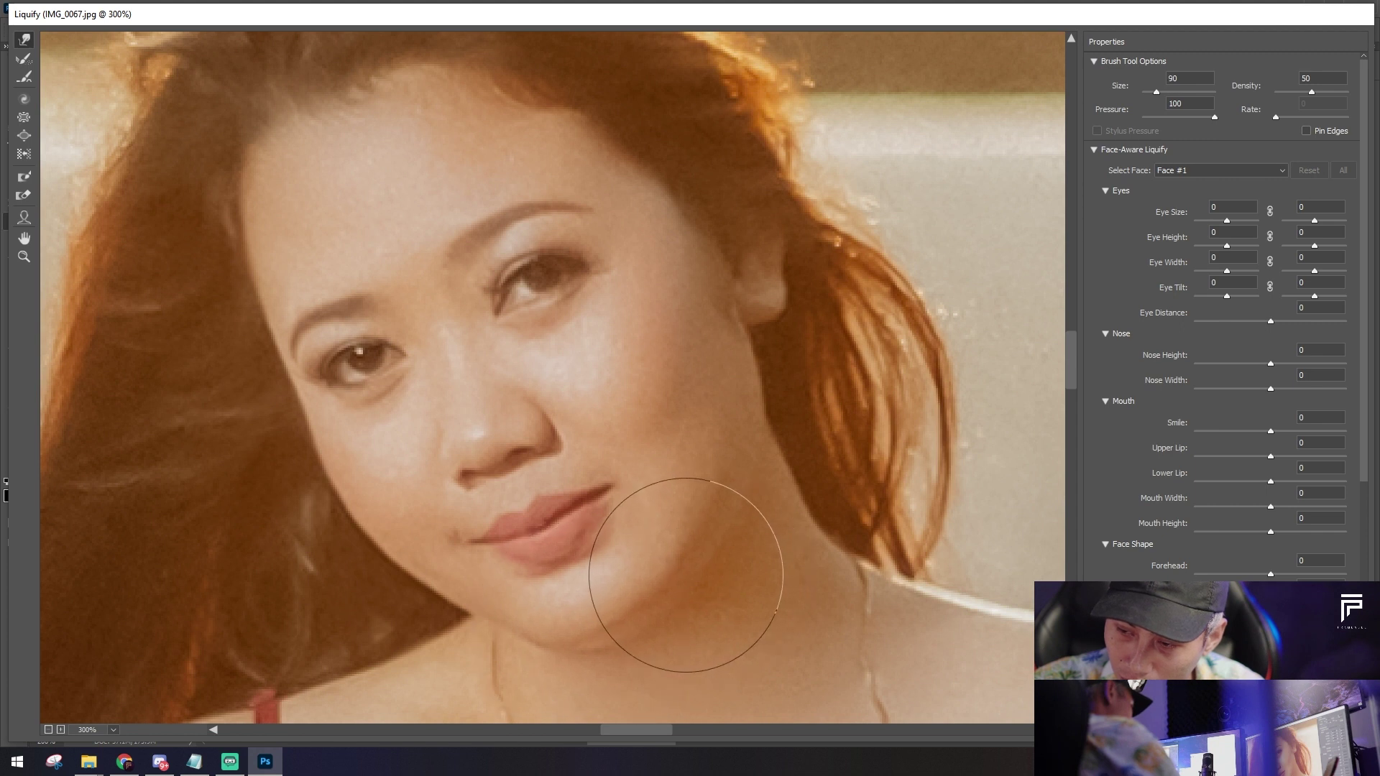
{"action": "key", "text": "bracketright"}
{"action": "key", "text": "bracketright"}
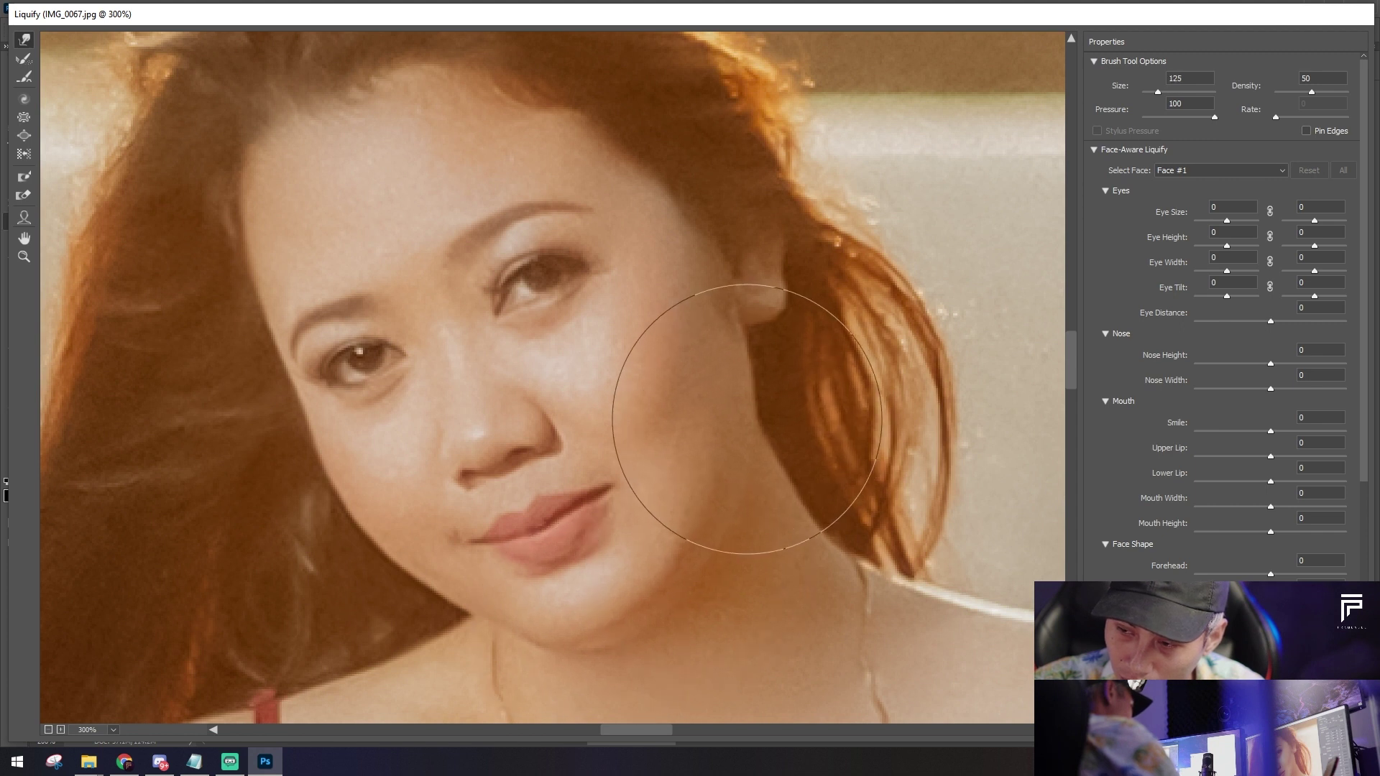
{"action": "key", "text": "bracketleft"}
{"action": "key", "text": "bracketleft"}
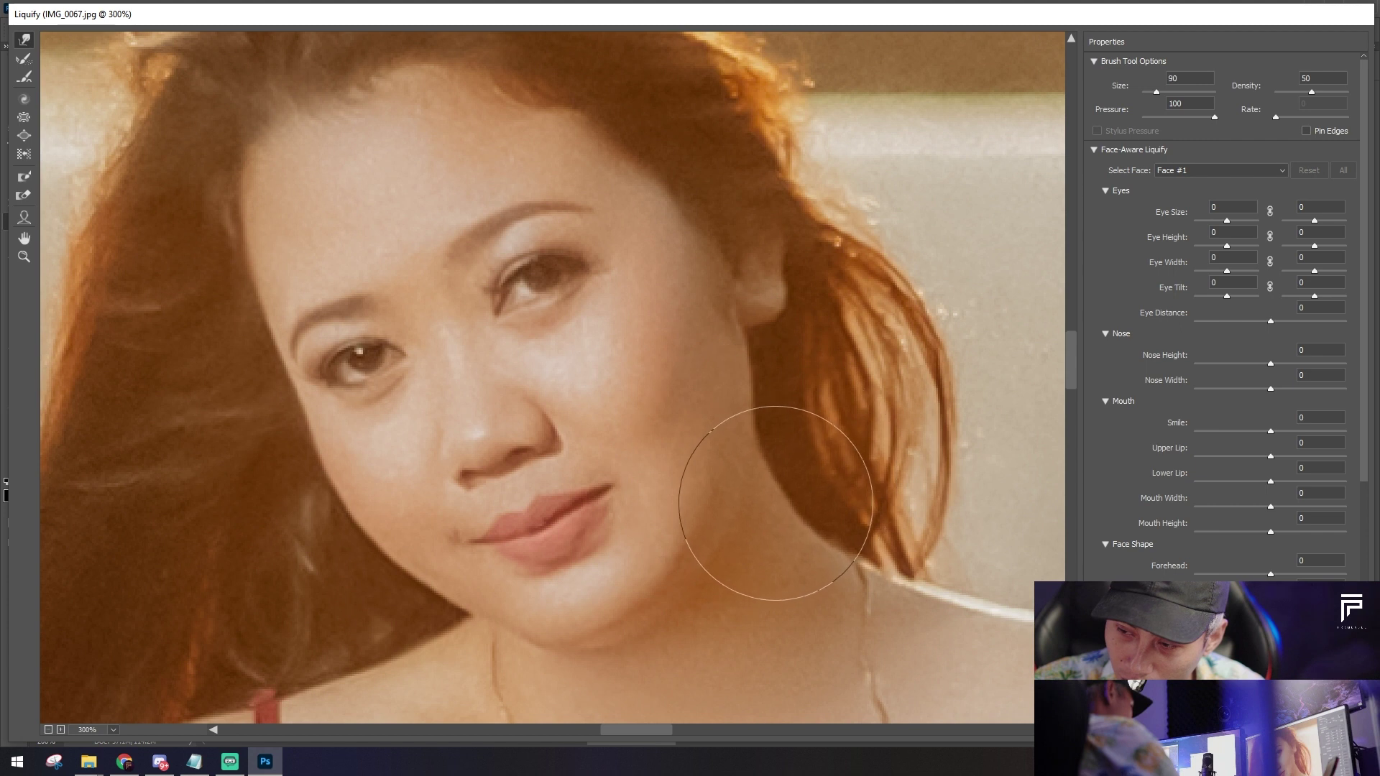
Step: Check the whole figure, refine the jawline with a 60–100 brush, and apply Liquify
{"action": "key", "text": "ctrl+1"}
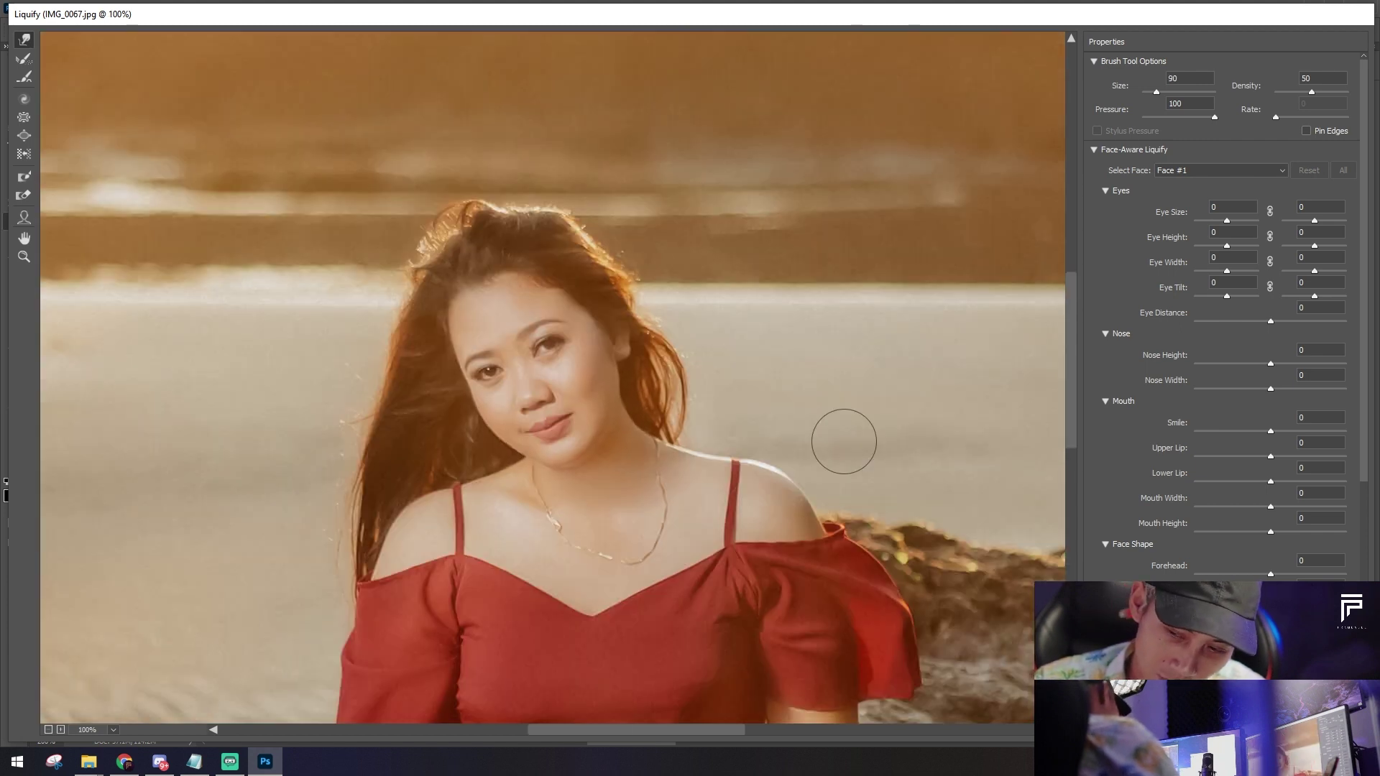
{"action": "key", "text": "ctrl+minus"}
{"action": "key", "text": "ctrl+plus"}
{"action": "key", "text": "ctrl+plus"}
{"action": "key", "text": "ctrl+plus"}
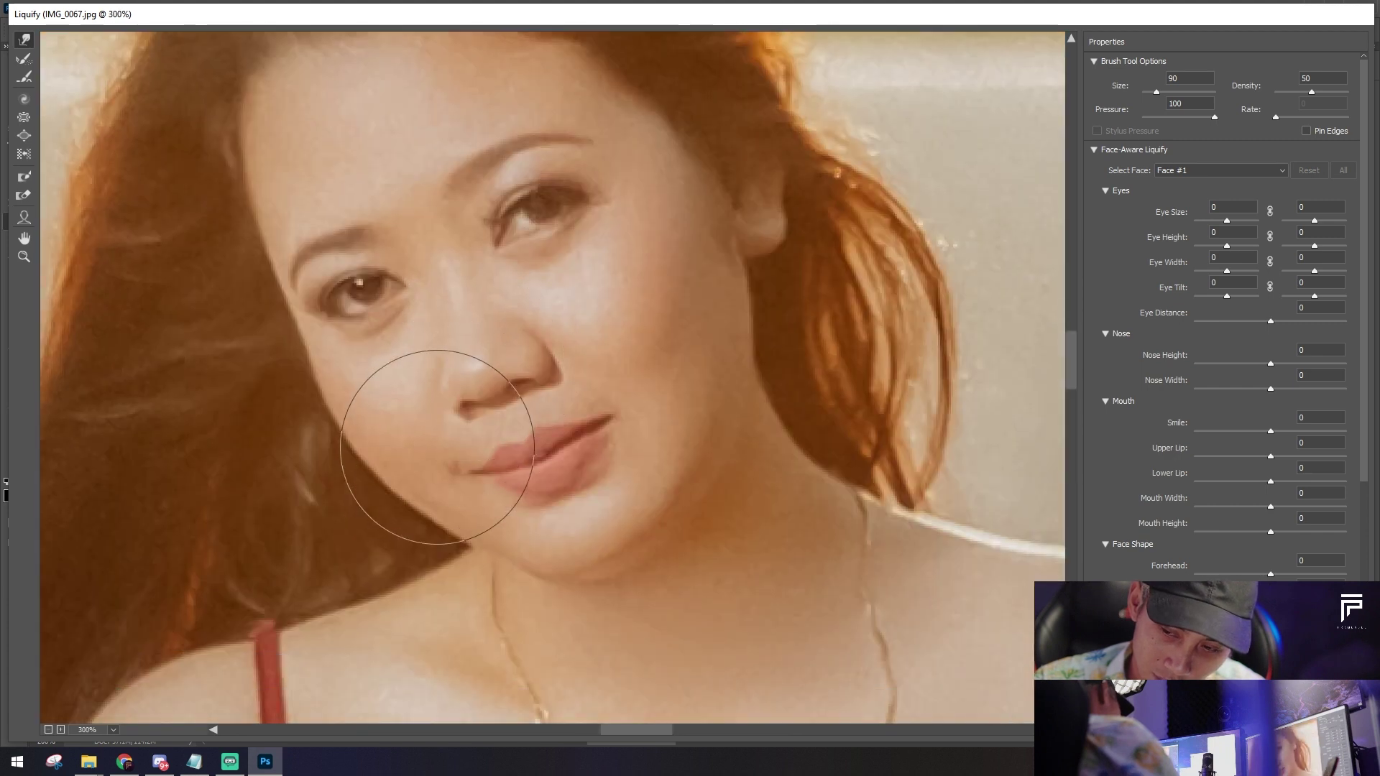
{"action": "key", "text": "bracketright"}
{"action": "key", "text": "bracketleft"}
{"action": "key", "text": "bracketleft"}
{"action": "key", "text": "bracketleft"}
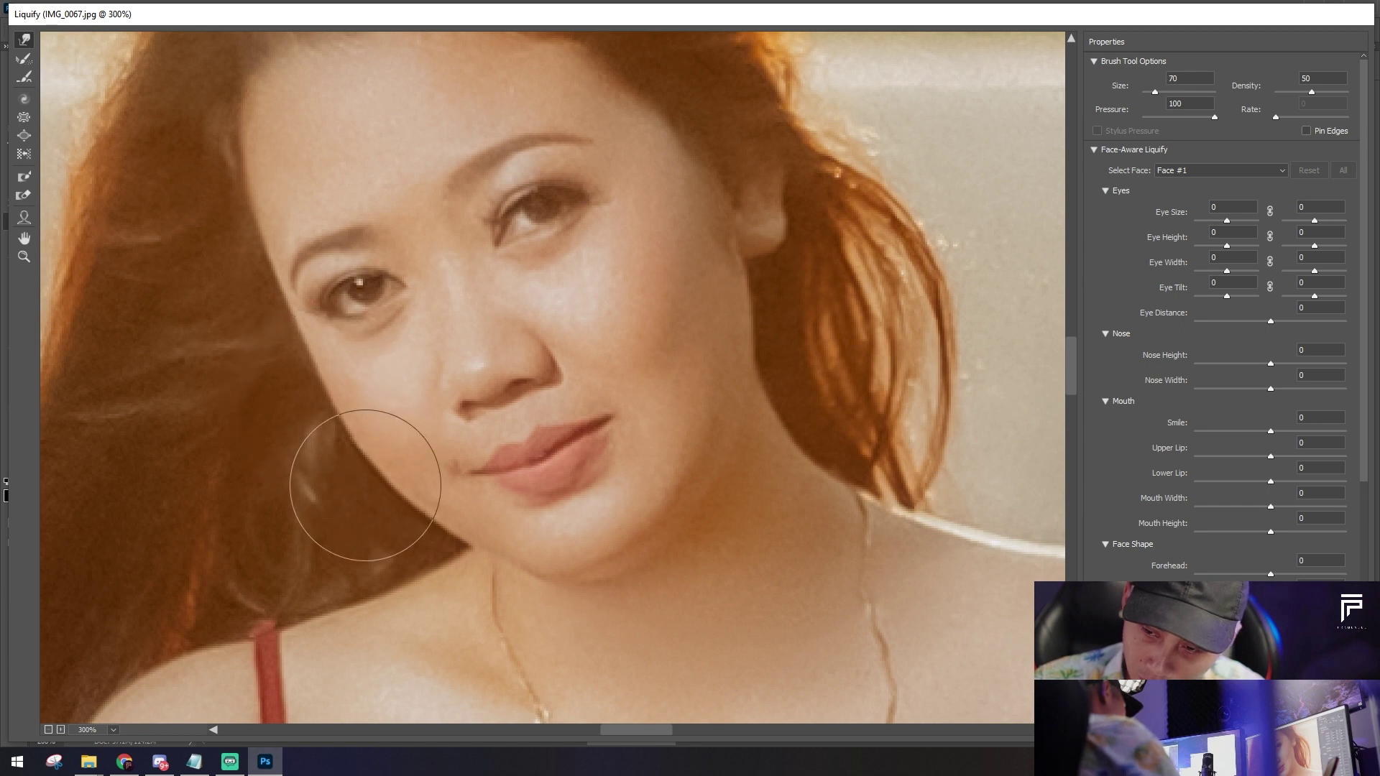
{"action": "key", "text": "bracketleft"}
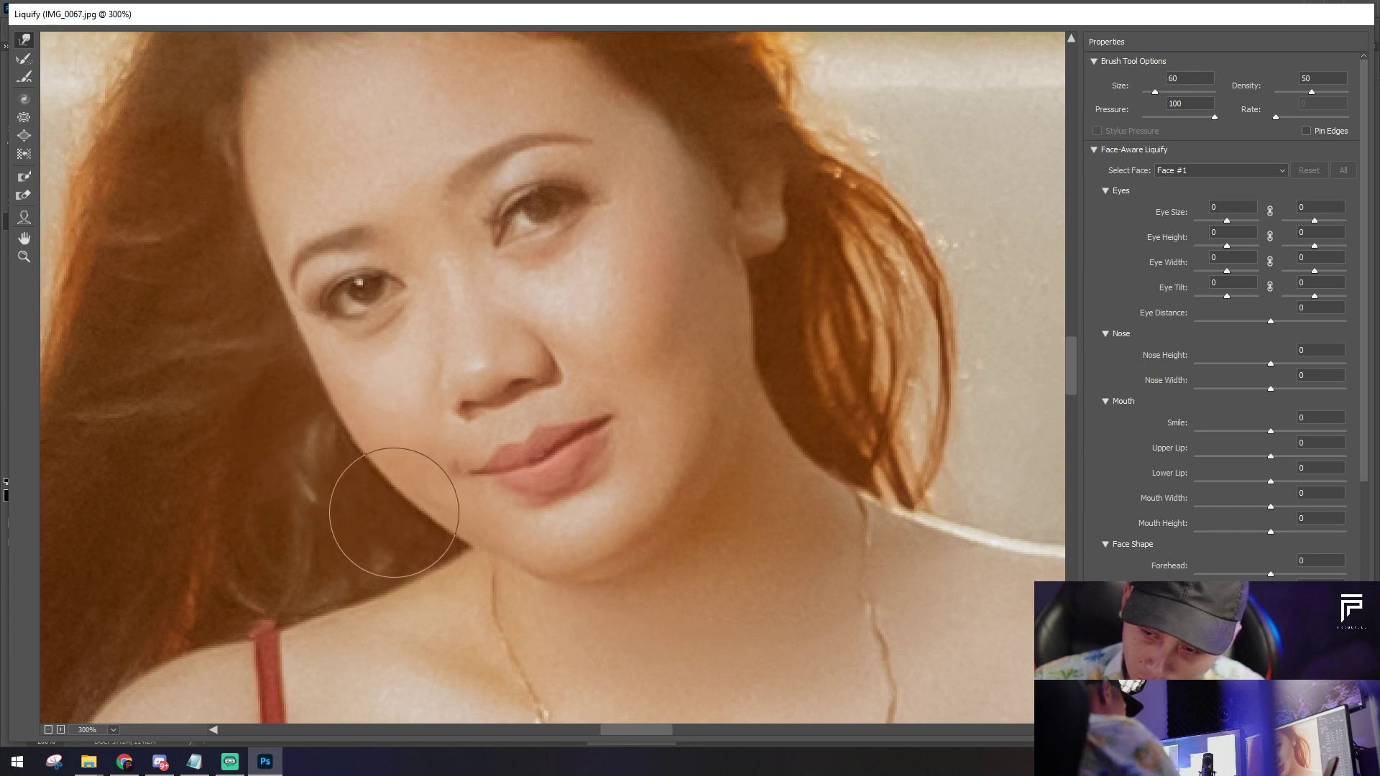
{"action": "key", "text": "ctrl+minus"}
{"action": "key", "text": "ctrl+minus"}
{"action": "key", "text": "ctrl+minus"}
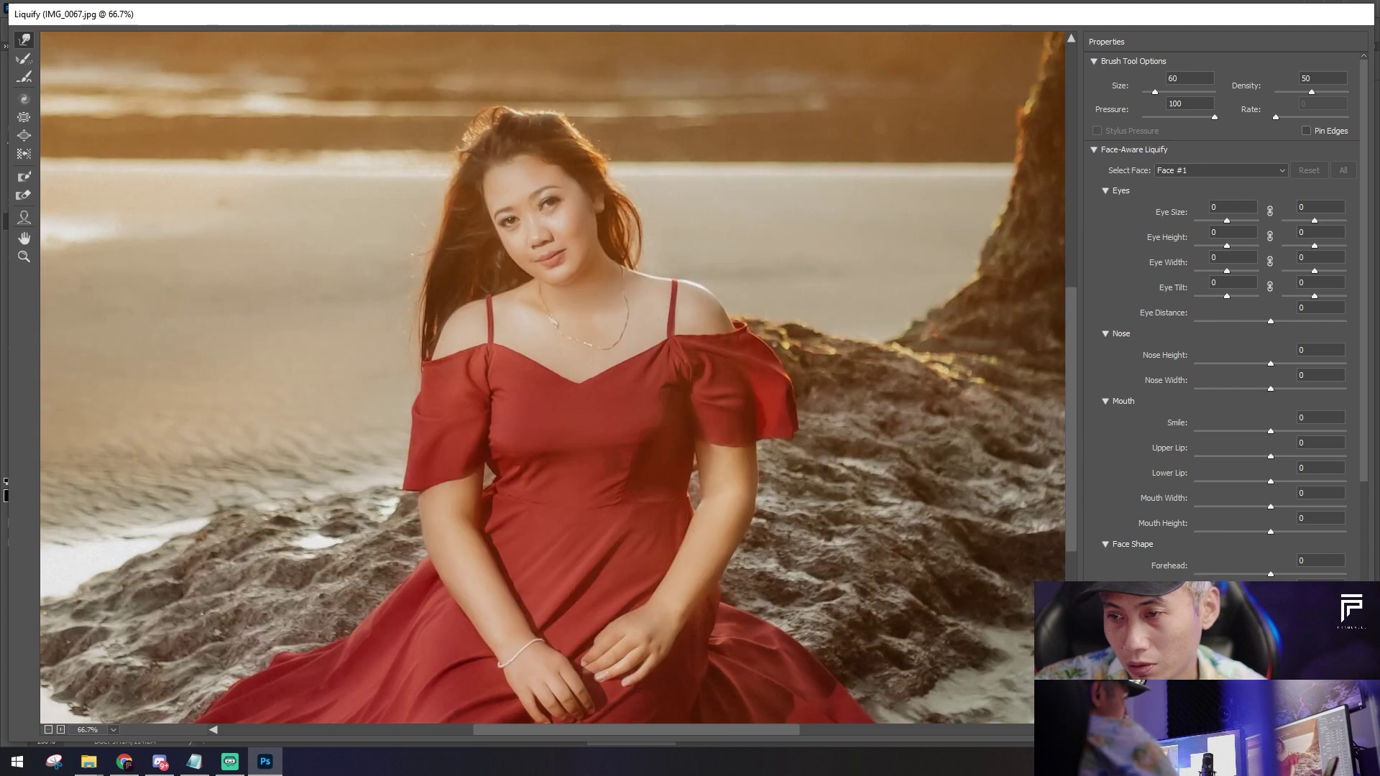
{"action": "key", "text": "Return"}
{"action": "key", "text": "ctrl+minus"}
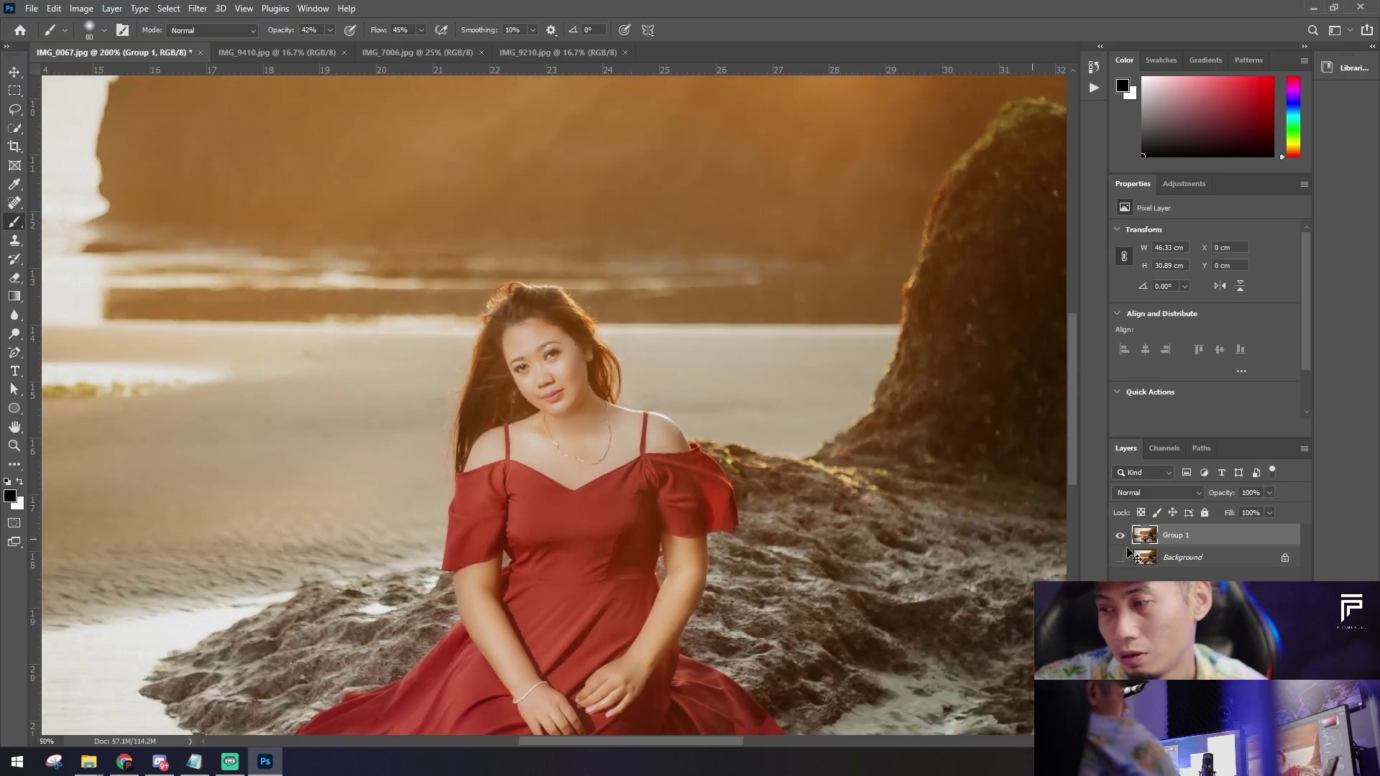
Step: Toggle Group 1 to compare the slimmed face before and after
{"action": "left_click", "coordinate": [1119, 536]}
{"action": "left_click", "coordinate": [1119, 536]}
{"action": "key", "text": "ctrl+minus"}
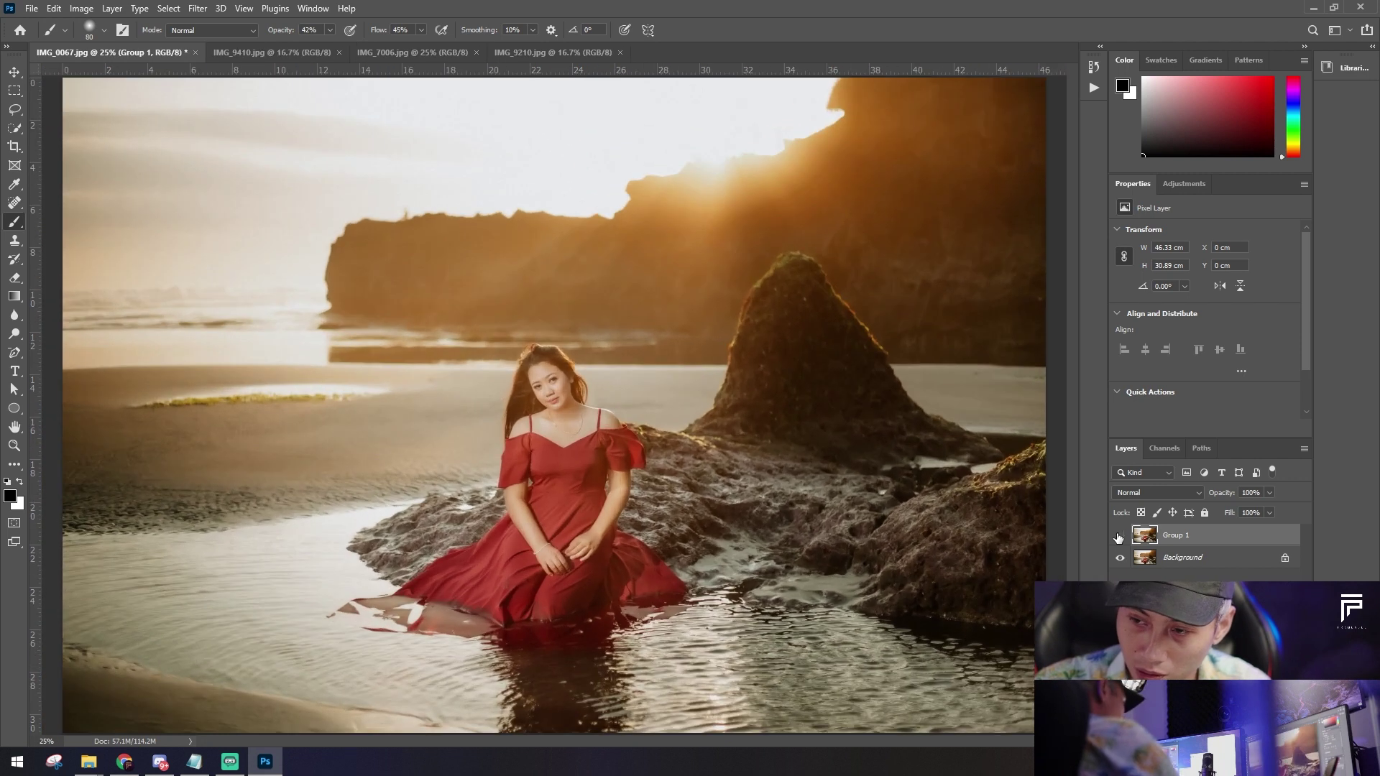
{"action": "left_click", "coordinate": [1119, 536]}
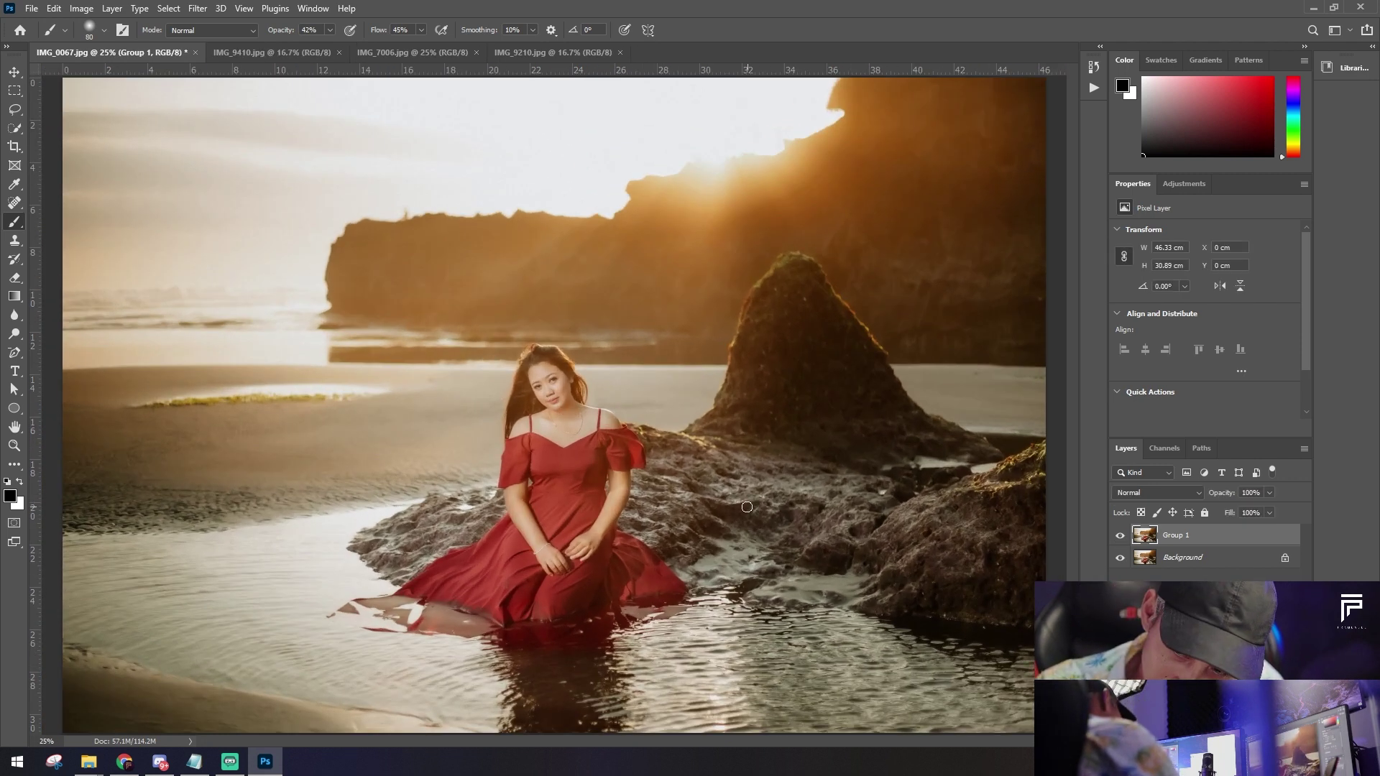
{"action": "left_click", "coordinate": [12, 73]}
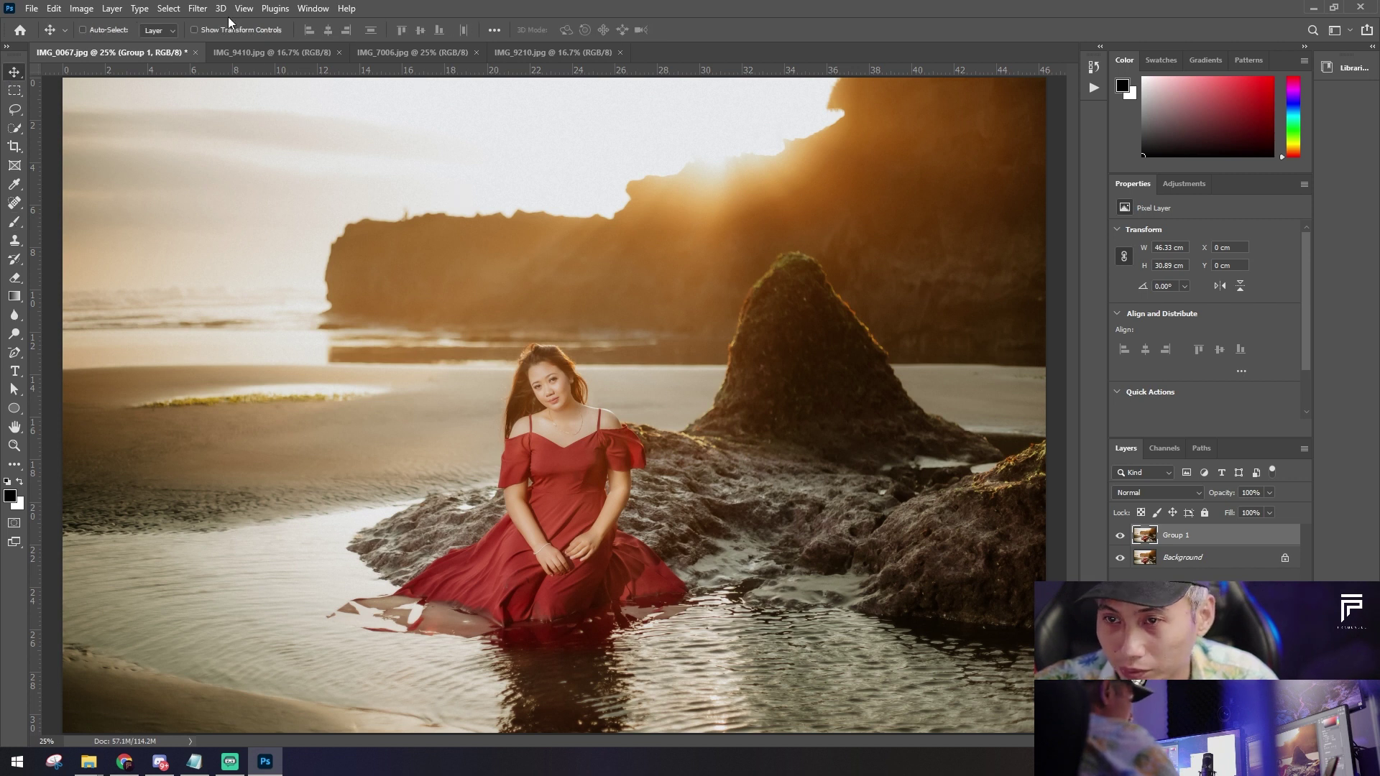
Step: Use Liquify's Face tool to set Forehead -100 and Lower Lip 20, then apply
{"action": "left_click", "coordinate": [198, 8]}
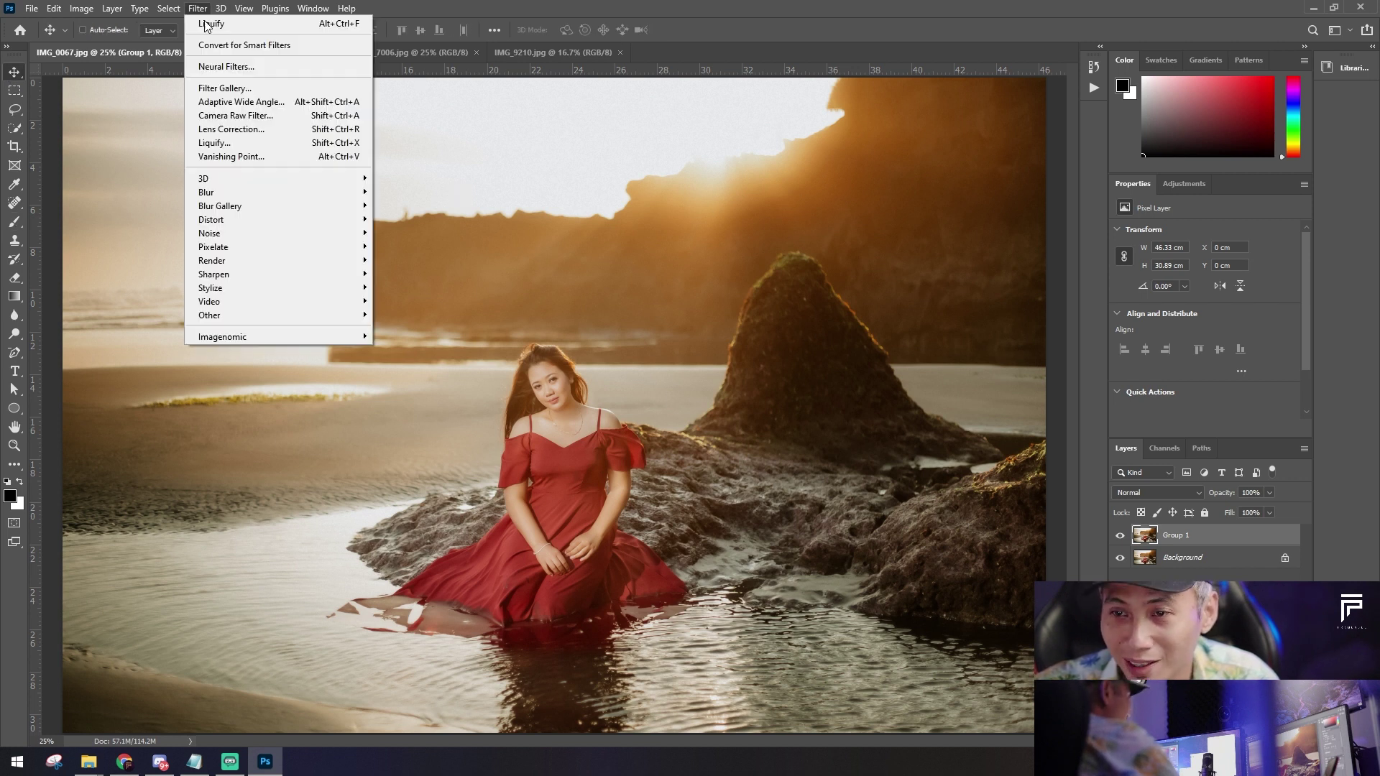
{"action": "left_click", "coordinate": [216, 140]}
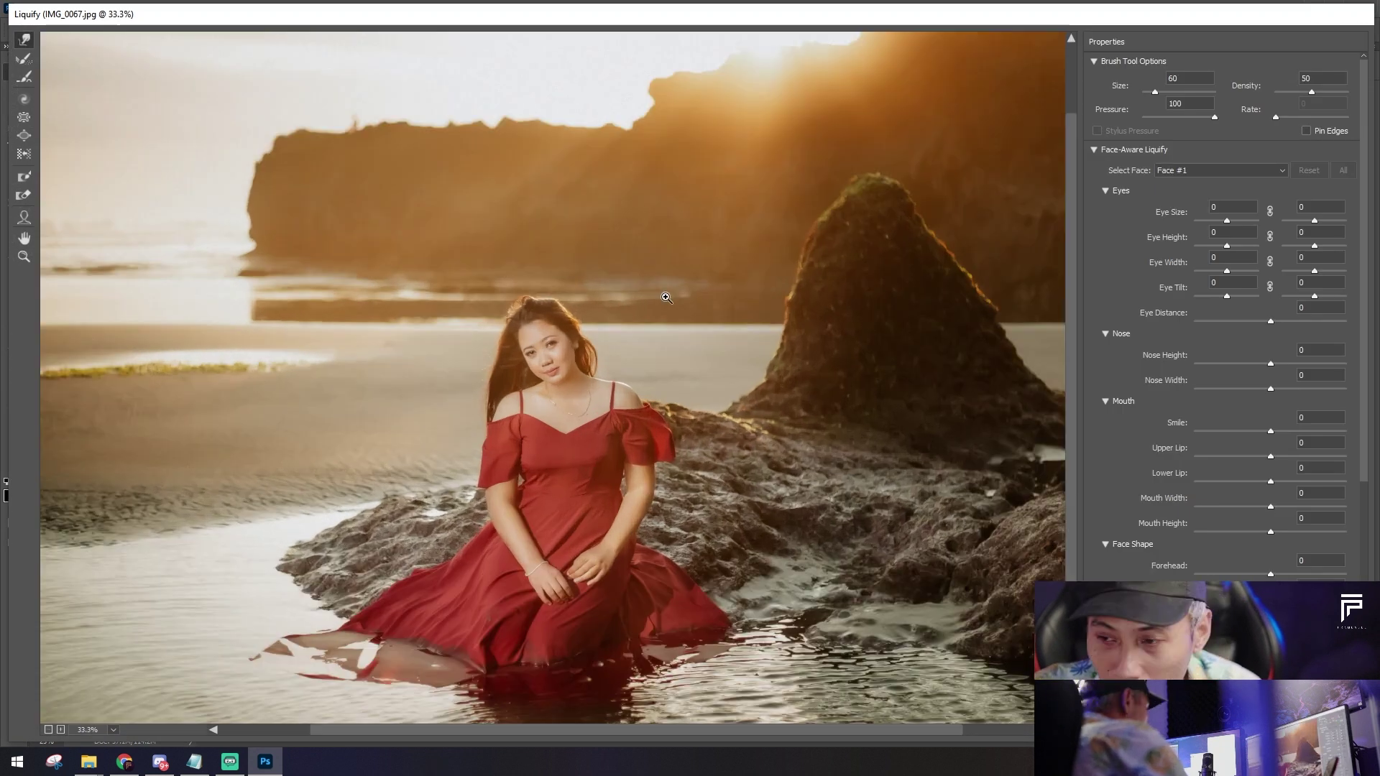
{"action": "key", "text": "ctrl+plus"}
{"action": "left_click", "coordinate": [24, 217]}
{"action": "key", "text": "ctrl+plus"}
{"action": "mouse_move", "coordinate": [643, 291]}
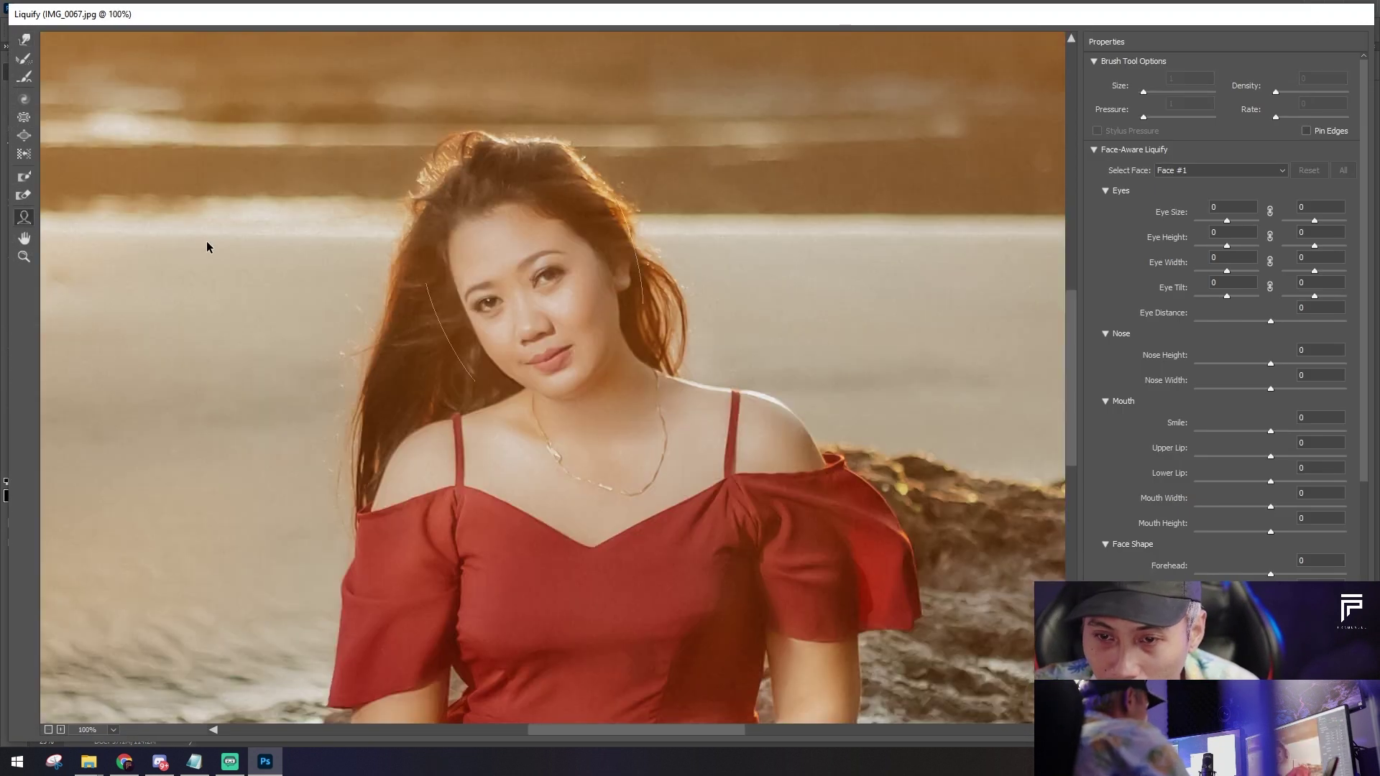
{"action": "key", "text": "ctrl+plus"}
{"action": "scroll", "coordinate": [438, 222], "scroll_direction": "up", "scroll_amount": 2}
{"action": "left_click_drag", "start_coordinate": [404, 193], "coordinate": [431, 230]}
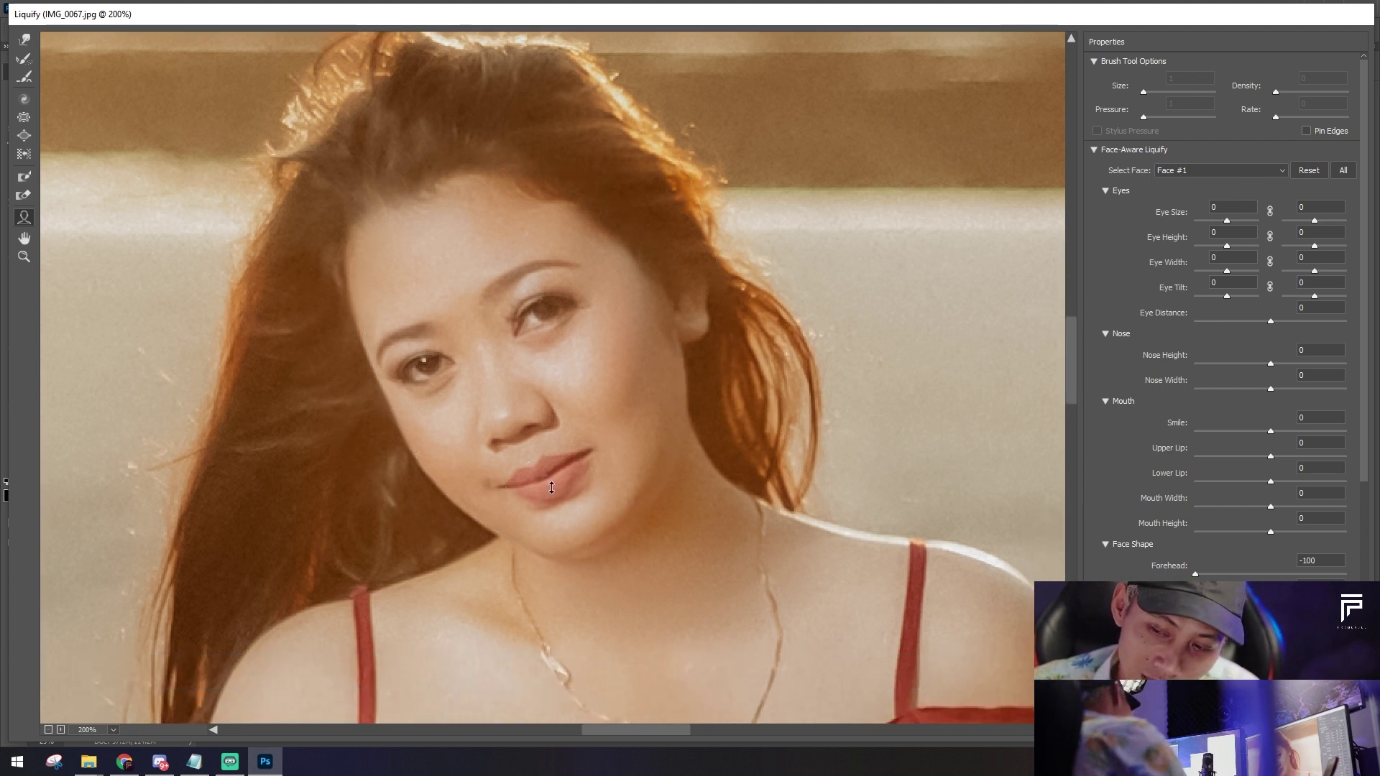
{"action": "left_click_drag", "start_coordinate": [549, 485], "coordinate": [551, 470]}
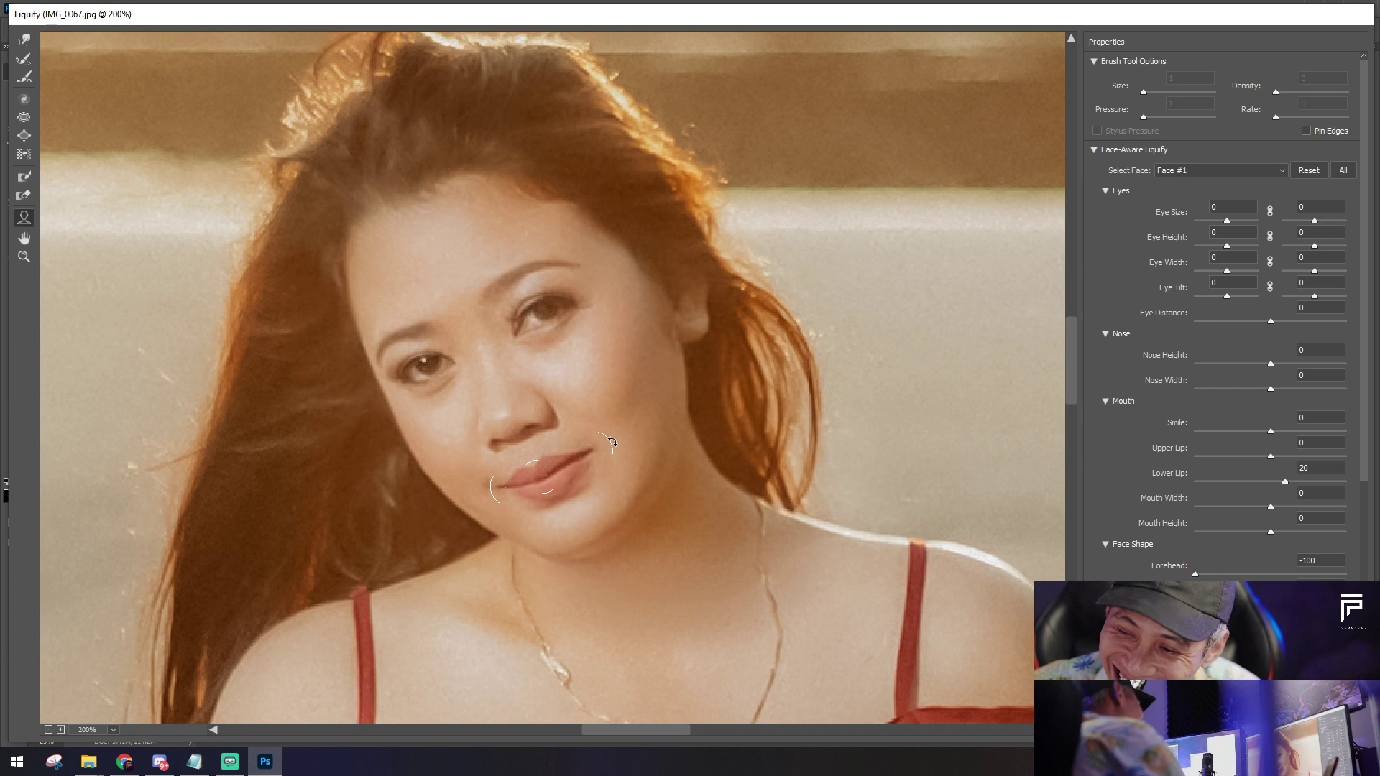
{"action": "key", "text": "ctrl+minus"}
{"action": "key", "text": "ctrl+minus"}
{"action": "key", "text": "Return"}
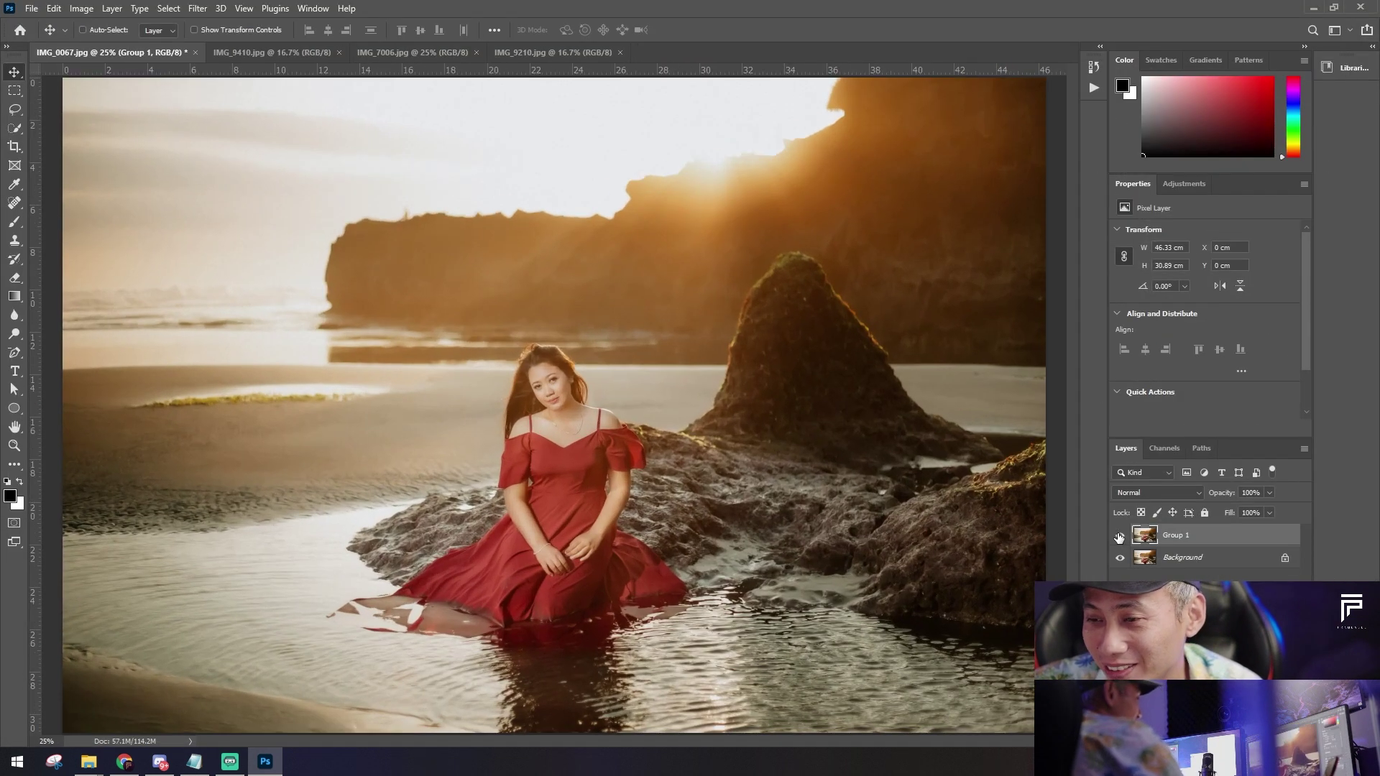
{"action": "left_click", "coordinate": [1119, 535]}
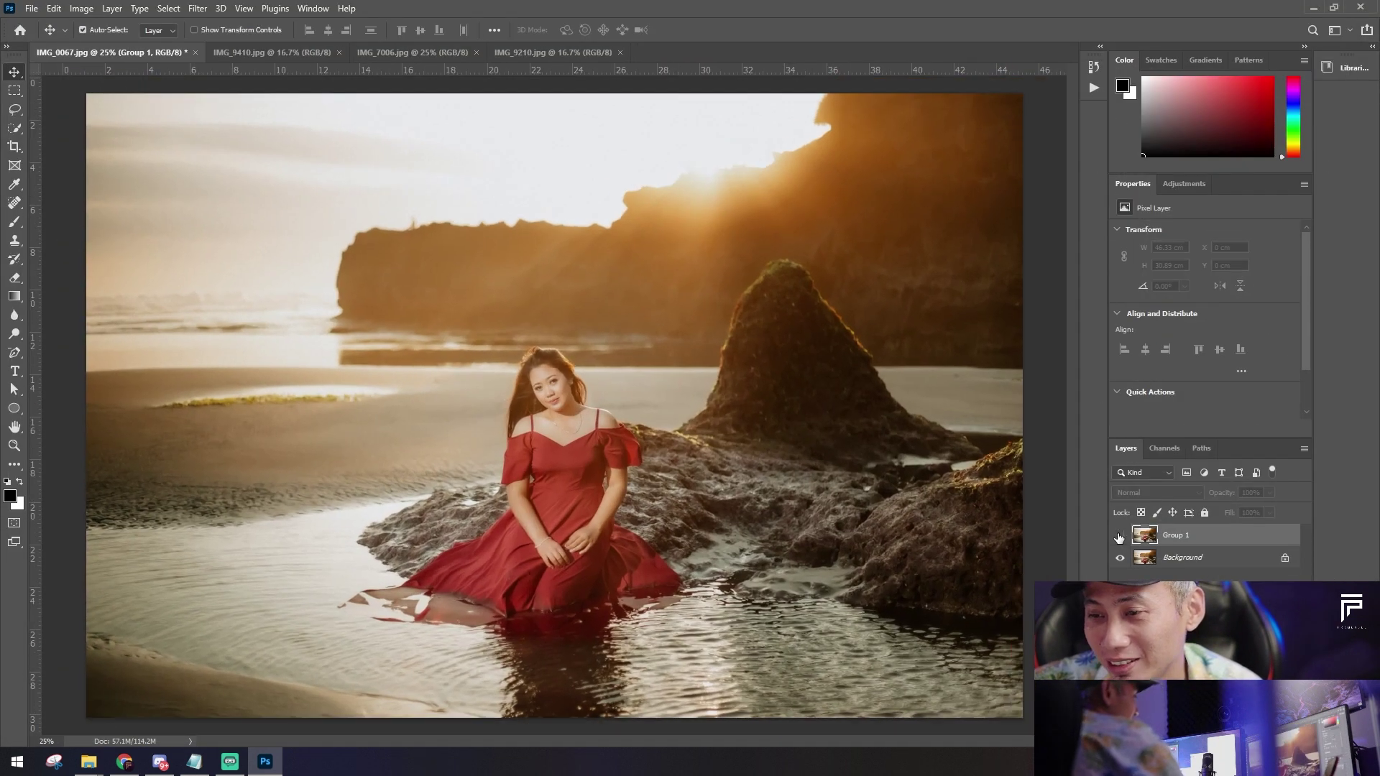
Step: Compare the retouched photo with the original, then flatten the image
{"action": "key", "text": "ctrl+minus"}
{"action": "left_click", "coordinate": [1119, 535]}
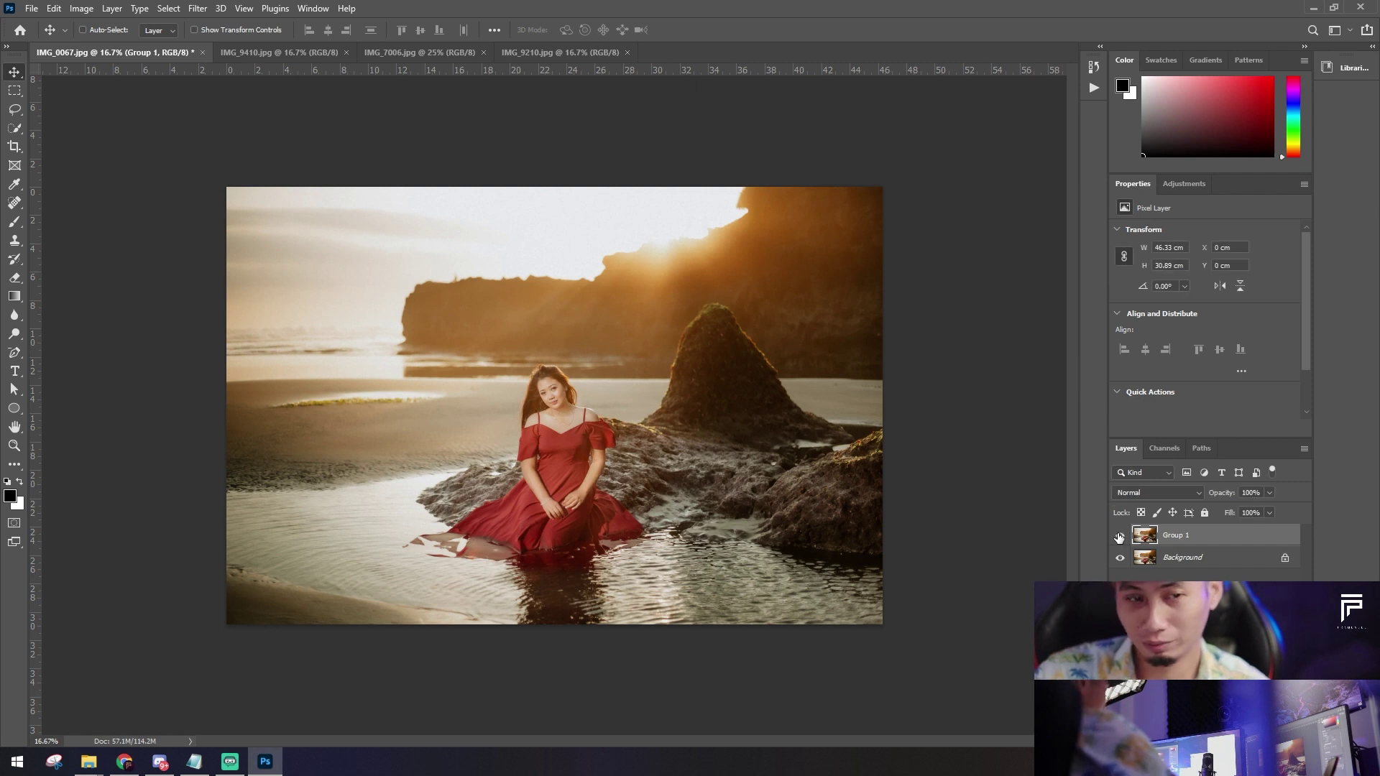
{"action": "left_click", "coordinate": [1120, 536]}
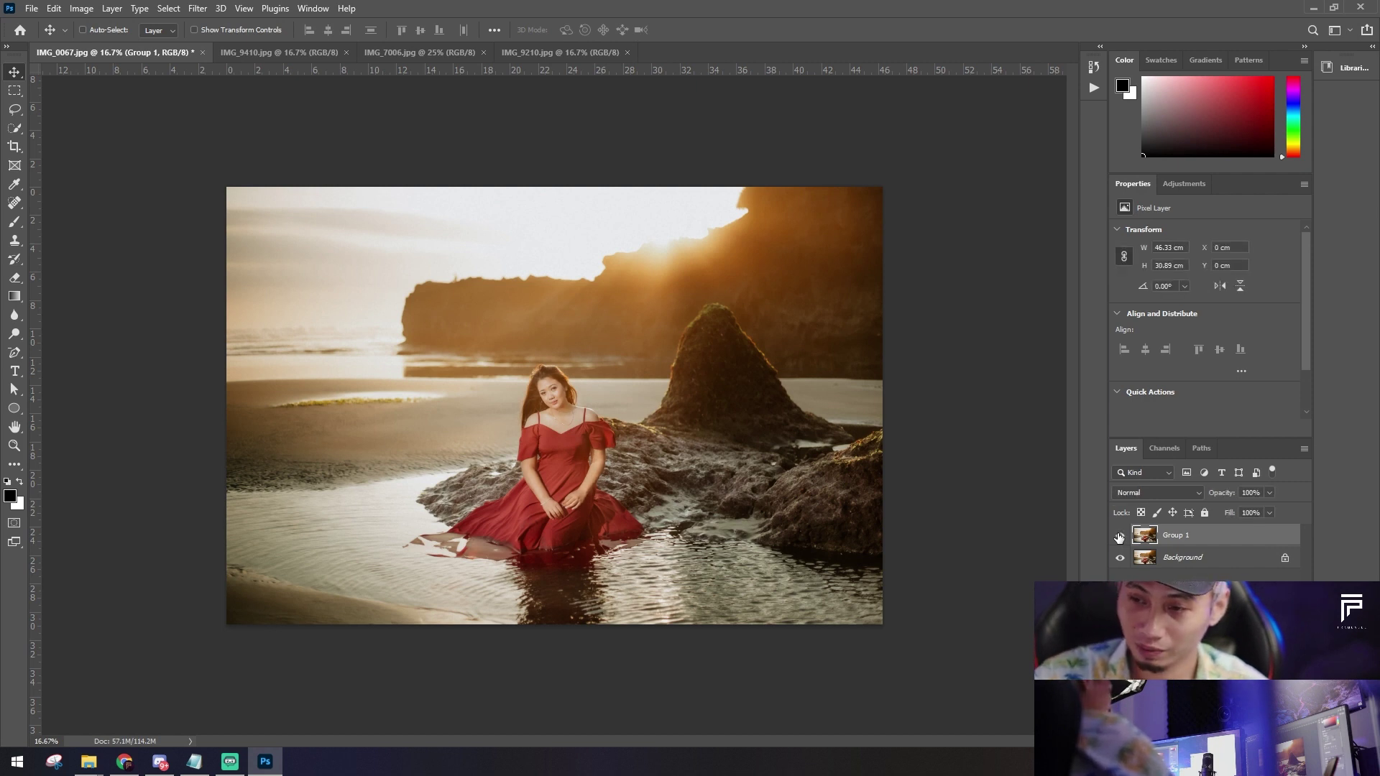
{"action": "key", "text": "ctrl+plus"}
{"action": "key", "text": "ctrl+plus"}
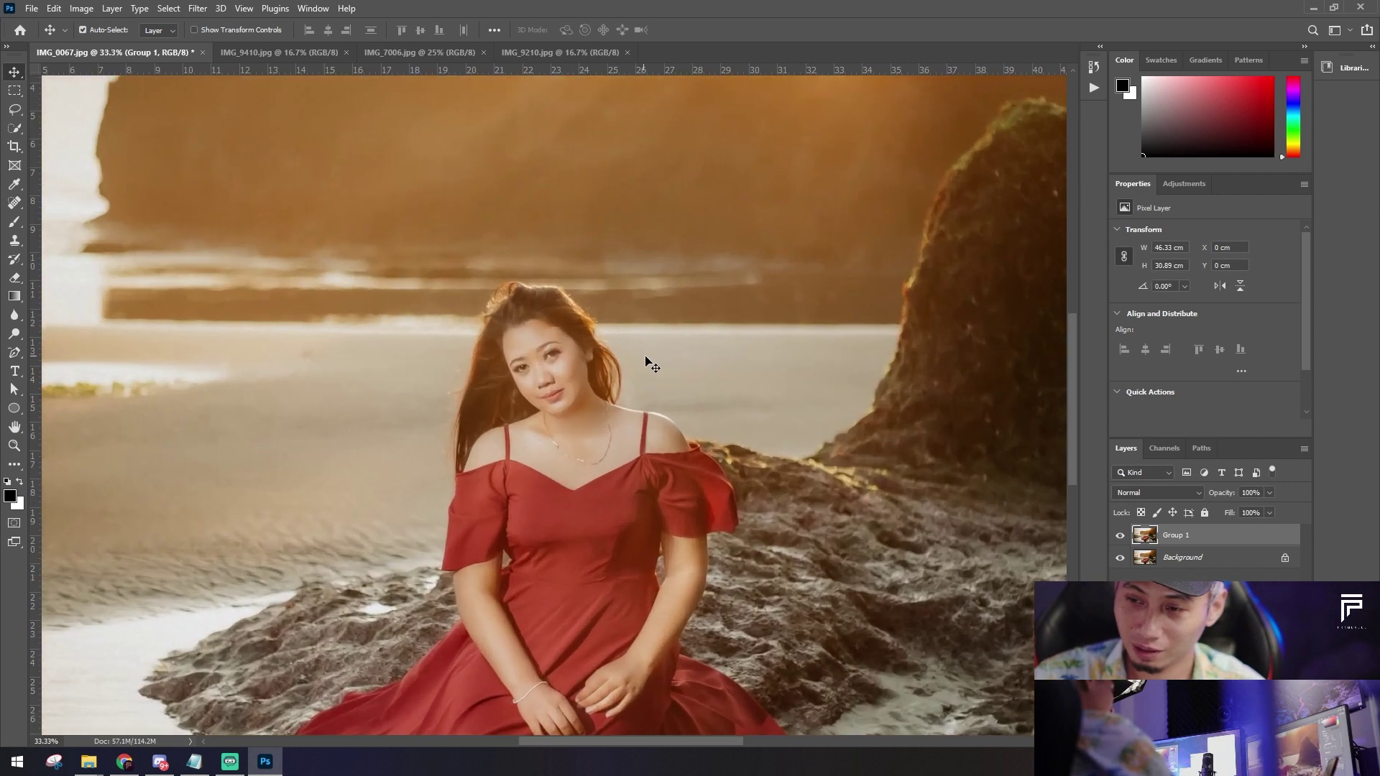
{"action": "key", "text": "ctrl+minus"}
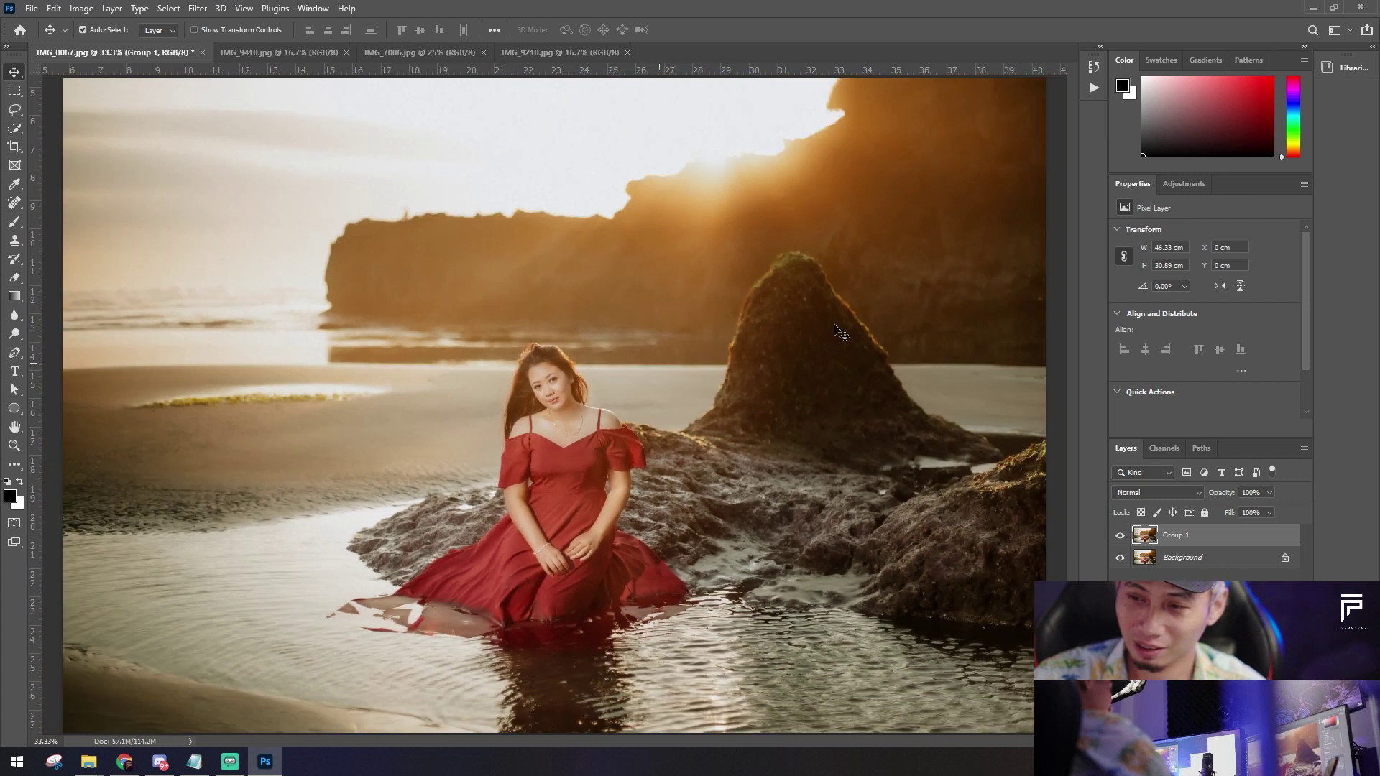
{"action": "key", "text": "ctrl+minus"}
{"action": "left_click", "coordinate": [1203, 558]}
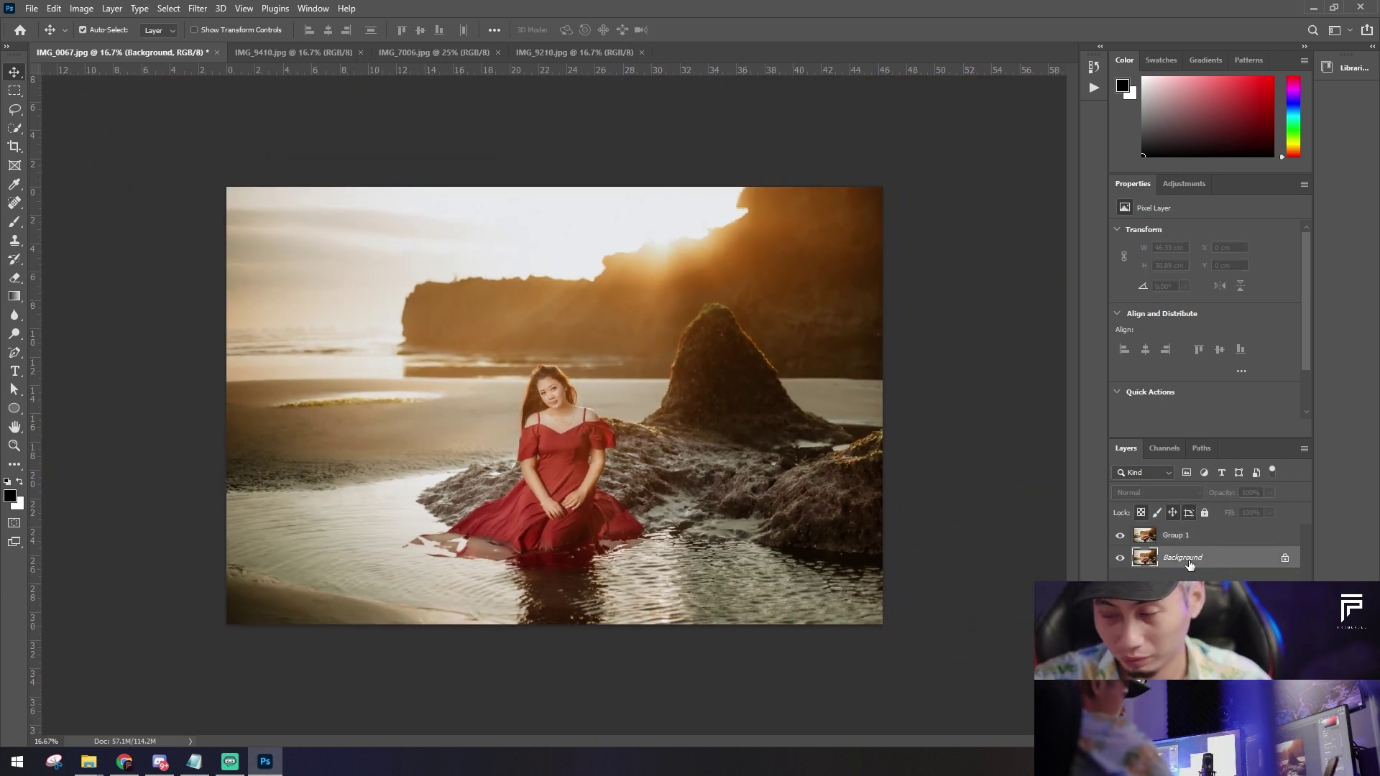
{"action": "right_click", "coordinate": [1189, 564]}
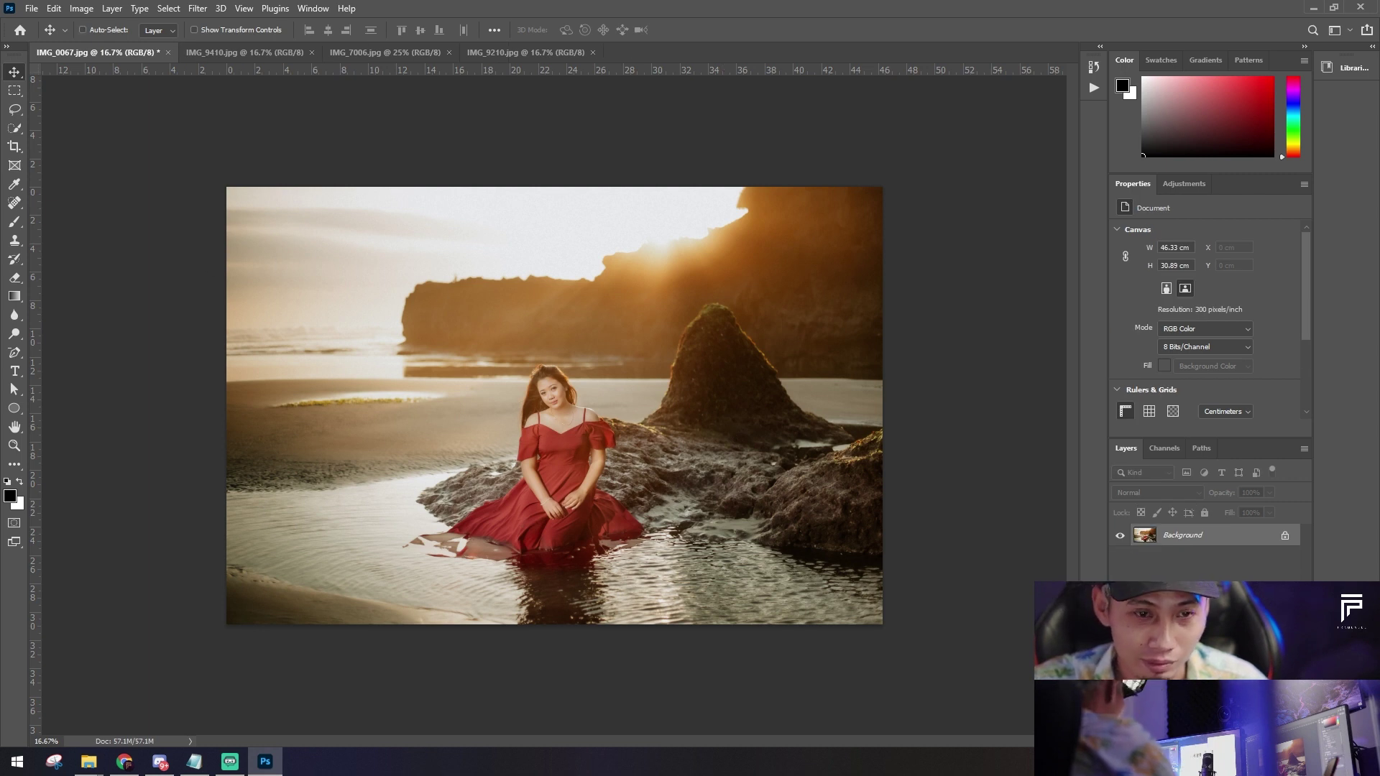
Step: Save the photo as the JPEG 'IMG_0067 edit ps.jpg' and close it
{"action": "key", "text": "ctrl+shift+s"}
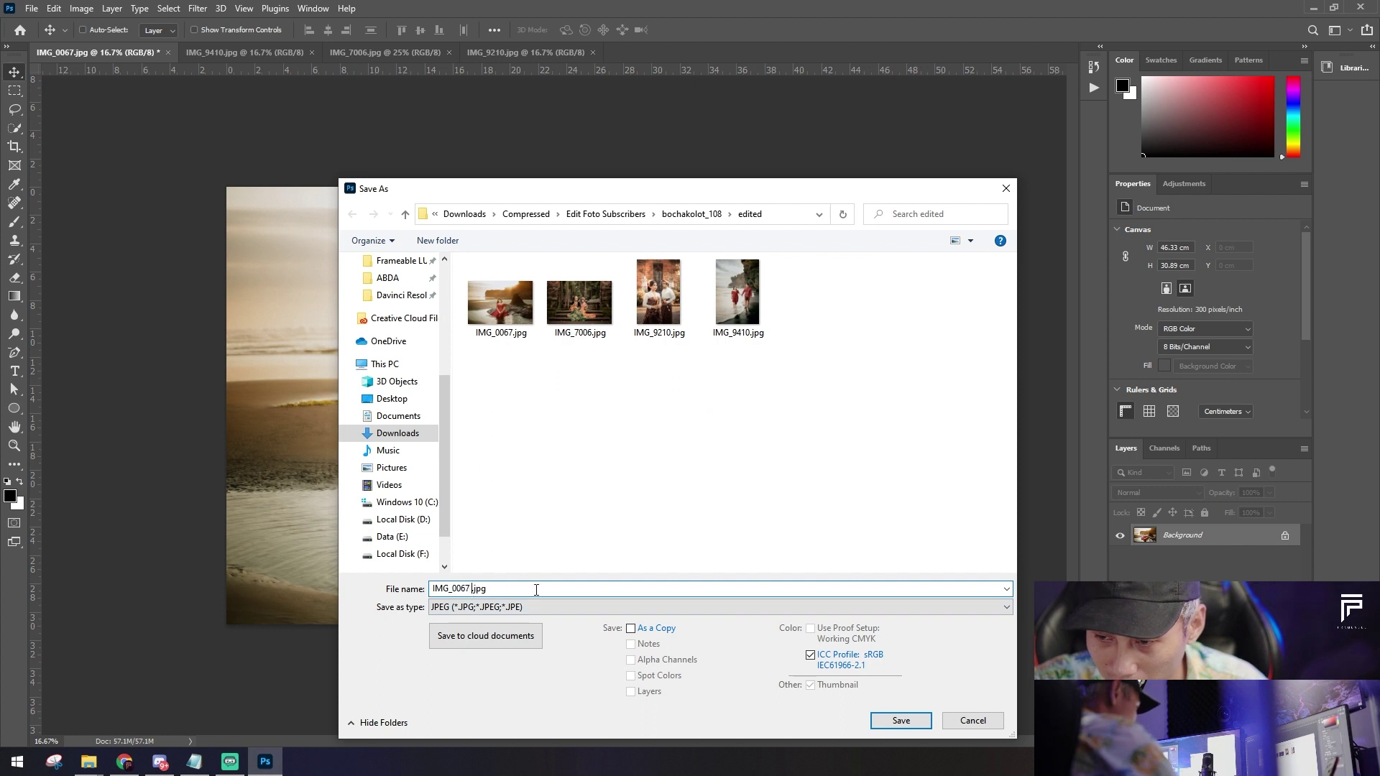
{"action": "type", "text": "edit ps"}
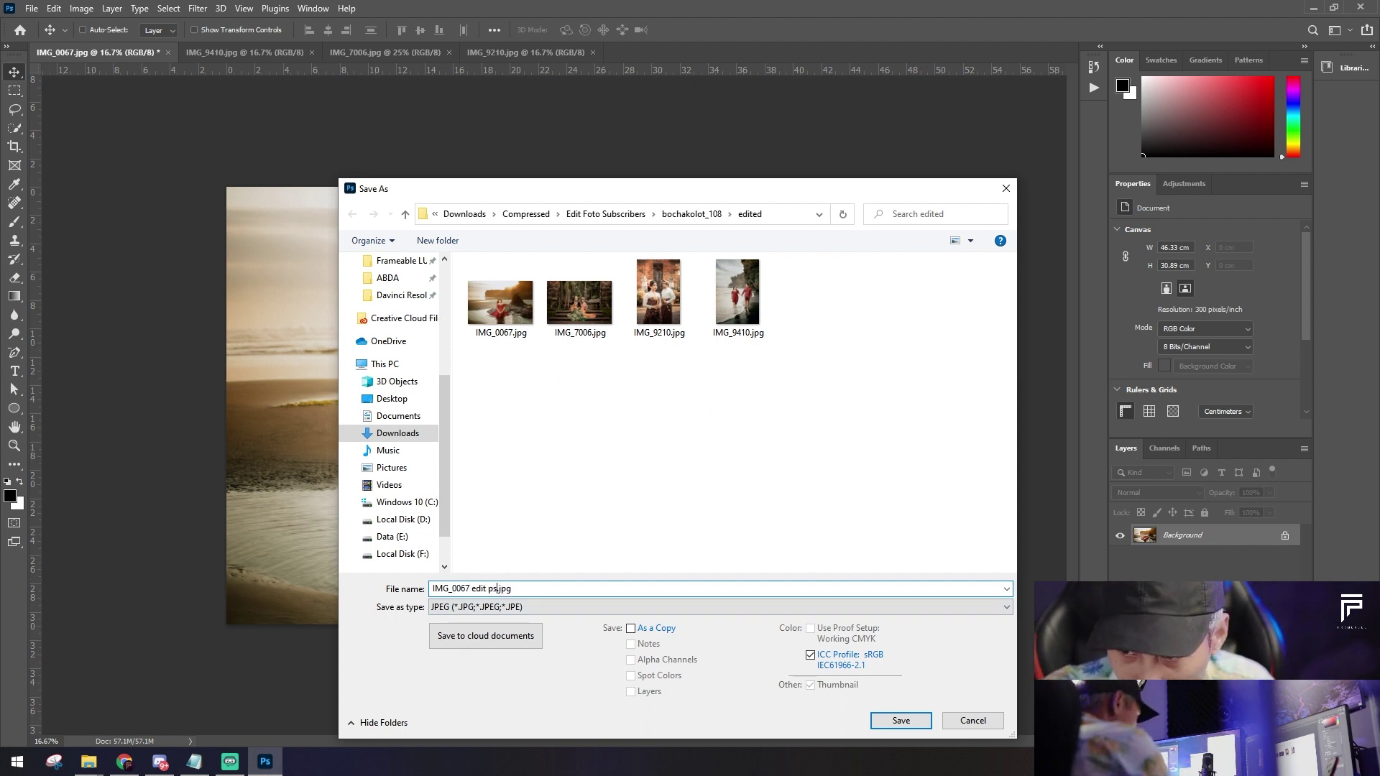
{"action": "key", "text": "Return"}
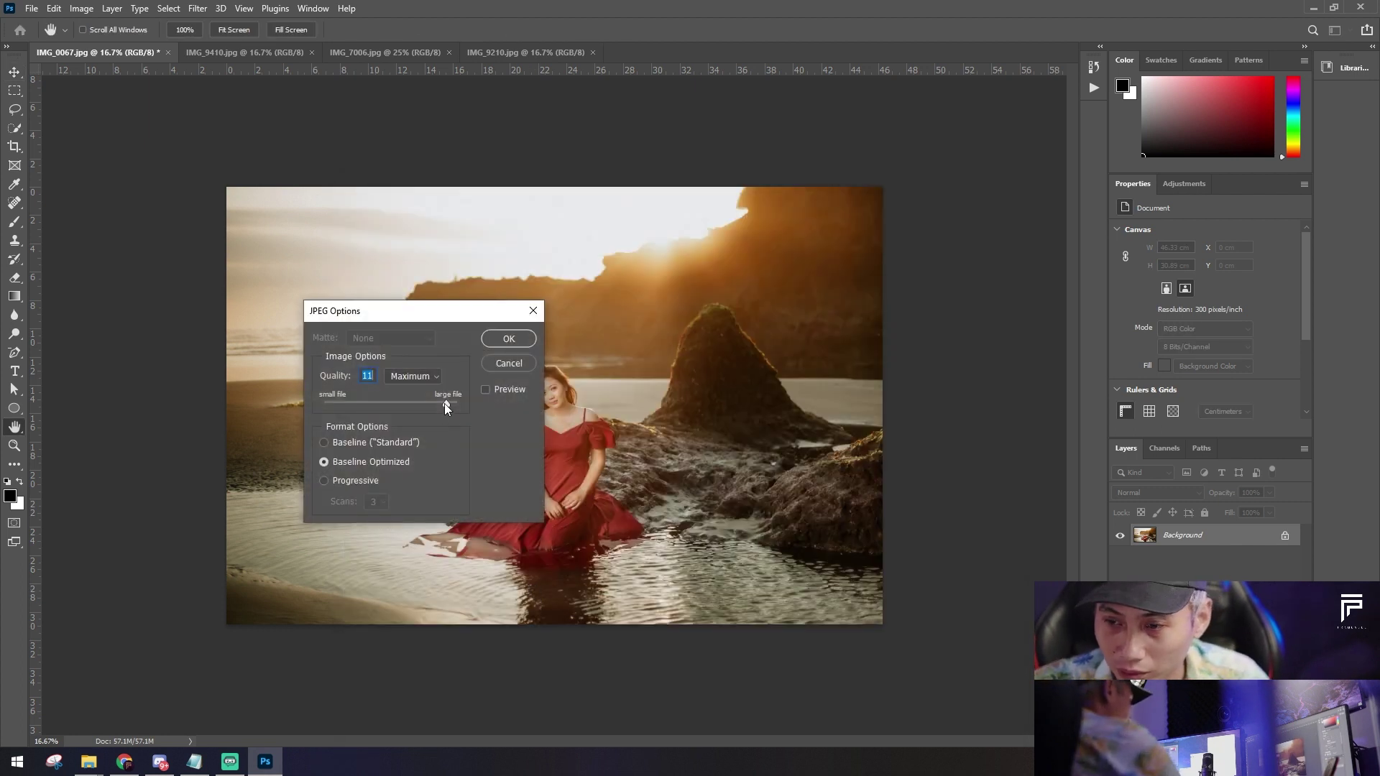
{"action": "left_click", "coordinate": [524, 339]}
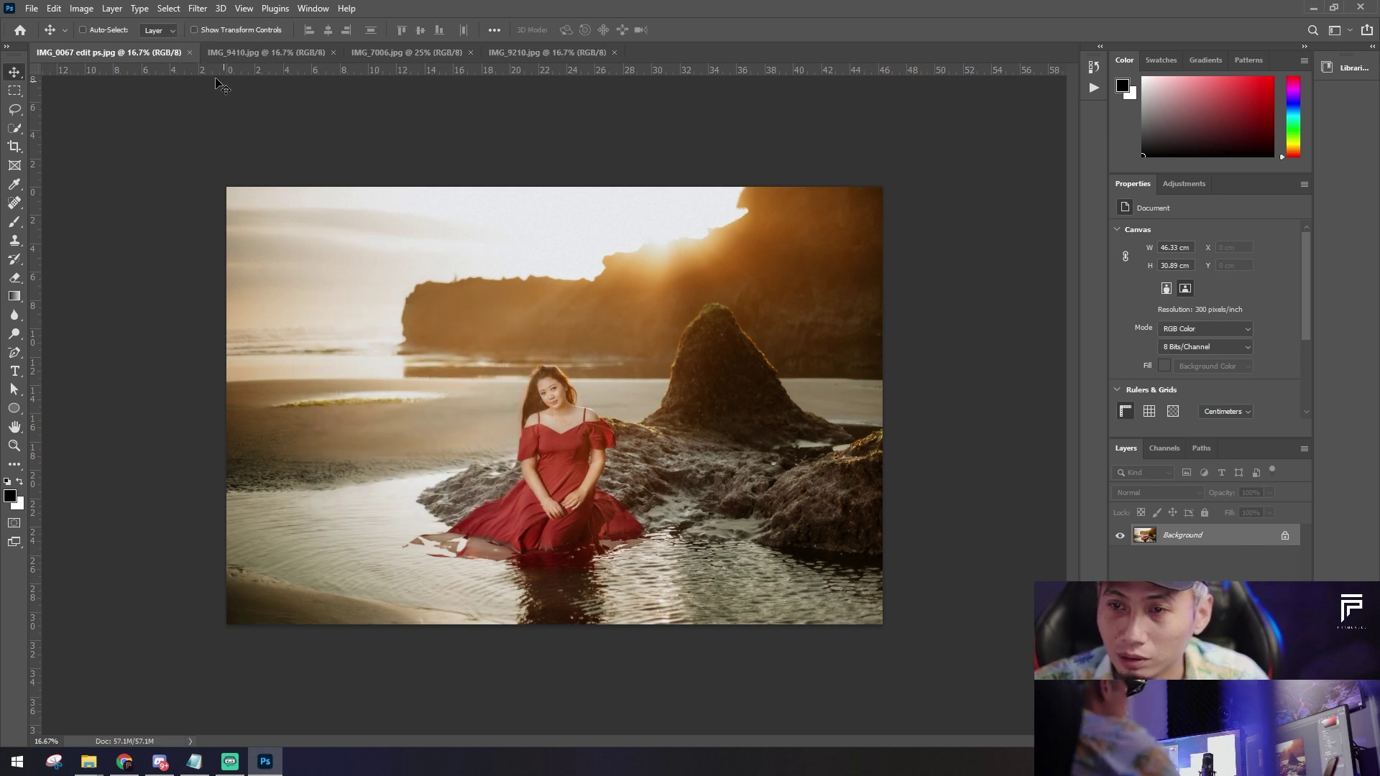
{"action": "left_click", "coordinate": [190, 52]}
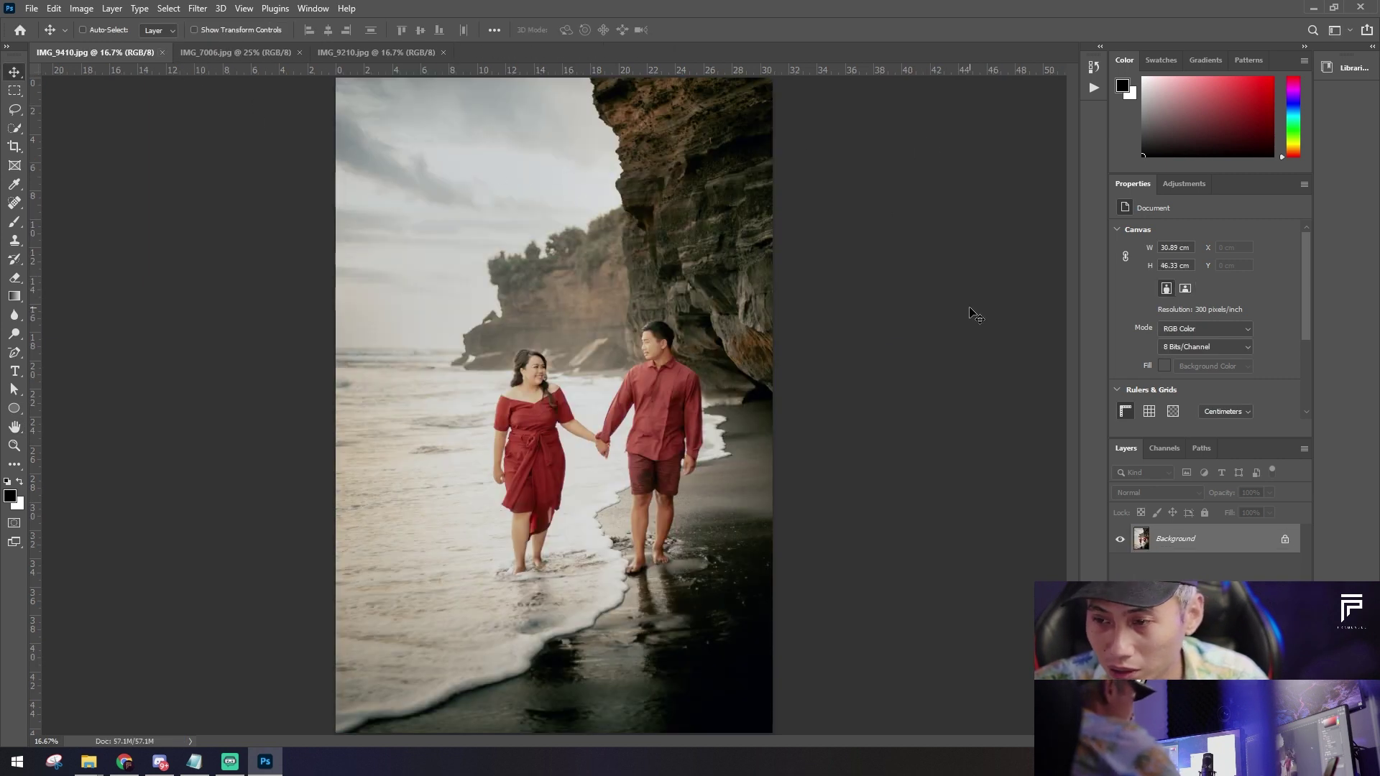
Step: Duplicate the couple photo's layer and open Liquify on the copy
{"action": "scroll", "coordinate": [647, 400], "scroll_direction": "up", "scroll_amount": 1}
{"action": "scroll", "coordinate": [646, 400], "scroll_direction": "up", "scroll_amount": 1}
{"action": "scroll", "coordinate": [647, 400], "scroll_direction": "down", "scroll_amount": 1}
{"action": "scroll", "coordinate": [646, 399], "scroll_direction": "down", "scroll_amount": 1}
{"action": "scroll", "coordinate": [646, 400], "scroll_direction": "up", "scroll_amount": 2}
{"action": "scroll", "coordinate": [646, 400], "scroll_direction": "up", "scroll_amount": 1}
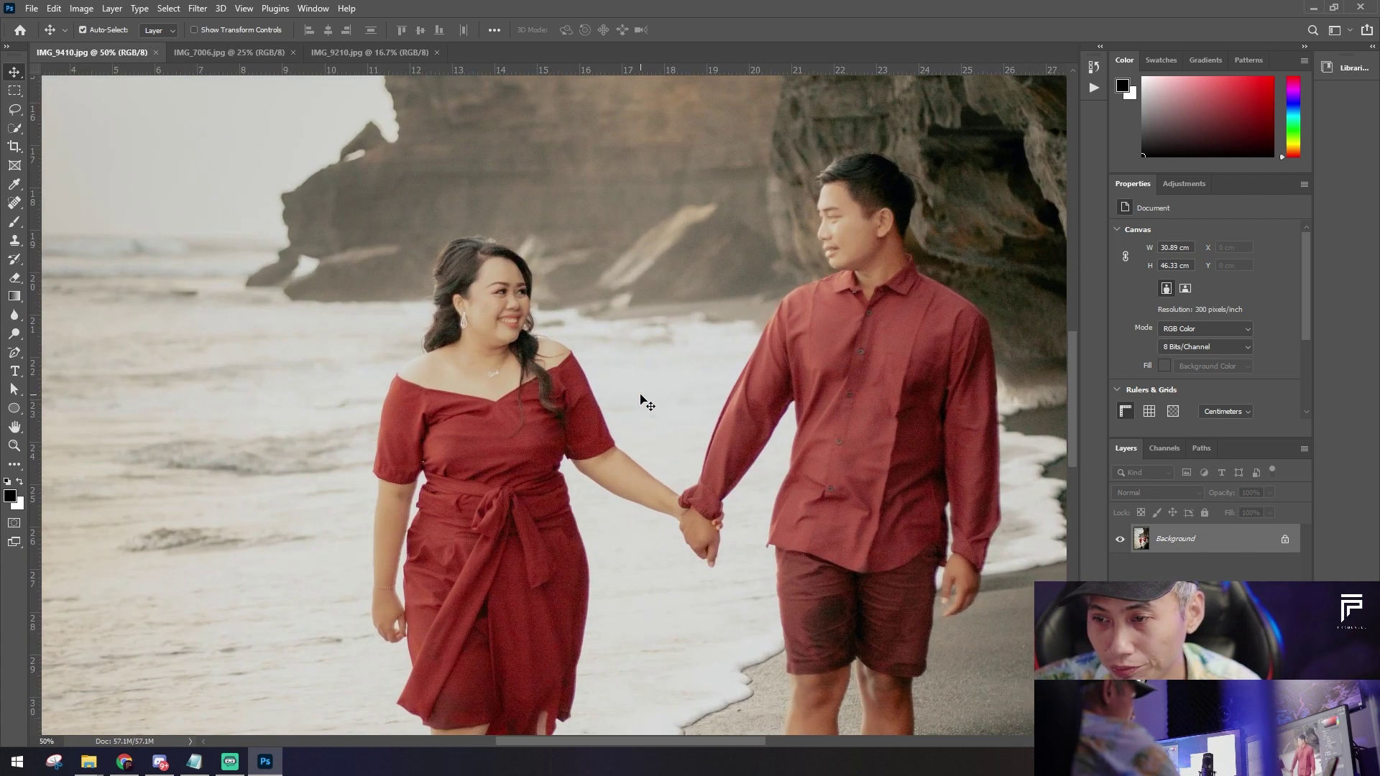
{"action": "scroll", "coordinate": [646, 400], "scroll_direction": "up", "scroll_amount": 1}
{"action": "scroll", "coordinate": [647, 400], "scroll_direction": "up", "scroll_amount": 1}
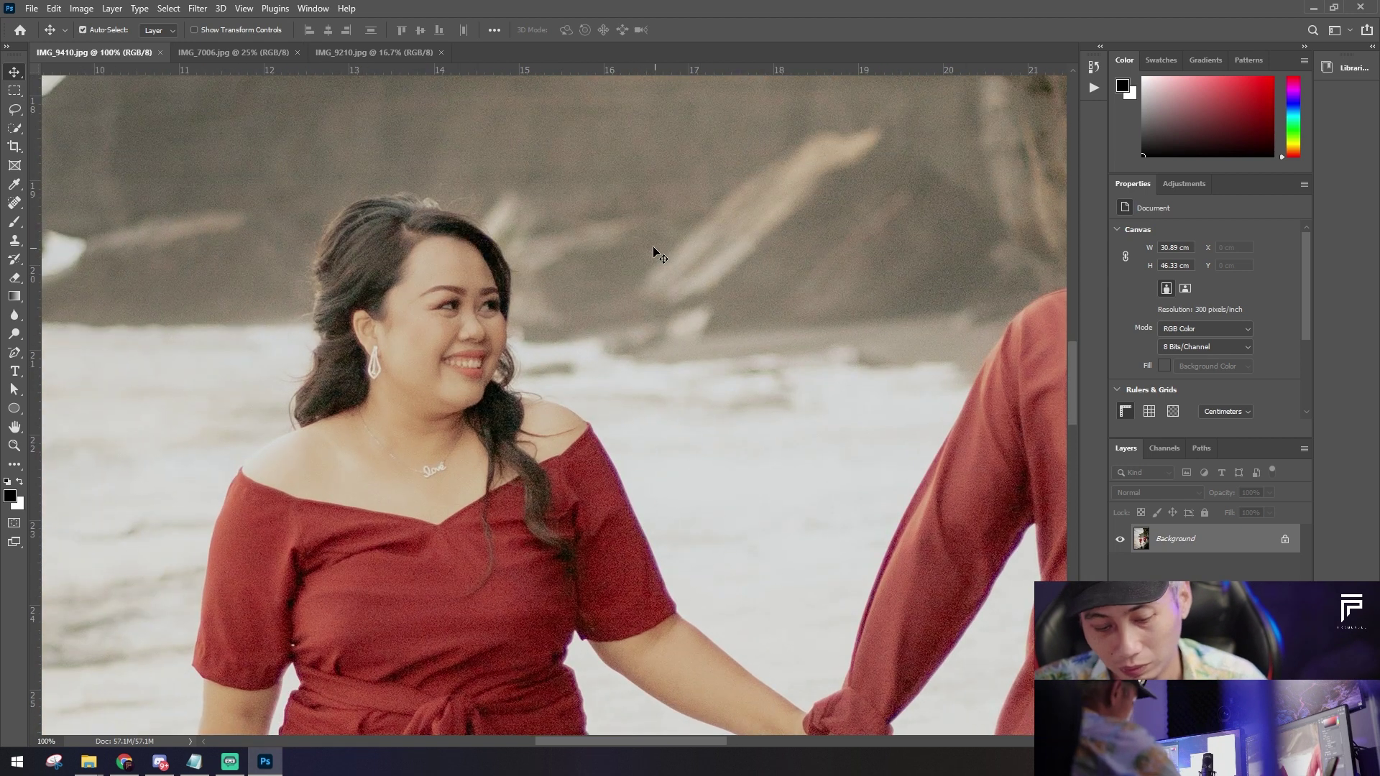
{"action": "key", "text": "ctrl+j"}
{"action": "key", "text": "alt+t"}
{"action": "key", "text": "Down"}
{"action": "key", "text": "Down"}
{"action": "key", "text": "Down"}
{"action": "key", "text": "Return"}
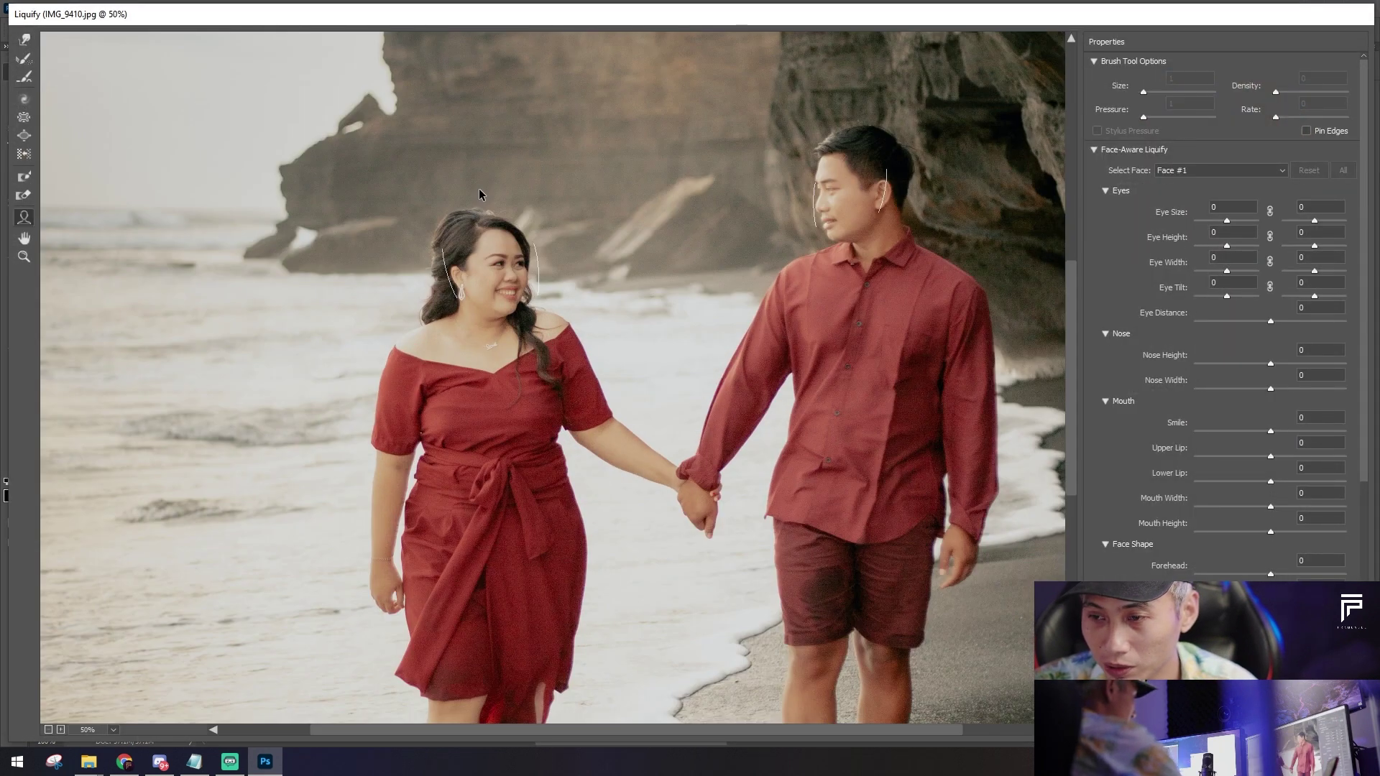
Step: Centre the woman's face and push her jaw and neck inward with Forward Warp
{"action": "scroll", "coordinate": [373, 138], "scroll_direction": "up", "scroll_amount": 1}
{"action": "scroll", "coordinate": [391, 205], "scroll_direction": "up", "scroll_amount": 1}
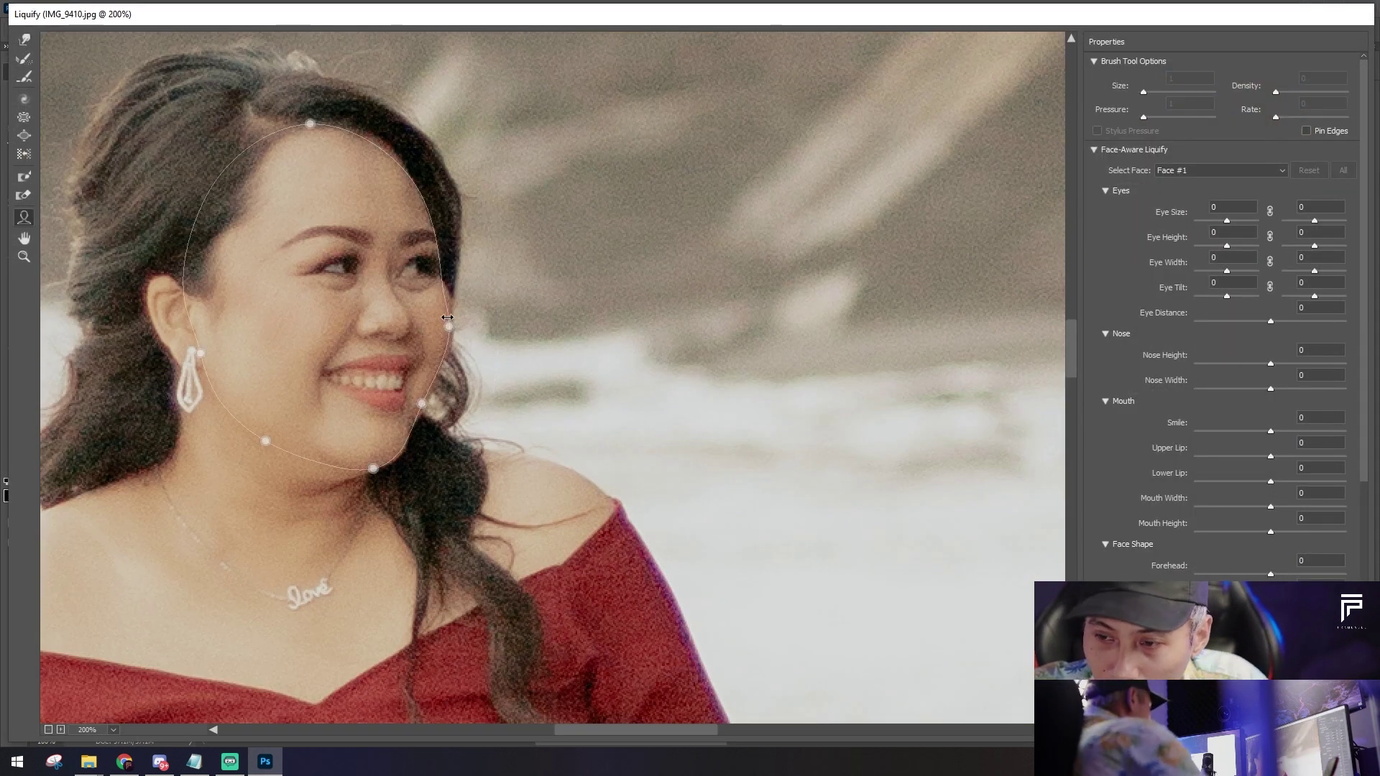
{"action": "left_click_drag", "start_coordinate": [366, 359], "coordinate": [687, 362]}
{"action": "left_click", "coordinate": [23, 39]}
{"action": "key", "text": "bracketright"}
{"action": "key", "text": "bracketright"}
{"action": "key", "text": "bracketright"}
{"action": "left_click_drag", "start_coordinate": [524, 432], "coordinate": [539, 416]}
{"action": "key", "text": "bracketleft"}
{"action": "key", "text": "bracketleft"}
{"action": "left_click_drag", "start_coordinate": [656, 503], "coordinate": [625, 478]}
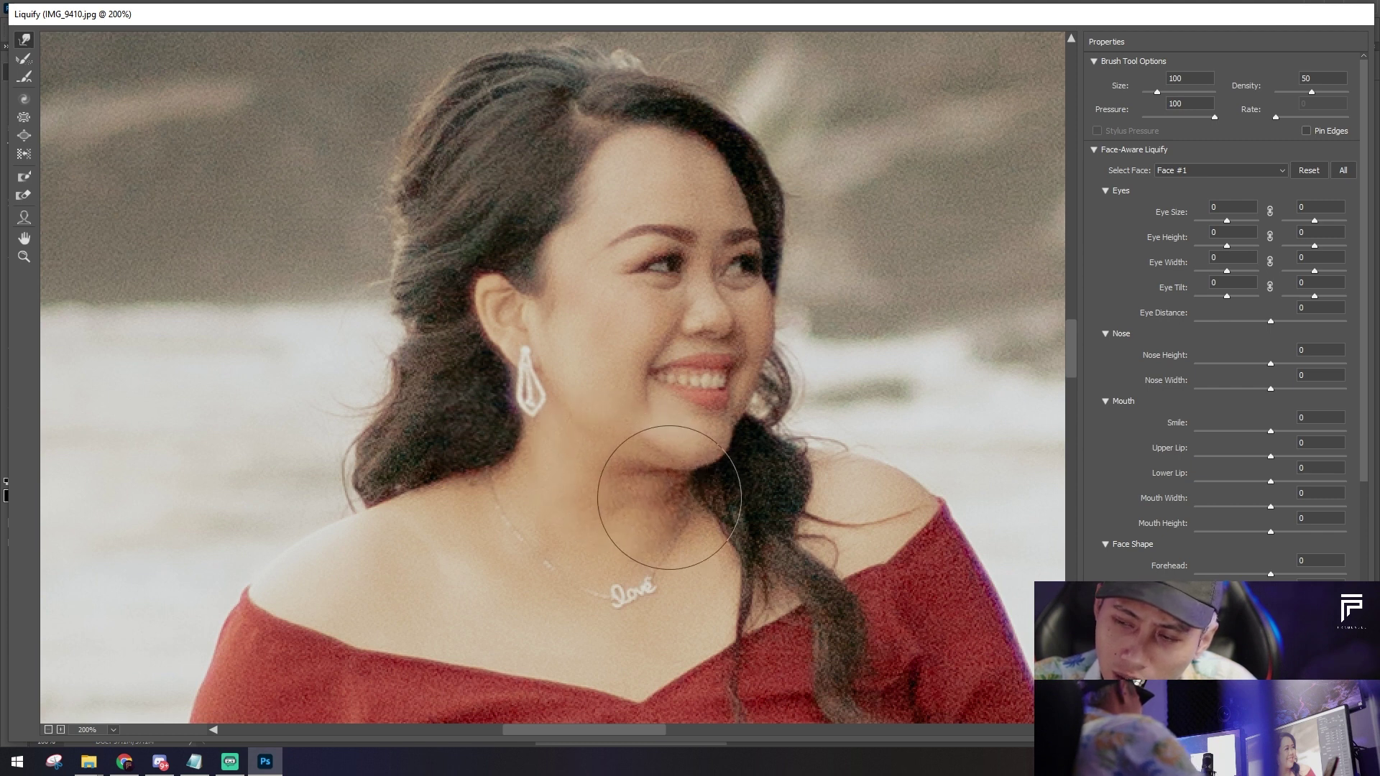
Step: Enlarge the warp brush and push the hair above her shoulder downward
{"action": "key", "text": "bracketright"}
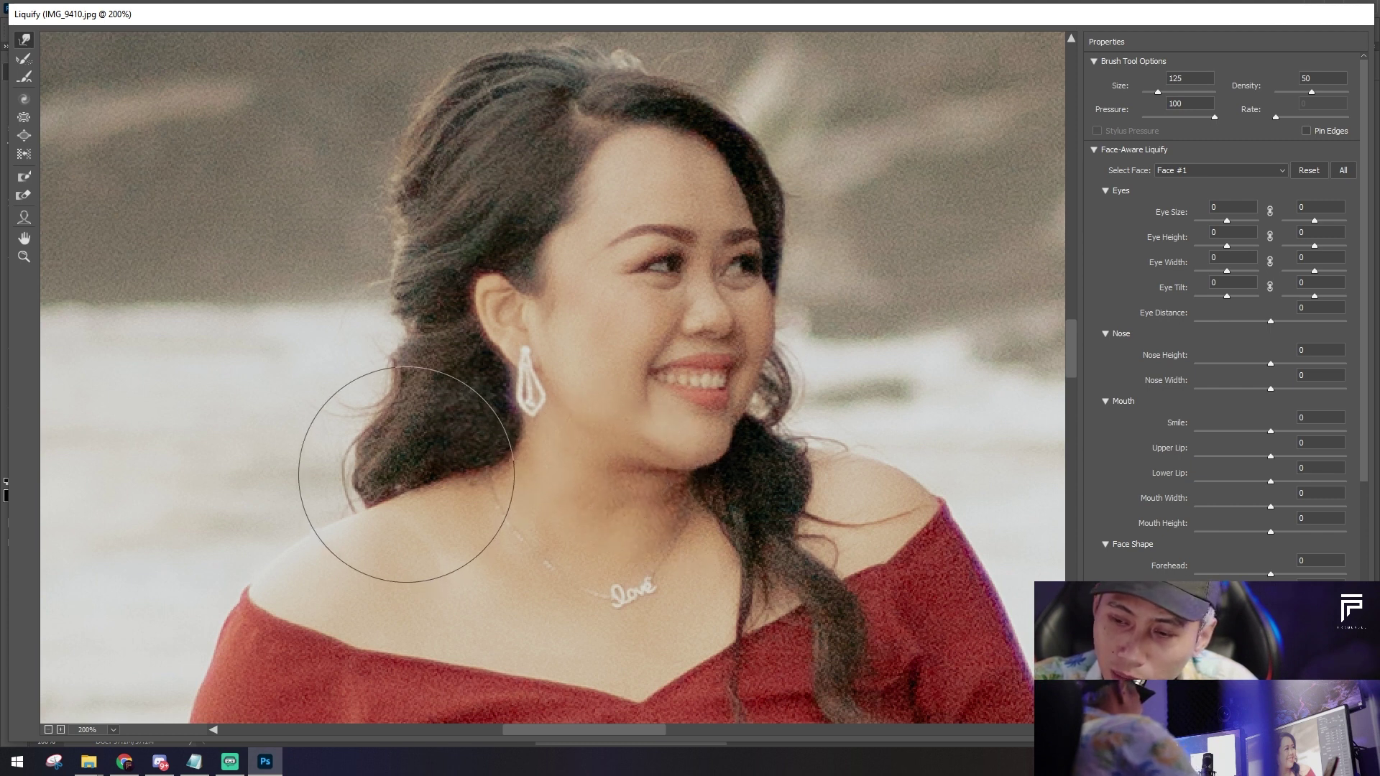
{"action": "key", "text": "bracketright"}
{"action": "key", "text": "bracketright"}
{"action": "left_click_drag", "start_coordinate": [406, 475], "coordinate": [414, 487]}
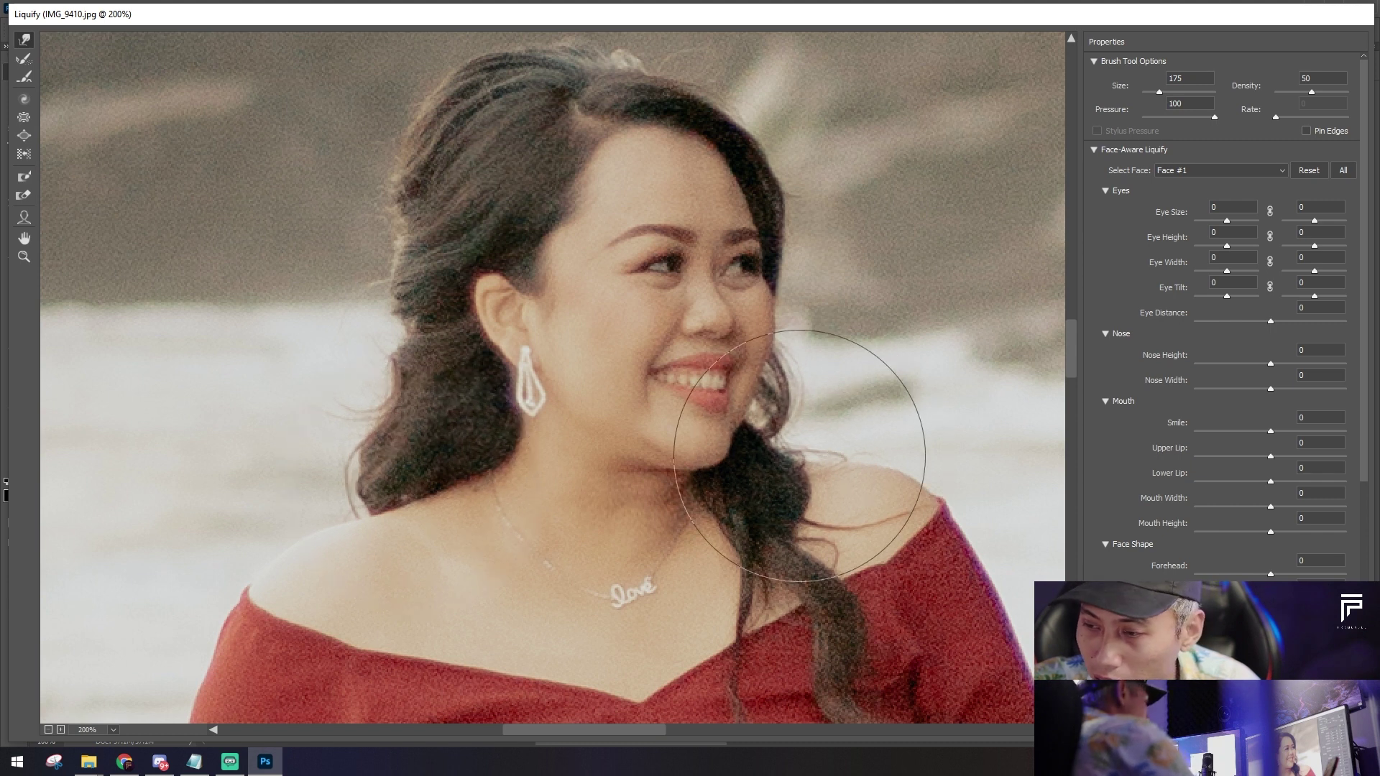
{"action": "key", "text": "bracketleft"}
{"action": "key", "text": "bracketleft"}
{"action": "key", "text": "bracketleft"}
{"action": "key", "text": "bracketleft"}
{"action": "key", "text": "bracketleft"}
{"action": "key", "text": "bracketleft"}
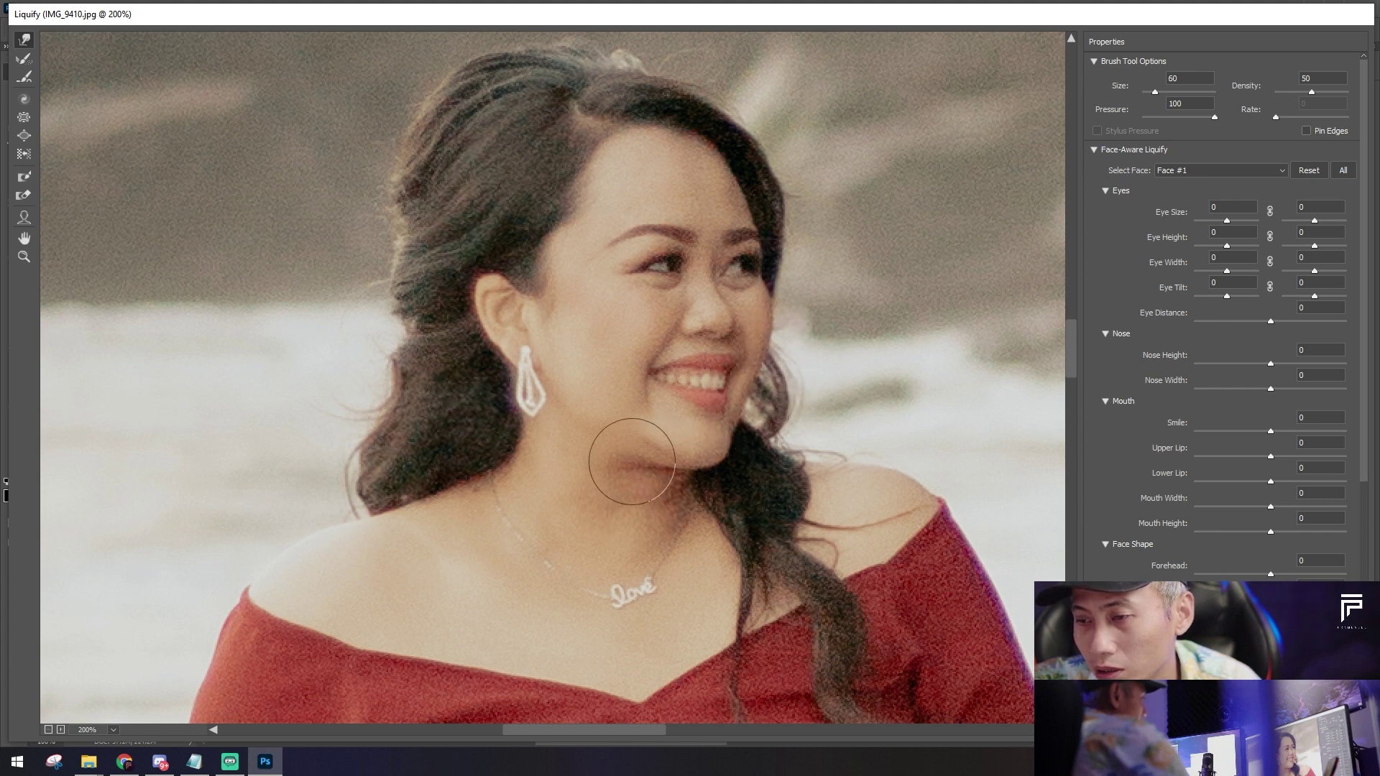
{"action": "scroll", "coordinate": [661, 433], "scroll_direction": "up", "scroll_amount": 2}
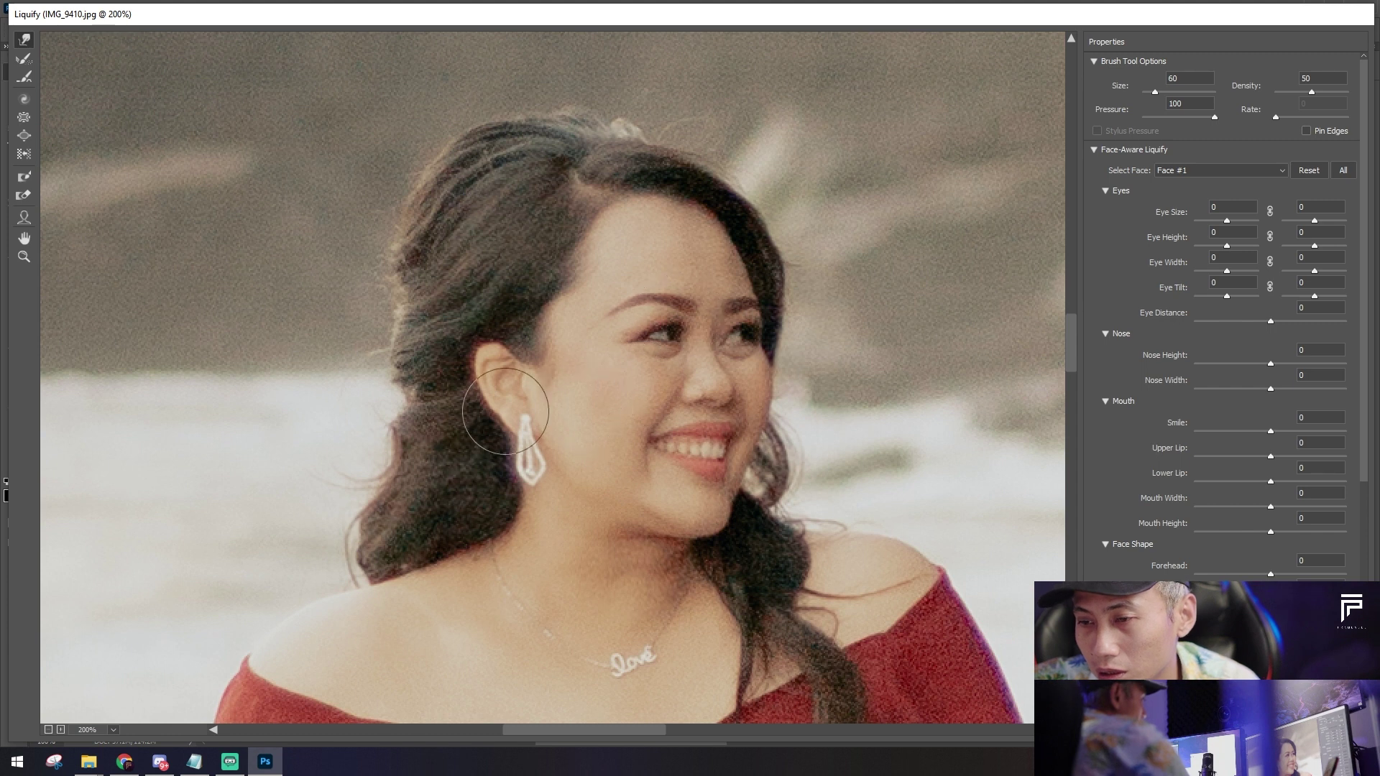
{"action": "scroll", "coordinate": [624, 328], "scroll_direction": "down", "scroll_amount": 3}
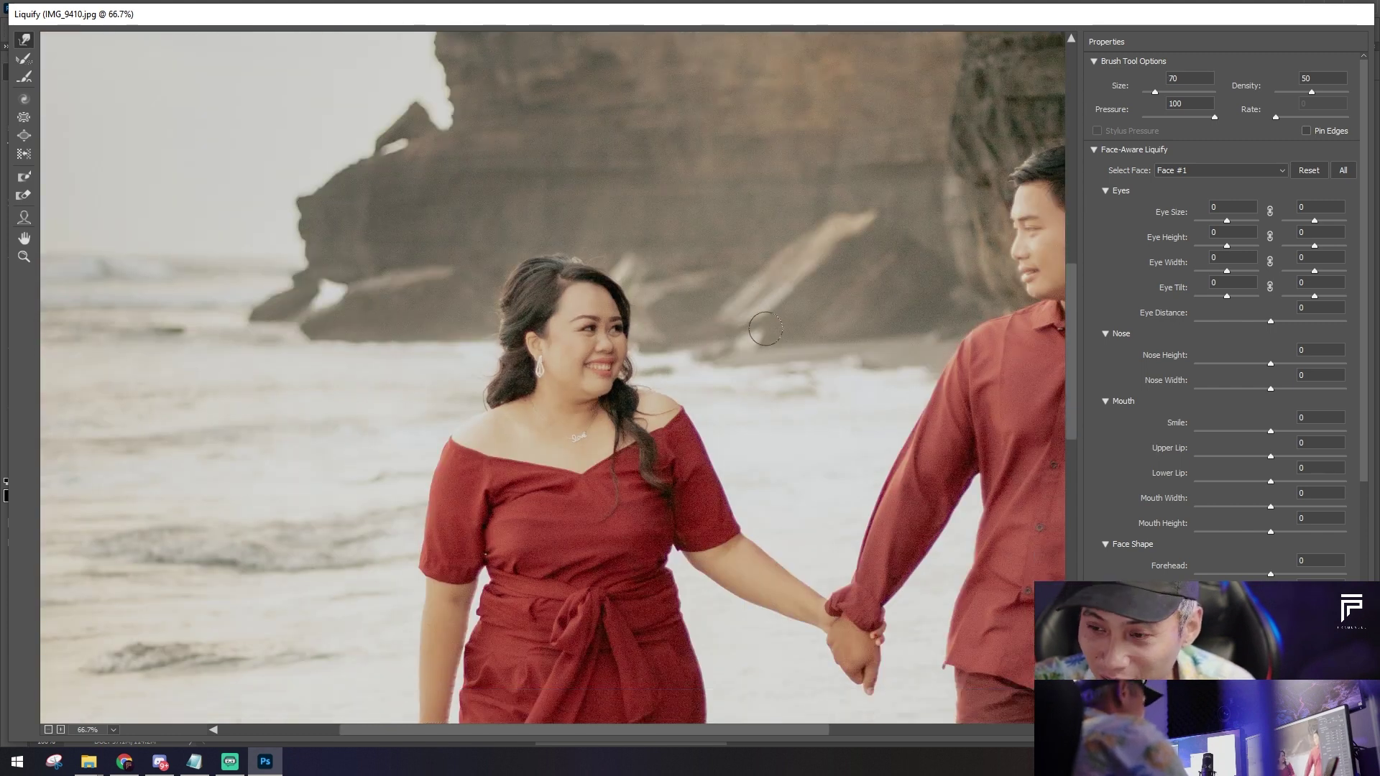
Step: Resize the Forward Warp brush and push in the woman's arm and waist
{"action": "scroll", "coordinate": [766, 329], "scroll_direction": "down", "scroll_amount": 3}
{"action": "key", "text": "bracketleft"}
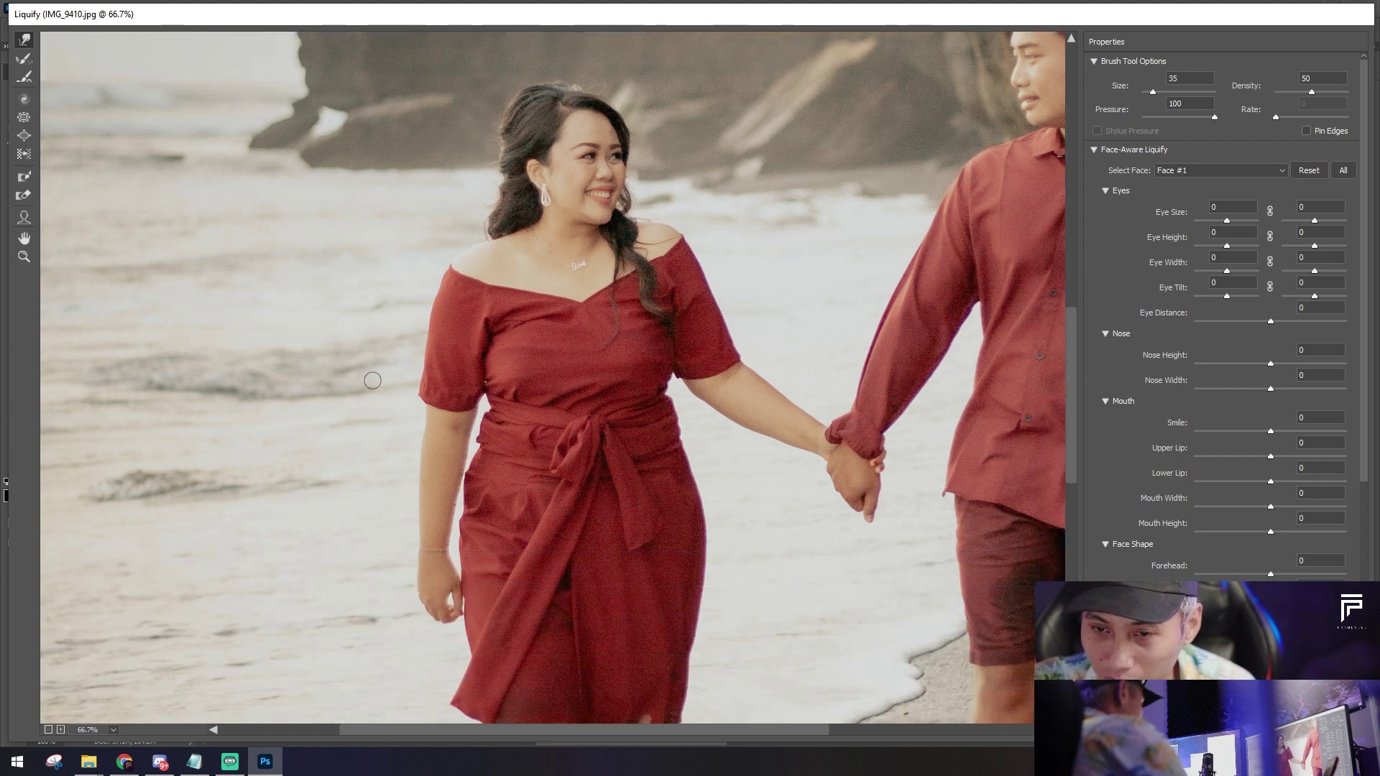
{"action": "left_click", "coordinate": [23, 40]}
{"action": "key", "text": "bracketright"}
{"action": "key", "text": "bracketright"}
{"action": "key", "text": "bracketright"}
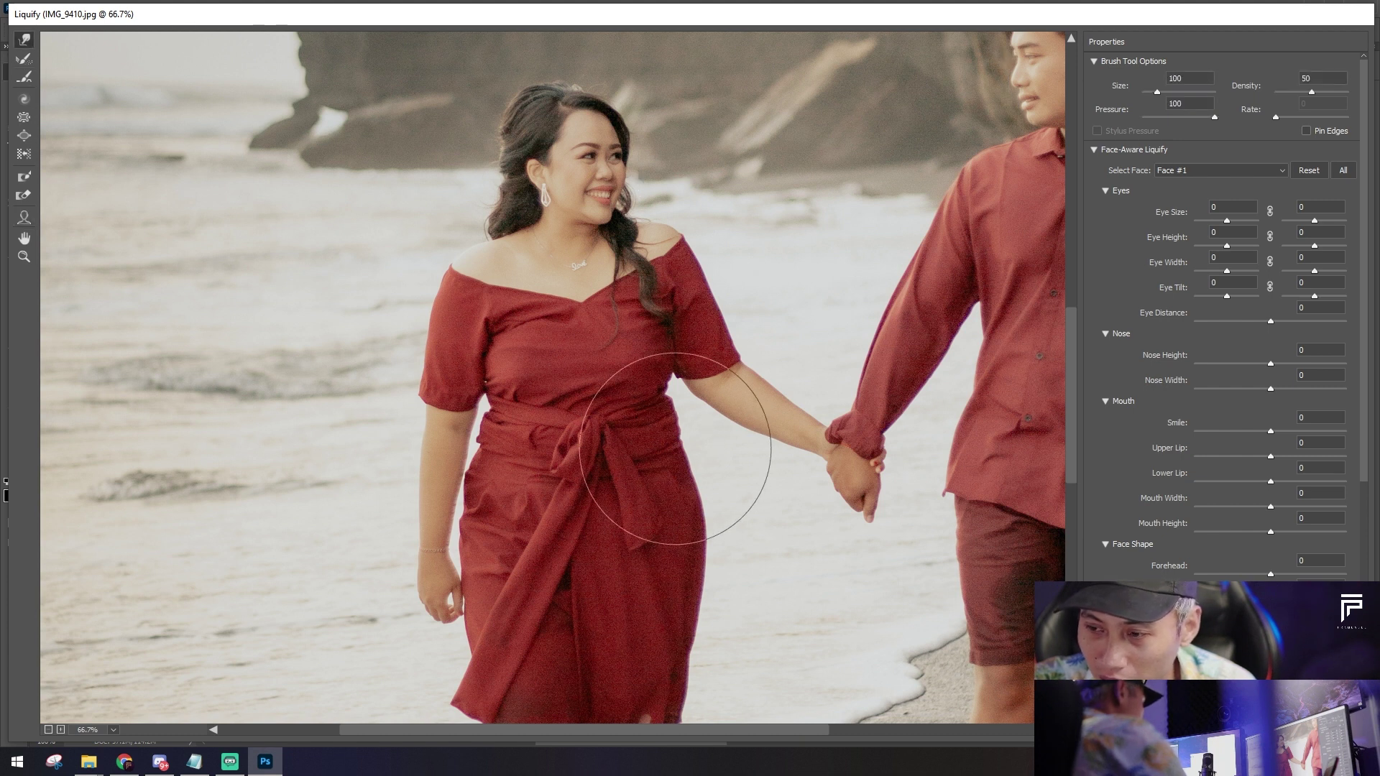
{"action": "key", "text": "bracketleft"}
{"action": "key", "text": "bracketleft"}
{"action": "key", "text": "bracketleft"}
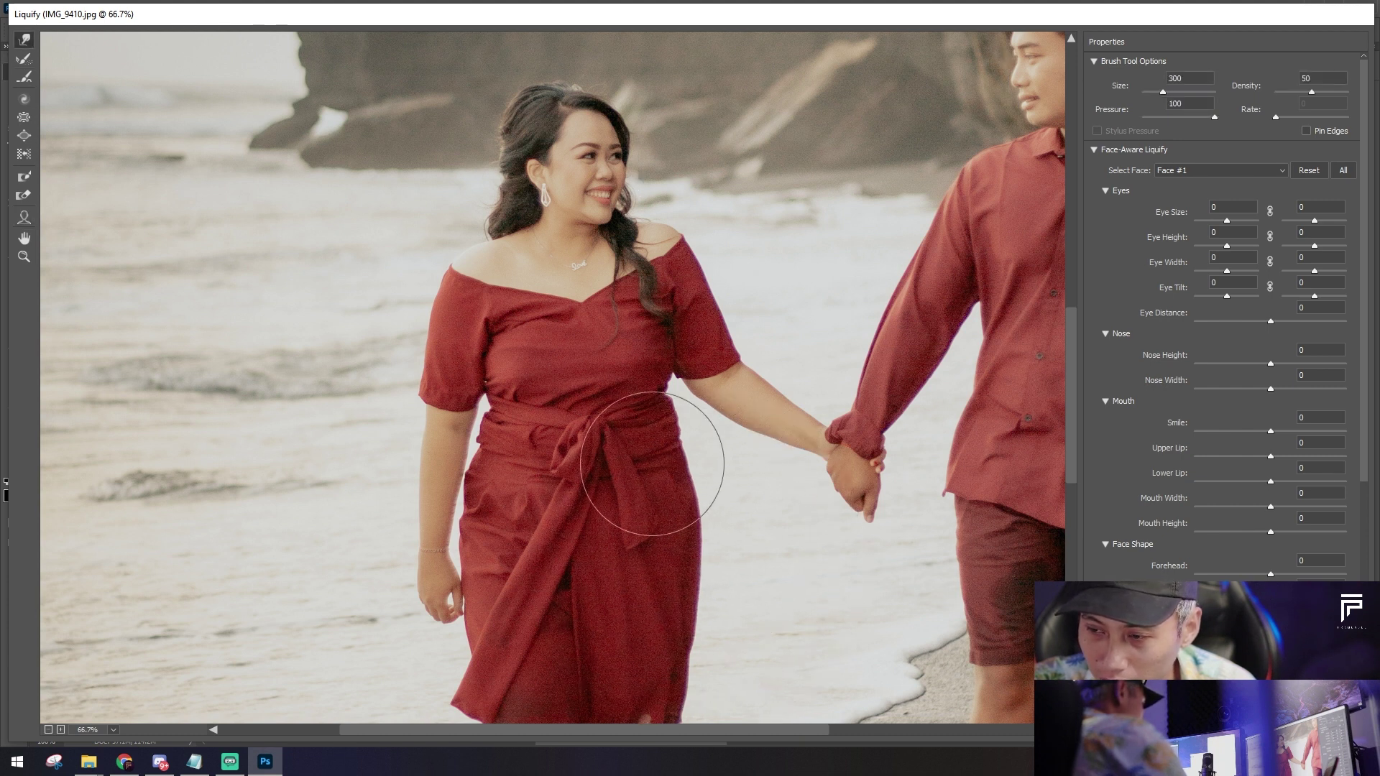
{"action": "key", "text": "bracketleft"}
{"action": "key", "text": "bracketleft"}
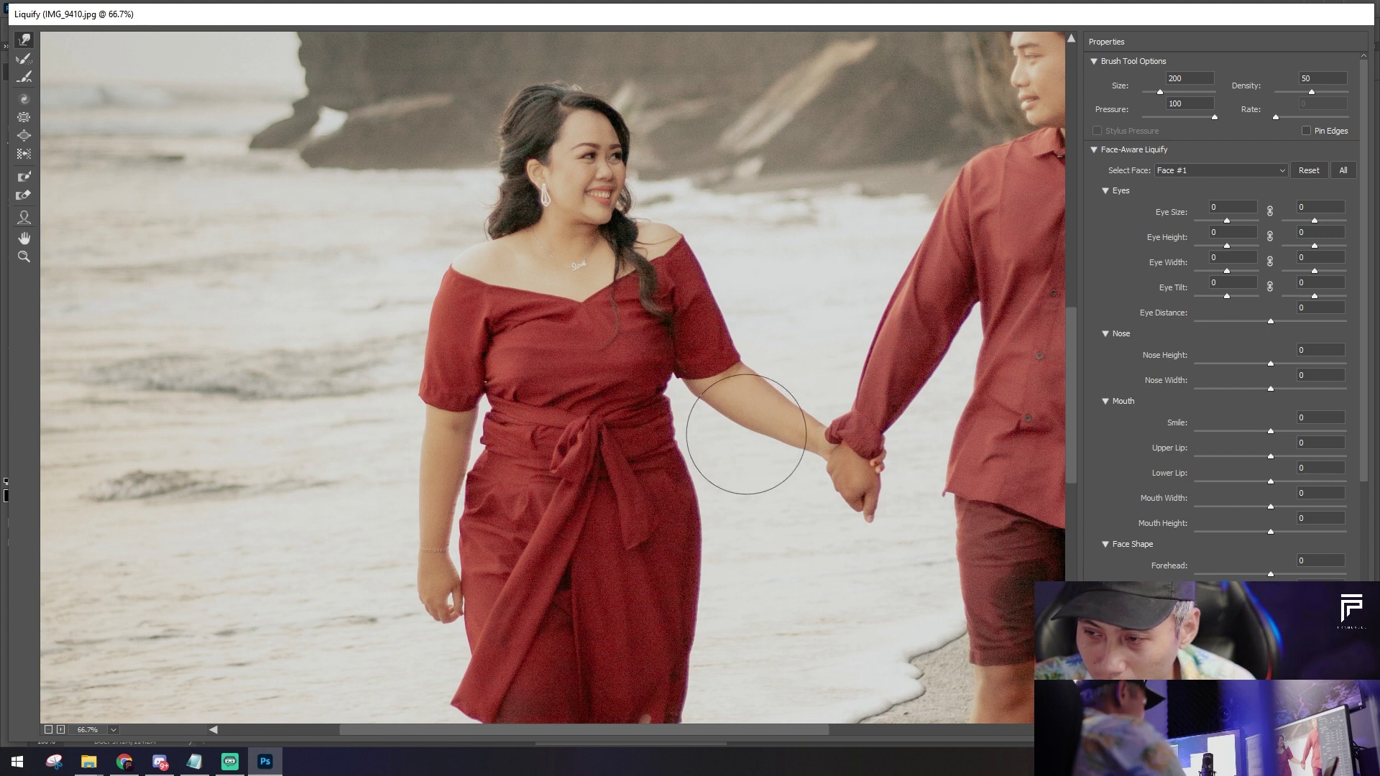
{"action": "key", "text": "bracketleft"}
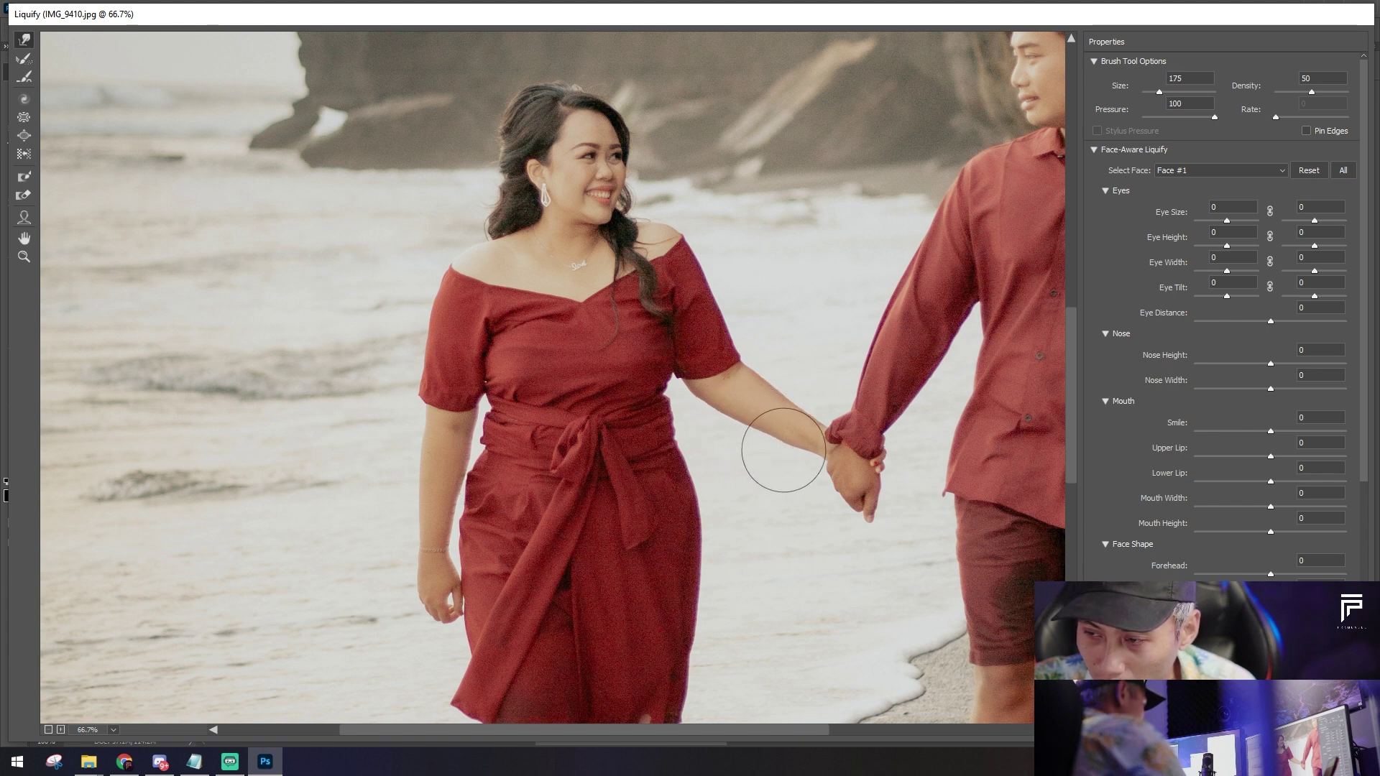
{"action": "scroll", "coordinate": [715, 478], "scroll_direction": "up", "scroll_amount": 1}
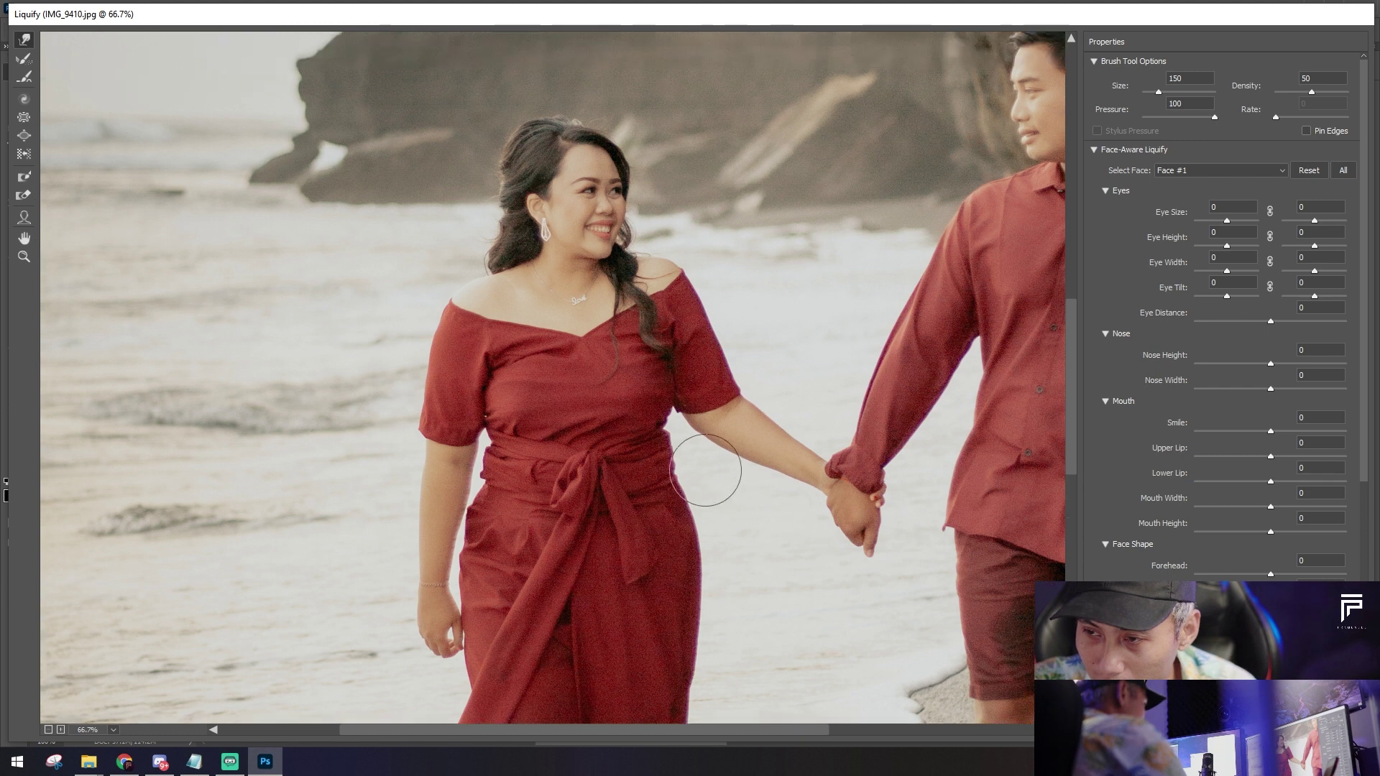
{"action": "scroll", "coordinate": [715, 431], "scroll_direction": "down", "scroll_amount": 2}
Step: Reshape the legs with a smaller brush, zoom out, and apply Liquify
{"action": "key", "text": "ctrl+minus"}
{"action": "scroll", "coordinate": [802, 450], "scroll_direction": "down", "scroll_amount": 2}
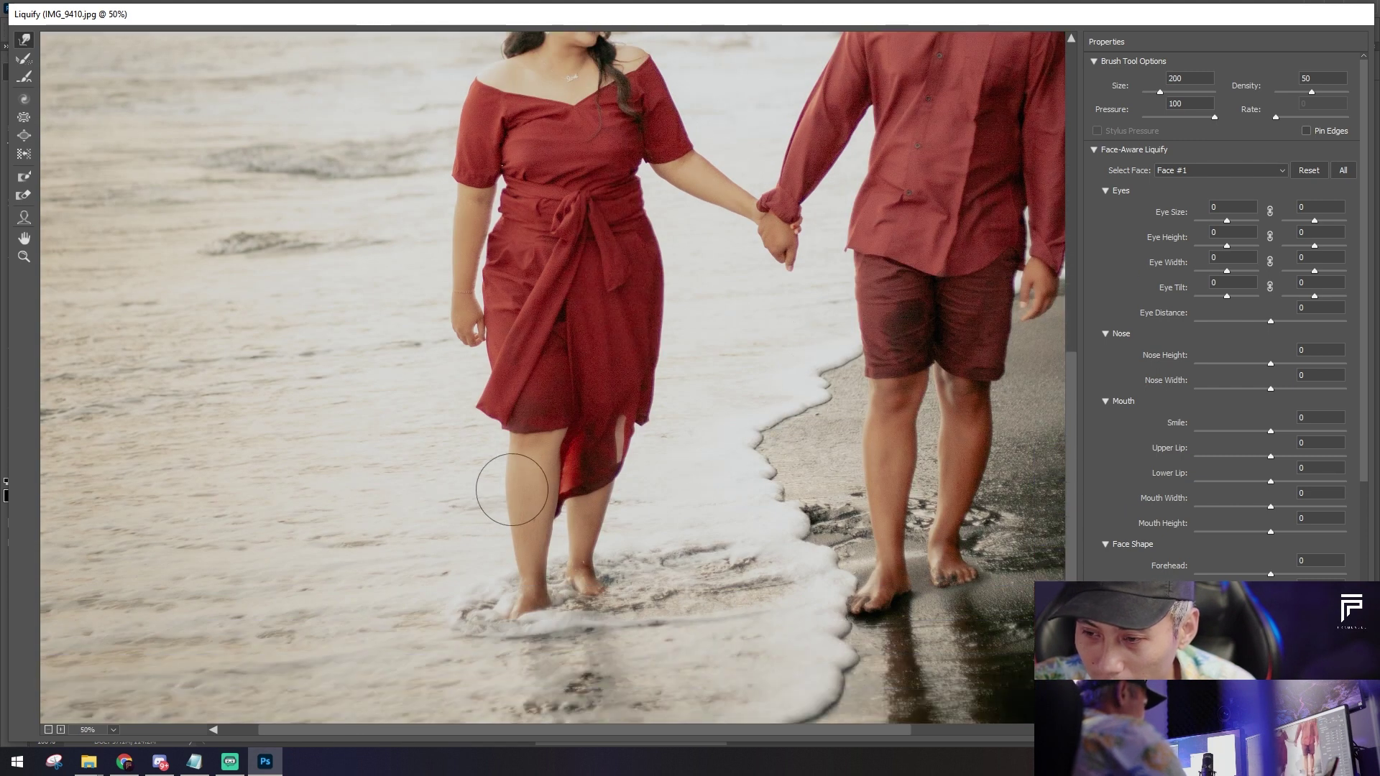
{"action": "key", "text": "bracketleft"}
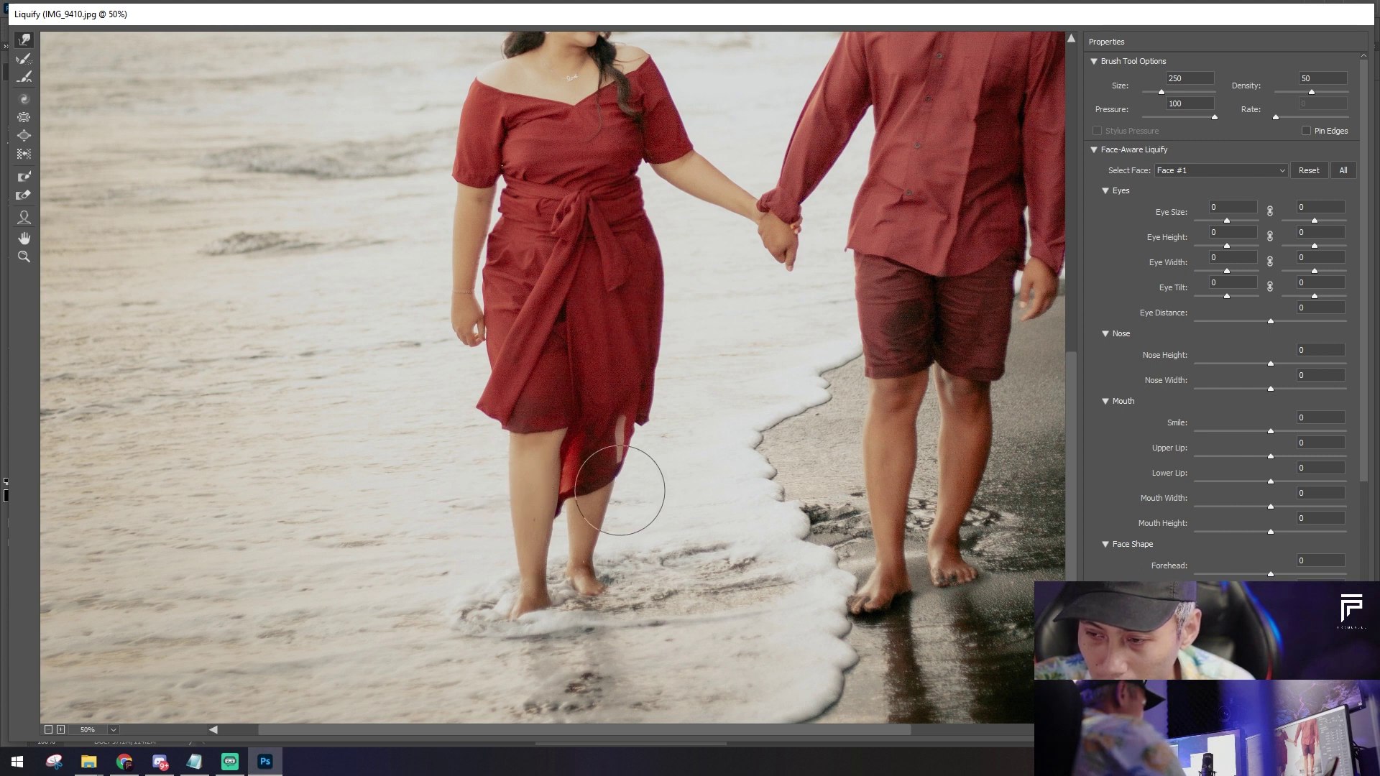
{"action": "key", "text": "ctrl+0"}
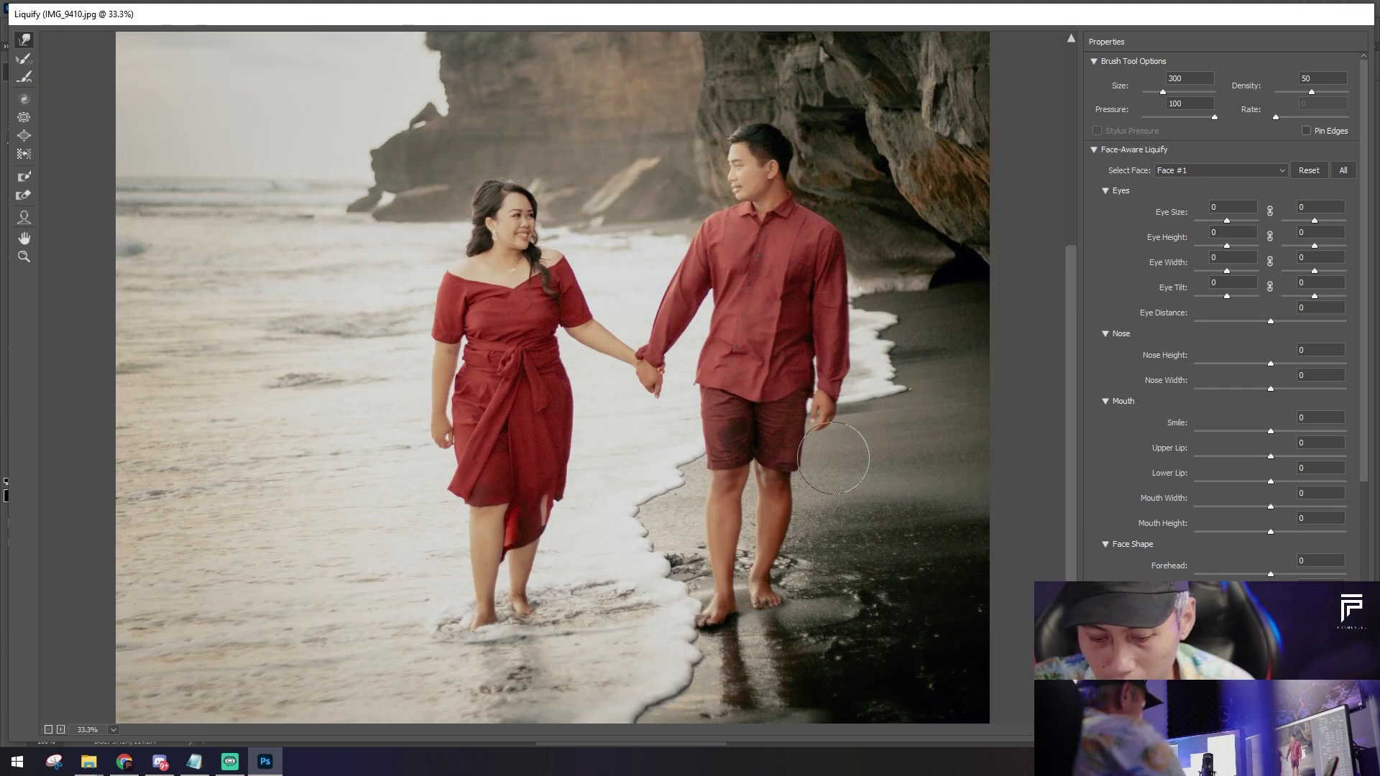
{"action": "key", "text": "ctrl+minus"}
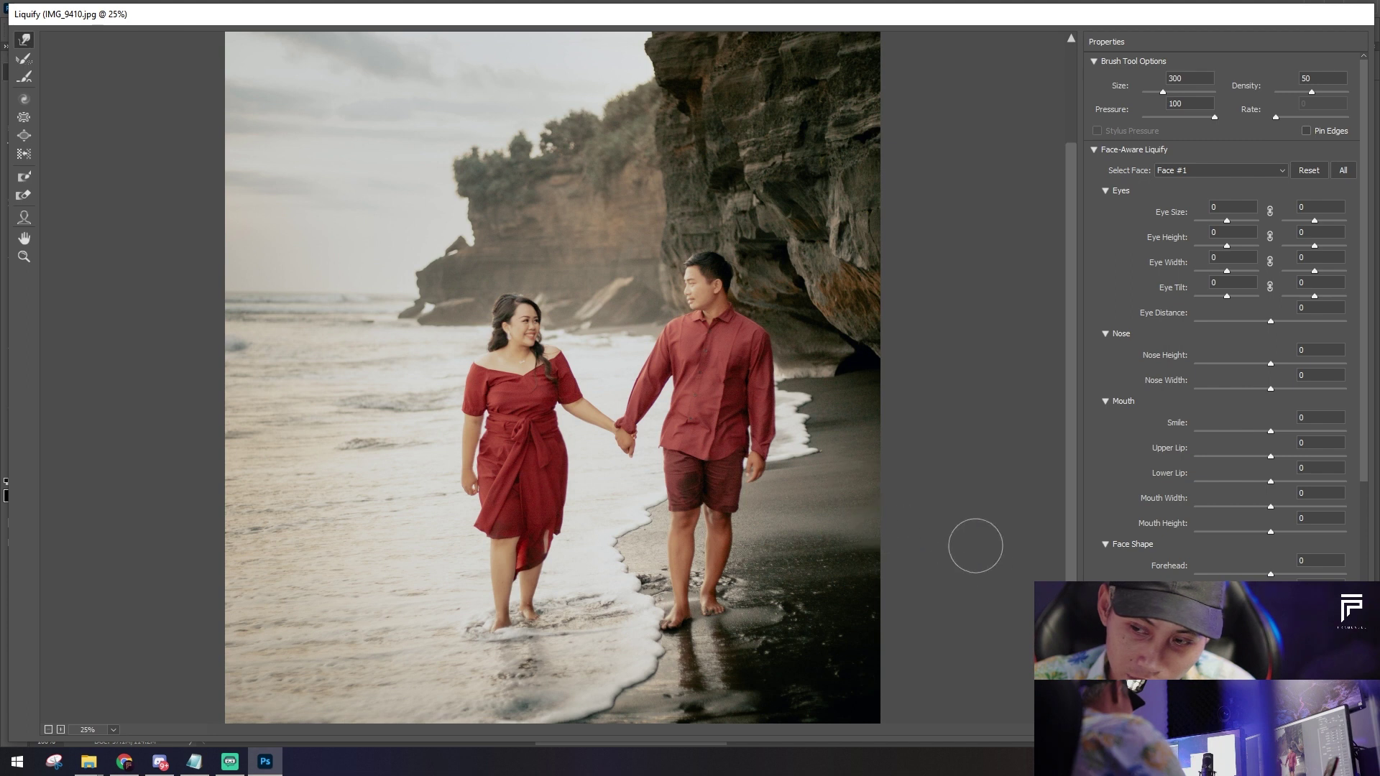
{"action": "key", "text": "Return"}
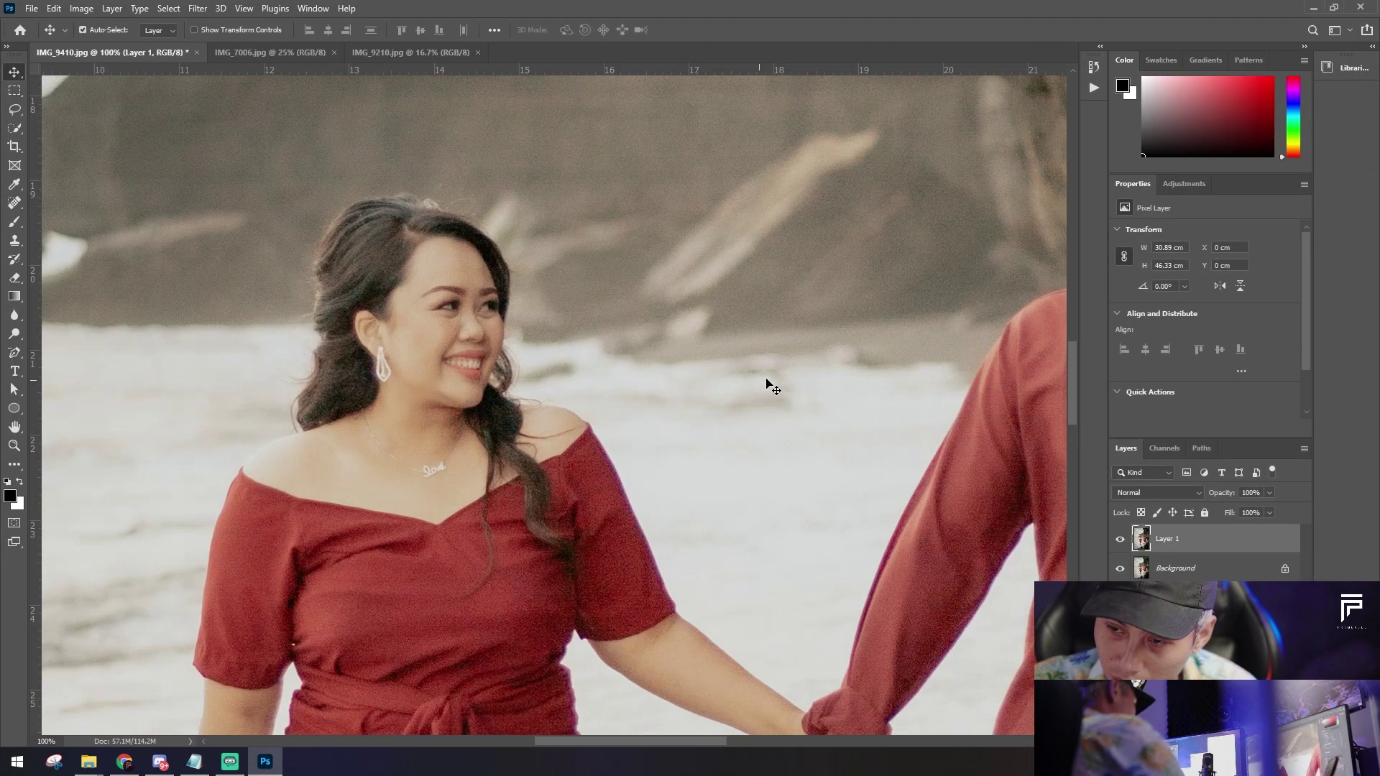
Step: Compare with and without the reshaping, then flatten Layer 1 into the background
{"action": "key", "text": "ctrl+minus"}
{"action": "key", "text": "ctrl+minus"}
{"action": "key", "text": "ctrl+minus"}
{"action": "key", "text": "ctrl+minus"}
{"action": "key", "text": "ctrl+minus"}
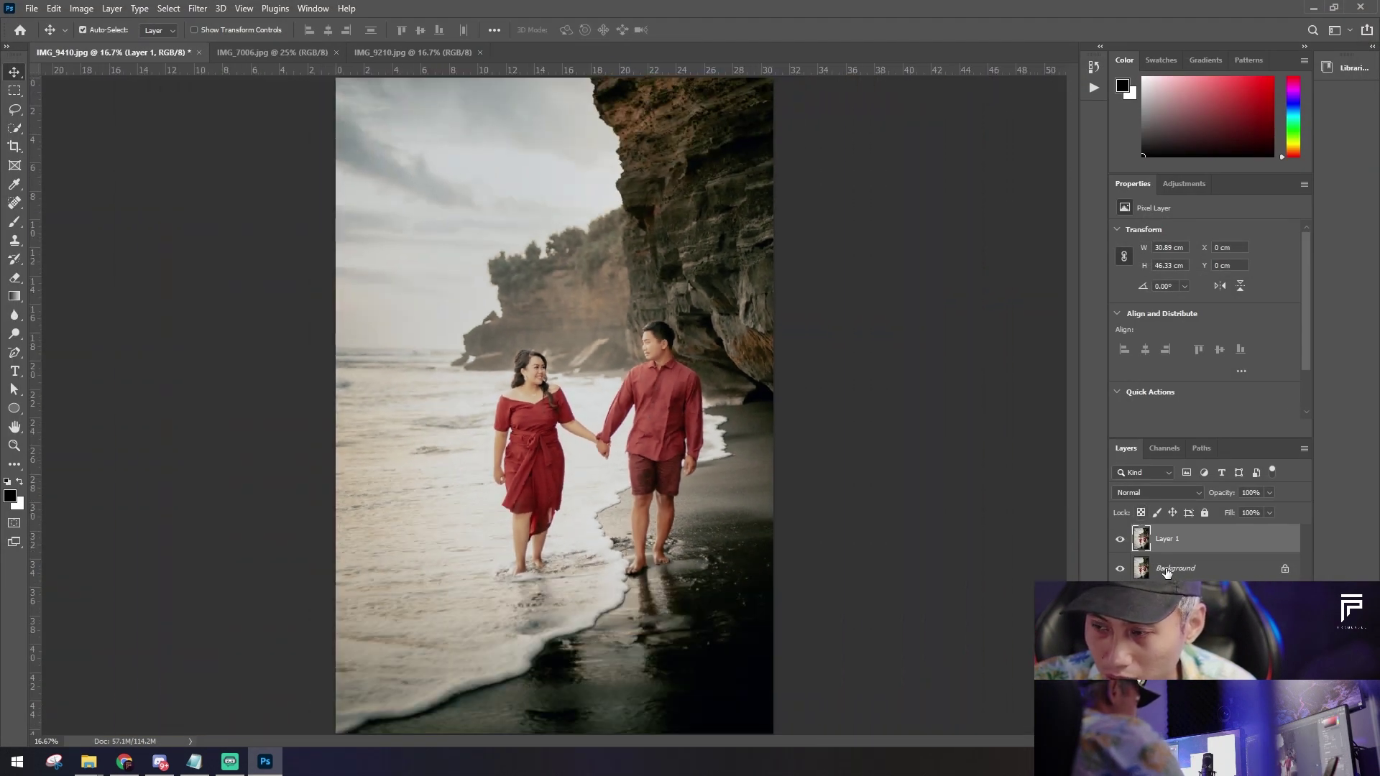
{"action": "left_click", "coordinate": [1118, 540]}
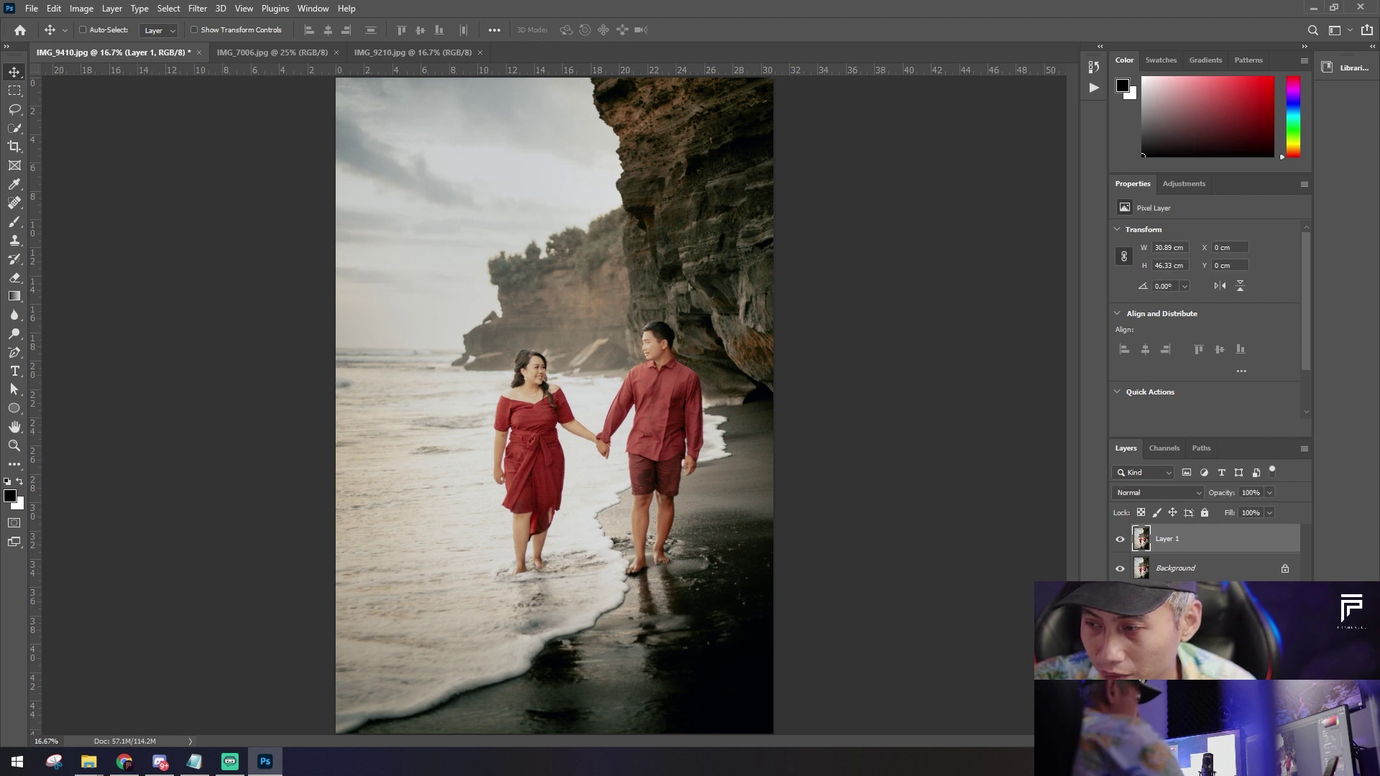
{"action": "left_click", "coordinate": [1208, 568]}
{"action": "key", "text": "ctrl+shift+e"}
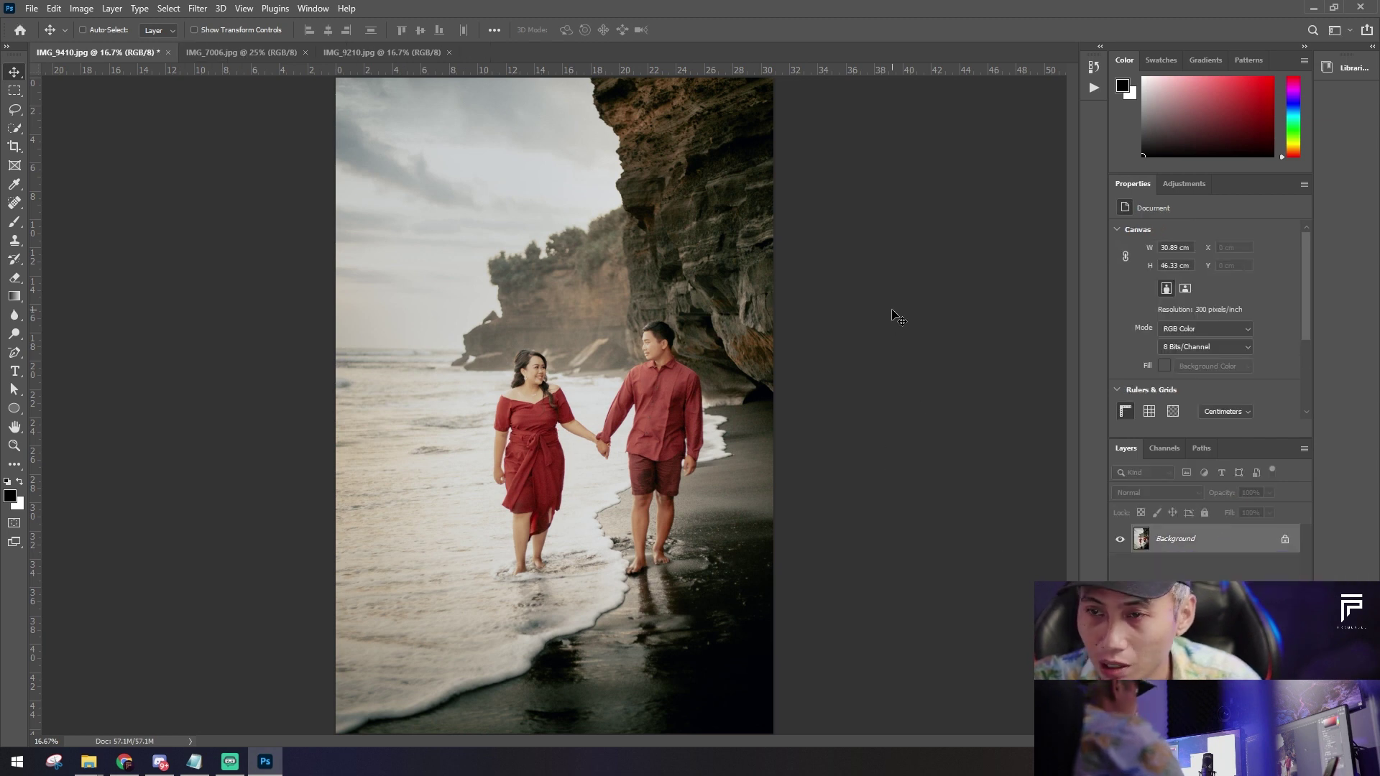
Step: Save the photo as 'IMG_9410 edit ps.jpg' and close it
{"action": "key", "text": "ctrl+shift+s"}
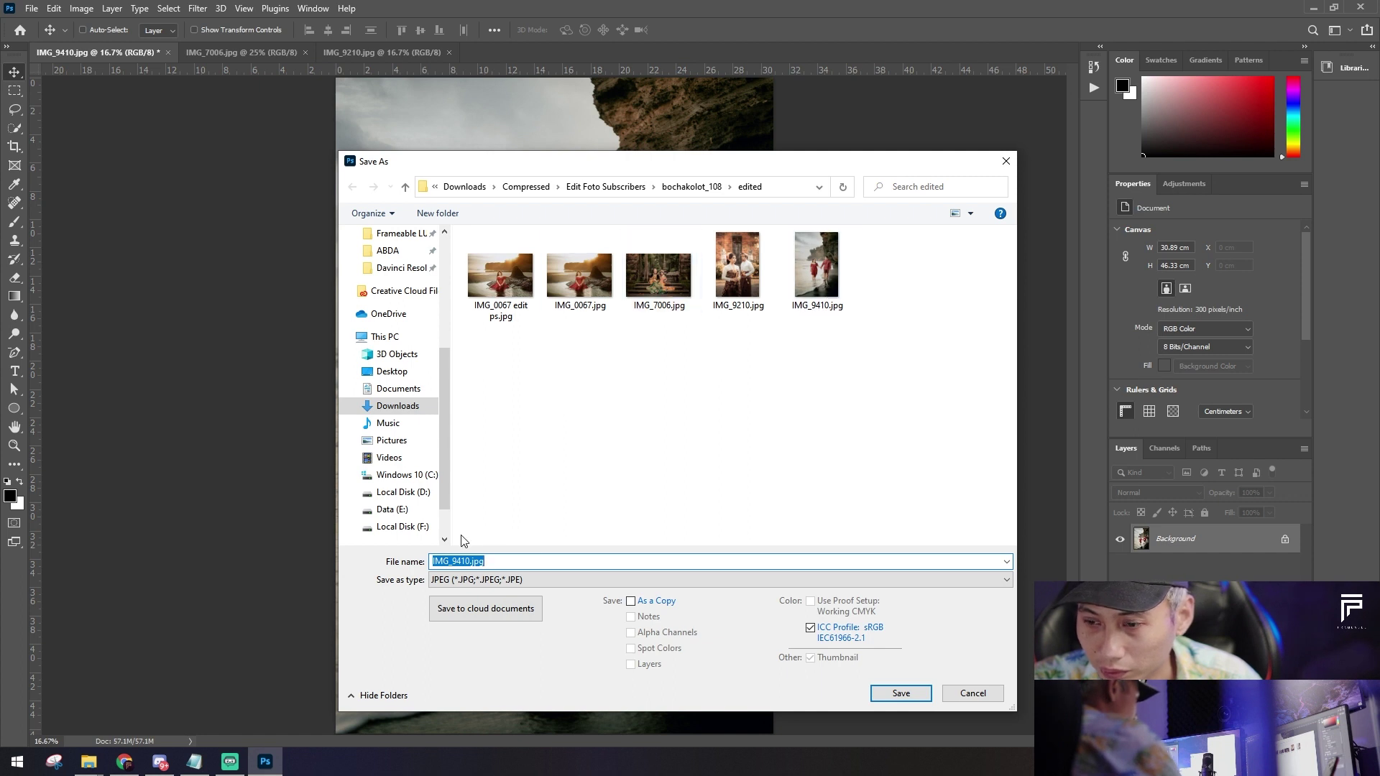
{"action": "type", "text": "edit ps"}
{"action": "key", "text": "Return"}
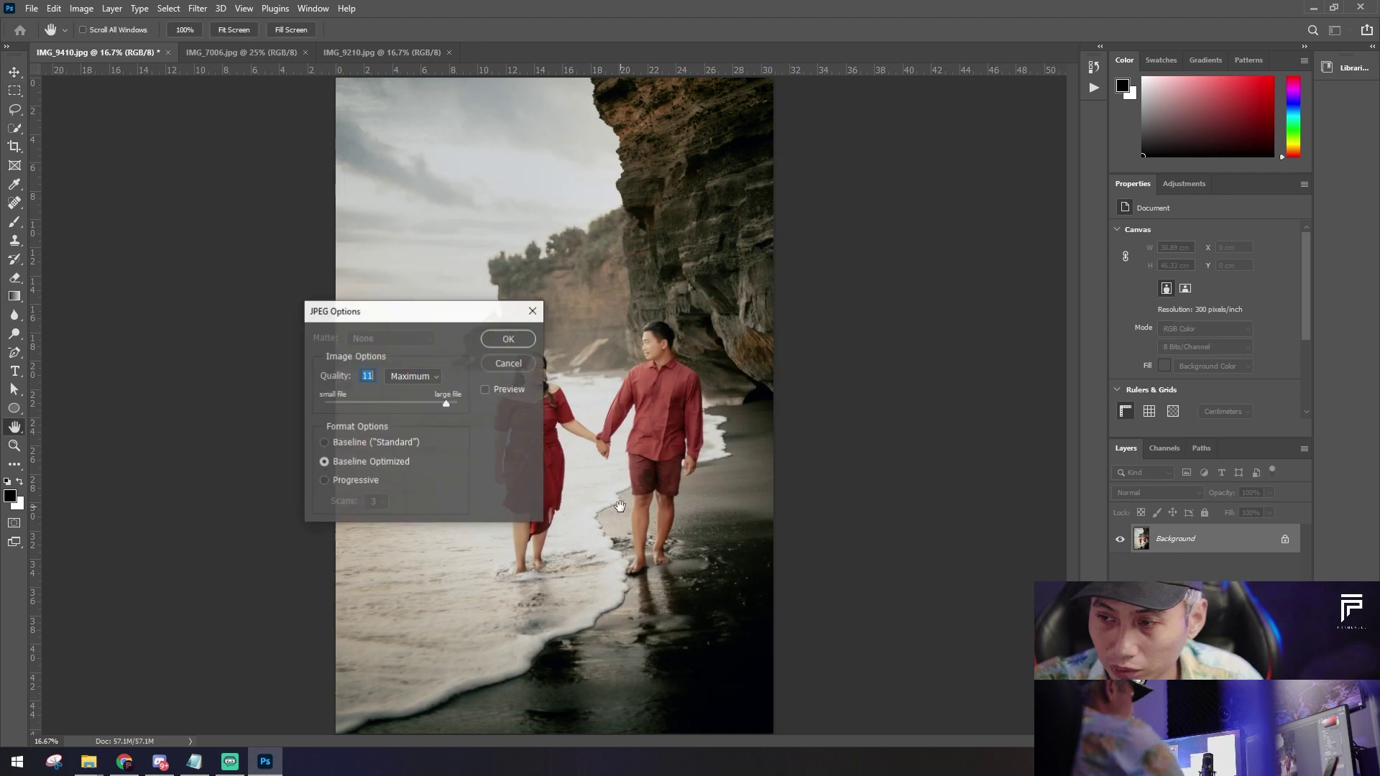
{"action": "left_click", "coordinate": [510, 341]}
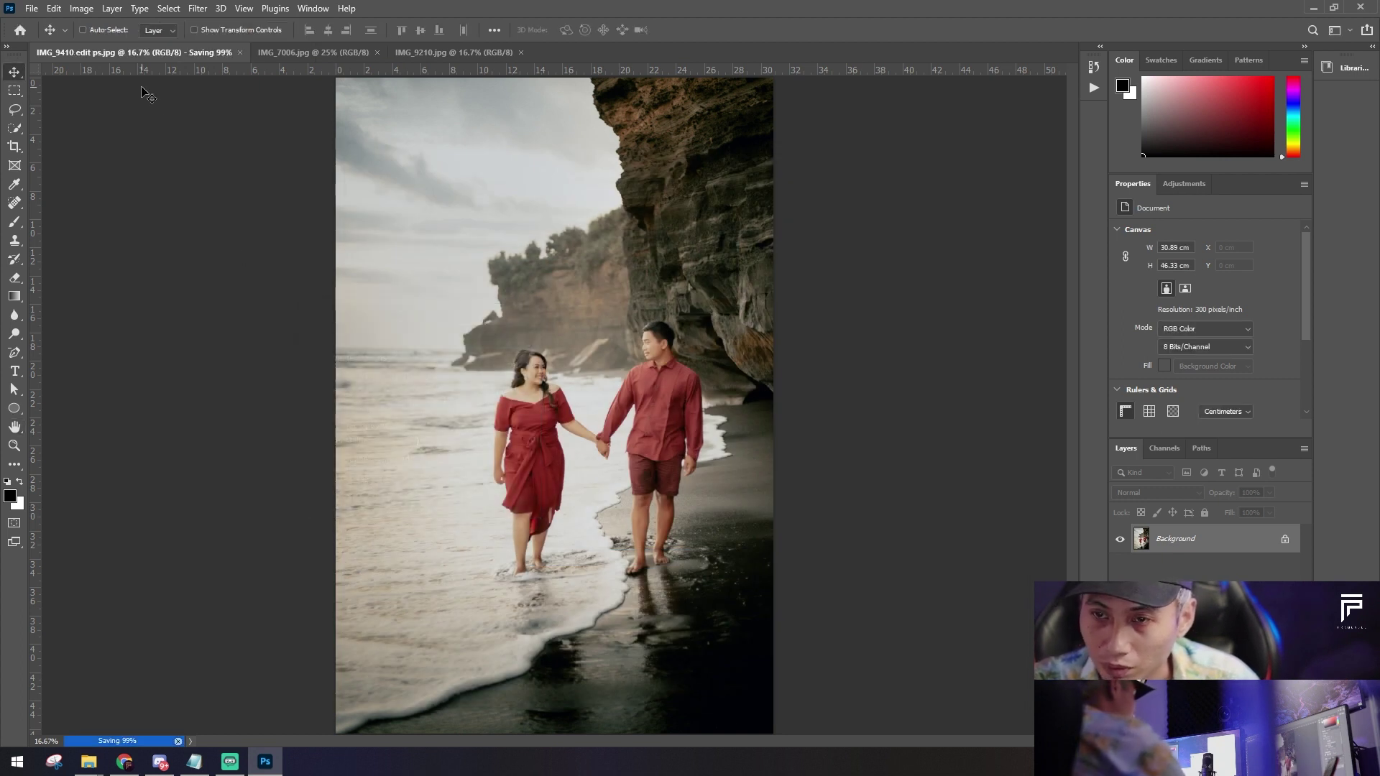
{"action": "left_click", "coordinate": [190, 53]}
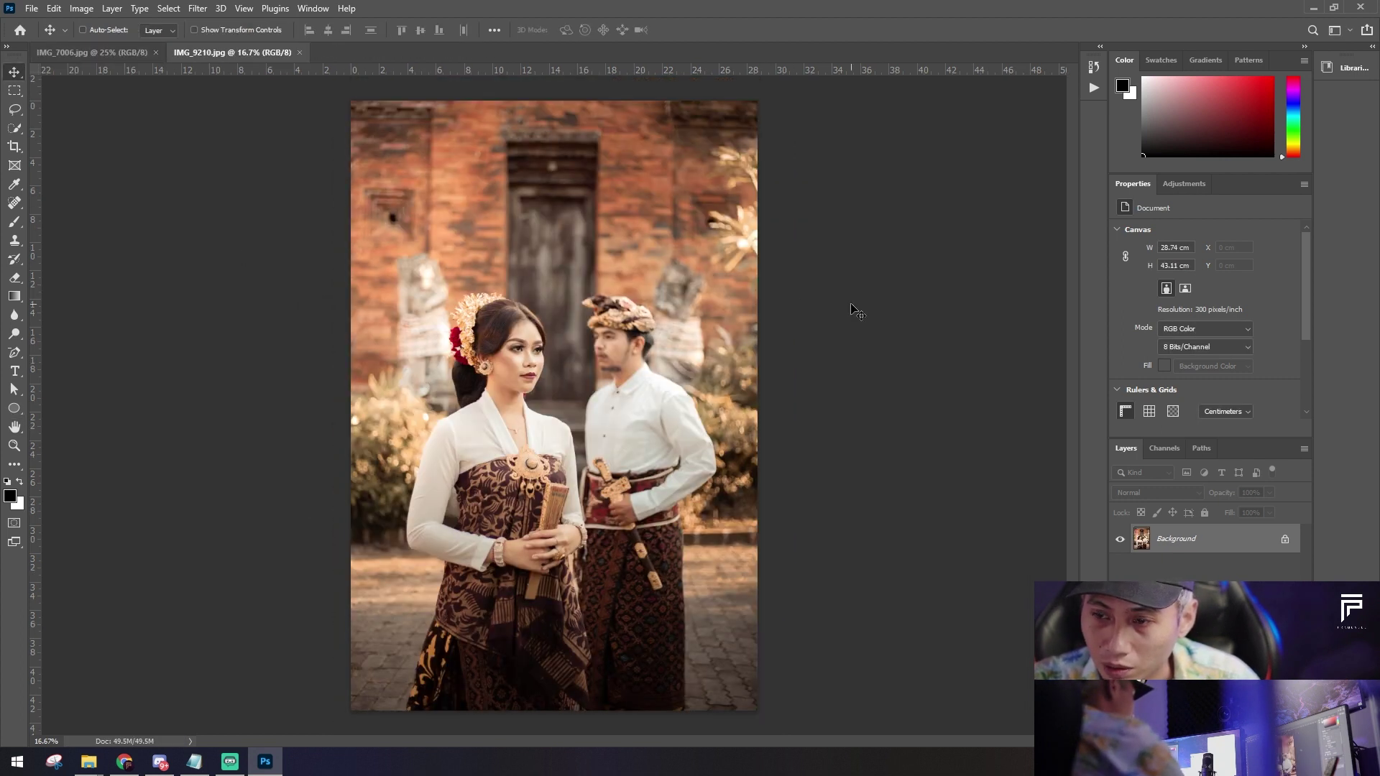
Step: Duplicate the temple couple photo's layer into Layer 1 and launch Imagenomic Portraiture on it
{"action": "key", "text": "ctrl+plus"}
{"action": "key", "text": "ctrl+plus"}
{"action": "key", "text": "ctrl+plus"}
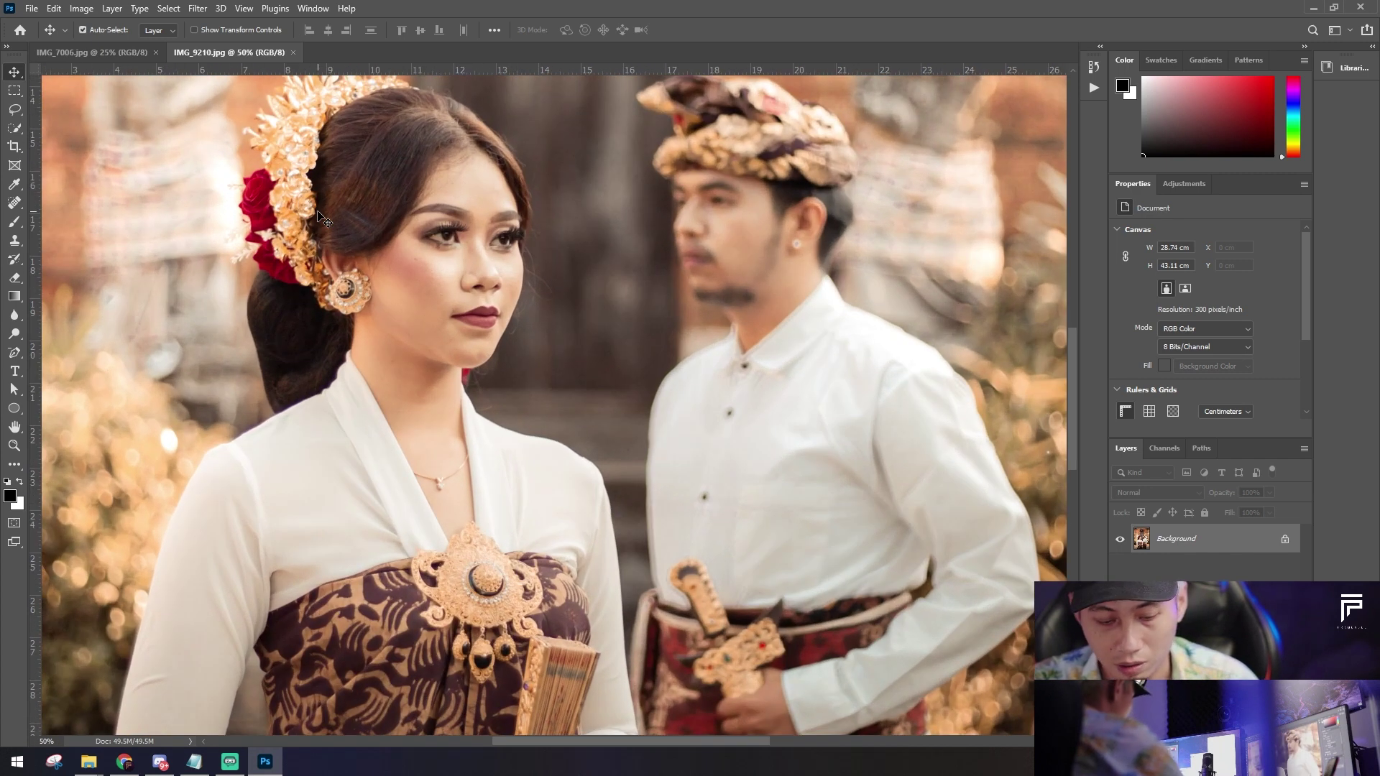
{"action": "key", "text": "ctrl+j"}
{"action": "left_click", "coordinate": [243, 9]}
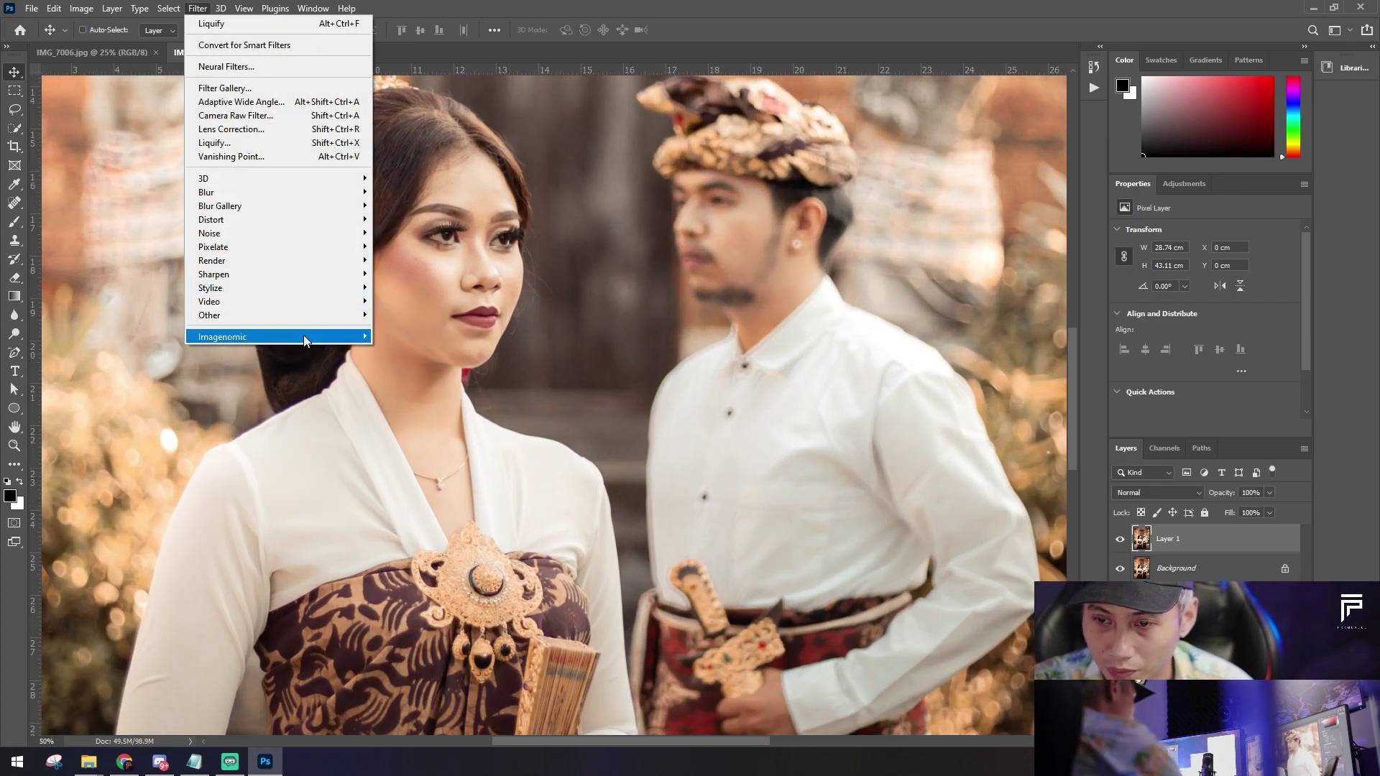
{"action": "mouse_move", "coordinate": [278, 337]}
{"action": "left_click", "coordinate": [406, 336]}
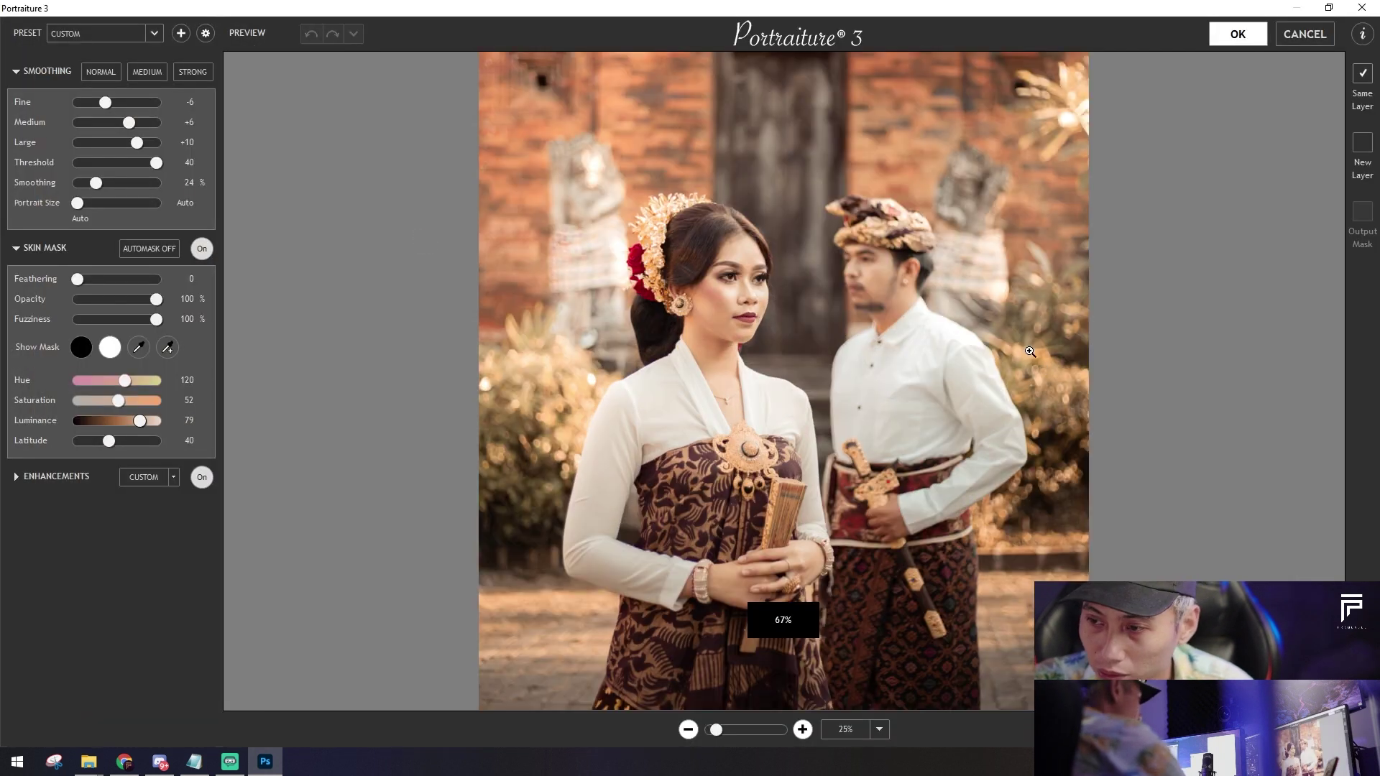
Step: Apply Portraiture's Smoothing: Medium preset to Layer 1 after checking the faces in the zoomed preview
{"action": "left_click", "coordinate": [884, 330]}
{"action": "left_click", "coordinate": [728, 307]}
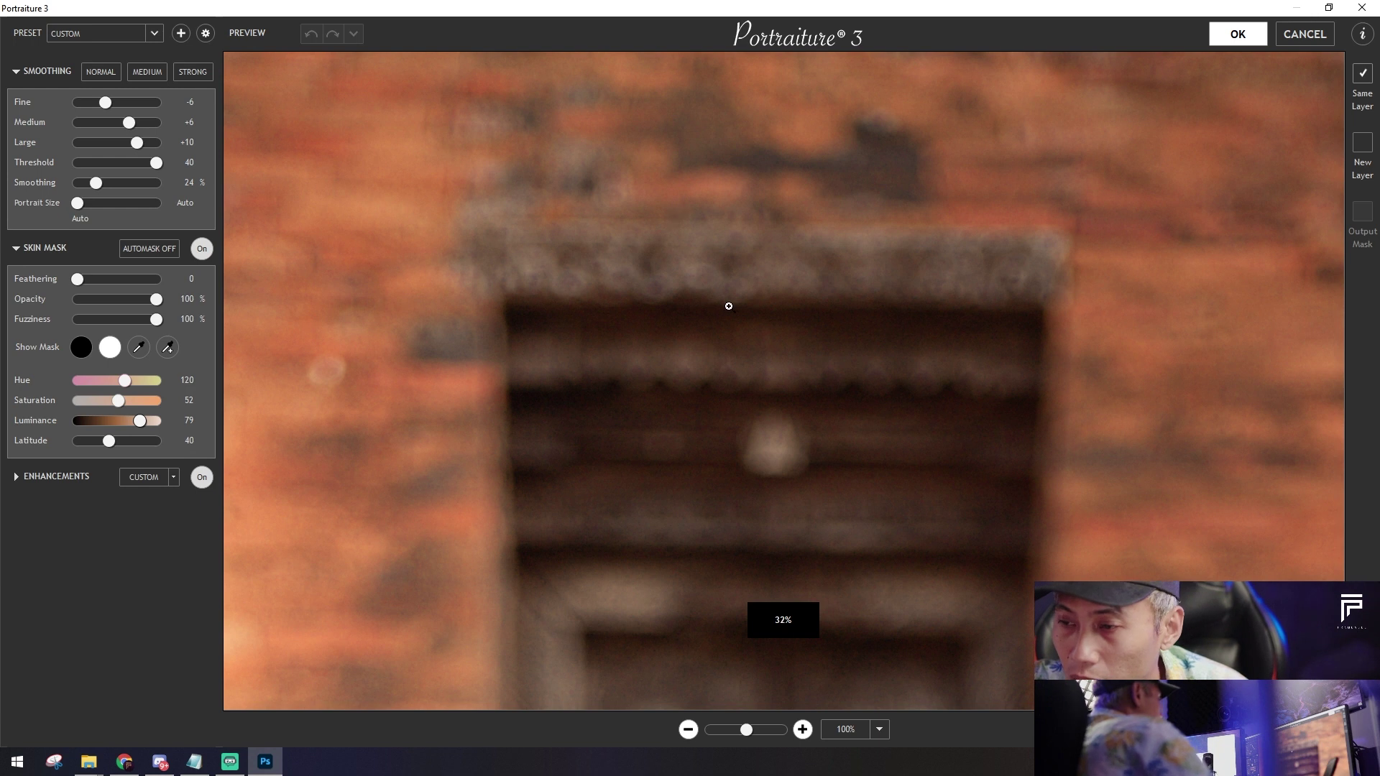
{"action": "scroll", "coordinate": [729, 306], "scroll_direction": "down", "scroll_amount": 2}
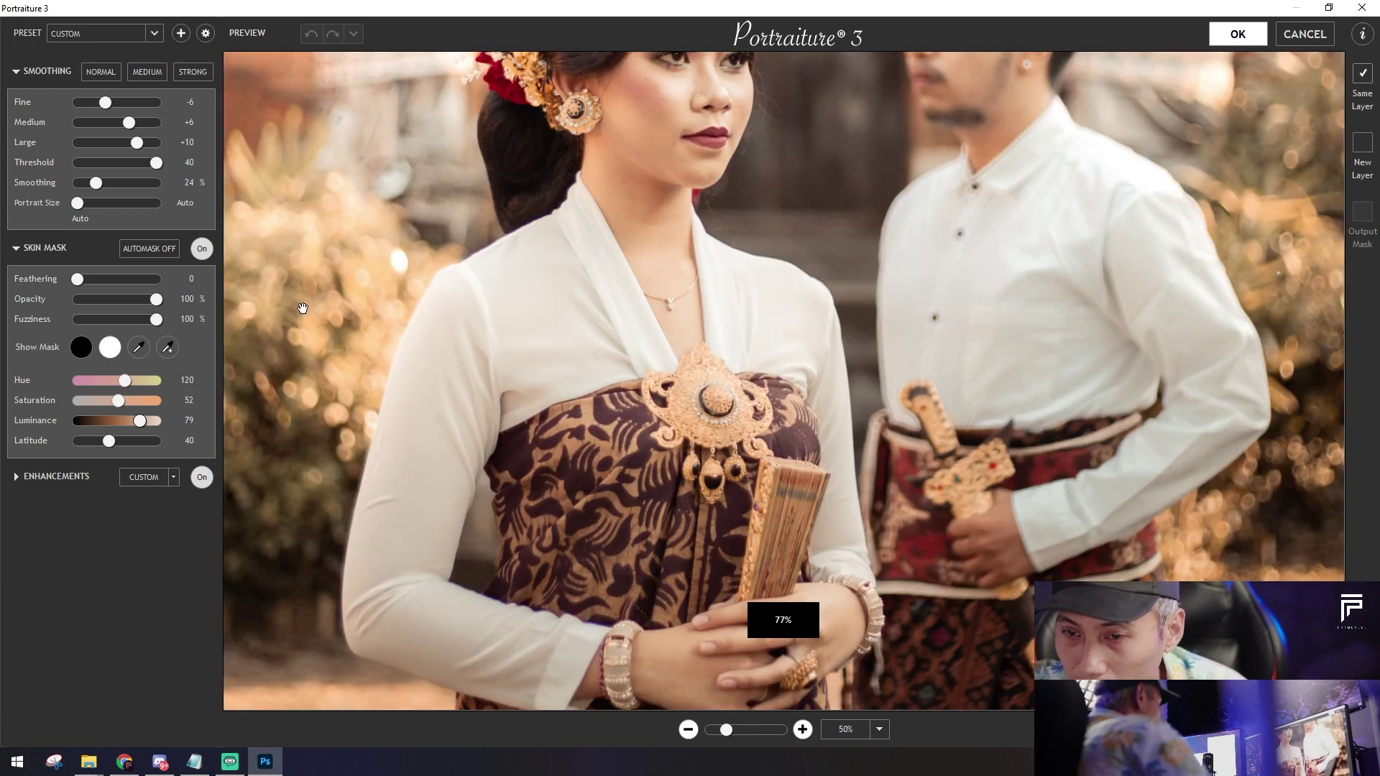
{"action": "scroll", "coordinate": [821, 309], "scroll_direction": "up", "scroll_amount": 5}
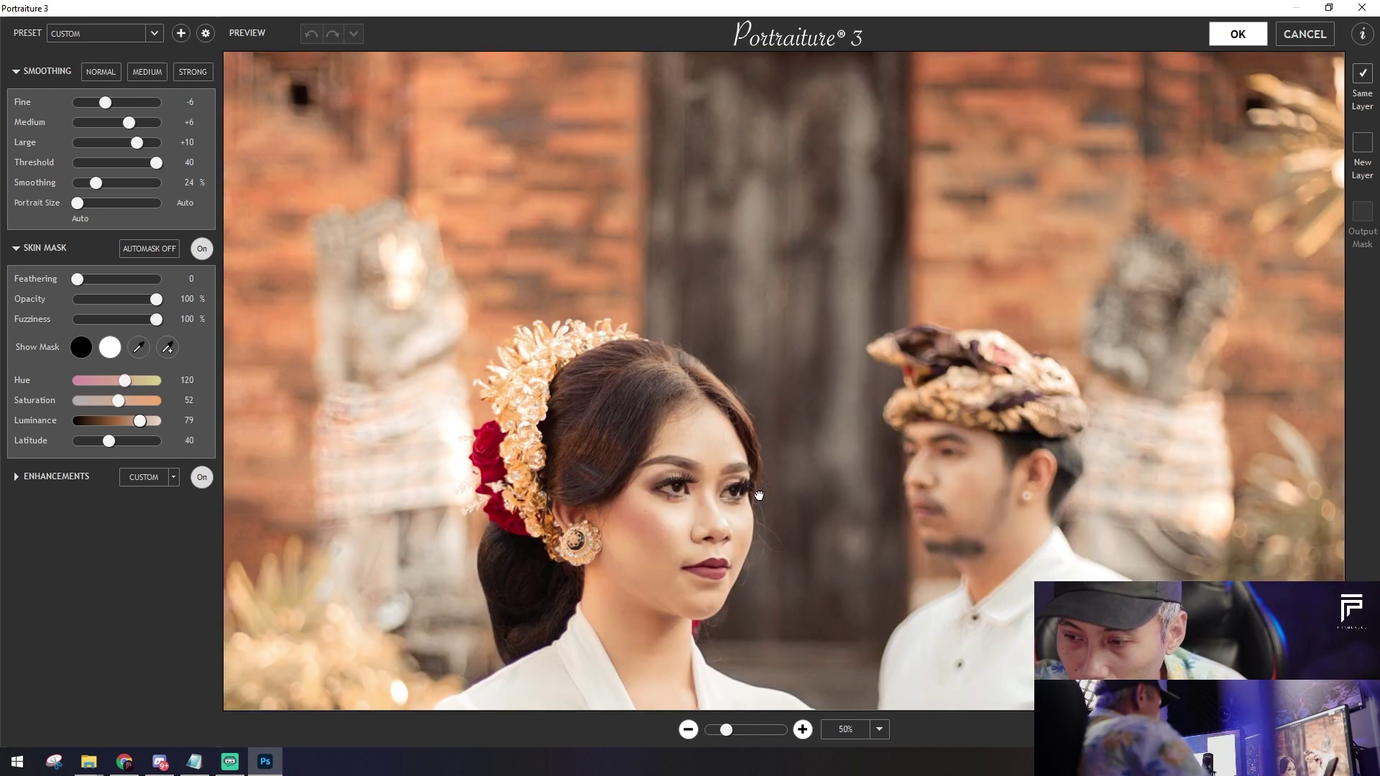
{"action": "left_click", "coordinate": [854, 486]}
{"action": "scroll", "coordinate": [827, 459], "scroll_direction": "down", "scroll_amount": 5}
{"action": "scroll", "coordinate": [547, 310], "scroll_direction": "up", "scroll_amount": 5}
{"action": "left_click", "coordinate": [154, 33]}
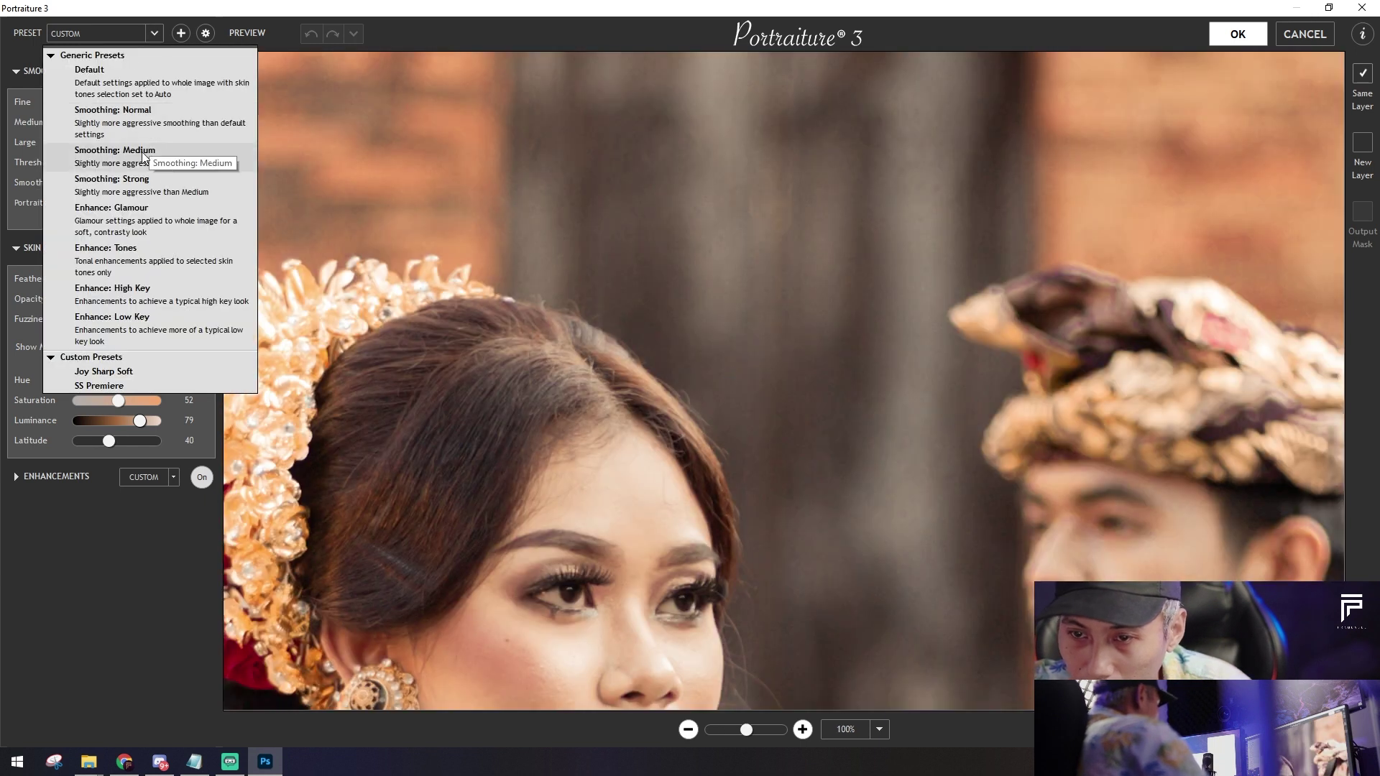
{"action": "left_click", "coordinate": [216, 152]}
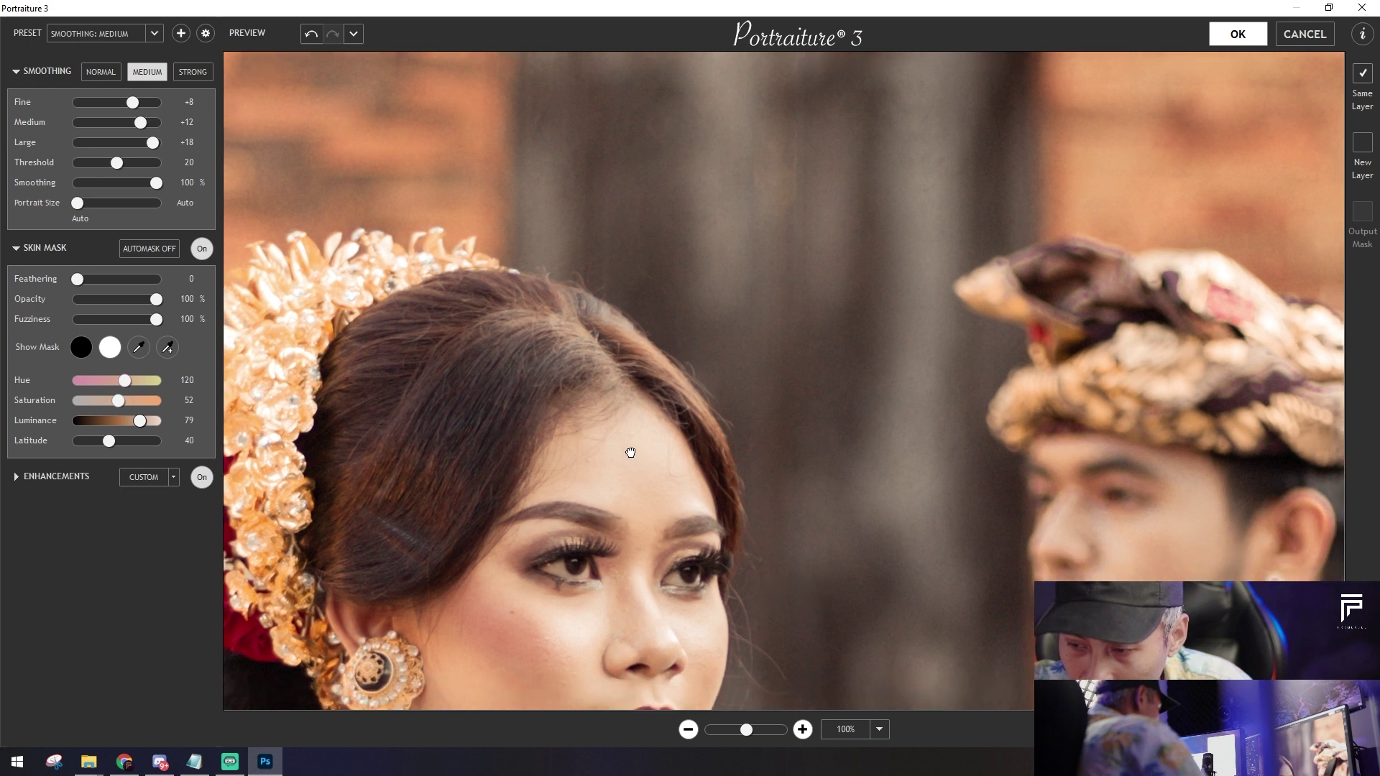
{"action": "left_click_drag", "start_coordinate": [626, 505], "coordinate": [718, 240]}
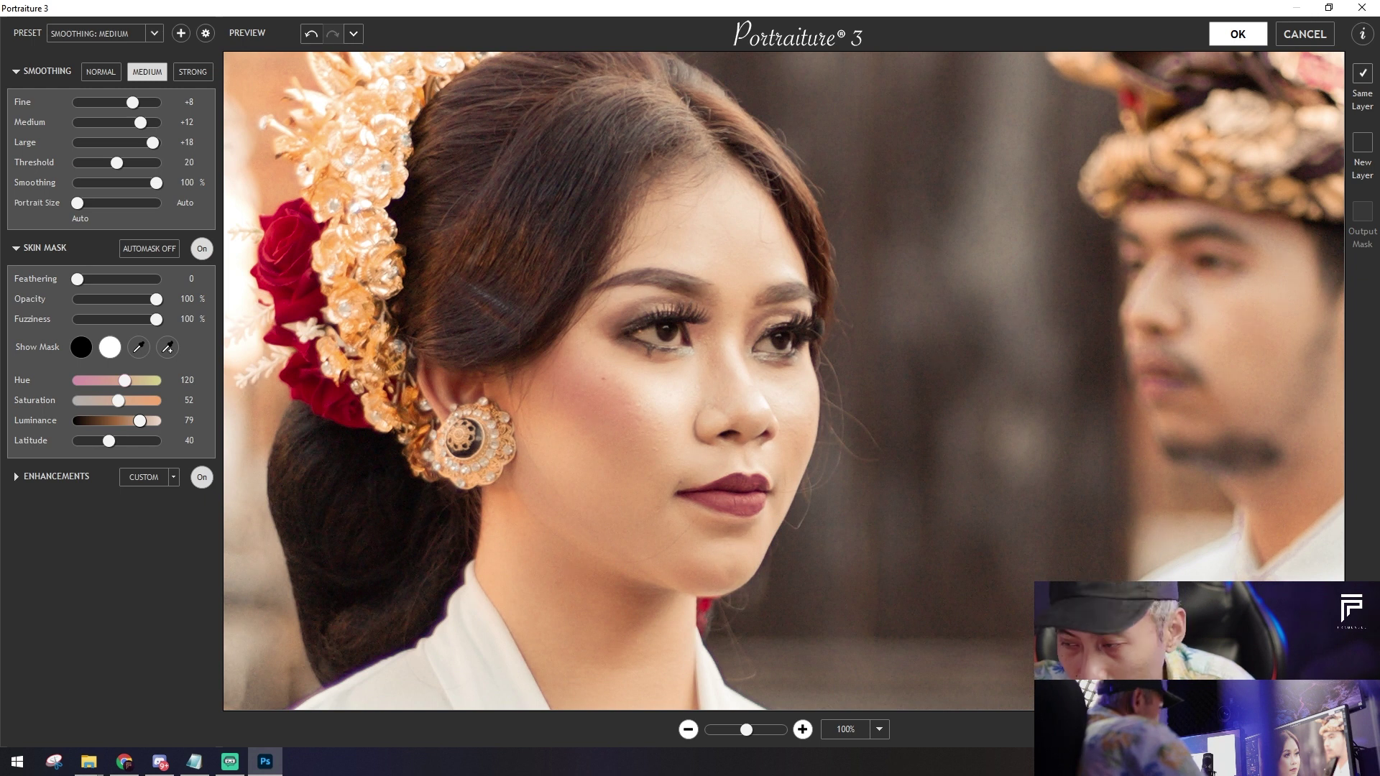
{"action": "key", "text": "Return"}
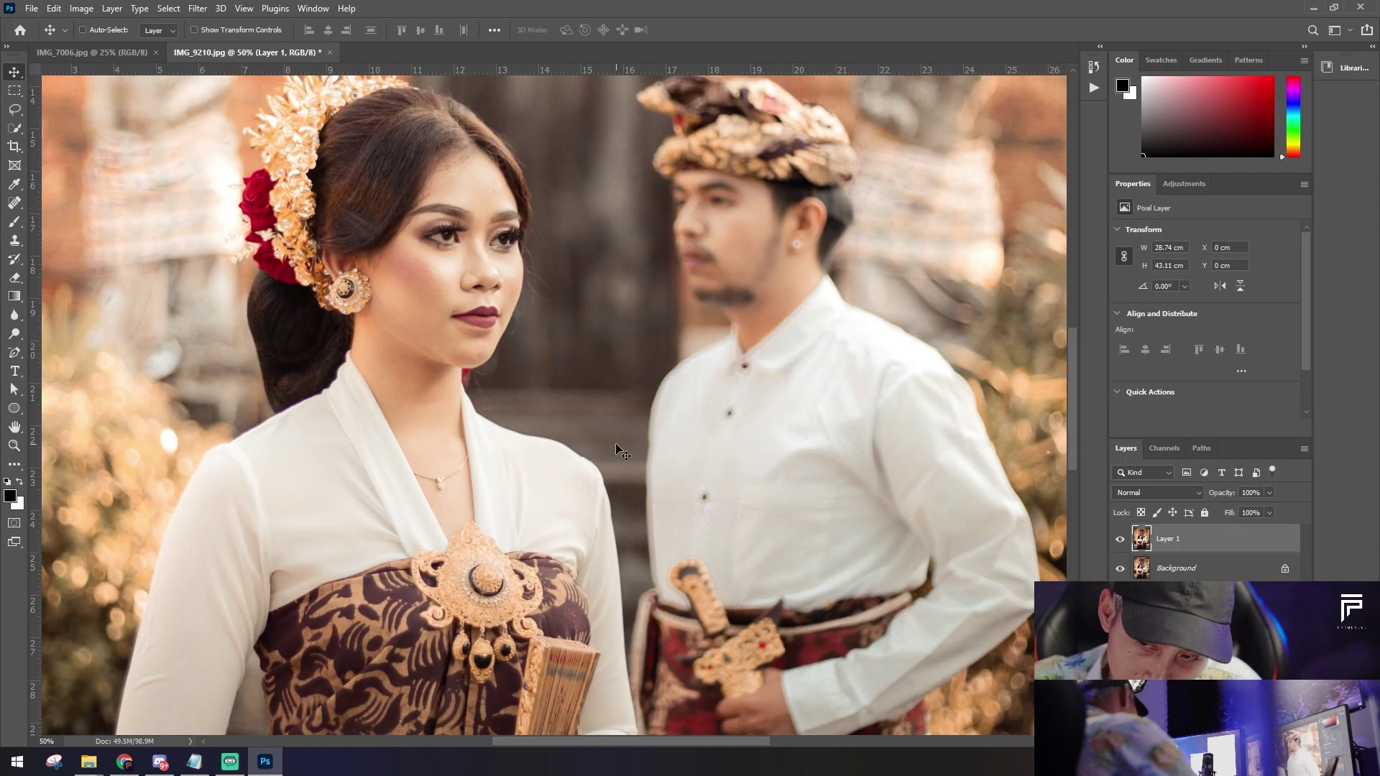
Step: Duplicate the smoothed layer and open the copy in Liquify
{"action": "scroll", "coordinate": [679, 441], "scroll_direction": "up", "scroll_amount": 1}
{"action": "scroll", "coordinate": [712, 446], "scroll_direction": "up", "scroll_amount": 1}
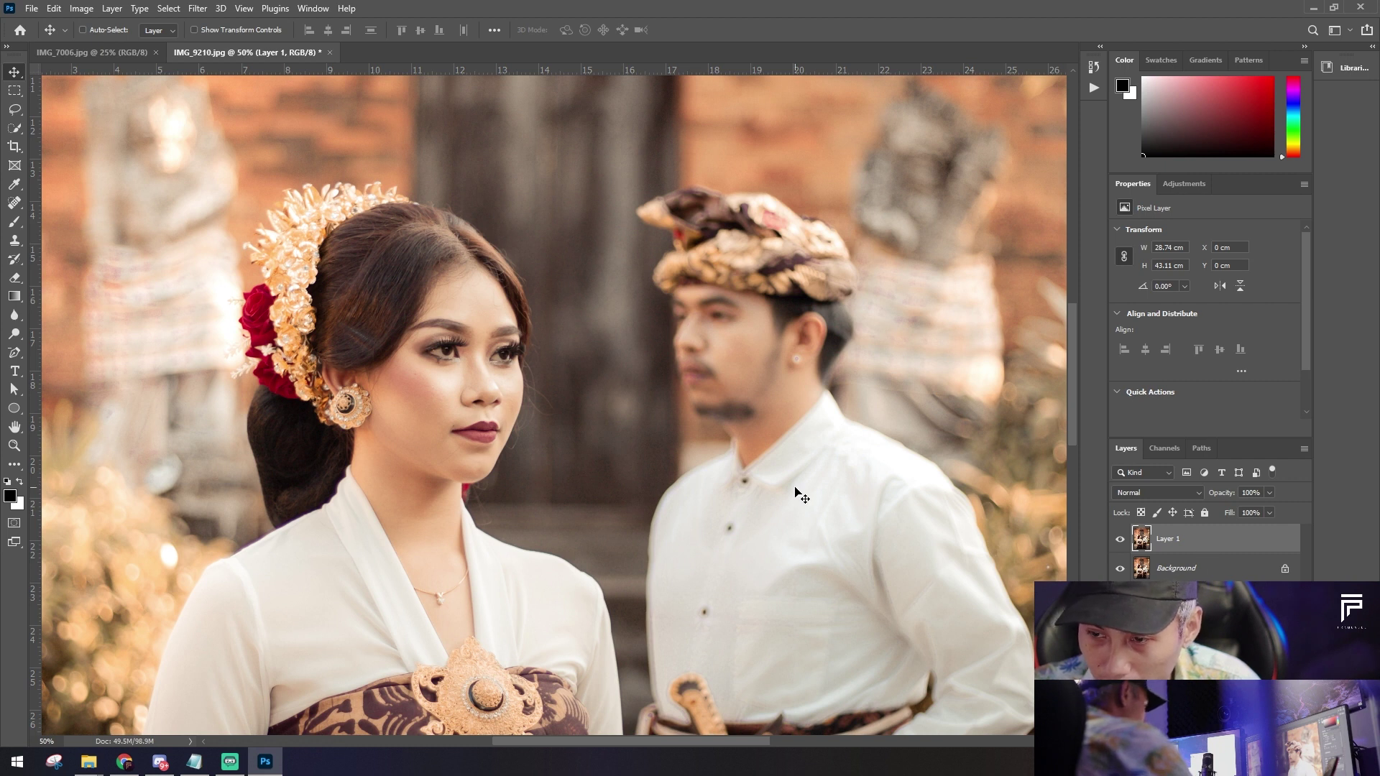
{"action": "key", "text": "ctrl+minus"}
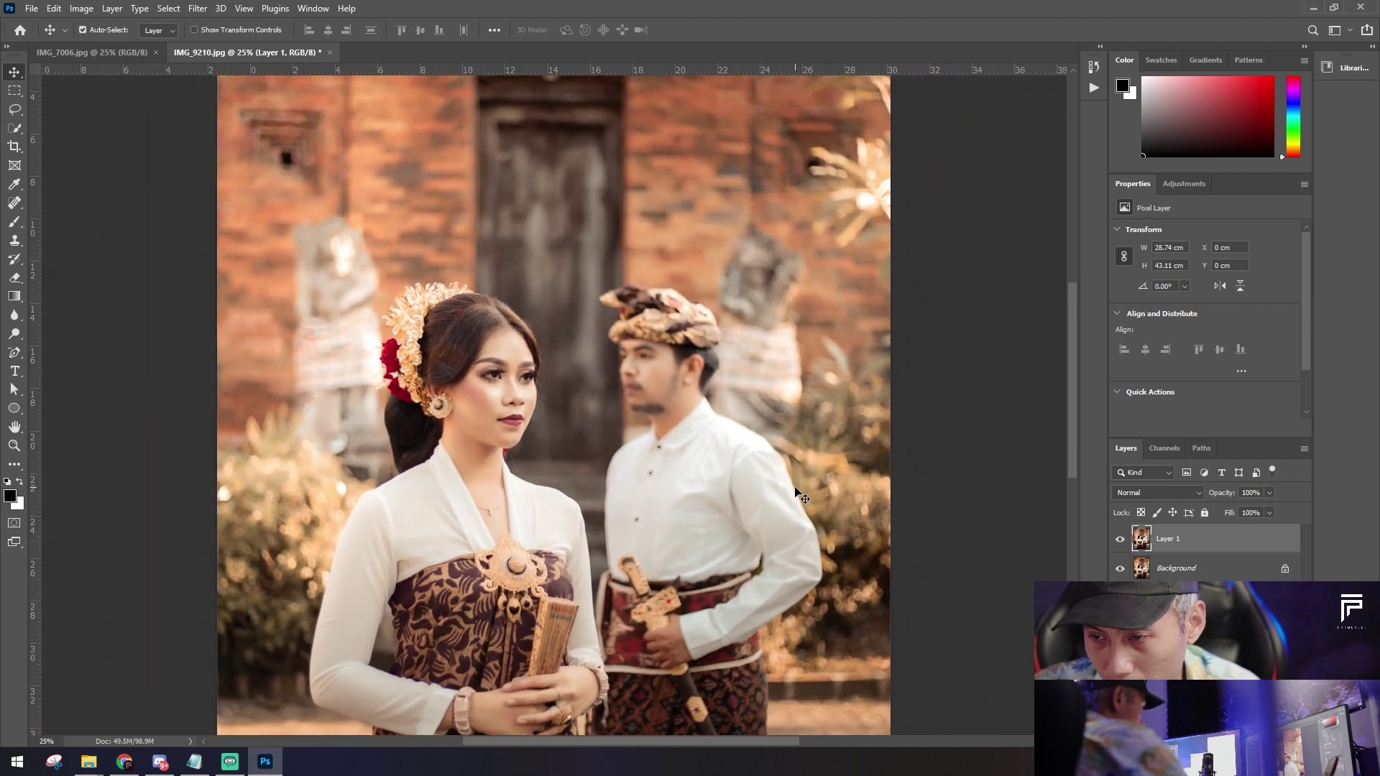
{"action": "key", "text": "ctrl+plus"}
{"action": "key", "text": "ctrl+plus"}
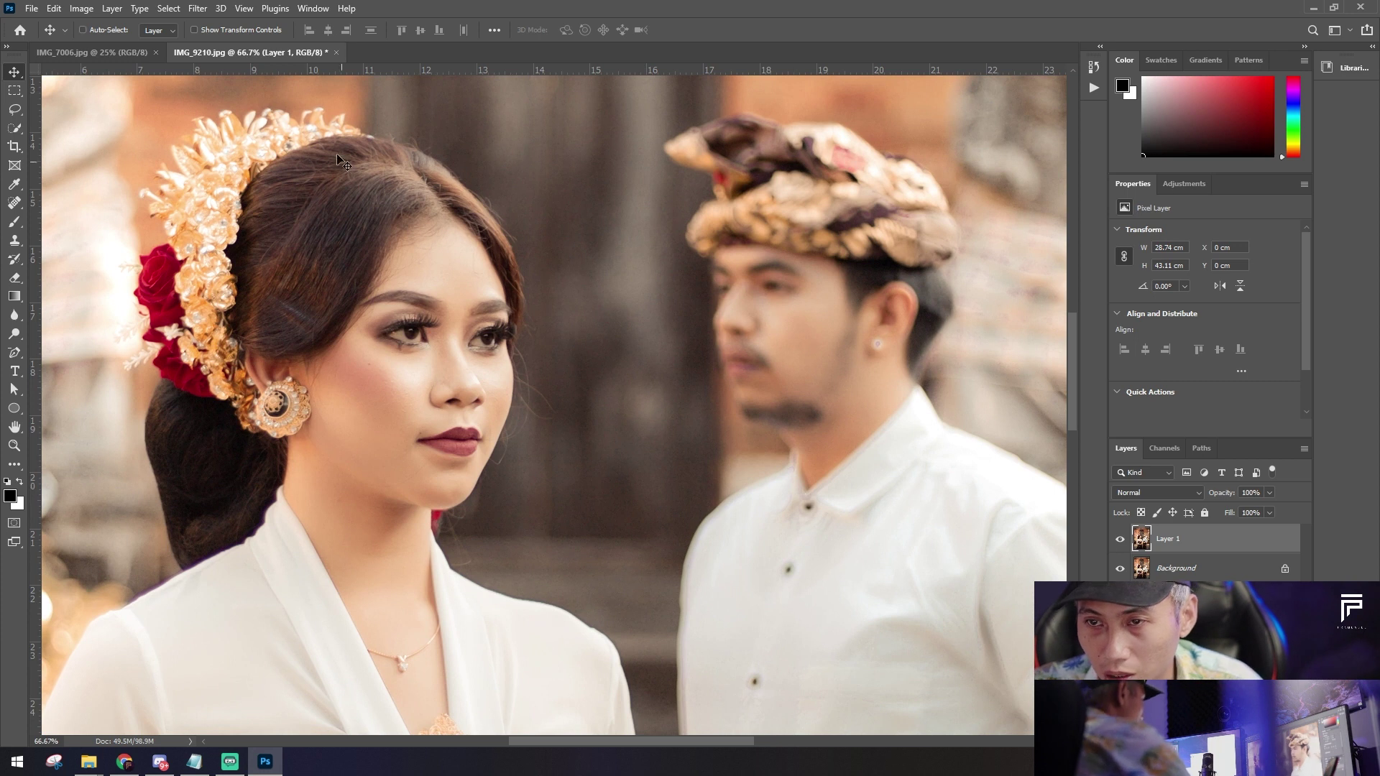
{"action": "key", "text": "ctrl+j"}
{"action": "left_click", "coordinate": [198, 8]}
{"action": "left_click", "coordinate": [216, 141]}
{"action": "key", "text": "ctrl+plus"}
{"action": "key", "text": "ctrl+plus"}
{"action": "key", "text": "ctrl+plus"}
{"action": "key", "text": "ctrl+plus"}
{"action": "key", "text": "ctrl+plus"}
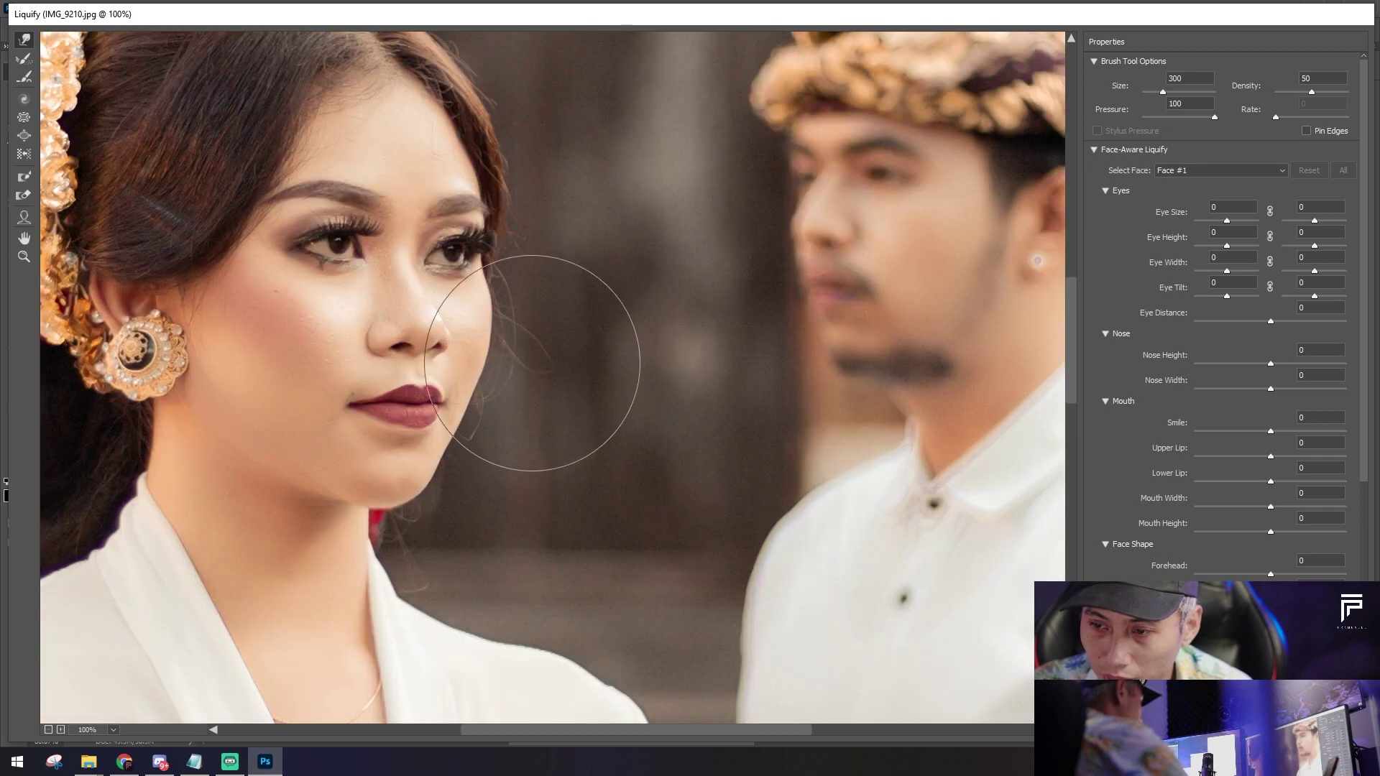
Step: Reshape the bride's cheek and jaw with a 400-size warp brush and apply the Liquify
{"action": "key", "text": "bracketleft"}
{"action": "key", "text": "bracketleft"}
{"action": "key", "text": "bracketleft"}
{"action": "key", "text": "bracketleft"}
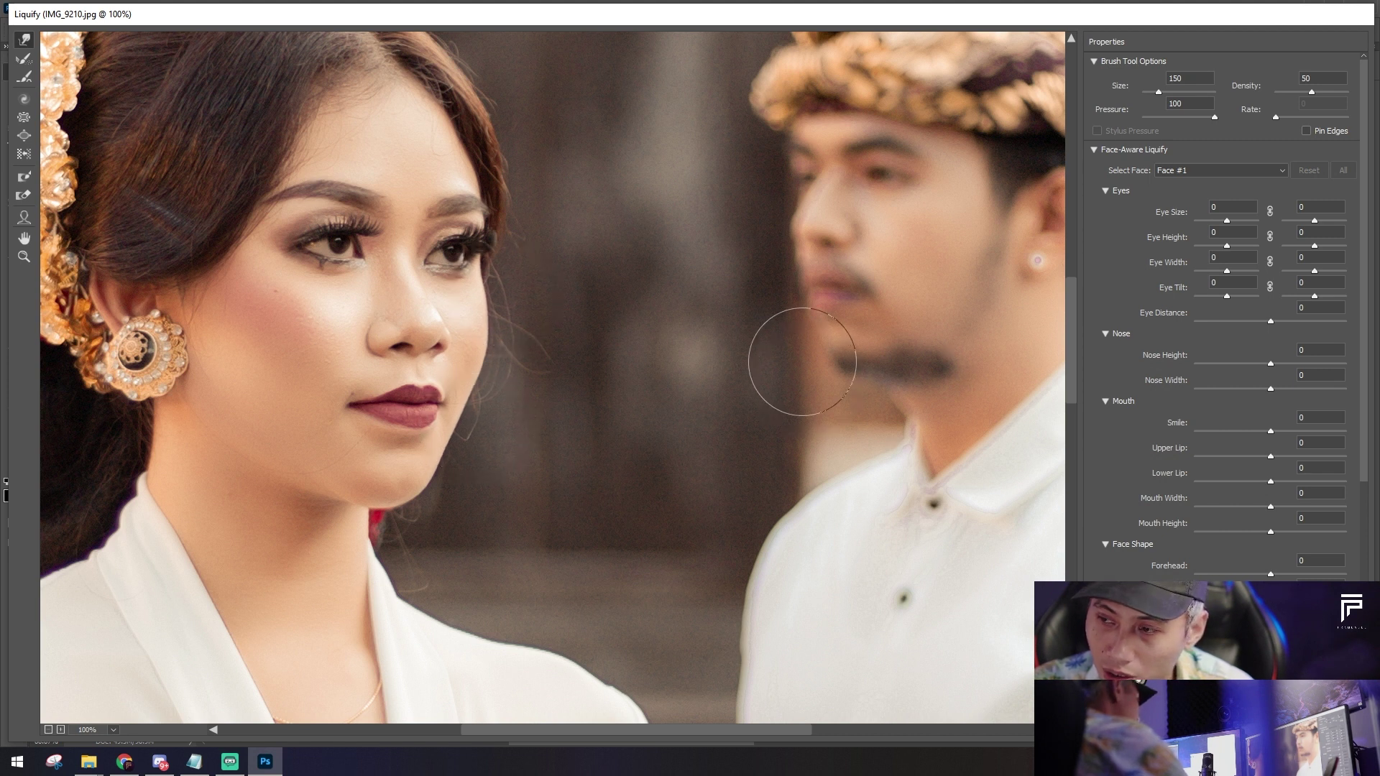
{"action": "scroll", "coordinate": [647, 388], "scroll_direction": "down", "scroll_amount": 3}
{"action": "key", "text": "bracketright"}
{"action": "key", "text": "bracketright"}
{"action": "key", "text": "bracketright"}
{"action": "key", "text": "bracketright"}
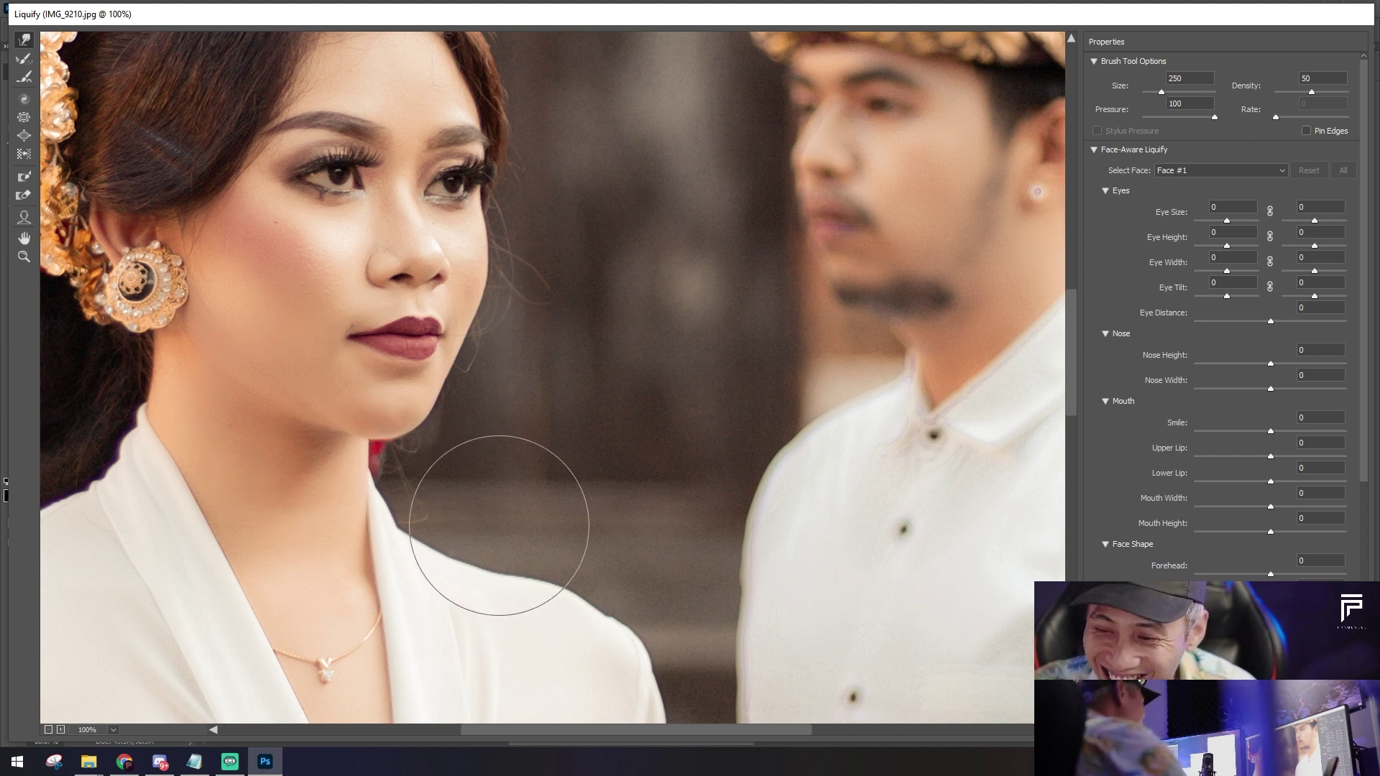
{"action": "scroll", "coordinate": [474, 507], "scroll_direction": "down", "scroll_amount": 3}
{"action": "key", "text": "bracketleft"}
{"action": "key", "text": "bracketleft"}
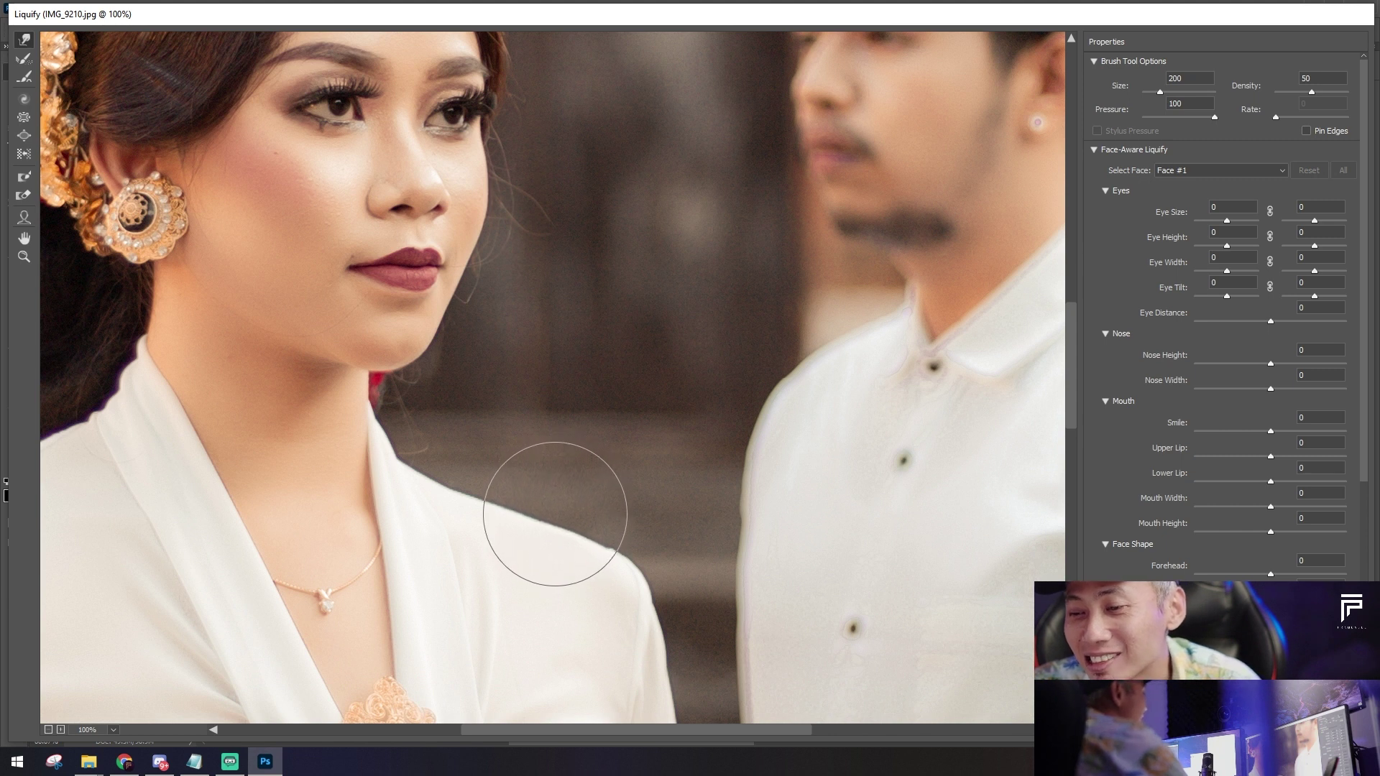
{"action": "left_click_drag", "start_coordinate": [252, 514], "coordinate": [769, 453]}
{"action": "scroll", "coordinate": [551, 429], "scroll_direction": "up", "scroll_amount": 1}
{"action": "key", "text": "bracketright"}
{"action": "key", "text": "bracketright"}
{"action": "key", "text": "bracketright"}
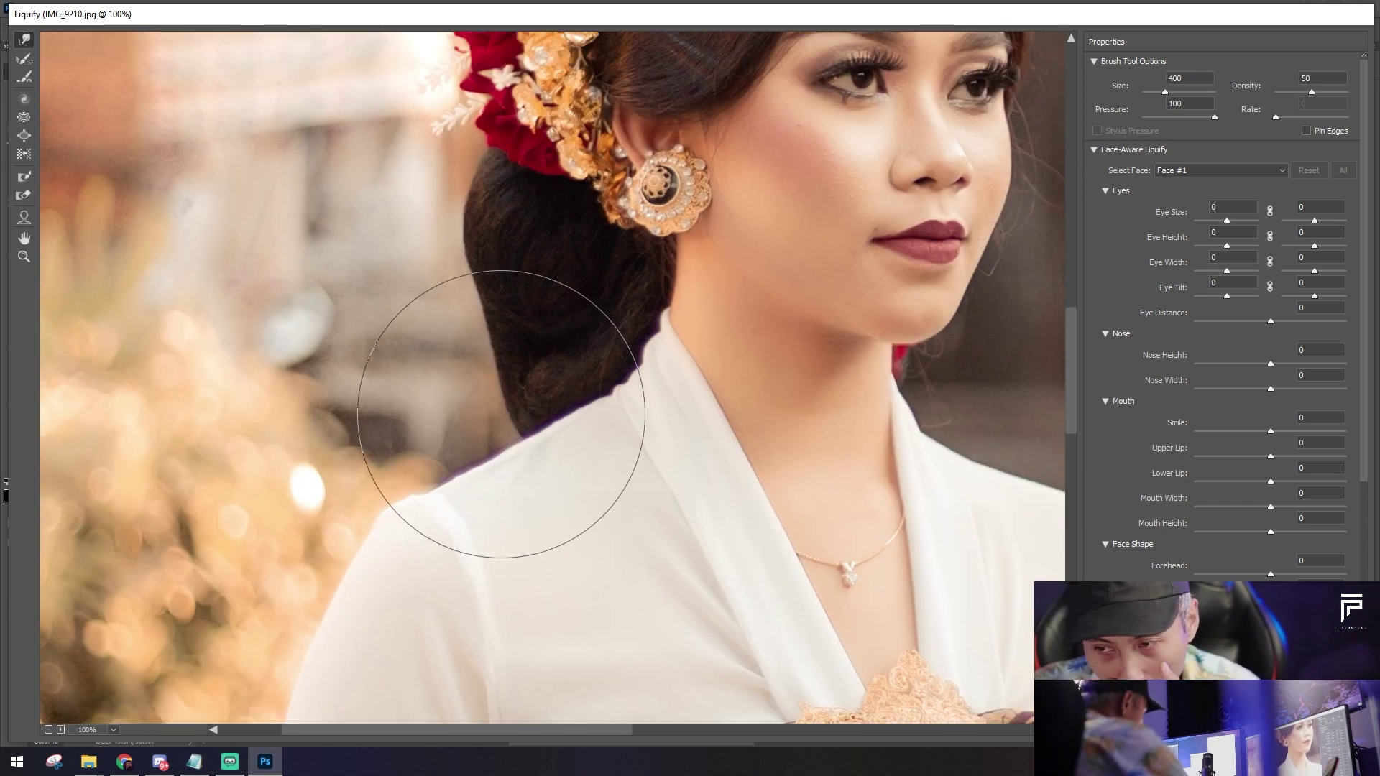
{"action": "scroll", "coordinate": [703, 444], "scroll_direction": "up", "scroll_amount": 4}
{"action": "scroll", "coordinate": [703, 439], "scroll_direction": "up", "scroll_amount": 5}
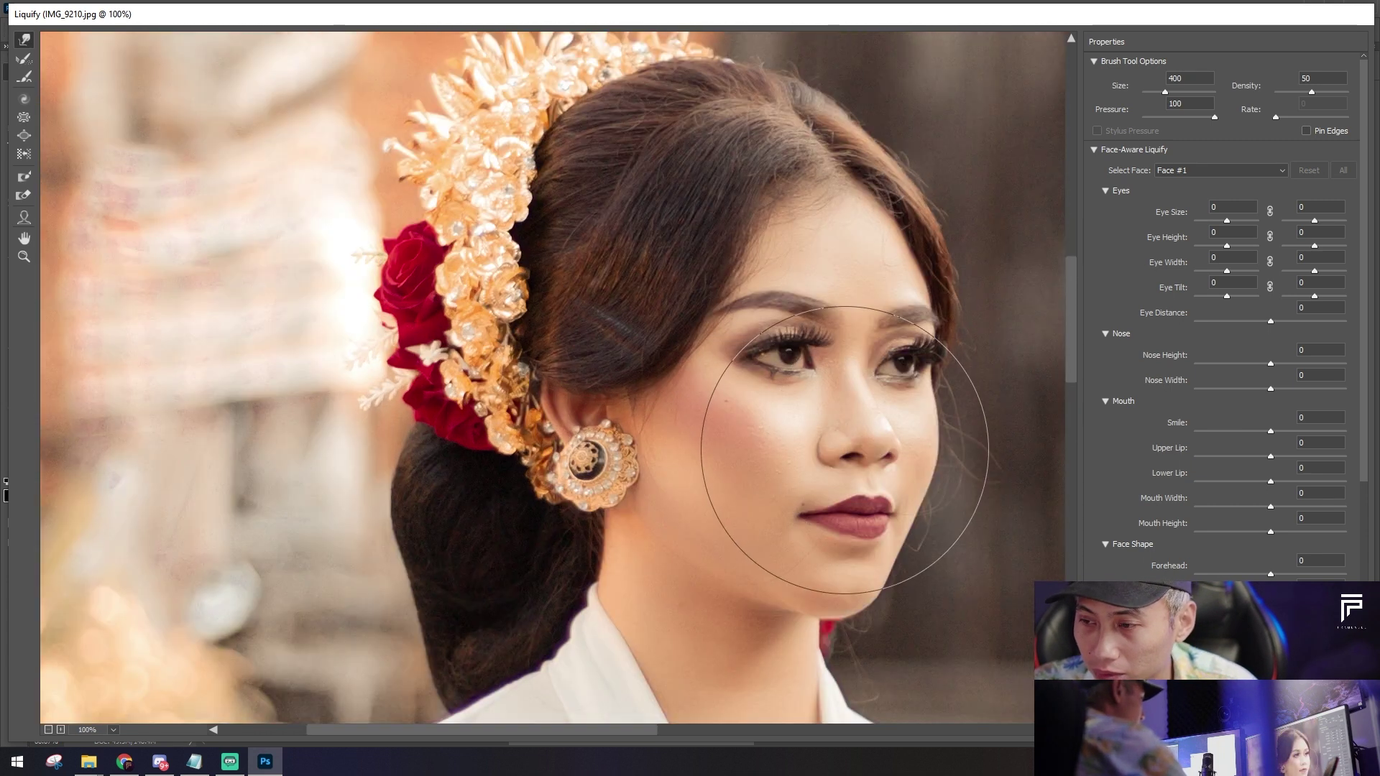
{"action": "mouse_move", "coordinate": [834, 463]}
{"action": "left_mouse_down"}
{"action": "mouse_move", "coordinate": [601, 345]}
{"action": "mouse_move", "coordinate": [667, 365]}
{"action": "left_mouse_up"}
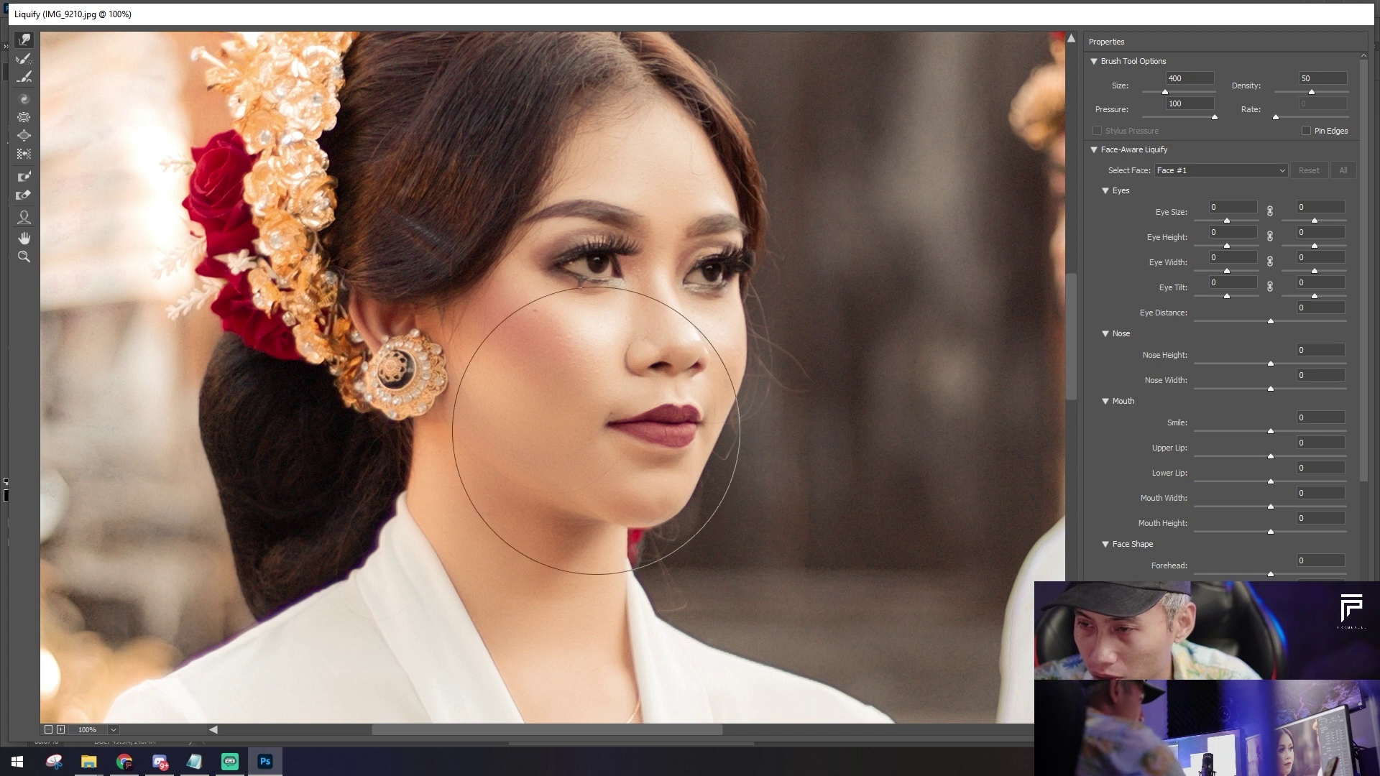
{"action": "scroll", "coordinate": [585, 462], "scroll_direction": "up", "scroll_amount": 4}
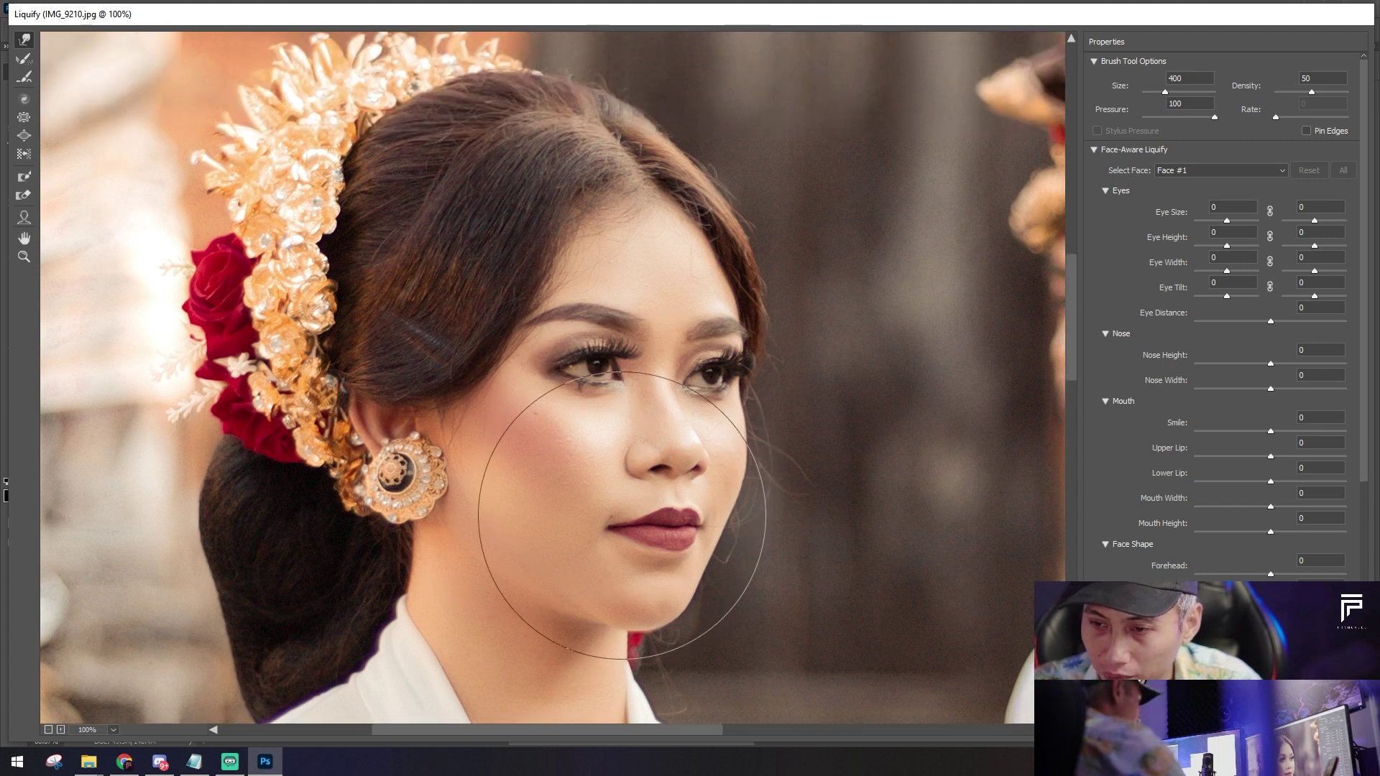
{"action": "key", "text": "ctrl+plus"}
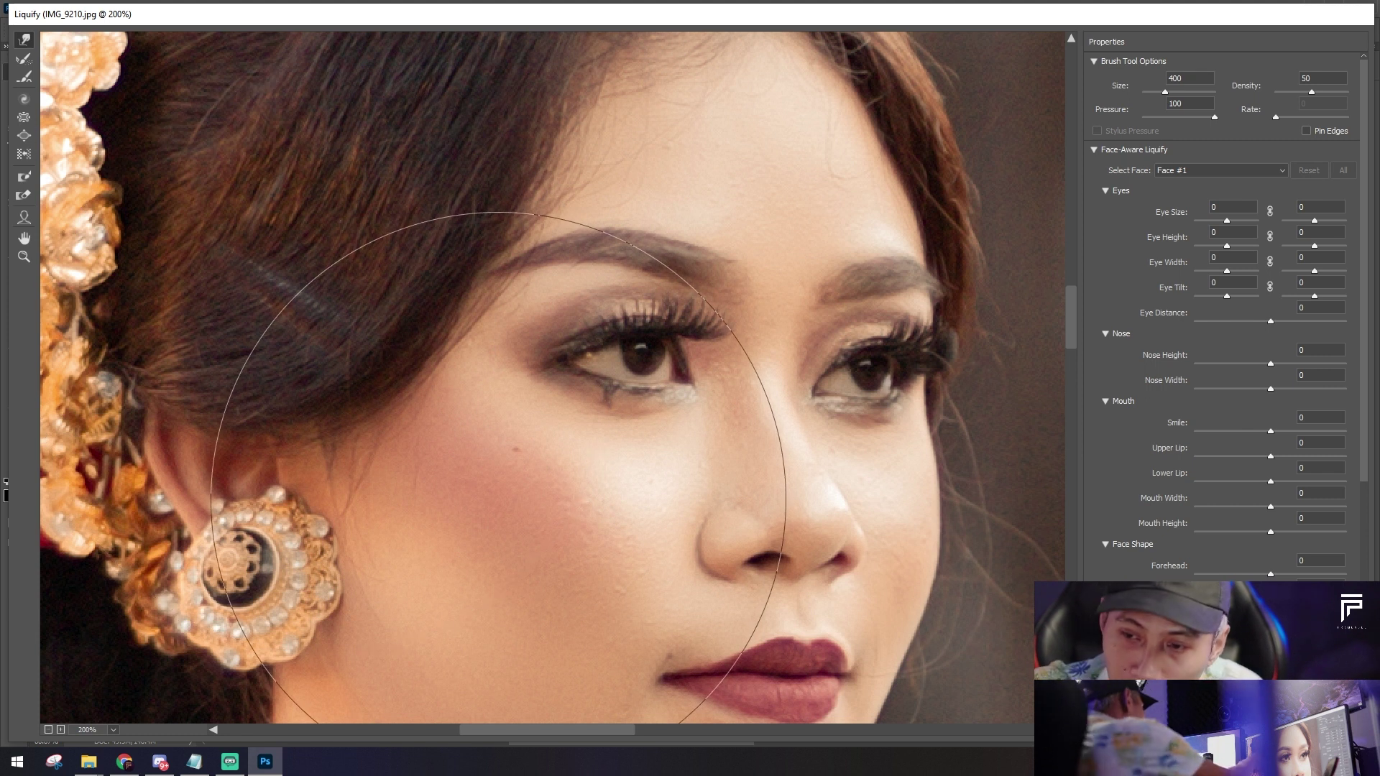
{"action": "key", "text": "ctrl+minus"}
{"action": "key", "text": "ctrl+minus"}
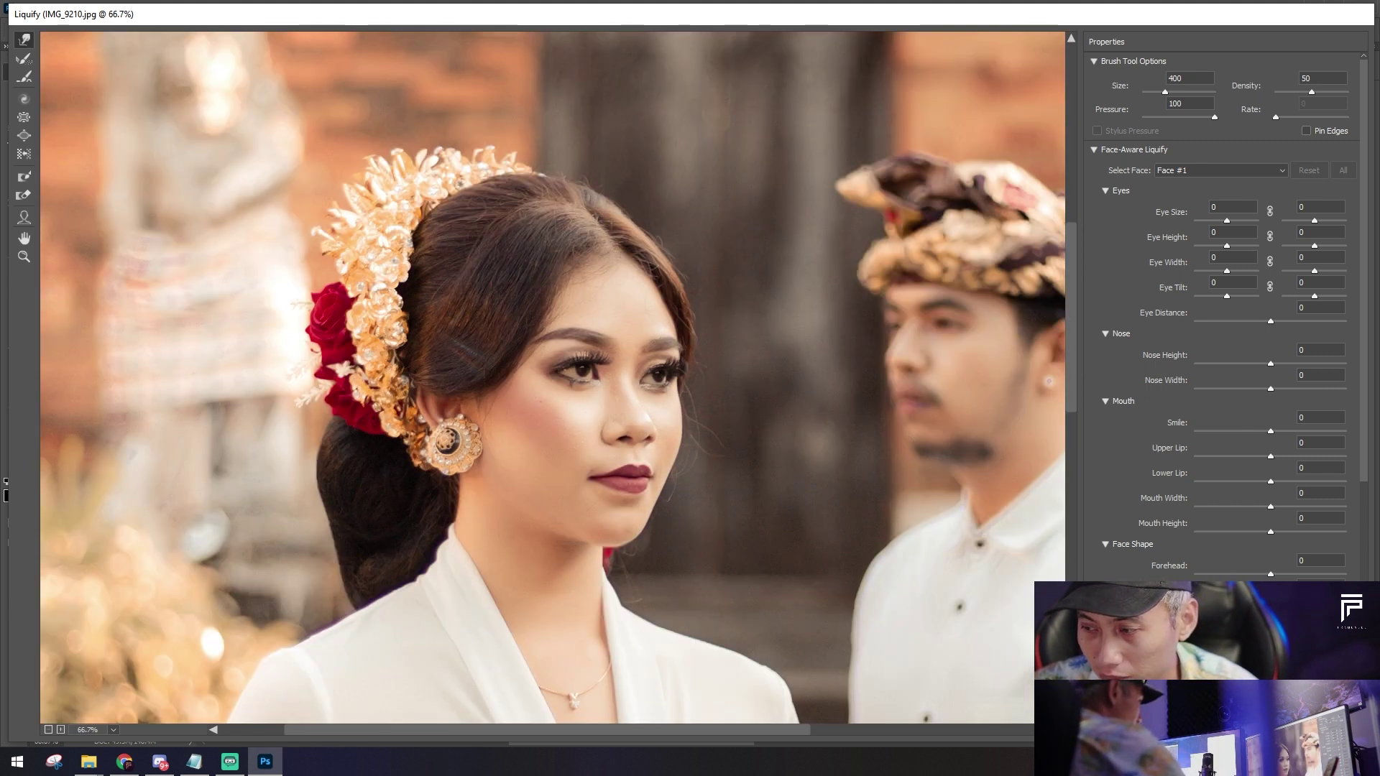
{"action": "key", "text": "Return"}
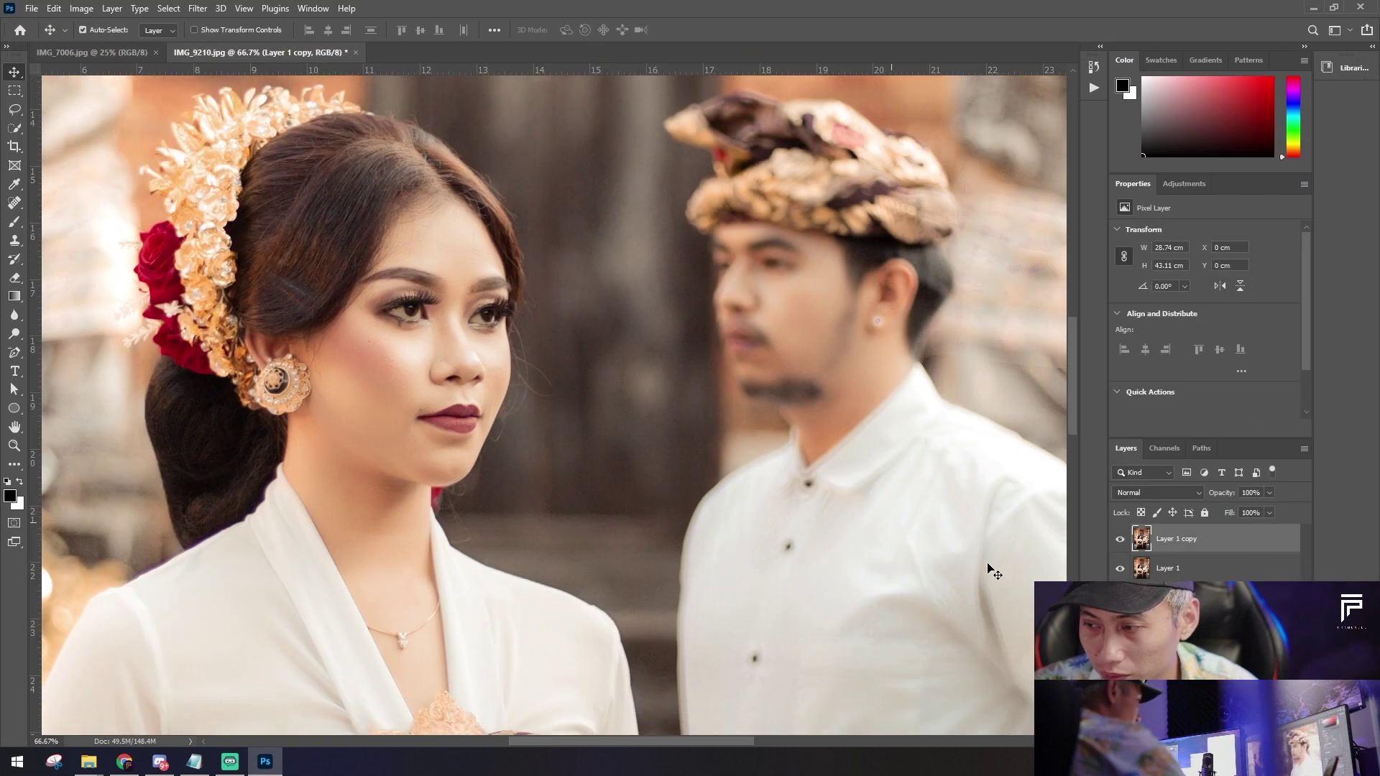
Step: Flatten the liquified image into a single Background layer
{"action": "key", "text": "ctrl+plus"}
{"action": "mouse_move", "coordinate": [616, 462]}
{"action": "left_mouse_down"}
{"action": "mouse_move", "coordinate": [729, 468]}
{"action": "mouse_move", "coordinate": [658, 469]}
{"action": "left_mouse_up"}
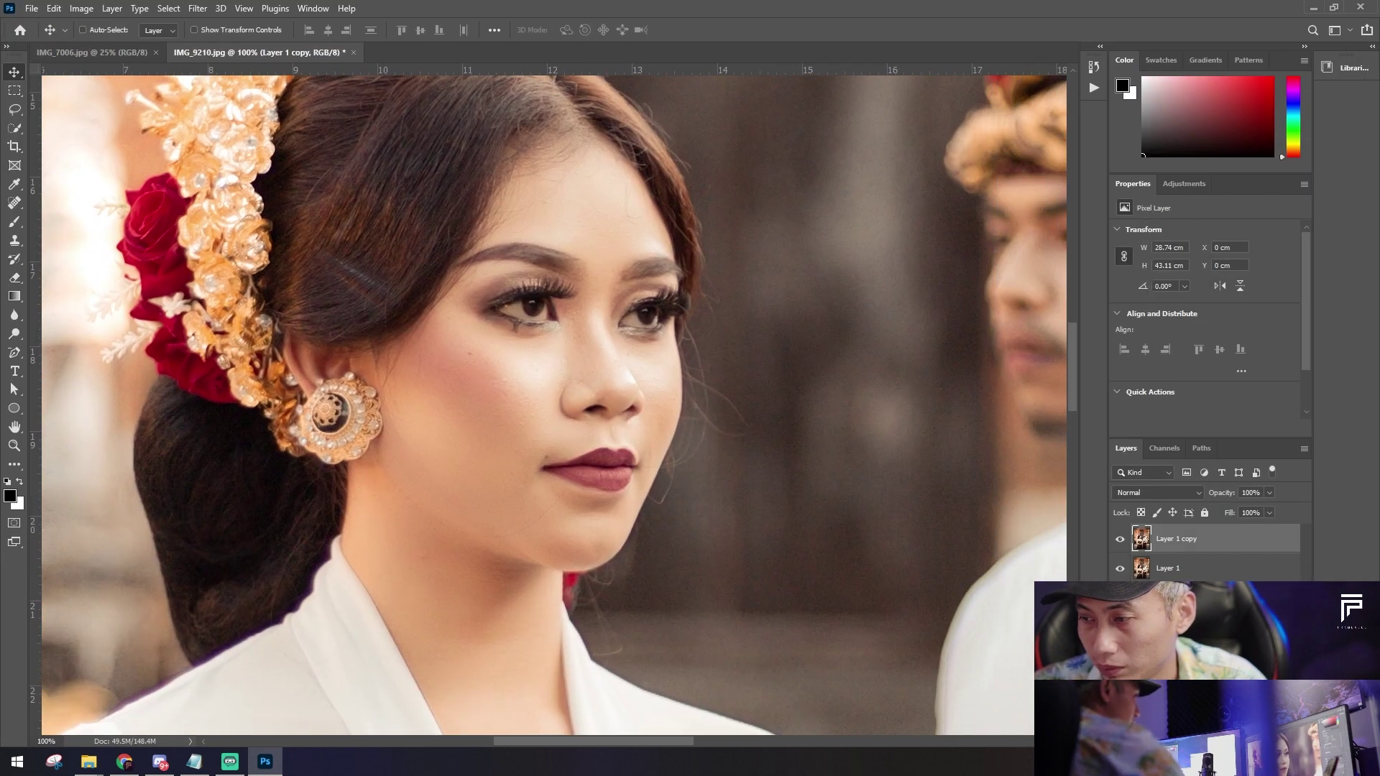
{"action": "right_click", "coordinate": [1164, 539]}
{"action": "left_click", "coordinate": [1222, 552]}
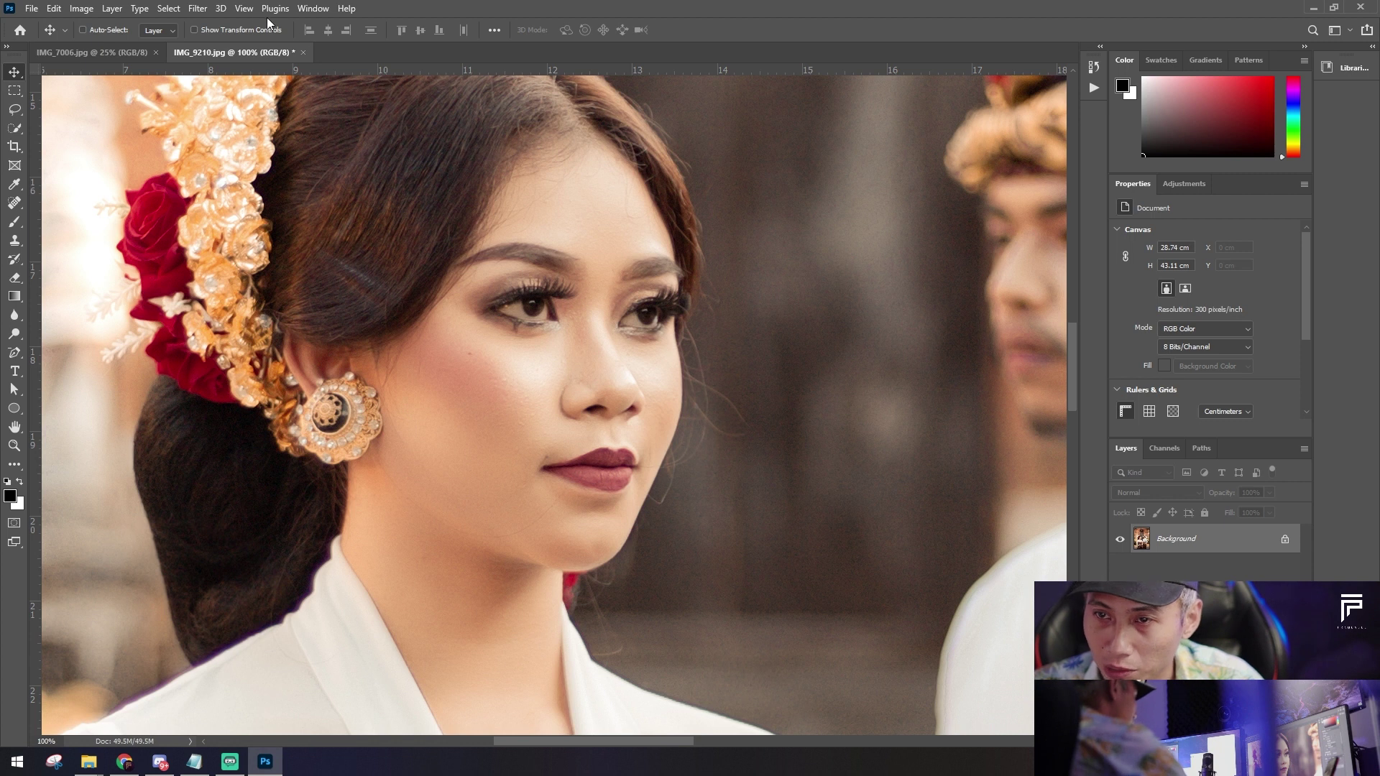
Step: Run the Channel Separation action to create Group 1 with separated layers
{"action": "left_click", "coordinate": [203, 14]}
{"action": "left_click", "coordinate": [1089, 89]}
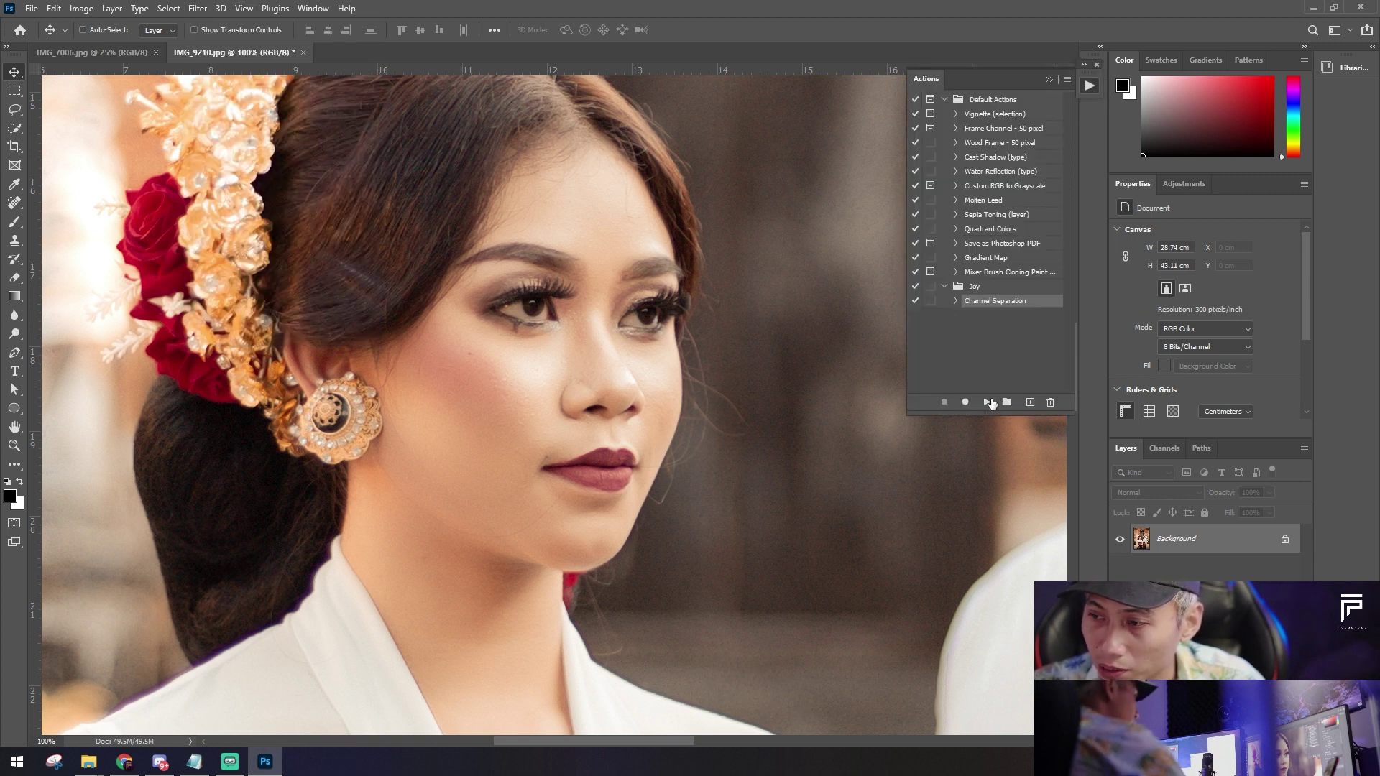
{"action": "left_click", "coordinate": [988, 403]}
{"action": "left_click", "coordinate": [1089, 88]}
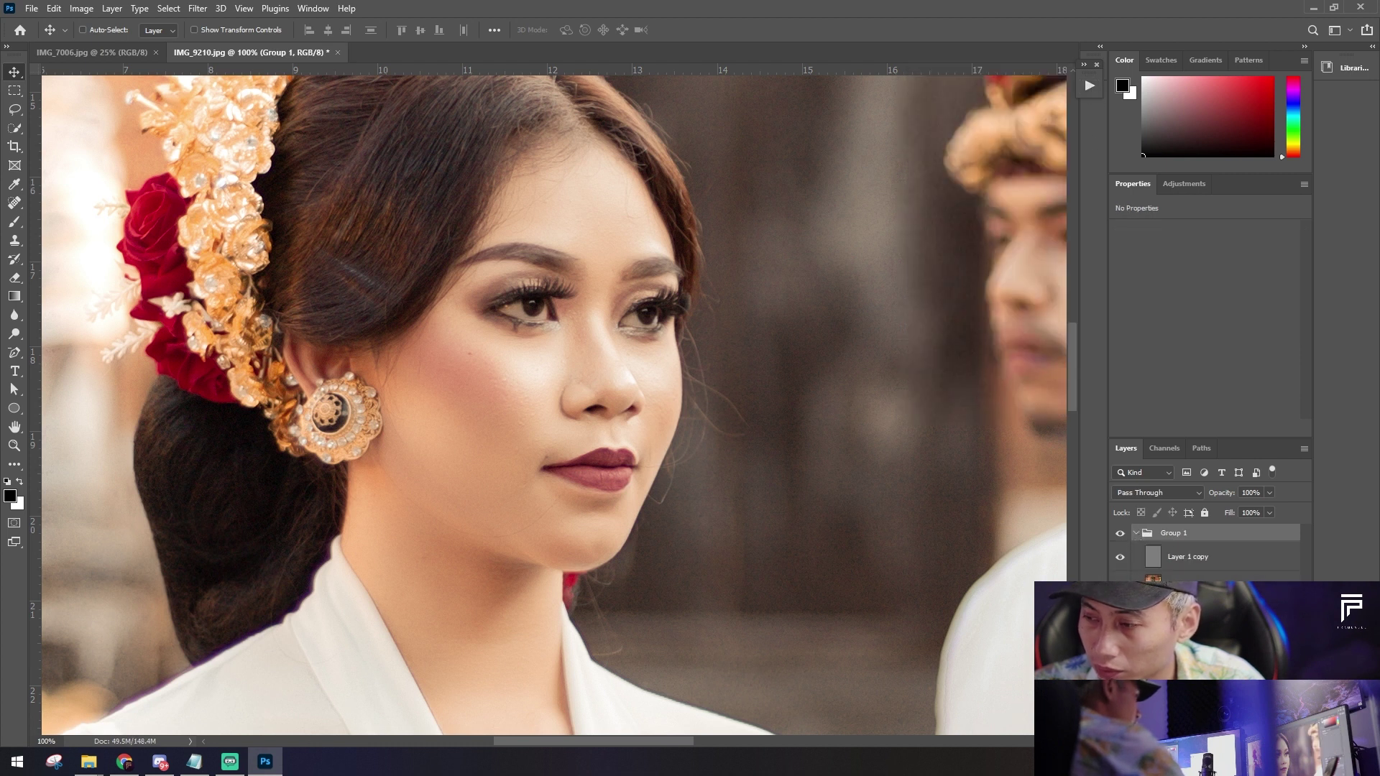
{"action": "left_click", "coordinate": [16, 110]}
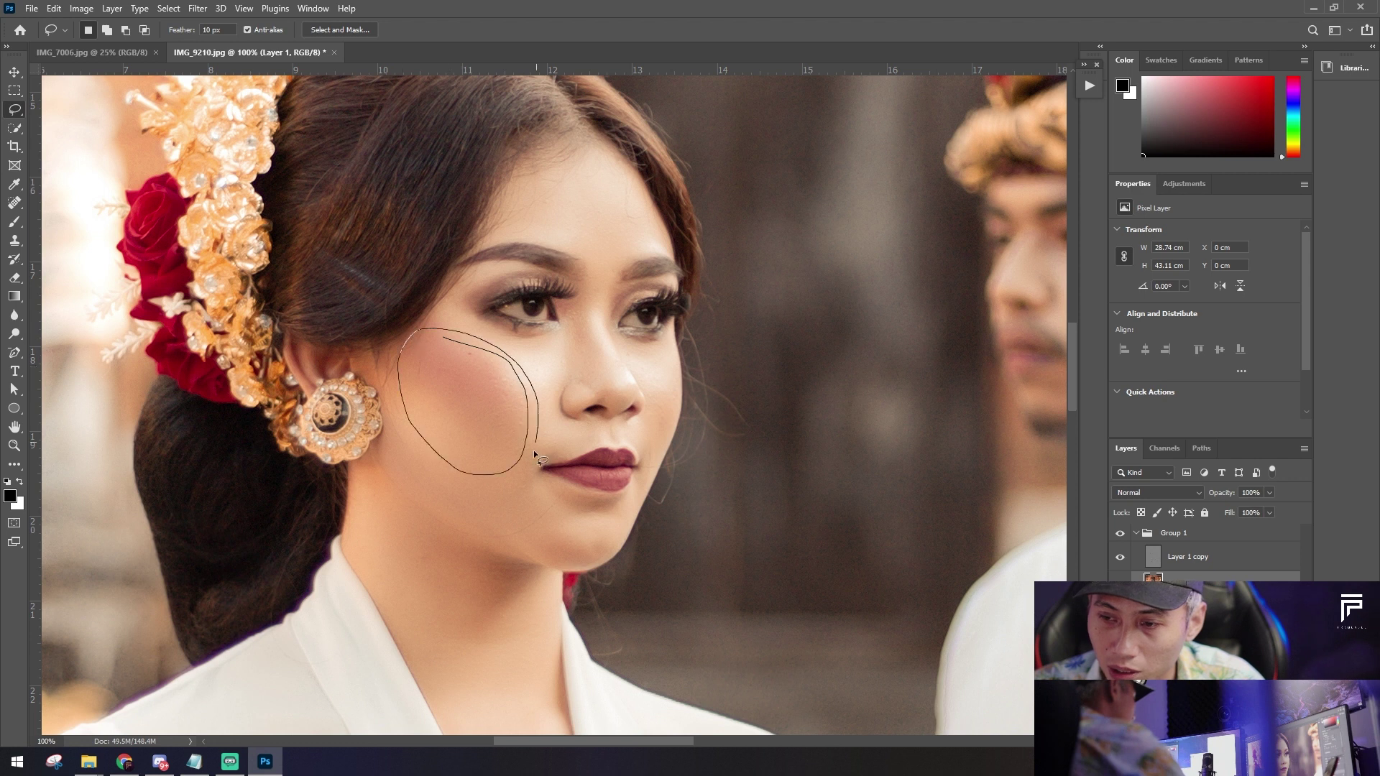
Step: Soften the cheek beside the earring with a Gaussian Blur on a lasso selection
{"action": "left_click_drag", "start_coordinate": [433, 453], "coordinate": [406, 395]}
{"action": "key", "text": "ctrl+alt+f"}
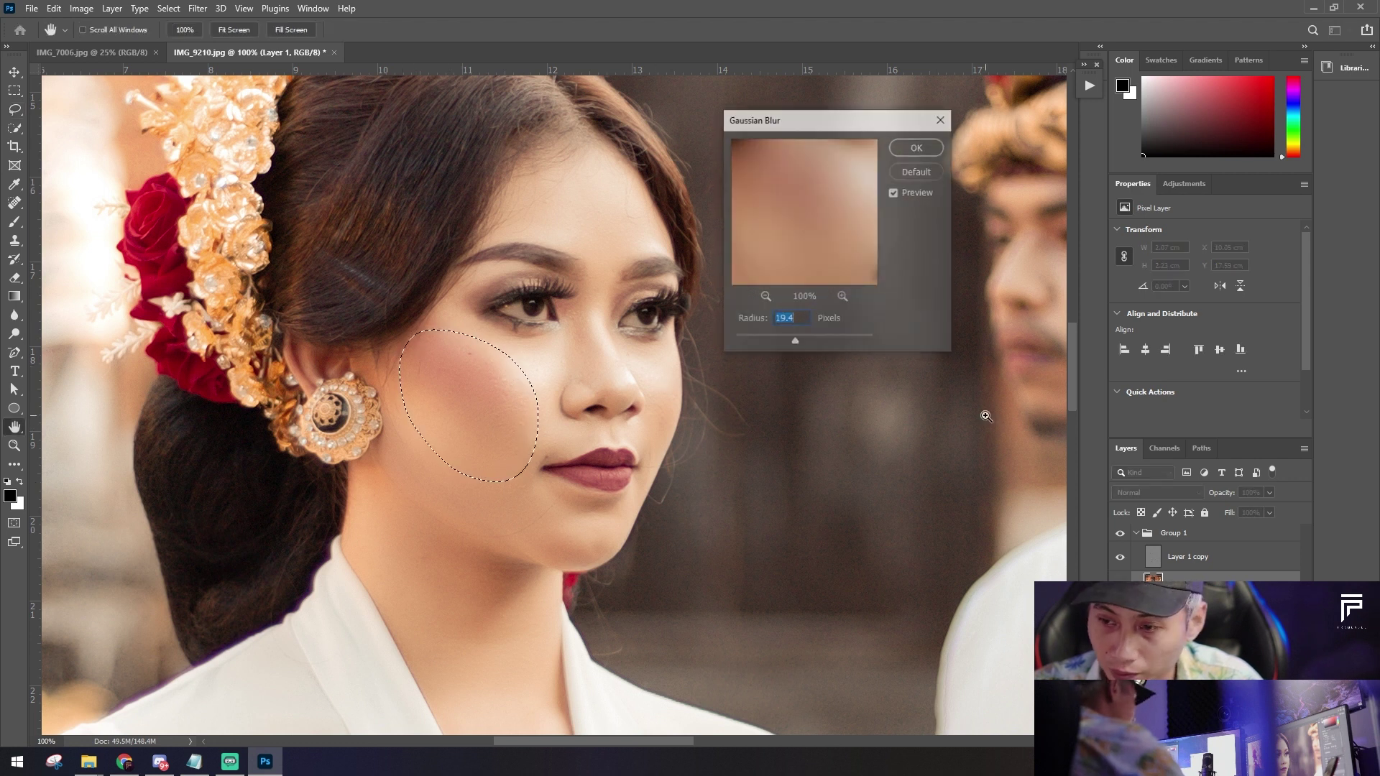
{"action": "left_click_drag", "start_coordinate": [813, 340], "coordinate": [793, 339]}
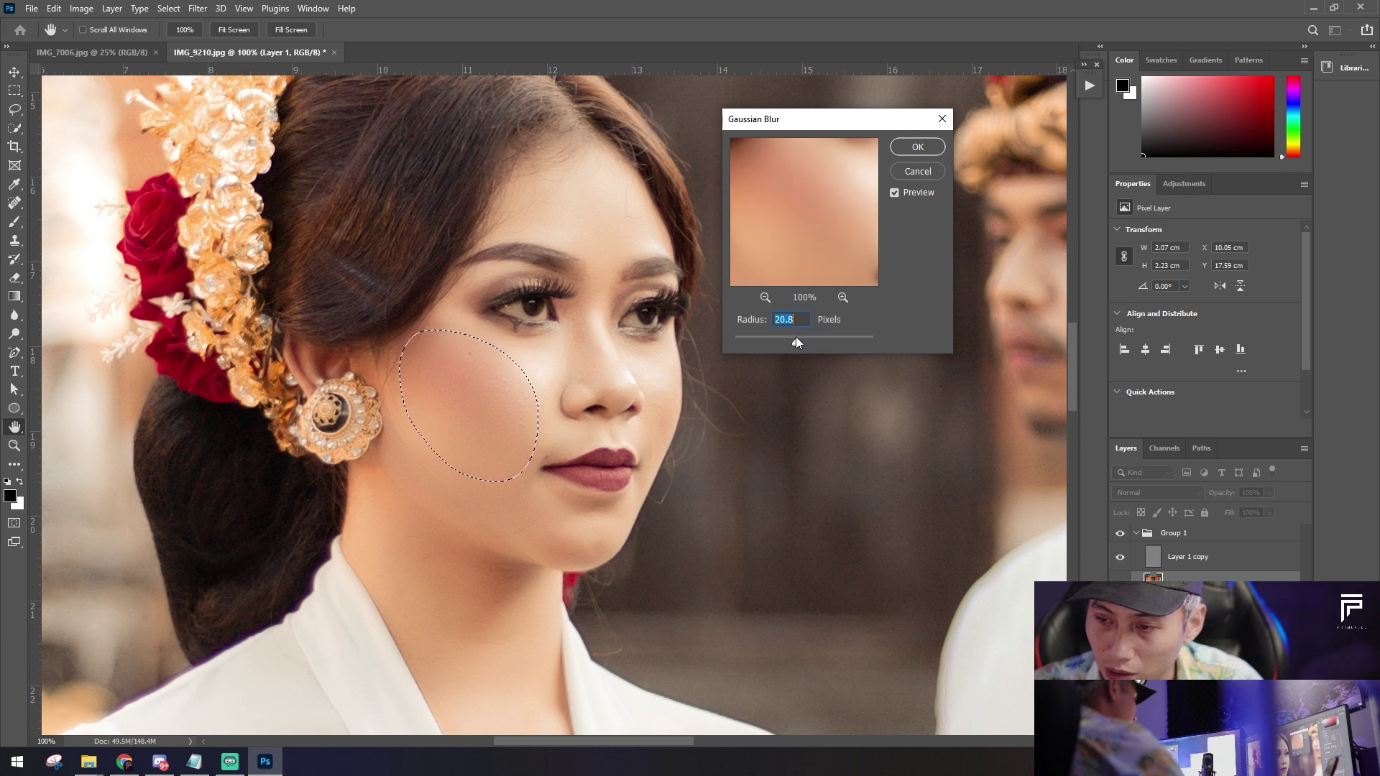
{"action": "left_click_drag", "start_coordinate": [790, 118], "coordinate": [830, 117]}
{"action": "key", "text": "Return"}
{"action": "key", "text": "ctrl+d"}
{"action": "left_click", "coordinate": [1119, 534]}
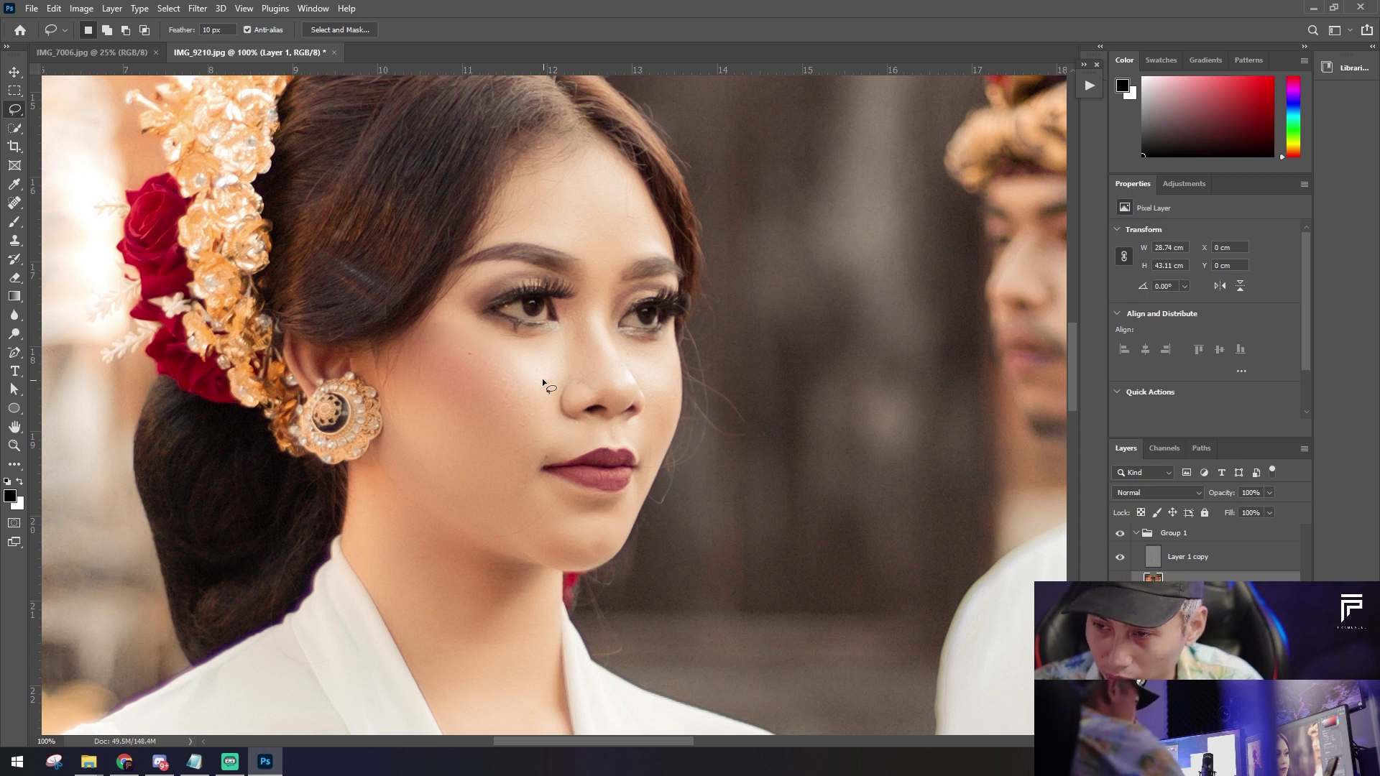
Step: Blur the under-eye area and the far cheek beside the nose at 9.4 pixels
{"action": "left_click_drag", "start_coordinate": [487, 381], "coordinate": [486, 354]}
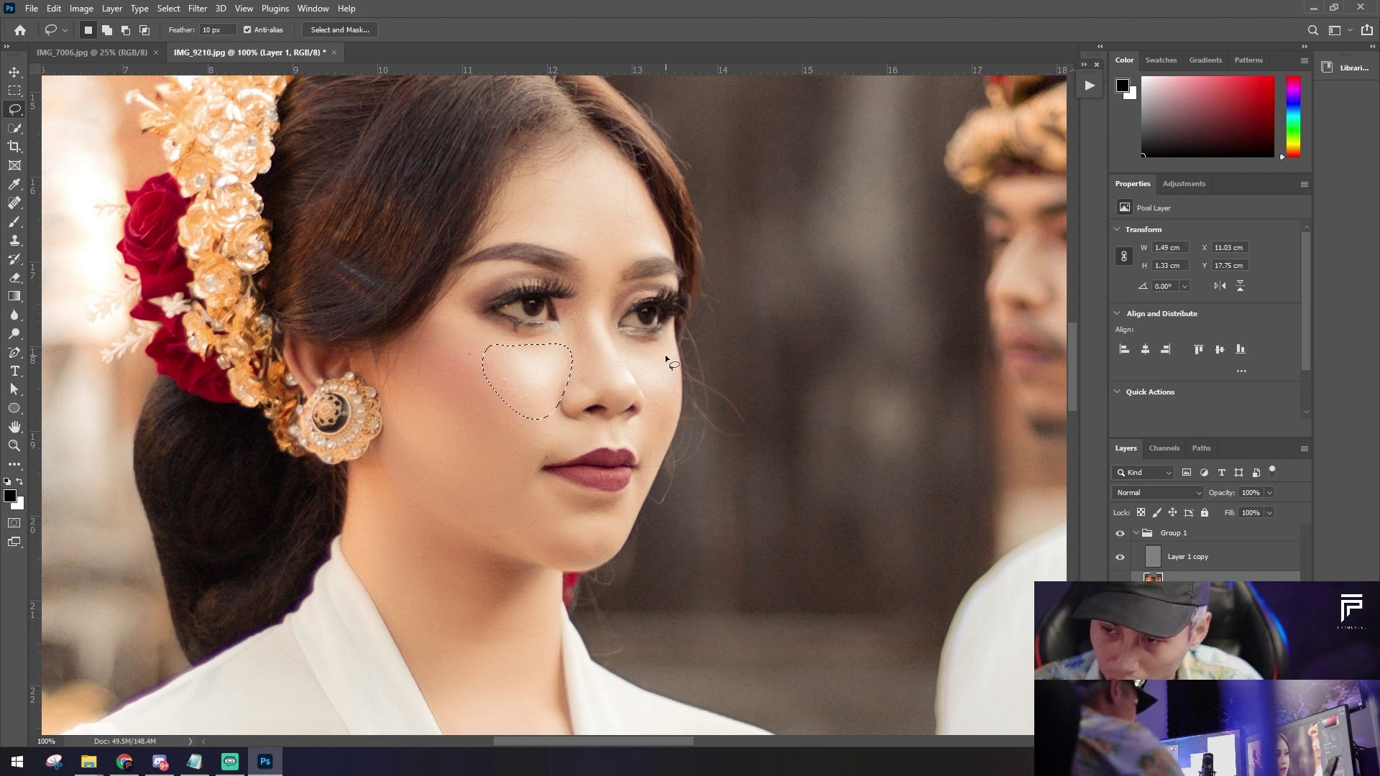
{"action": "key", "text": "ctrl+alt+f"}
{"action": "left_click_drag", "start_coordinate": [834, 335], "coordinate": [823, 338]}
{"action": "left_click", "coordinate": [954, 142]}
{"action": "key", "text": "ctrl+d"}
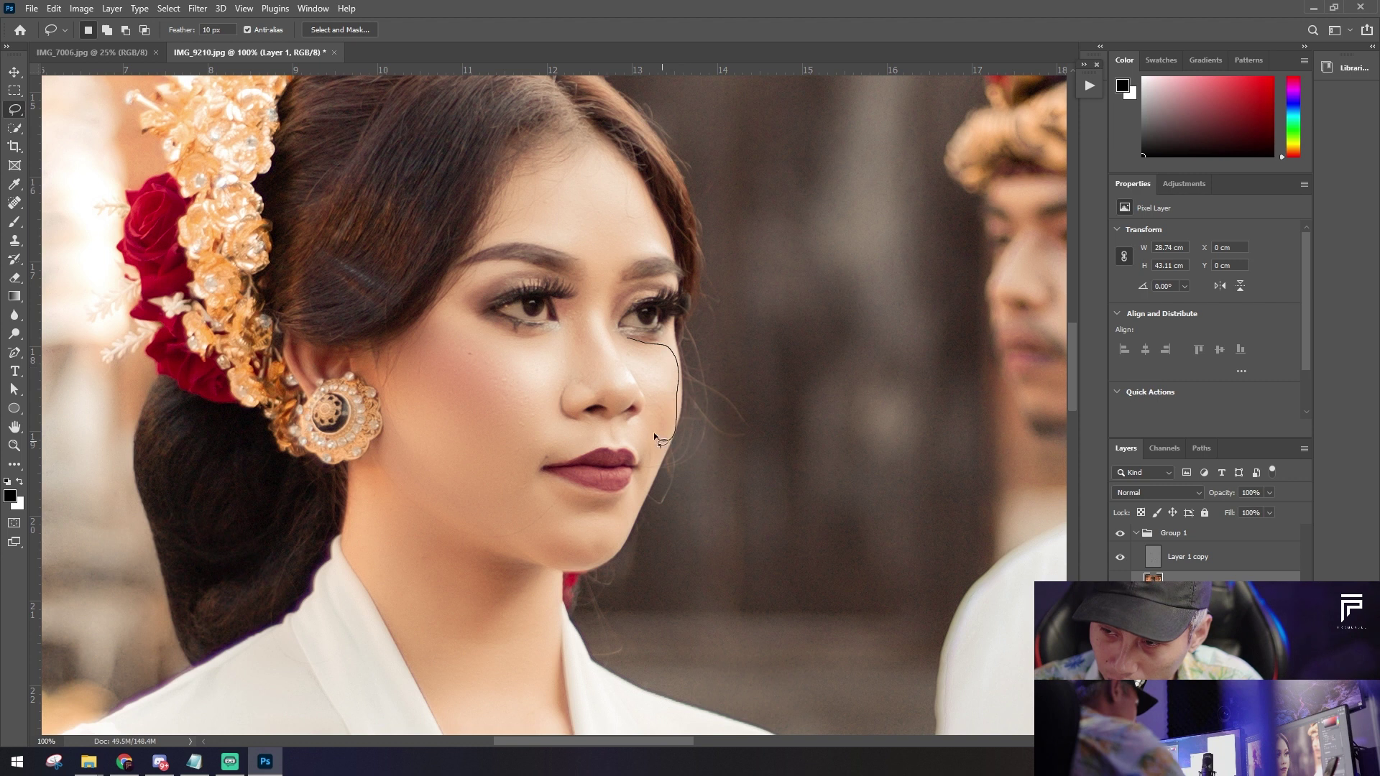
{"action": "left_click_drag", "start_coordinate": [619, 358], "coordinate": [622, 342]}
{"action": "key", "text": "ctrl+alt+f"}
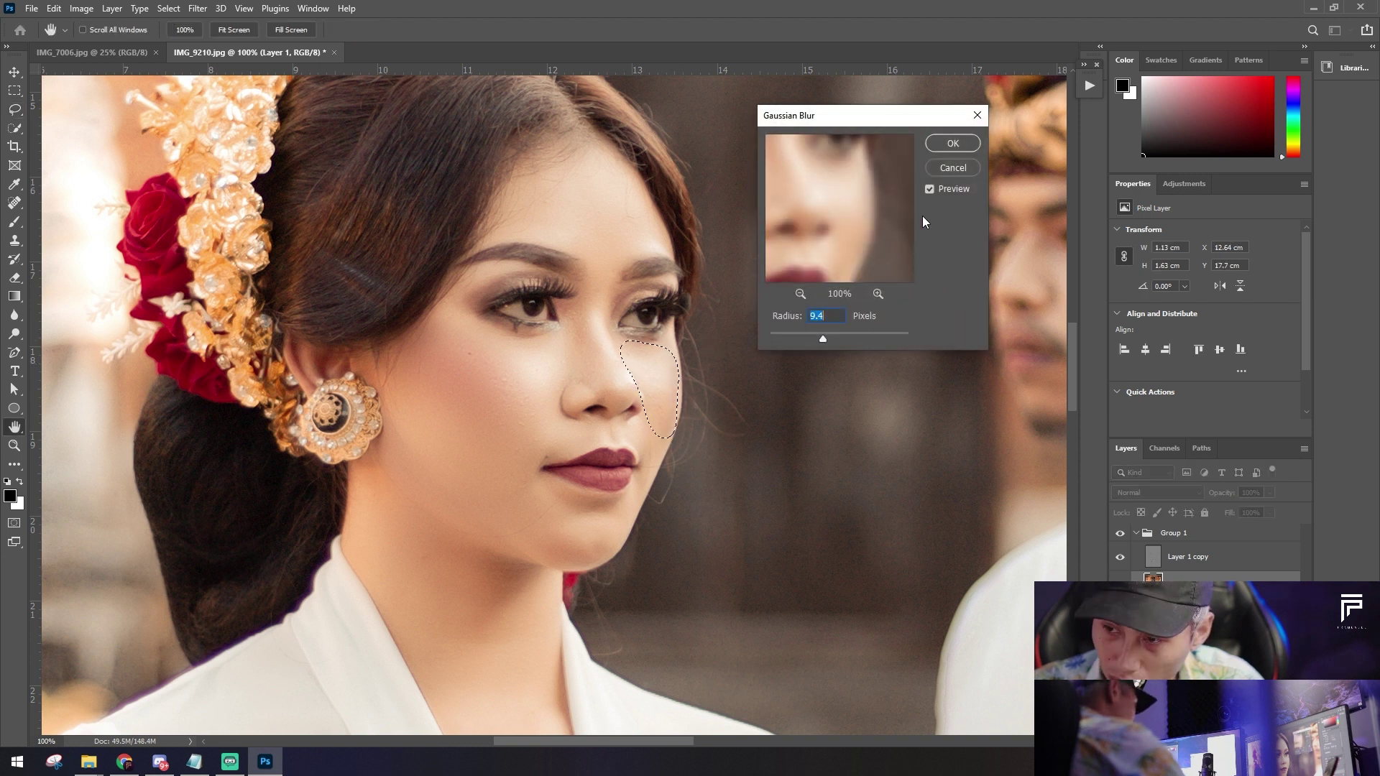
{"action": "left_click", "coordinate": [950, 149]}
{"action": "key", "text": "ctrl+d"}
Step: Blur the jaw and neck below the chin at 9.4 pixels to even the tones
{"action": "scroll", "coordinate": [683, 486], "scroll_direction": "down", "scroll_amount": 1}
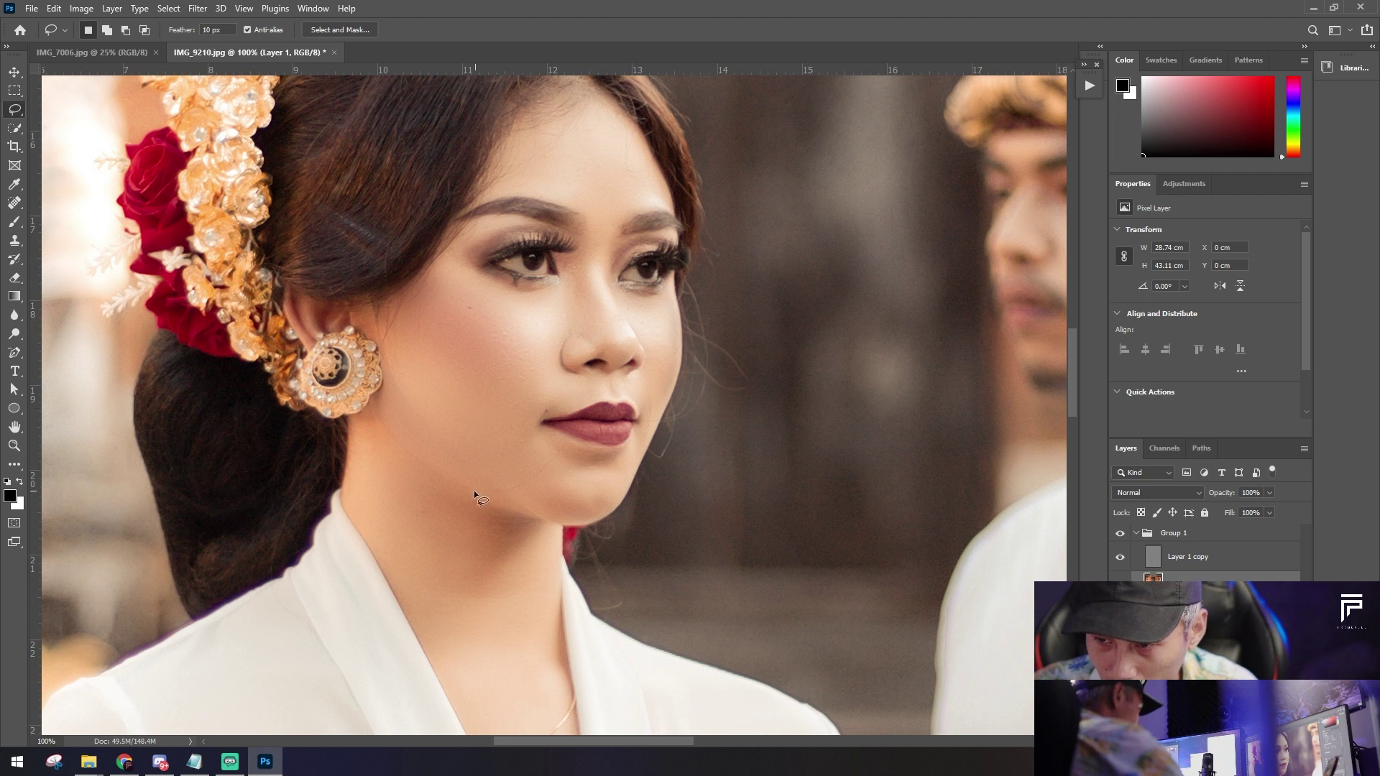
{"action": "mouse_move", "coordinate": [403, 553]}
{"action": "left_mouse_down"}
{"action": "mouse_move", "coordinate": [528, 456]}
{"action": "mouse_move", "coordinate": [475, 460]}
{"action": "mouse_move", "coordinate": [441, 432]}
{"action": "mouse_move", "coordinate": [515, 481]}
{"action": "left_mouse_up"}
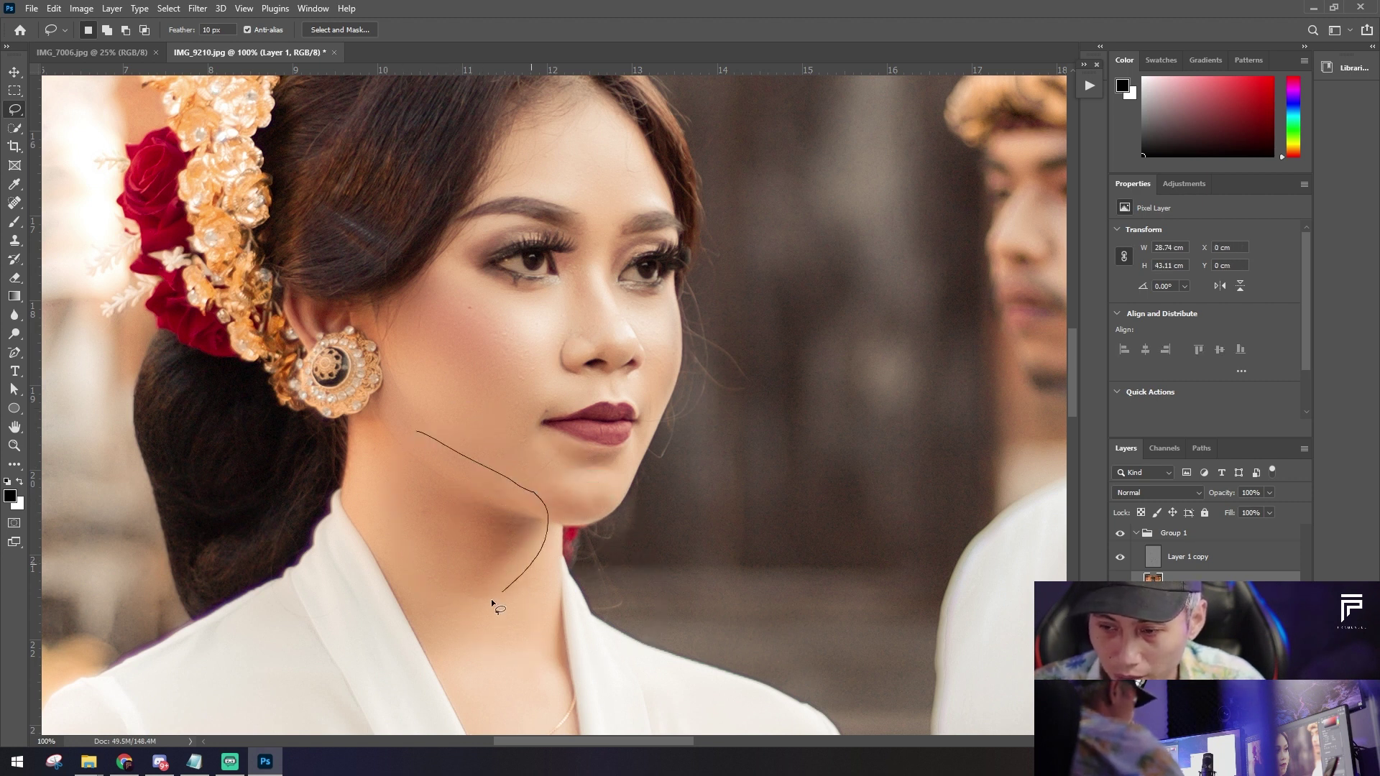
{"action": "left_click_drag", "start_coordinate": [387, 453], "coordinate": [392, 449]}
{"action": "key", "text": "ctrl+alt+f"}
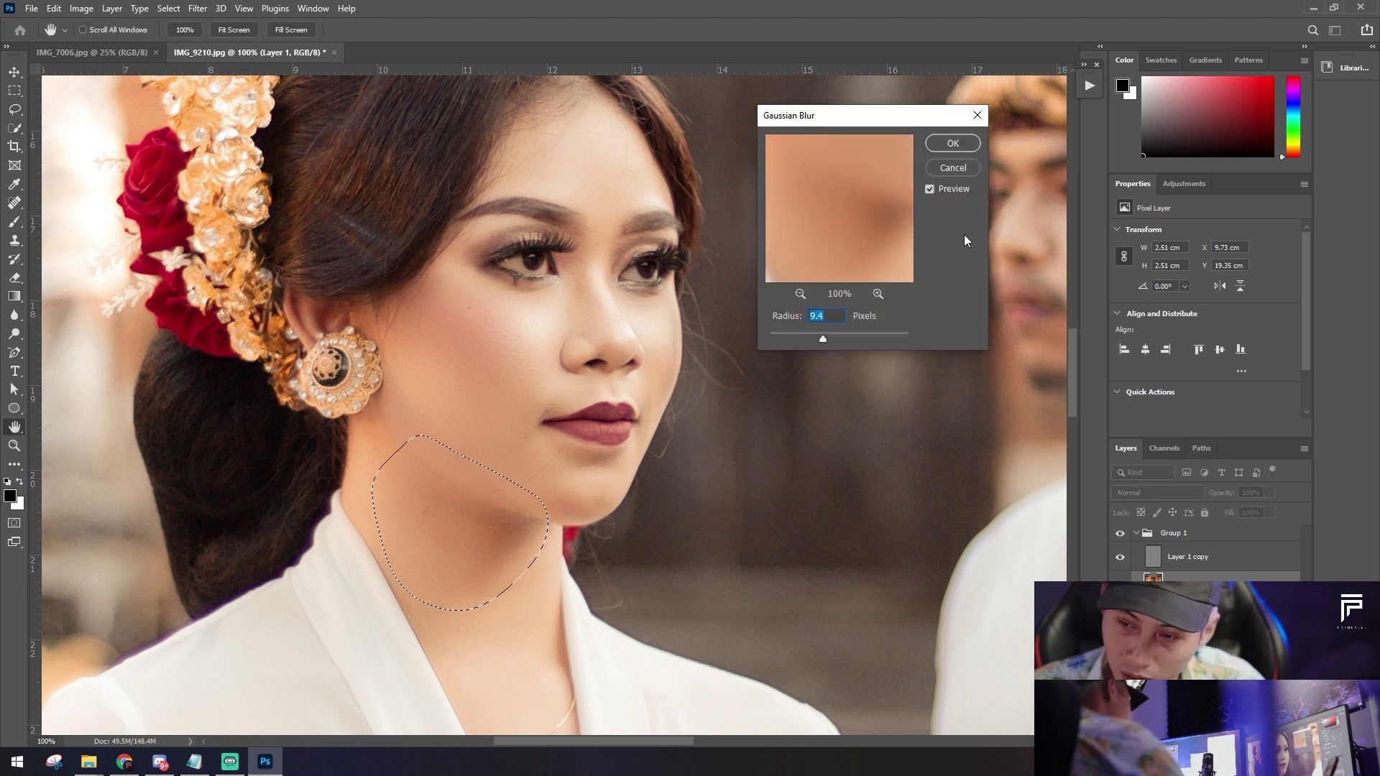
{"action": "left_click", "coordinate": [953, 144]}
{"action": "key", "text": "ctrl+d"}
{"action": "scroll", "coordinate": [842, 343], "scroll_direction": "down", "scroll_amount": 3}
{"action": "key", "text": "ctrl+minus"}
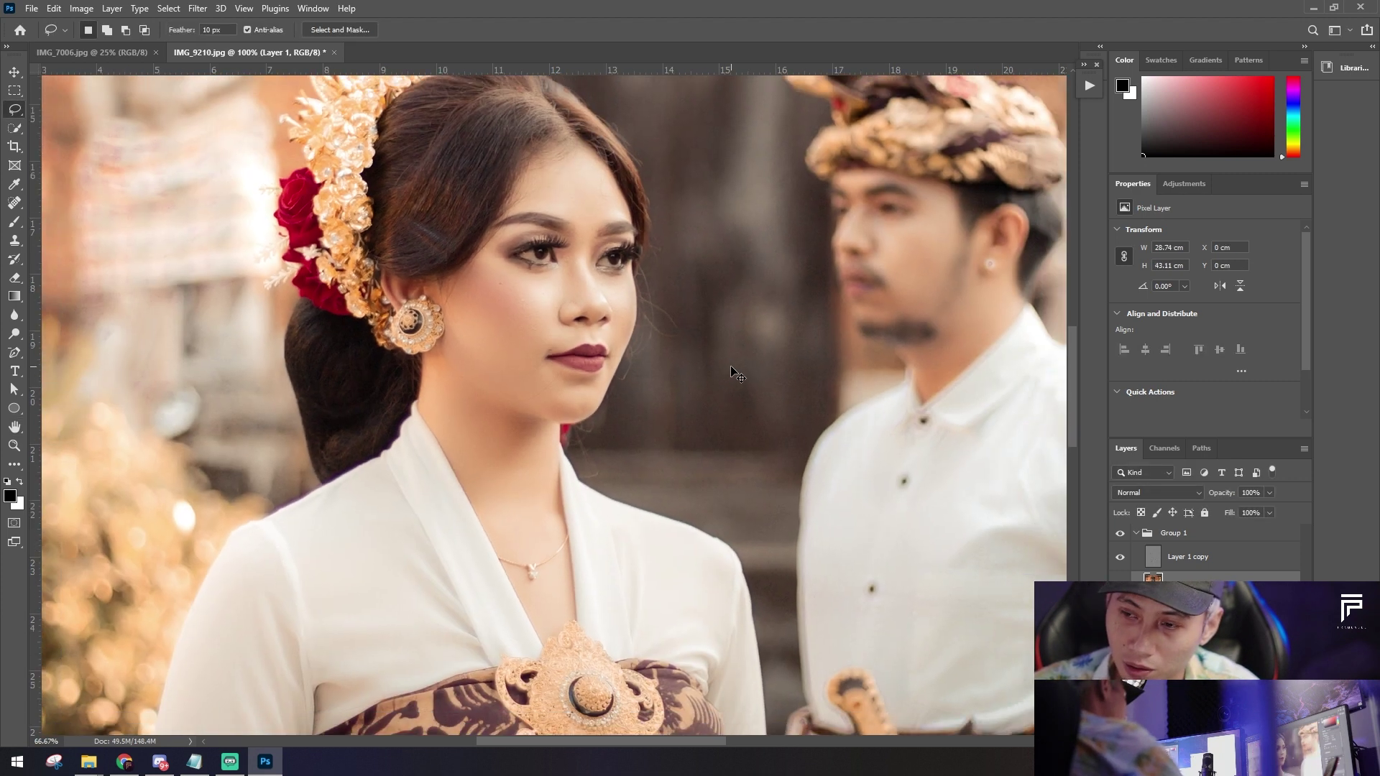
Step: Flatten the retouched temple couple photo into one Background layer
{"action": "key", "text": "ctrl+minus"}
{"action": "key", "text": "ctrl+minus"}
{"action": "key", "text": "ctrl+minus"}
{"action": "scroll", "coordinate": [730, 366], "scroll_direction": "down", "scroll_amount": 2}
{"action": "scroll", "coordinate": [730, 366], "scroll_direction": "down", "scroll_amount": 3}
{"action": "scroll", "coordinate": [731, 369], "scroll_direction": "up", "scroll_amount": 2}
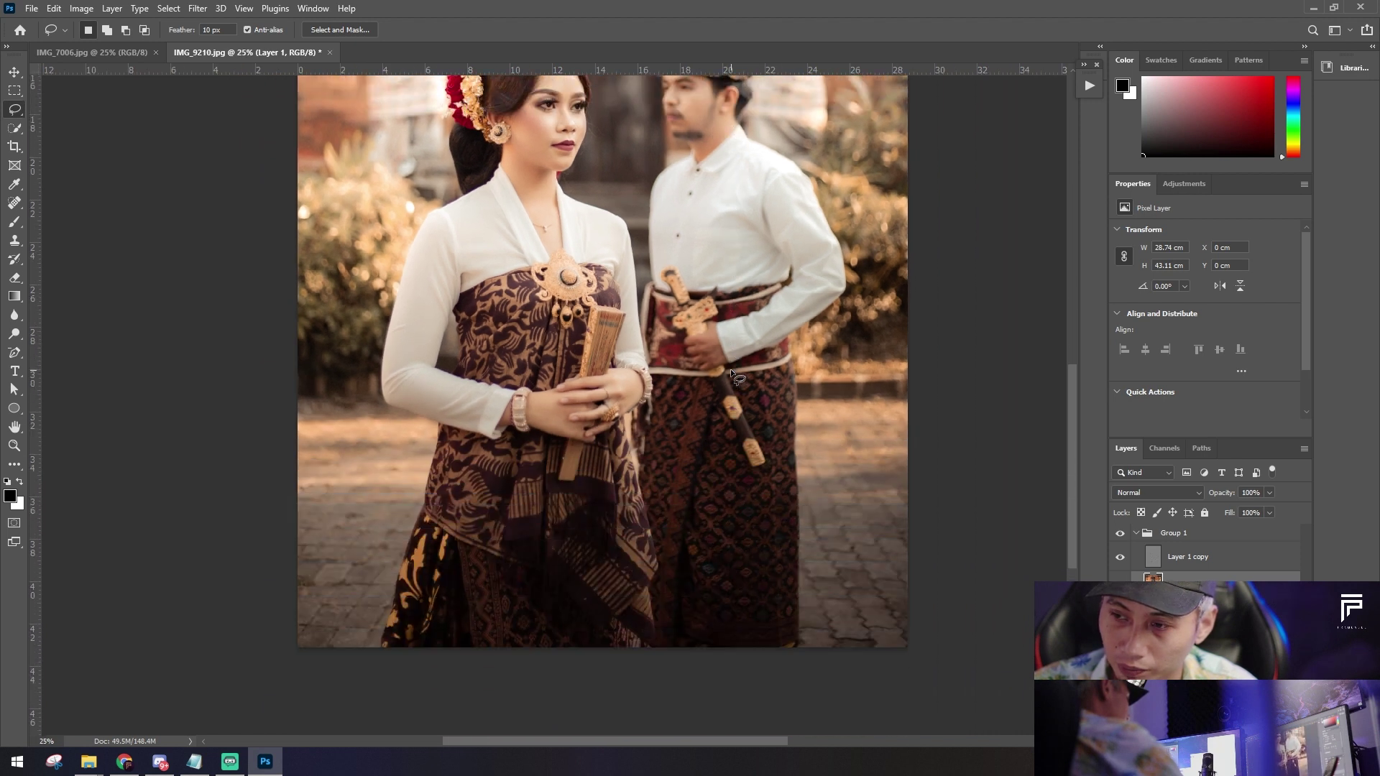
{"action": "scroll", "coordinate": [731, 369], "scroll_direction": "up", "scroll_amount": 2}
{"action": "scroll", "coordinate": [731, 369], "scroll_direction": "up", "scroll_amount": 1}
{"action": "key", "text": "ctrl+minus"}
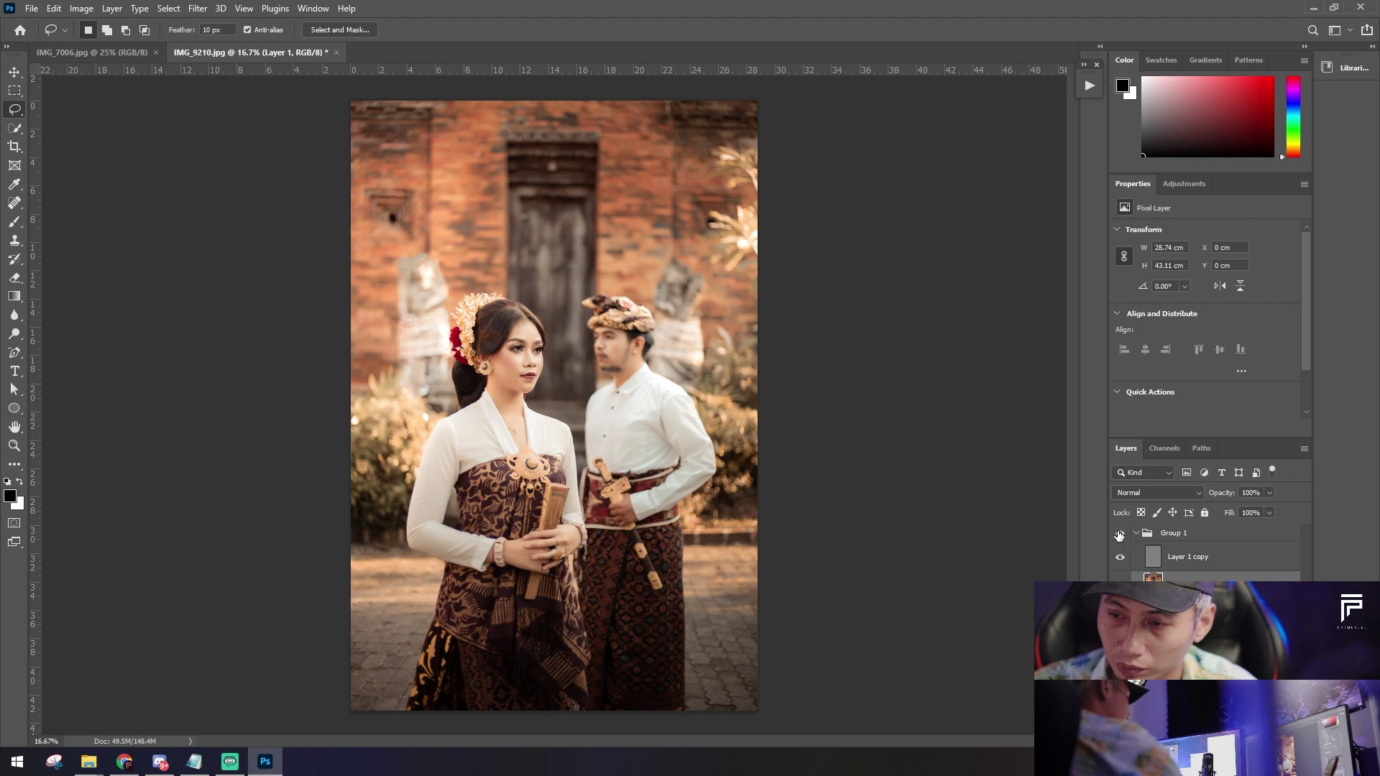
{"action": "right_click", "coordinate": [1182, 557]}
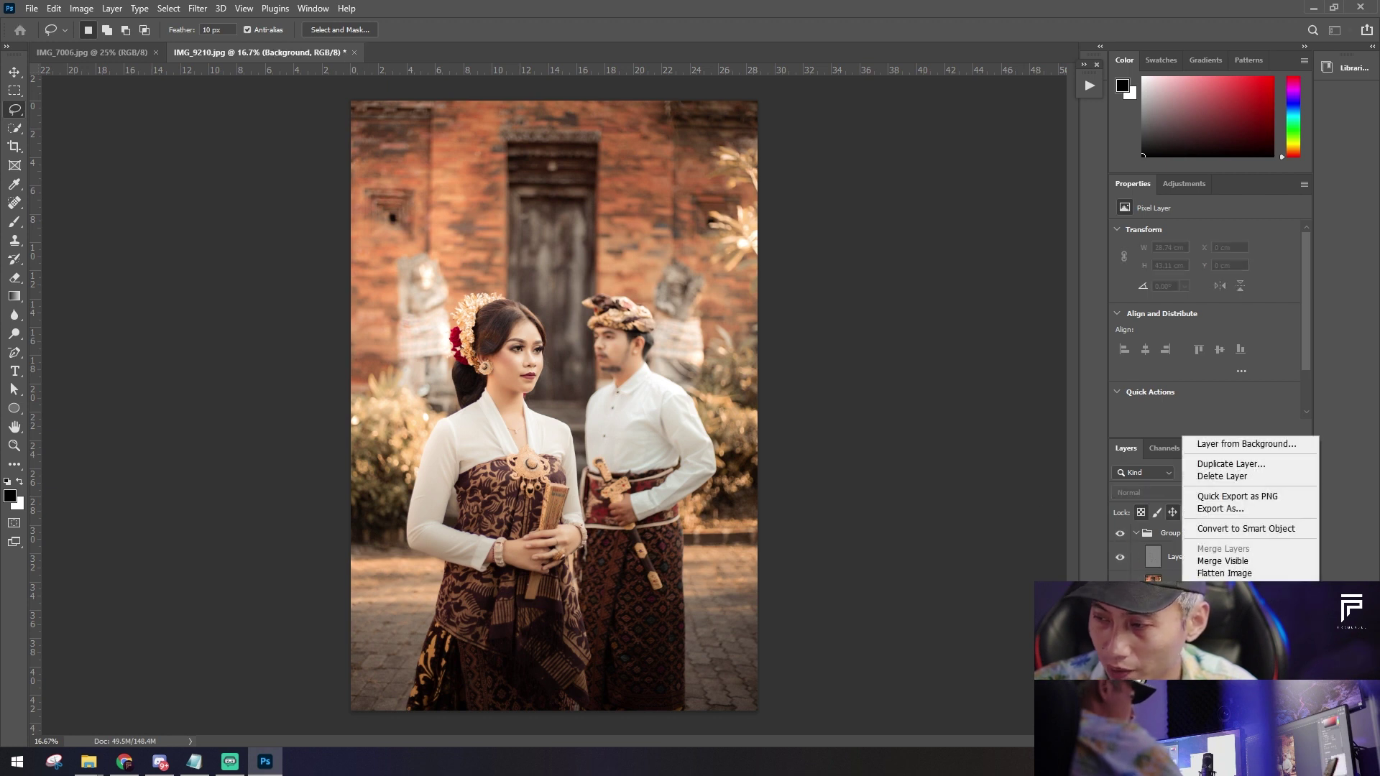
{"action": "left_click", "coordinate": [1226, 574]}
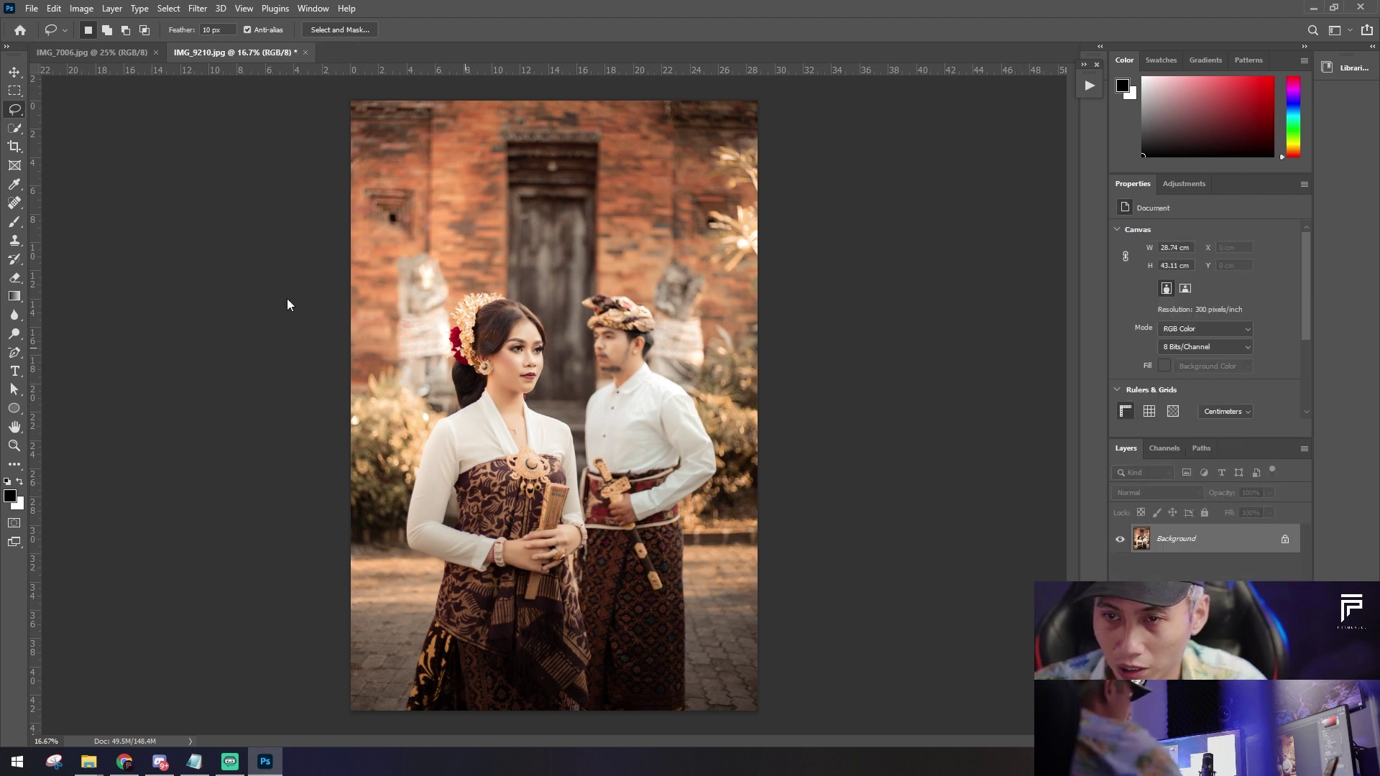
Step: Save it as JPEG 'IMG_9210 edit ps.jpg' in the edited folder and close the document
{"action": "key", "text": "ctrl+shift+s"}
{"action": "left_click", "coordinate": [471, 564]}
{"action": "type", "text": "ed"}
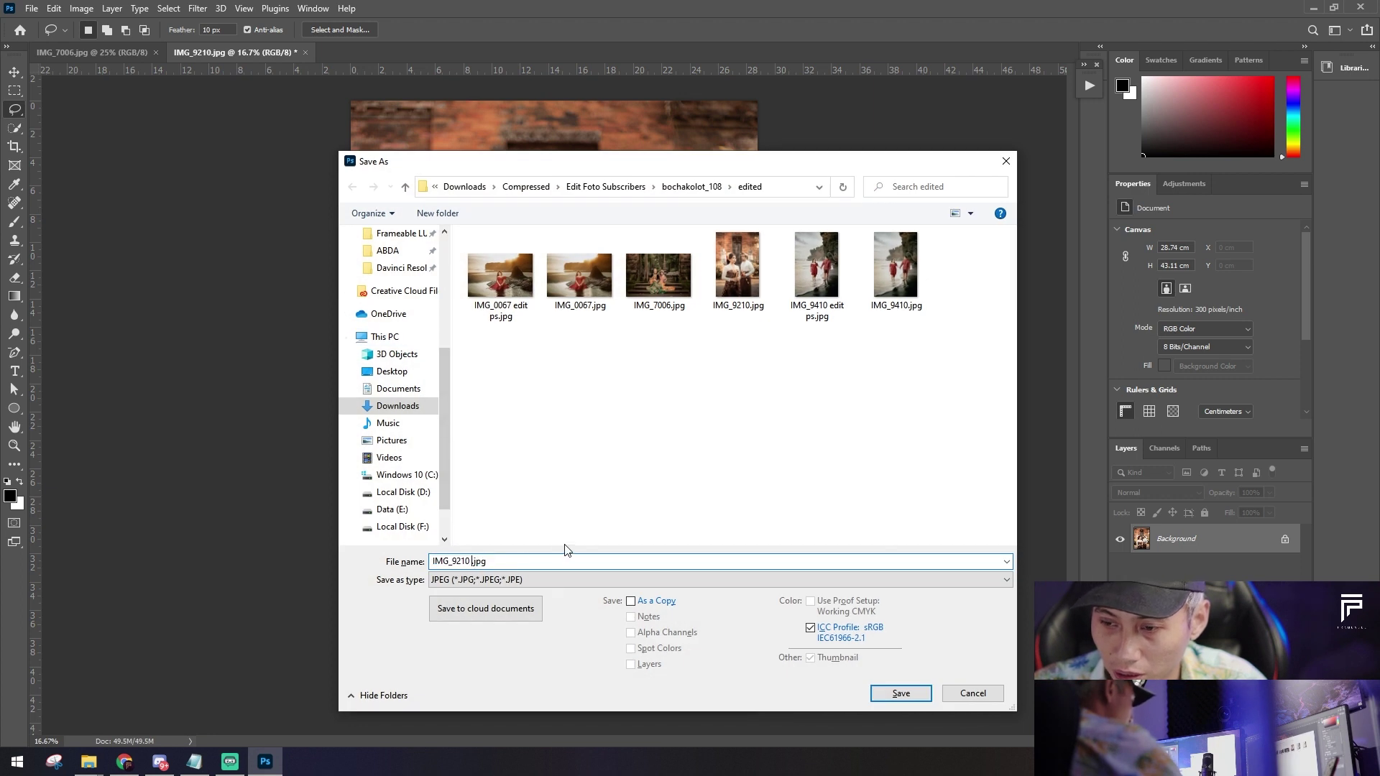
{"action": "key", "text": "BackSpace"}
{"action": "key", "text": "BackSpace"}
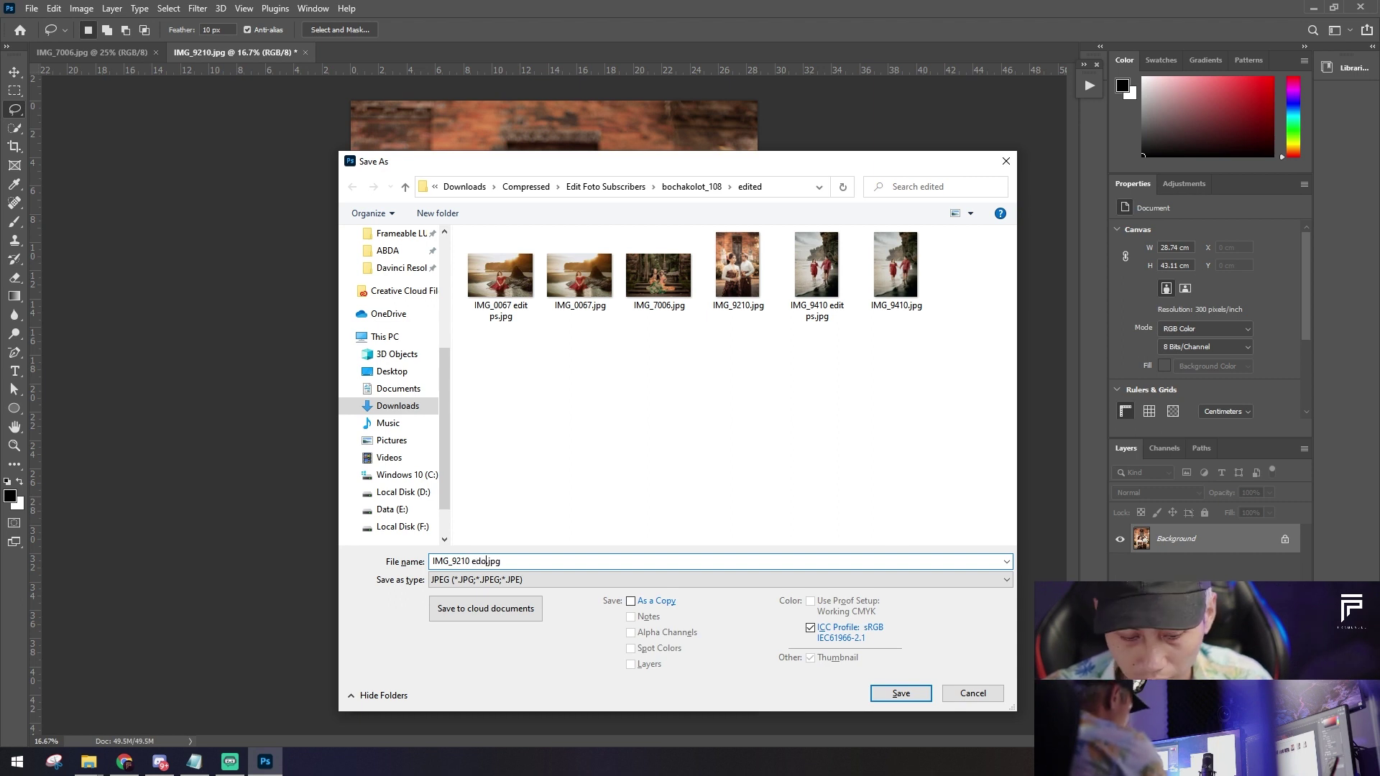
{"action": "key", "text": "Return"}
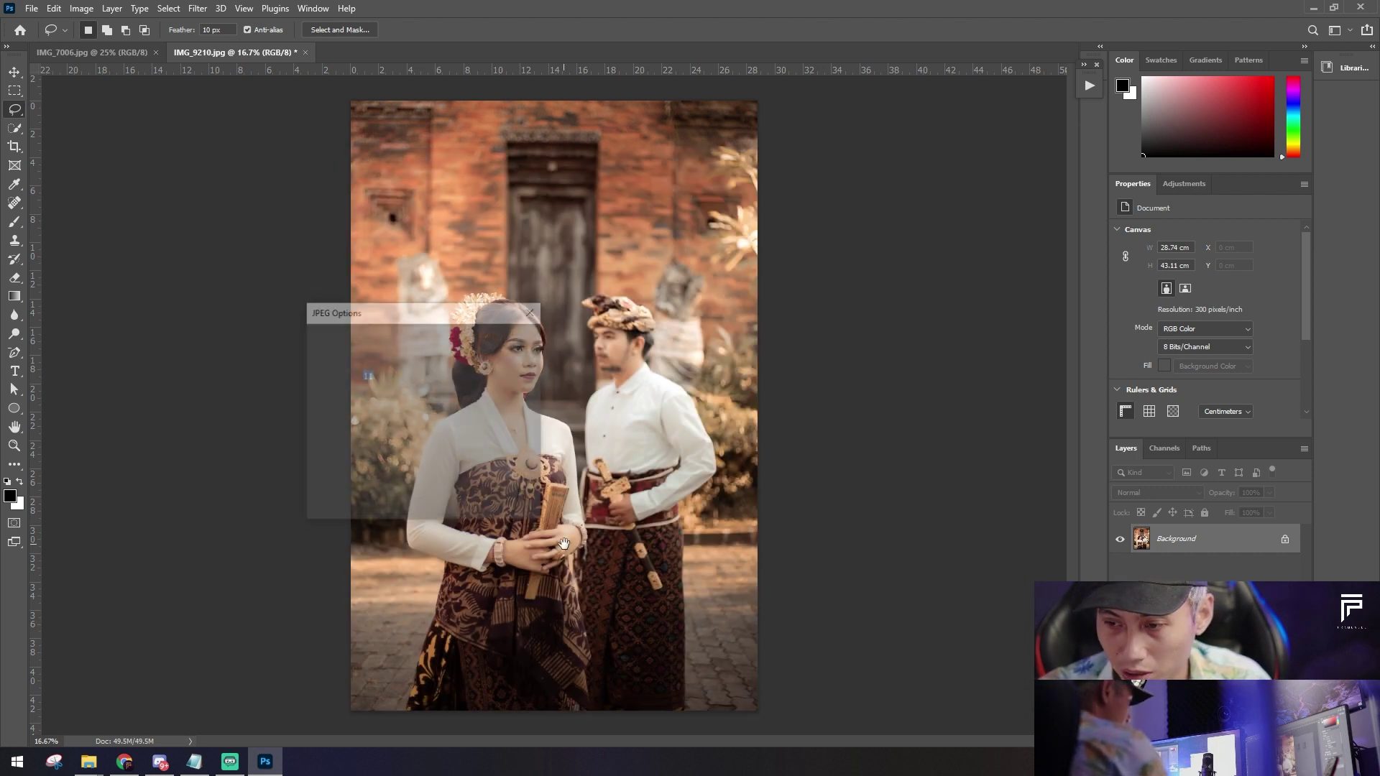
{"action": "key", "text": "Return"}
{"action": "key", "text": "l"}
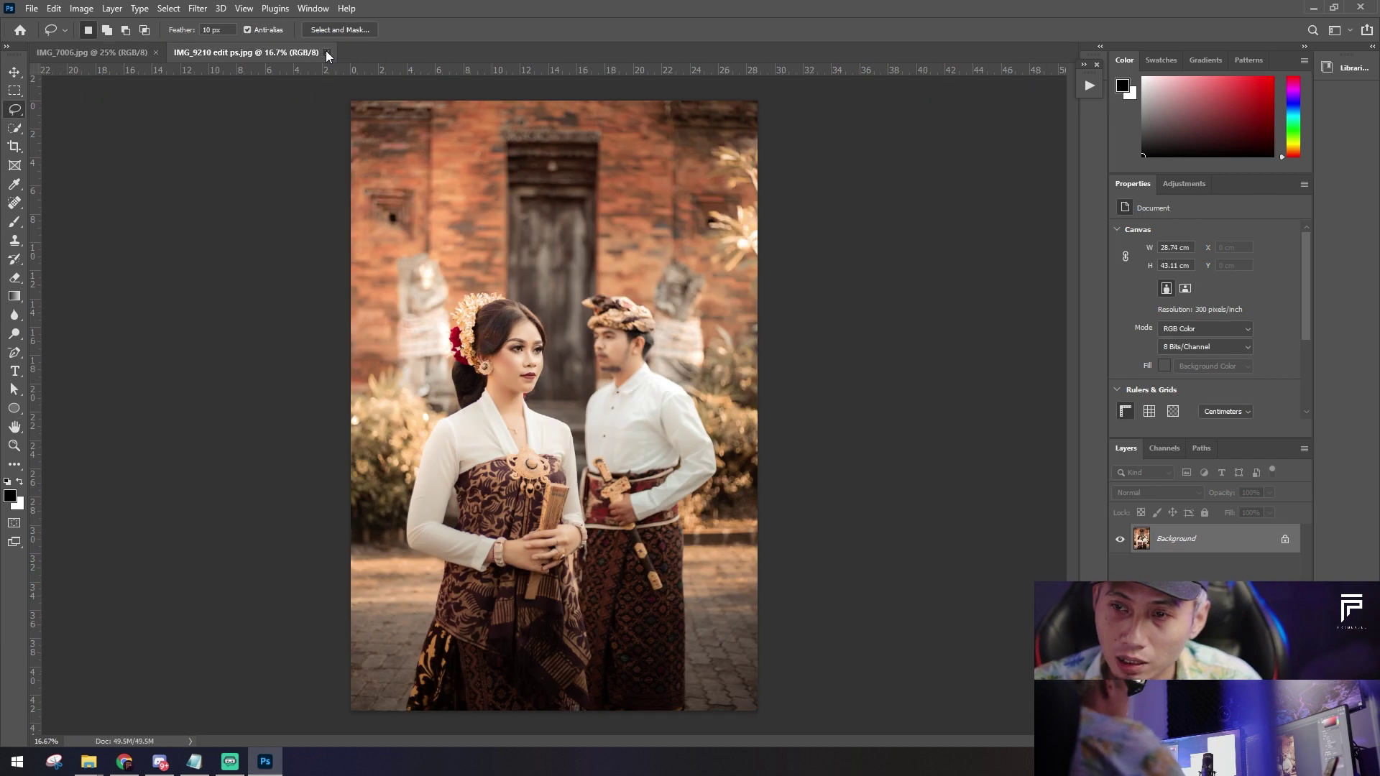
{"action": "left_click", "coordinate": [326, 51]}
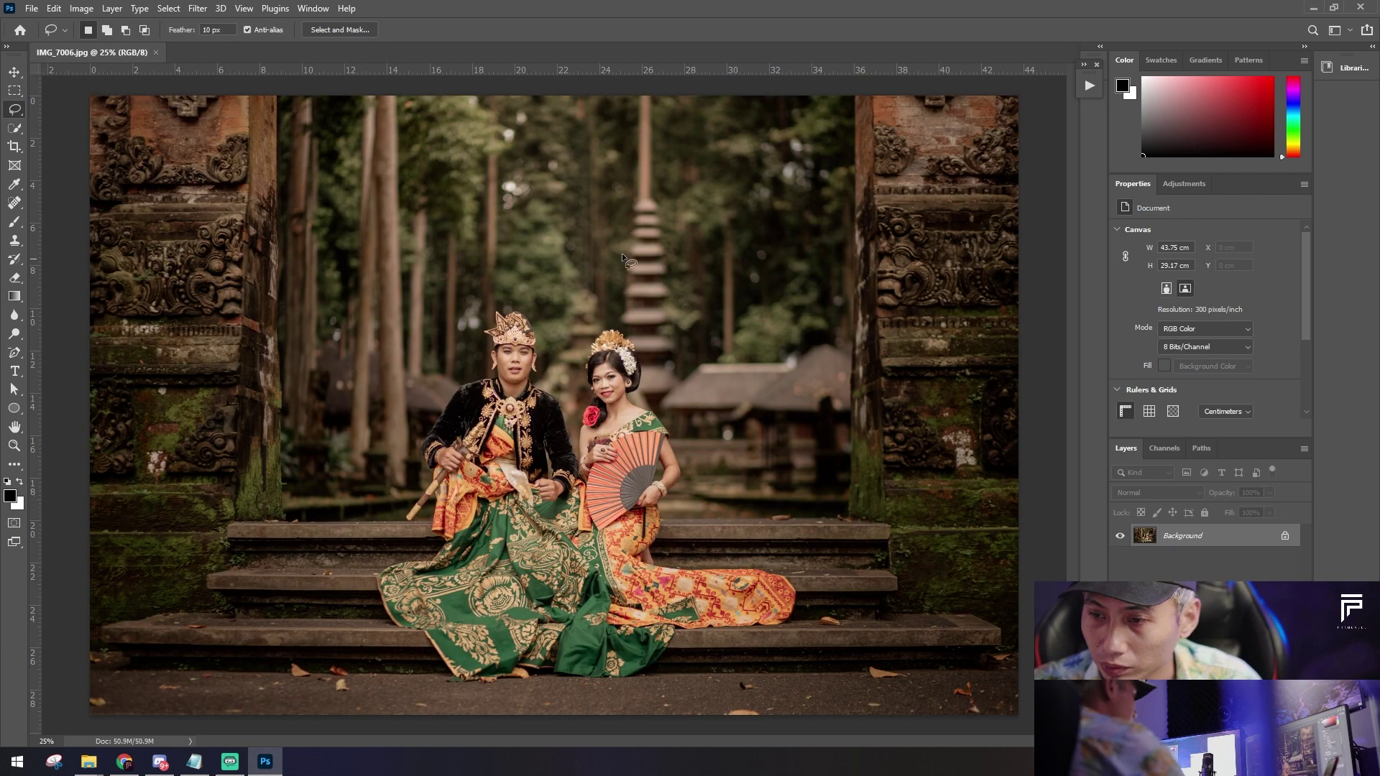
Step: Duplicate the forest couple photo's Background layer and launch Portraiture 3 on the copy
{"action": "key", "text": "v"}
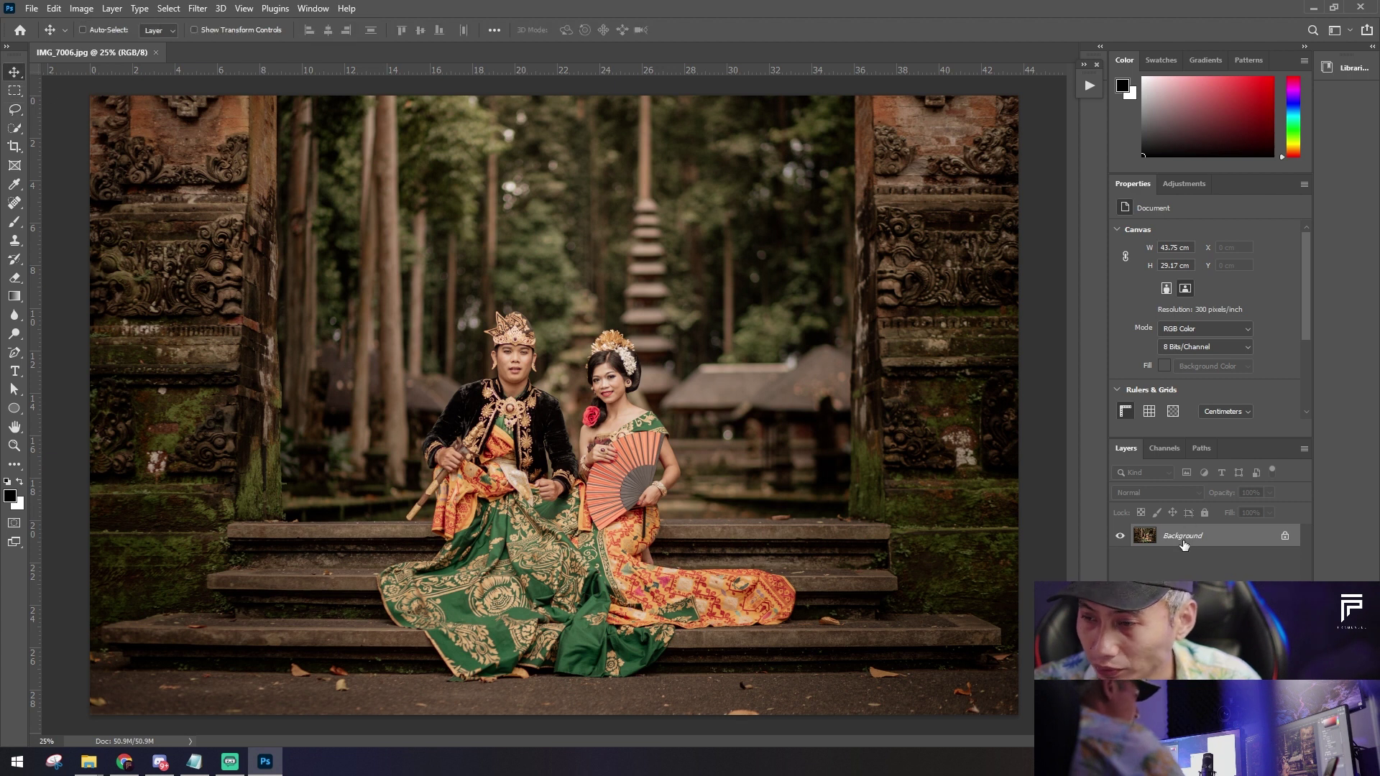
{"action": "key", "text": "ctrl+j"}
{"action": "key", "text": "ctrl+plus"}
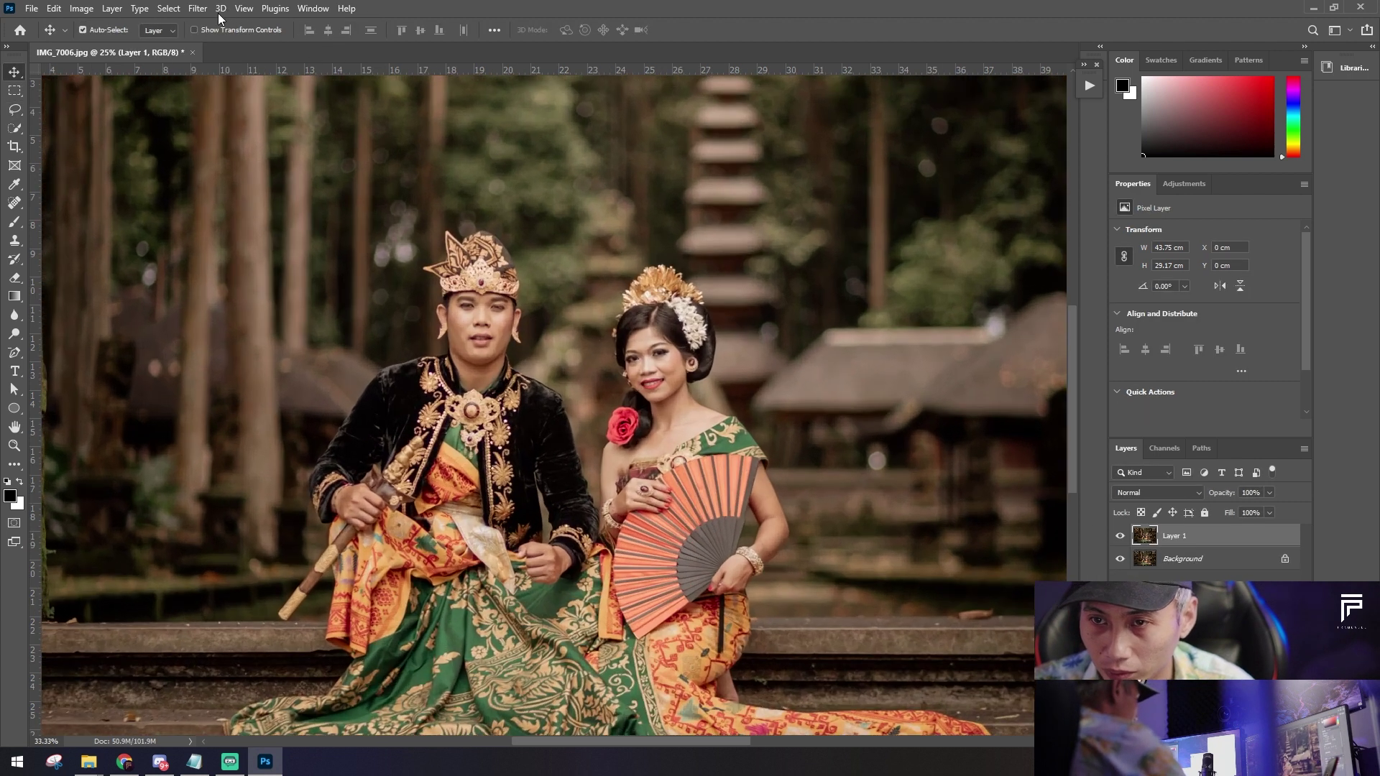
{"action": "left_click", "coordinate": [198, 8]}
{"action": "left_click", "coordinate": [414, 347]}
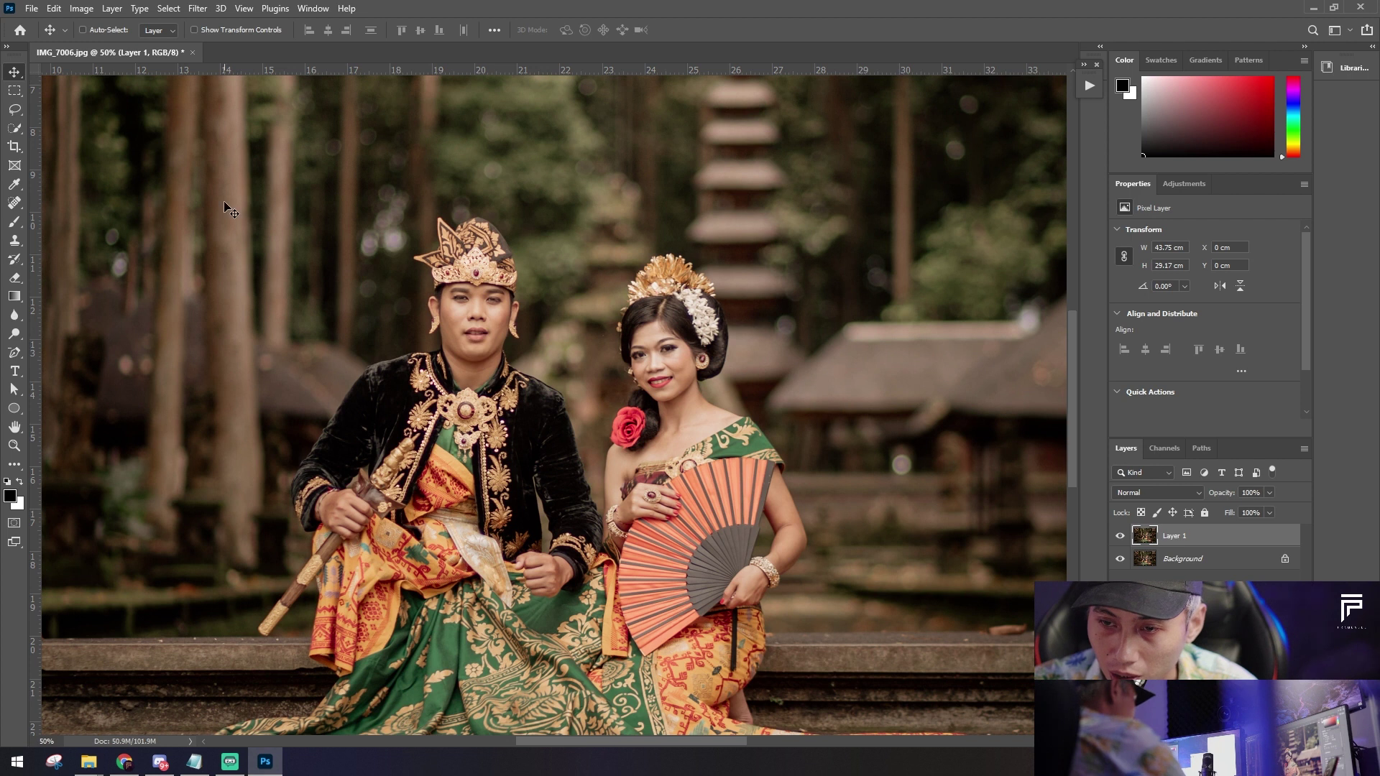
{"action": "left_click", "coordinate": [201, 15]}
{"action": "mouse_move", "coordinate": [222, 336]}
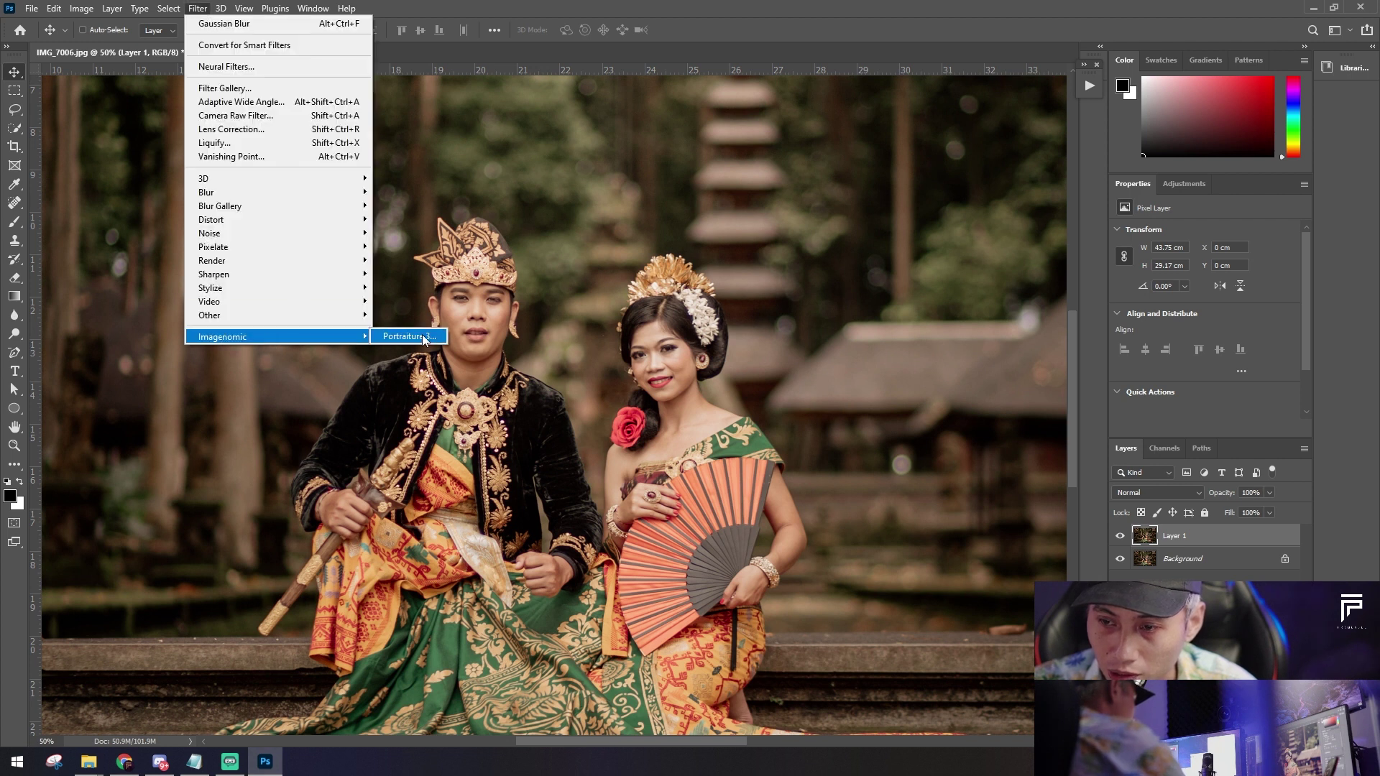
{"action": "left_click", "coordinate": [404, 335]}
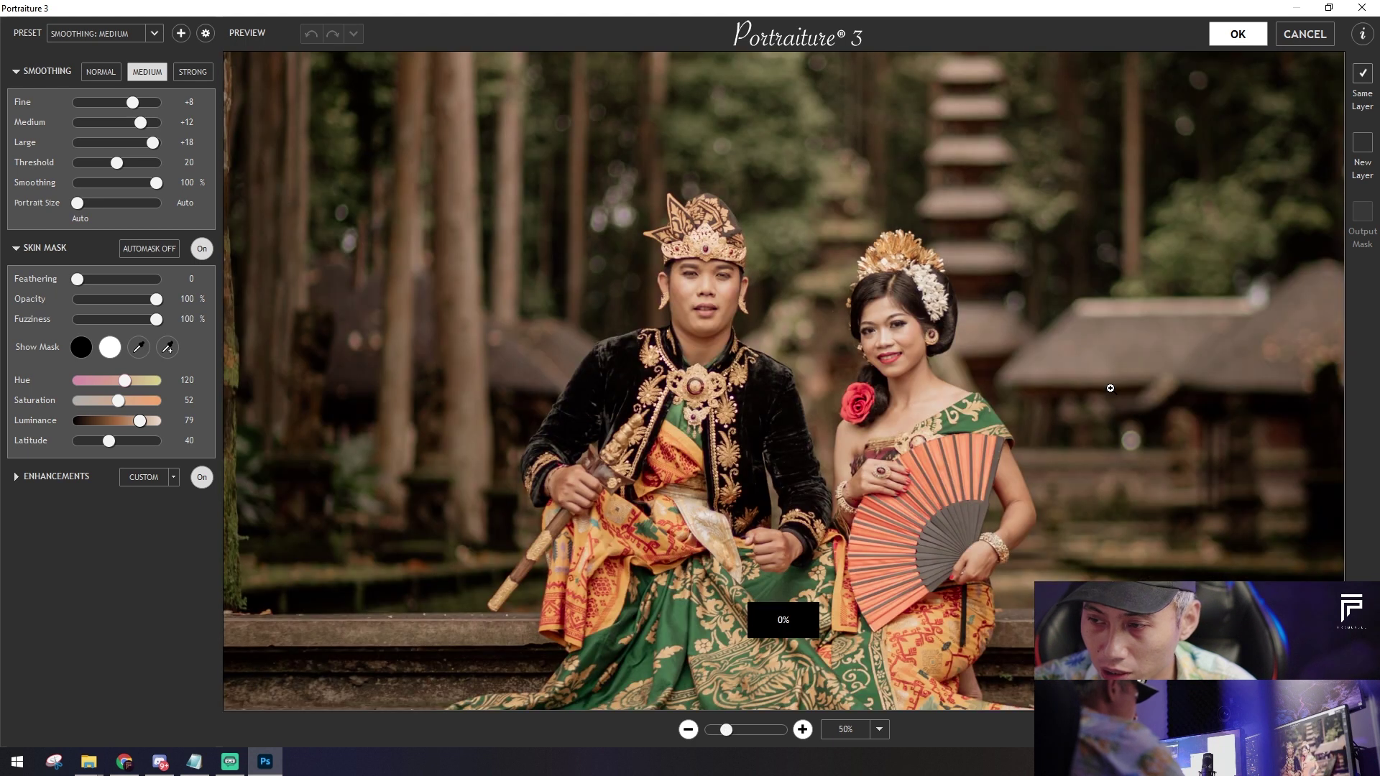
Step: Sample the couple's skin tones into Portraiture's skin mask and apply the Medium smoothing
{"action": "scroll", "coordinate": [1123, 379], "scroll_direction": "up", "scroll_amount": 2}
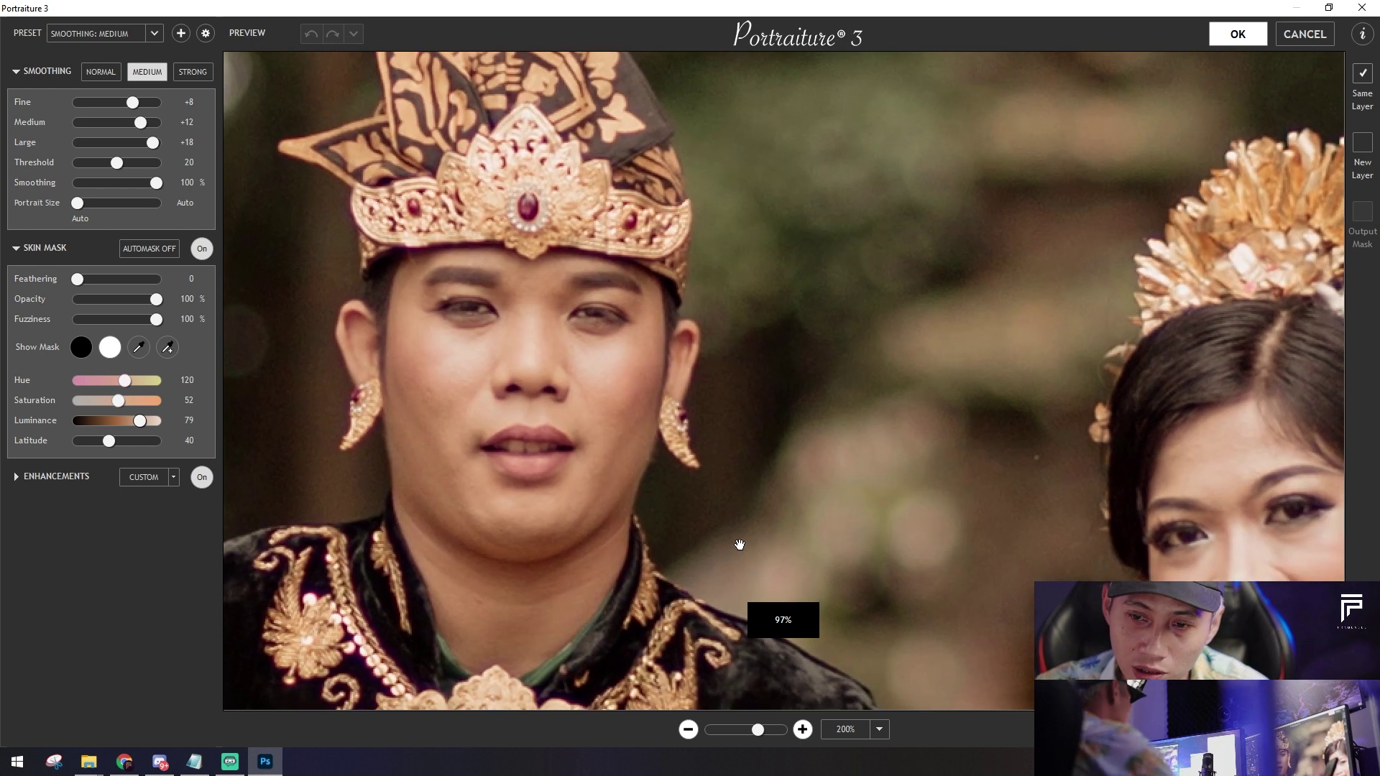
{"action": "left_click", "coordinate": [138, 348]}
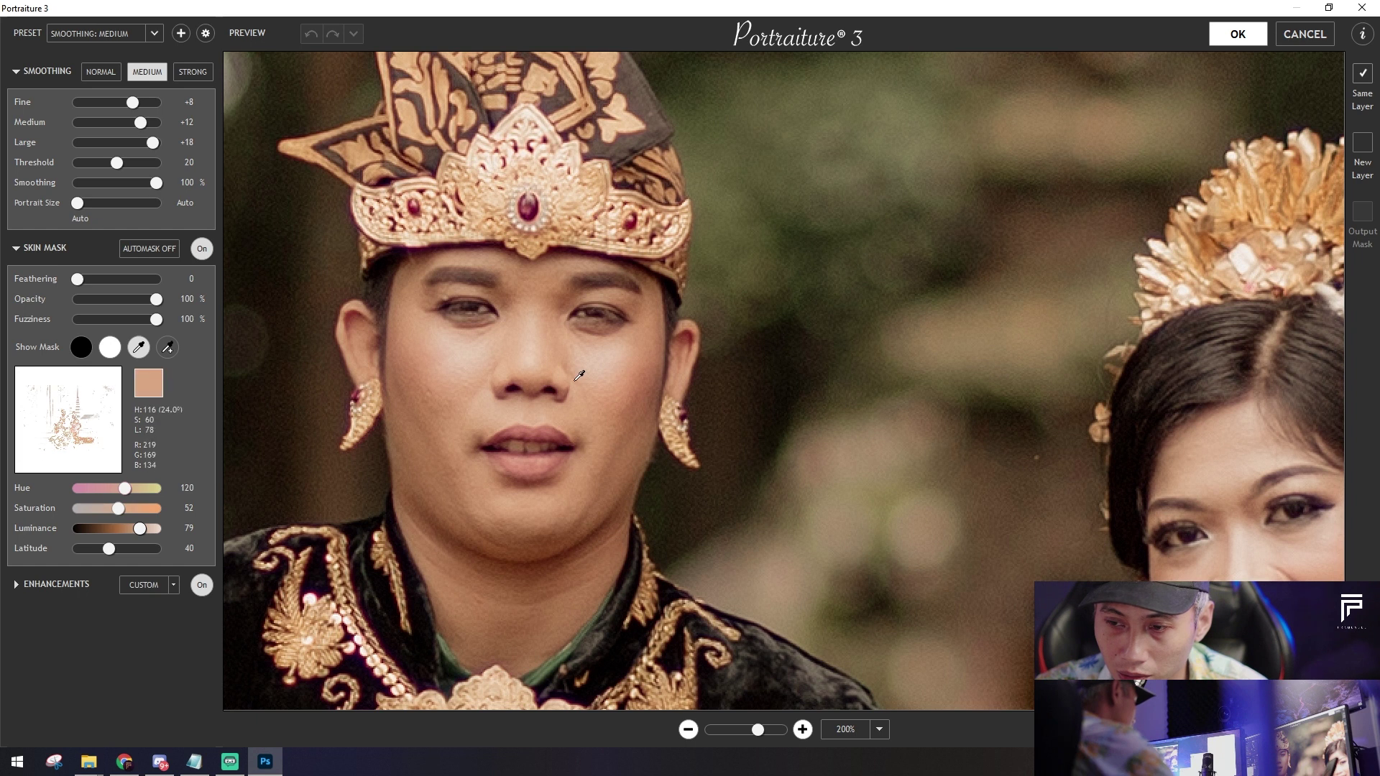
{"action": "left_click", "coordinate": [596, 351]}
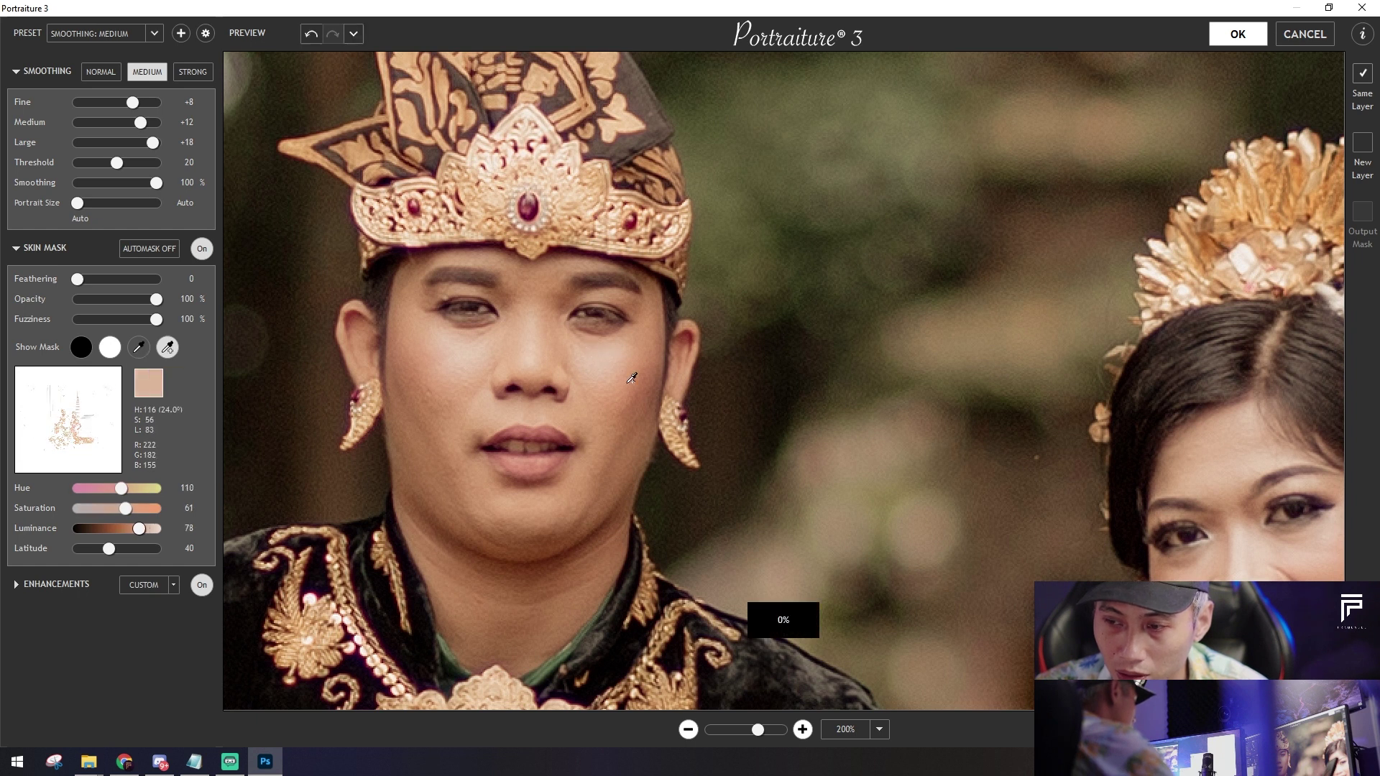
{"action": "left_click", "coordinate": [623, 408]}
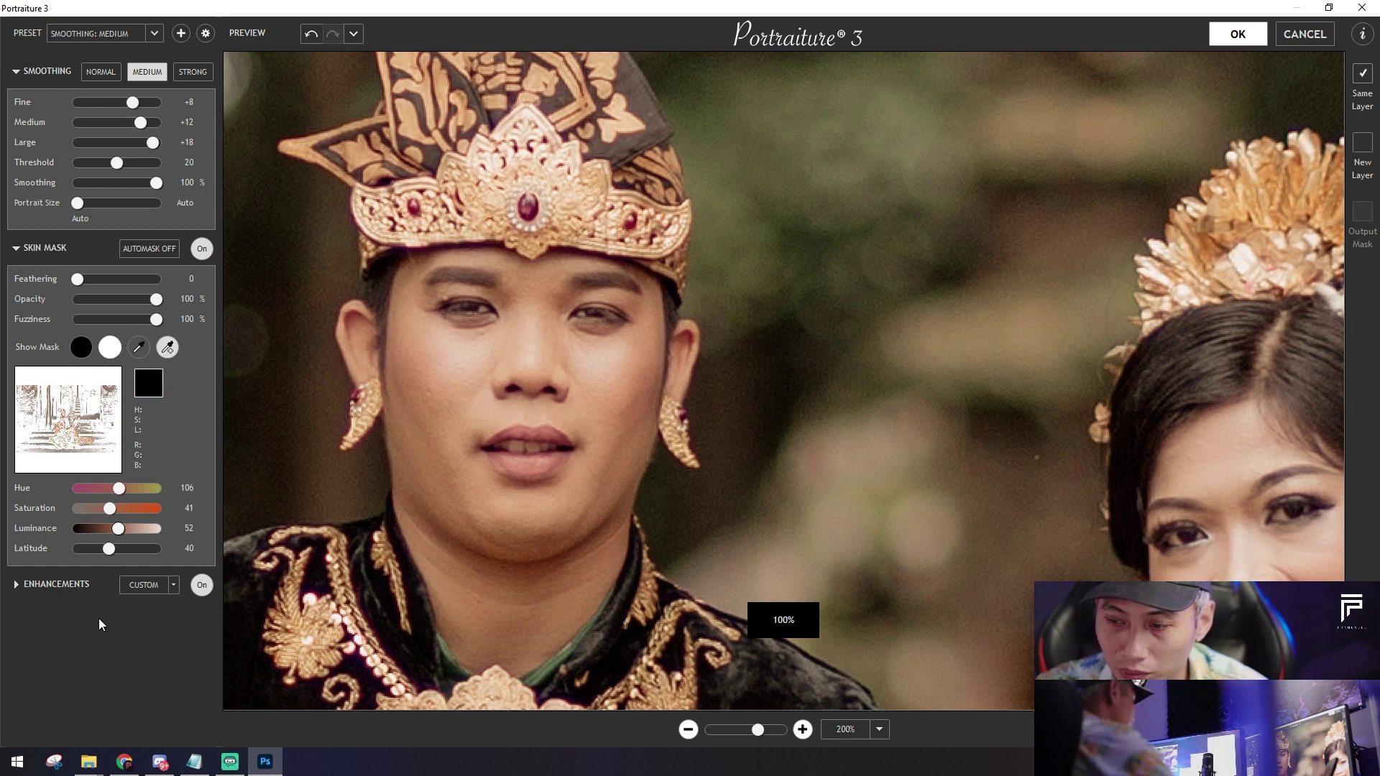
{"action": "left_click", "coordinate": [141, 350]}
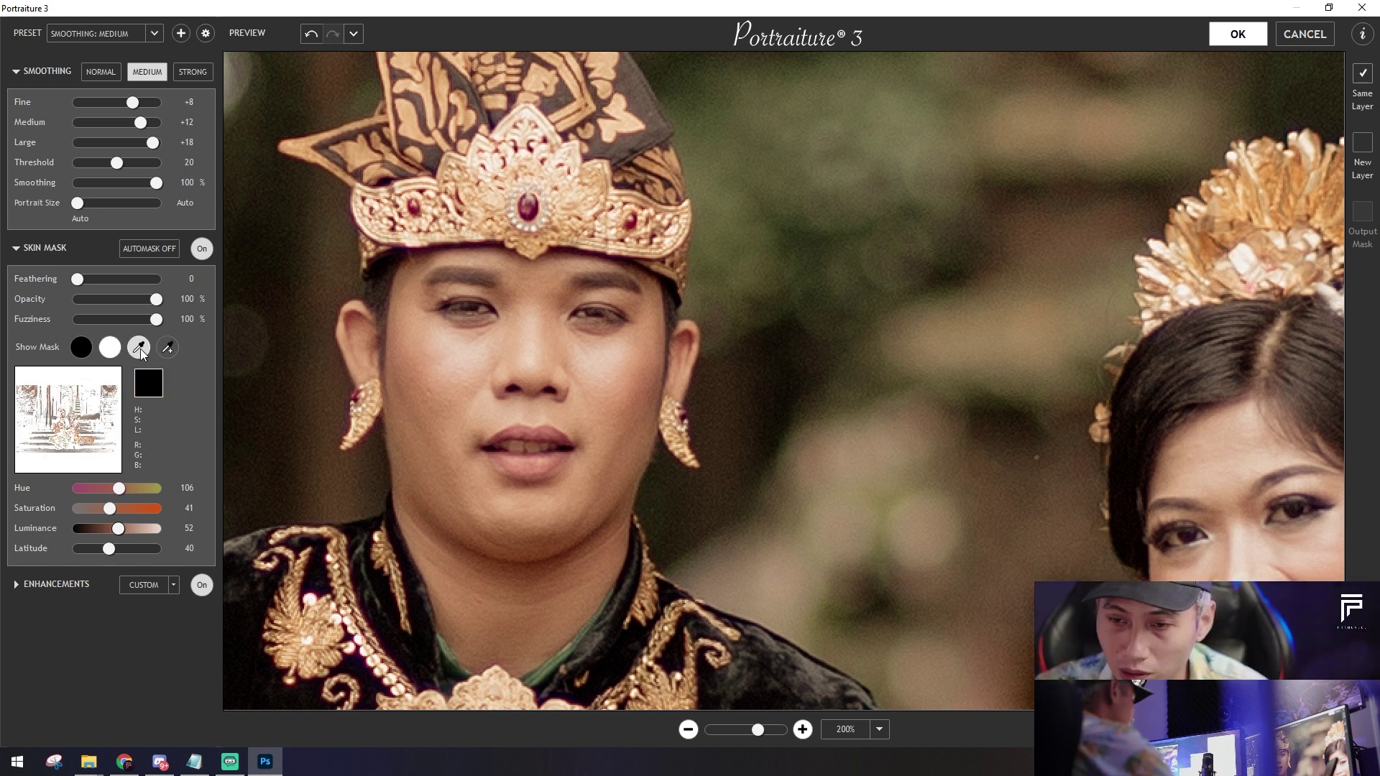
{"action": "left_click", "coordinate": [152, 351]}
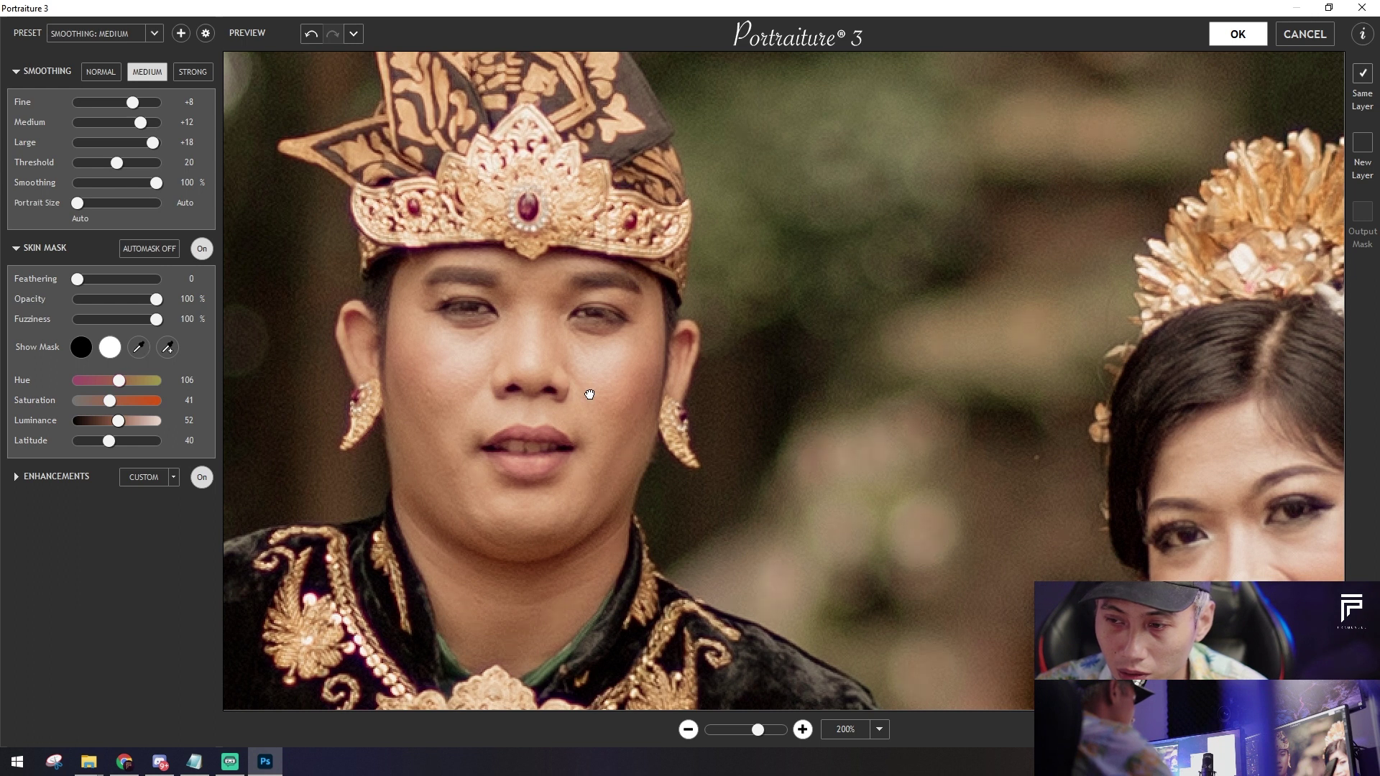
{"action": "scroll", "coordinate": [762, 398], "scroll_direction": "down", "scroll_amount": 1}
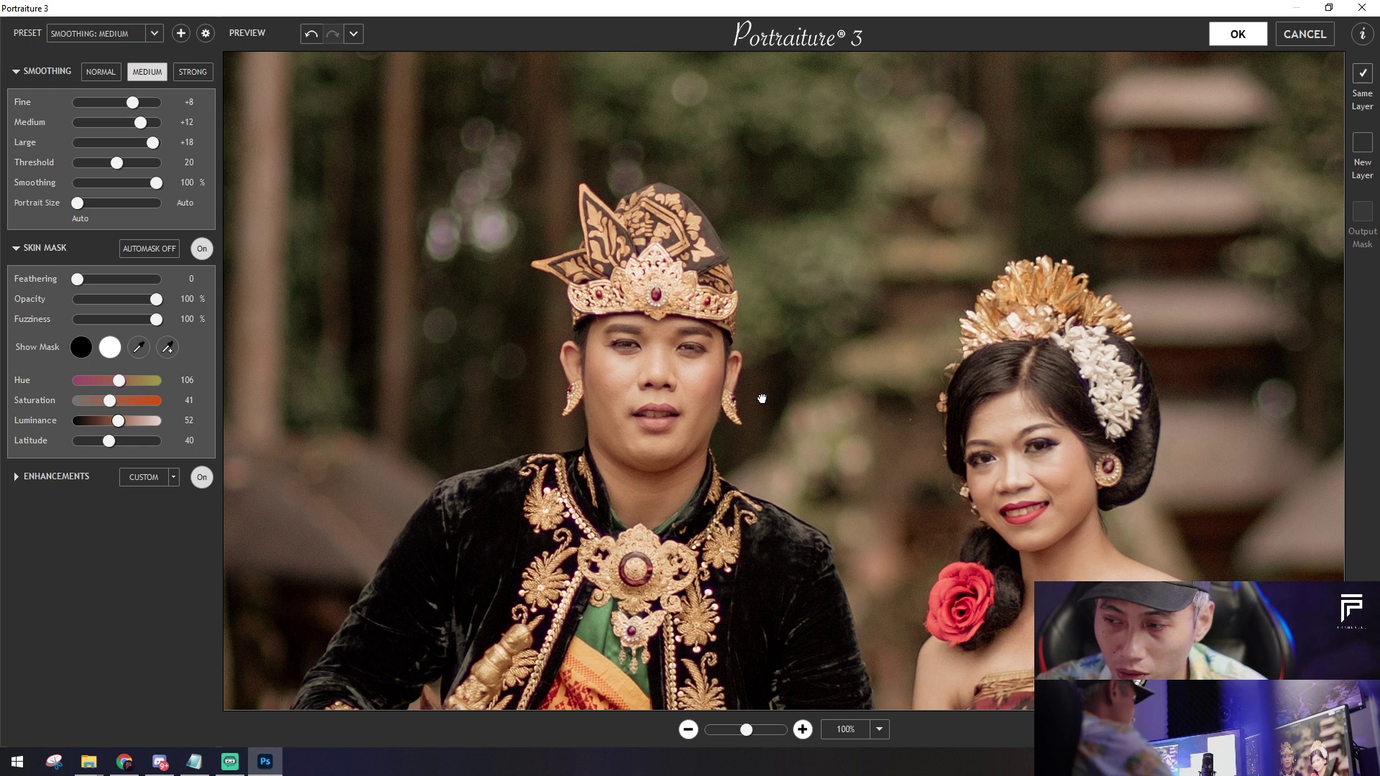
{"action": "scroll", "coordinate": [762, 398], "scroll_direction": "down", "scroll_amount": 1}
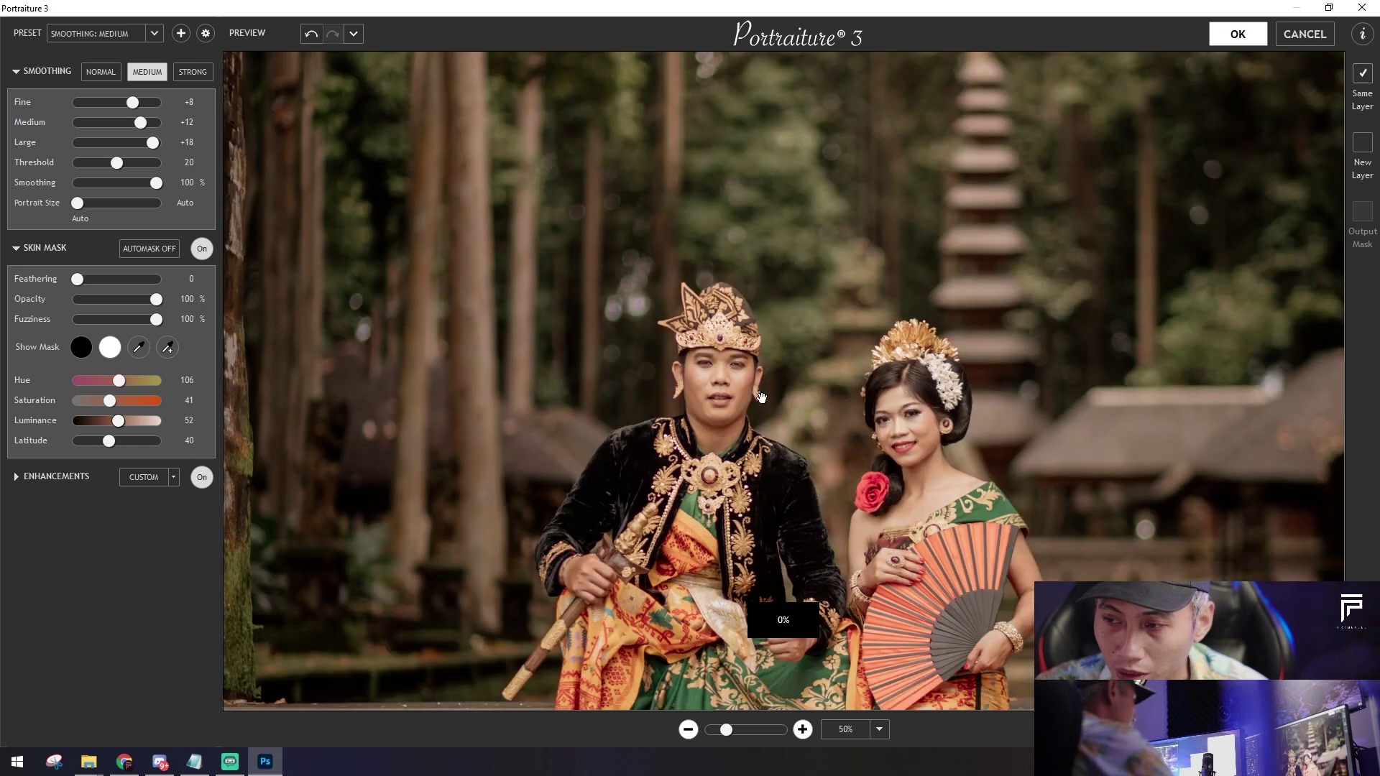
{"action": "left_click", "coordinate": [1237, 34]}
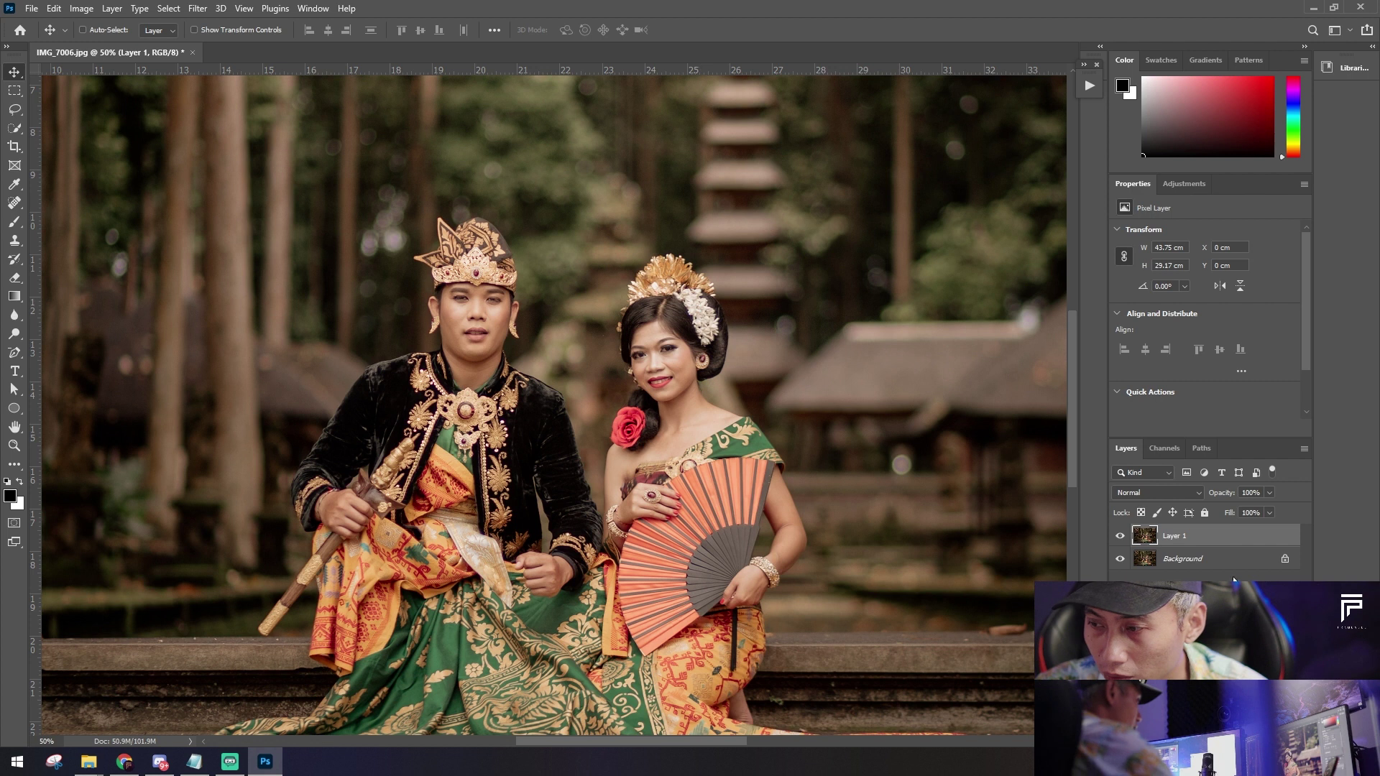
Step: Merge the smoothed layer down and run Channel Separation to add Group 1
{"action": "key", "text": "ctrl+e"}
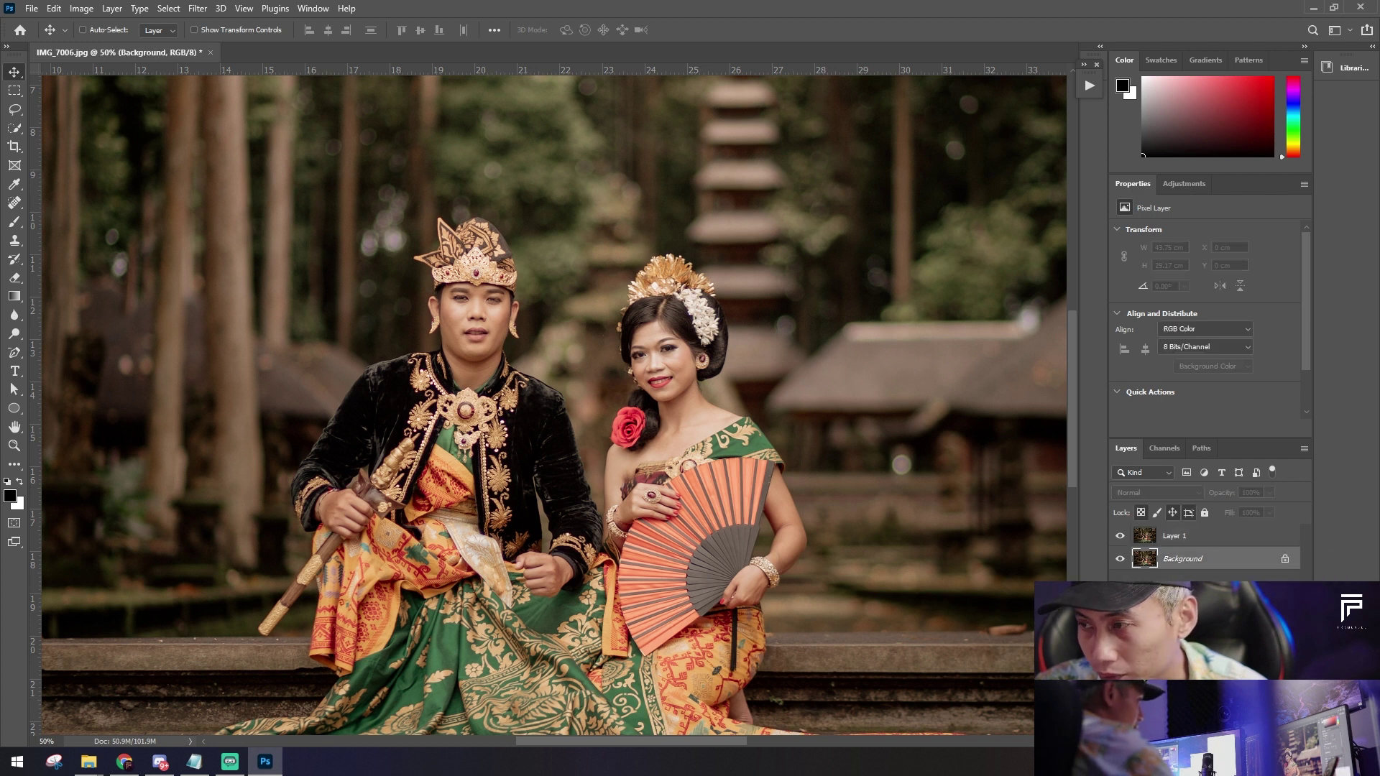
{"action": "left_click", "coordinate": [1091, 91]}
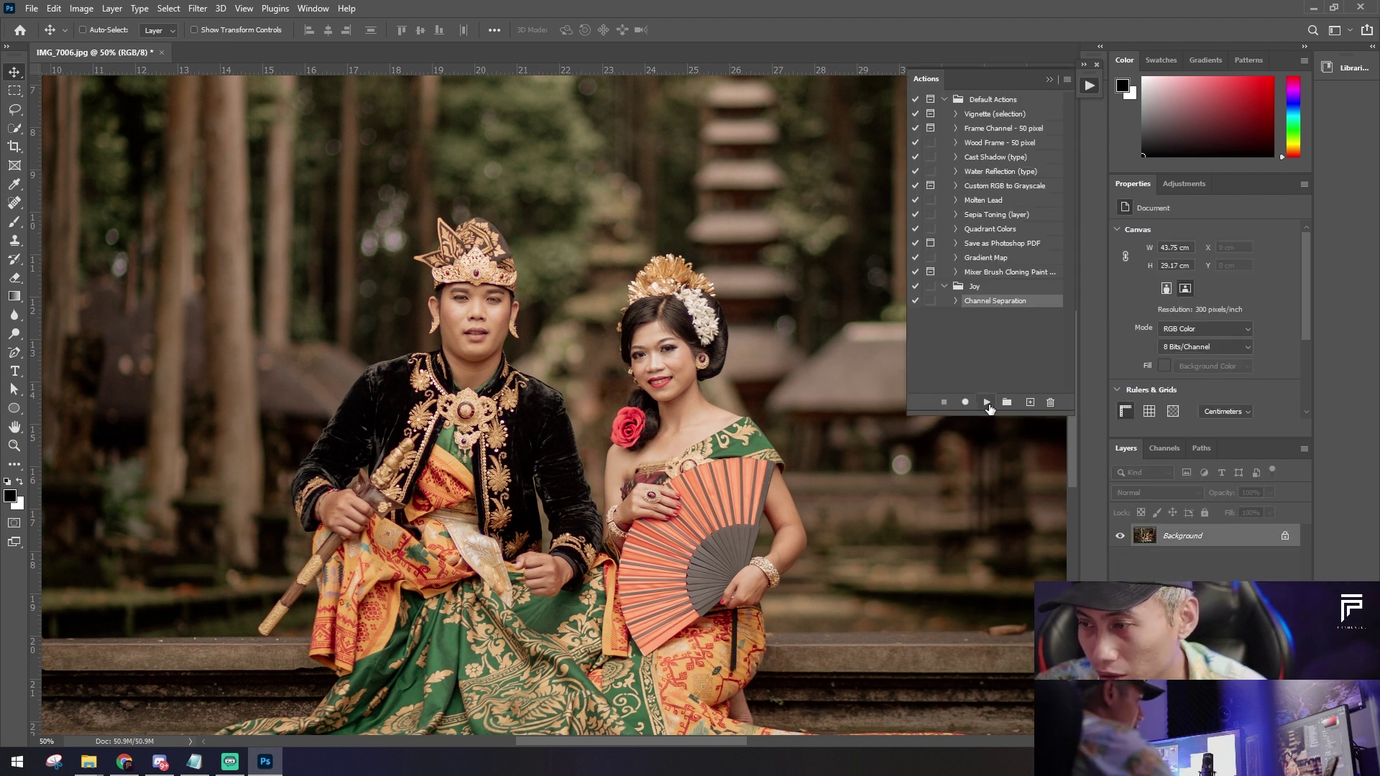
{"action": "left_click", "coordinate": [986, 402]}
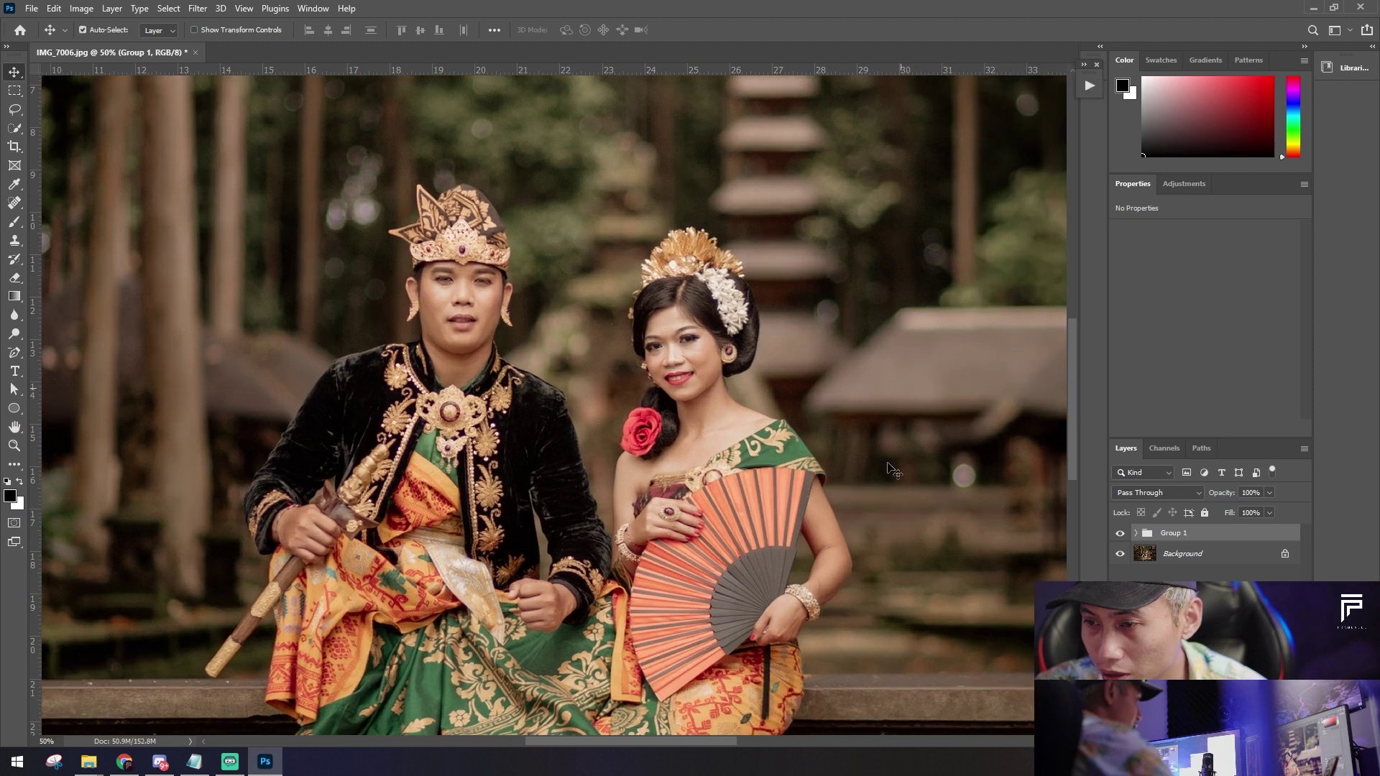
{"action": "scroll", "coordinate": [1007, 252], "scroll_direction": "up", "scroll_amount": 3}
{"action": "left_click_drag", "start_coordinate": [949, 318], "coordinate": [630, 342]}
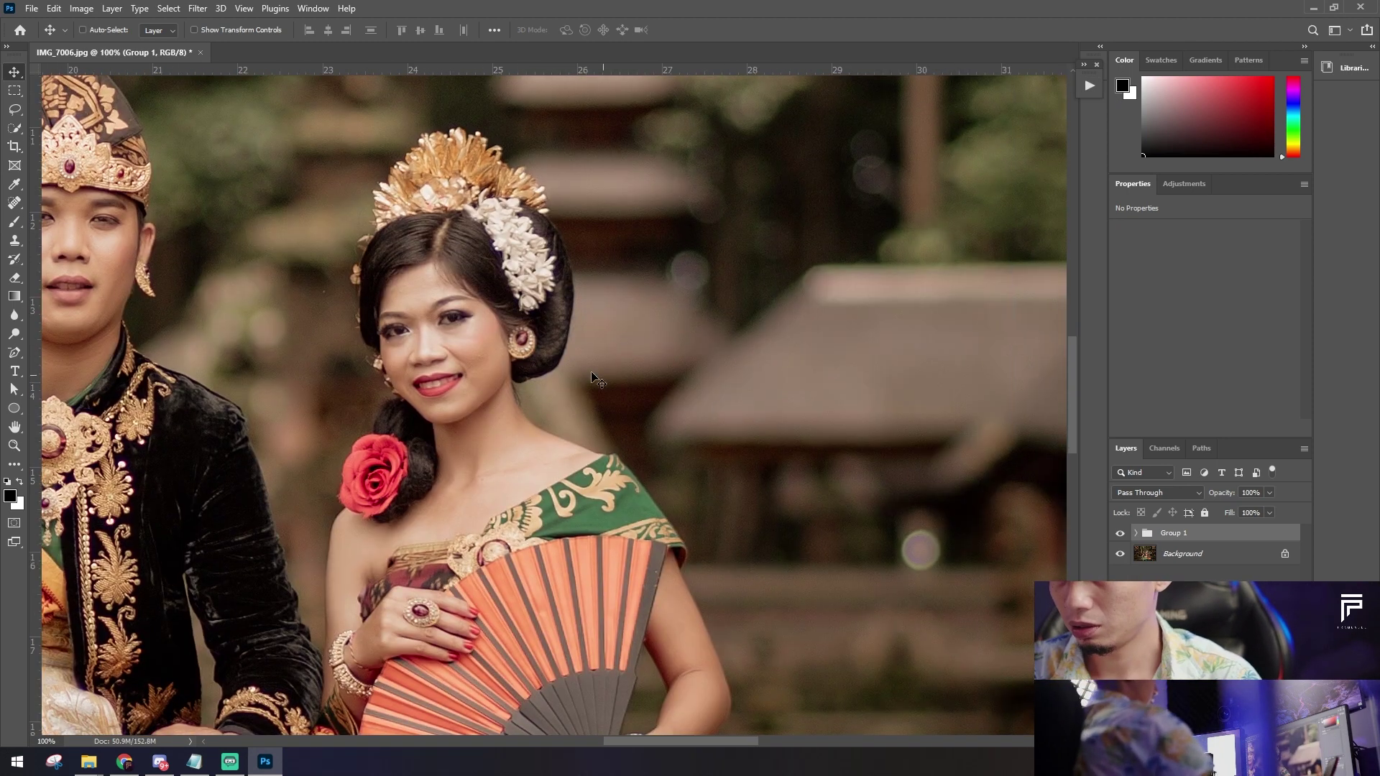
{"action": "scroll", "coordinate": [594, 376], "scroll_direction": "up", "scroll_amount": 1}
{"action": "scroll", "coordinate": [557, 386], "scroll_direction": "up", "scroll_amount": 1}
{"action": "left_click_drag", "start_coordinate": [190, 349], "coordinate": [514, 428]}
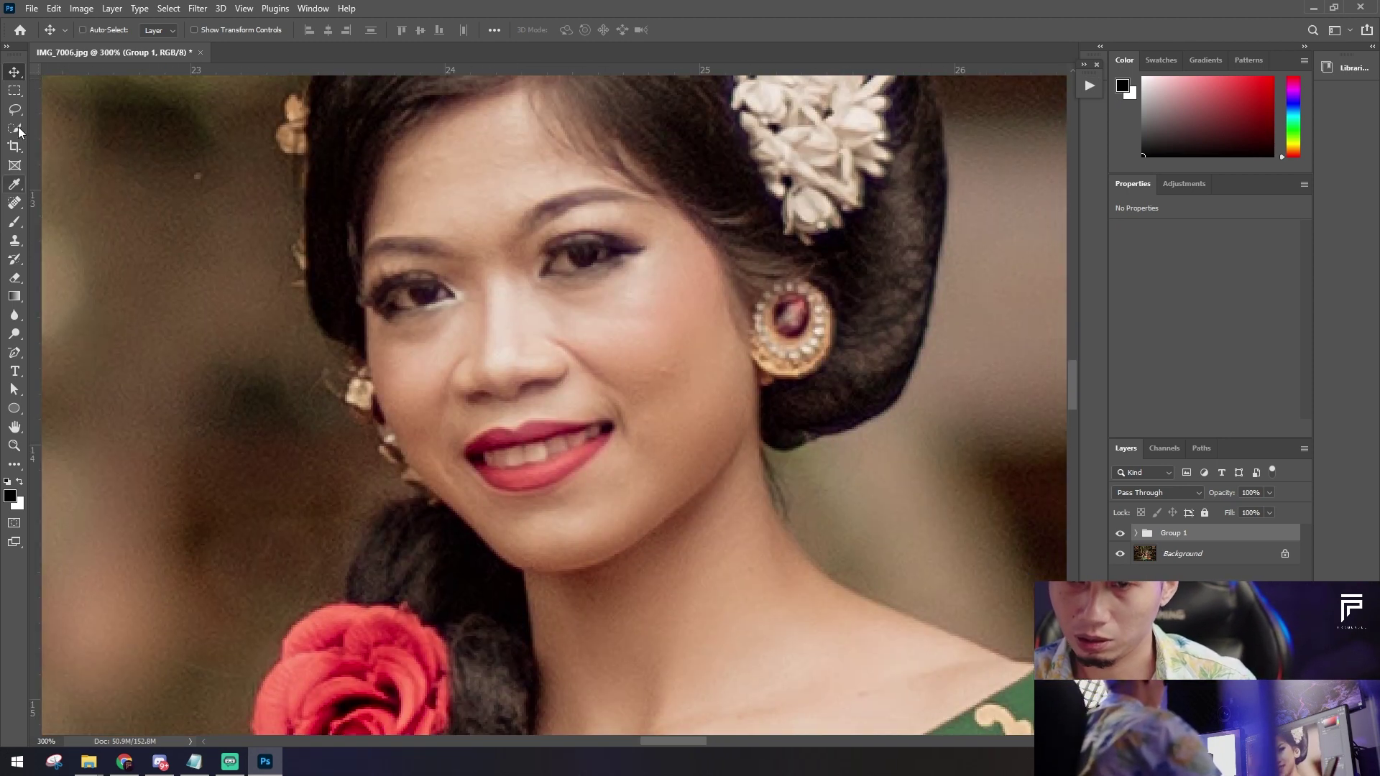
Step: Try lasso outlines around the woman's cheek, then deselect
{"action": "key", "text": "l"}
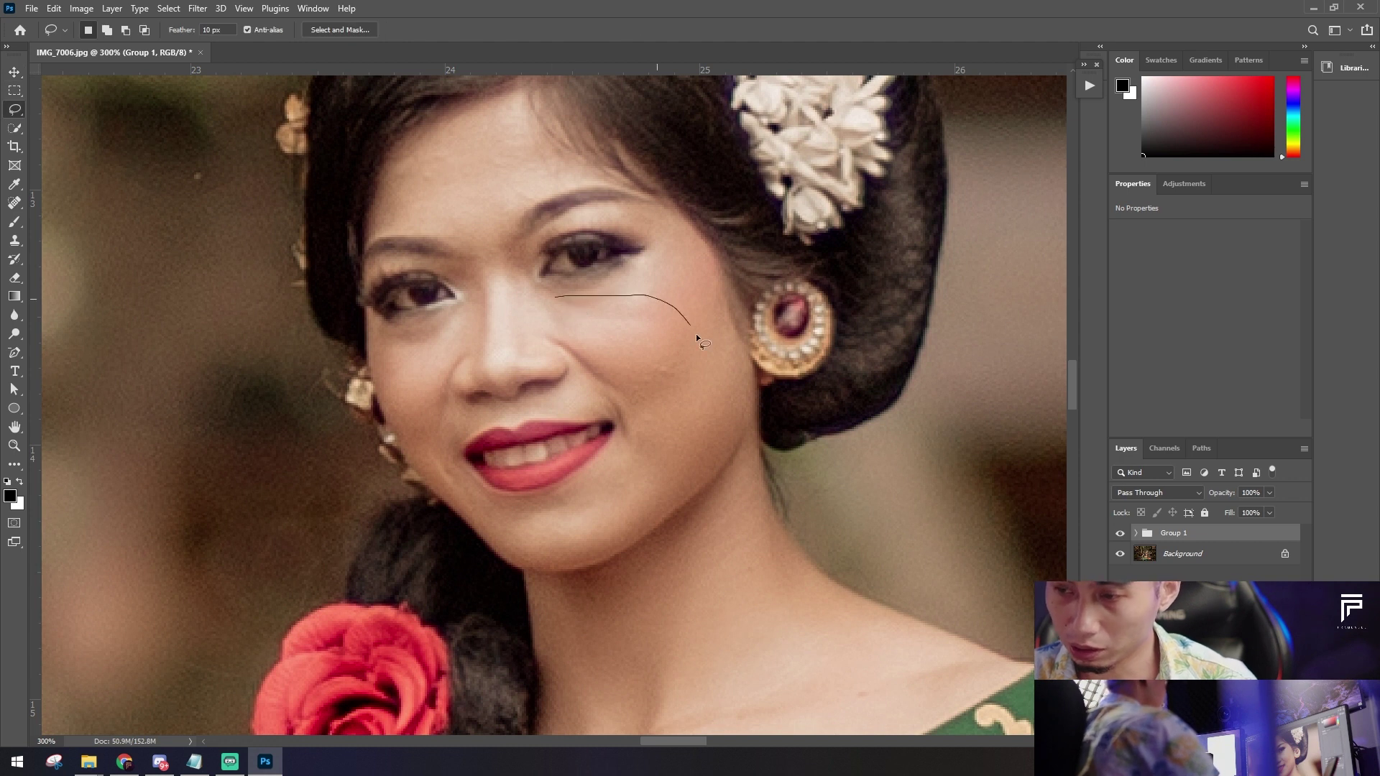
{"action": "left_click_drag", "start_coordinate": [559, 274], "coordinate": [557, 284]}
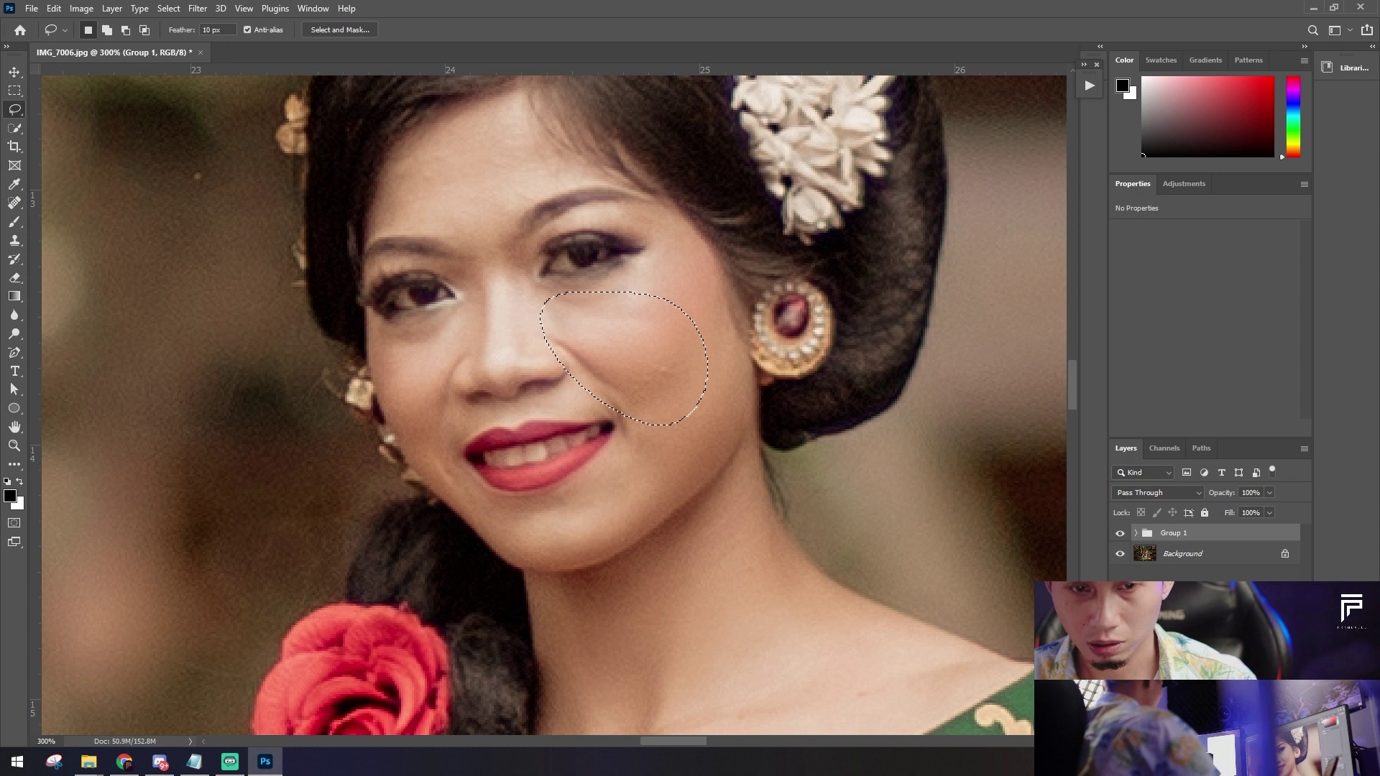
{"action": "left_click", "coordinate": [629, 345]}
{"action": "left_click_drag", "start_coordinate": [554, 297], "coordinate": [676, 417]}
{"action": "left_click_drag", "start_coordinate": [539, 336], "coordinate": [543, 338]}
{"action": "right_click", "coordinate": [643, 348]}
{"action": "key", "text": "Escape"}
{"action": "left_click", "coordinate": [637, 287]}
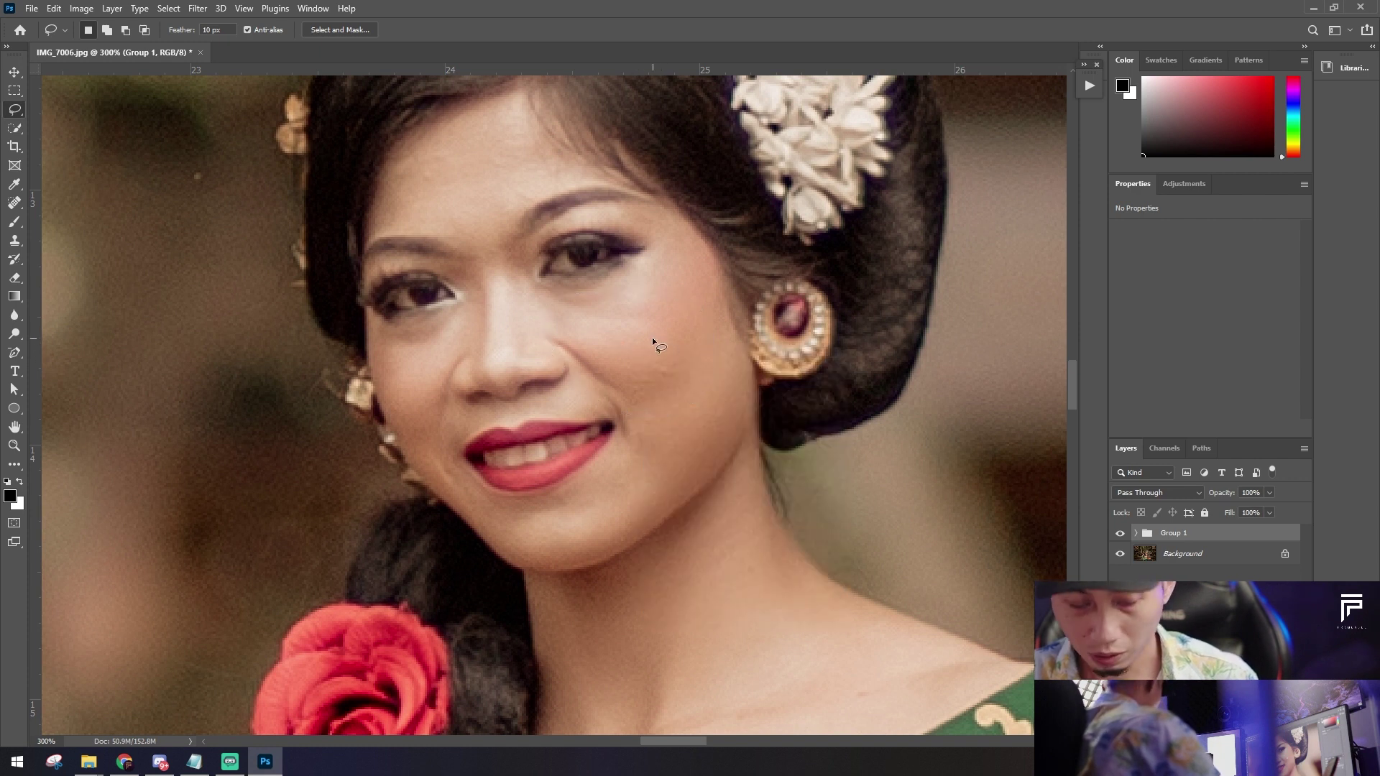
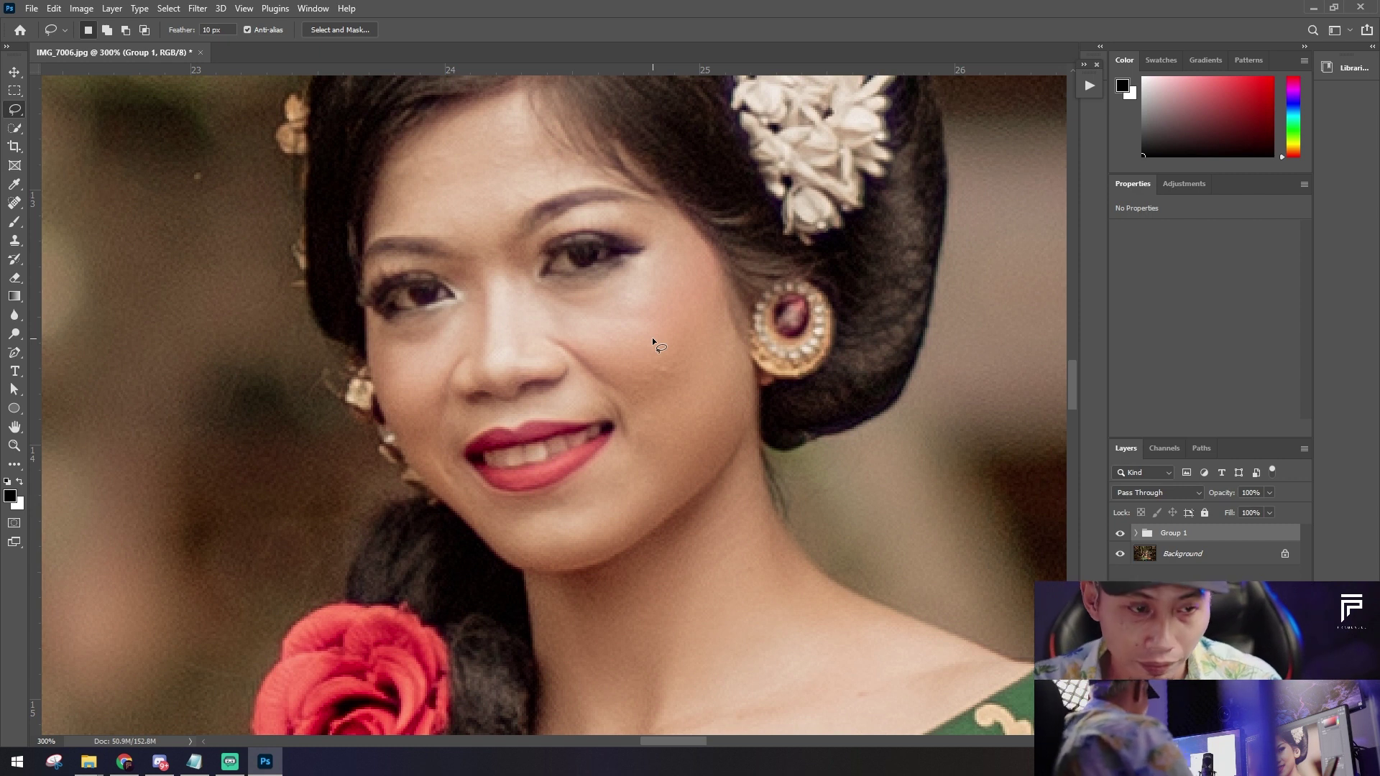
Step: Lasso the woman's cheek between her nose and earring
{"action": "left_click_drag", "start_coordinate": [544, 315], "coordinate": [603, 411]}
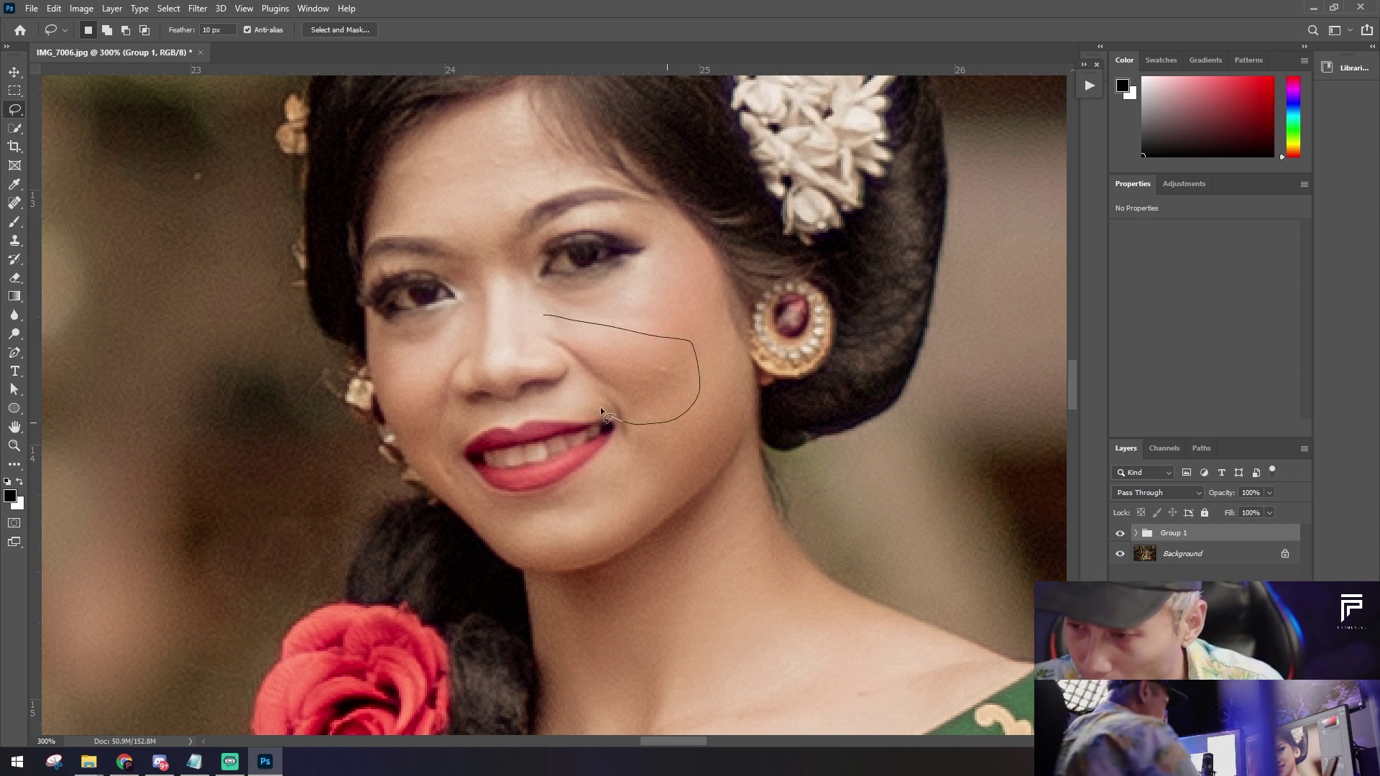
{"action": "left_click_drag", "start_coordinate": [550, 314], "coordinate": [552, 318]}
{"action": "left_click", "coordinate": [54, 9]}
{"action": "key", "text": "Escape"}
{"action": "left_click", "coordinate": [54, 9]}
{"action": "mouse_move", "coordinate": [79, 608]}
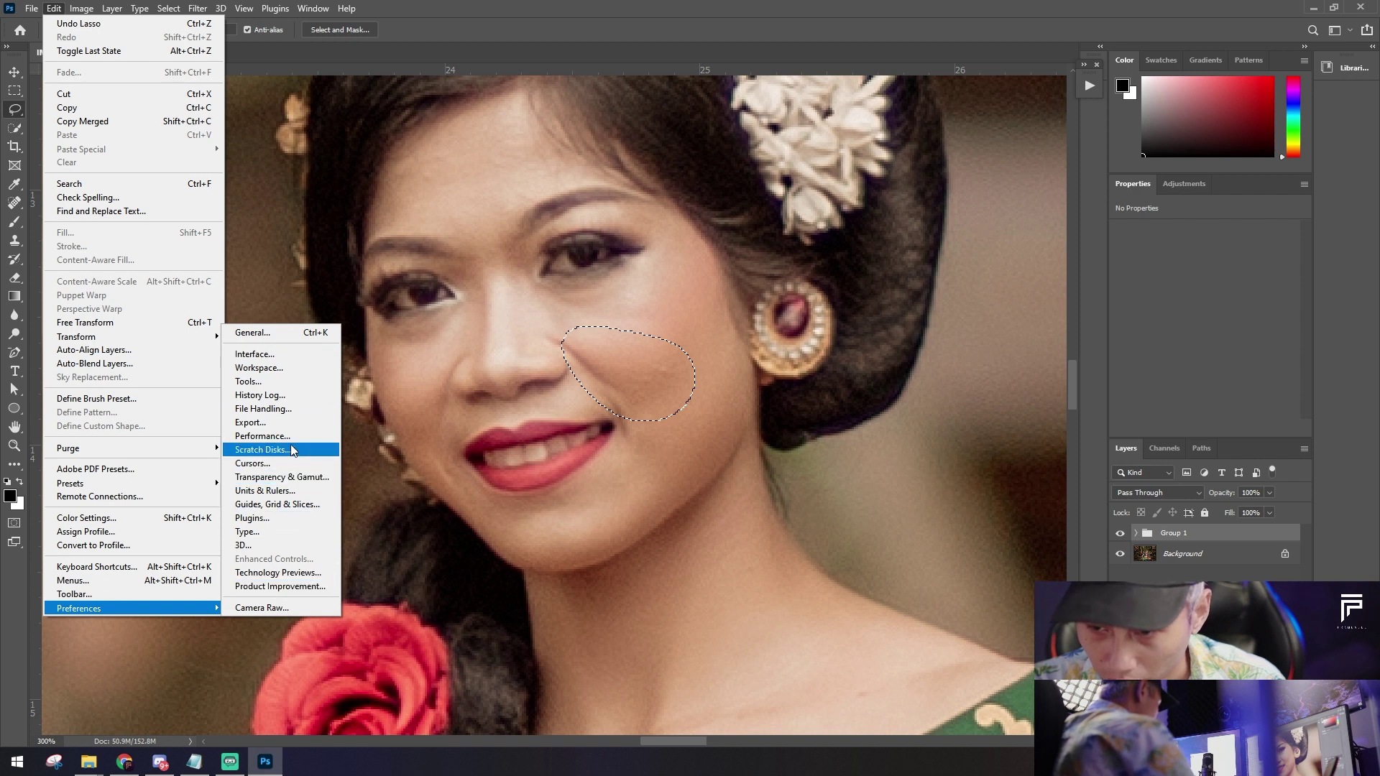
{"action": "key", "text": "Escape"}
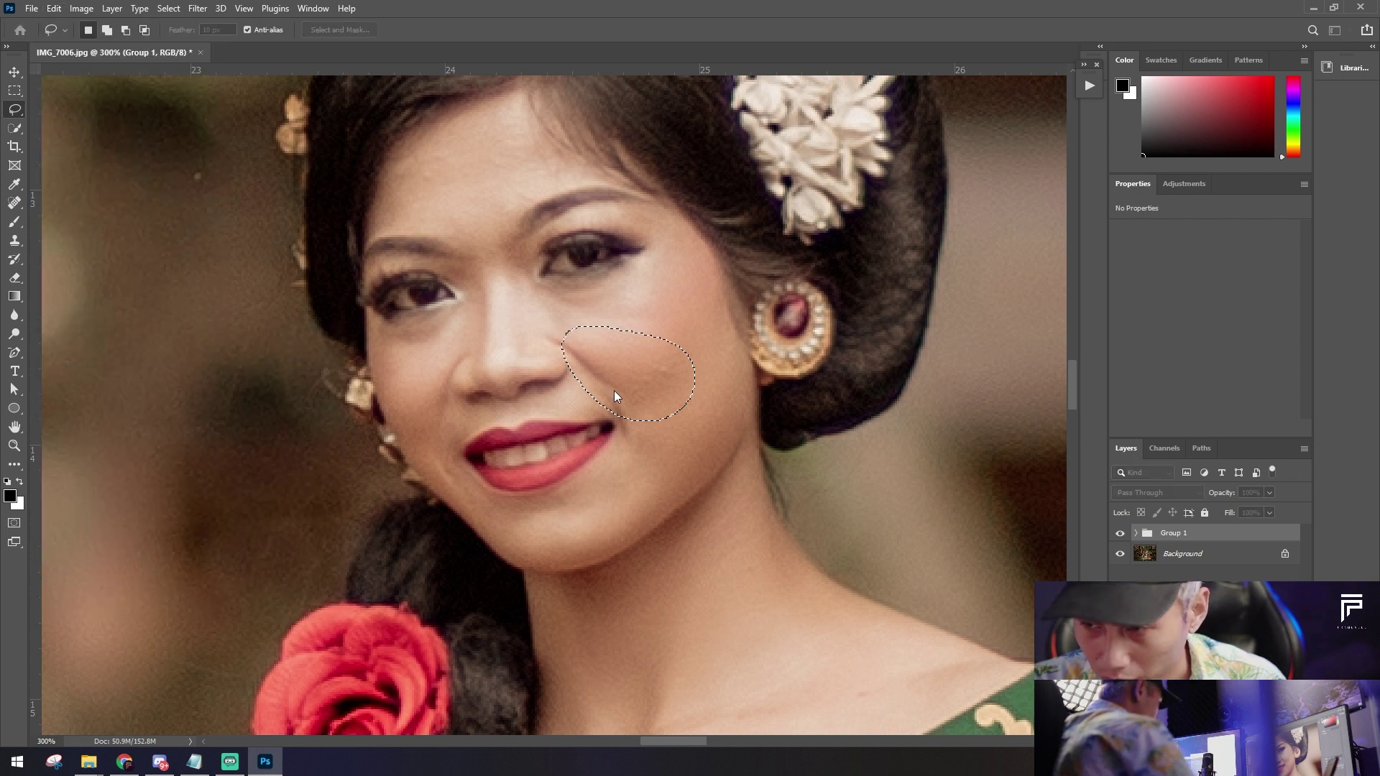
Step: Check Gaussian Blur's Ctrl+B shortcut under Filter in Keyboard Shortcuts, then cancel without changes
{"action": "key", "text": "ctrl+alt+shift+k"}
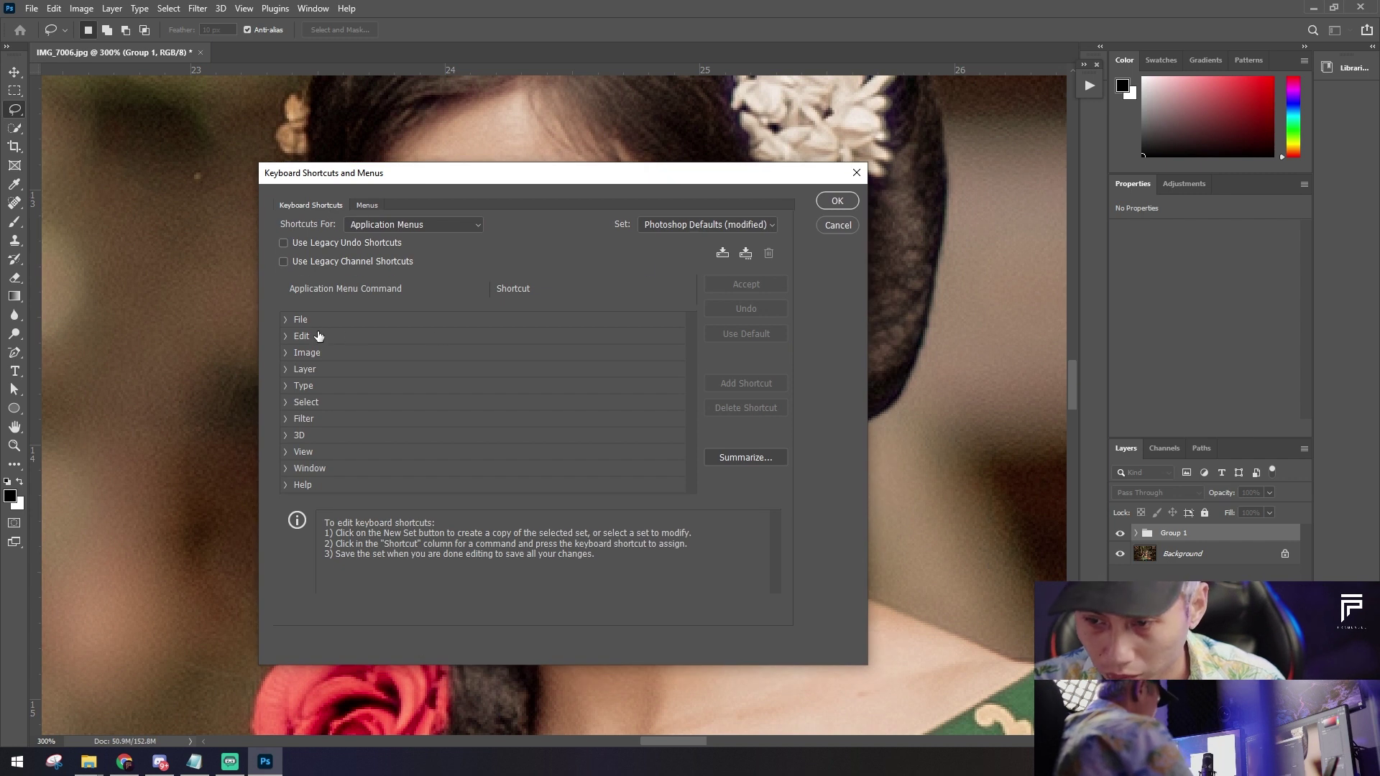
{"action": "left_click", "coordinate": [285, 420]}
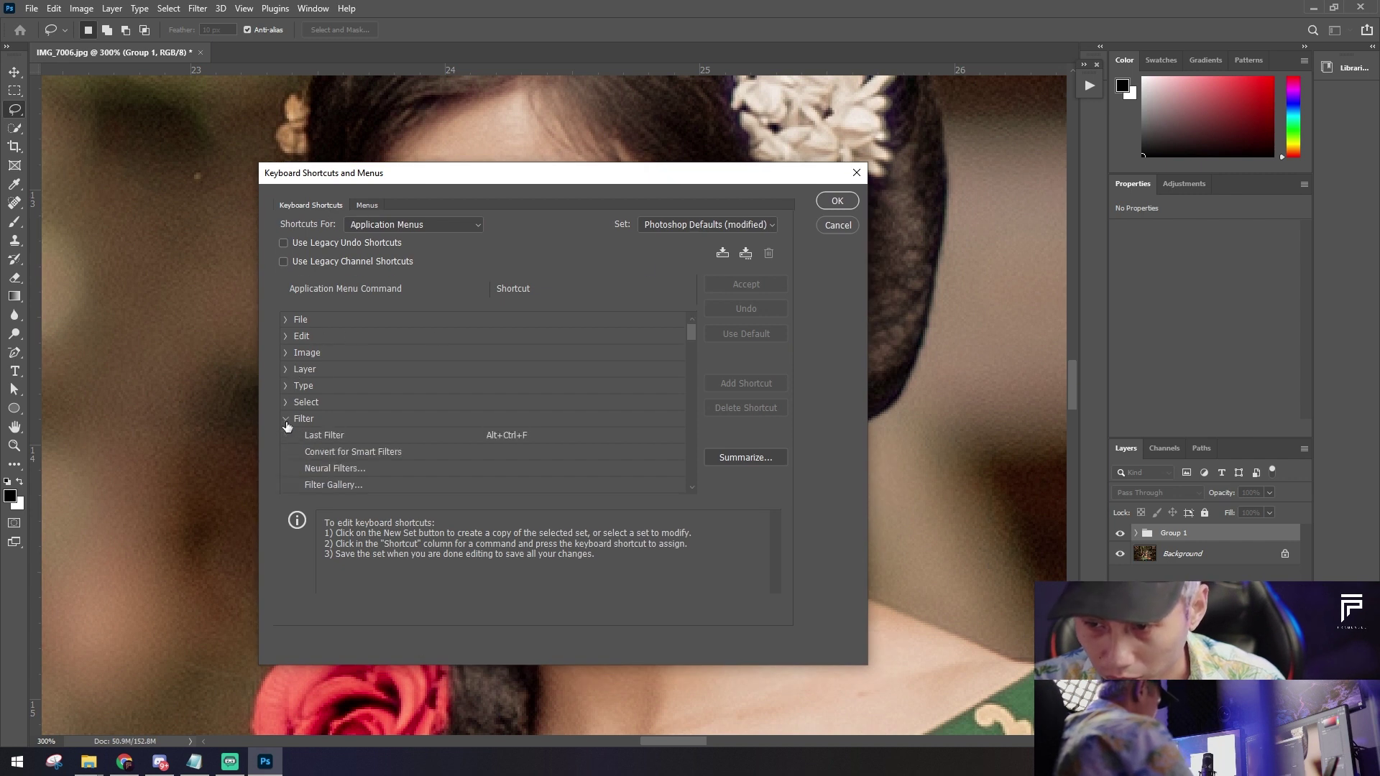
{"action": "scroll", "coordinate": [314, 444], "scroll_direction": "down", "scroll_amount": 1}
{"action": "scroll", "coordinate": [355, 440], "scroll_direction": "down", "scroll_amount": 2}
{"action": "scroll", "coordinate": [432, 432], "scroll_direction": "down", "scroll_amount": 3}
{"action": "scroll", "coordinate": [435, 432], "scroll_direction": "down", "scroll_amount": 3}
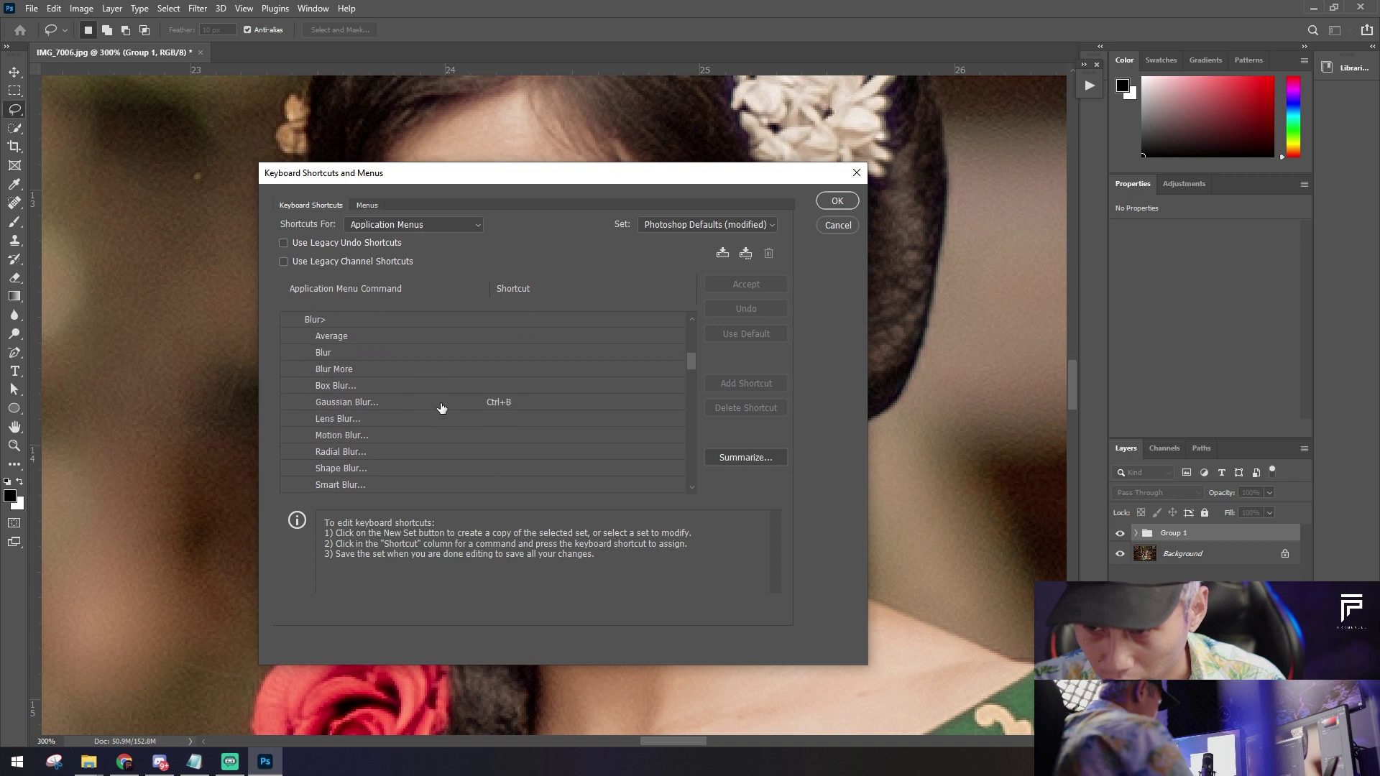
{"action": "left_click", "coordinate": [442, 407]}
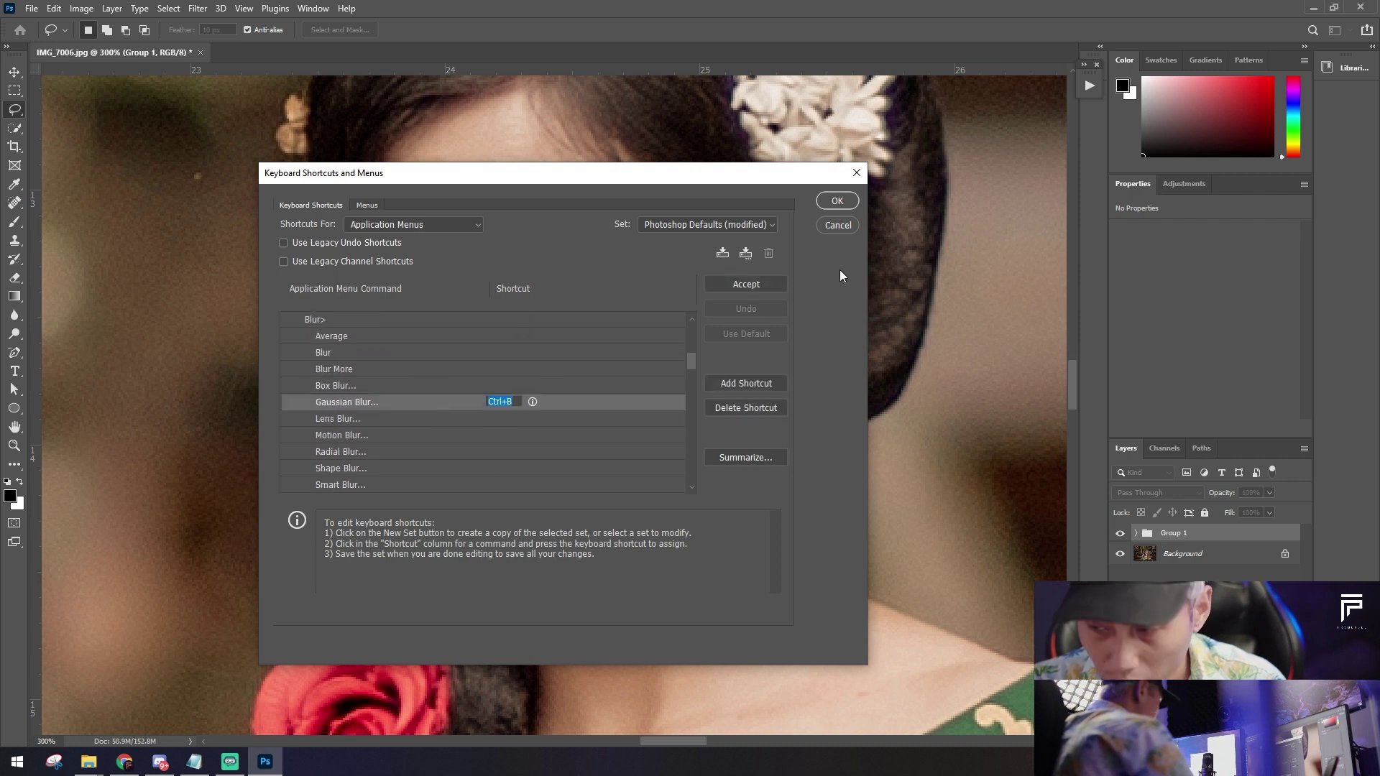
{"action": "left_click", "coordinate": [746, 284]}
{"action": "left_click", "coordinate": [848, 228]}
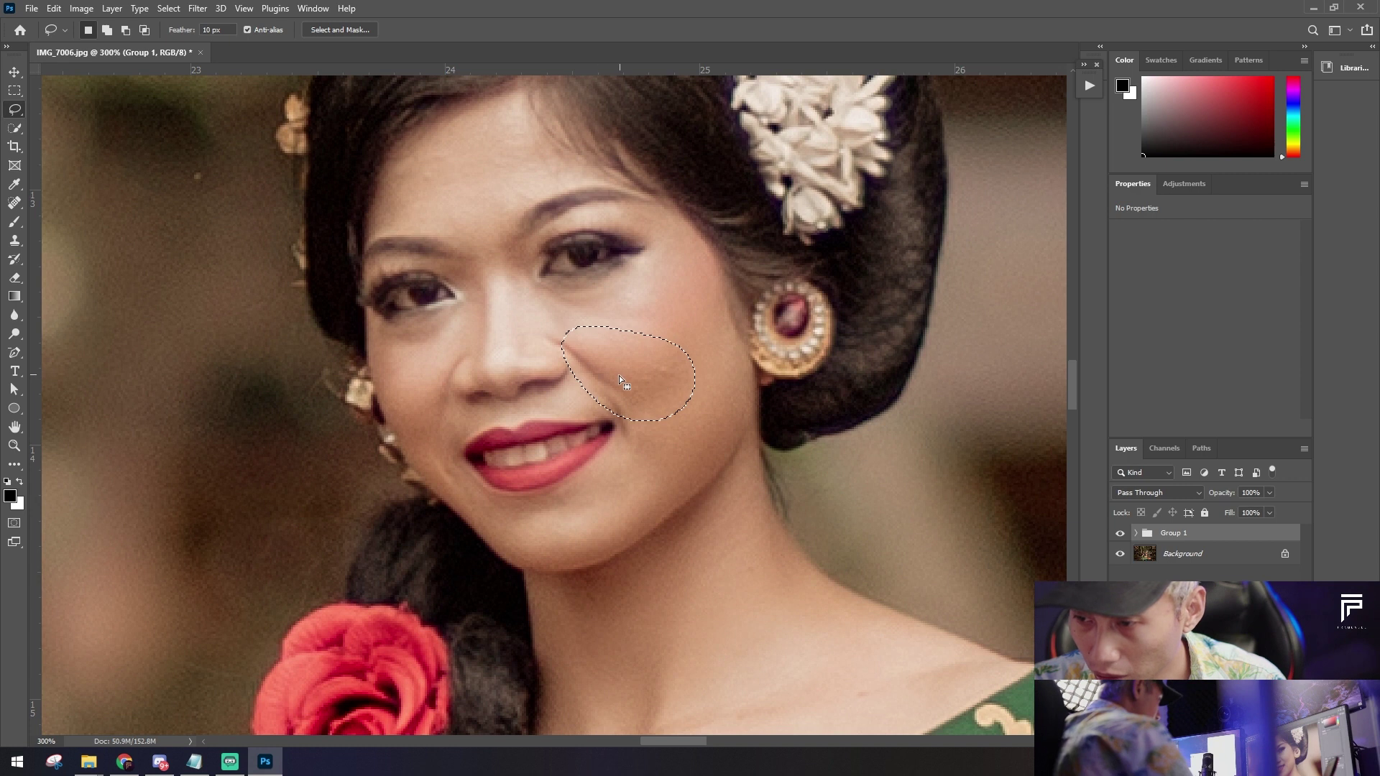
Step: Make Layer 1 inside Group 1 active and re-lasso the cheek
{"action": "left_click_drag", "start_coordinate": [610, 431], "coordinate": [611, 432]}
{"action": "left_click", "coordinate": [1135, 533]}
{"action": "left_click", "coordinate": [1186, 576]}
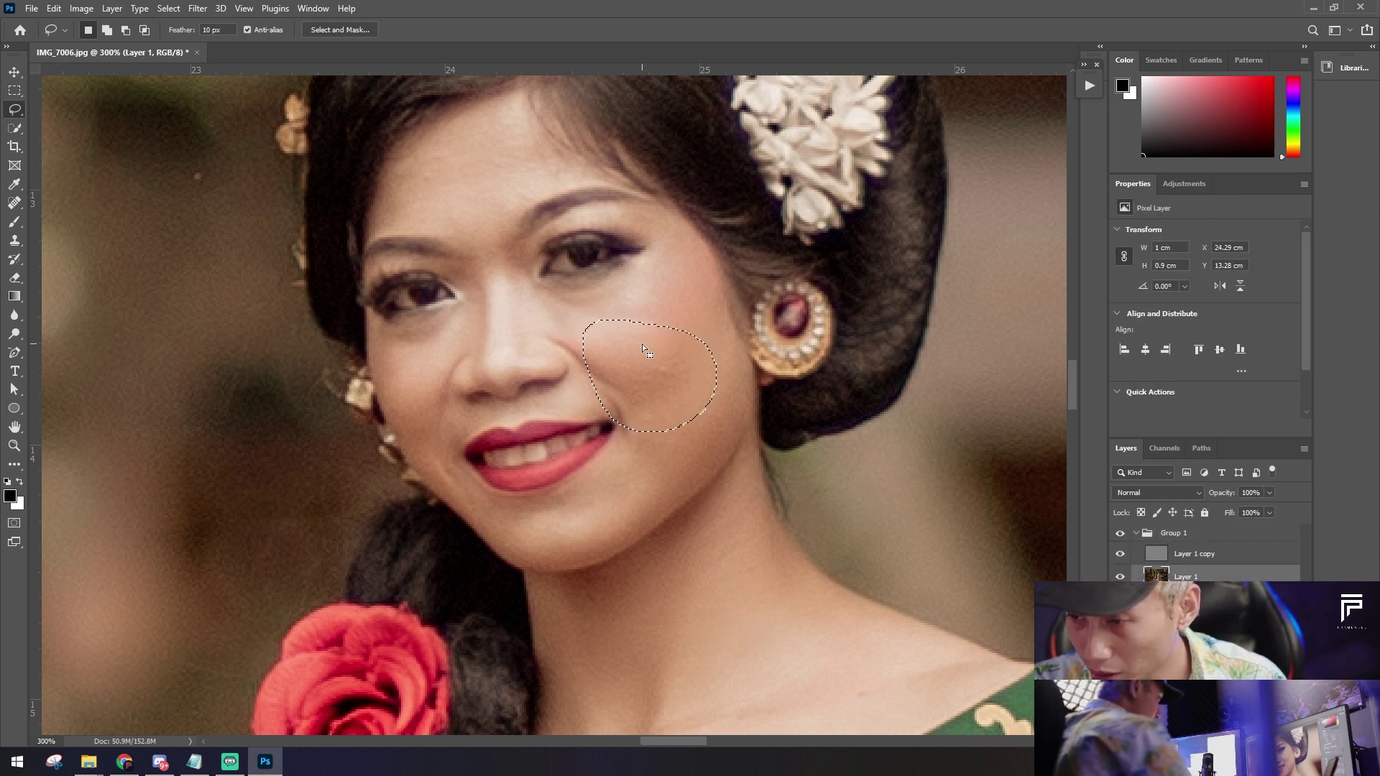
{"action": "left_click_drag", "start_coordinate": [561, 304], "coordinate": [710, 325]}
{"action": "left_click_drag", "start_coordinate": [591, 388], "coordinate": [552, 316]}
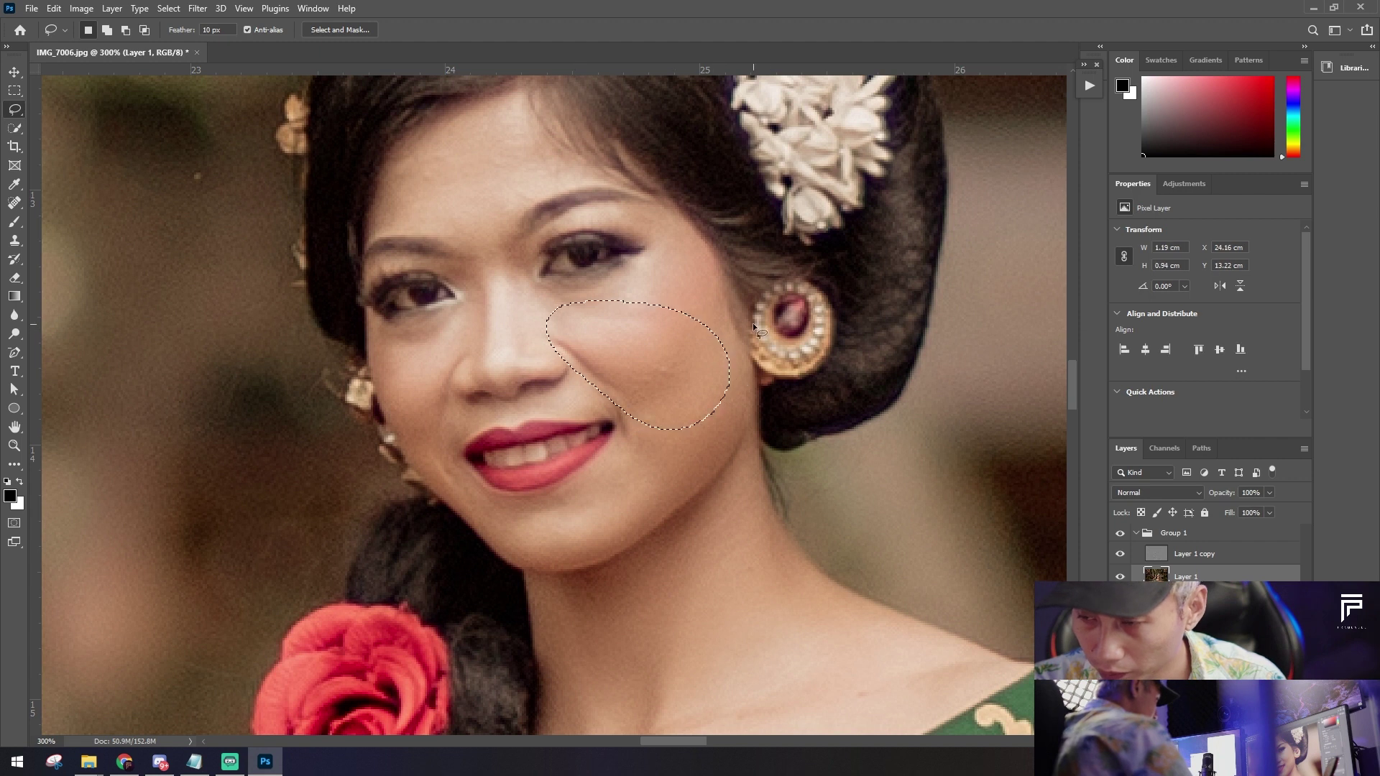
Step: Blur the cheek with a Gaussian Blur of about 7.8 px, deselect, and activate Layer 1 copy
{"action": "key", "text": "ctrl+alt+f"}
{"action": "left_click_drag", "start_coordinate": [823, 339], "coordinate": [818, 341]}
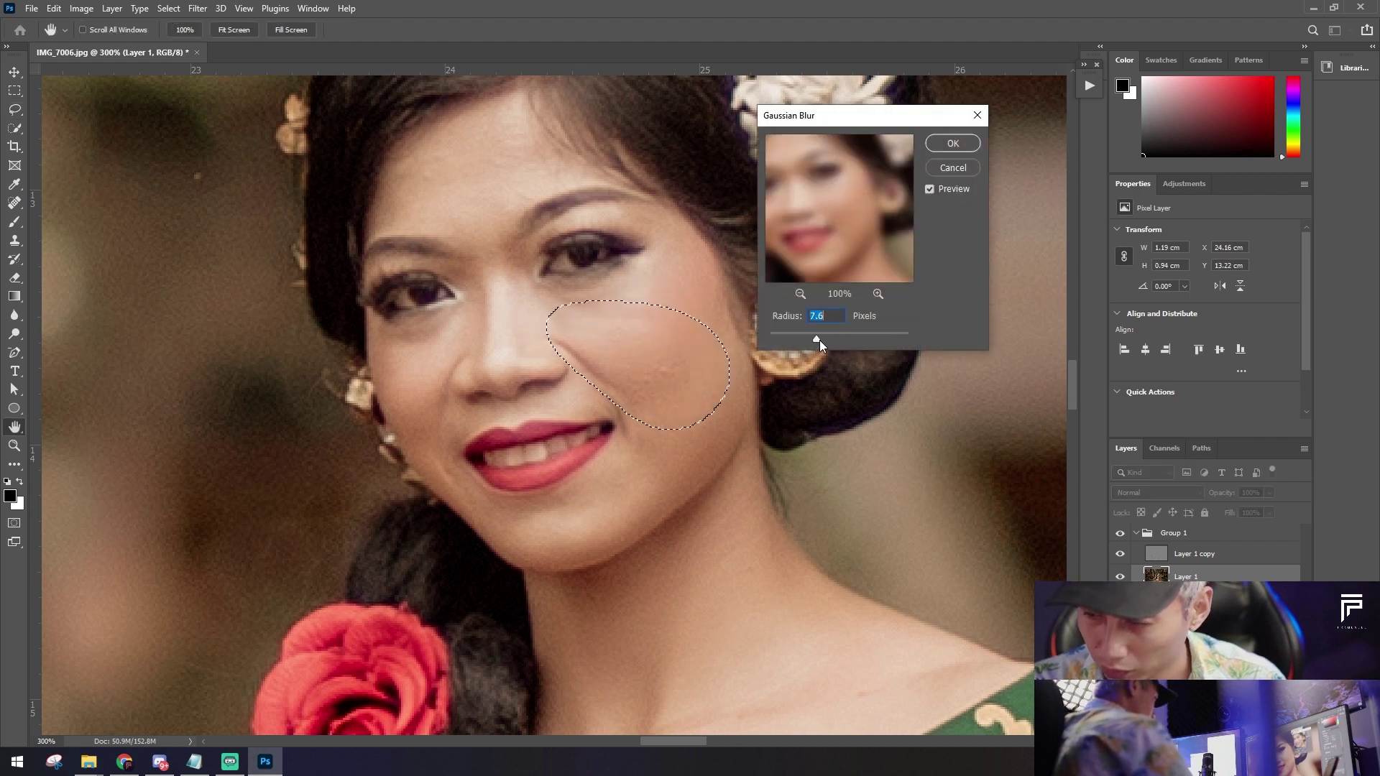
{"action": "left_click", "coordinate": [942, 146]}
{"action": "key", "text": "ctrl+d"}
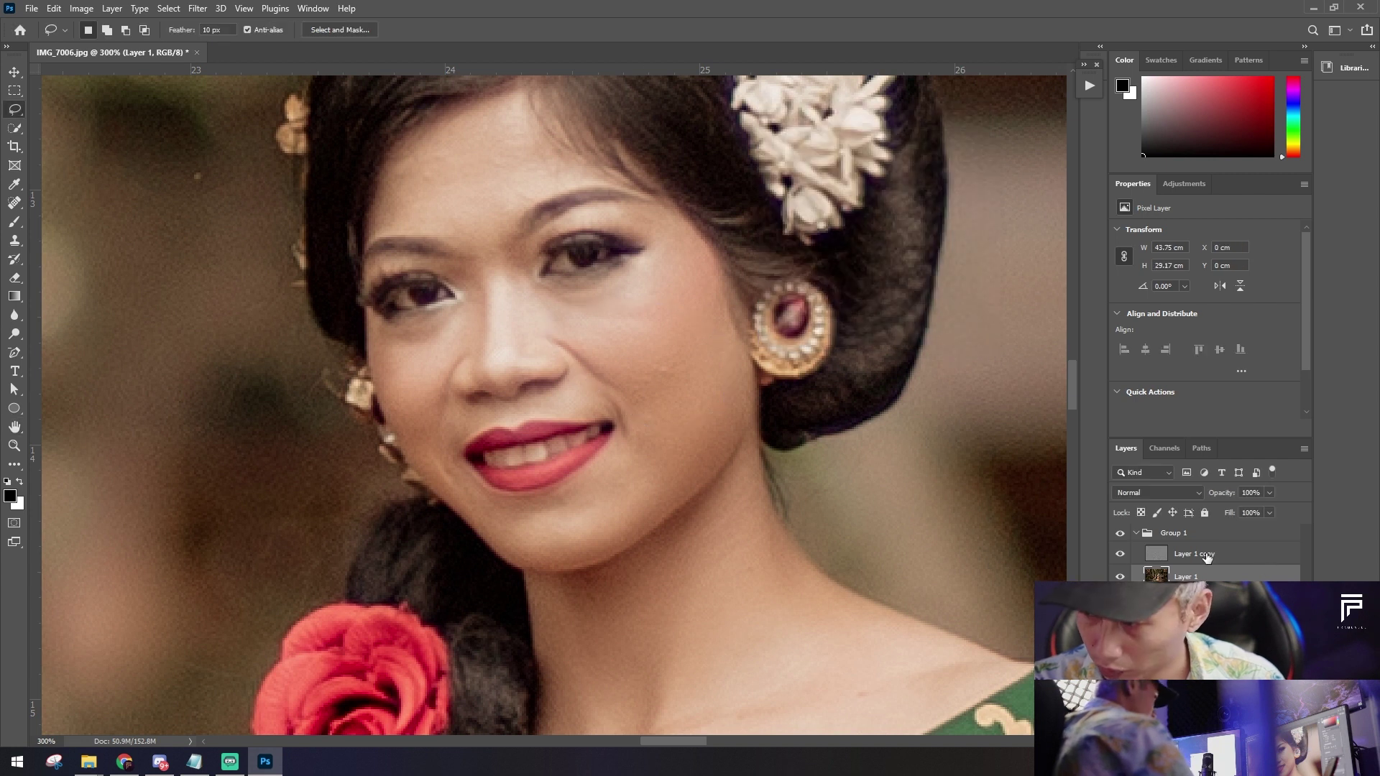
{"action": "left_click", "coordinate": [1193, 553]}
{"action": "key", "text": "s"}
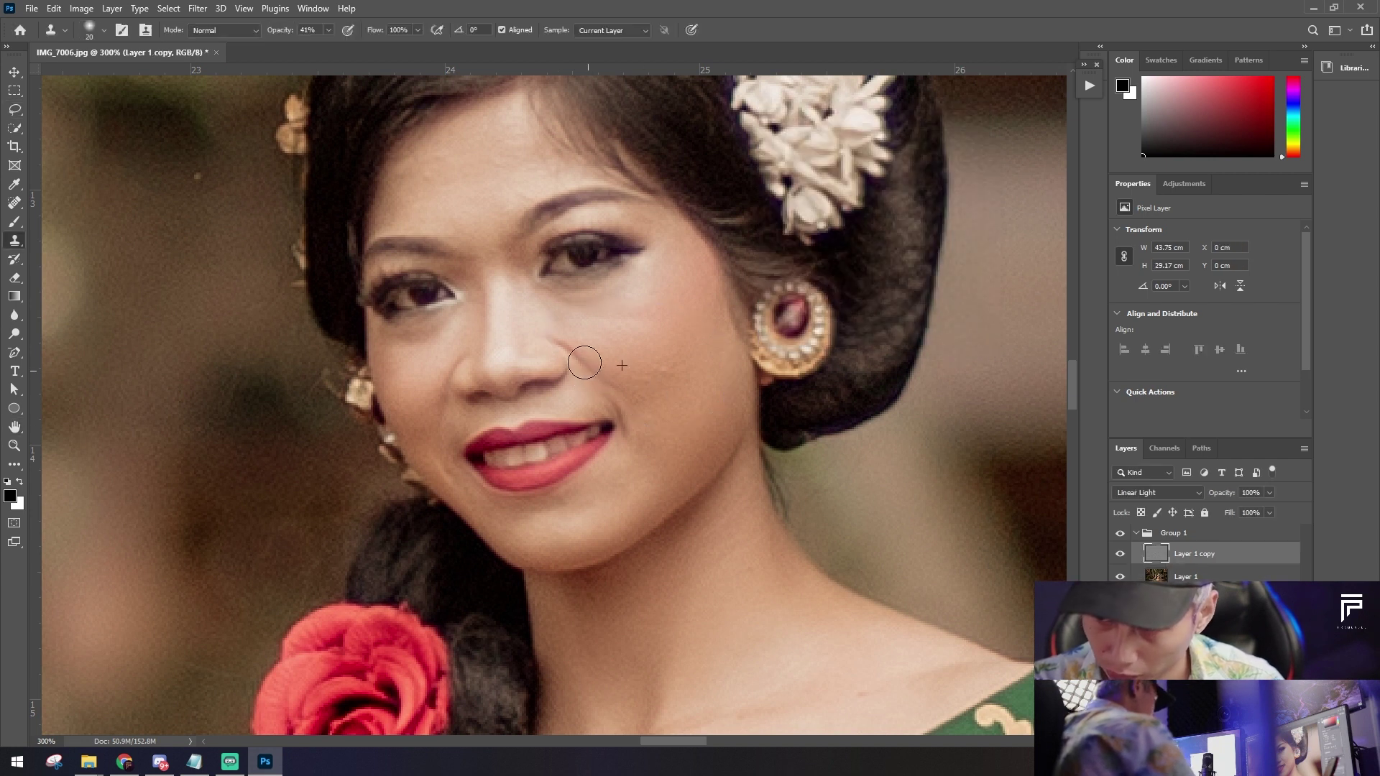
Step: Clone-stamp at 100% opacity over blemishes above the lip and on the cheeks, then reselect Layer 1
{"action": "key", "text": "bracketleft"}
{"action": "key", "text": "bracketleft"}
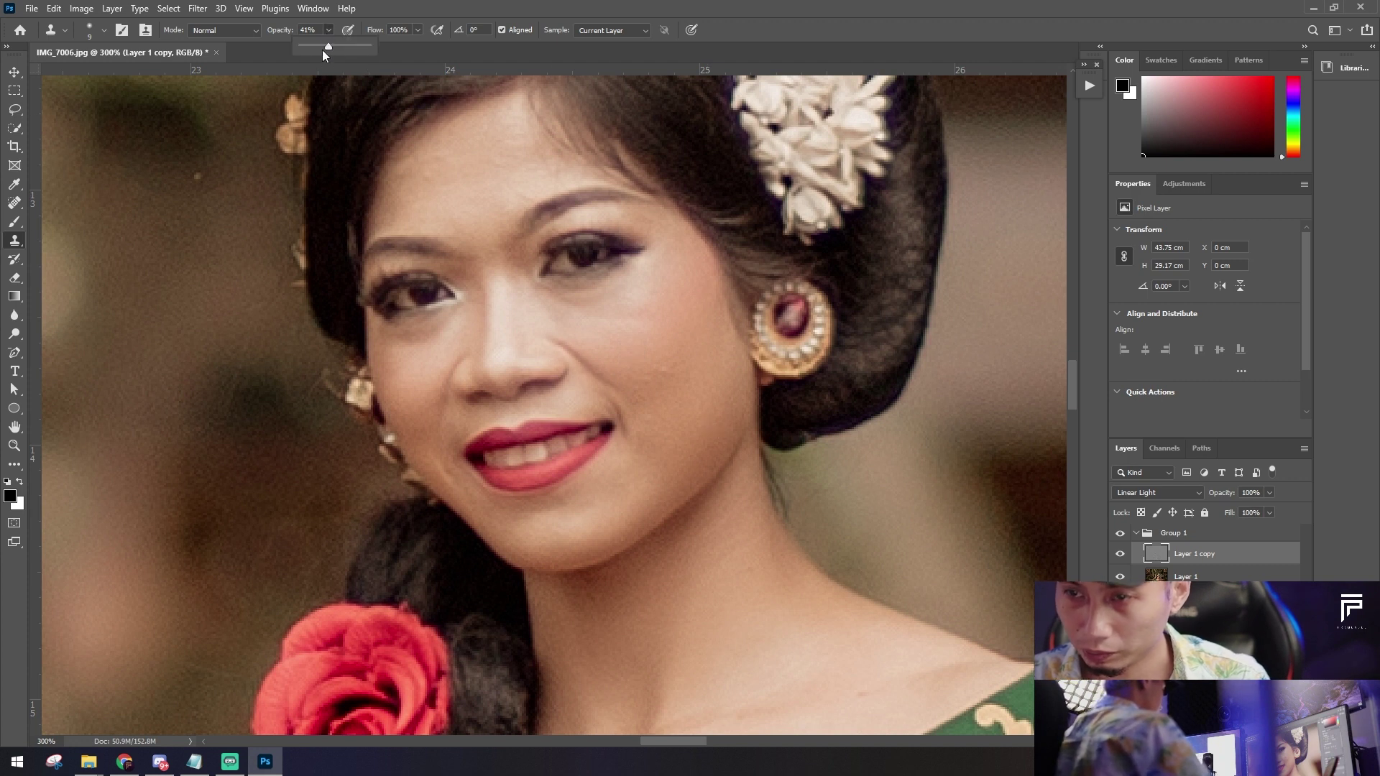
{"action": "left_click", "coordinate": [634, 390]}
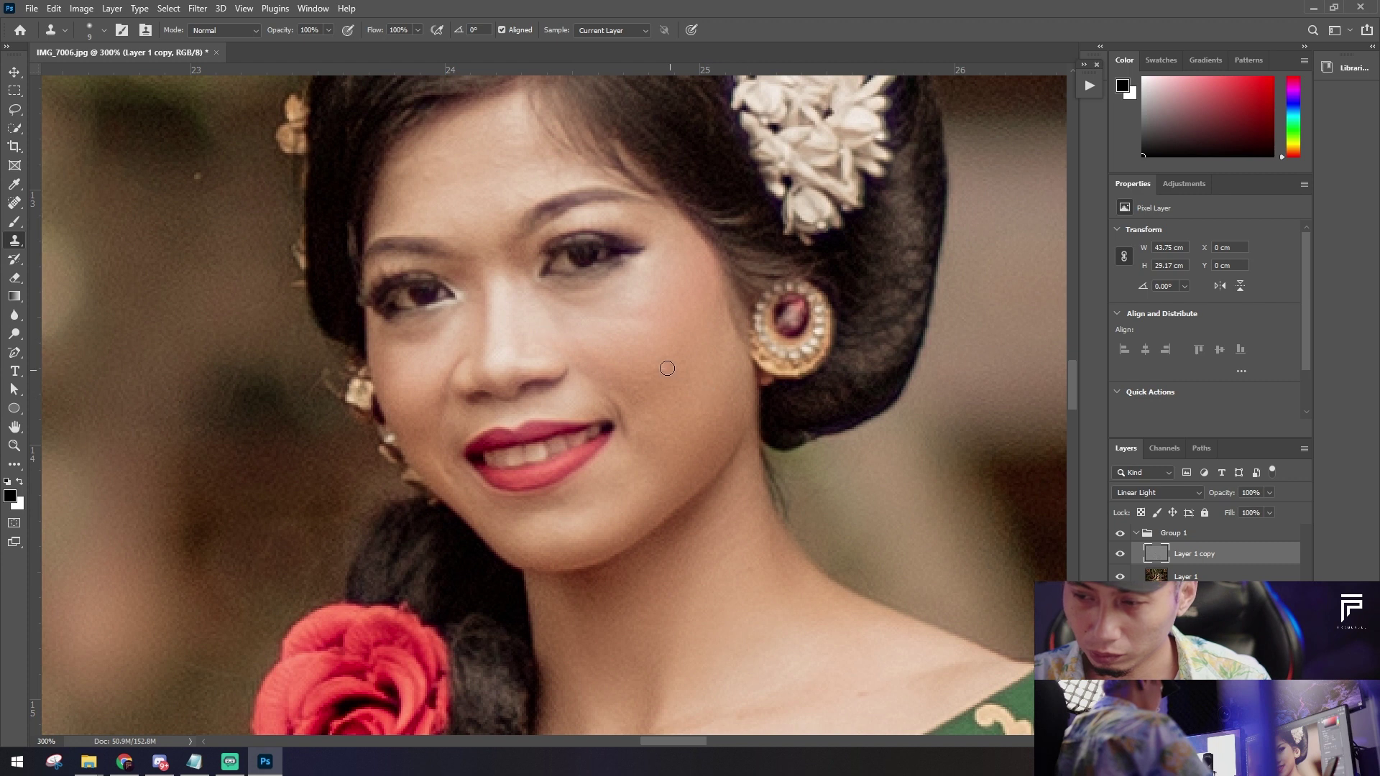
{"action": "left_click", "coordinate": [501, 419]}
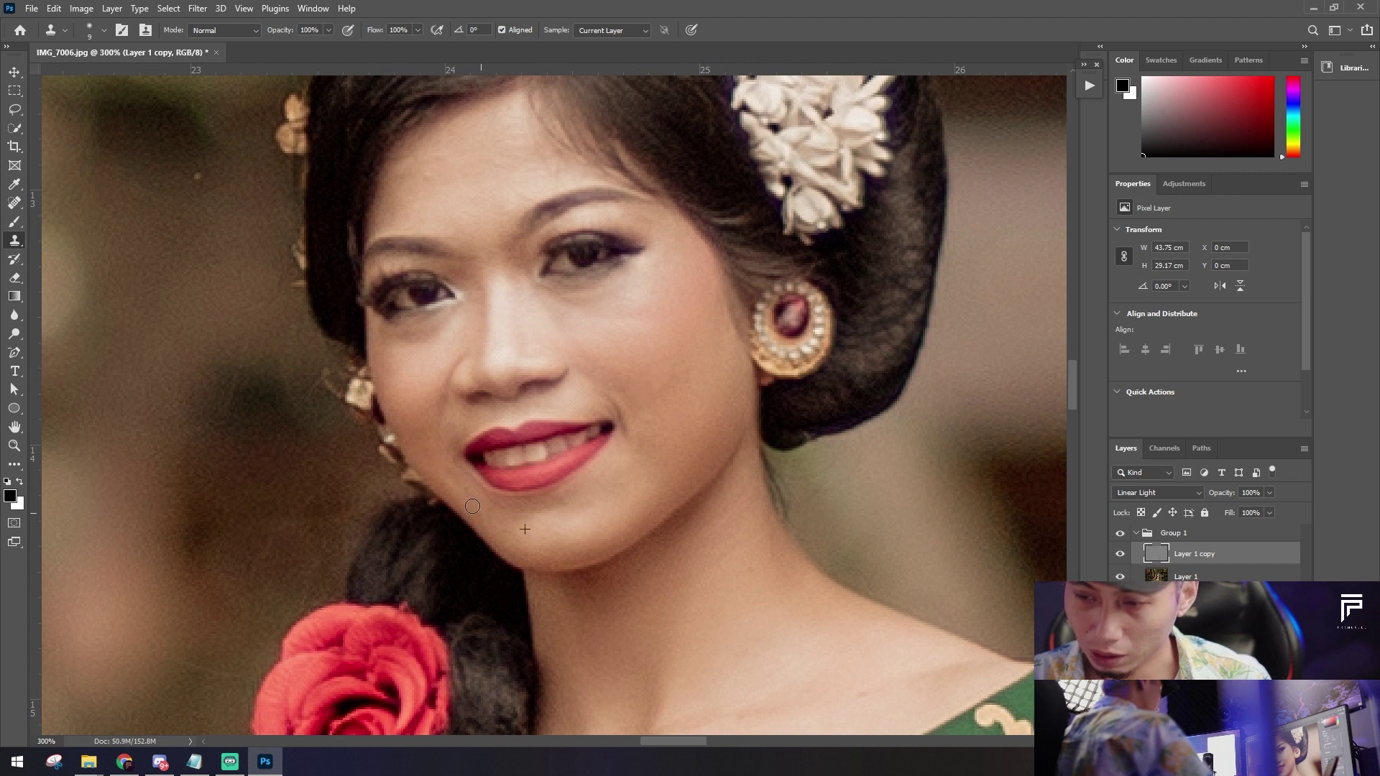
{"action": "scroll", "coordinate": [601, 426], "scroll_direction": "up", "scroll_amount": 1}
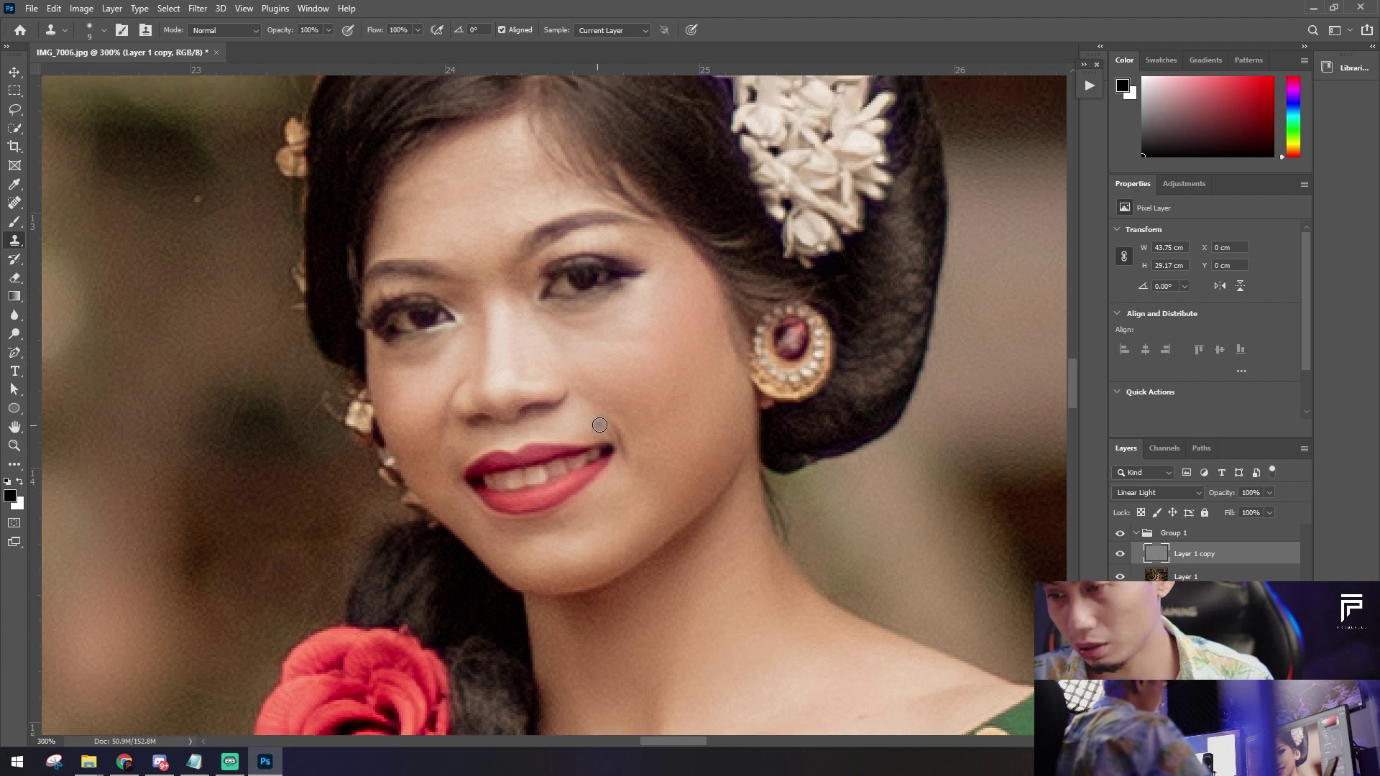
{"action": "left_click", "coordinate": [664, 367]}
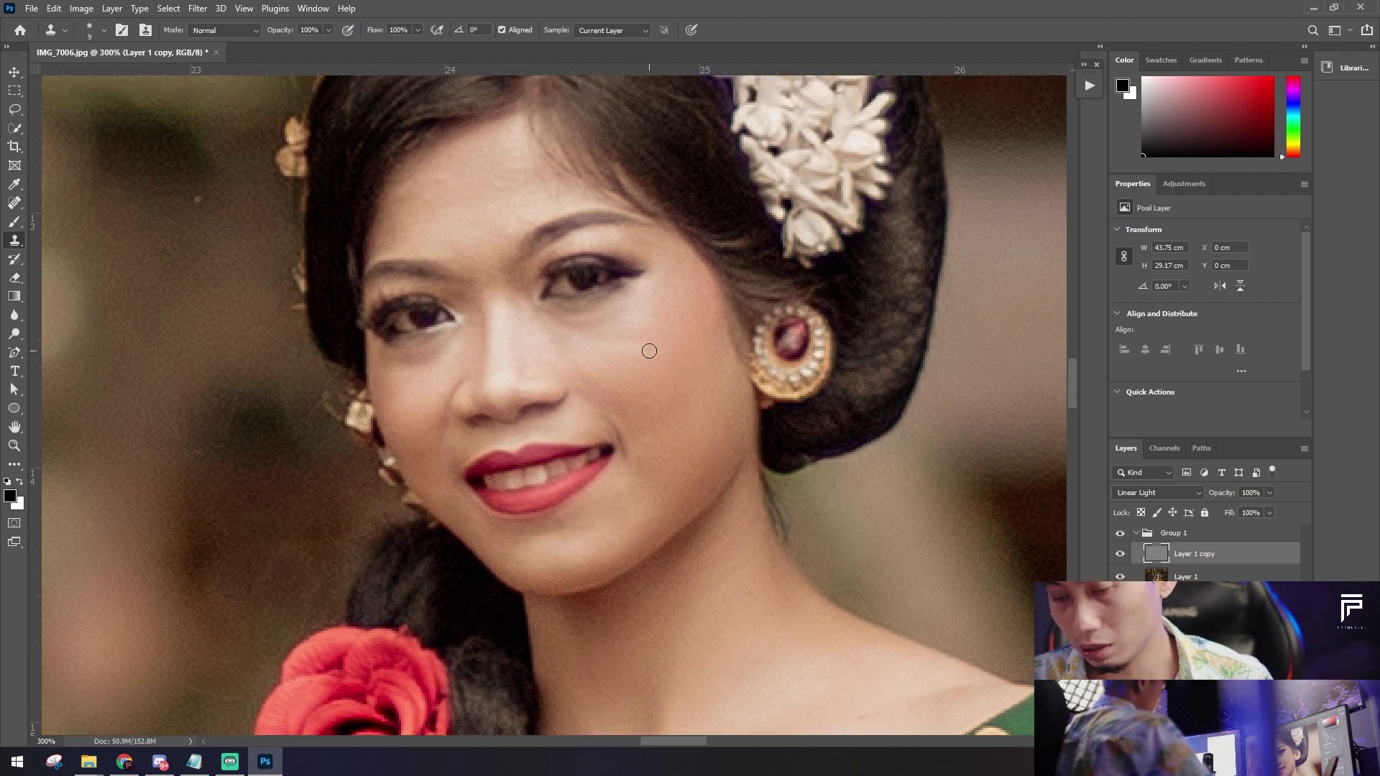
{"action": "key", "text": "bracketright"}
{"action": "key", "text": "bracketright"}
{"action": "left_click", "coordinate": [596, 338]}
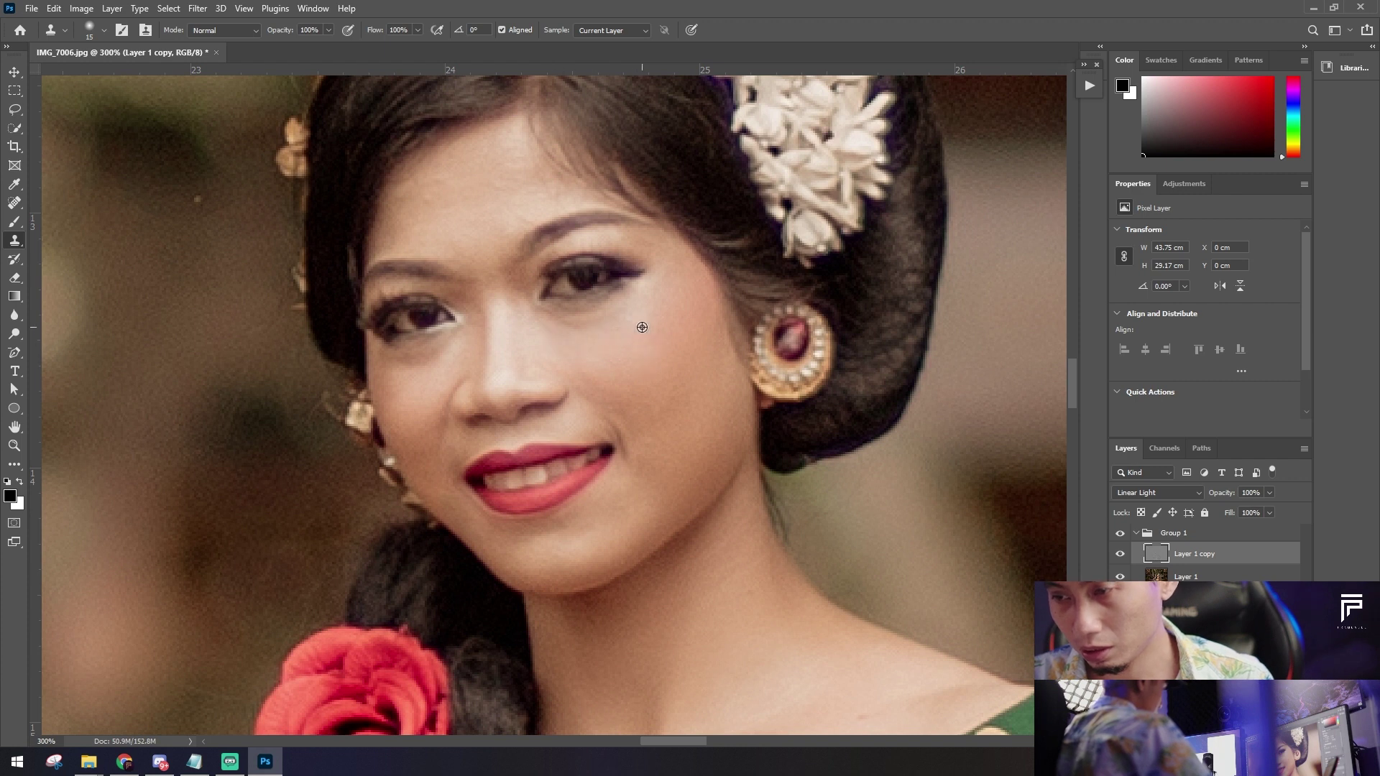
{"action": "left_click", "coordinate": [432, 356]}
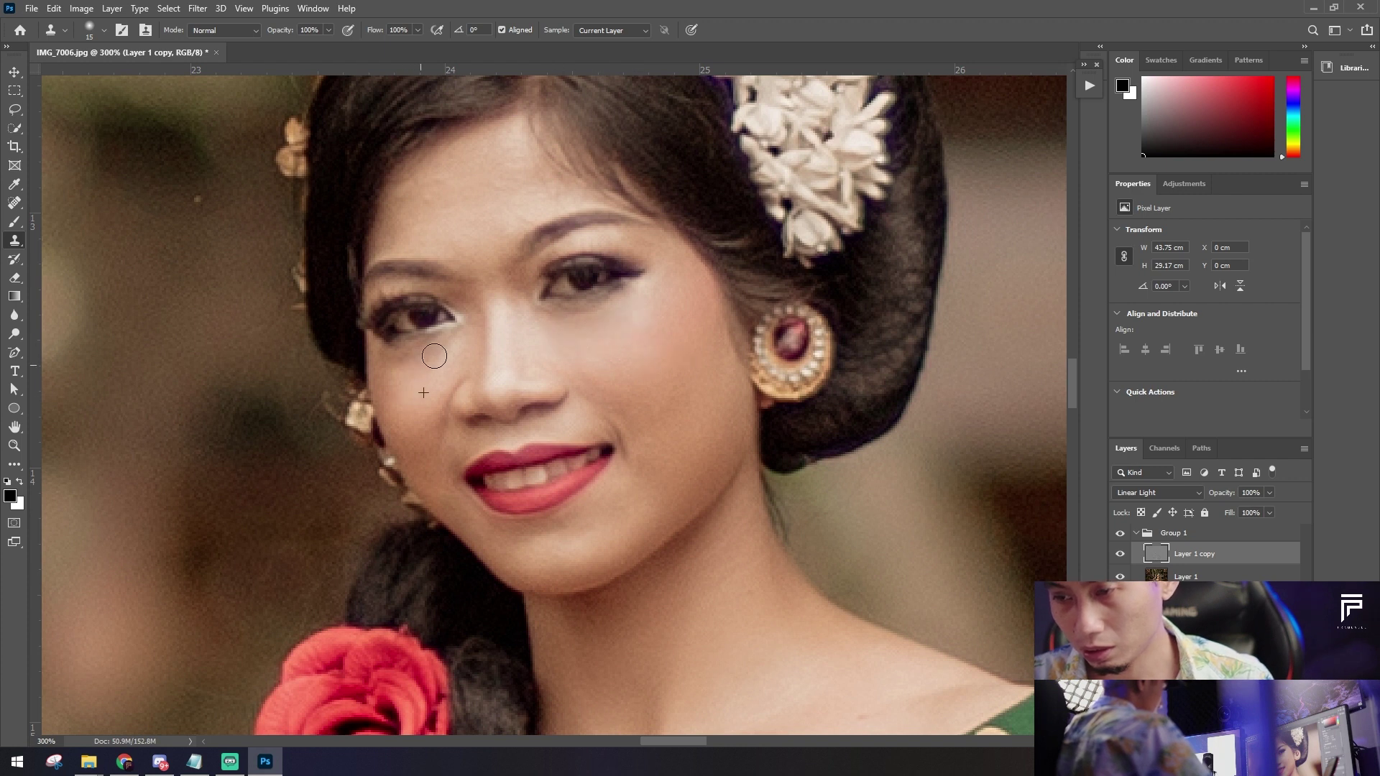
{"action": "left_click", "coordinate": [1217, 578]}
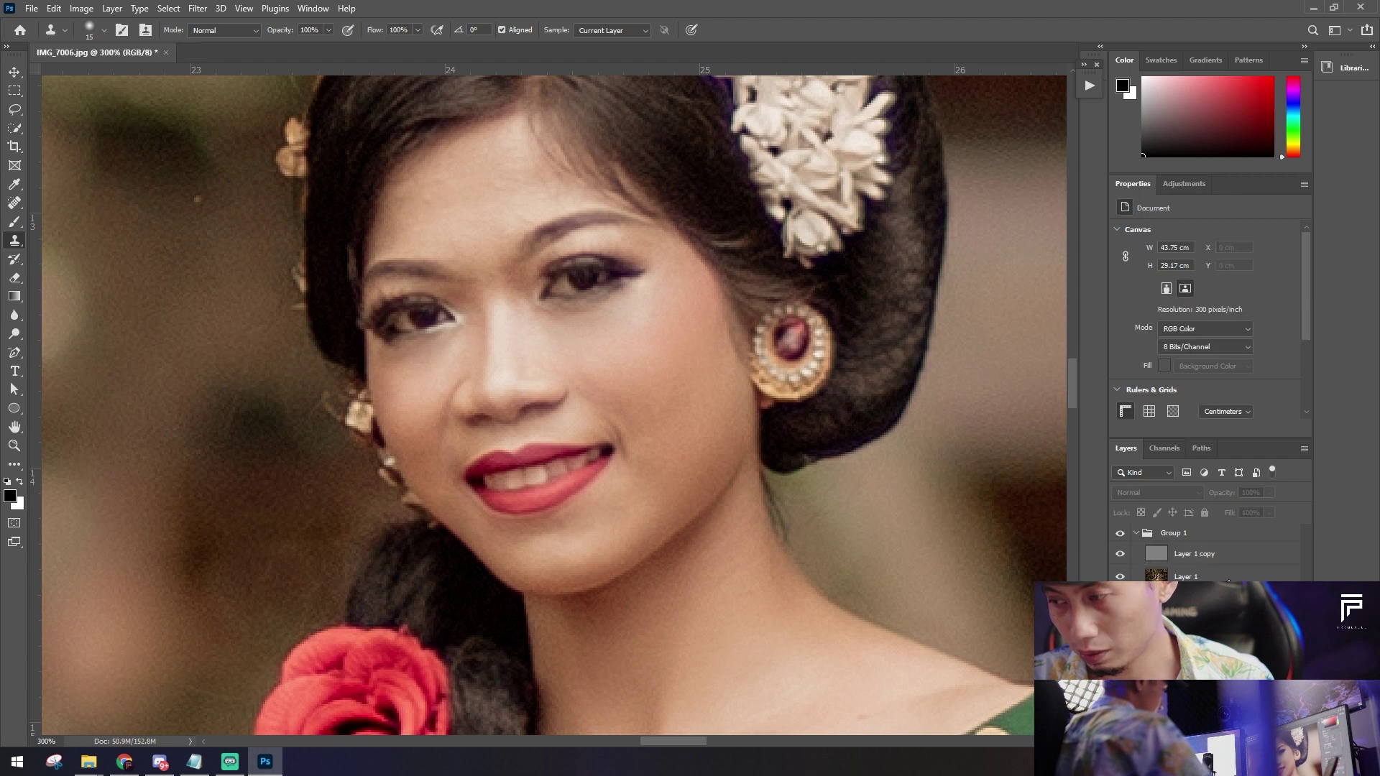
{"action": "key", "text": "l"}
{"action": "scroll", "coordinate": [557, 395], "scroll_direction": "up", "scroll_amount": 2}
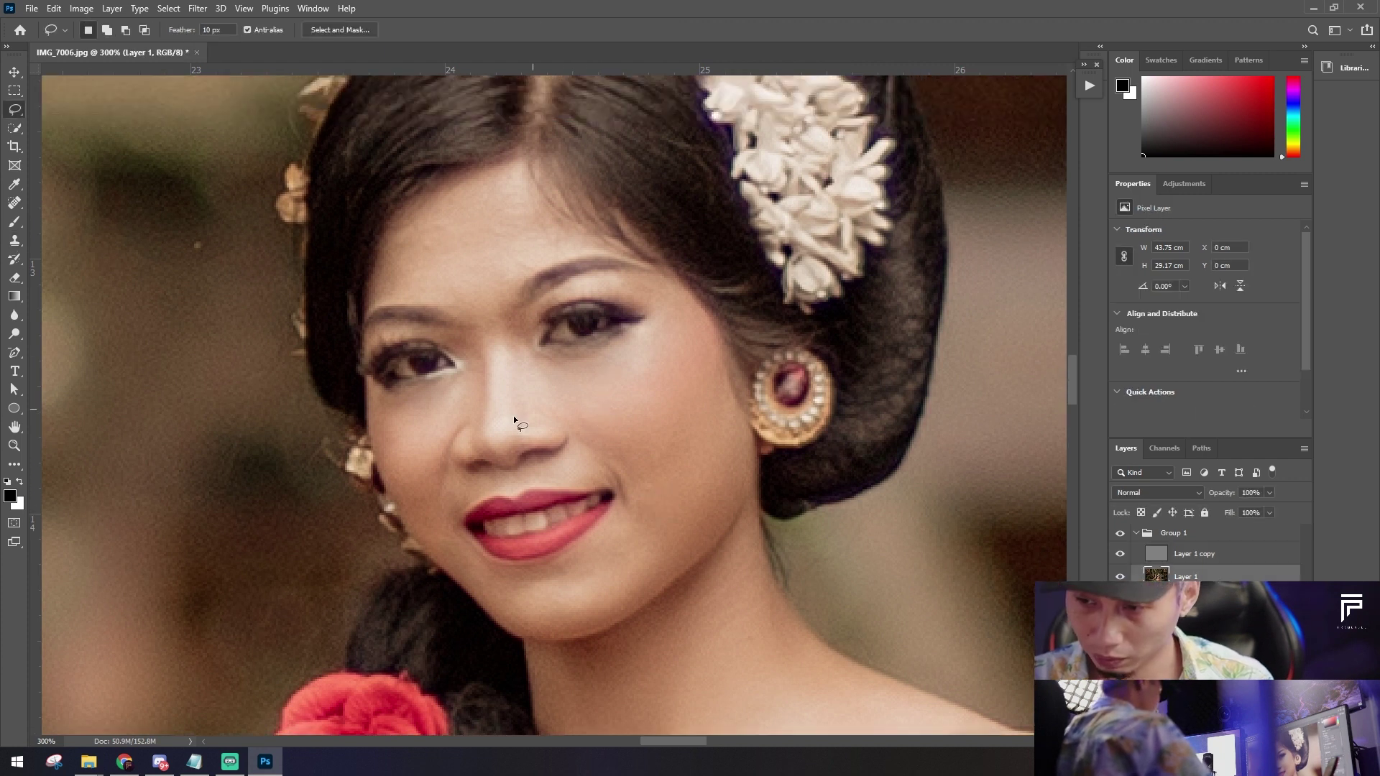
Step: Lasso the woman's other cheek and apply Gaussian Blur, then deselect
{"action": "left_click_drag", "start_coordinate": [407, 379], "coordinate": [388, 394]}
{"action": "key", "text": "ctrl+alt+f"}
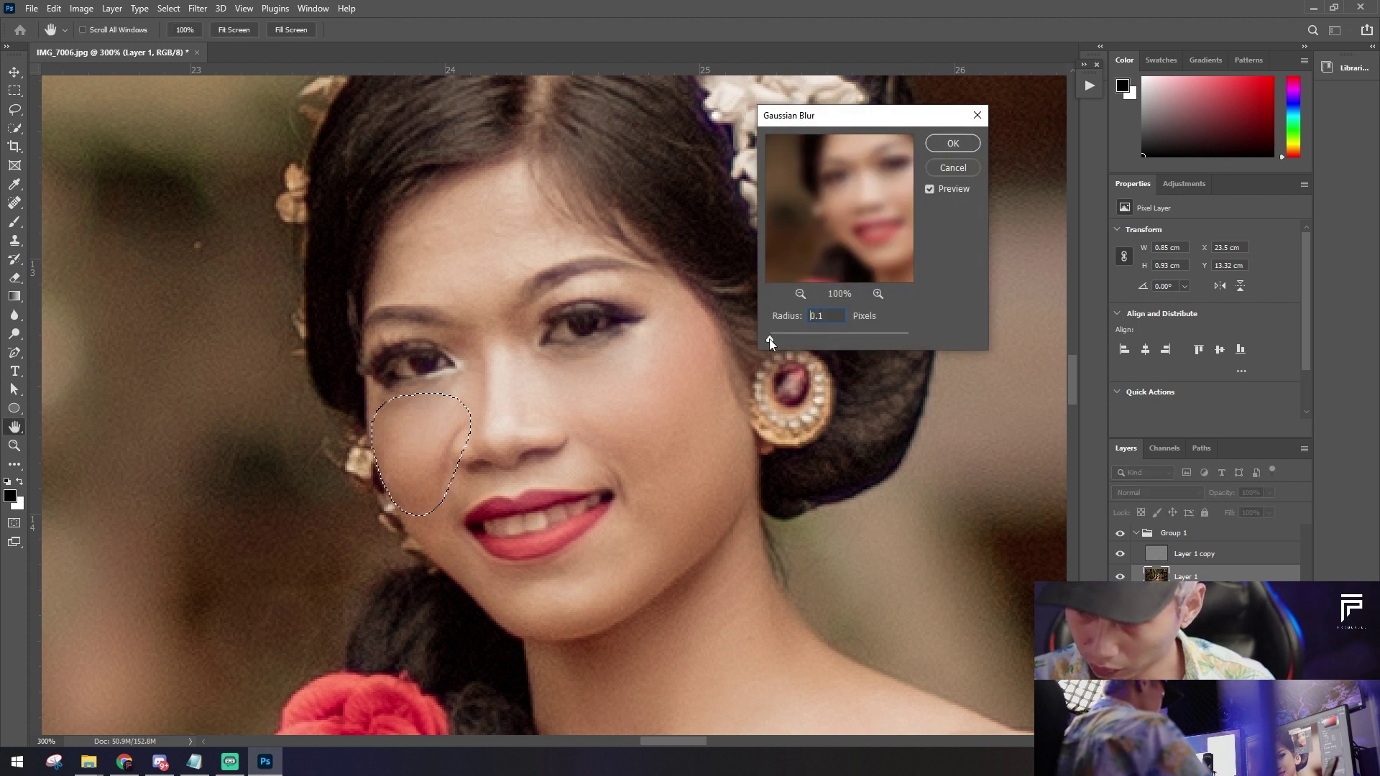
{"action": "left_click", "coordinate": [952, 144]}
{"action": "key", "text": "ctrl+d"}
{"action": "scroll", "coordinate": [690, 413], "scroll_direction": "down", "scroll_amount": 3}
{"action": "scroll", "coordinate": [676, 446], "scroll_direction": "down", "scroll_amount": 3}
Step: Blur the jaw and neck below the ear with a radius of about 8 px
{"action": "left_click_drag", "start_coordinate": [550, 475], "coordinate": [554, 573]}
{"action": "left_click_drag", "start_coordinate": [635, 429], "coordinate": [733, 359]}
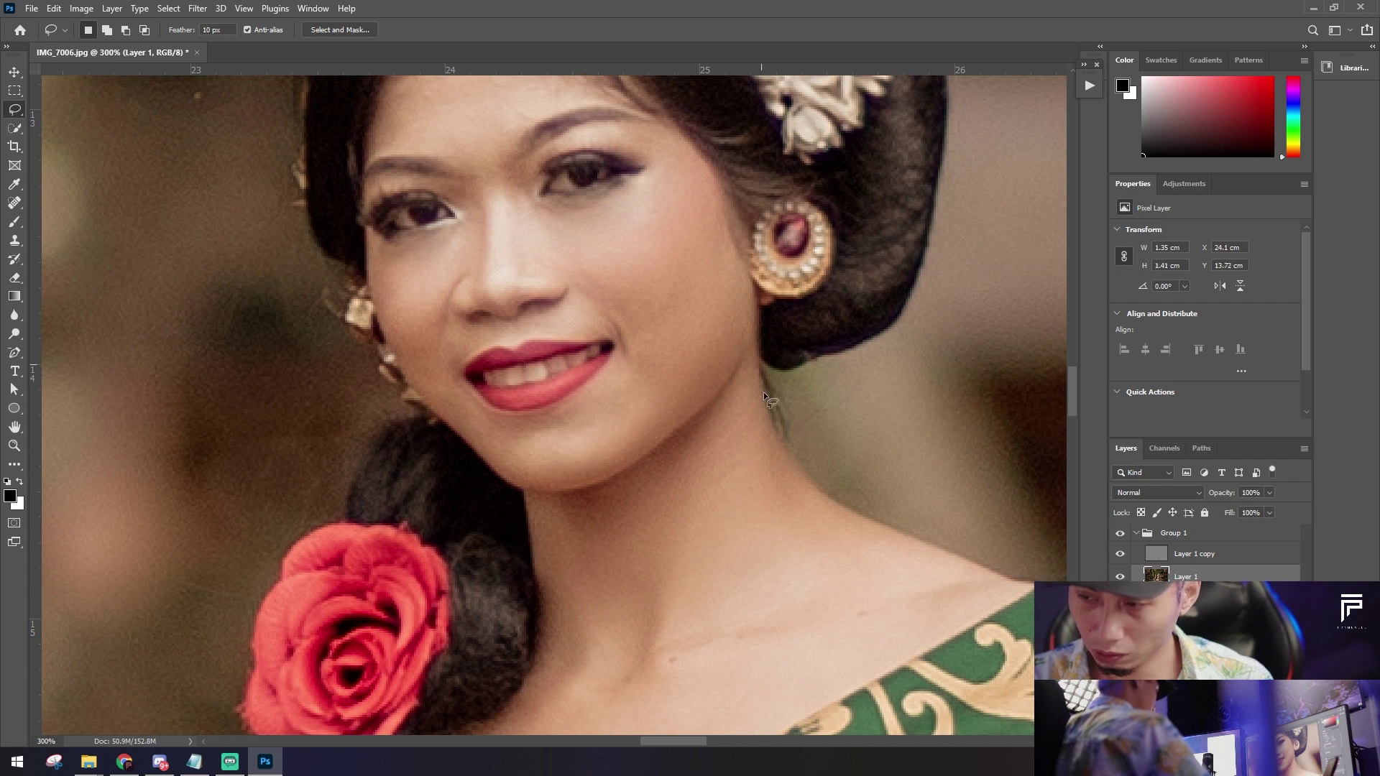
{"action": "key", "text": "ctrl+alt+f"}
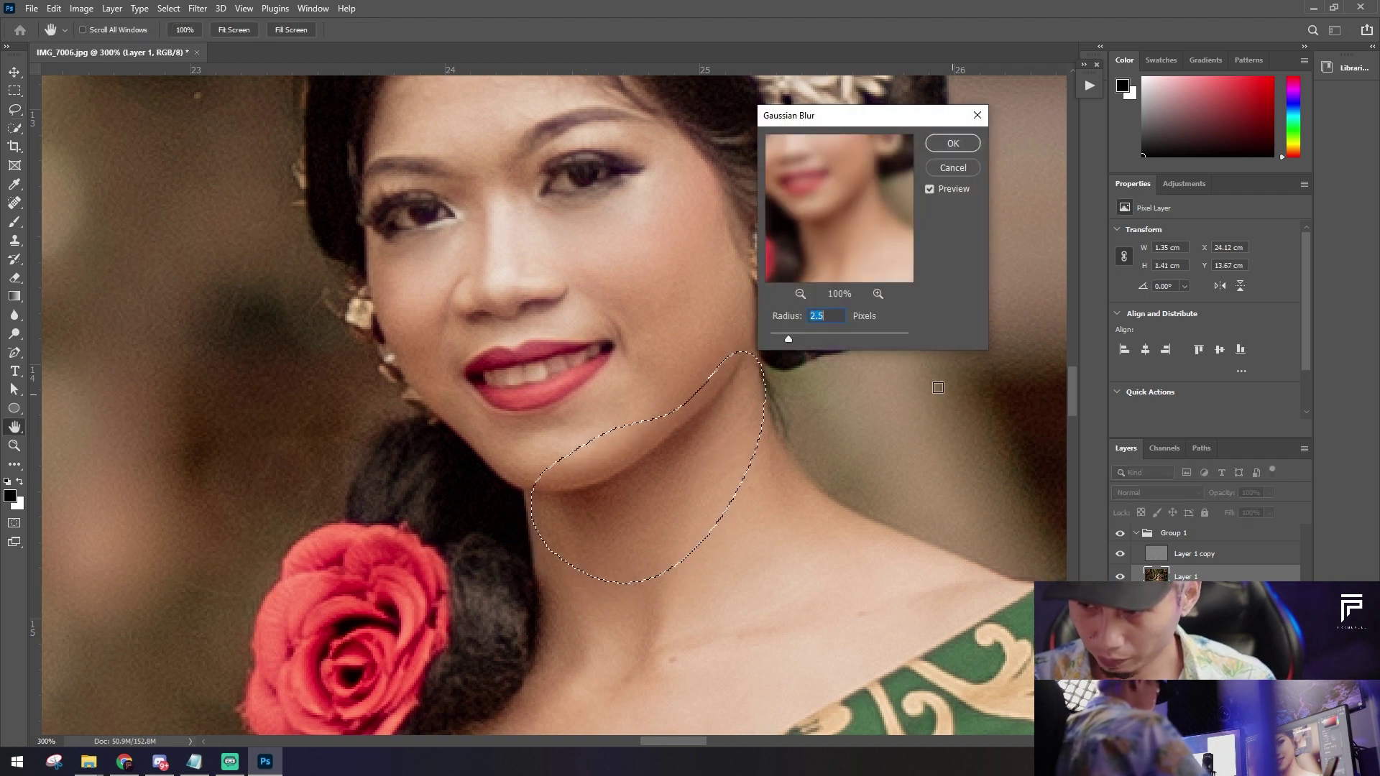
{"action": "left_click_drag", "start_coordinate": [819, 338], "coordinate": [812, 336]}
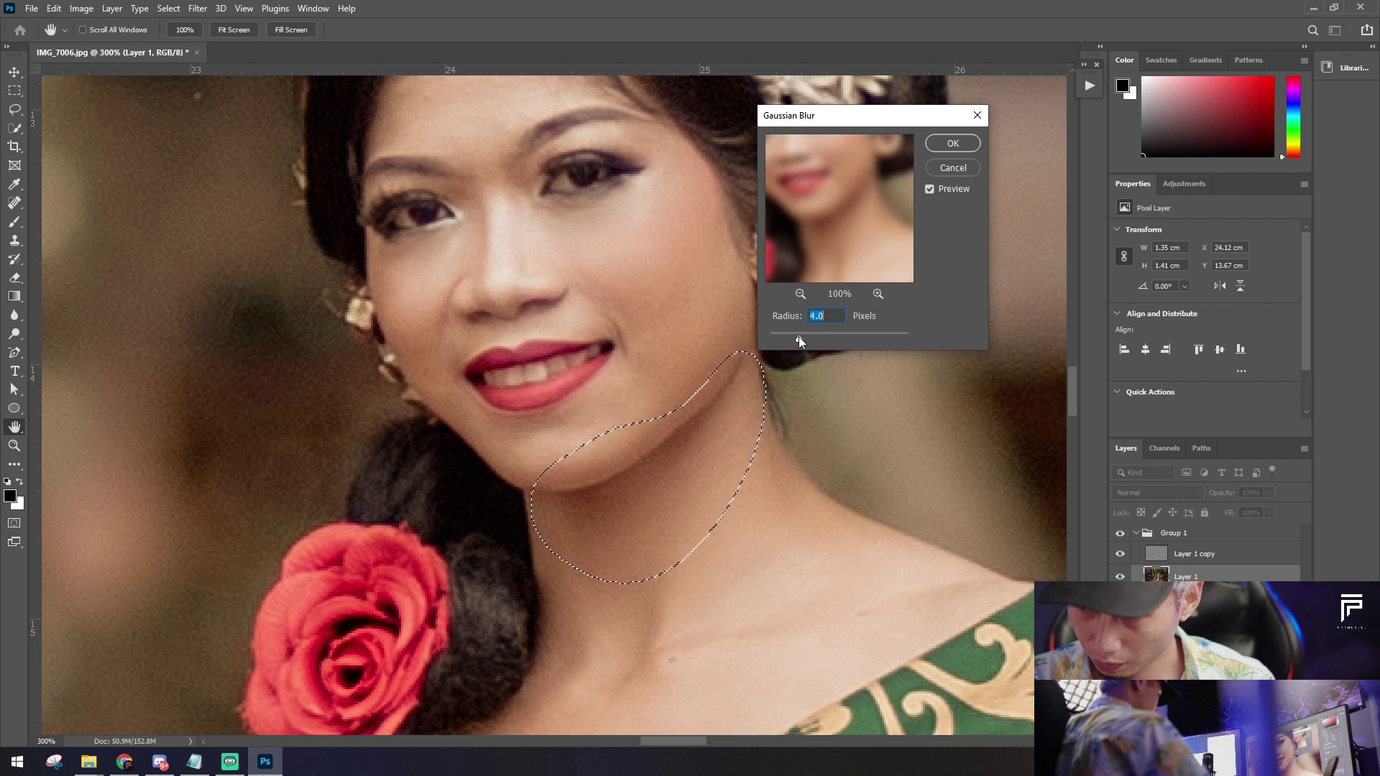
{"action": "left_click", "coordinate": [952, 144]}
{"action": "key", "text": "ctrl+d"}
{"action": "scroll", "coordinate": [752, 361], "scroll_direction": "down", "scroll_amount": 2}
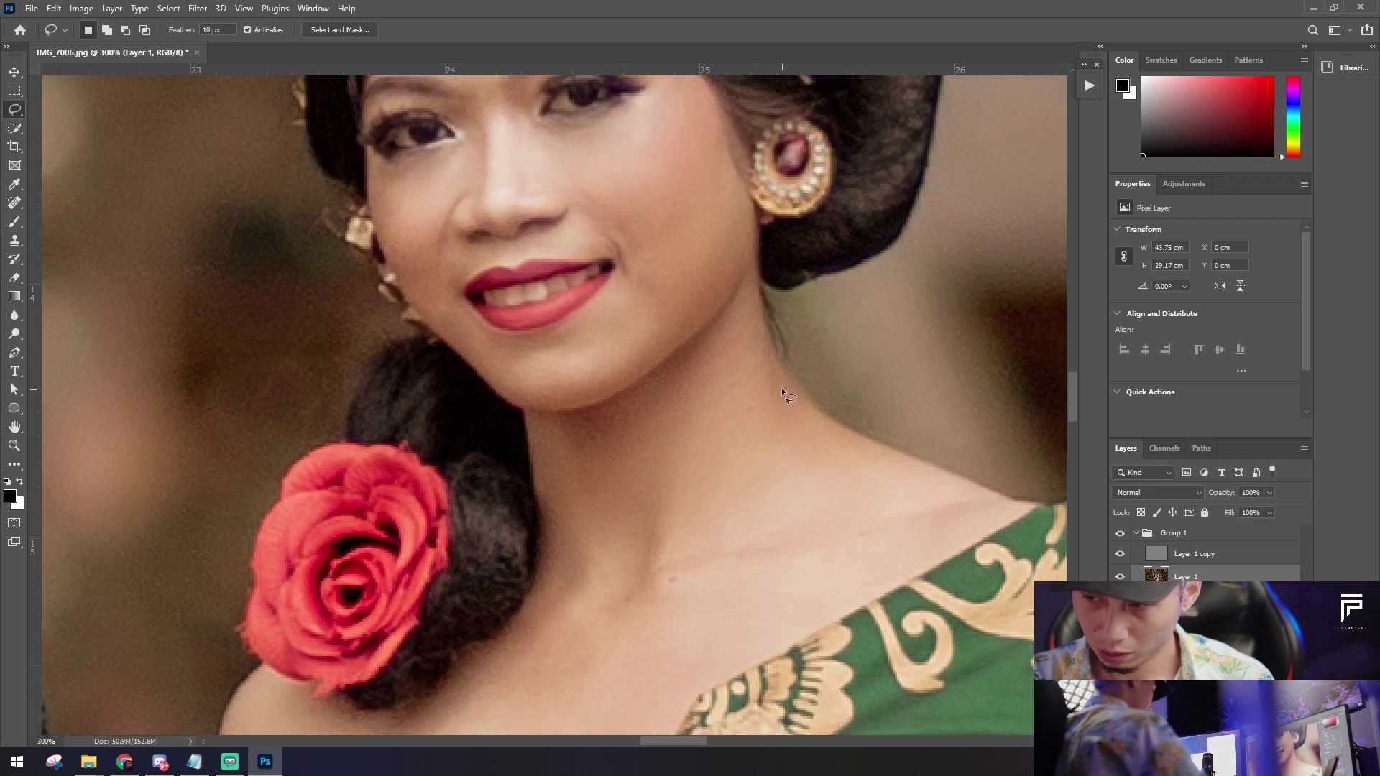
Step: Lasso the lower neck and collarbone area and reapply the Gaussian Blur
{"action": "left_click_drag", "start_coordinate": [611, 454], "coordinate": [739, 433]}
{"action": "left_click_drag", "start_coordinate": [743, 532], "coordinate": [583, 486]}
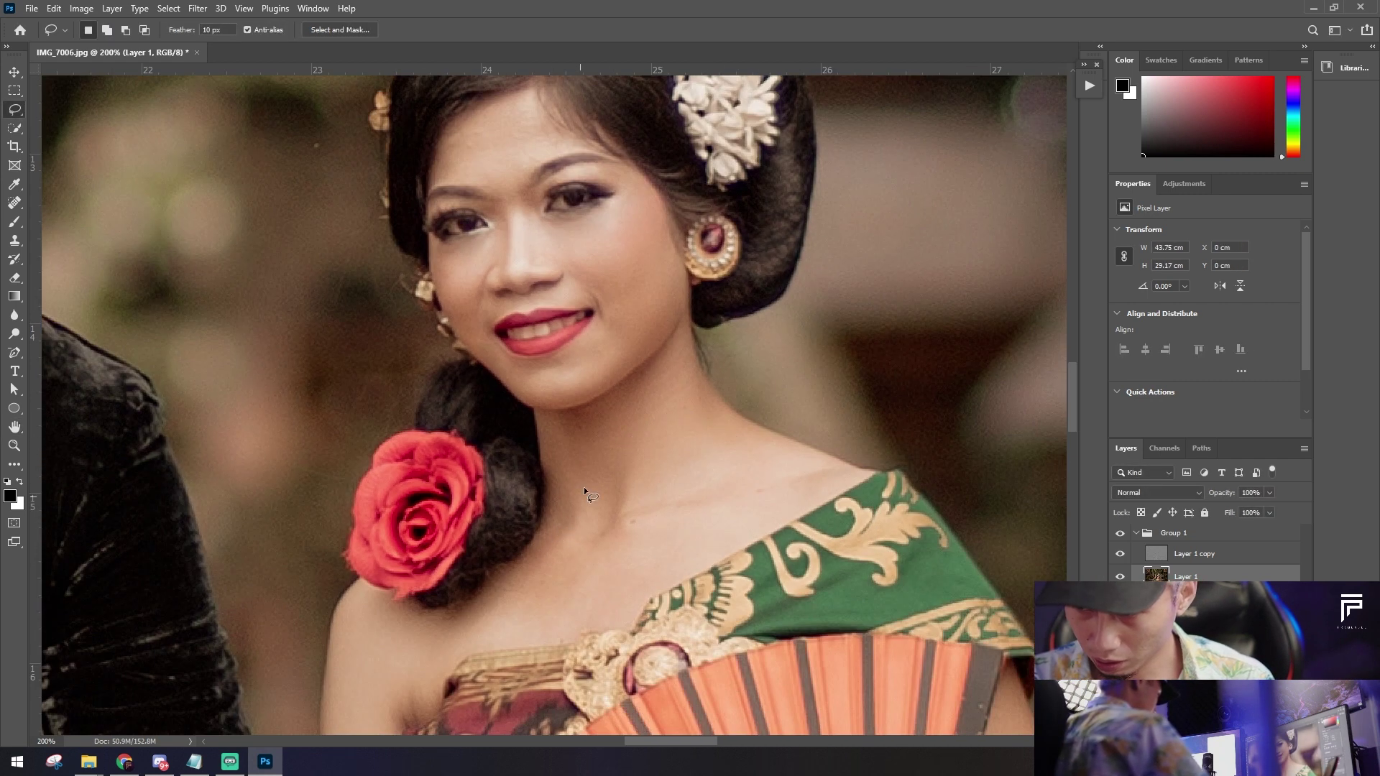
{"action": "left_click_drag", "start_coordinate": [762, 447], "coordinate": [813, 478]}
{"action": "key", "text": "ctrl+alt+f"}
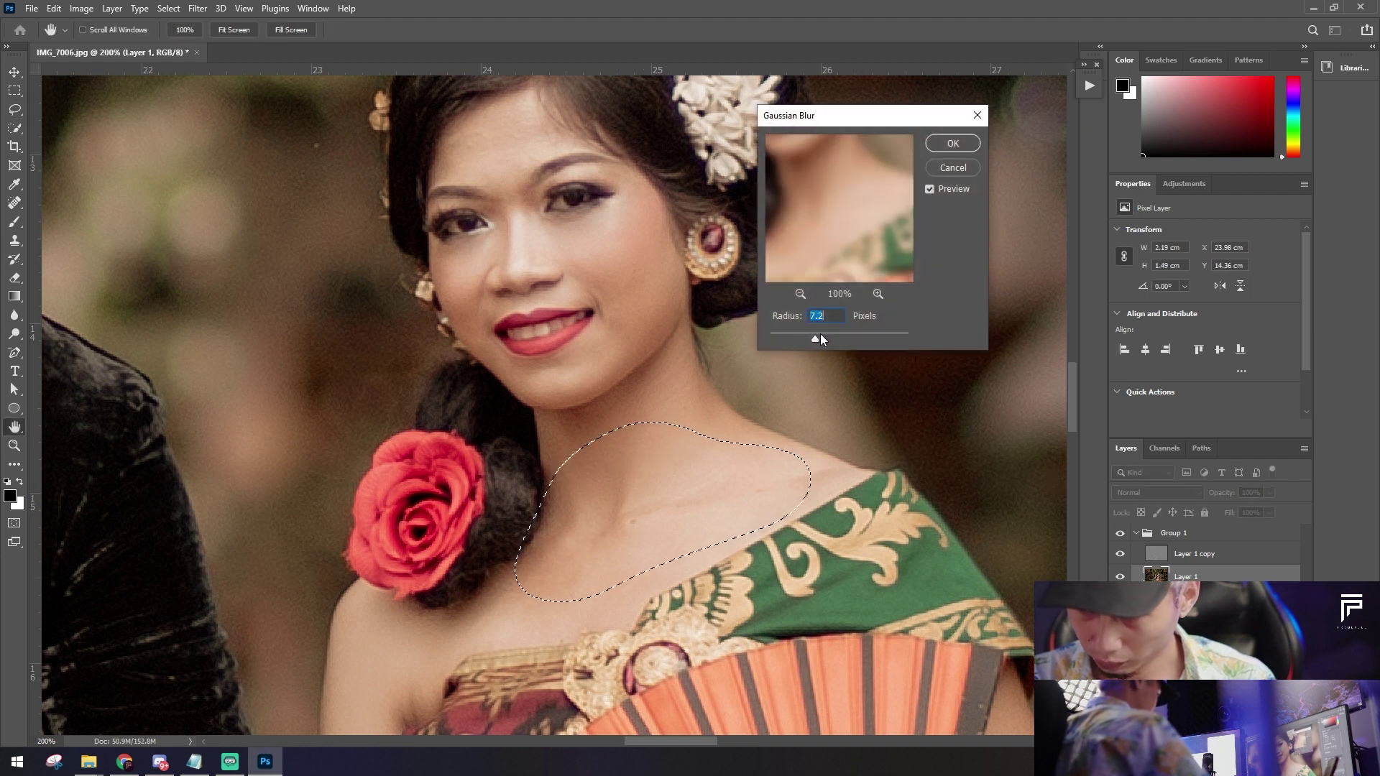
{"action": "key", "text": "Return"}
{"action": "scroll", "coordinate": [719, 373], "scroll_direction": "down", "scroll_amount": 5}
{"action": "scroll", "coordinate": [719, 373], "scroll_direction": "left", "scroll_amount": 3}
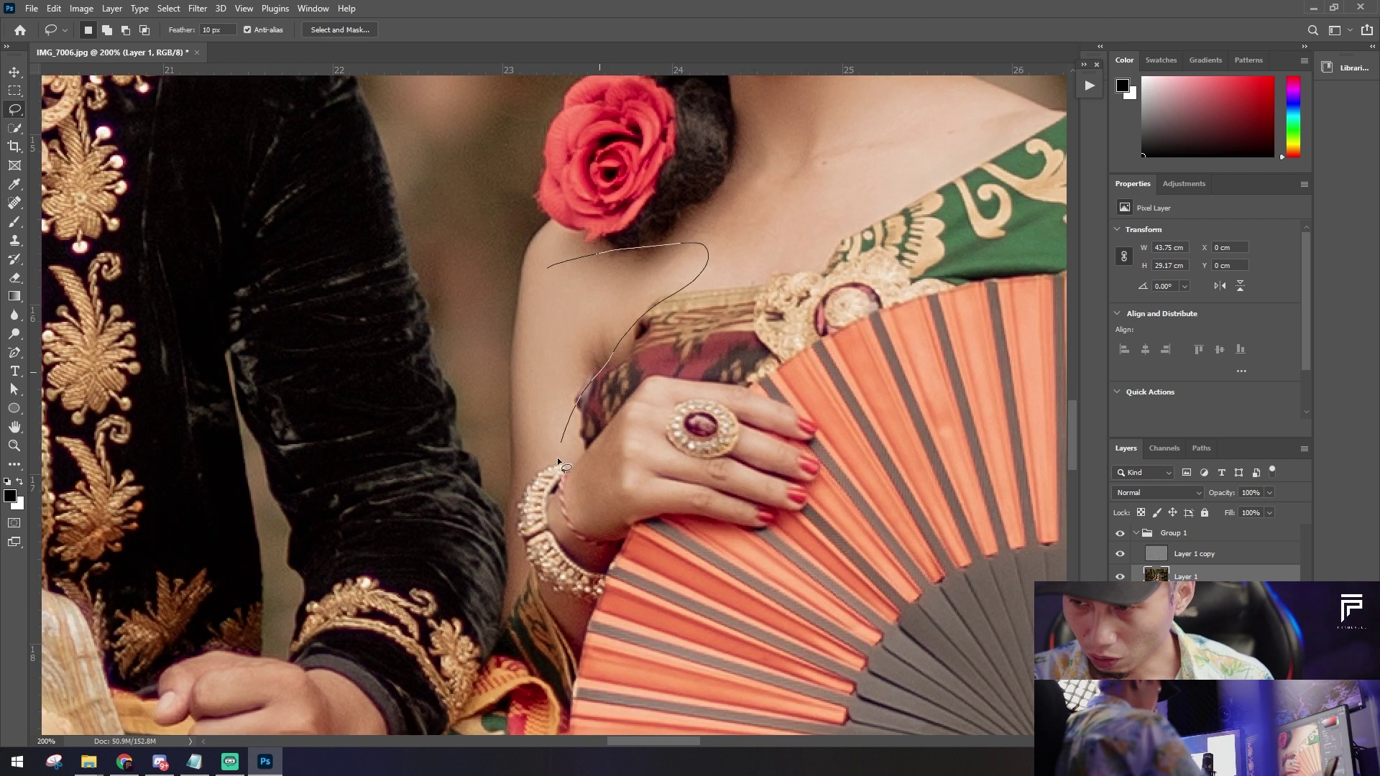
Step: Blur the woman's shoulder skin, then zoom in on the man's face
{"action": "left_click_drag", "start_coordinate": [526, 336], "coordinate": [533, 291]}
{"action": "key", "text": "ctrl+alt+f"}
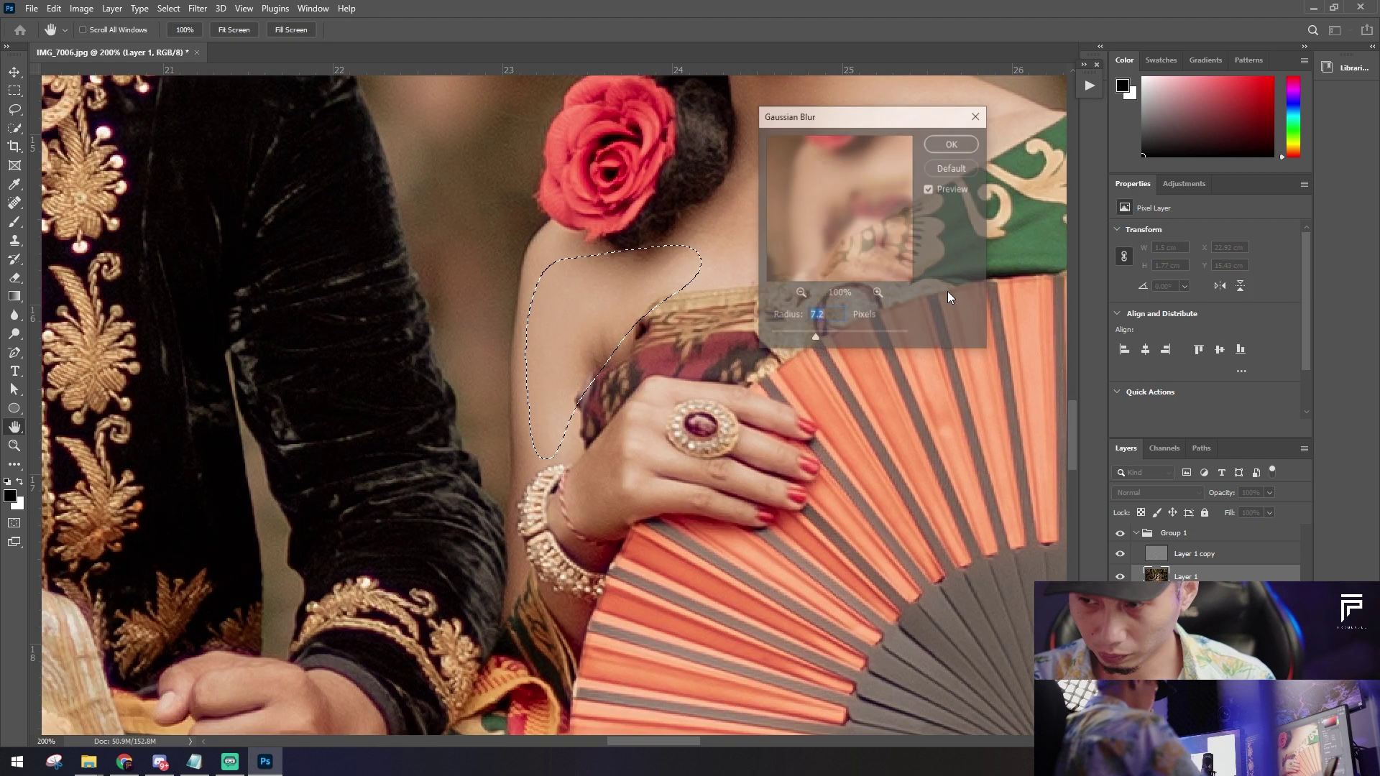
{"action": "key", "text": "Return"}
{"action": "mouse_move", "coordinate": [72, 72]}
{"action": "left_mouse_down"}
{"action": "mouse_move", "coordinate": [418, 289]}
{"action": "mouse_move", "coordinate": [551, 557]}
{"action": "left_mouse_up"}
{"action": "key", "text": "ctrl+minus"}
{"action": "key", "text": "ctrl+plus"}
{"action": "key", "text": "ctrl+plus"}
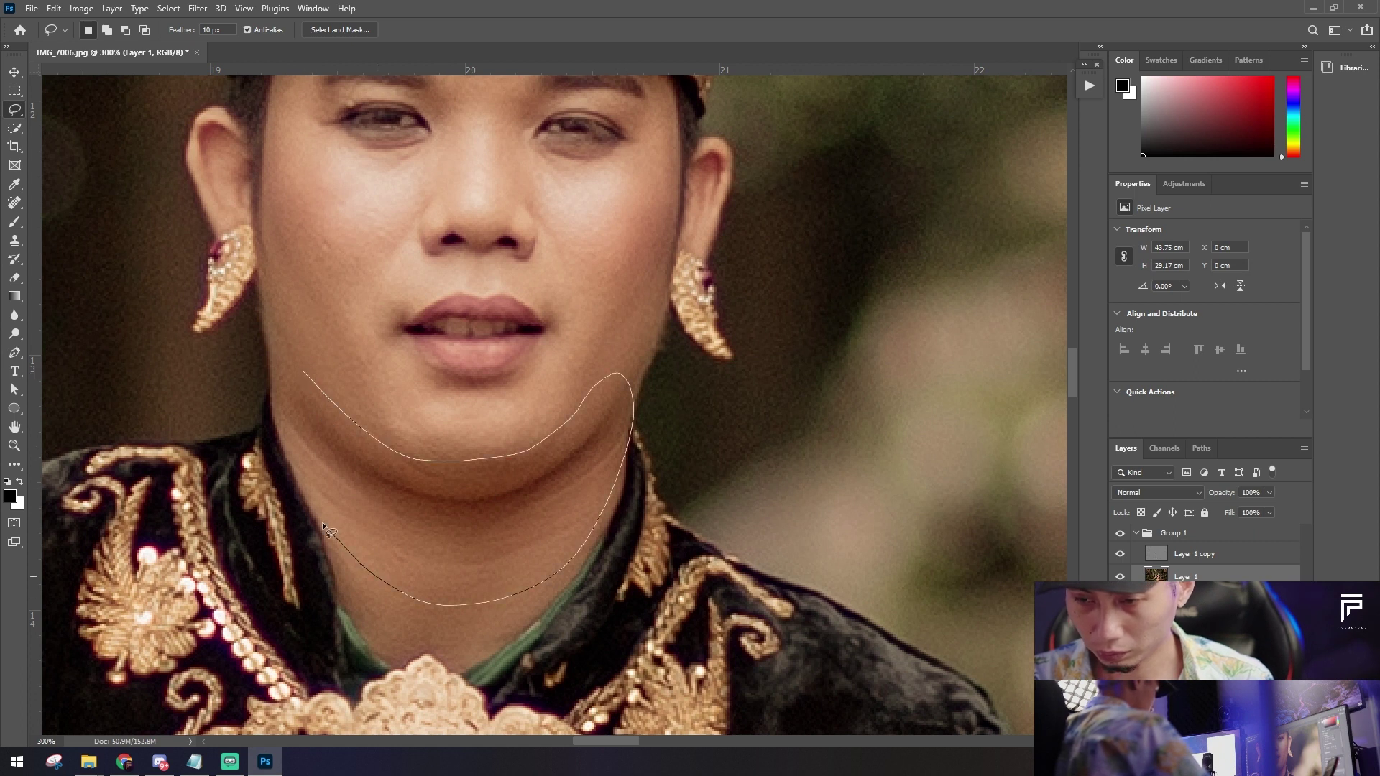
Step: Lasso the man's chin and jaw, Gaussian-blur it, deselect, and select Layer 1 copy
{"action": "left_click_drag", "start_coordinate": [285, 375], "coordinate": [284, 381]}
{"action": "left_click_drag", "start_coordinate": [302, 316], "coordinate": [581, 403]}
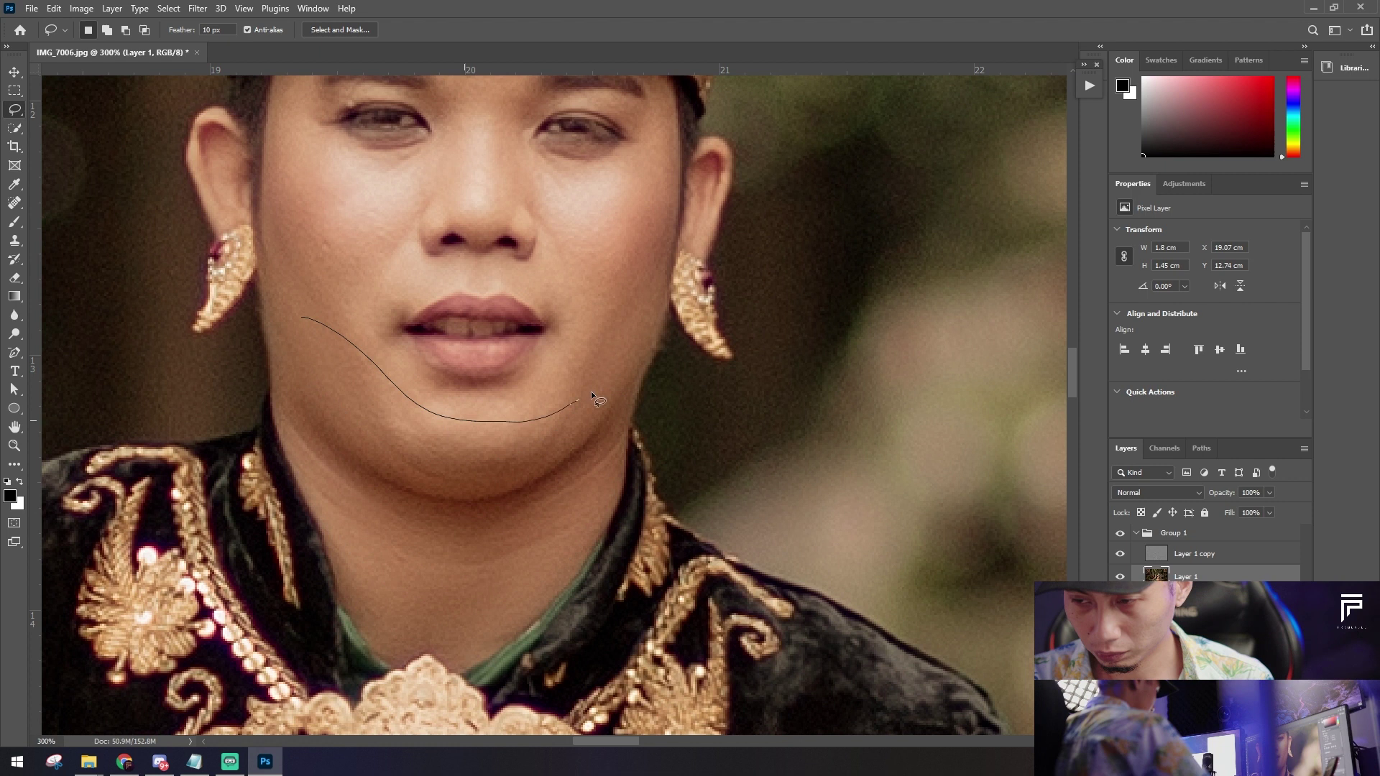
{"action": "left_click_drag", "start_coordinate": [321, 303], "coordinate": [309, 313]}
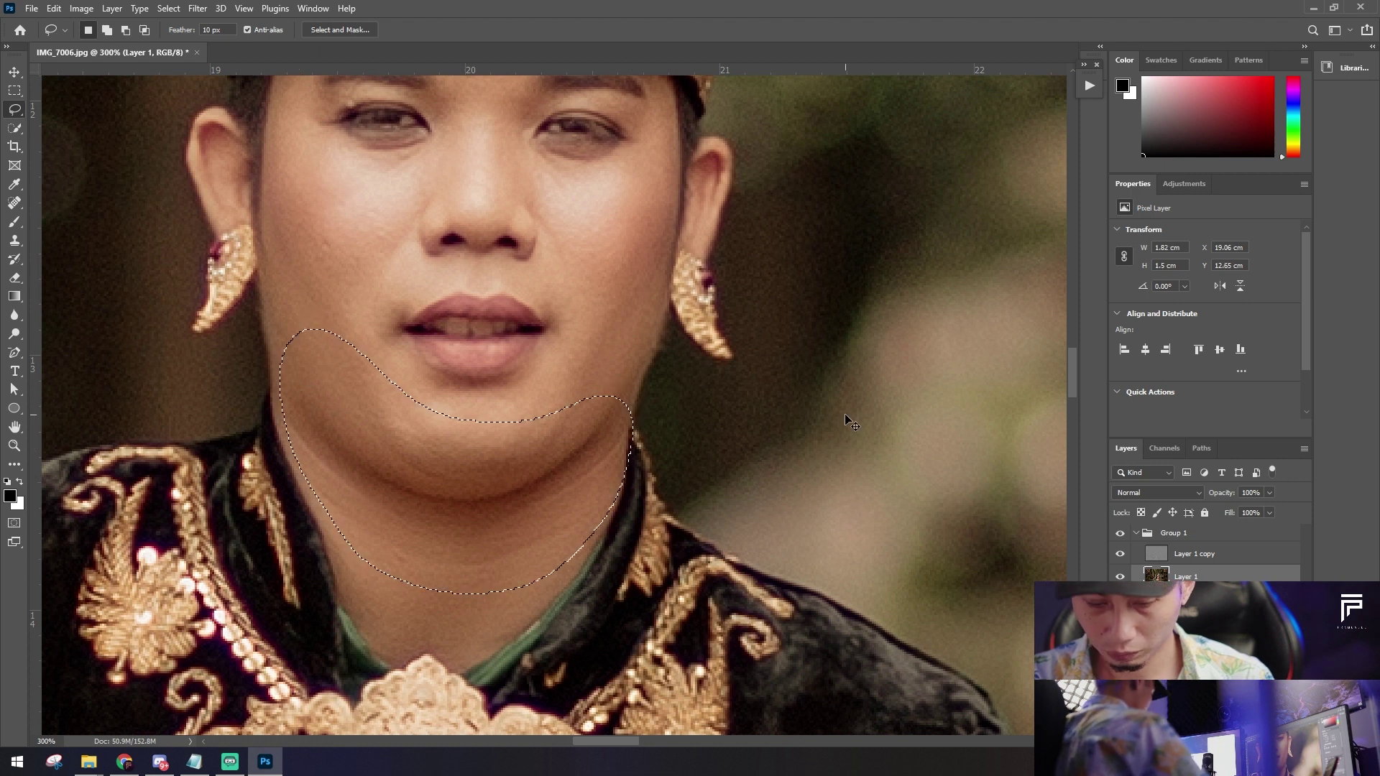
{"action": "key", "text": "ctrl+alt+f"}
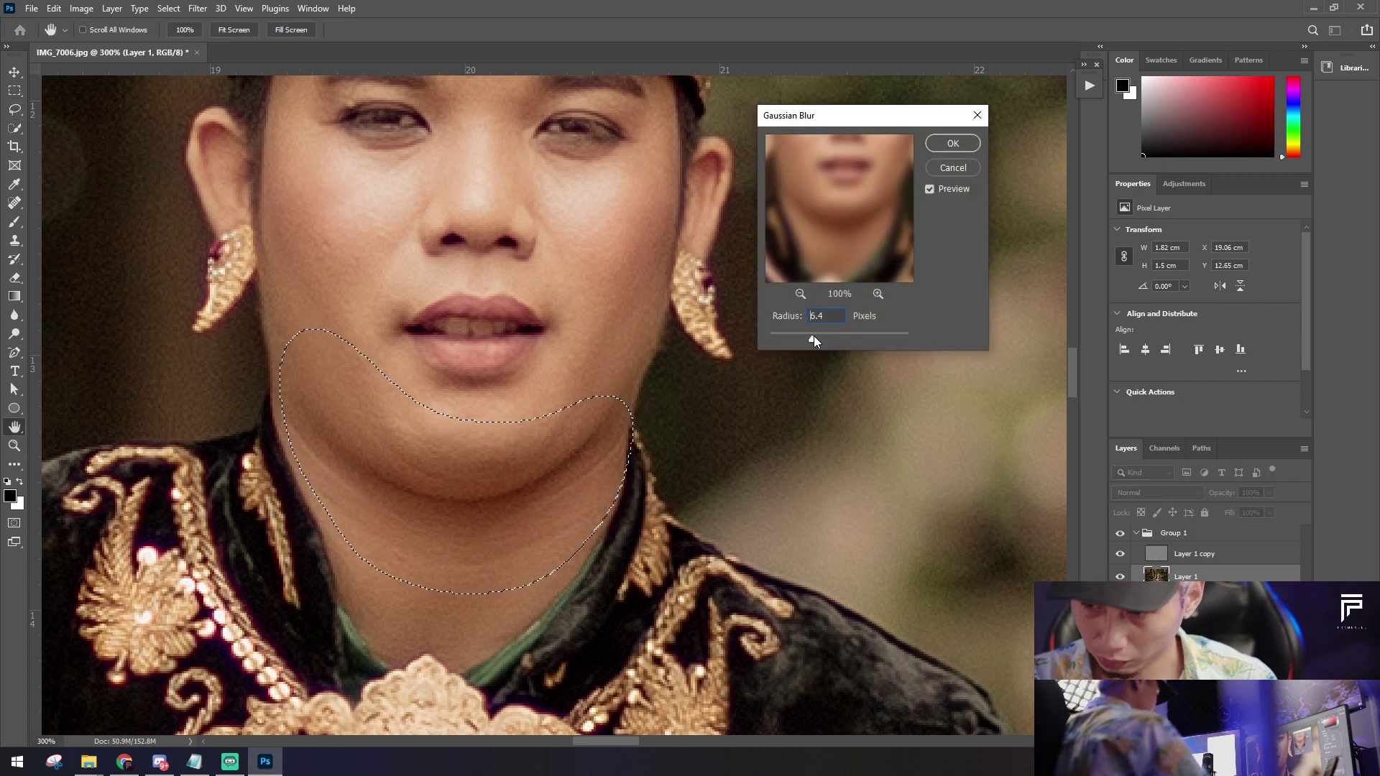
{"action": "left_click", "coordinate": [931, 147]}
{"action": "key", "text": "ctrl+d"}
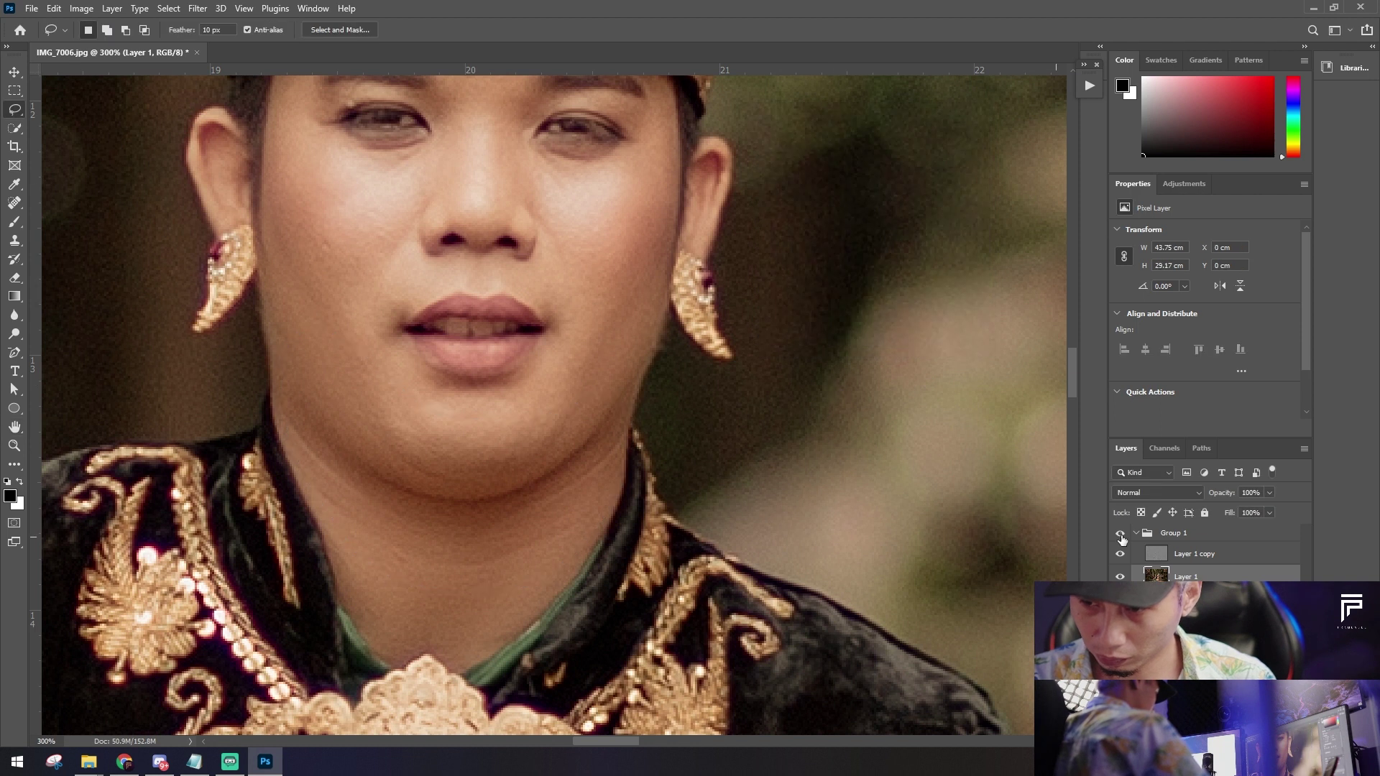
{"action": "left_click", "coordinate": [1207, 555]}
Step: Clone-stamp with a smaller brush over the spots and dark mole on the man's neck
{"action": "key", "text": "s"}
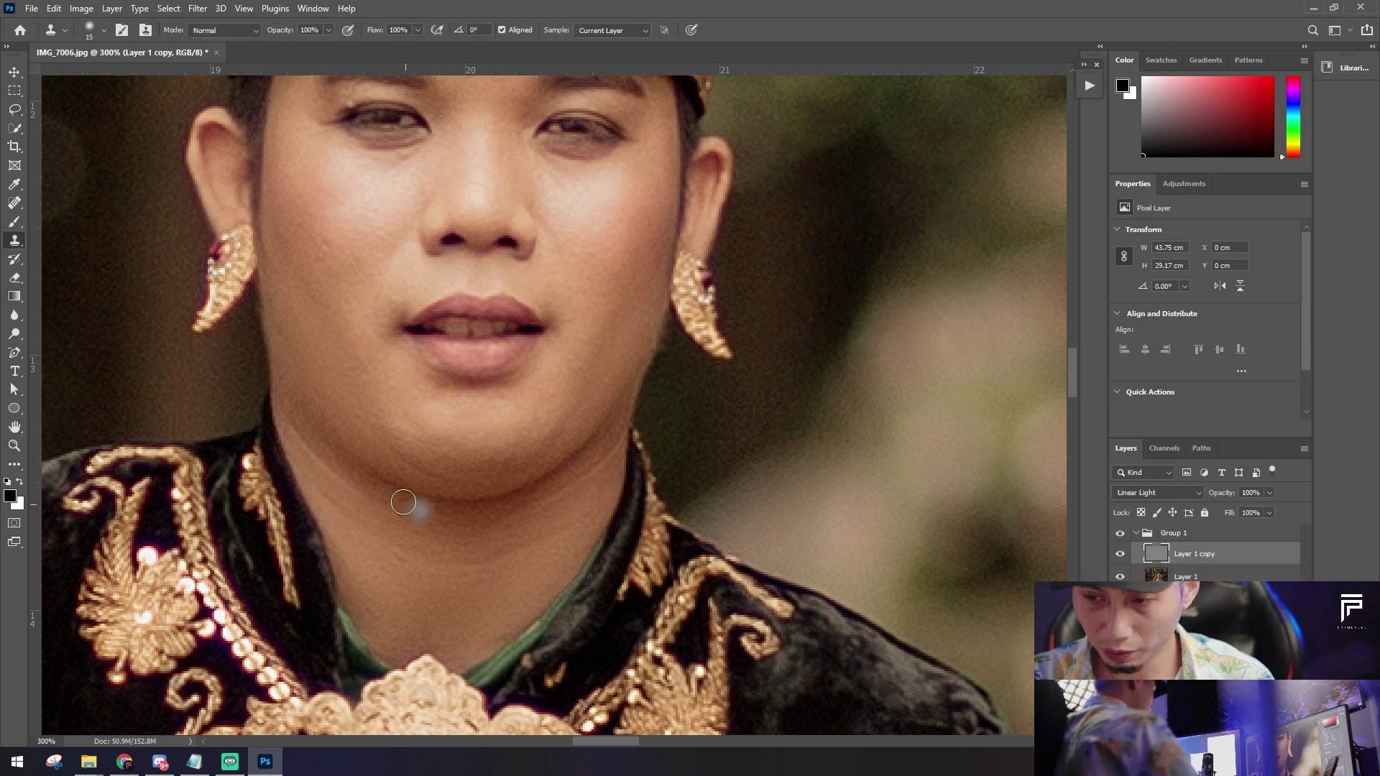
{"action": "key", "text": "ctrl+plus"}
{"action": "key", "text": "bracketleft"}
{"action": "key", "text": "bracketleft"}
{"action": "key", "text": "bracketleft"}
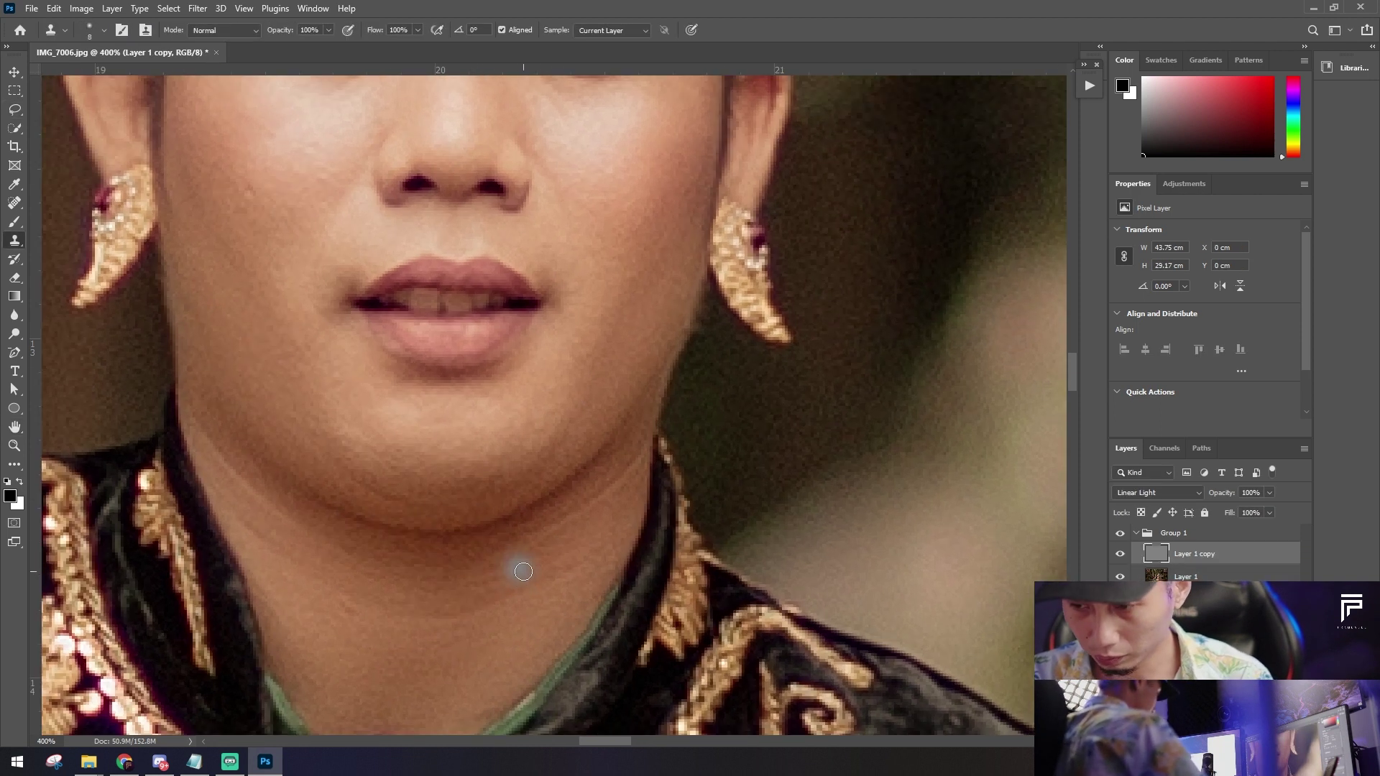
{"action": "left_click", "coordinate": [556, 555], "text": "alt"}
{"action": "left_click_drag", "start_coordinate": [551, 525], "coordinate": [575, 511]}
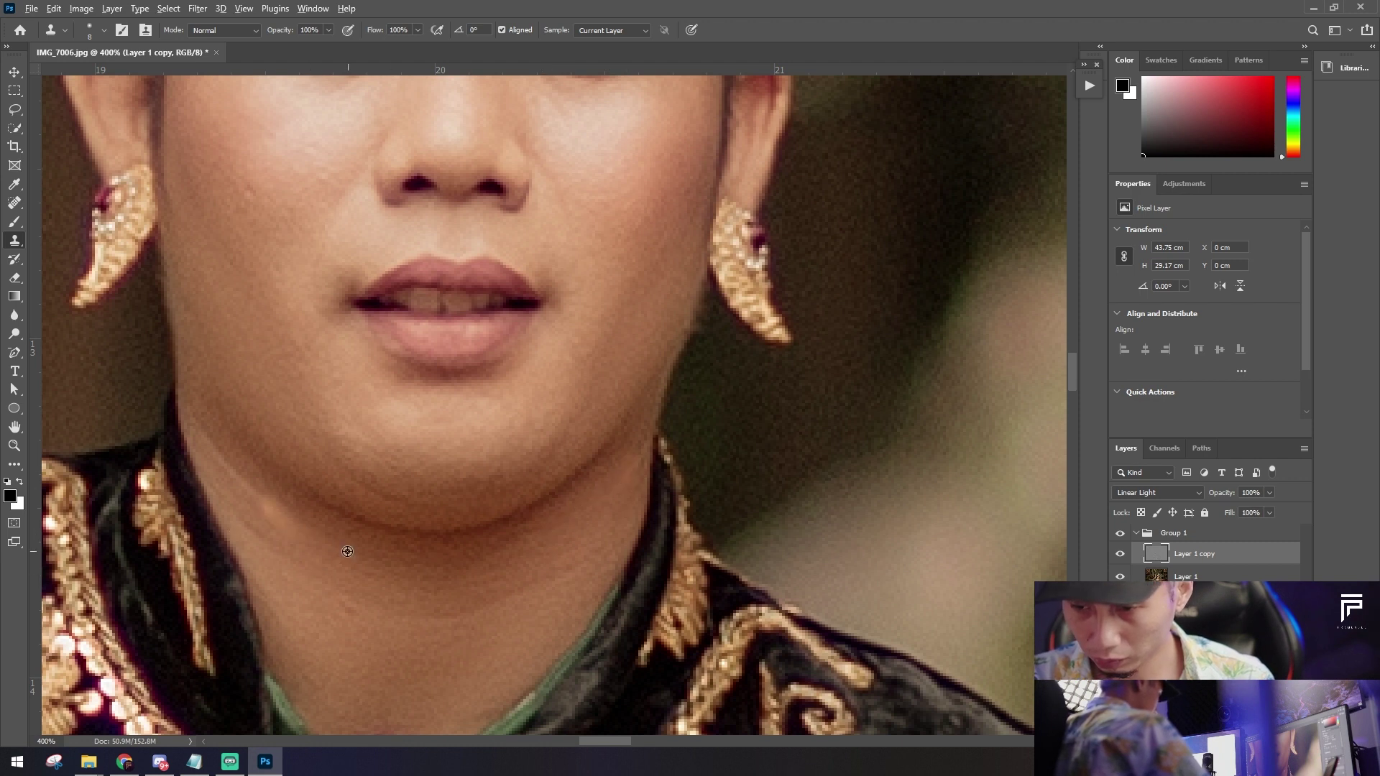
{"action": "left_click", "coordinate": [267, 506]}
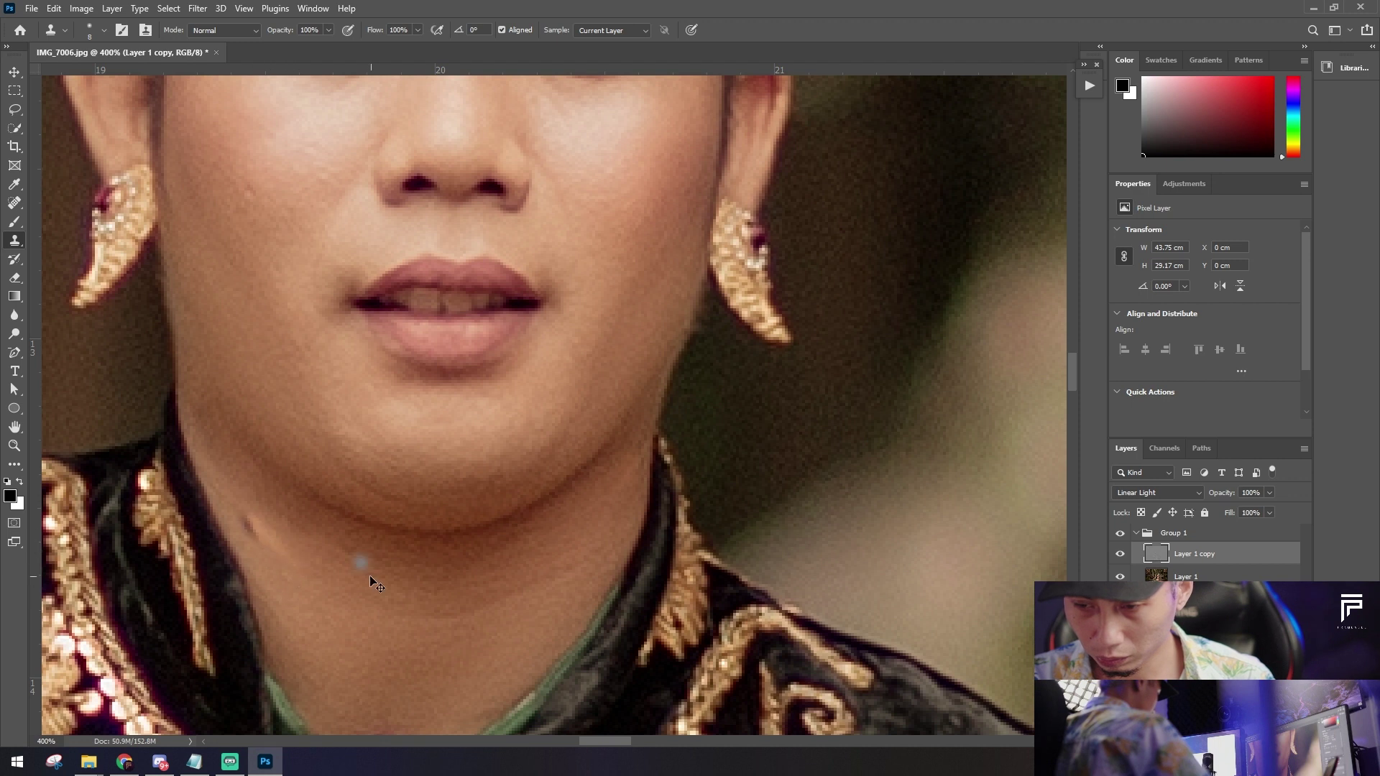
{"action": "left_click", "coordinate": [248, 527]}
{"action": "left_click", "coordinate": [245, 524]}
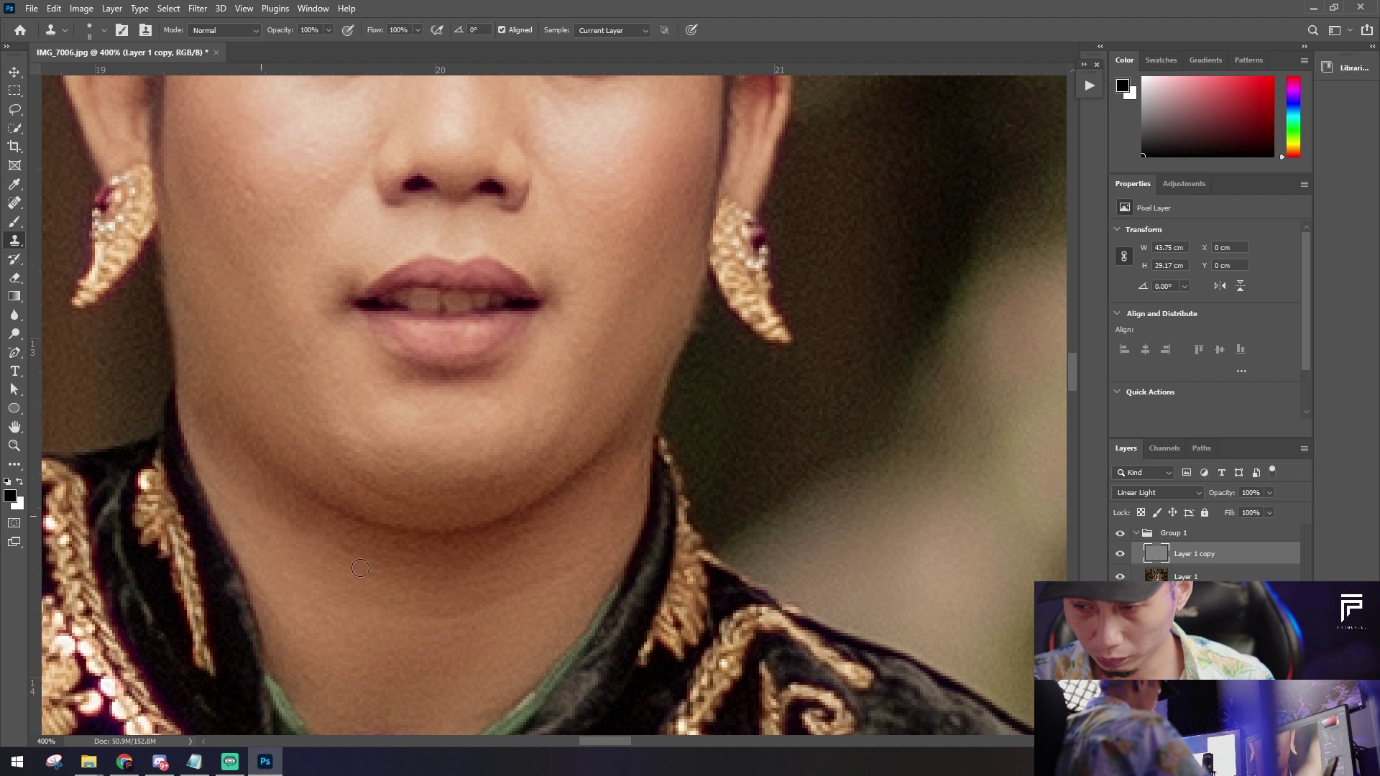
Step: Clone clean skin over a spot on the man's cheek
{"action": "scroll", "coordinate": [451, 593], "scroll_direction": "up", "scroll_amount": 1}
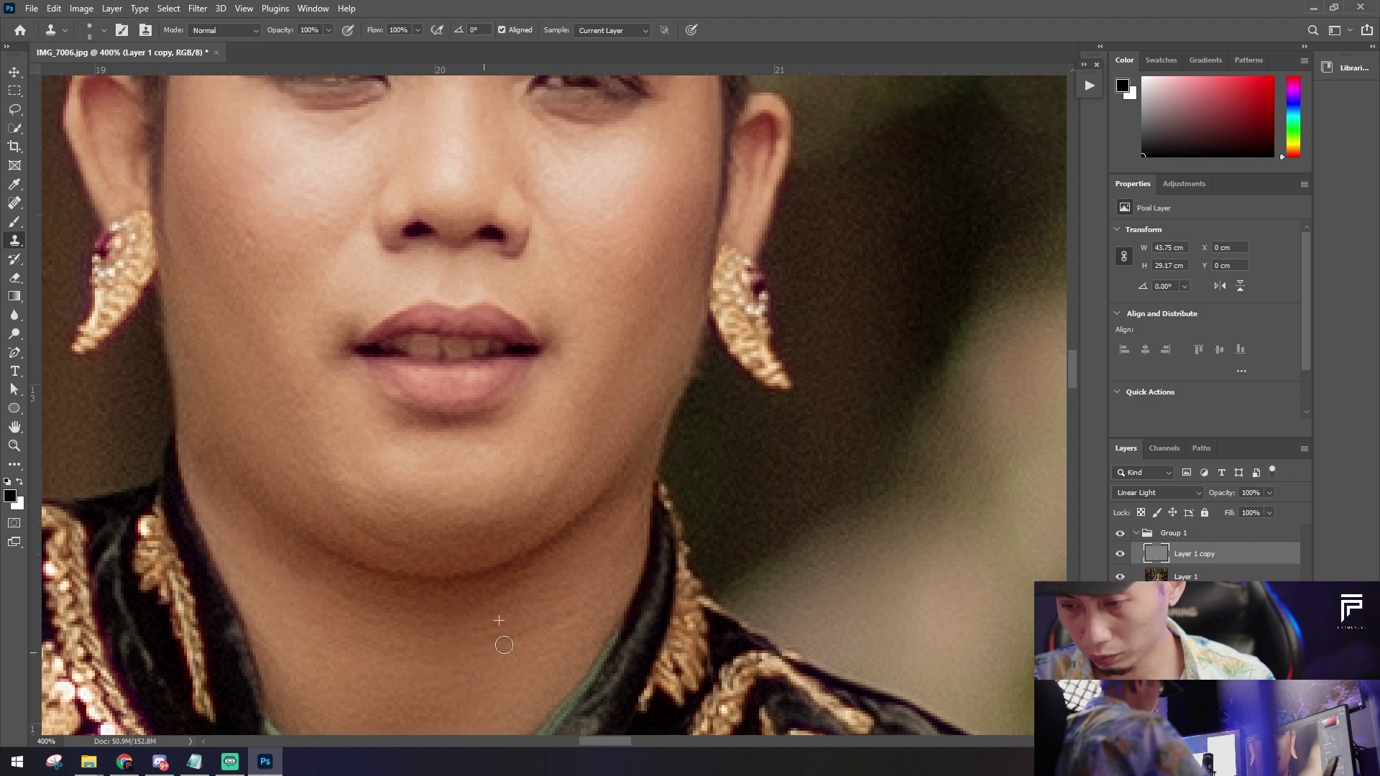
{"action": "scroll", "coordinate": [554, 613], "scroll_direction": "up", "scroll_amount": 1}
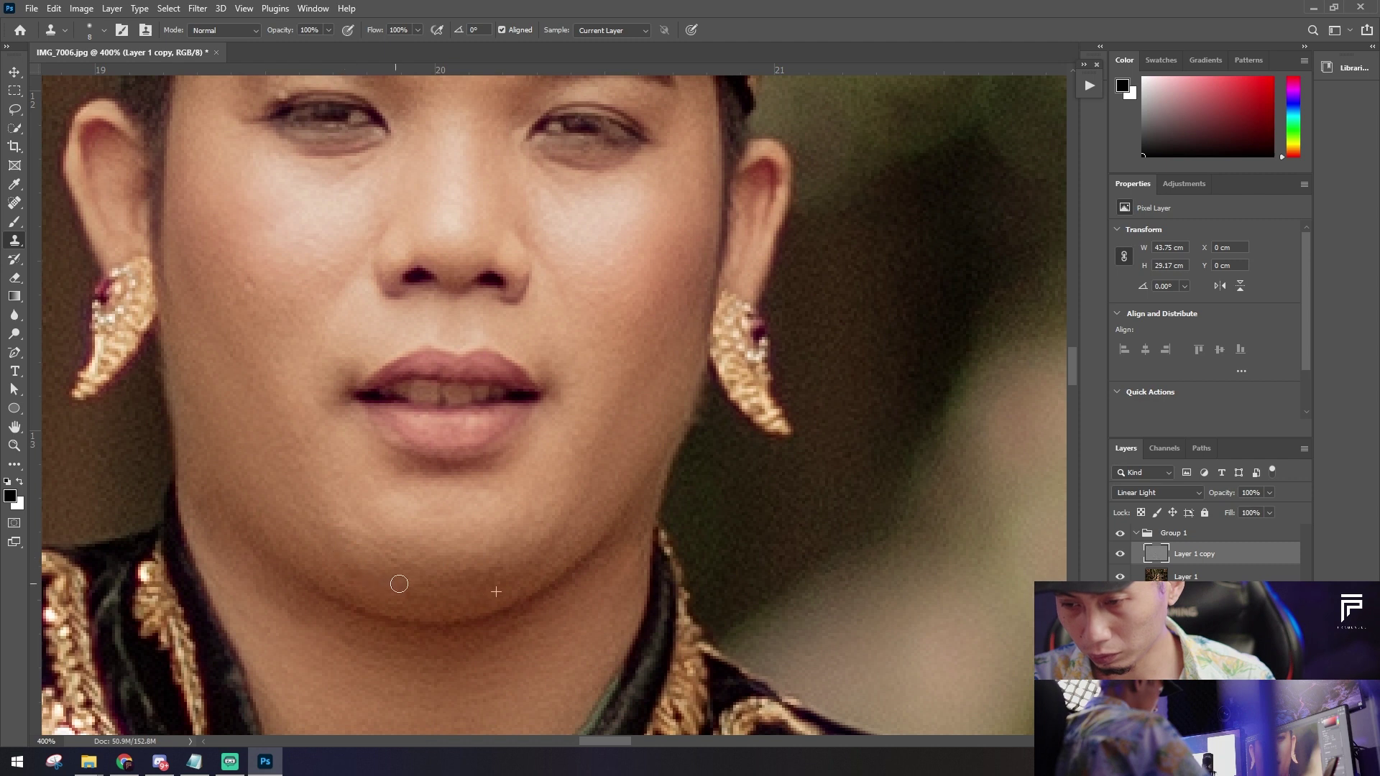
{"action": "scroll", "coordinate": [399, 583], "scroll_direction": "up", "scroll_amount": 2}
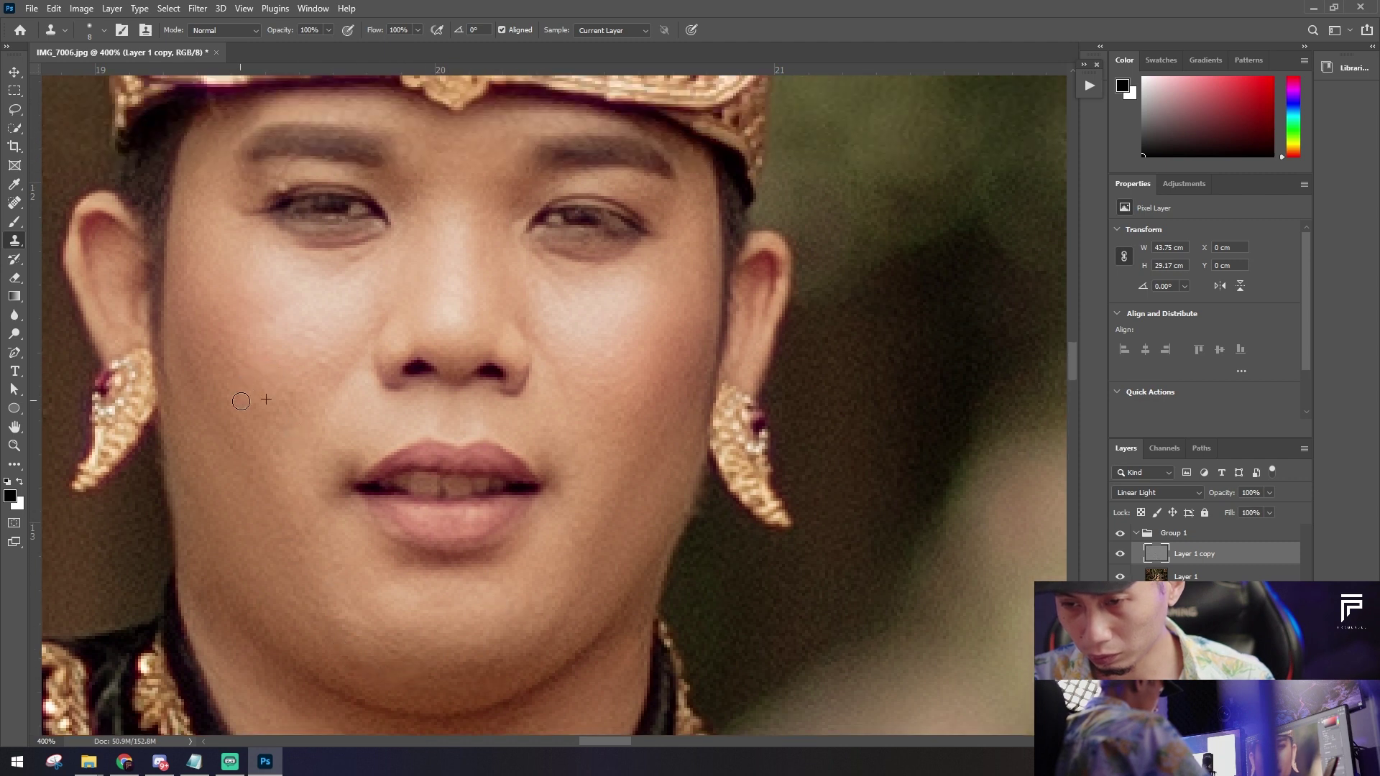
{"action": "left_click", "coordinate": [274, 323], "text": "alt"}
{"action": "left_click_drag", "start_coordinate": [329, 335], "coordinate": [318, 347]}
{"action": "scroll", "coordinate": [326, 382], "scroll_direction": "down", "scroll_amount": 1}
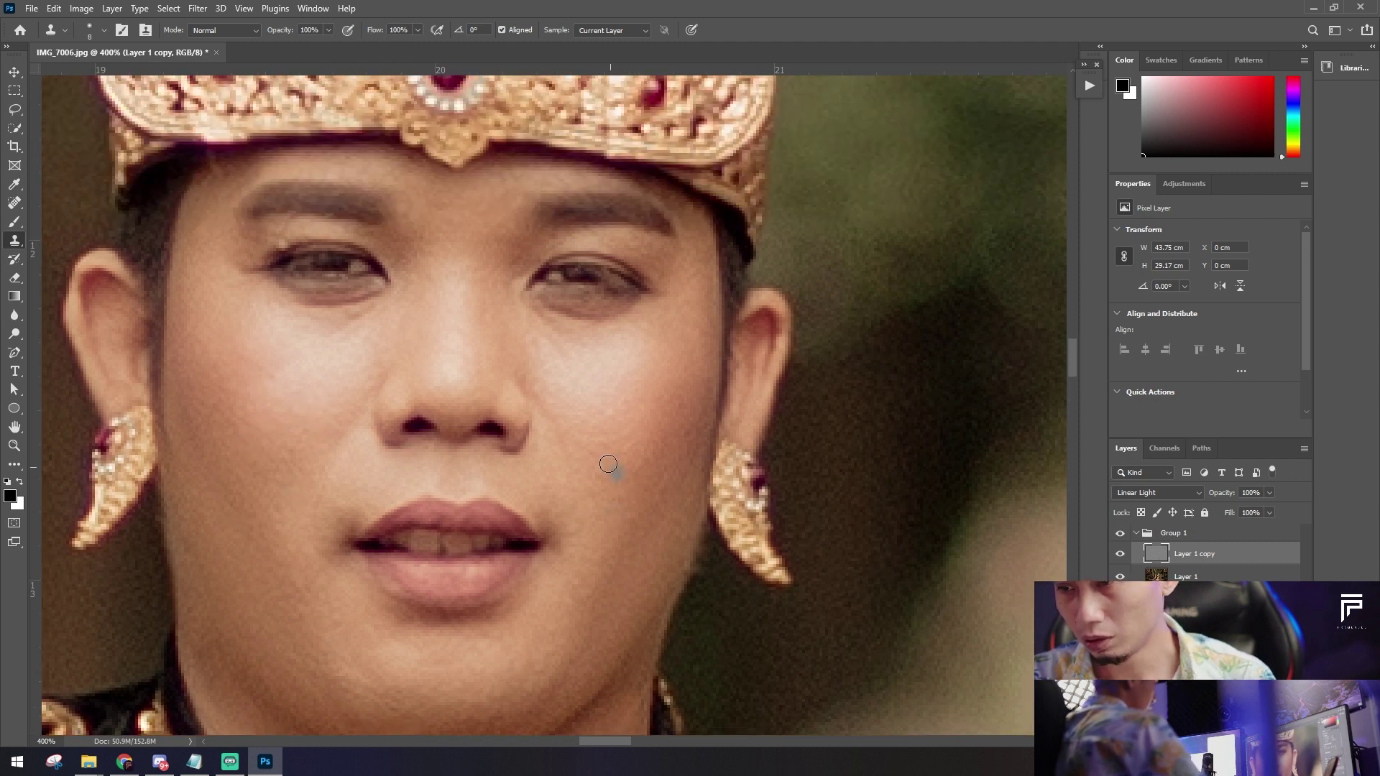
{"action": "scroll", "coordinate": [607, 460], "scroll_direction": "up", "scroll_amount": 3}
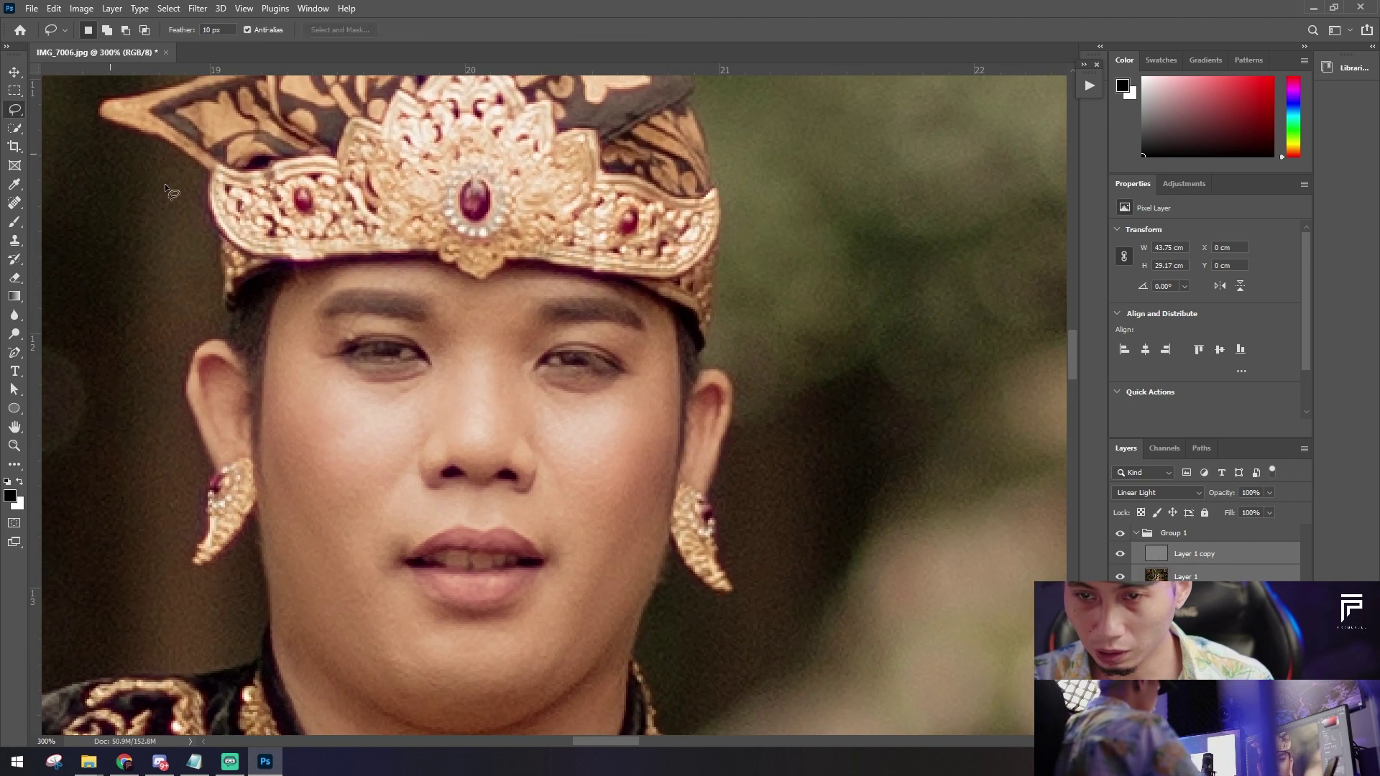
{"action": "left_click_drag", "start_coordinate": [548, 451], "coordinate": [559, 679]}
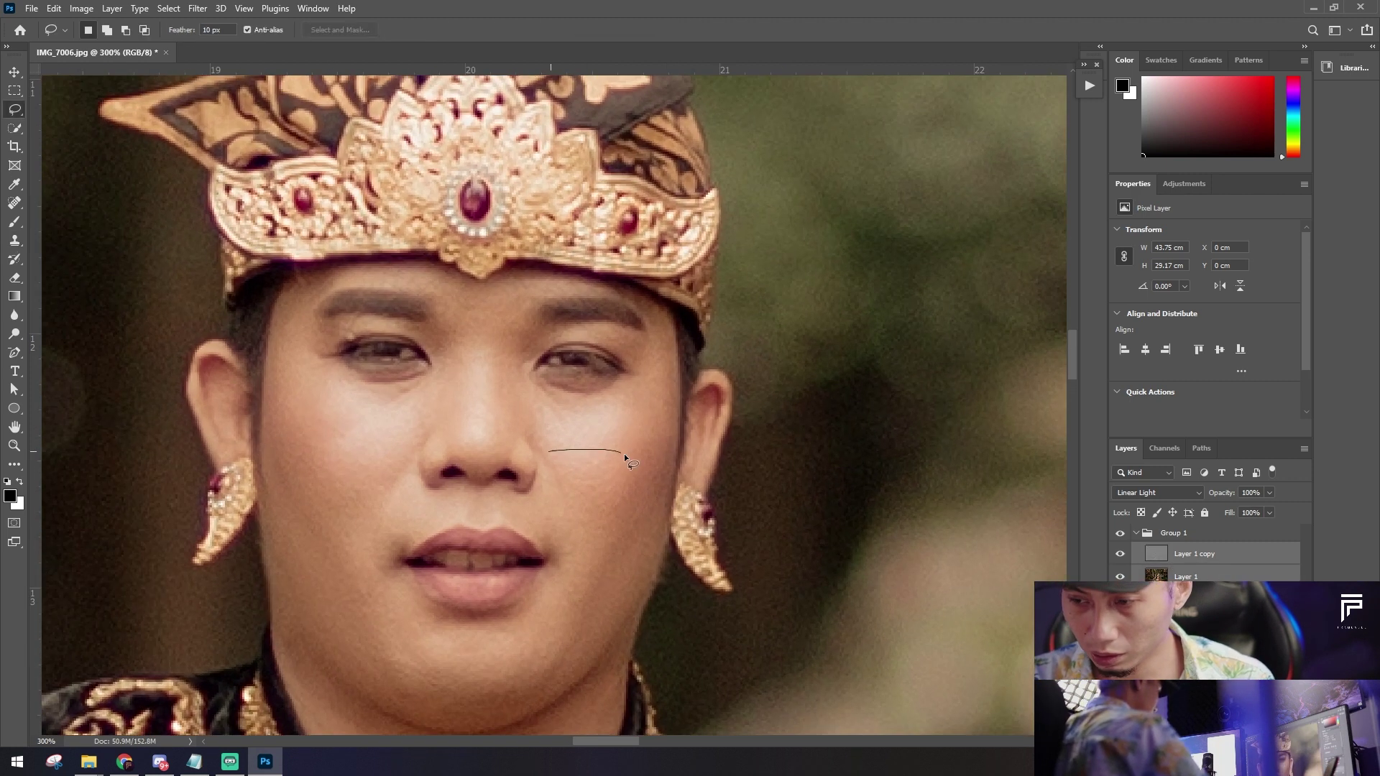
Step: On Layer 1, blur the man's cheek beside the nose with a 9.6 px Gaussian Blur
{"action": "left_click_drag", "start_coordinate": [564, 480], "coordinate": [539, 392]}
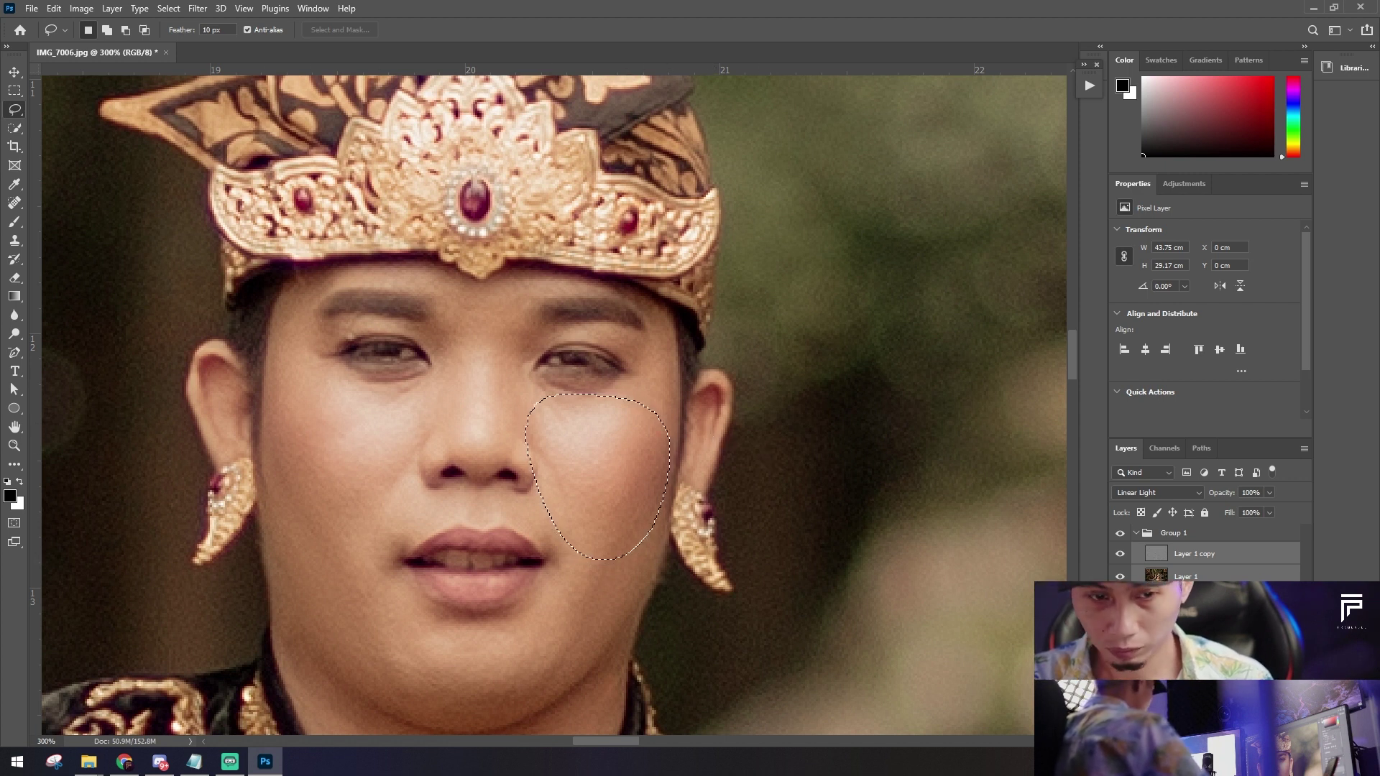
{"action": "left_click", "coordinate": [1198, 575]}
{"action": "key", "text": "ctrl+alt+f"}
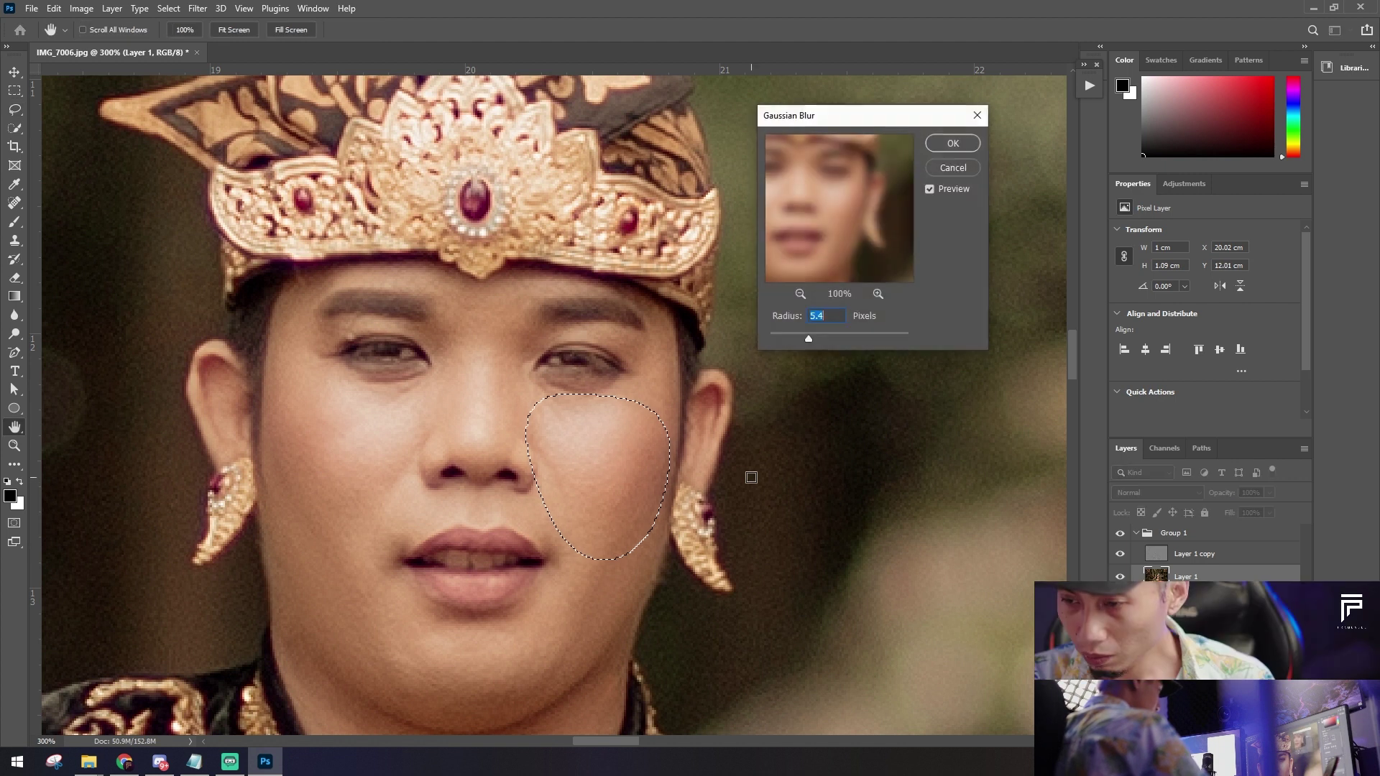
{"action": "left_click_drag", "start_coordinate": [821, 339], "coordinate": [823, 335]}
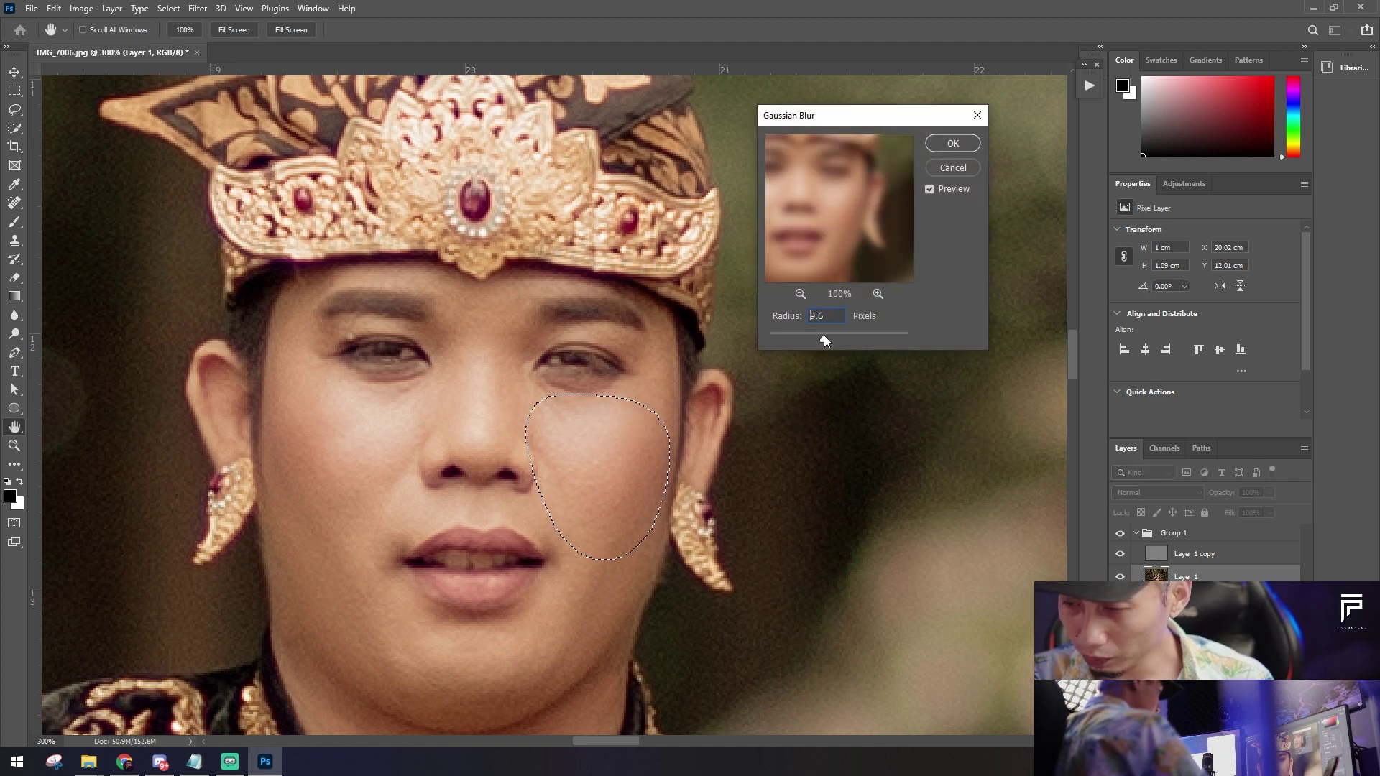
{"action": "left_click", "coordinate": [950, 147]}
{"action": "key", "text": "ctrl+d"}
{"action": "scroll", "coordinate": [645, 477], "scroll_direction": "down", "scroll_amount": 2}
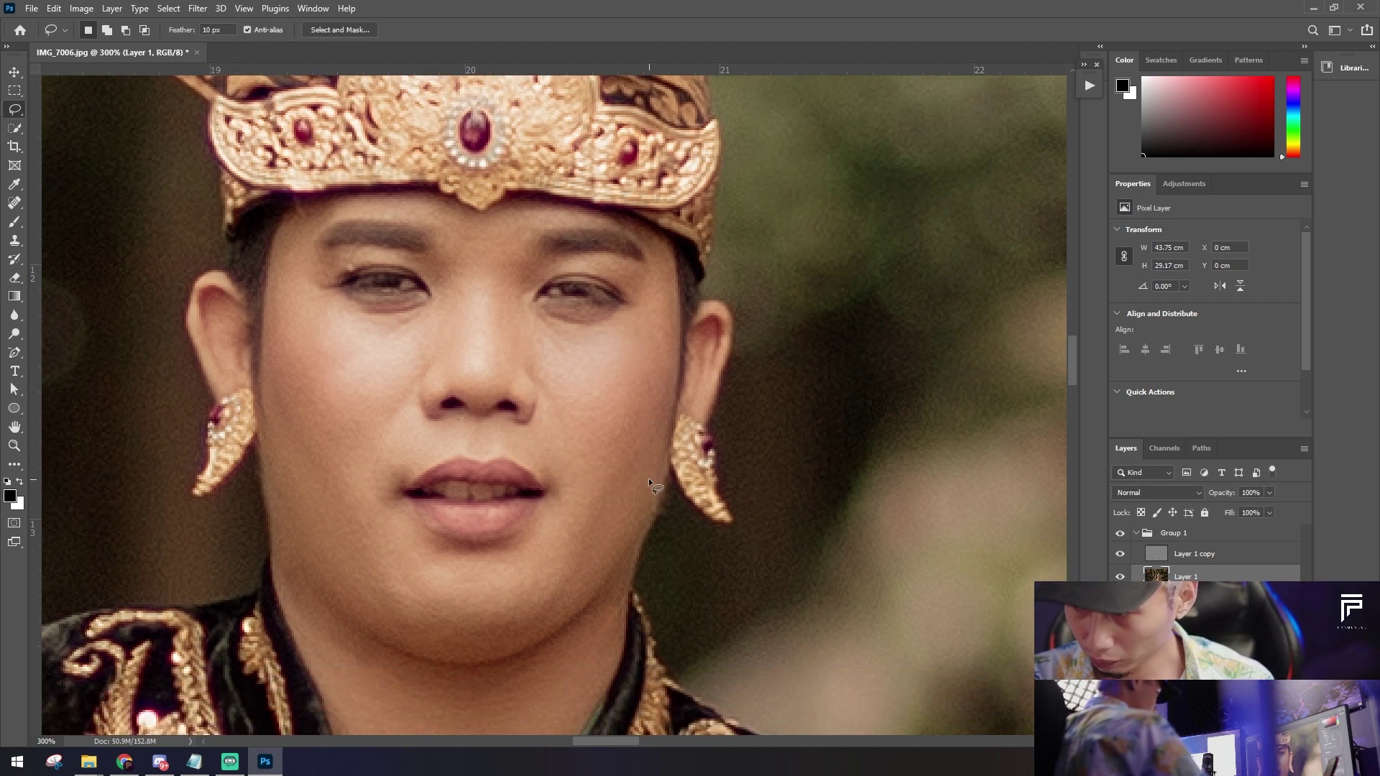
Step: Lasso the lower cheek beside the mouth and apply the same blur
{"action": "left_click_drag", "start_coordinate": [531, 526], "coordinate": [532, 529]}
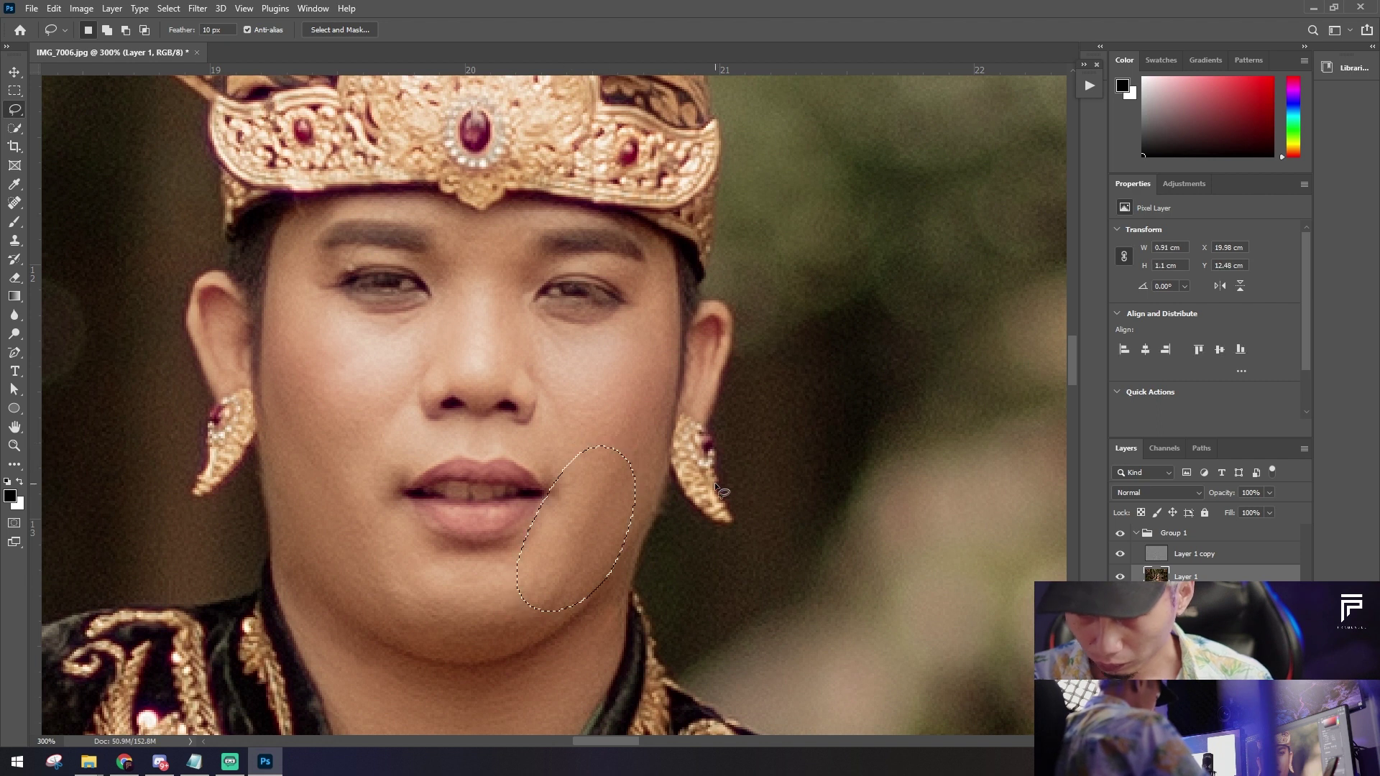
{"action": "key", "text": "ctrl+alt+f"}
{"action": "key", "text": "Return"}
{"action": "key", "text": "ctrl+d"}
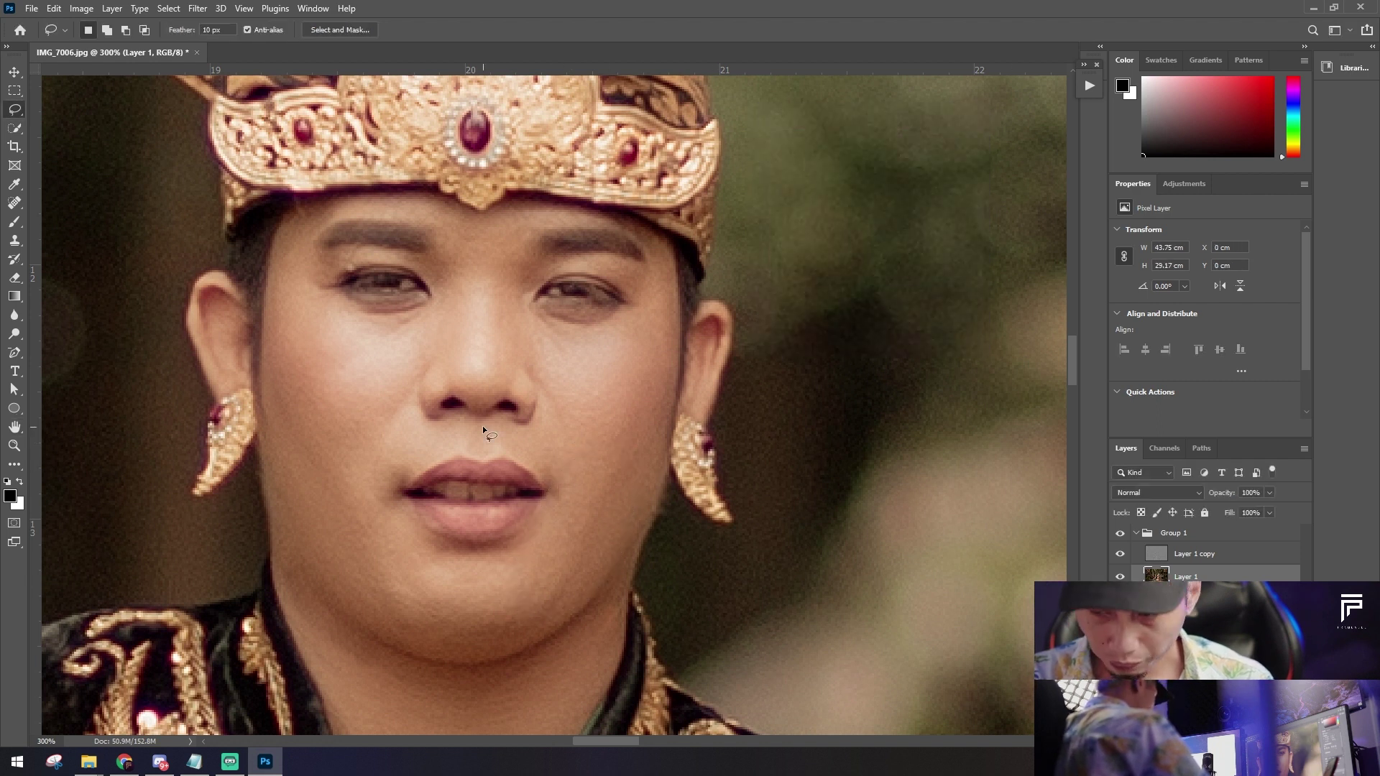
{"action": "scroll", "coordinate": [481, 426], "scroll_direction": "down", "scroll_amount": 5}
Step: Lasso the skin under the man's chin and blur it
{"action": "mouse_move", "coordinate": [311, 395]}
{"action": "left_mouse_down"}
{"action": "mouse_move", "coordinate": [515, 599]}
{"action": "mouse_move", "coordinate": [320, 505]}
{"action": "left_mouse_up"}
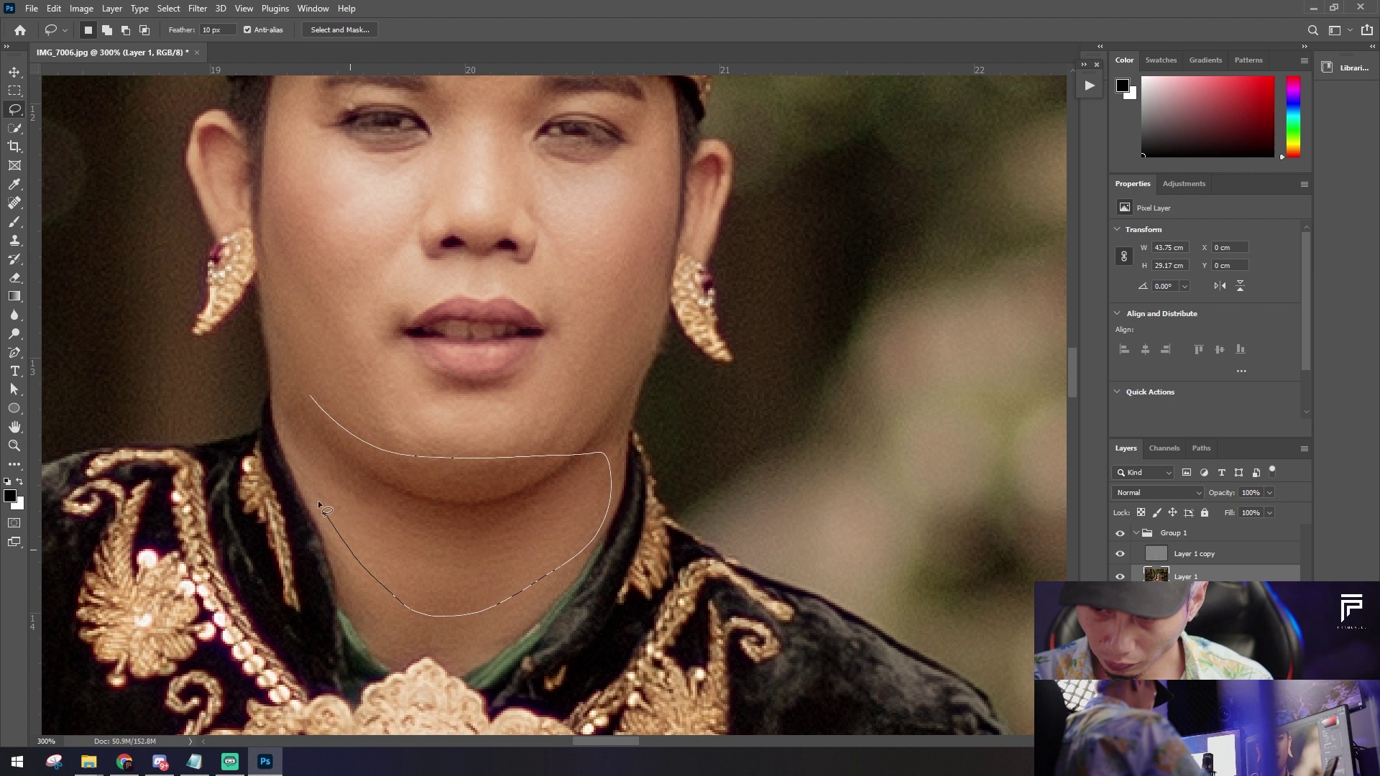
{"action": "left_click_drag", "start_coordinate": [535, 441], "coordinate": [539, 443]}
{"action": "key", "text": "ctrl+alt+f"}
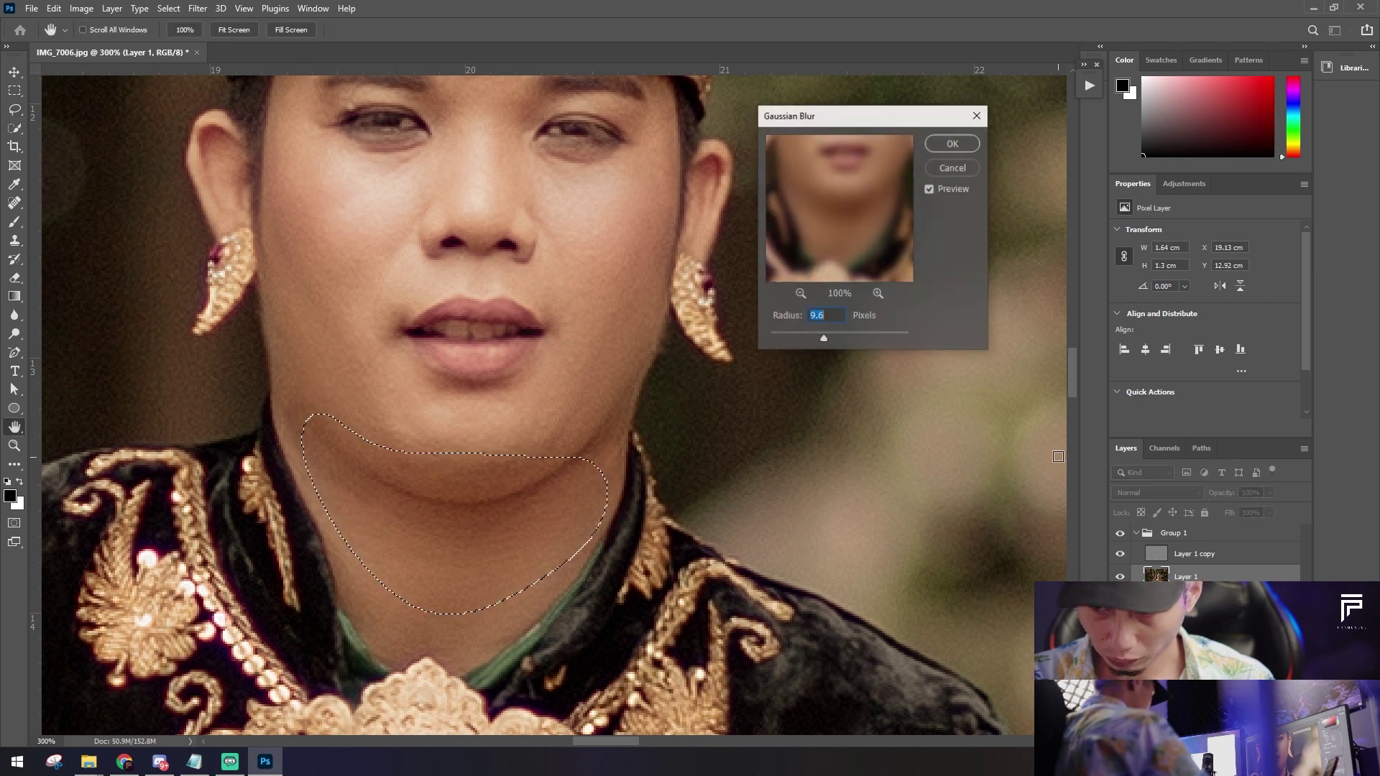
{"action": "left_click", "coordinate": [952, 143]}
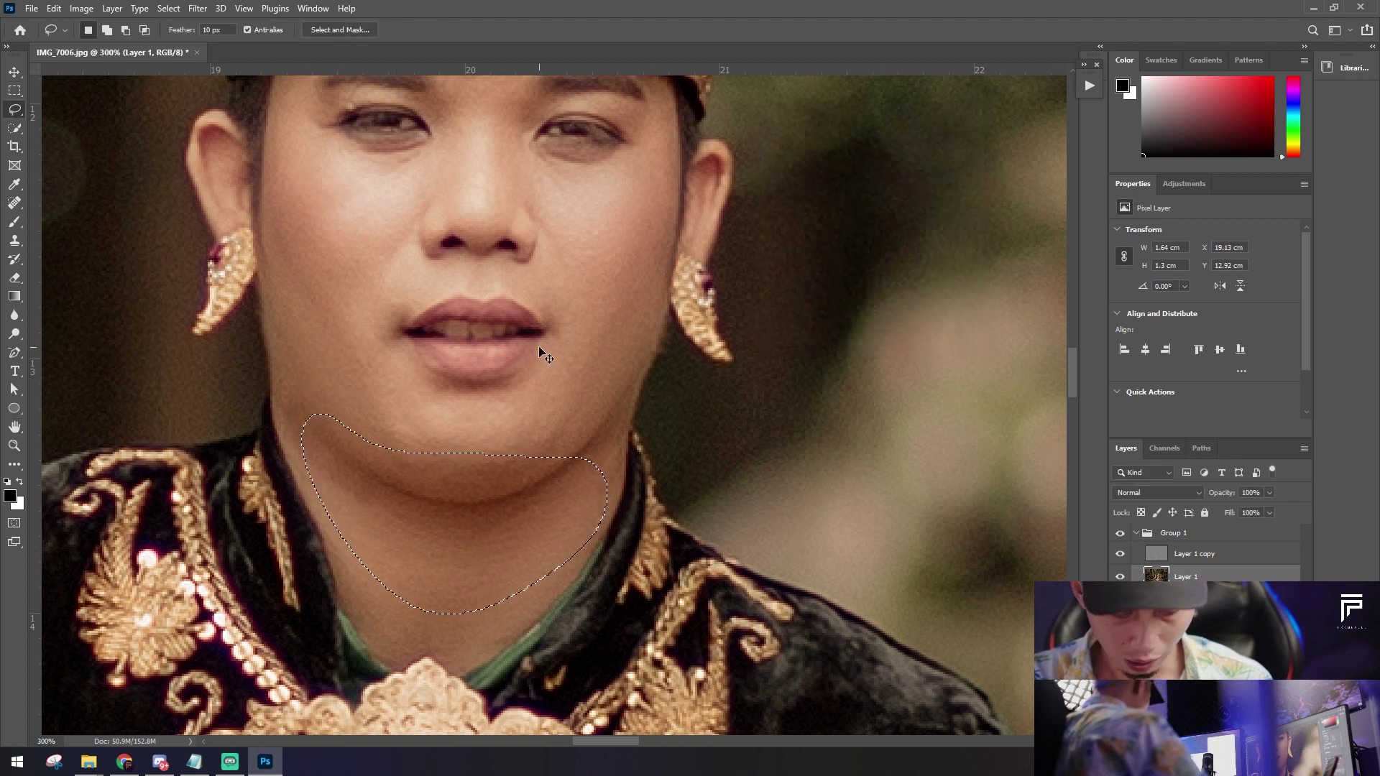
{"action": "key", "text": "ctrl+d"}
{"action": "scroll", "coordinate": [424, 311], "scroll_direction": "up", "scroll_amount": 1}
Step: Blur the man's other cheek, then zoom out to the whole couple
{"action": "left_click_drag", "start_coordinate": [437, 272], "coordinate": [301, 368]}
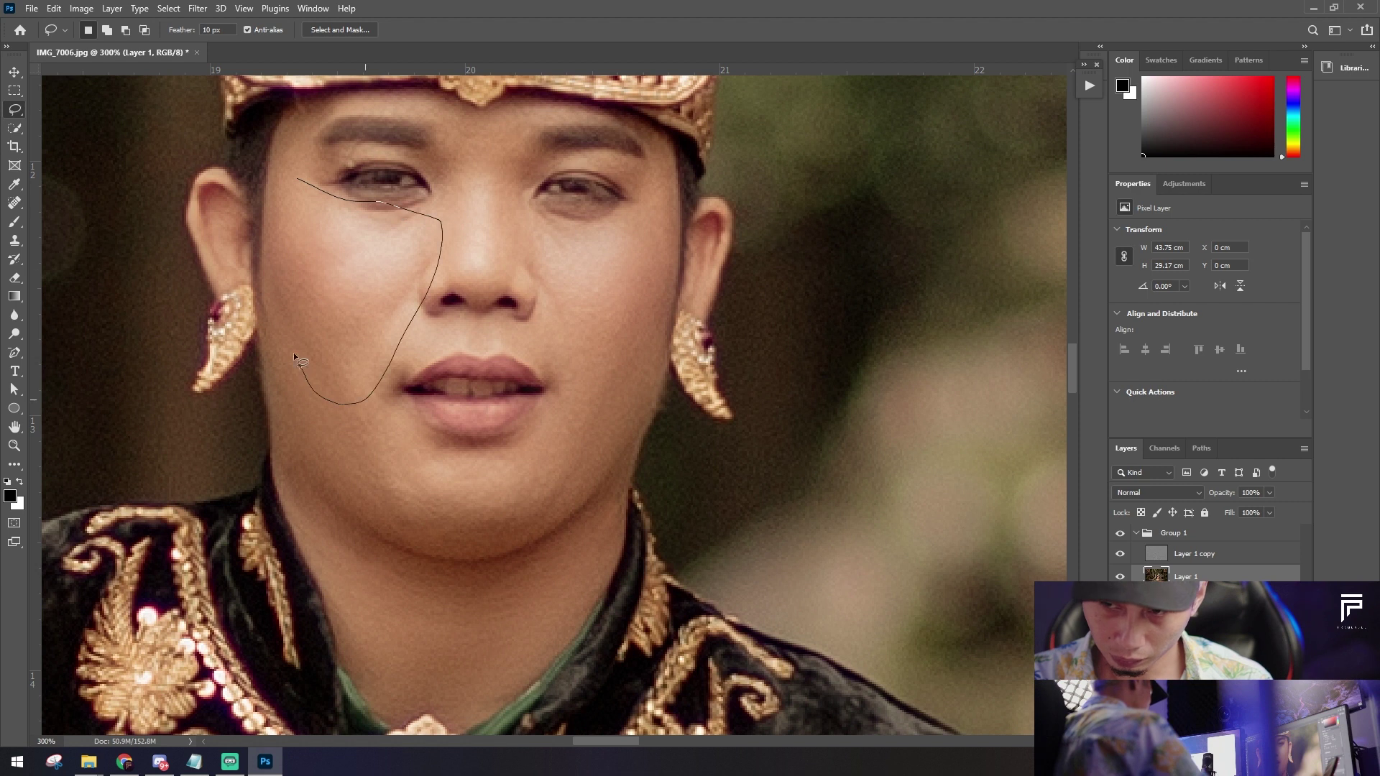
{"action": "left_click_drag", "start_coordinate": [305, 177], "coordinate": [308, 181]}
{"action": "key", "text": "ctrl+alt+f"}
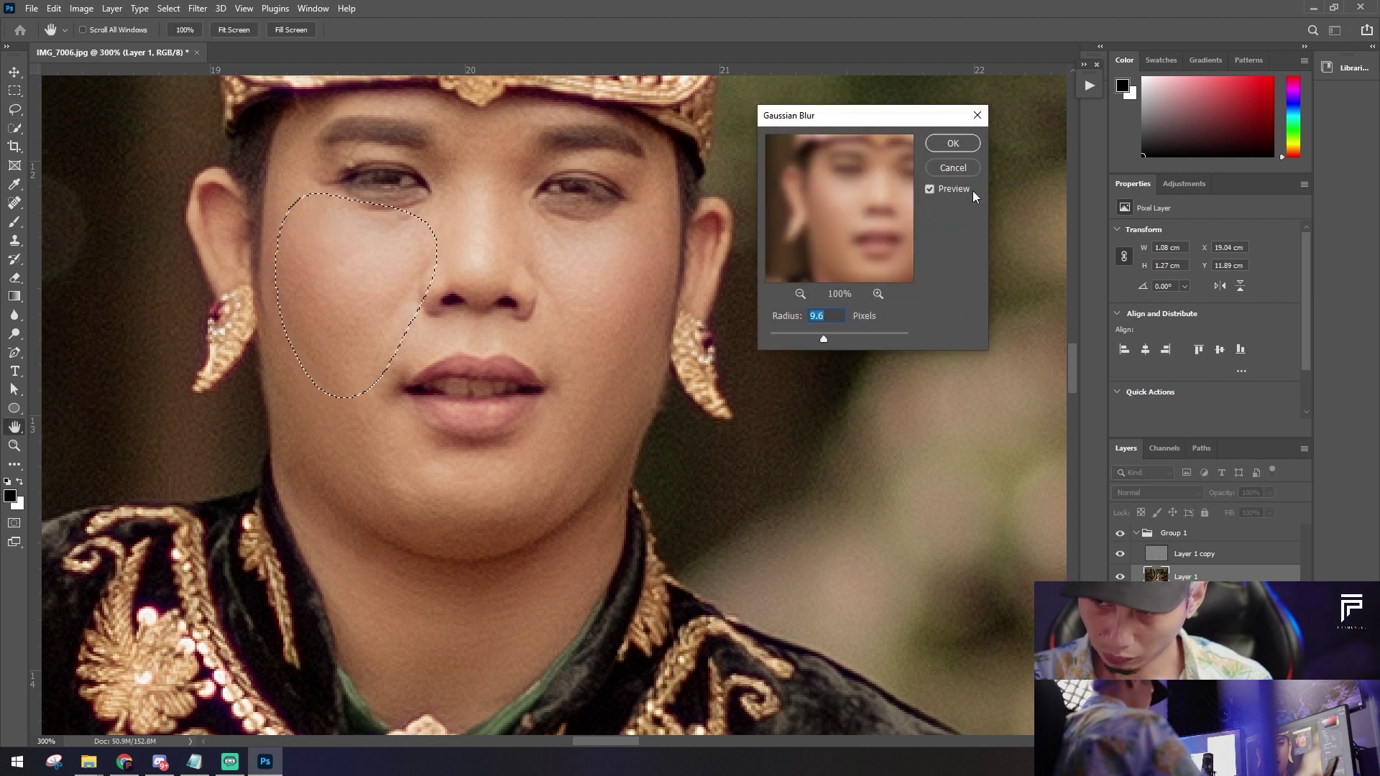
{"action": "left_click", "coordinate": [952, 143]}
{"action": "key", "text": "ctrl+minus"}
{"action": "key", "text": "ctrl+minus"}
{"action": "key", "text": "ctrl+minus"}
{"action": "key", "text": "ctrl+minus"}
{"action": "scroll", "coordinate": [868, 336], "scroll_direction": "down", "scroll_amount": 3}
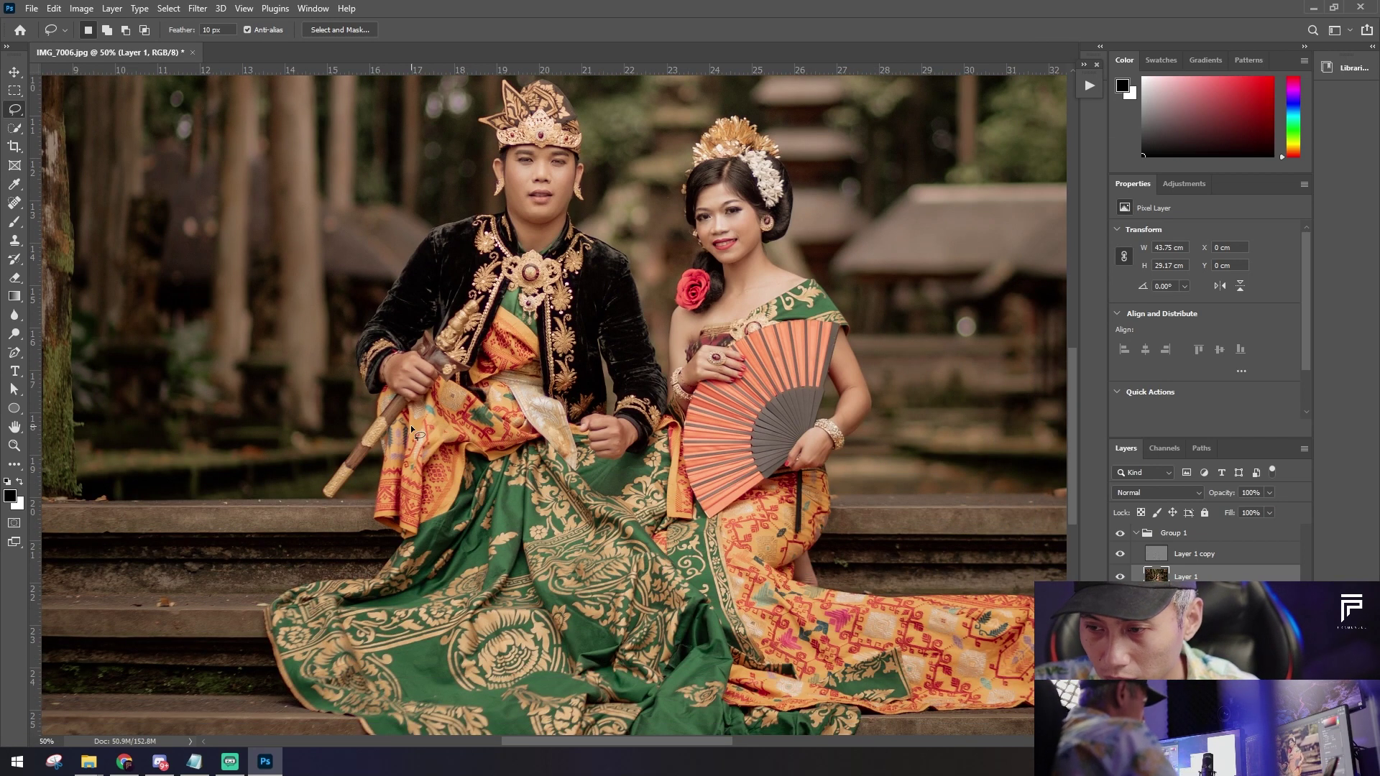
Step: Lasso the man's hand on his lap and blur it at 9.6 px
{"action": "key", "text": "ctrl+plus"}
{"action": "key", "text": "ctrl+plus"}
{"action": "key", "text": "ctrl+plus"}
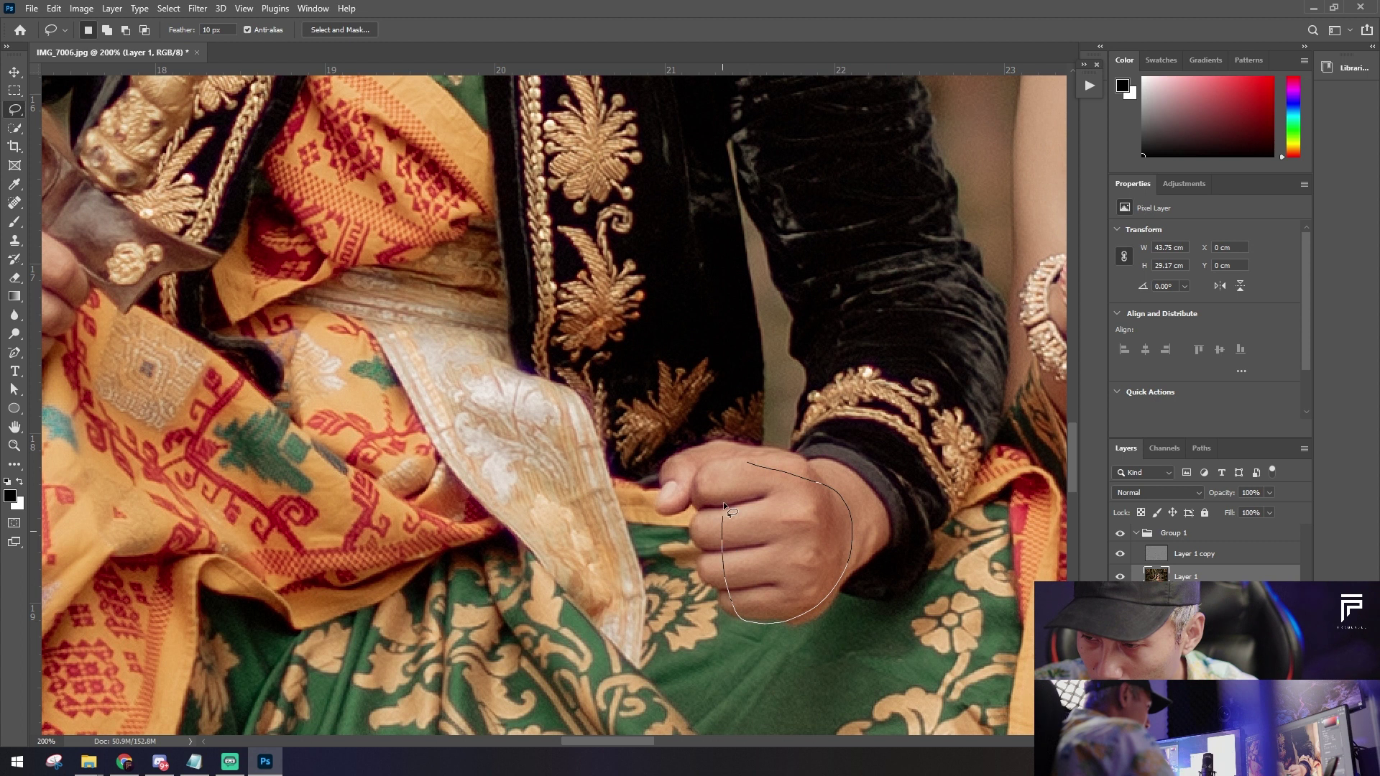
{"action": "left_click_drag", "start_coordinate": [850, 585], "coordinate": [842, 590]}
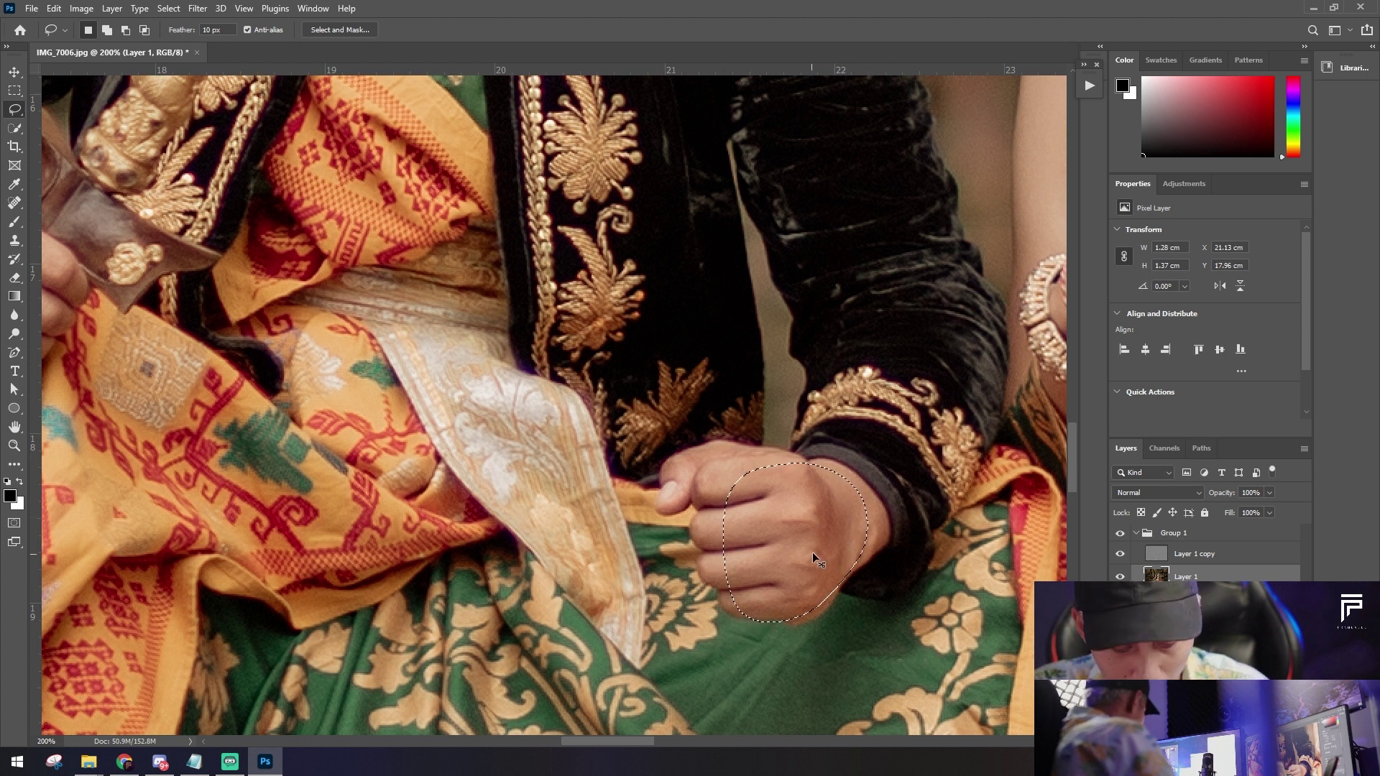
{"action": "key", "text": "ctrl+alt+f"}
{"action": "left_click", "coordinate": [952, 144]}
{"action": "key", "text": "ctrl+d"}
Step: Blur the hand gripping the dagger, then zoom out to fit the photo
{"action": "left_click_drag", "start_coordinate": [595, 514], "coordinate": [667, 565]}
{"action": "left_click_drag", "start_coordinate": [307, 488], "coordinate": [880, 586]}
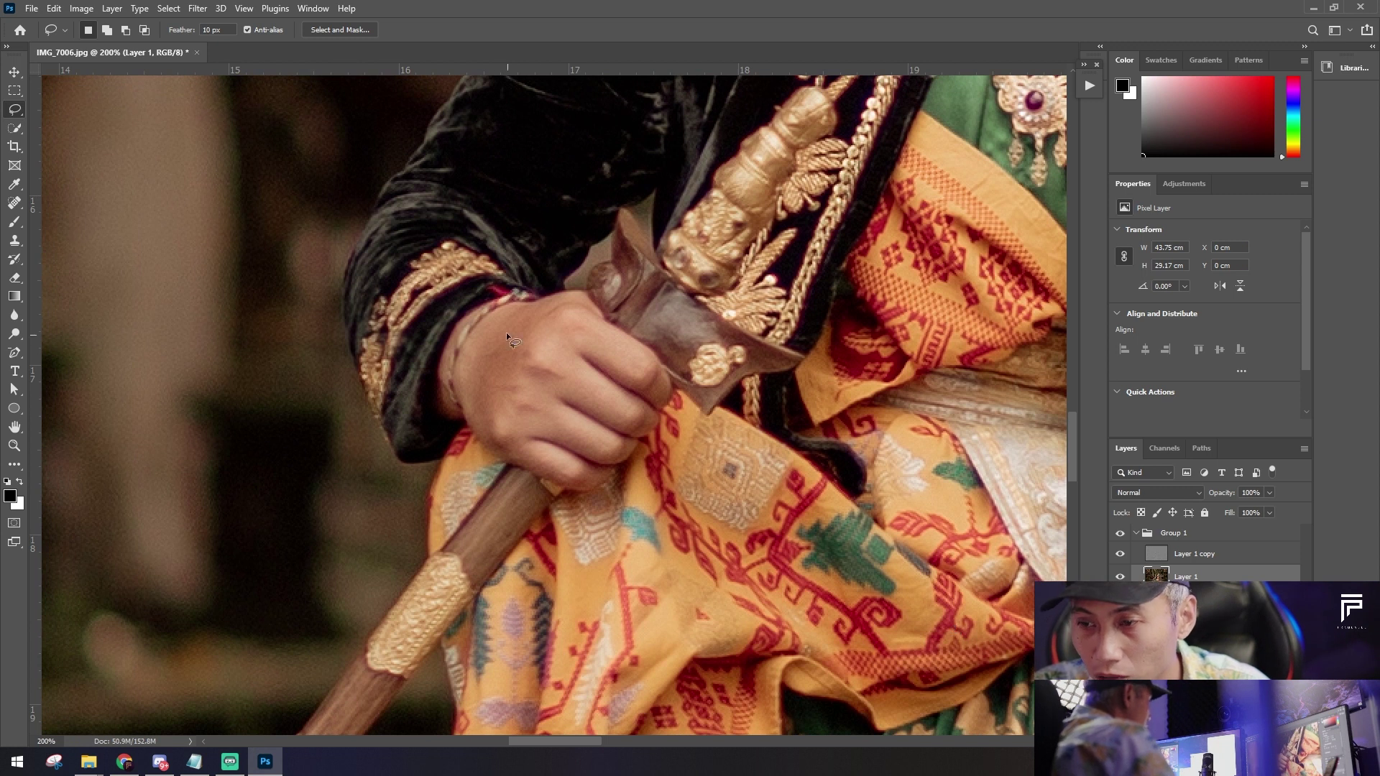
{"action": "left_click_drag", "start_coordinate": [458, 357], "coordinate": [463, 337]}
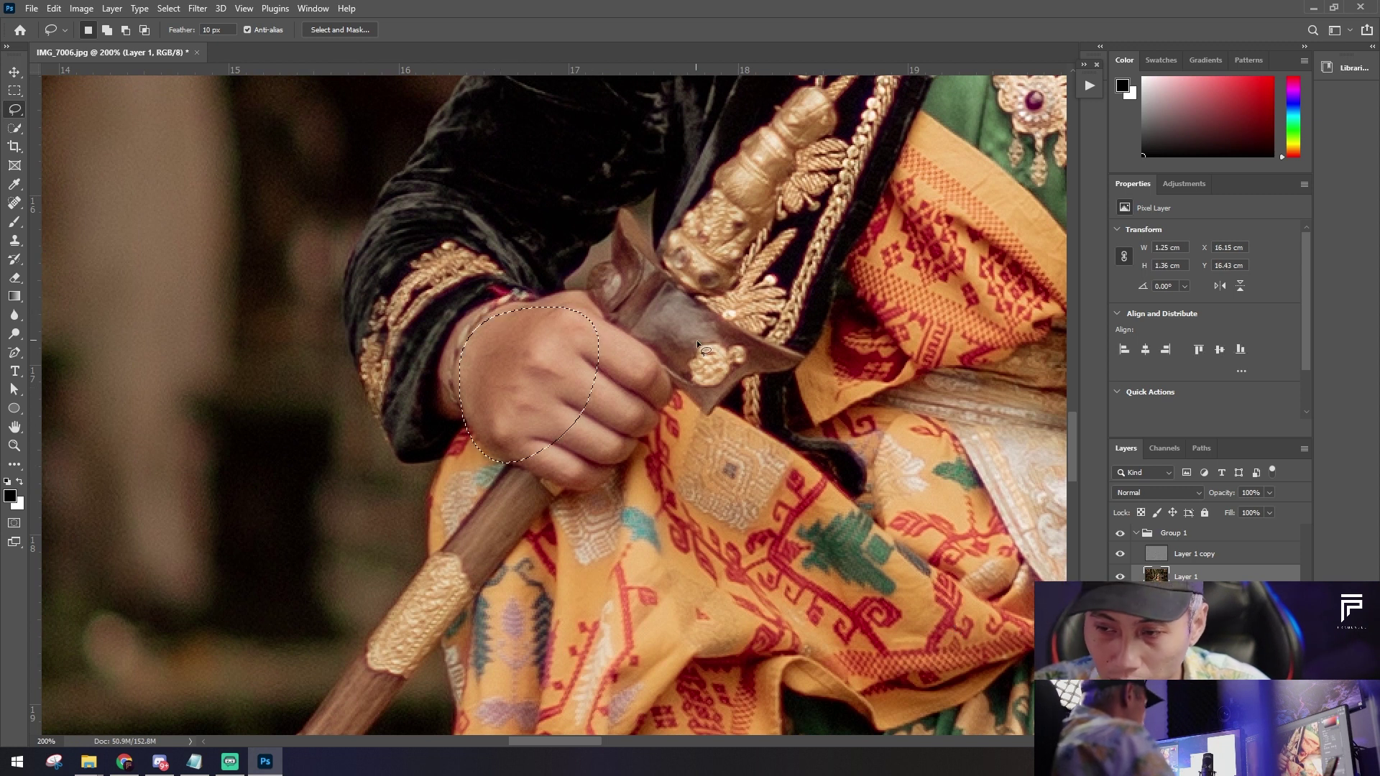
{"action": "key", "text": "ctrl+alt+f"}
{"action": "left_click", "coordinate": [939, 169]}
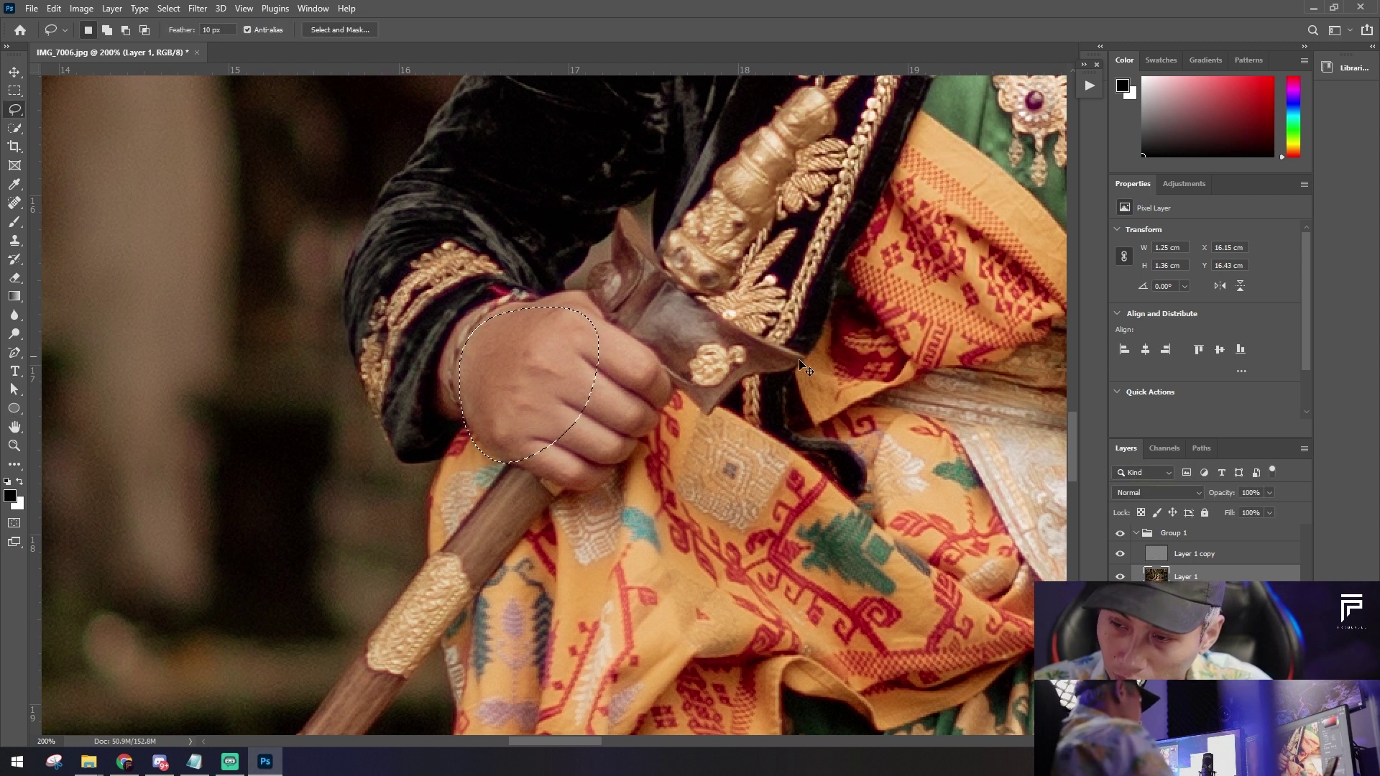
{"action": "key", "text": "ctrl+minus"}
{"action": "key", "text": "ctrl+minus"}
{"action": "key", "text": "ctrl+minus"}
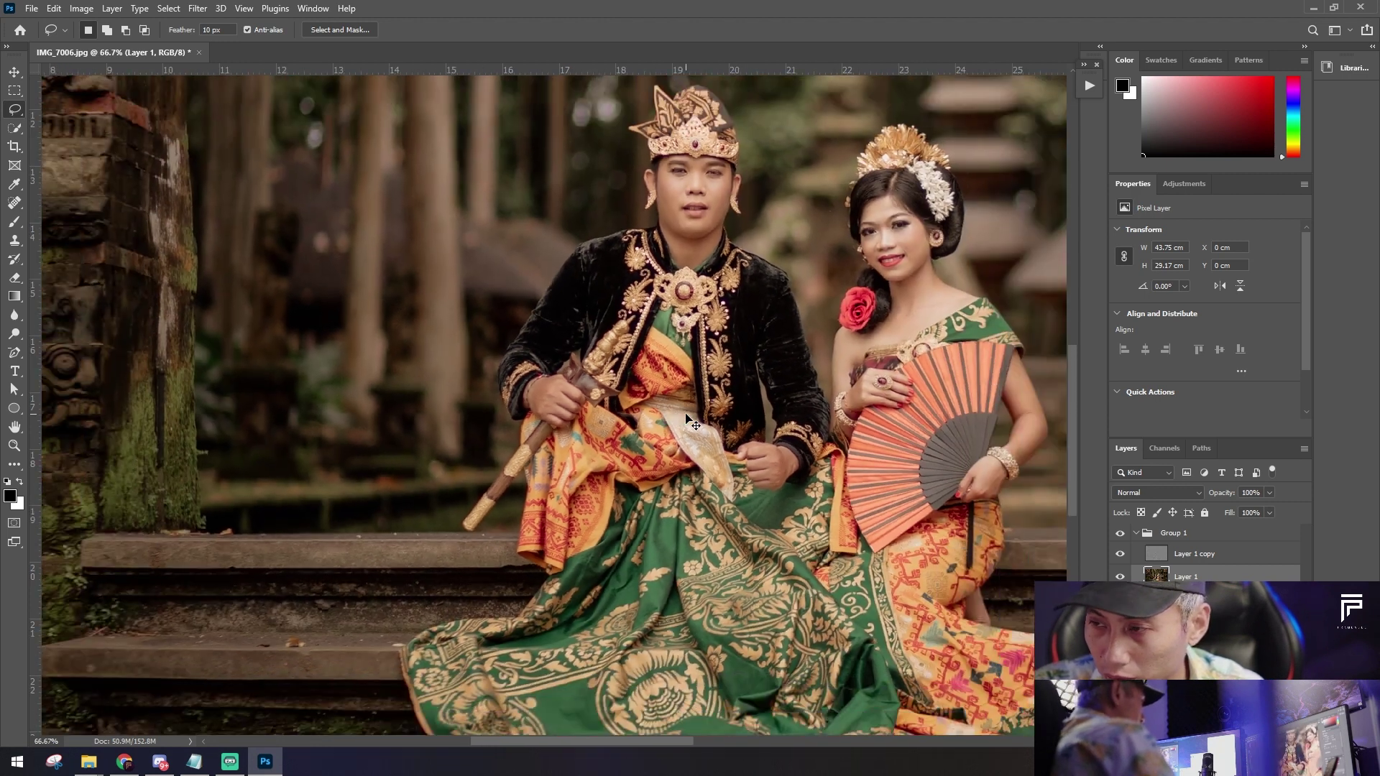
{"action": "key", "text": "ctrl+minus"}
{"action": "key", "text": "ctrl+minus"}
{"action": "key", "text": "ctrl+minus"}
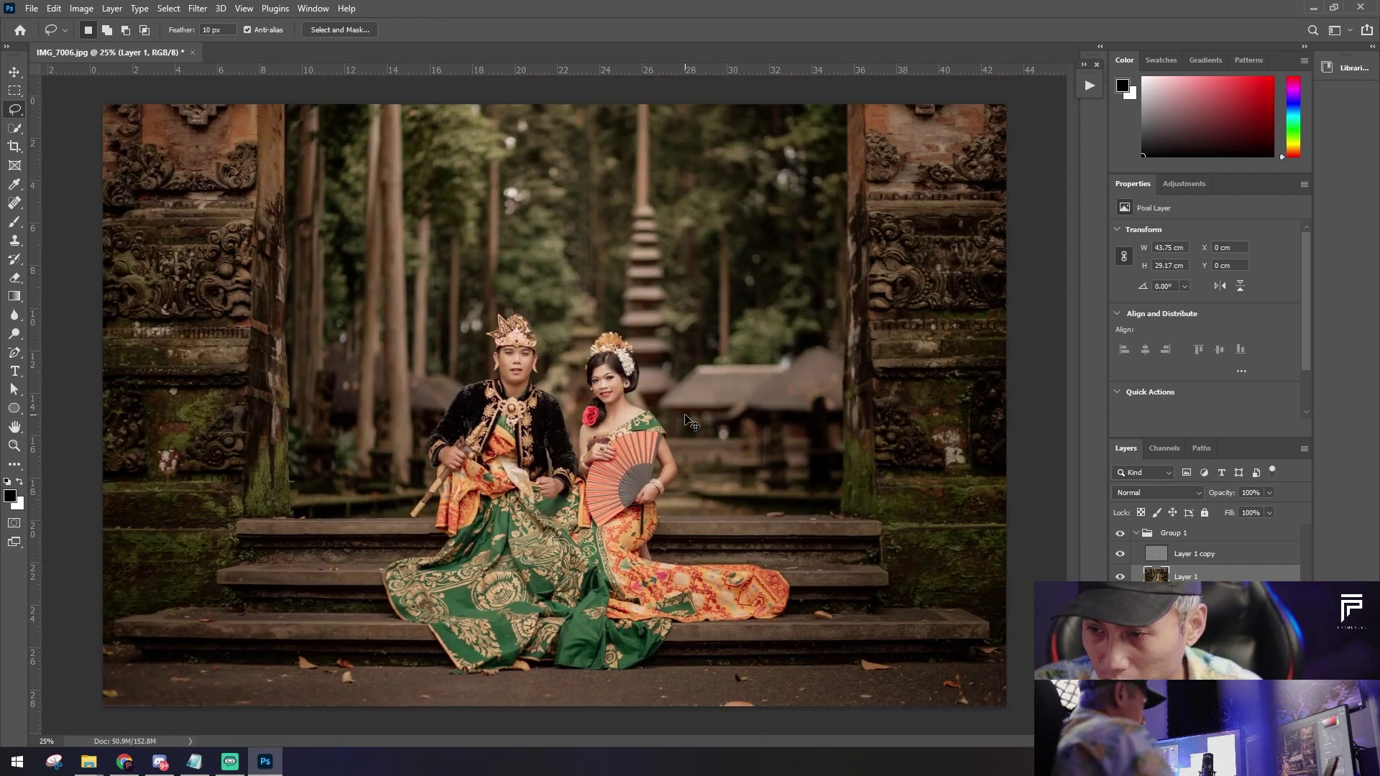
{"action": "key", "text": "ctrl+plus"}
{"action": "key", "text": "v"}
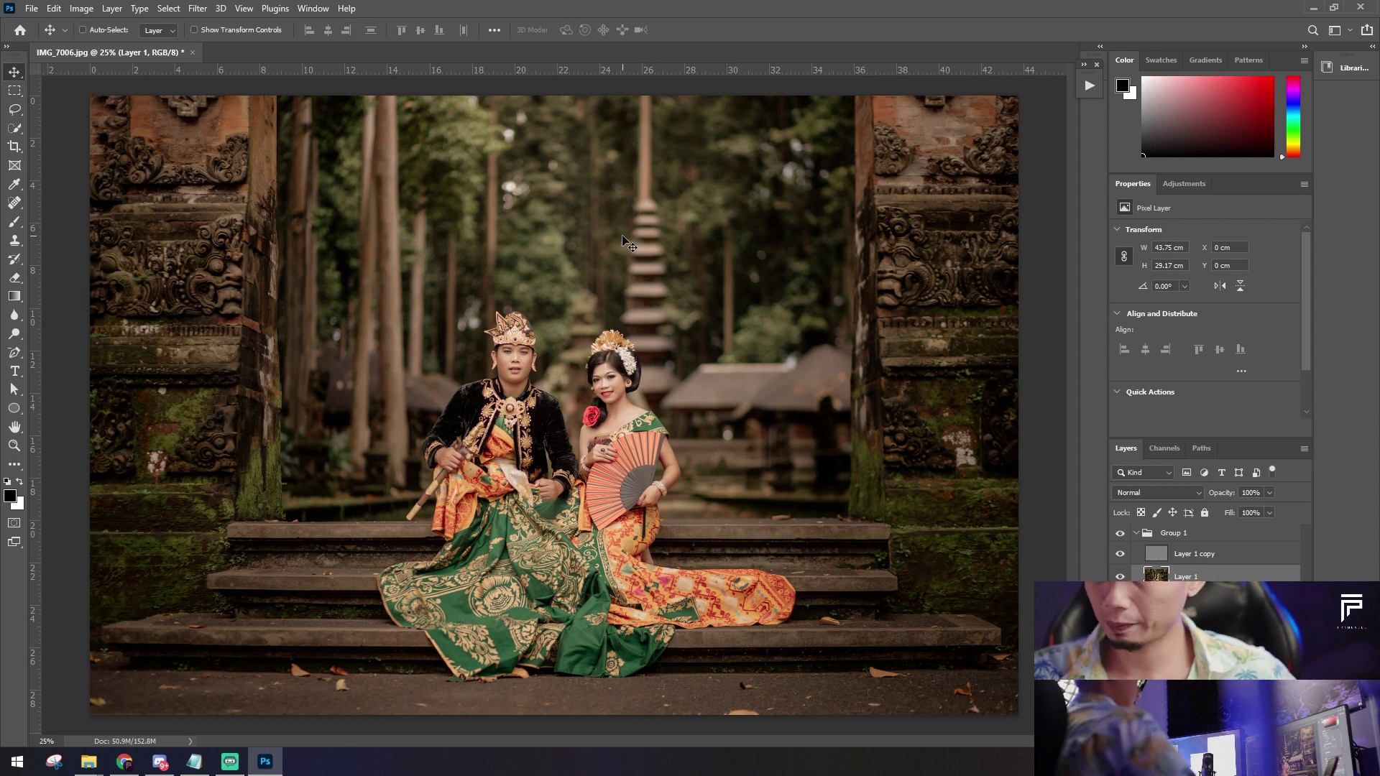
Step: Flatten the image from the Layers panel menu and duplicate the Background with Ctrl+J
{"action": "left_click", "coordinate": [1187, 554]}
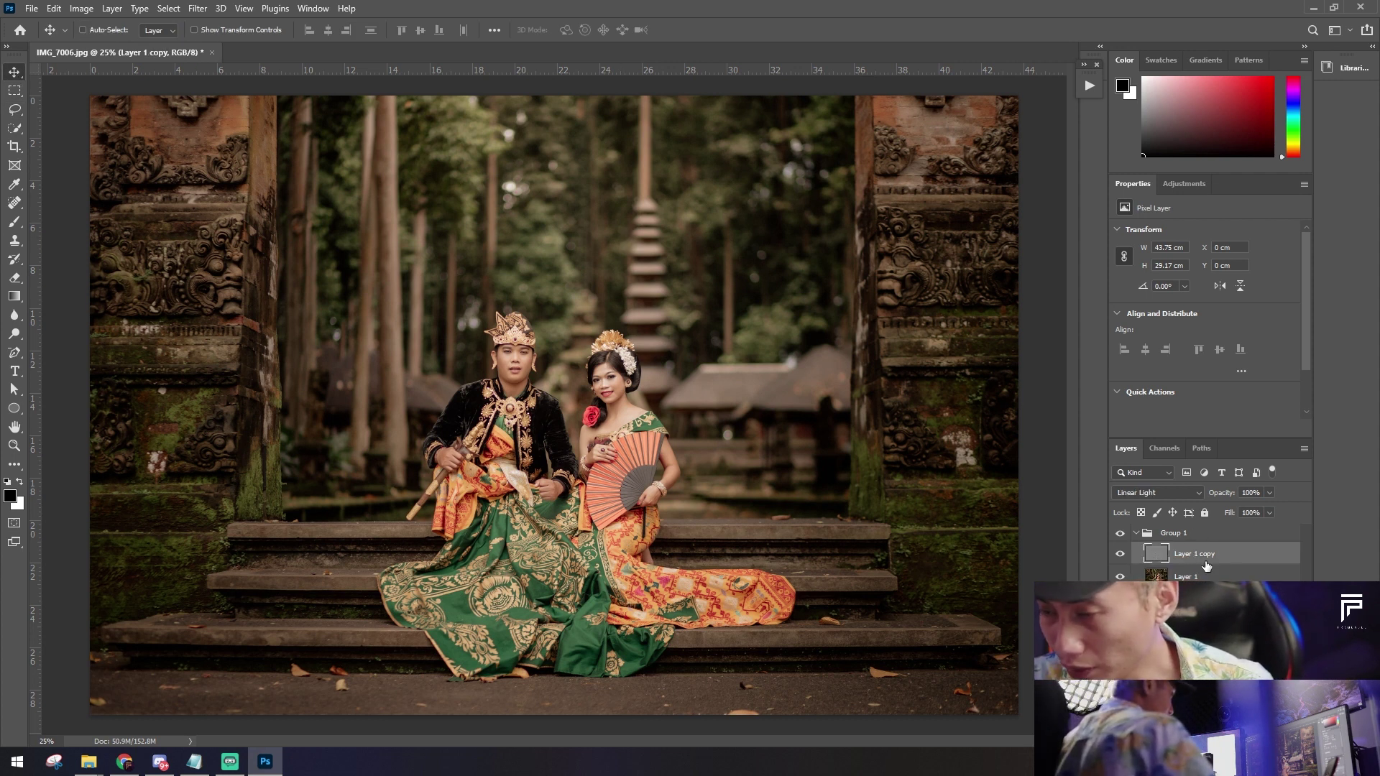
{"action": "right_click", "coordinate": [1186, 599]}
{"action": "key", "text": "Escape"}
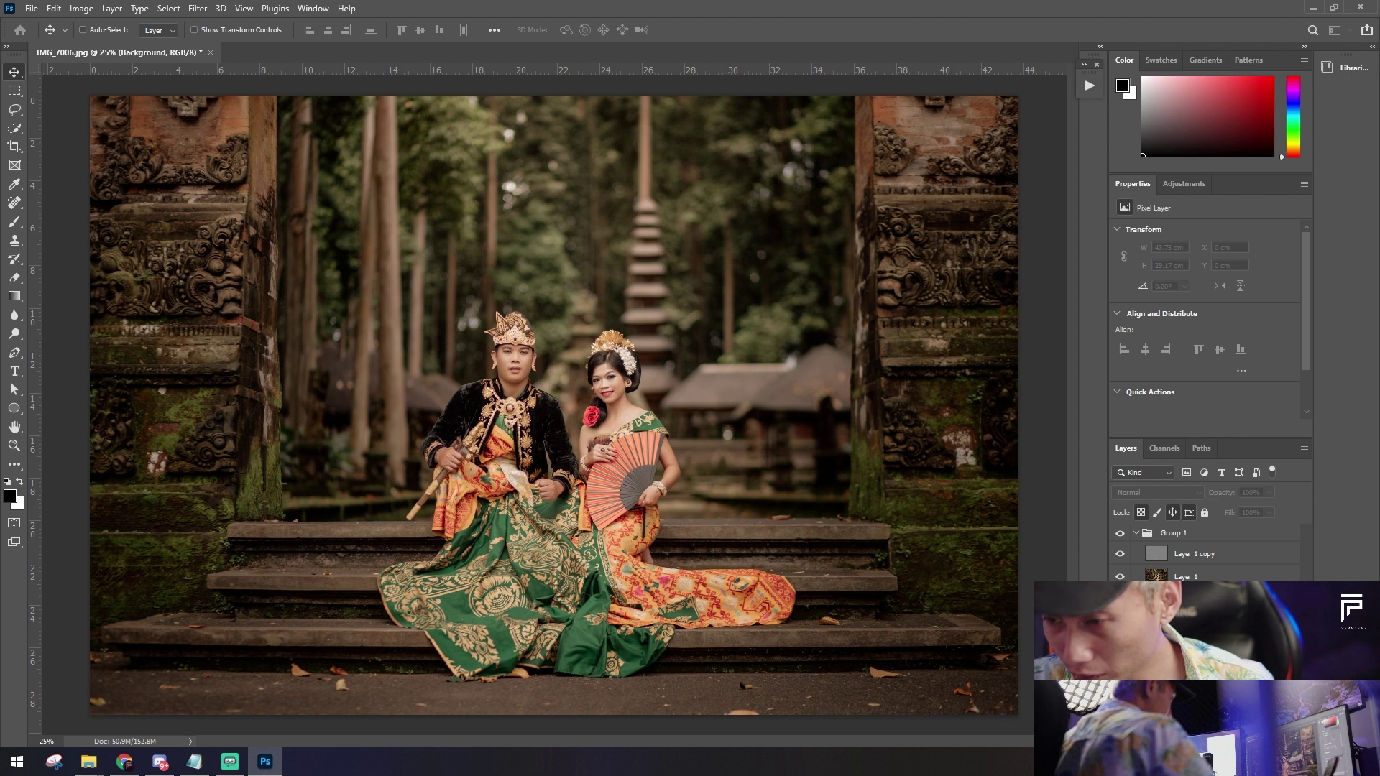
{"action": "right_click", "coordinate": [1186, 598]}
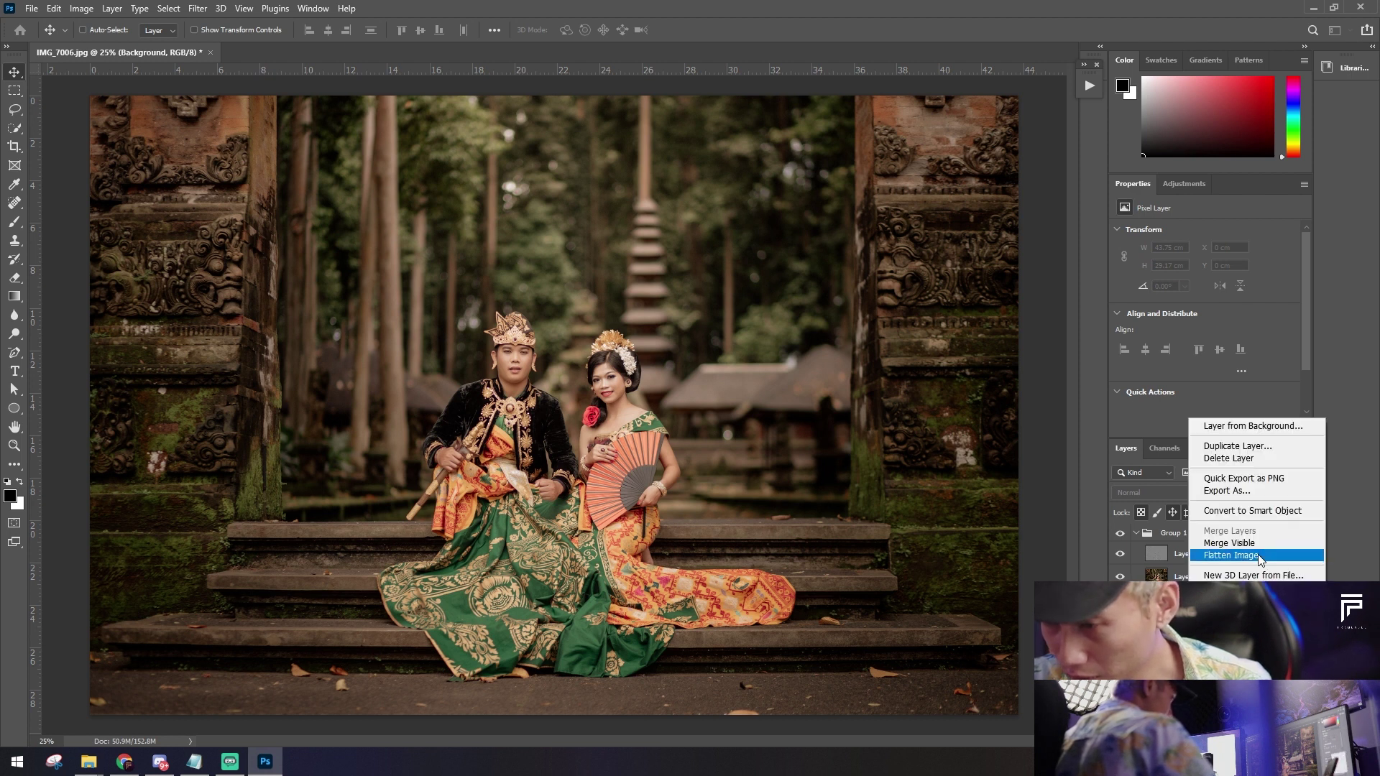
{"action": "left_click", "coordinate": [1259, 557]}
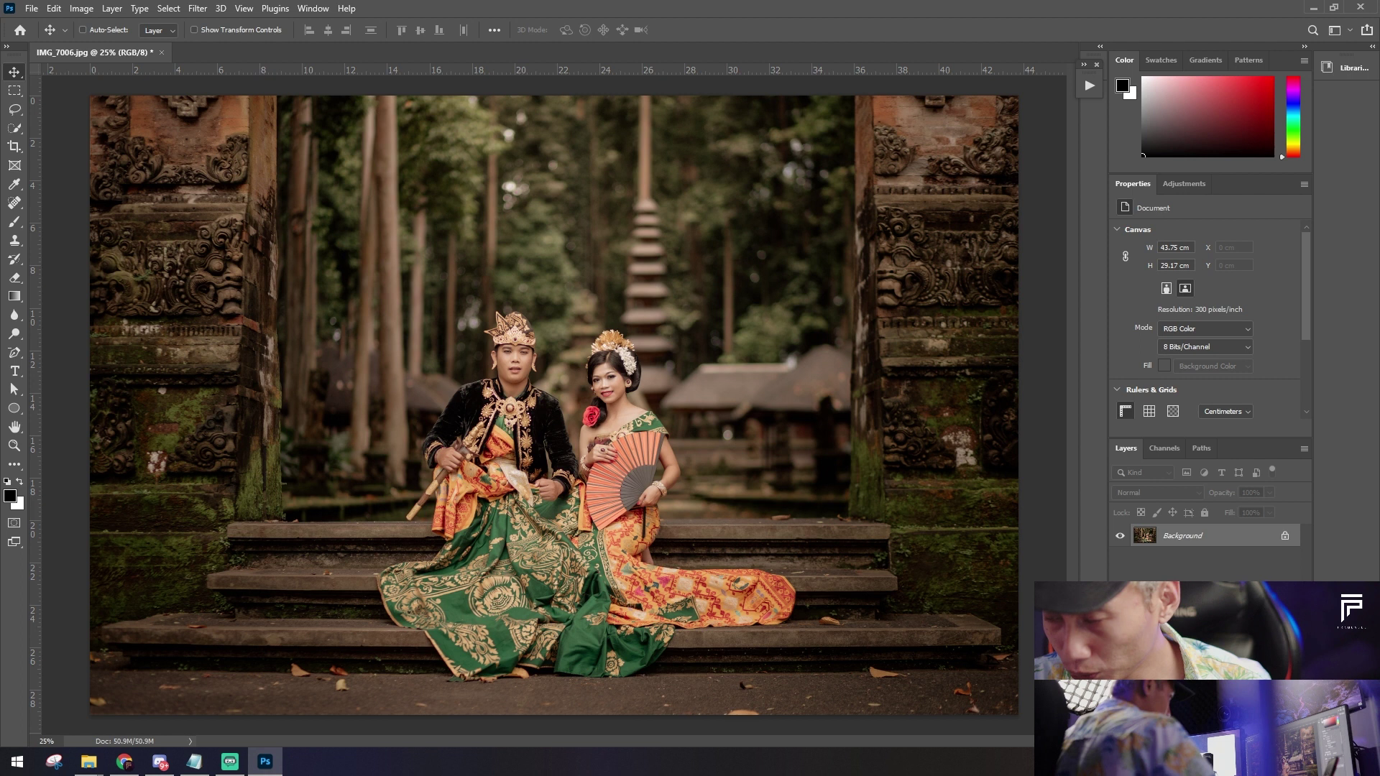
{"action": "key", "text": "ctrl+j"}
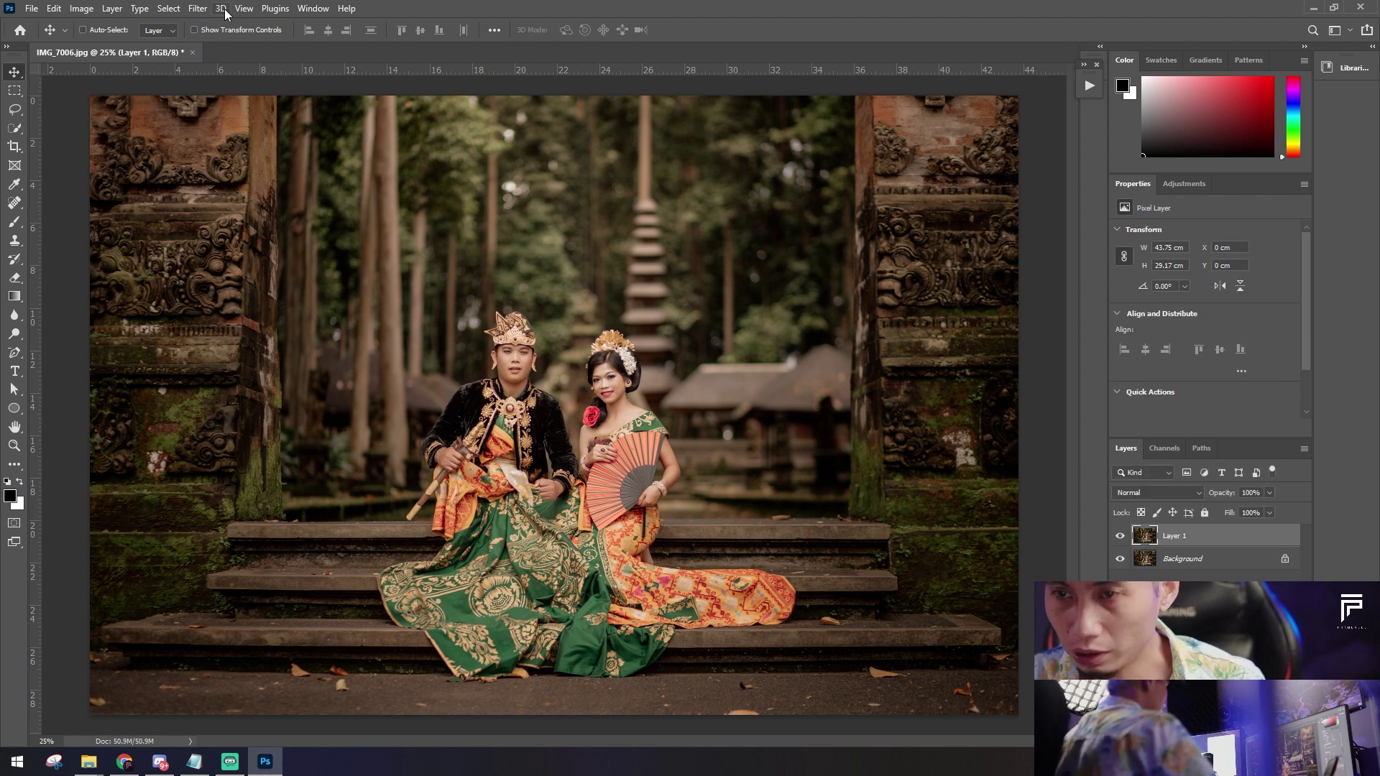
Step: Delete Layer 1 and add a Curves adjustment layer shaped into a gentle S-curve
{"action": "left_click", "coordinate": [309, 8]}
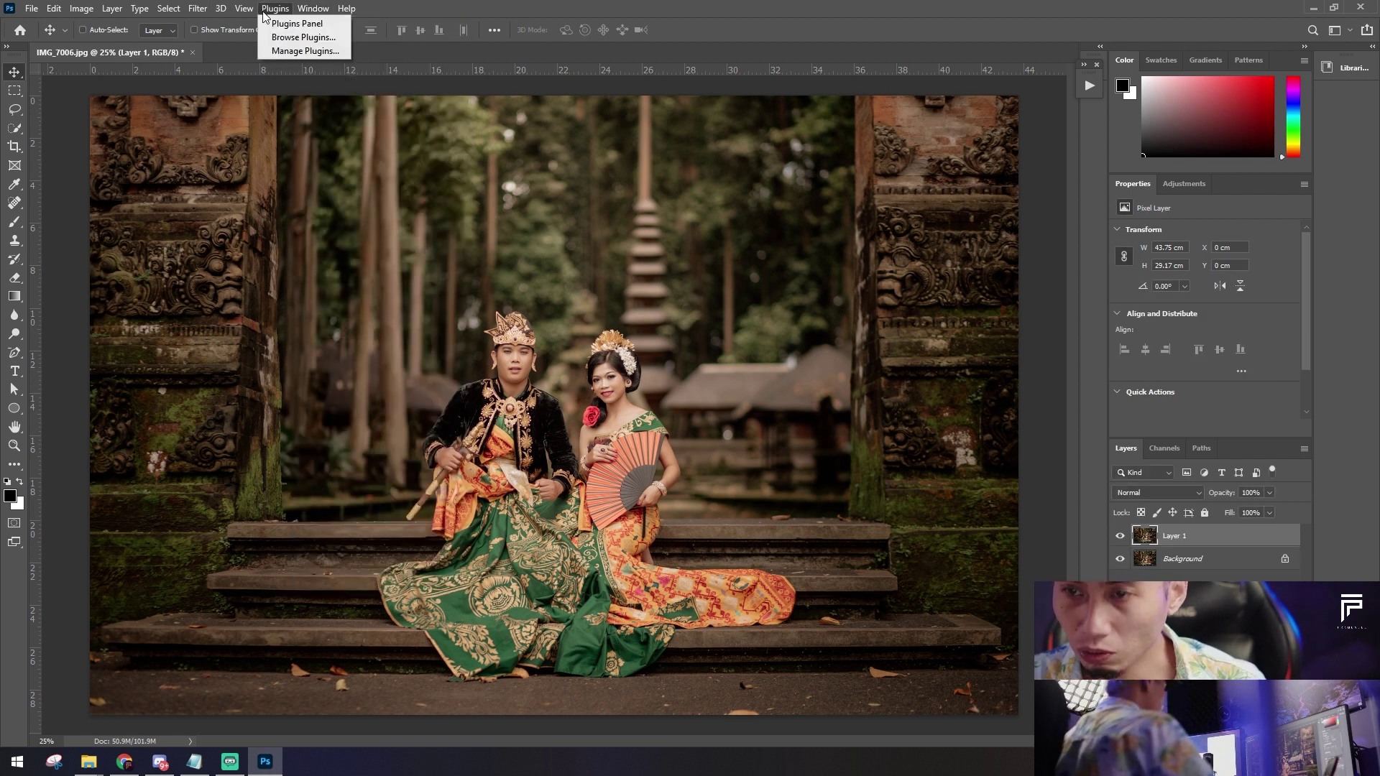
{"action": "key", "text": "Escape"}
{"action": "key", "text": "Delete"}
{"action": "left_click", "coordinate": [1220, 584]}
{"action": "left_click", "coordinate": [1252, 554]}
{"action": "left_click_drag", "start_coordinate": [1190, 363], "coordinate": [1192, 359]}
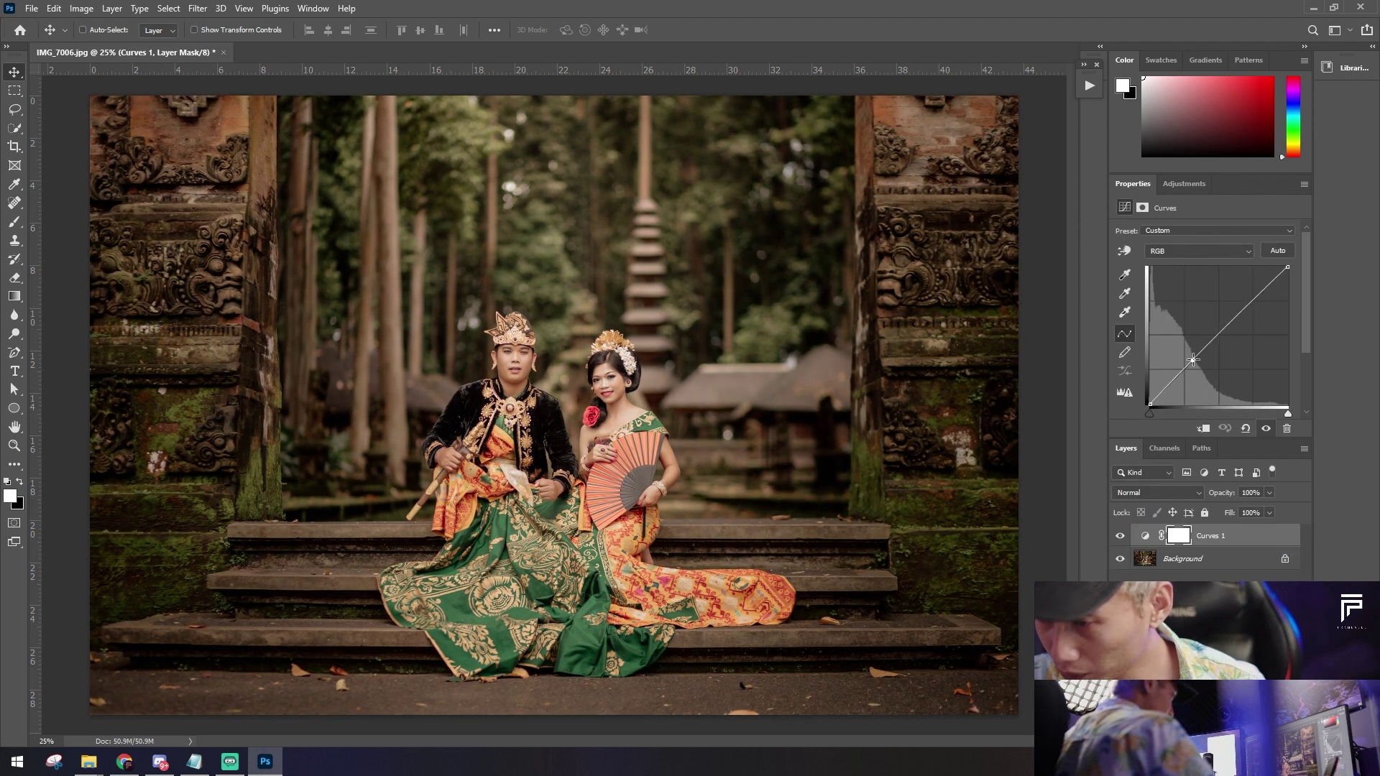
{"action": "left_click", "coordinate": [1224, 327]}
{"action": "left_click_drag", "start_coordinate": [1227, 328], "coordinate": [1225, 326]}
{"action": "left_click_drag", "start_coordinate": [1196, 364], "coordinate": [1196, 366]}
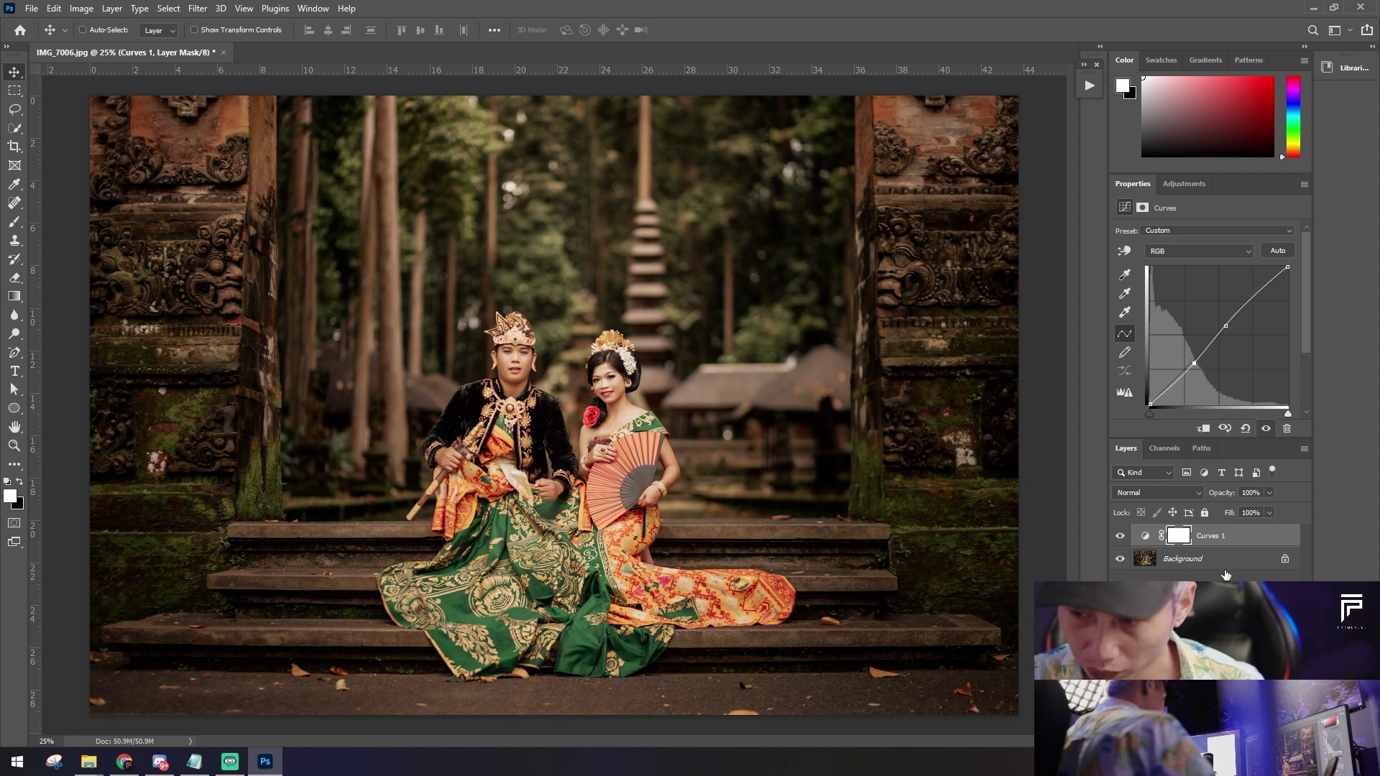
{"action": "left_click_drag", "start_coordinate": [1196, 365], "coordinate": [1191, 365]}
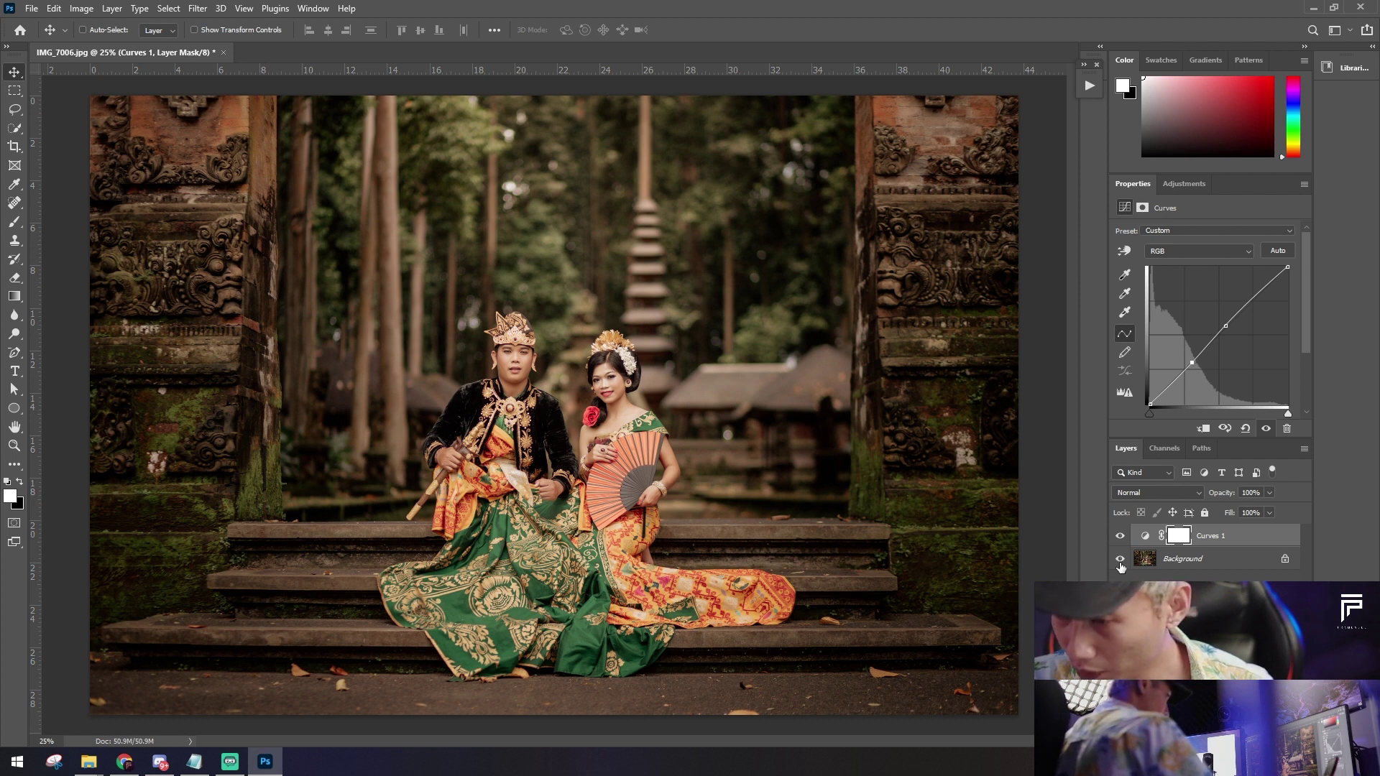
Step: Toggle the Background and Curves 1 layer visibility to compare before and after
{"action": "left_click", "coordinate": [1120, 559]}
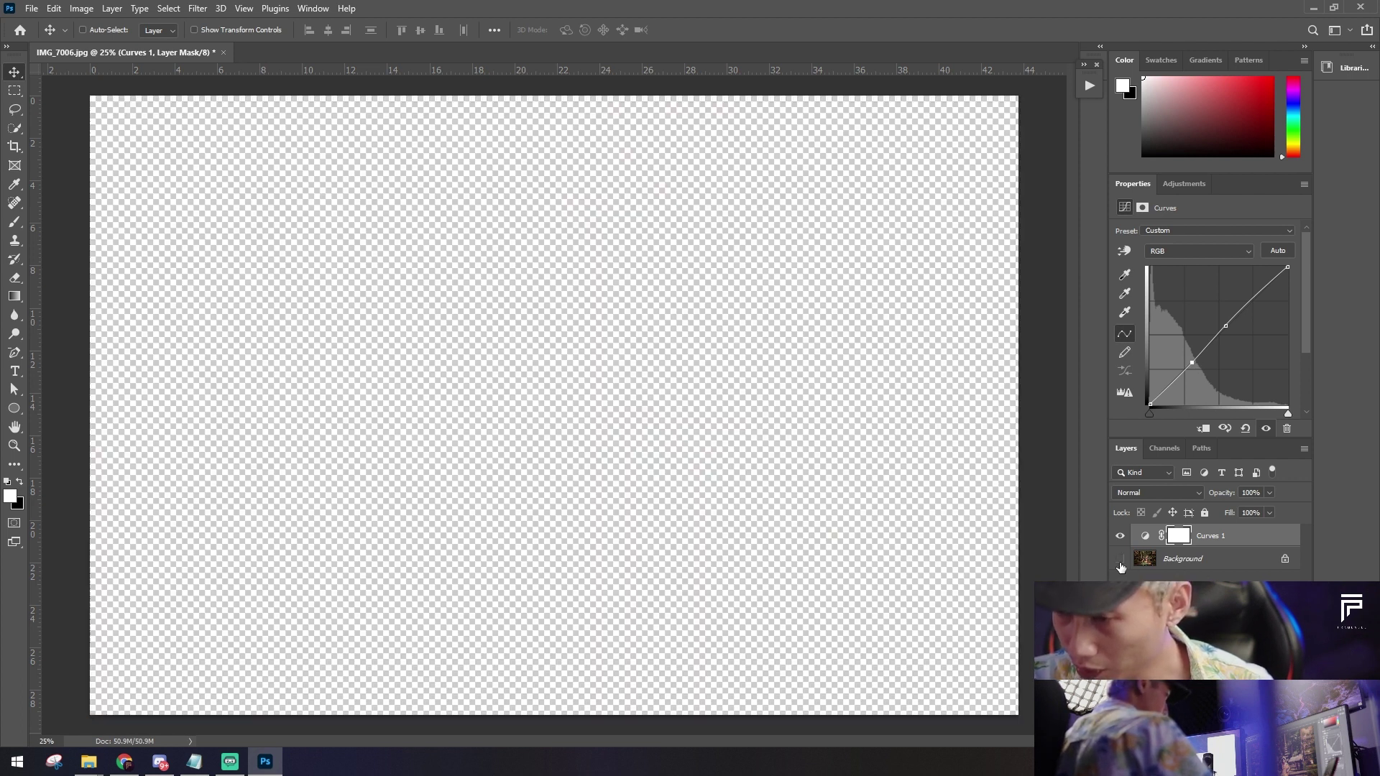
{"action": "left_click", "coordinate": [1121, 536]}
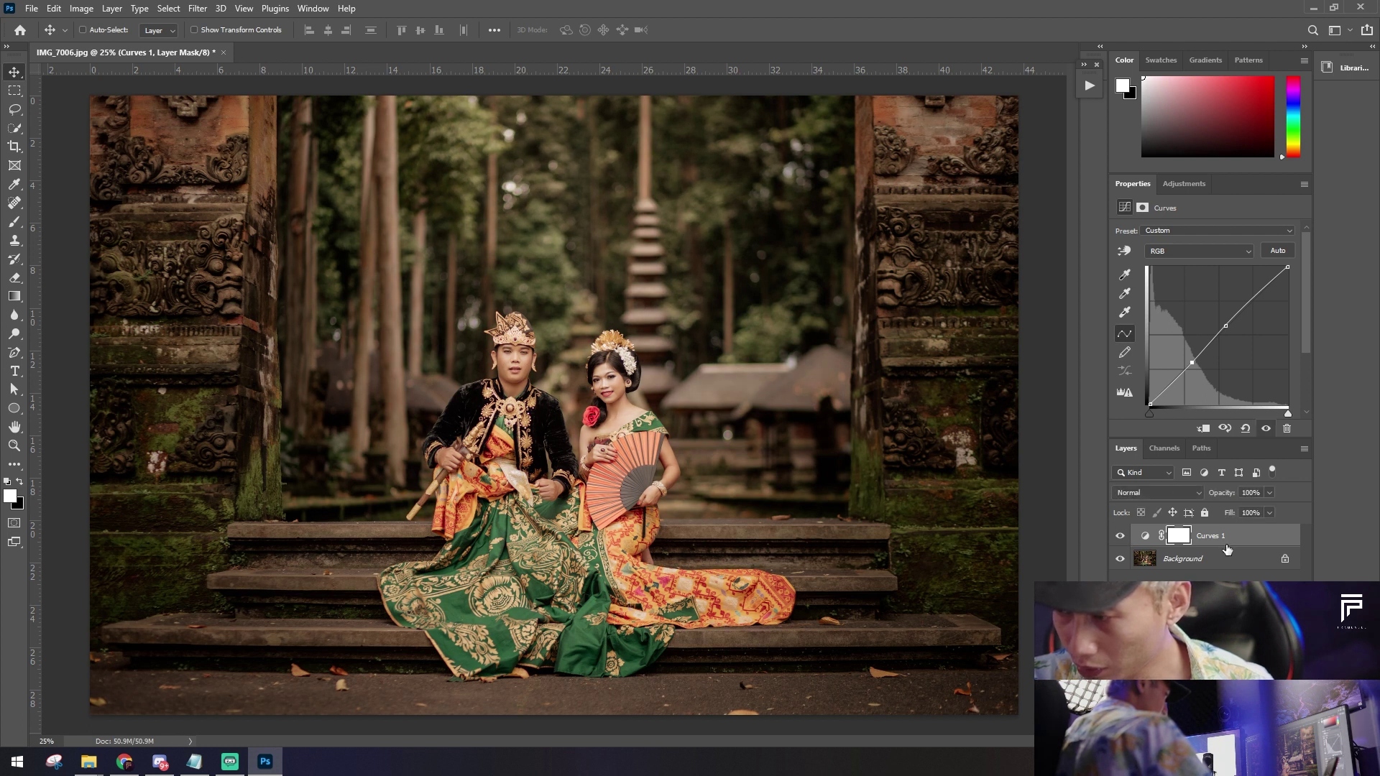
{"action": "left_click", "coordinate": [1213, 565]}
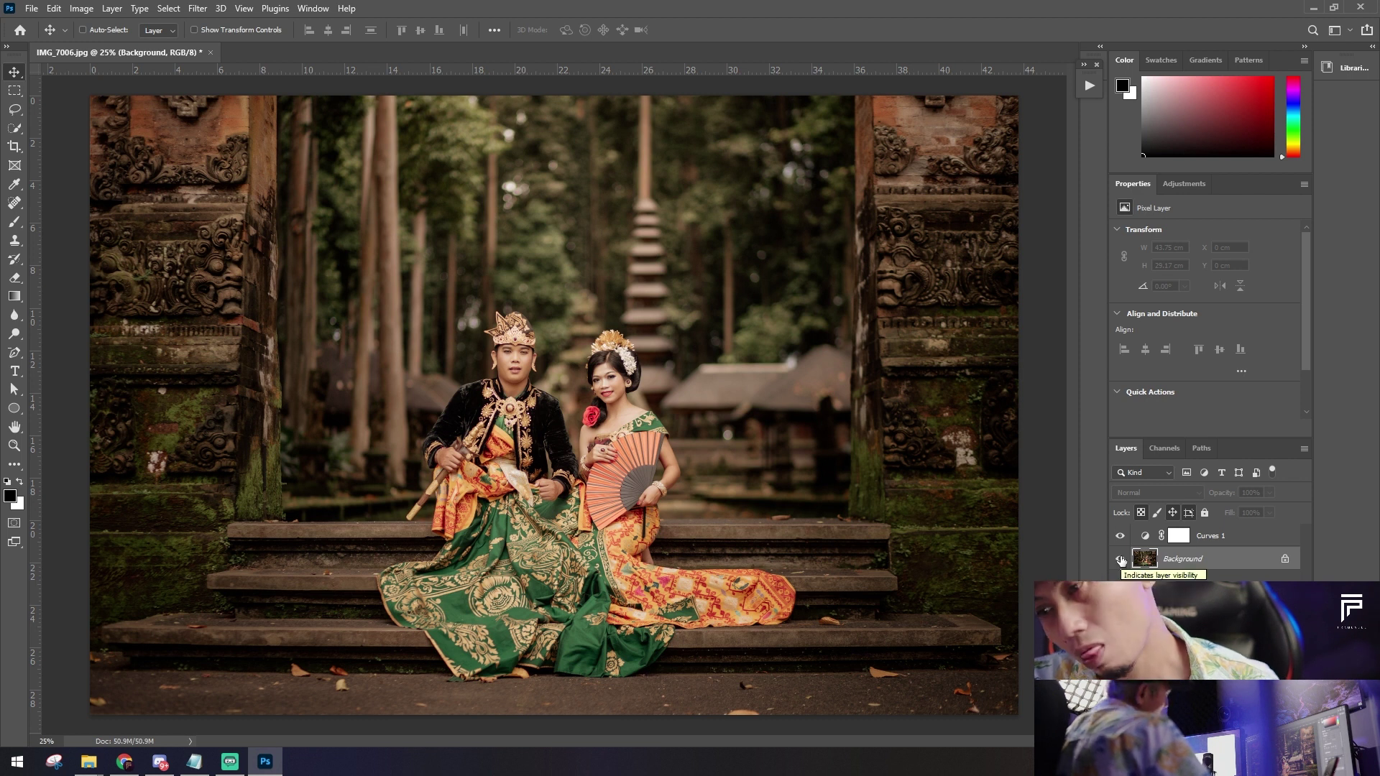
{"action": "left_click", "coordinate": [1227, 538]}
{"action": "left_click", "coordinate": [1221, 562]}
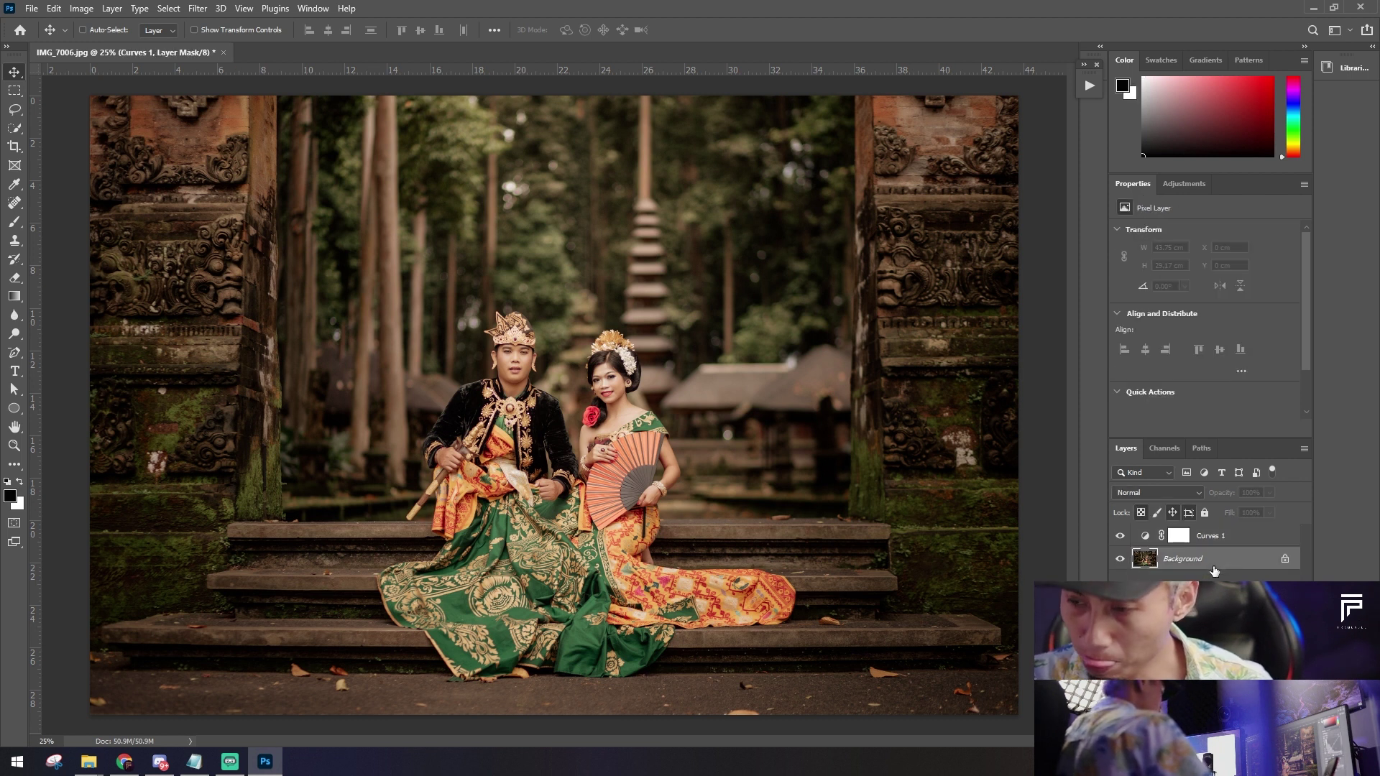
Step: Create a new empty layer and set the foreground colour to gold
{"action": "key", "text": "ctrl+shift+alt+n"}
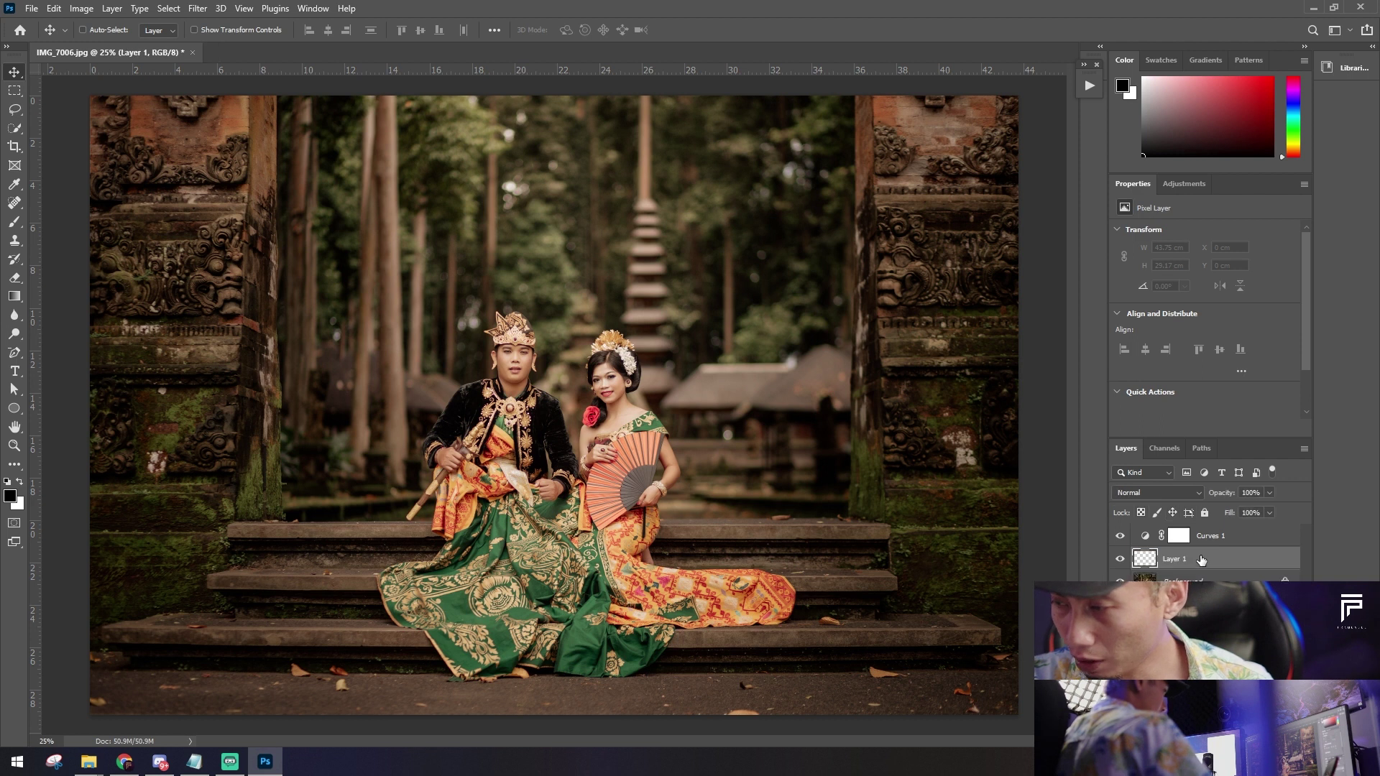
{"action": "key", "text": "g"}
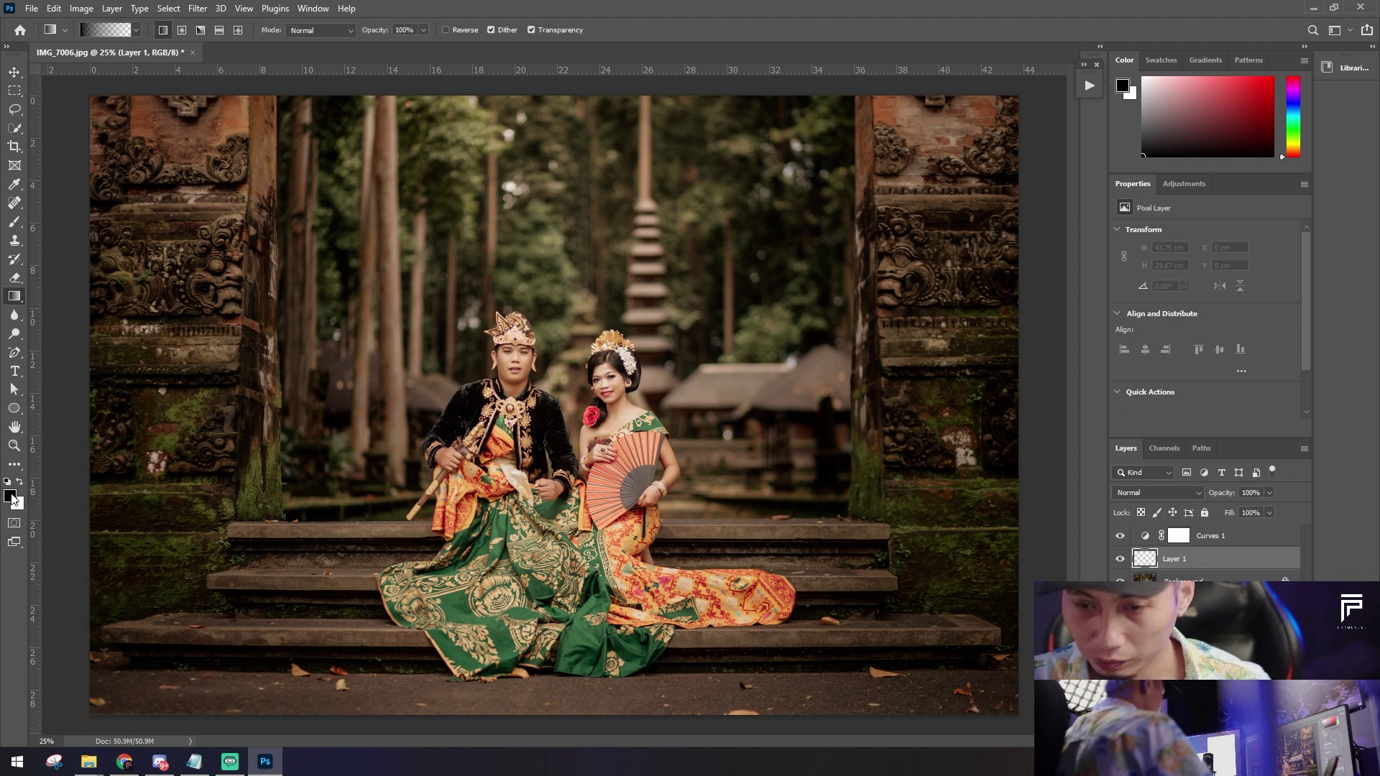
{"action": "left_click", "coordinate": [11, 496]}
{"action": "left_click", "coordinate": [1031, 453]}
{"action": "left_click", "coordinate": [1068, 508]}
{"action": "left_click", "coordinate": [1266, 434]}
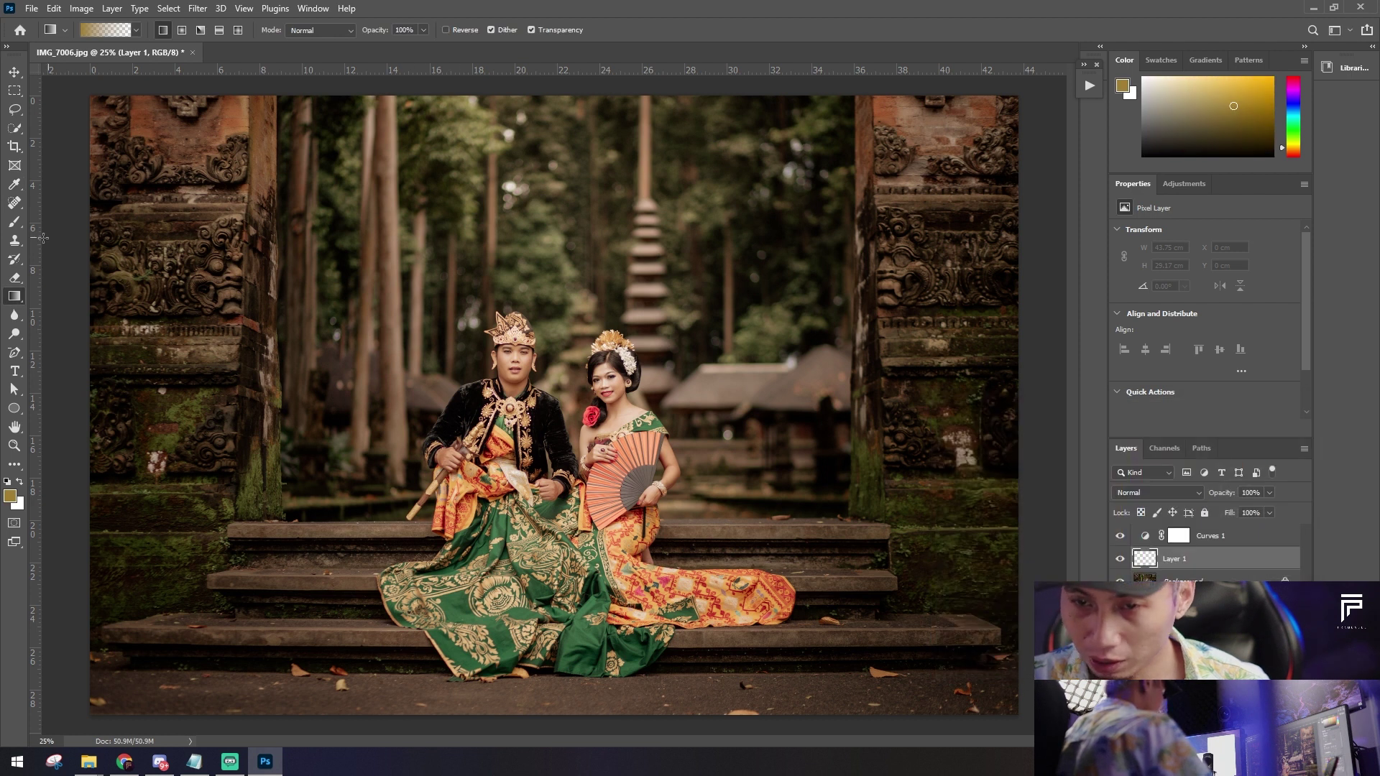
Step: Paint a radial gold glow left of the man's head and blend it in Screen mode
{"action": "left_click", "coordinate": [180, 32]}
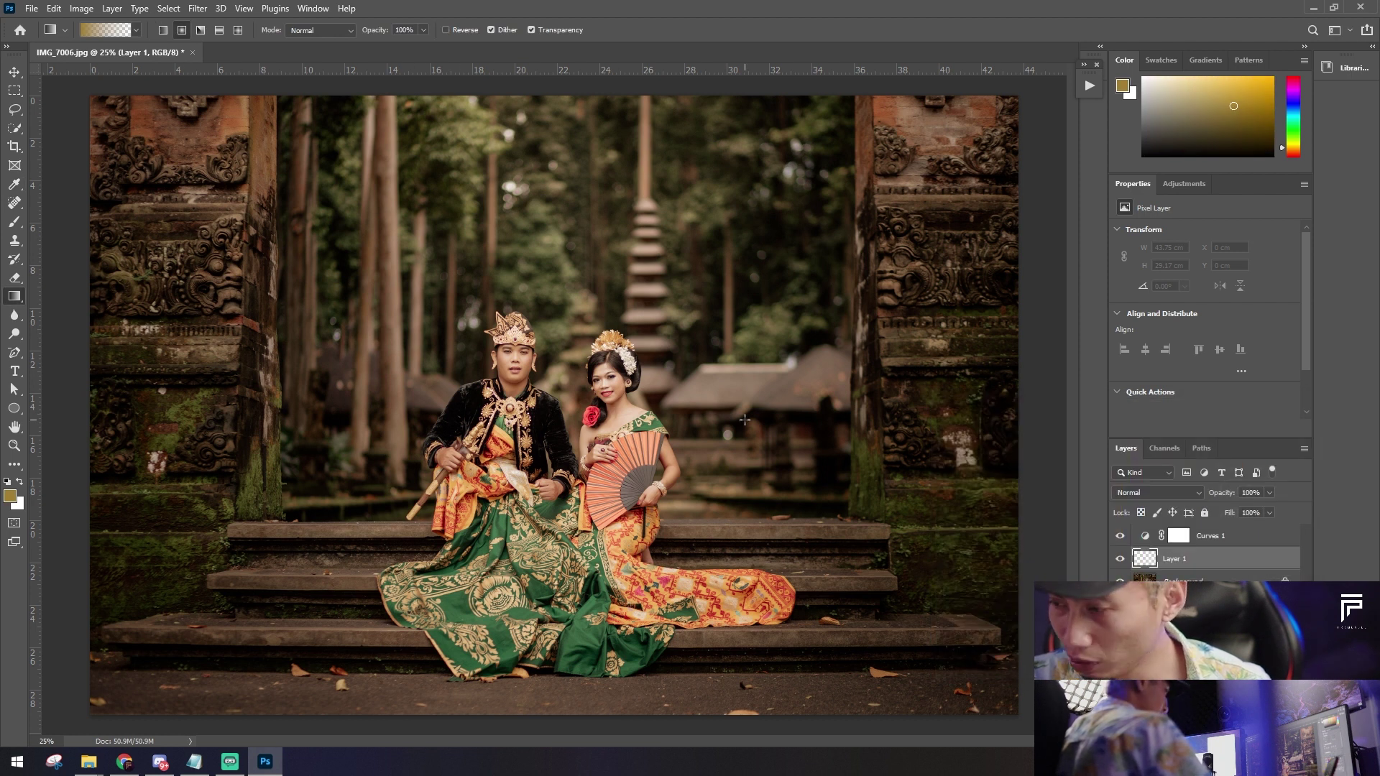
{"action": "left_click_drag", "start_coordinate": [455, 364], "coordinate": [517, 317]}
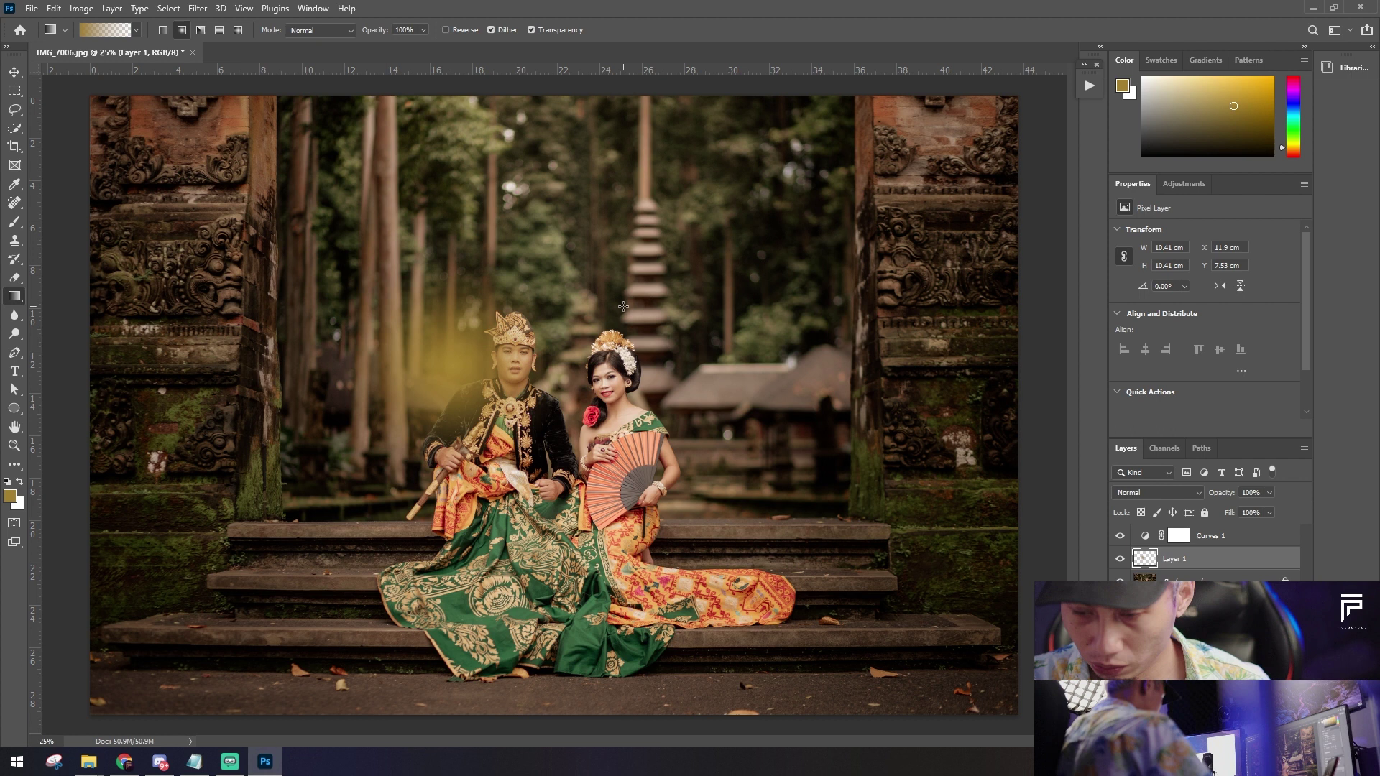
{"action": "key", "text": "v"}
{"action": "left_click", "coordinate": [1157, 493]}
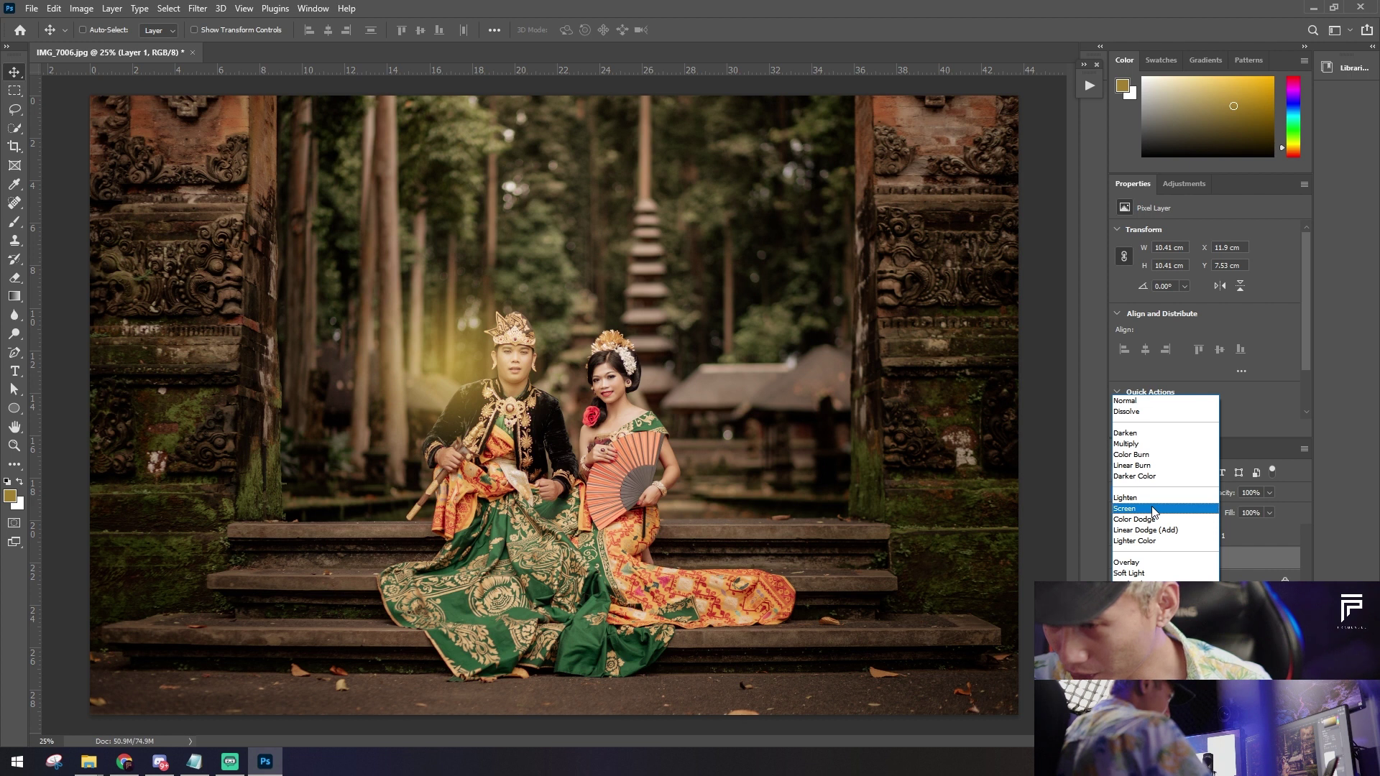
{"action": "left_click", "coordinate": [1153, 509]}
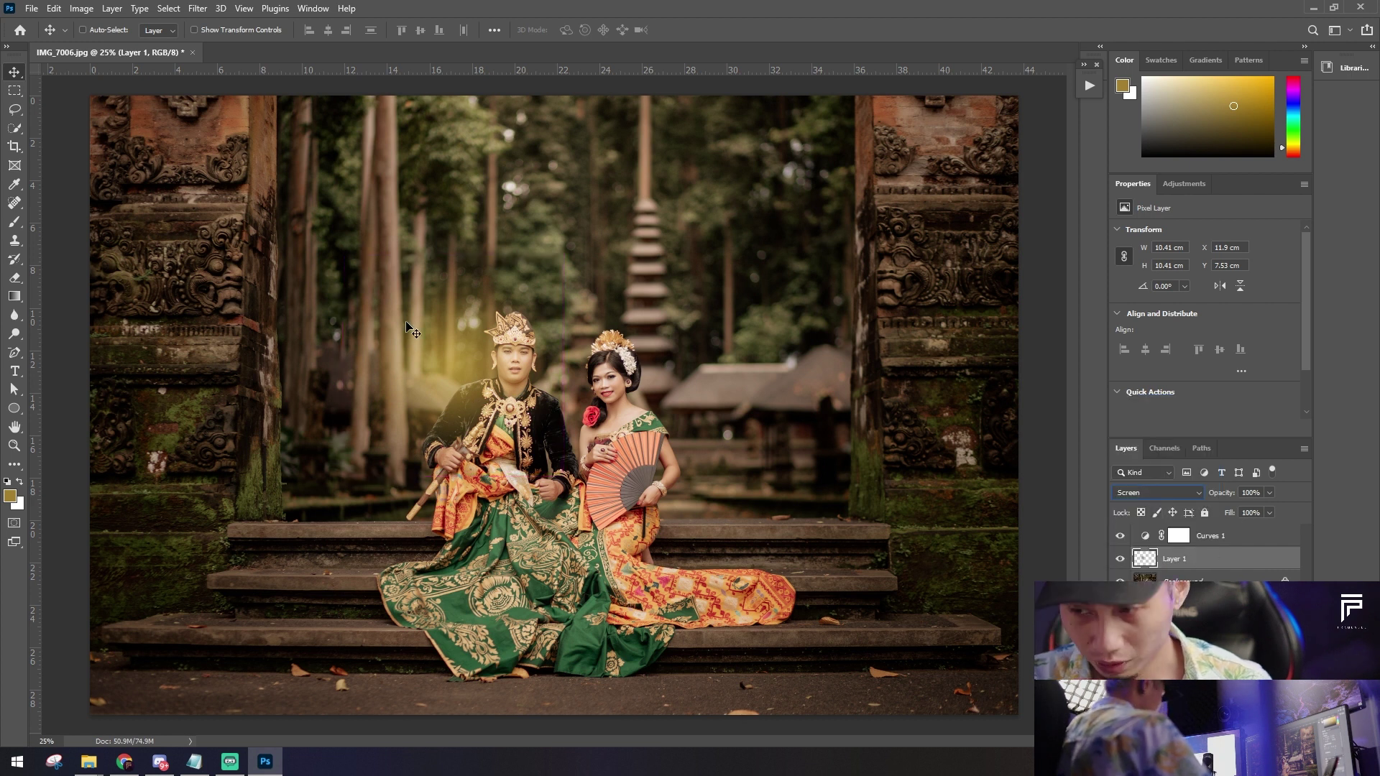
{"action": "key", "text": "ctrl+t"}
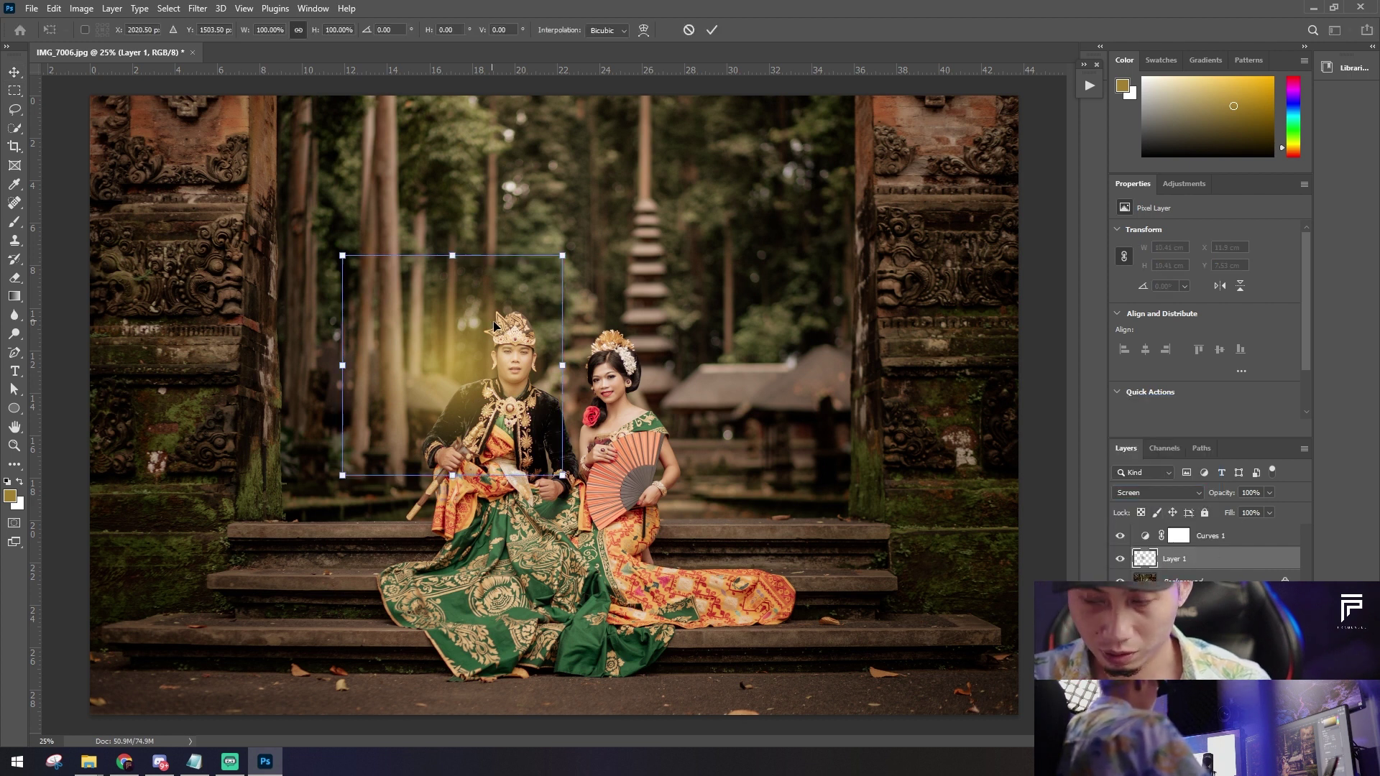
Step: Enlarge and move the glow toward the pagoda, then discard a trial desaturation
{"action": "left_click_drag", "start_coordinate": [568, 256], "coordinate": [770, 50]}
{"action": "left_click_drag", "start_coordinate": [609, 309], "coordinate": [730, 324]}
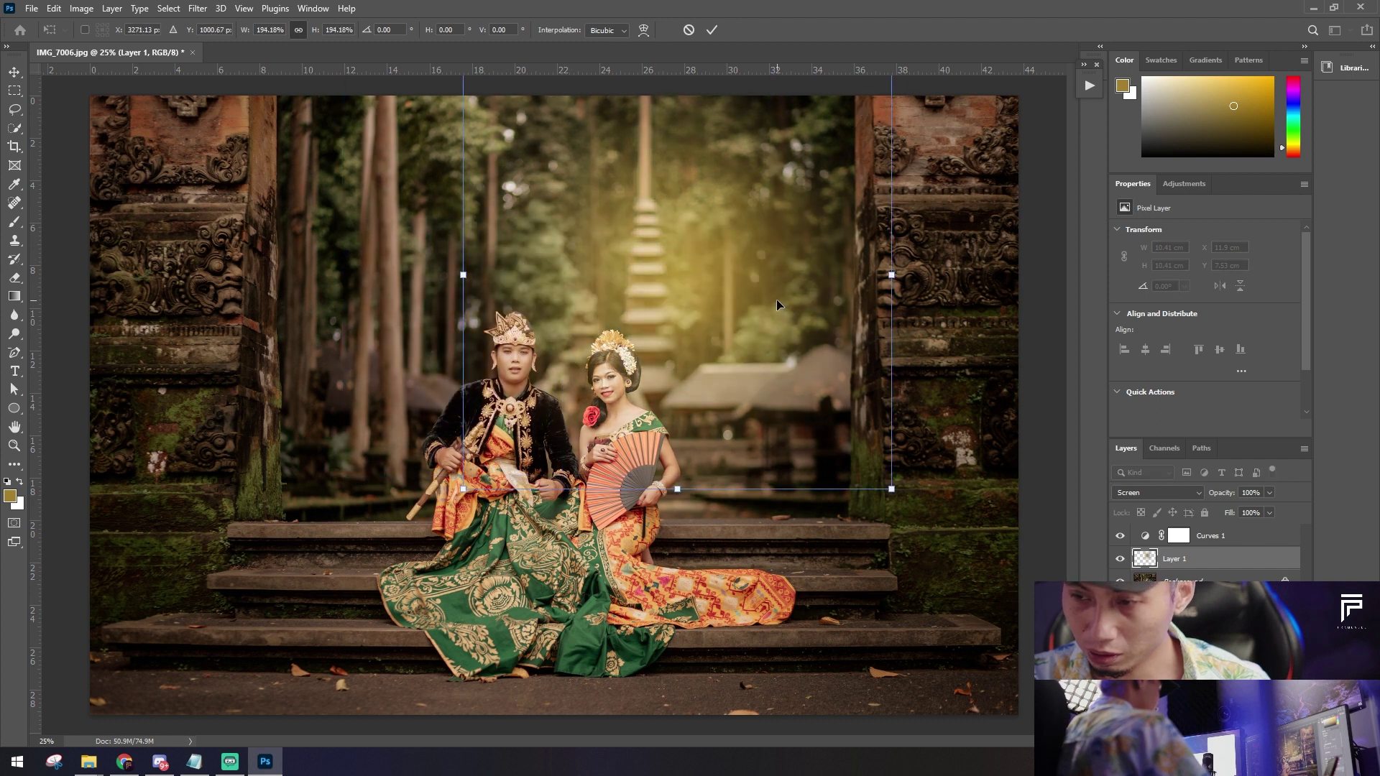
{"action": "key", "text": "Return"}
{"action": "key", "text": "ctrl+u"}
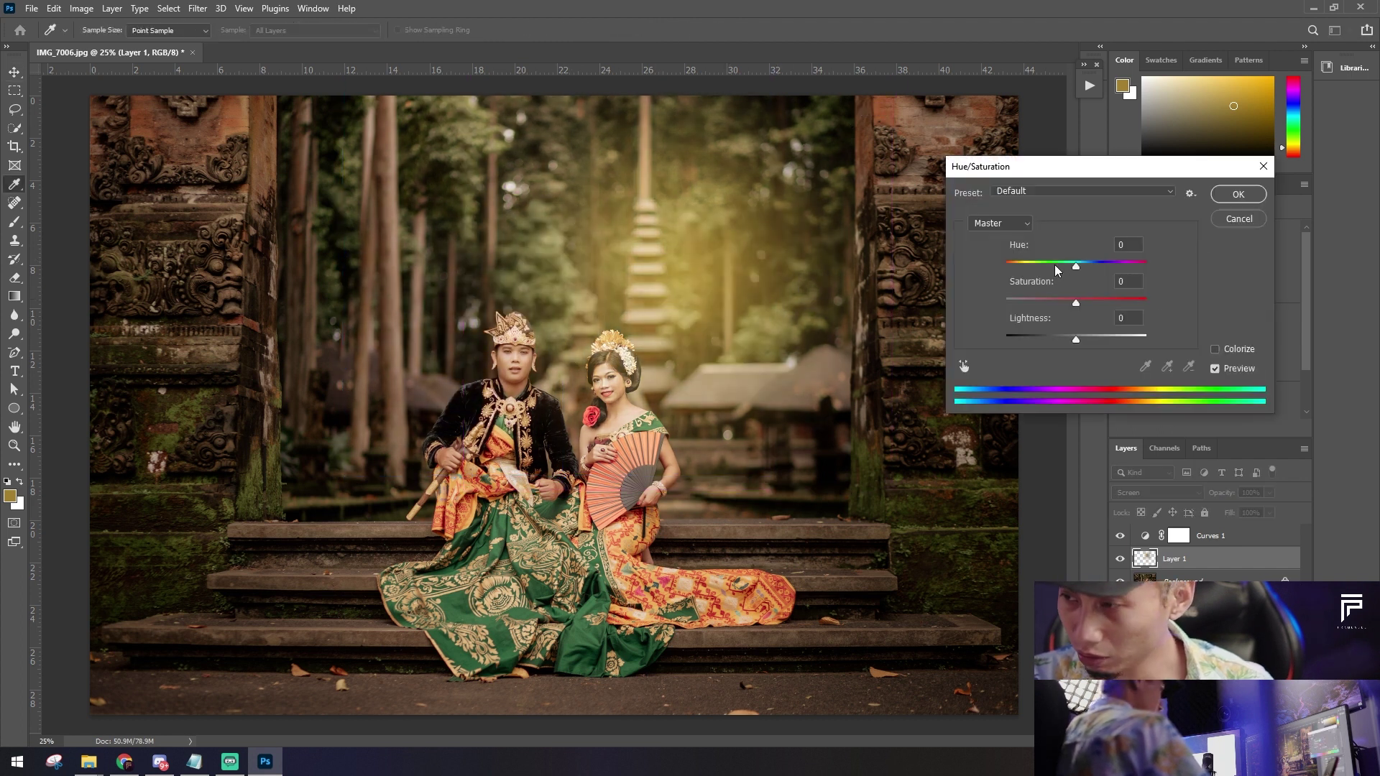
{"action": "mouse_move", "coordinate": [1037, 303]}
{"action": "left_mouse_down"}
{"action": "mouse_move", "coordinate": [1012, 304]}
{"action": "mouse_move", "coordinate": [1046, 303]}
{"action": "left_mouse_up"}
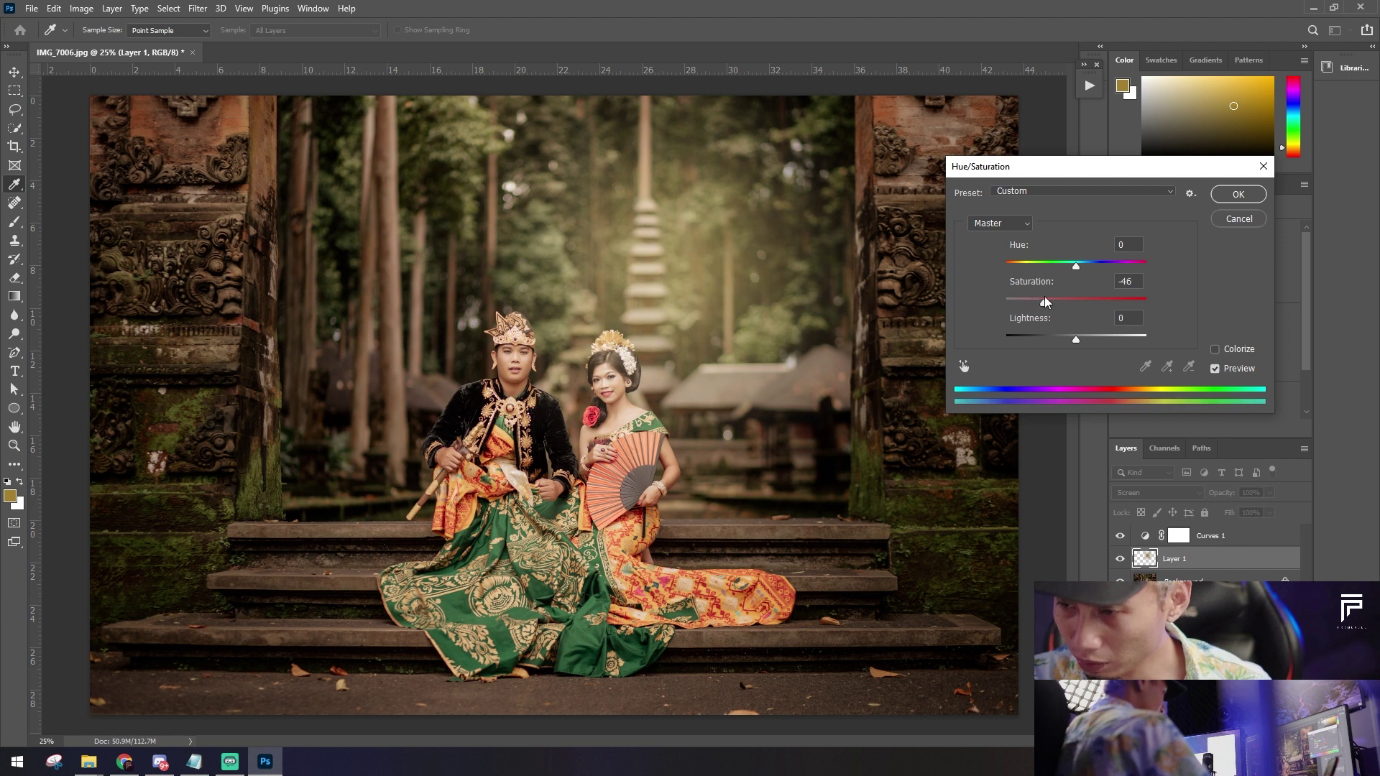
{"action": "left_click", "coordinate": [1239, 220]}
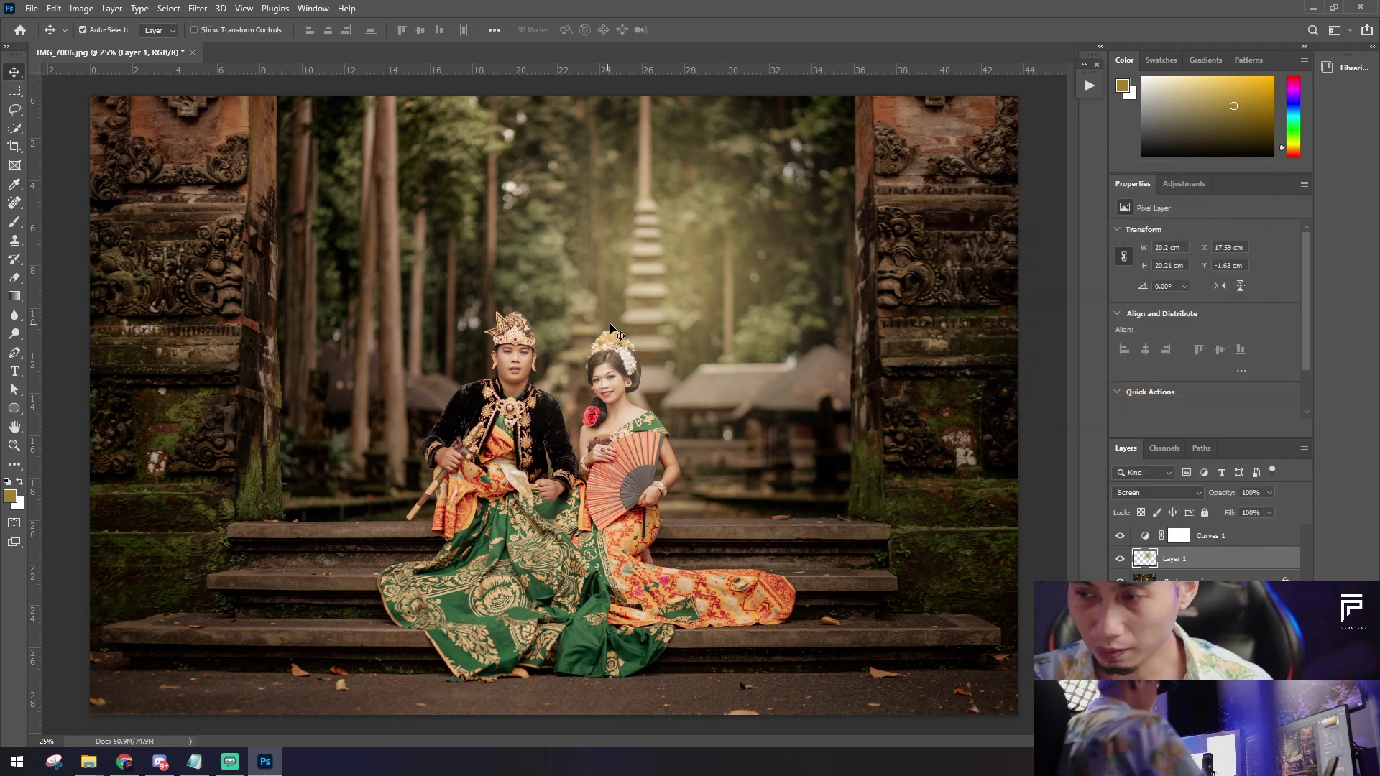
Step: Set the glow to 67% opacity, scale it over the photo's centre, then hide it
{"action": "key", "text": "ctrl+minus"}
{"action": "left_click_drag", "start_coordinate": [726, 341], "coordinate": [525, 161]}
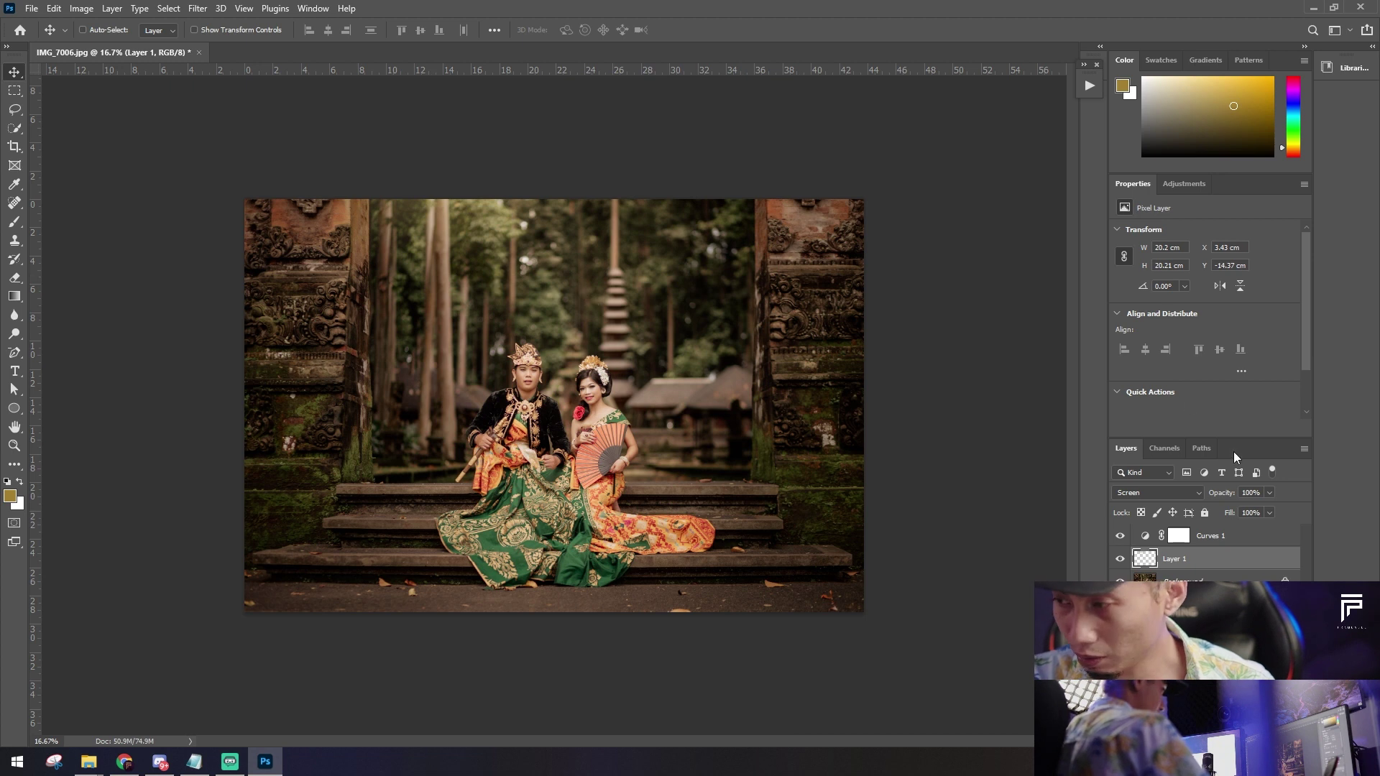
{"action": "left_click_drag", "start_coordinate": [1239, 507], "coordinate": [1250, 507]}
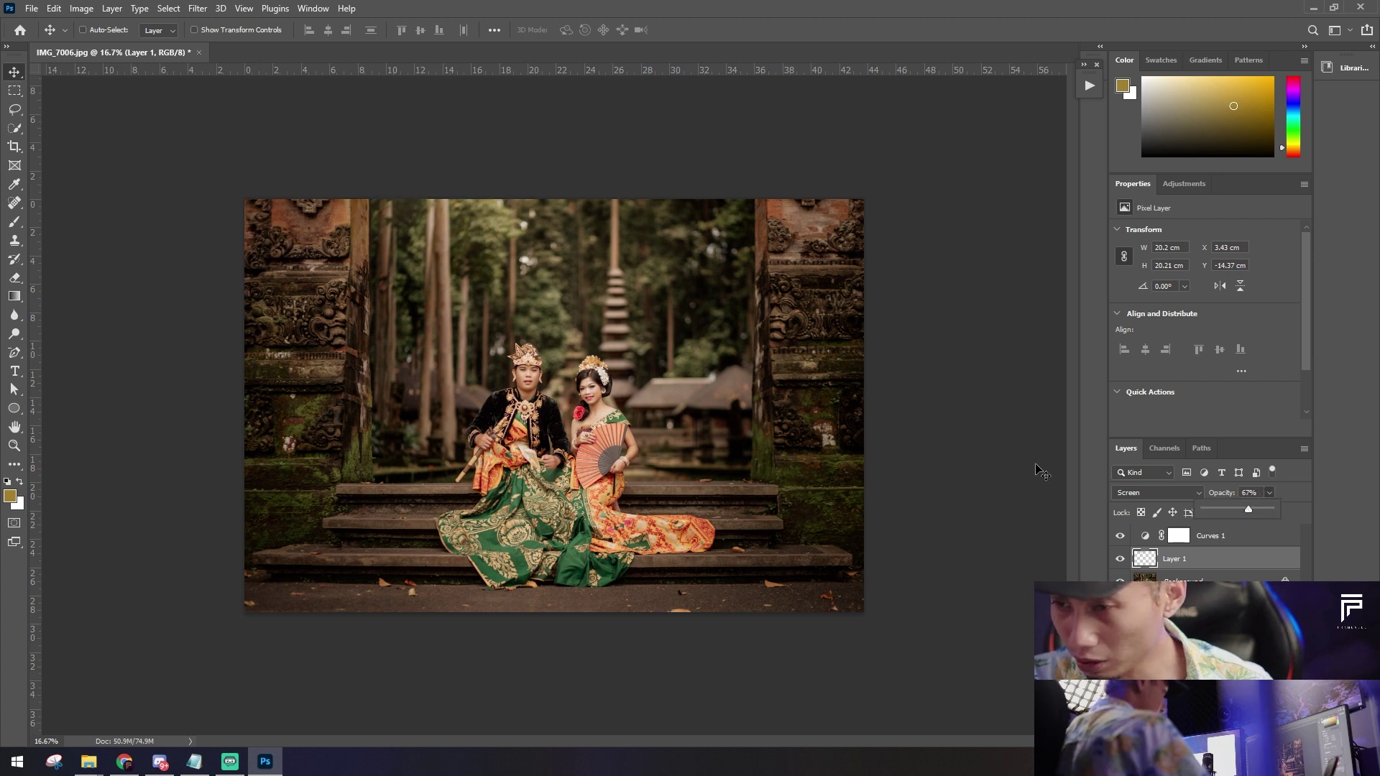
{"action": "key", "text": "ctrl+t"}
{"action": "mouse_move", "coordinate": [434, 284]}
{"action": "left_mouse_down"}
{"action": "mouse_move", "coordinate": [450, 453]}
{"action": "mouse_move", "coordinate": [665, 455]}
{"action": "left_mouse_up"}
{"action": "left_click_drag", "start_coordinate": [518, 369], "coordinate": [644, 415]}
{"action": "key", "text": "Return"}
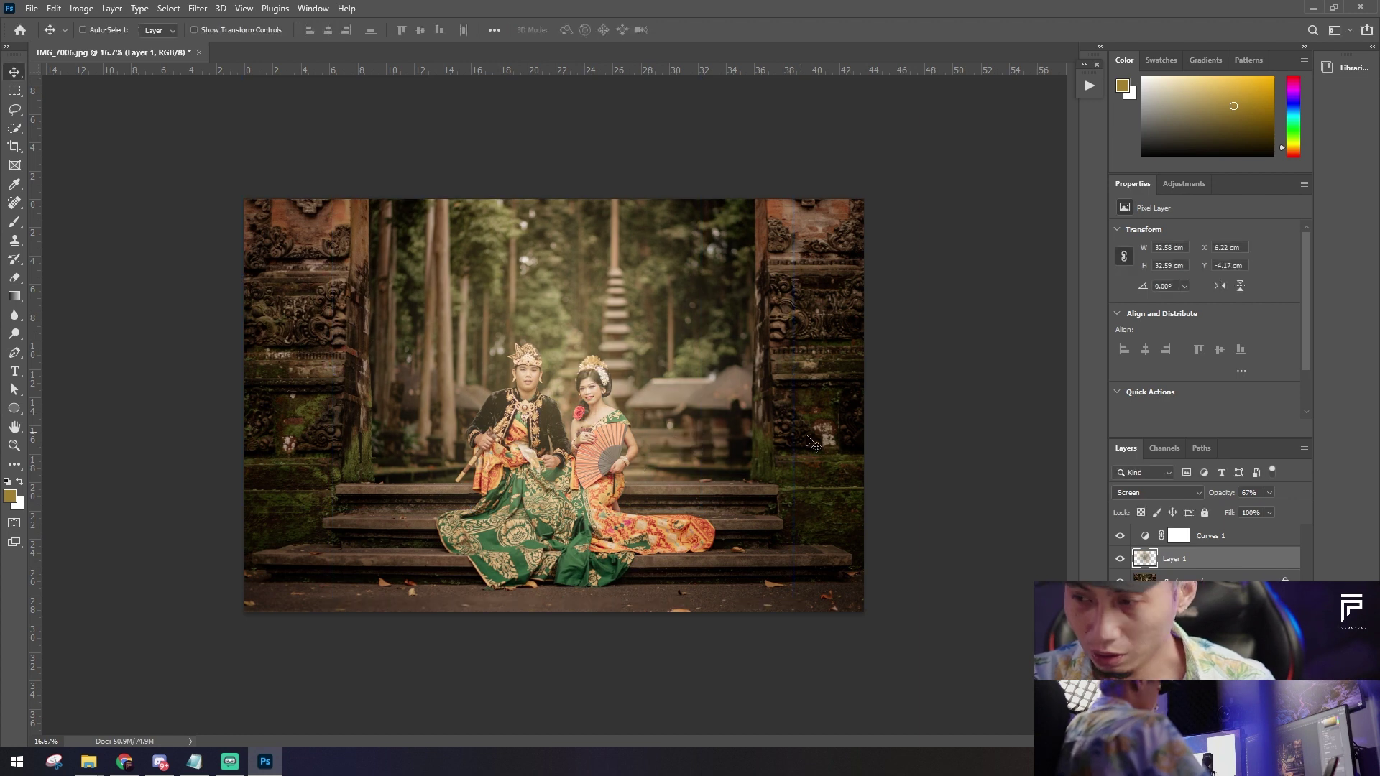
{"action": "left_click", "coordinate": [1120, 559]}
{"action": "key", "text": "ctrl+plus"}
{"action": "key", "text": "ctrl+plus"}
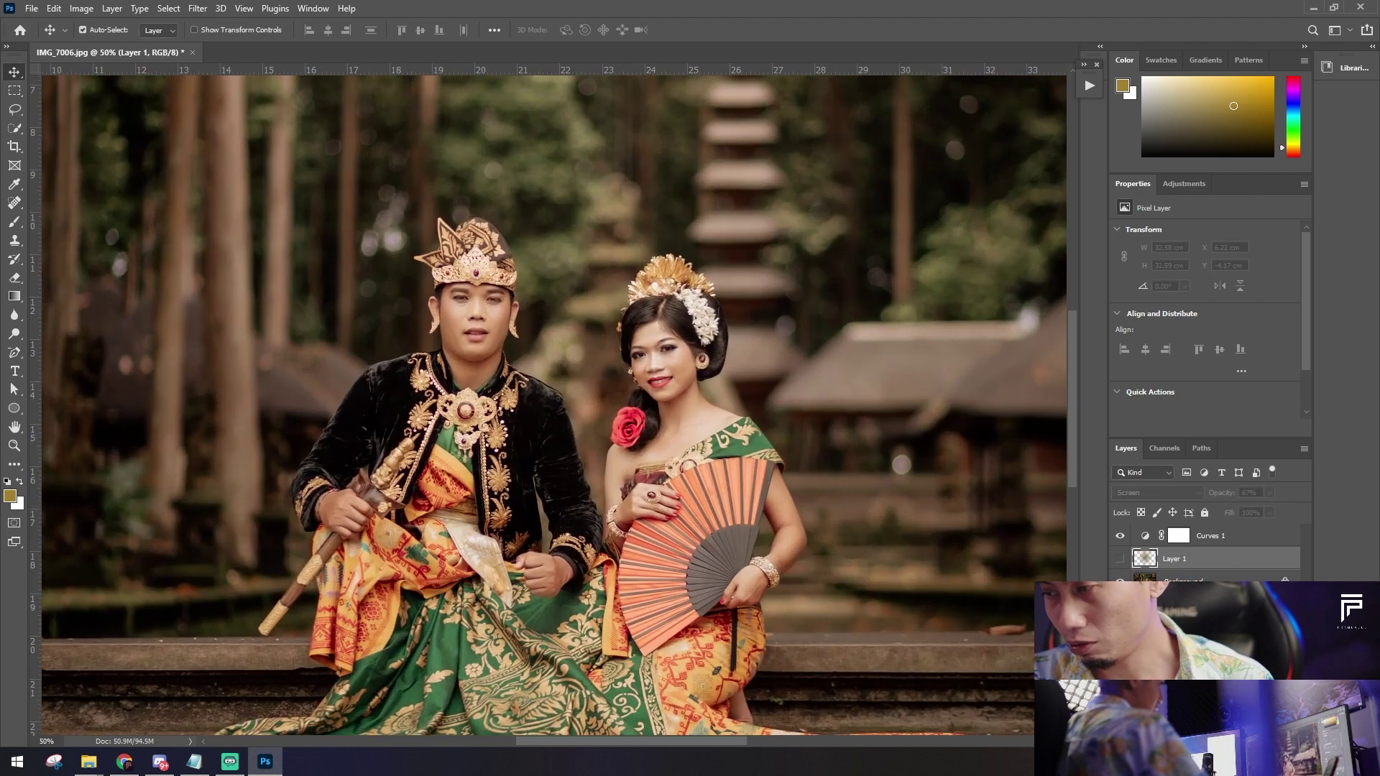
Step: Duplicate the Background layer and Quick-Select the man's headdress, face, ear and jacket
{"action": "left_click", "coordinate": [1283, 579]}
{"action": "key", "text": "ctrl+j"}
{"action": "key", "text": "ctrl+plus"}
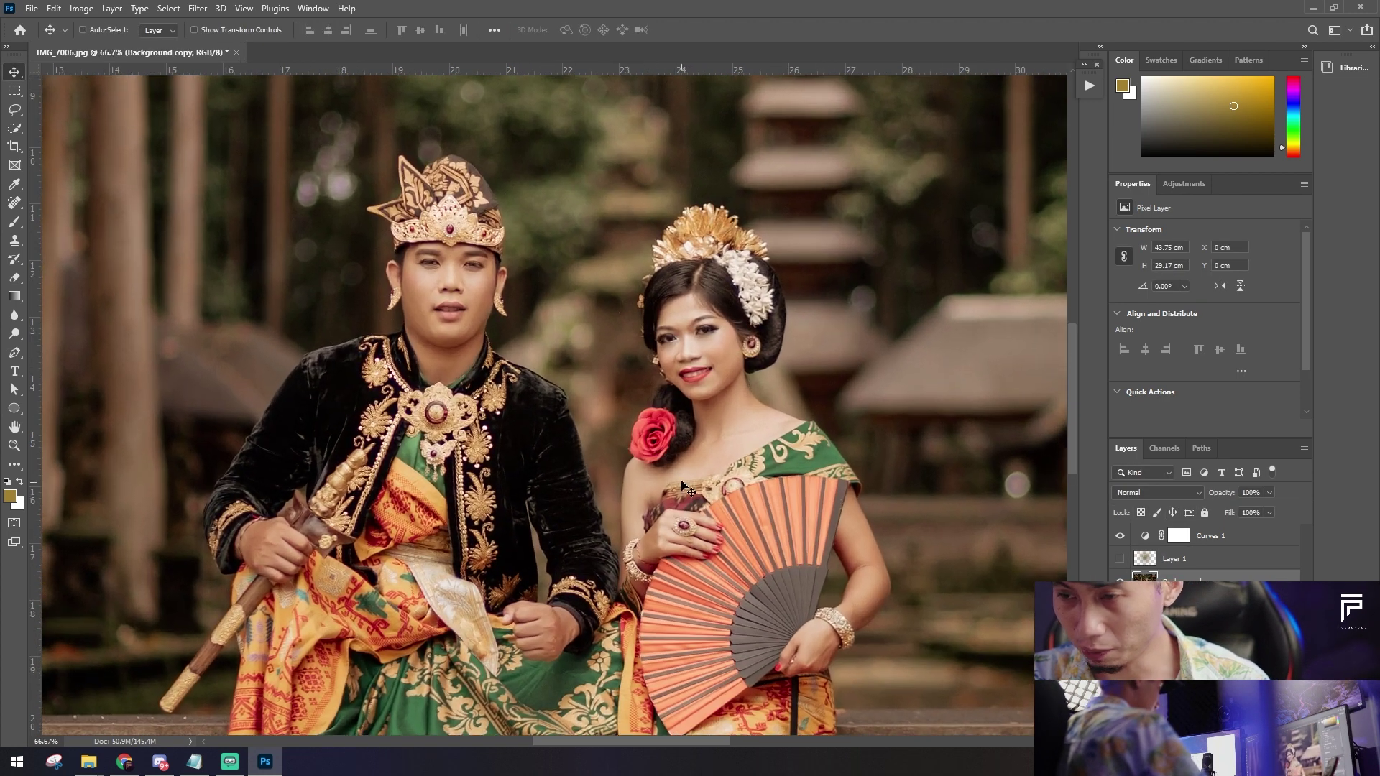
{"action": "left_click", "coordinate": [20, 134]}
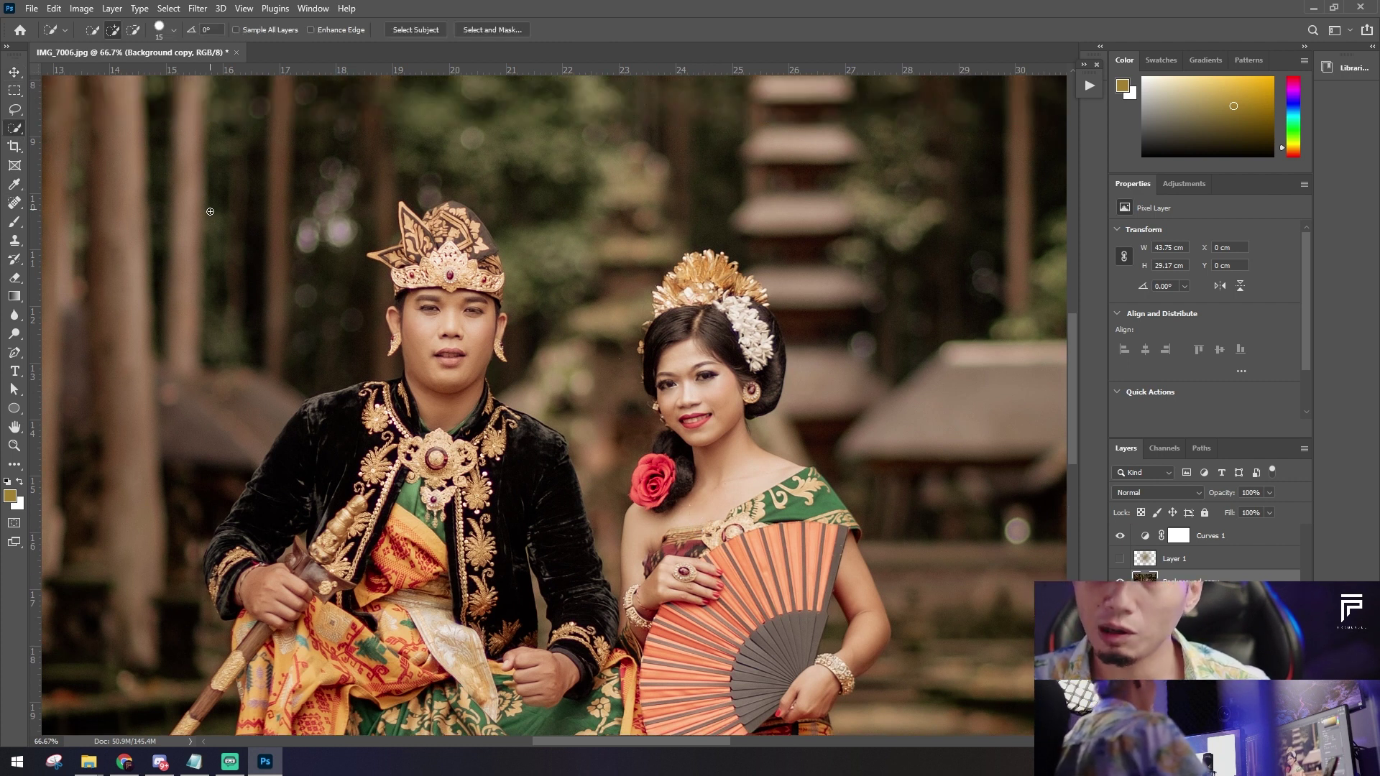
{"action": "left_click_drag", "start_coordinate": [476, 313], "coordinate": [469, 261]}
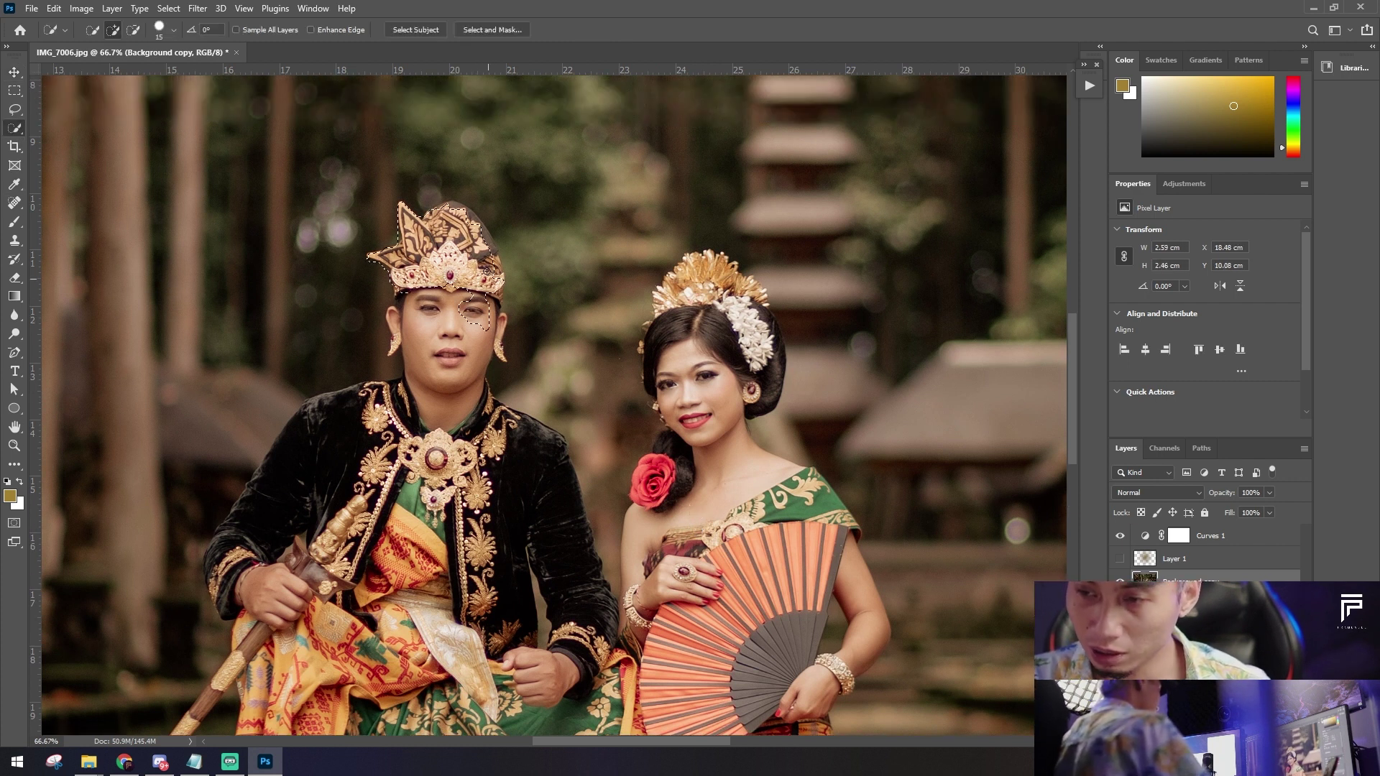
{"action": "key", "text": "ctrl+plus"}
{"action": "left_click_drag", "start_coordinate": [418, 268], "coordinate": [409, 106]}
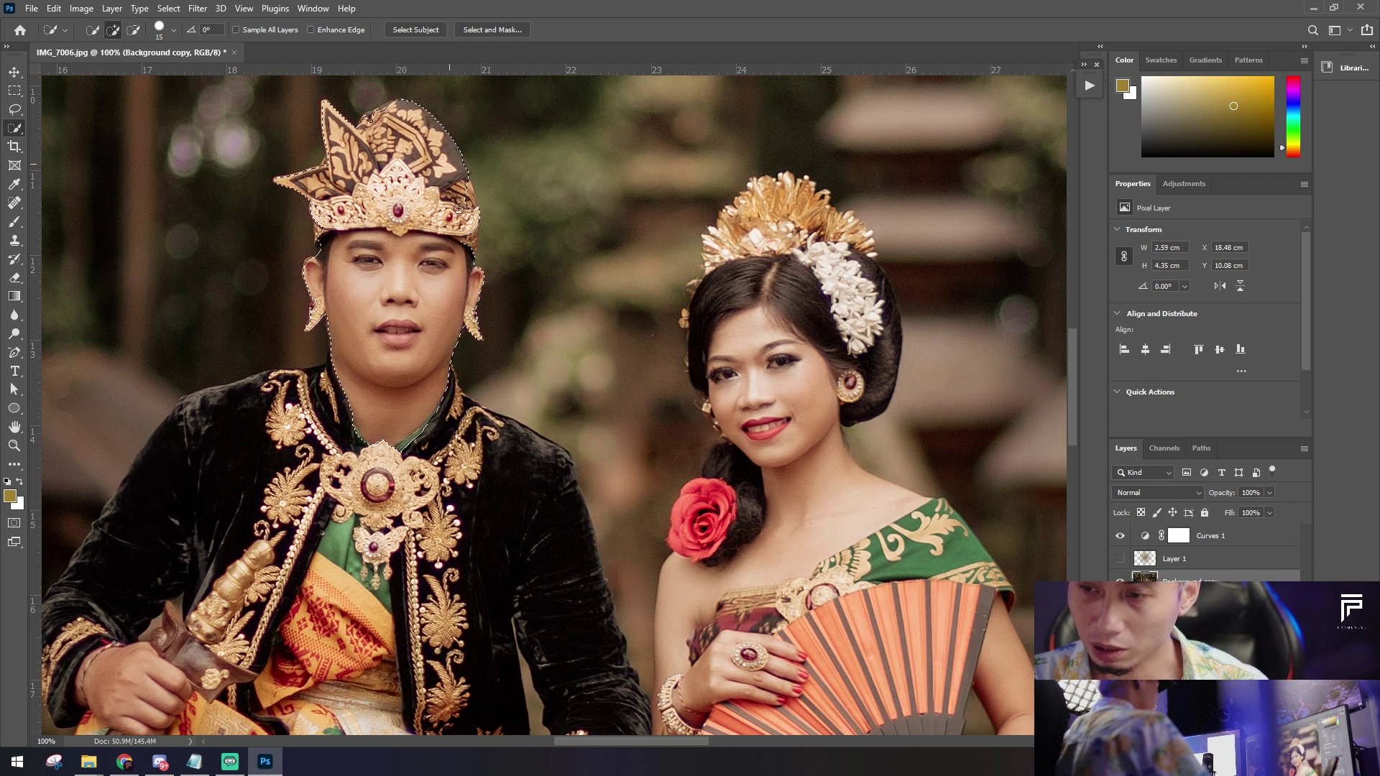
{"action": "left_click_drag", "start_coordinate": [463, 254], "coordinate": [460, 318]}
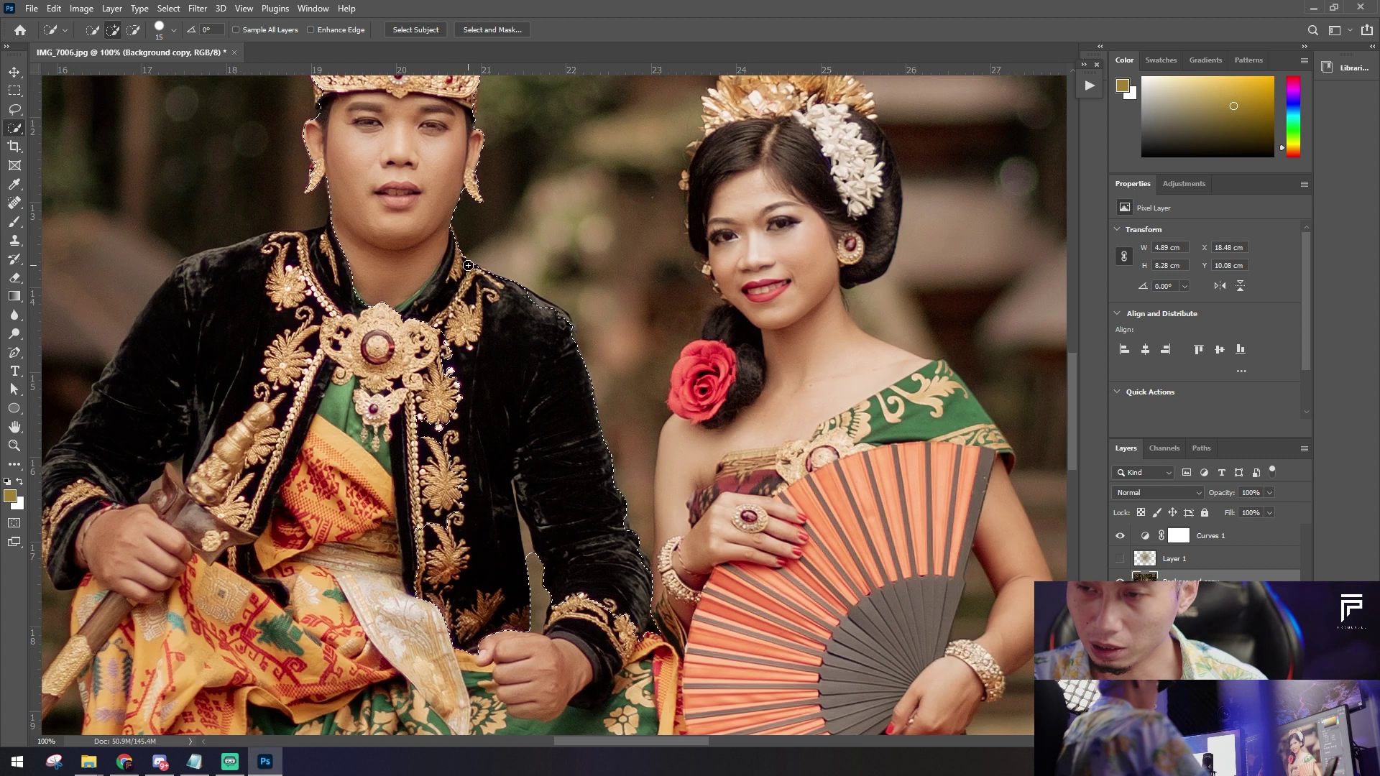
{"action": "left_click_drag", "start_coordinate": [529, 298], "coordinate": [566, 326]}
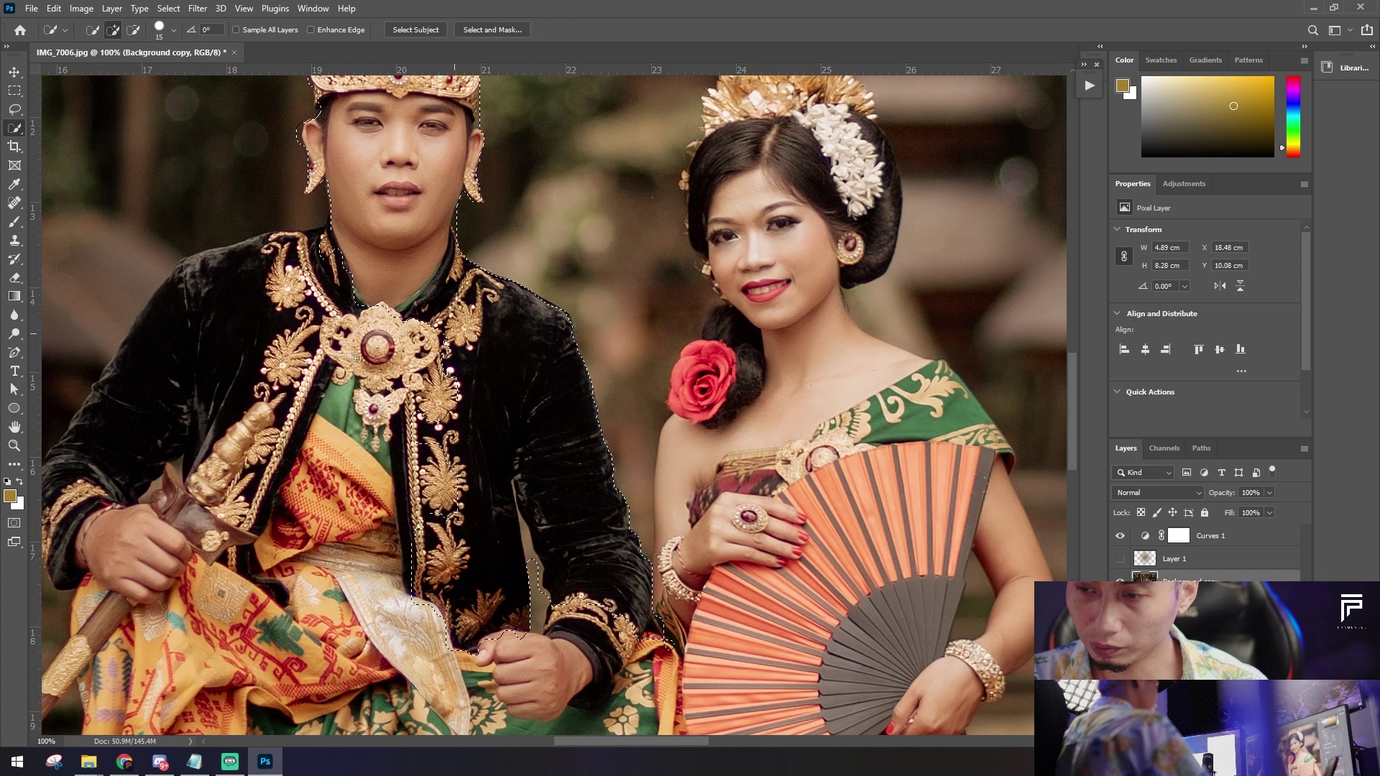
Step: Extend the selection over his left jacket, arm, kris and lower green skirt
{"action": "scroll", "coordinate": [388, 351], "scroll_direction": "down", "scroll_amount": 1}
{"action": "left_click_drag", "start_coordinate": [388, 351], "coordinate": [349, 199]}
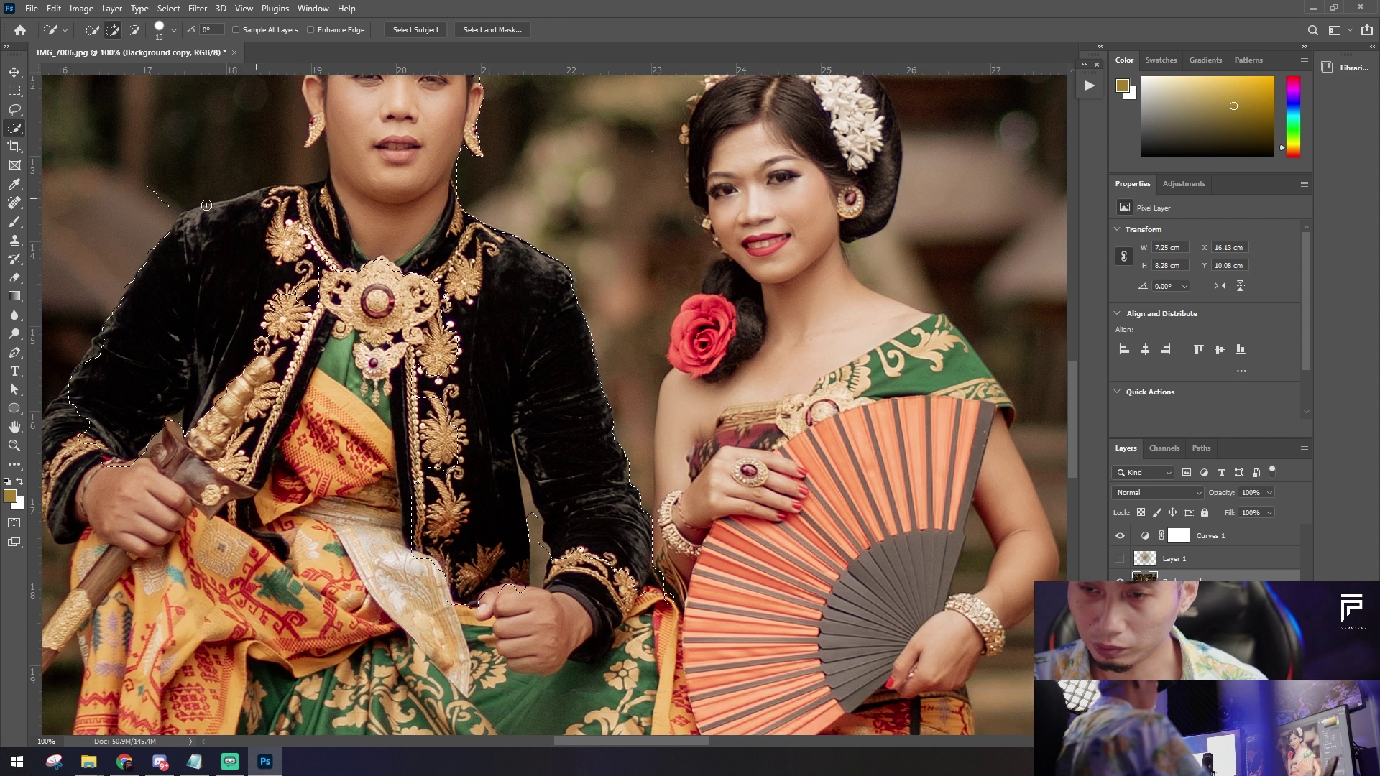
{"action": "scroll", "coordinate": [286, 237], "scroll_direction": "up", "scroll_amount": 3}
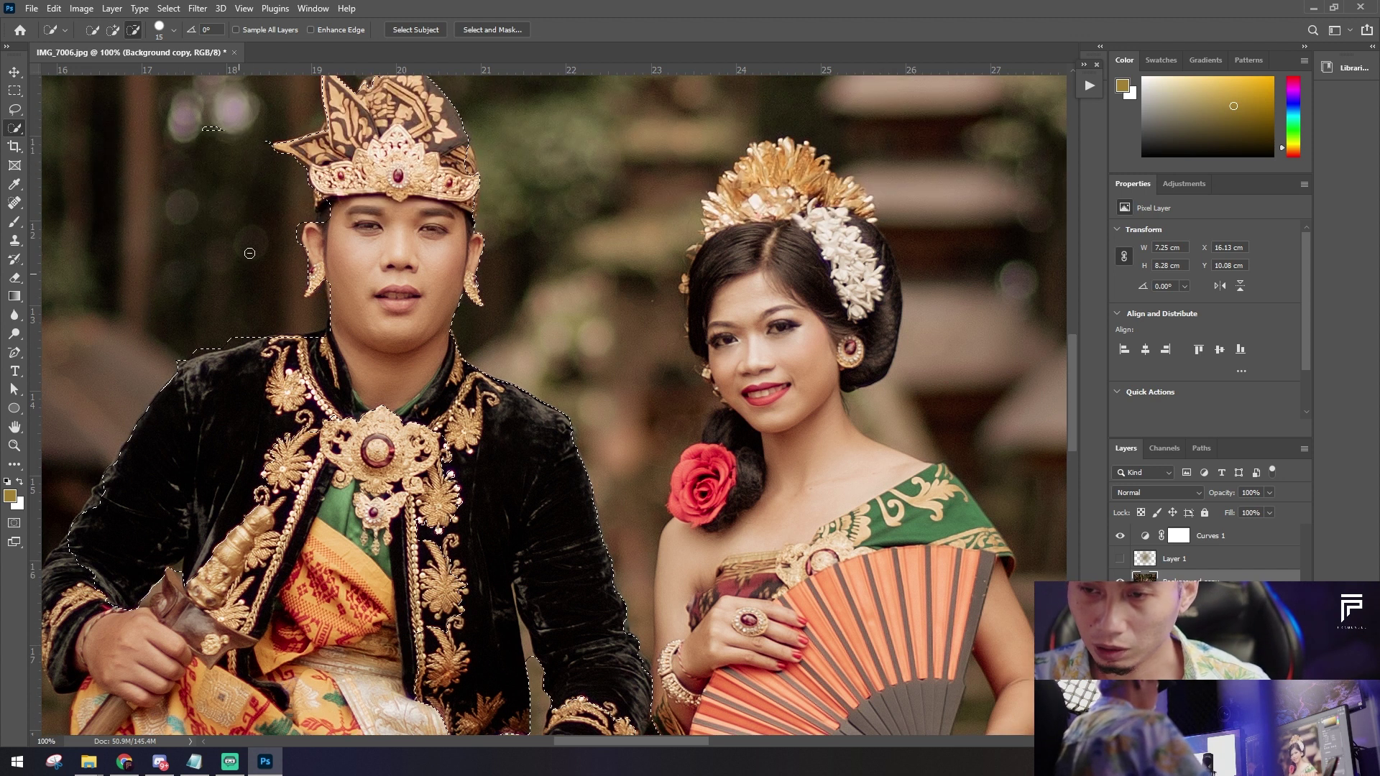
{"action": "left_click_drag", "start_coordinate": [226, 138], "coordinate": [320, 188]}
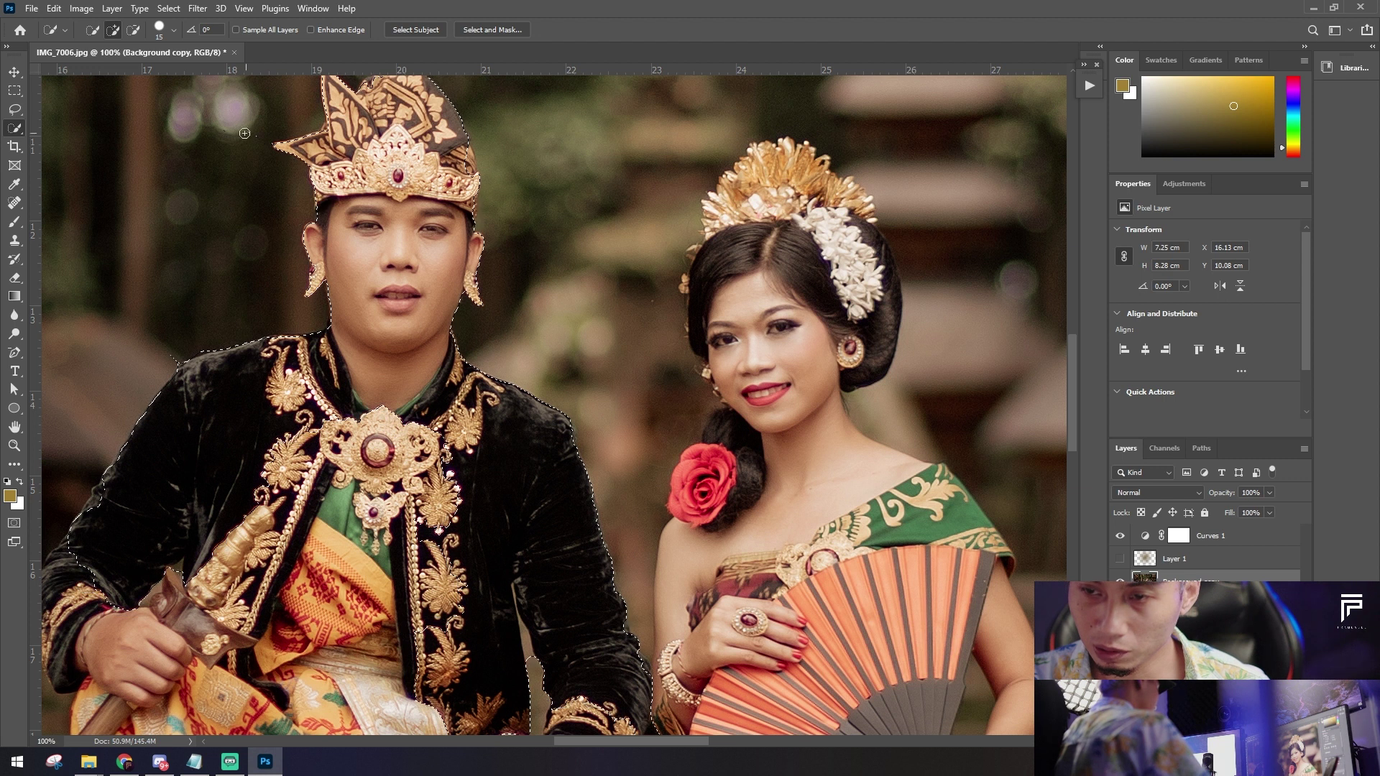
{"action": "key", "text": "alt"}
{"action": "scroll", "coordinate": [316, 216], "scroll_direction": "down", "scroll_amount": 2}
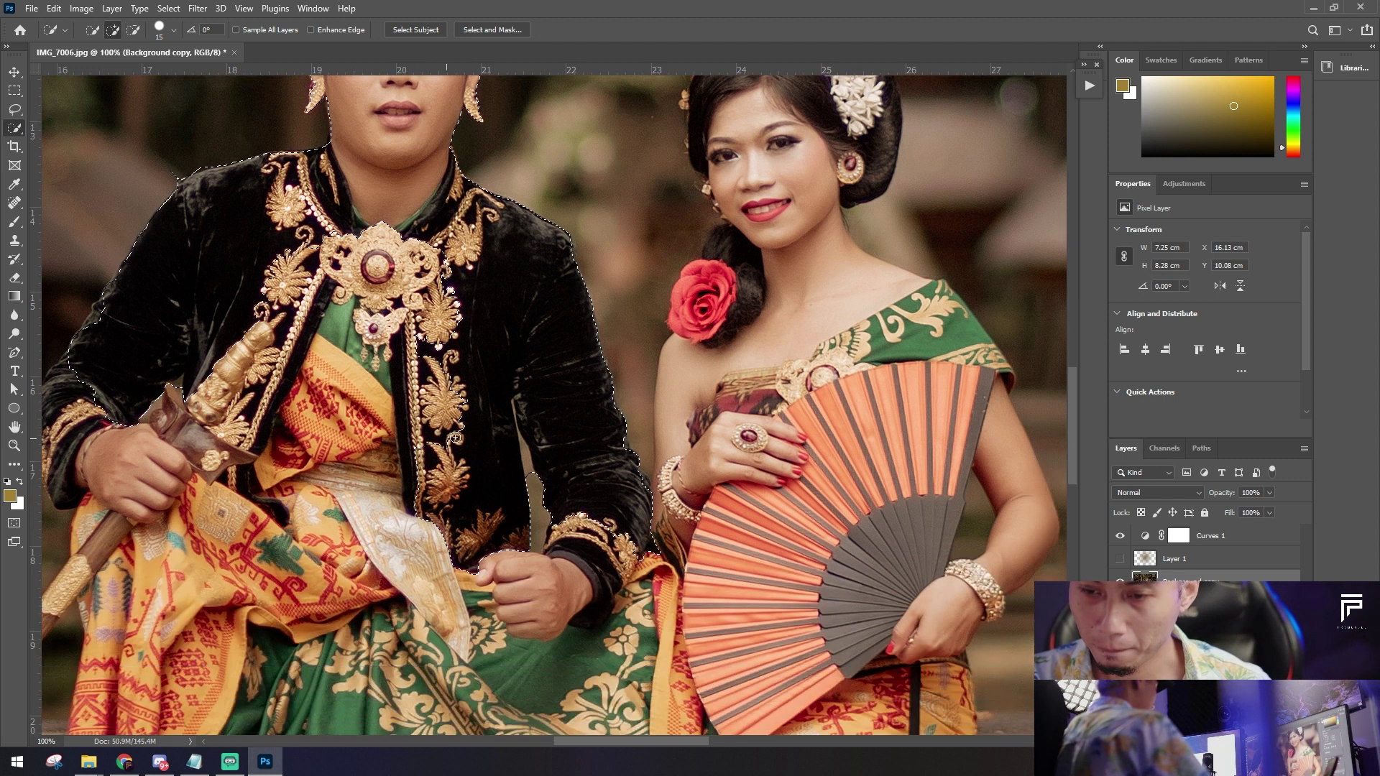
{"action": "scroll", "coordinate": [388, 349], "scroll_direction": "down", "scroll_amount": 2}
{"action": "scroll", "coordinate": [338, 363], "scroll_direction": "down", "scroll_amount": 1, "text": "alt"}
{"action": "left_click_drag", "start_coordinate": [339, 363], "coordinate": [232, 365]}
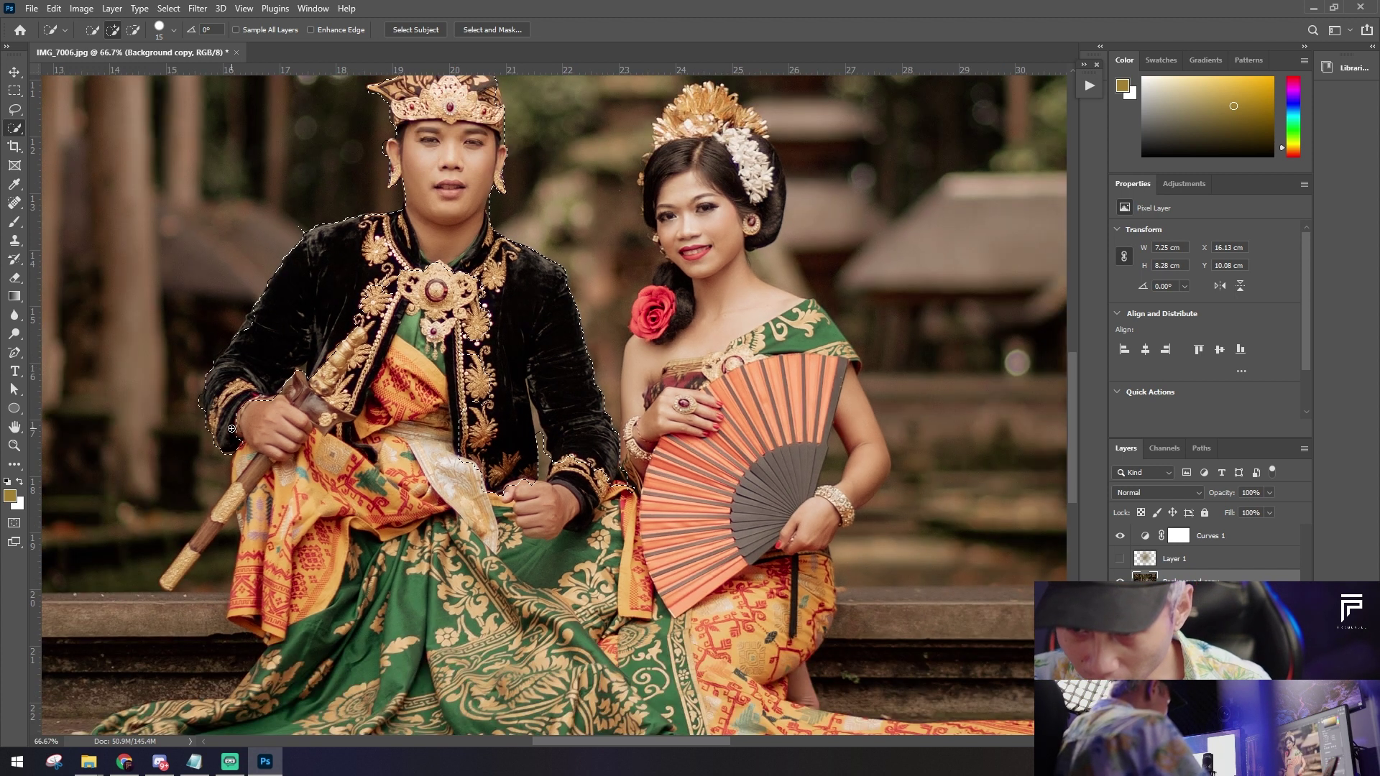
{"action": "left_click_drag", "start_coordinate": [249, 495], "coordinate": [176, 572]}
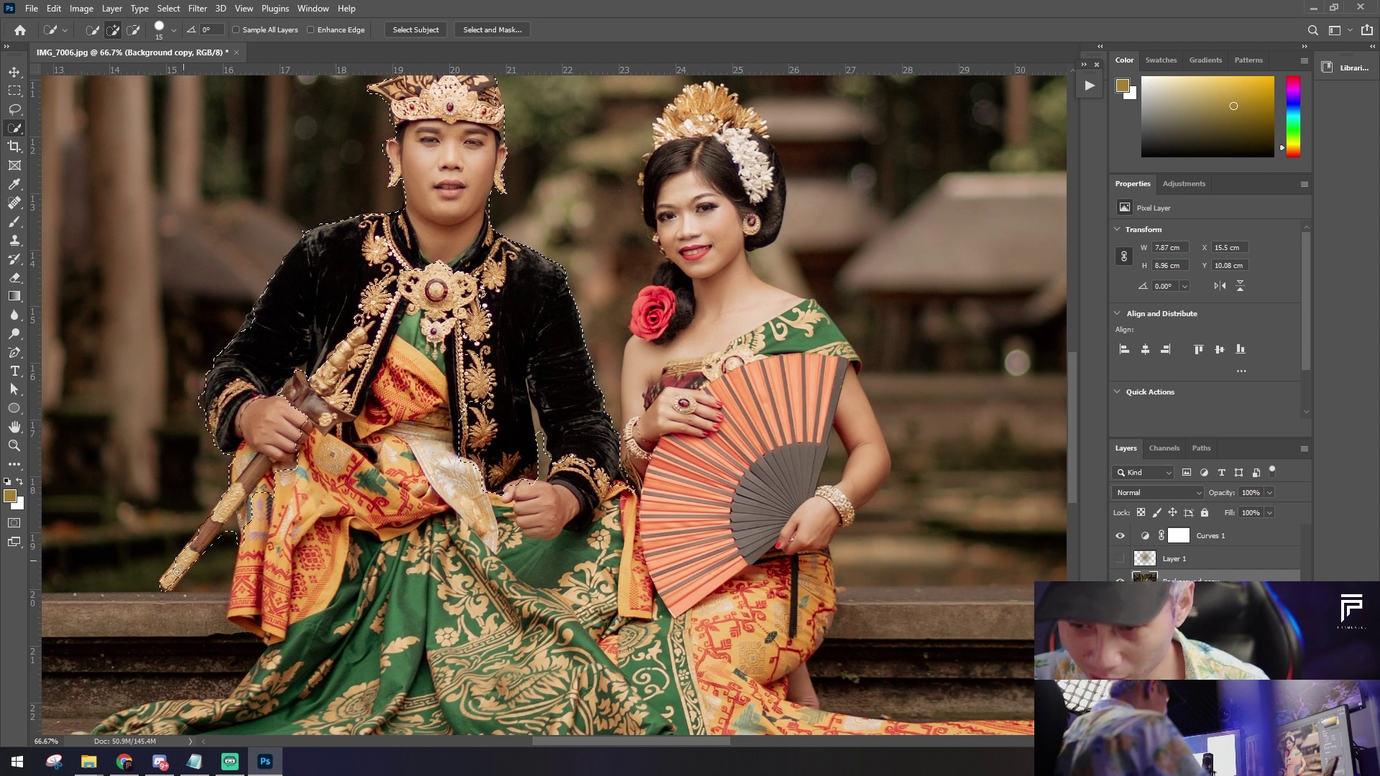
{"action": "left_click_drag", "start_coordinate": [252, 536], "coordinate": [244, 593]}
{"action": "scroll", "coordinate": [287, 575], "scroll_direction": "down", "scroll_amount": 1}
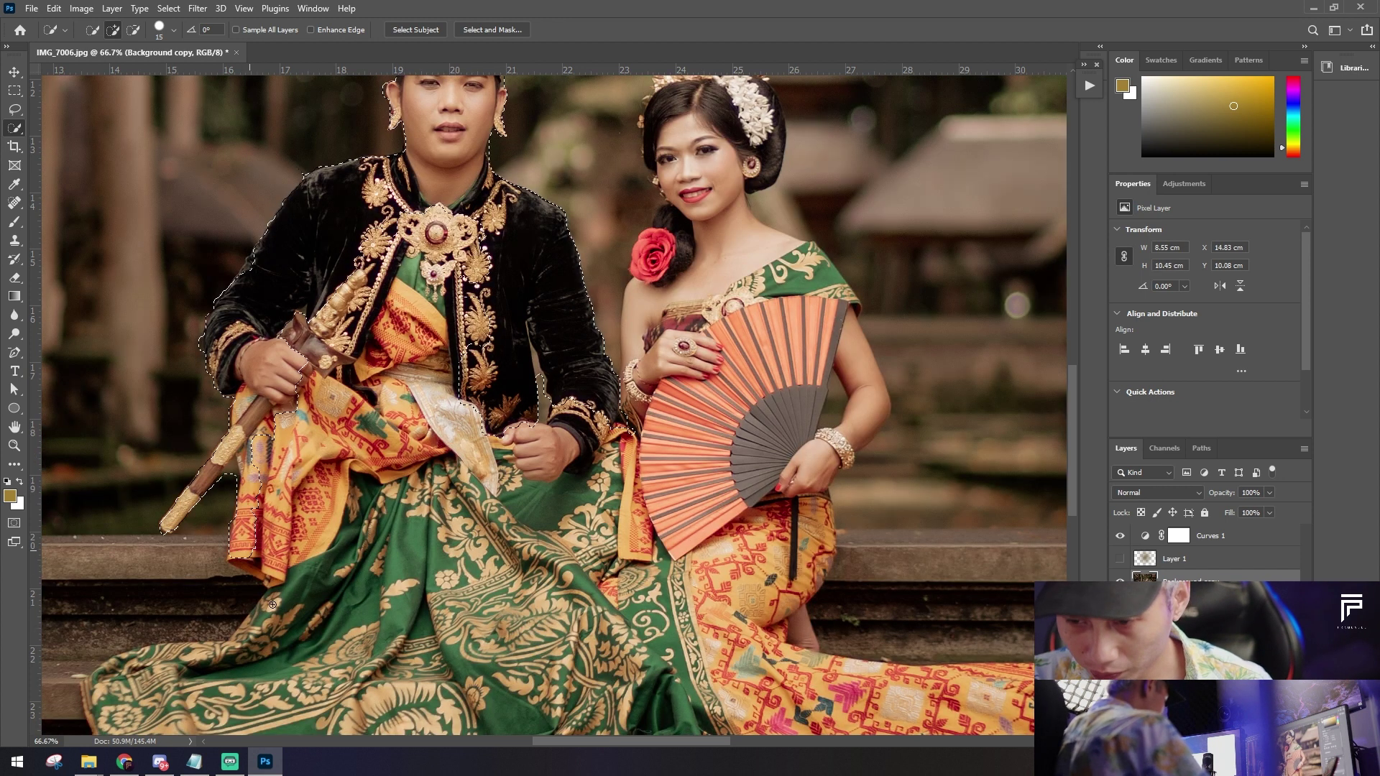
{"action": "scroll", "coordinate": [379, 573], "scroll_direction": "down", "scroll_amount": 1}
{"action": "mouse_move", "coordinate": [379, 573]}
{"action": "left_mouse_down"}
{"action": "mouse_move", "coordinate": [730, 301]}
{"action": "mouse_move", "coordinate": [691, 101]}
{"action": "left_mouse_up"}
Step: Add the woman's hair edge and remove the background between the couple
{"action": "scroll", "coordinate": [690, 100], "scroll_direction": "up", "scroll_amount": 2}
{"action": "left_click_drag", "start_coordinate": [690, 225], "coordinate": [695, 189]}
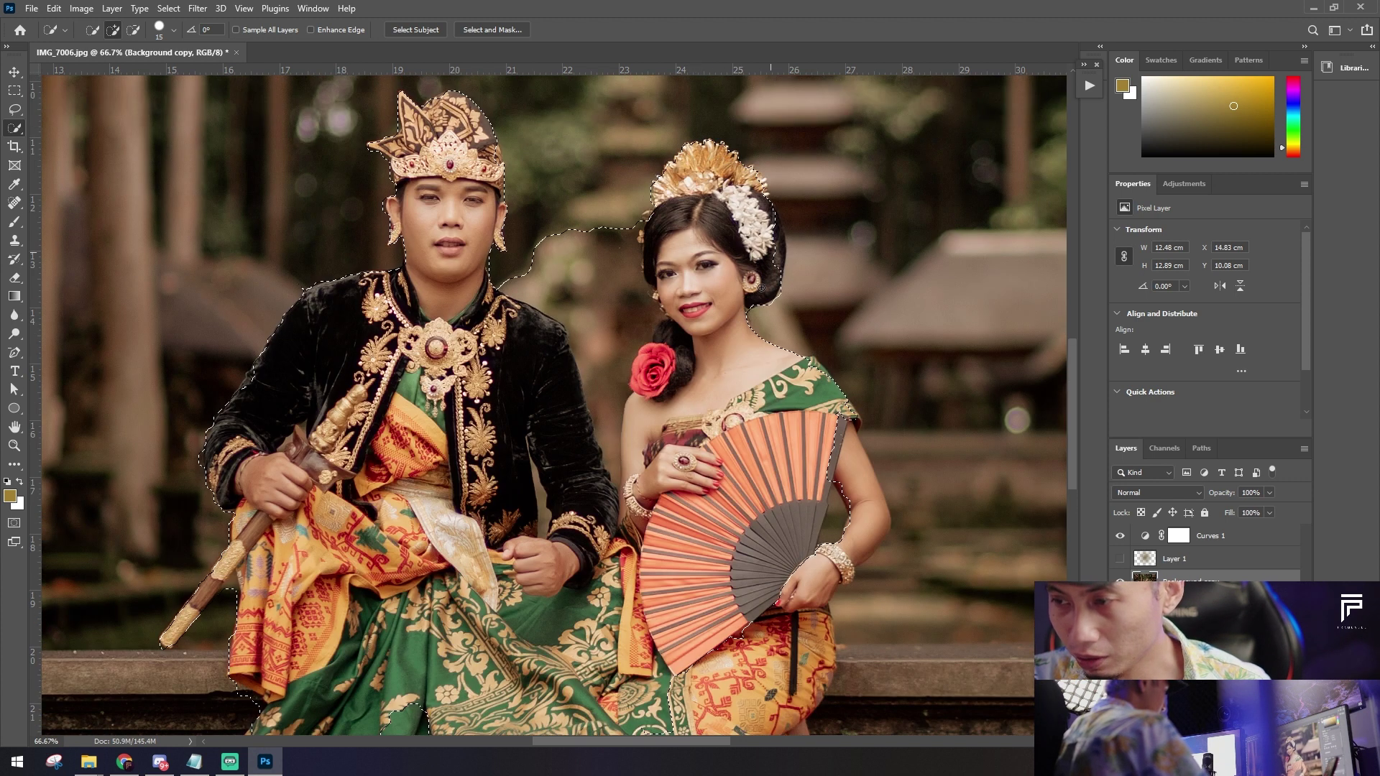
{"action": "key", "text": "ctrl+plus"}
{"action": "left_click_drag", "start_coordinate": [889, 224], "coordinate": [887, 184]}
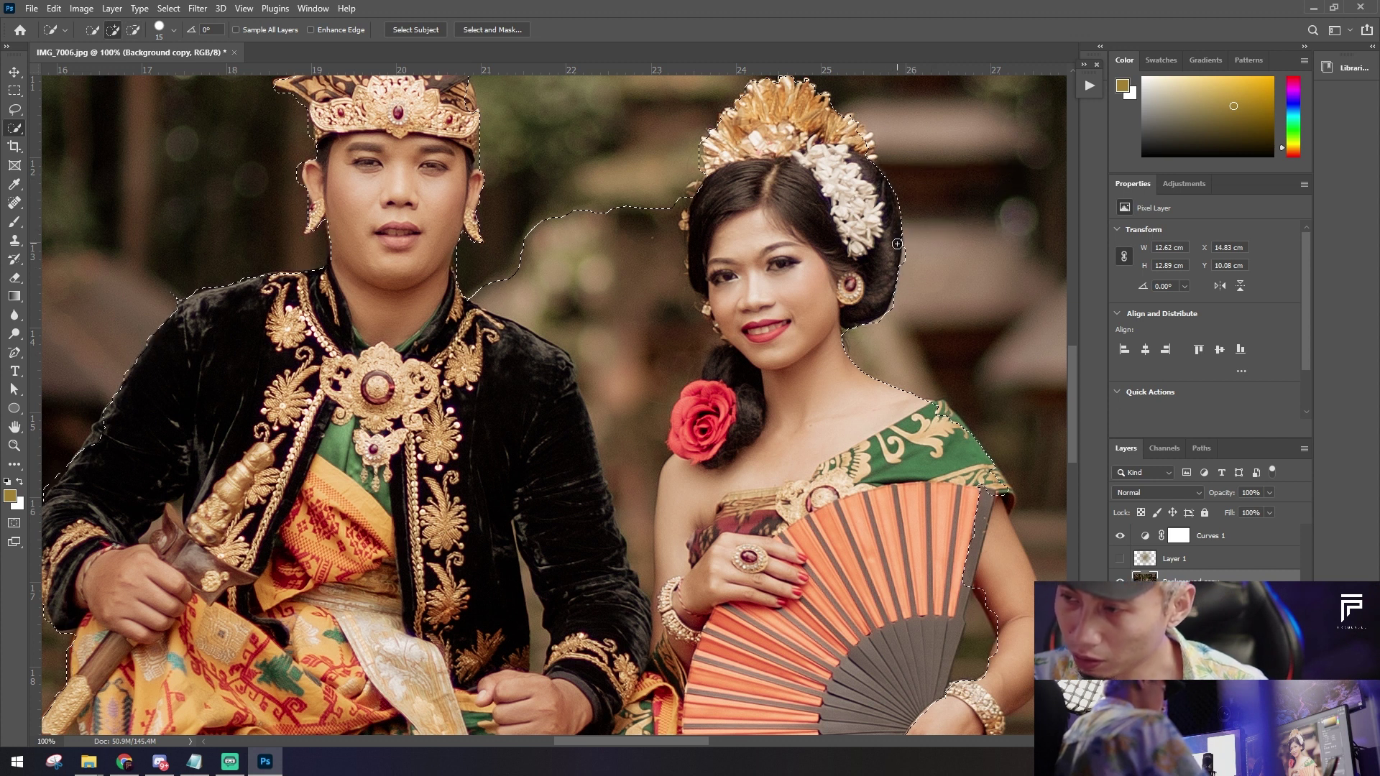
{"action": "scroll", "coordinate": [648, 378], "scroll_direction": "up", "scroll_amount": 2}
{"action": "left_click_drag", "start_coordinate": [649, 379], "coordinate": [646, 622]}
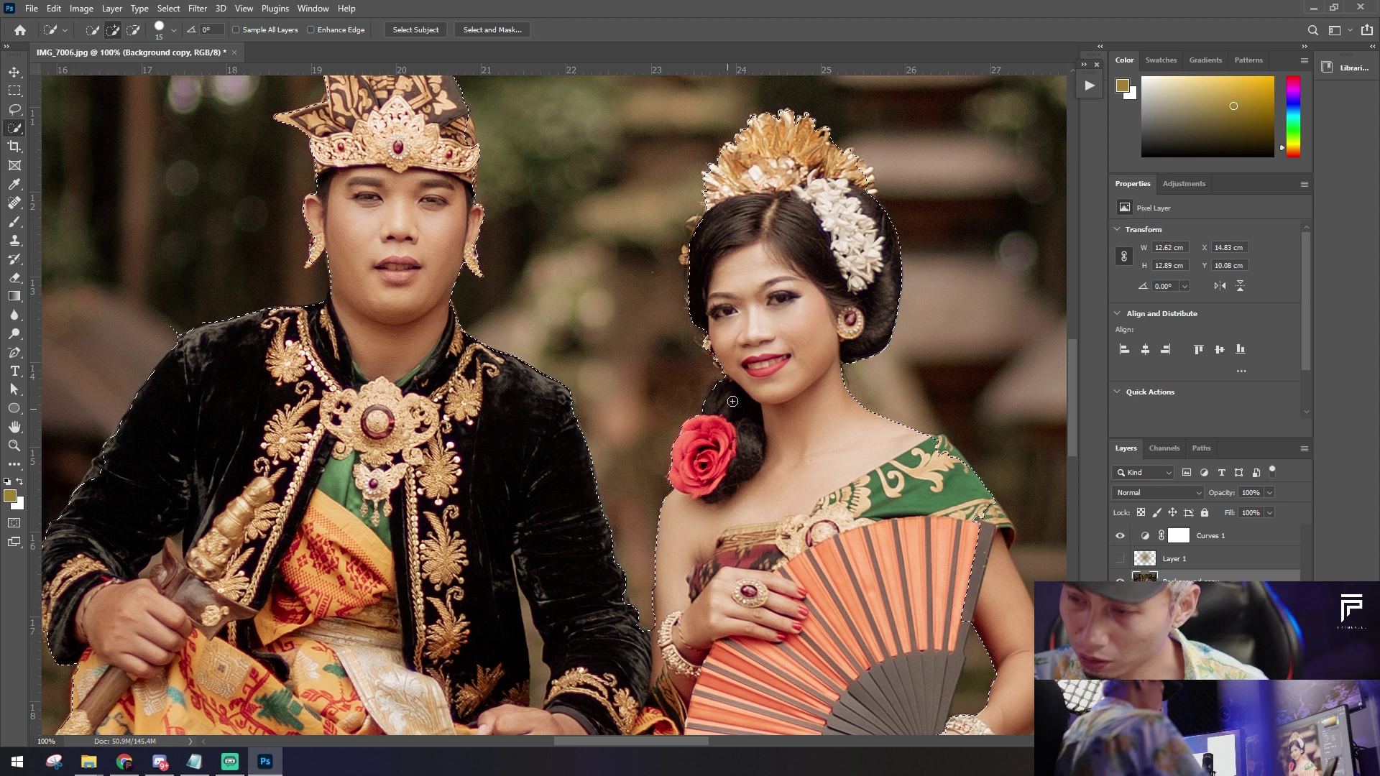
Step: Add her forearm and hand, subtracting the fan gap and a stray patch above the step
{"action": "scroll", "coordinate": [706, 443], "scroll_direction": "up", "scroll_amount": 2}
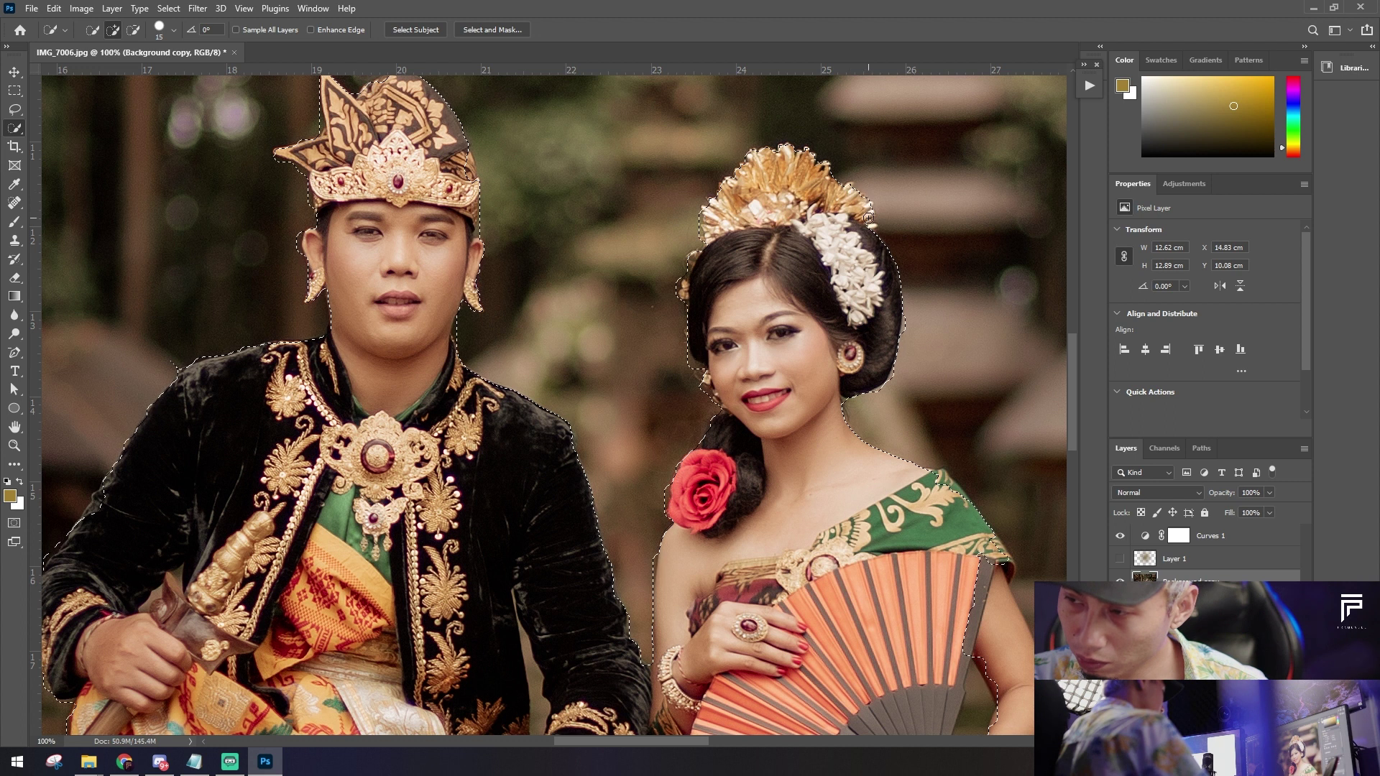
{"action": "scroll", "coordinate": [871, 233], "scroll_direction": "down", "scroll_amount": 5}
{"action": "left_click_drag", "start_coordinate": [1021, 589], "coordinate": [1006, 460]}
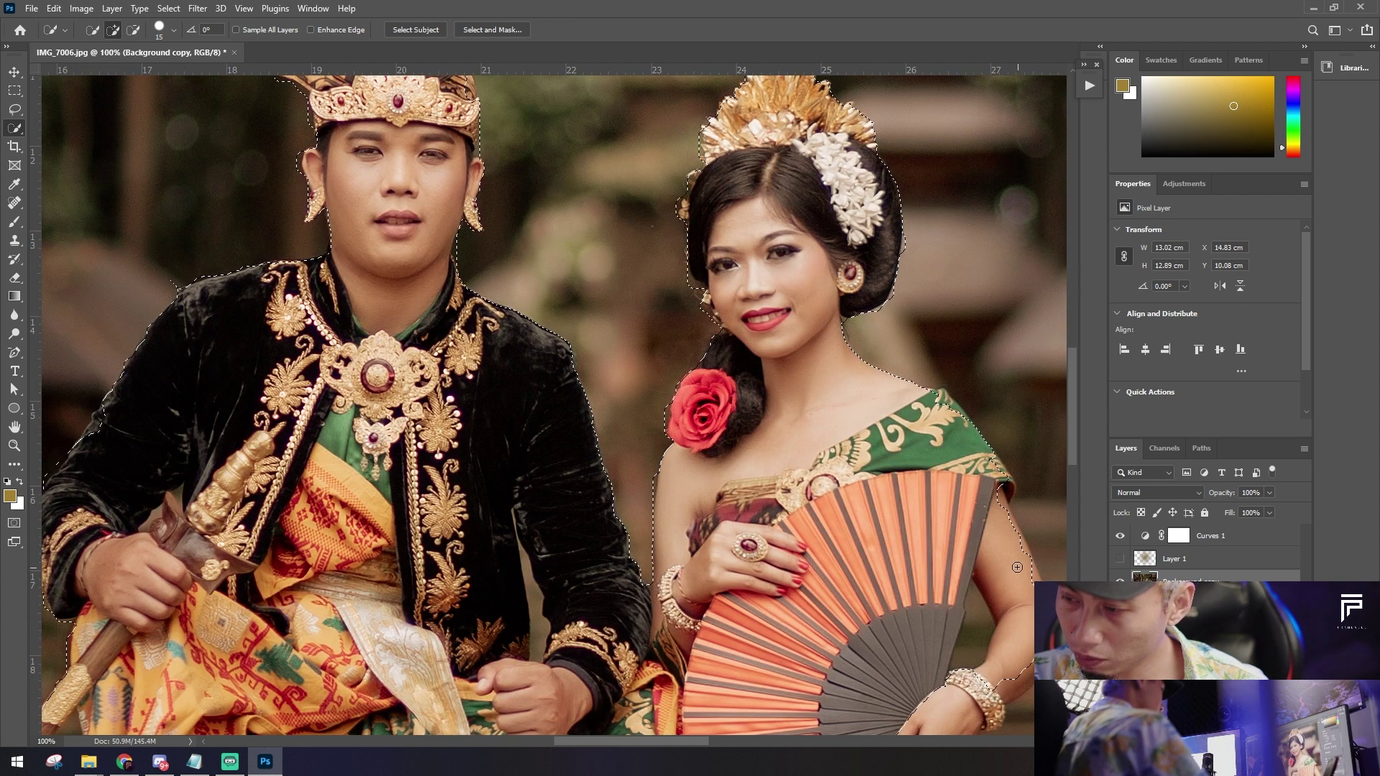
{"action": "scroll", "coordinate": [1006, 460], "scroll_direction": "down", "scroll_amount": 1}
{"action": "scroll", "coordinate": [1003, 489], "scroll_direction": "down", "scroll_amount": 3}
{"action": "scroll", "coordinate": [998, 524], "scroll_direction": "down", "scroll_amount": 2}
{"action": "left_click_drag", "start_coordinate": [999, 524], "coordinate": [1020, 546]}
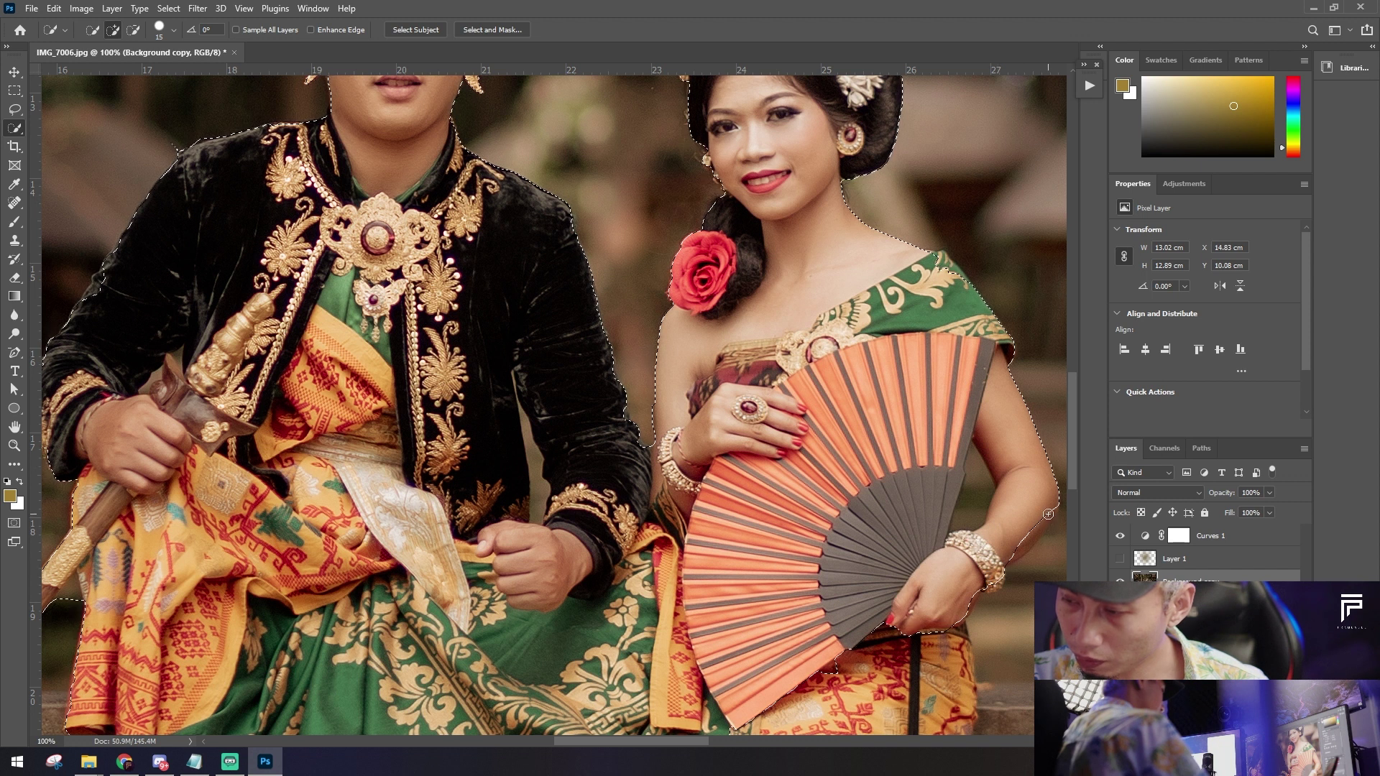
{"action": "left_click", "coordinate": [971, 508], "text": "alt"}
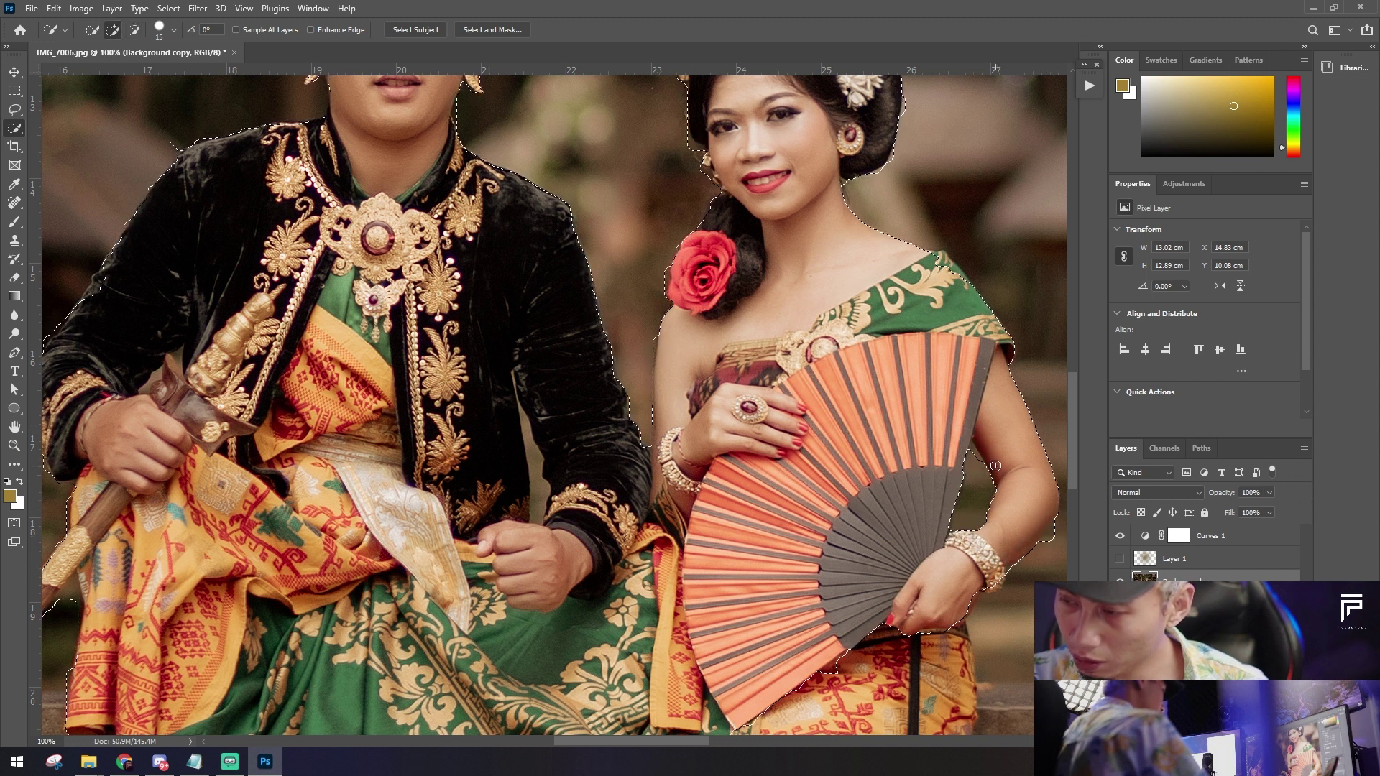
{"action": "scroll", "coordinate": [1041, 504], "scroll_direction": "down", "scroll_amount": 2}
{"action": "scroll", "coordinate": [935, 539], "scroll_direction": "down", "scroll_amount": 2}
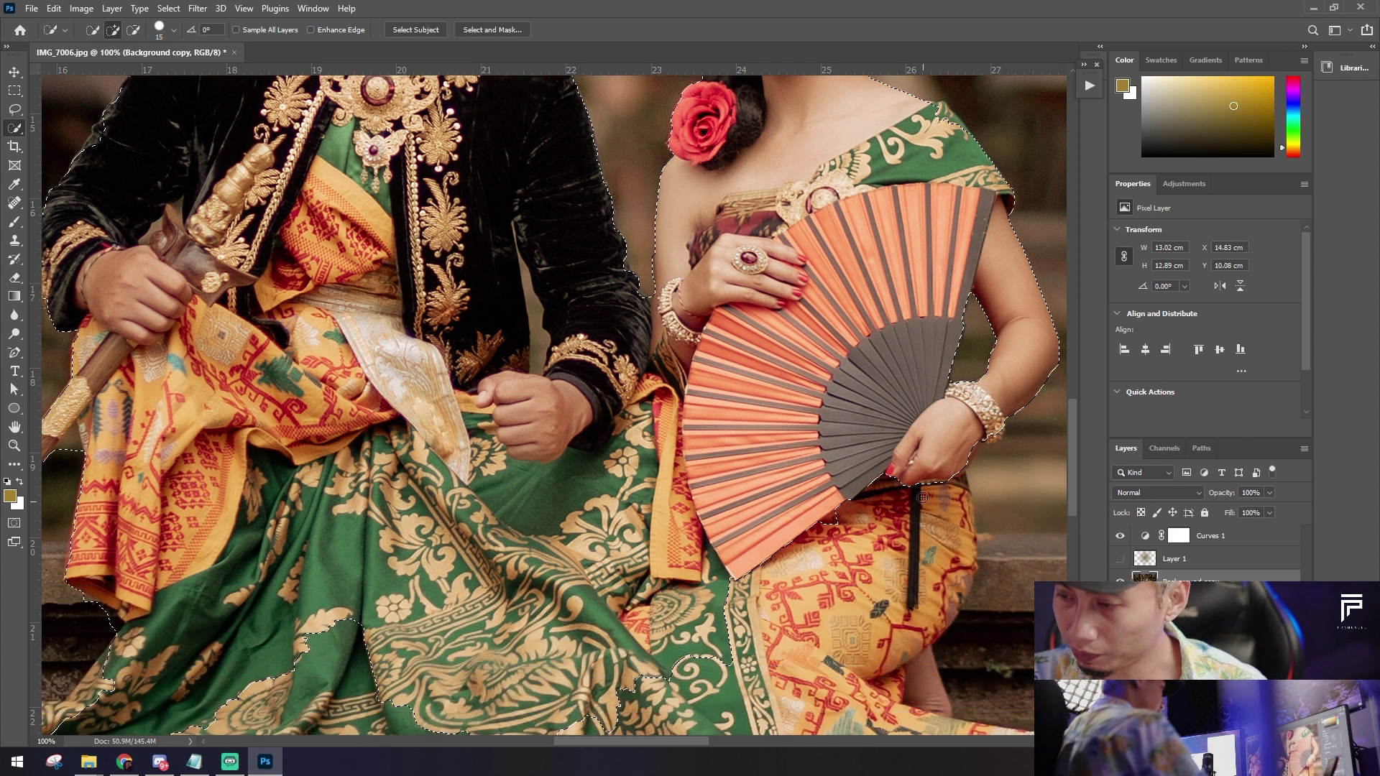
{"action": "key", "text": "ctrl+minus"}
{"action": "key", "text": "ctrl+minus"}
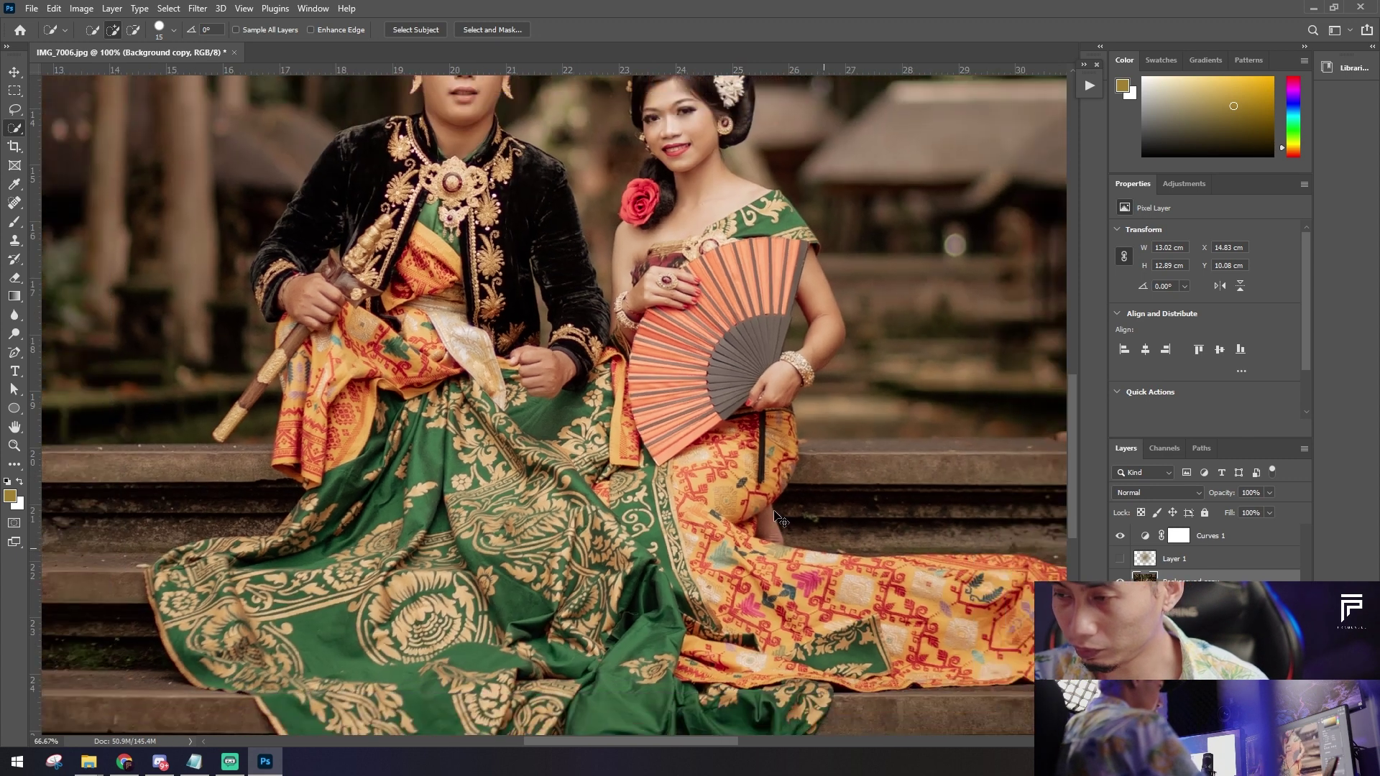
{"action": "left_click", "coordinate": [783, 414], "text": "alt"}
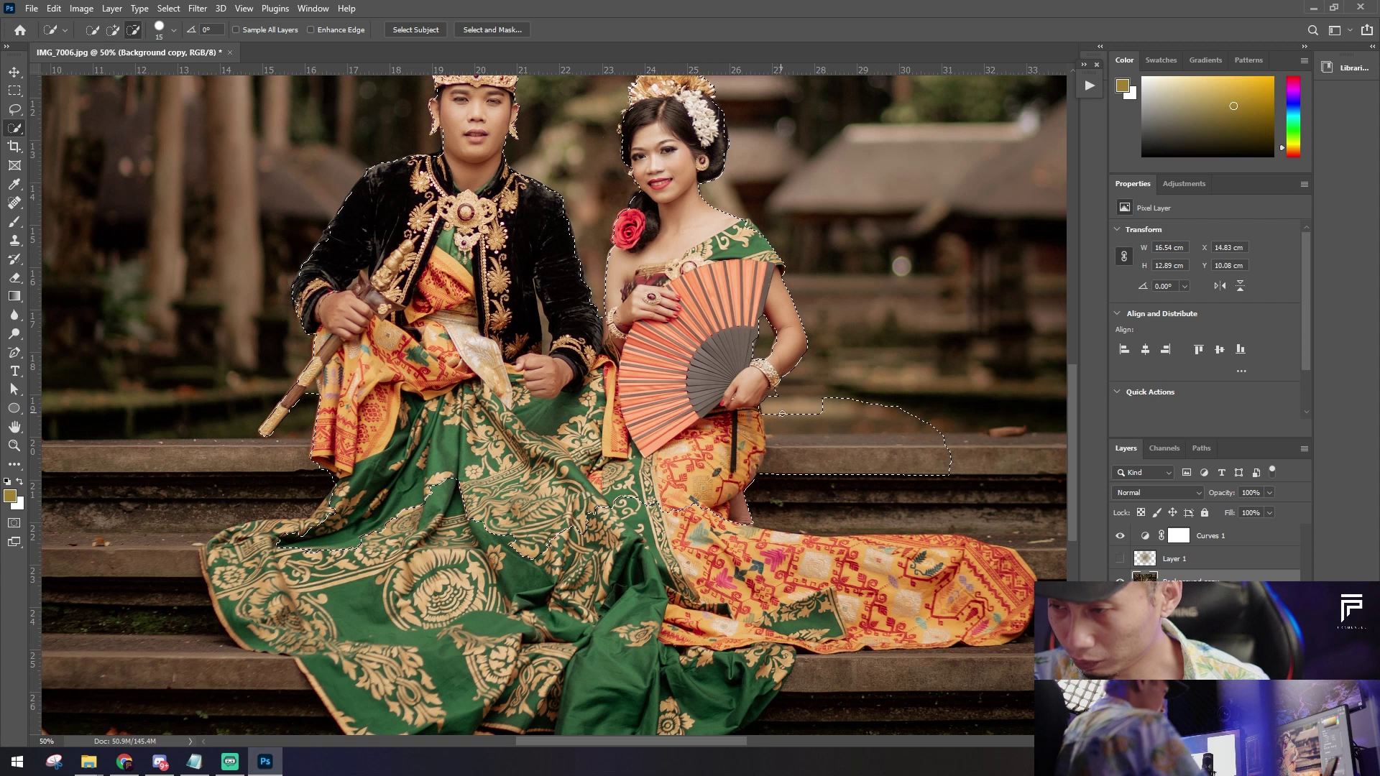
Step: Refine the selection along the stone step's top edge, including its left stretch
{"action": "left_click_drag", "start_coordinate": [890, 415], "coordinate": [864, 421]}
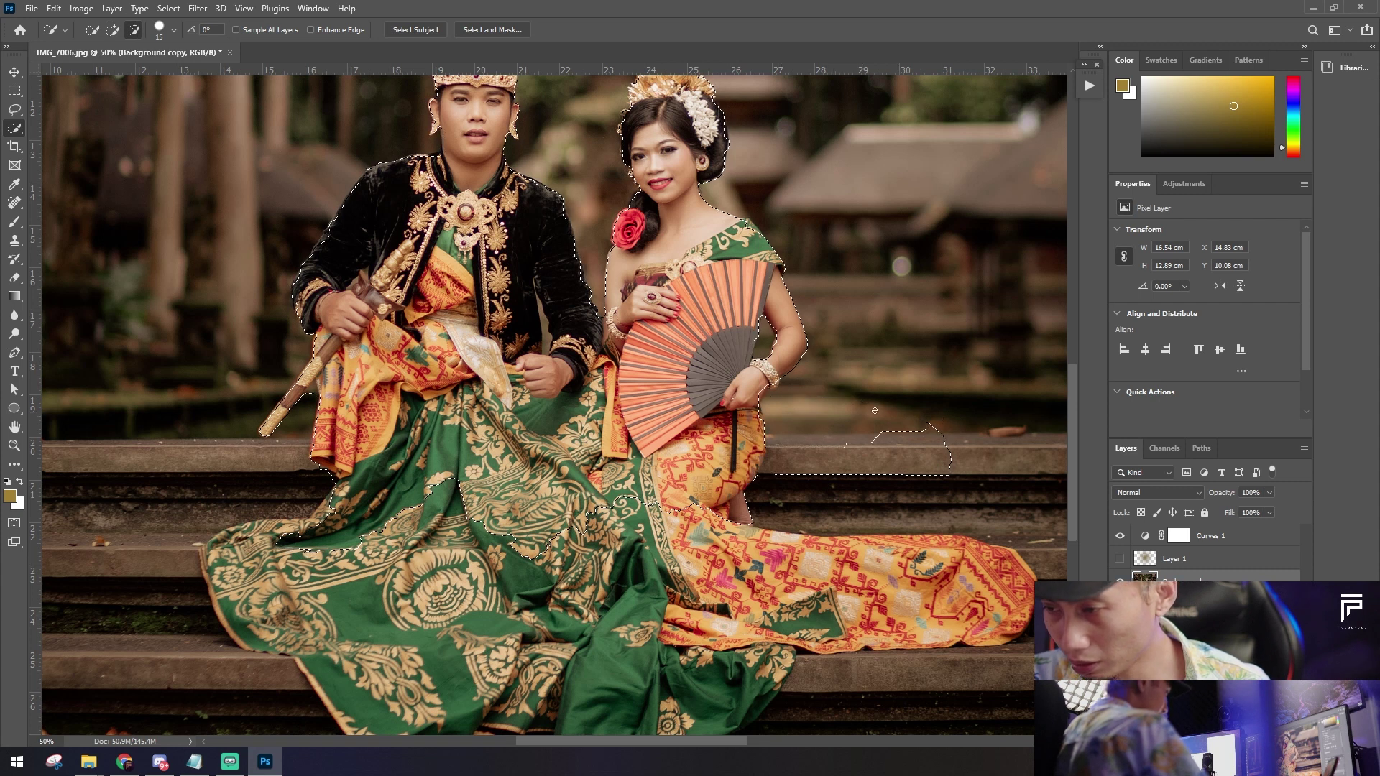
{"action": "left_click_drag", "start_coordinate": [776, 442], "coordinate": [873, 444]}
{"action": "left_click_drag", "start_coordinate": [768, 442], "coordinate": [788, 439]}
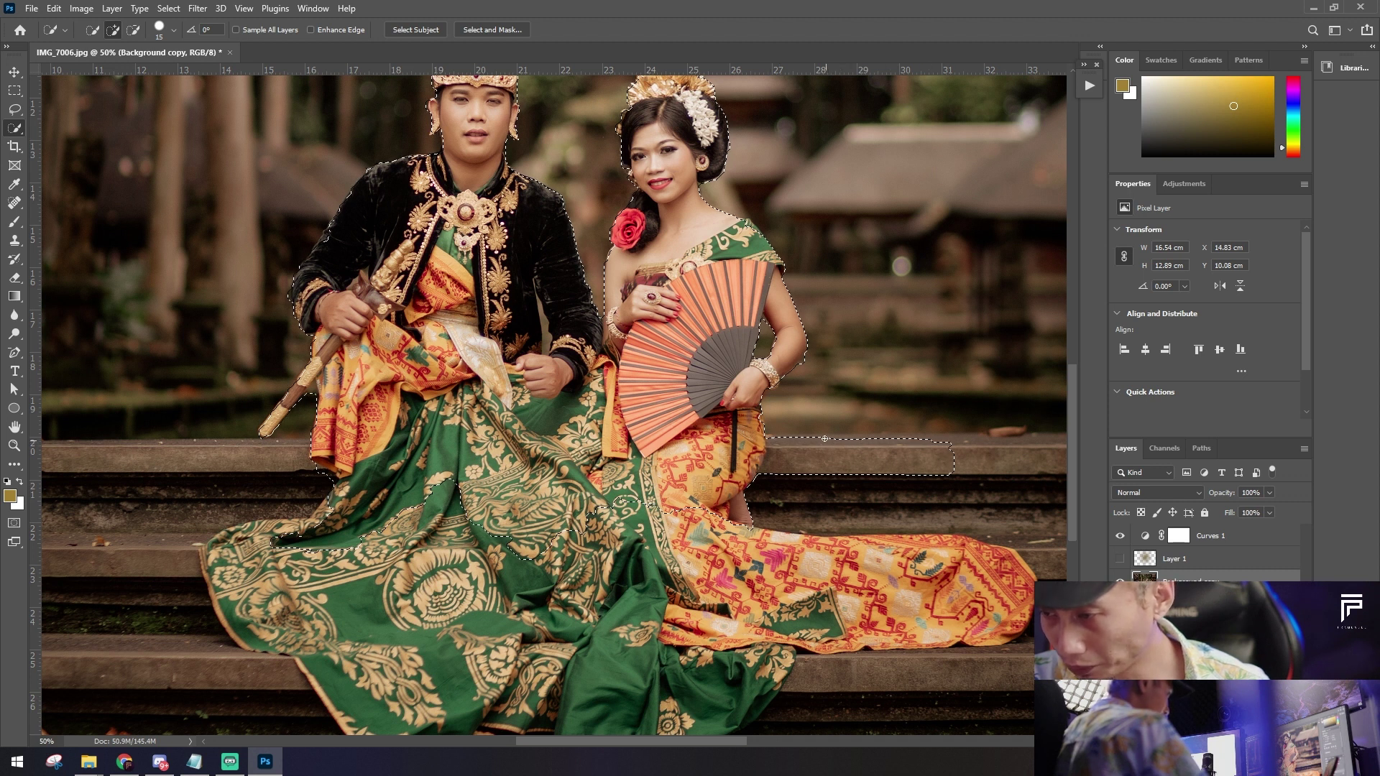
{"action": "left_click", "coordinate": [868, 440]}
{"action": "left_click", "coordinate": [236, 460]}
Step: Subtract background beside the man's sword arm and add his missed arm edges
{"action": "key", "text": "alt"}
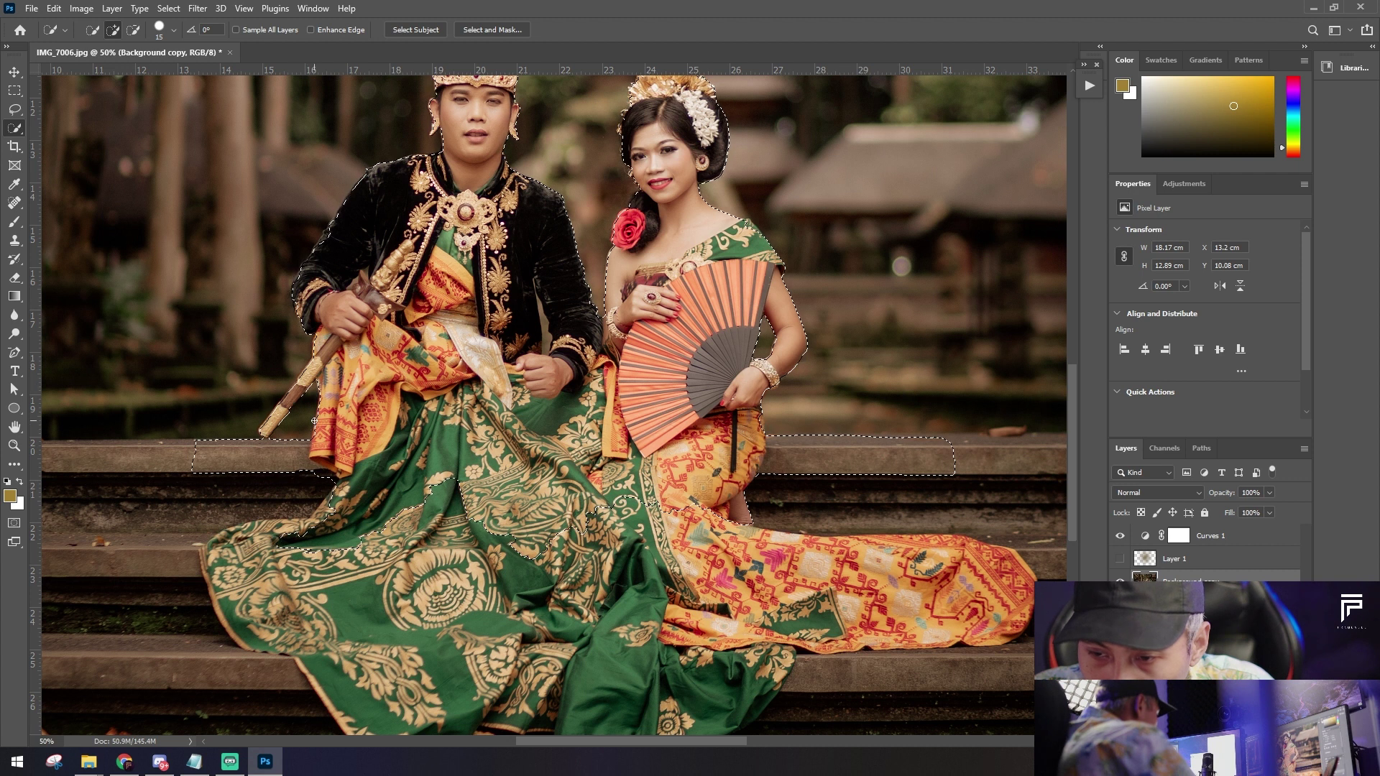
{"action": "left_click_drag", "start_coordinate": [316, 381], "coordinate": [325, 335]}
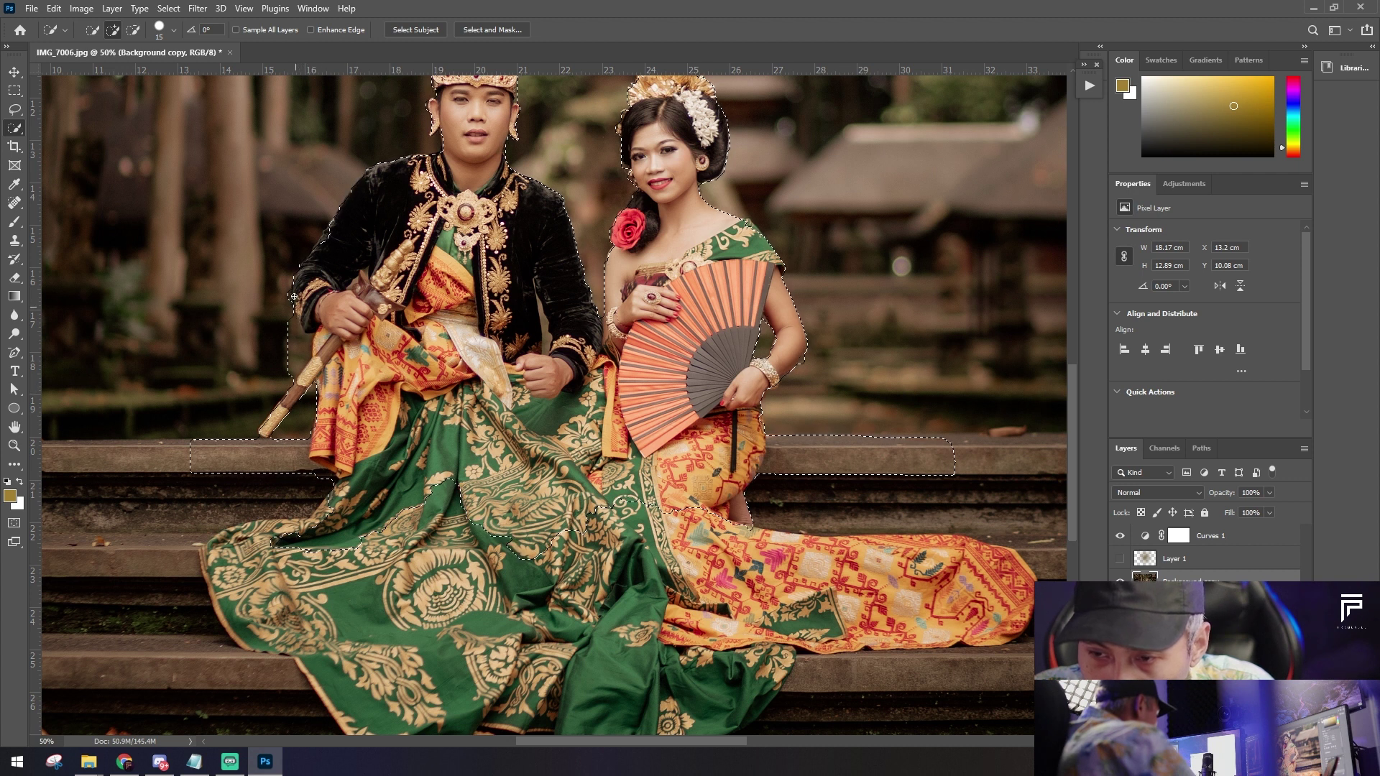
{"action": "key", "text": "ctrl+z"}
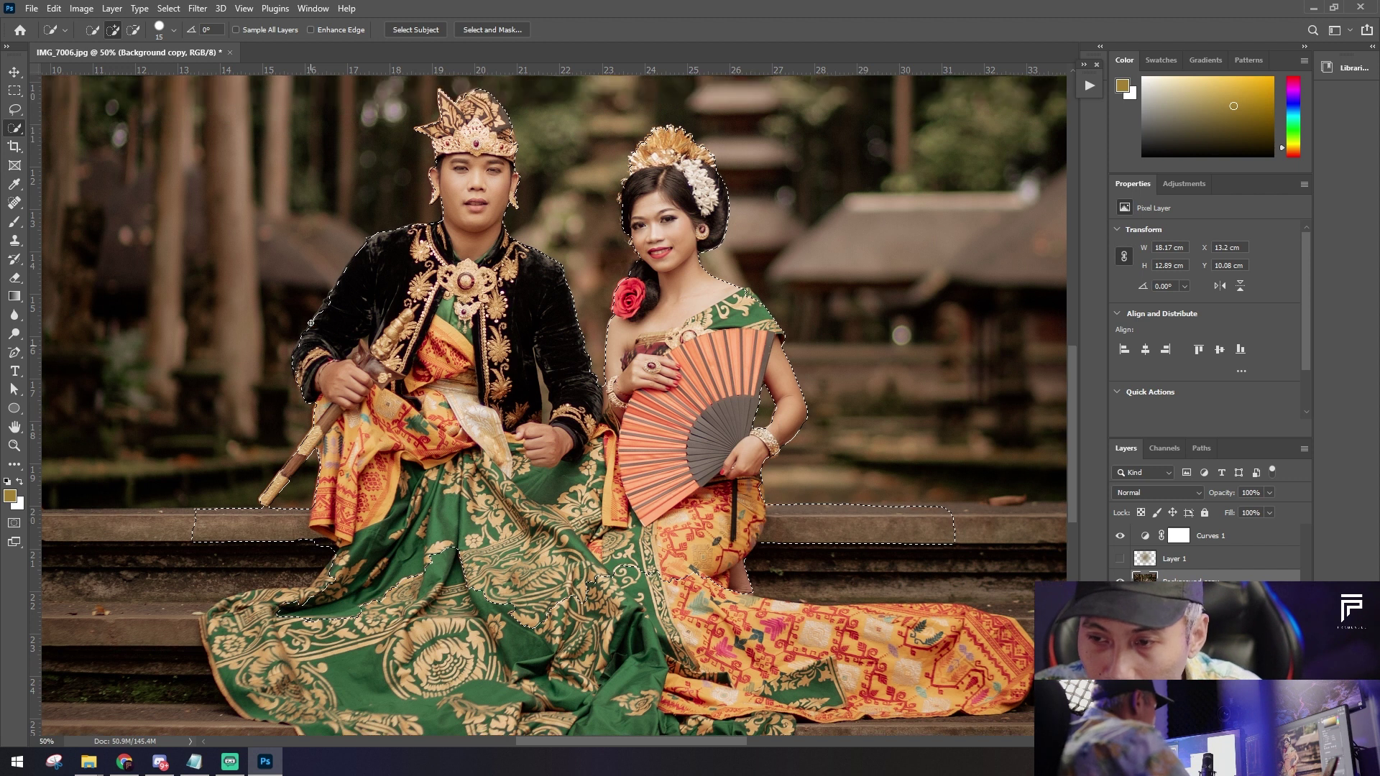
{"action": "key", "text": "ctrl+plus"}
{"action": "key", "text": "ctrl+plus"}
{"action": "left_click_drag", "start_coordinate": [487, 520], "coordinate": [518, 531]}
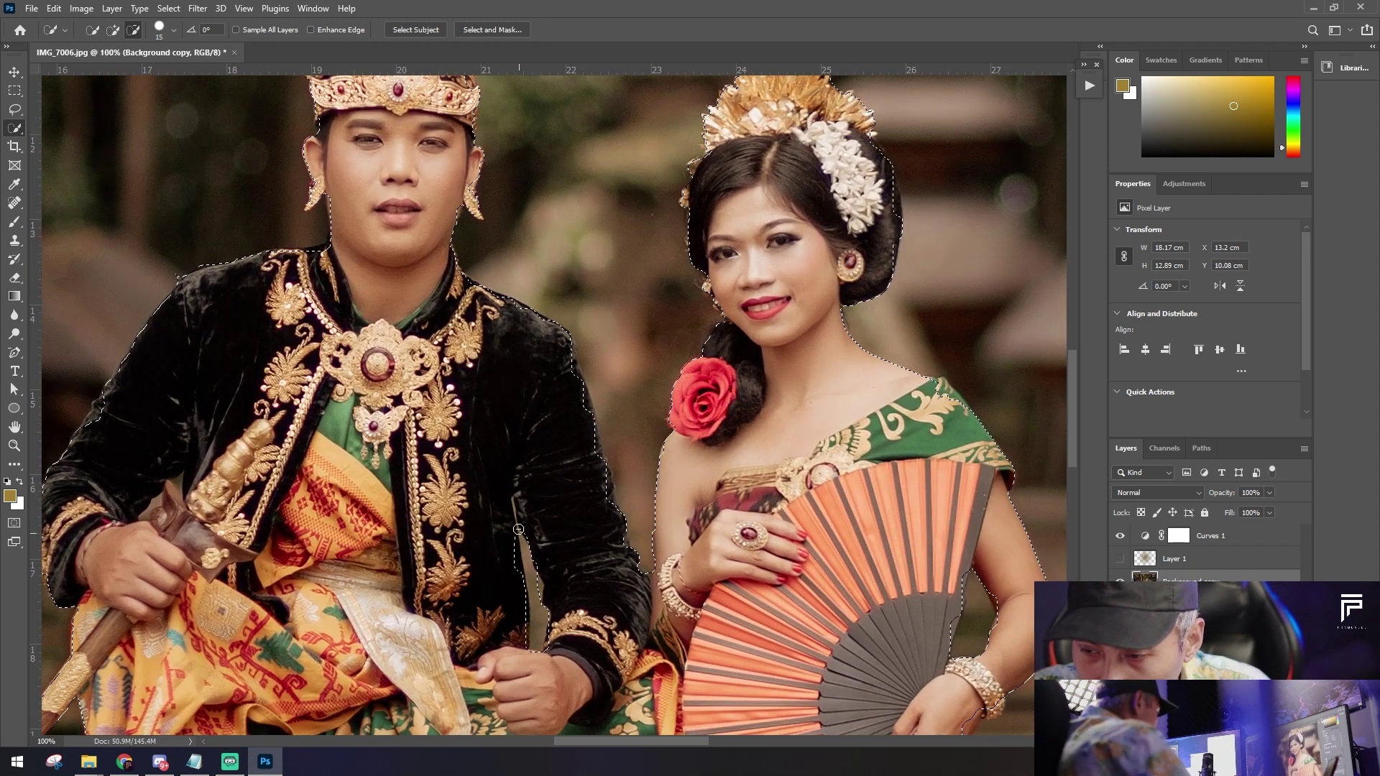
{"action": "key", "text": "alt"}
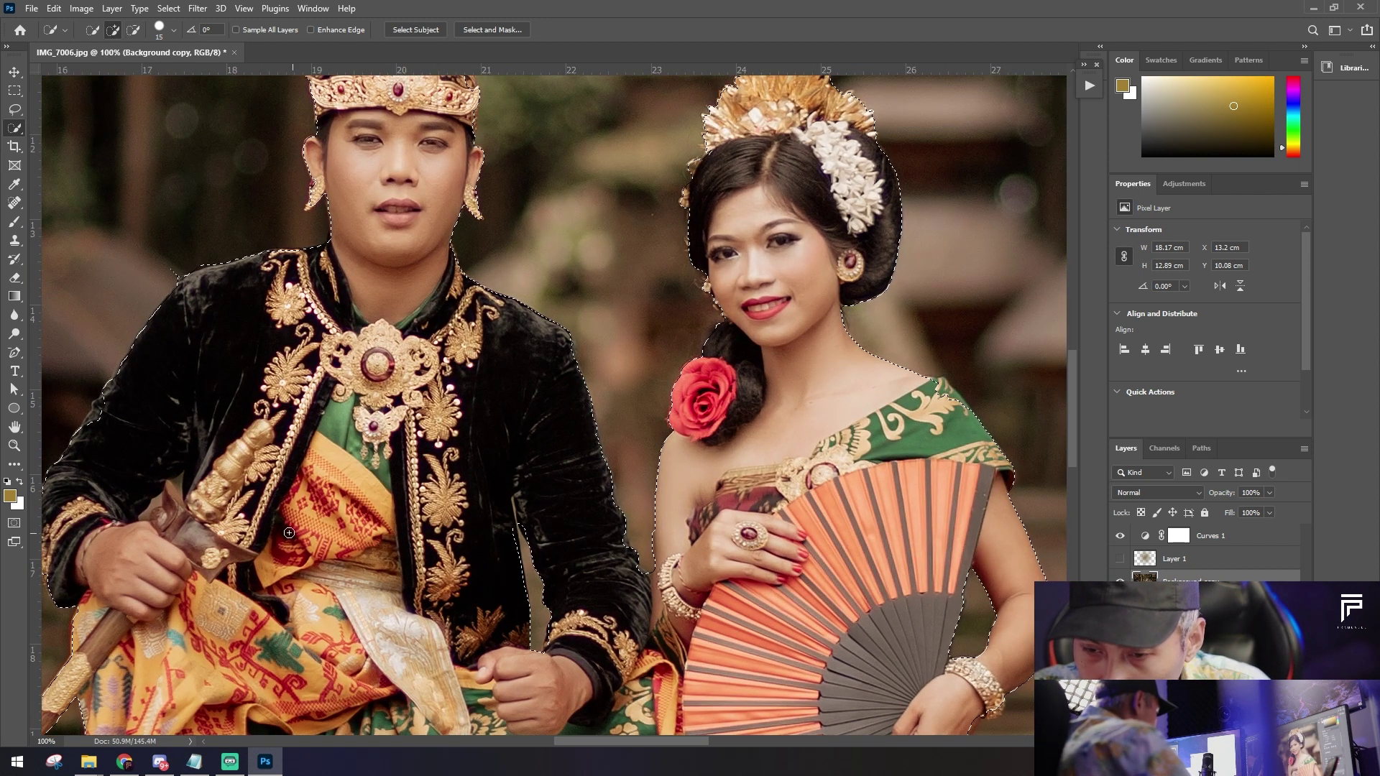
{"action": "left_click_drag", "start_coordinate": [162, 490], "coordinate": [368, 476]}
{"action": "left_click_drag", "start_coordinate": [249, 529], "coordinate": [257, 555]}
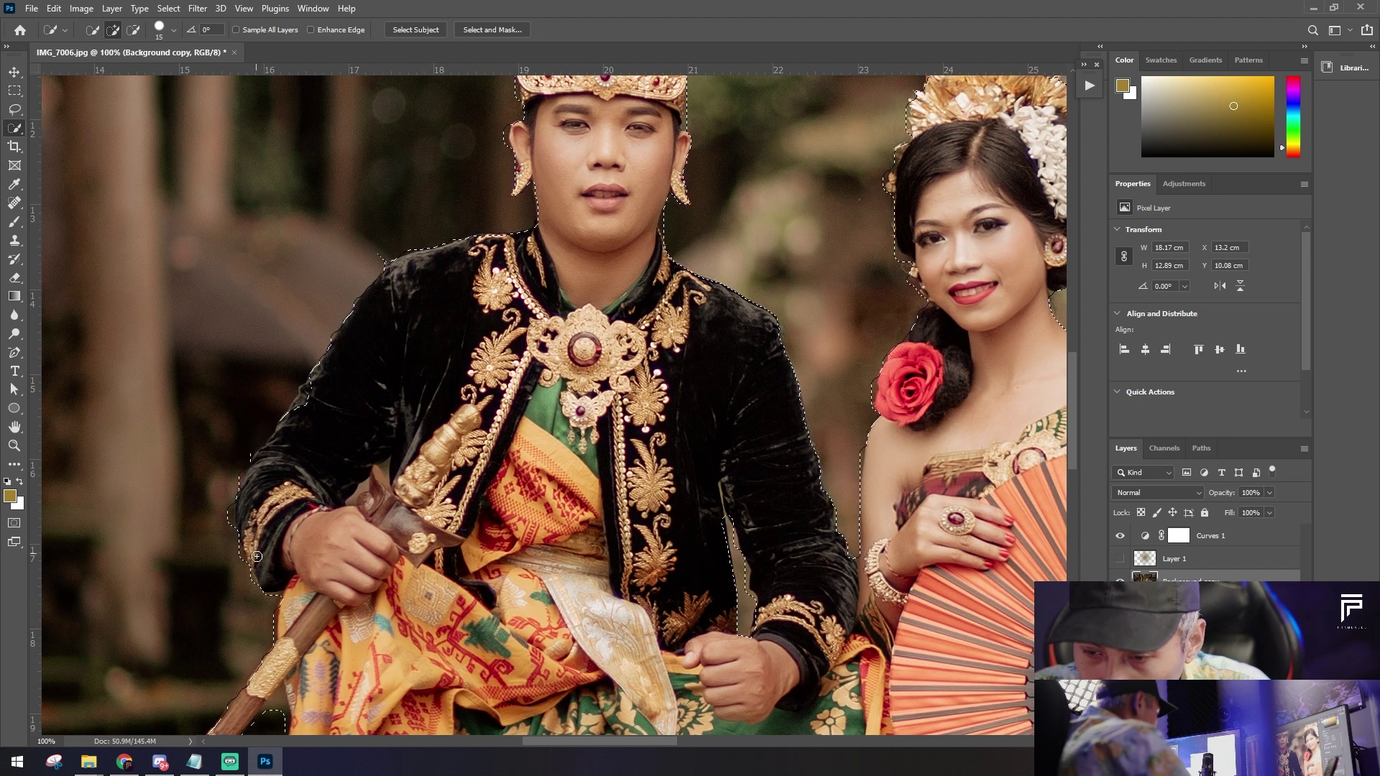
{"action": "key", "text": "ctrl+minus"}
{"action": "key", "text": "ctrl+minus"}
{"action": "key", "text": "ctrl+minus"}
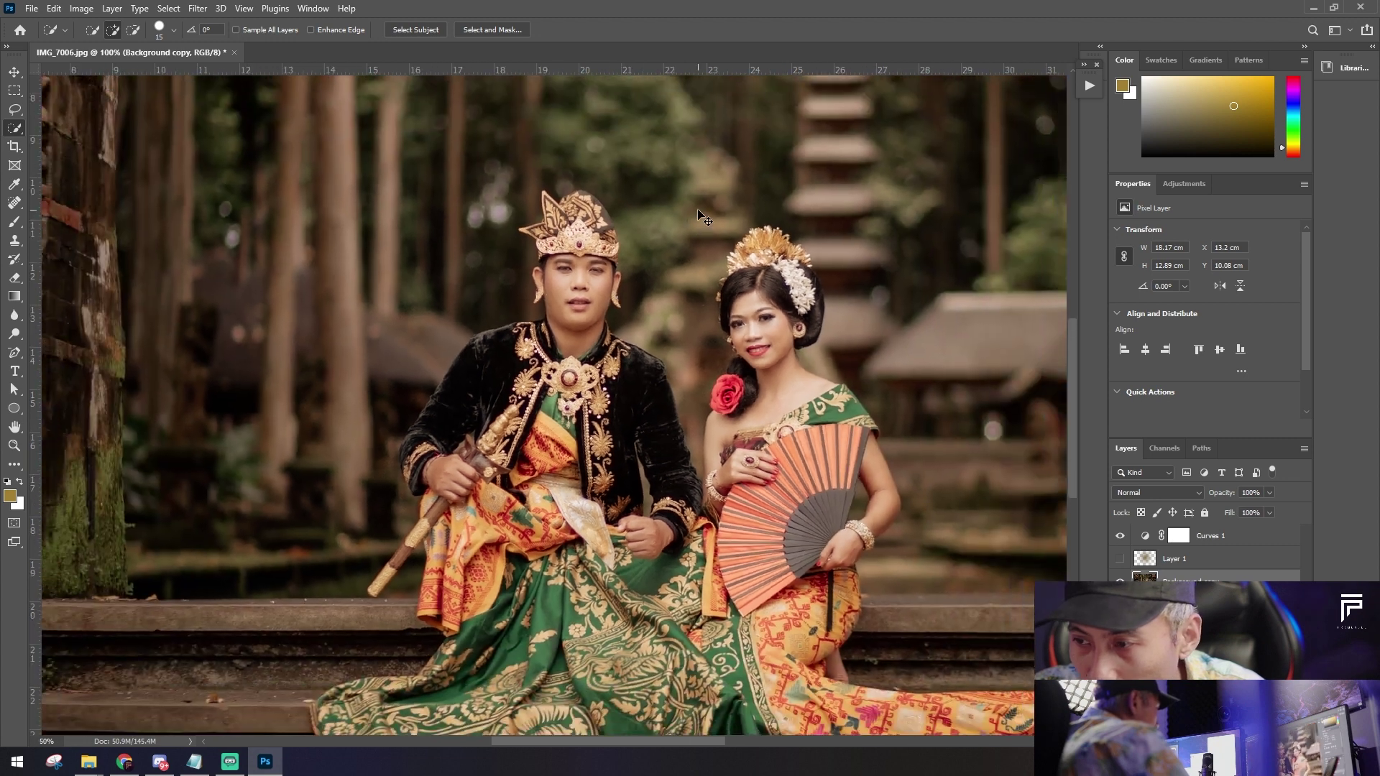
Step: In Select and Mask, set Edge Detection Radius to 4 px and output a new masked layer
{"action": "left_click", "coordinate": [491, 31]}
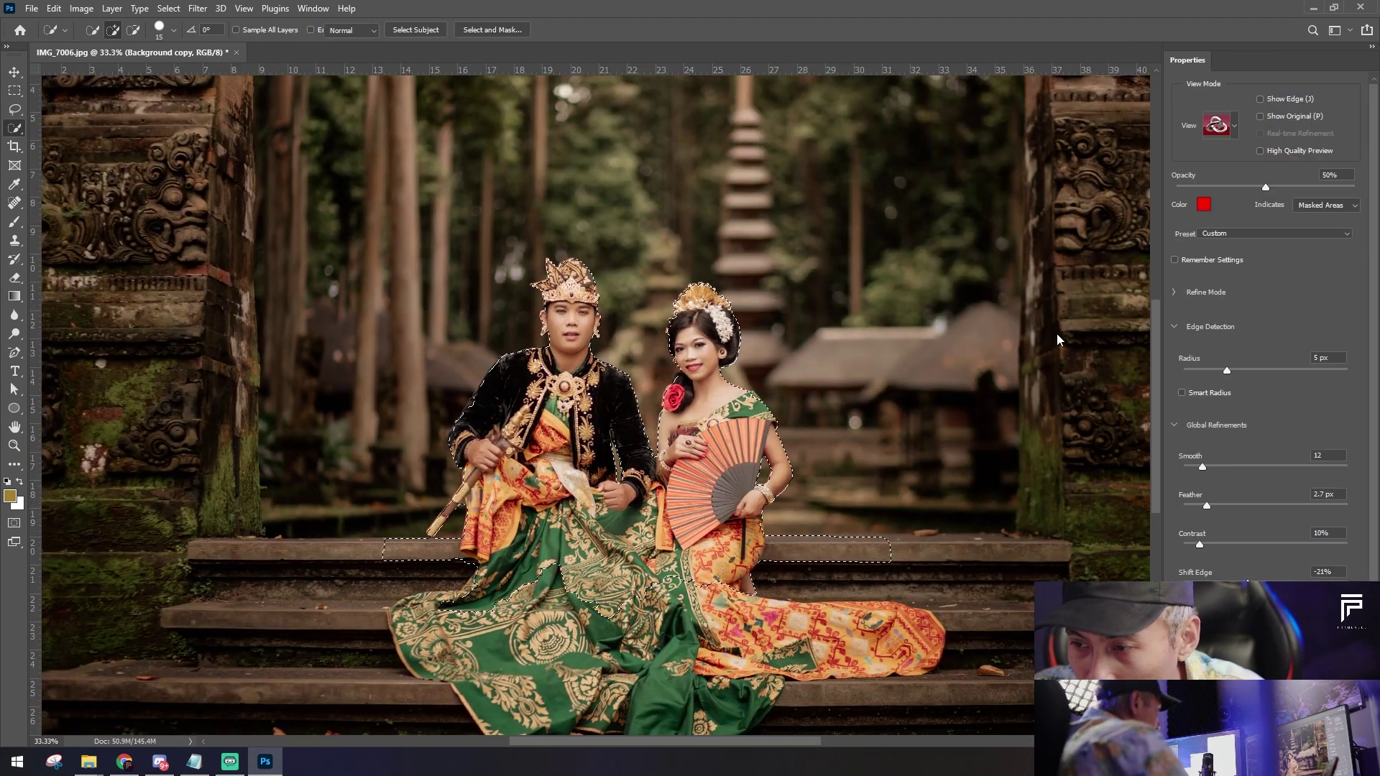
{"action": "scroll", "coordinate": [1241, 556], "scroll_direction": "down", "scroll_amount": 1}
{"action": "scroll", "coordinate": [1241, 431], "scroll_direction": "down", "scroll_amount": 1}
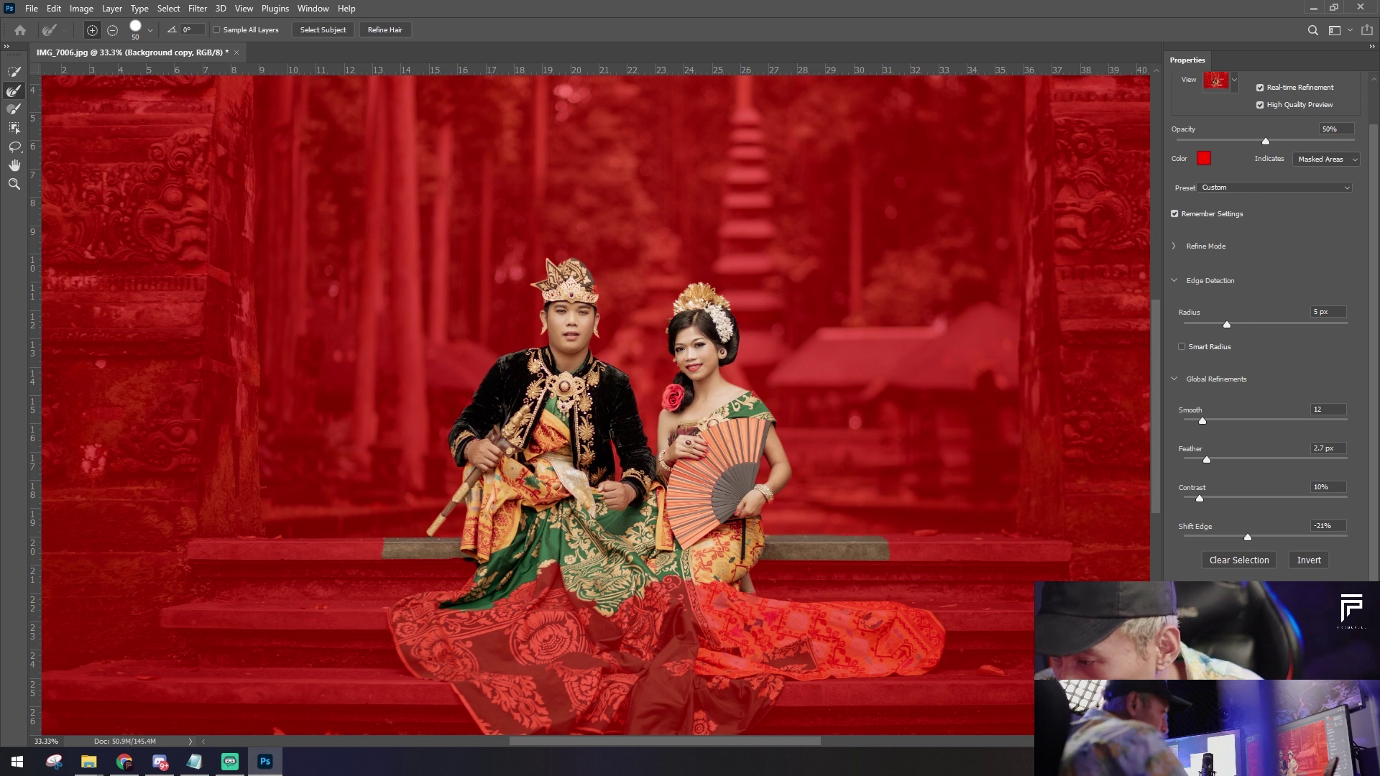
{"action": "key", "text": "ctrl+plus"}
{"action": "key", "text": "ctrl+plus"}
{"action": "key", "text": "ctrl+plus"}
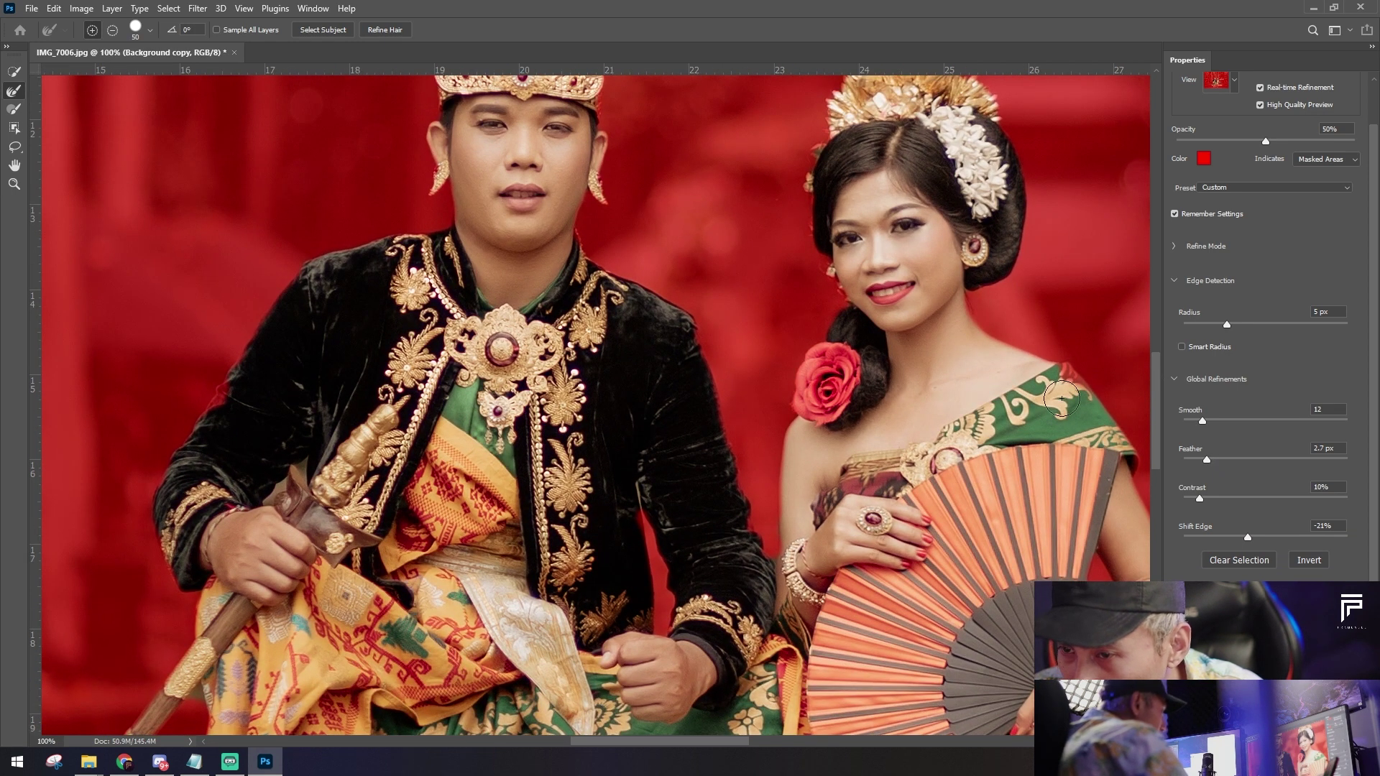
{"action": "scroll", "coordinate": [1188, 438], "scroll_direction": "down", "scroll_amount": 1}
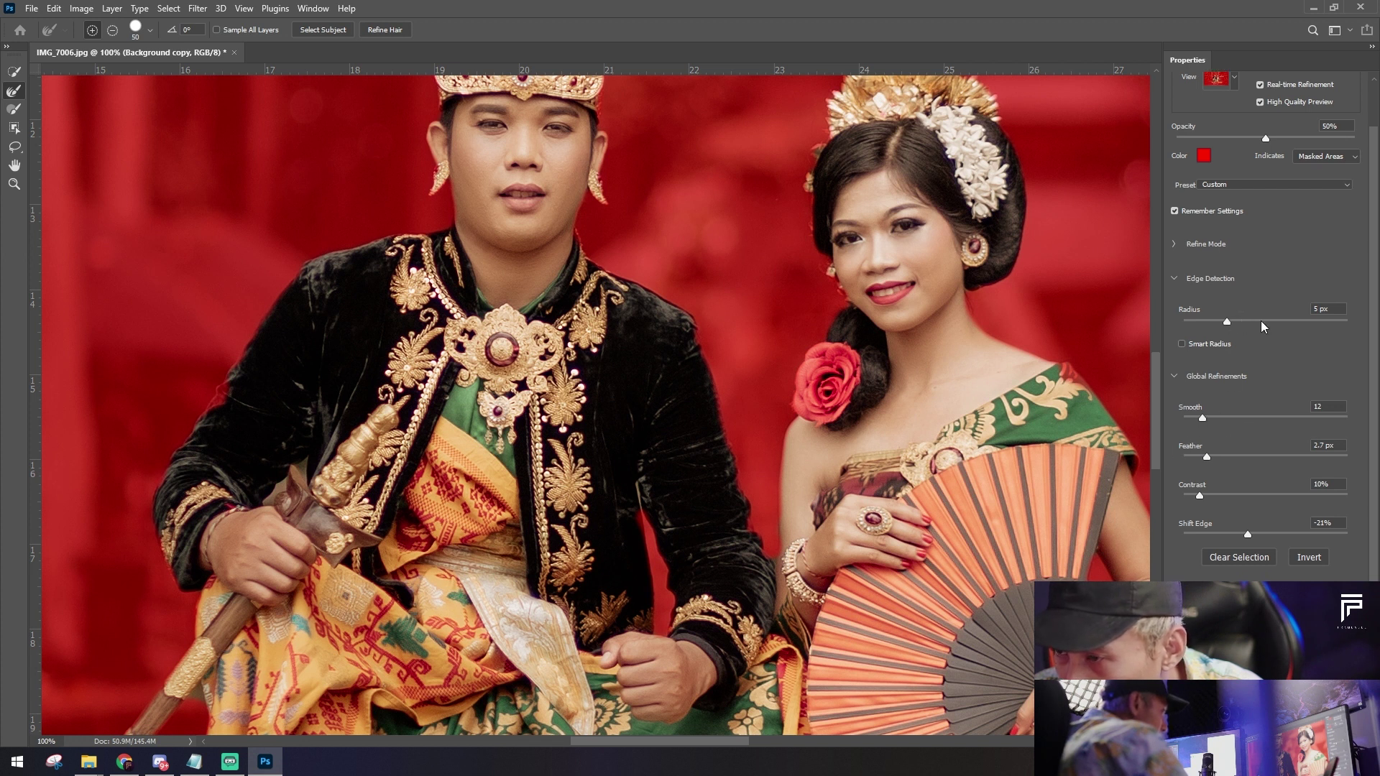
{"action": "left_click_drag", "start_coordinate": [1227, 321], "coordinate": [1184, 319]}
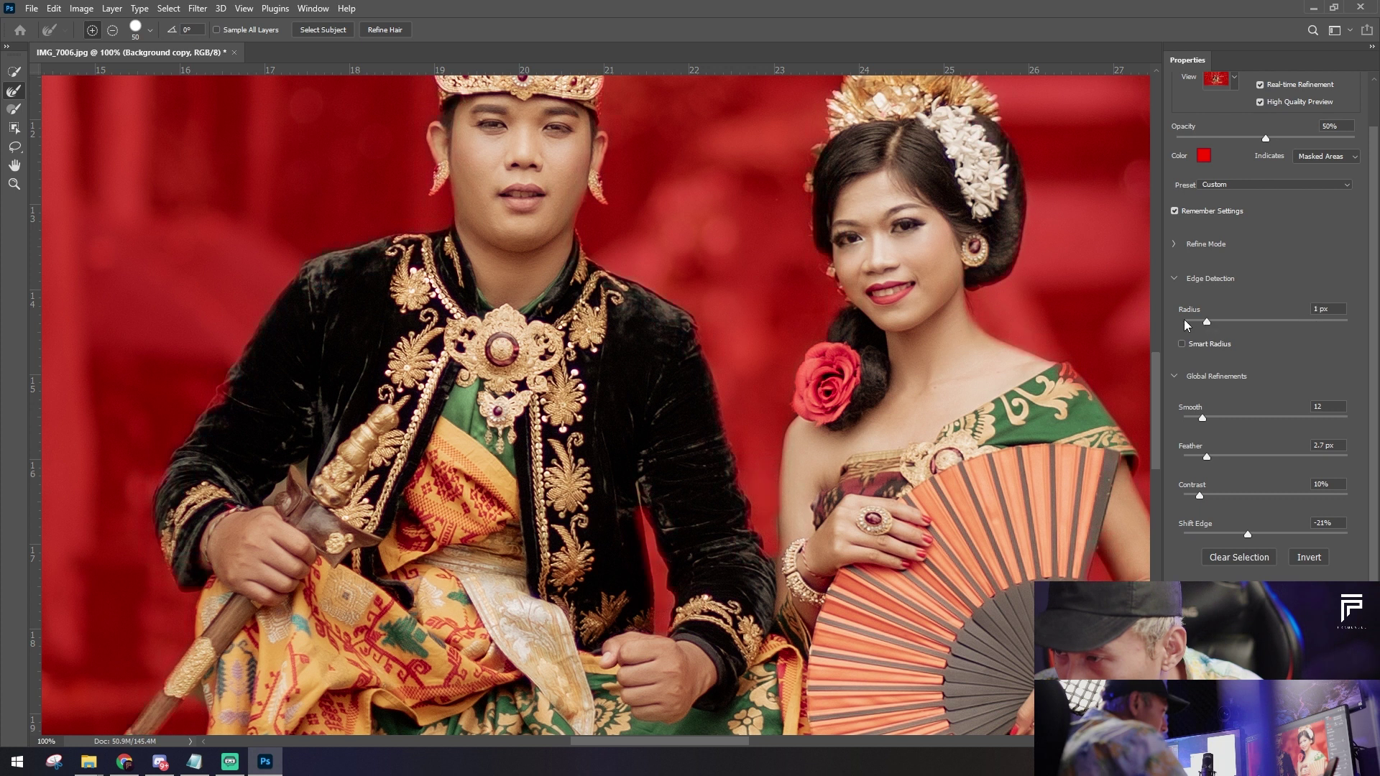
{"action": "left_click", "coordinate": [1220, 321]}
{"action": "key", "text": "ctrl+minus"}
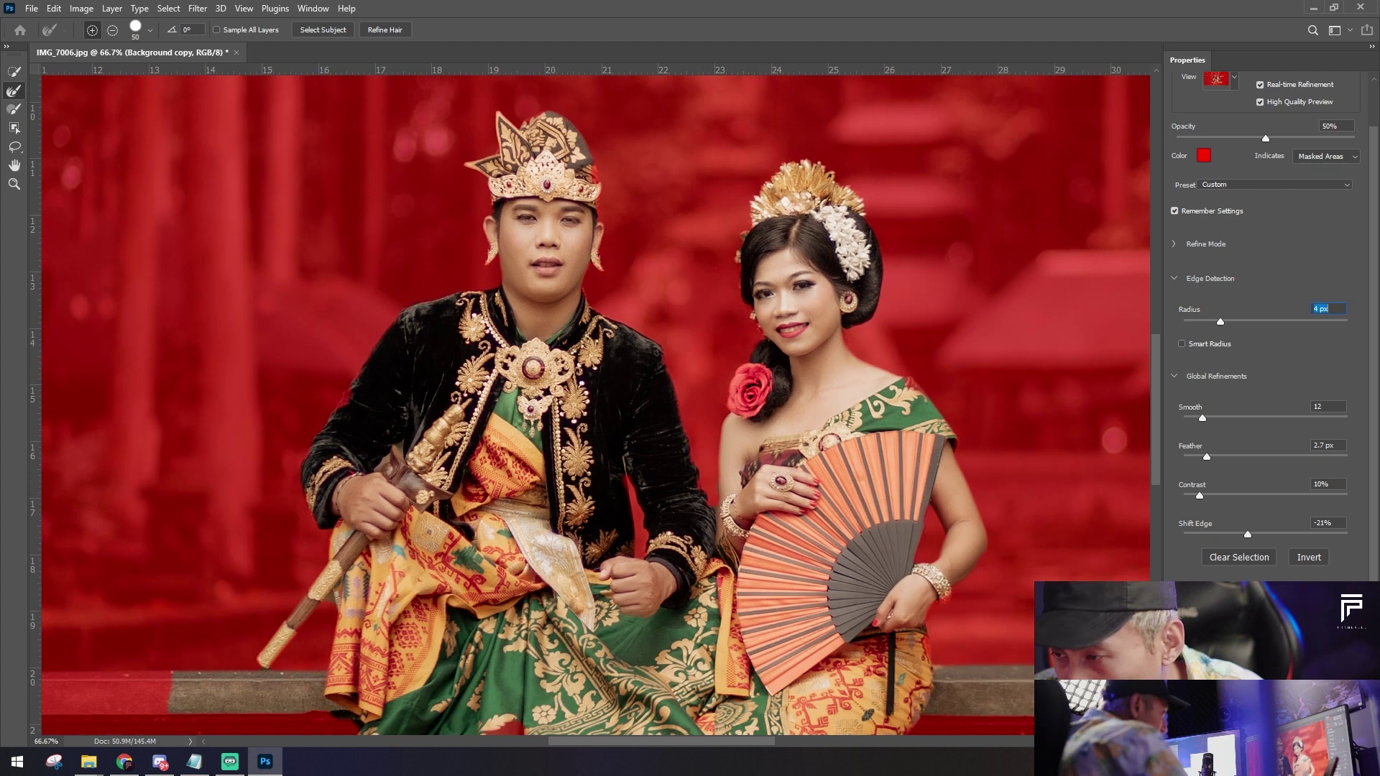
{"action": "key", "text": "ctrl+minus"}
{"action": "key", "text": "Return"}
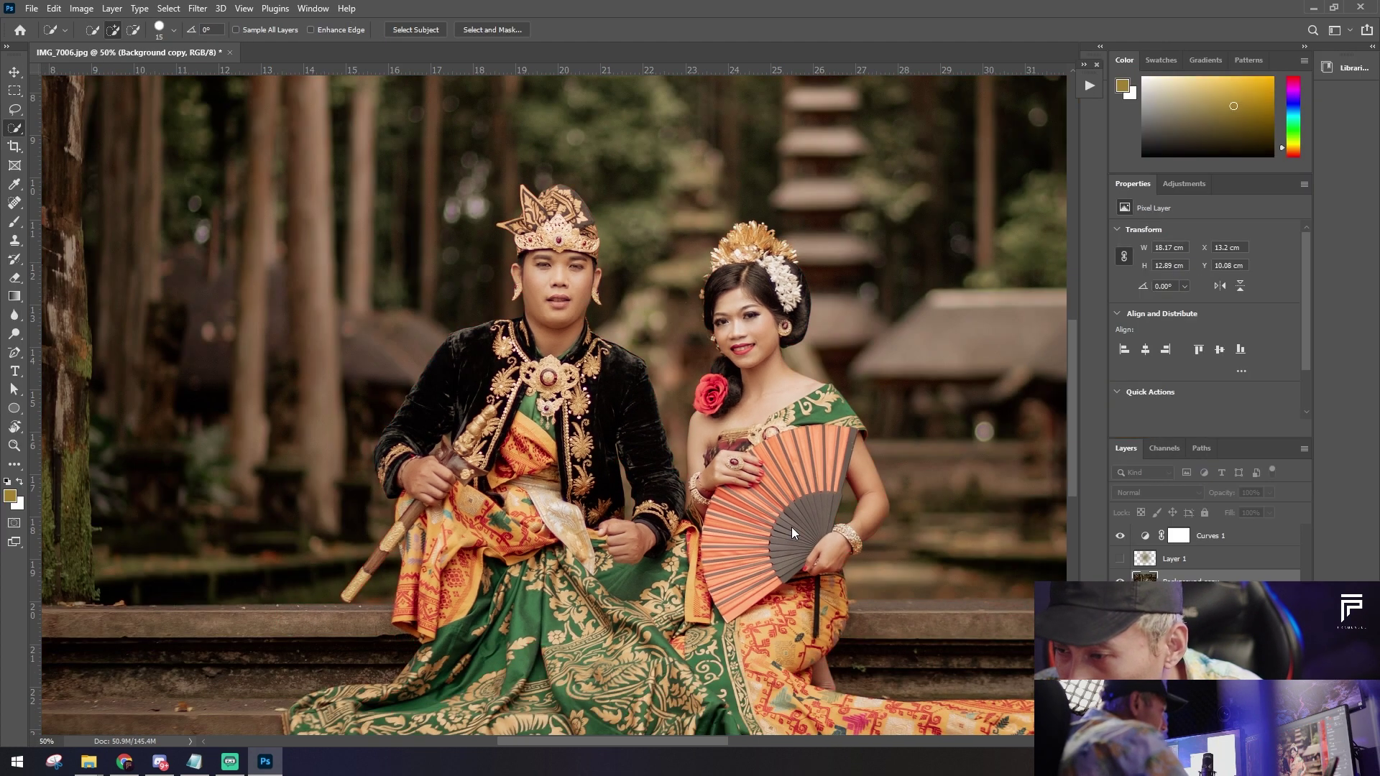
Step: Give the couple layer an Inner Glow in Soft Light at 100% opacity, briefly testing Outer Glow
{"action": "key", "text": "ctrl+2"}
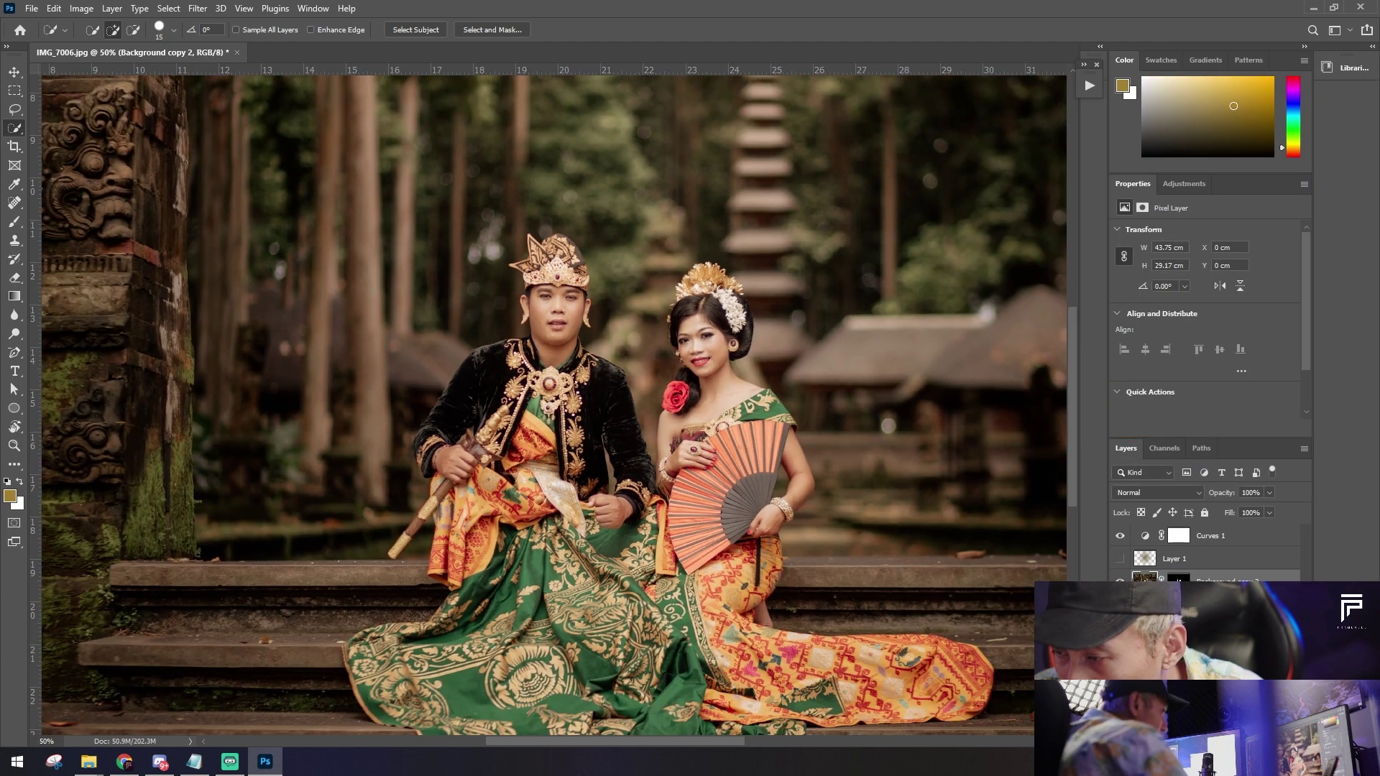
{"action": "left_click", "coordinate": [1220, 733]}
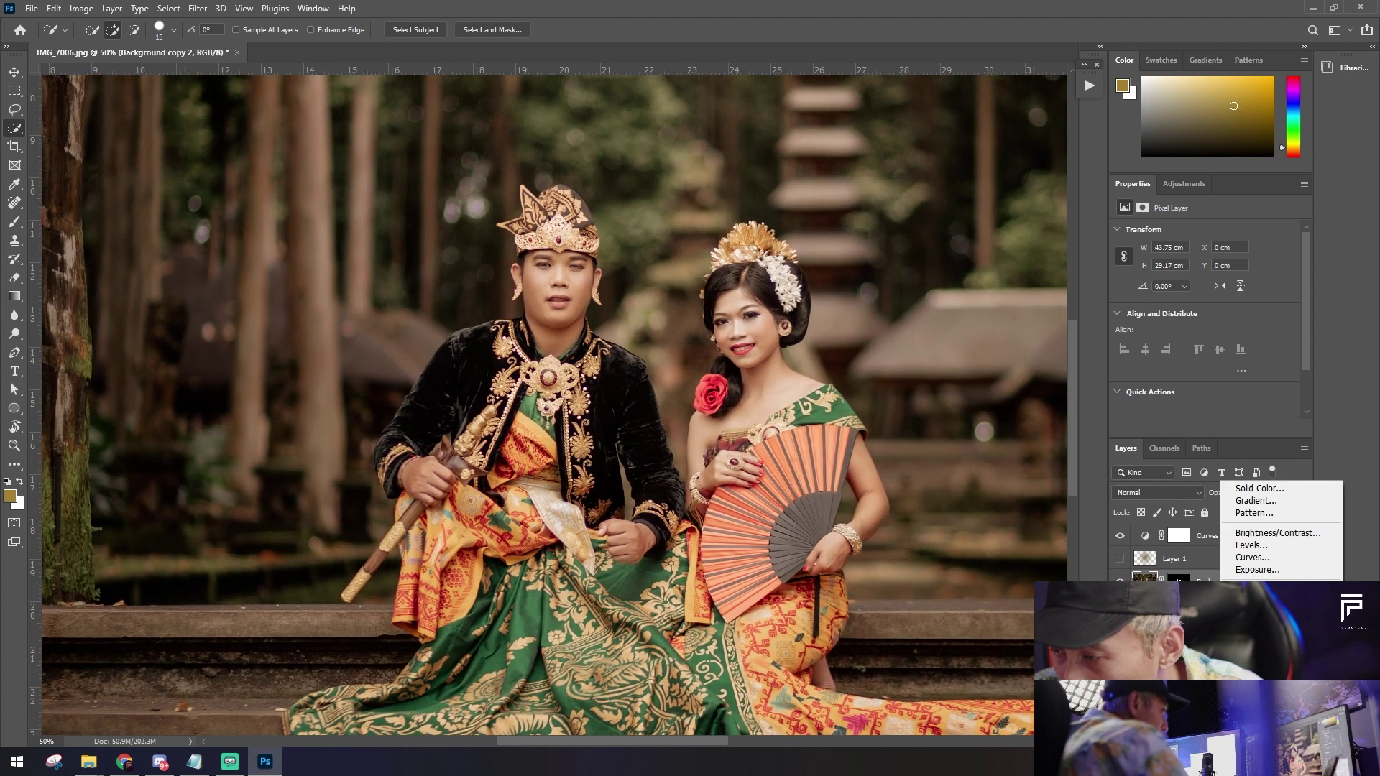
{"action": "key", "text": "Escape"}
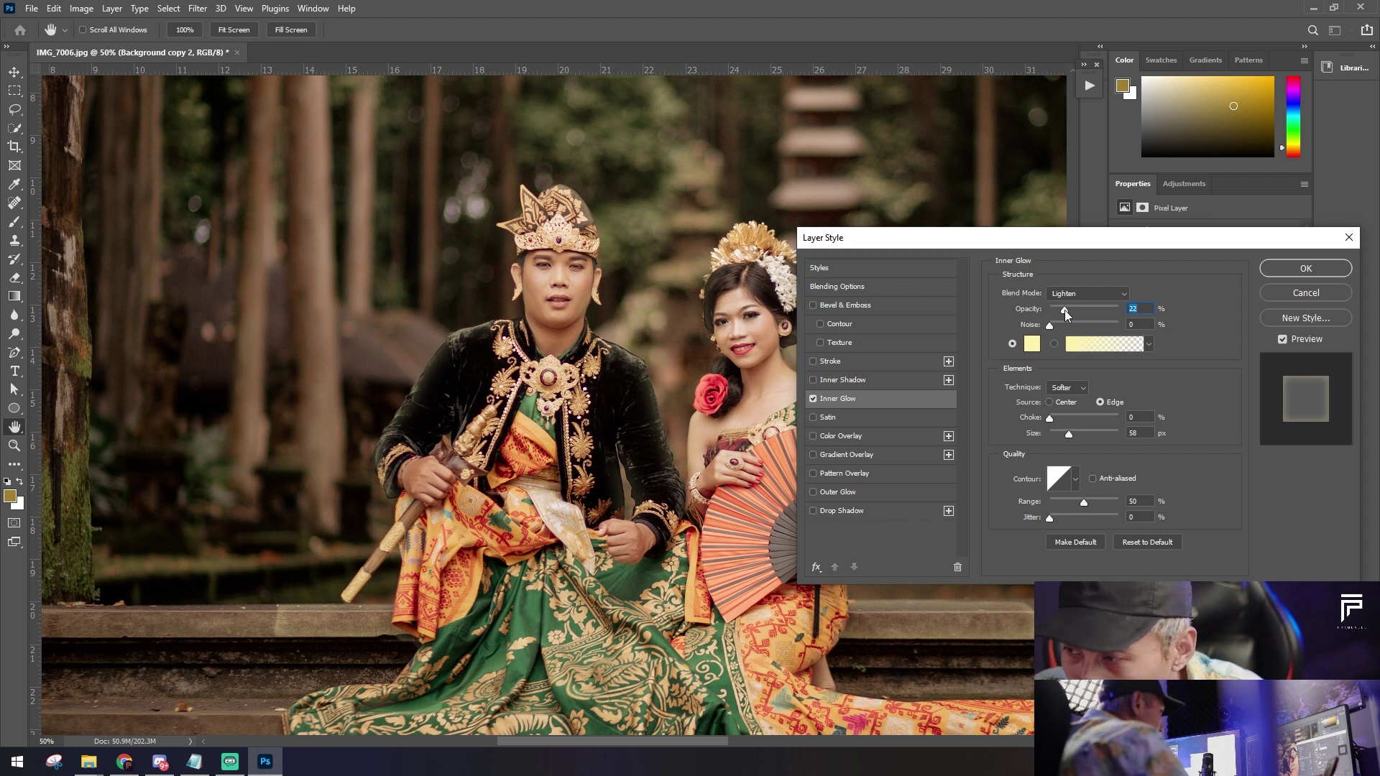
{"action": "left_click", "coordinate": [1079, 293]}
{"action": "left_click", "coordinate": [1099, 480]}
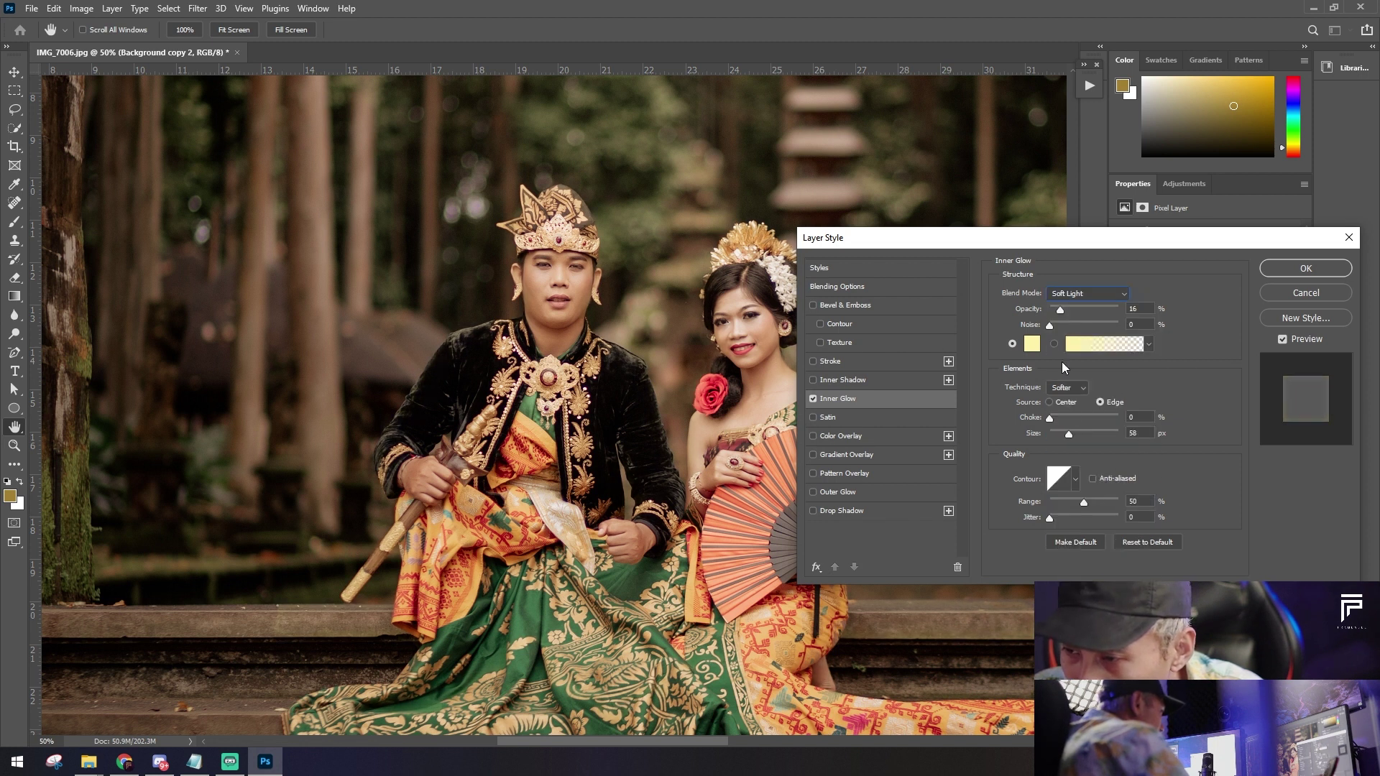
{"action": "left_click_drag", "start_coordinate": [1067, 312], "coordinate": [1231, 312]}
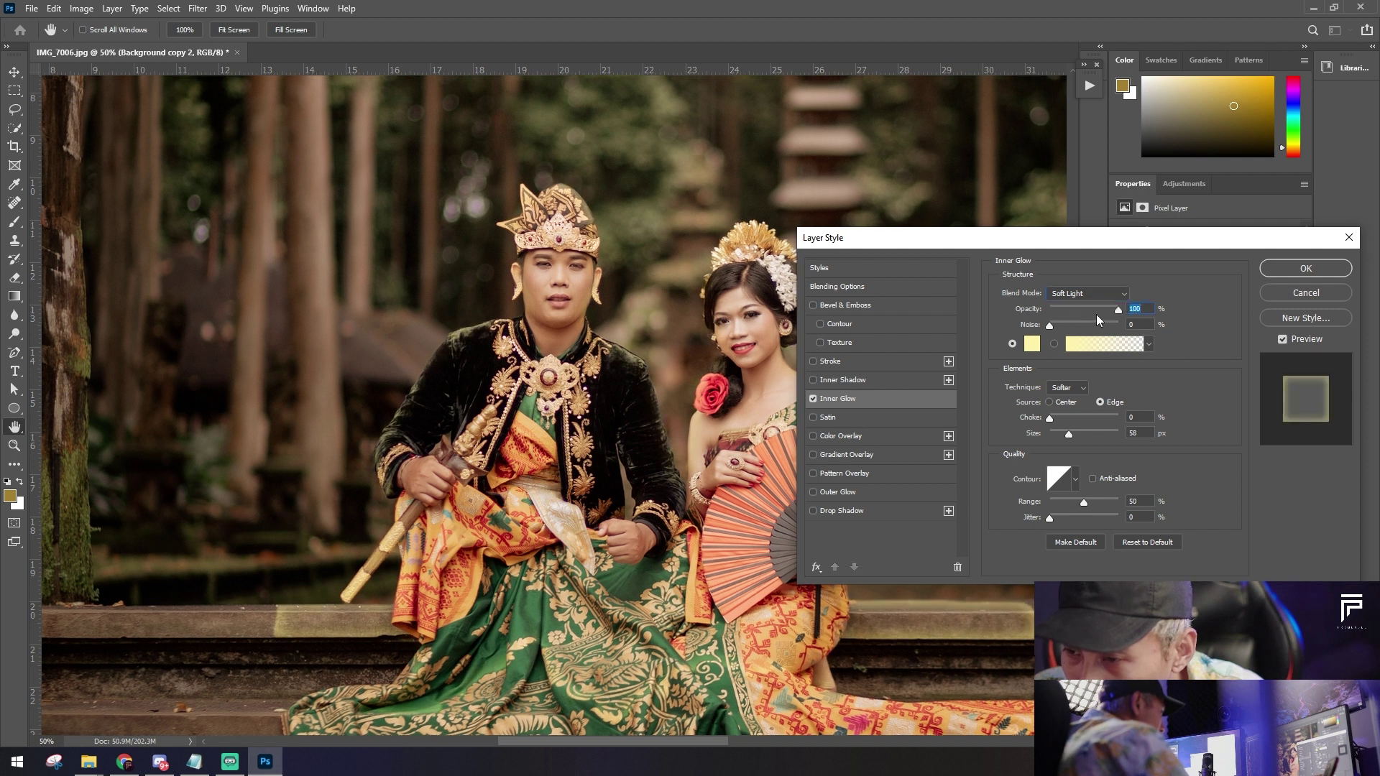
{"action": "key", "text": "ctrl+plus"}
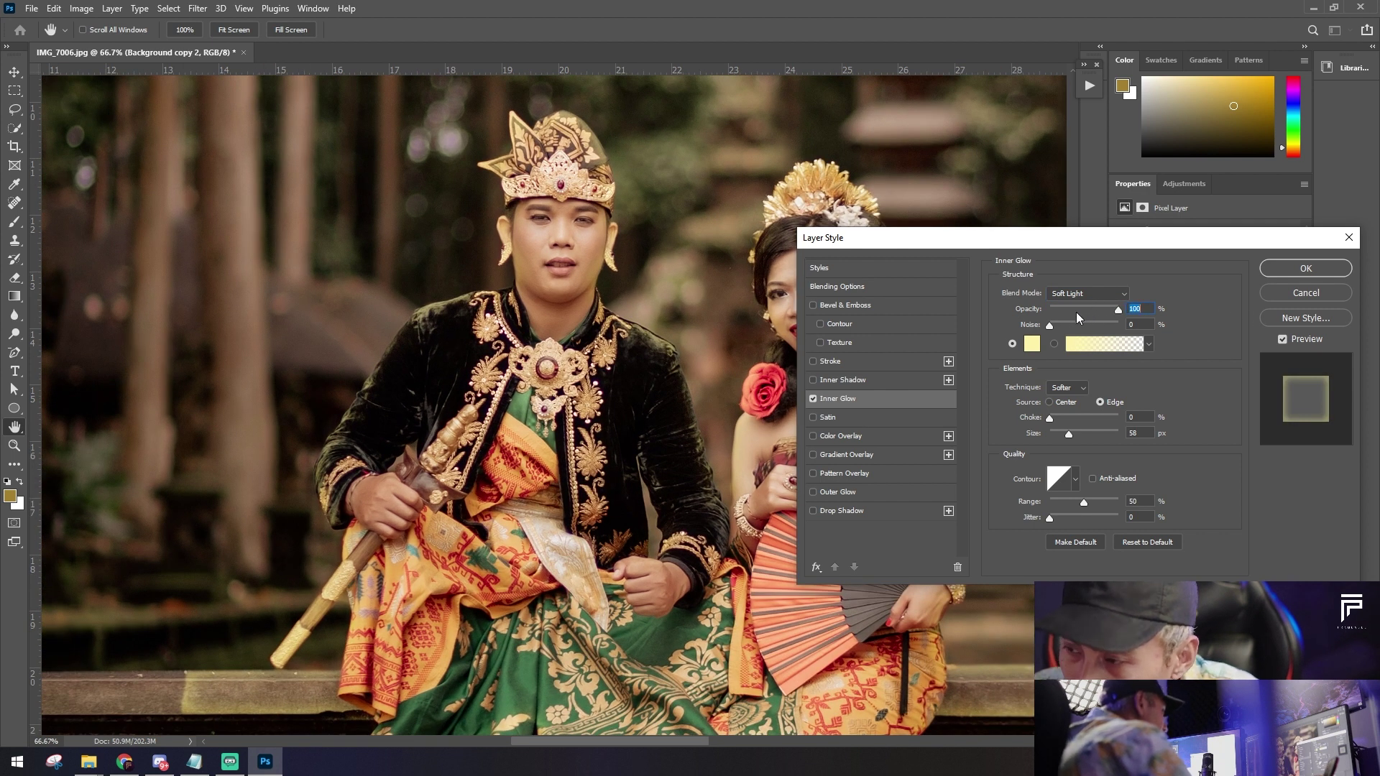
{"action": "left_click", "coordinate": [813, 399]}
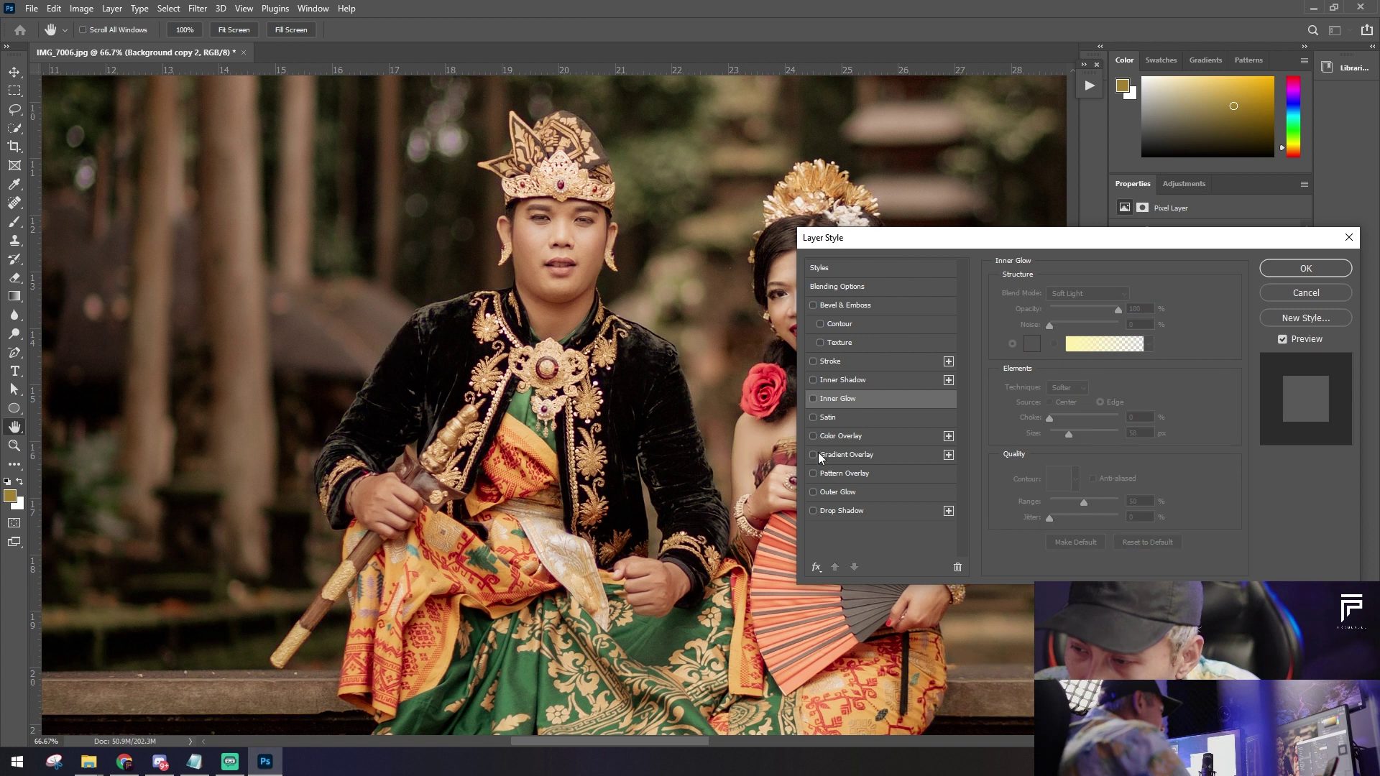
{"action": "left_click", "coordinate": [813, 491]}
{"action": "left_click", "coordinate": [860, 494]}
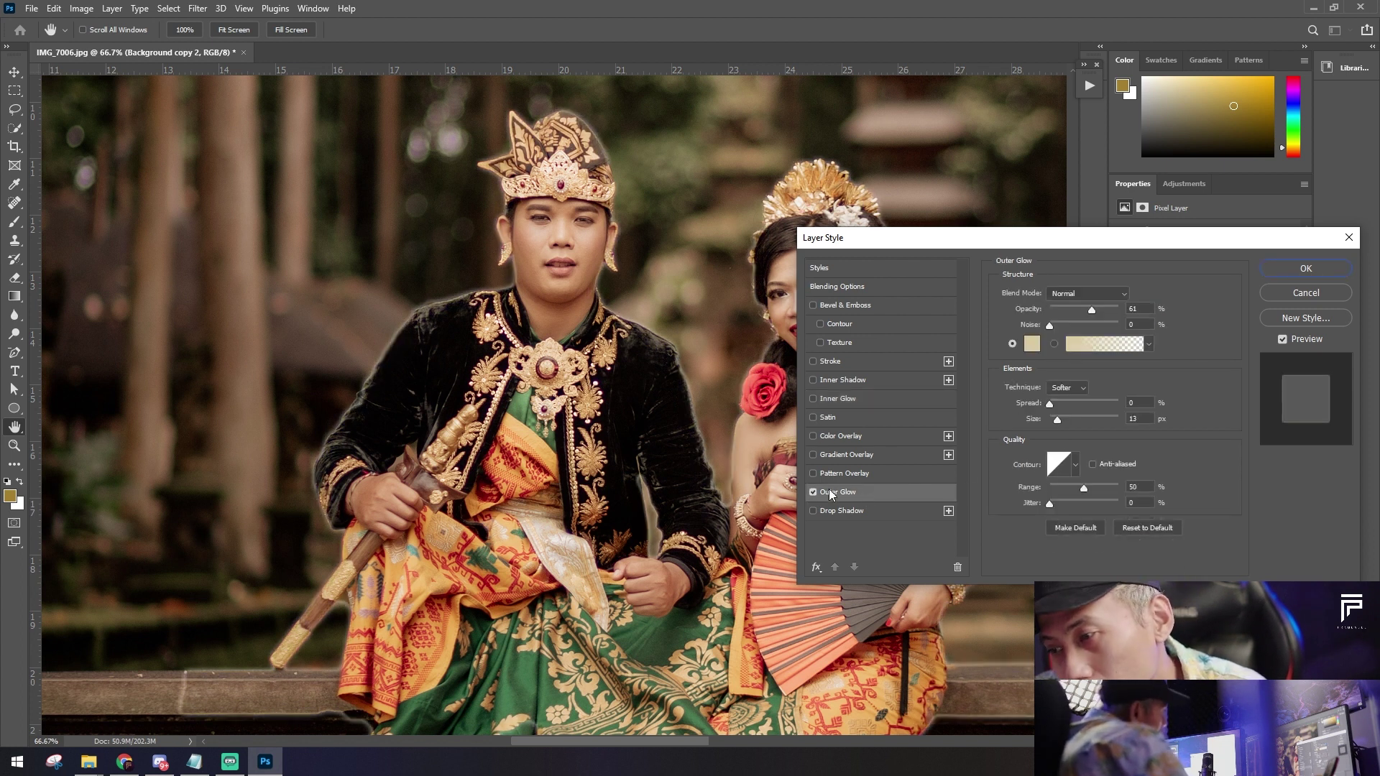
{"action": "left_click", "coordinate": [813, 491]}
{"action": "left_click", "coordinate": [814, 398]}
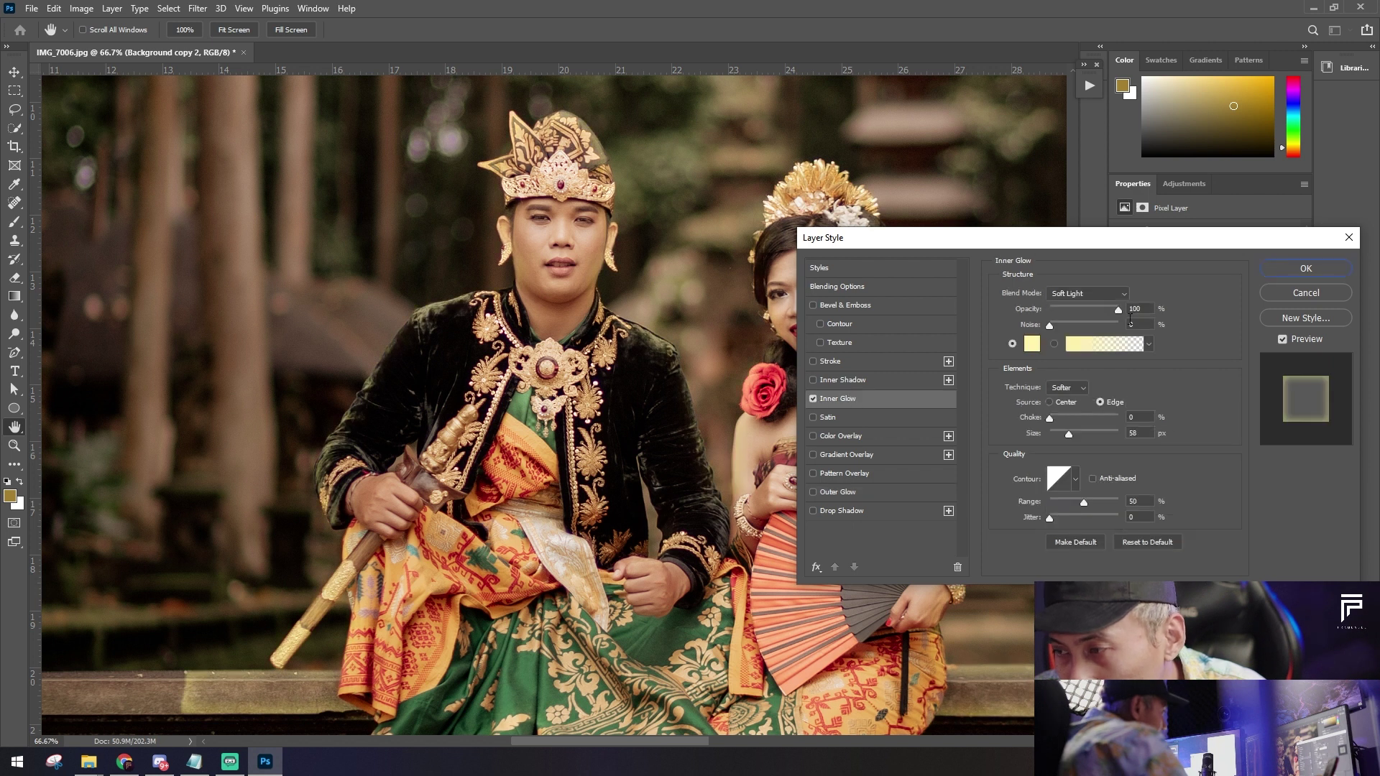
Step: Set the inner glow colour to pale yellow with a 27 px size and apply the layer style
{"action": "left_click", "coordinate": [1032, 343]}
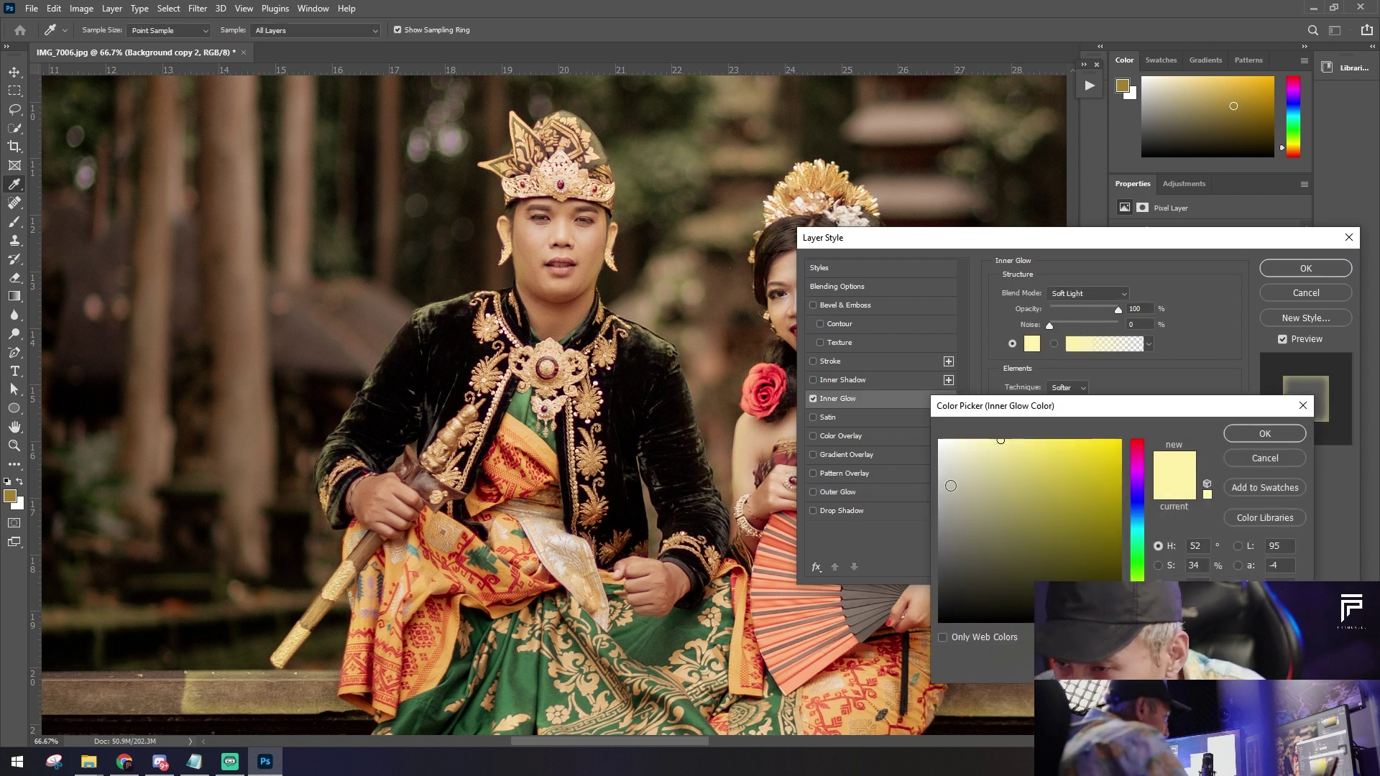
{"action": "left_click", "coordinate": [957, 441]}
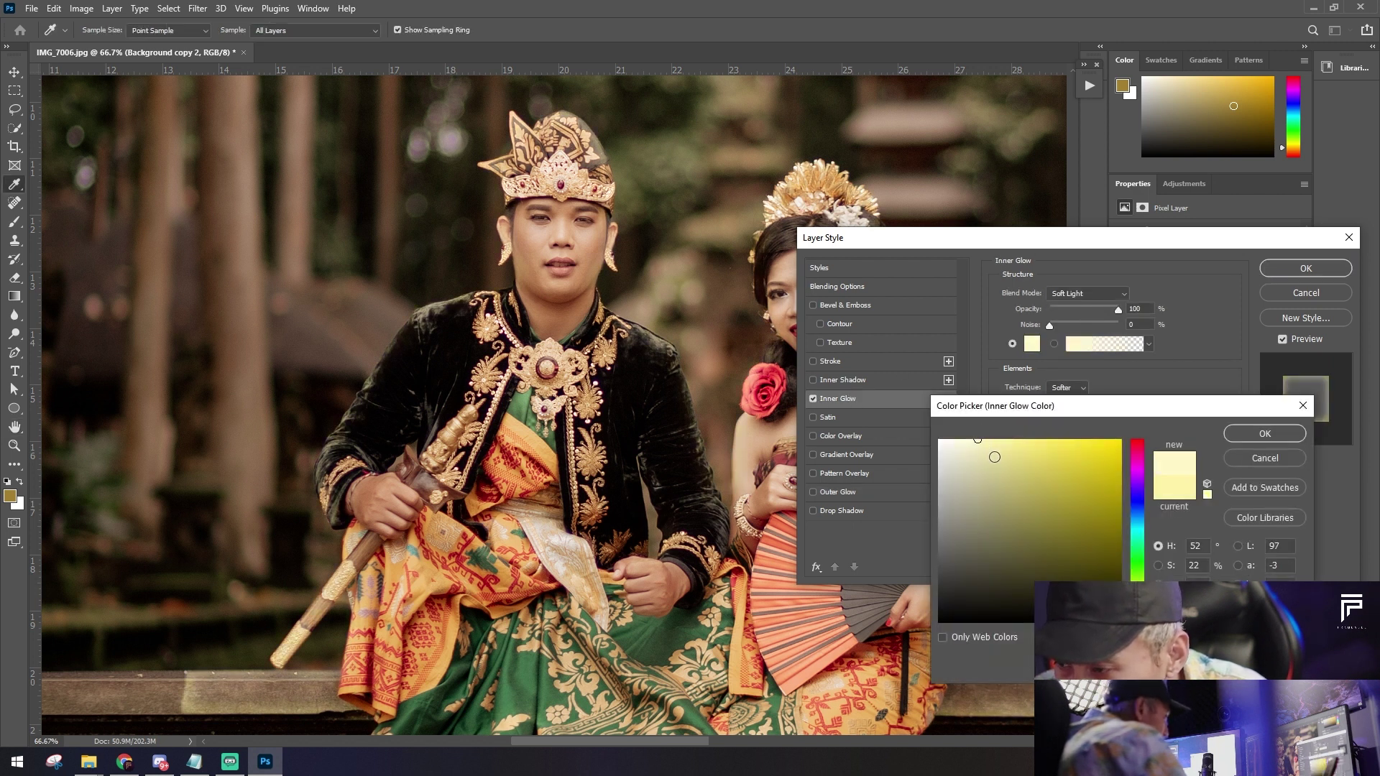
{"action": "left_click", "coordinate": [1265, 434]}
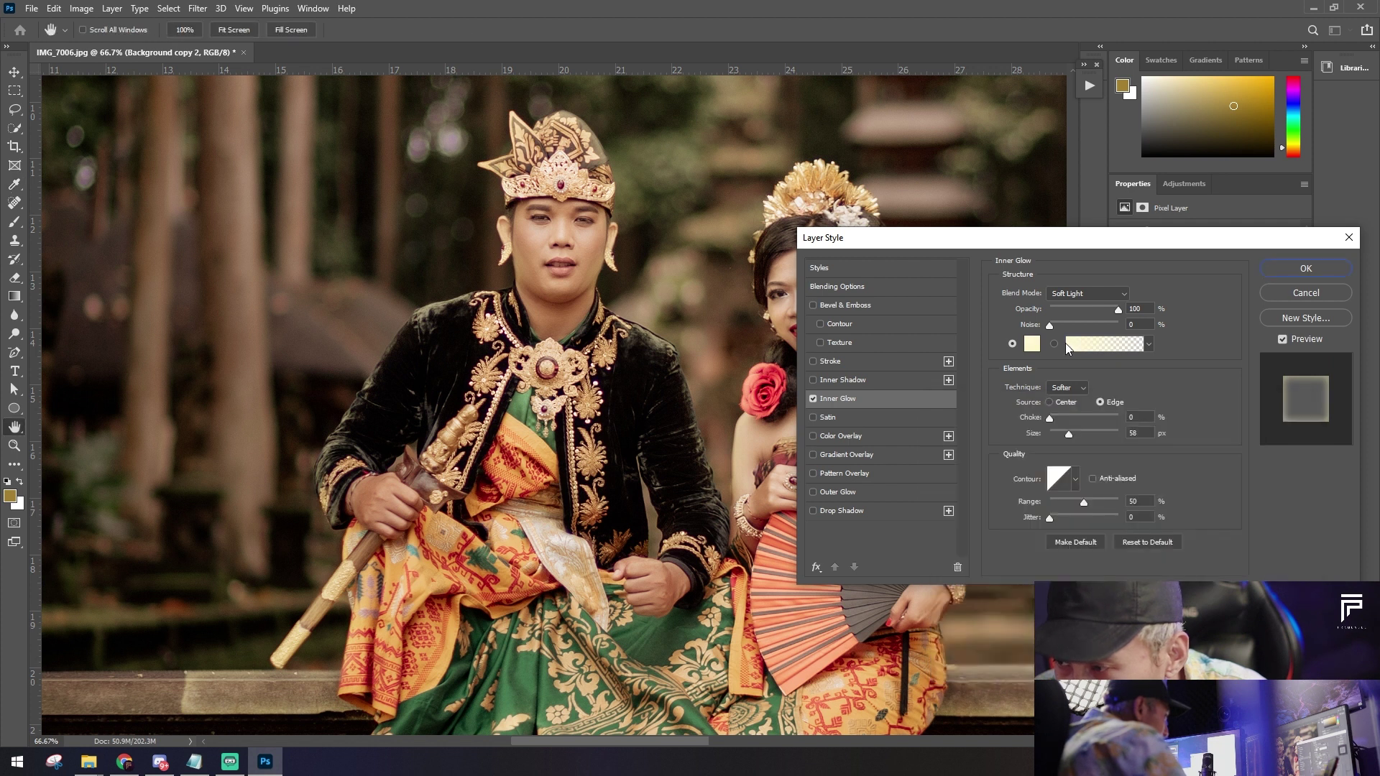
{"action": "mouse_move", "coordinate": [1063, 432]}
{"action": "left_mouse_down"}
{"action": "mouse_move", "coordinate": [1050, 433]}
{"action": "mouse_move", "coordinate": [1062, 435]}
{"action": "left_mouse_up"}
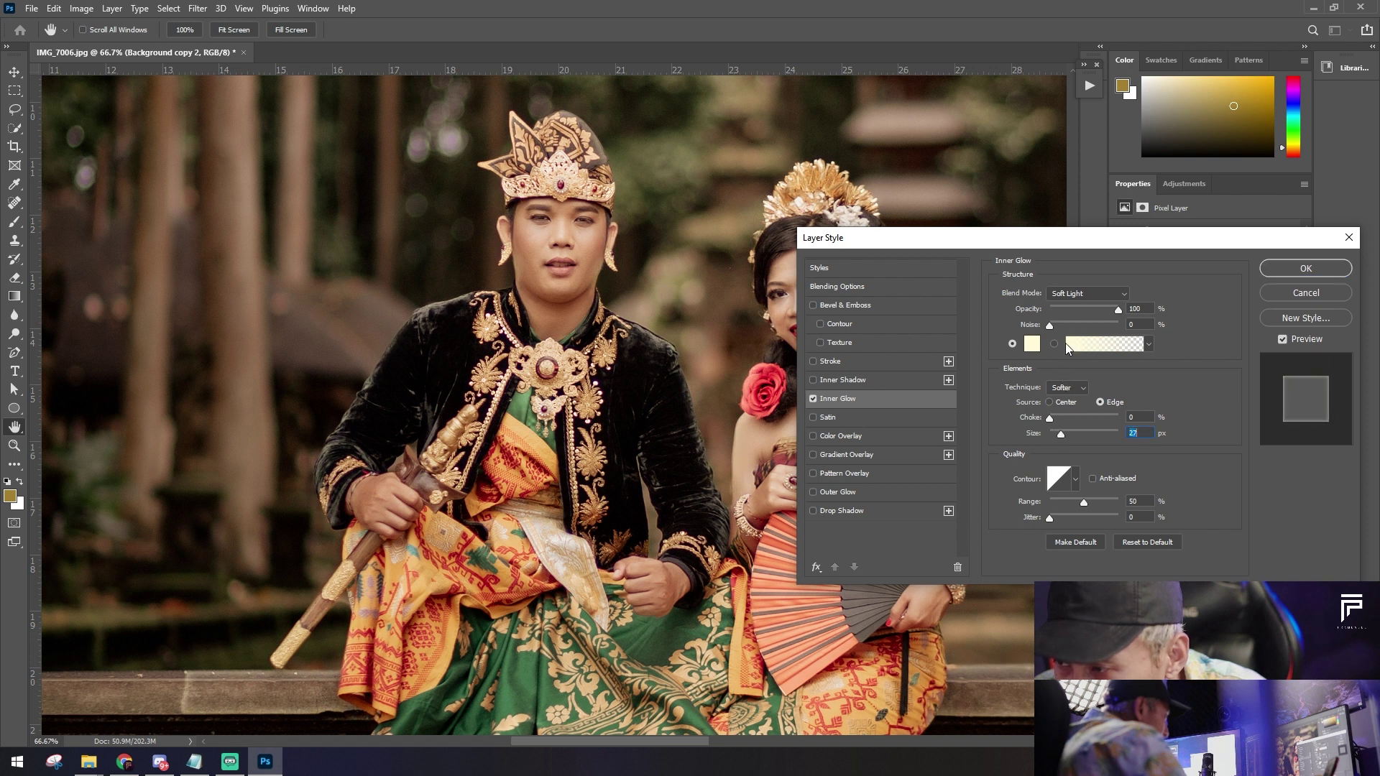
{"action": "left_click", "coordinate": [1044, 415]}
{"action": "left_click", "coordinate": [1033, 346]}
{"action": "left_click", "coordinate": [1007, 440]}
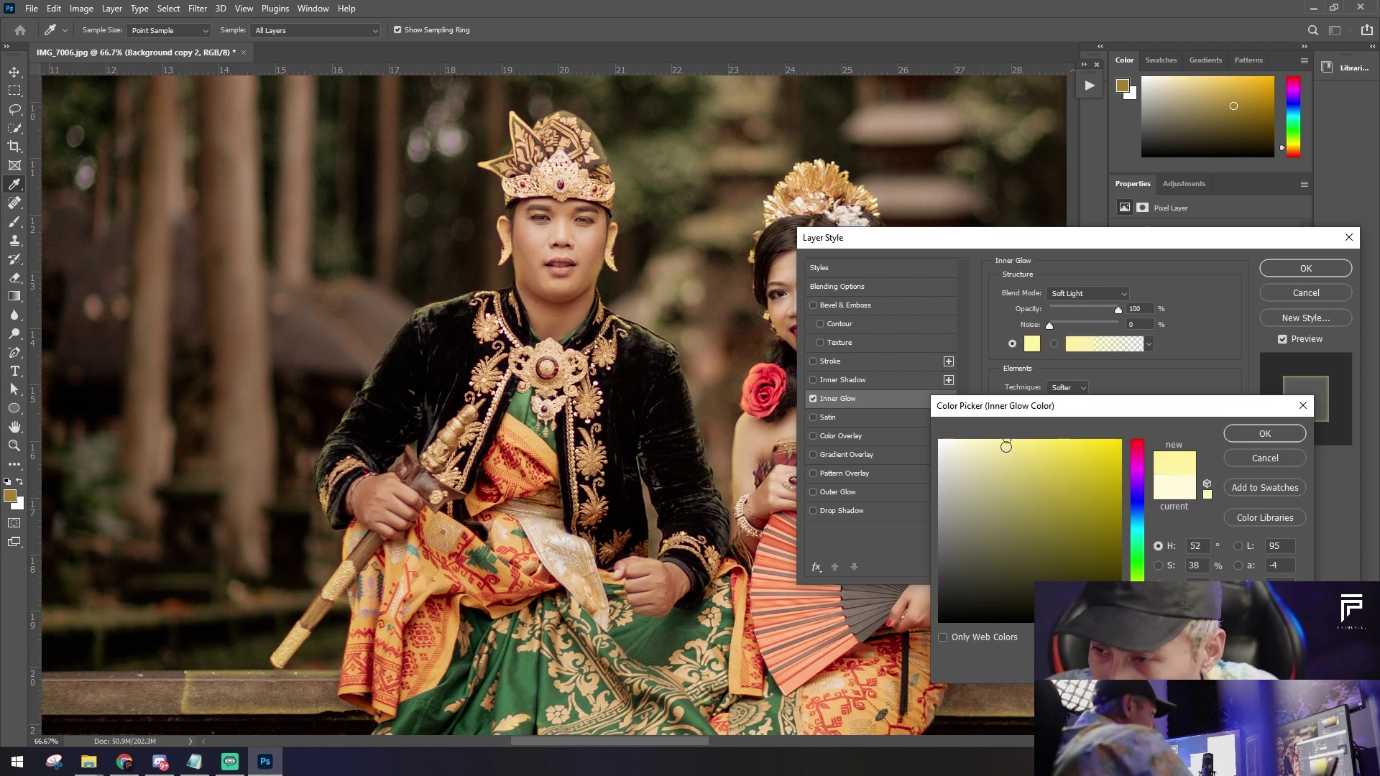
{"action": "key", "text": "ctrl+minus"}
{"action": "key", "text": "ctrl+minus"}
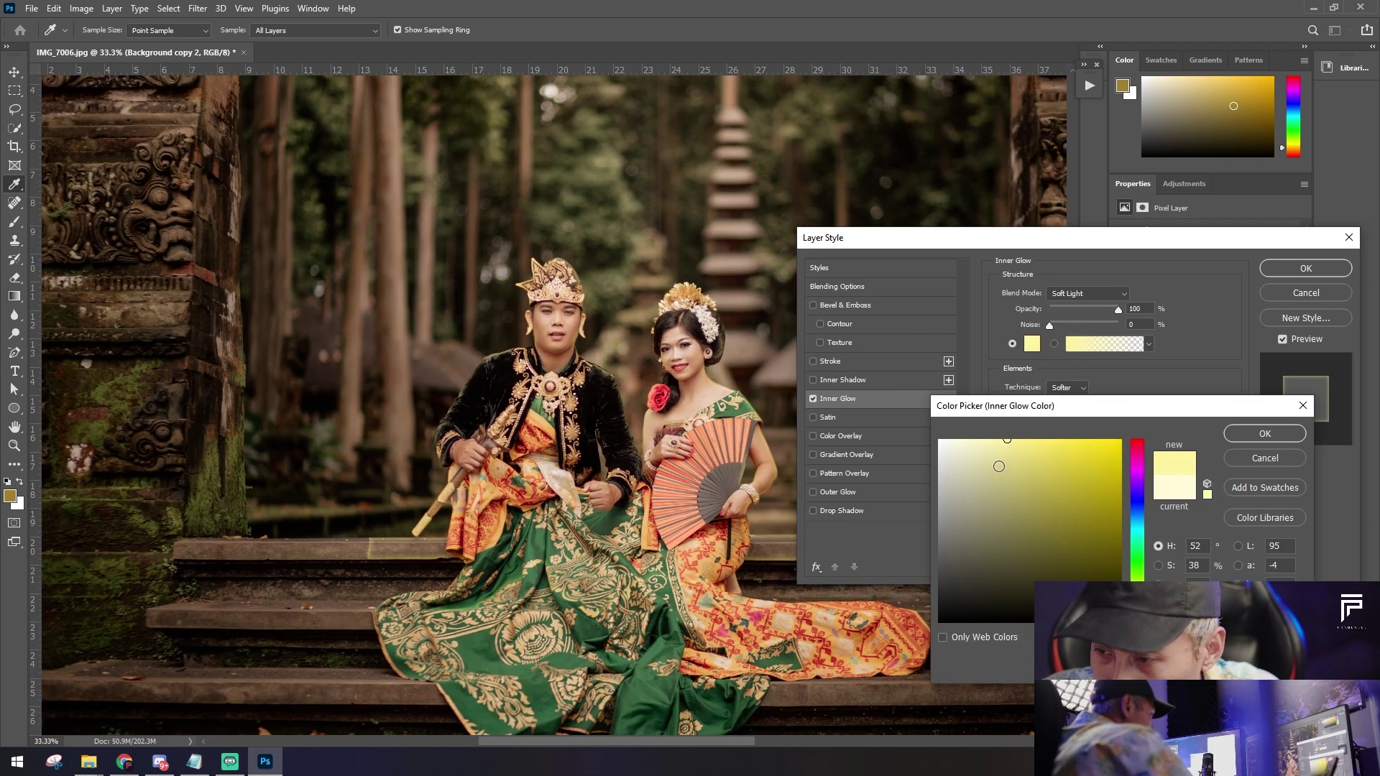
{"action": "left_click_drag", "start_coordinate": [992, 450], "coordinate": [938, 440]}
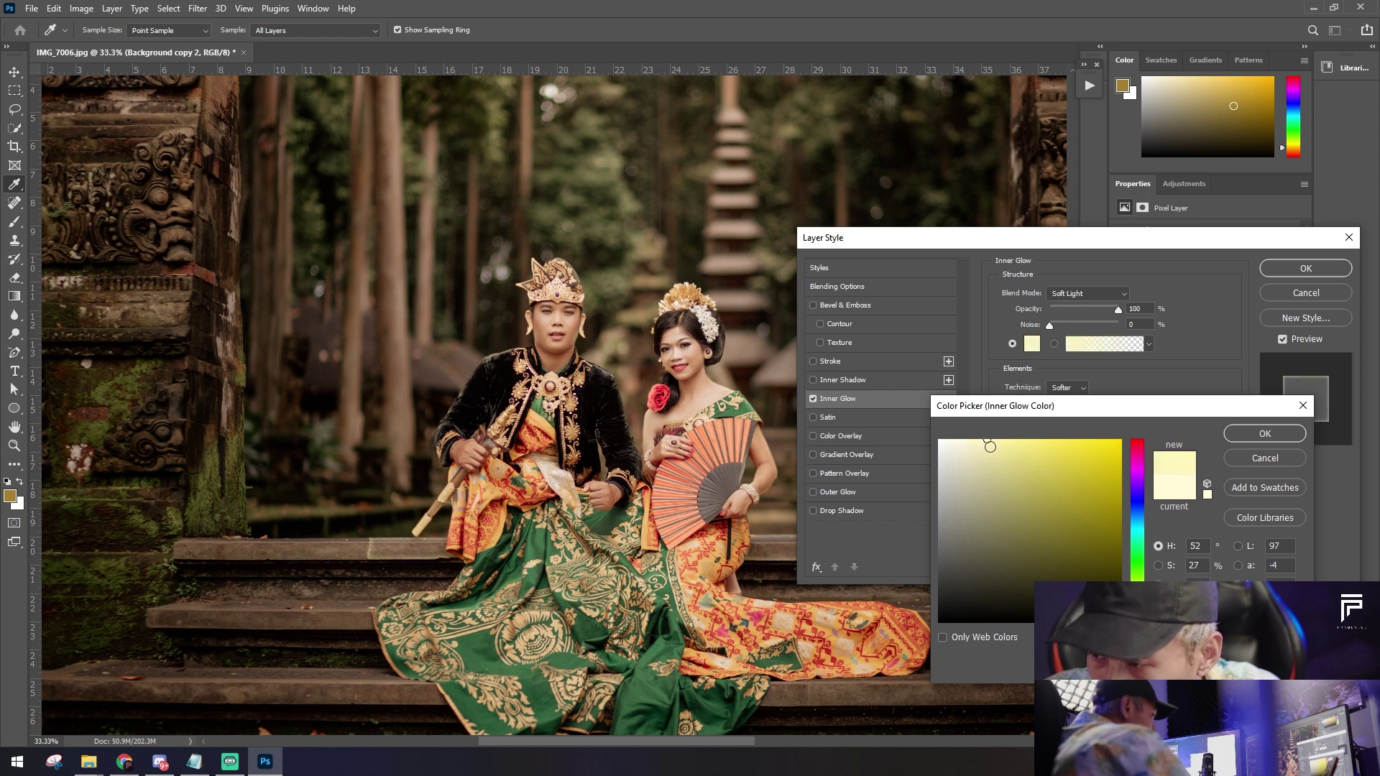
{"action": "left_click", "coordinate": [1263, 434]}
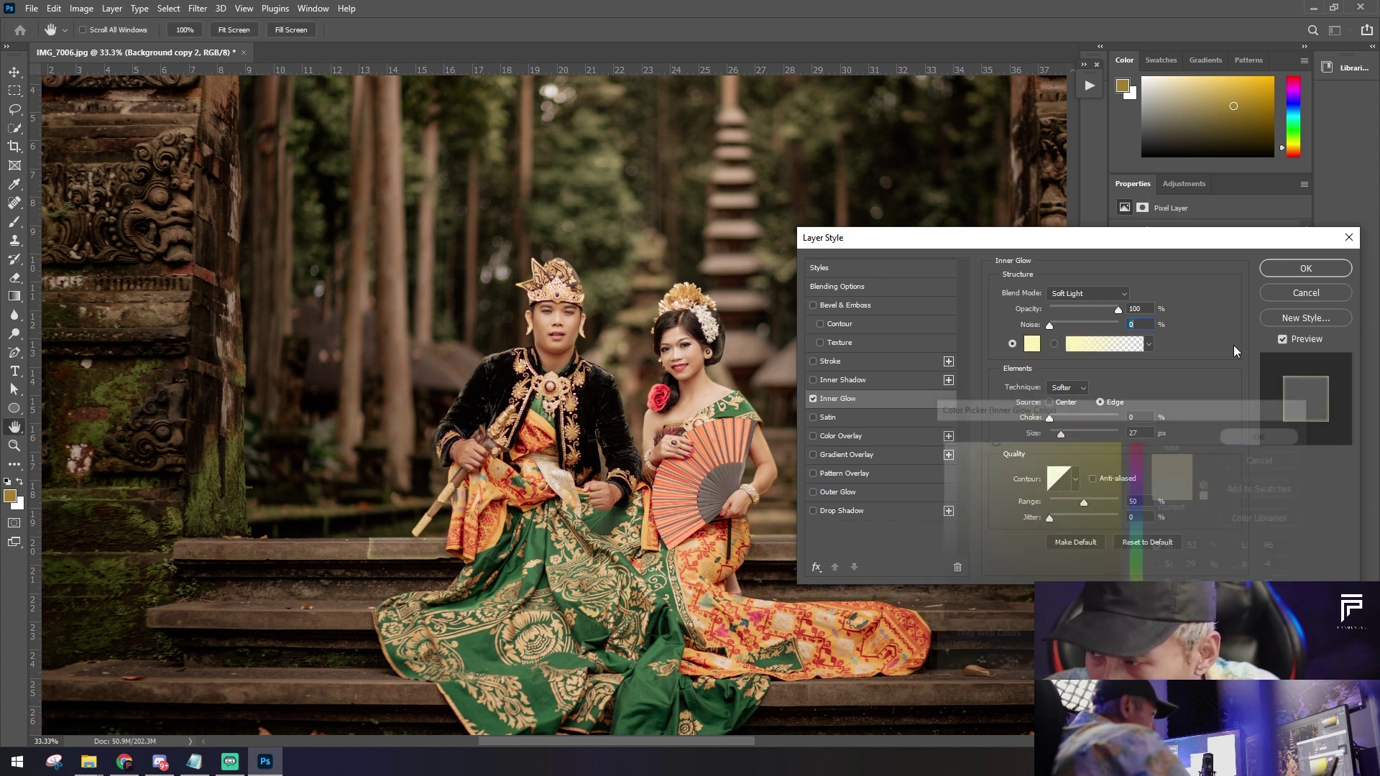
{"action": "left_click", "coordinate": [1314, 269]}
Step: Separate the couple layer's inner glow effect into its own layer and preview it alone
{"action": "key", "text": "w"}
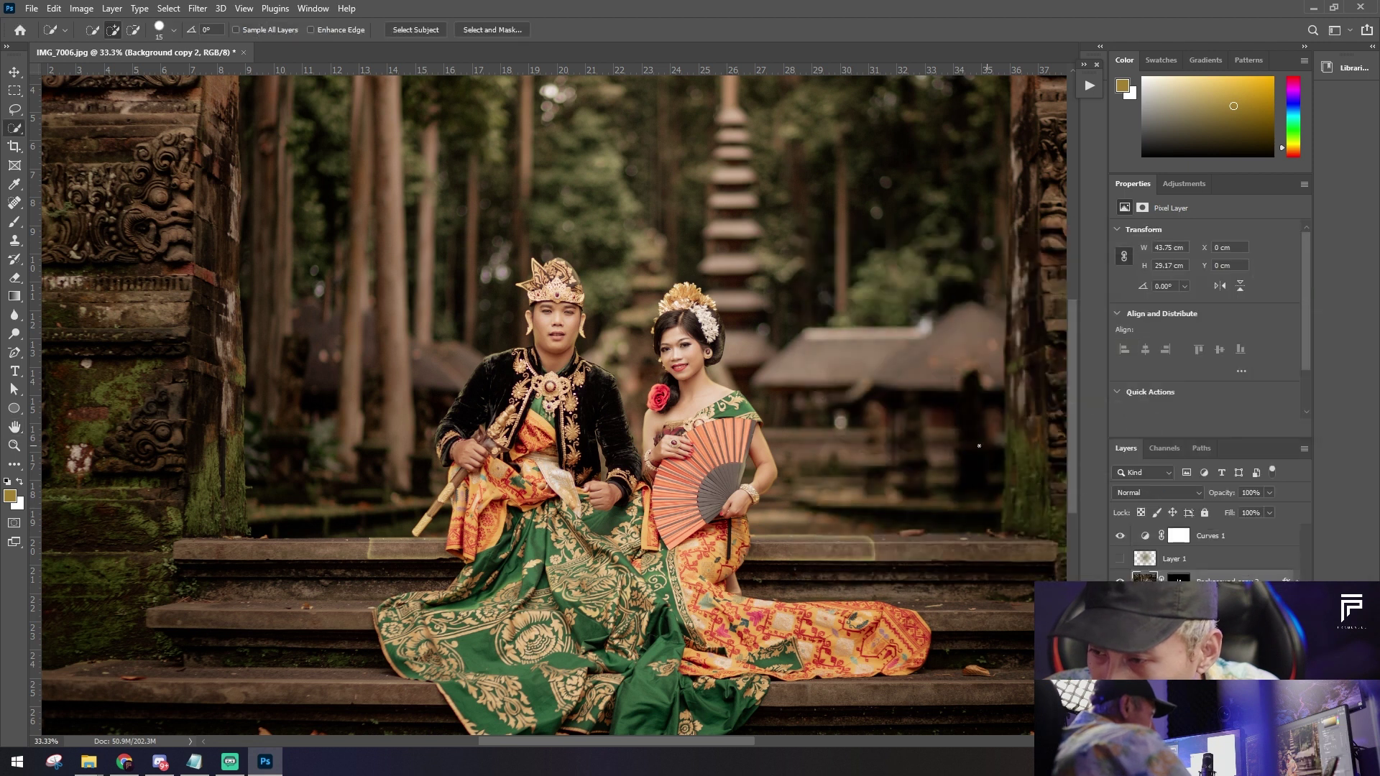
{"action": "key", "text": "ctrl+plus"}
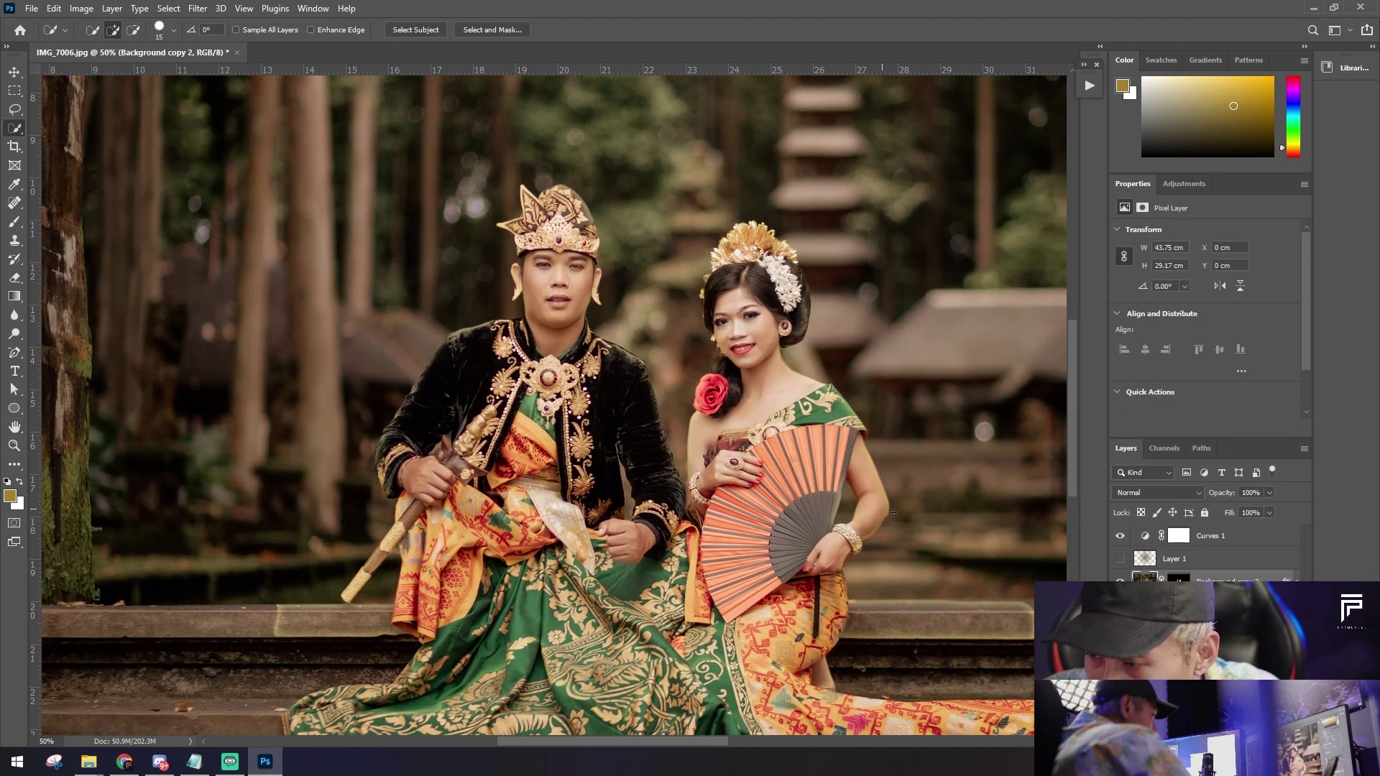
{"action": "right_click", "coordinate": [1179, 568]}
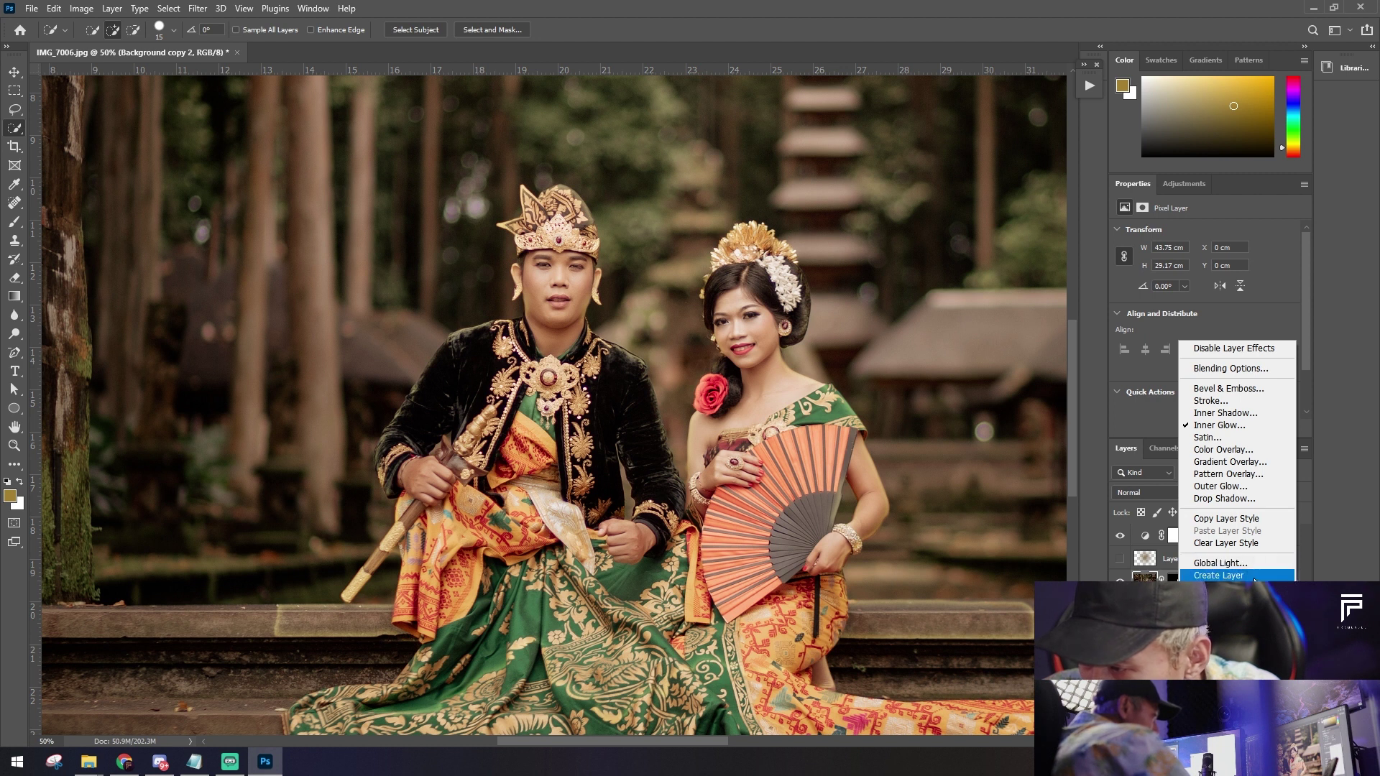
{"action": "left_click", "coordinate": [1254, 576]}
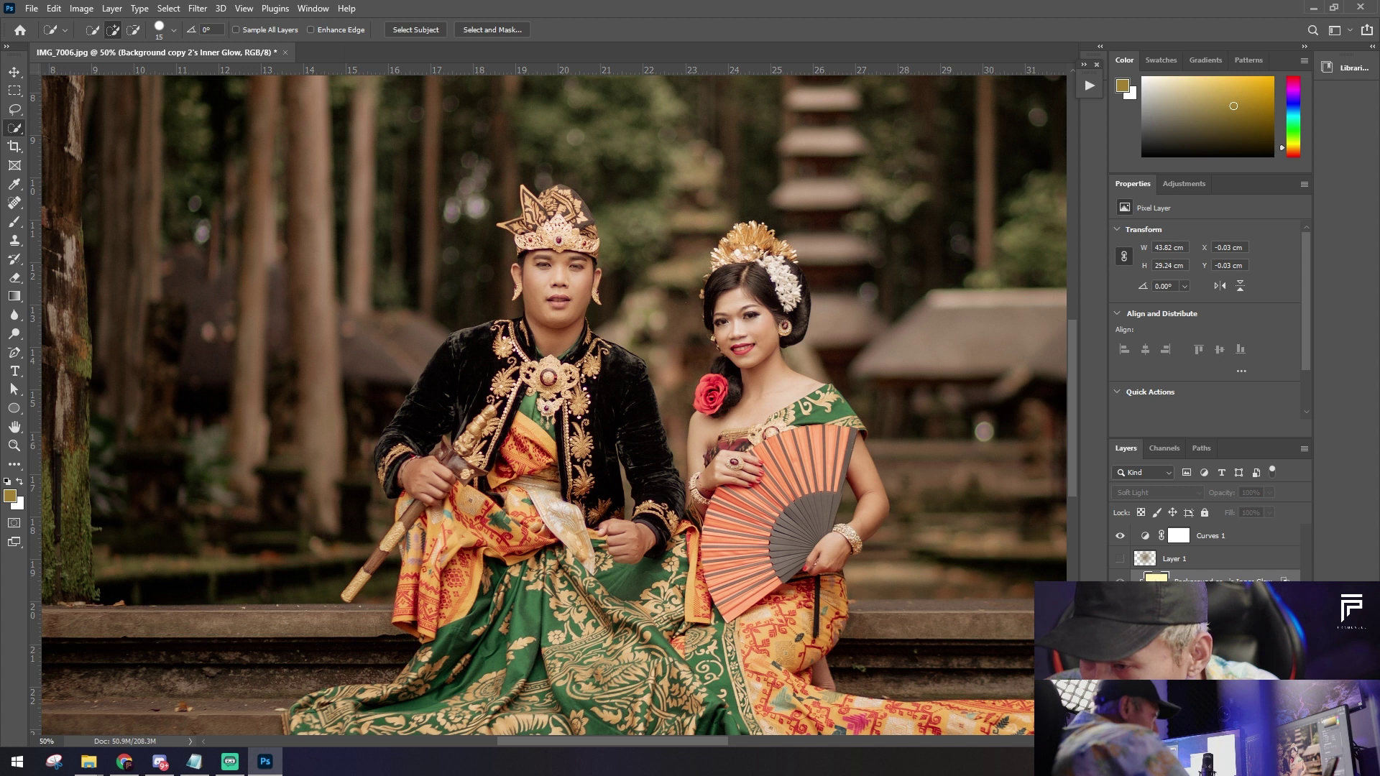
{"action": "right_click", "coordinate": [1179, 579]}
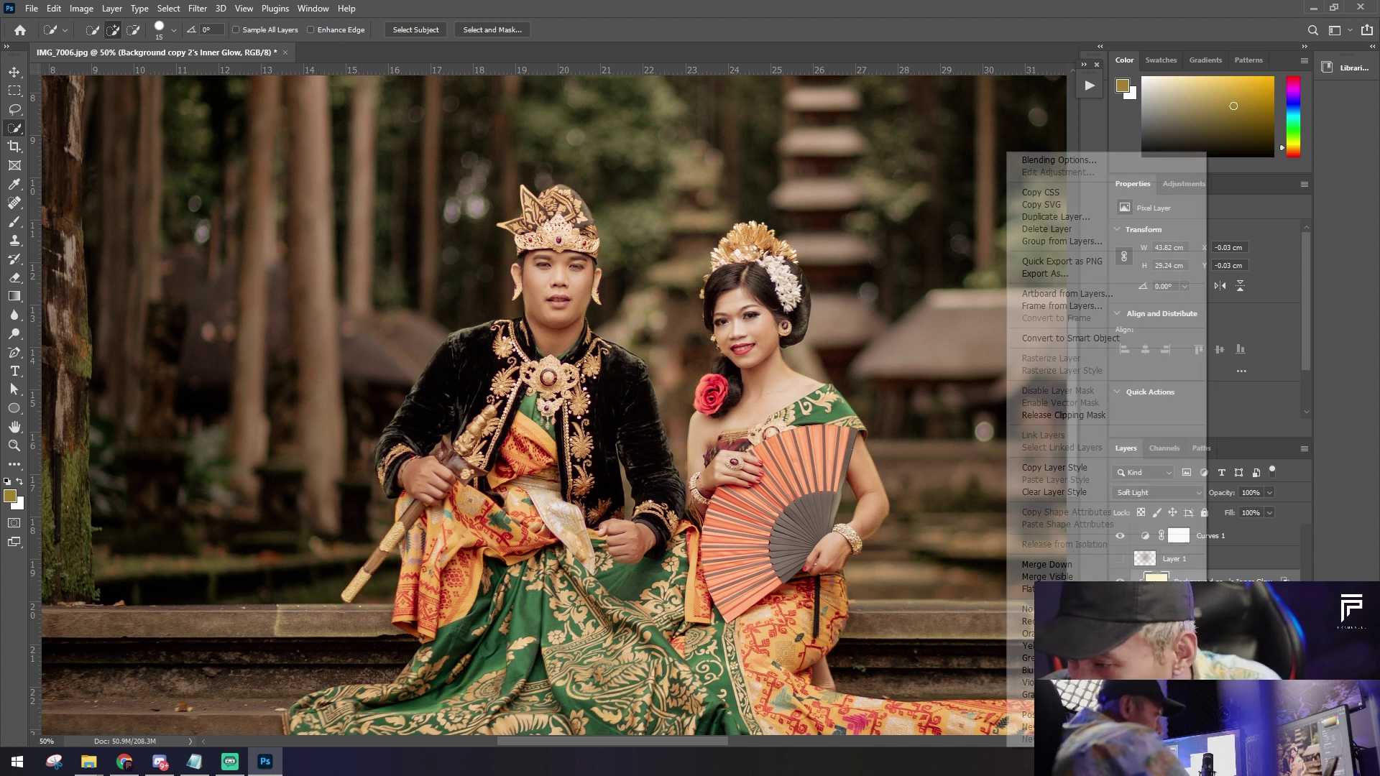
{"action": "left_click", "coordinate": [1115, 411]}
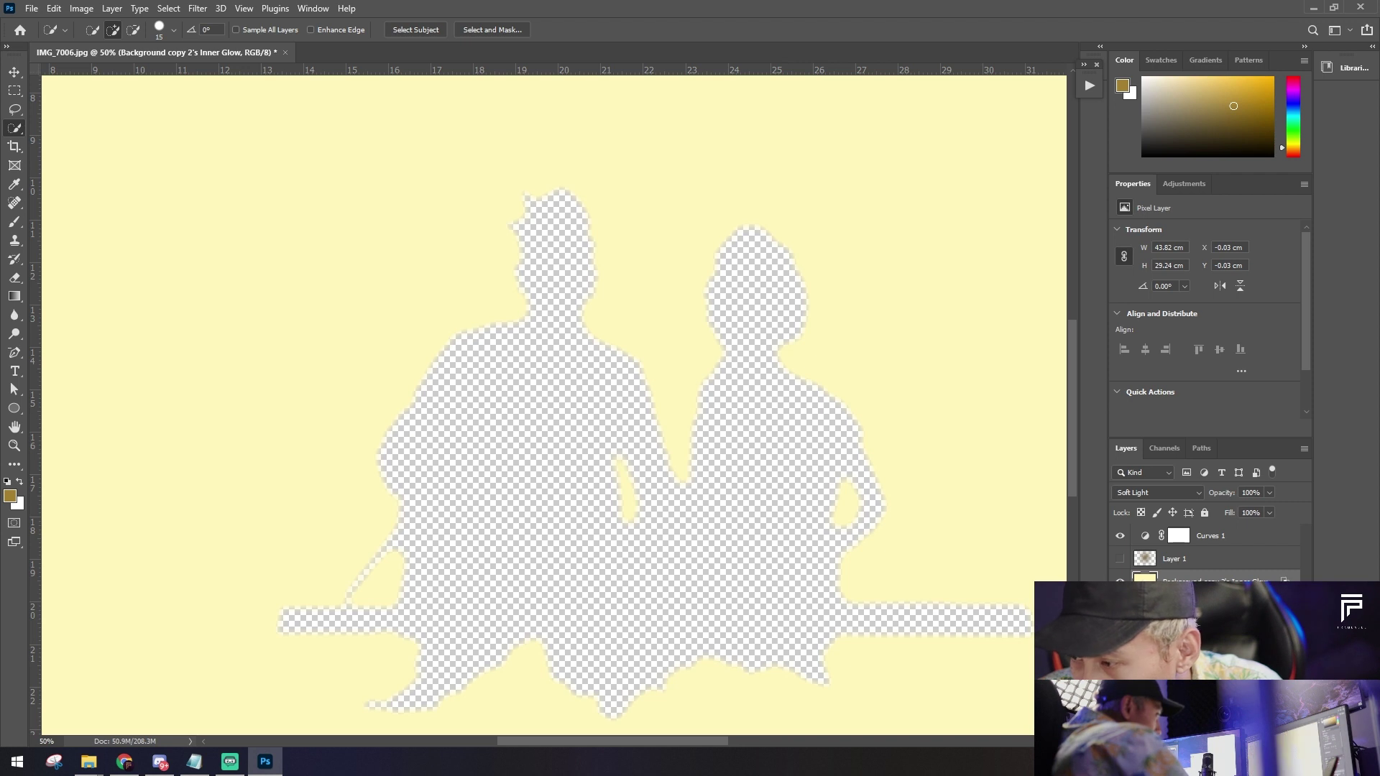
Step: Clip the glow layer to the photo below and add a layer mask to it
{"action": "left_click", "coordinate": [1120, 619]}
{"action": "right_click", "coordinate": [1179, 603]}
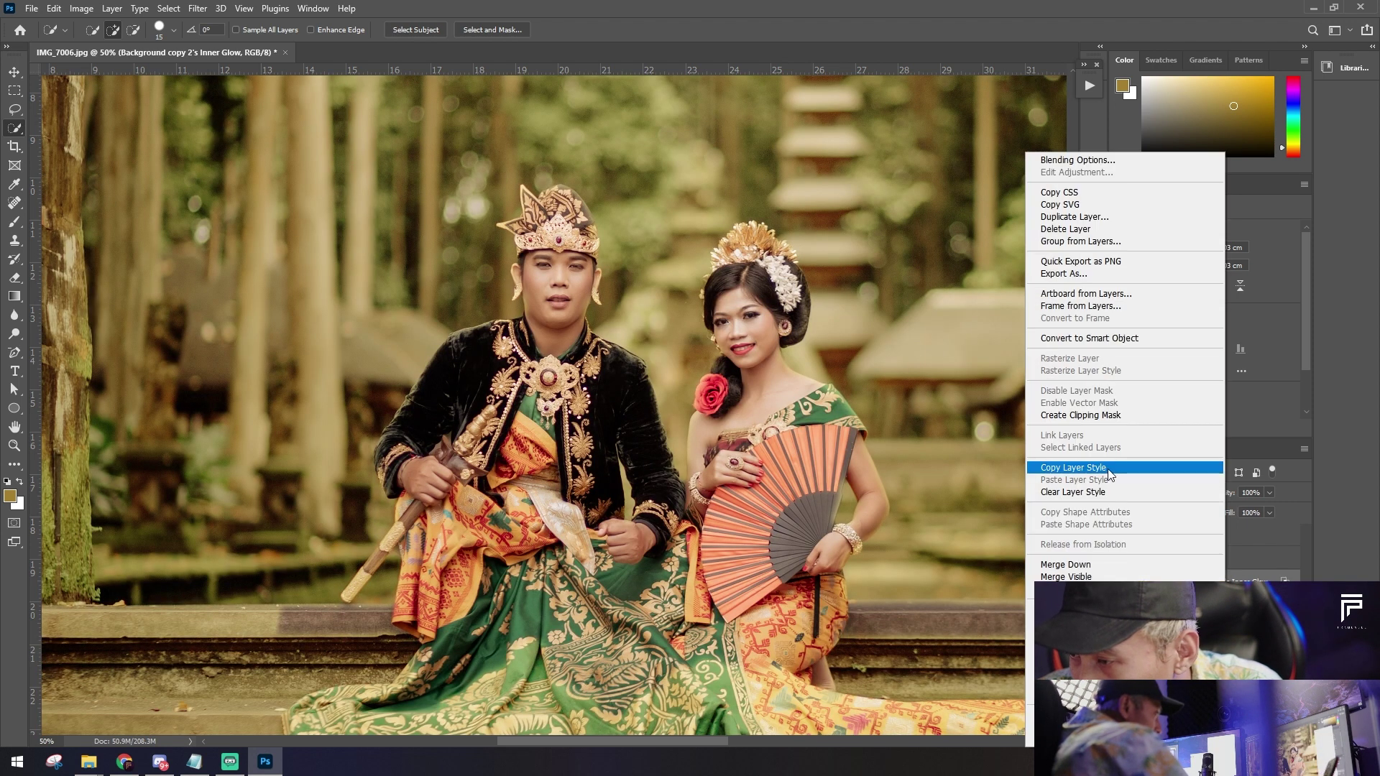
{"action": "left_click", "coordinate": [1099, 416]}
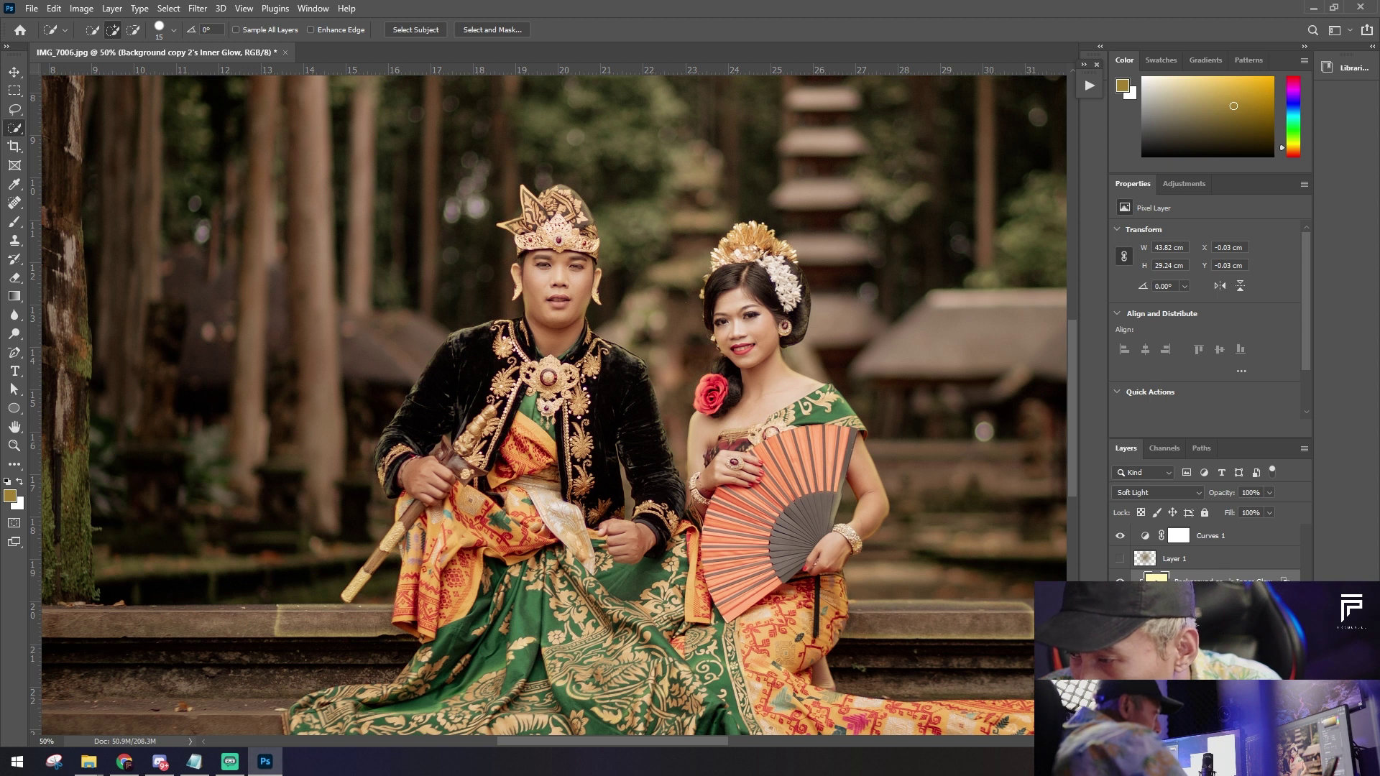
{"action": "double_click", "coordinate": [1258, 604]}
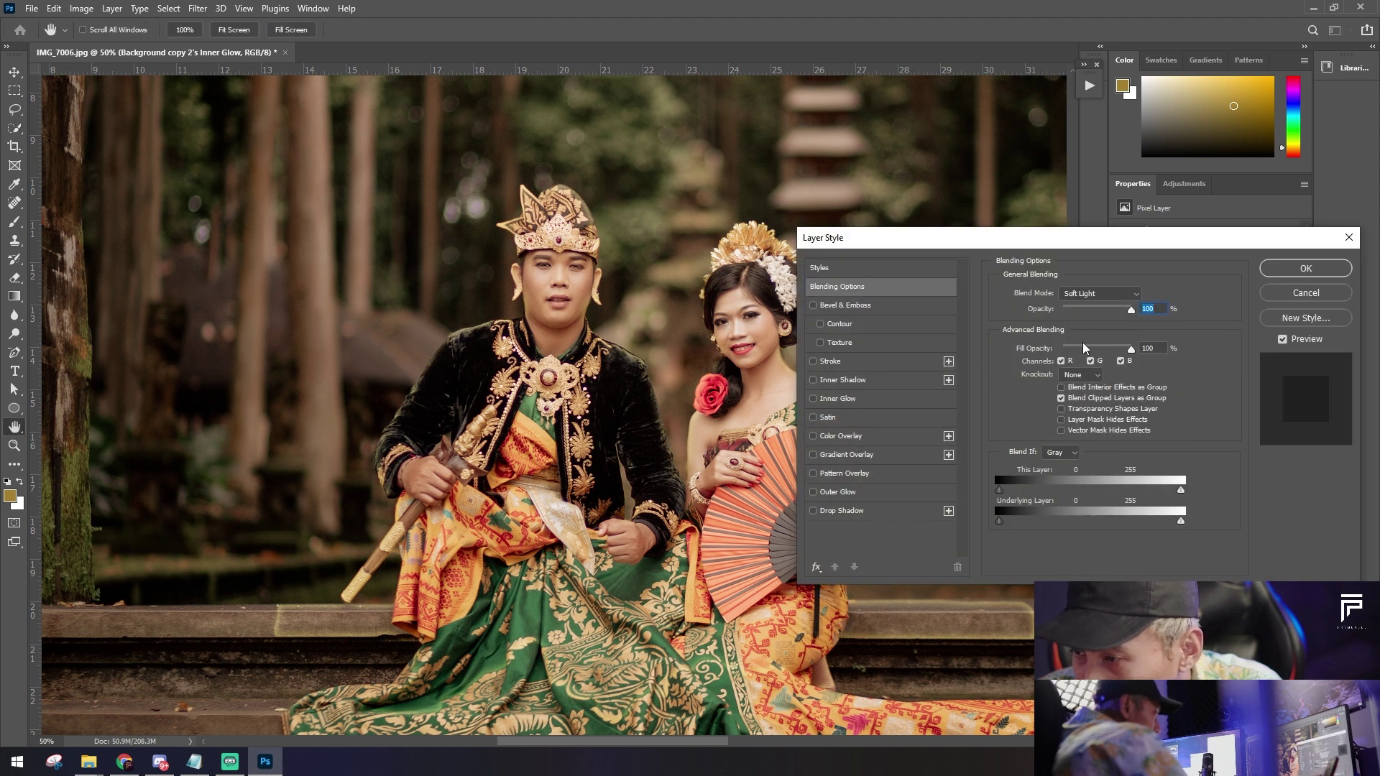
{"action": "left_click", "coordinate": [1299, 291]}
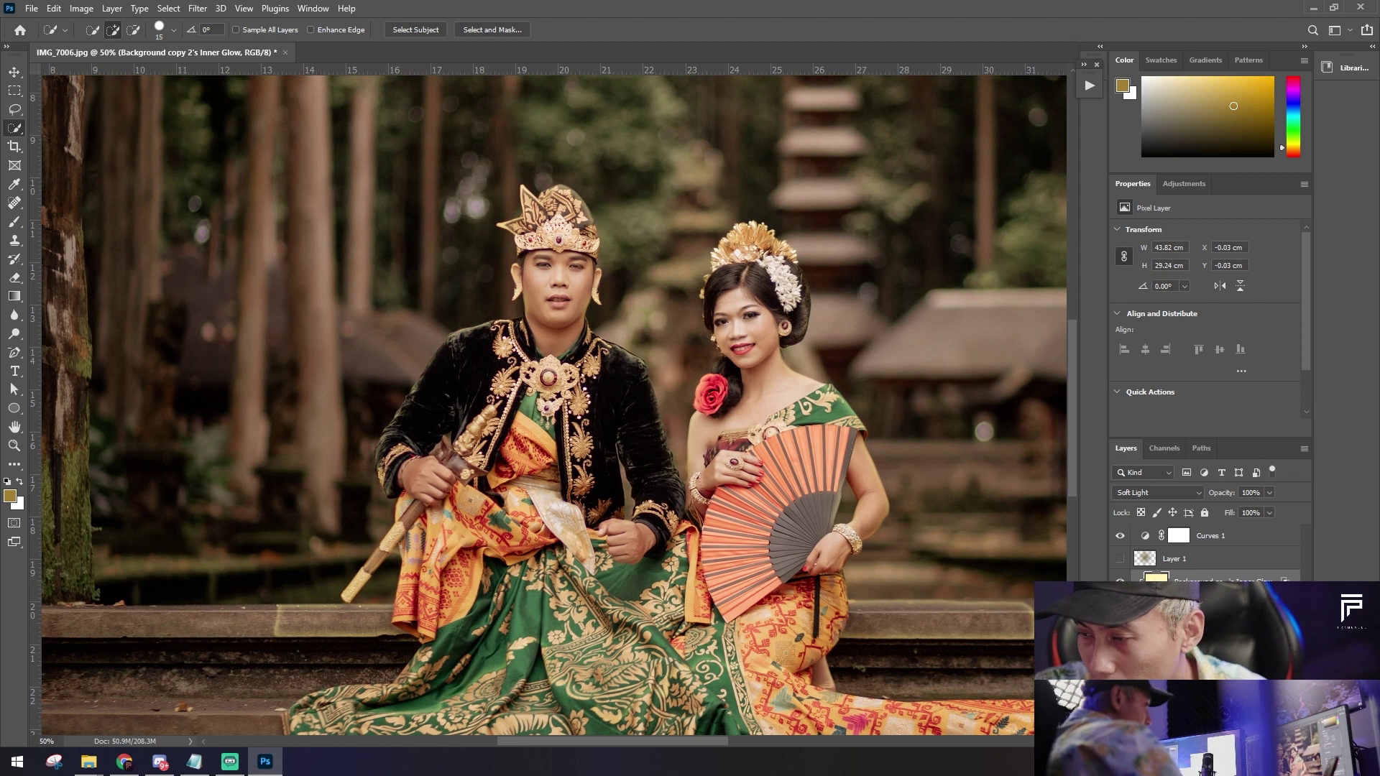
{"action": "left_click", "coordinate": [1162, 734]}
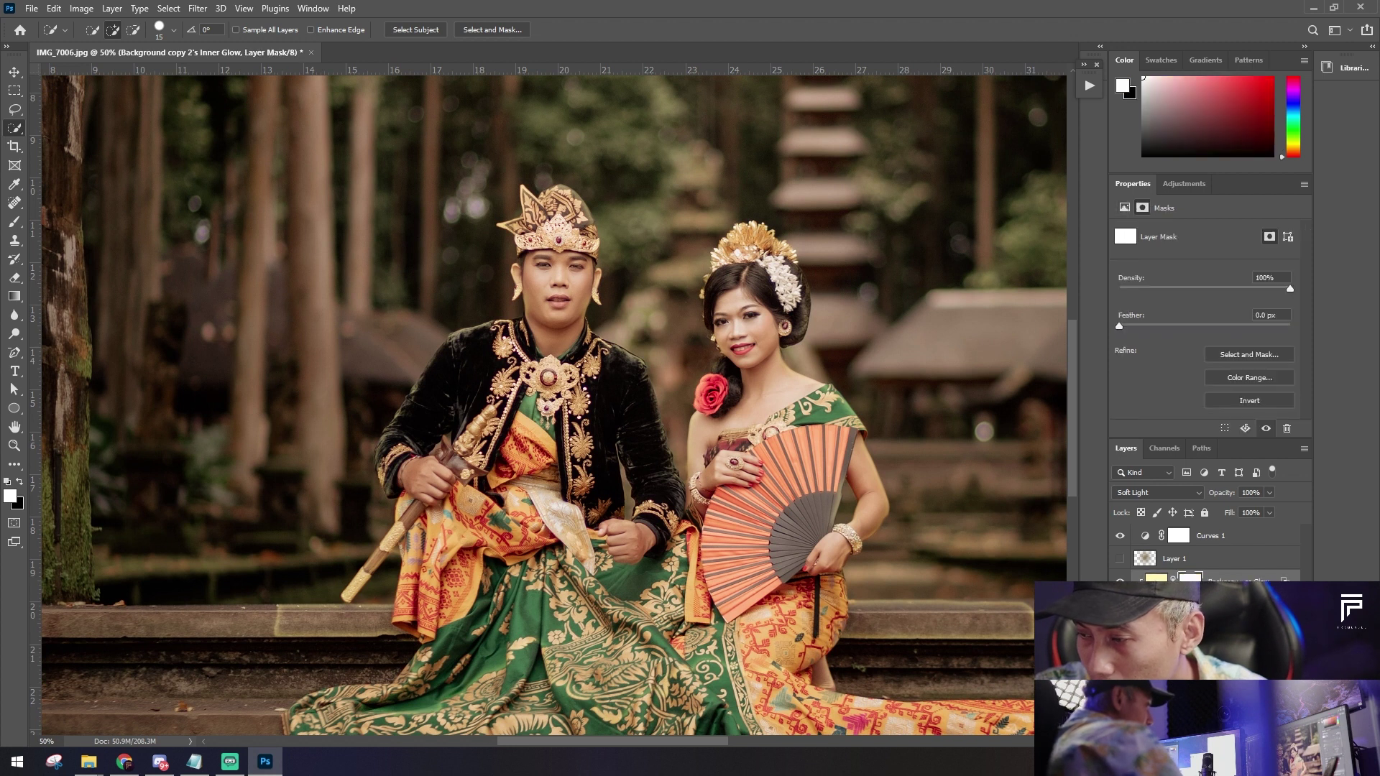
Step: Paint black at 48% opacity on the glow mask to hide the glow along the stone step
{"action": "key", "text": "b"}
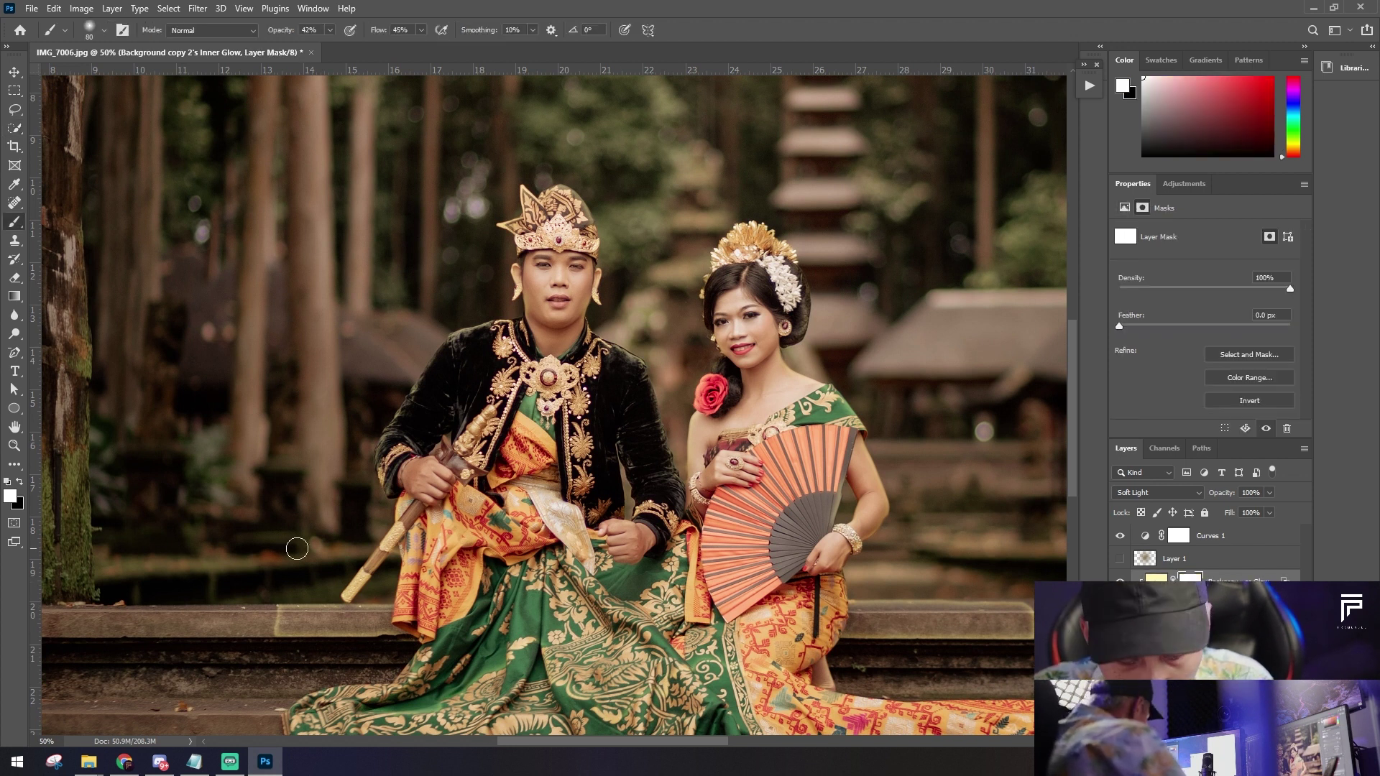
{"action": "key", "text": "x"}
{"action": "key", "text": "bracketright"}
{"action": "key", "text": "bracketright"}
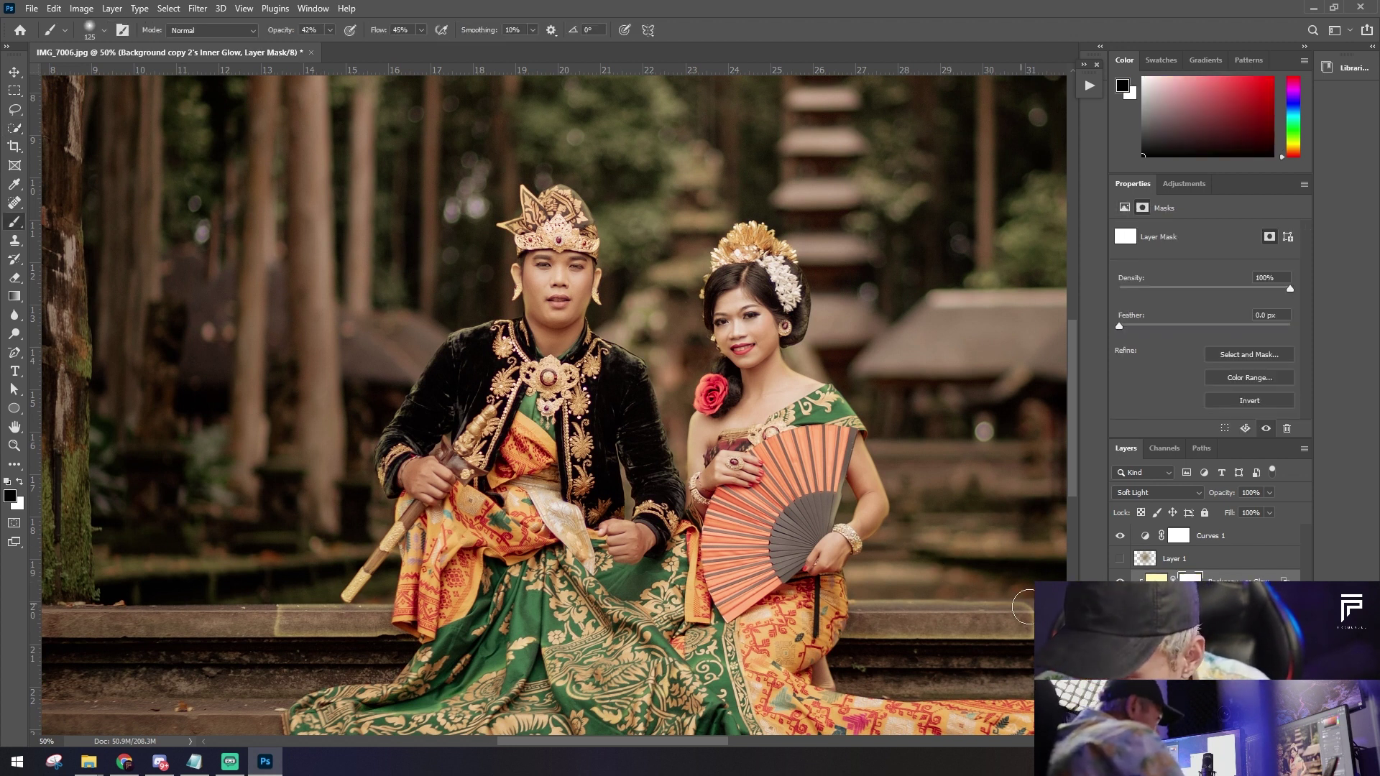
{"action": "left_click", "coordinate": [332, 31]}
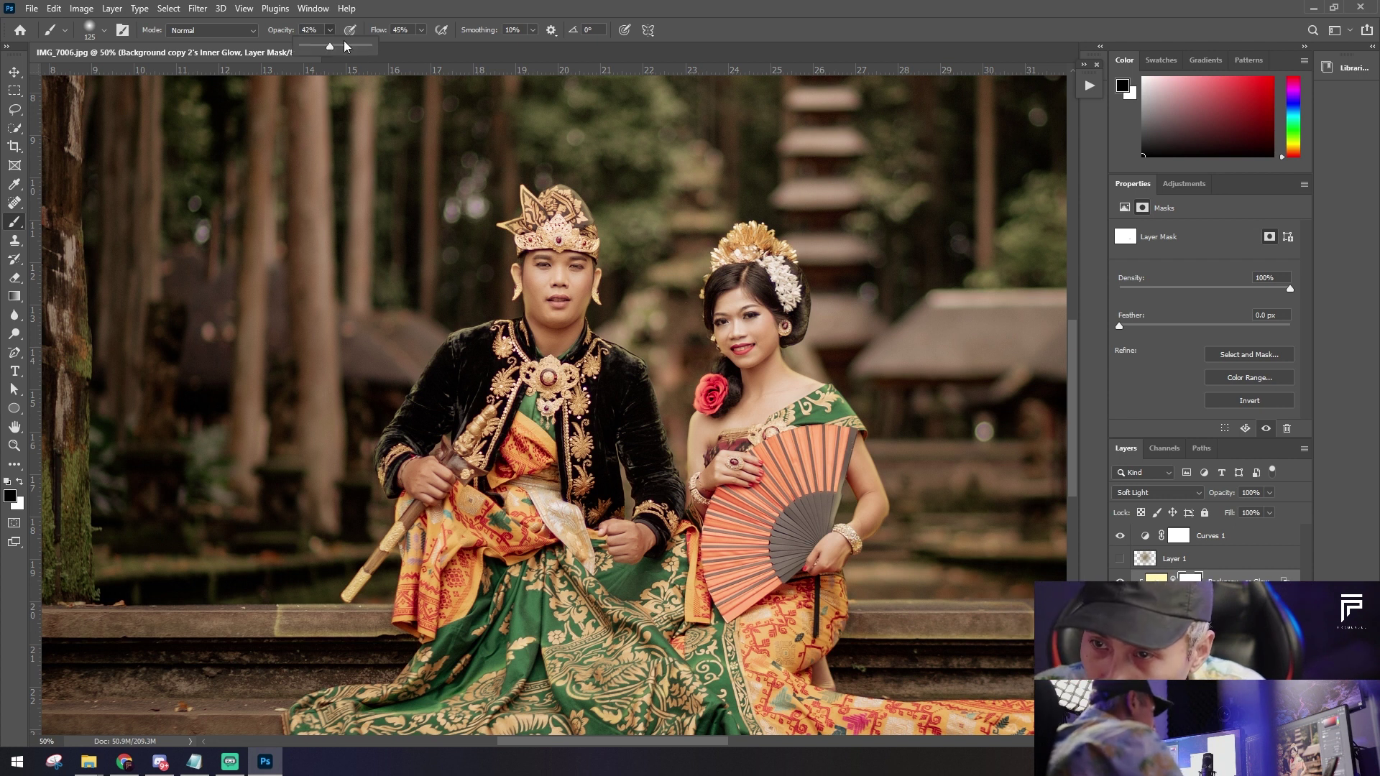
{"action": "left_click", "coordinate": [421, 30]}
{"action": "left_click", "coordinate": [983, 654]}
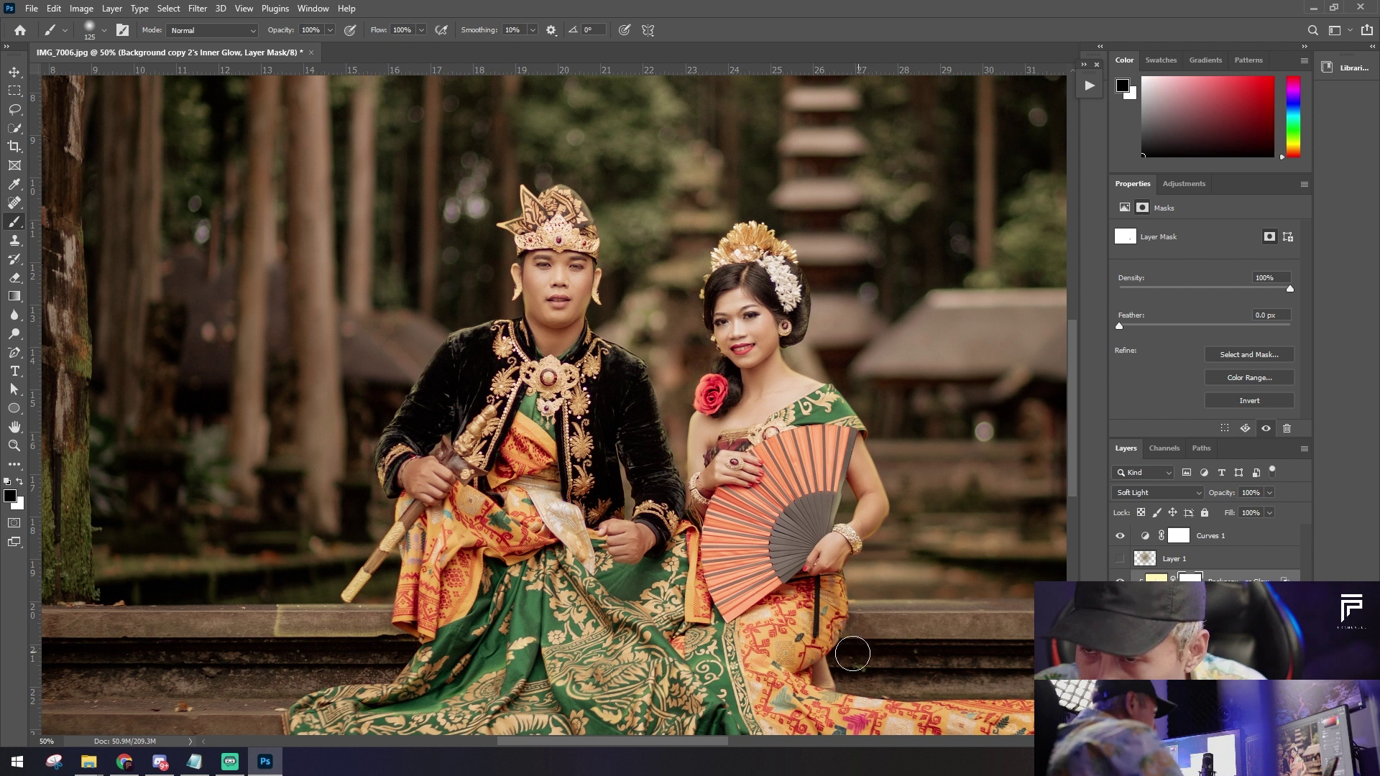
{"action": "left_click", "coordinate": [333, 31]}
{"action": "left_click", "coordinate": [359, 628]}
{"action": "left_click_drag", "start_coordinate": [280, 609], "coordinate": [361, 620]}
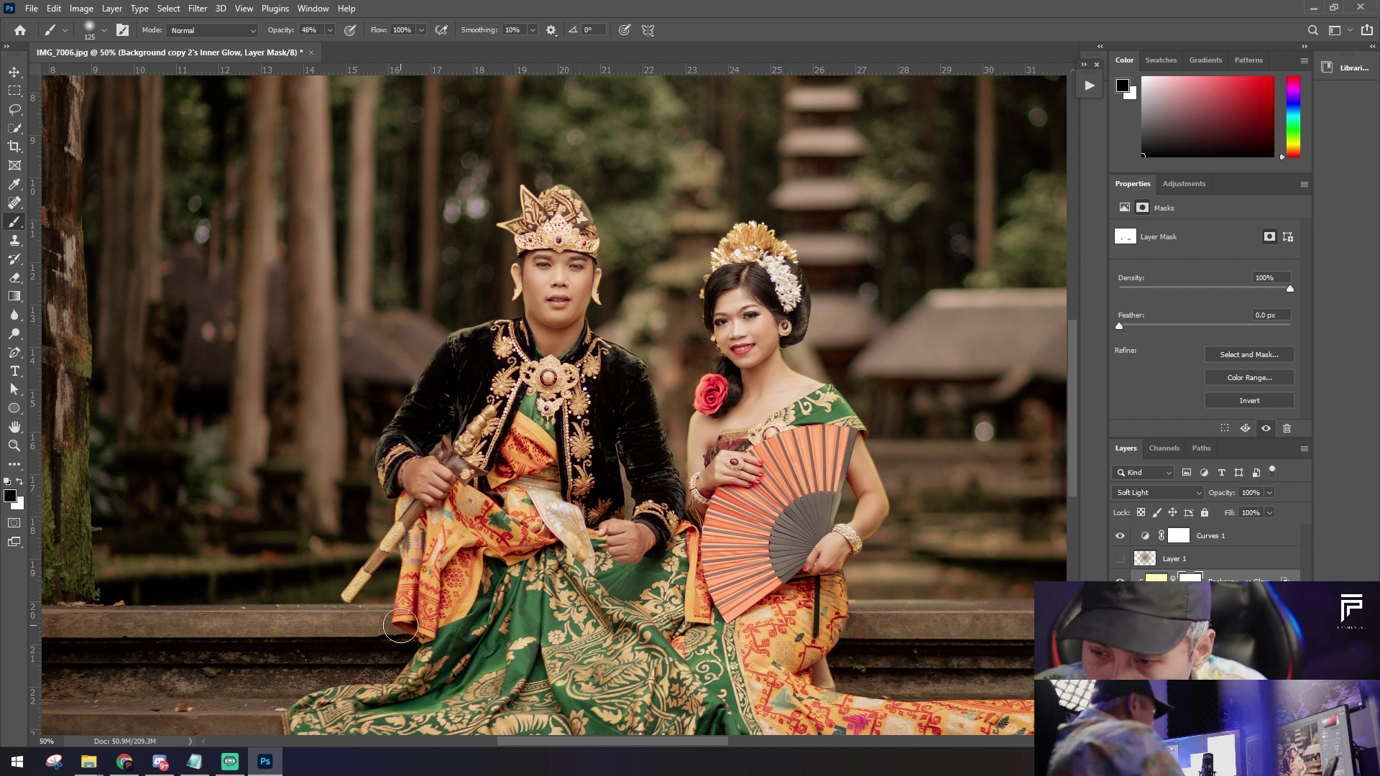
{"action": "key", "text": "ctrl+plus"}
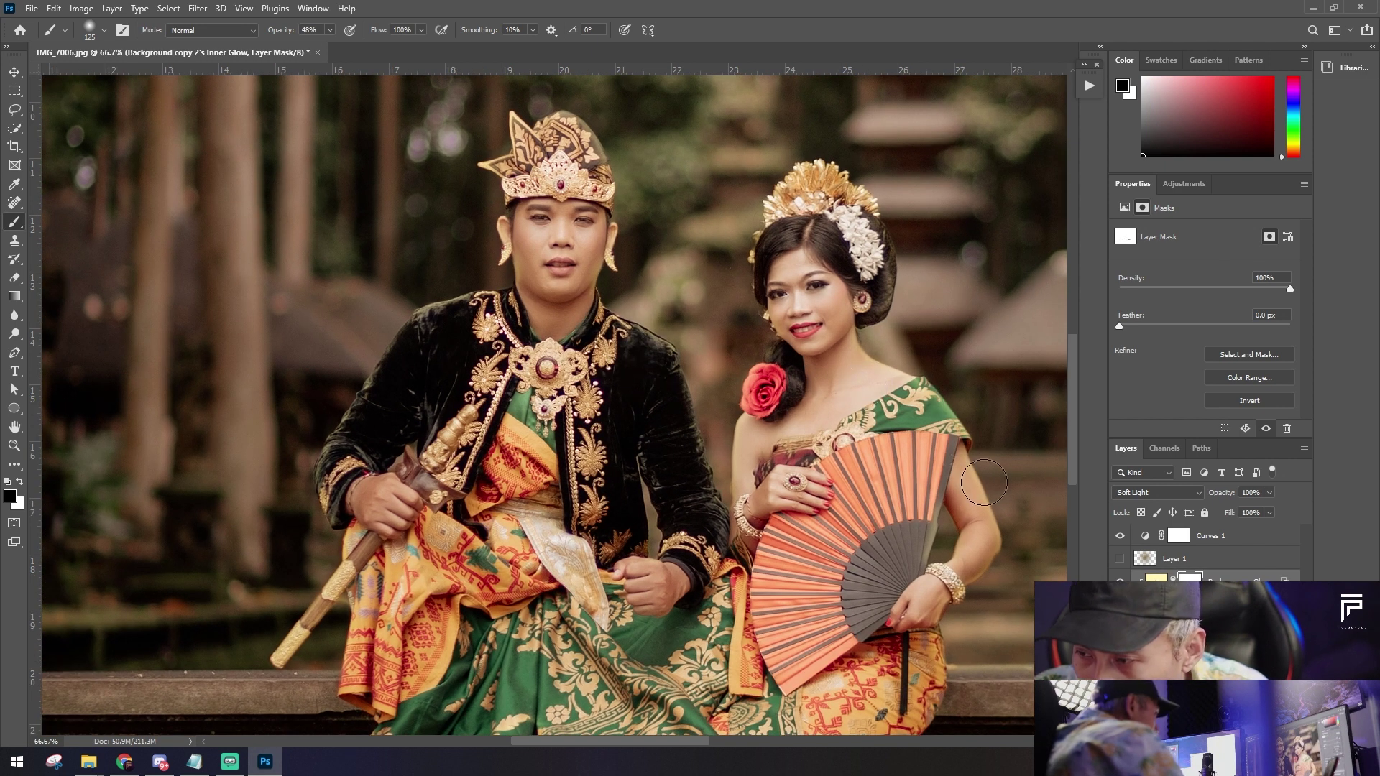
Step: Lower the glow layer pixels' saturation to -63 with Hue/Saturation
{"action": "key", "text": "ctrl+2"}
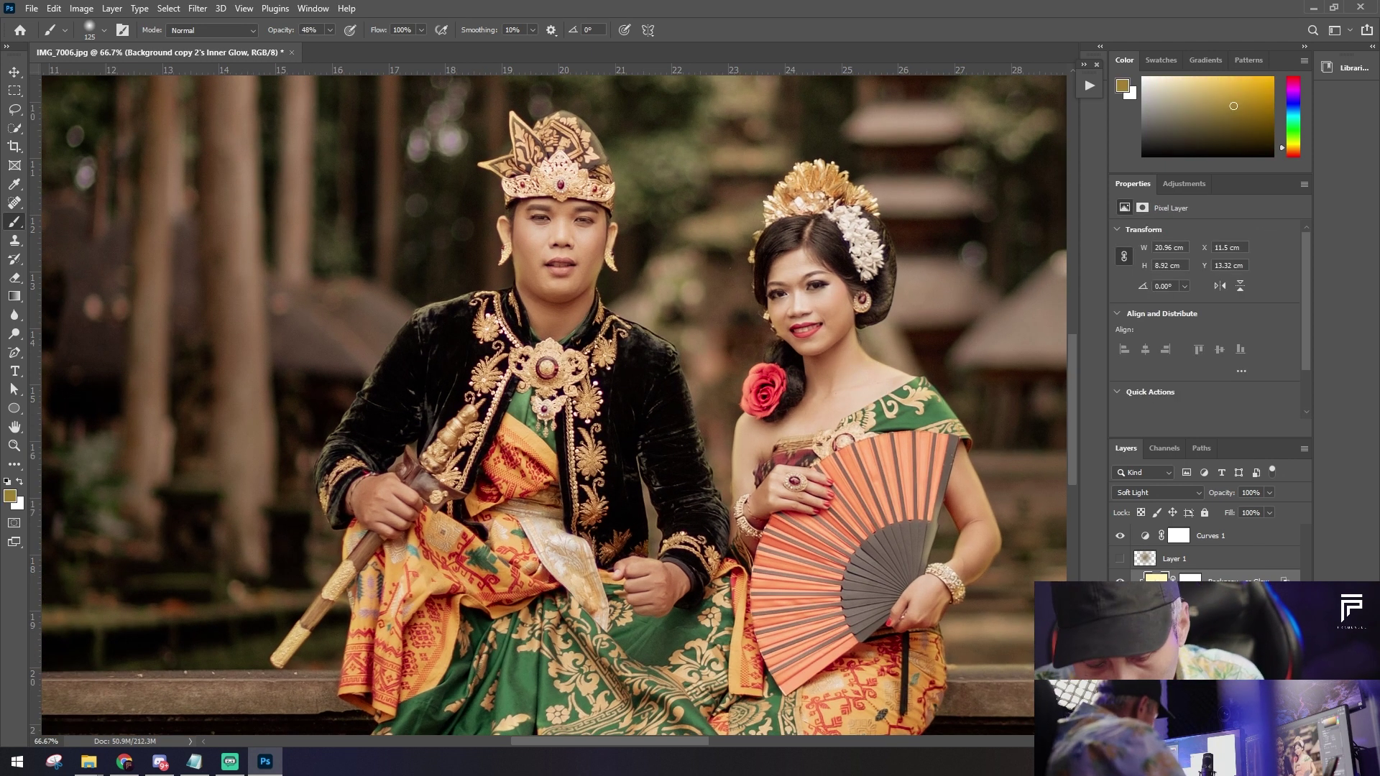
{"action": "key", "text": "ctrl+u"}
{"action": "mouse_move", "coordinate": [1033, 299]}
{"action": "left_mouse_down"}
{"action": "mouse_move", "coordinate": [1003, 302]}
{"action": "mouse_move", "coordinate": [1058, 308]}
{"action": "mouse_move", "coordinate": [1032, 307]}
{"action": "left_mouse_up"}
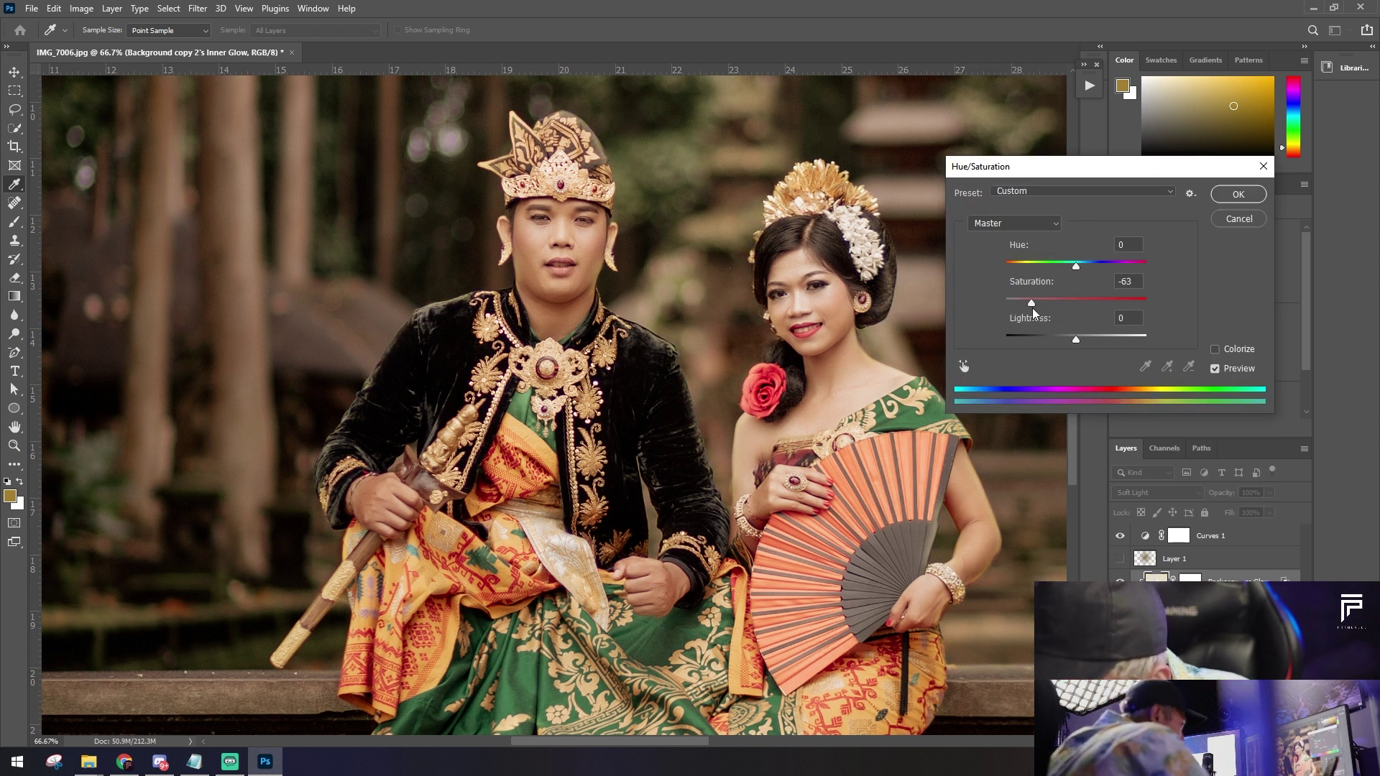
Step: Apply the -63 saturation change and zoom in to check the faces
{"action": "left_click", "coordinate": [1229, 194]}
{"action": "scroll", "coordinate": [1073, 471], "scroll_direction": "up", "scroll_amount": 2}
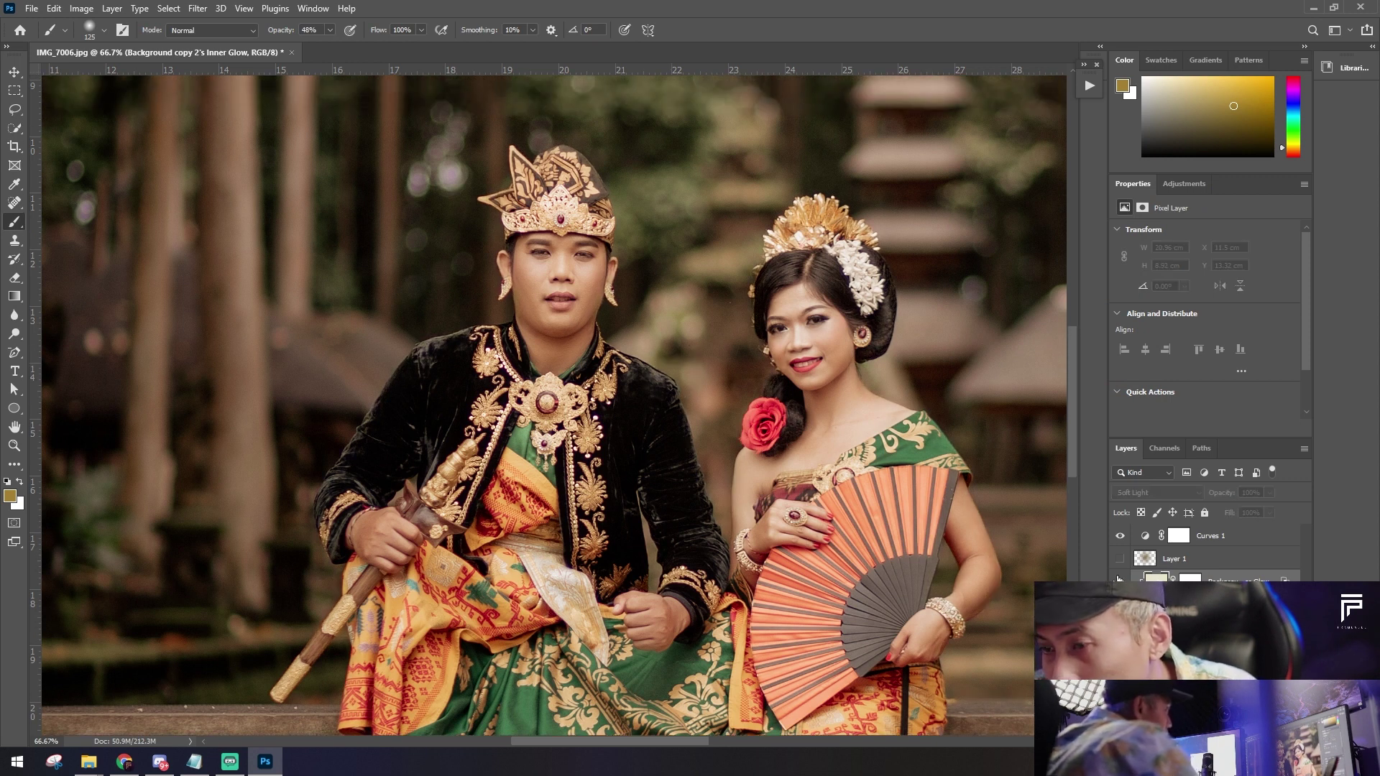
{"action": "key", "text": "ctrl+minus"}
{"action": "key", "text": "ctrl+plus"}
{"action": "key", "text": "ctrl+plus"}
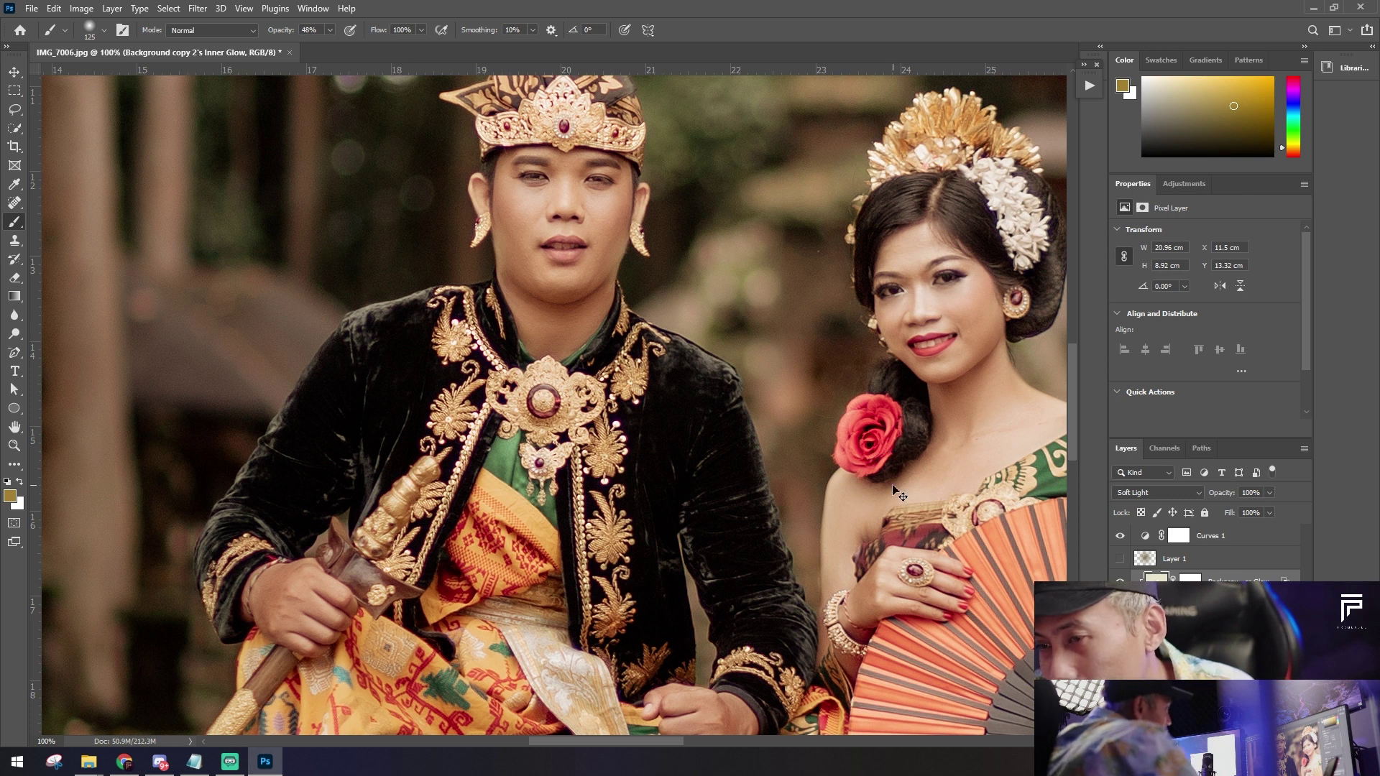
{"action": "key", "text": "ctrl+minus"}
{"action": "key", "text": "ctrl+minus"}
{"action": "key", "text": "ctrl+minus"}
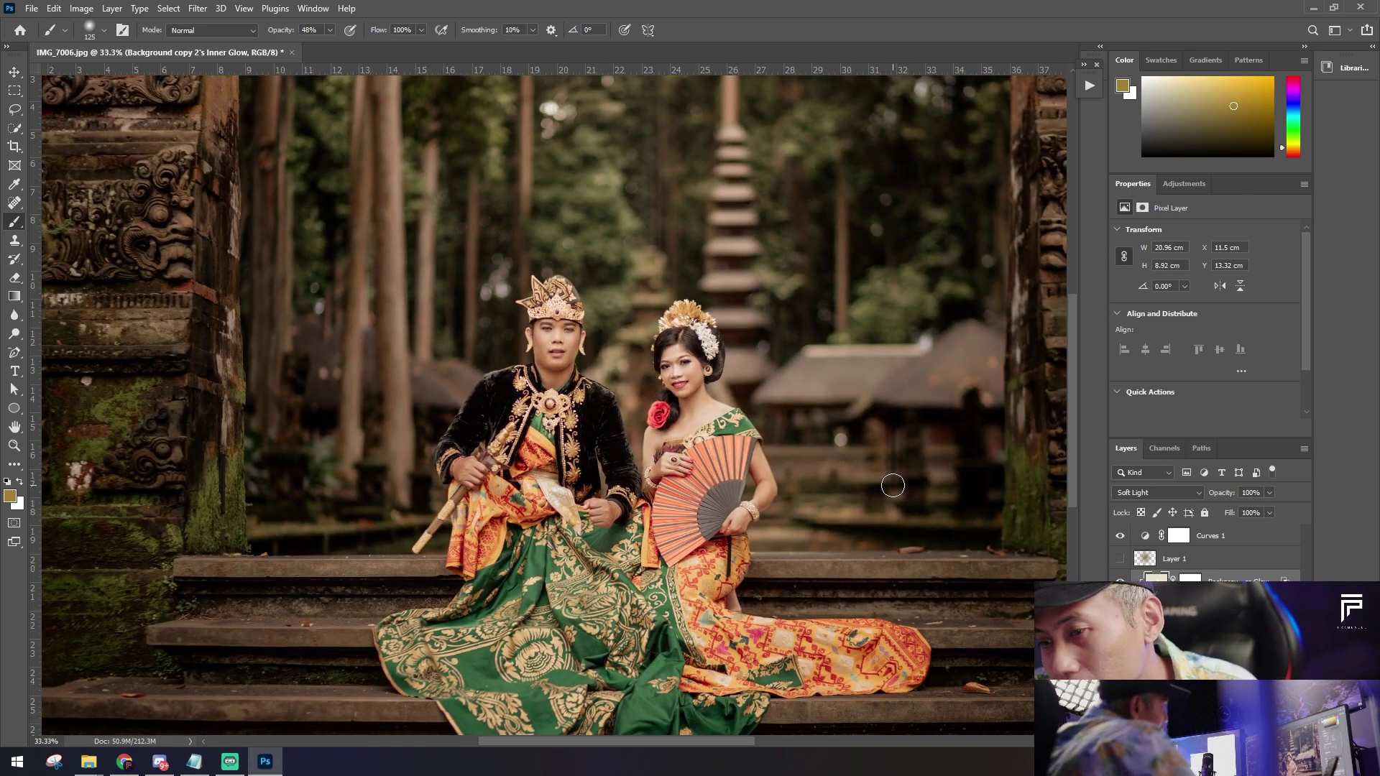
Step: Toggle layer visibility to compare, then show Layer 1 again and select it
{"action": "left_click", "coordinate": [1120, 579]}
{"action": "left_click", "coordinate": [1120, 579]}
{"action": "left_click", "coordinate": [1120, 579]}
{"action": "left_click", "coordinate": [1120, 579]}
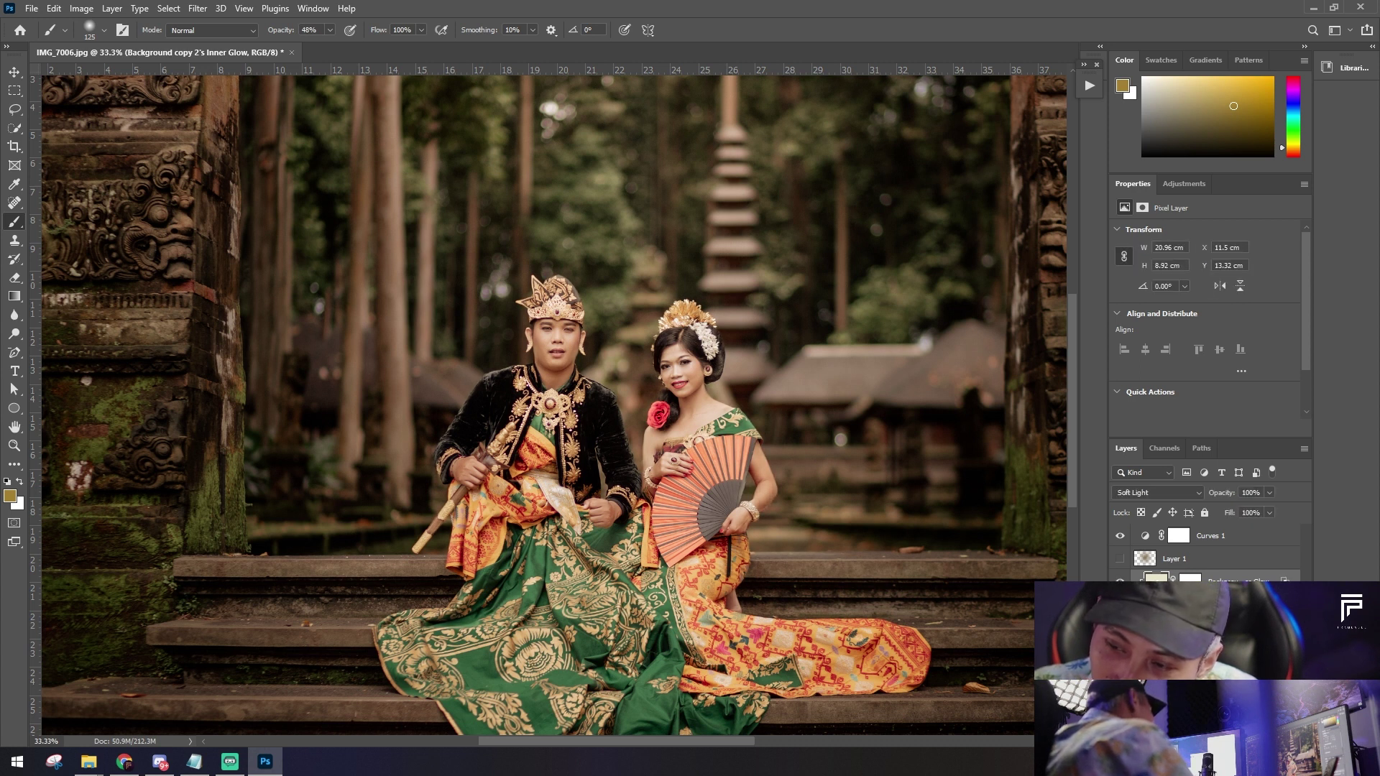
{"action": "key", "text": "ctrl+minus"}
{"action": "left_click", "coordinate": [1120, 580]}
{"action": "left_click", "coordinate": [1120, 580]}
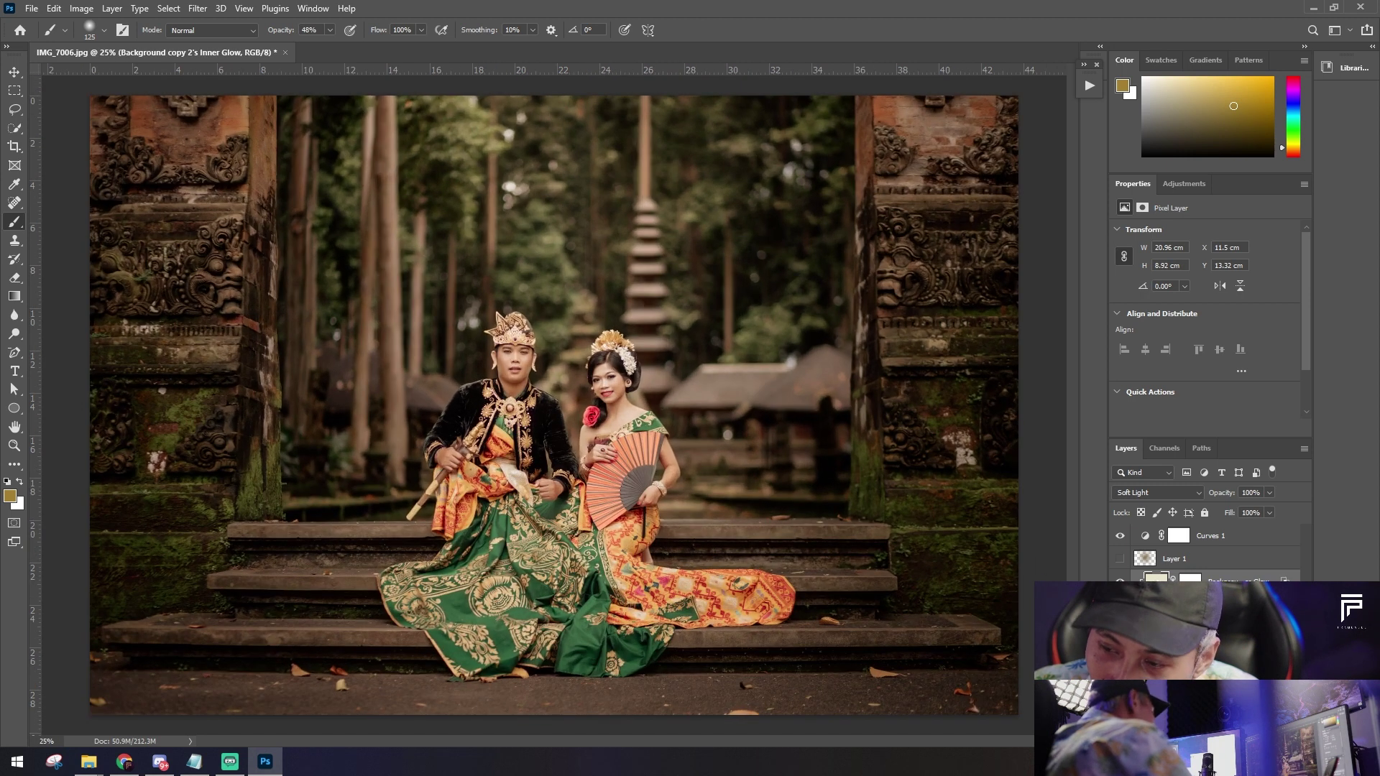
{"action": "left_click", "coordinate": [1172, 559]}
{"action": "left_click", "coordinate": [1120, 558]}
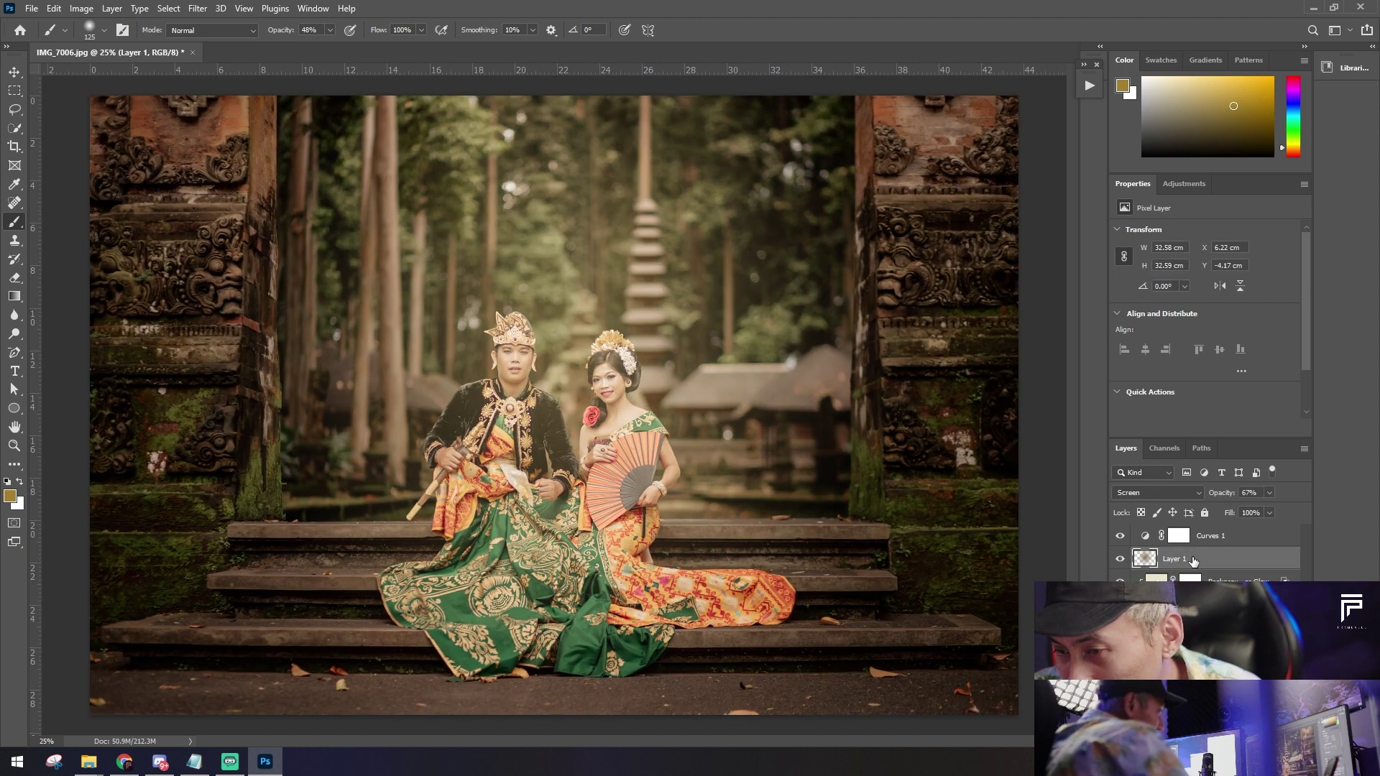
Step: Move Layer 1's light up over the temple scene and commit the transform
{"action": "key", "text": "Delete"}
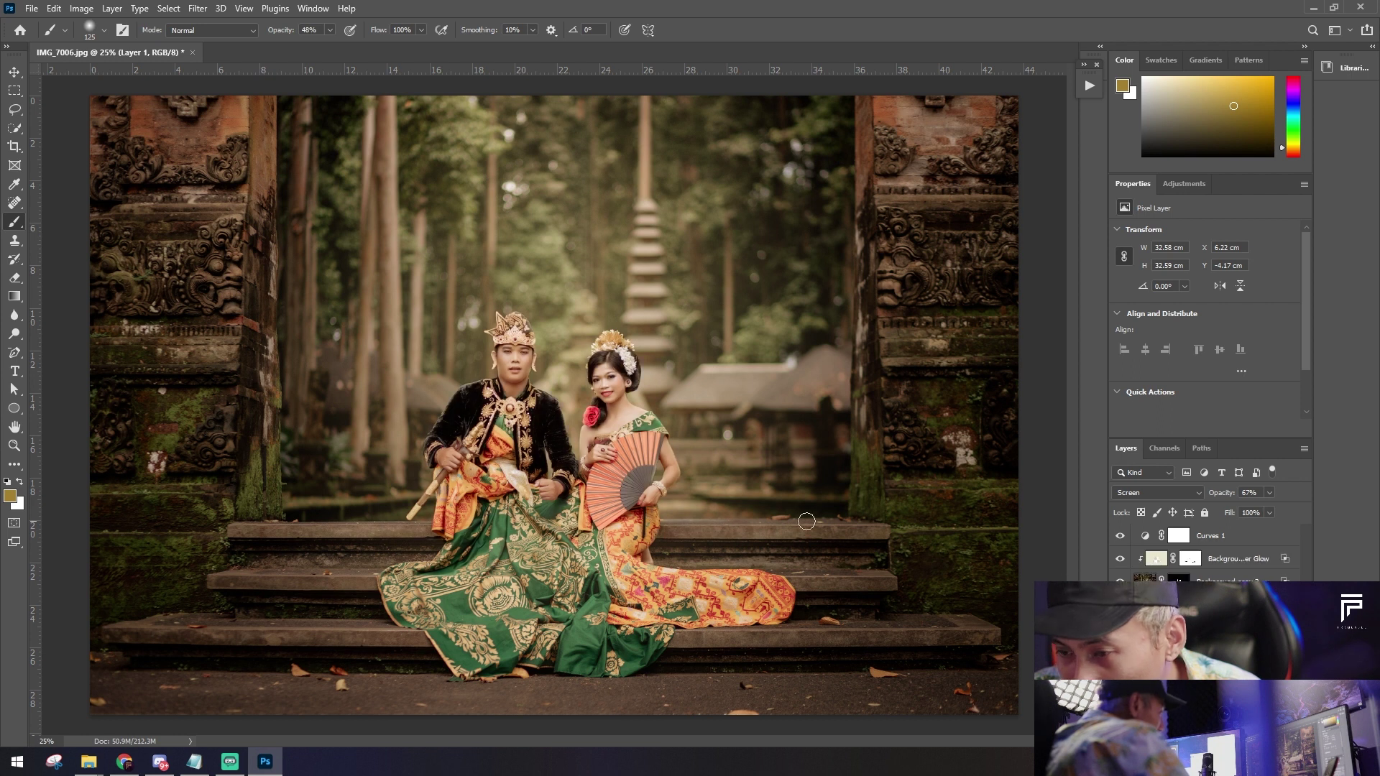
{"action": "key", "text": "v"}
{"action": "mouse_move", "coordinate": [668, 388]}
{"action": "left_mouse_down"}
{"action": "mouse_move", "coordinate": [665, 492]}
{"action": "mouse_move", "coordinate": [678, 291]}
{"action": "left_mouse_up"}
{"action": "key", "text": "ctrl+minus"}
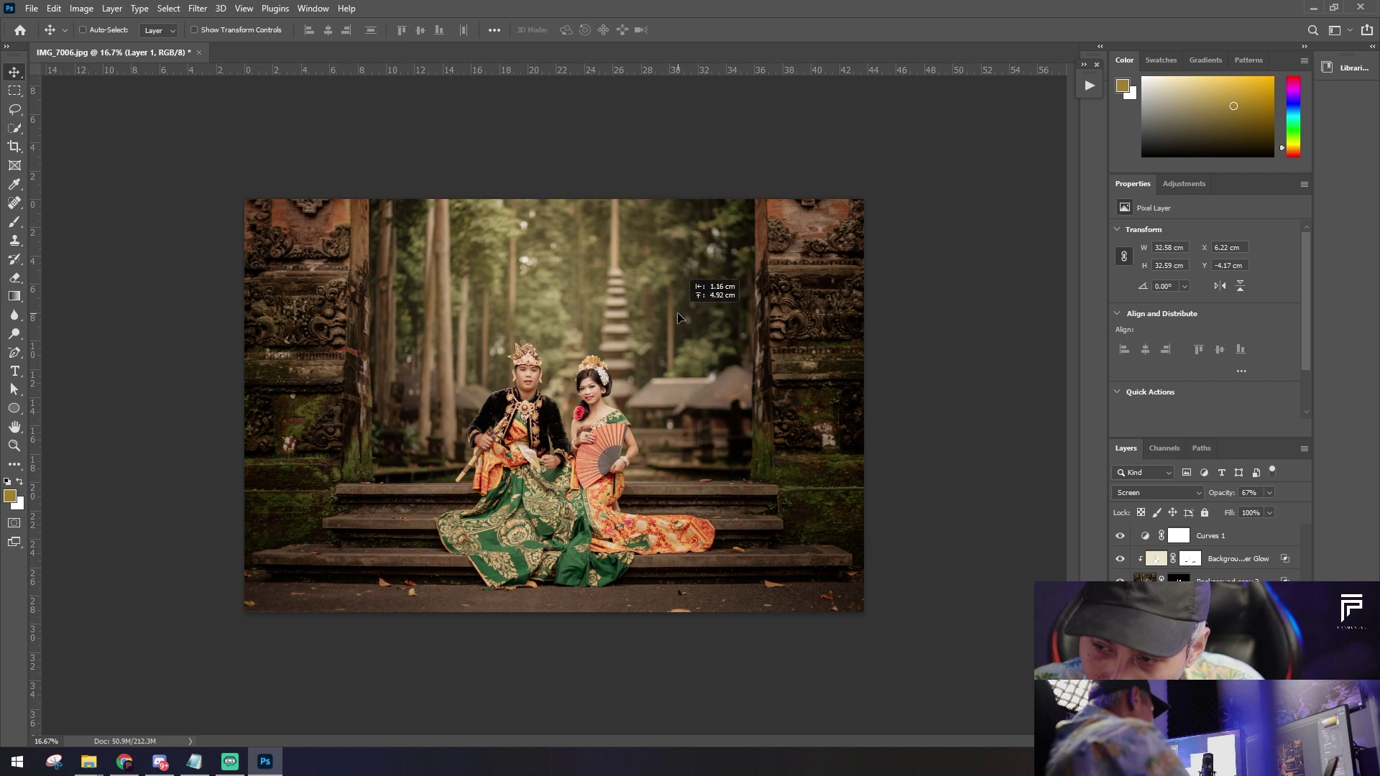
{"action": "mouse_move", "coordinate": [678, 291]}
{"action": "left_mouse_down"}
{"action": "mouse_move", "coordinate": [705, 262]}
{"action": "mouse_move", "coordinate": [658, 315]}
{"action": "mouse_move", "coordinate": [693, 353]}
{"action": "left_mouse_up"}
{"action": "key", "text": "ctrl+t"}
{"action": "key", "text": "Return"}
{"action": "key", "text": "ctrl+plus"}
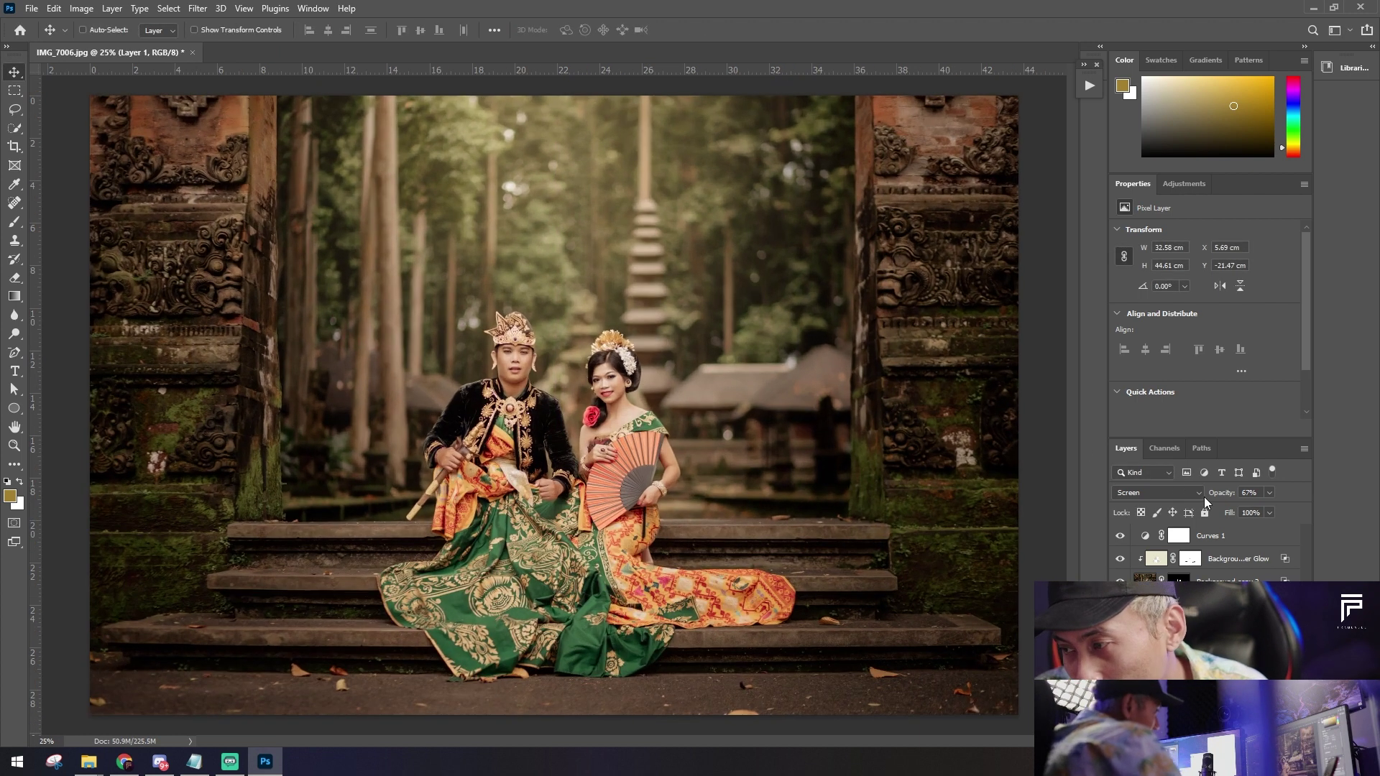
Step: Set Layer 1's opacity to 60% and drag a copy of it above Curves 1
{"action": "left_click", "coordinate": [1270, 494]}
{"action": "left_click_drag", "start_coordinate": [1270, 502], "coordinate": [1297, 508]}
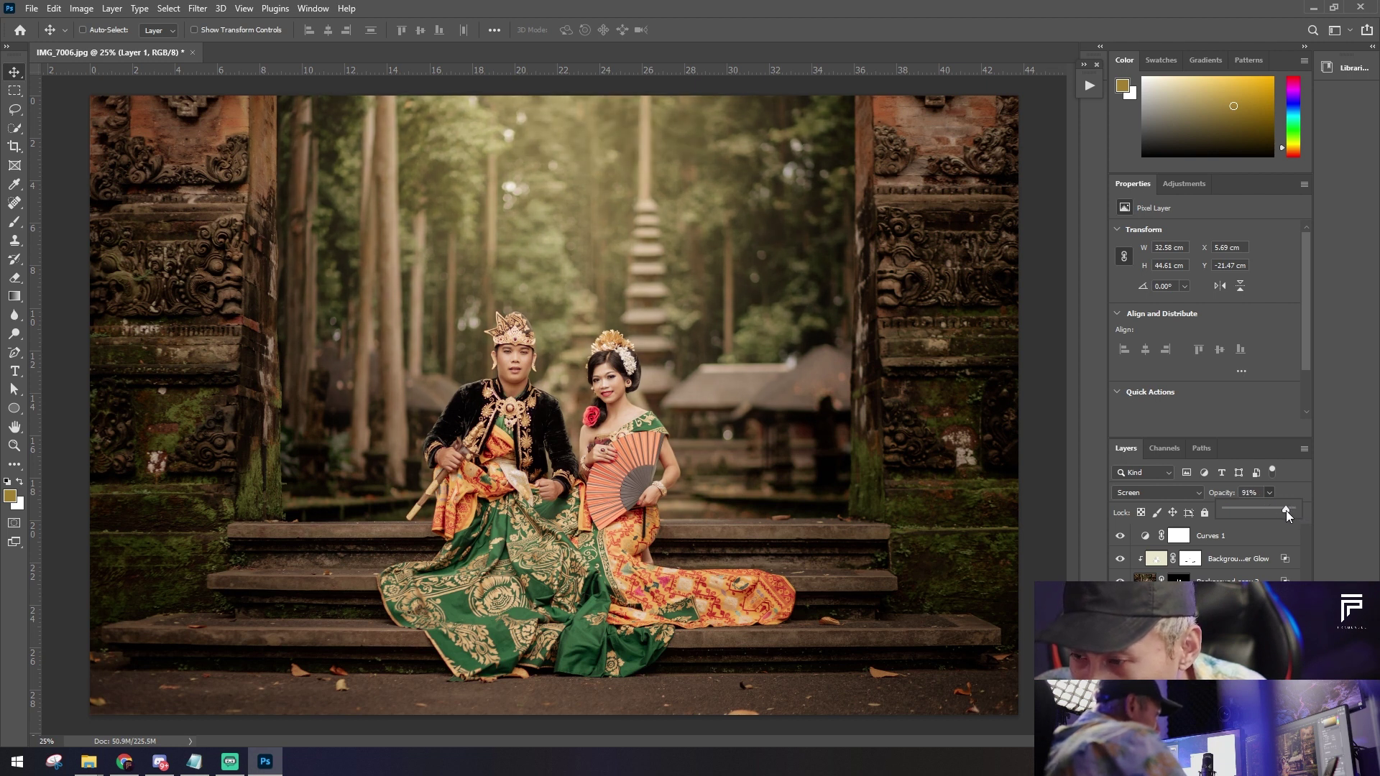
{"action": "key", "text": "ctrl+plus"}
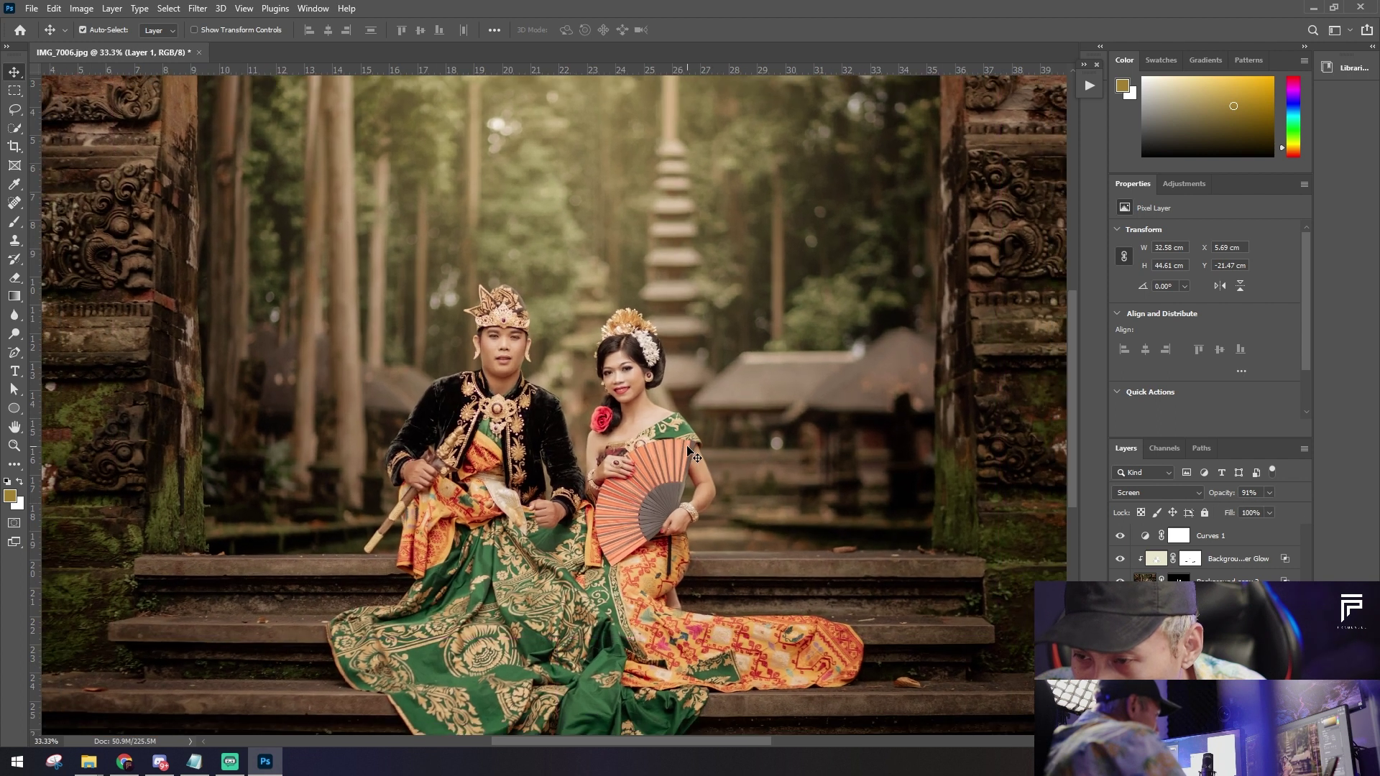
{"action": "key", "text": "ctrl+minus"}
{"action": "key", "text": "ctrl+minus"}
{"action": "key", "text": "ctrl+plus"}
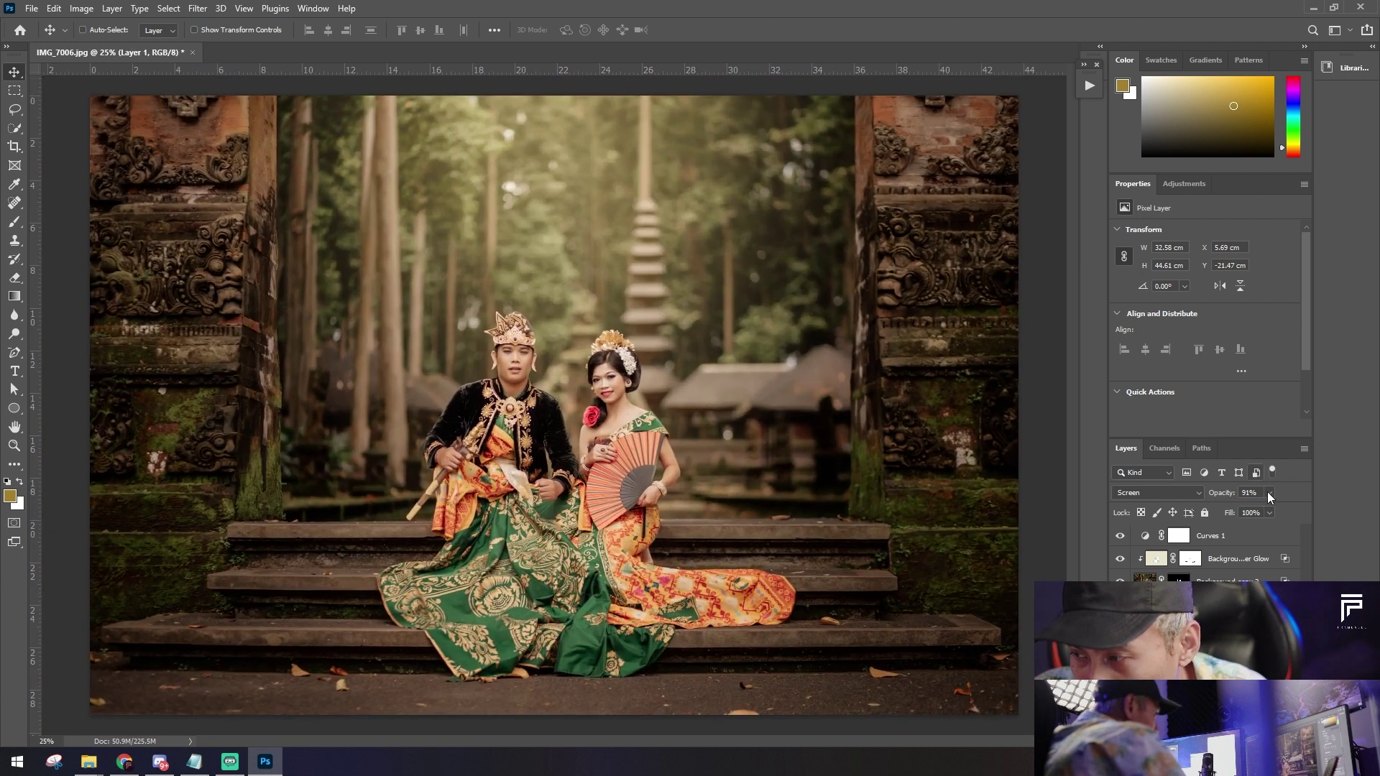
{"action": "left_click_drag", "start_coordinate": [1231, 510], "coordinate": [1248, 511]}
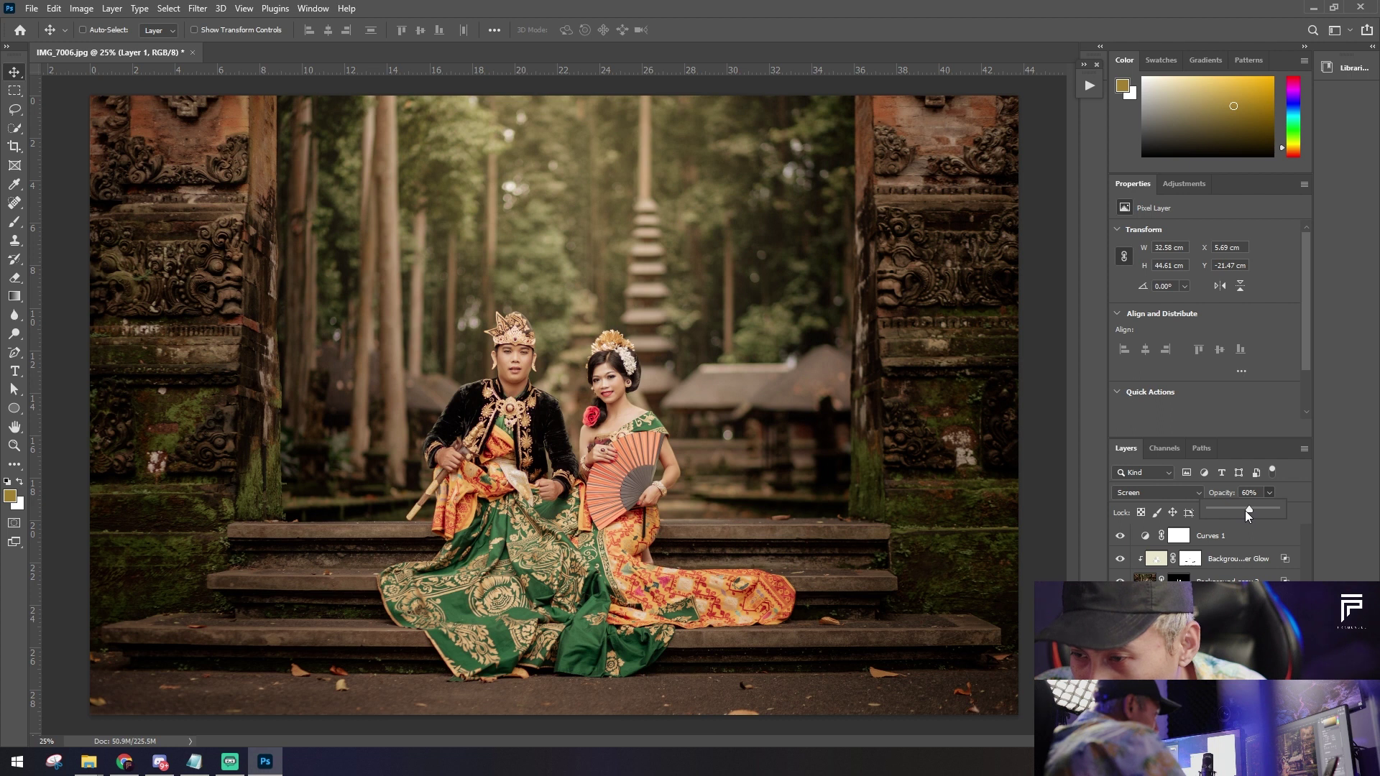
{"action": "key", "text": "ctrl+minus"}
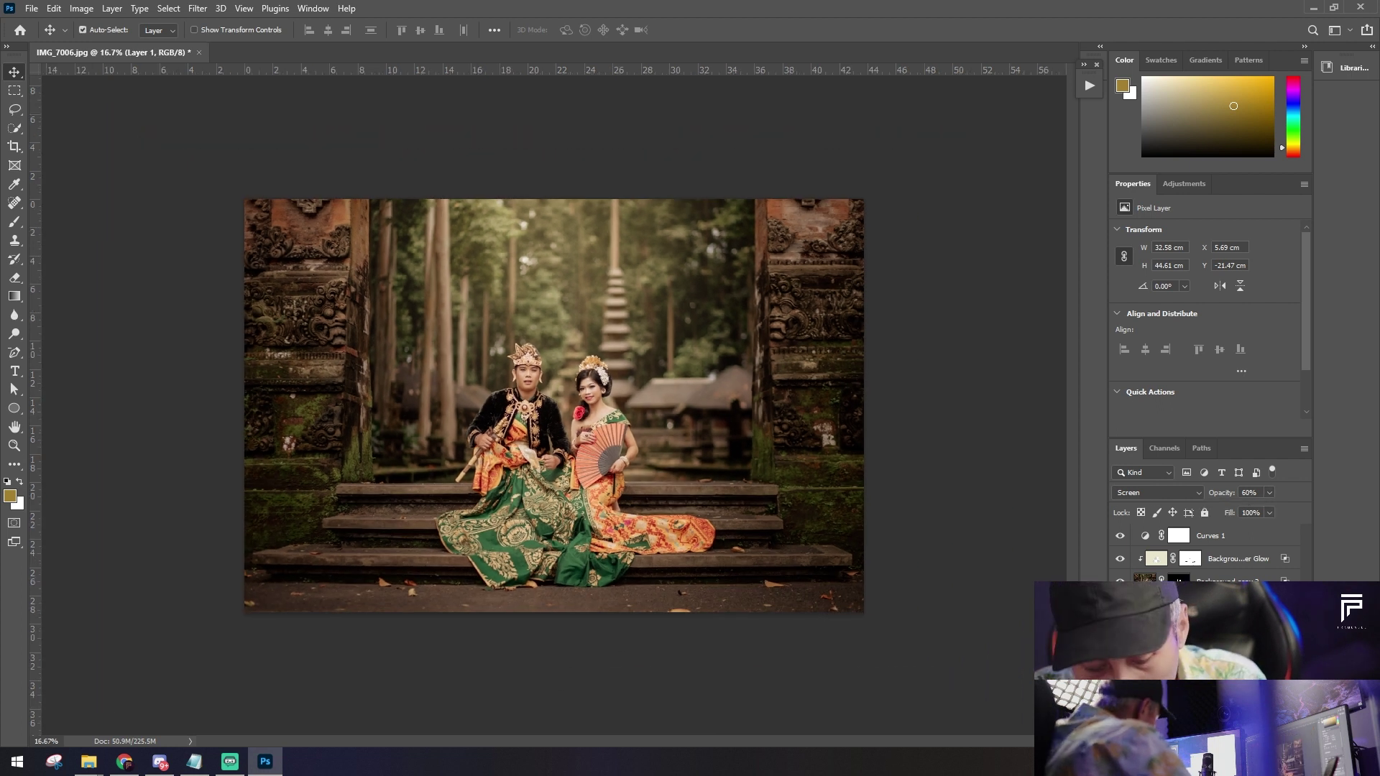
{"action": "left_click_drag", "start_coordinate": [1250, 604], "coordinate": [1261, 535]}
Step: Place the light layer copy above Curves 1 and rotate it about 89°
{"action": "left_click_drag", "start_coordinate": [606, 406], "coordinate": [921, 616]}
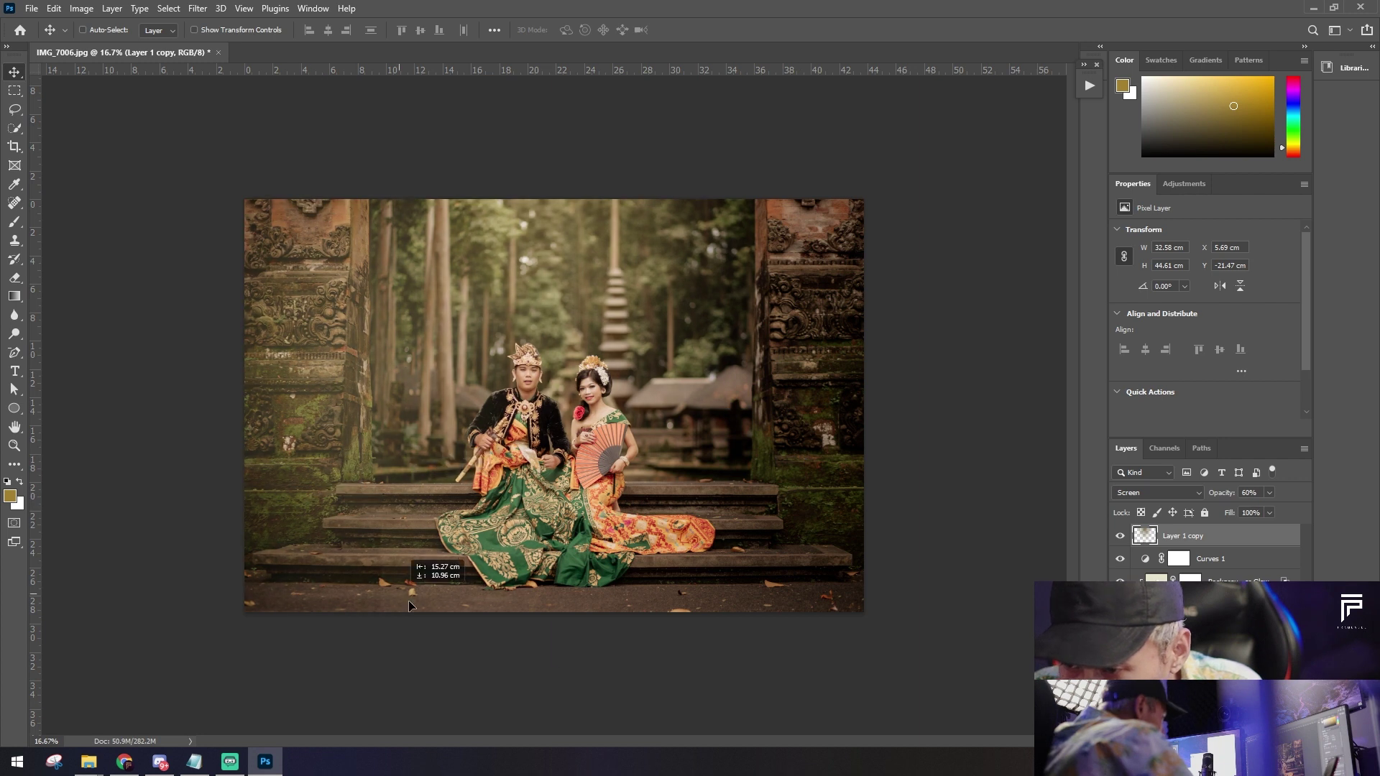
{"action": "left_click_drag", "start_coordinate": [920, 616], "coordinate": [903, 643]}
{"action": "key", "text": "ctrl+t"}
{"action": "mouse_move", "coordinate": [669, 107]}
{"action": "left_mouse_down"}
{"action": "mouse_move", "coordinate": [956, 400]}
{"action": "mouse_move", "coordinate": [897, 371]}
{"action": "mouse_move", "coordinate": [927, 159]}
{"action": "mouse_move", "coordinate": [153, 525]}
{"action": "mouse_move", "coordinate": [361, 503]}
{"action": "mouse_move", "coordinate": [631, 538]}
{"action": "mouse_move", "coordinate": [576, 537]}
{"action": "left_mouse_up"}
{"action": "left_click_drag", "start_coordinate": [913, 402], "coordinate": [900, 597]}
{"action": "left_click_drag", "start_coordinate": [718, 535], "coordinate": [697, 494]}
{"action": "key", "text": "Return"}
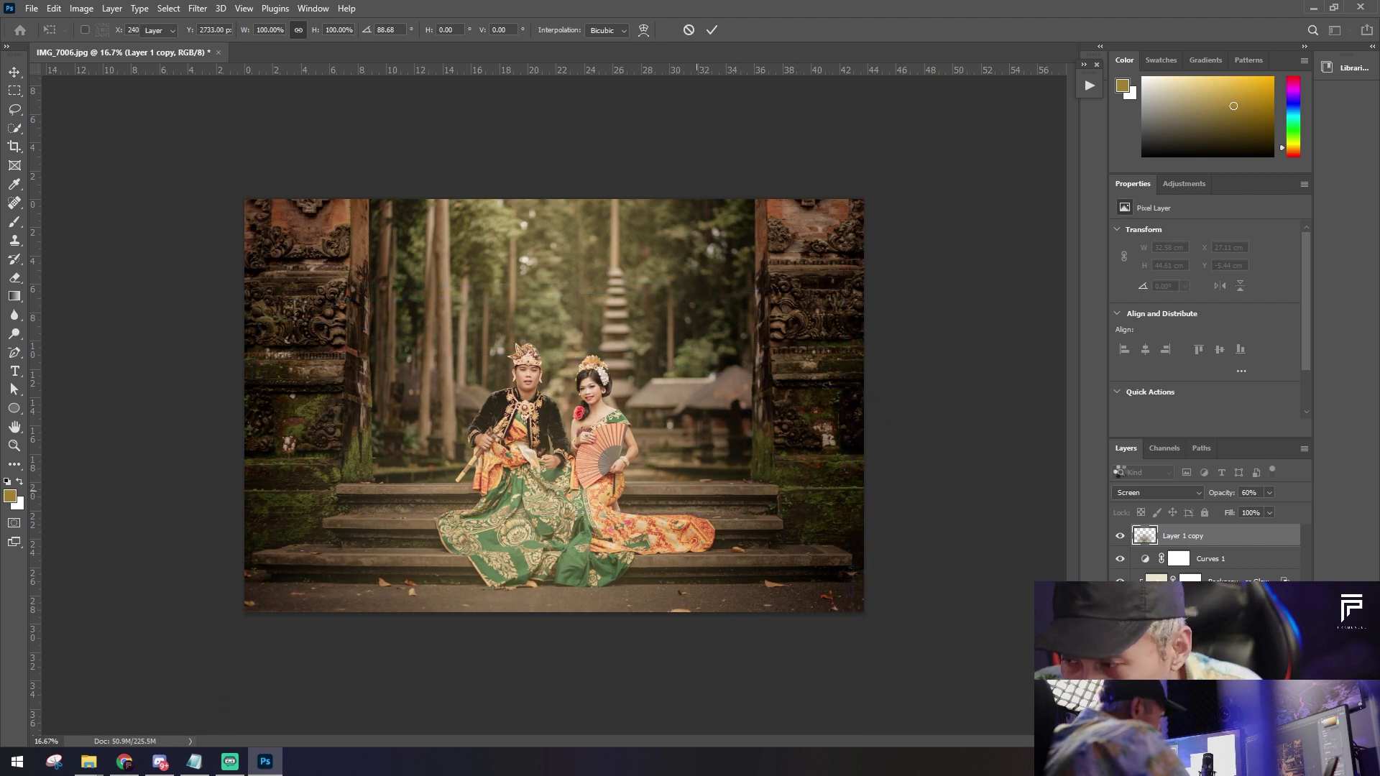
Step: Blend the copy as Screen at 20% opacity and nudge it slightly sideways
{"action": "left_click", "coordinate": [1153, 493]}
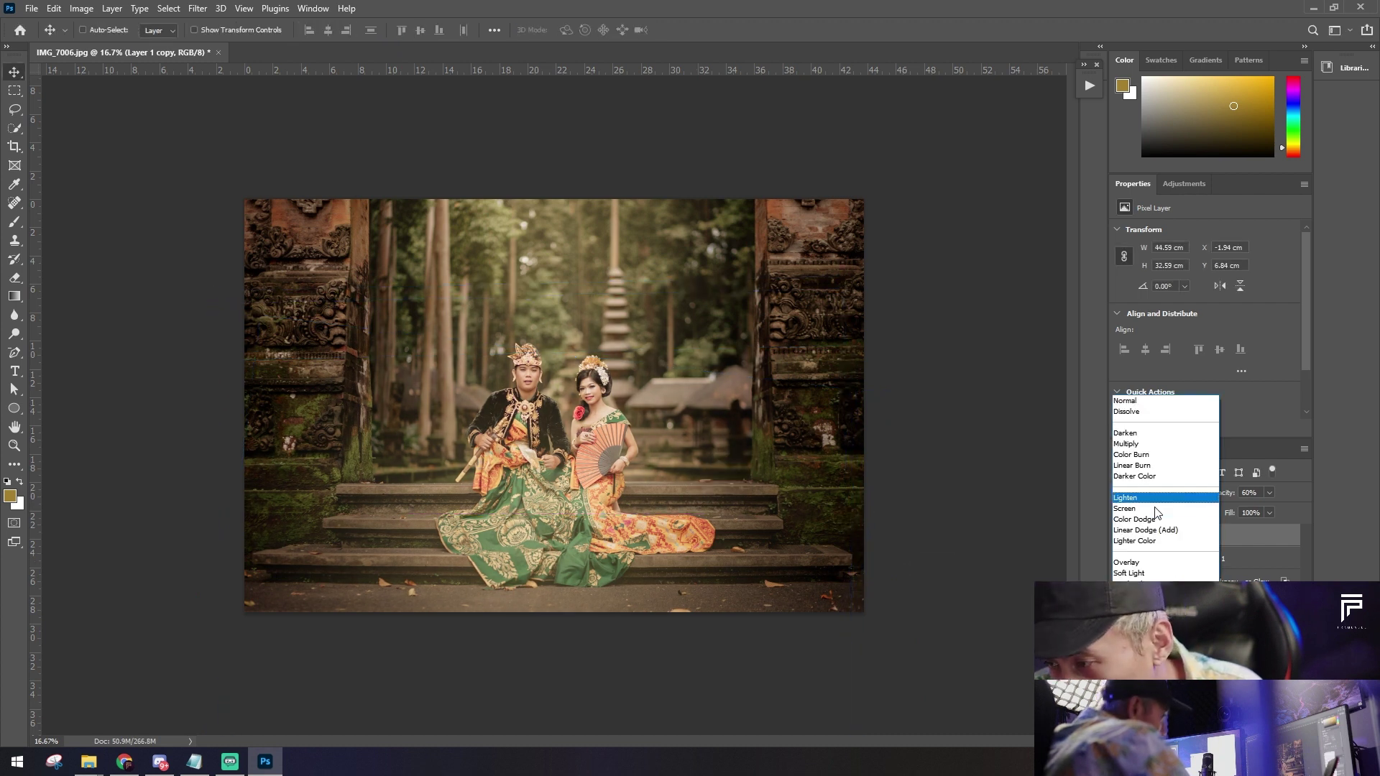
{"action": "left_click", "coordinate": [1143, 573]}
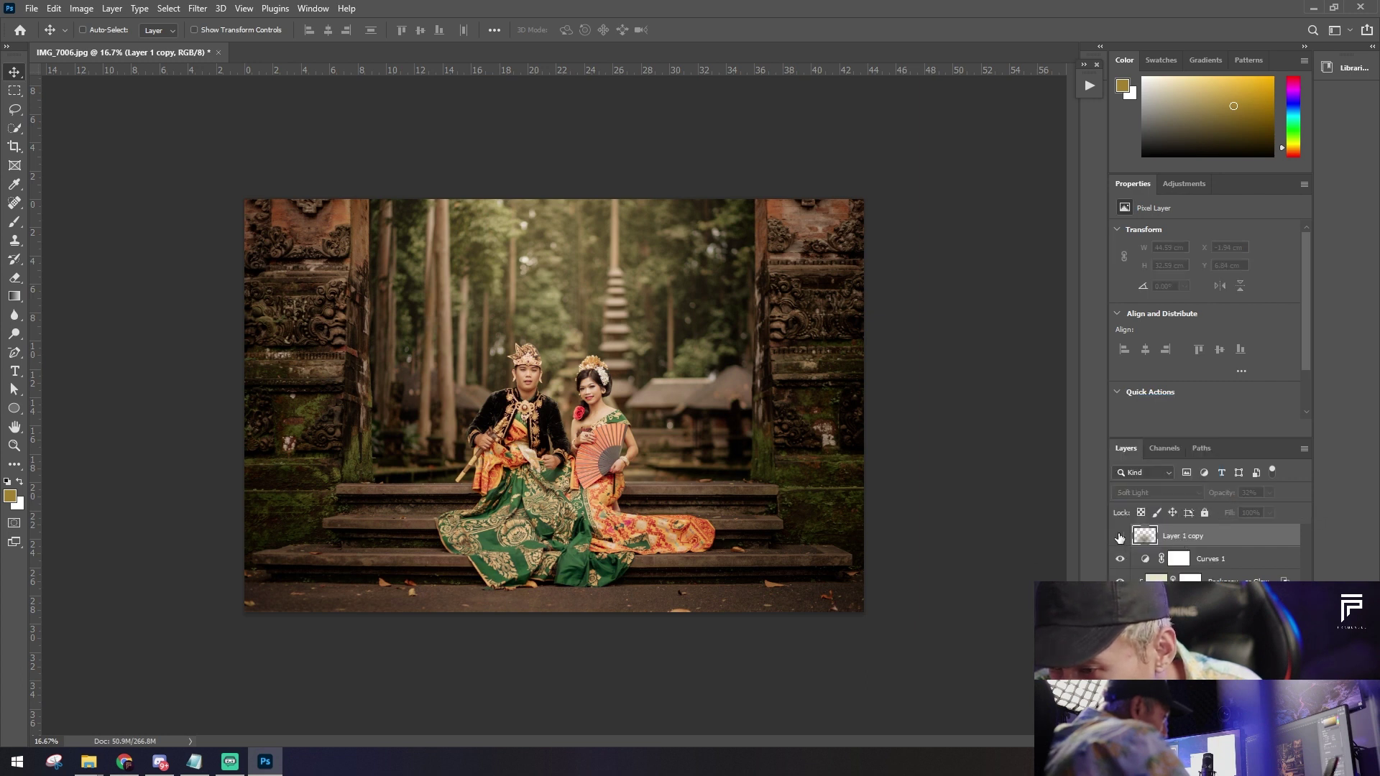
{"action": "key", "text": "ctrl+plus"}
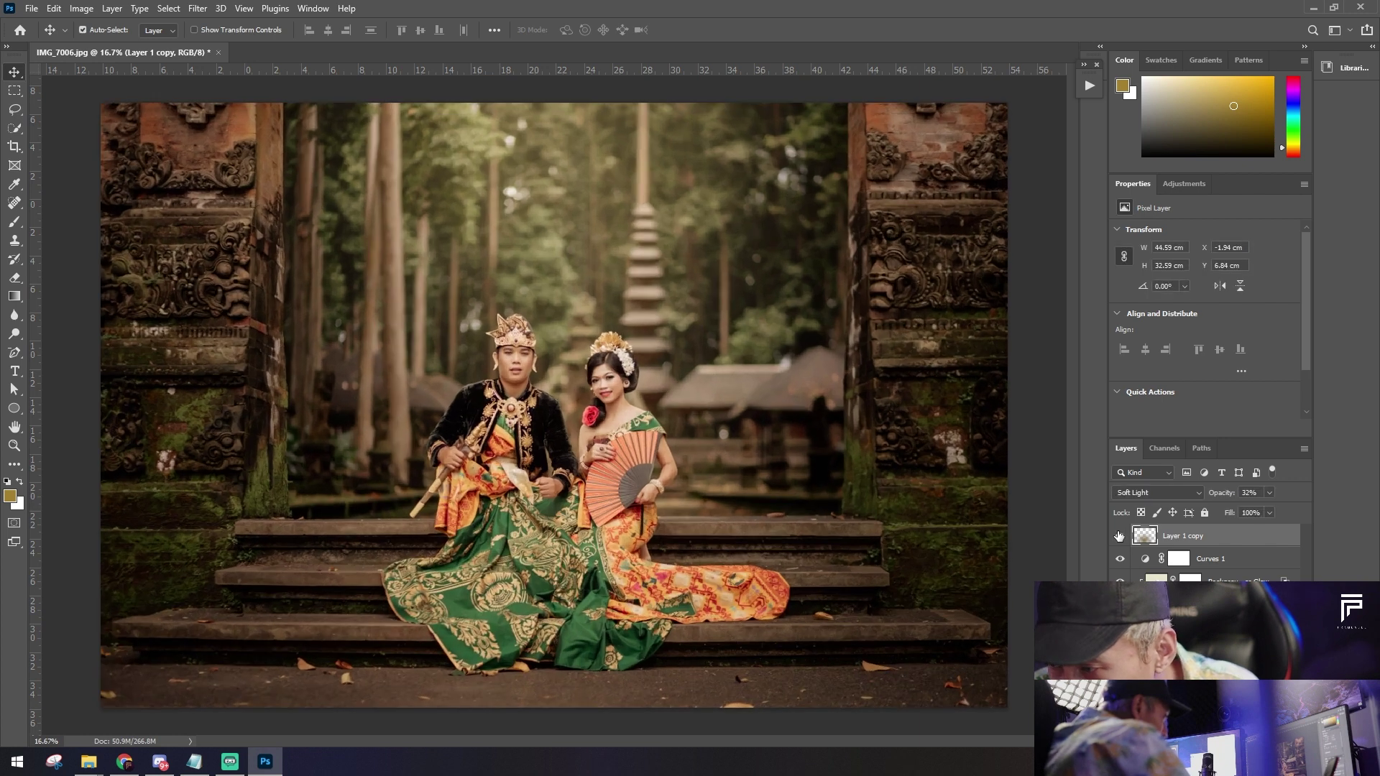
{"action": "key", "text": "ctrl+plus"}
{"action": "key", "text": "ctrl+plus"}
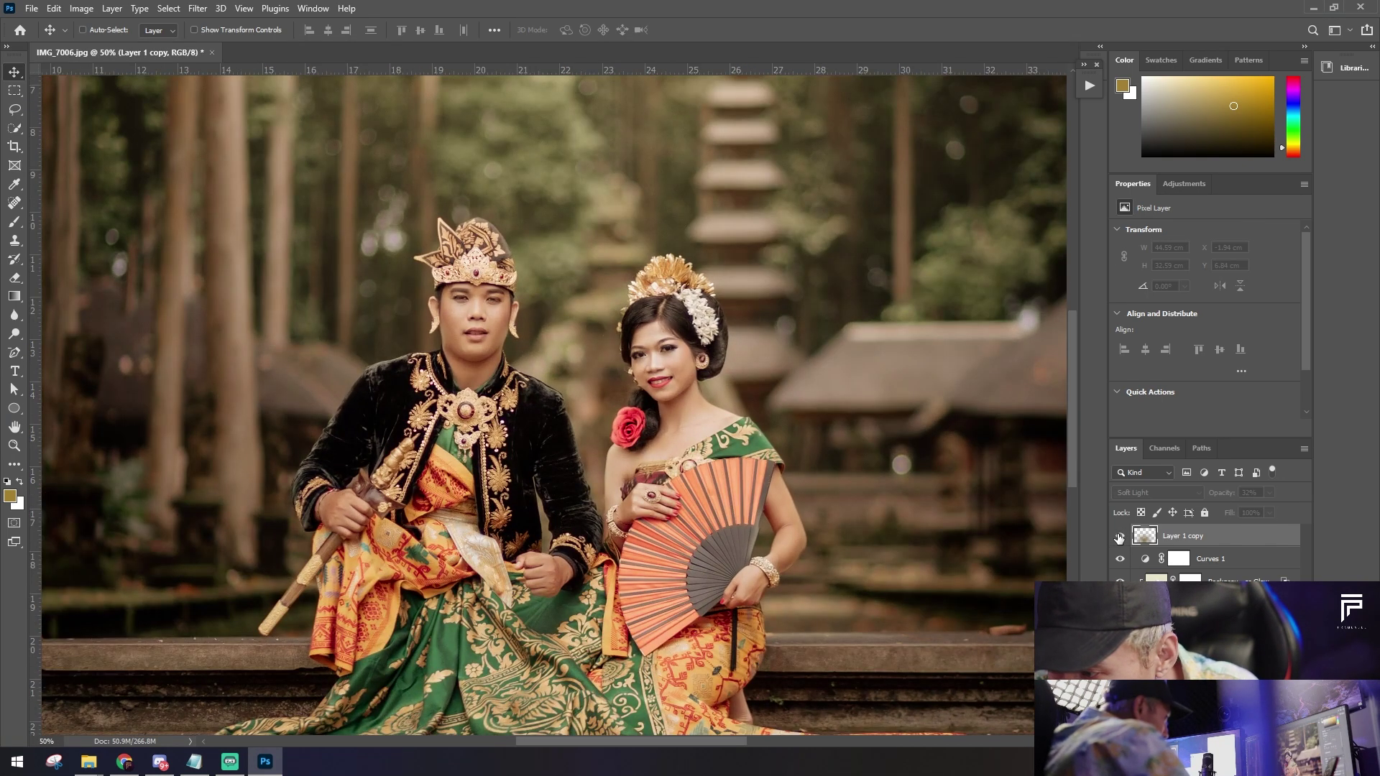
{"action": "left_click", "coordinate": [1159, 493]}
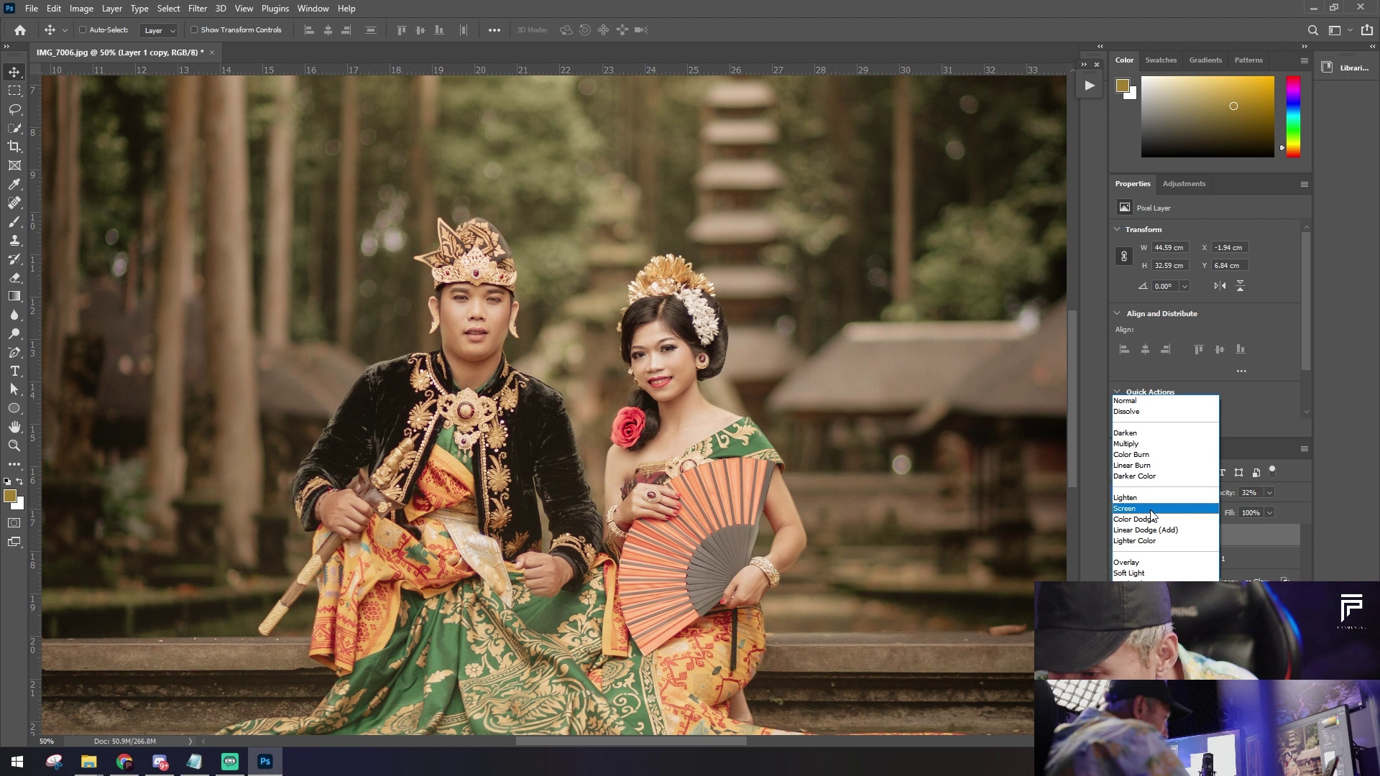
{"action": "left_click", "coordinate": [1150, 509]}
{"action": "left_click_drag", "start_coordinate": [1246, 510], "coordinate": [1242, 509]}
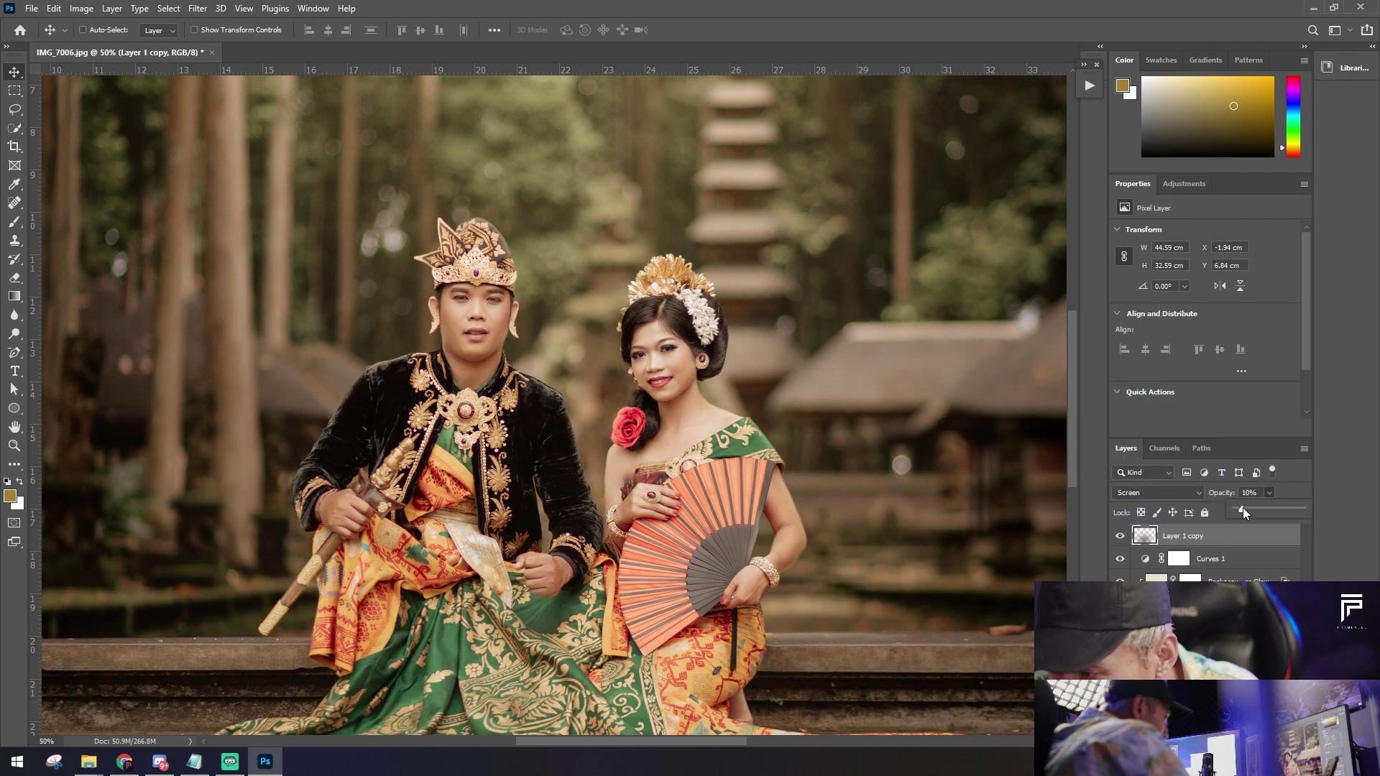
{"action": "left_click_drag", "start_coordinate": [1248, 506], "coordinate": [1239, 507]}
{"action": "left_click_drag", "start_coordinate": [1251, 507], "coordinate": [1249, 511]}
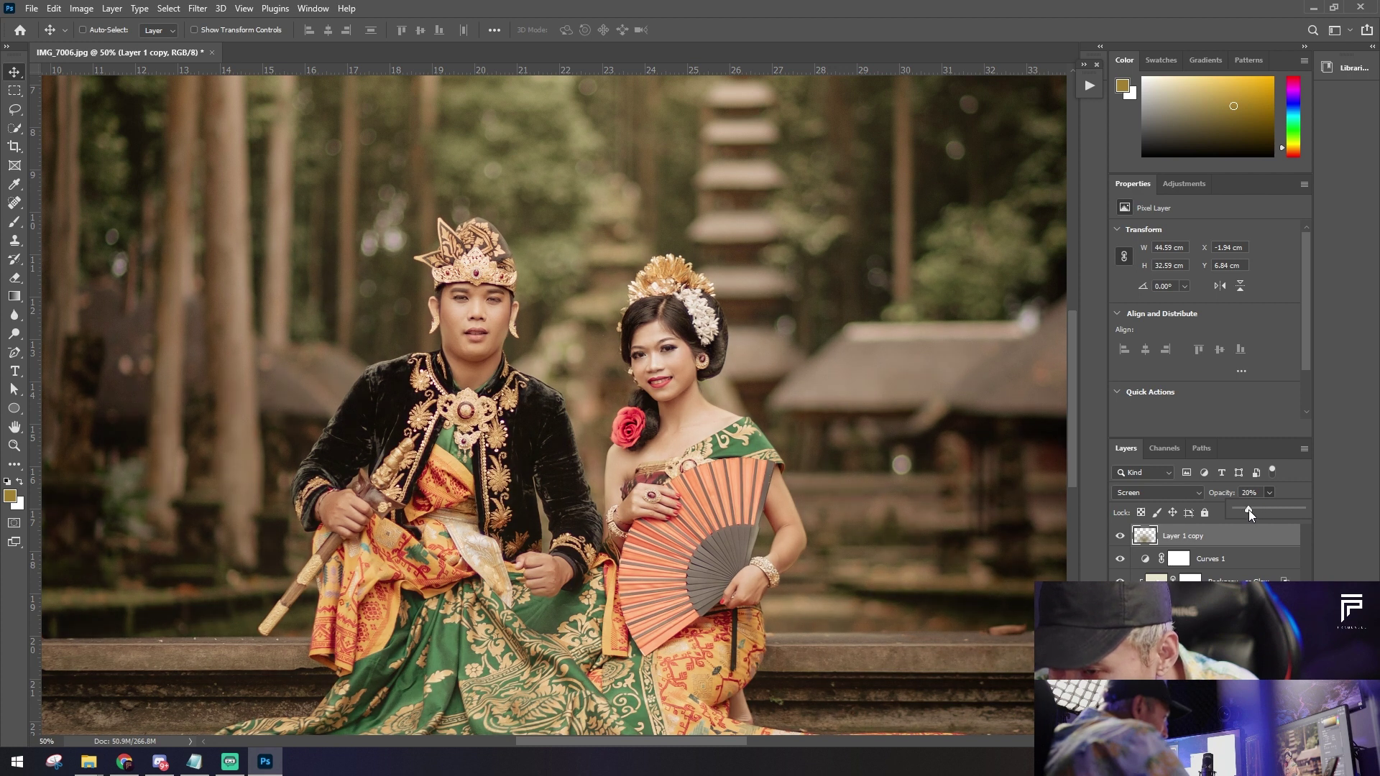
{"action": "key", "text": "ctrl+minus"}
{"action": "key", "text": "ctrl+minus"}
{"action": "key", "text": "ctrl+minus"}
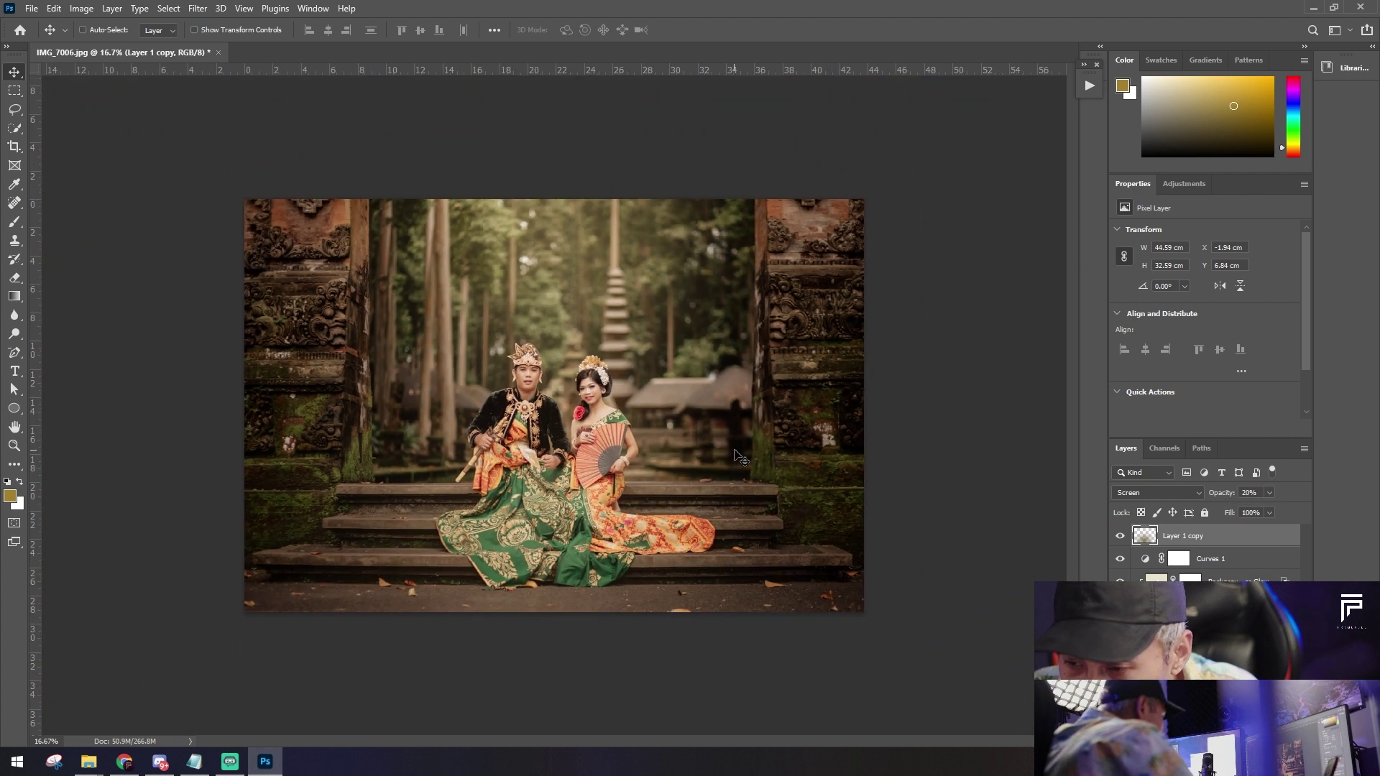
{"action": "mouse_move", "coordinate": [497, 460]}
{"action": "left_mouse_down"}
{"action": "mouse_move", "coordinate": [529, 460]}
{"action": "mouse_move", "coordinate": [530, 439]}
{"action": "left_mouse_up"}
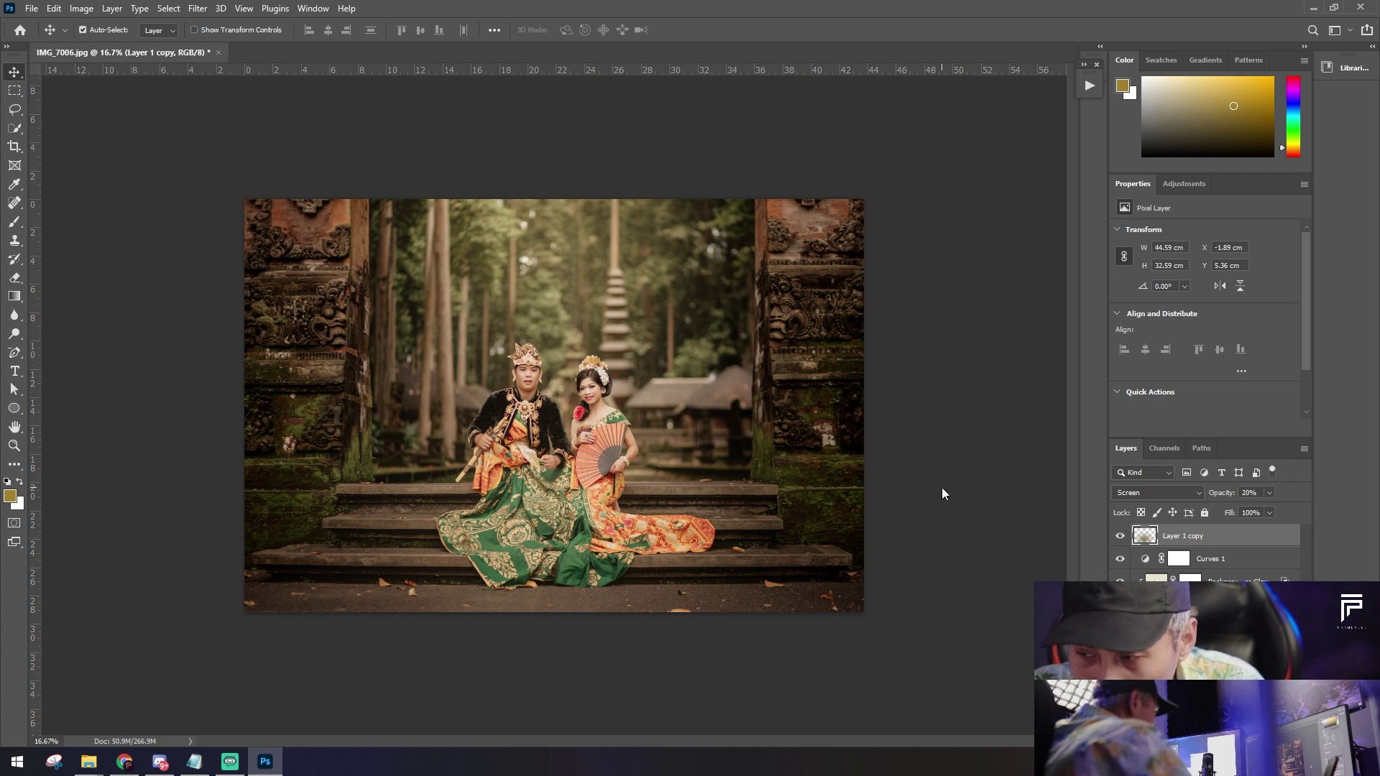
{"action": "key", "text": "ctrl+shift+s"}
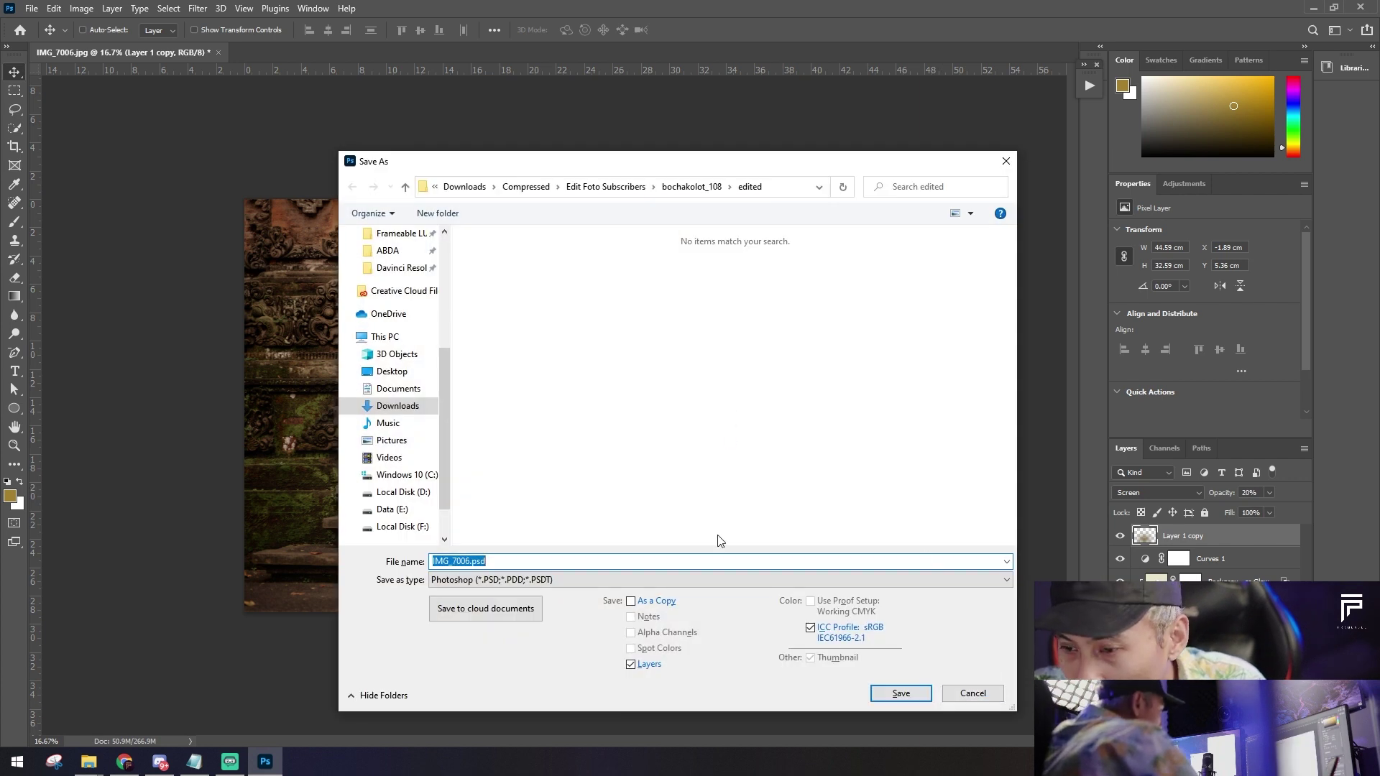
Step: Save the portrait as IMG_7006.psd in Photoshop format, then select the Background copy layer
{"action": "left_click", "coordinate": [901, 694]}
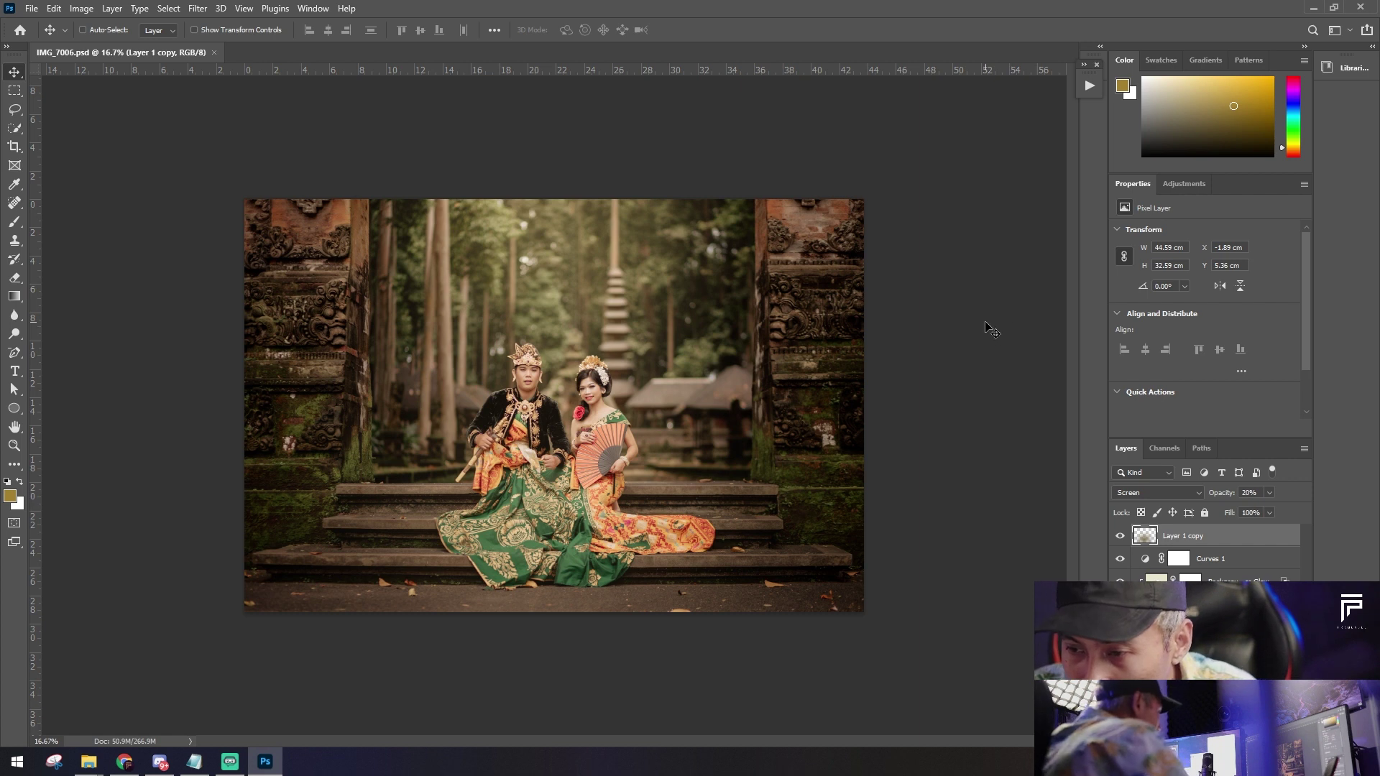
{"action": "key", "text": "ctrl+plus"}
{"action": "key", "text": "ctrl+minus"}
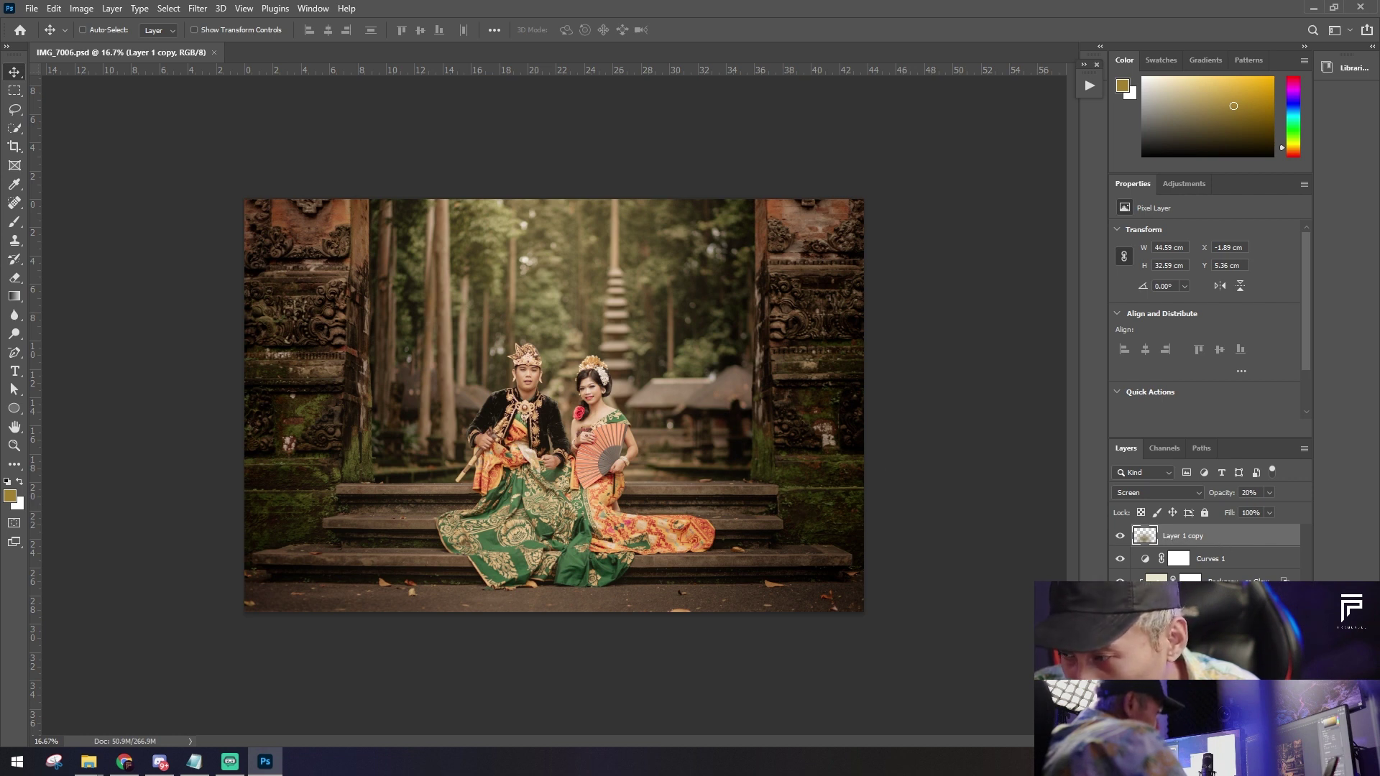
{"action": "left_click", "coordinate": [1207, 604]}
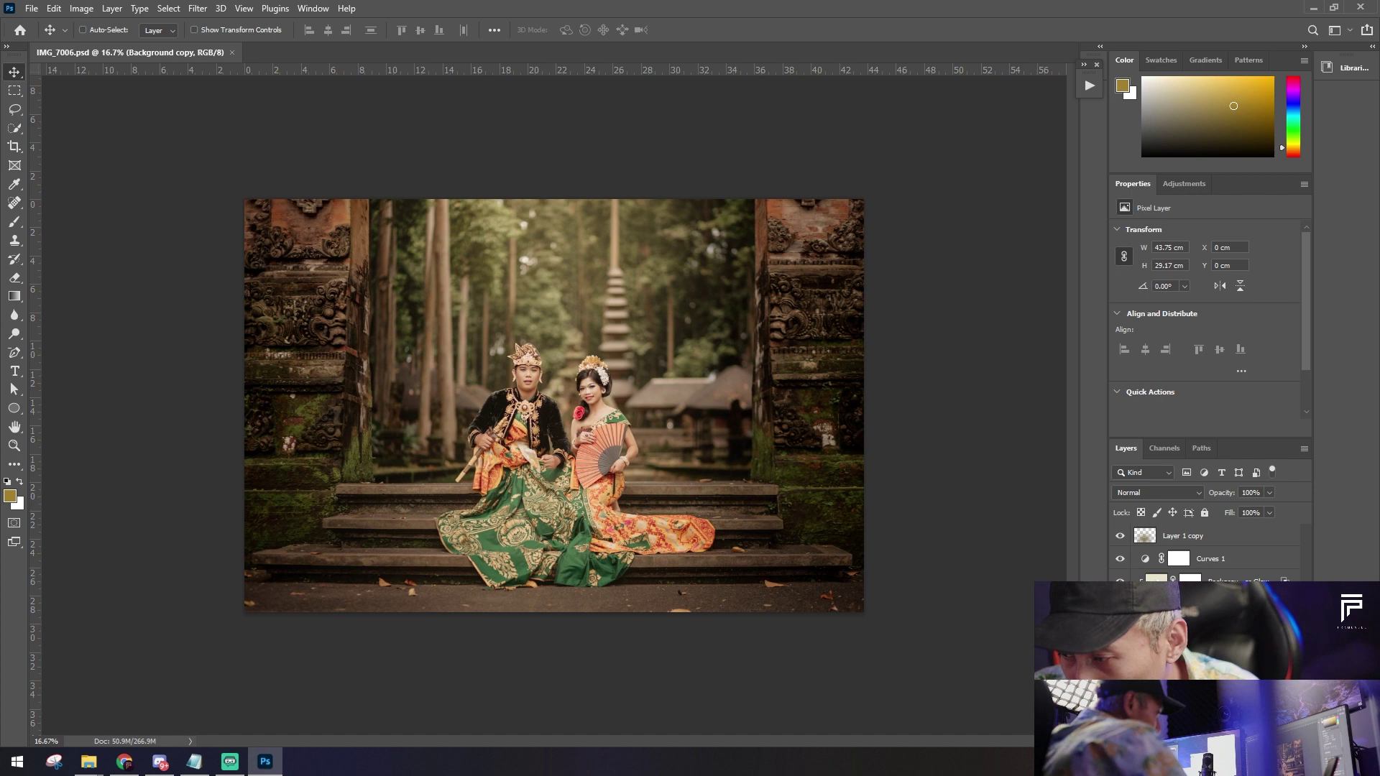
Step: Add a Curves 2 adjustment layer with a slight mid-tone tweak on the RGB curve
{"action": "left_click", "coordinate": [1225, 728]}
{"action": "left_click", "coordinate": [1265, 564]}
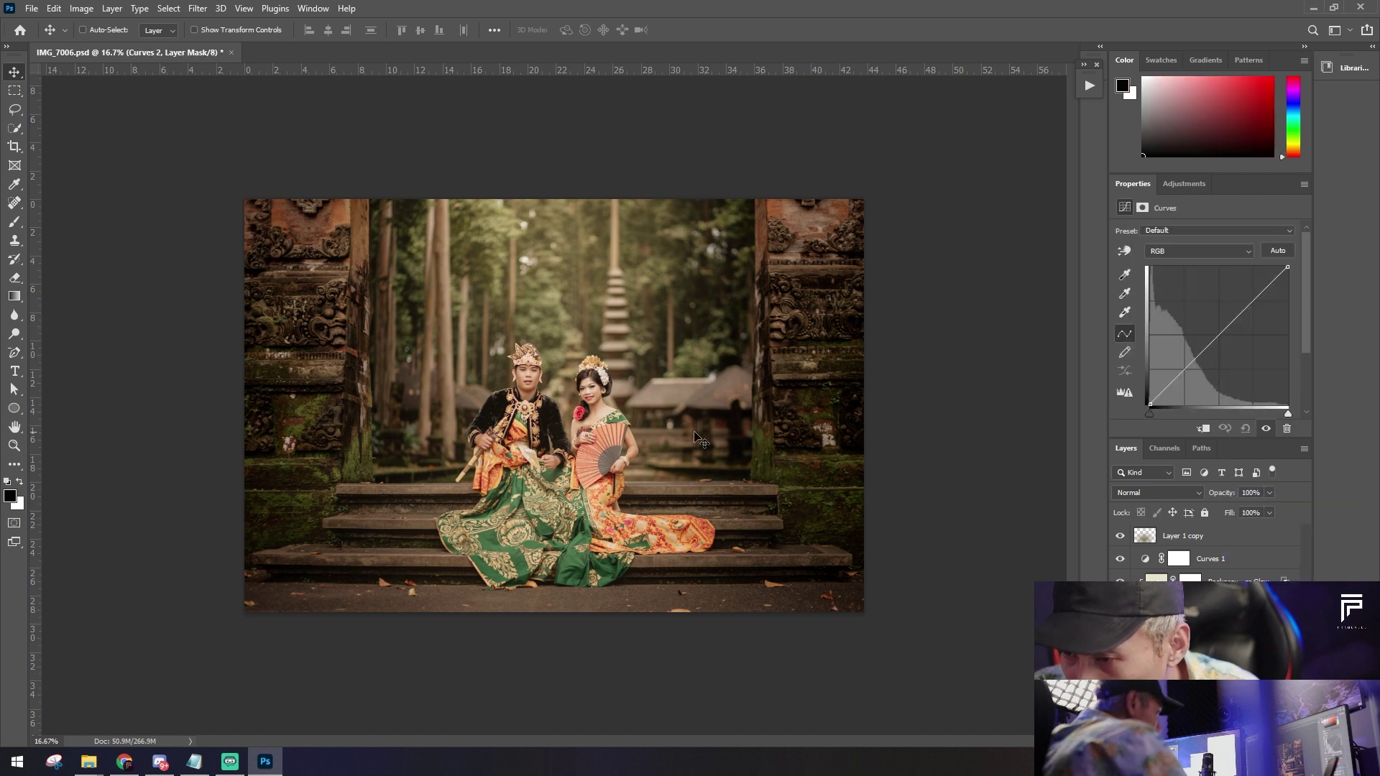
{"action": "left_click_drag", "start_coordinate": [1201, 352], "coordinate": [1203, 357]}
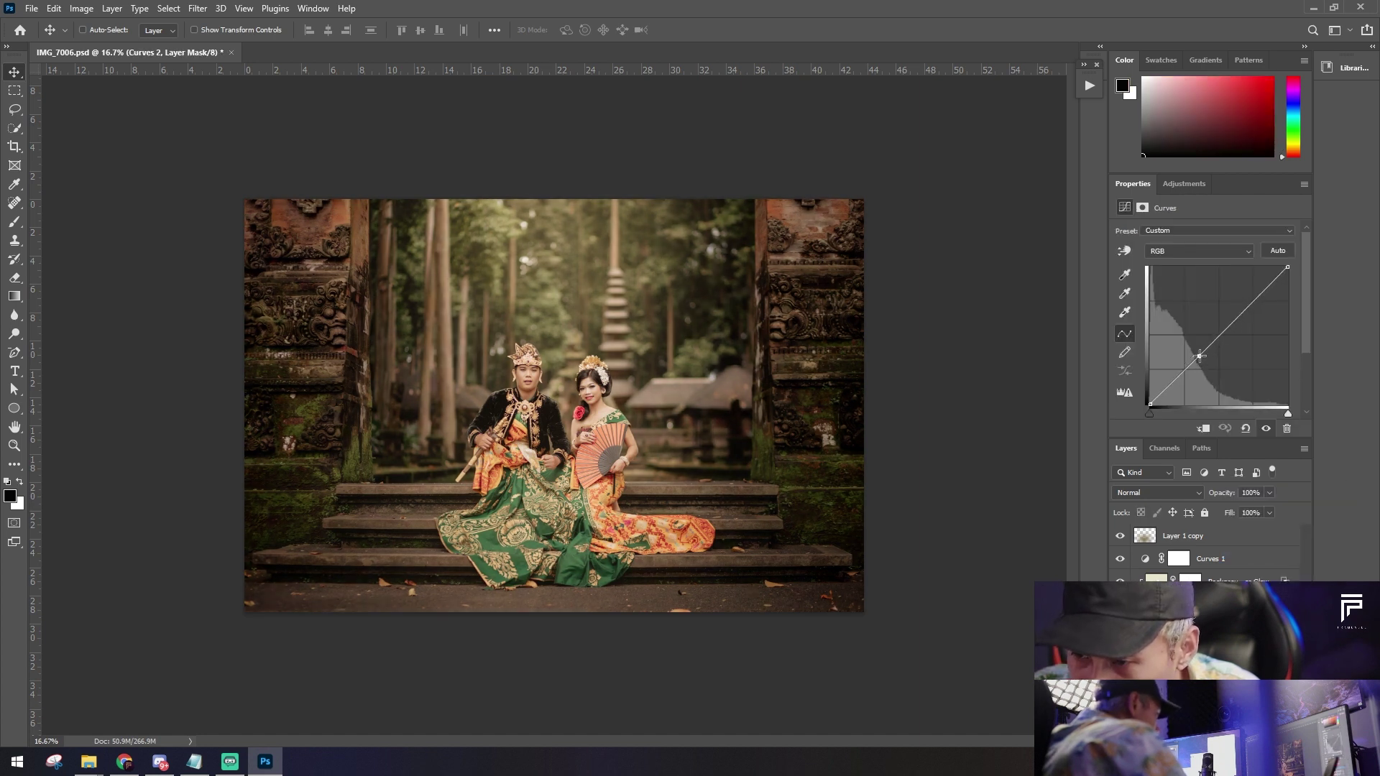
{"action": "left_click_drag", "start_coordinate": [1208, 359], "coordinate": [1204, 357]}
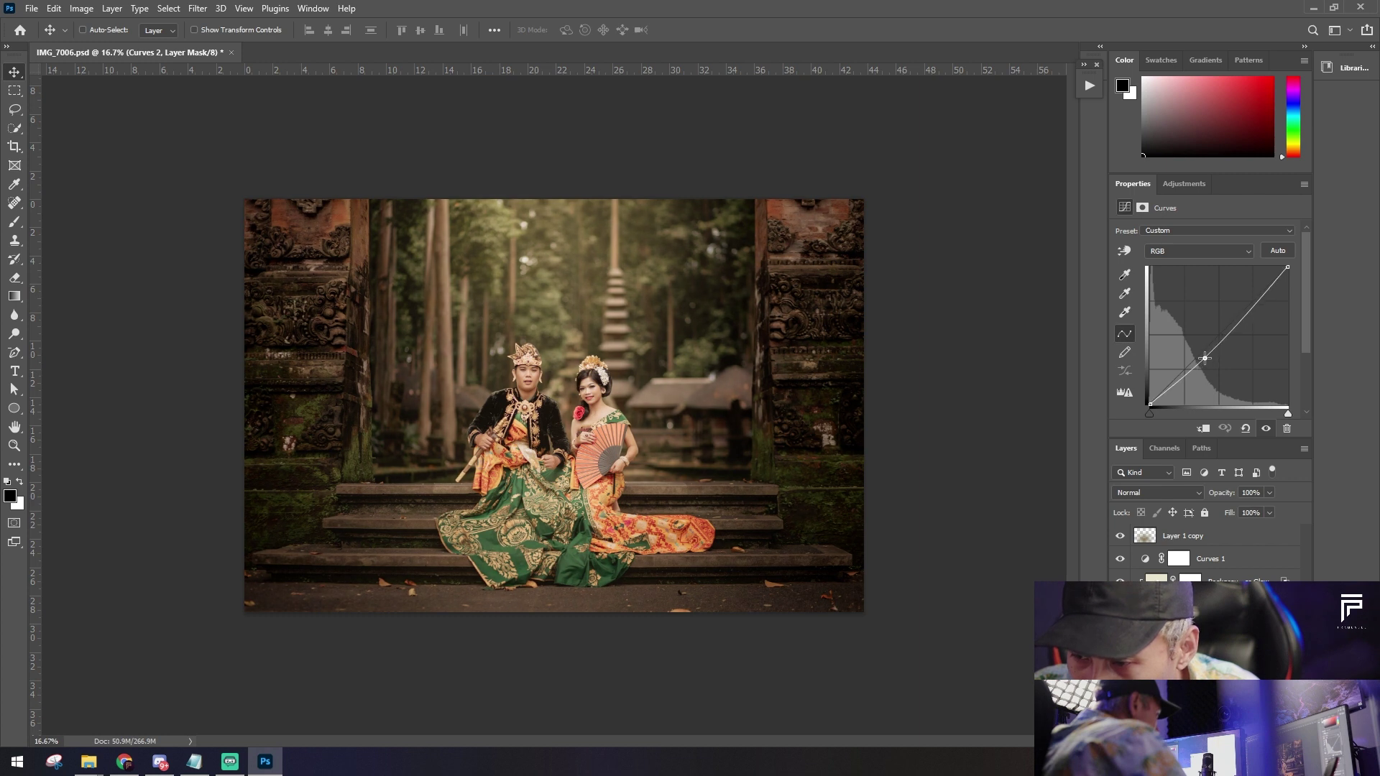
{"action": "left_click_drag", "start_coordinate": [1207, 358], "coordinate": [1203, 357]}
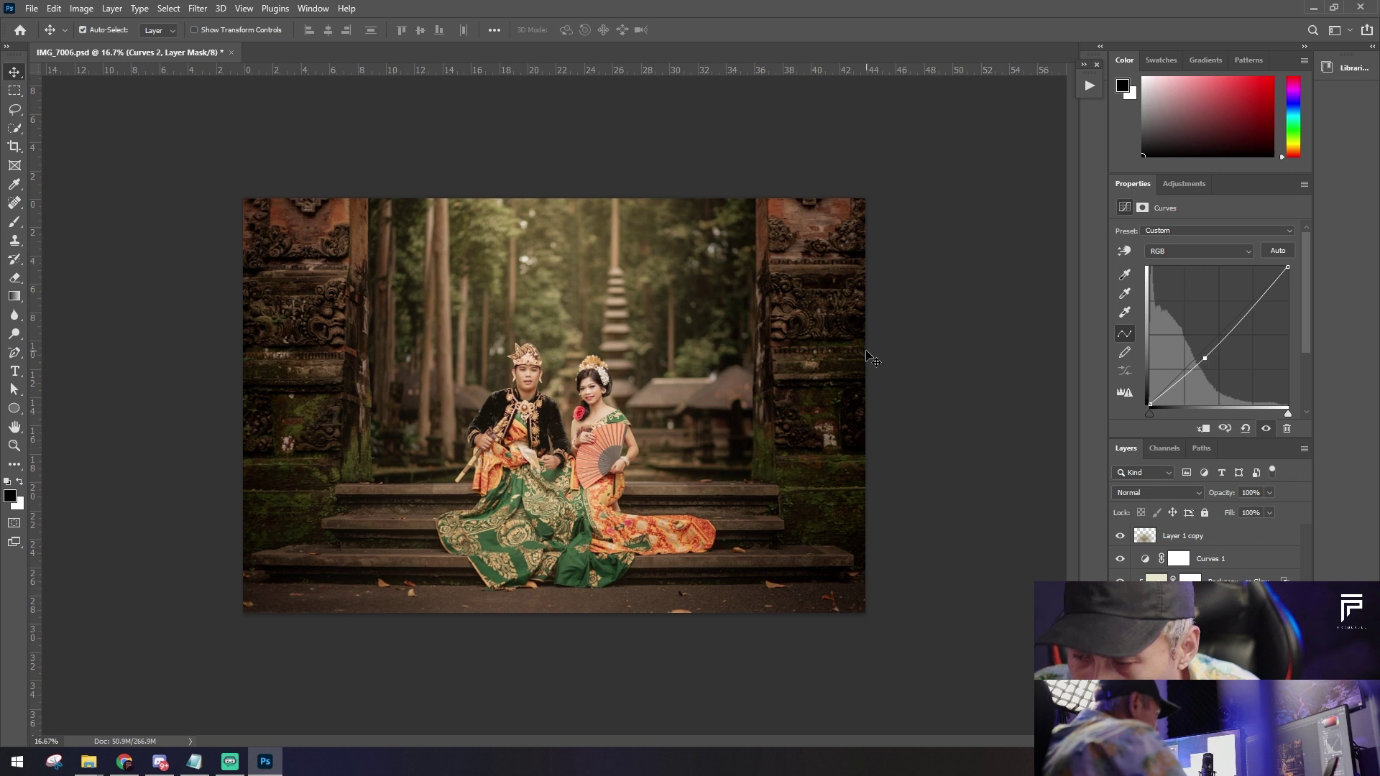
{"action": "key", "text": "ctrl+plus"}
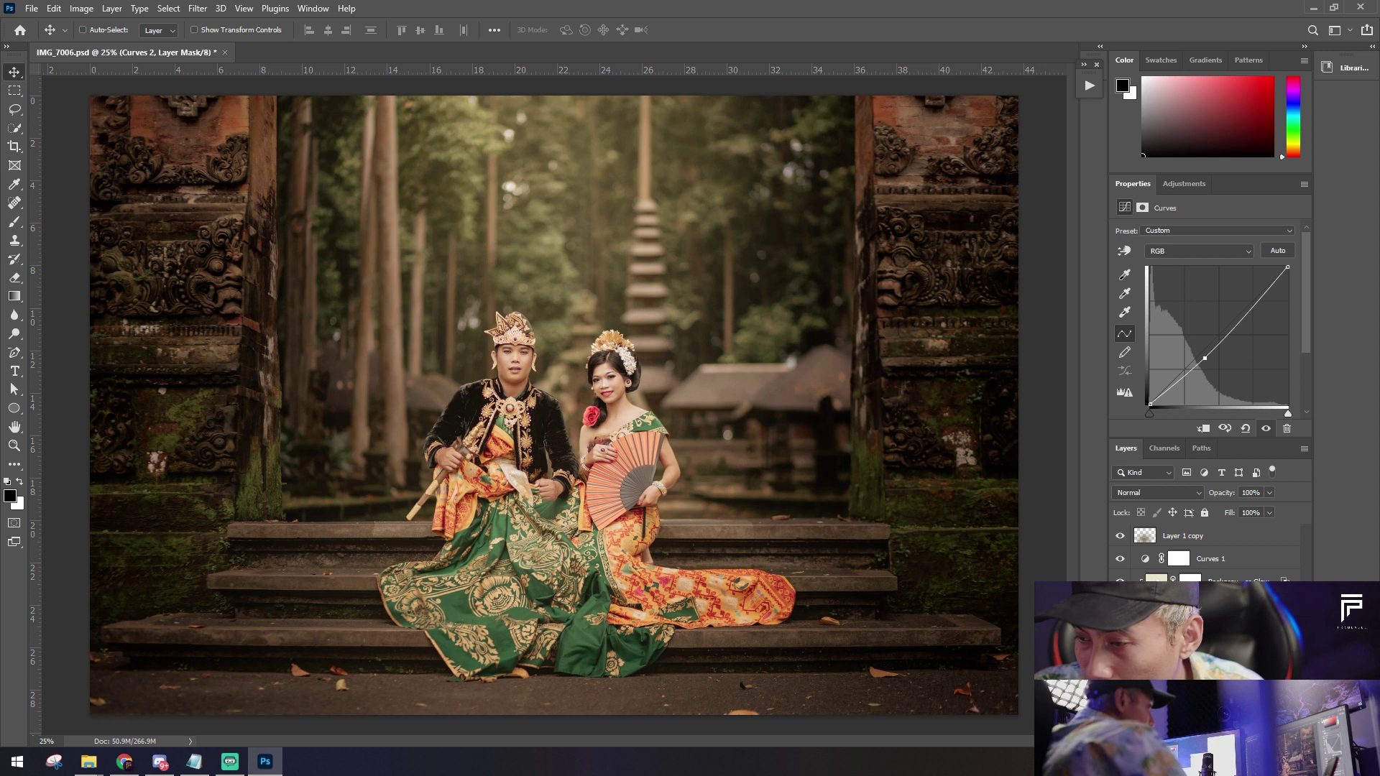
{"action": "left_click", "coordinate": [1251, 579]}
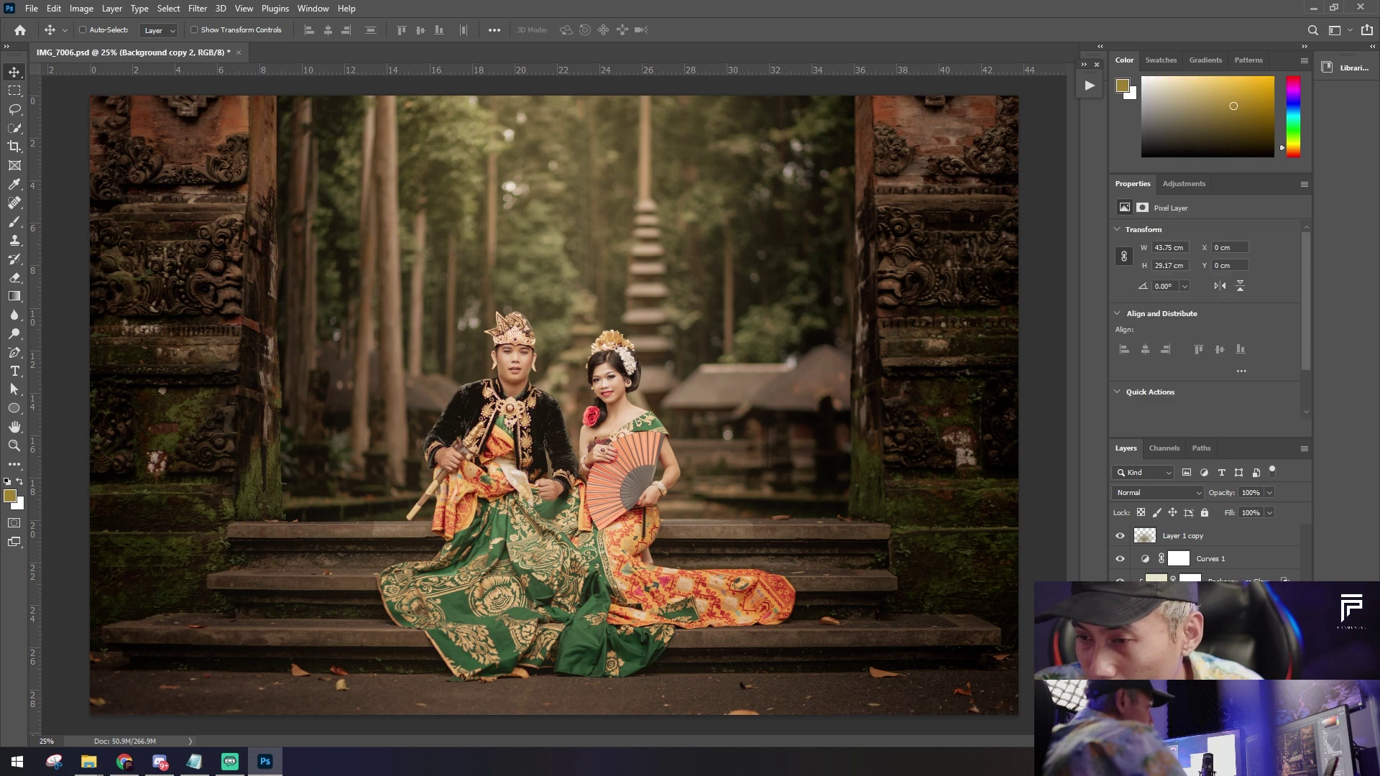
{"action": "left_click", "coordinate": [1236, 539]}
{"action": "left_click", "coordinate": [1272, 472]}
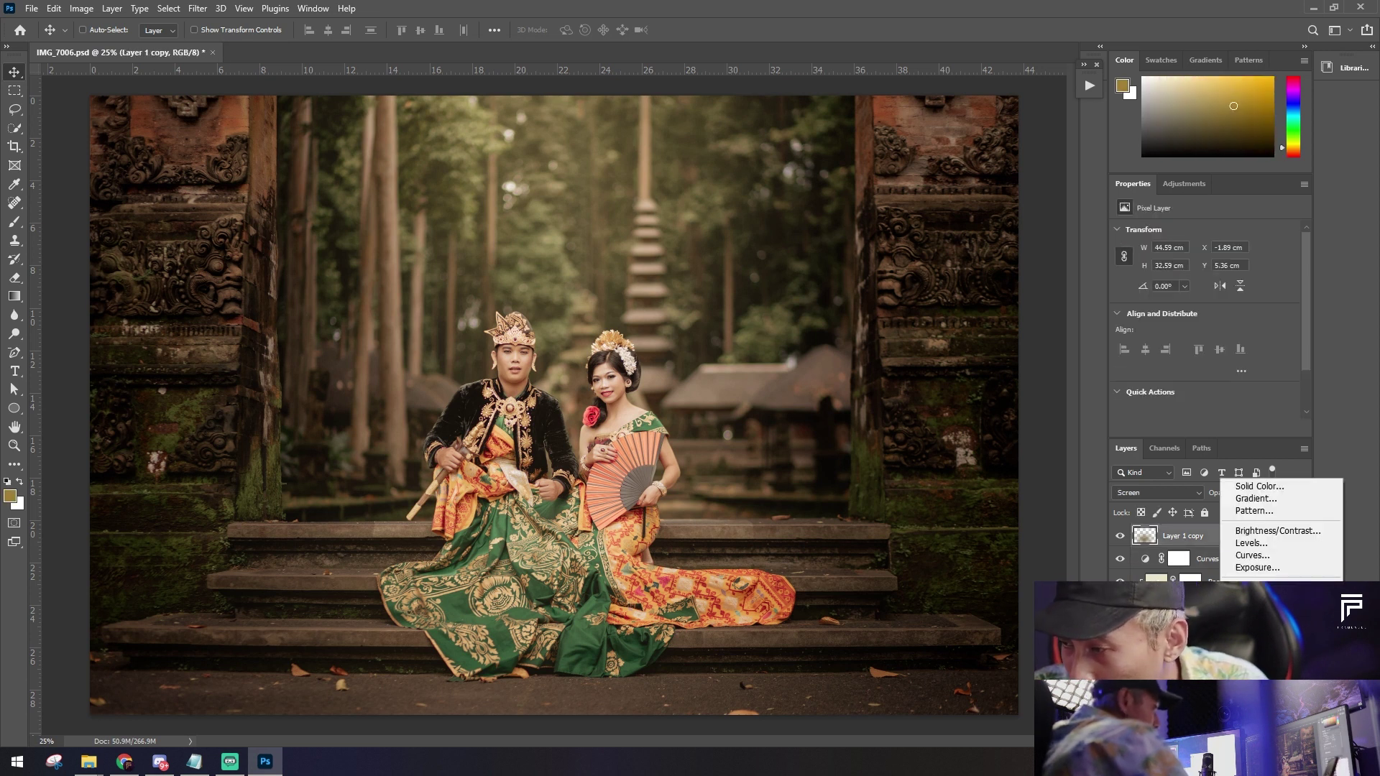
Step: Add a Hue/Saturation layer with saturation +7 and re-save the PSD
{"action": "left_click", "coordinate": [1262, 599]}
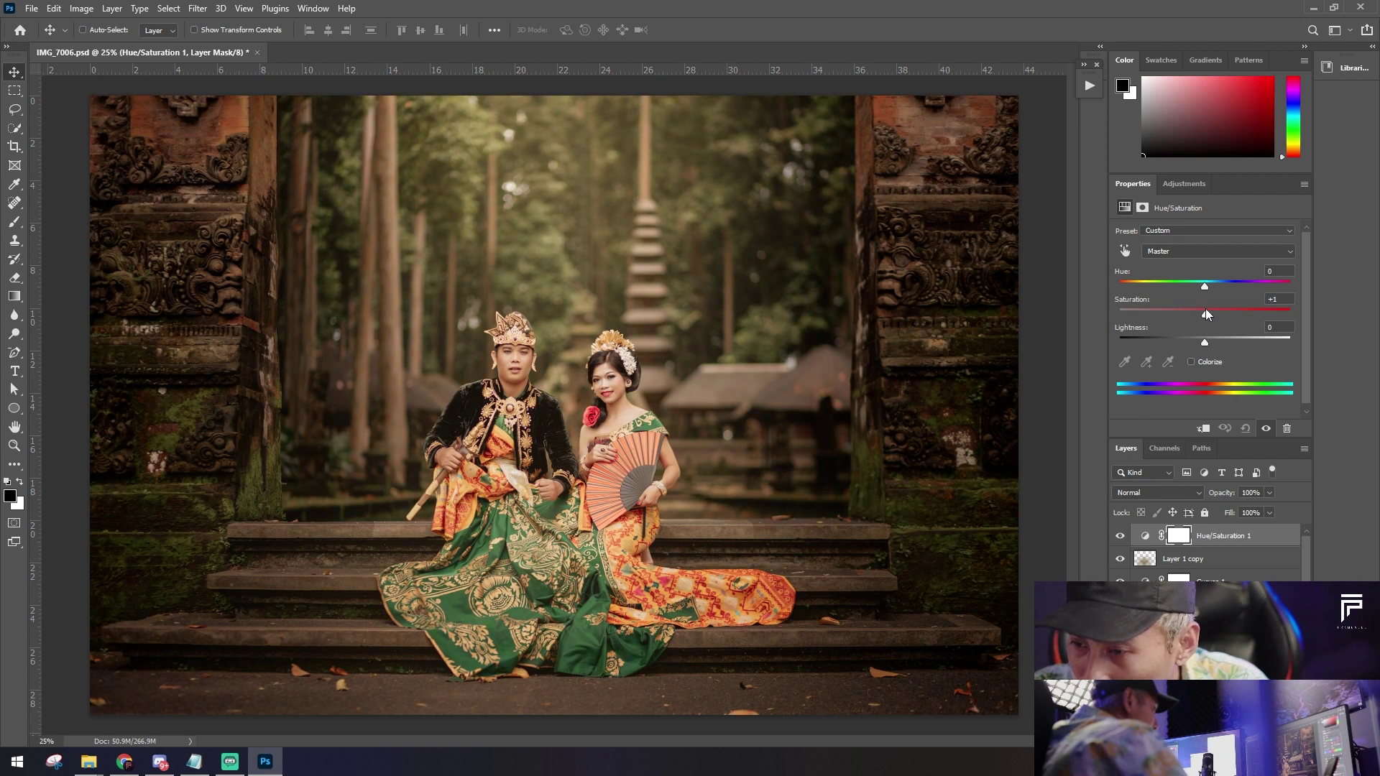
{"action": "left_click_drag", "start_coordinate": [1214, 314], "coordinate": [1216, 316]}
{"action": "left_click_drag", "start_coordinate": [1212, 312], "coordinate": [1210, 312]}
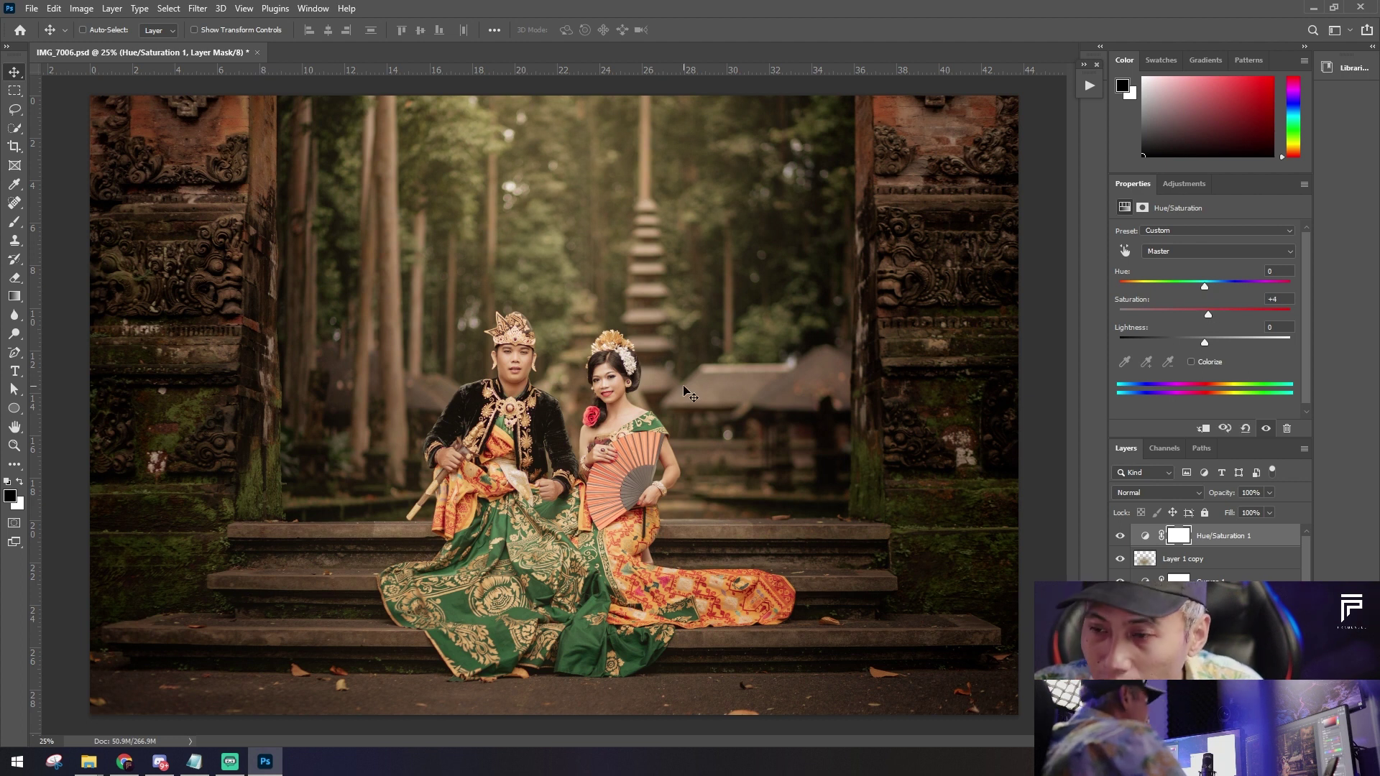
{"action": "key", "text": "ctrl+minus"}
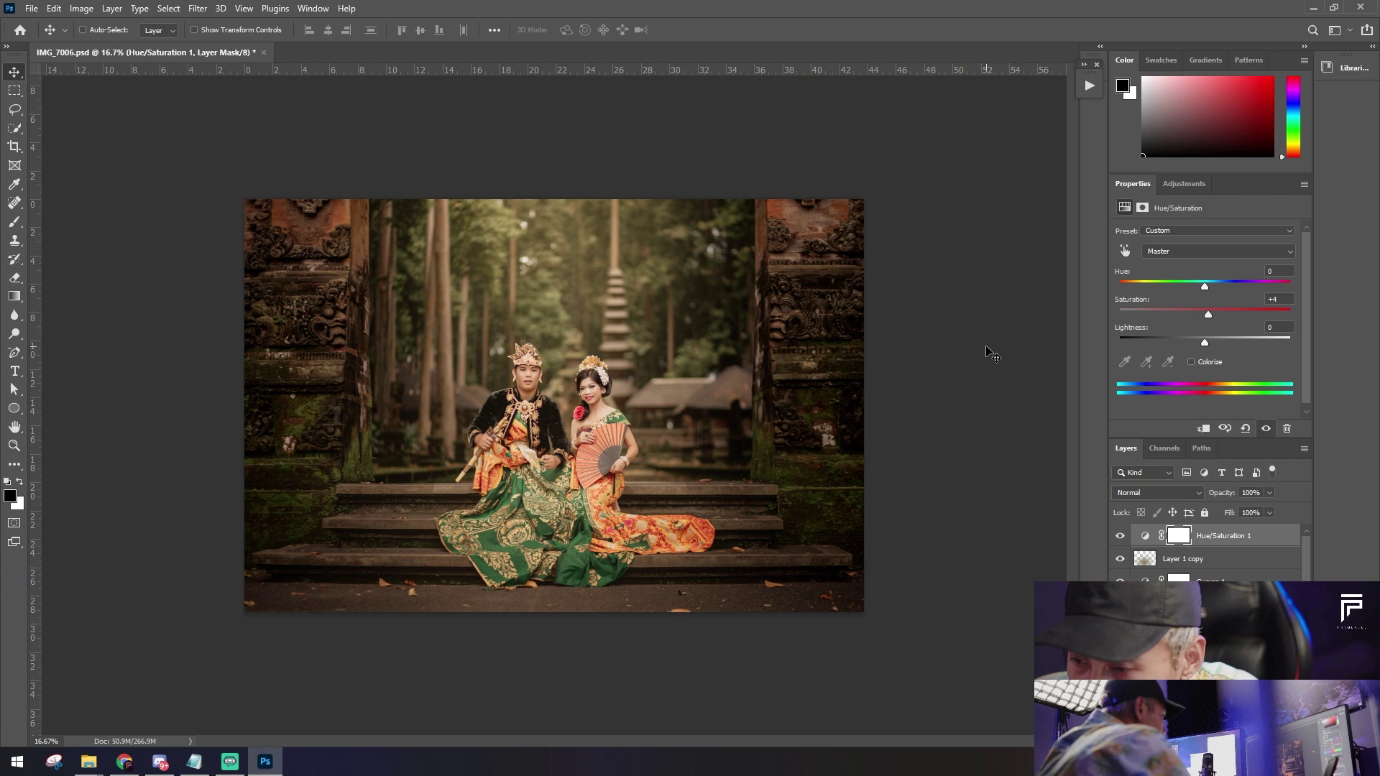
{"action": "key", "text": "ctrl+s"}
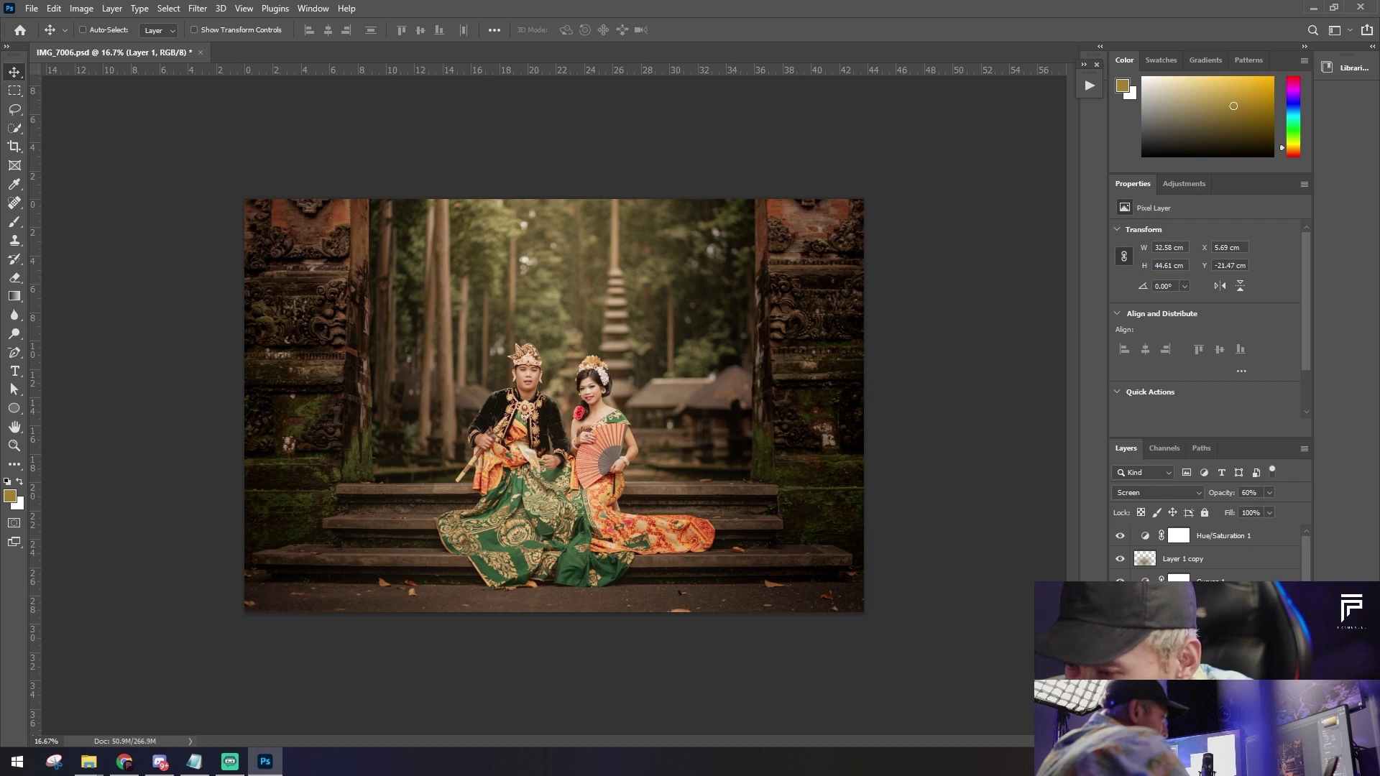
Step: Shift the glow copies right and left across the photo, fading one to about 30% opacity
{"action": "mouse_move", "coordinate": [790, 519]}
{"action": "left_mouse_down"}
{"action": "mouse_move", "coordinate": [909, 519]}
{"action": "mouse_move", "coordinate": [917, 429]}
{"action": "left_mouse_up"}
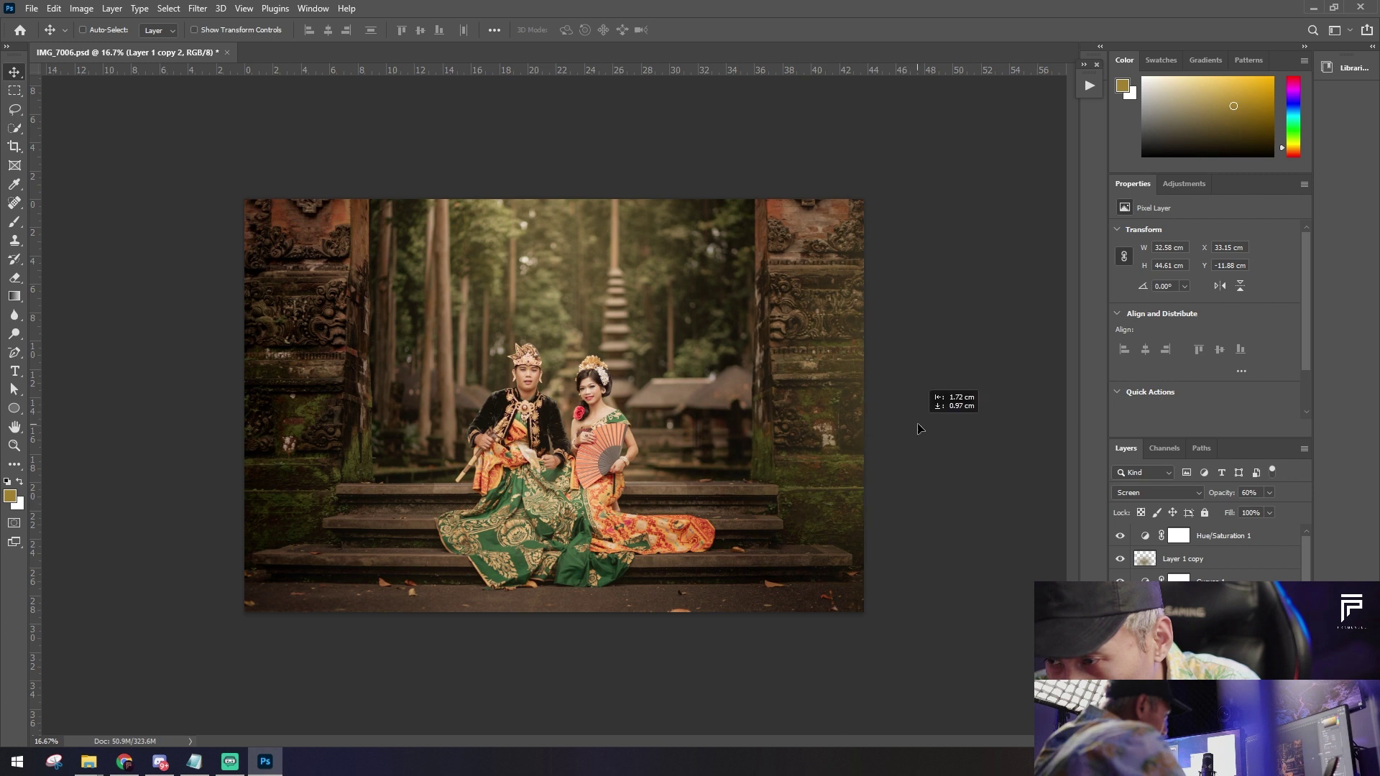
{"action": "left_click_drag", "start_coordinate": [918, 430], "coordinate": [931, 463]}
{"action": "left_click", "coordinate": [1269, 493]}
{"action": "mouse_move", "coordinate": [1271, 509]}
{"action": "left_mouse_down"}
{"action": "mouse_move", "coordinate": [1246, 512]}
{"action": "mouse_move", "coordinate": [1260, 516]}
{"action": "left_mouse_up"}
{"action": "mouse_move", "coordinate": [842, 455]}
{"action": "left_mouse_down"}
{"action": "mouse_move", "coordinate": [927, 460]}
{"action": "mouse_move", "coordinate": [632, 431]}
{"action": "mouse_move", "coordinate": [141, 331]}
{"action": "left_mouse_up"}
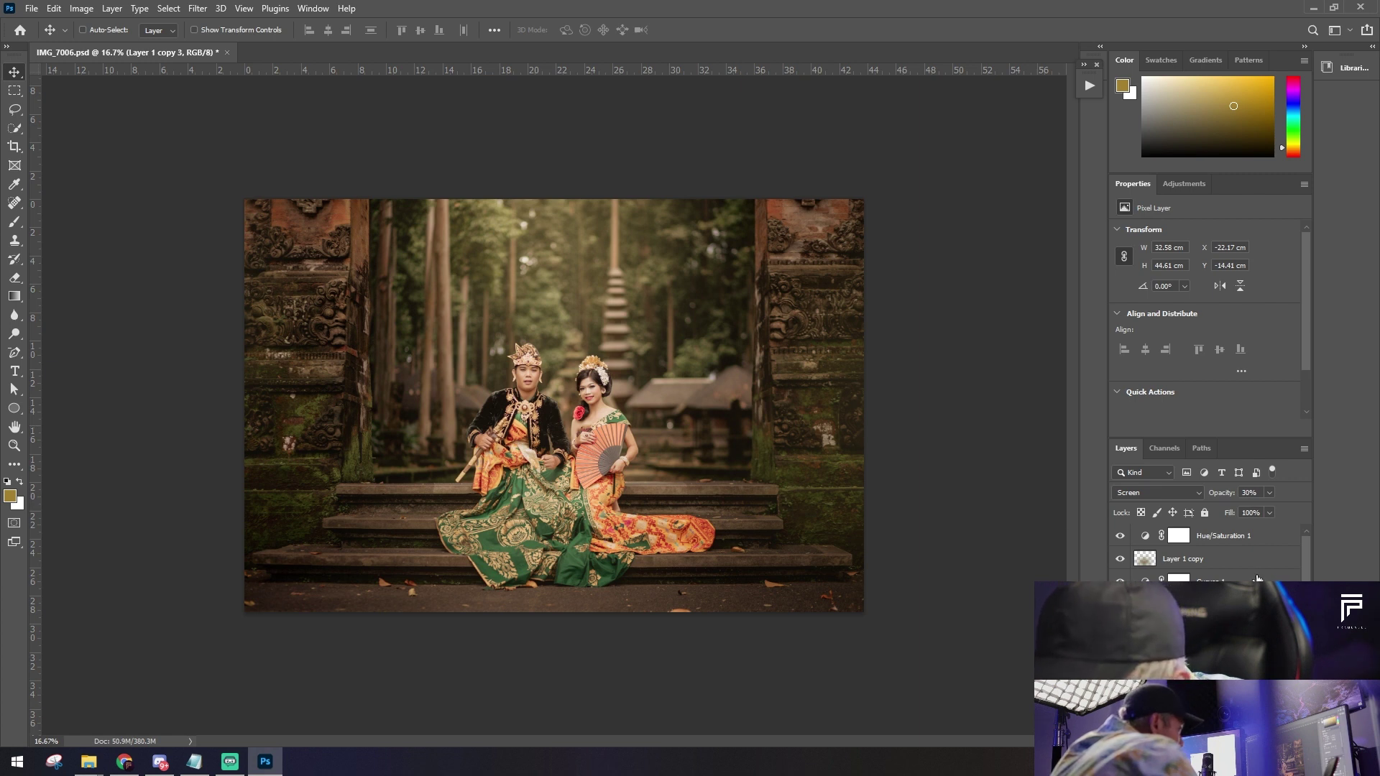
{"action": "left_click", "coordinate": [1178, 535]}
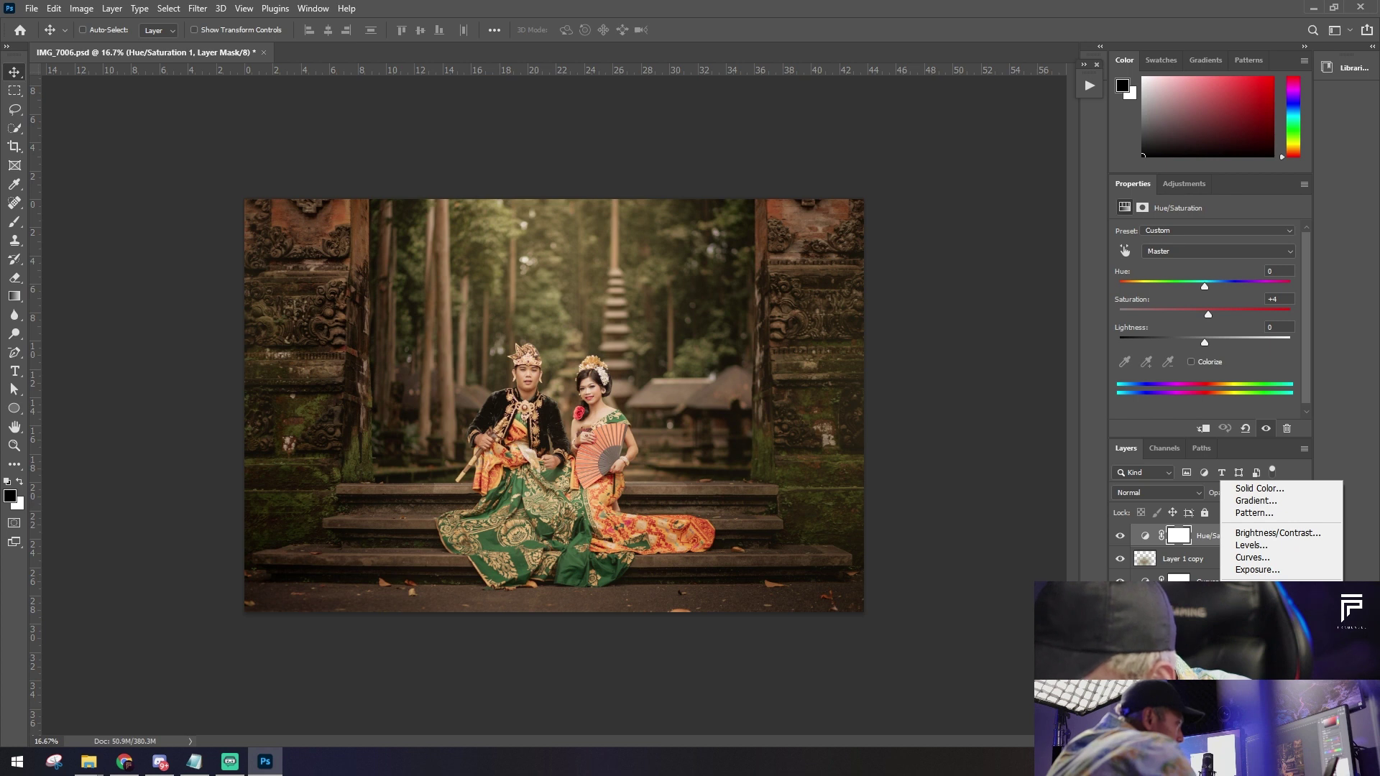
Step: Add a Color Balance layer with Shadows set to Cyan/Red +4, Magenta/Green -1, Yellow/Blue +10
{"action": "left_click", "coordinate": [1258, 613]}
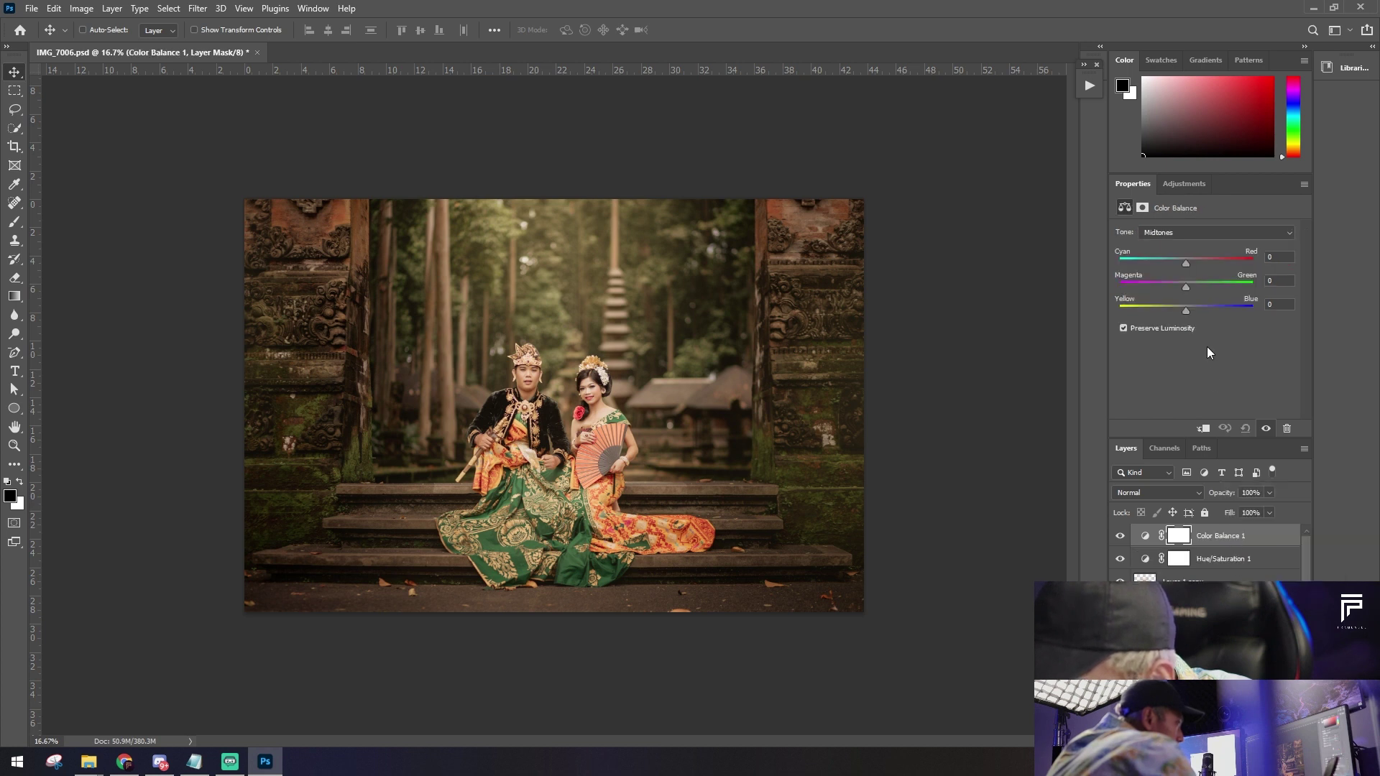
{"action": "left_click", "coordinate": [1196, 234]}
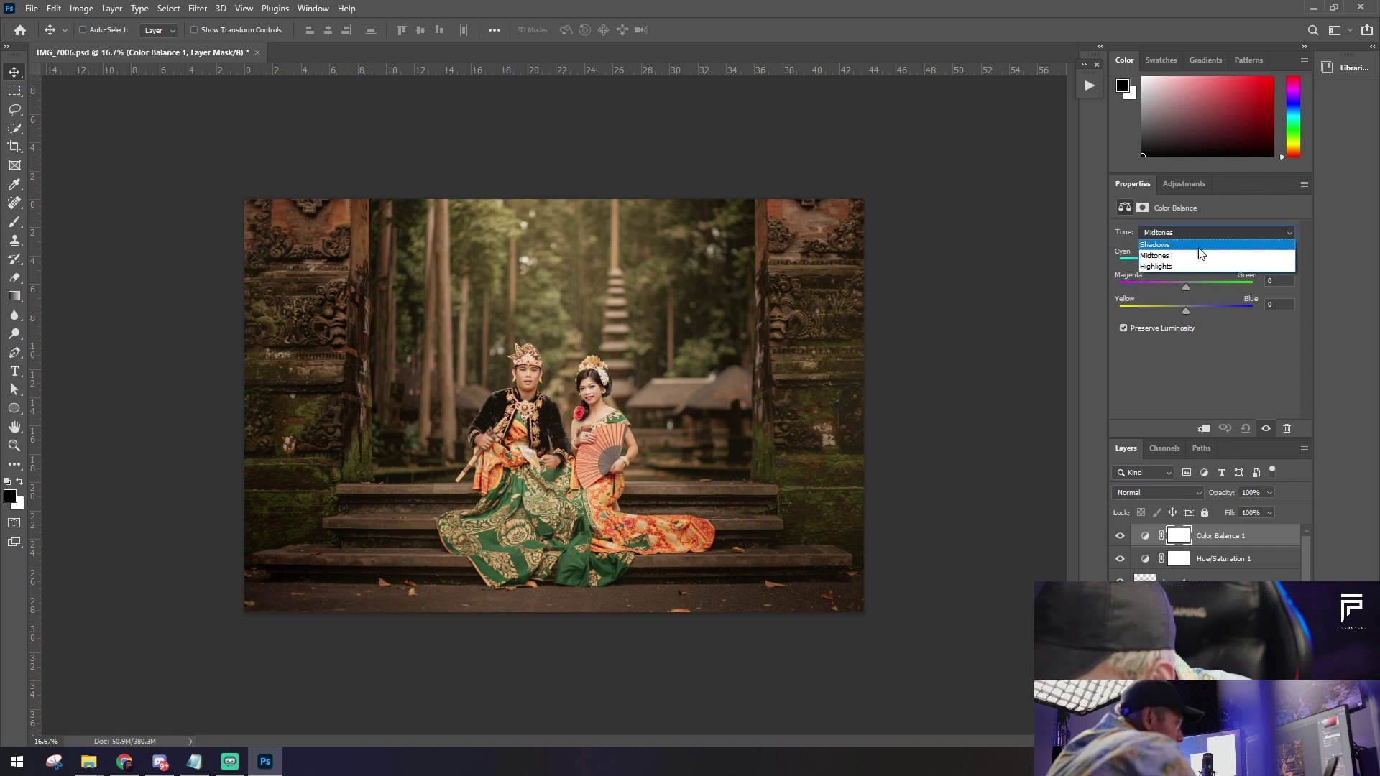
{"action": "left_click", "coordinate": [1193, 246]}
{"action": "left_click_drag", "start_coordinate": [1188, 310], "coordinate": [1191, 312]}
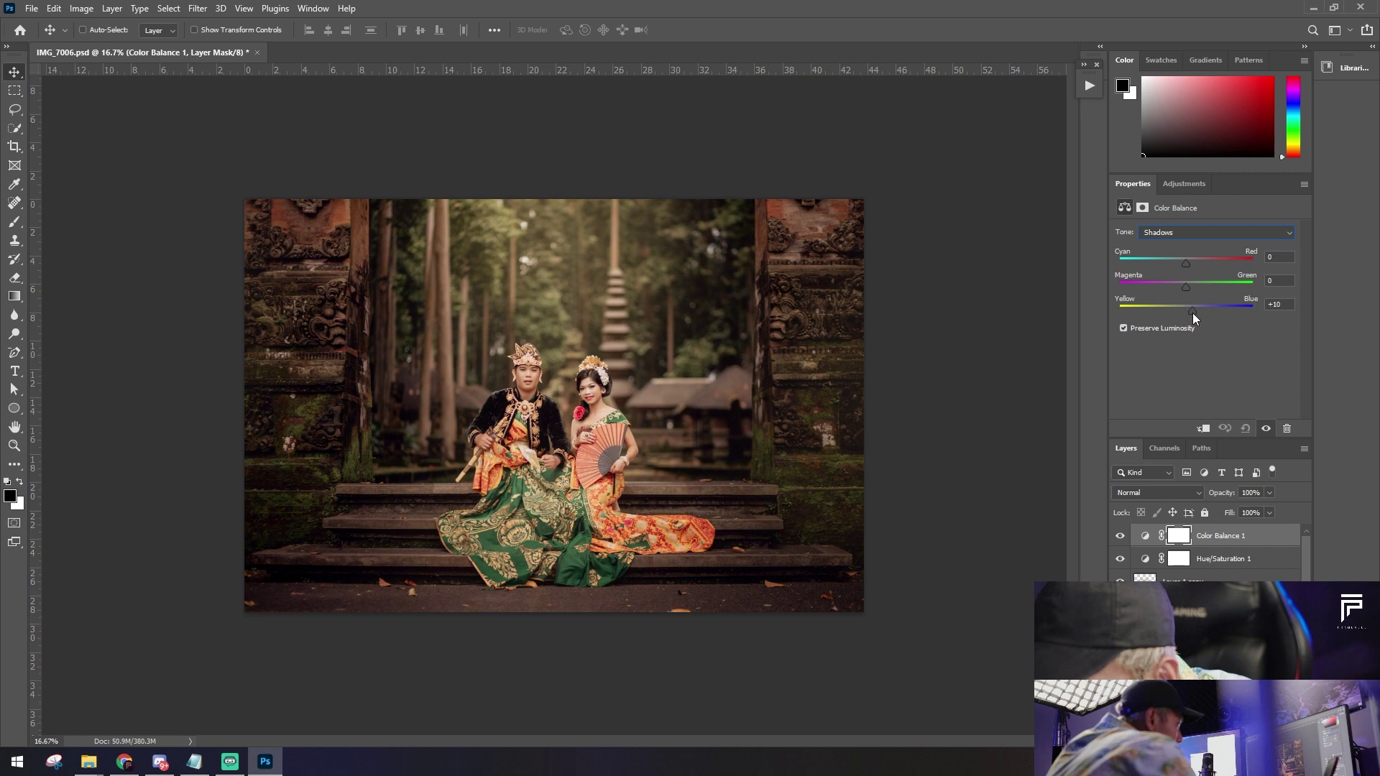
{"action": "mouse_move", "coordinate": [1196, 312]}
{"action": "left_mouse_down"}
{"action": "mouse_move", "coordinate": [1177, 287]}
{"action": "mouse_move", "coordinate": [1196, 267]}
{"action": "left_mouse_up"}
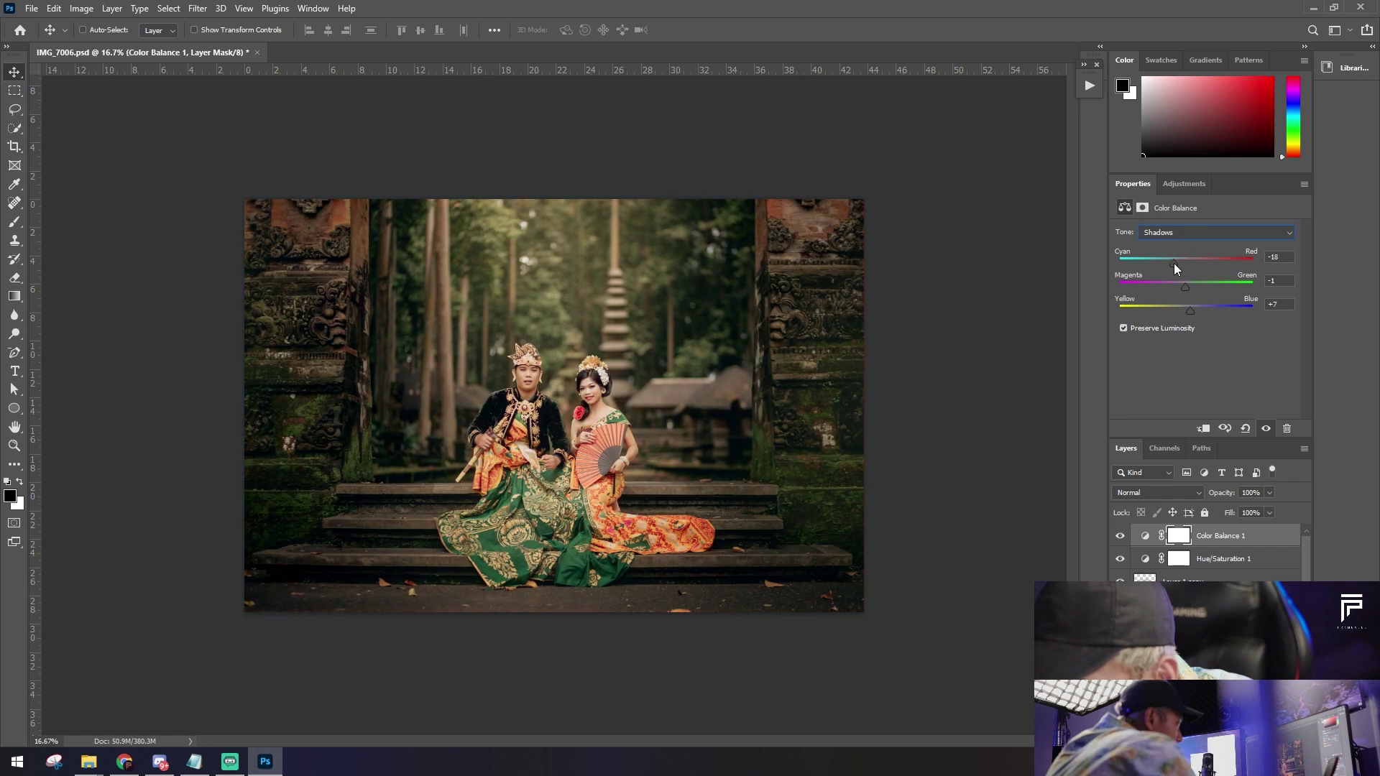
{"action": "left_click_drag", "start_coordinate": [1179, 265], "coordinate": [1173, 265]}
{"action": "left_click_drag", "start_coordinate": [1186, 266], "coordinate": [1189, 289]}
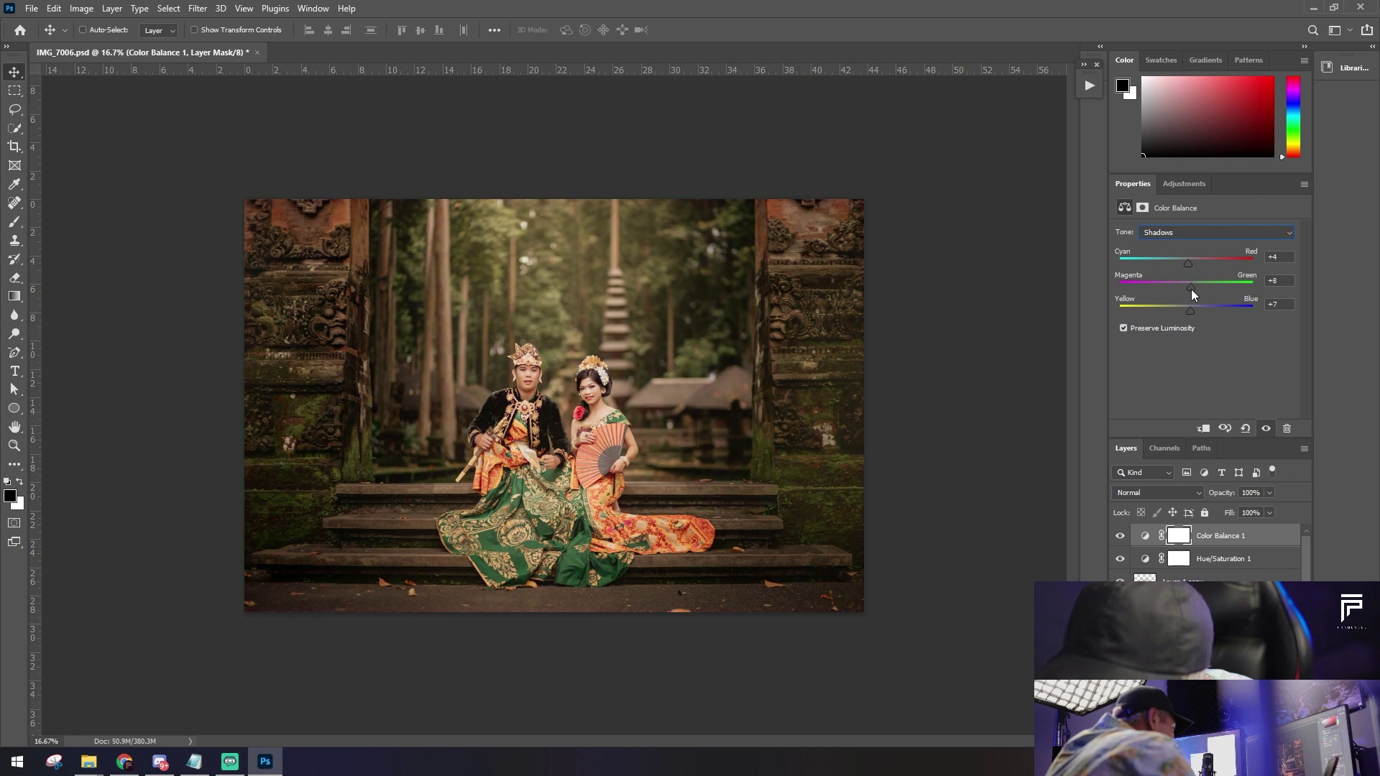
{"action": "mouse_move", "coordinate": [1190, 311]}
{"action": "left_mouse_down"}
{"action": "mouse_move", "coordinate": [1201, 317]}
{"action": "mouse_move", "coordinate": [1188, 314]}
{"action": "left_mouse_up"}
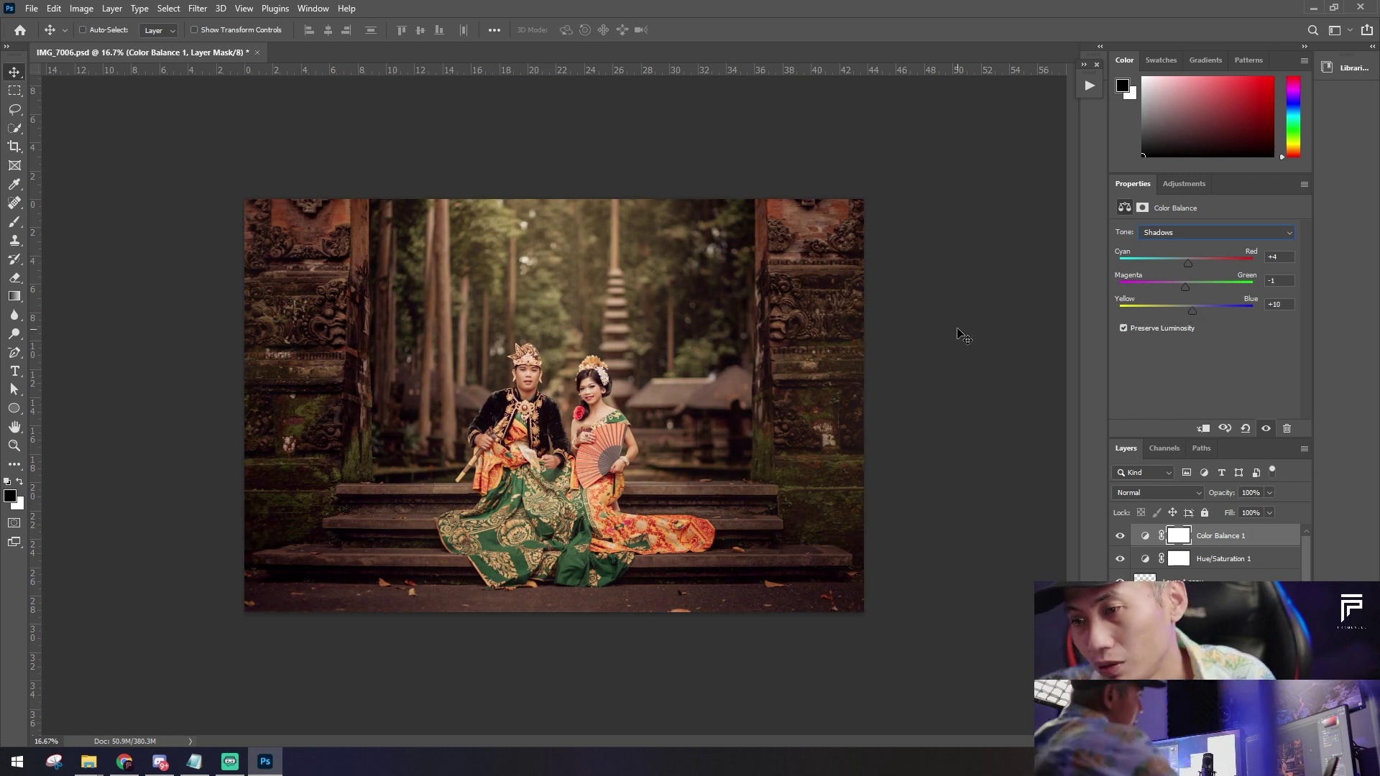
{"action": "mouse_move", "coordinate": [859, 7]}
{"action": "left_mouse_down"}
{"action": "mouse_move", "coordinate": [827, 50]}
{"action": "mouse_move", "coordinate": [827, 0]}
{"action": "left_mouse_up"}
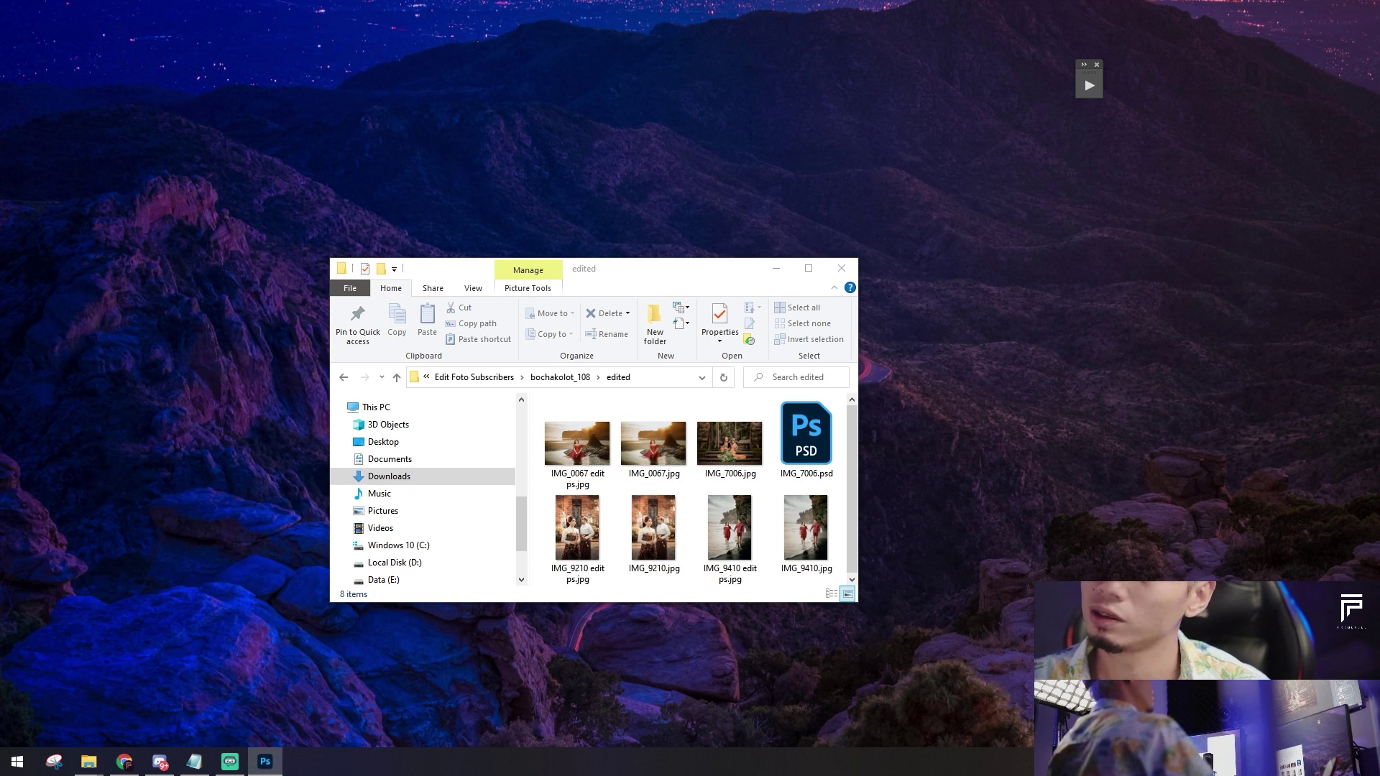
{"action": "mouse_move", "coordinate": [934, 11]}
{"action": "left_mouse_down"}
{"action": "mouse_move", "coordinate": [934, 128]}
{"action": "mouse_move", "coordinate": [952, 1]}
{"action": "left_mouse_up"}
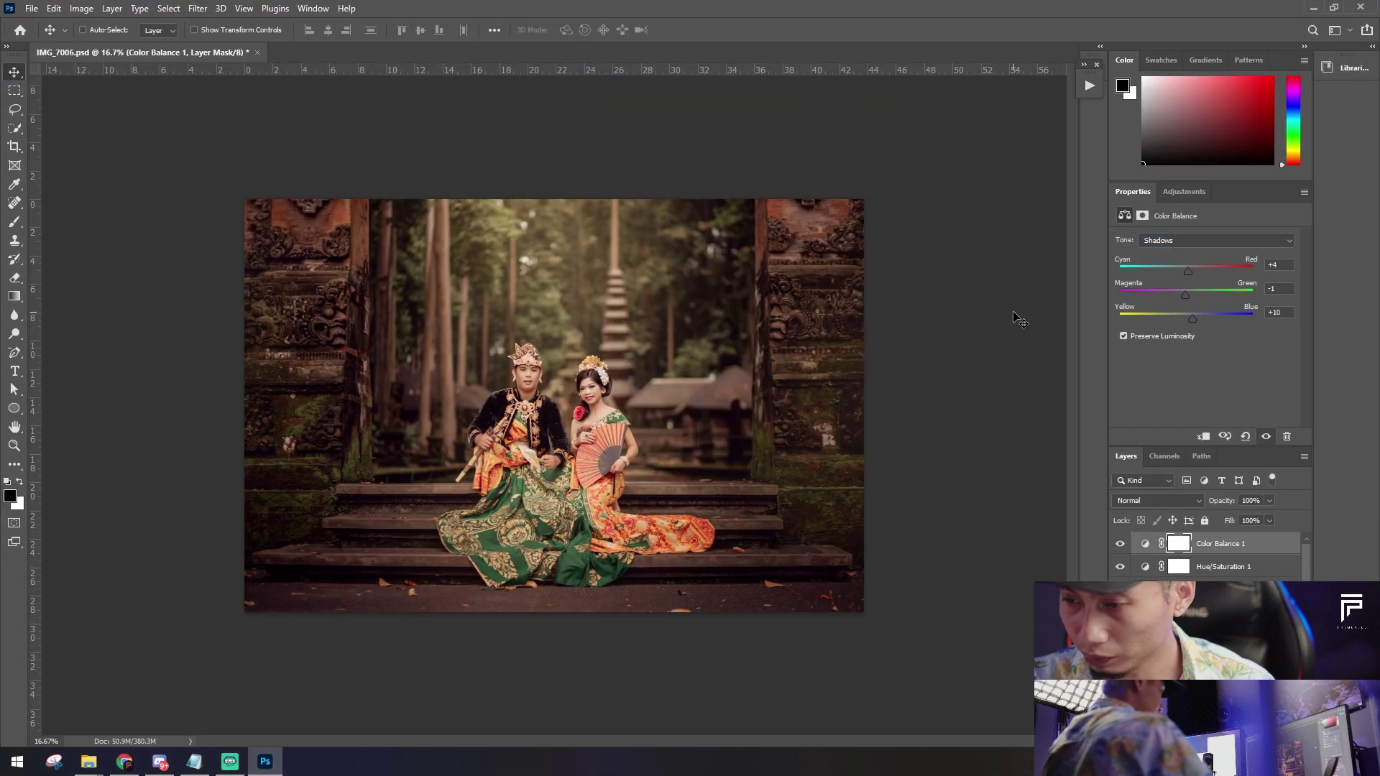
Step: Fit the portrait in the window and save the layered PSD
{"action": "key", "text": "ctrl+0"}
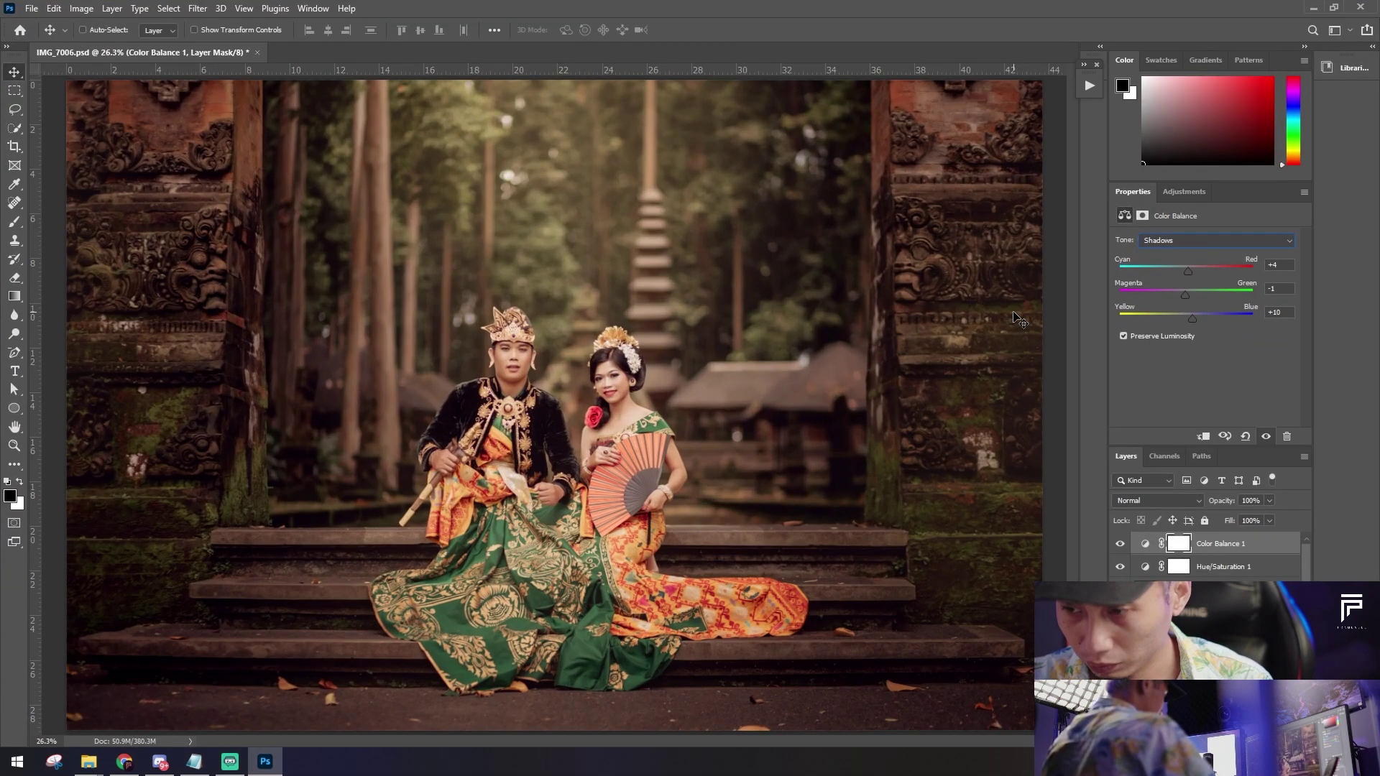
{"action": "key", "text": "ctrl+s"}
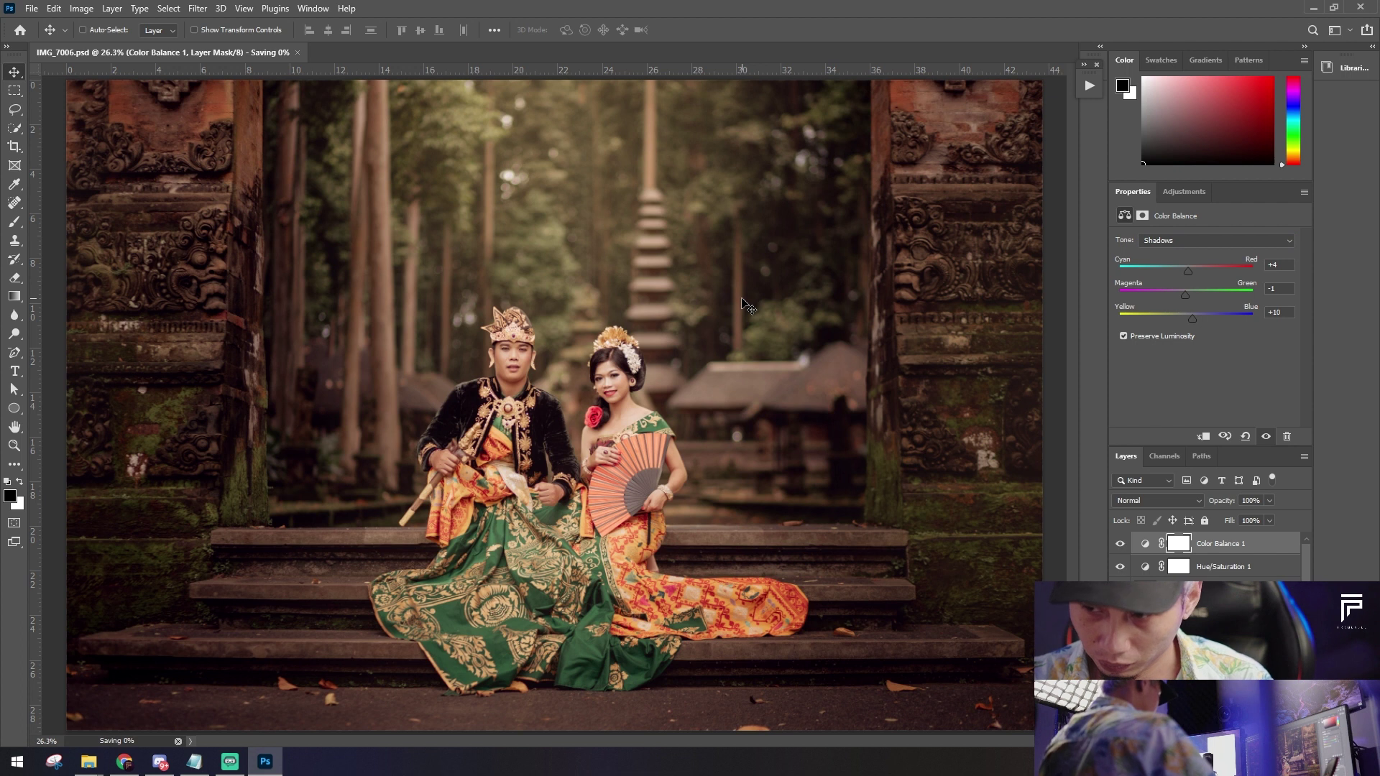
{"action": "key", "text": "ctrl+minus"}
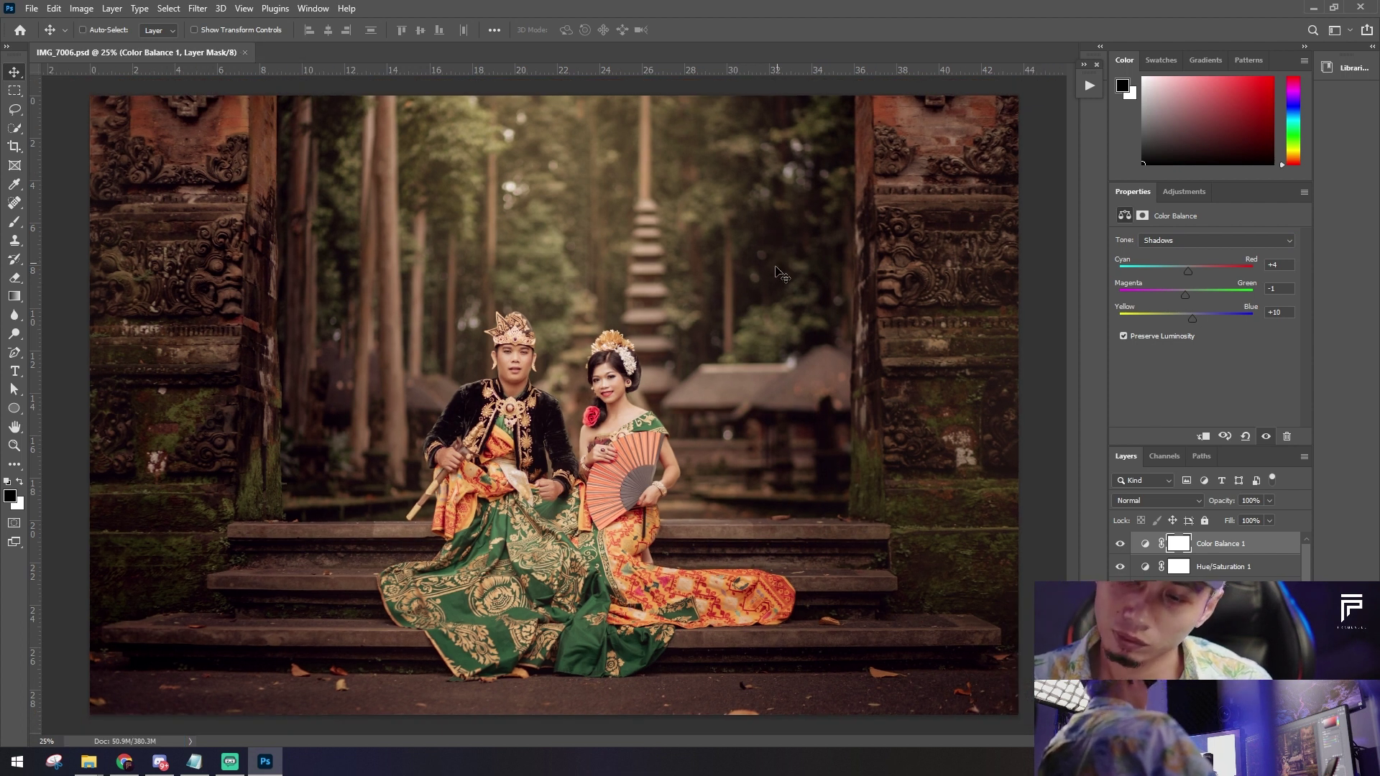
Step: Export a JPEG copy named 'IMG_7006 edit ps.jpg' at quality 11, then close the document
{"action": "key", "text": "ctrl+shift+s"}
{"action": "left_click", "coordinate": [580, 581]}
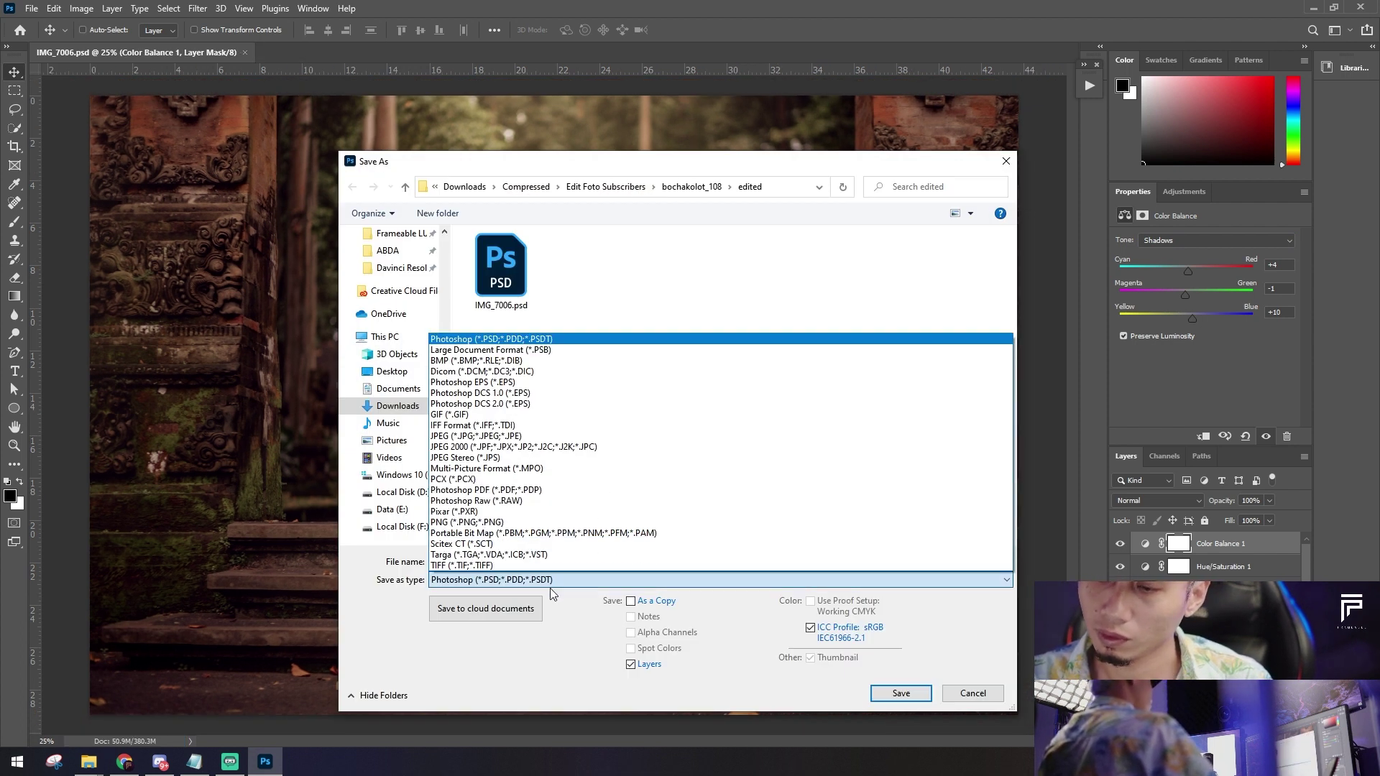
{"action": "left_click", "coordinate": [520, 436]}
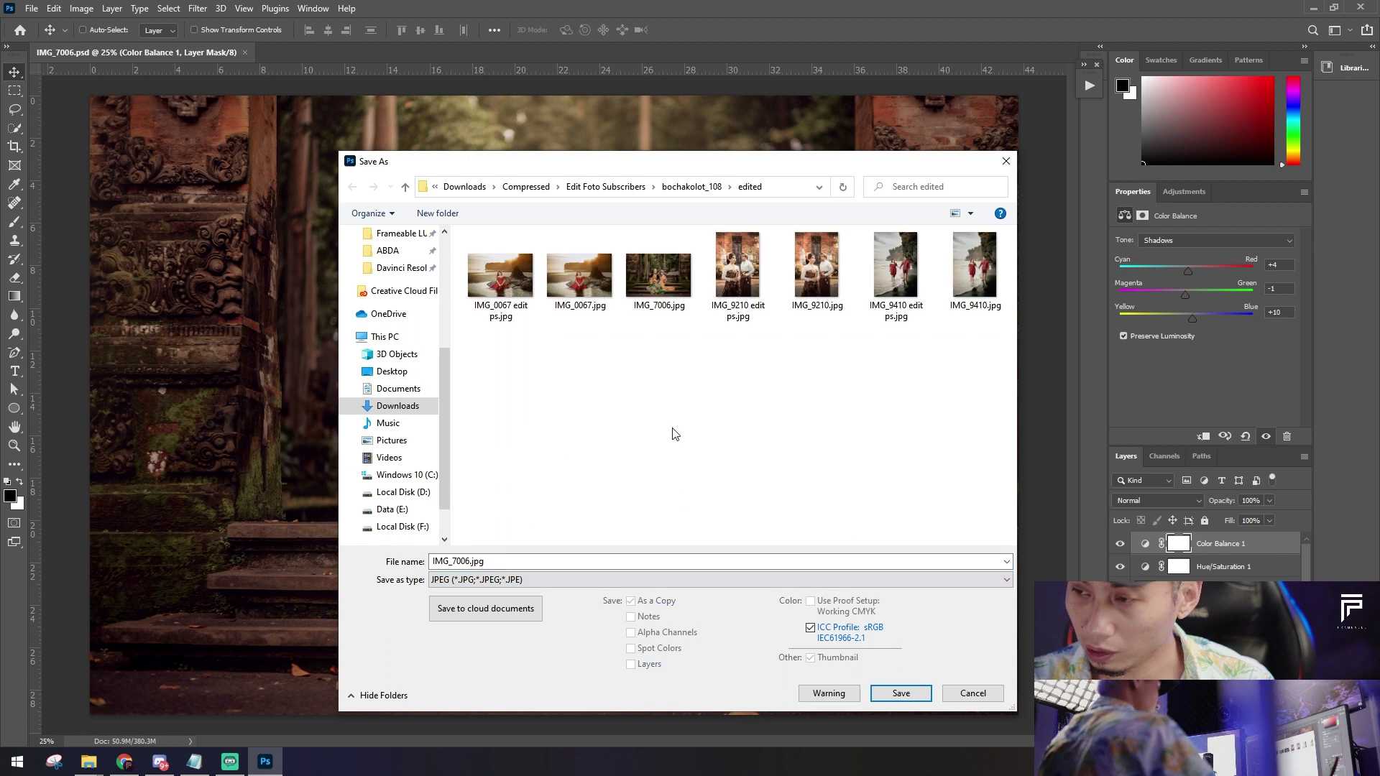
{"action": "left_click", "coordinate": [899, 692]}
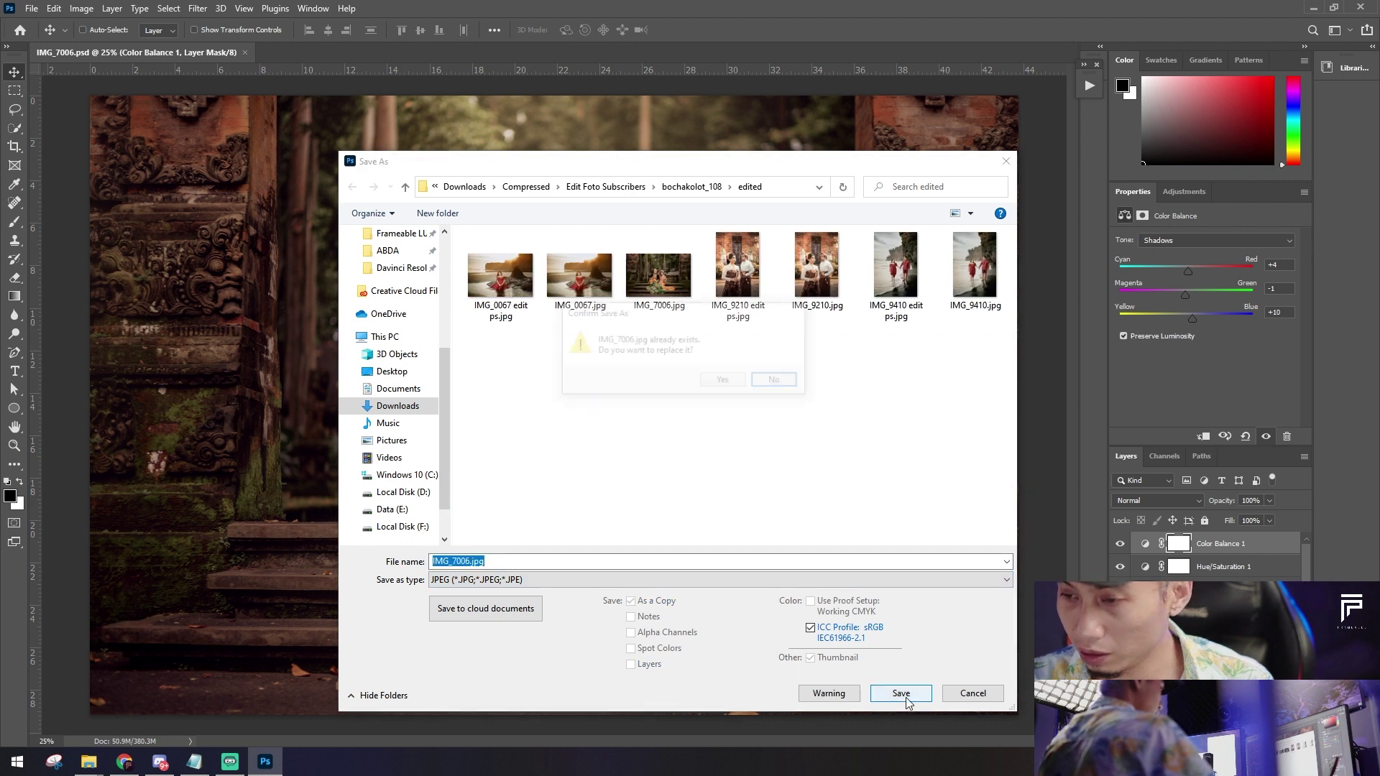
{"action": "left_click", "coordinate": [778, 382]}
{"action": "left_click", "coordinate": [469, 562]}
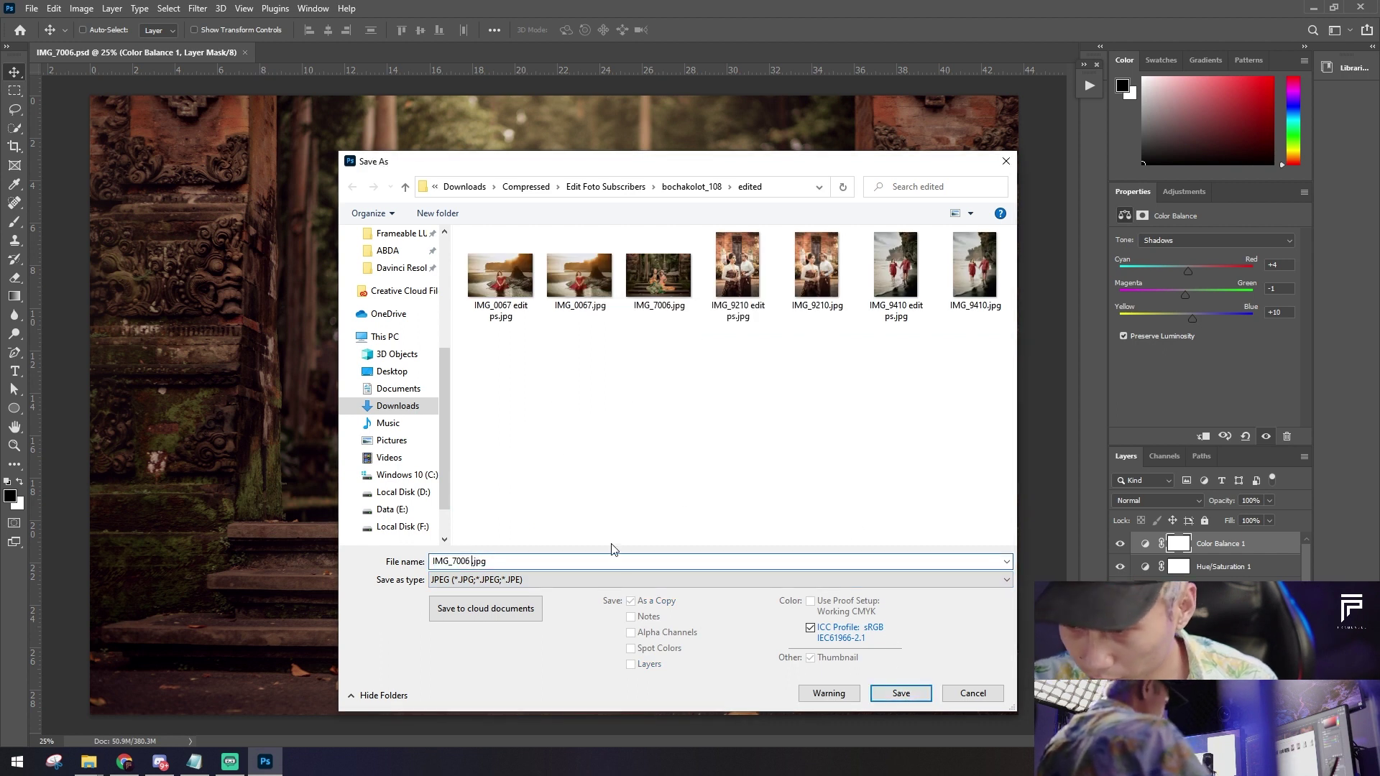
{"action": "type", "text": "edit ps"}
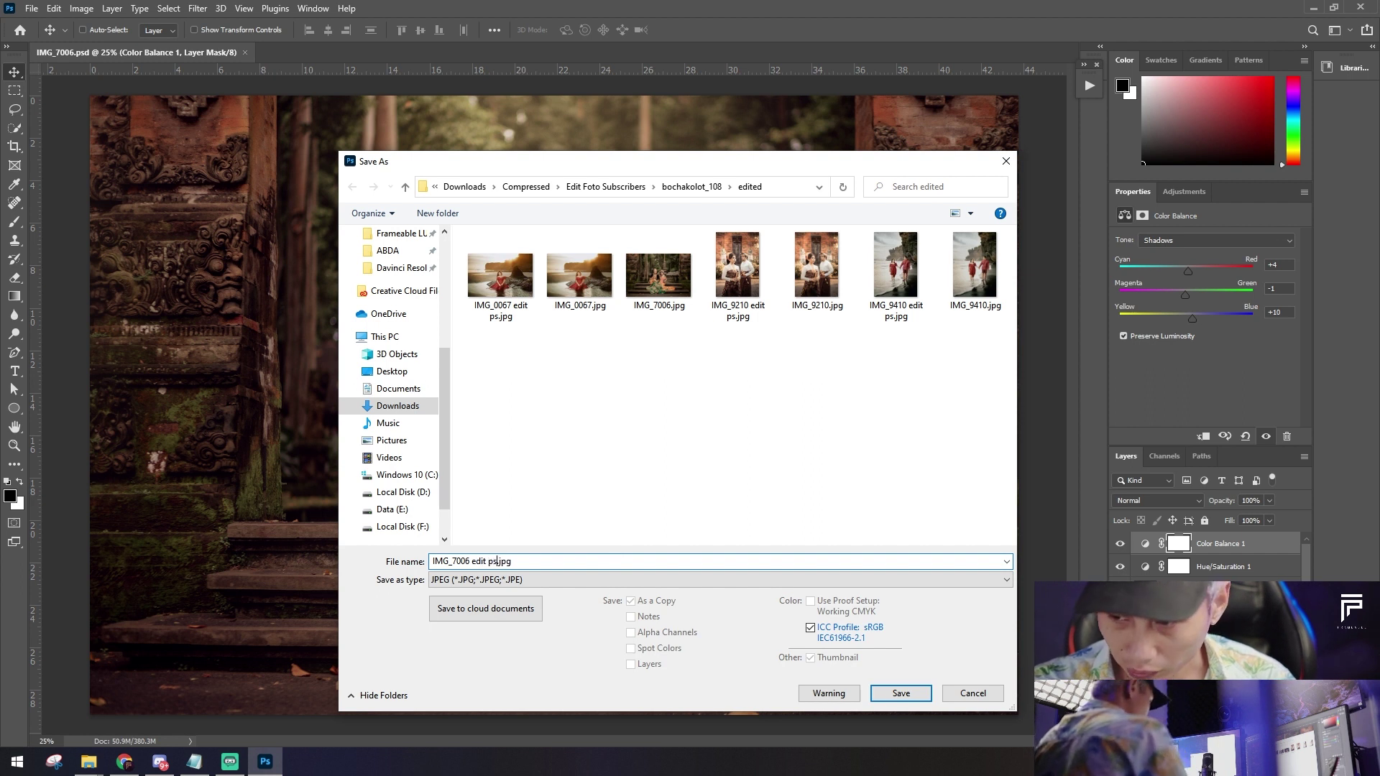
{"action": "key", "text": "Return"}
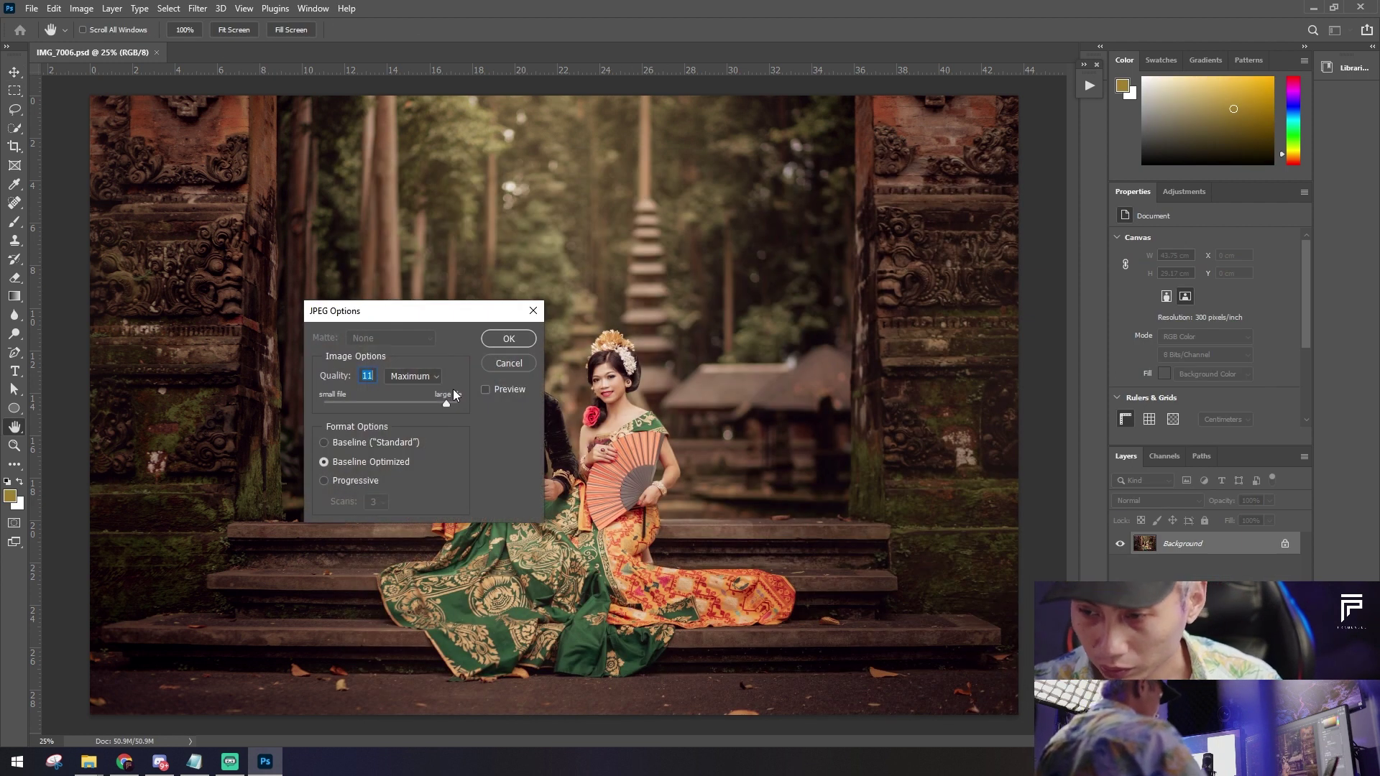
{"action": "key", "text": "Return"}
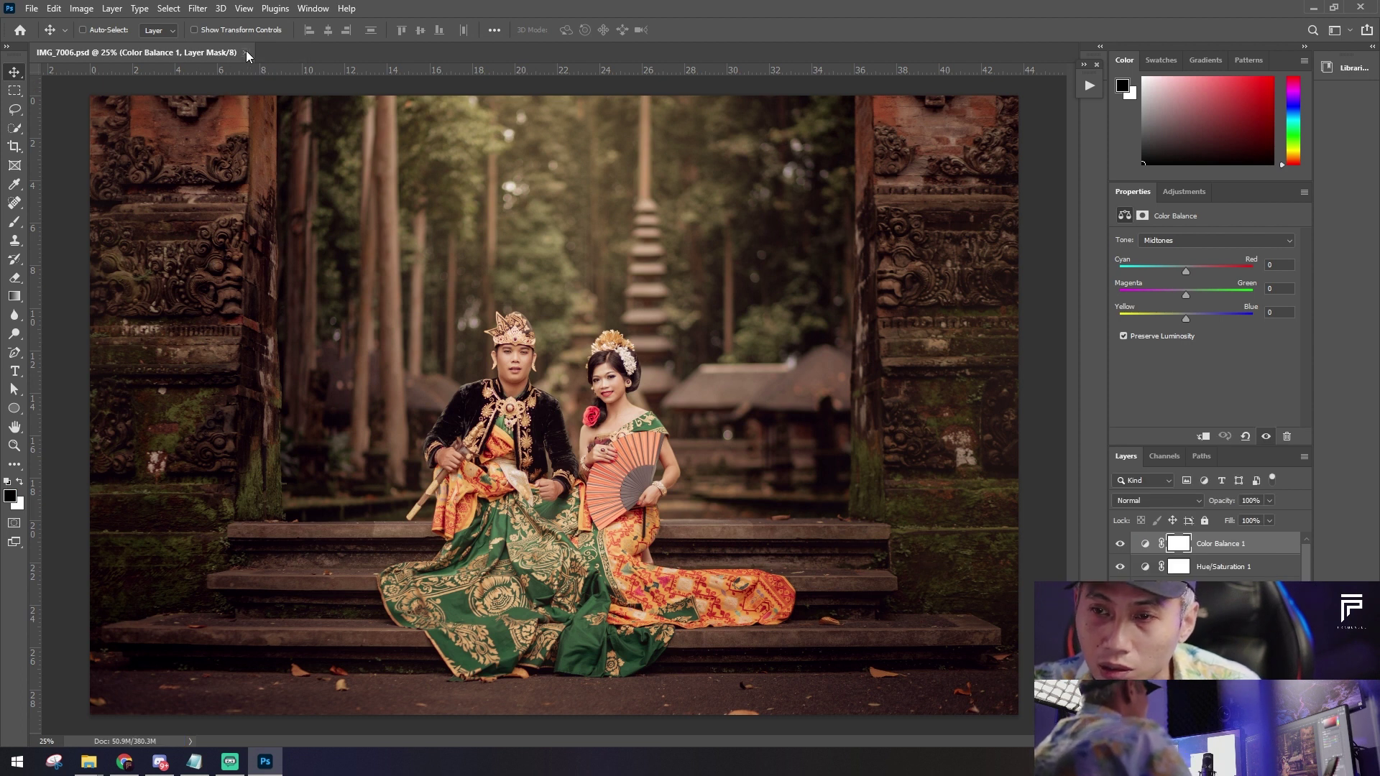
{"action": "left_click", "coordinate": [245, 53]}
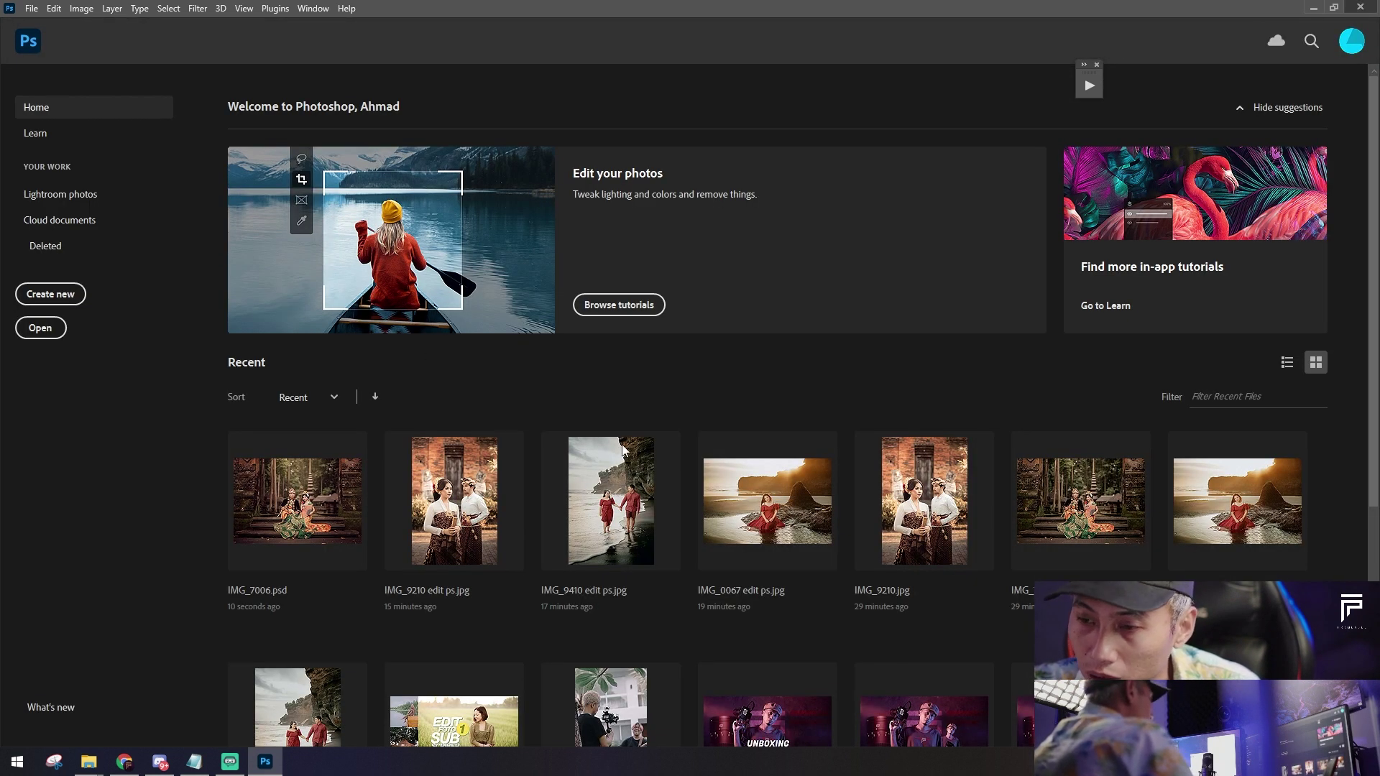
Step: Quit Photoshop, check IMG_7006 edit ps.jpg in the edited folder, then minimize the folder
{"action": "left_click", "coordinate": [1360, 7]}
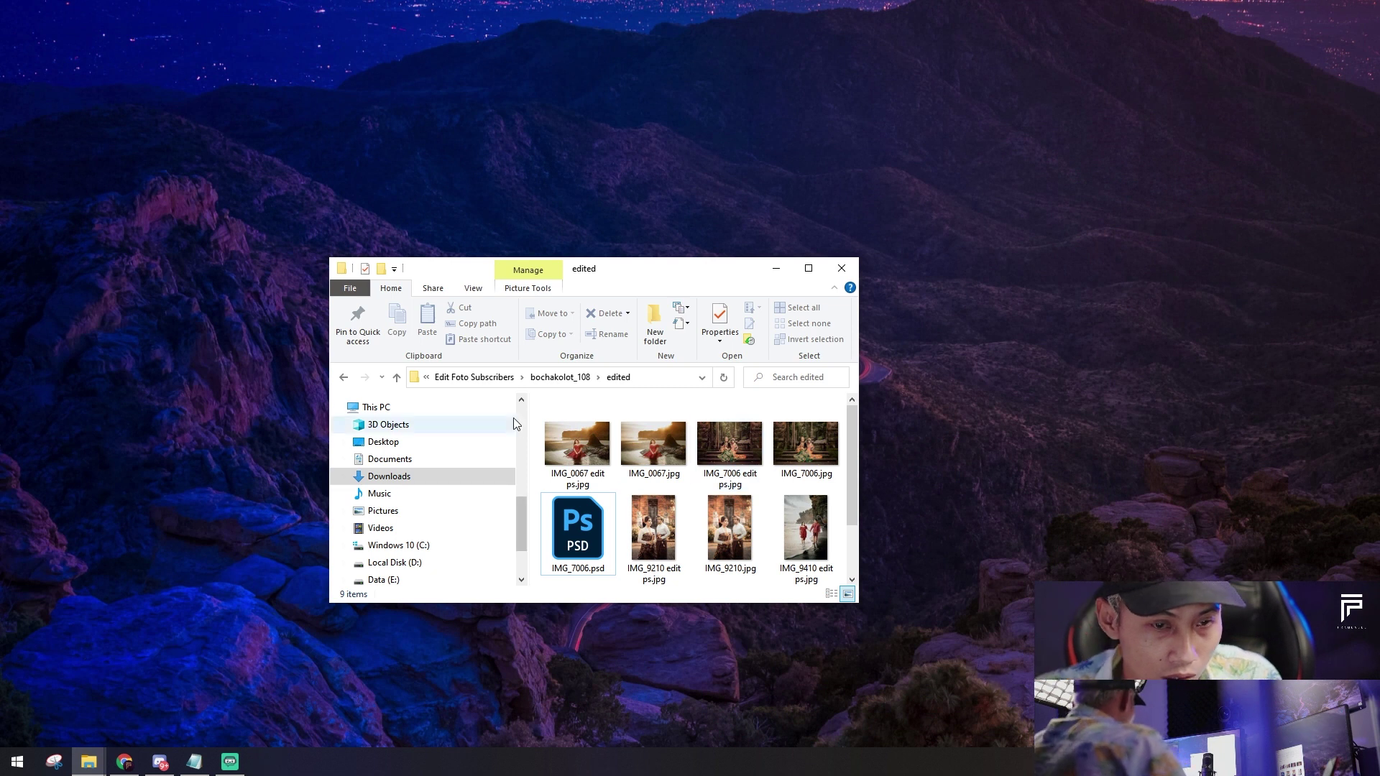
{"action": "left_click", "coordinate": [776, 268]}
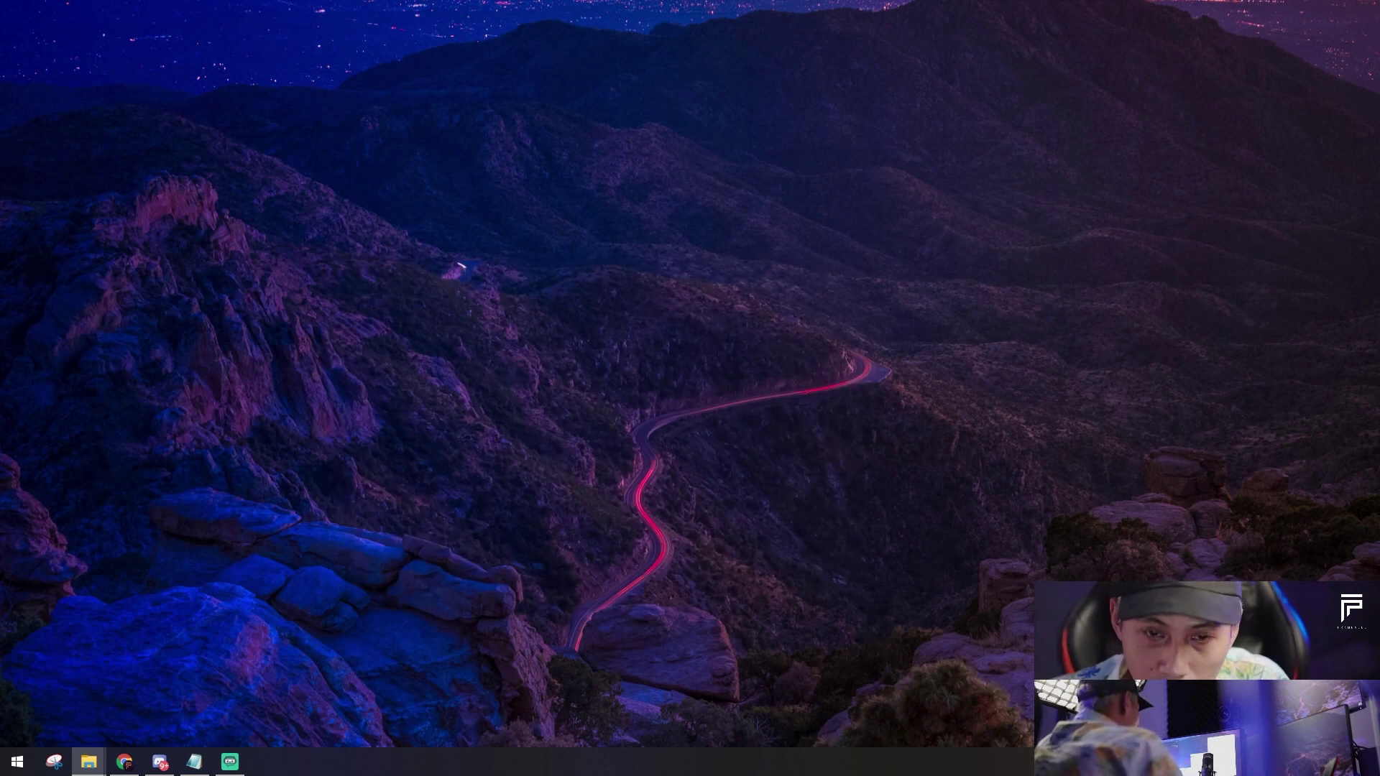
{"action": "left_click", "coordinate": [195, 761]}
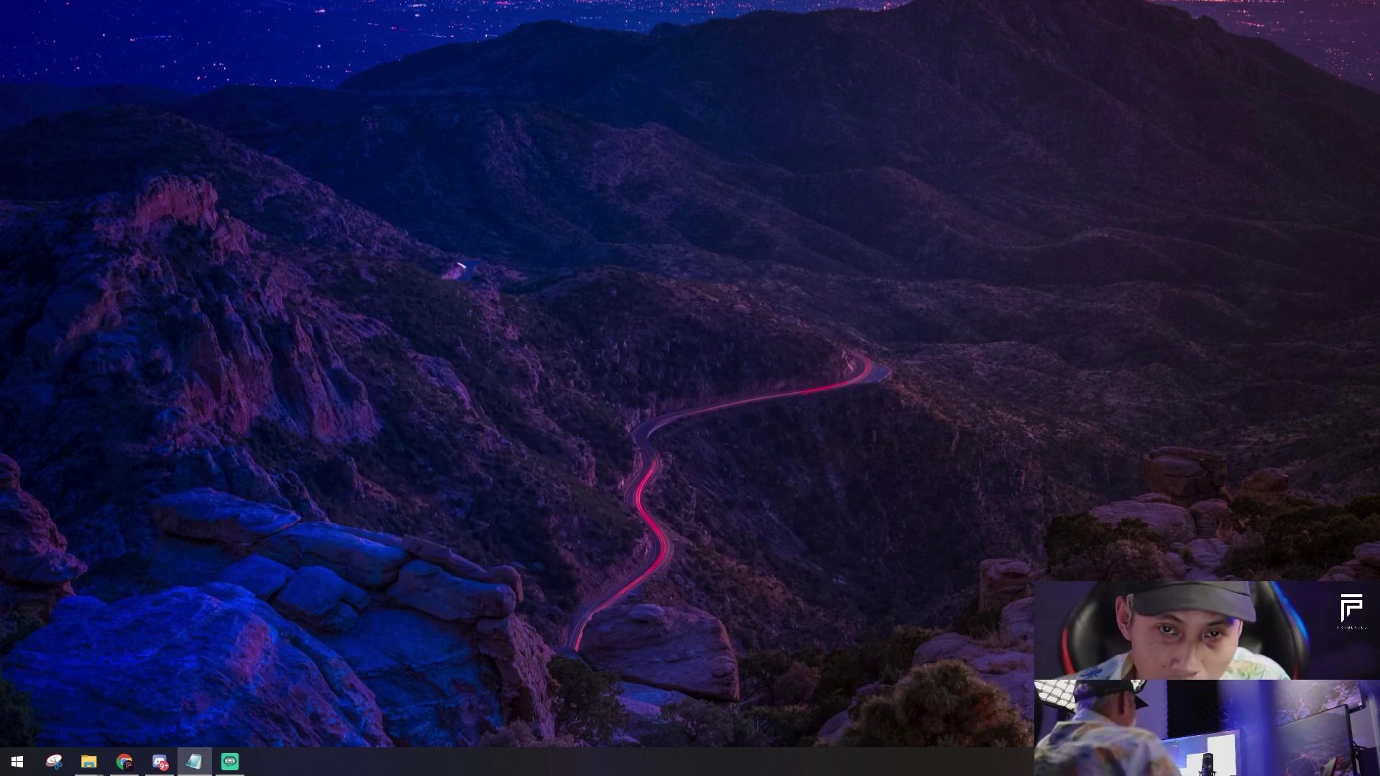